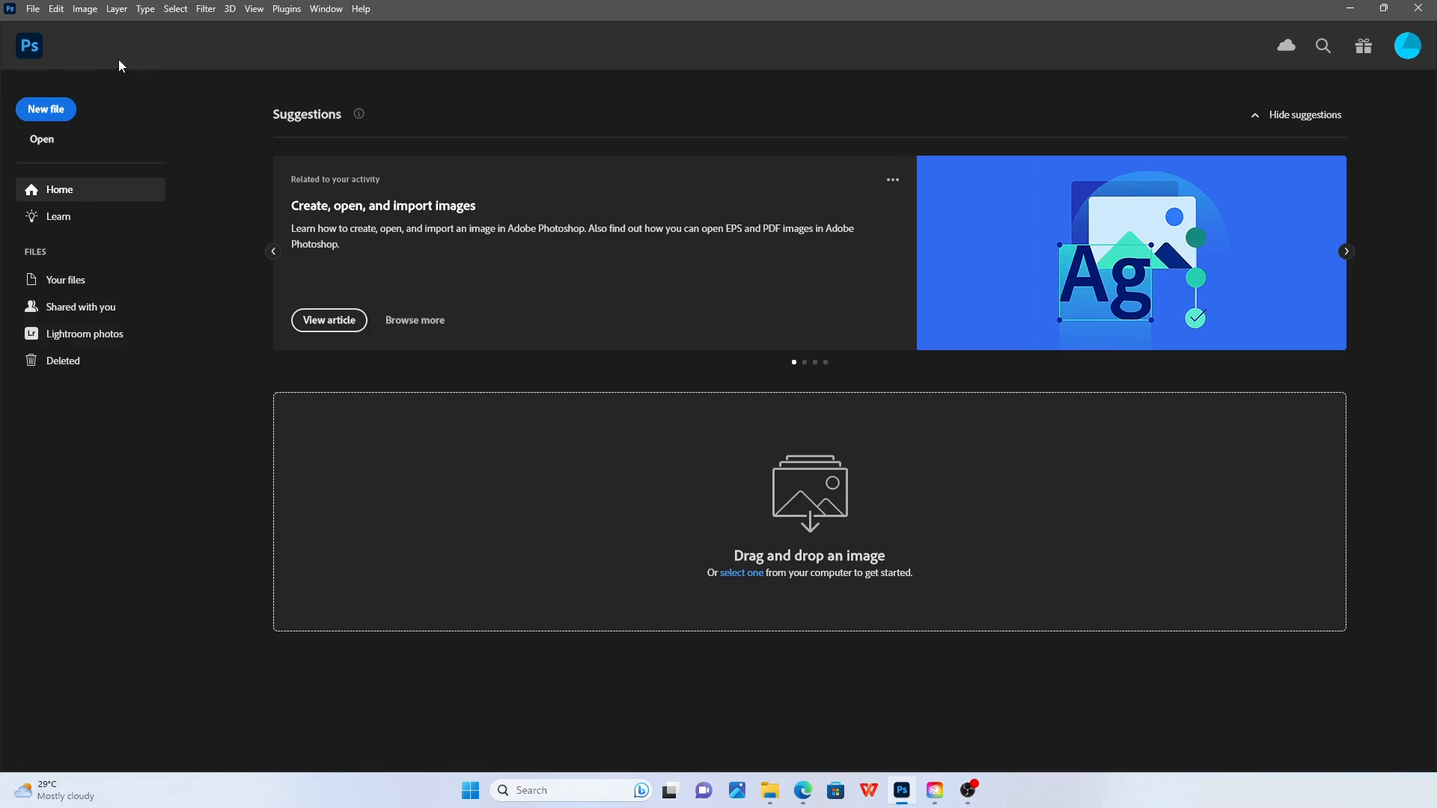
# Start a new document from the A4 print preset, 210 x 297 mm
pyautogui.click(34, 10)
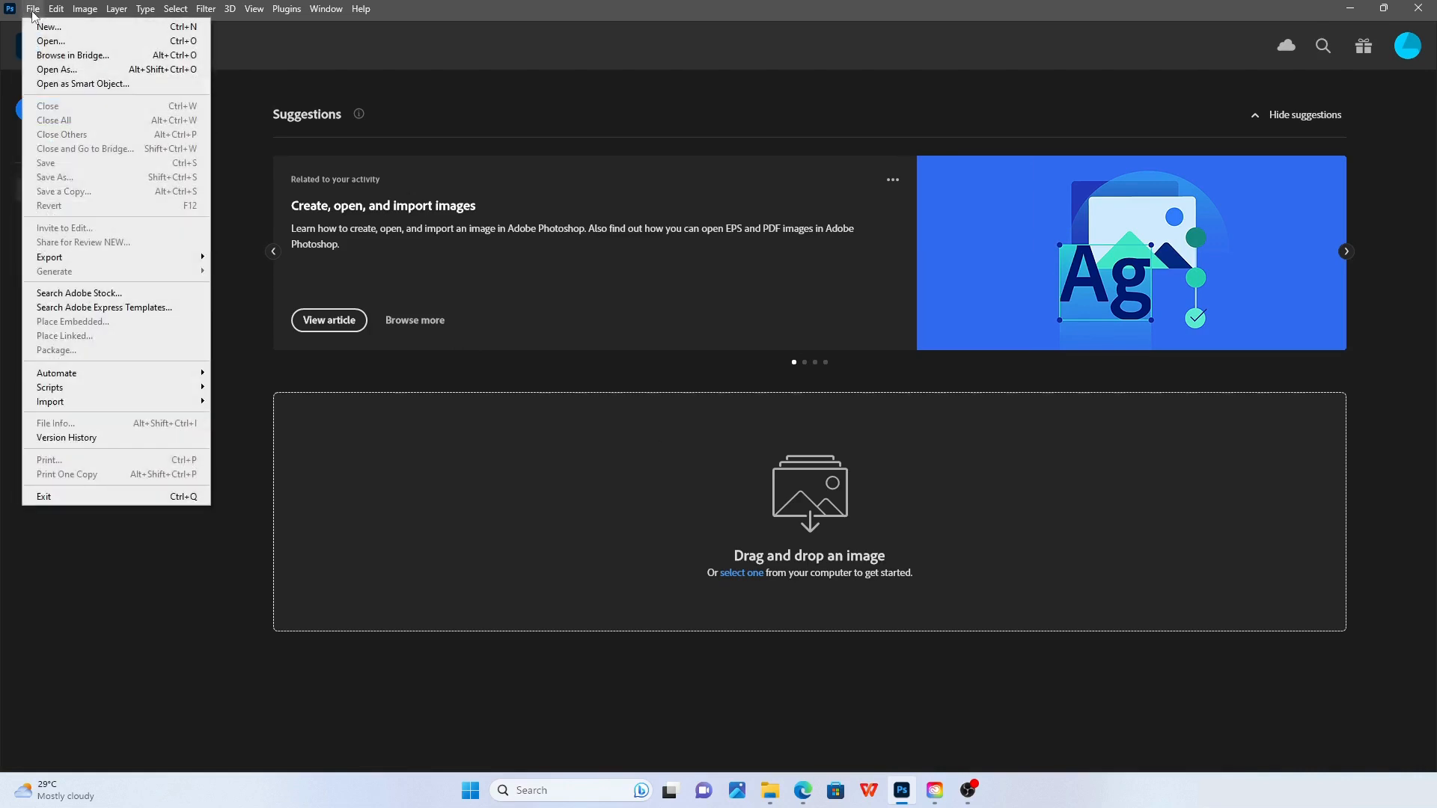
pyautogui.click(46, 26)
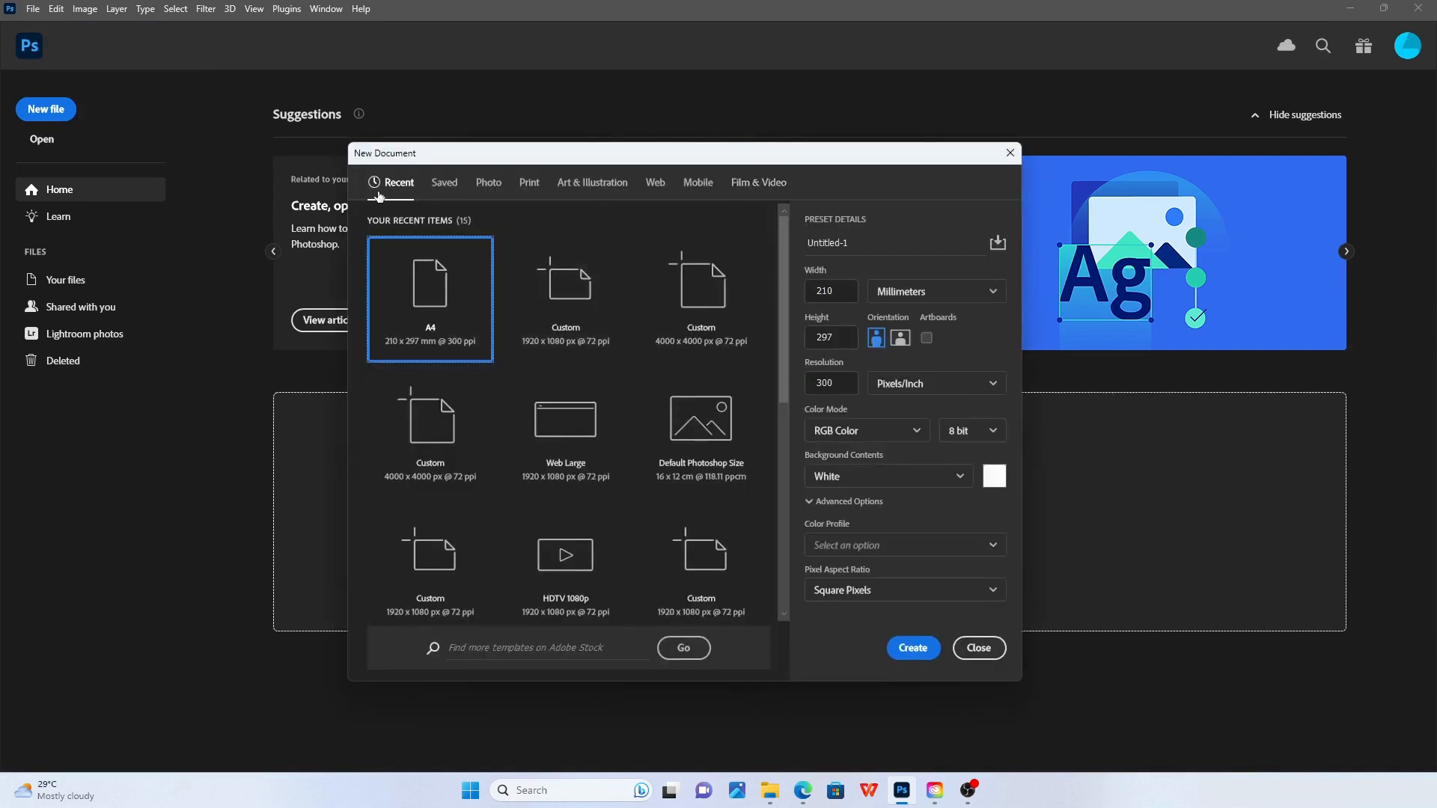
pyautogui.click(444, 186)
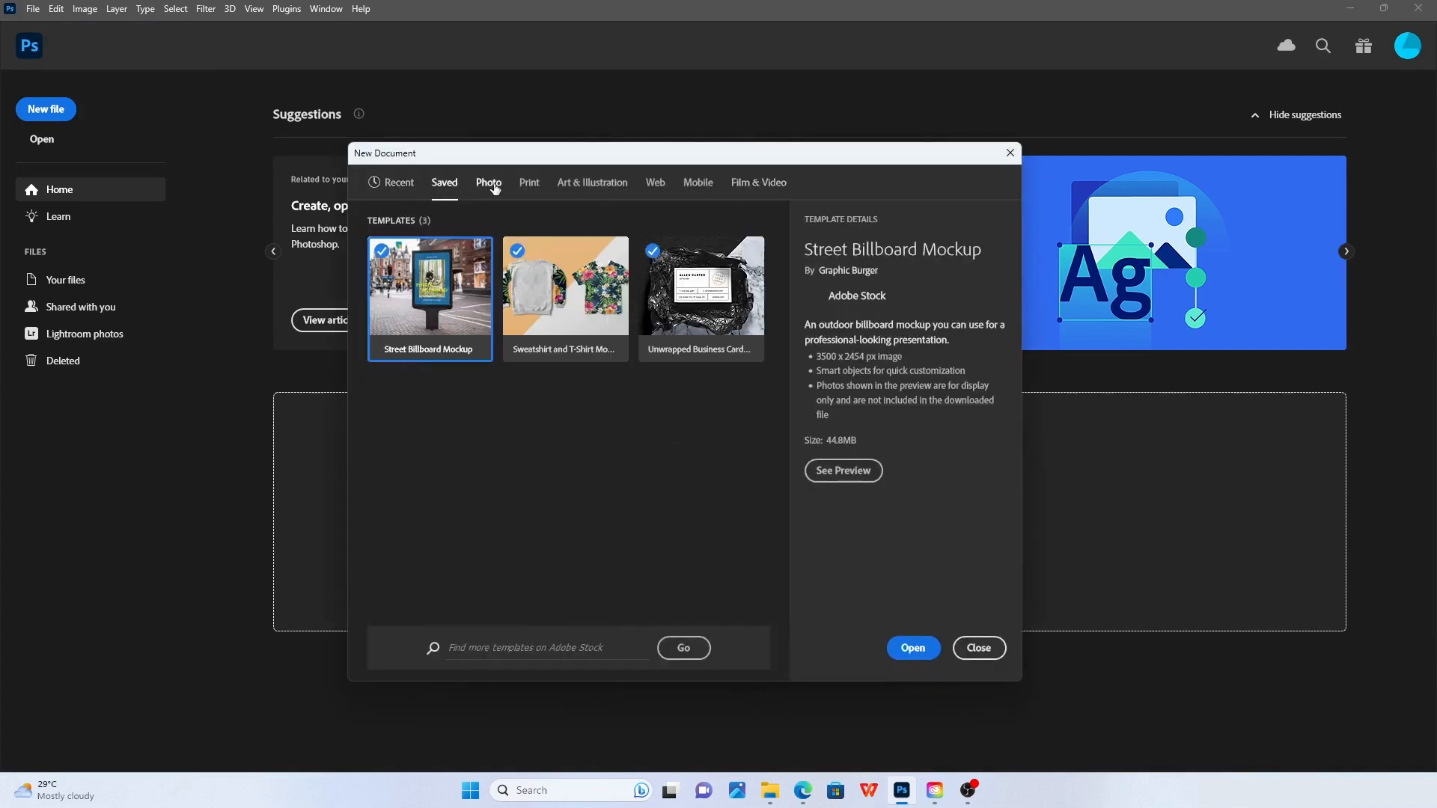
pyautogui.click(491, 184)
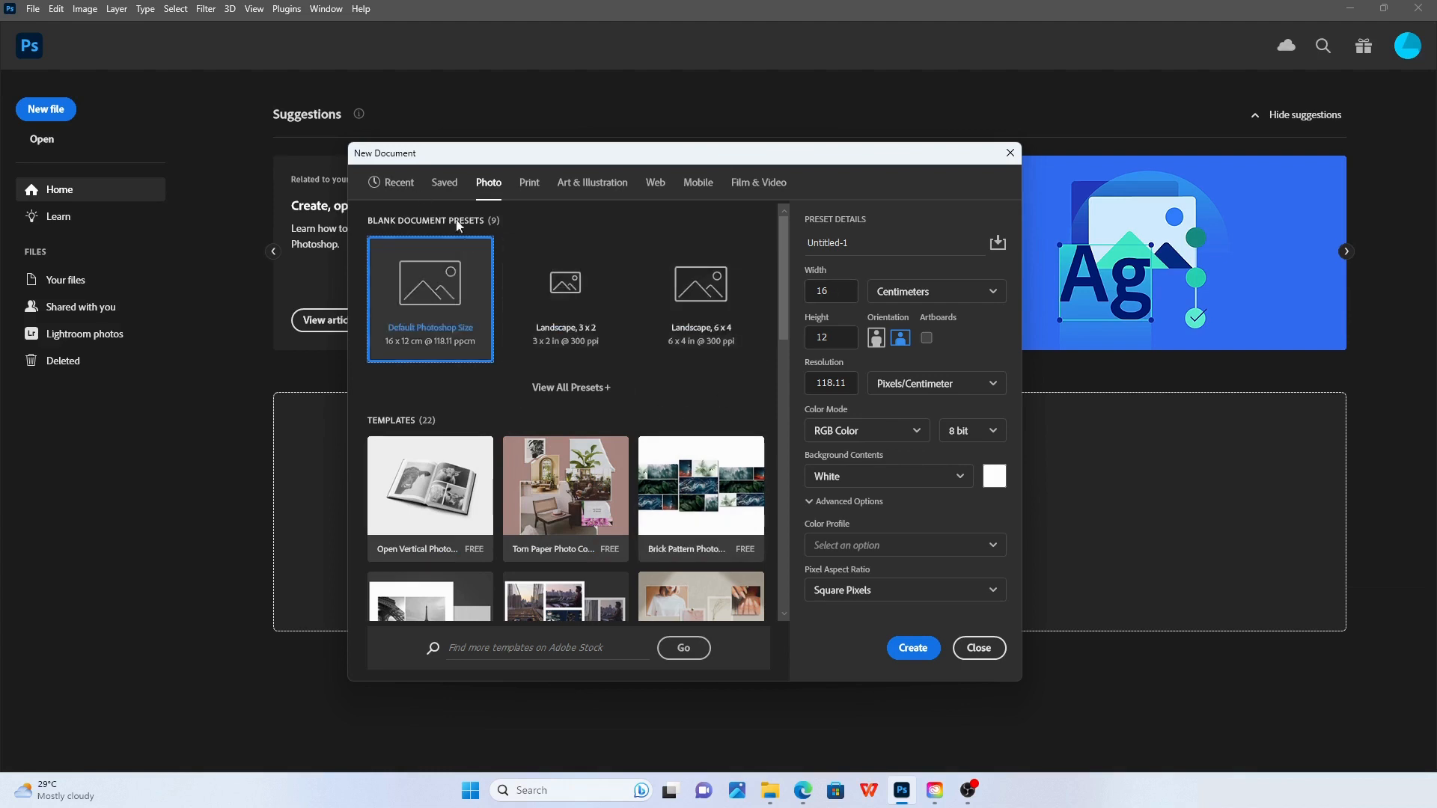
pyautogui.click(533, 187)
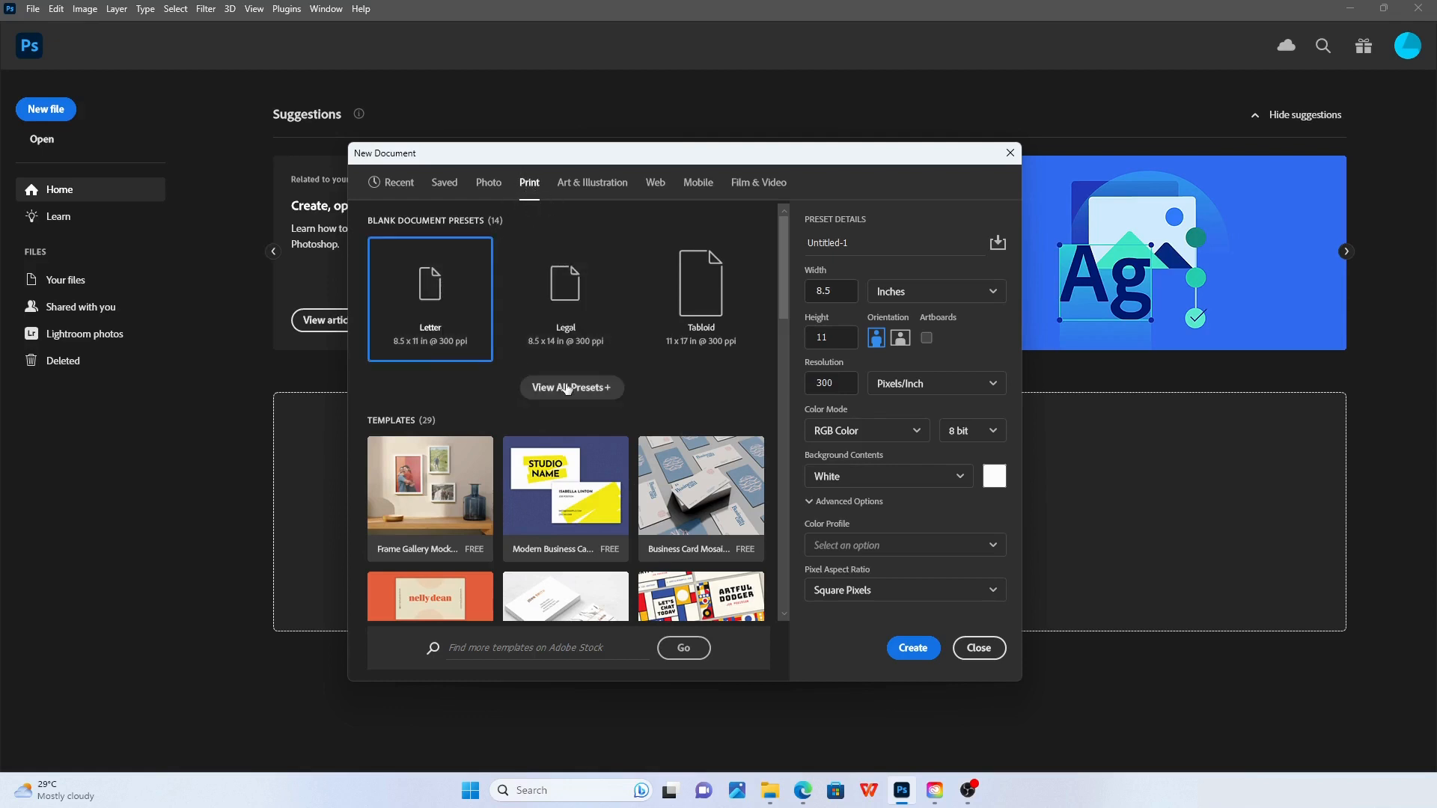
pyautogui.click(544, 389)
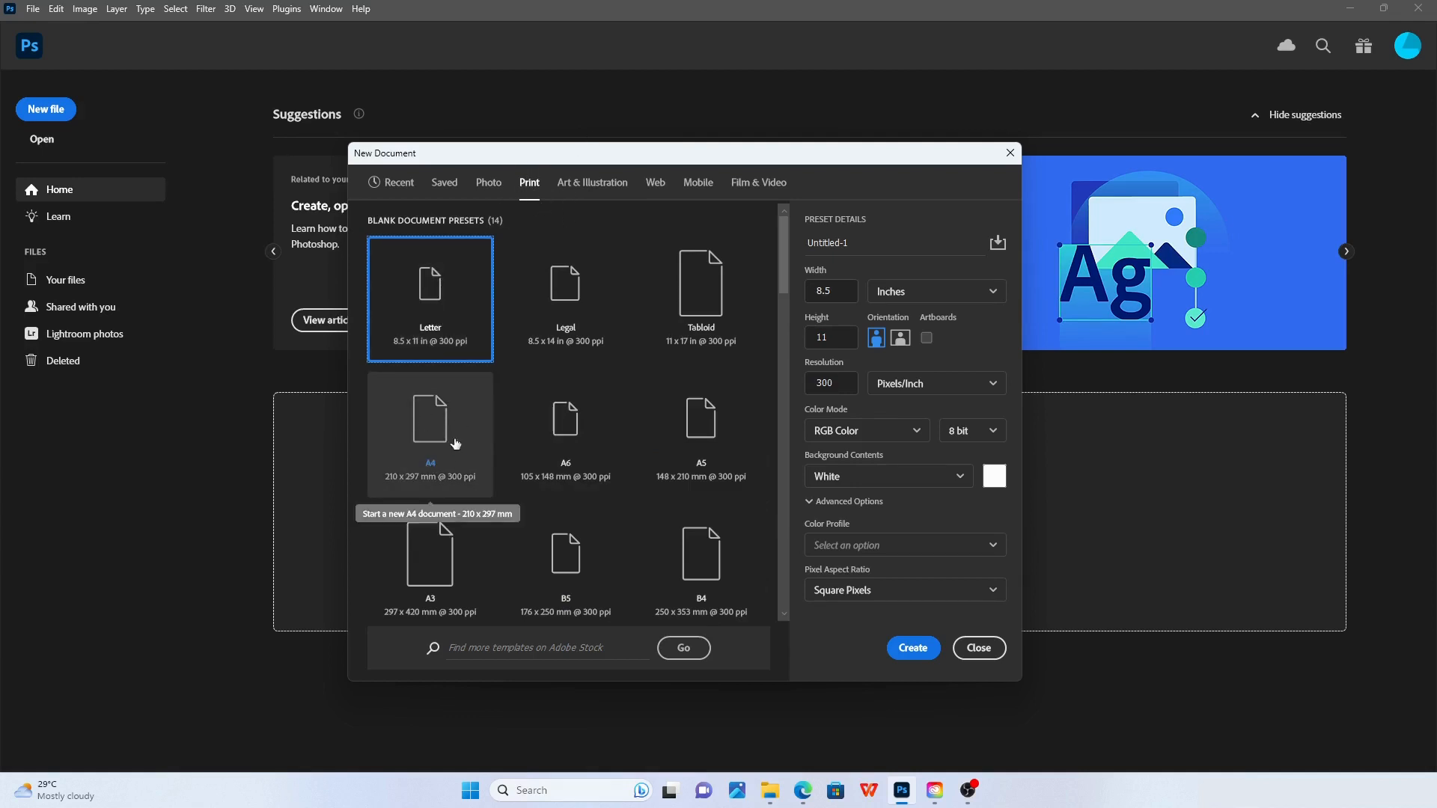
pyautogui.click(422, 434)
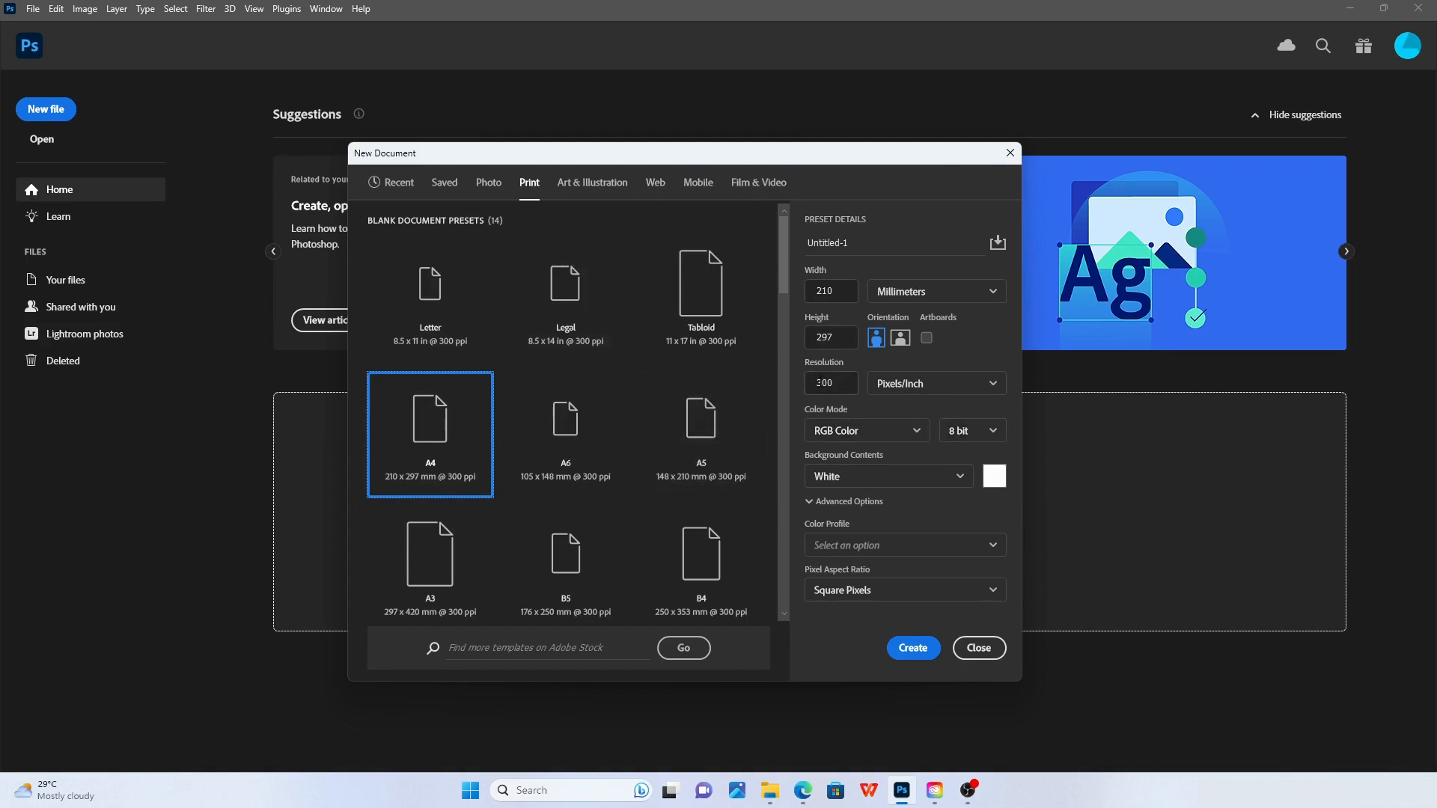
# Set the new document's resolution to 150 Pixels/Inch
pyautogui.click(829, 383)
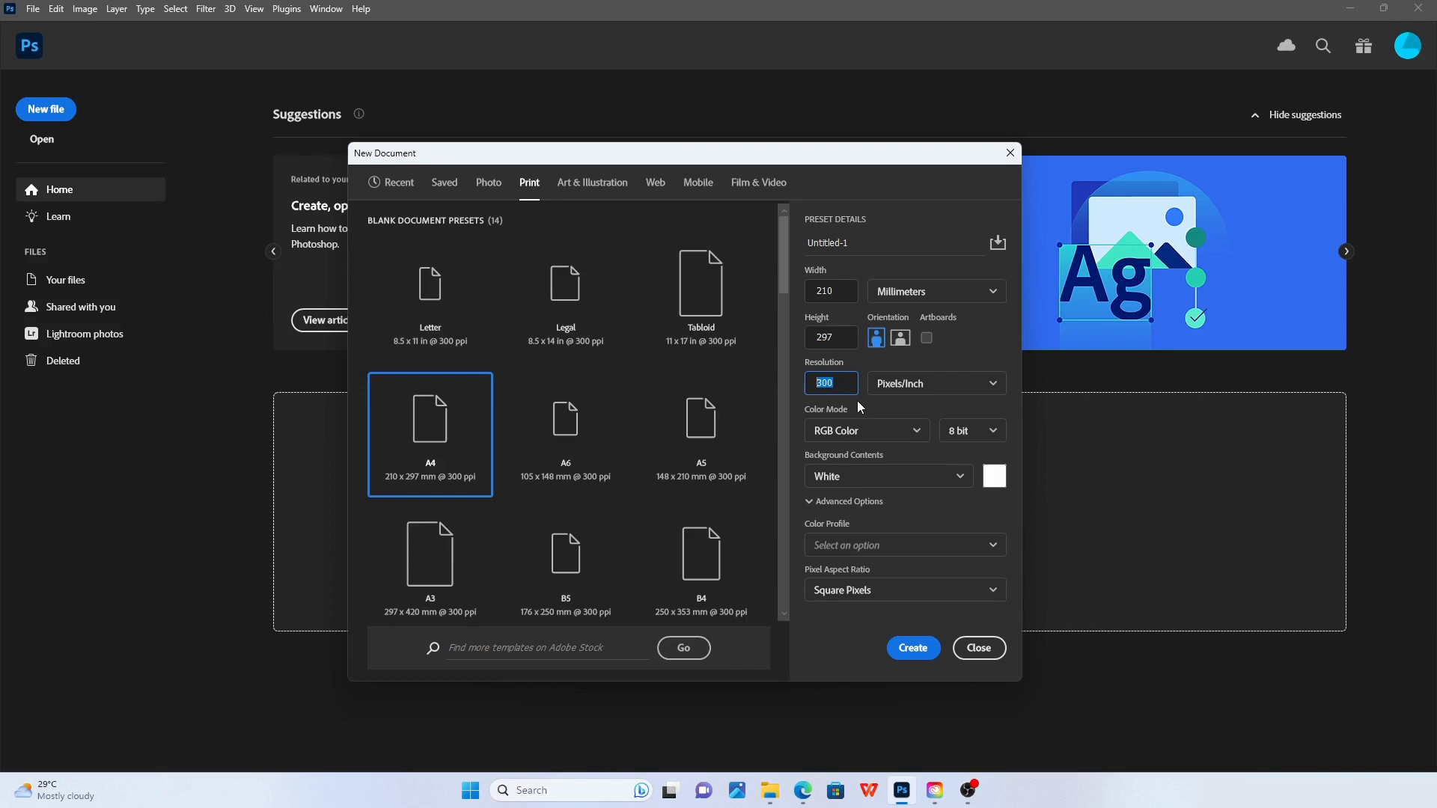
pyautogui.write('150')
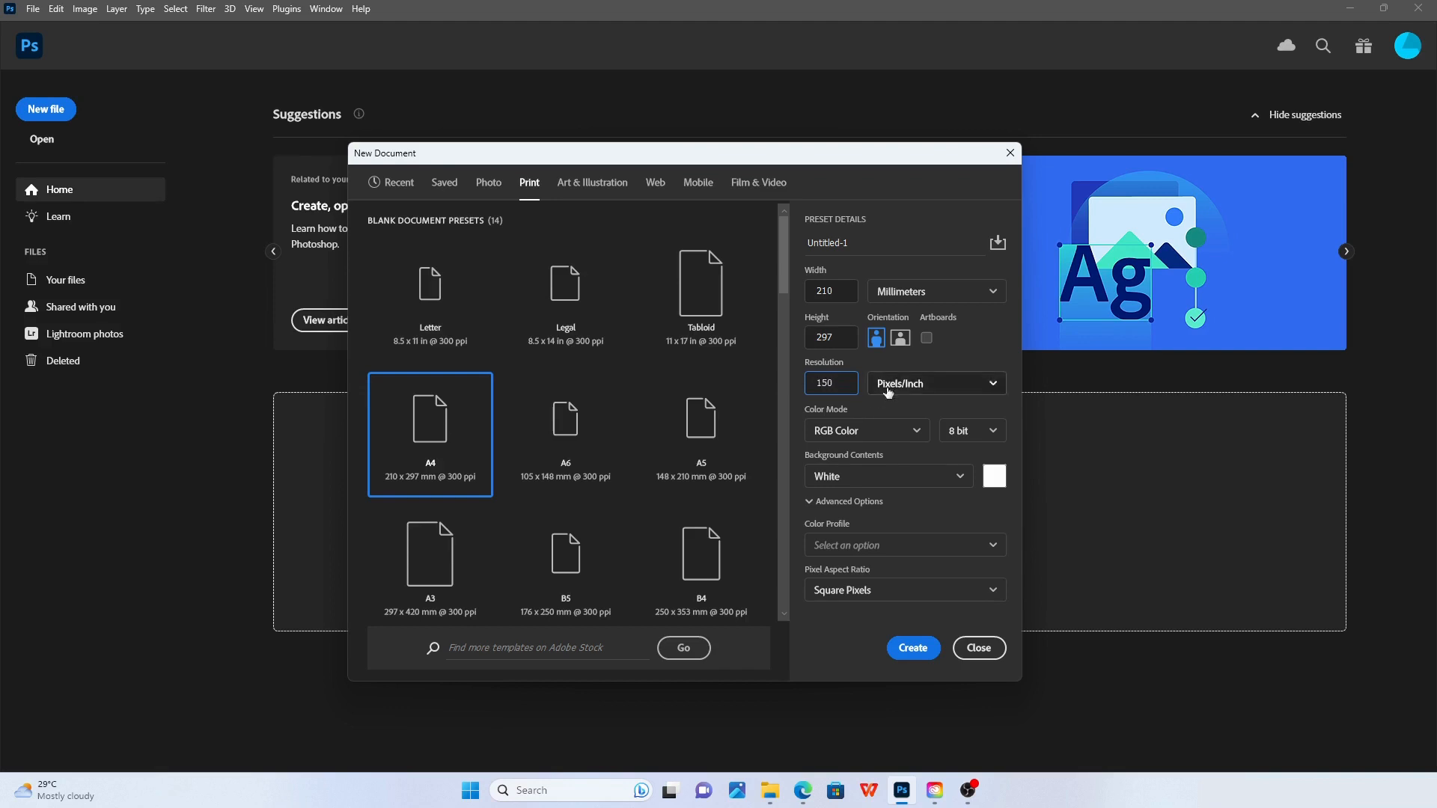
pyautogui.click(974, 351)
pyautogui.click(973, 386)
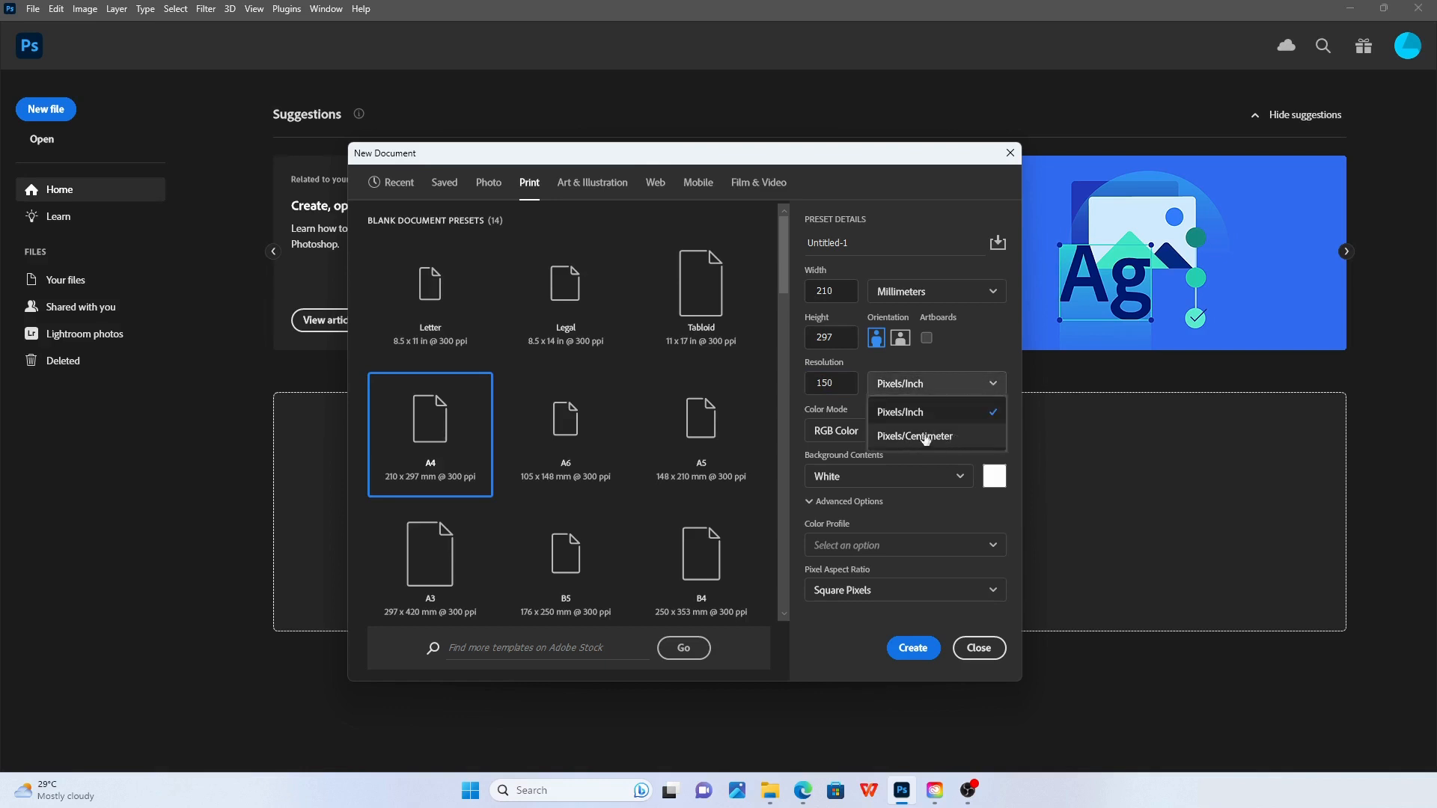
pyautogui.click(910, 413)
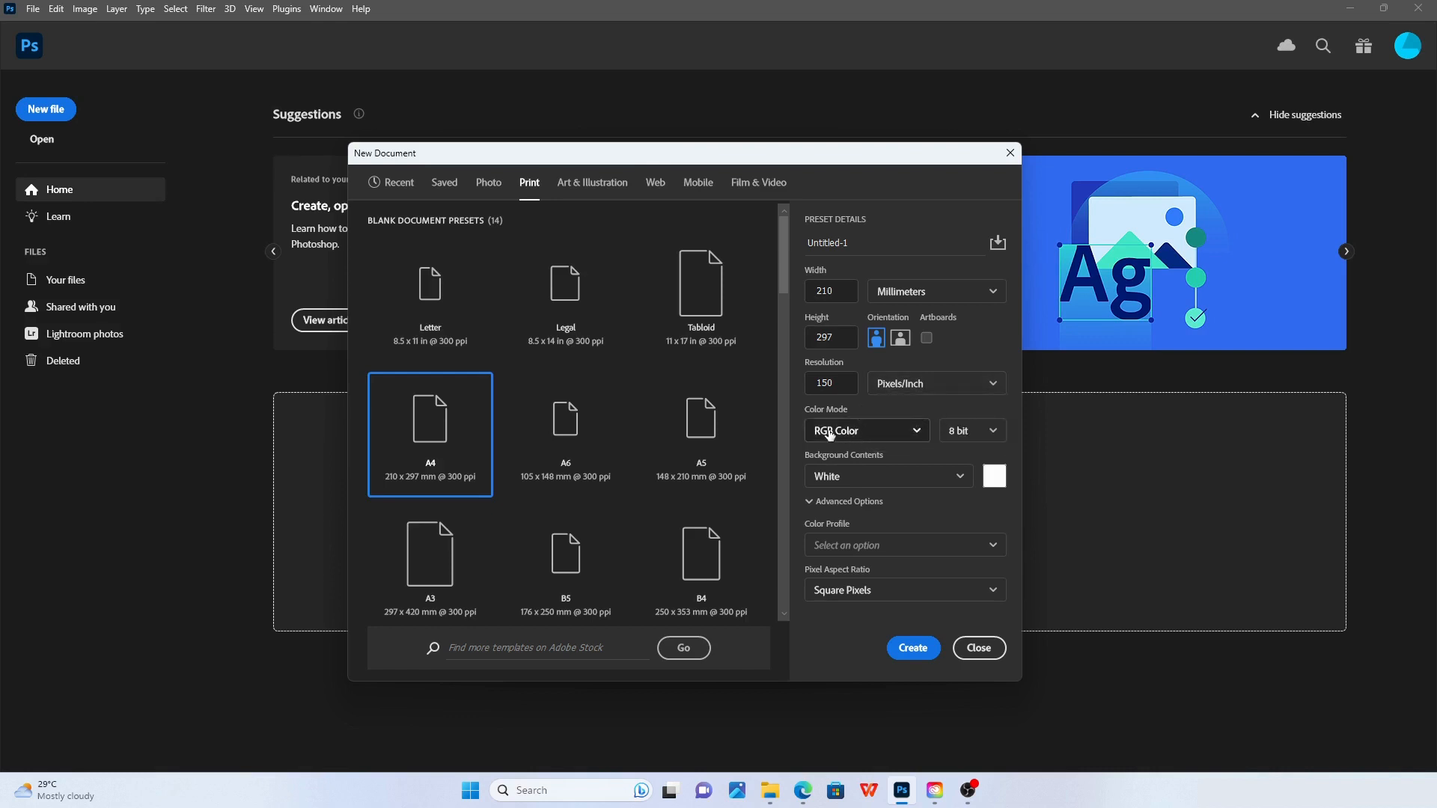
# Keep the document in RGB Color mode and set its bit depth to 16 bit
pyautogui.click(883, 437)
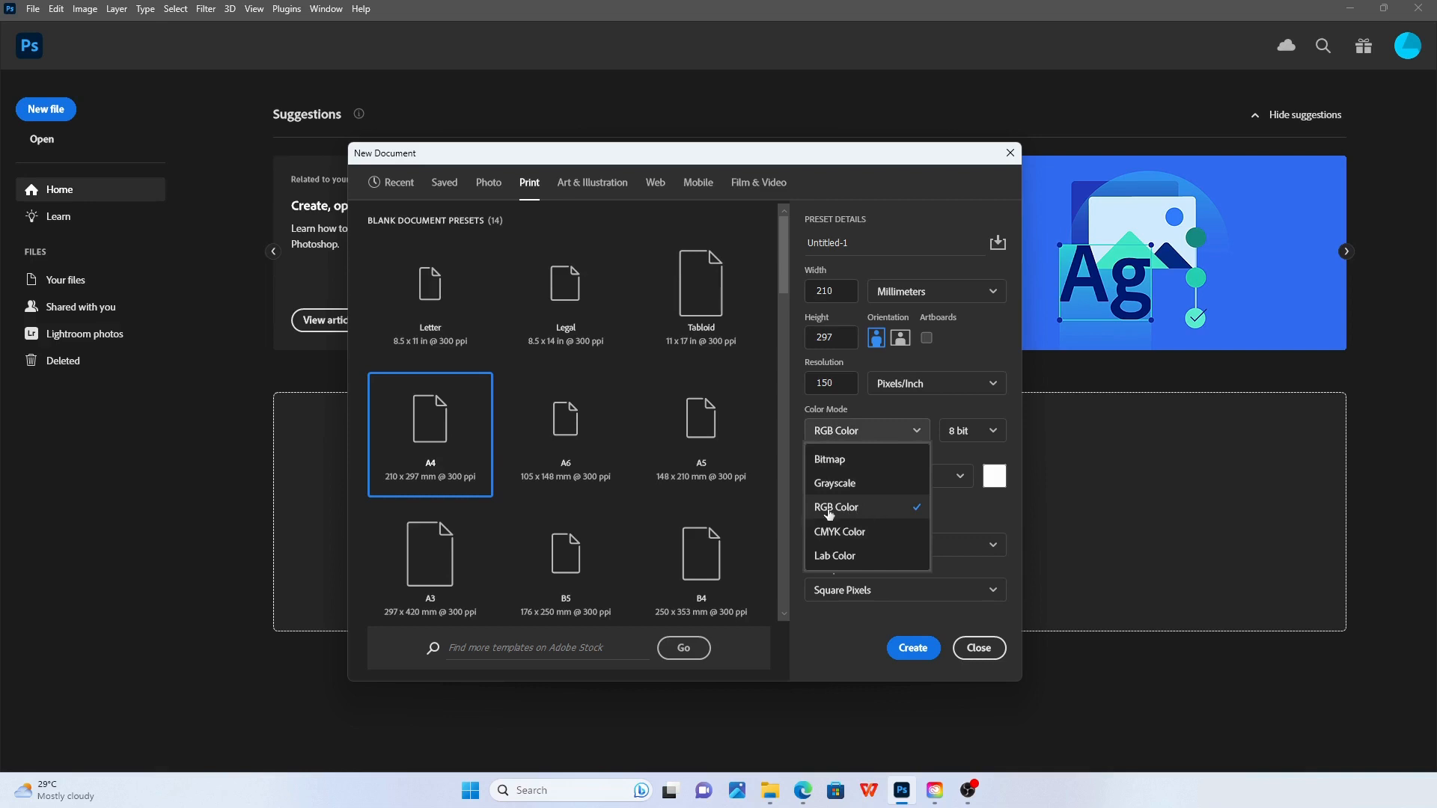
pyautogui.click(894, 408)
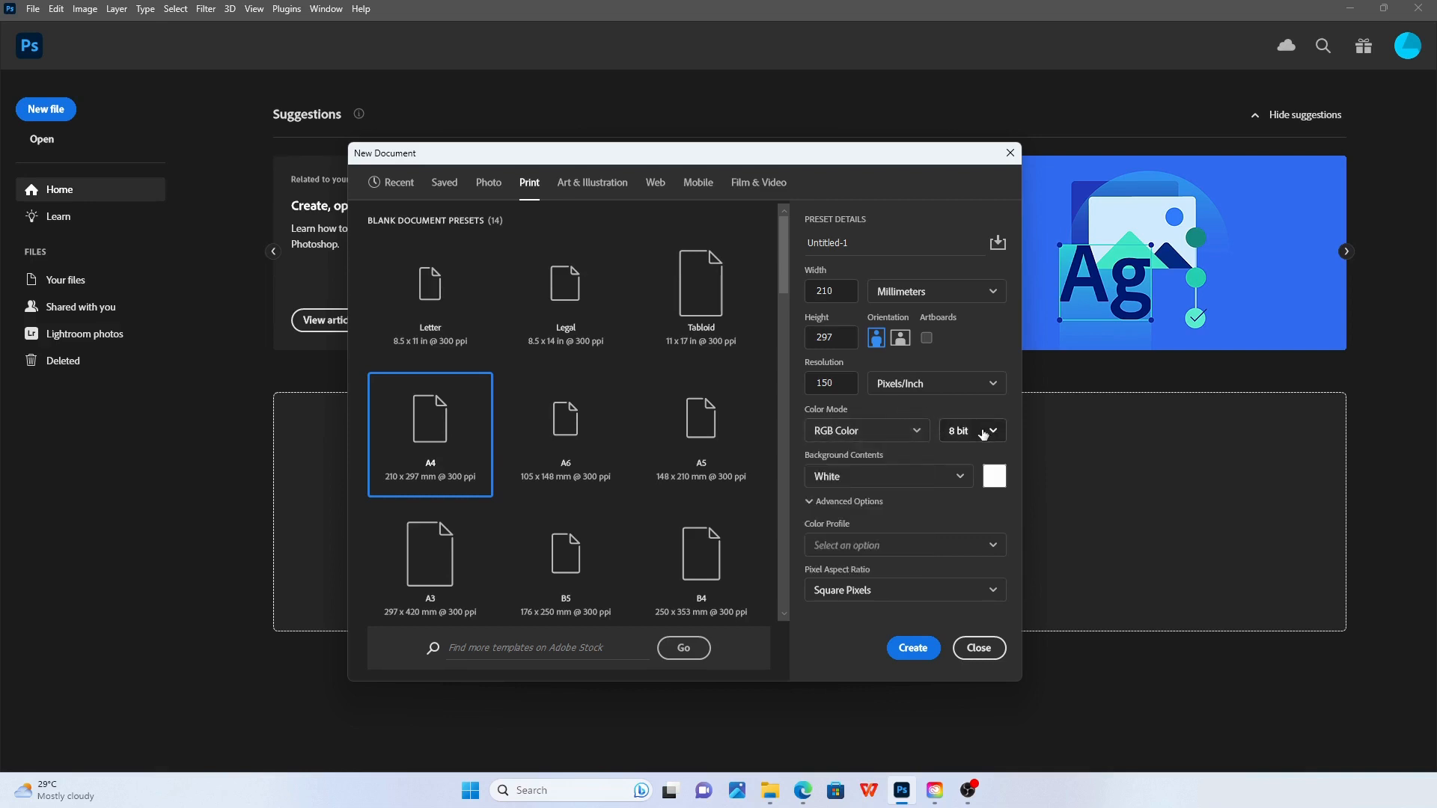
pyautogui.click(981, 435)
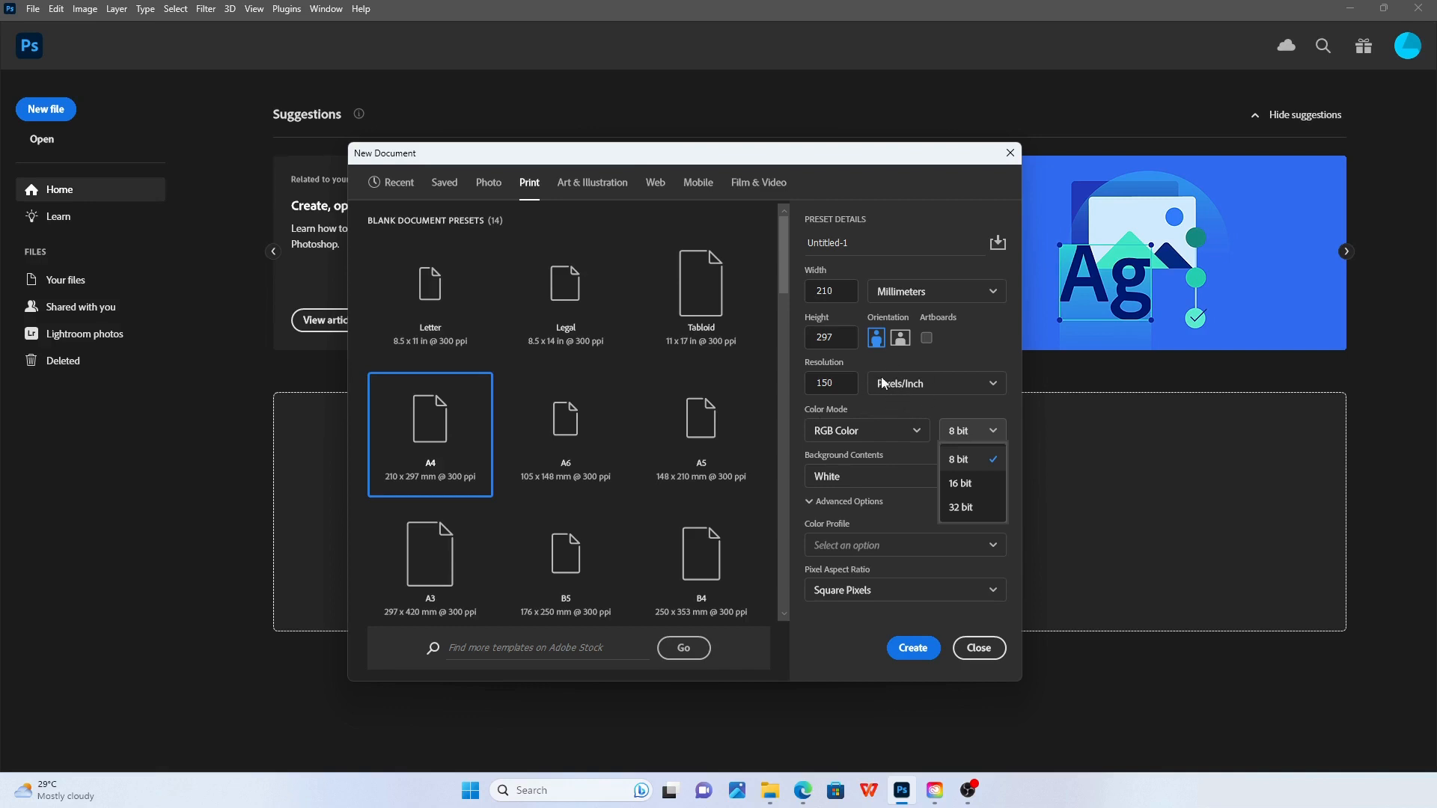
pyautogui.click(976, 491)
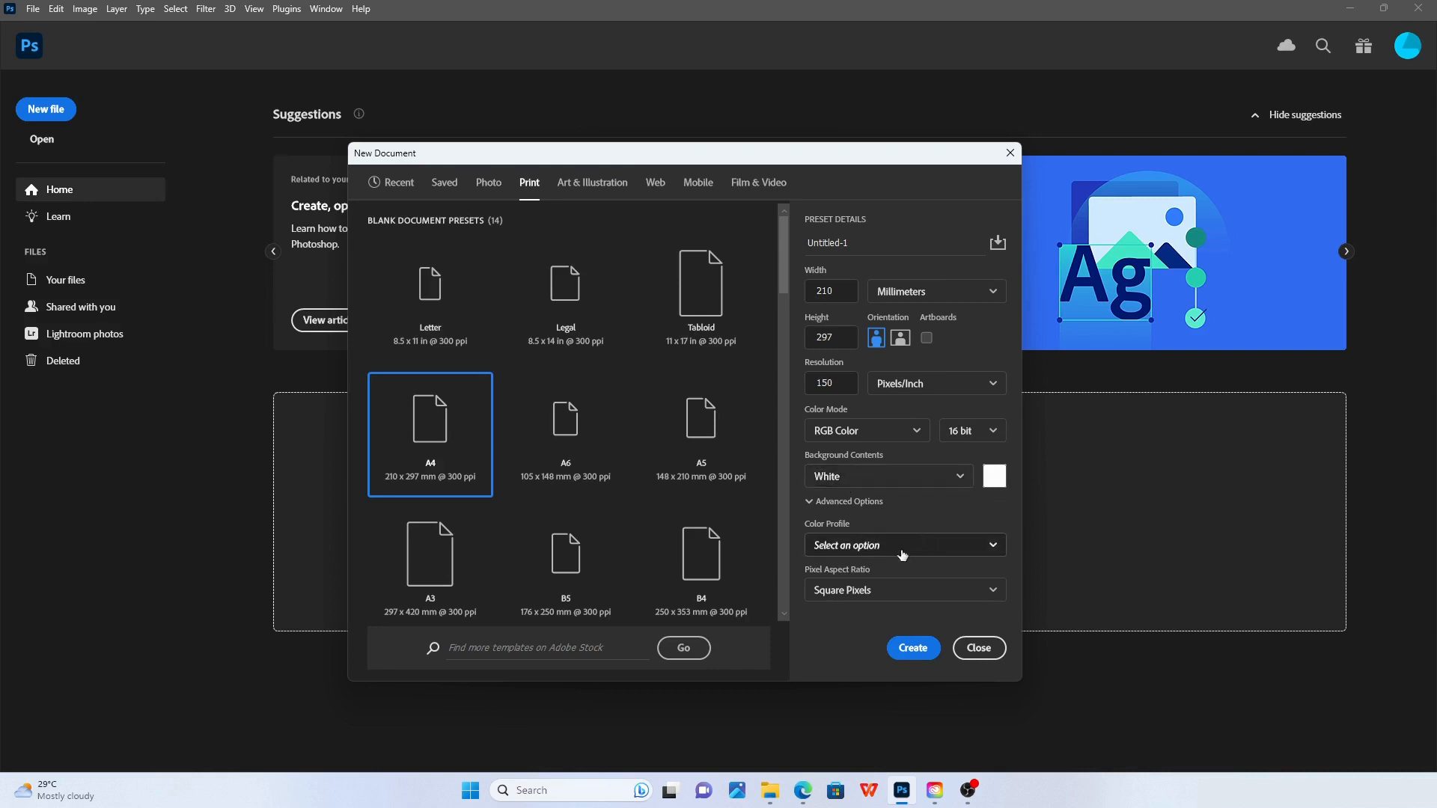
pyautogui.click(962, 554)
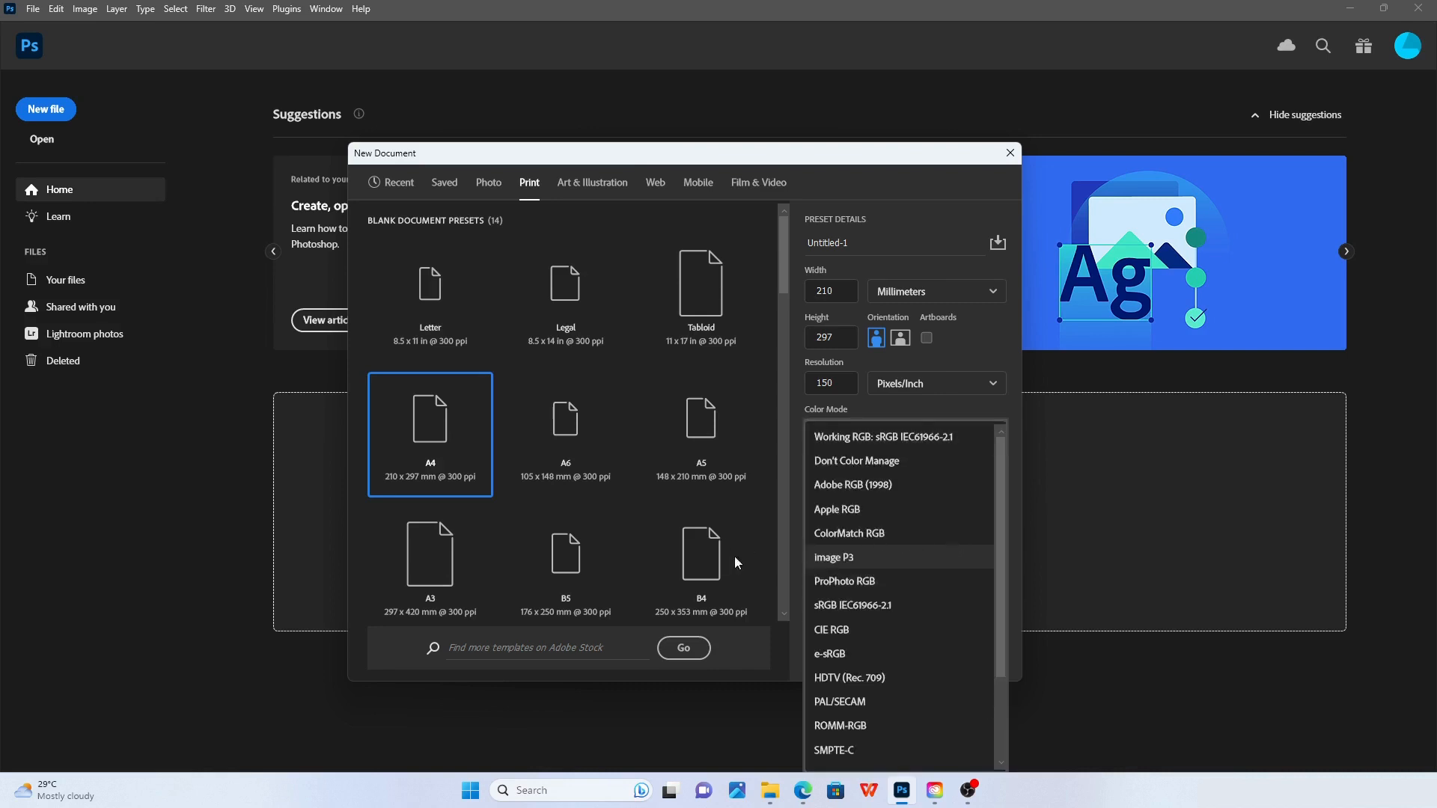
pyautogui.click(788, 414)
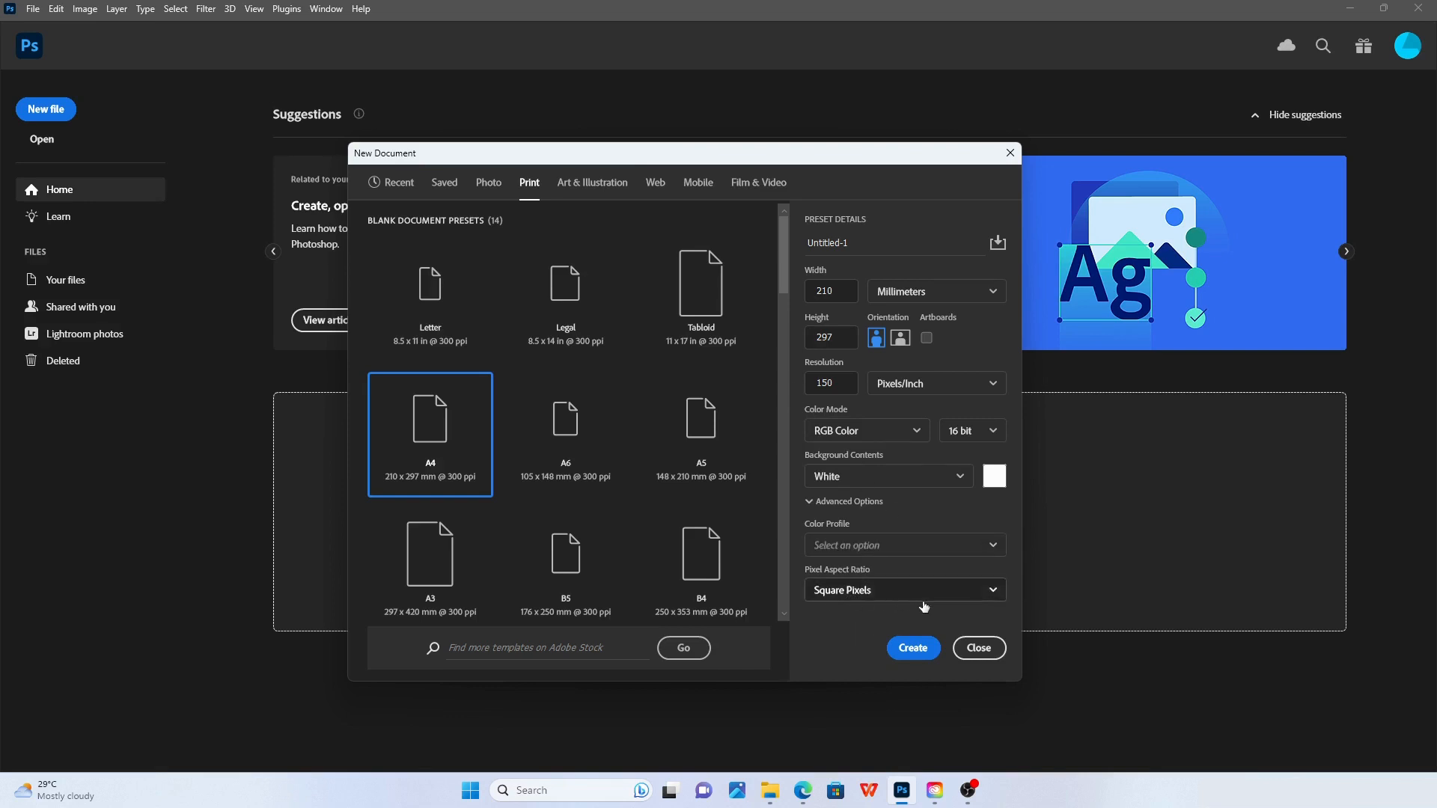
pyautogui.click(973, 592)
pyautogui.click(823, 587)
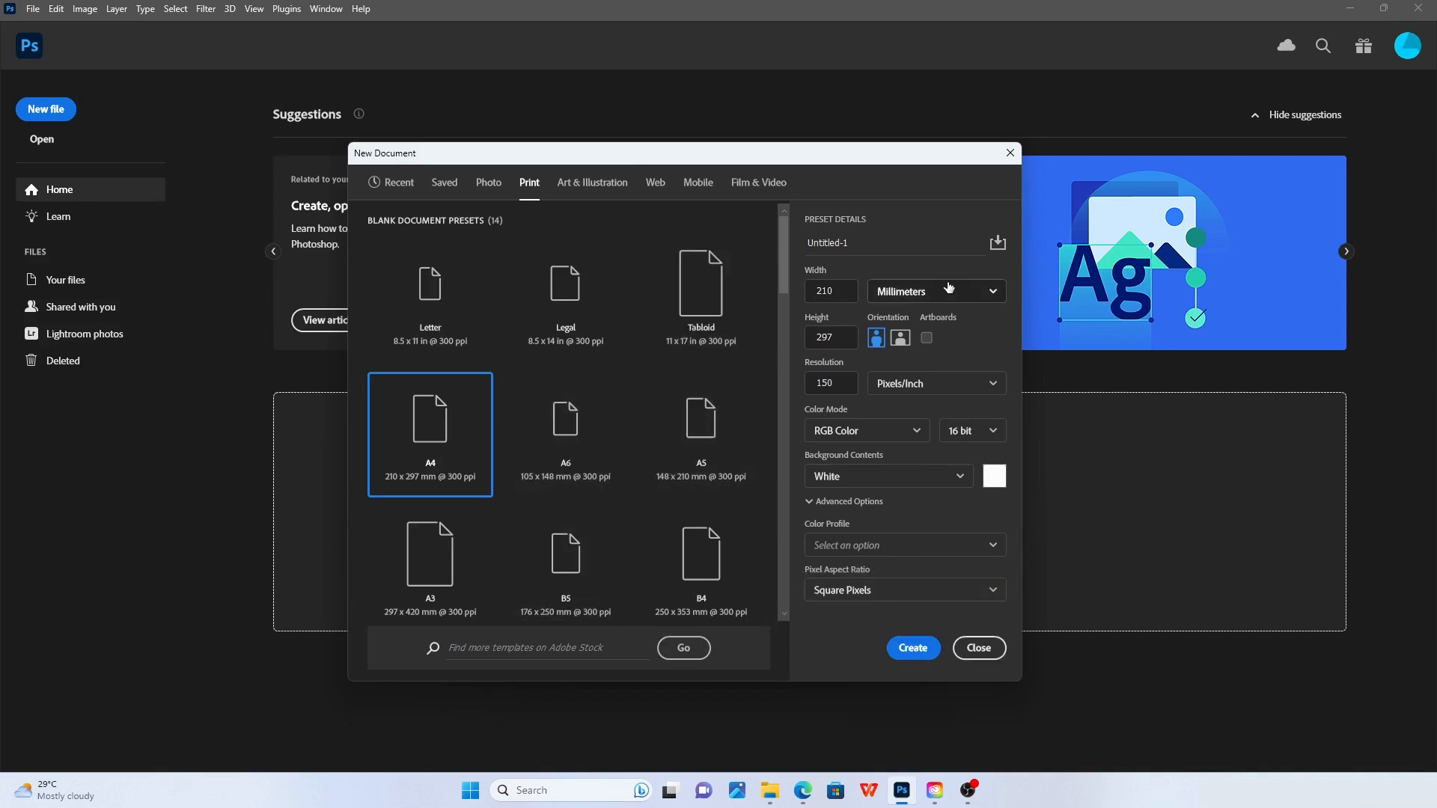
# Name the document "Latihan Simple Layout" and create it
pyautogui.moveTo(855, 240); pyautogui.dragTo(796, 245)
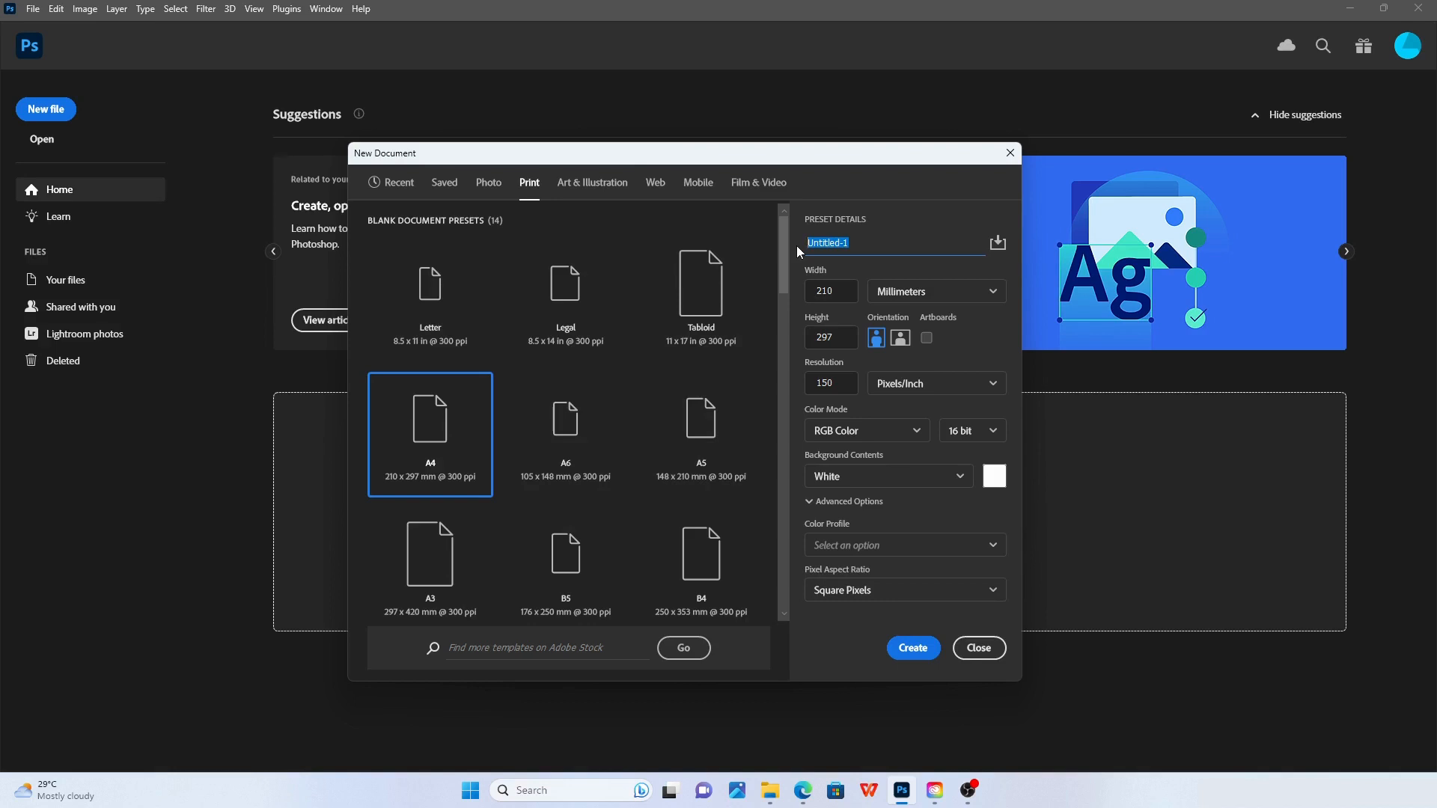
pyautogui.write('Simple Layout')
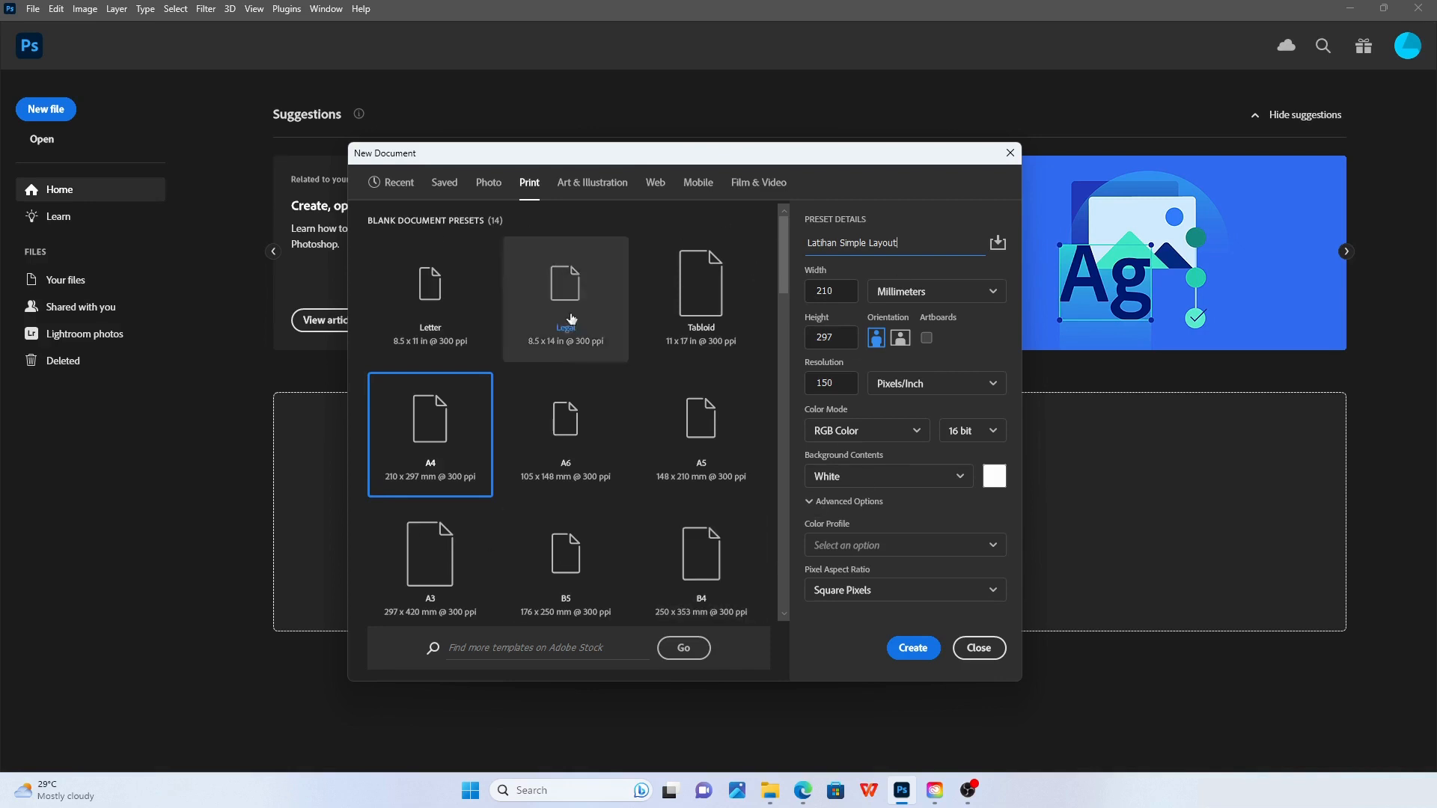
pyautogui.click(913, 649)
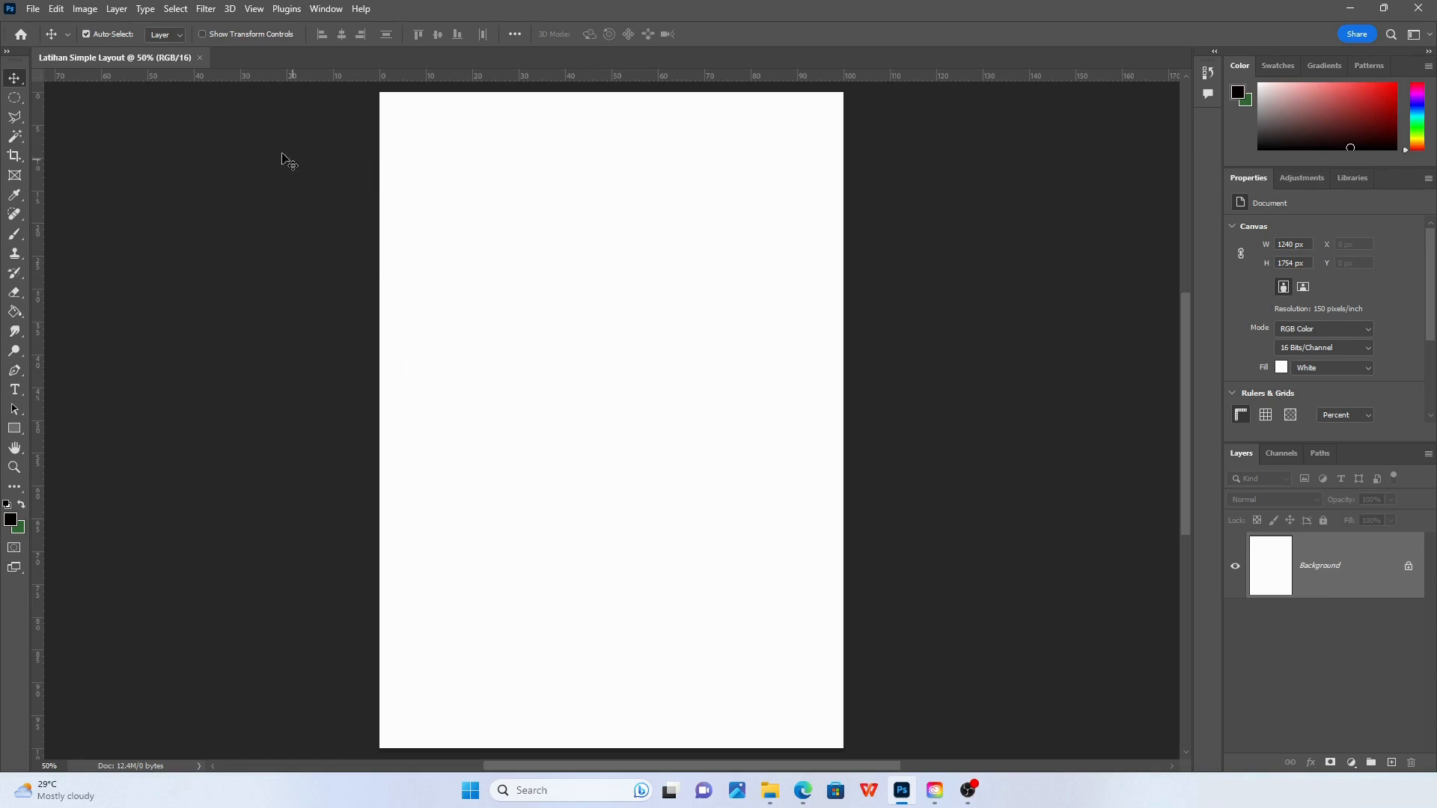
pyautogui.click(38, 12)
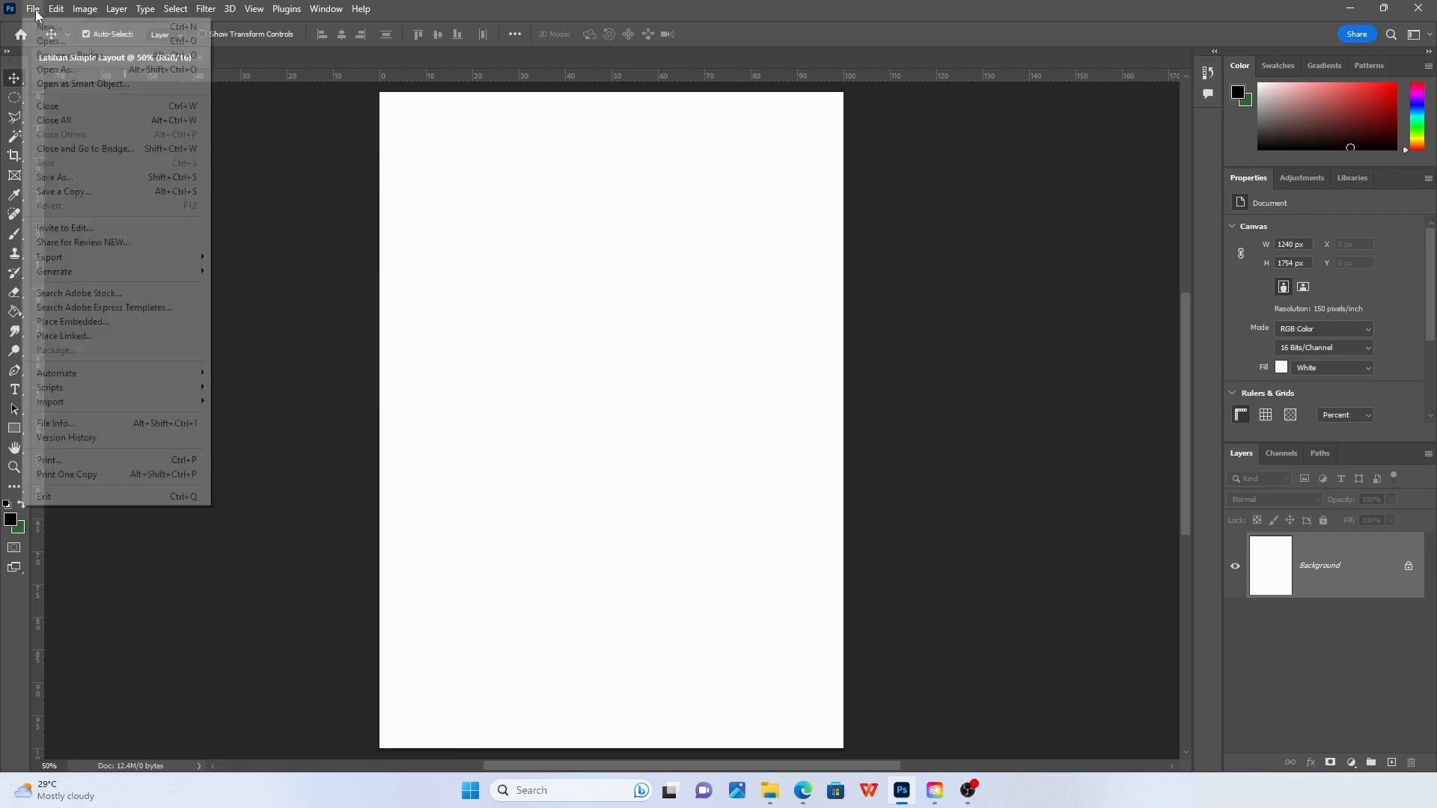
pyautogui.click(43, 29)
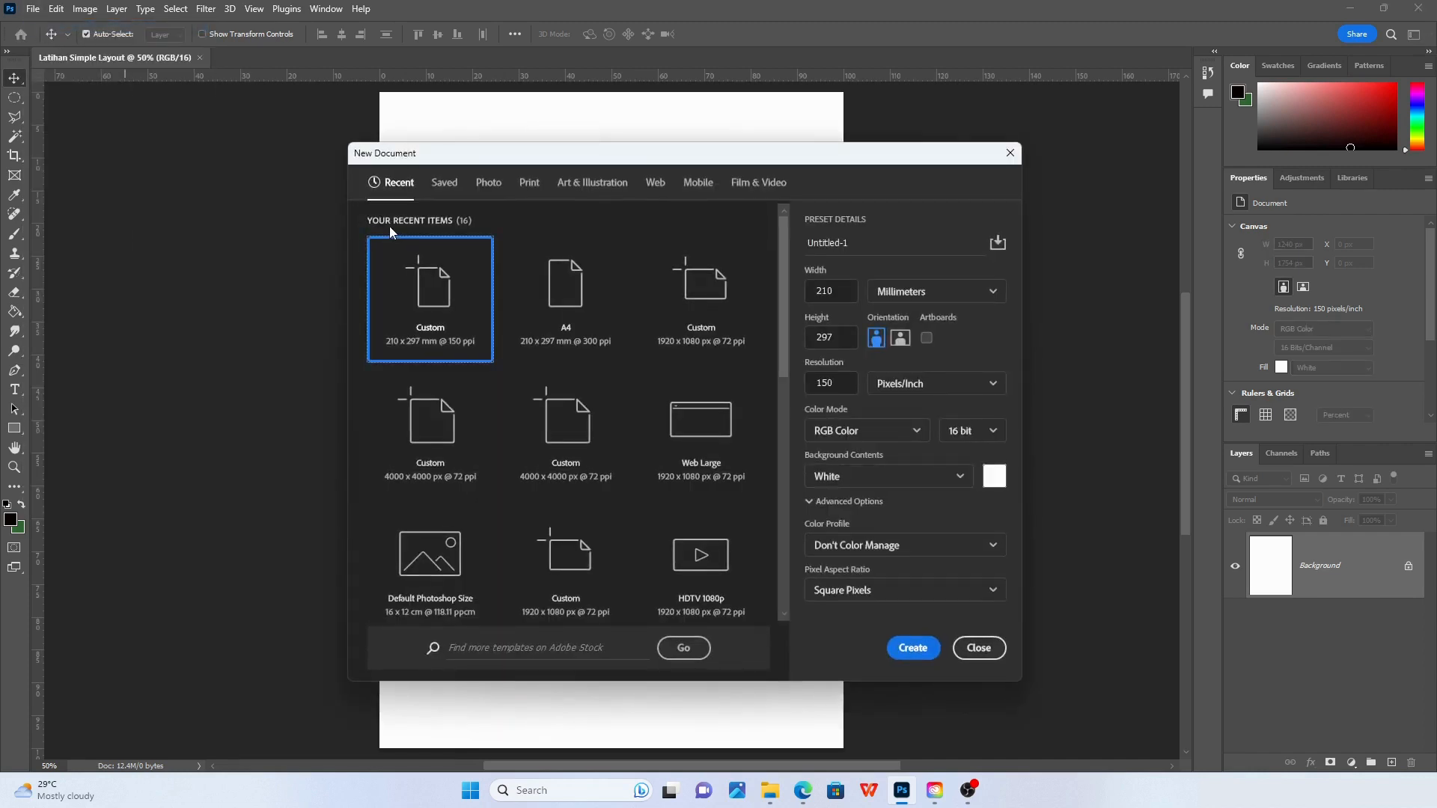
pyautogui.click(980, 649)
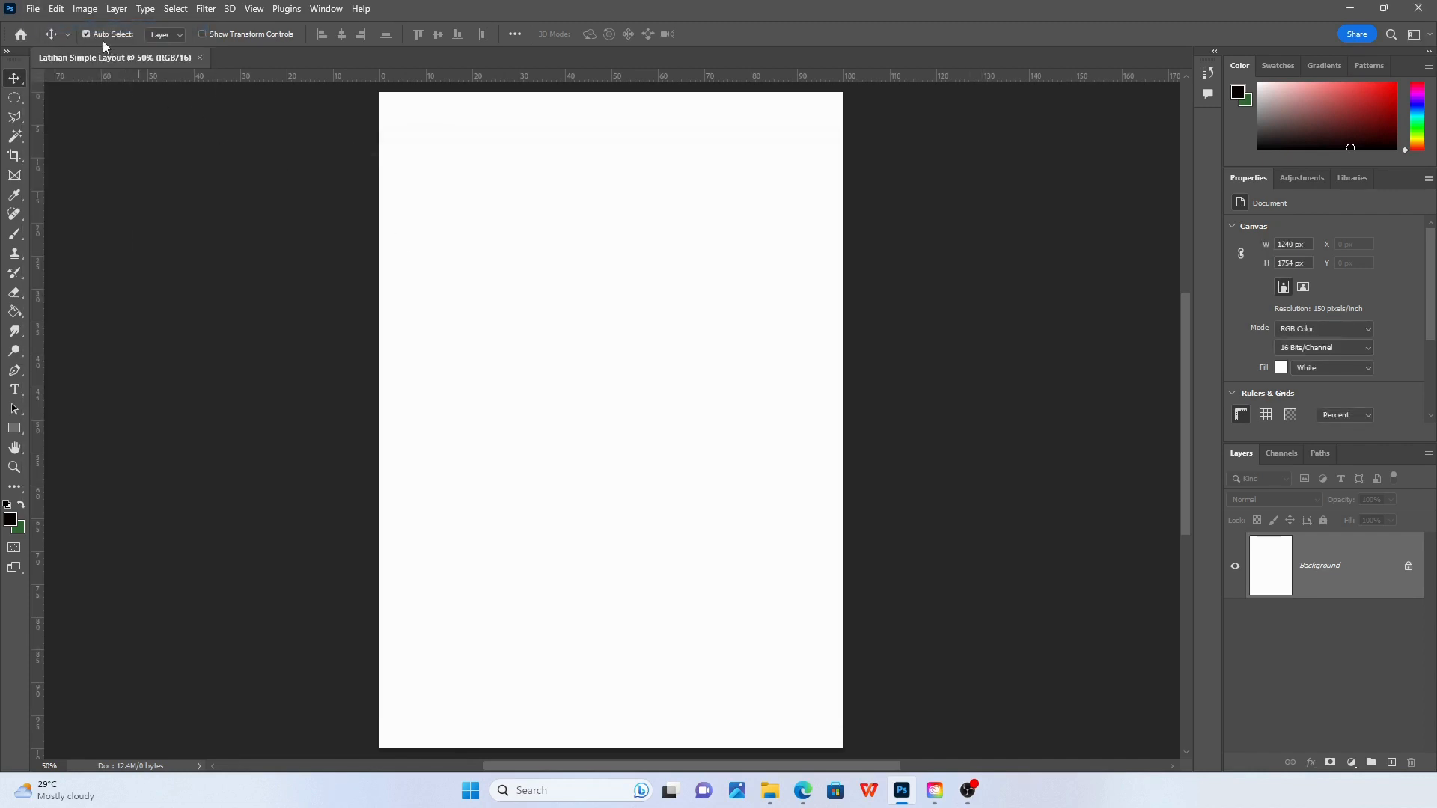
# Open all six JPG images from the Video 6 - Latihan 1 folder: cranberries, strawberries, mixed fruits, man in sportswear, mandarins and green vegetables
pyautogui.click(33, 9)
pyautogui.click(54, 44)
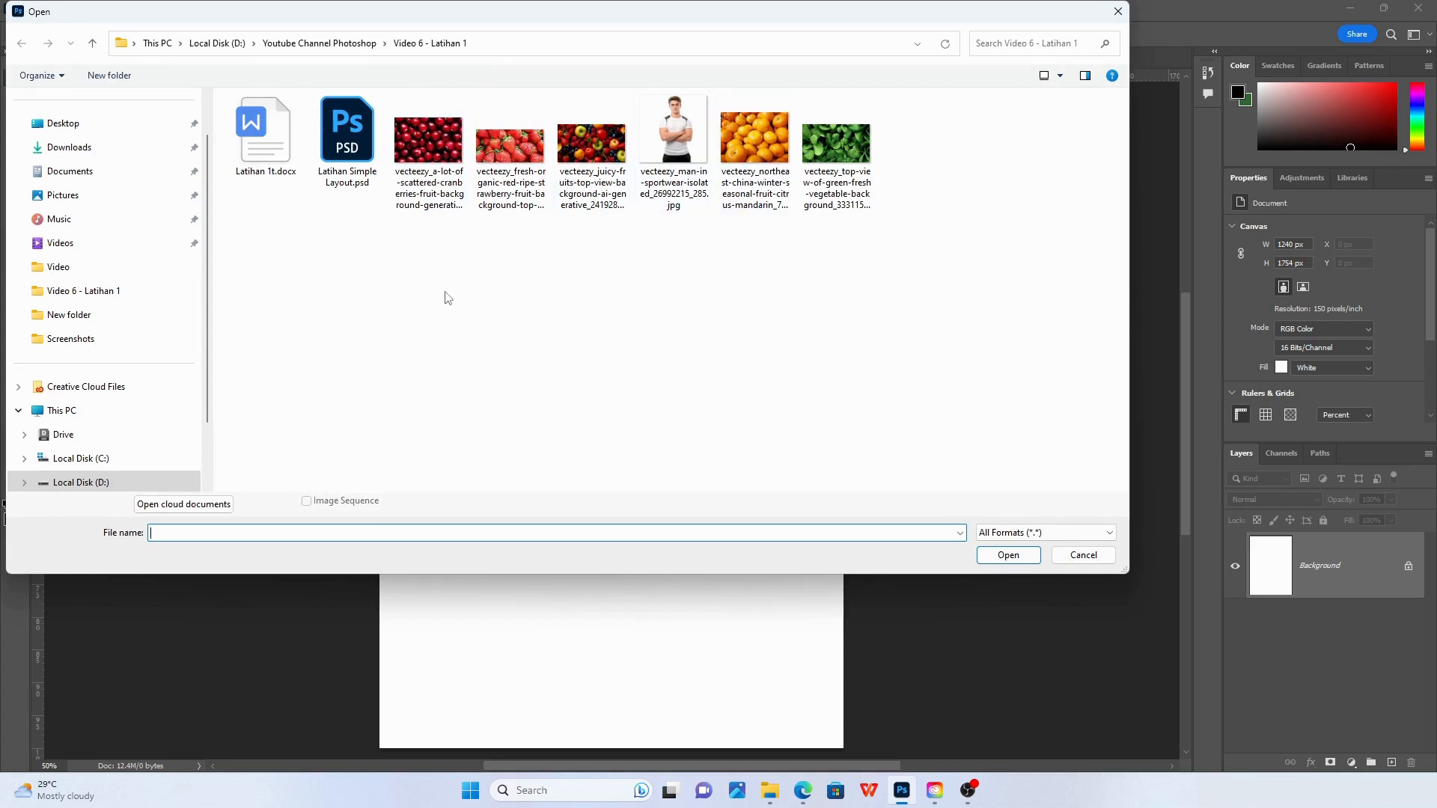
pyautogui.click(433, 156)
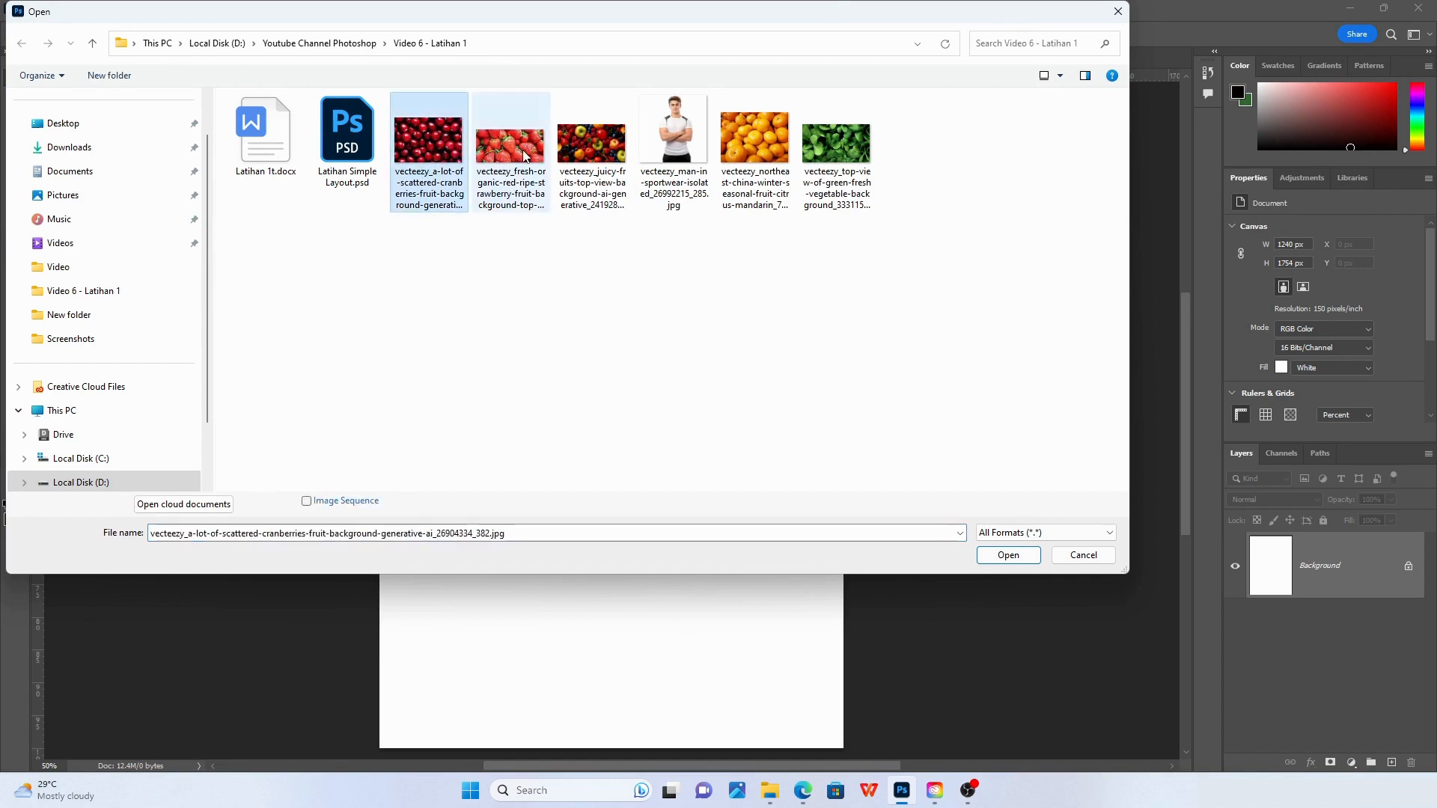
pyautogui.keyDown('ctrl'); pyautogui.click(527, 157); pyautogui.keyUp('ctrl')
pyautogui.keyDown('ctrl'); pyautogui.click(588, 150); pyautogui.keyUp('ctrl')
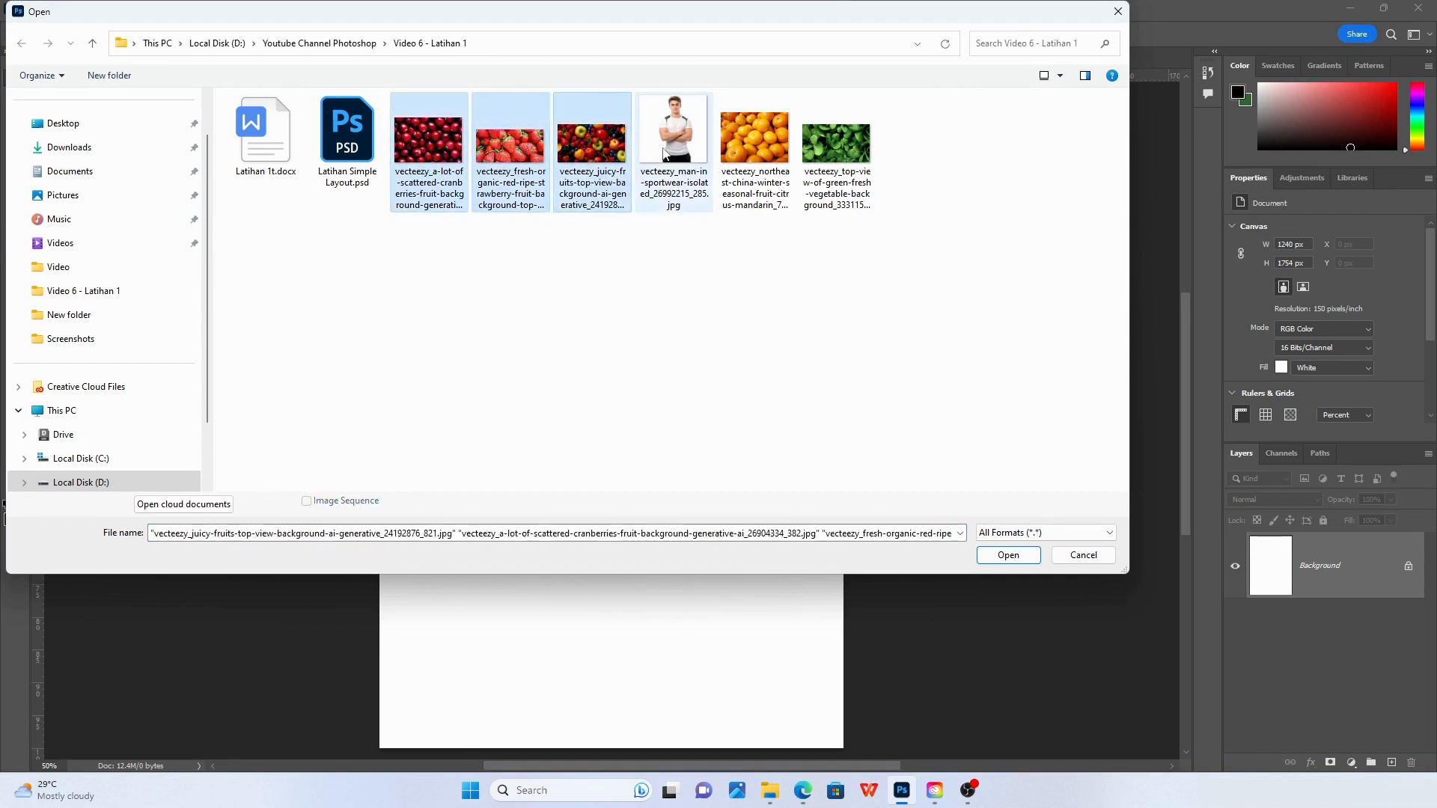
pyautogui.keyDown('ctrl'); pyautogui.click(674, 146); pyautogui.keyUp('ctrl')
pyautogui.keyDown('ctrl'); pyautogui.click(755, 146); pyautogui.keyUp('ctrl')
pyautogui.keyDown('ctrl'); pyautogui.click(825, 148); pyautogui.keyUp('ctrl')
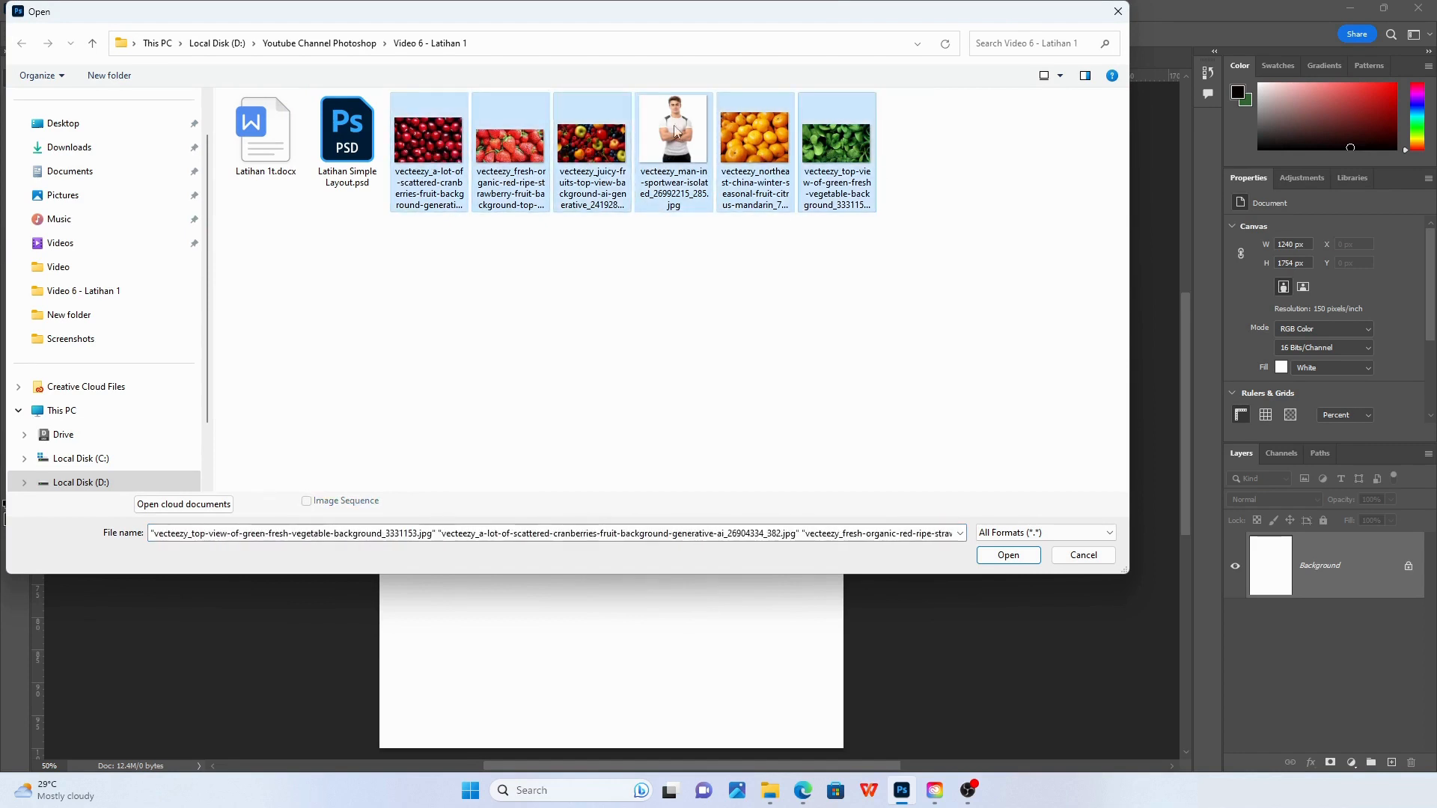
pyautogui.click(720, 284)
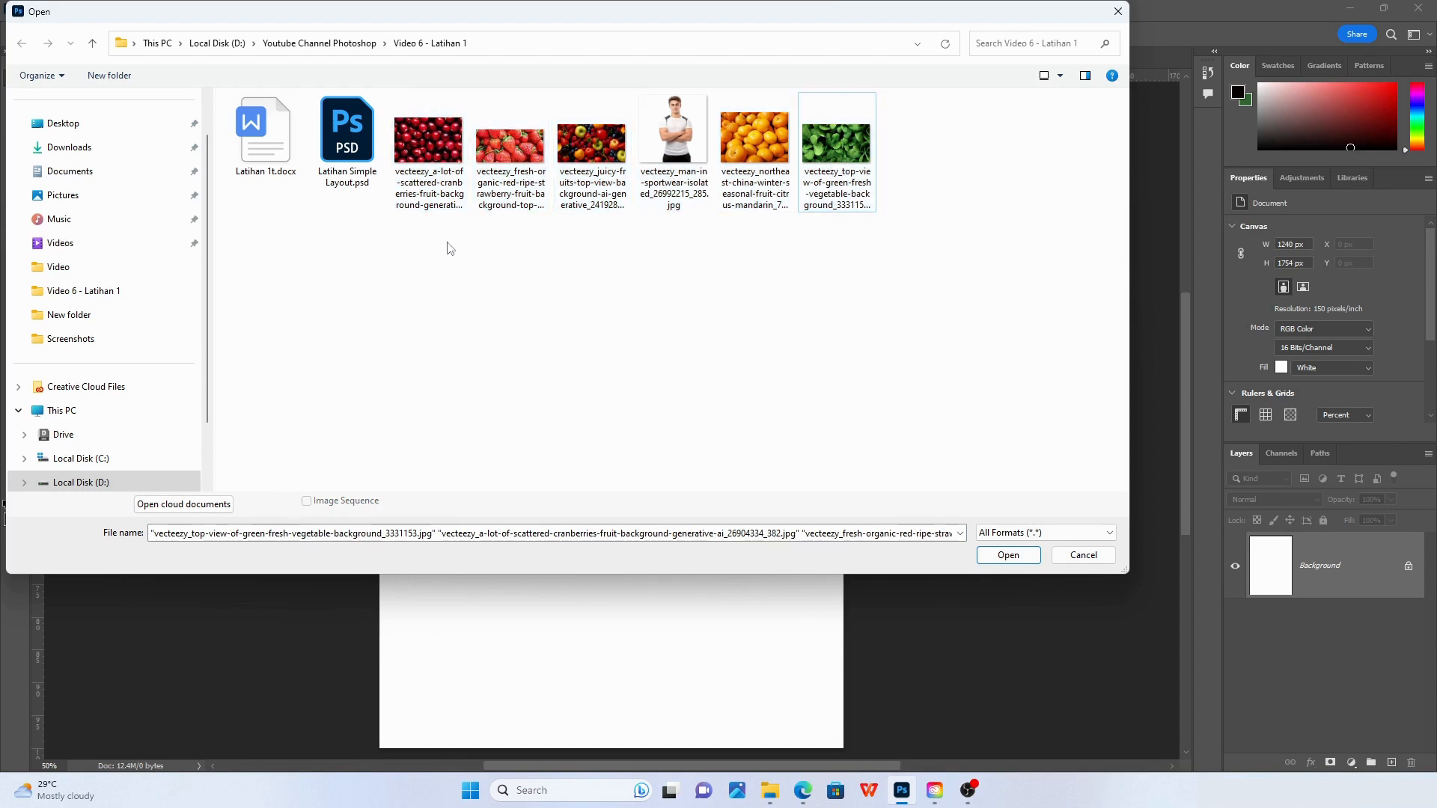
pyautogui.moveTo(420, 253); pyautogui.dragTo(877, 151)
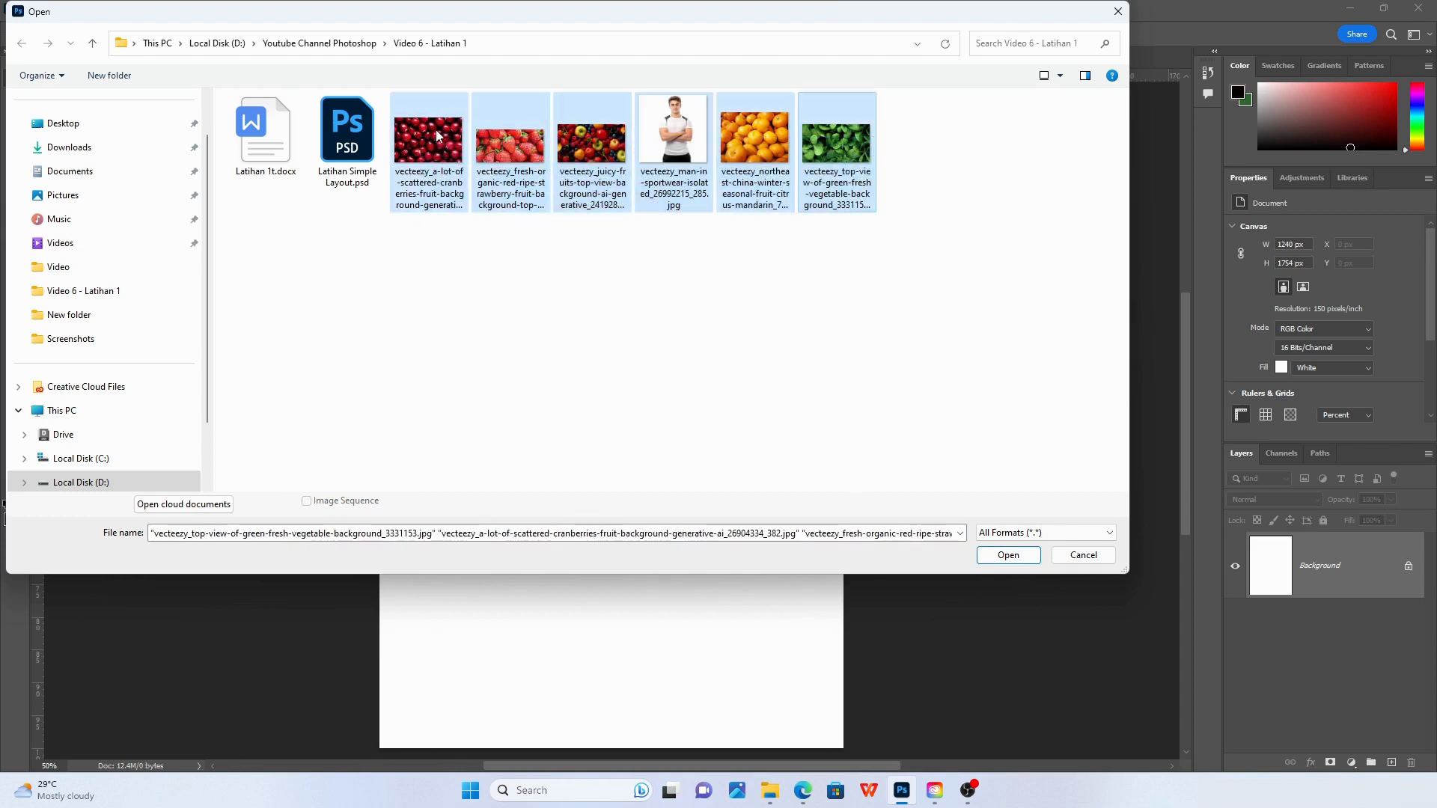
pyautogui.click(1009, 555)
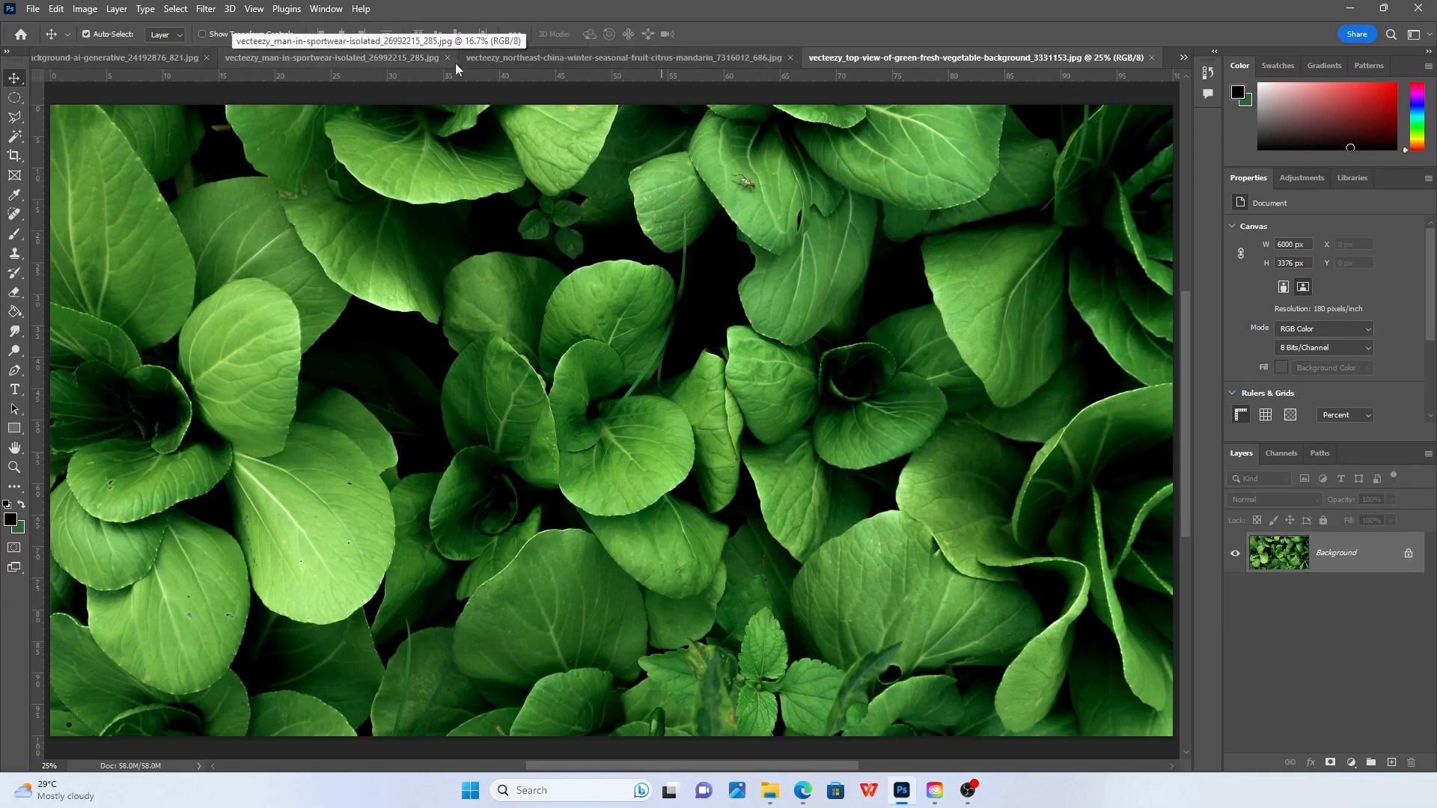
# Look through the opened man in sportswear, mixed fruits, mandarin and green vegetable images
pyautogui.click(606, 57)
pyautogui.click(381, 57)
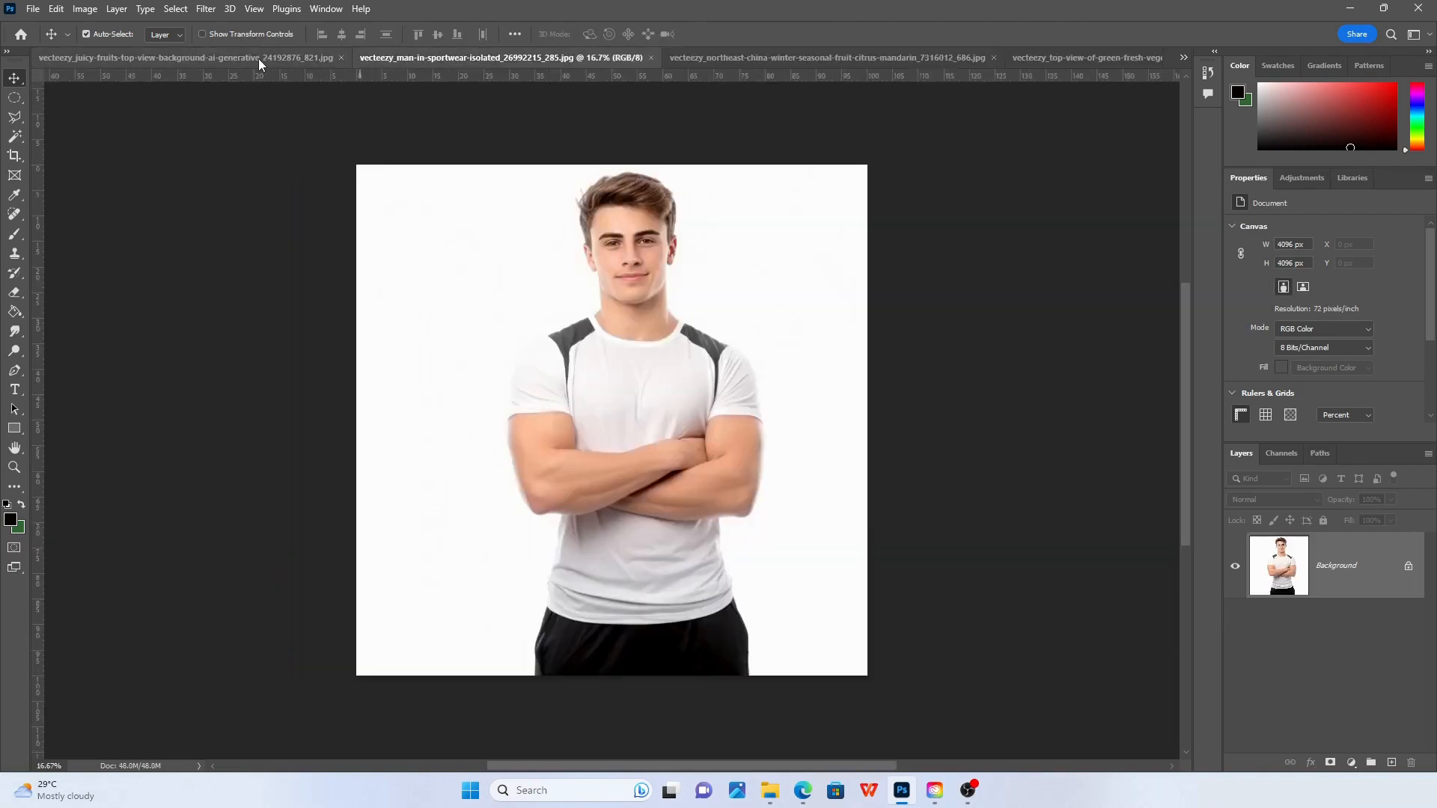
pyautogui.click(256, 57)
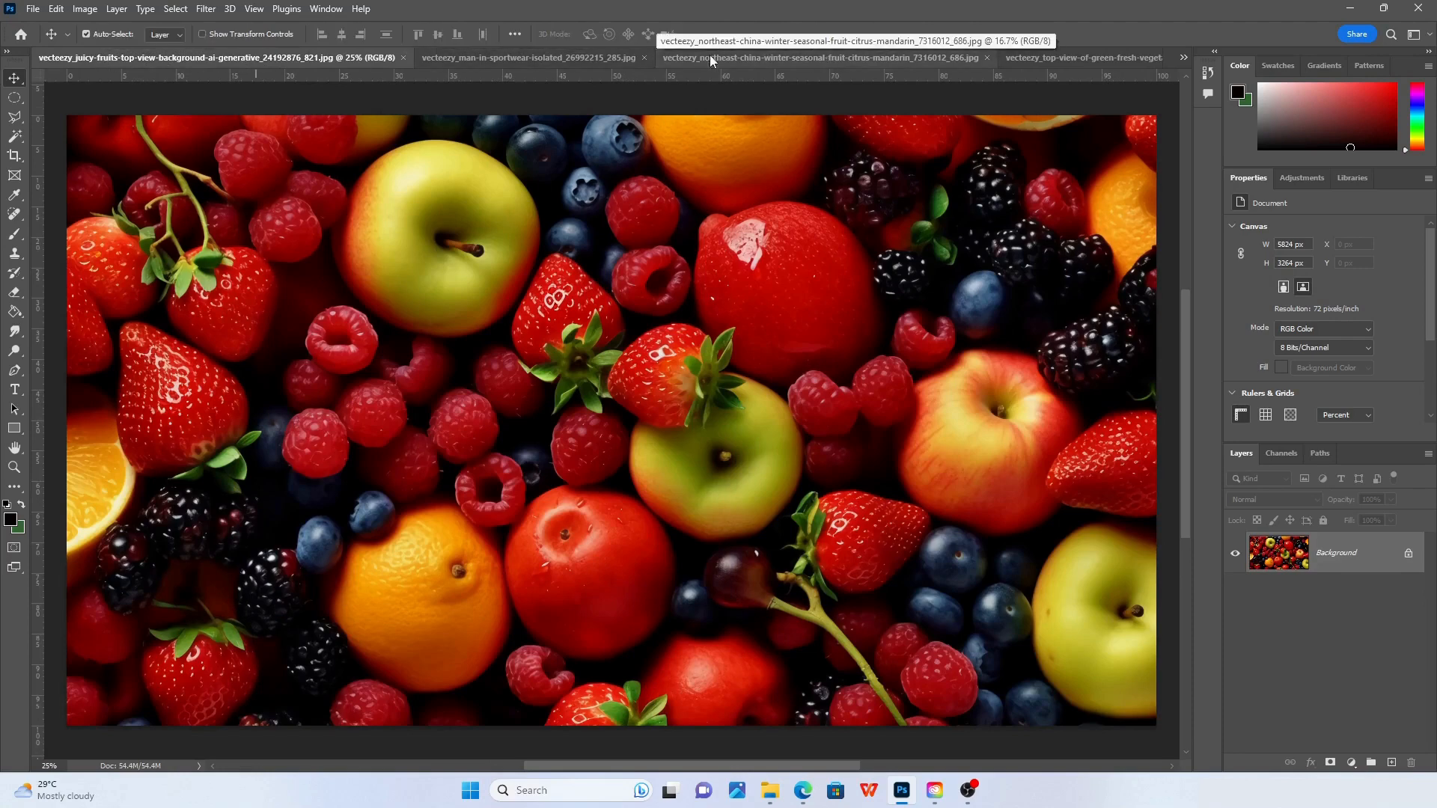
pyautogui.click(514, 56)
pyautogui.click(747, 57)
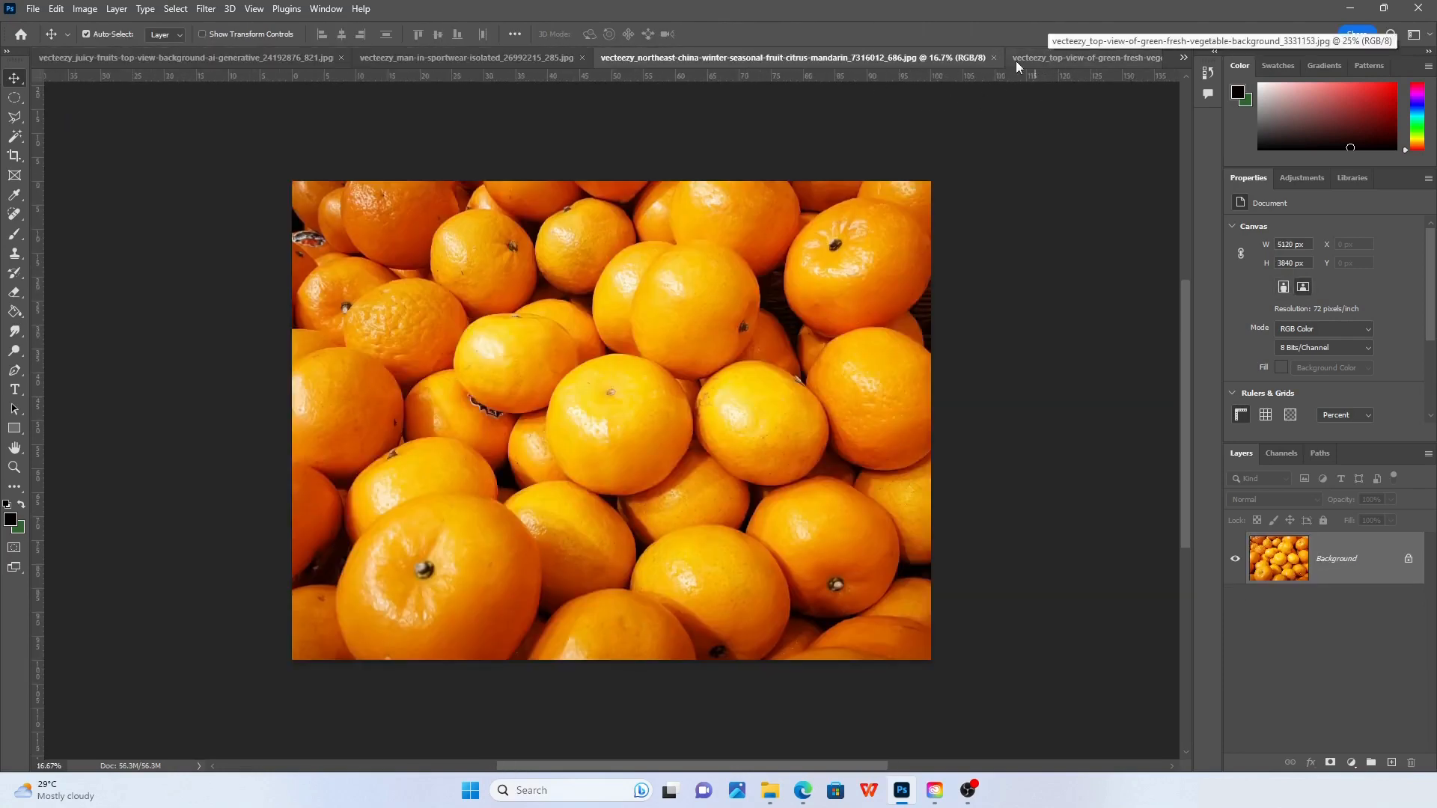
pyautogui.click(1090, 57)
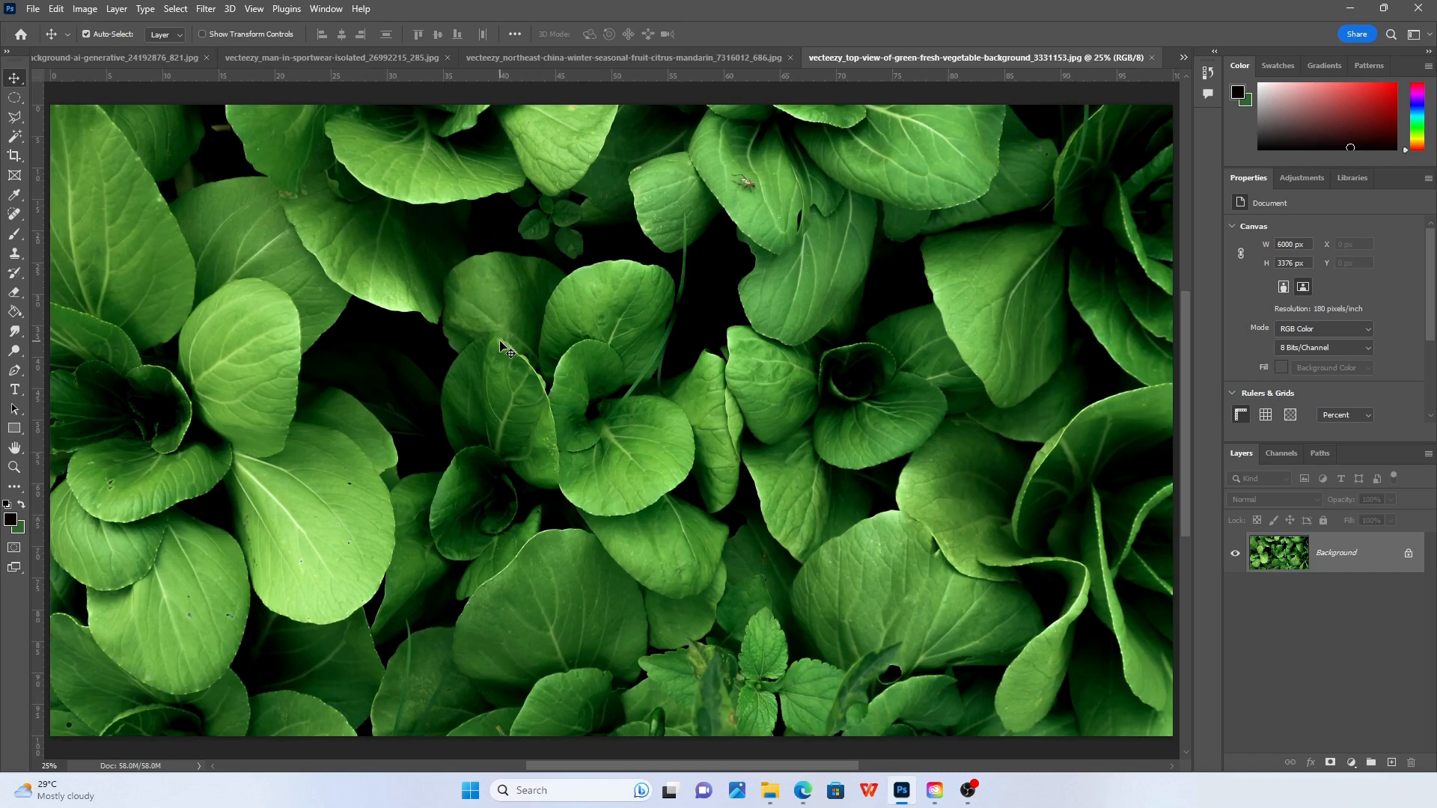
# Return to the mixed fruits image and tile all open documents so that they are visible together
pyautogui.click(743, 57)
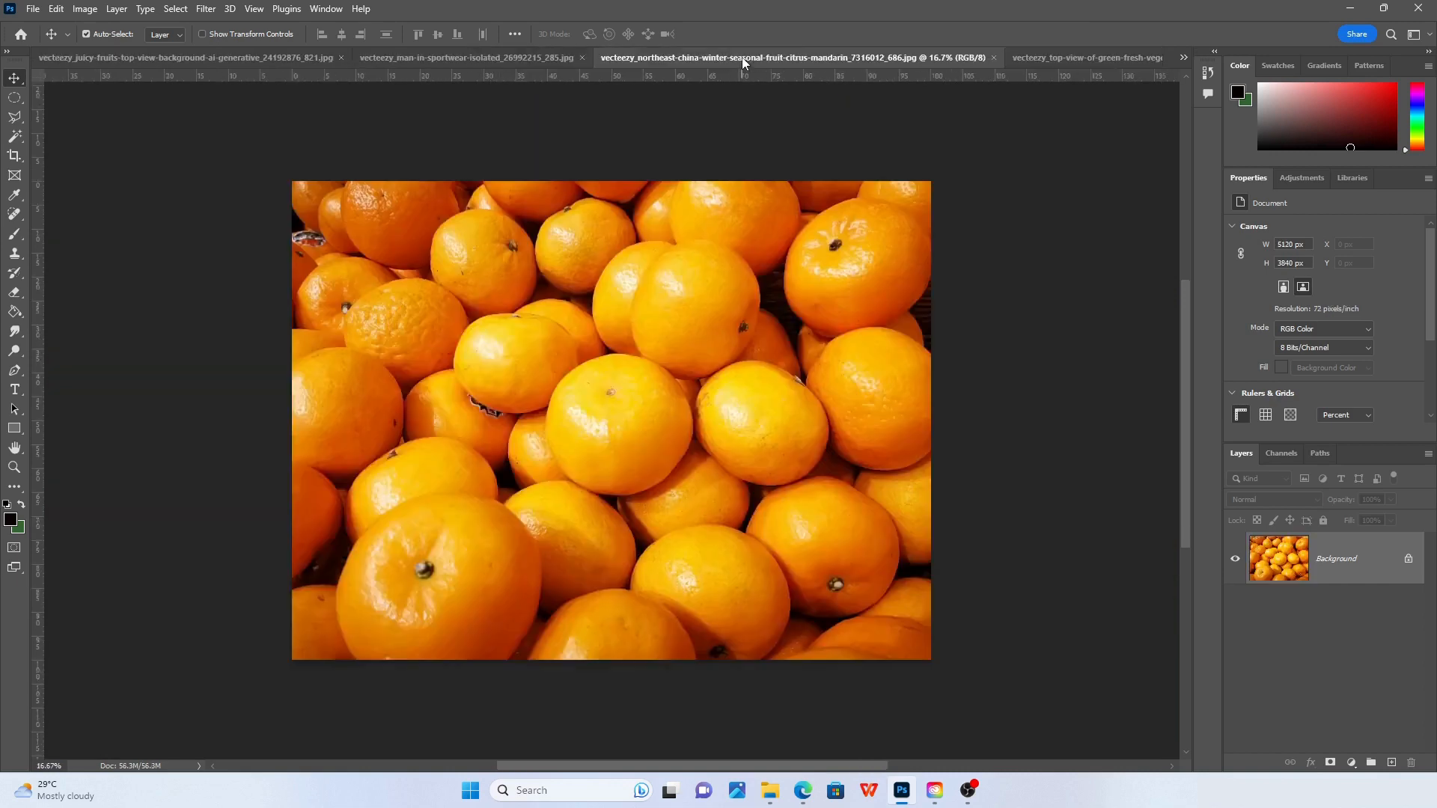
pyautogui.click(504, 60)
pyautogui.click(306, 60)
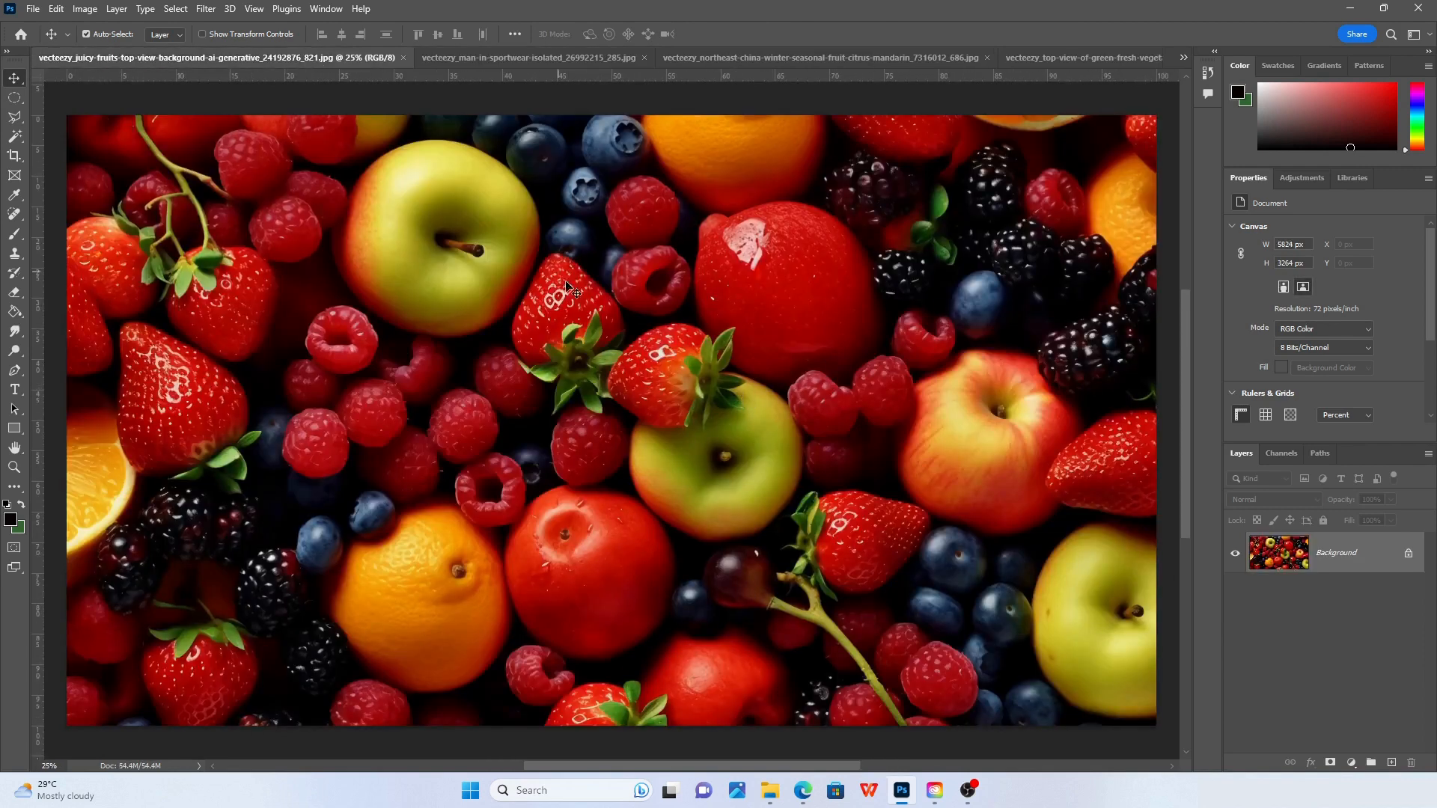
pyautogui.click(318, 12)
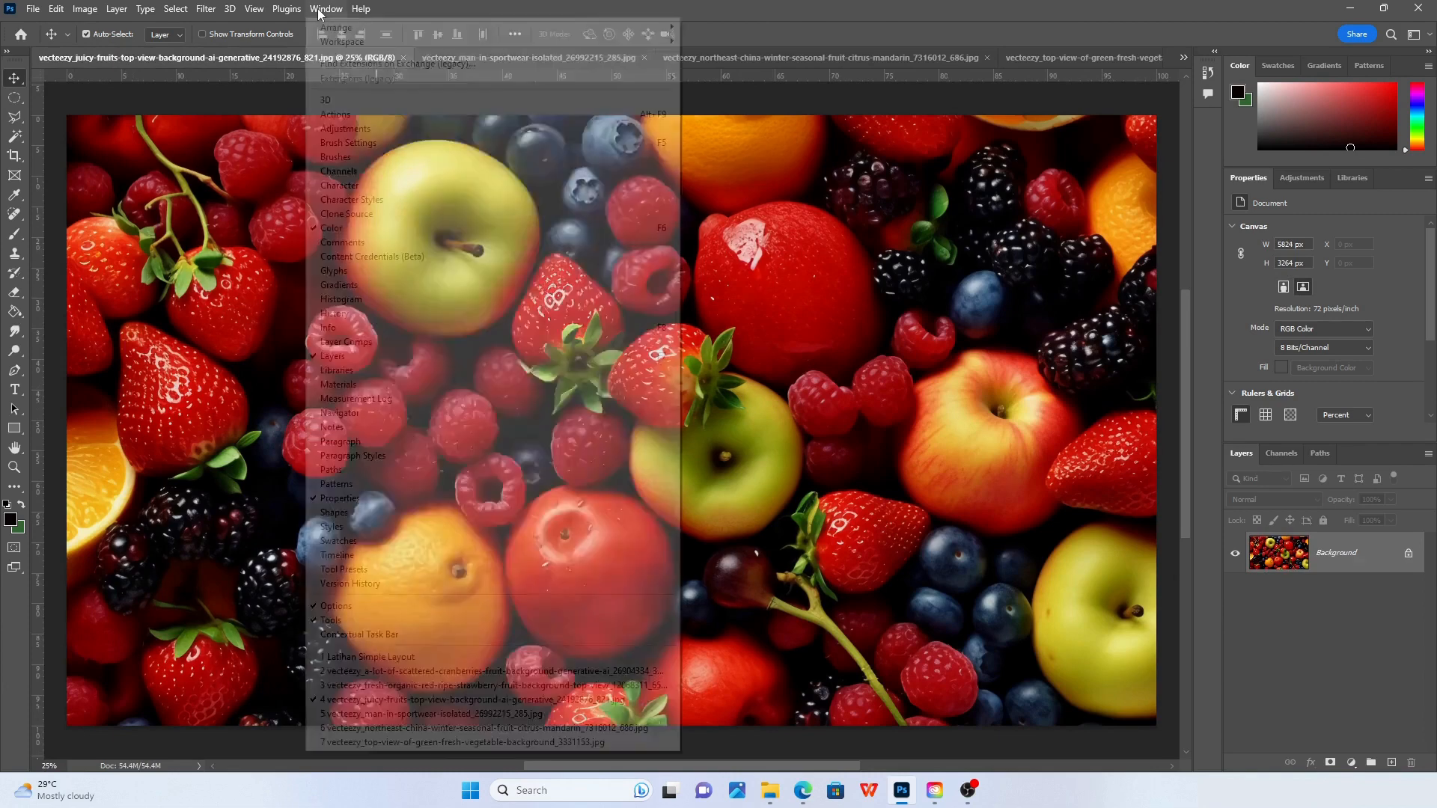
pyautogui.moveTo(337, 27)
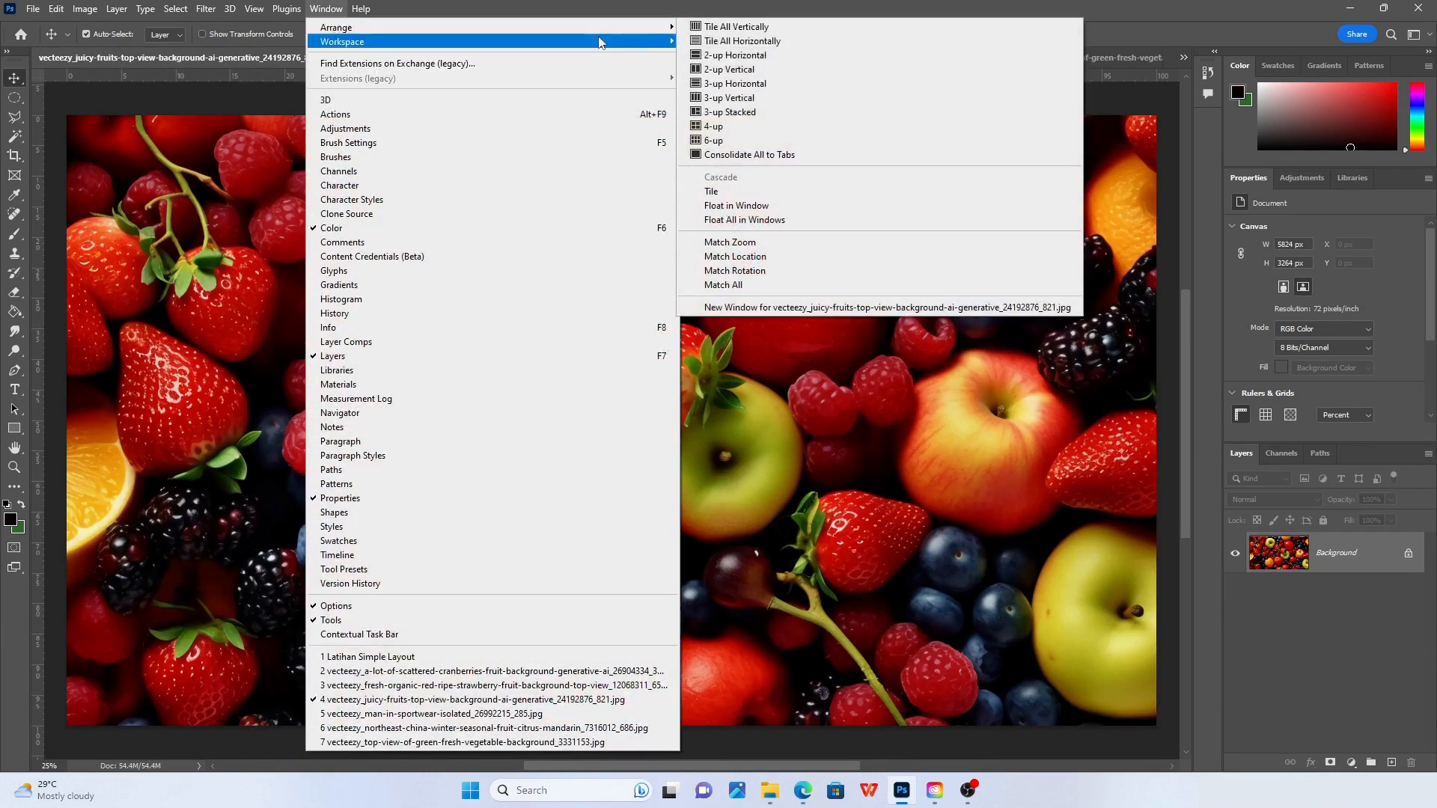
pyautogui.click(729, 193)
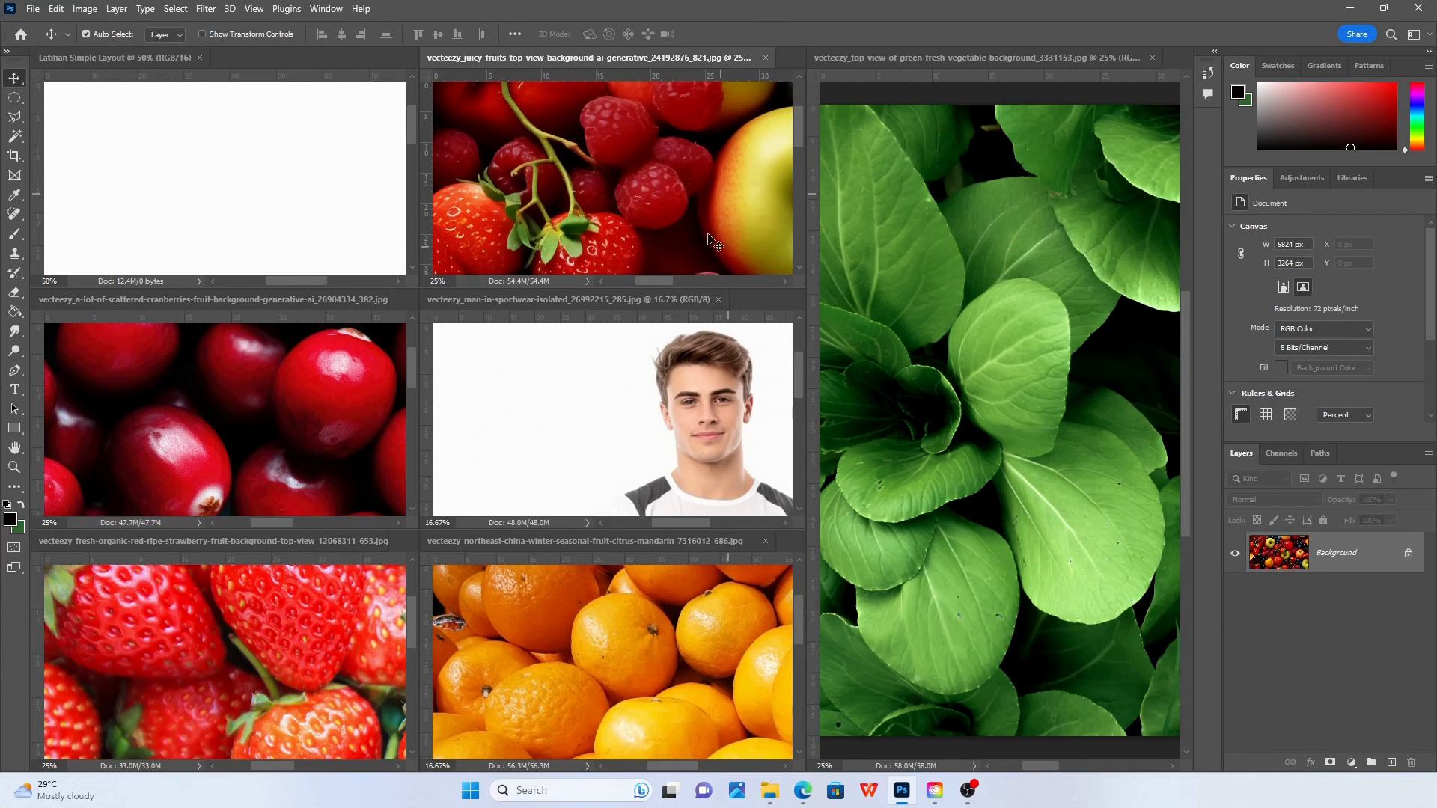
# Set the zoom of the Latihan Simple Layout document to 20%
pyautogui.click(84, 59)
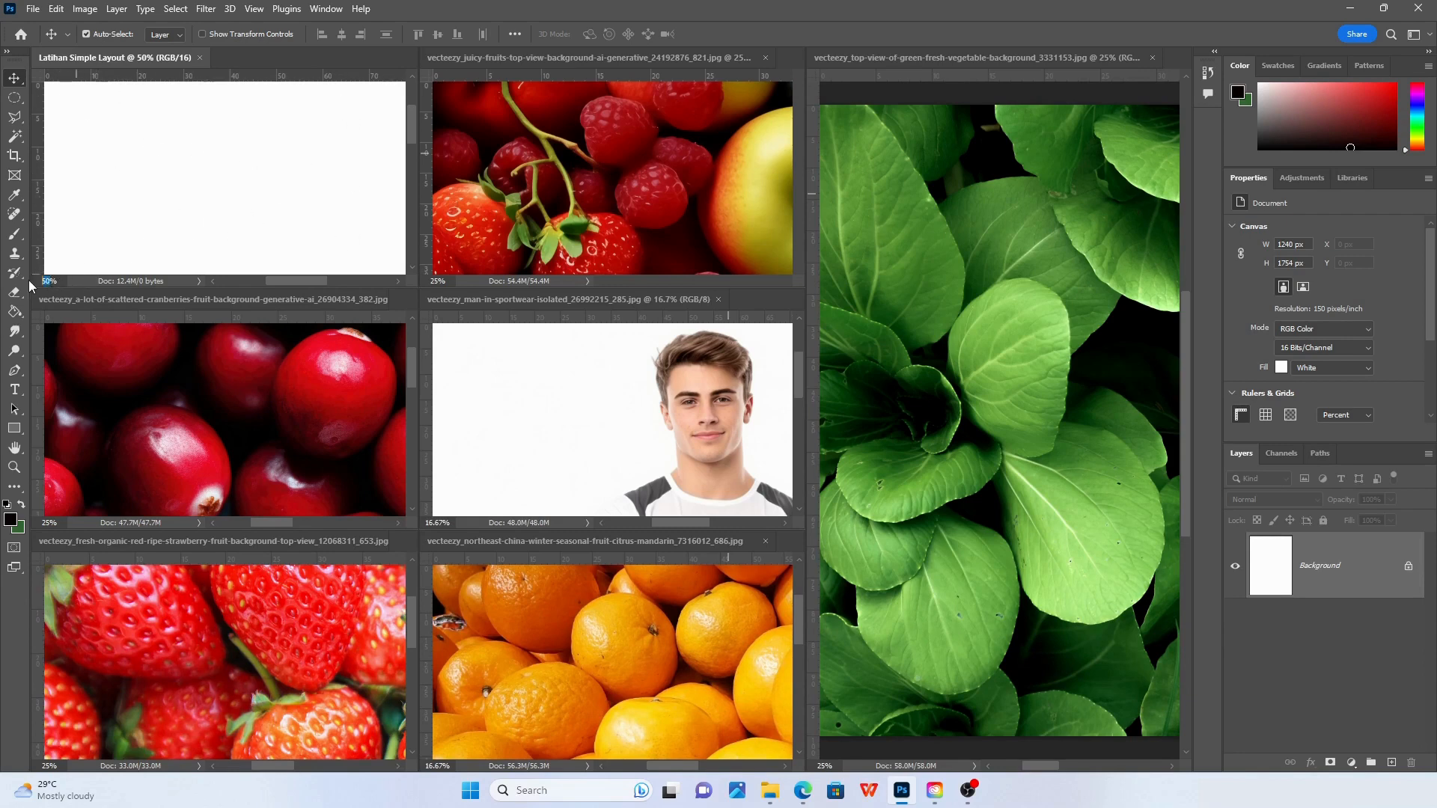
pyautogui.write('20')
pyautogui.press('Return')
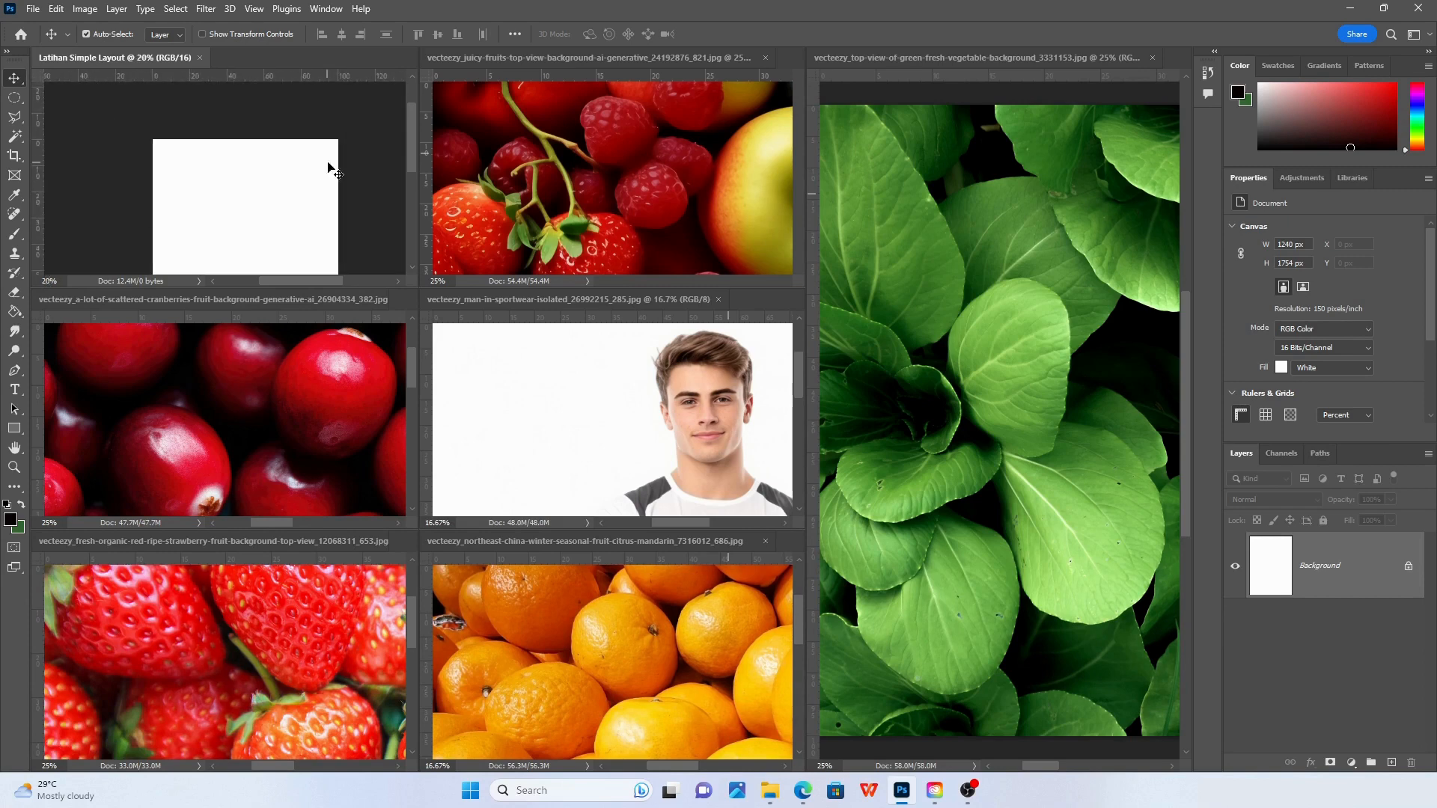
pyautogui.moveTo(407, 118)
pyautogui.mouseDown()
pyautogui.moveTo(410, 204)
pyautogui.moveTo(406, 123)
pyautogui.moveTo(405, 146)
pyautogui.mouseUp()
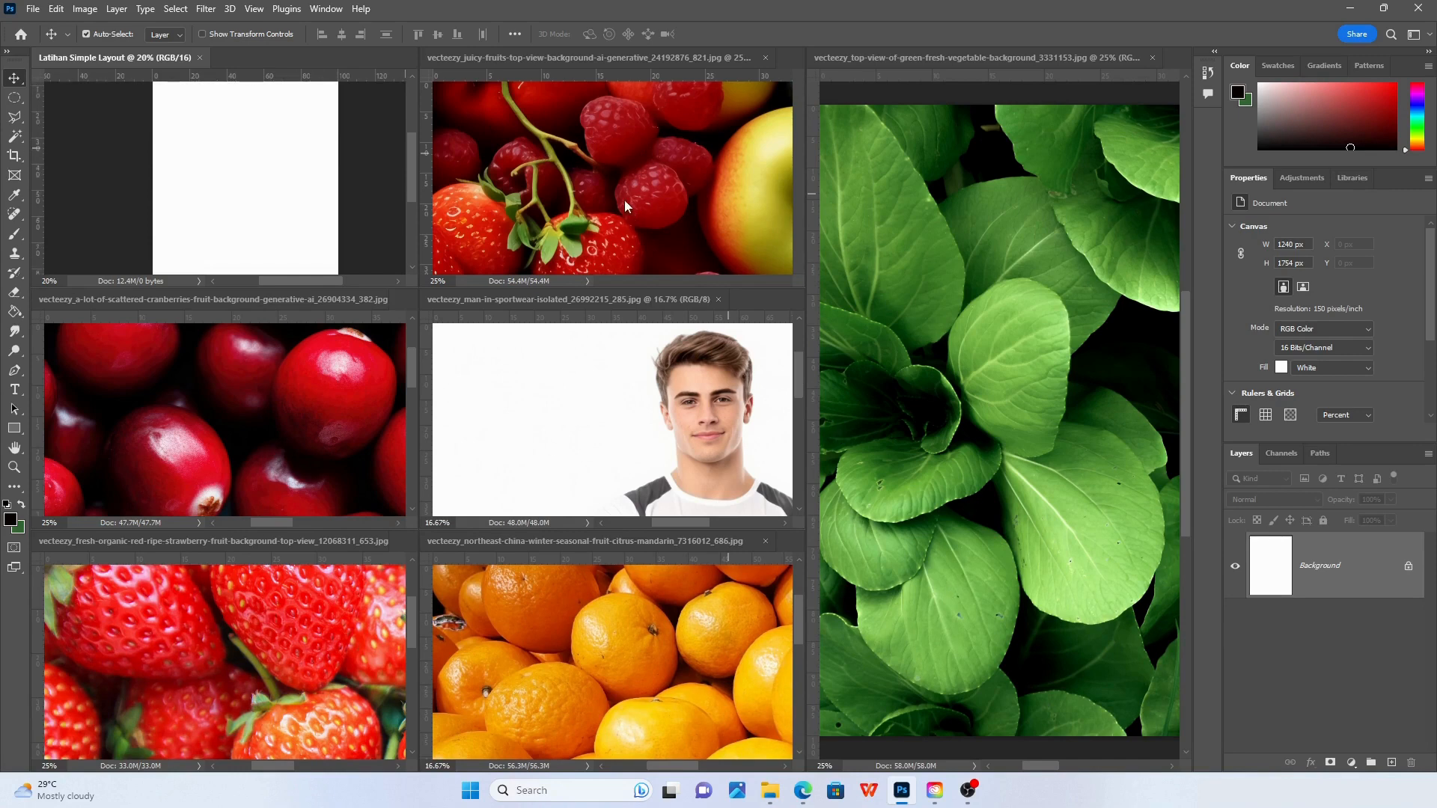
# Copy the mixed fruits image into Latihan Simple Layout, accepting the bit depth difference, and position it about 27% down the page
pyautogui.click(605, 173)
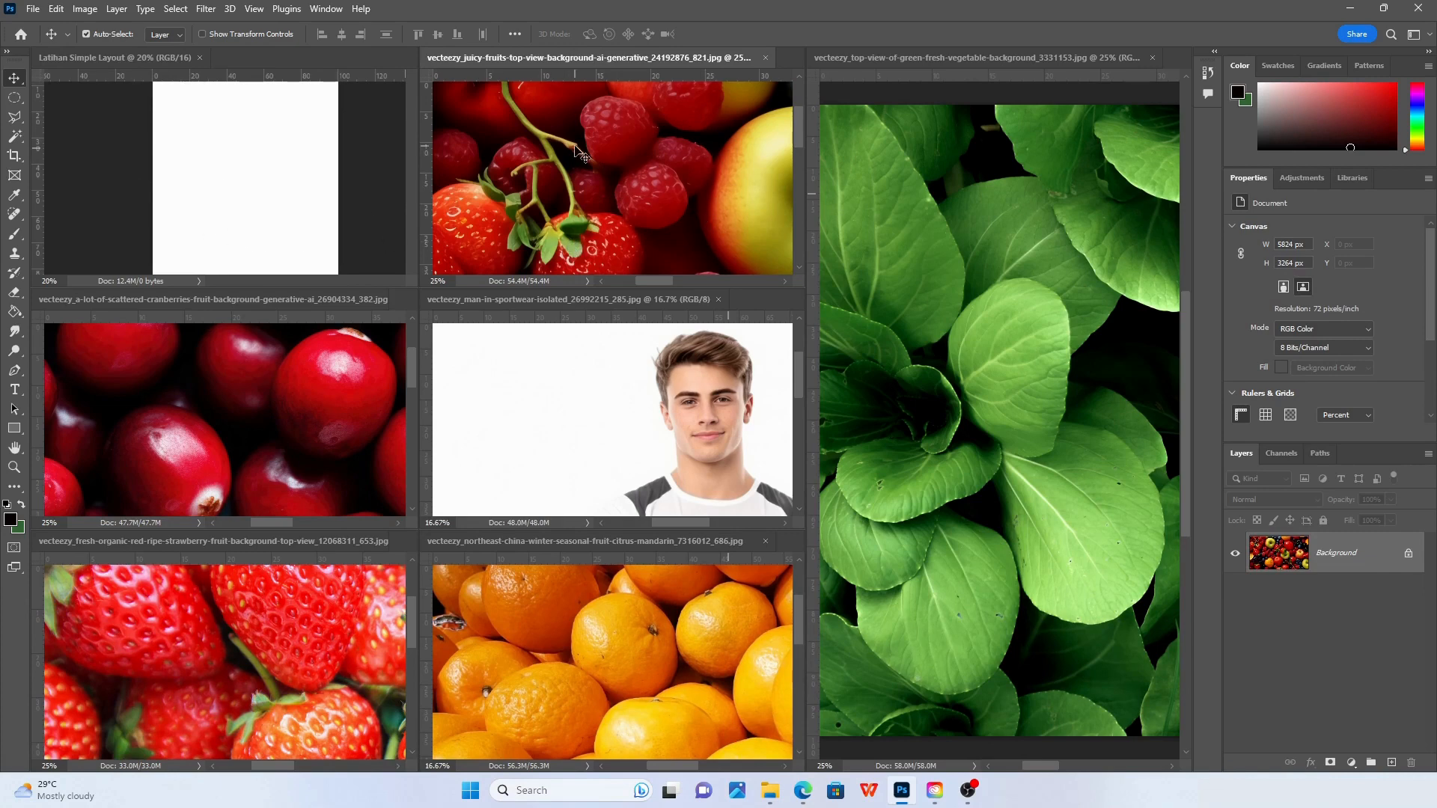
pyautogui.moveTo(576, 152); pyautogui.dragTo(251, 180)
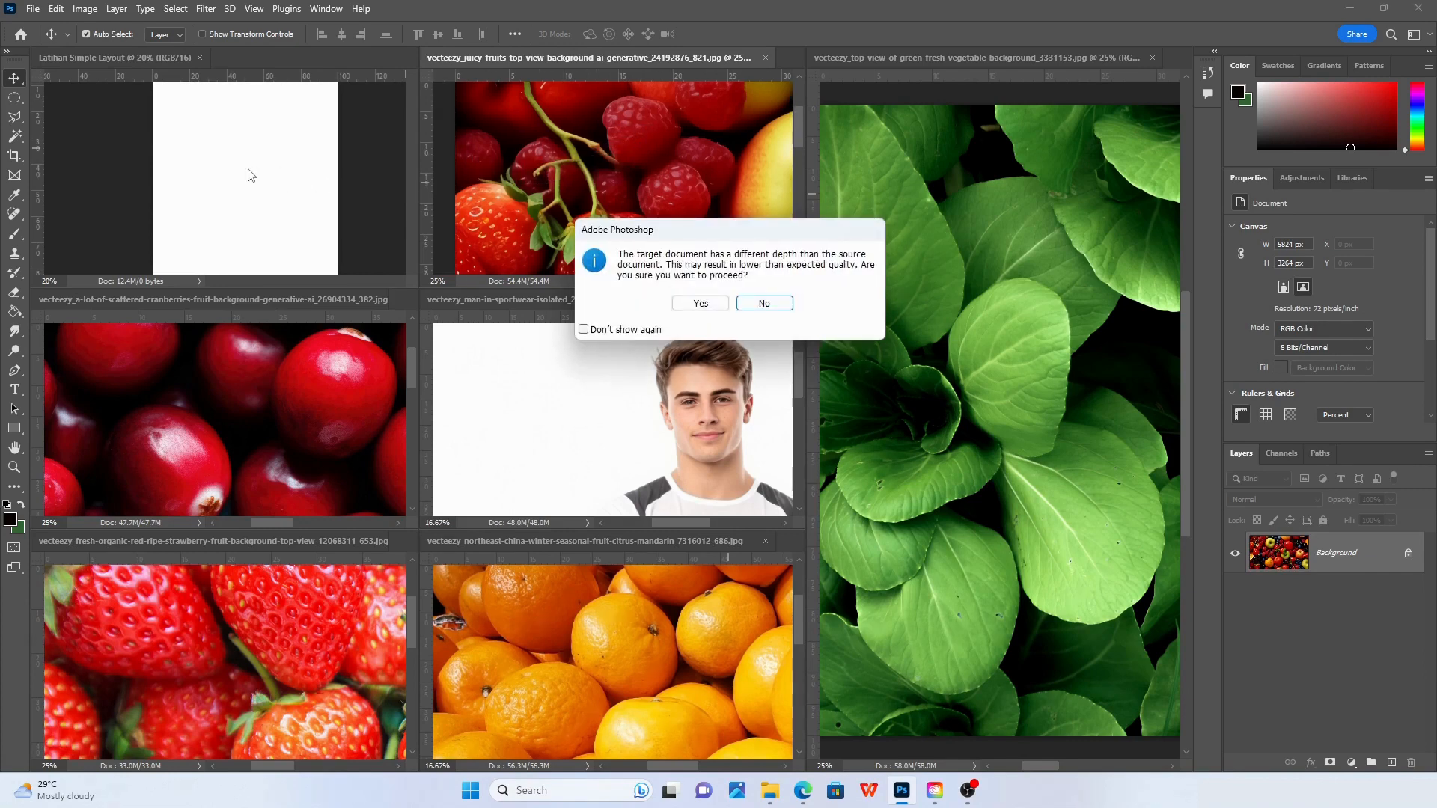
pyautogui.moveTo(794, 236)
pyautogui.mouseDown()
pyautogui.moveTo(728, 234)
pyautogui.moveTo(776, 256)
pyautogui.mouseUp()
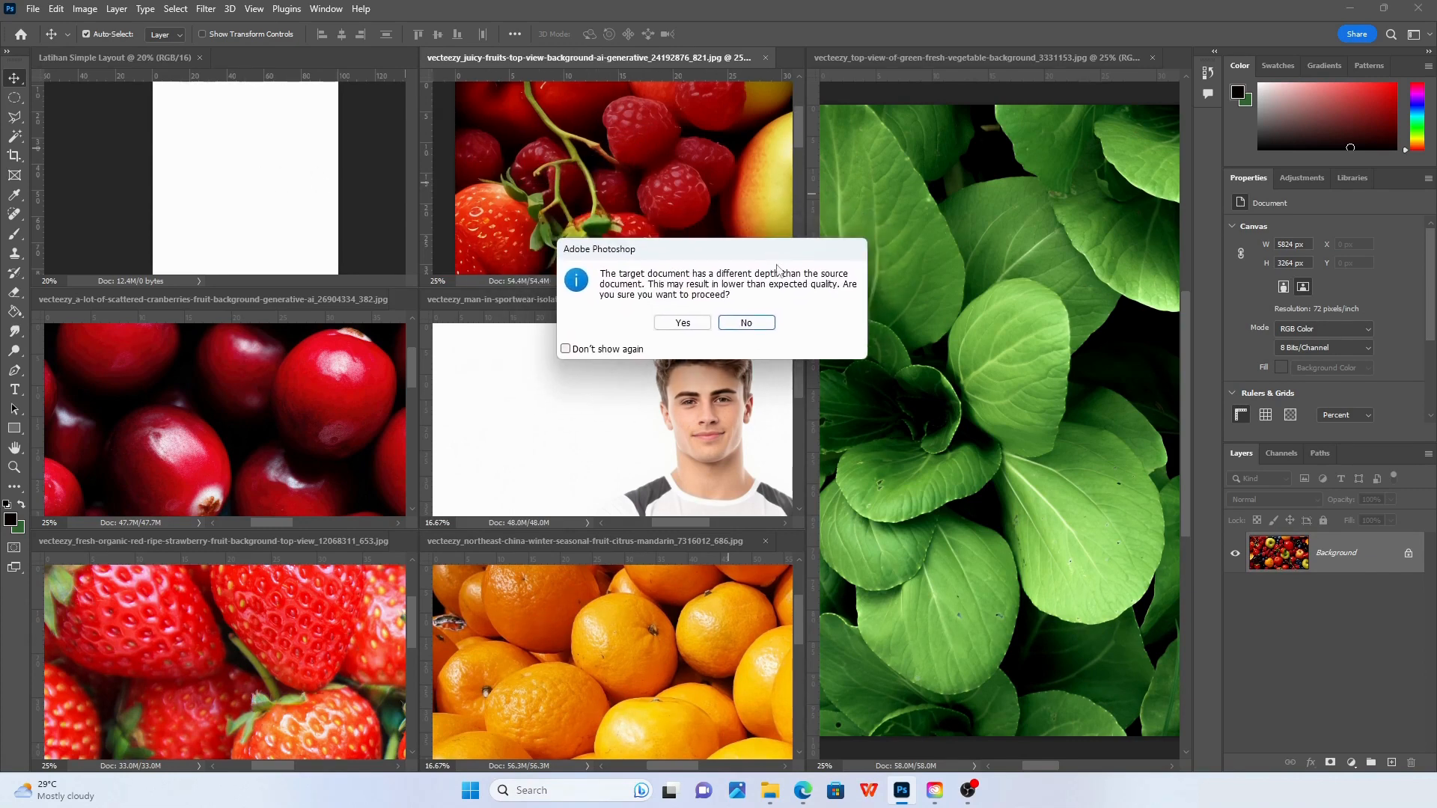
pyautogui.click(684, 325)
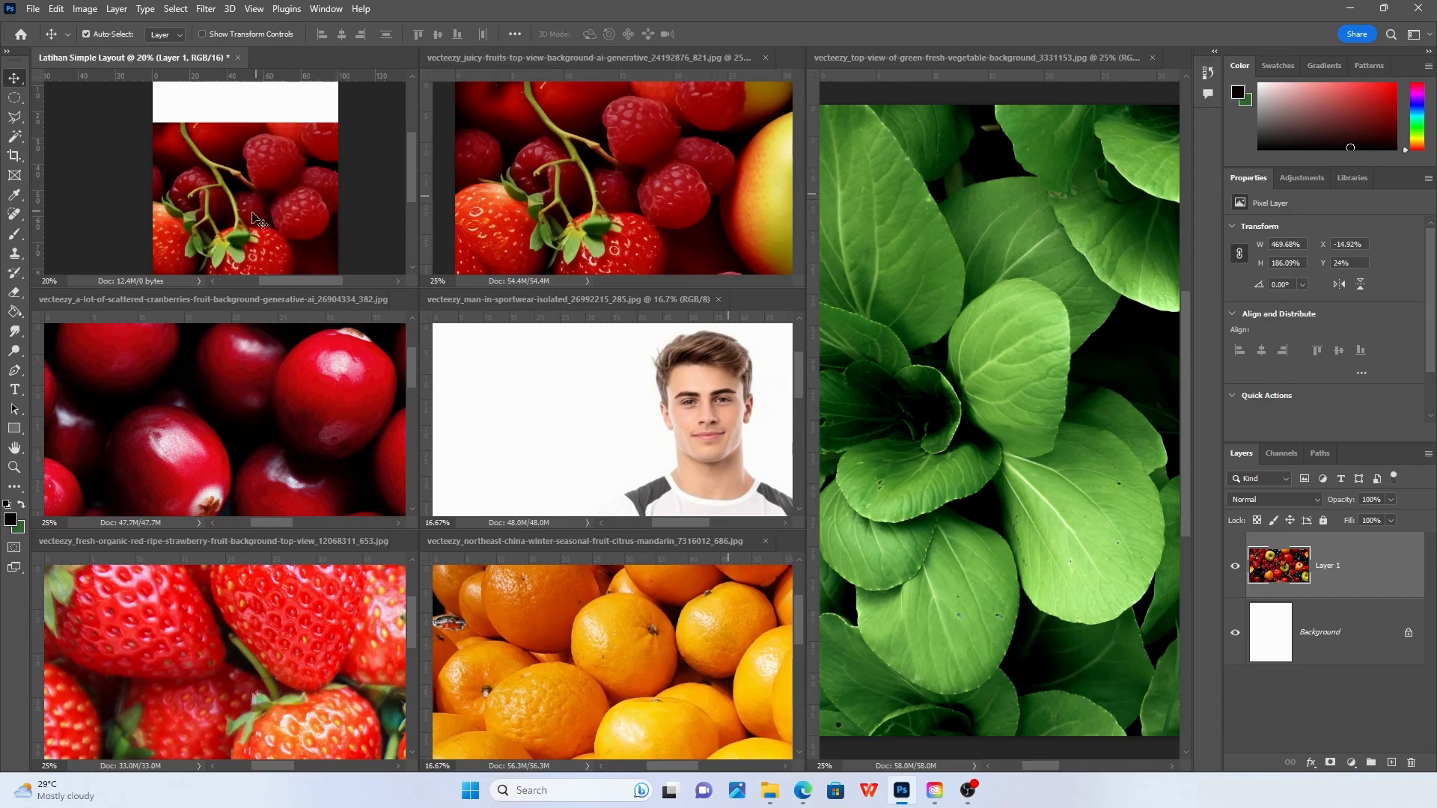
pyautogui.moveTo(262, 196); pyautogui.dragTo(235, 206)
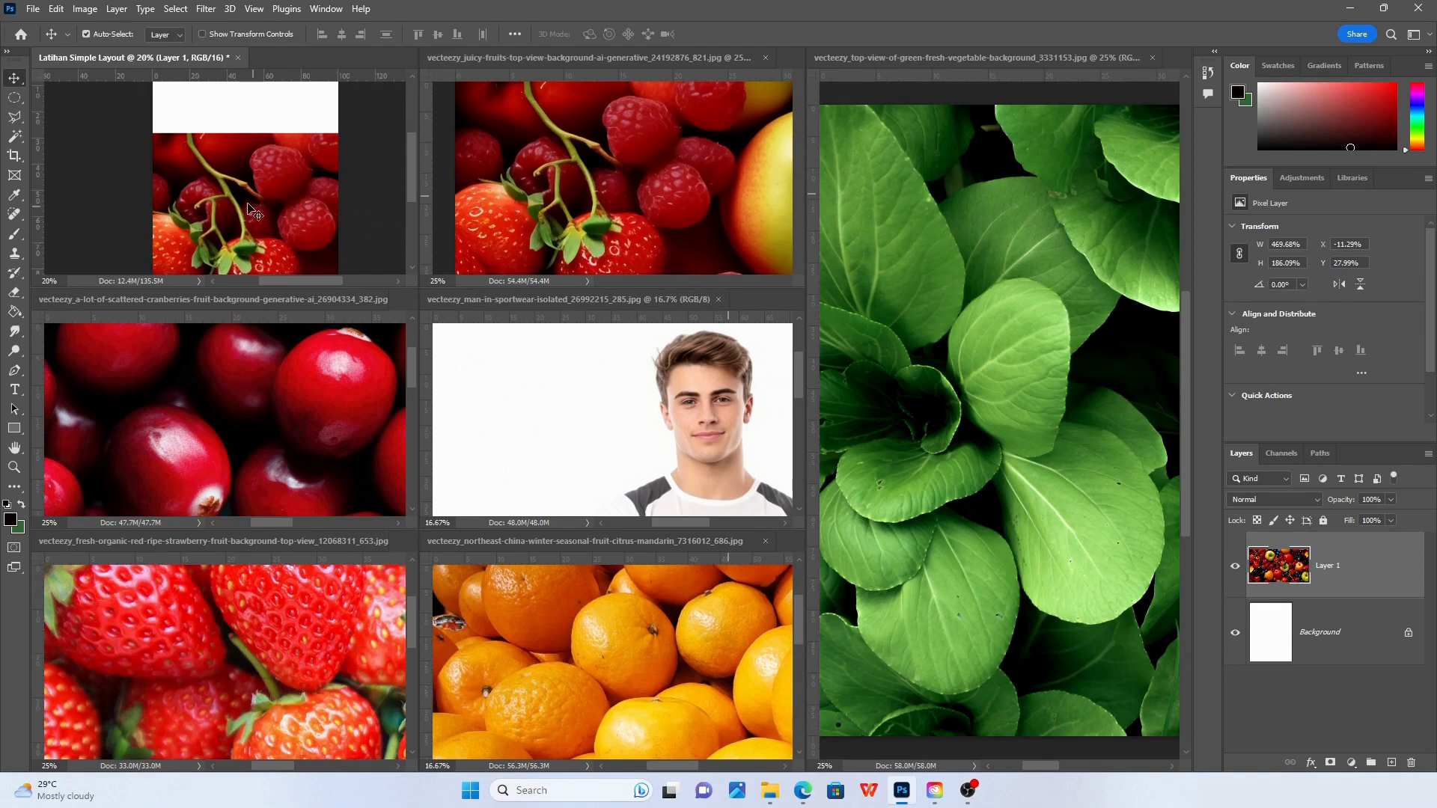
pyautogui.moveTo(238, 215); pyautogui.dragTo(190, 203)
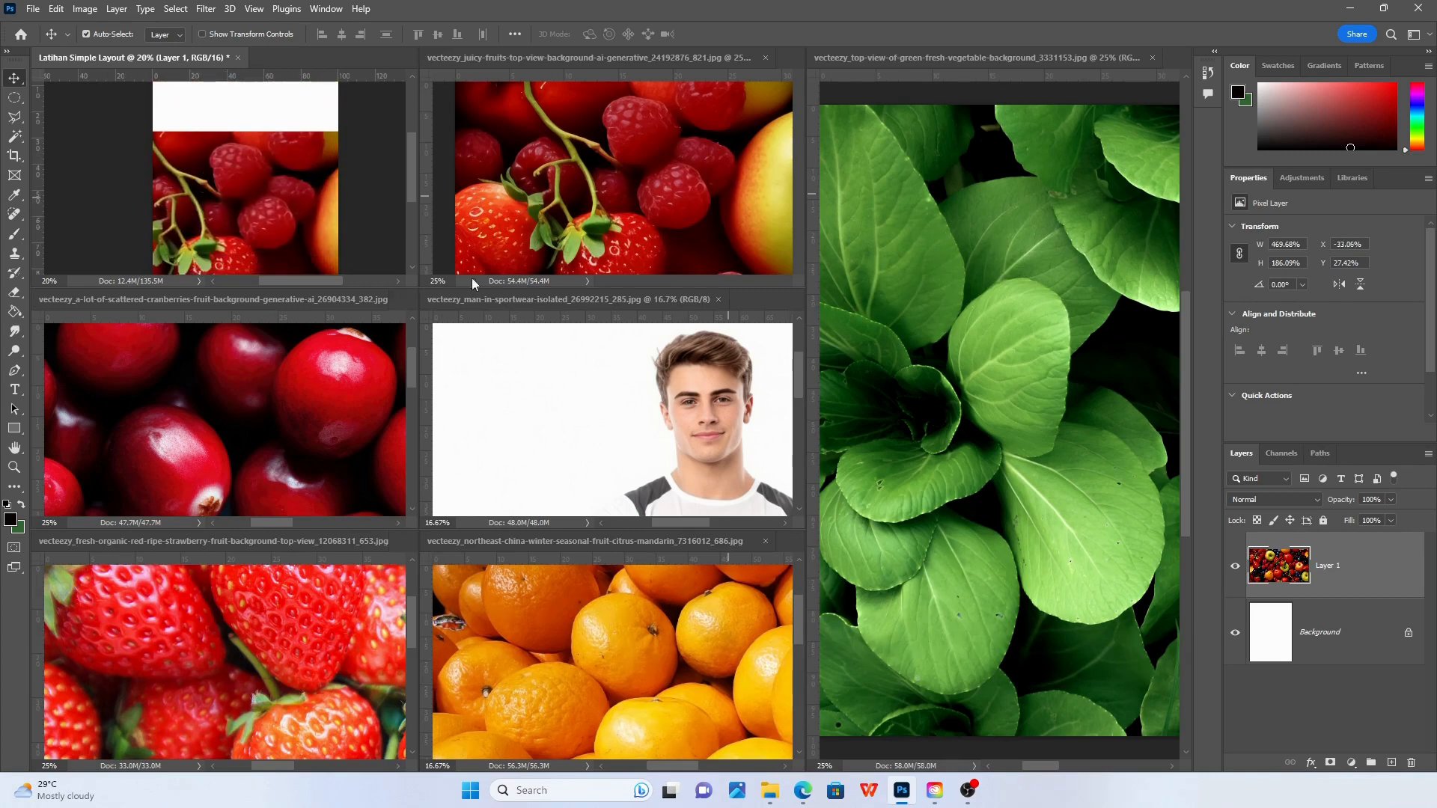
# Copy the cranberries image into Latihan Simple Layout, move the mixed fruits layer up and place the cranberries about 41% down the page
pyautogui.click(322, 401)
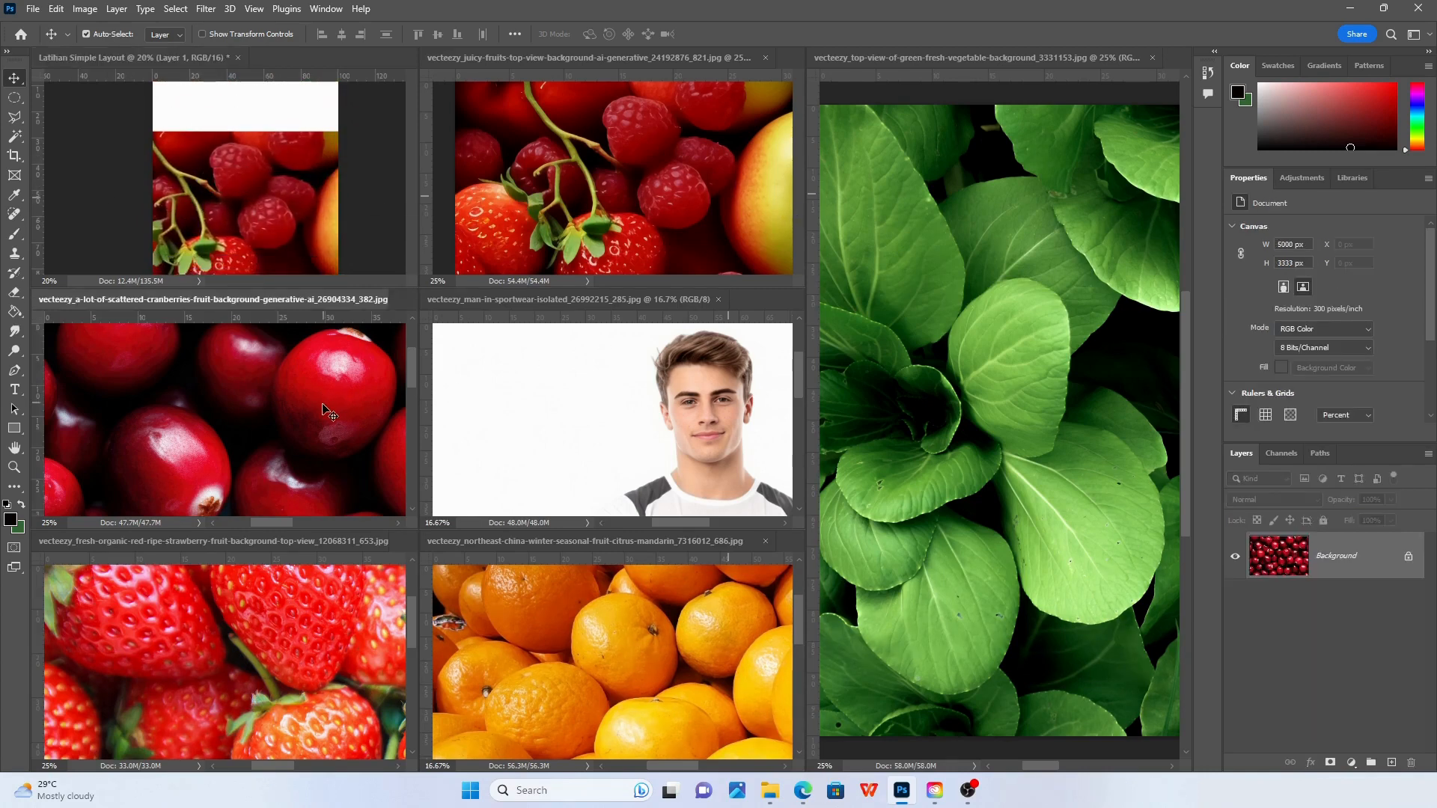
pyautogui.moveTo(247, 404); pyautogui.dragTo(251, 255)
pyautogui.click(677, 321)
pyautogui.moveTo(262, 171); pyautogui.dragTo(268, 149)
pyautogui.moveTo(240, 196)
pyautogui.mouseDown()
pyautogui.moveTo(306, 179)
pyautogui.moveTo(306, 205)
pyautogui.moveTo(252, 201)
pyautogui.mouseUp()
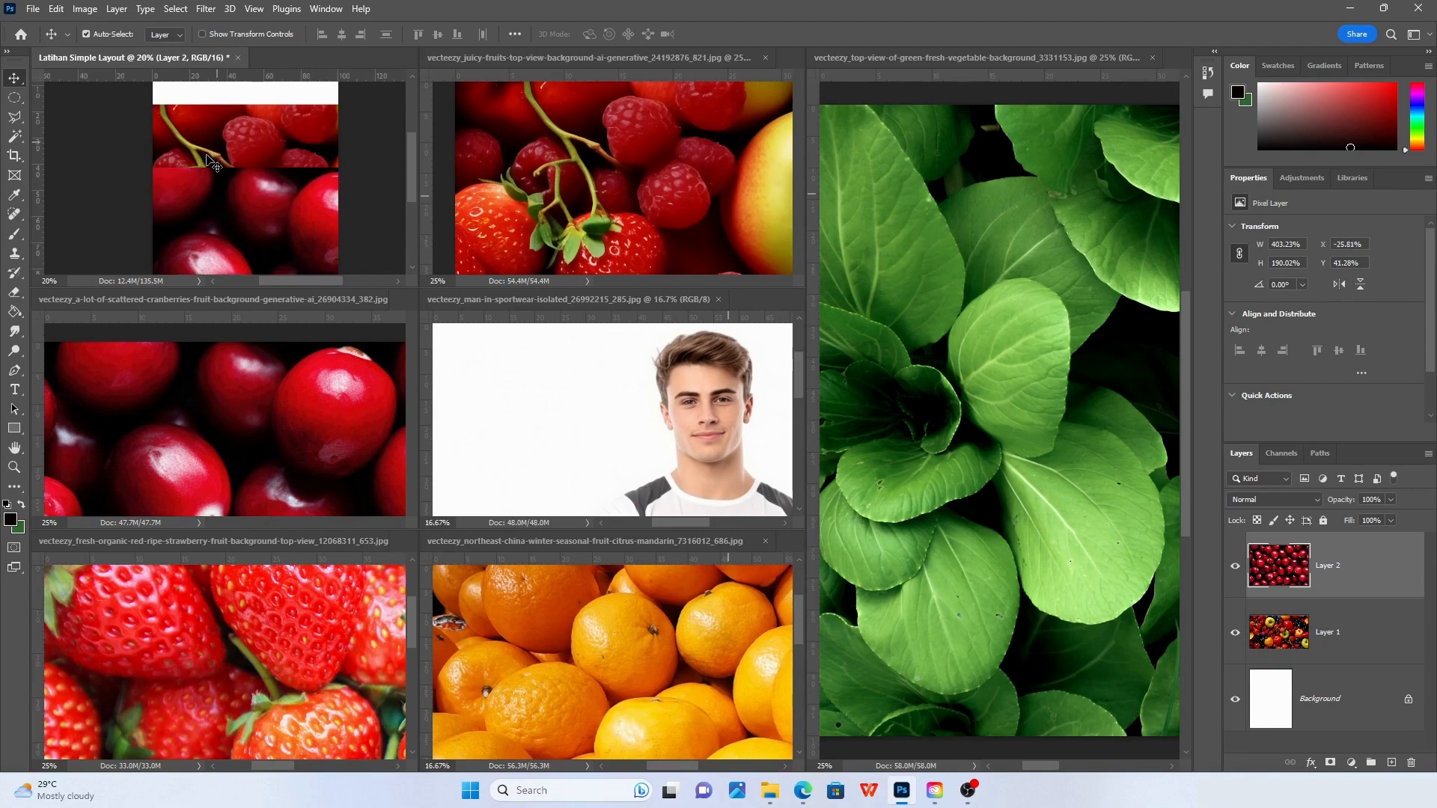
# Copy the strawberries image into Latihan Simple Layout and place it overlapping the lower part of the cranberries
pyautogui.click(213, 619)
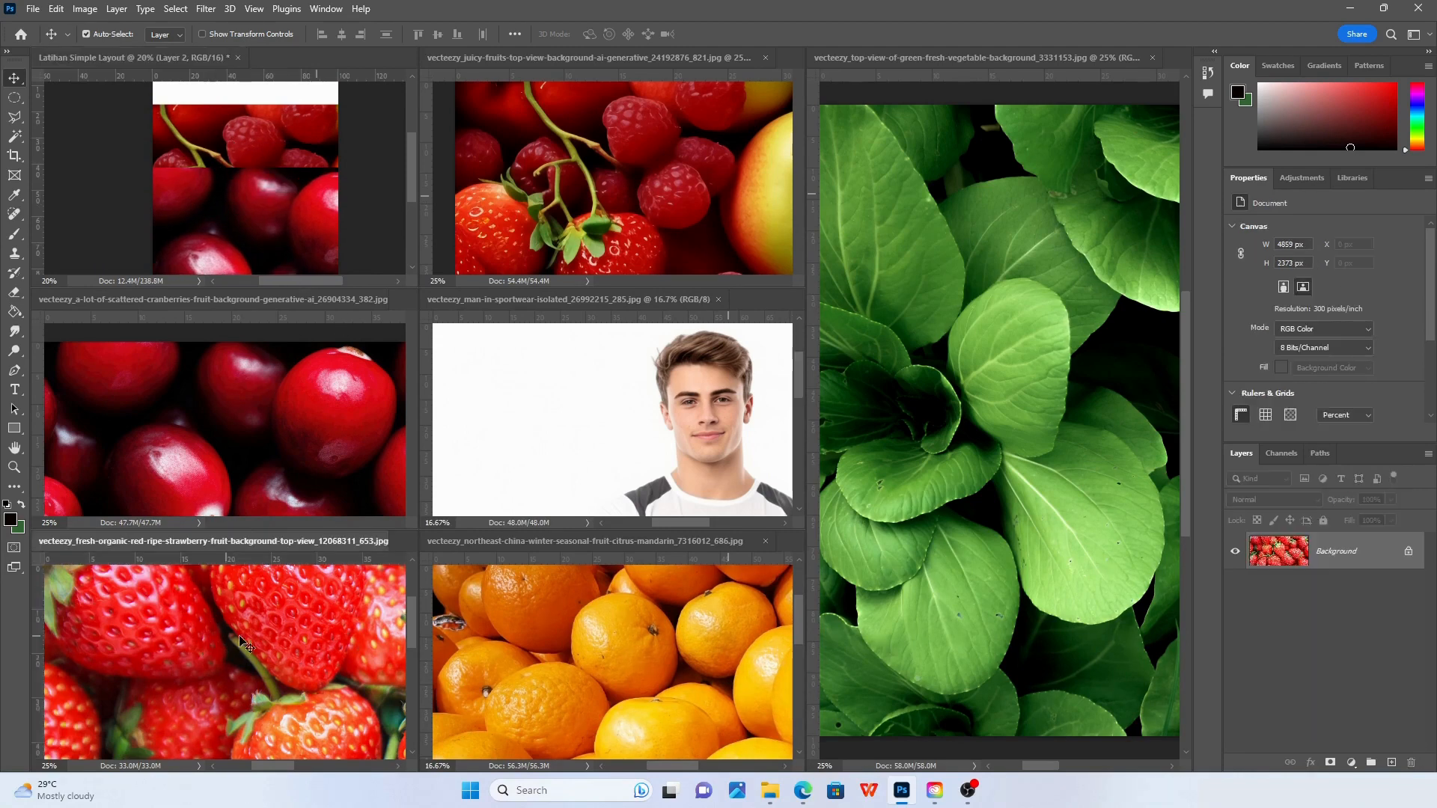
pyautogui.scroll(2, 294, 645)
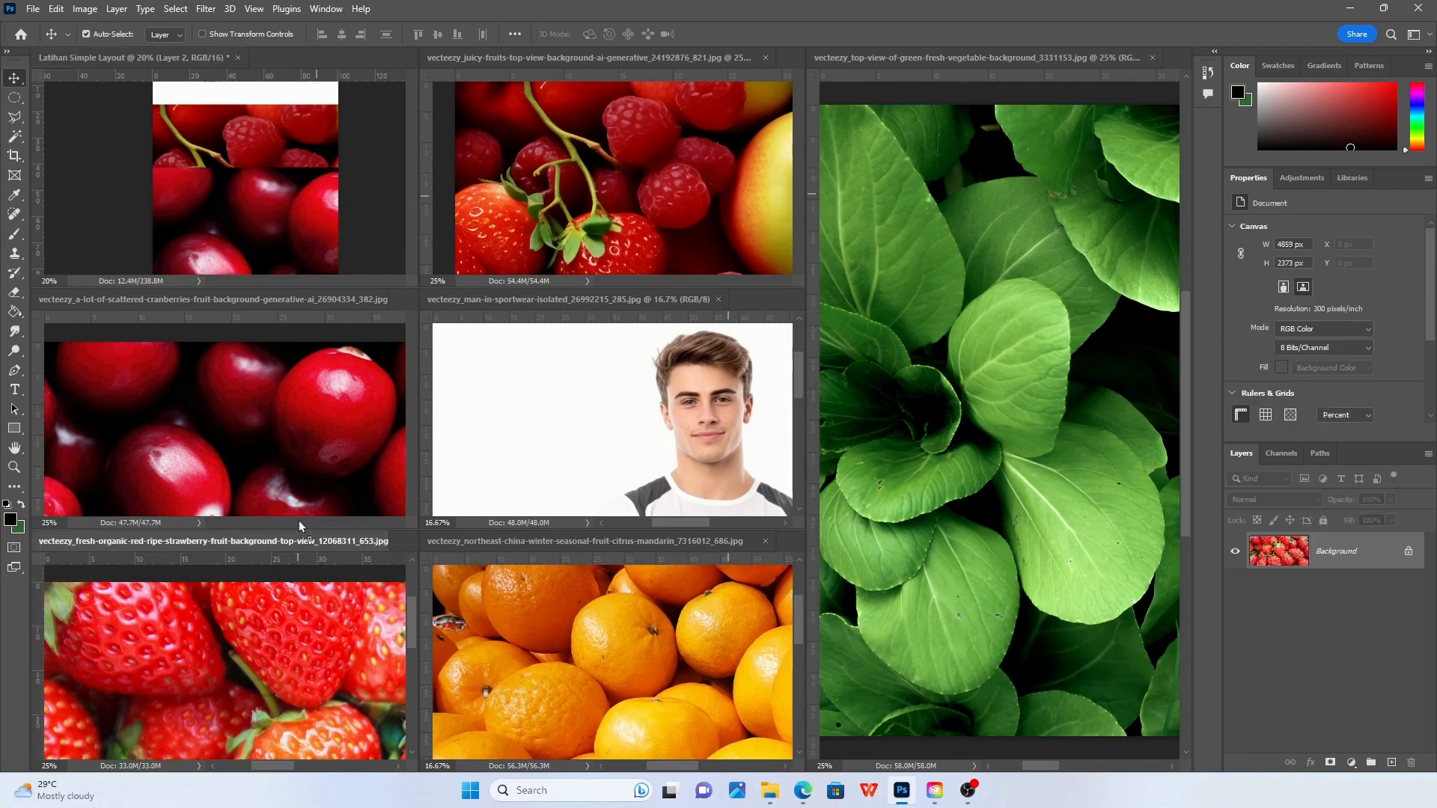
pyautogui.moveTo(238, 218); pyautogui.dragTo(265, 230)
pyautogui.click(680, 327)
# Copy the mandarins image into Latihan Simple Layout and move it about 65% down the page, leaving a strip of strawberries above
pyautogui.moveTo(602, 659); pyautogui.dragTo(277, 249)
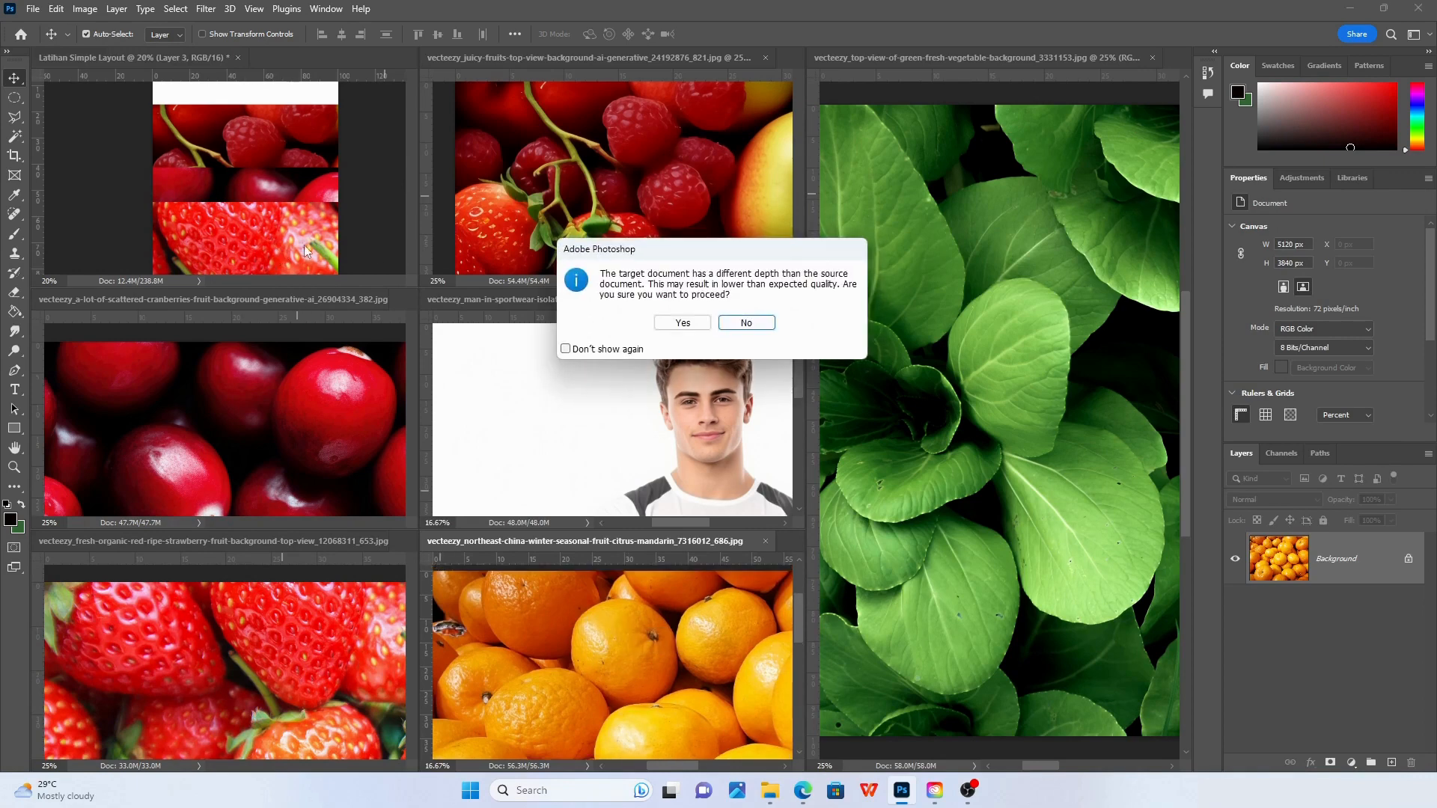
pyautogui.click(680, 327)
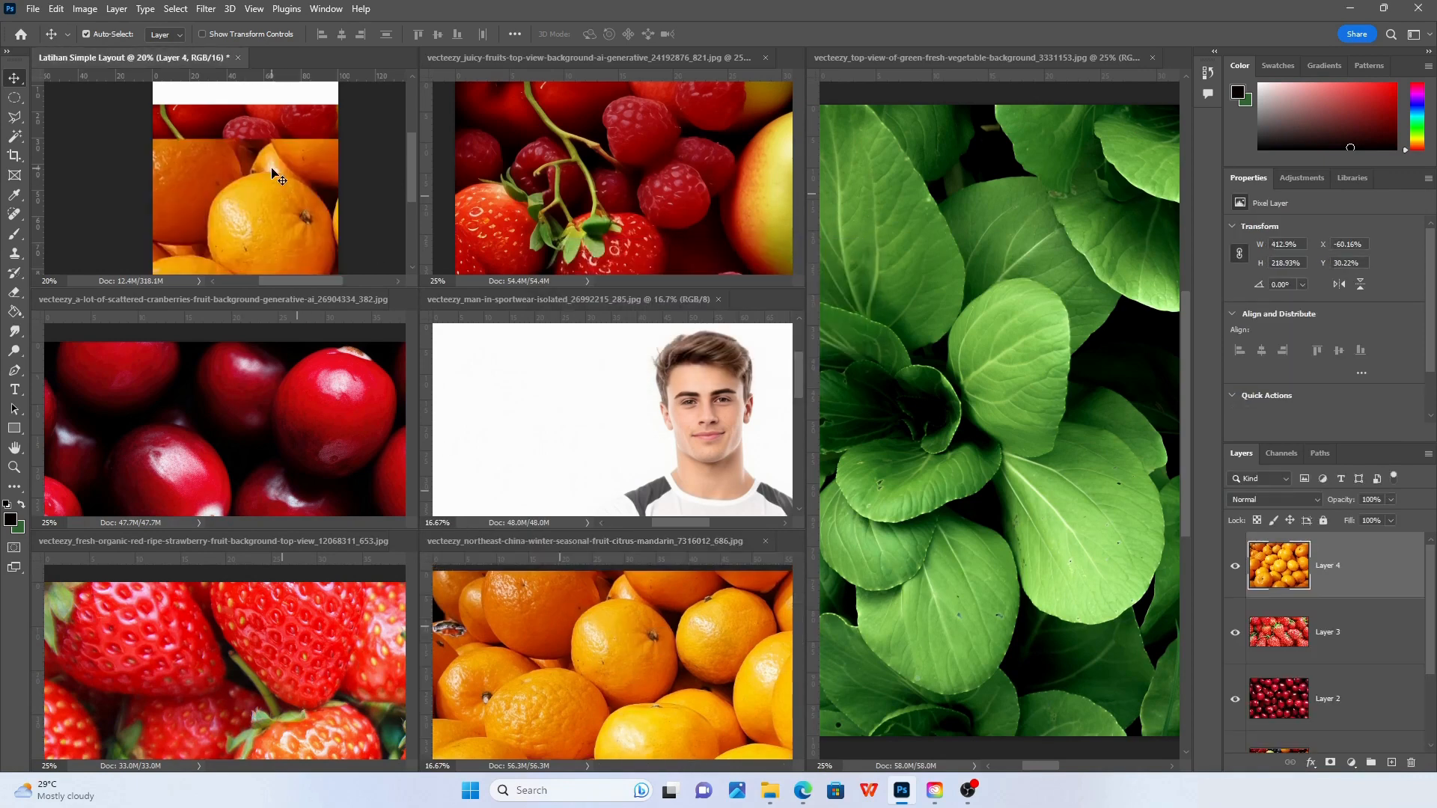
pyautogui.moveTo(277, 178); pyautogui.dragTo(238, 247)
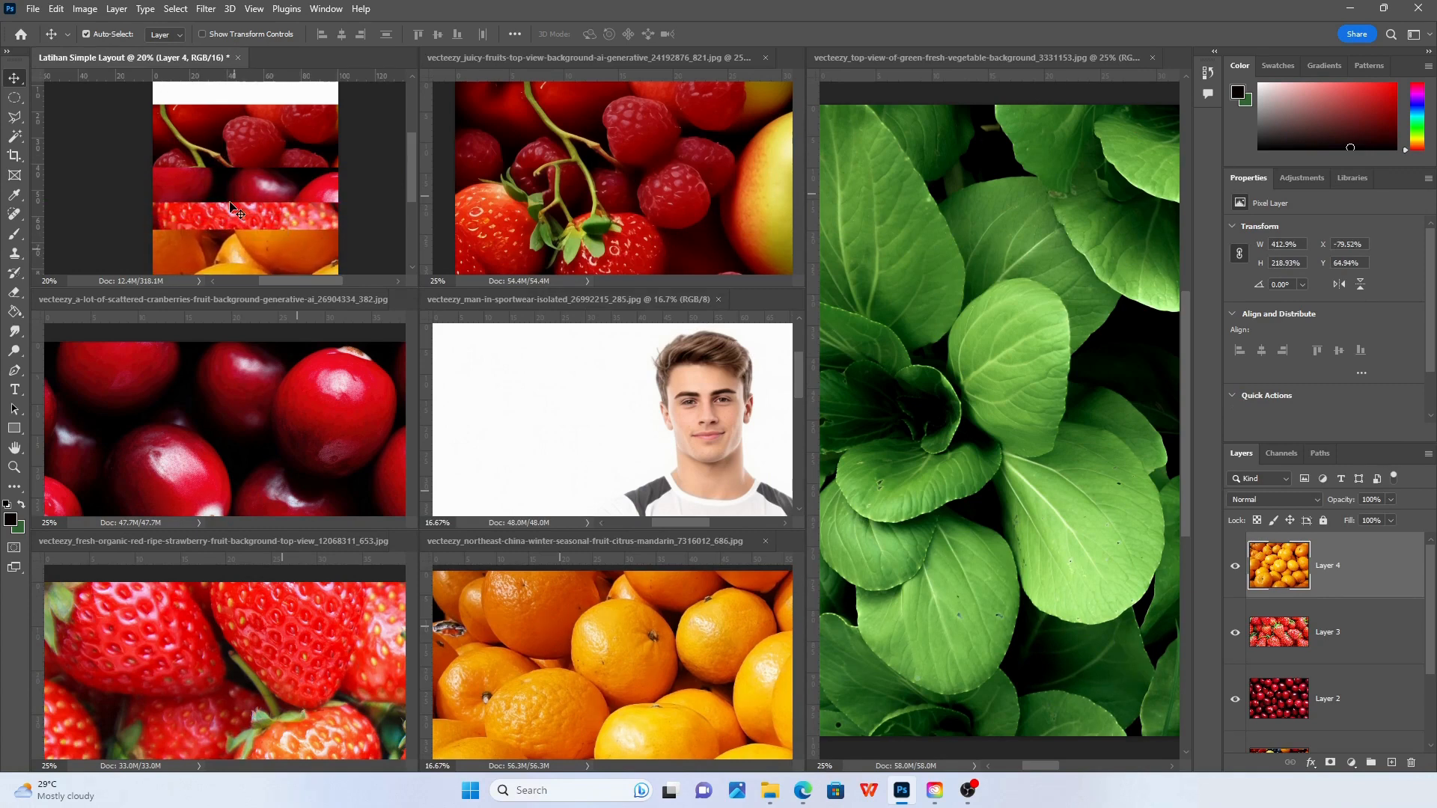
# Copy the green vegetables image into Latihan Simple Layout and move it to about 26% across and 44% down the page
pyautogui.click(994, 397)
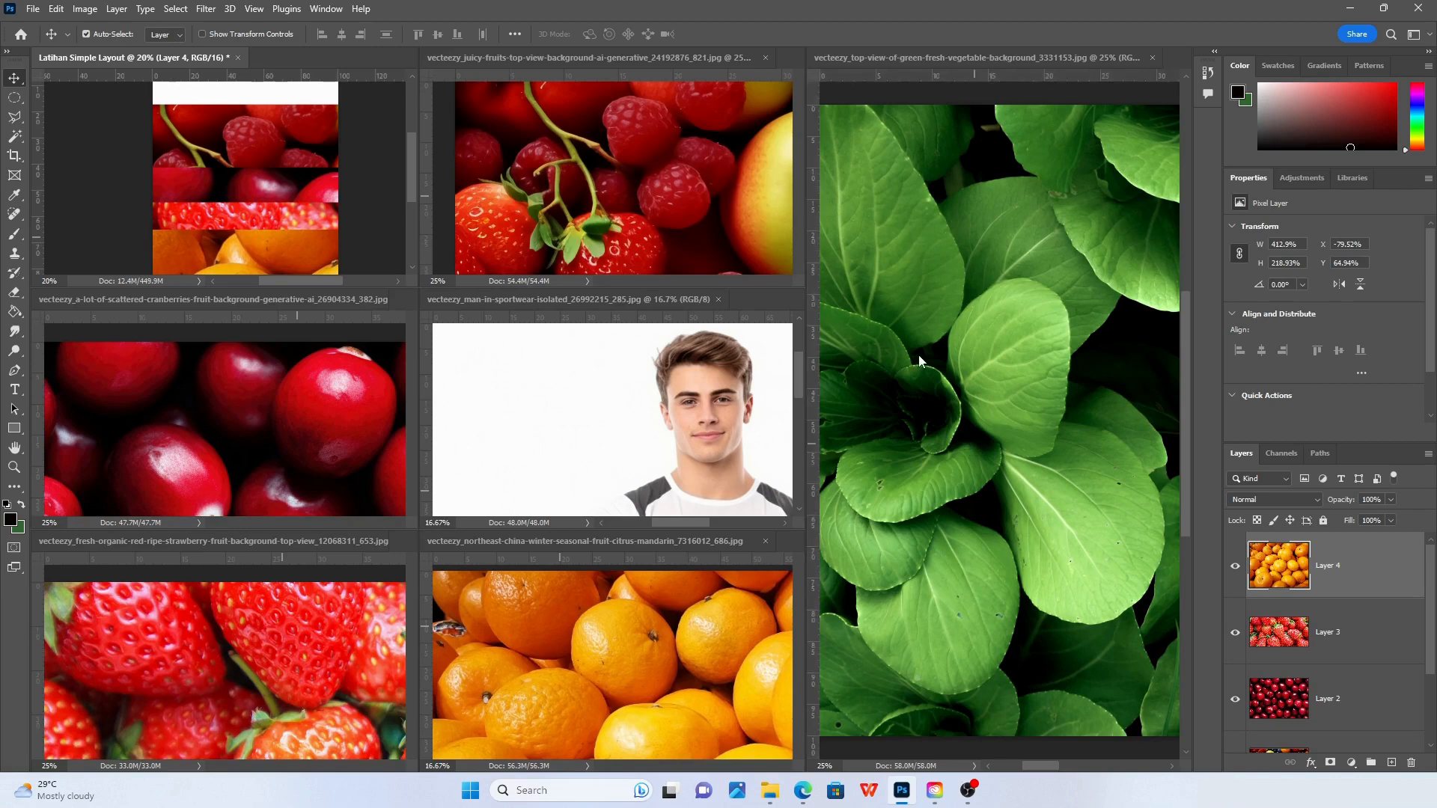
pyautogui.moveTo(1011, 423); pyautogui.dragTo(304, 212)
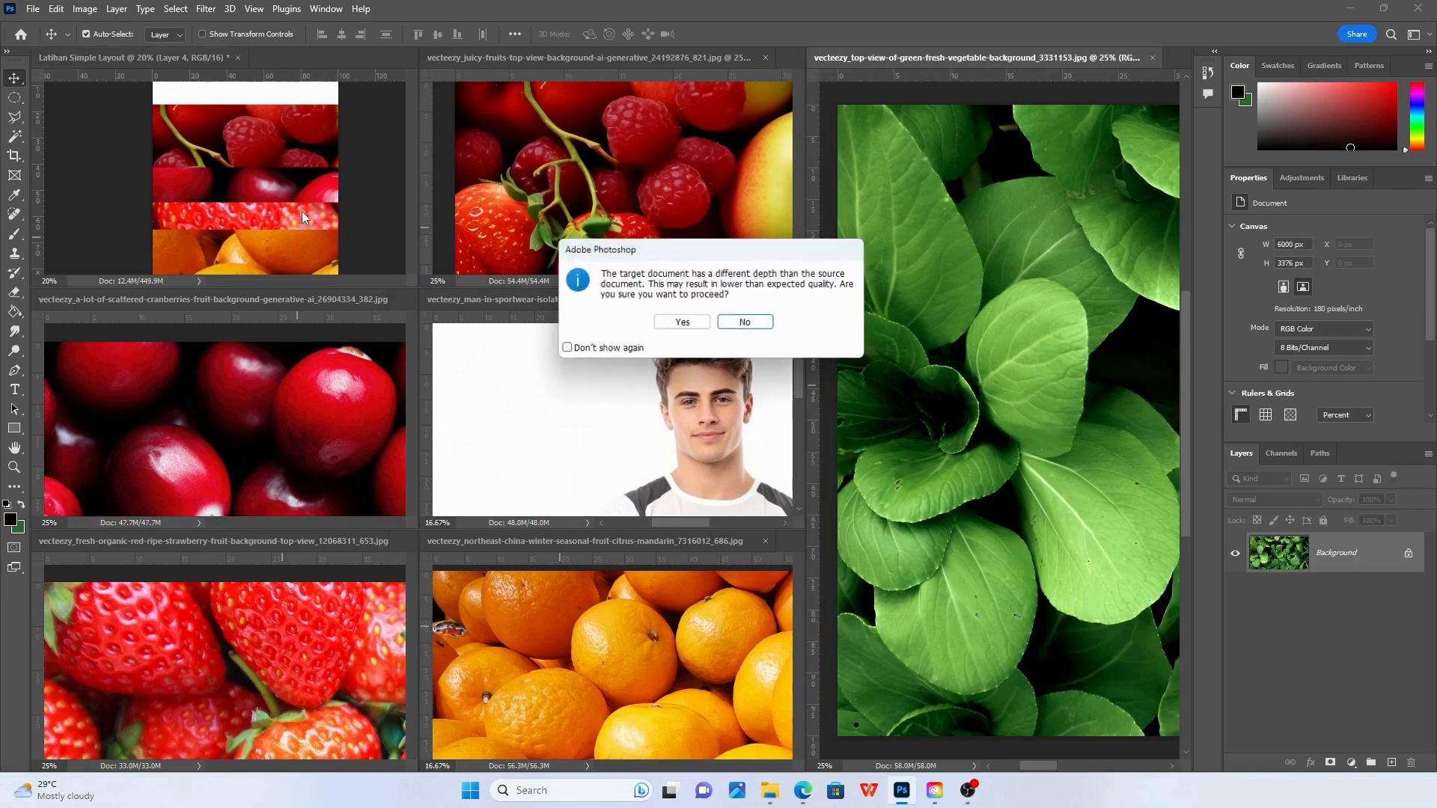
pyautogui.press('Return')
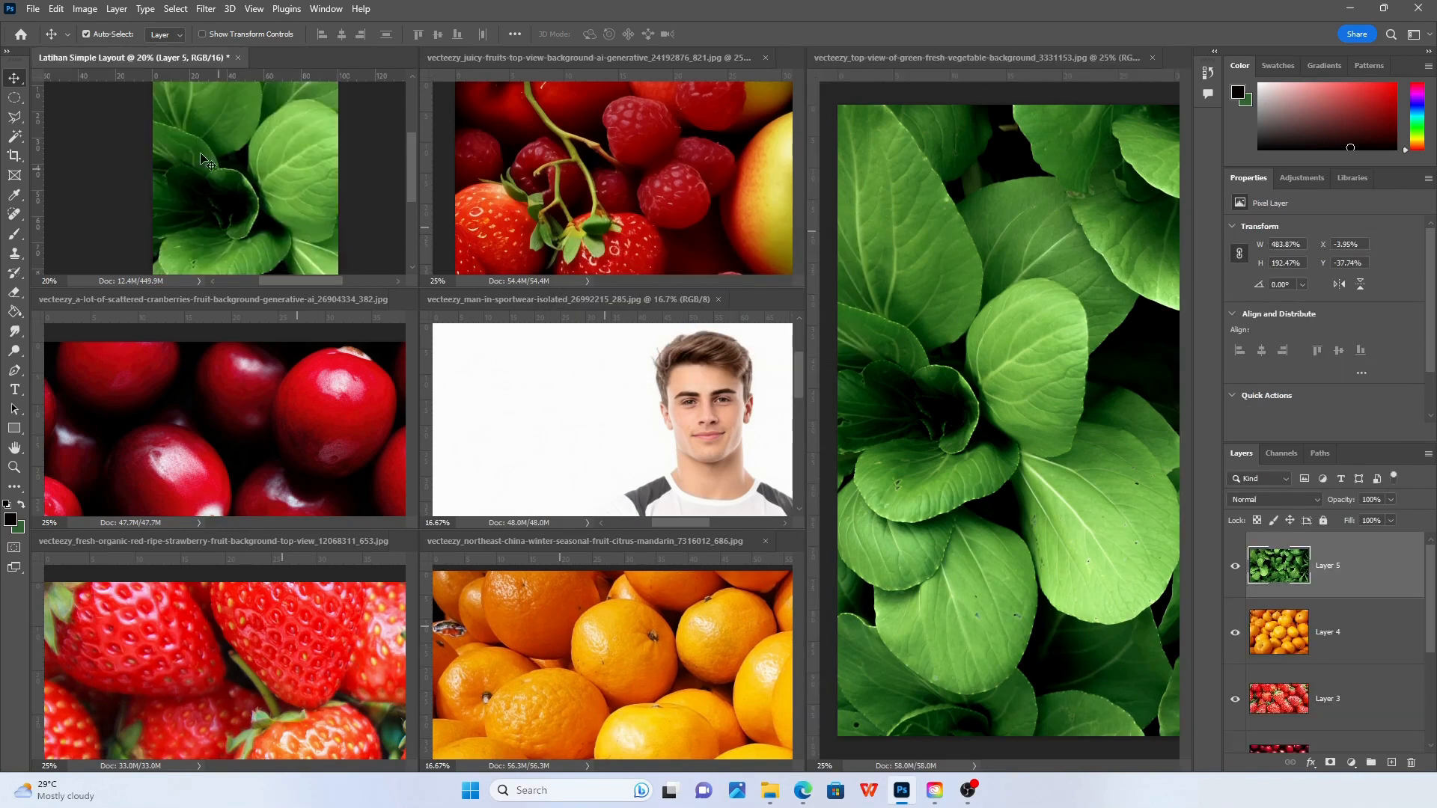
pyautogui.moveTo(209, 163); pyautogui.dragTo(234, 217)
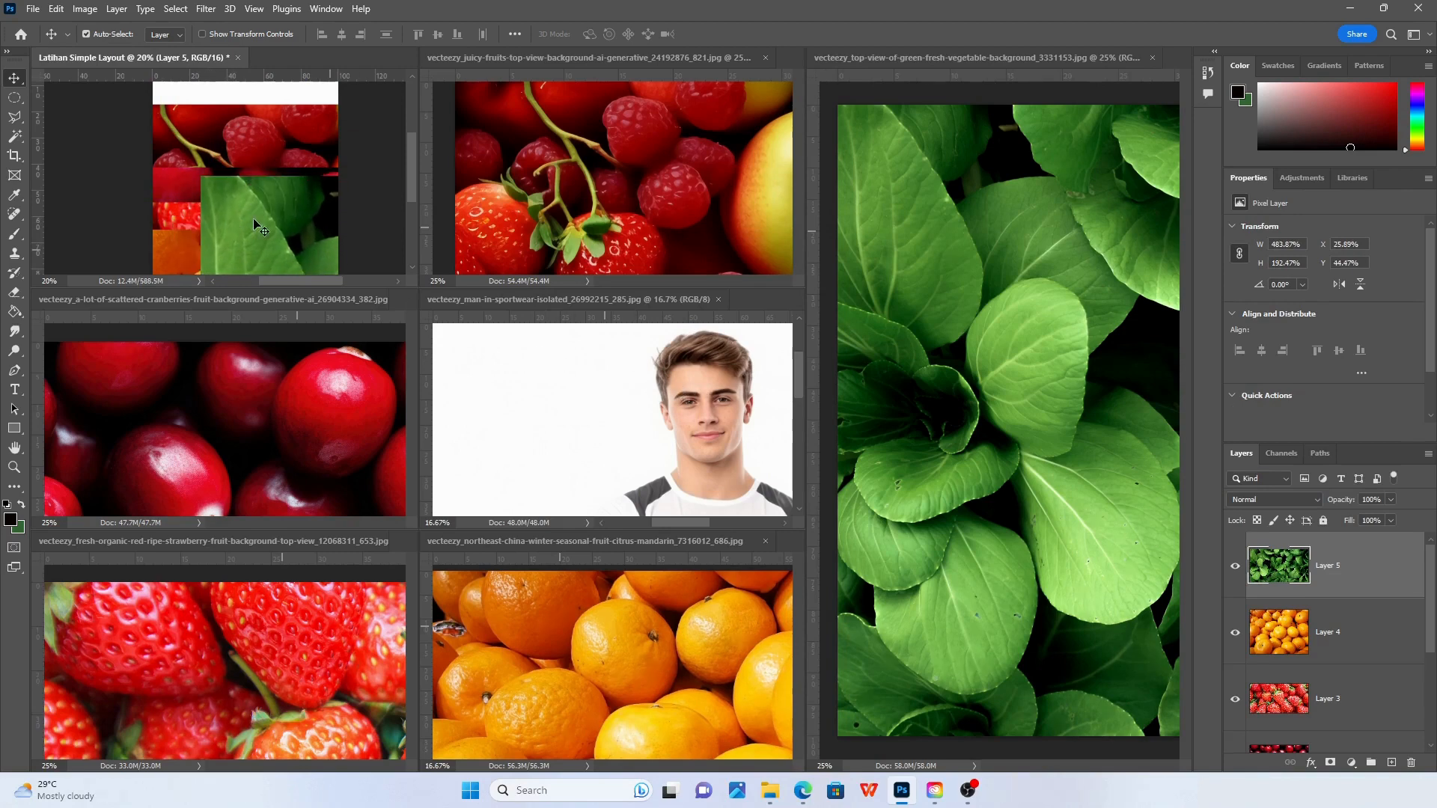
# Copy the man in sportswear image into Latihan Simple Layout and place it about 41% down the page
pyautogui.click(710, 412)
pyautogui.moveTo(710, 411); pyautogui.dragTo(375, 274)
pyautogui.moveTo(256, 174); pyautogui.dragTo(280, 220)
pyautogui.click(682, 323)
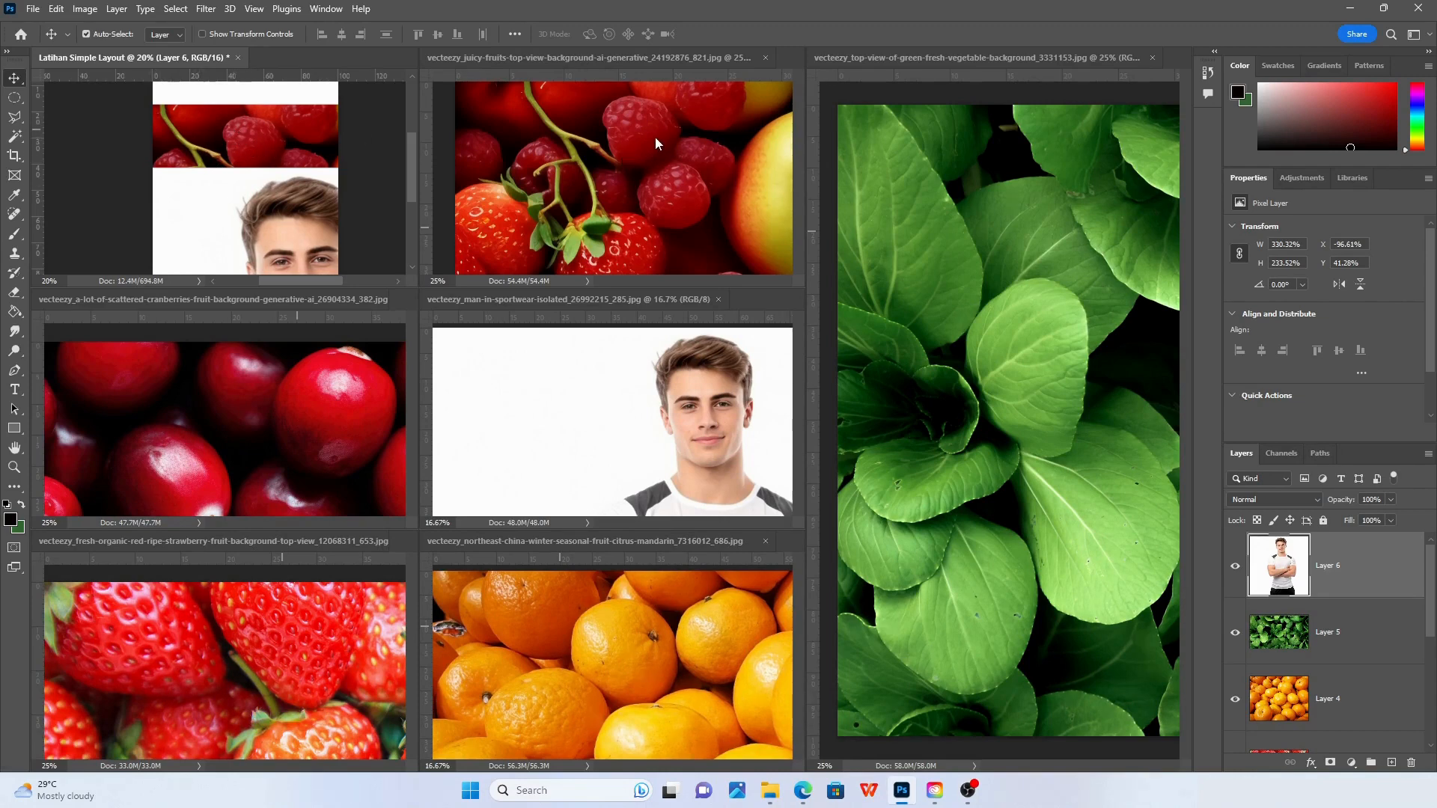
# Close all six source images, keeping only Latihan Simple Layout open, and deselect the man's layer
pyautogui.click(765, 58)
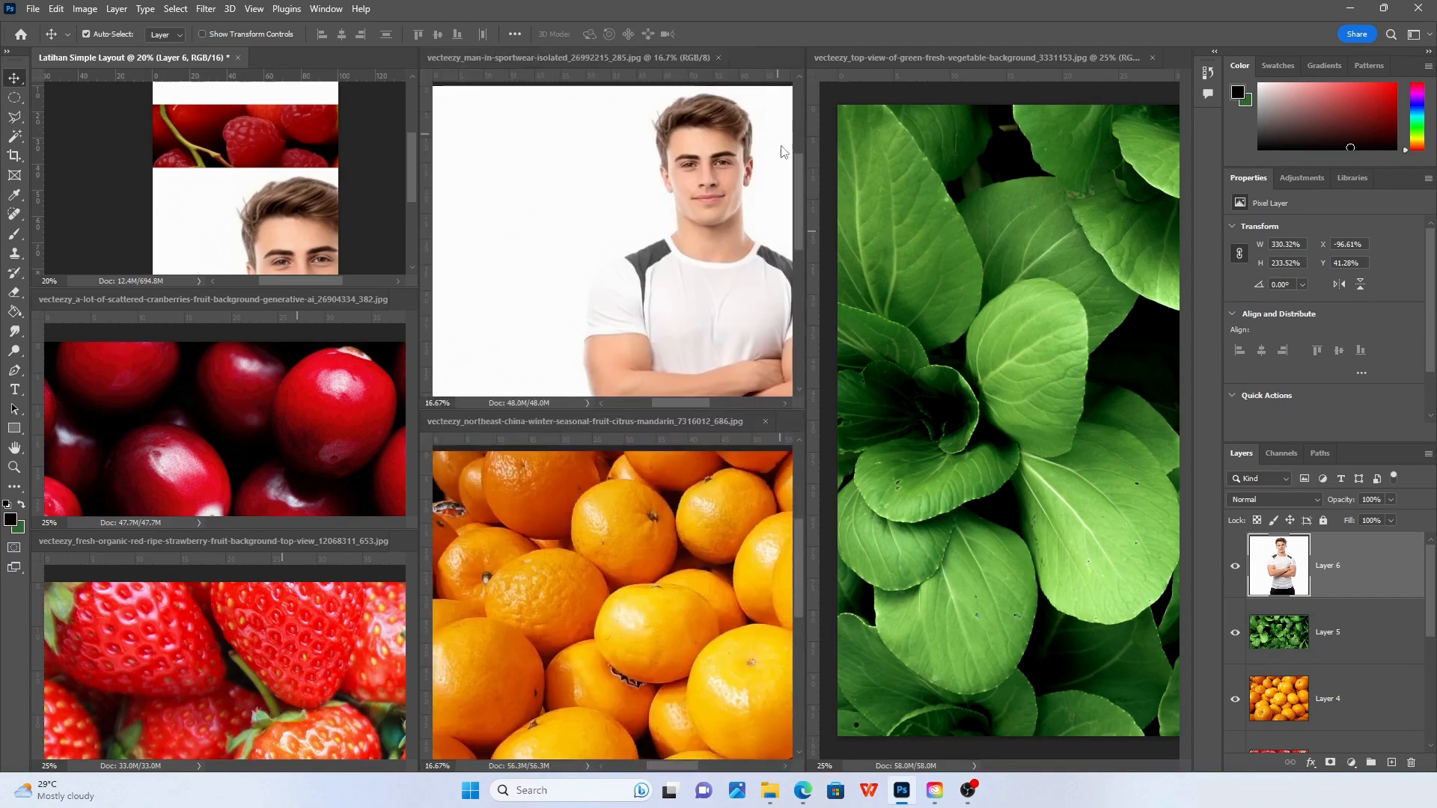
pyautogui.click(719, 58)
pyautogui.click(764, 57)
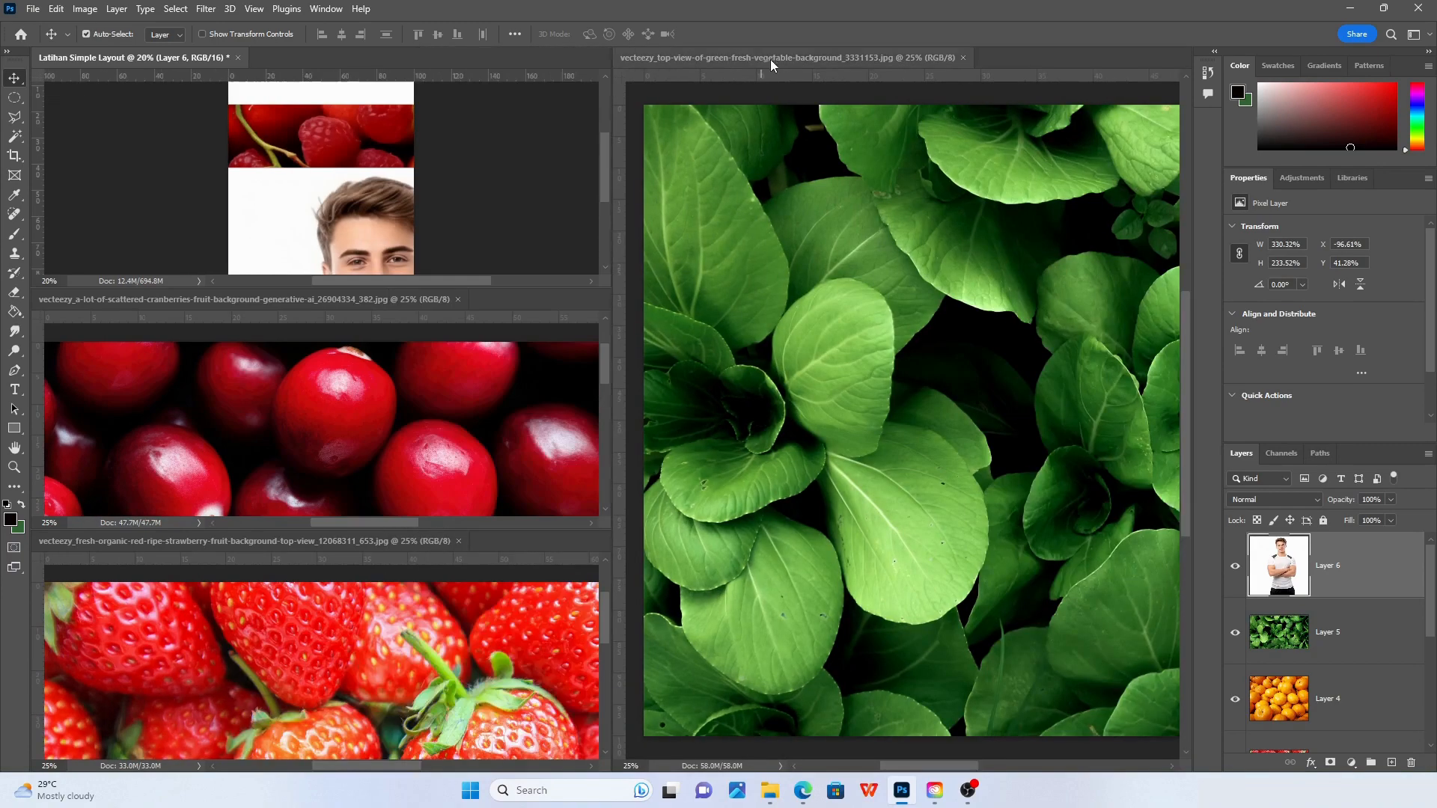
pyautogui.click(962, 58)
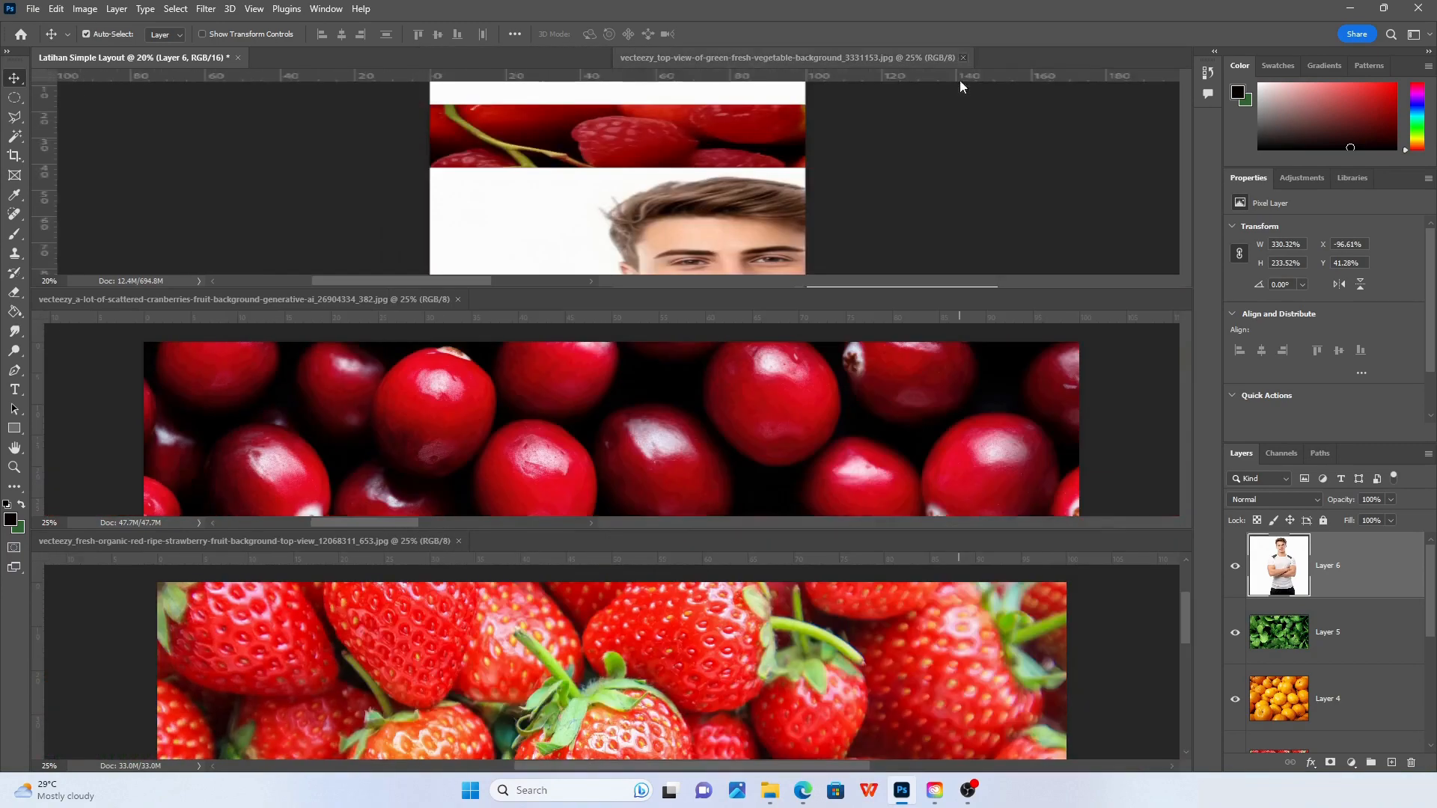
pyautogui.click(258, 299)
pyautogui.click(459, 299)
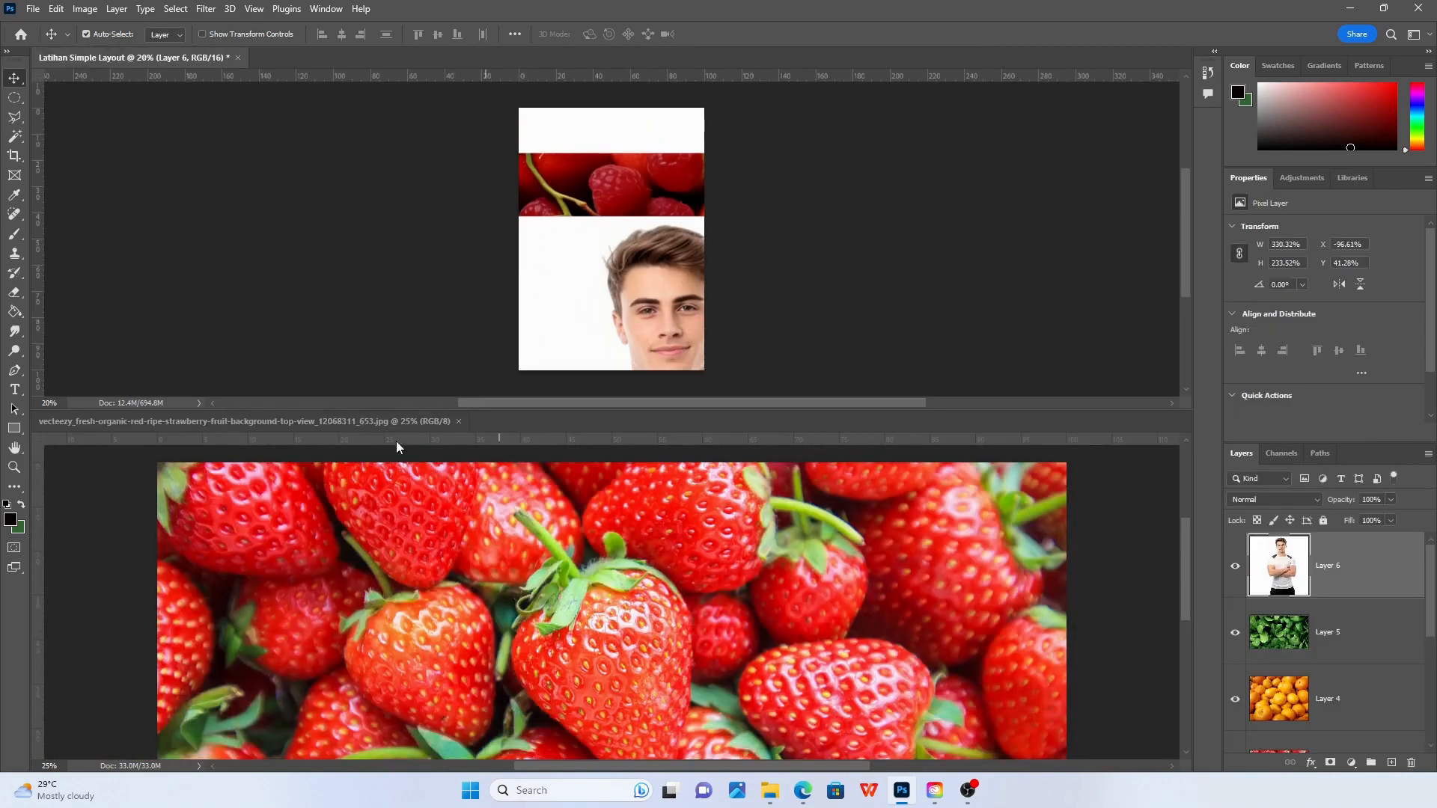
pyautogui.click(405, 423)
pyautogui.click(459, 422)
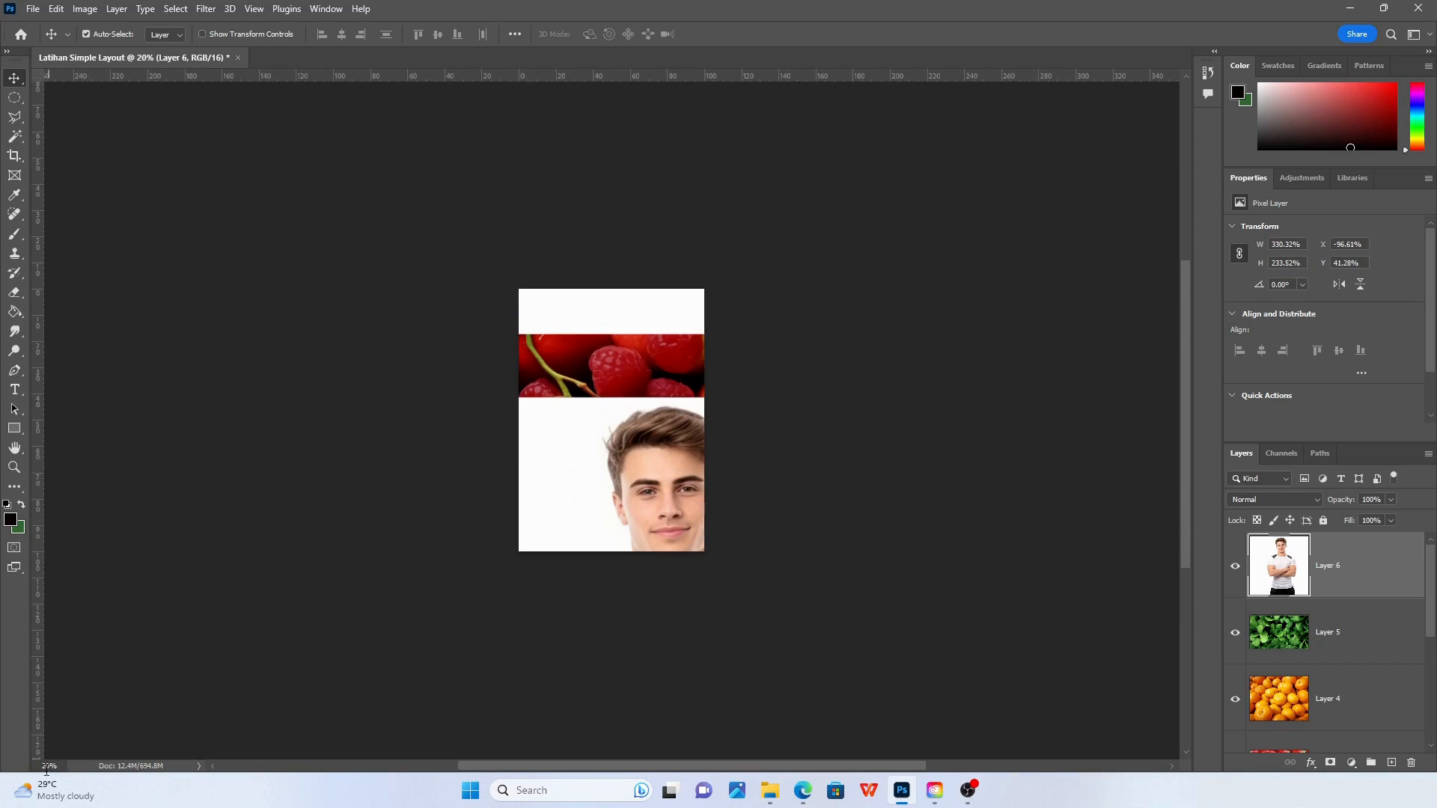
pyautogui.click(783, 472)
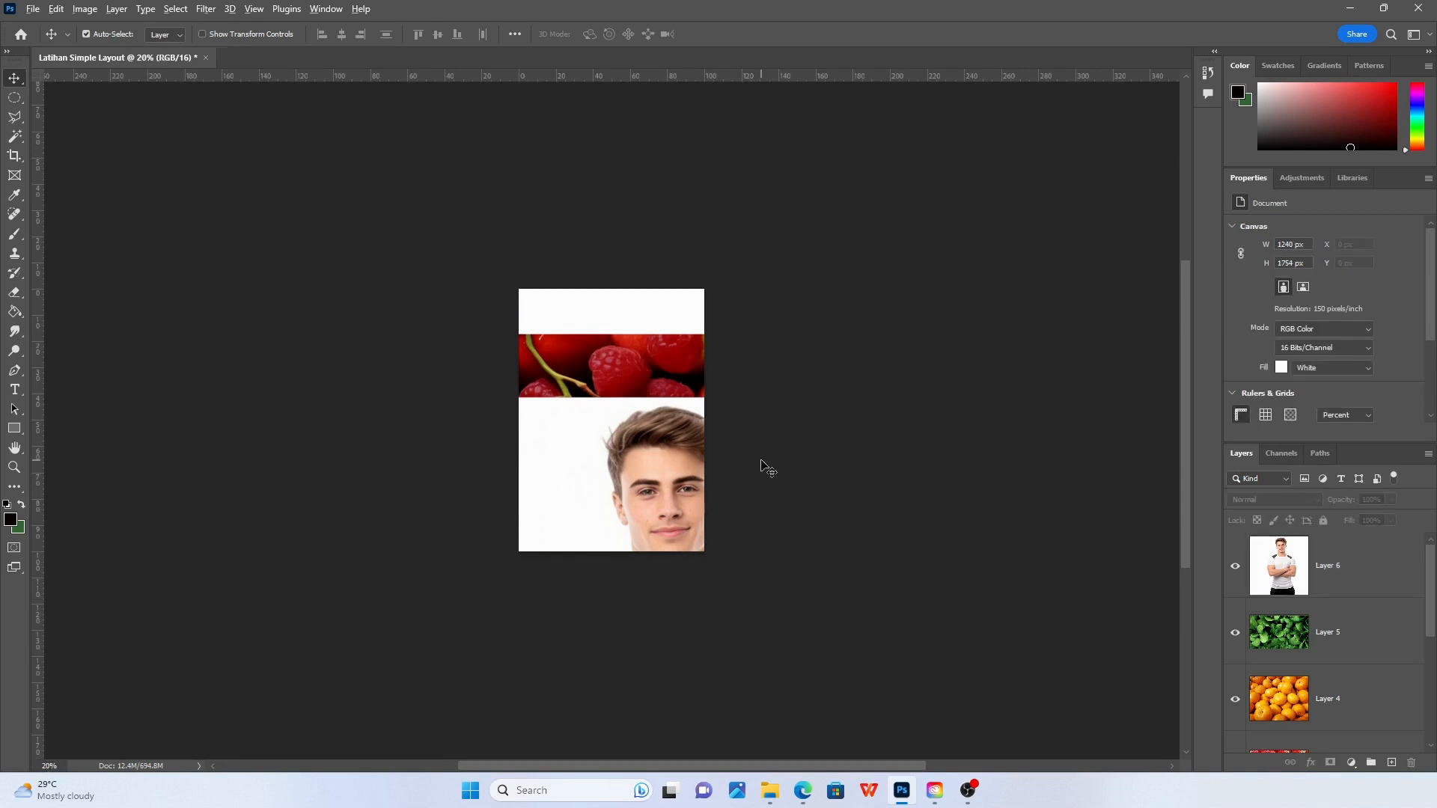
pyautogui.scroll(5, 769, 469)
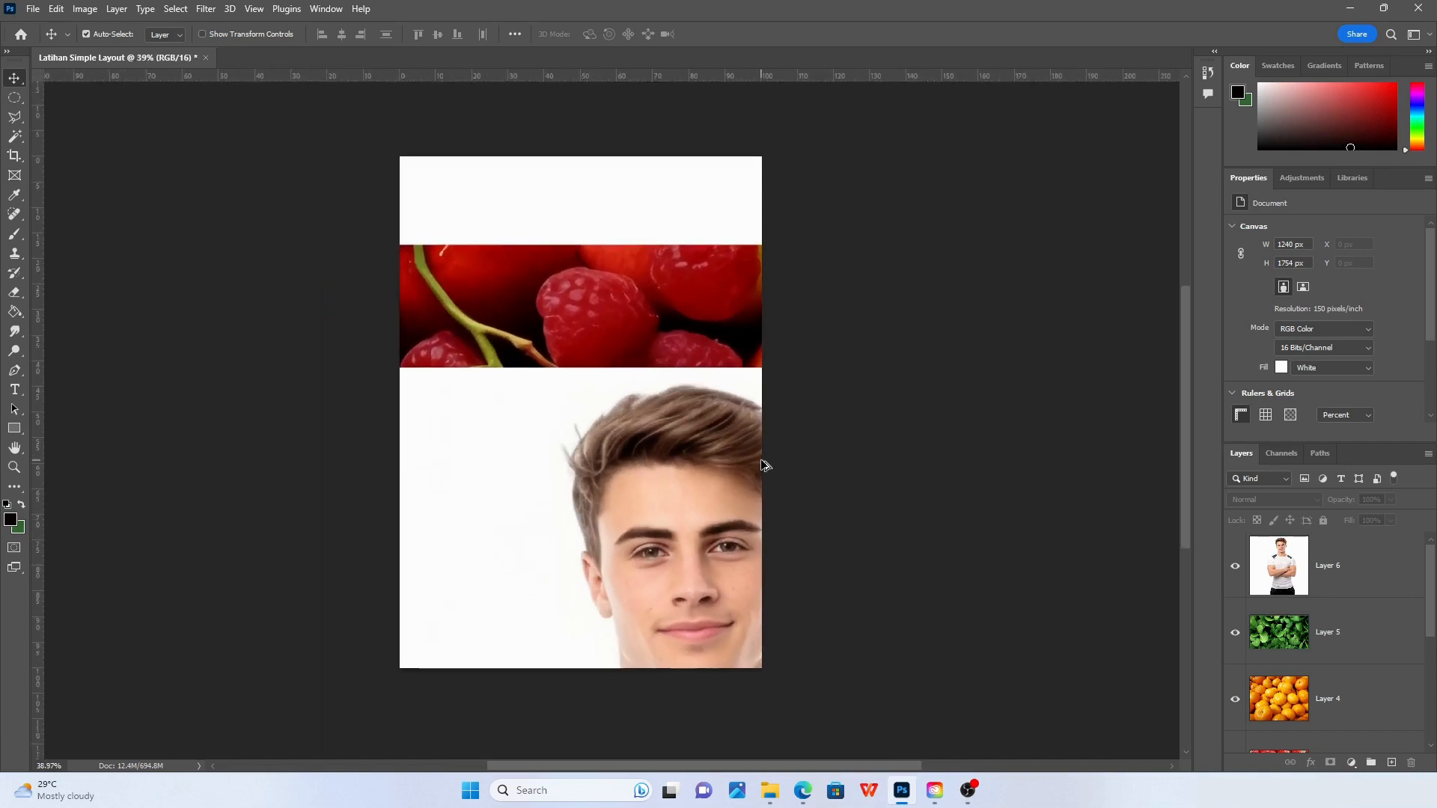
pyautogui.scroll(1, 715, 330)
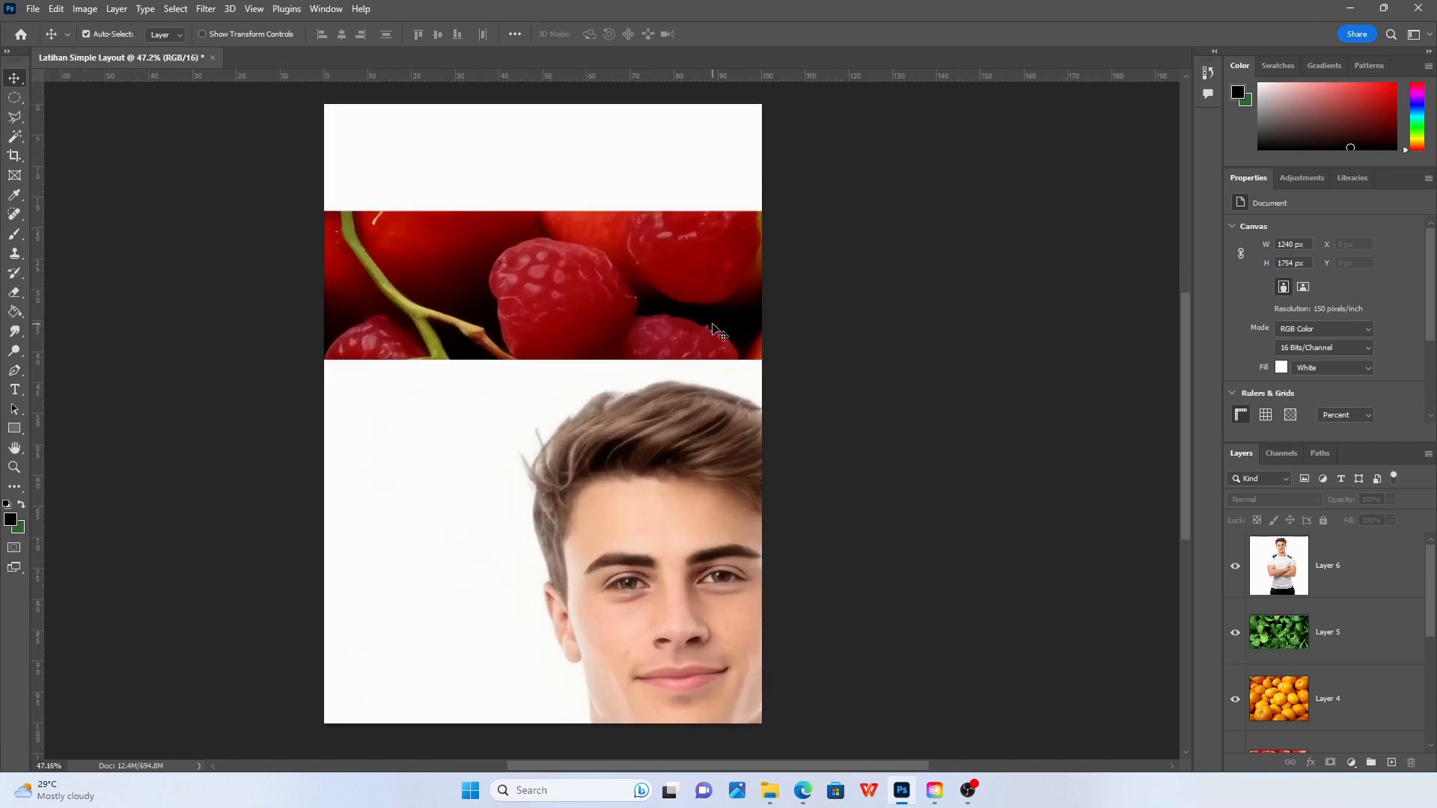
pyautogui.scroll(-2, 715, 329)
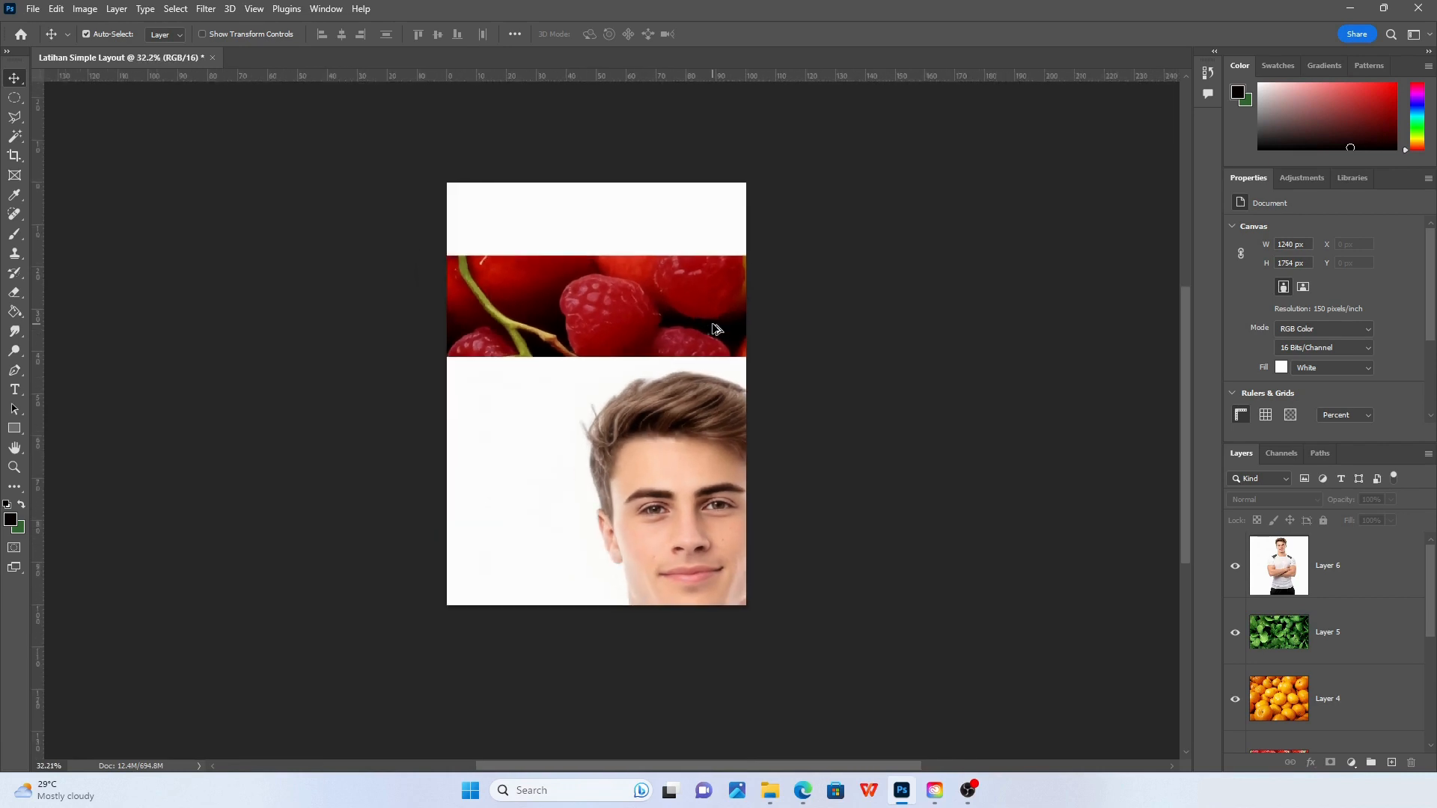
# Examine the boundary between the red fruit strip and the man's photo up close and at full-page size
pyautogui.scroll(2, 715, 329)
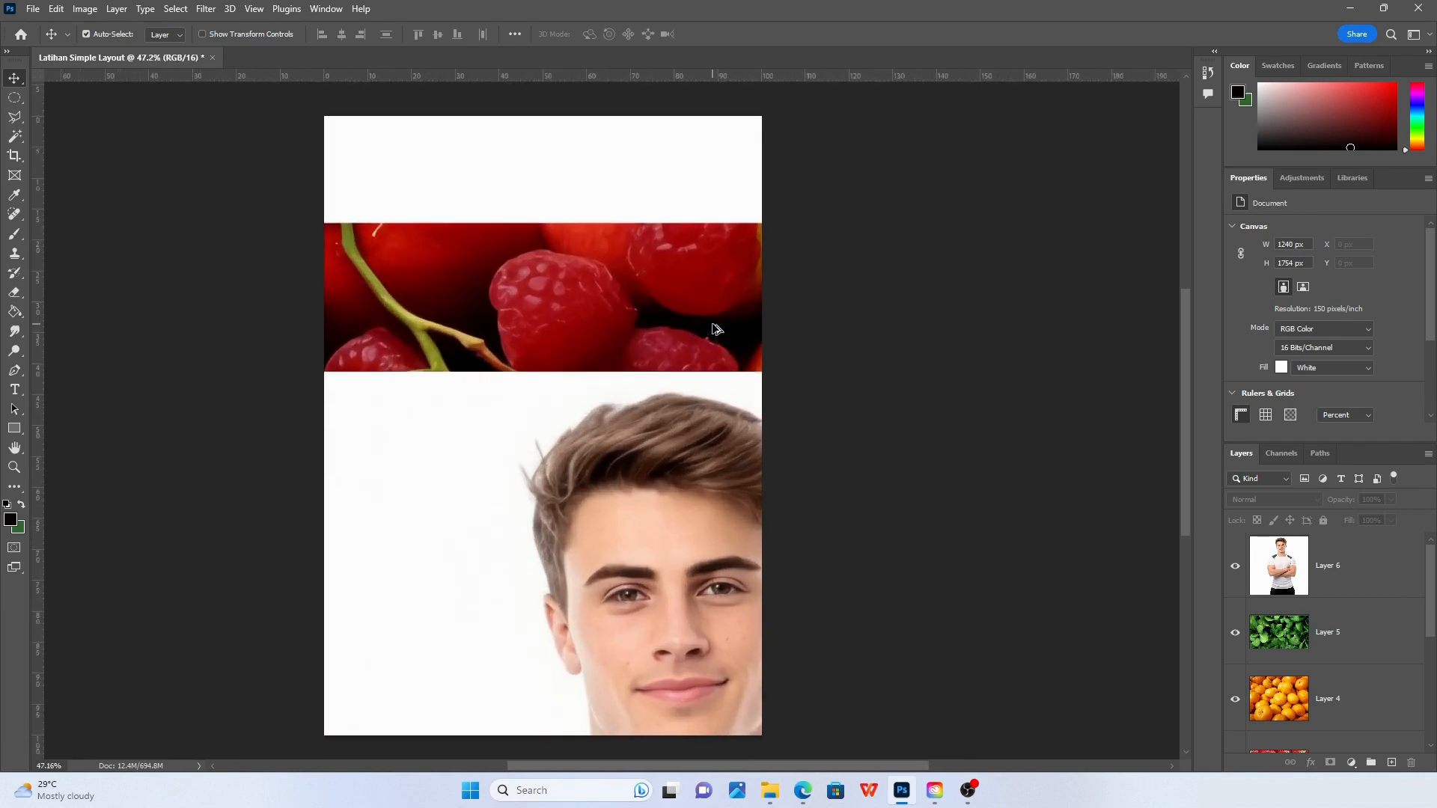
pyautogui.scroll(-1, 715, 330)
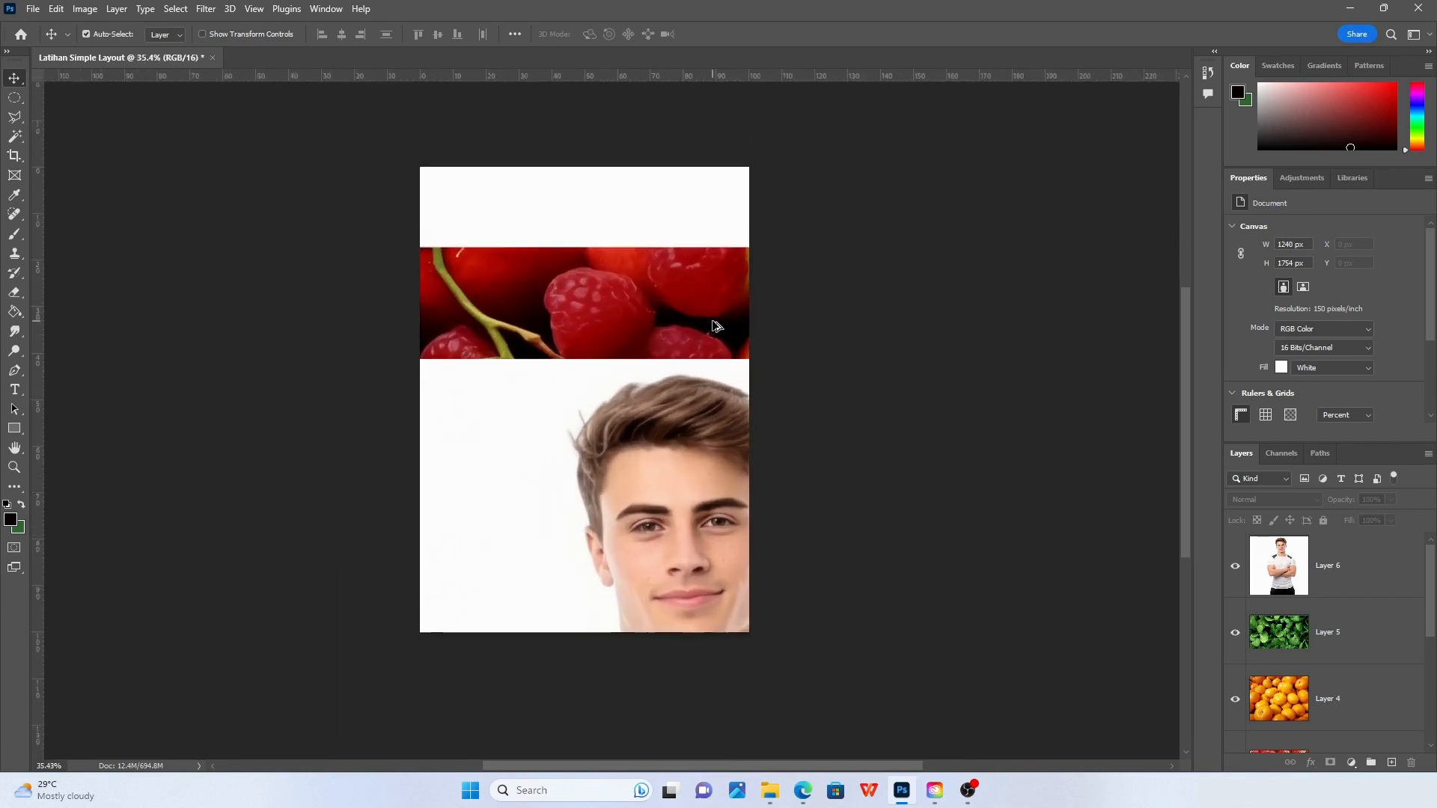
pyautogui.scroll(1, 715, 328)
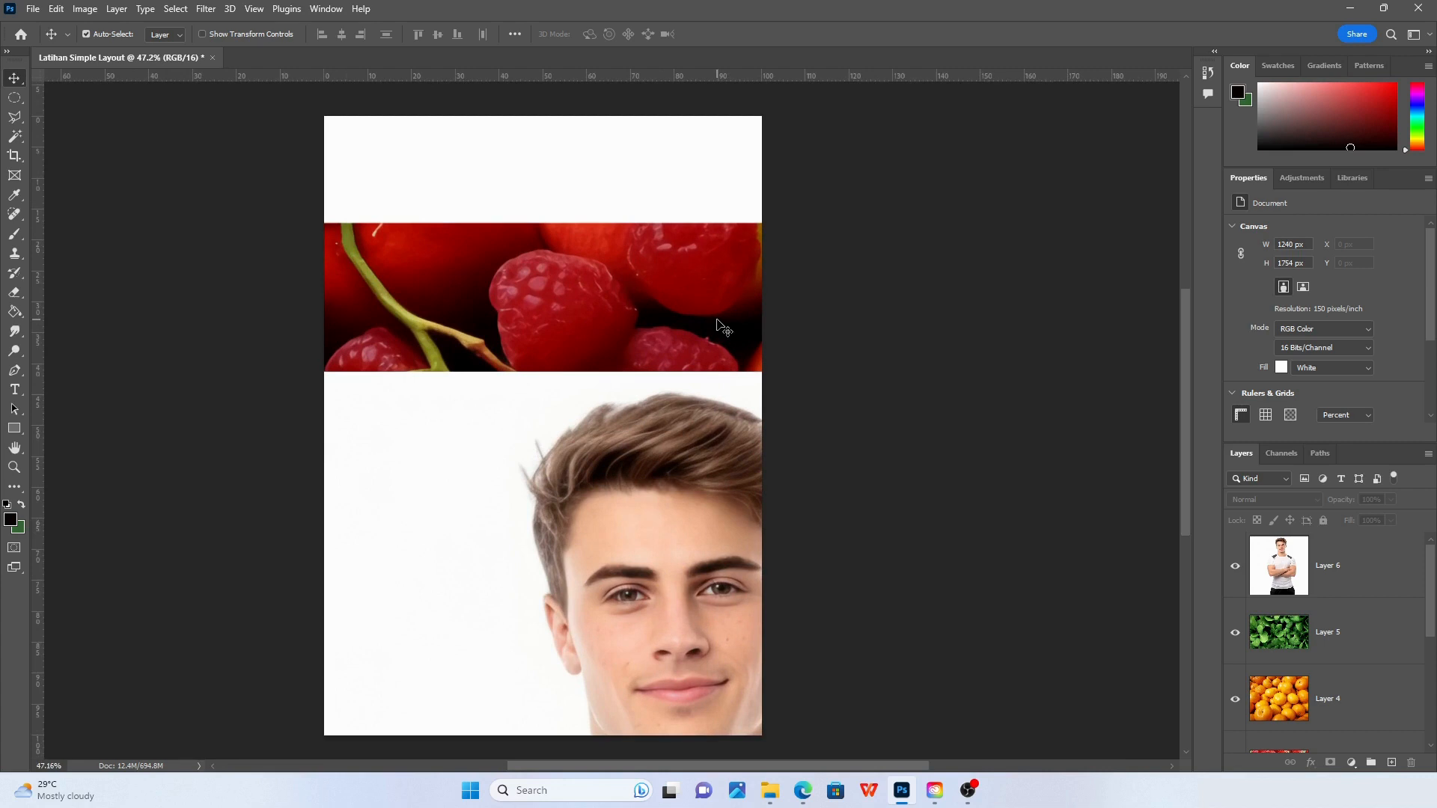
pyautogui.scroll(3, 717, 323)
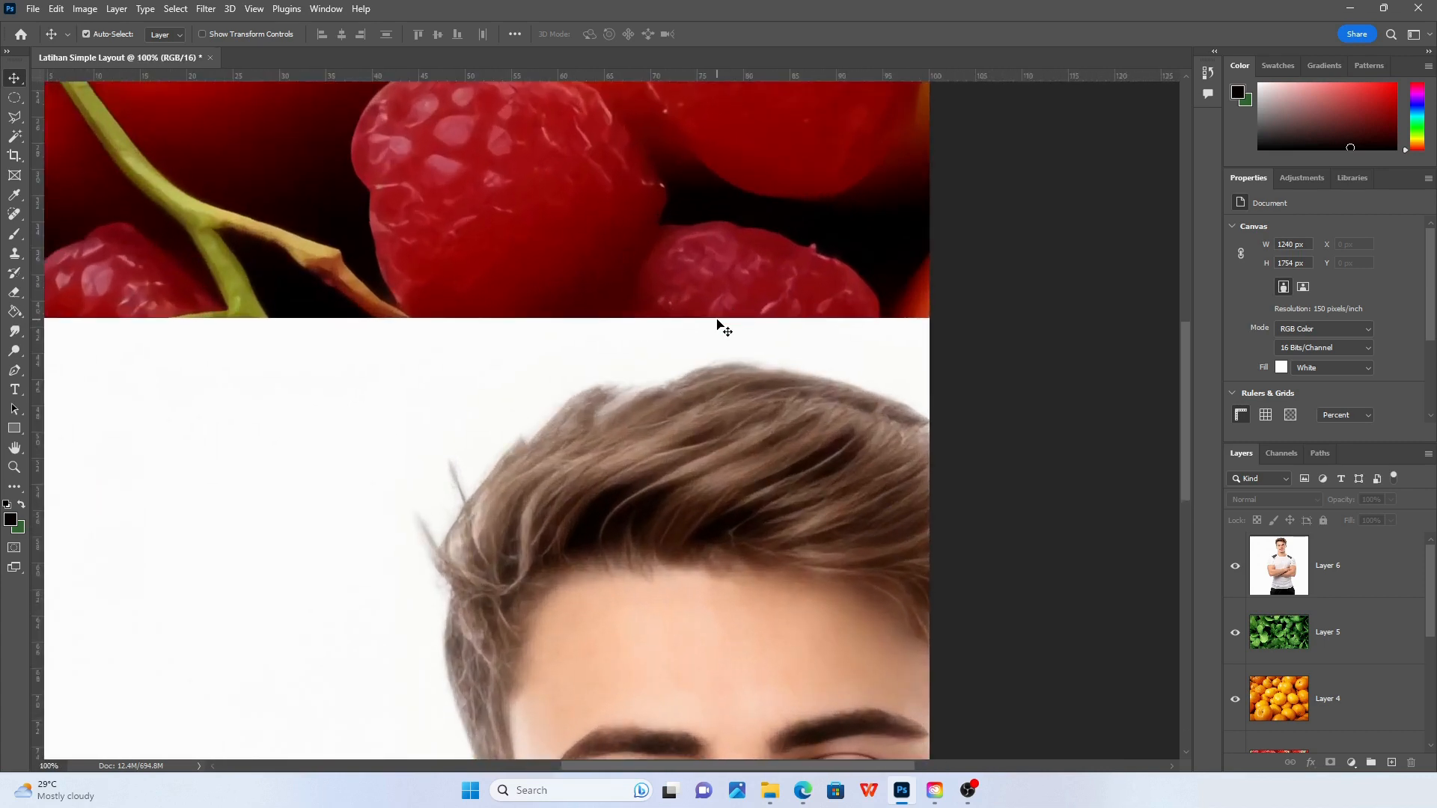
pyautogui.scroll(-4, 717, 323)
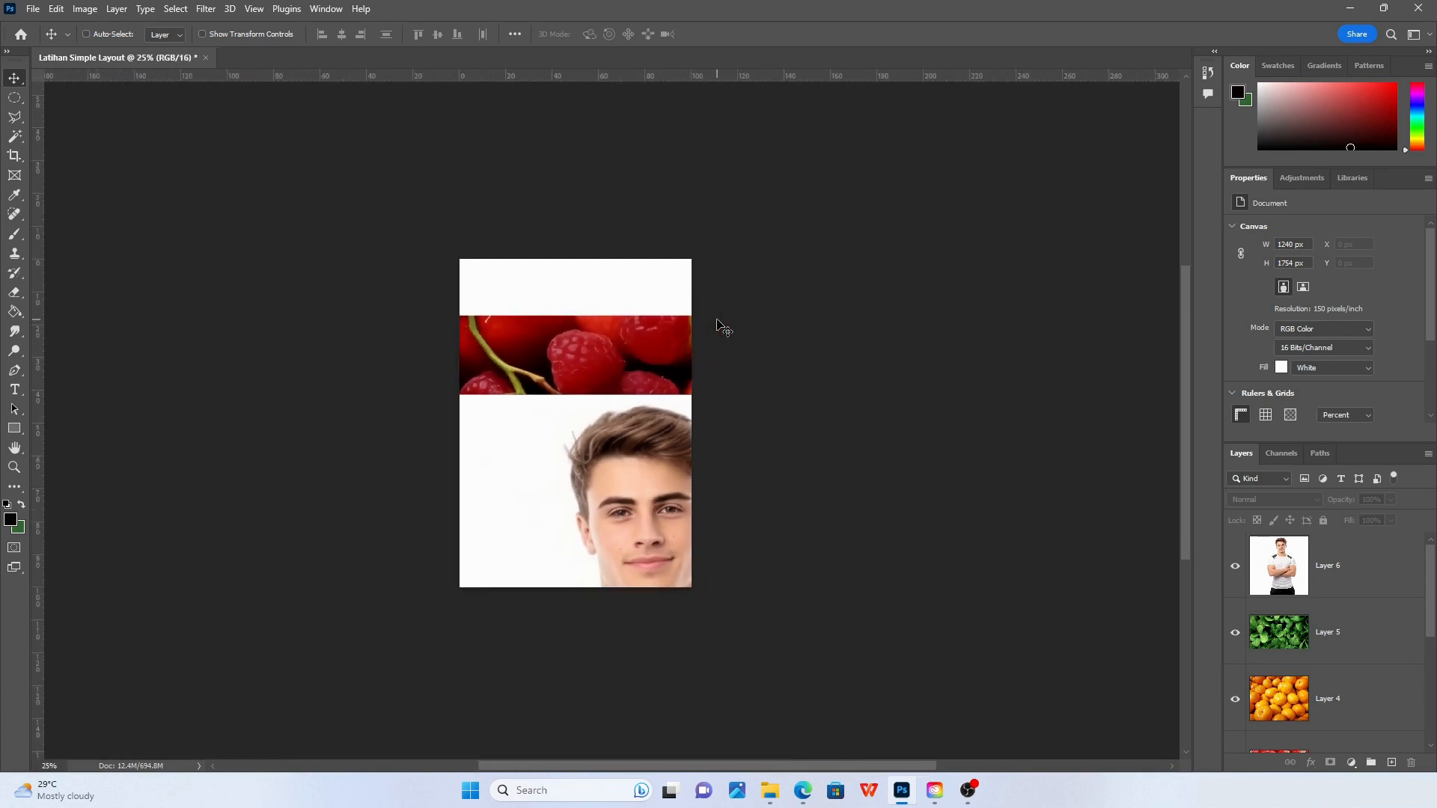
pyautogui.scroll(4, 717, 323)
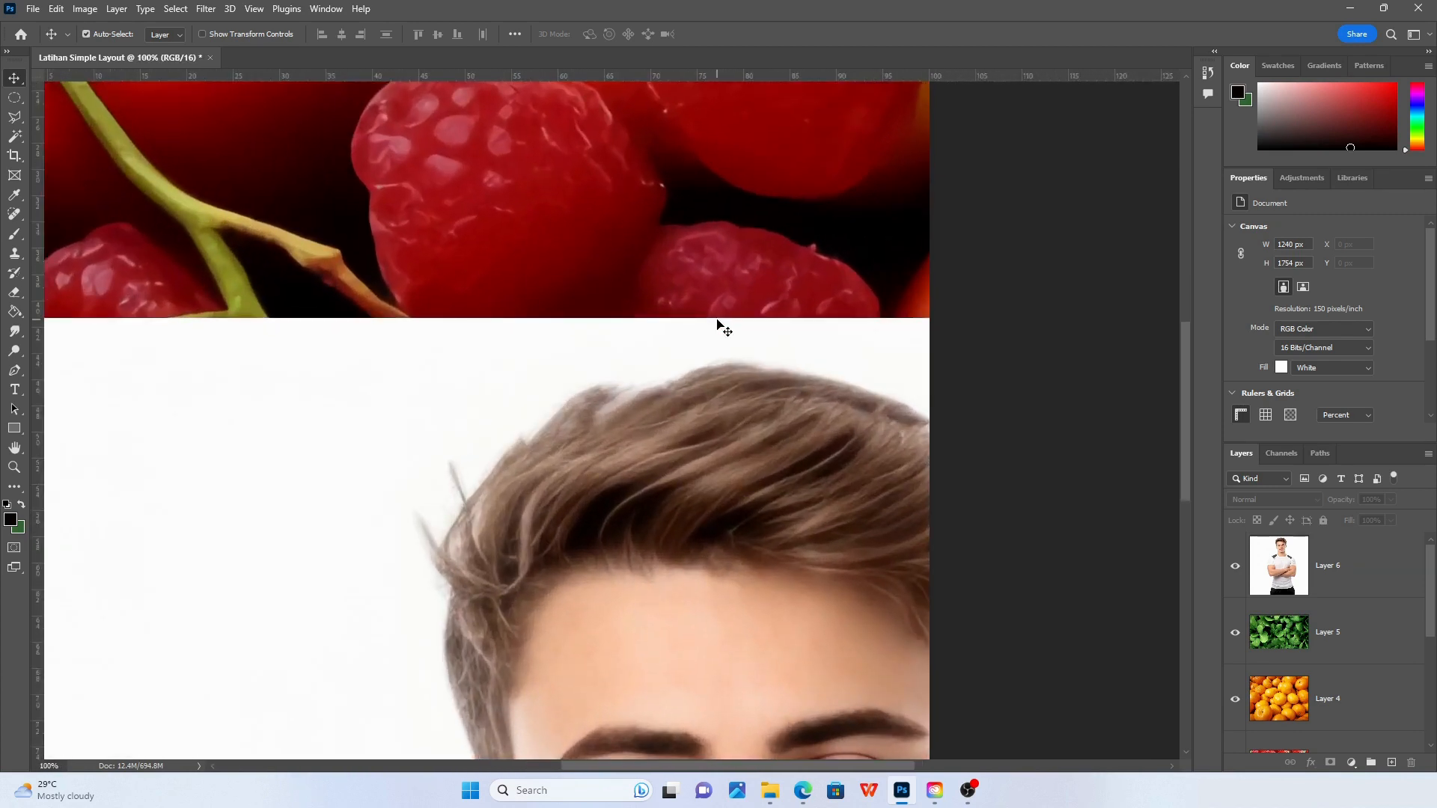
pyautogui.scroll(-2, 716, 324)
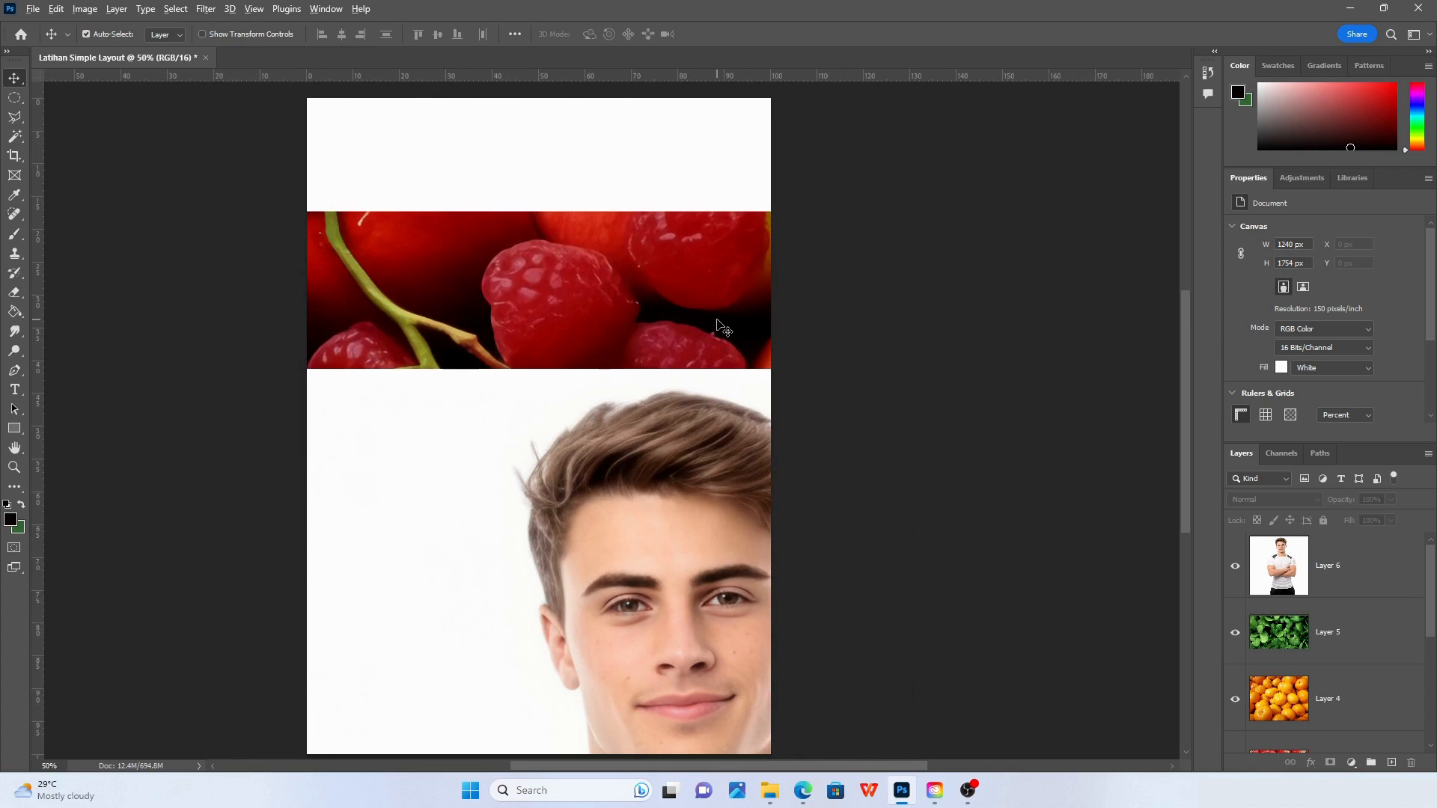
pyautogui.scroll(-1, 720, 365)
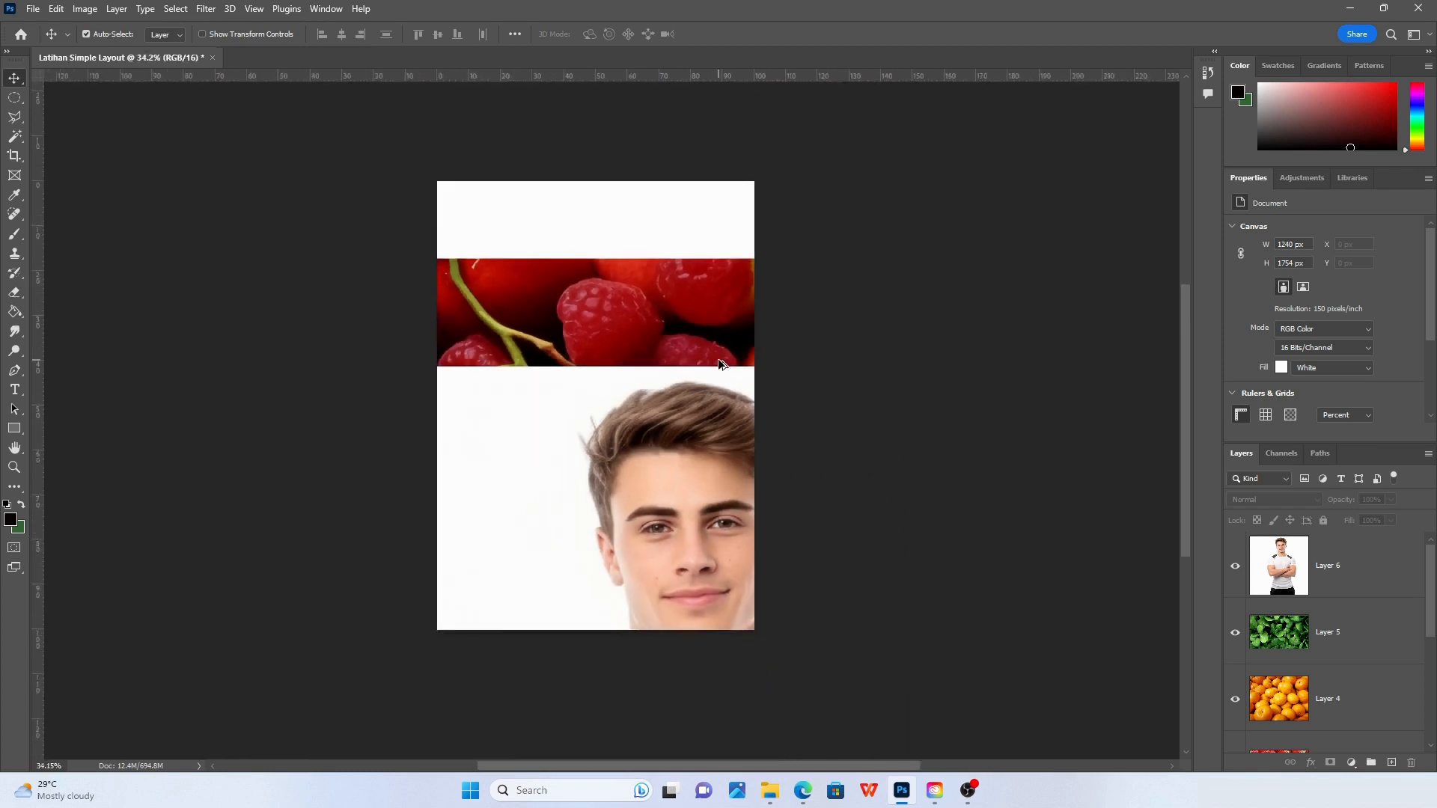
pyautogui.scroll(1, 720, 365)
pyautogui.scroll(-2, 720, 364)
pyautogui.scroll(2, 720, 365)
pyautogui.scroll(-2, 720, 365)
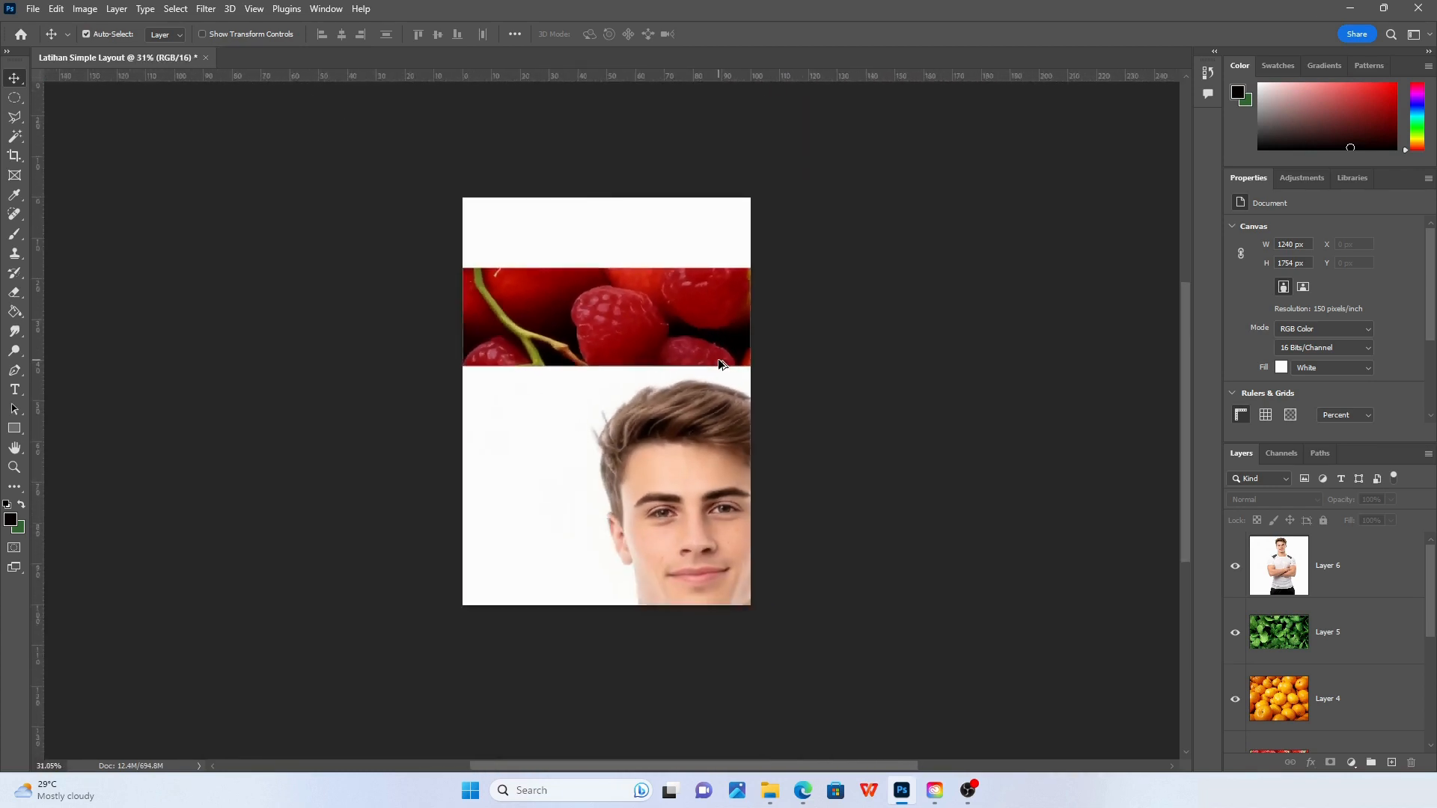
pyautogui.scroll(1, 721, 365)
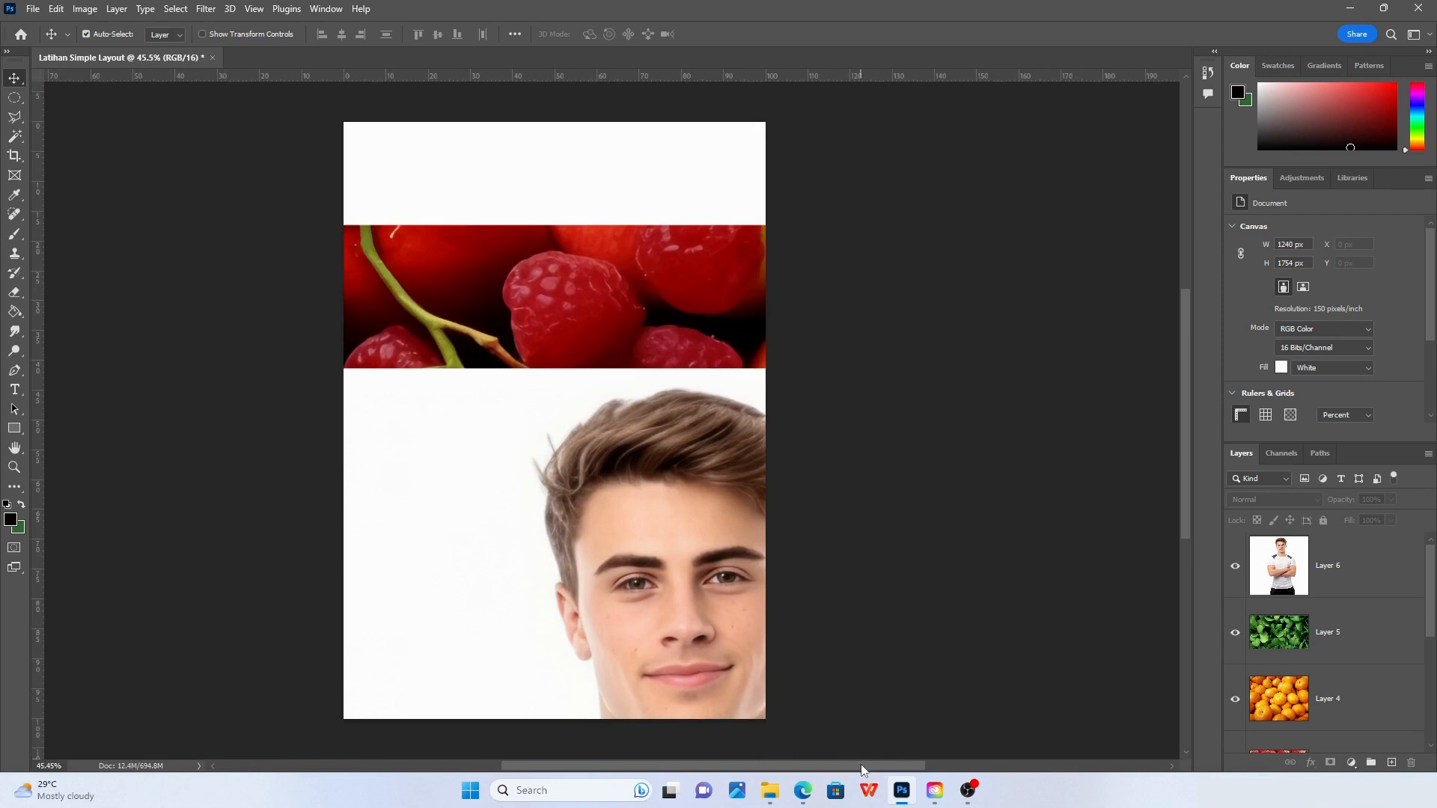
# Adjust the view until the whole A4 page sits near the middle of the workspace
pyautogui.moveTo(861, 770)
pyautogui.mouseDown()
pyautogui.moveTo(758, 770)
pyautogui.moveTo(854, 770)
pyautogui.mouseUp()
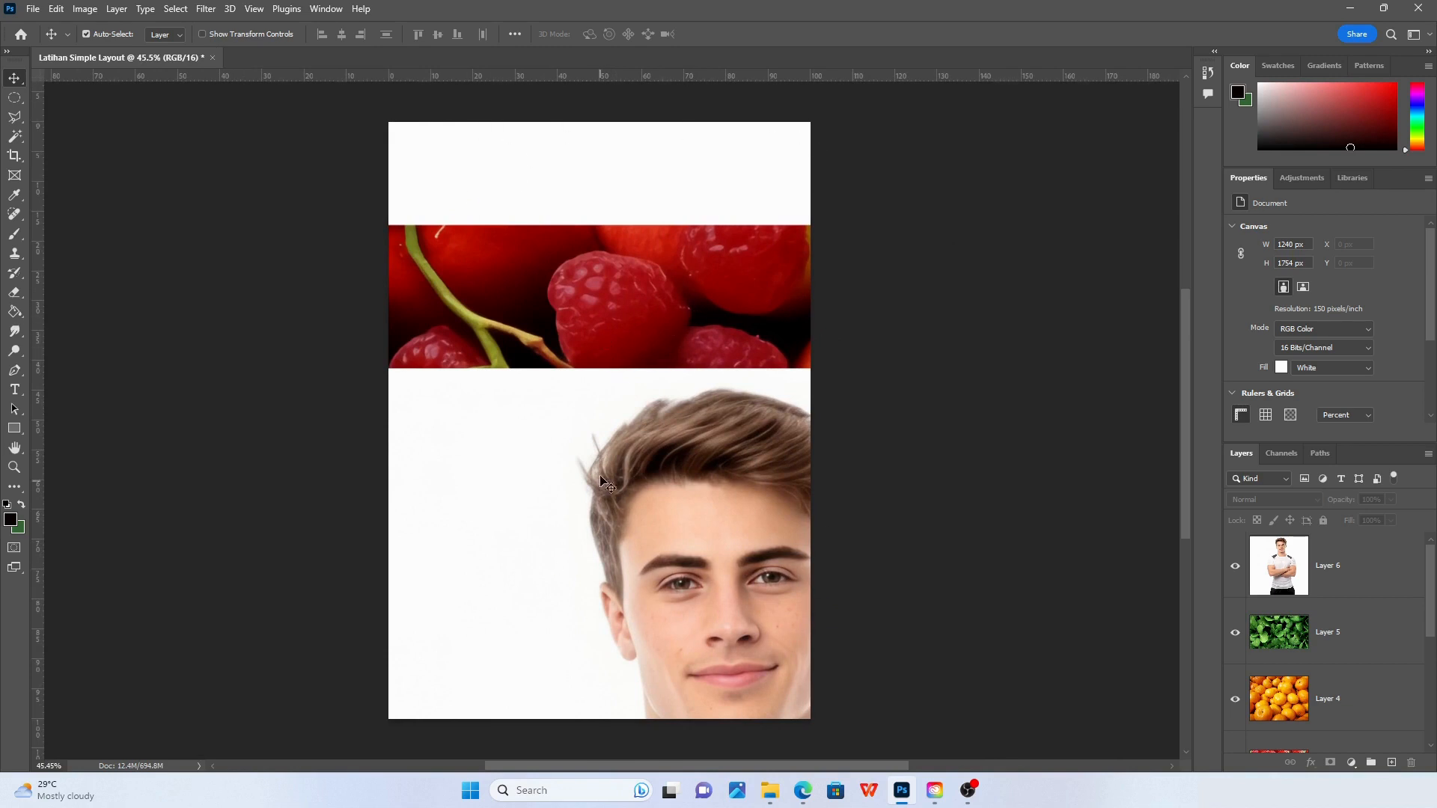
pyautogui.moveTo(715, 770)
pyautogui.mouseDown()
pyautogui.moveTo(524, 772)
pyautogui.moveTo(726, 770)
pyautogui.mouseUp()
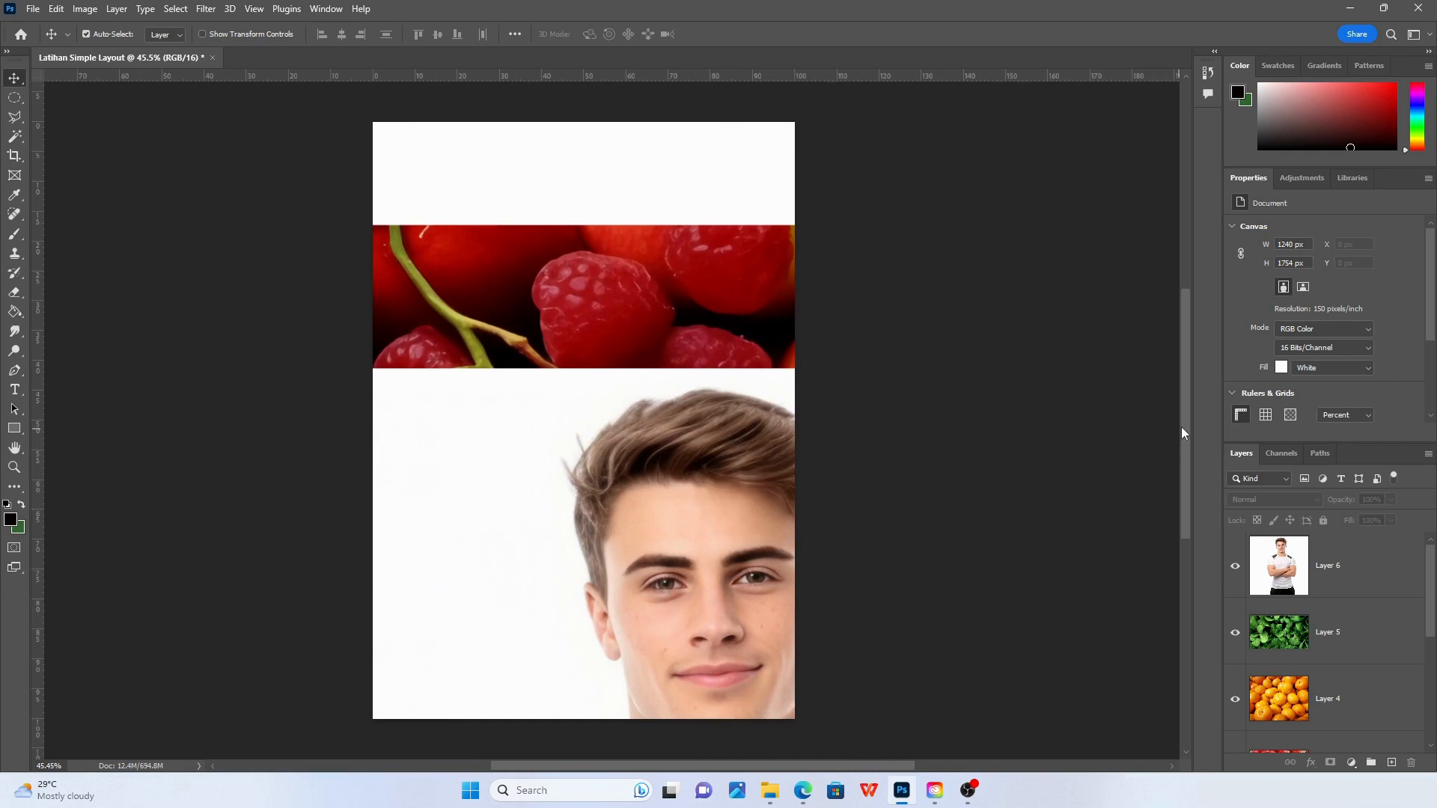
pyautogui.moveTo(1182, 428)
pyautogui.mouseDown()
pyautogui.moveTo(1179, 352)
pyautogui.moveTo(1185, 417)
pyautogui.mouseUp()
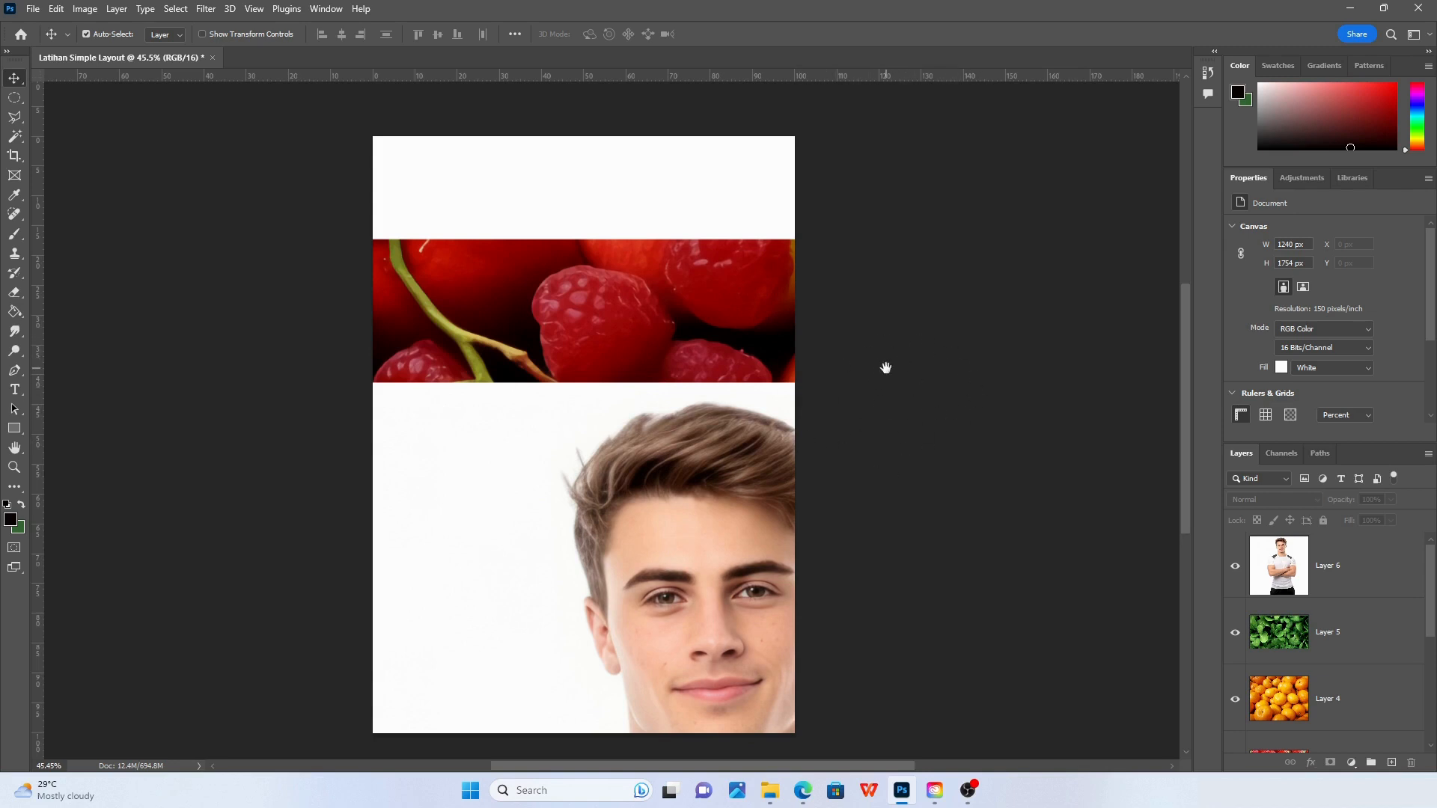
pyautogui.moveTo(782, 326); pyautogui.dragTo(766, 355)
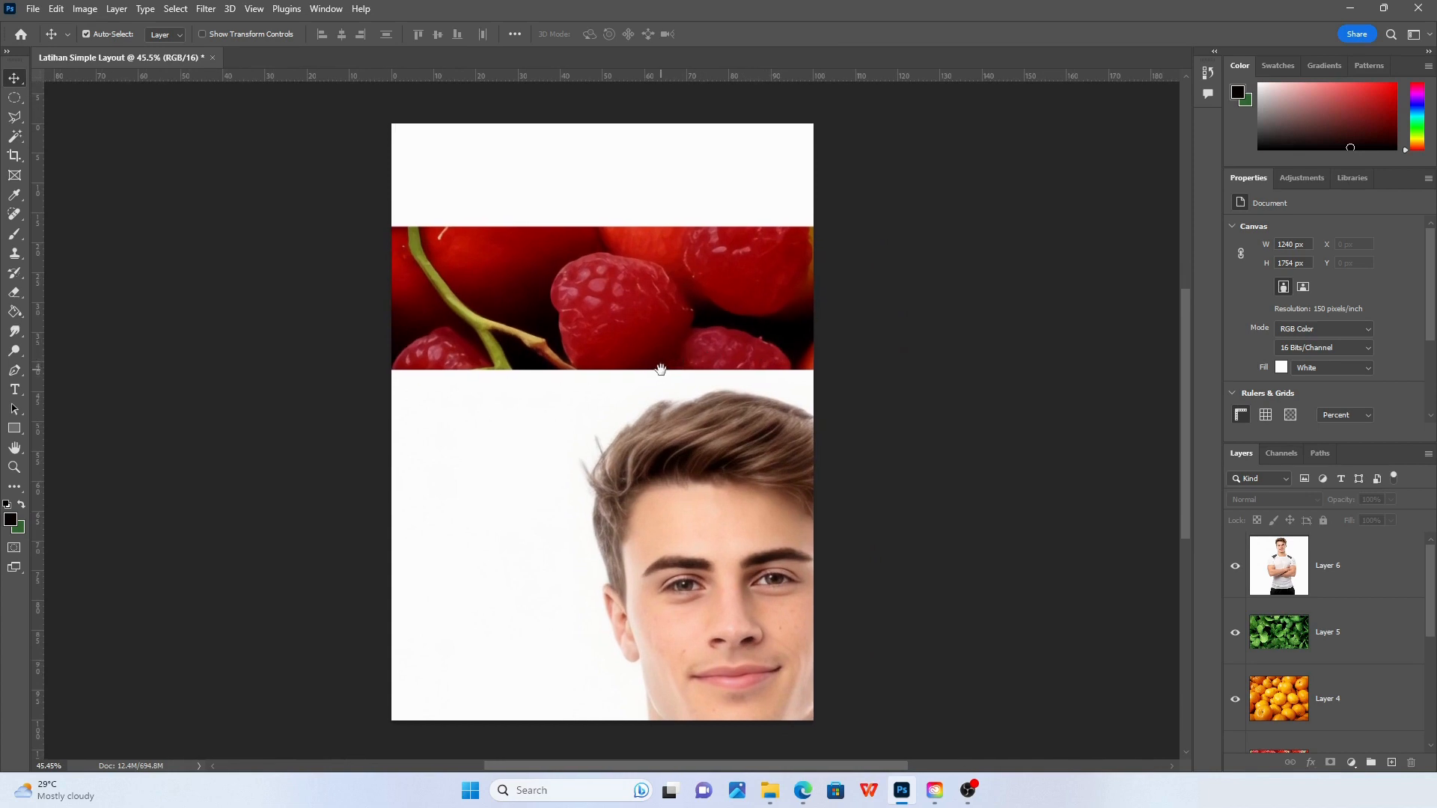
pyautogui.moveTo(660, 369); pyautogui.dragTo(652, 355)
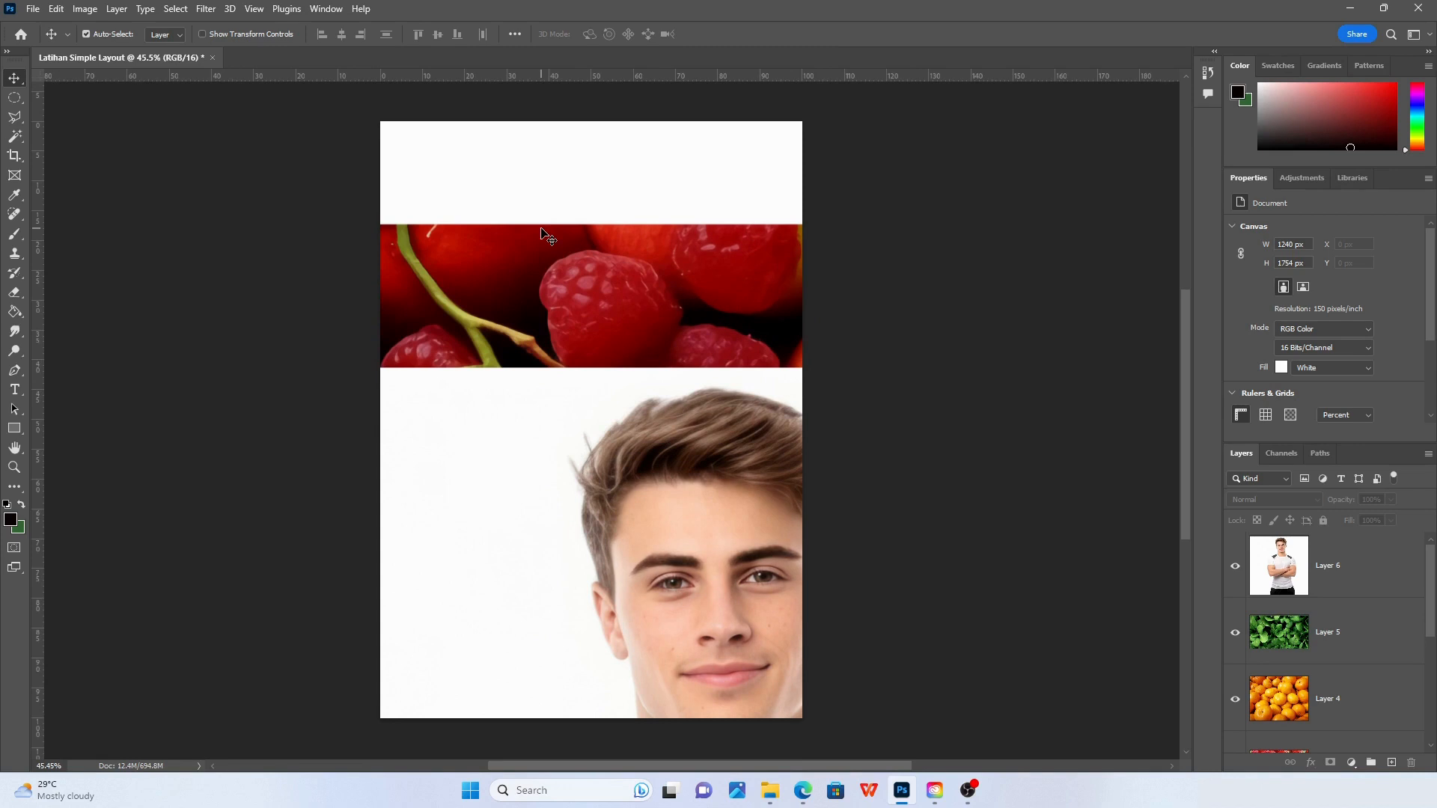
pyautogui.moveTo(621, 301); pyautogui.dragTo(628, 298)
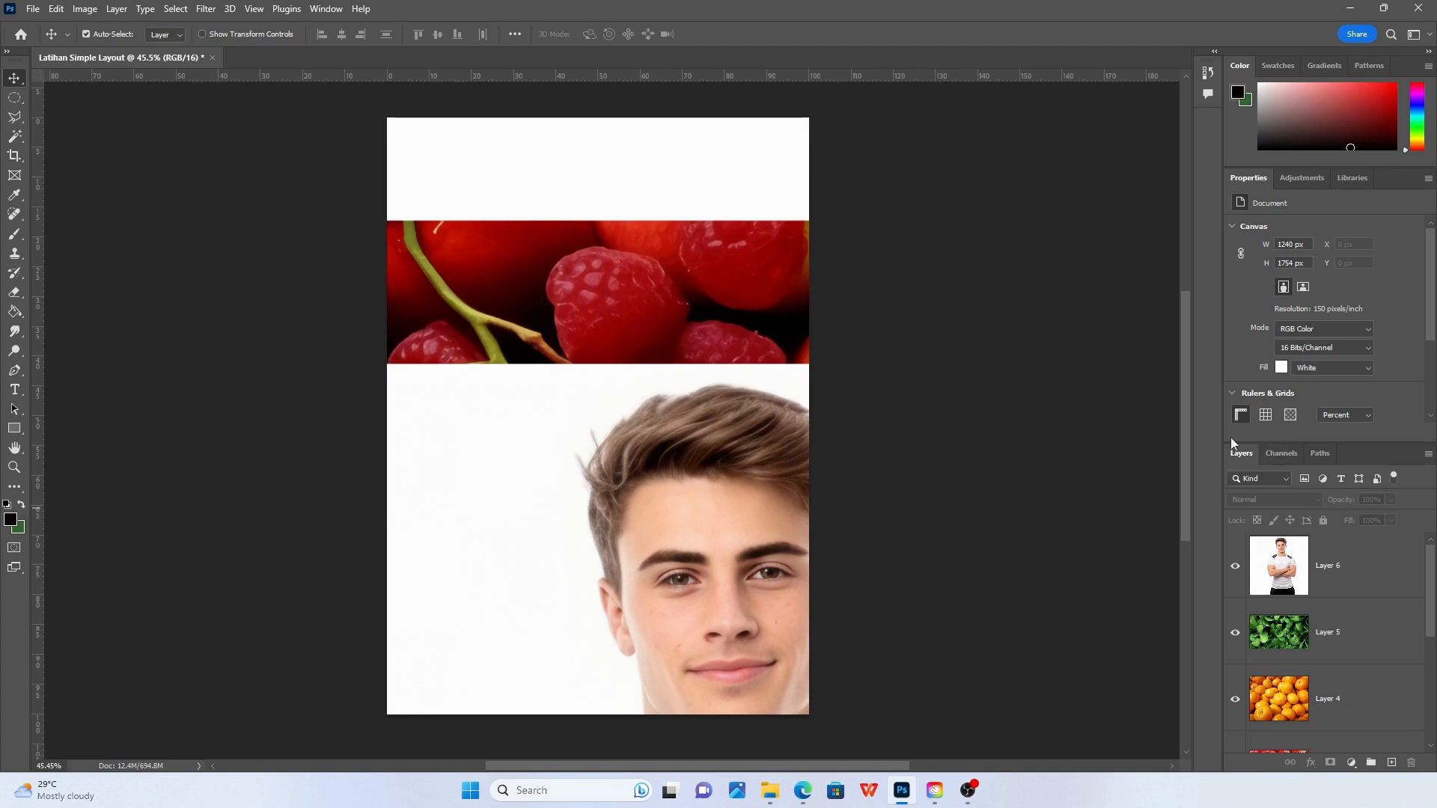
# Enlarge the layer list and look through the stack from the man's photo down to the Background
pyautogui.moveTo(1255, 442); pyautogui.dragTo(1264, 306)
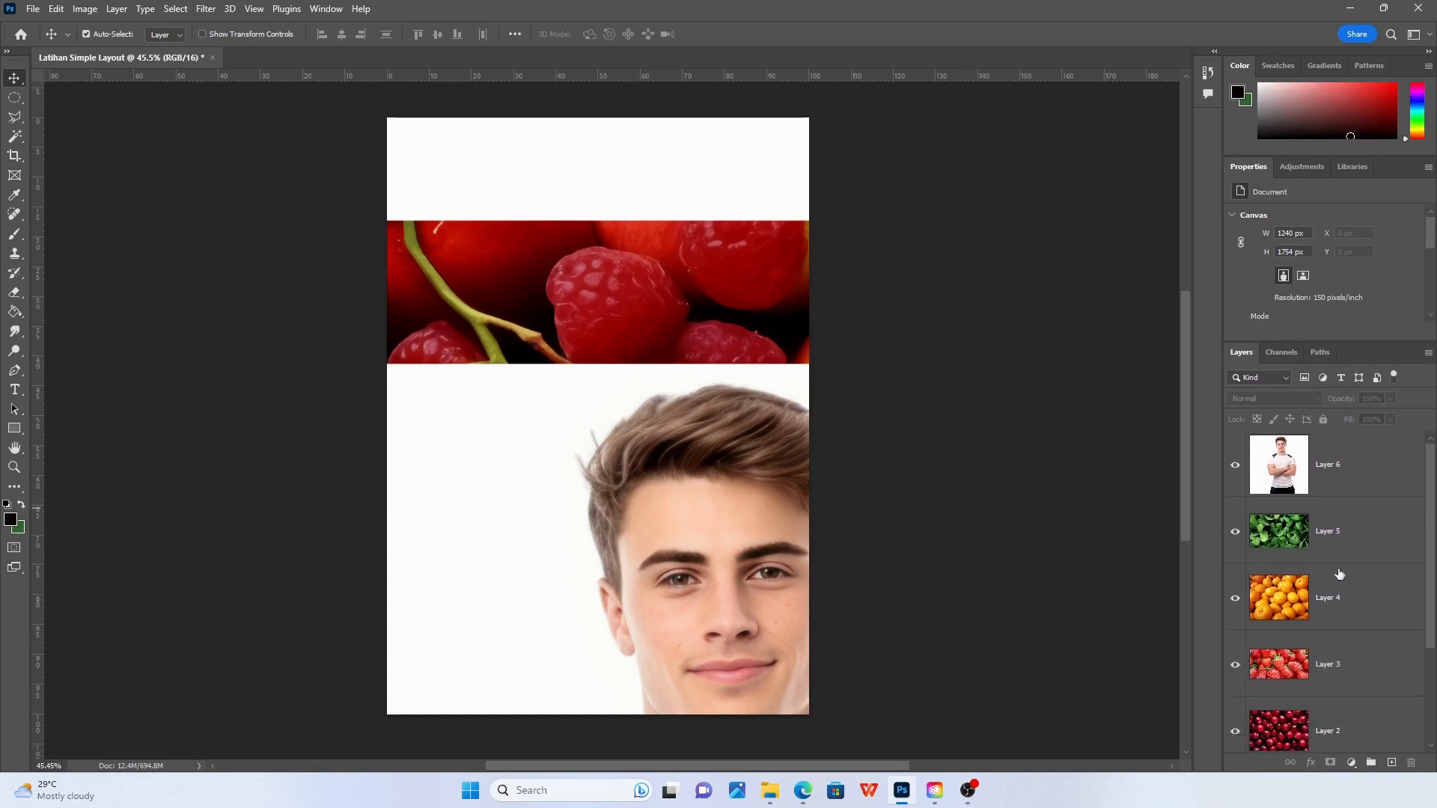
pyautogui.scroll(-3, 1339, 520)
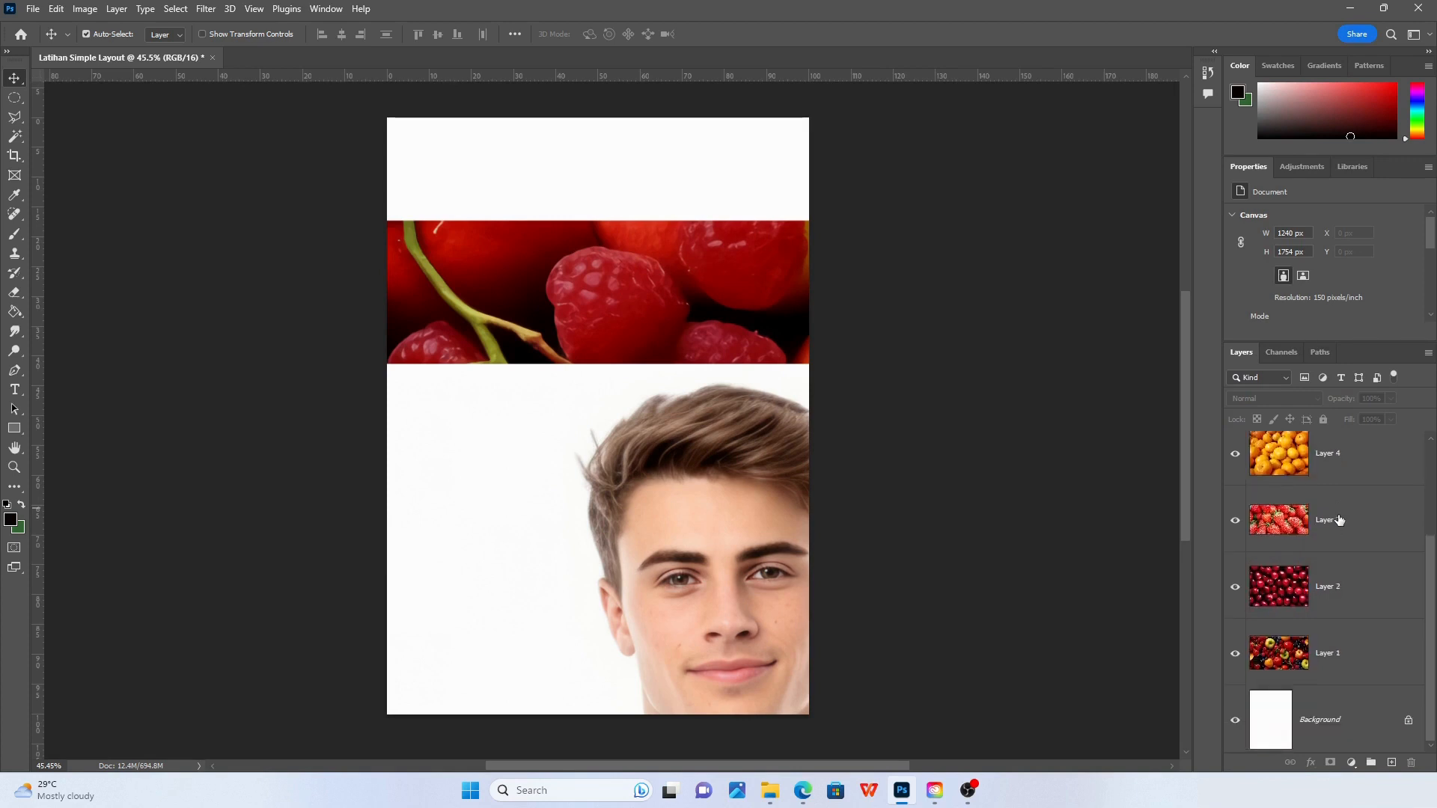
pyautogui.scroll(3, 1339, 520)
pyautogui.scroll(-3, 1321, 707)
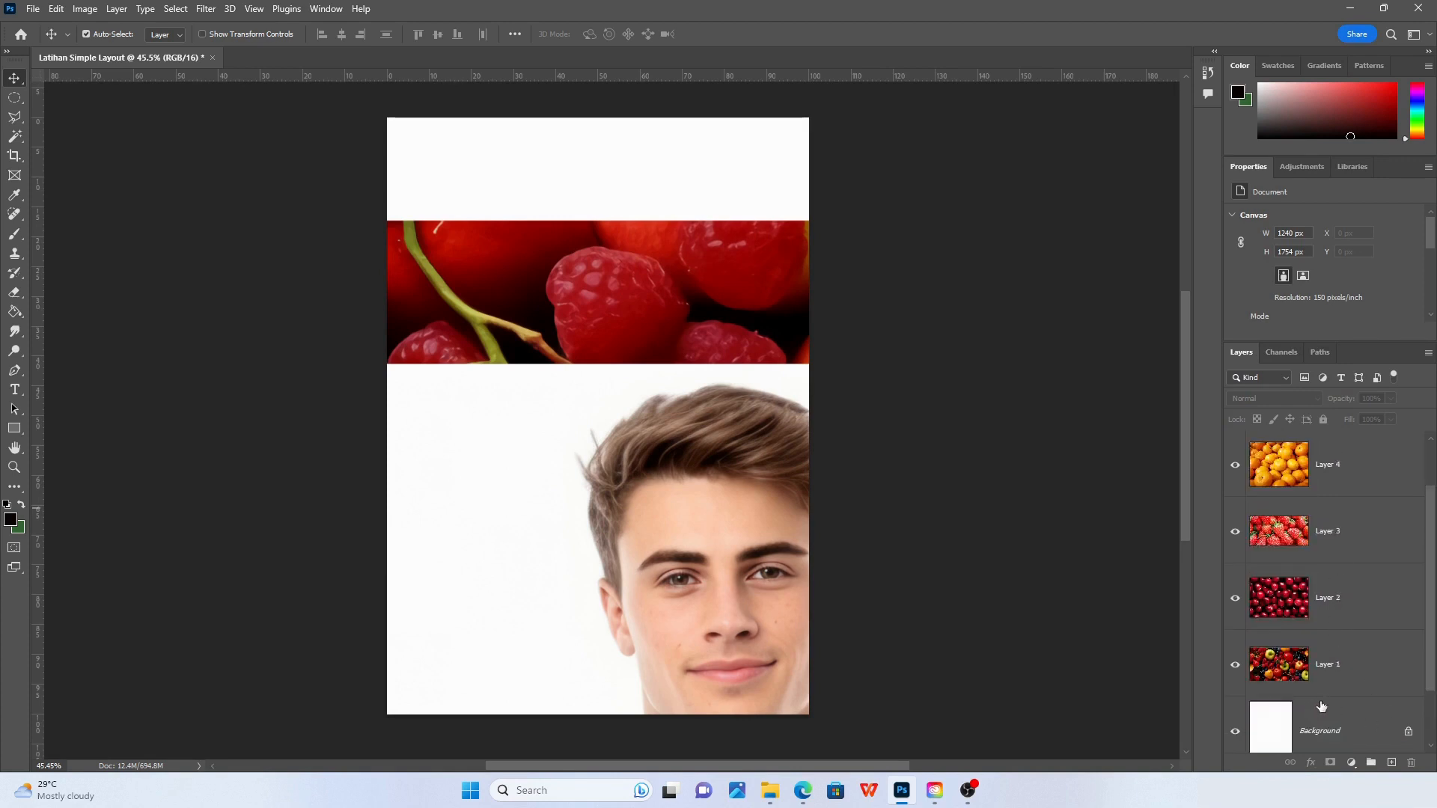
pyautogui.scroll(1, 1325, 684)
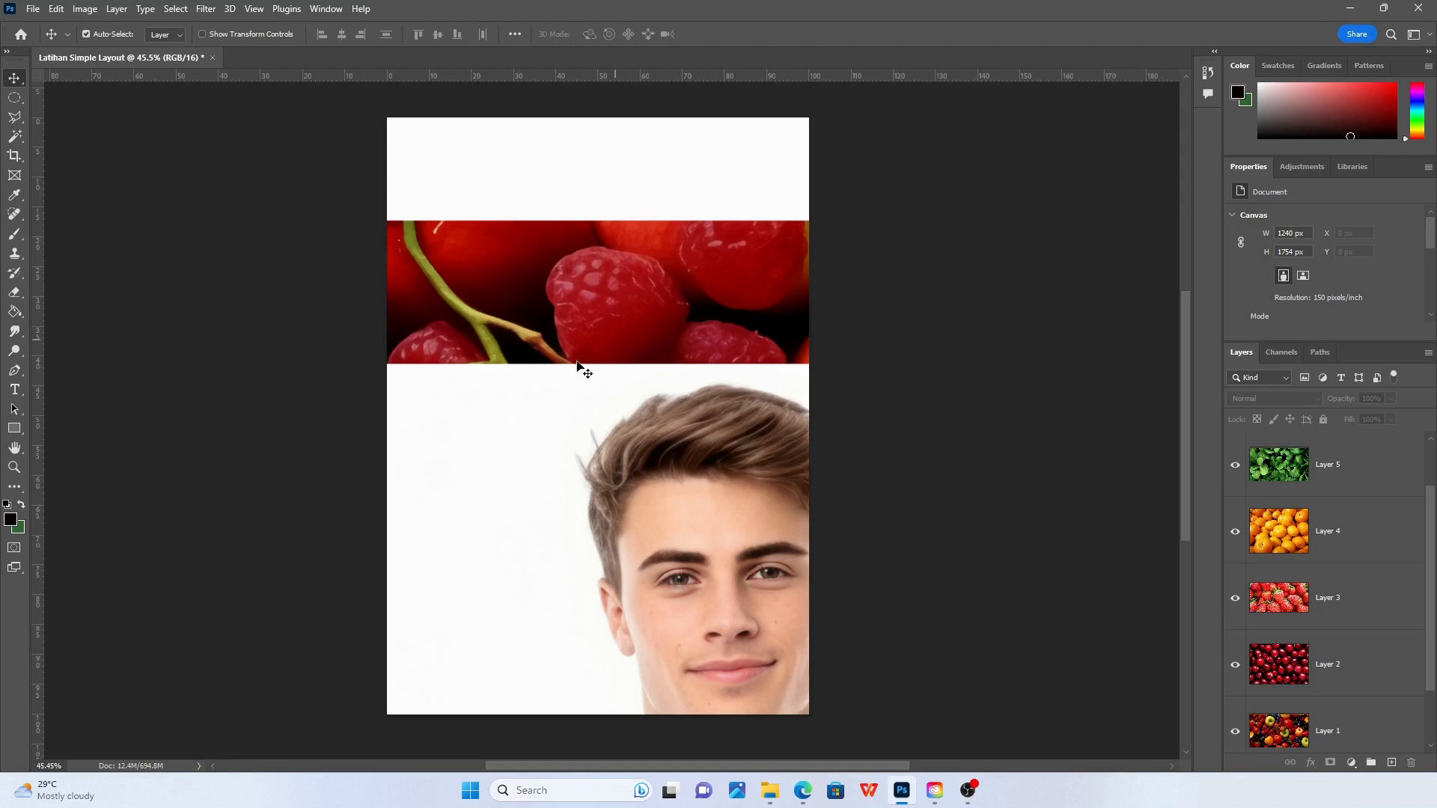
# Select the image layers one by one to check which photo each generically named layer holds
pyautogui.click(1336, 468)
pyautogui.scroll(-2, 1336, 468)
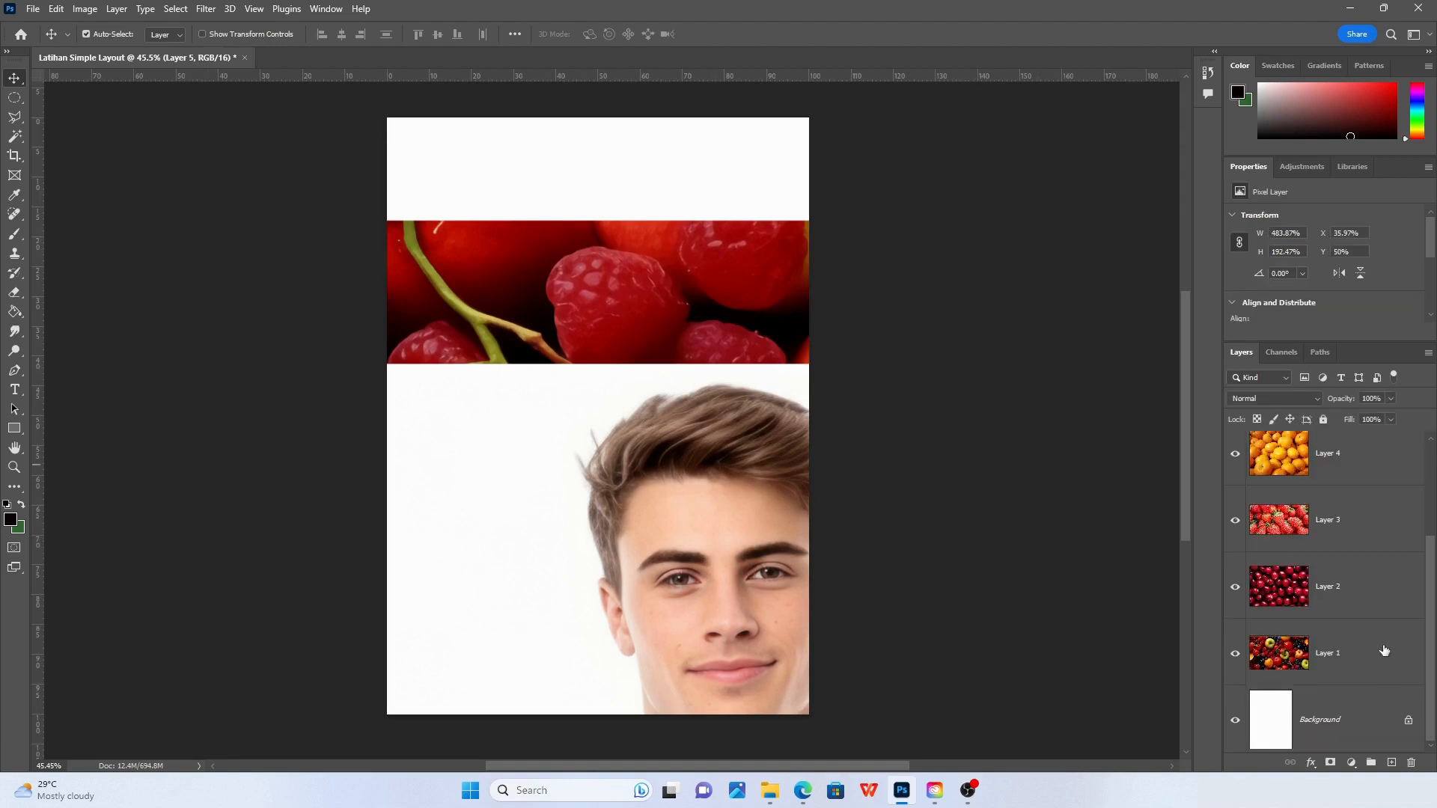
pyautogui.click(1344, 648)
pyautogui.click(1339, 591)
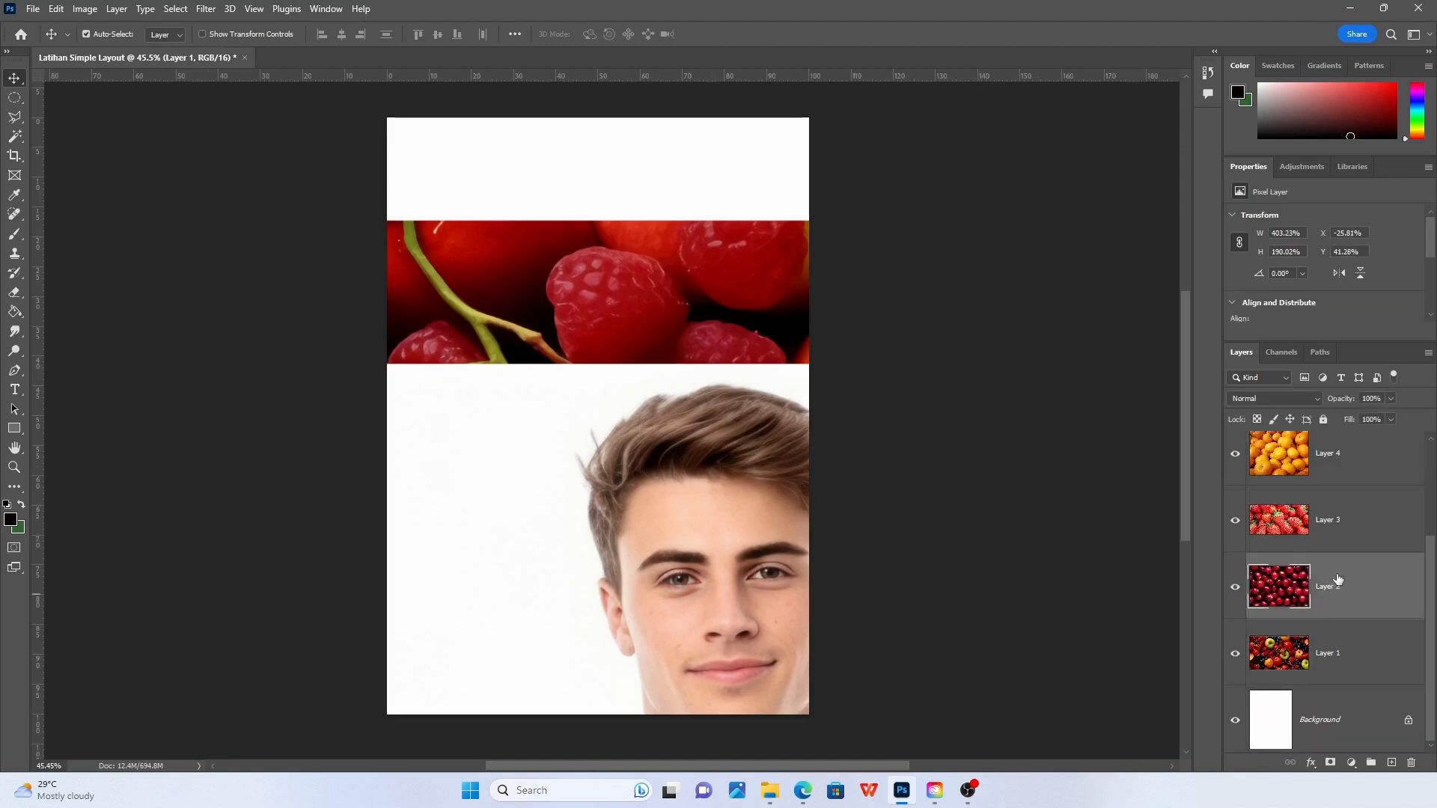
pyautogui.click(1338, 528)
pyautogui.scroll(2, 1333, 580)
pyautogui.click(1331, 584)
pyautogui.click(1336, 520)
pyautogui.click(1332, 457)
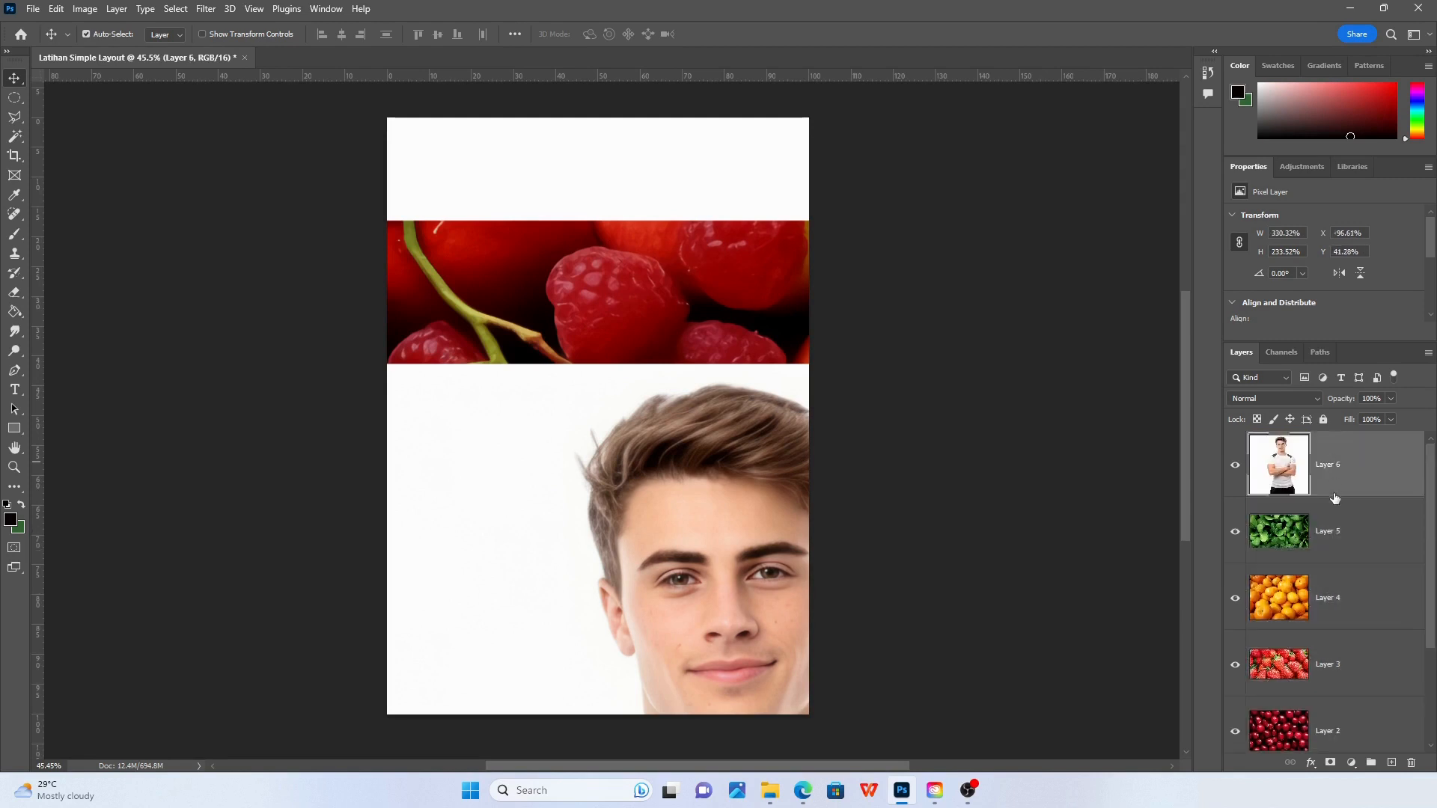
# Rename the mixed fruit photo's layer, directly above the Background, as "Multiple fruits"
pyautogui.scroll(-2, 1335, 527)
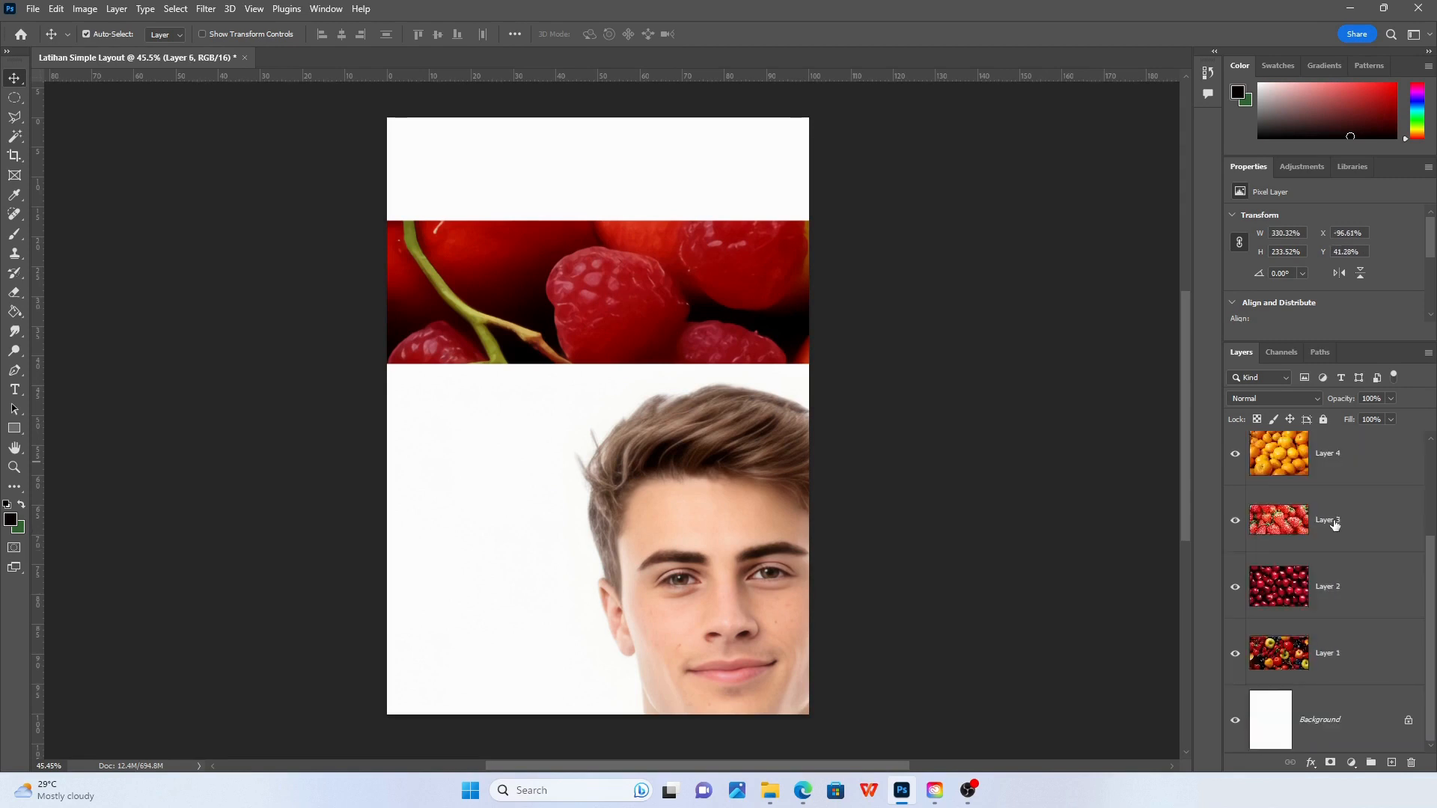
pyautogui.doubleClick(1336, 655)
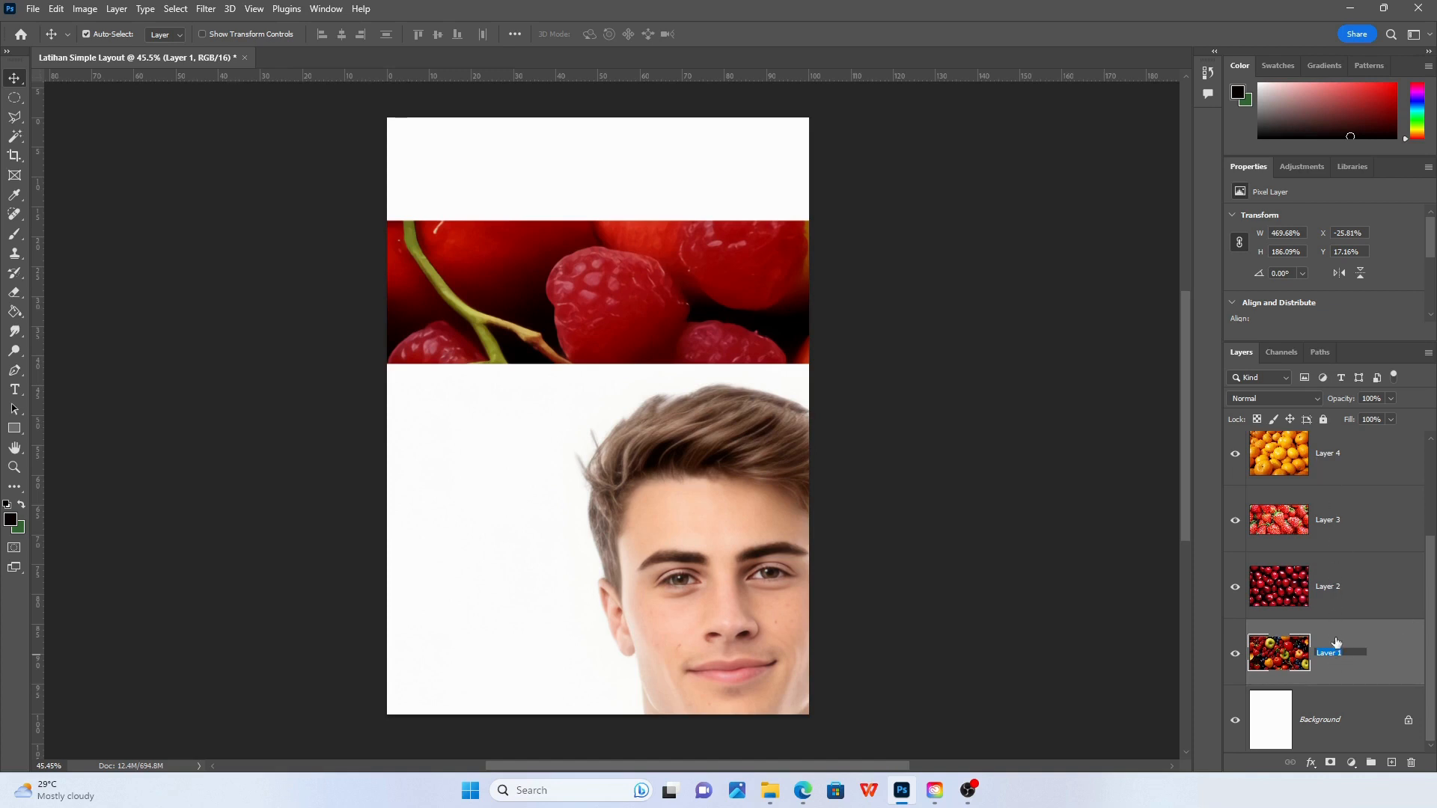
pyautogui.click(1337, 653)
pyautogui.moveTo(1349, 655); pyautogui.dragTo(1310, 659)
pyautogui.write('Multiple frutis')
pyautogui.press('Return')
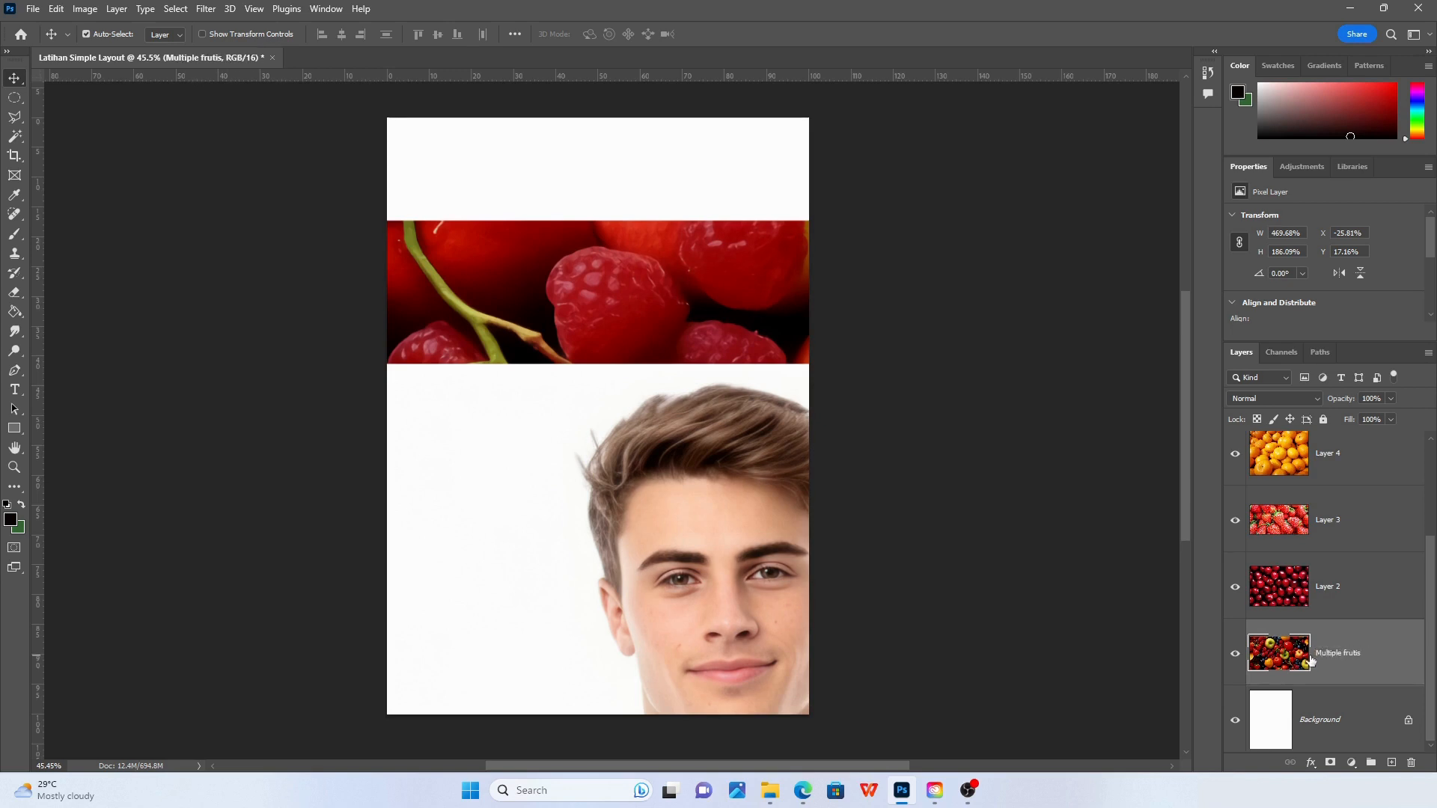
pyautogui.doubleClick(1348, 656)
pyautogui.moveTo(1353, 654); pyautogui.dragTo(1367, 656)
pyautogui.write('i')
pyautogui.press('Return')
# Rename the dark red berries layer as "Berry" and the strawberries layer above it as "Strawberry"
pyautogui.click(1336, 595)
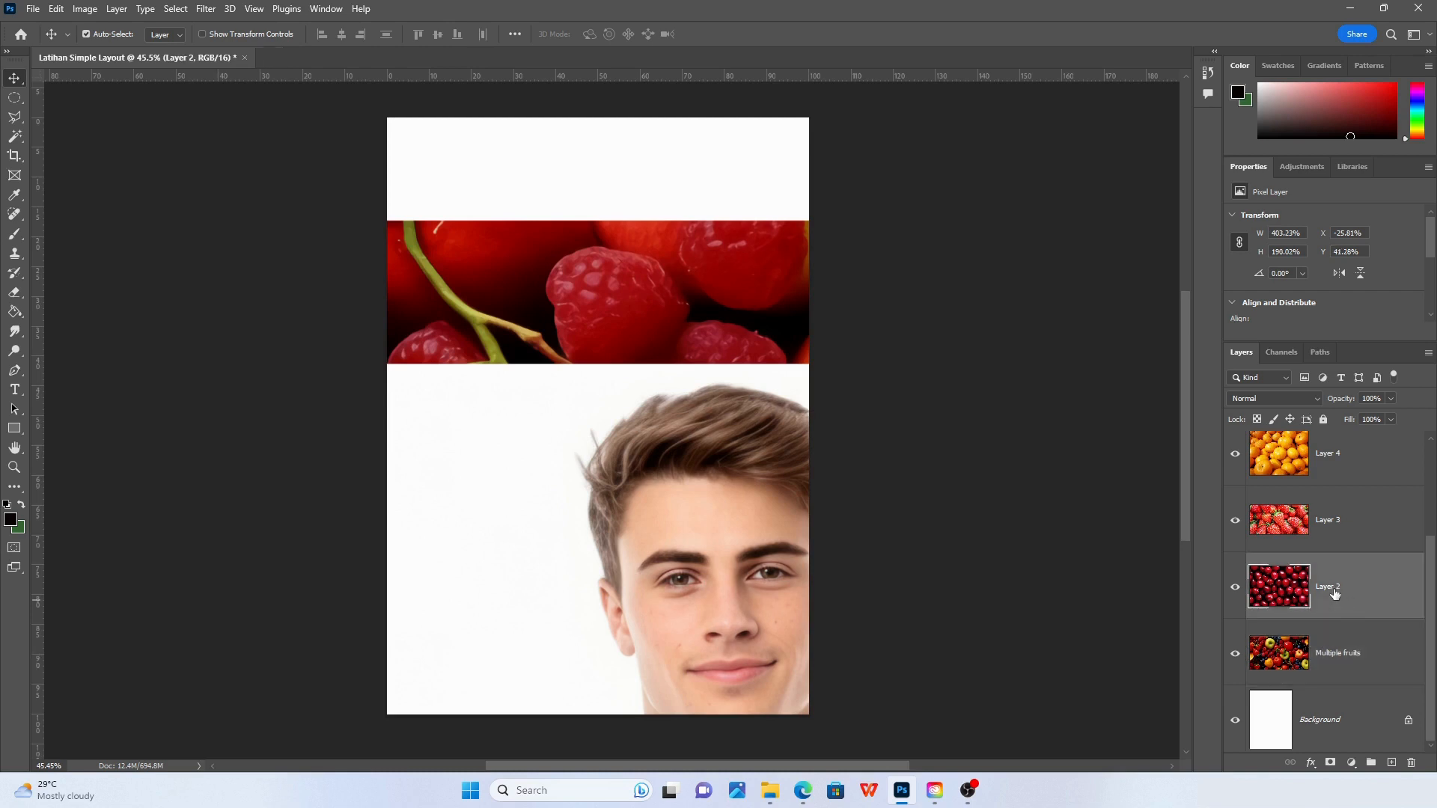
pyautogui.scroll(1, 1335, 594)
pyautogui.doubleClick(1331, 654)
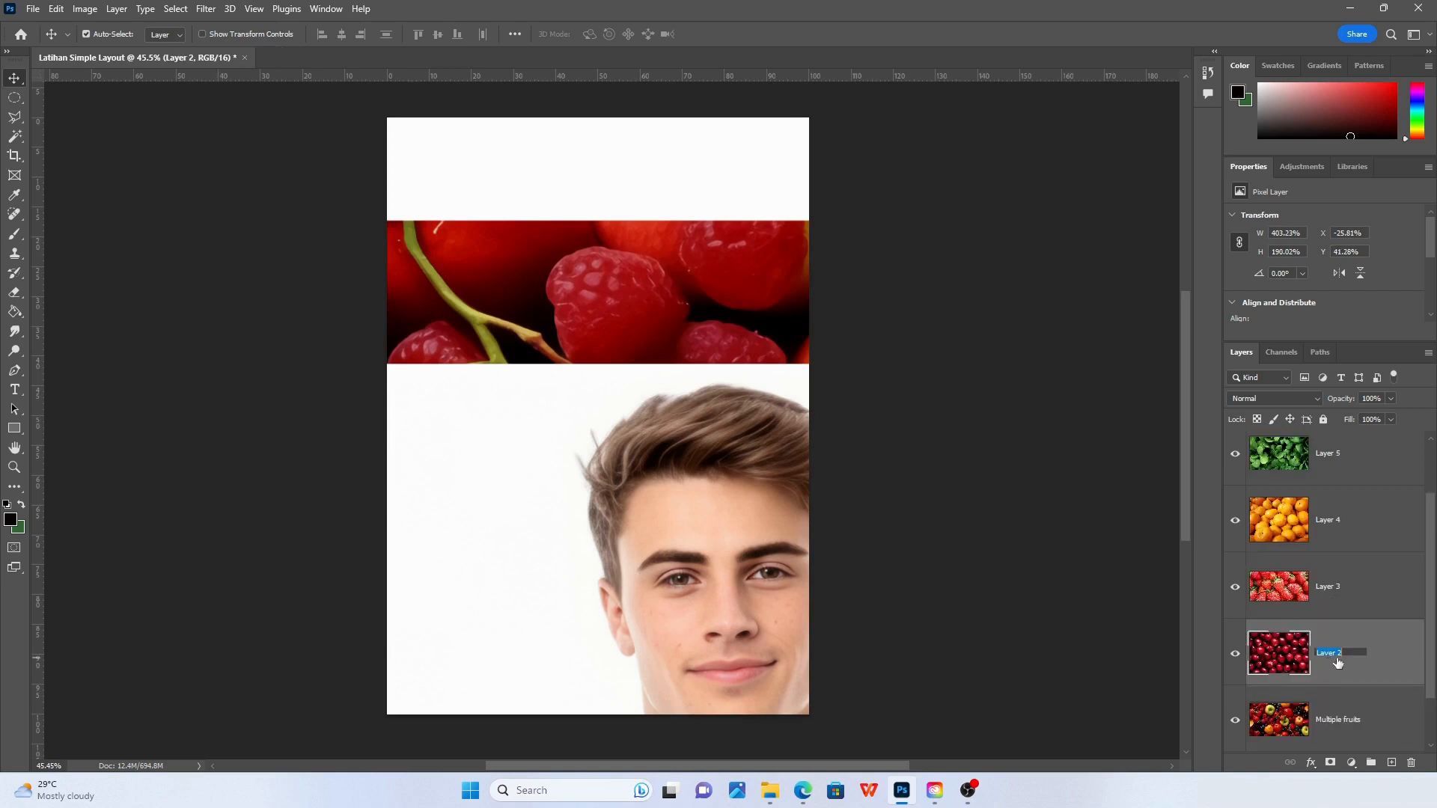
pyautogui.write('Berry')
pyautogui.doubleClick(1340, 588)
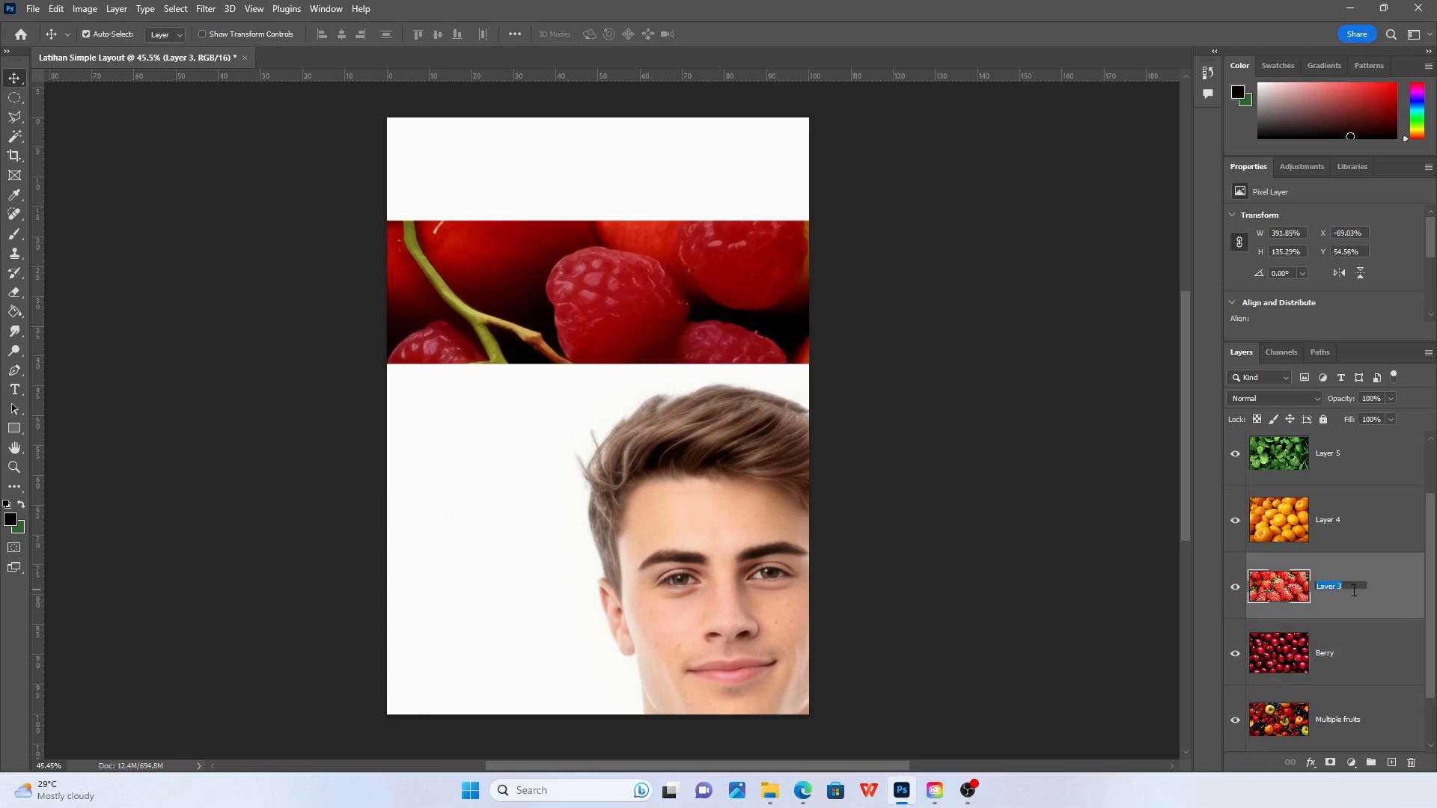
pyautogui.write('Strawberry')
pyautogui.press('Return')
# Rename the mandarins layer as "Orange" and the green vegetables layer as "Vege"
pyautogui.click(1333, 519)
pyautogui.doubleClick(1332, 519)
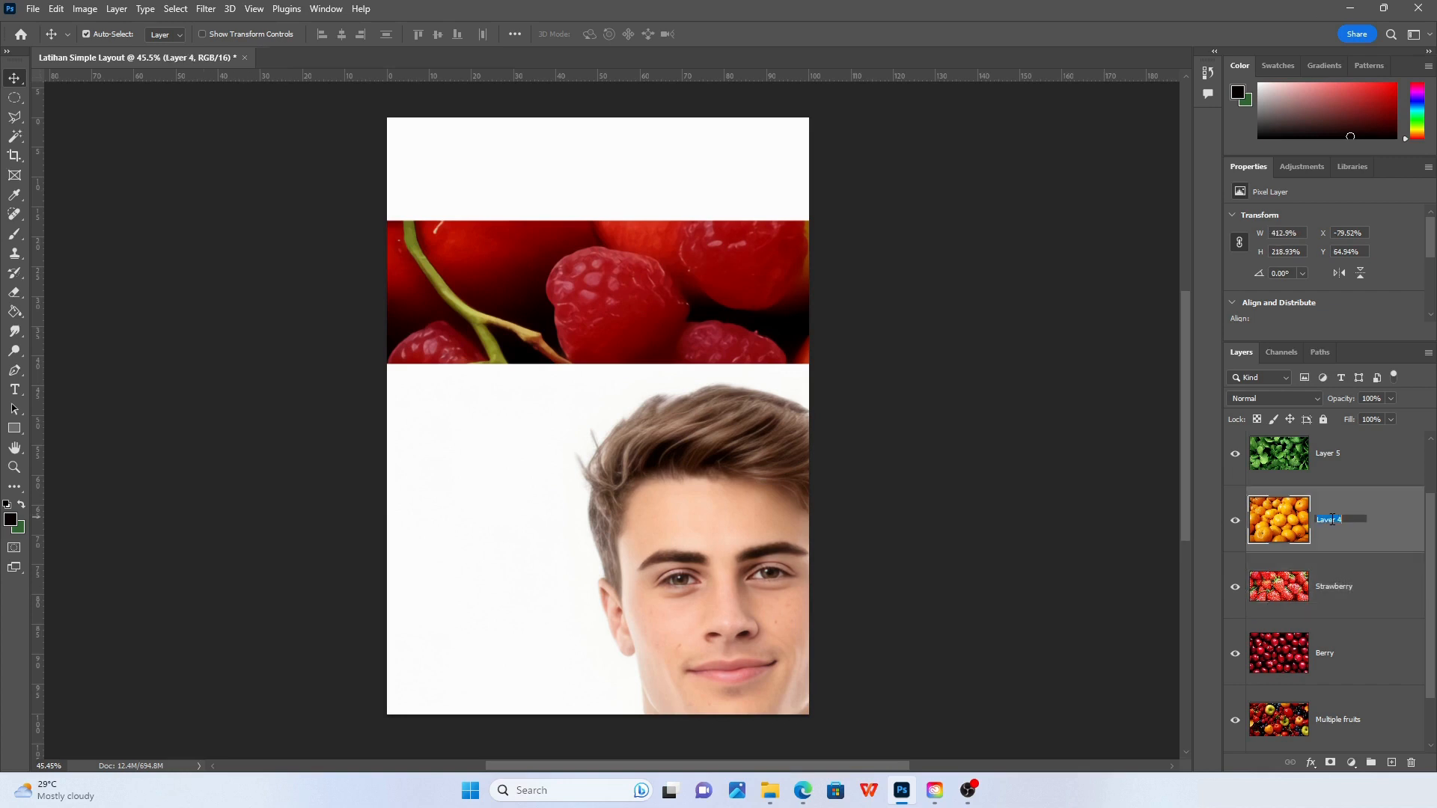
pyautogui.write('Orange')
pyautogui.press('Return')
pyautogui.doubleClick(1332, 457)
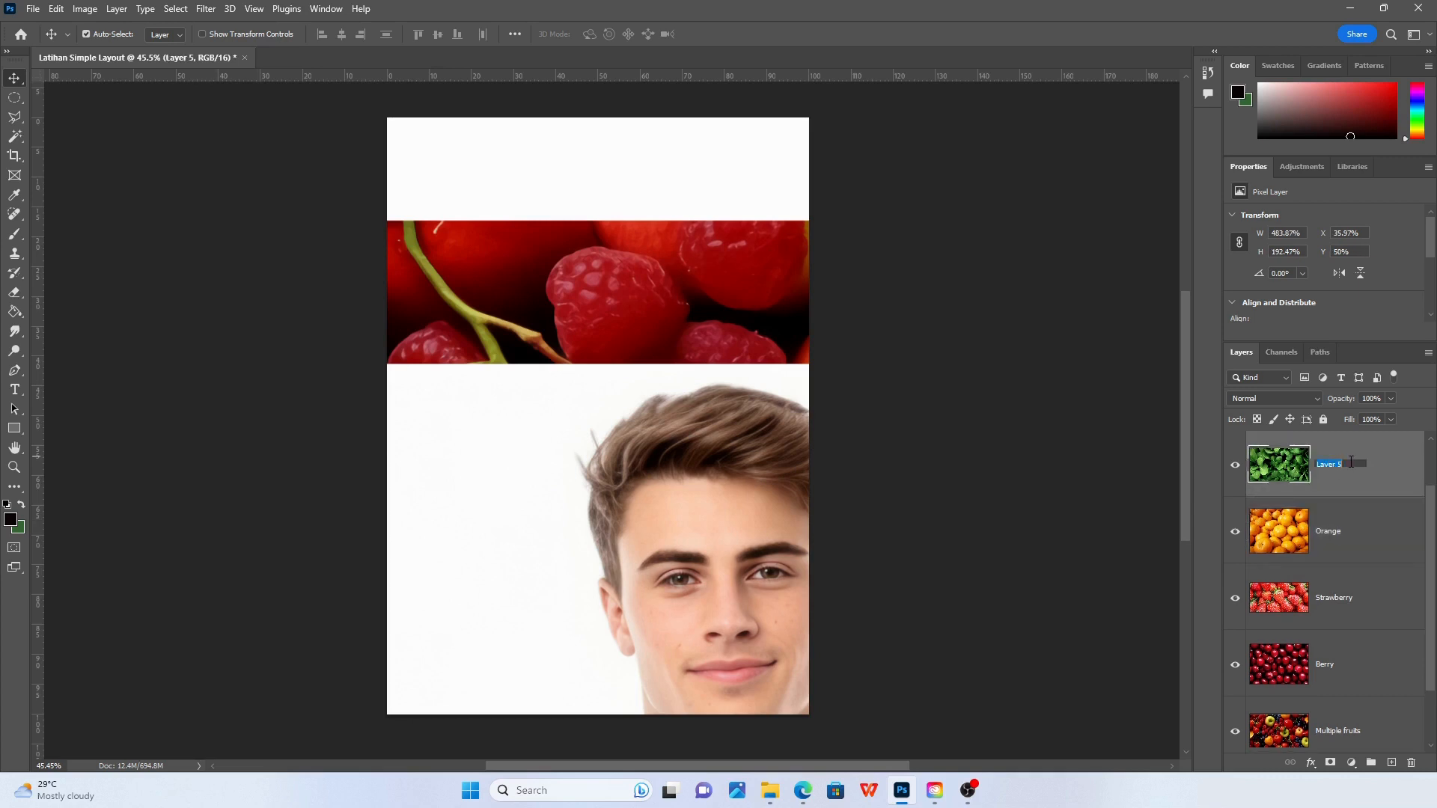
pyautogui.write('Vege')
pyautogui.press('Return')
# Rename the man's layer as "Model / Talent" and move it to about -121% across and 38% down the page, showing his whole face
pyautogui.scroll(-1, 1351, 467)
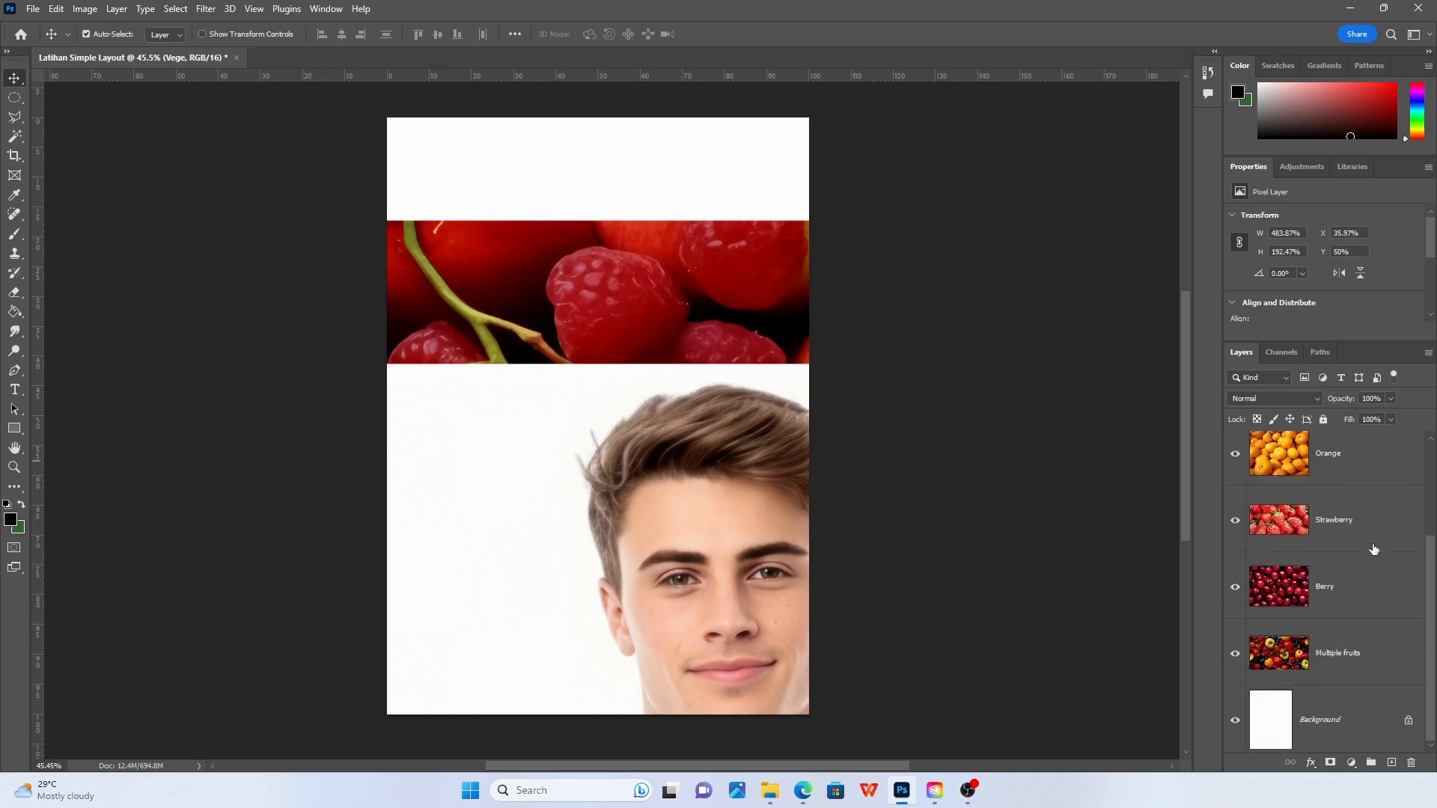
pyautogui.scroll(2, 1351, 591)
pyautogui.click(1329, 465)
pyautogui.doubleClick(1330, 465)
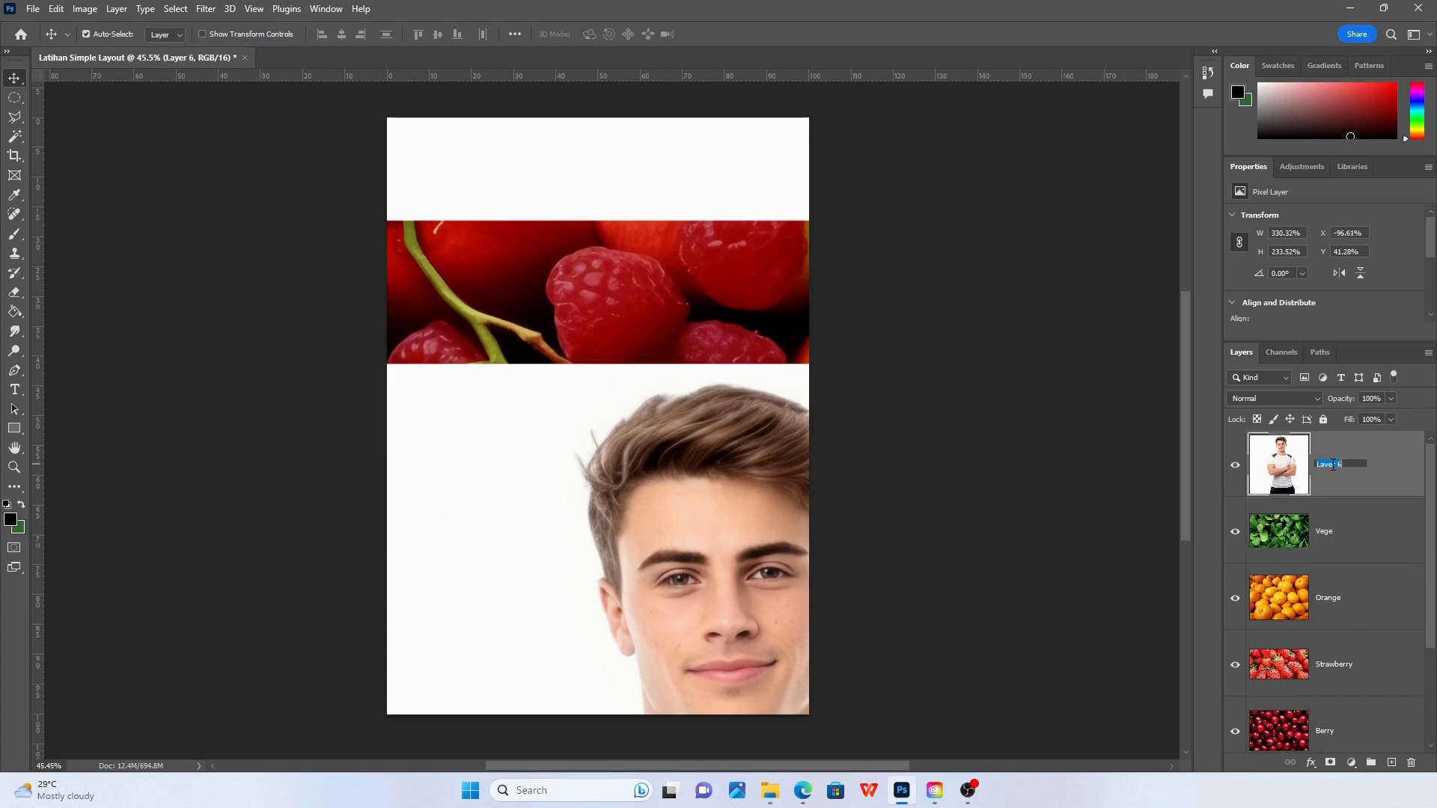
pyautogui.write('Model')
pyautogui.press('Return')
pyautogui.doubleClick(1340, 465)
pyautogui.press('Return')
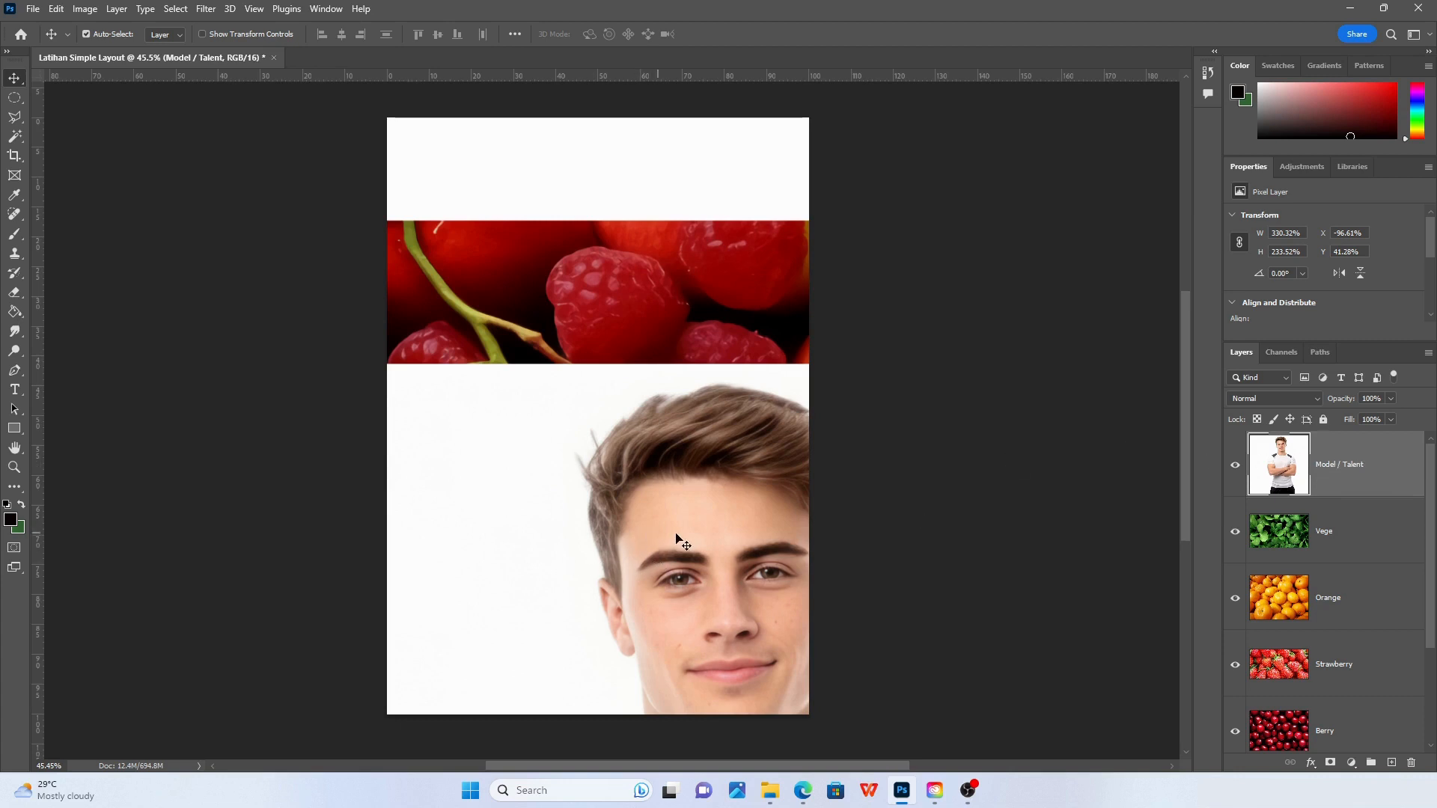
pyautogui.moveTo(749, 540); pyautogui.dragTo(633, 525)
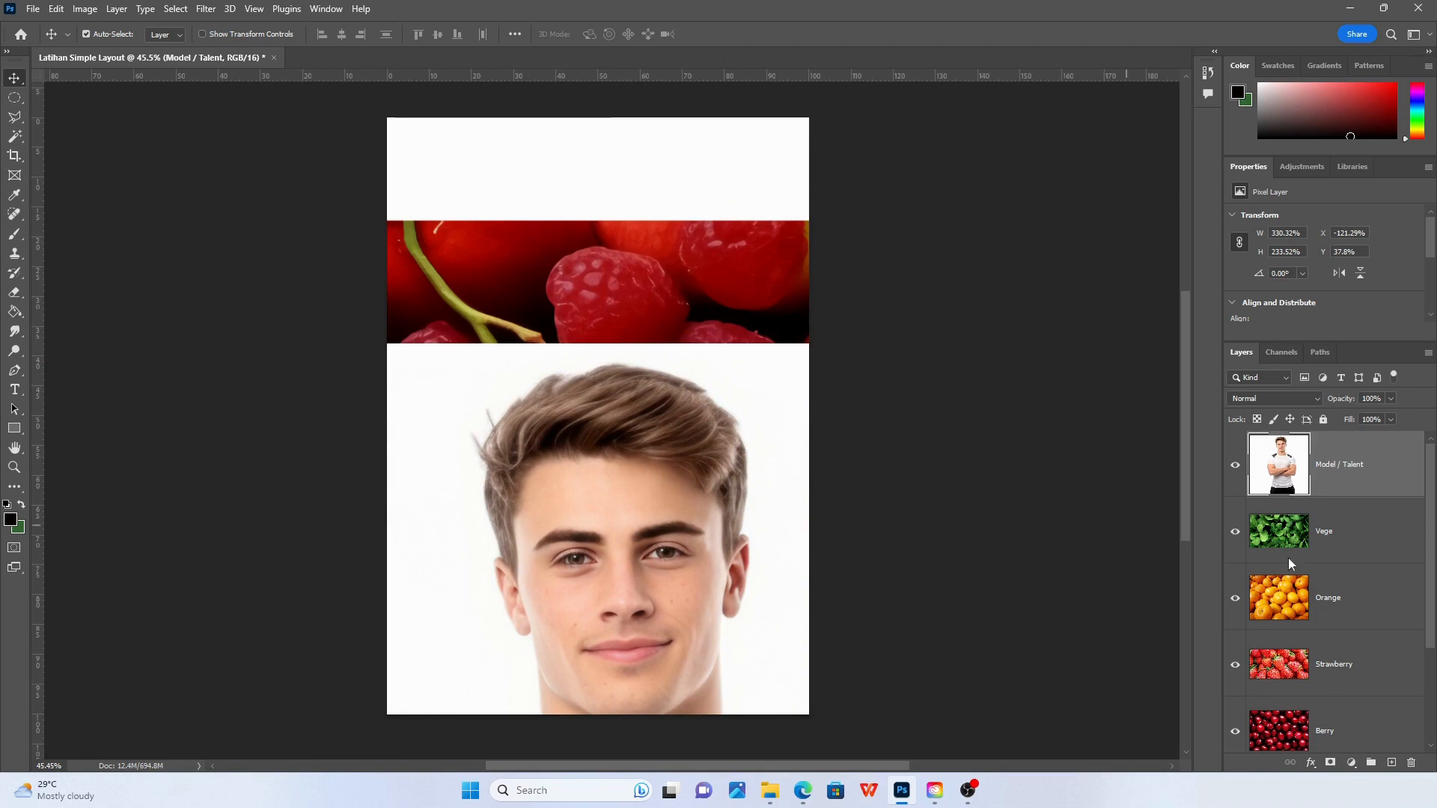
# Move the man's photo on the Model / Talent layer up to about -124% across and 20% down the page
pyautogui.scroll(-2, 1360, 572)
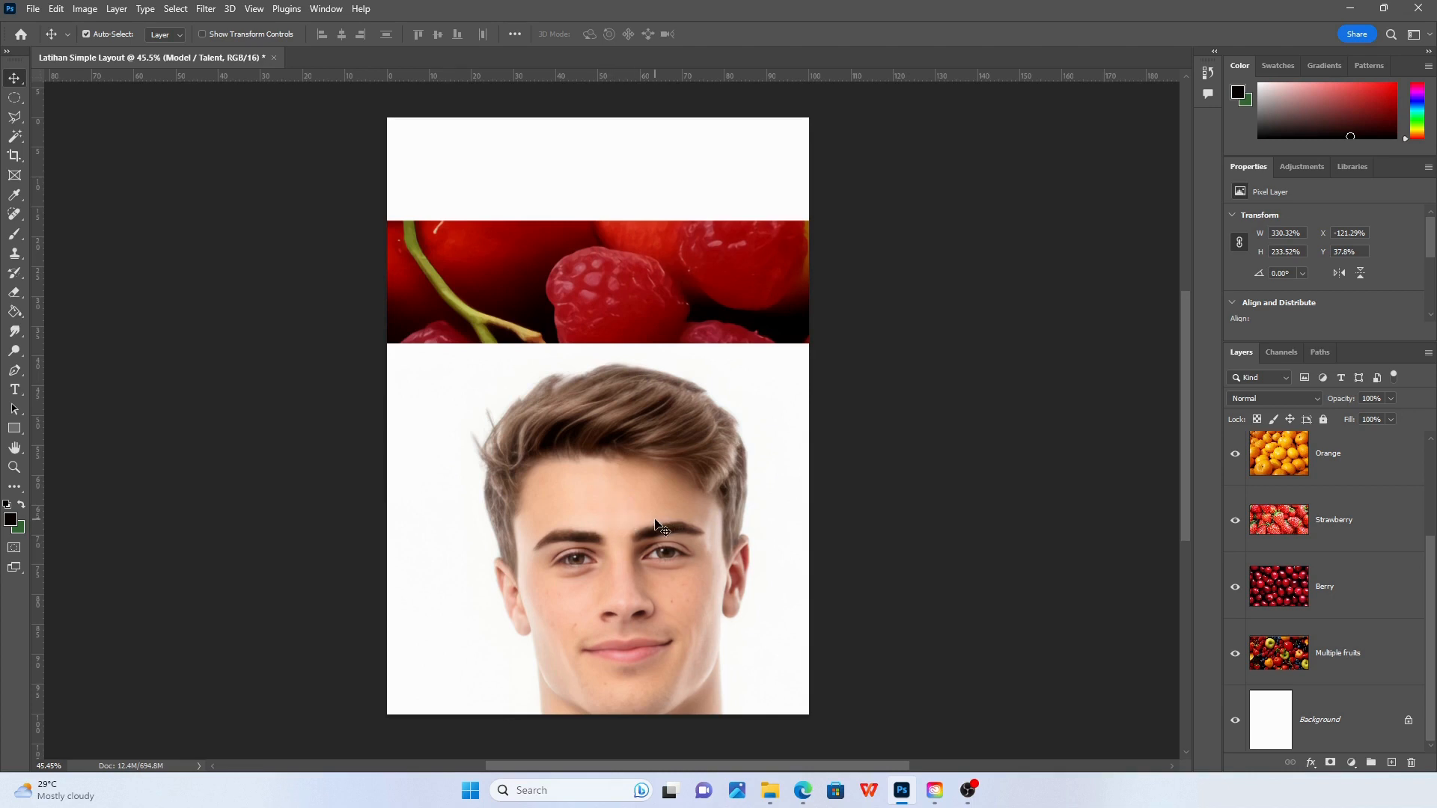
pyautogui.scroll(3, 1391, 629)
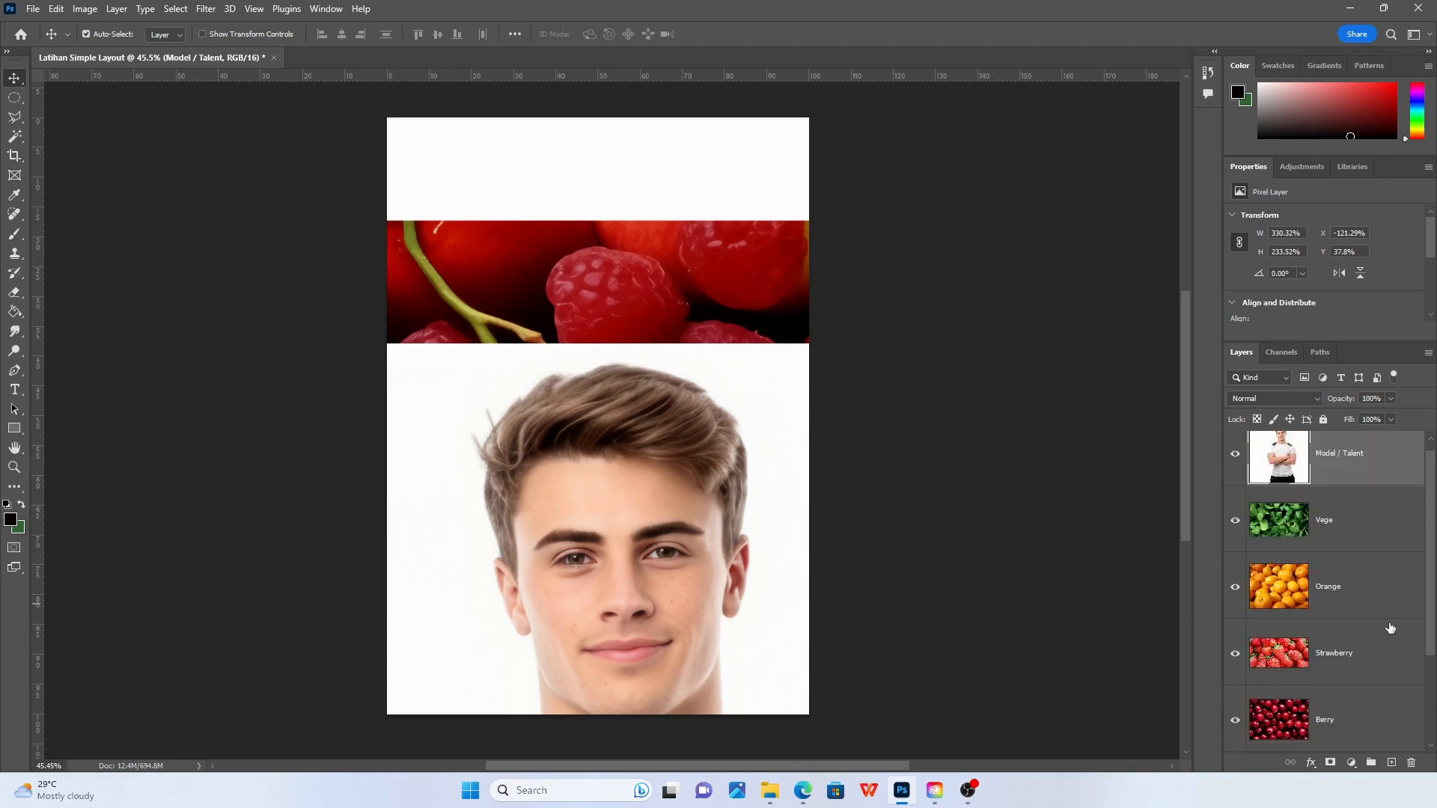
pyautogui.scroll(-3, 1391, 629)
pyautogui.scroll(3, 1374, 633)
pyautogui.scroll(-3, 1368, 696)
pyautogui.scroll(3, 1351, 685)
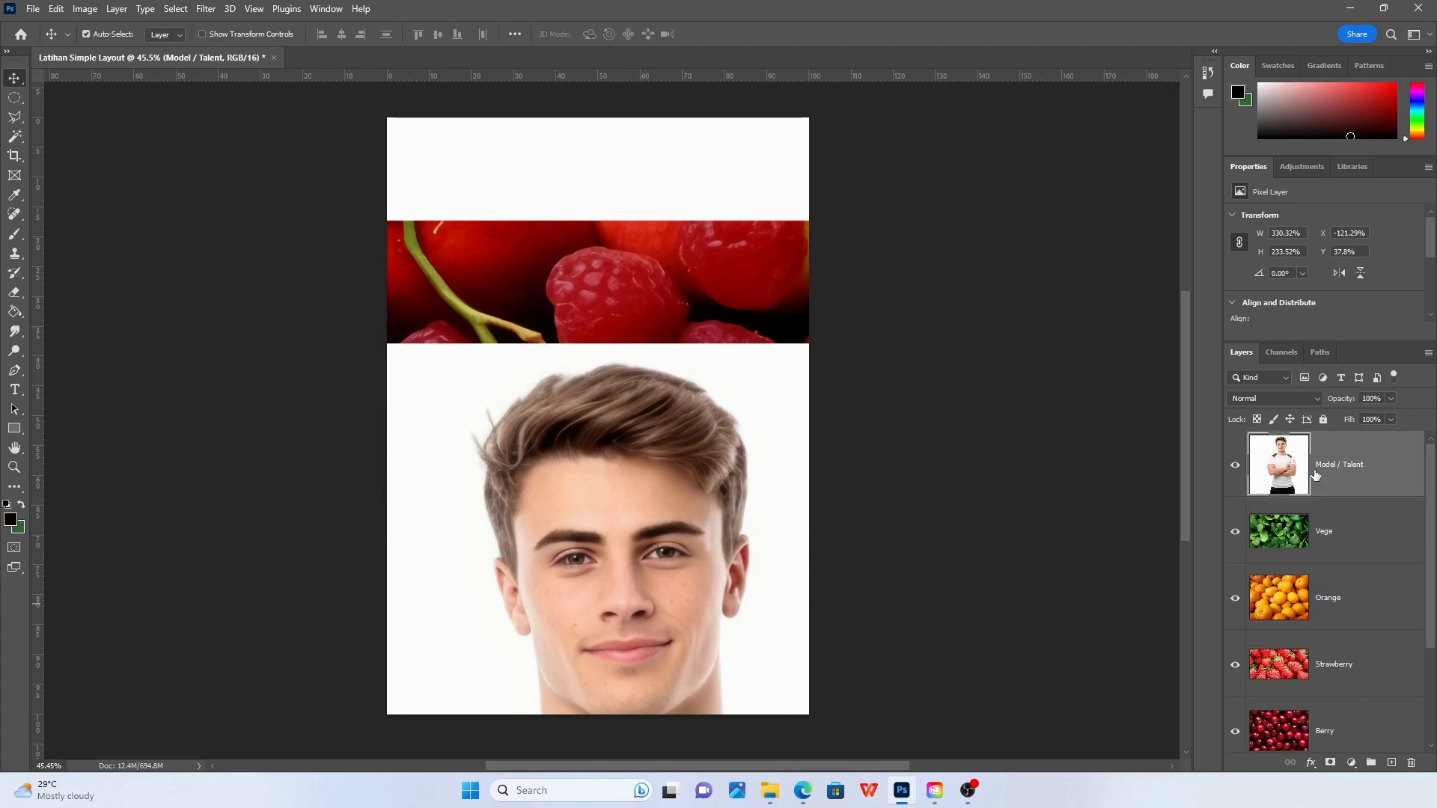
pyautogui.moveTo(652, 509); pyautogui.dragTo(602, 425)
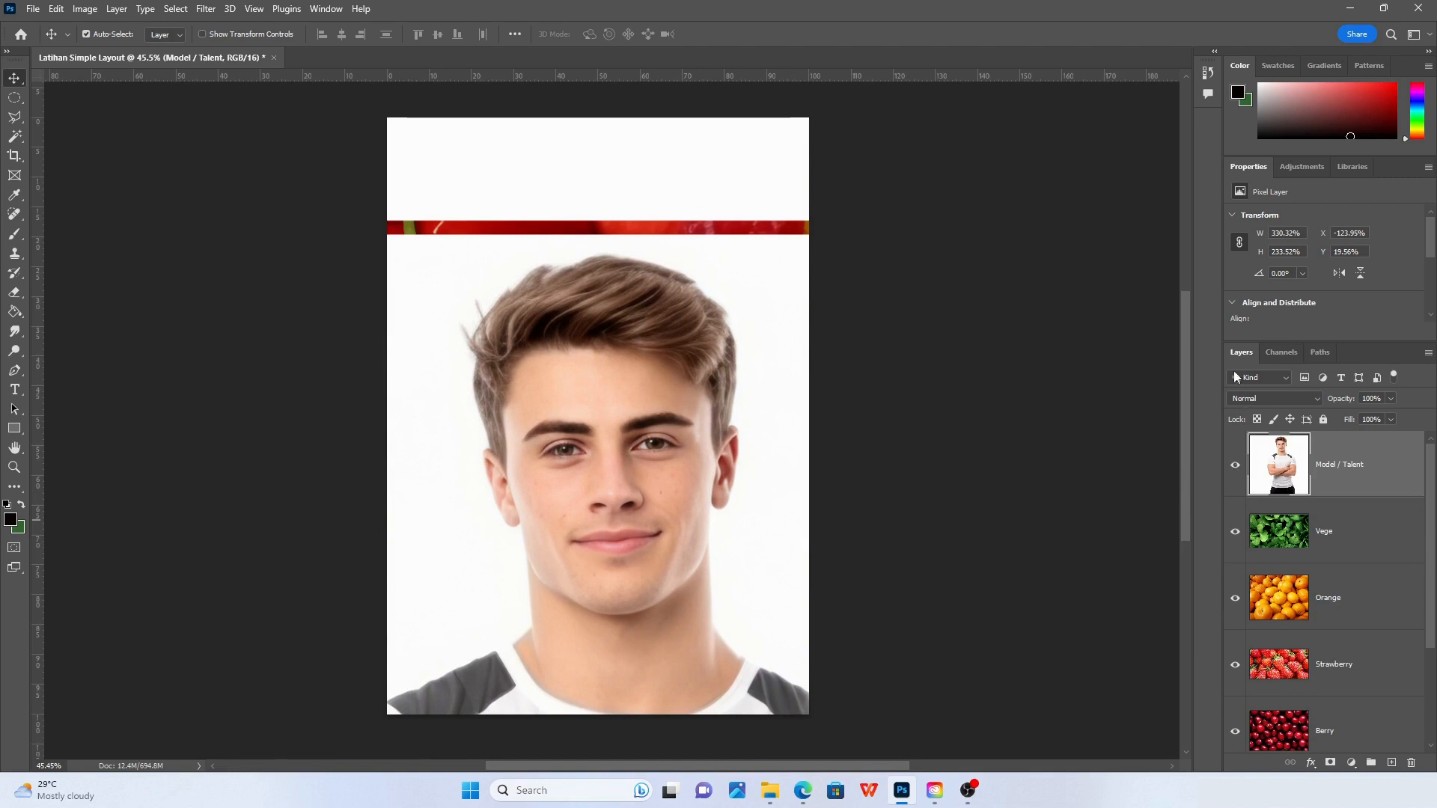
# Detach the Layers panel, float it beside the page and lengthen it to list more layers
pyautogui.scroll(-2, 1362, 614)
pyautogui.scroll(2, 1317, 619)
pyautogui.scroll(-2, 1332, 607)
pyautogui.moveTo(1428, 618); pyautogui.dragTo(1430, 515)
pyautogui.moveTo(1236, 352); pyautogui.dragTo(892, 206)
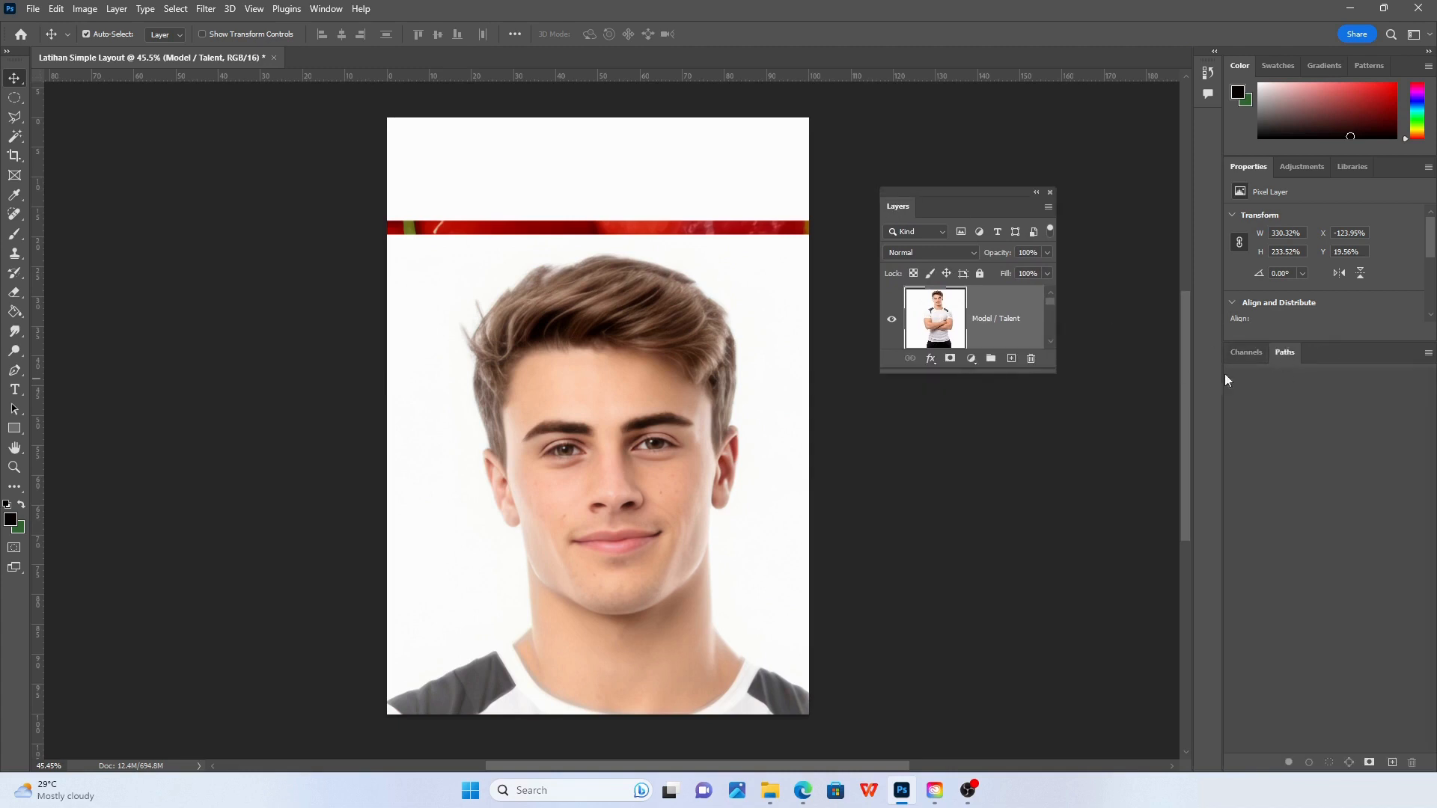
pyautogui.moveTo(988, 371); pyautogui.dragTo(971, 703)
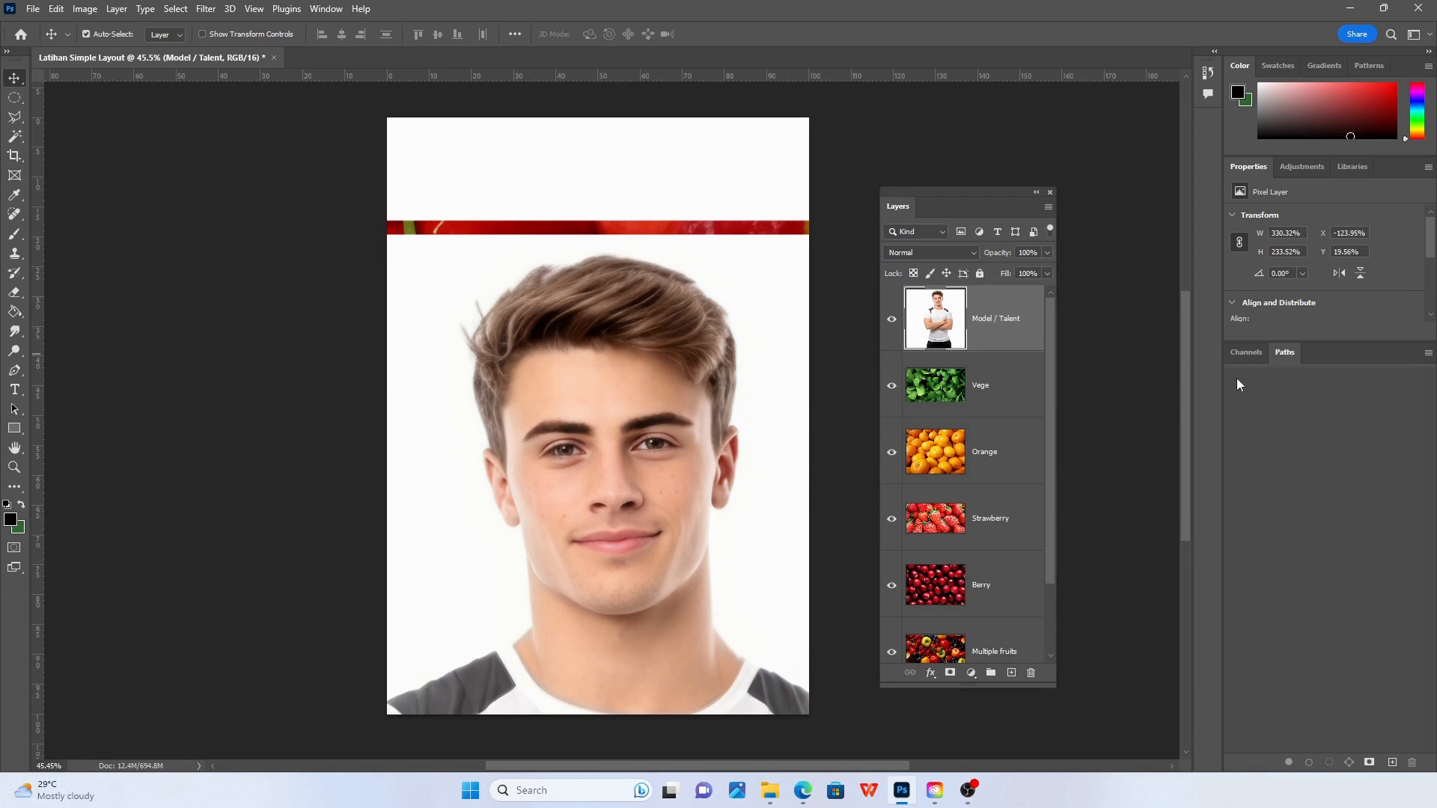
# Bring Channels to the front of the remaining panel group and dock the Layers panel between the toolbar and the canvas
pyautogui.click(1244, 353)
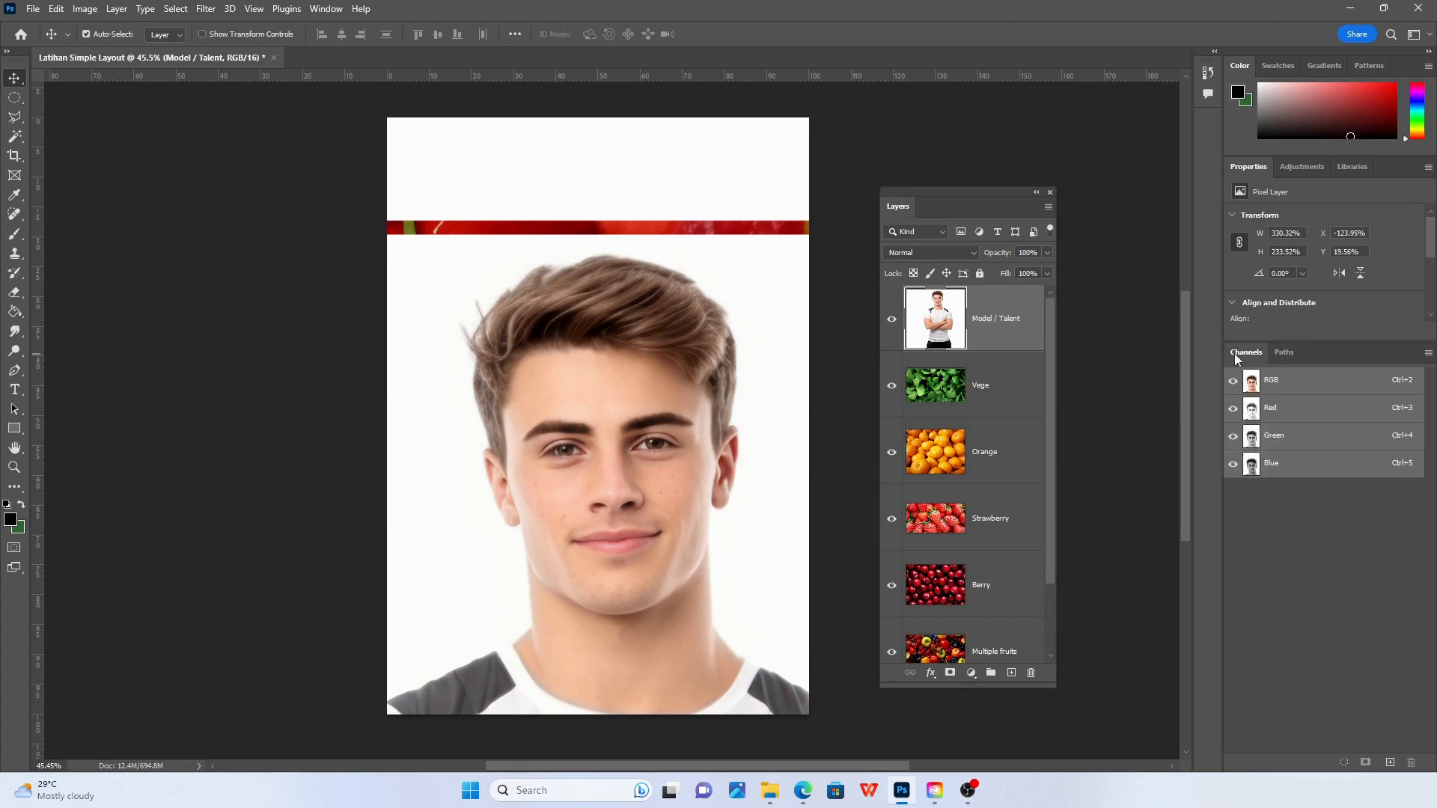
pyautogui.click(1284, 355)
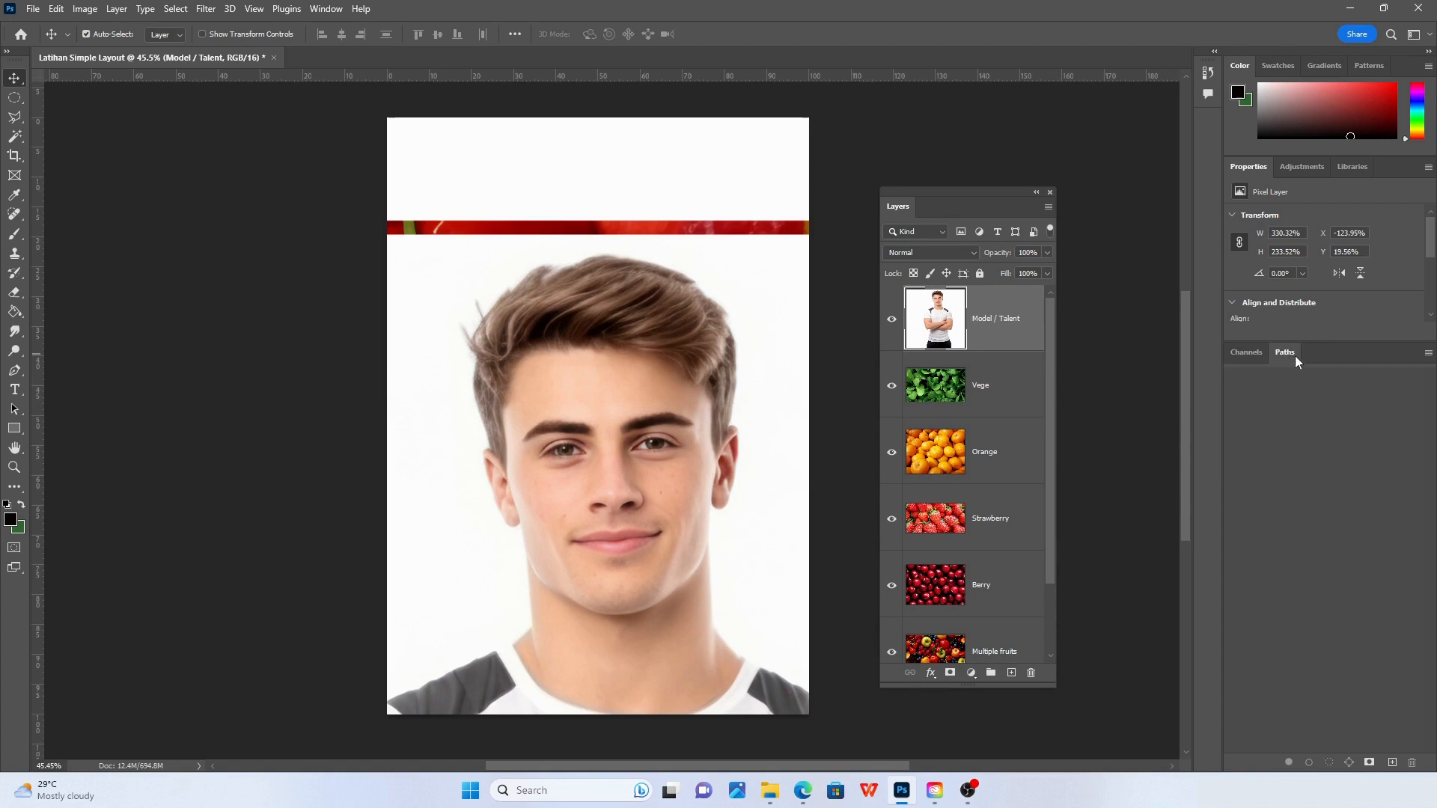
pyautogui.click(1247, 352)
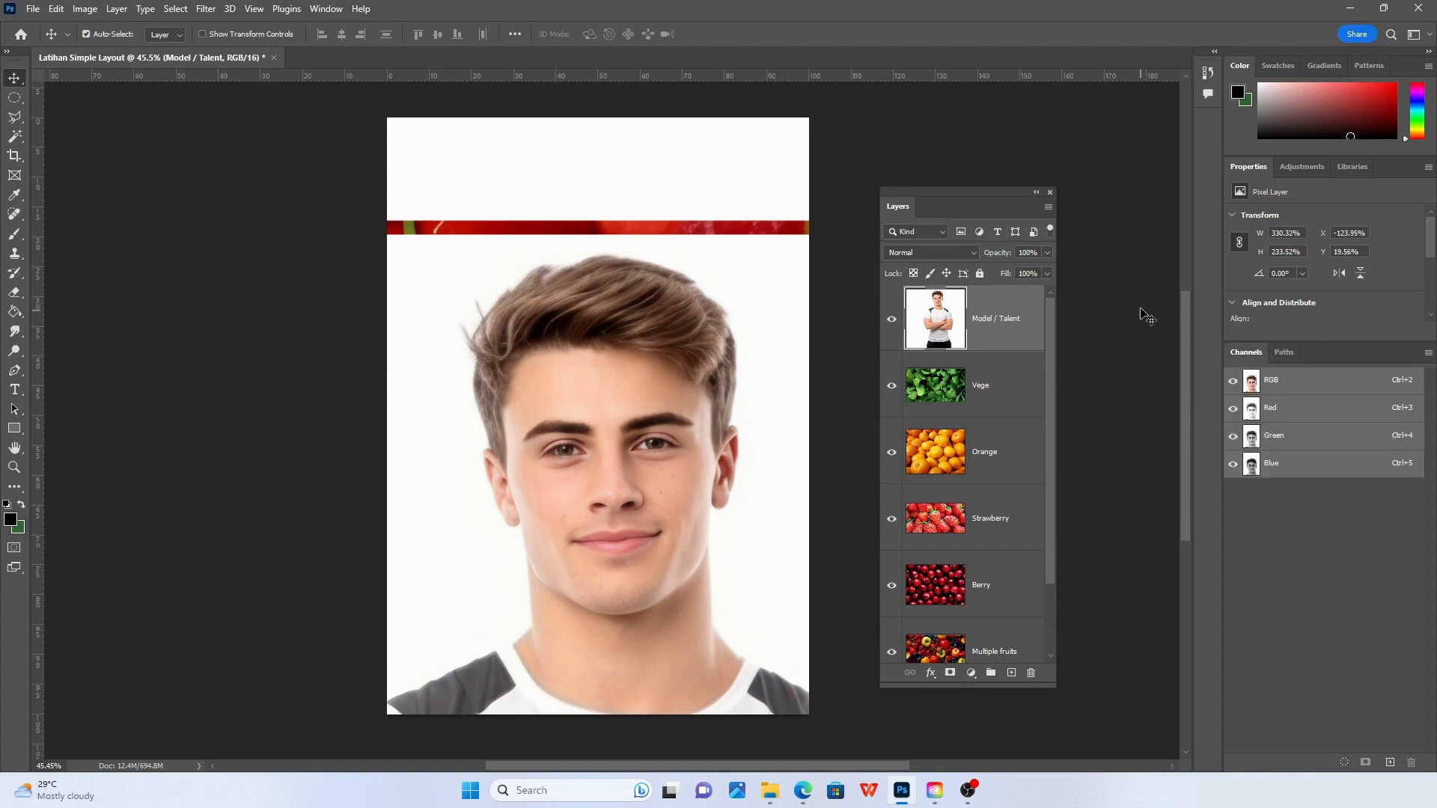
pyautogui.moveTo(897, 212); pyautogui.dragTo(88, 126)
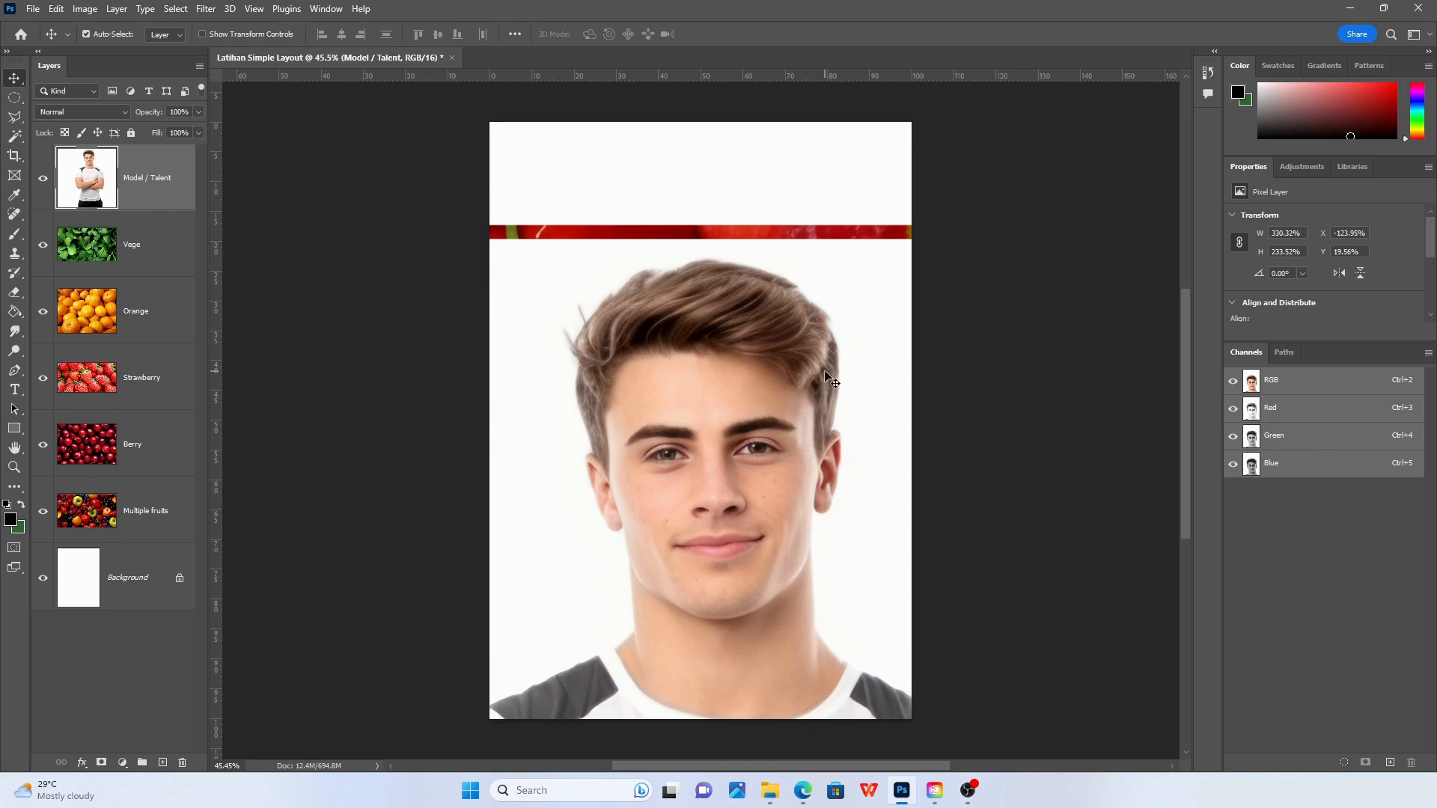
# Hide the Model / Talent, Vege, Orange, Strawberry and Berry layers to expose the mixed fruit photo
pyautogui.scroll(-1, 380, 294)
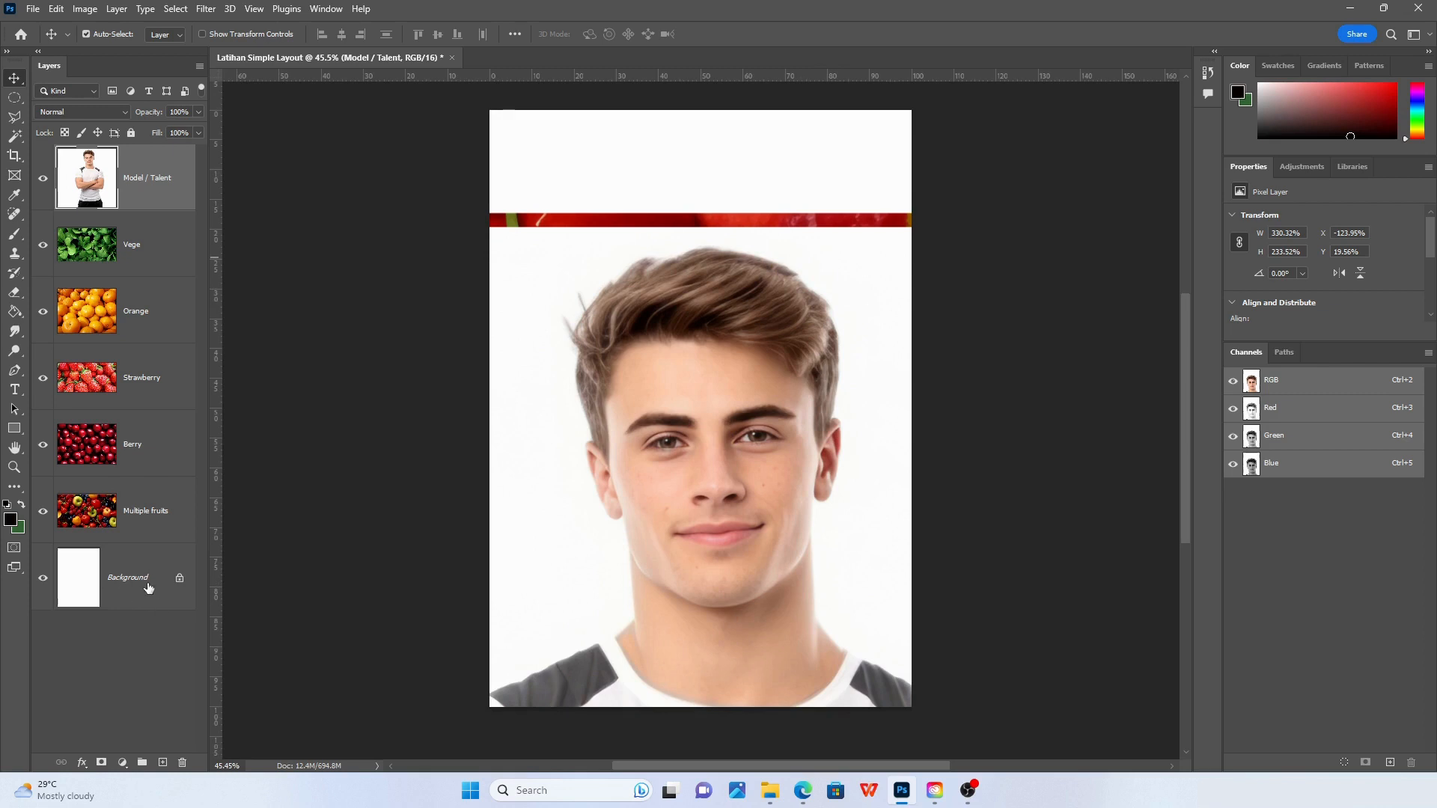
pyautogui.click(42, 179)
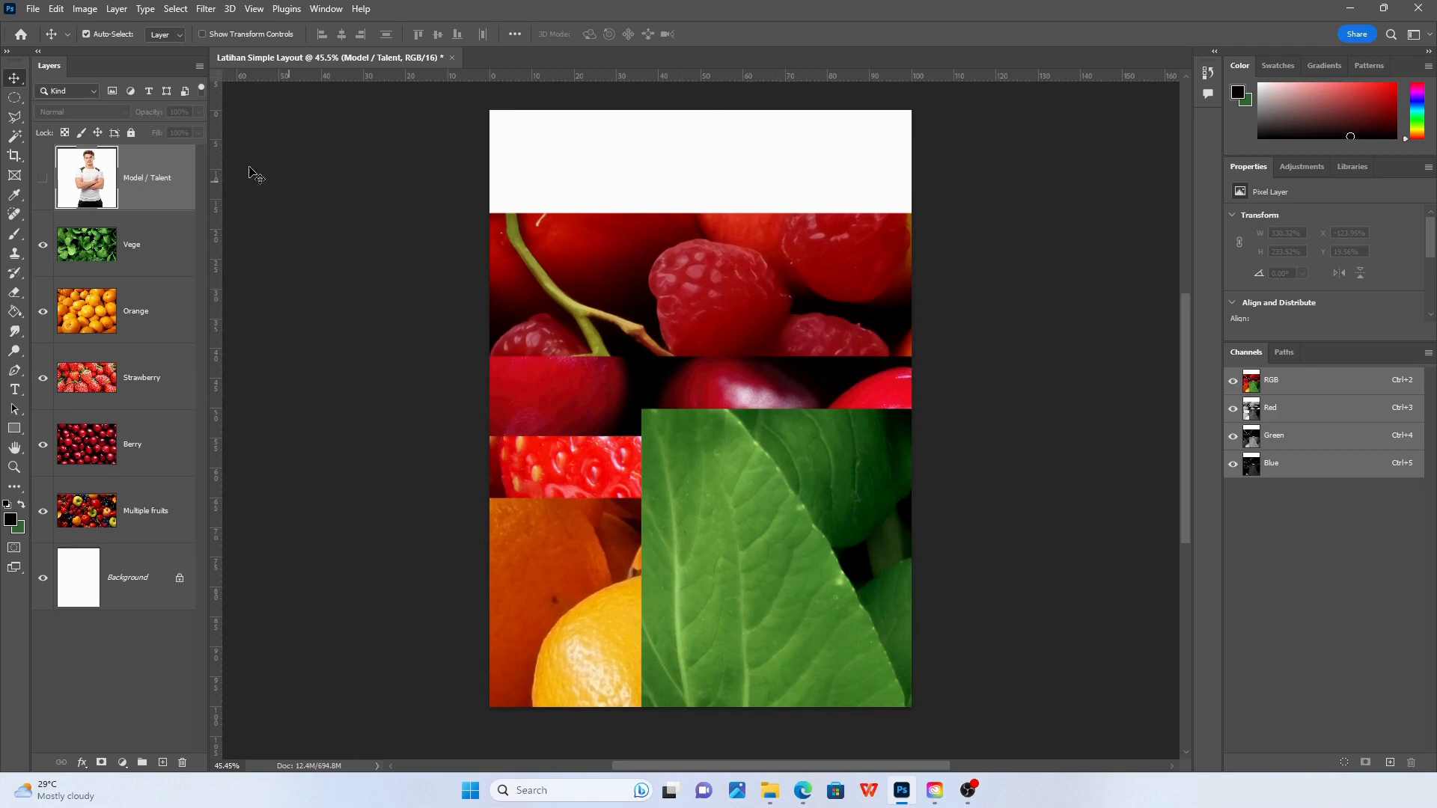
pyautogui.click(43, 179)
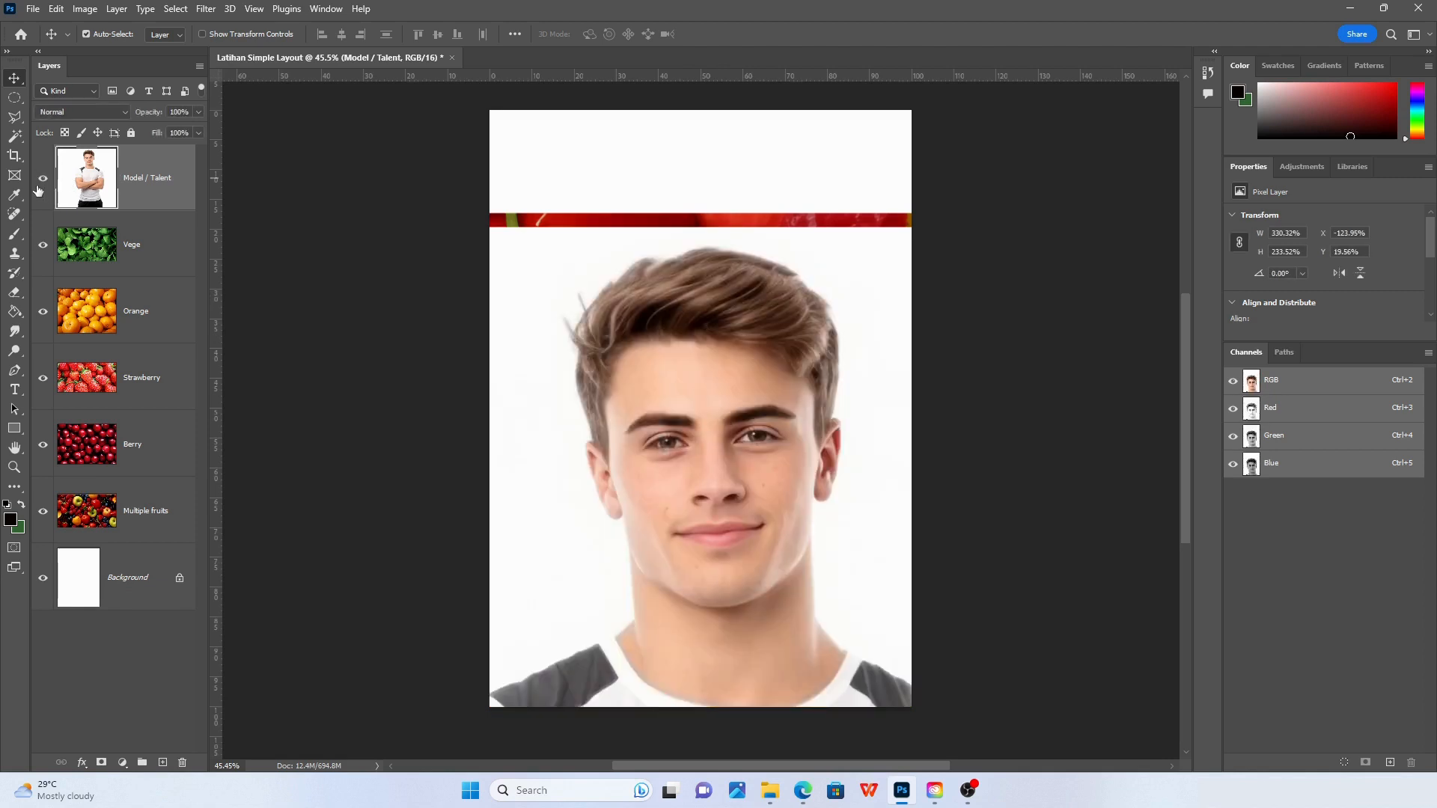
pyautogui.click(43, 180)
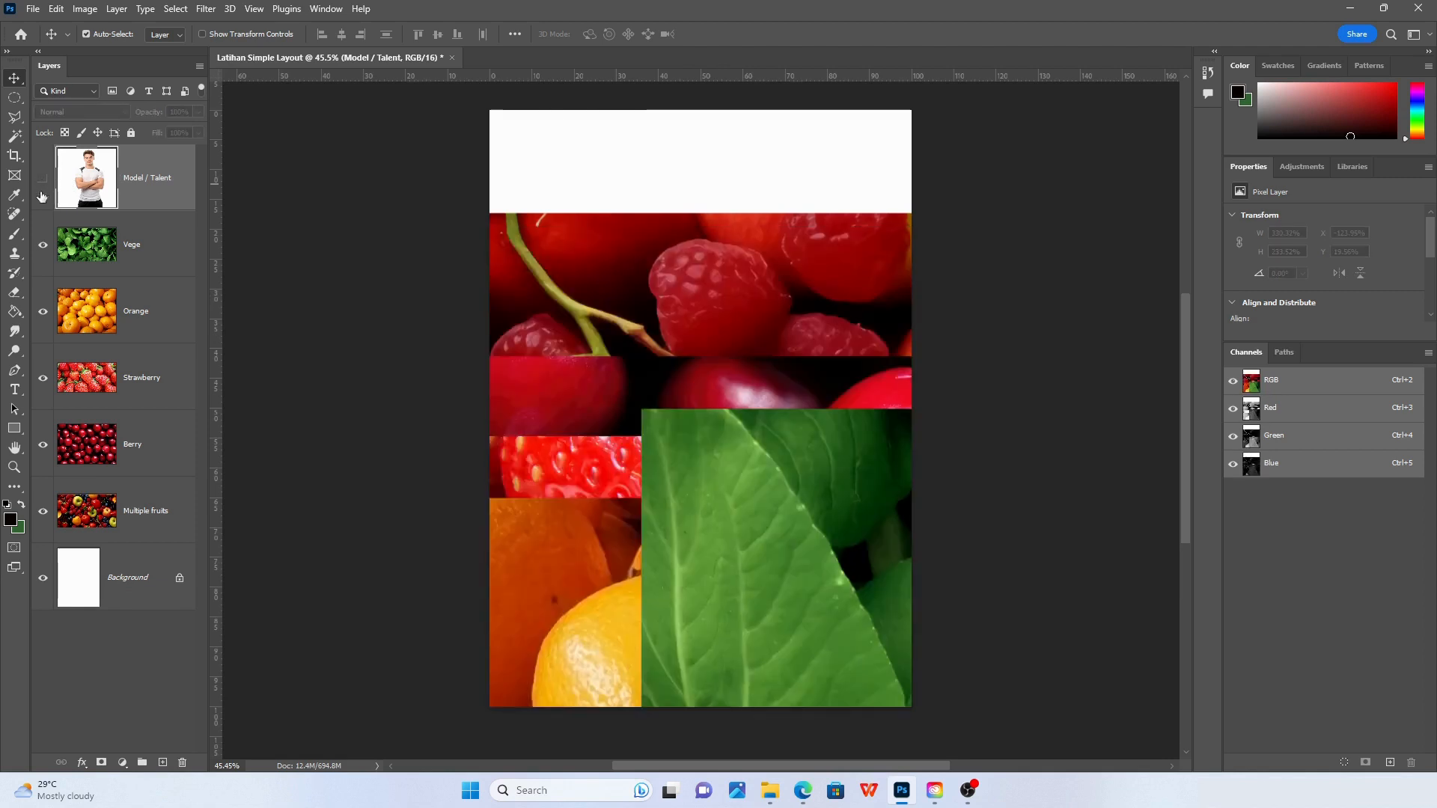
pyautogui.click(43, 245)
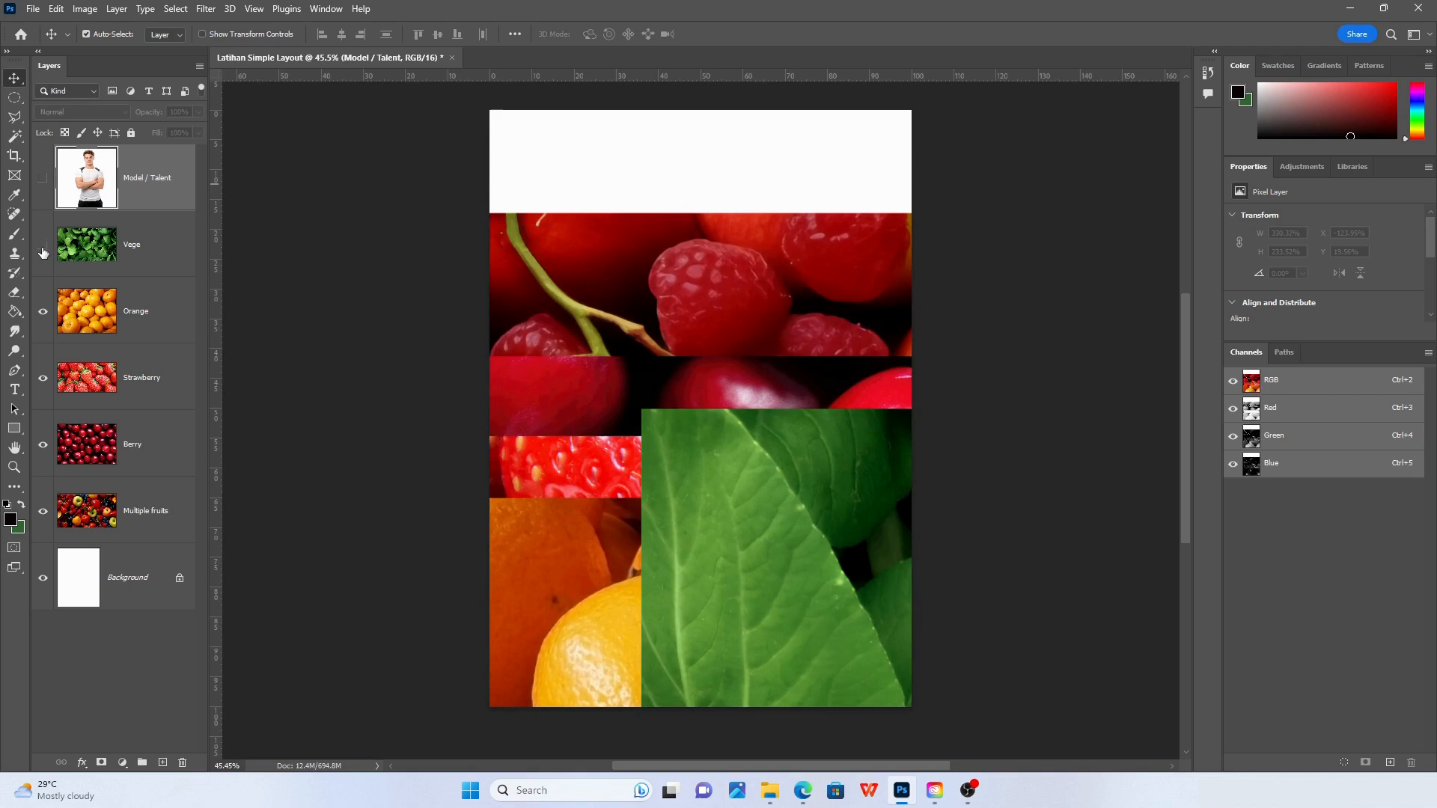
pyautogui.click(42, 314)
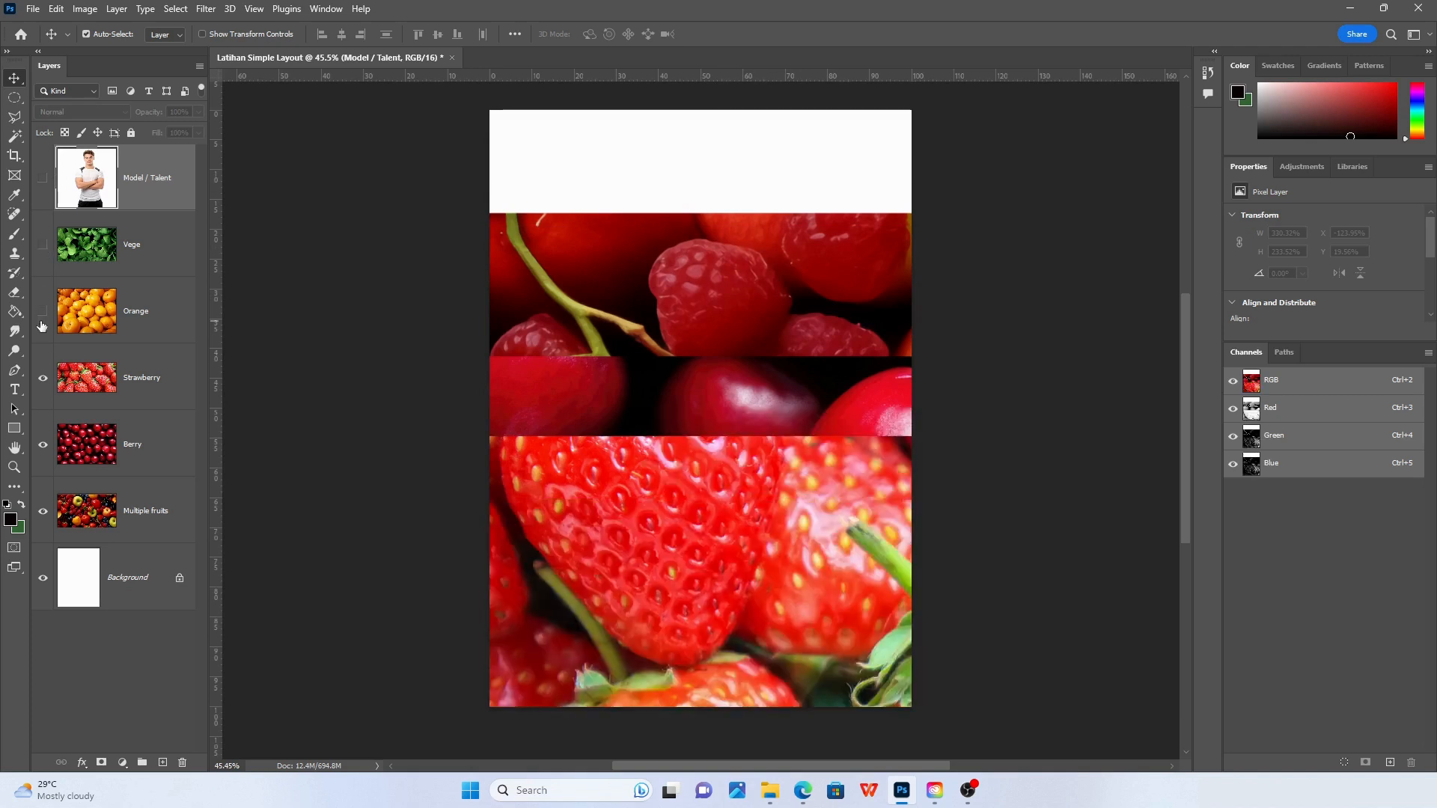
pyautogui.click(43, 379)
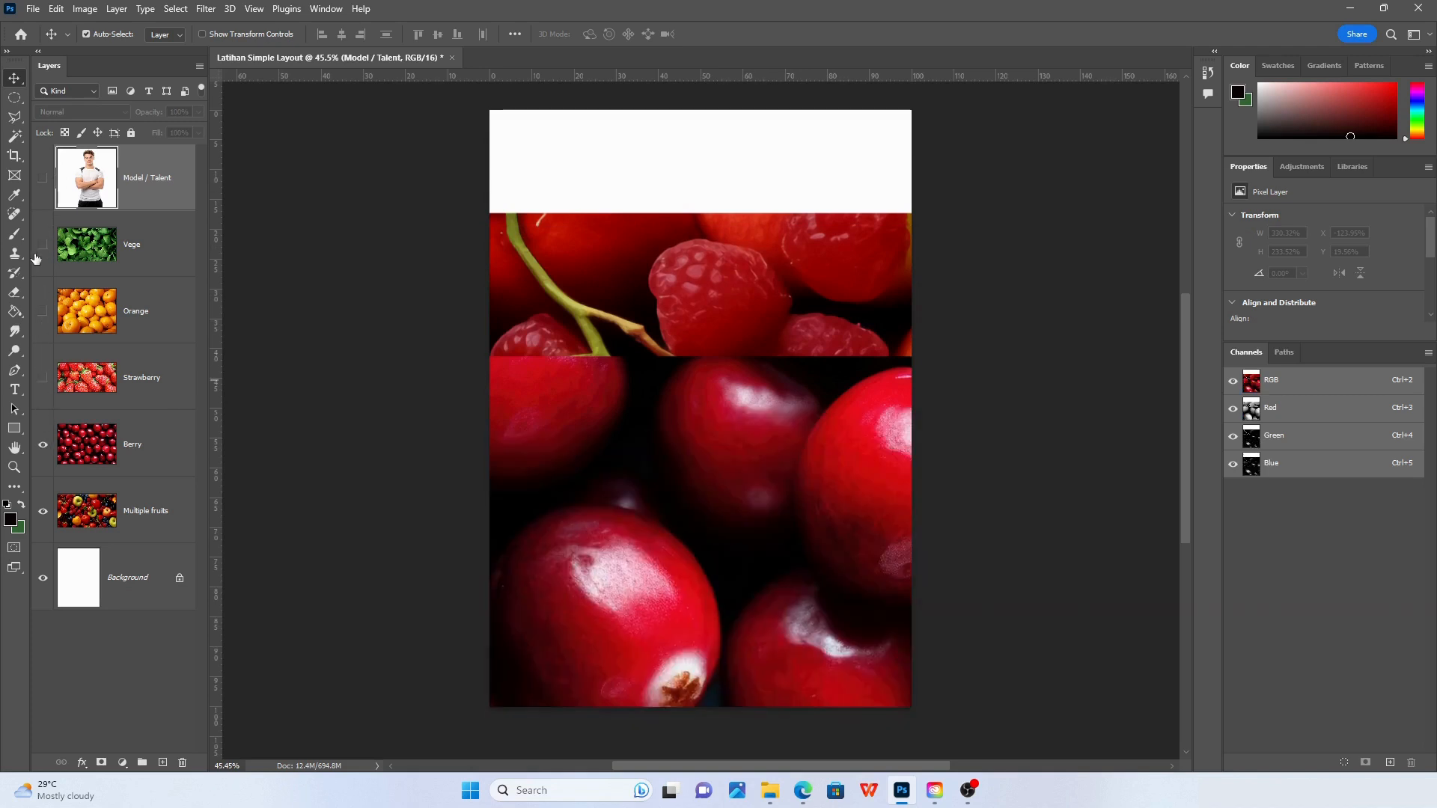
pyautogui.click(42, 445)
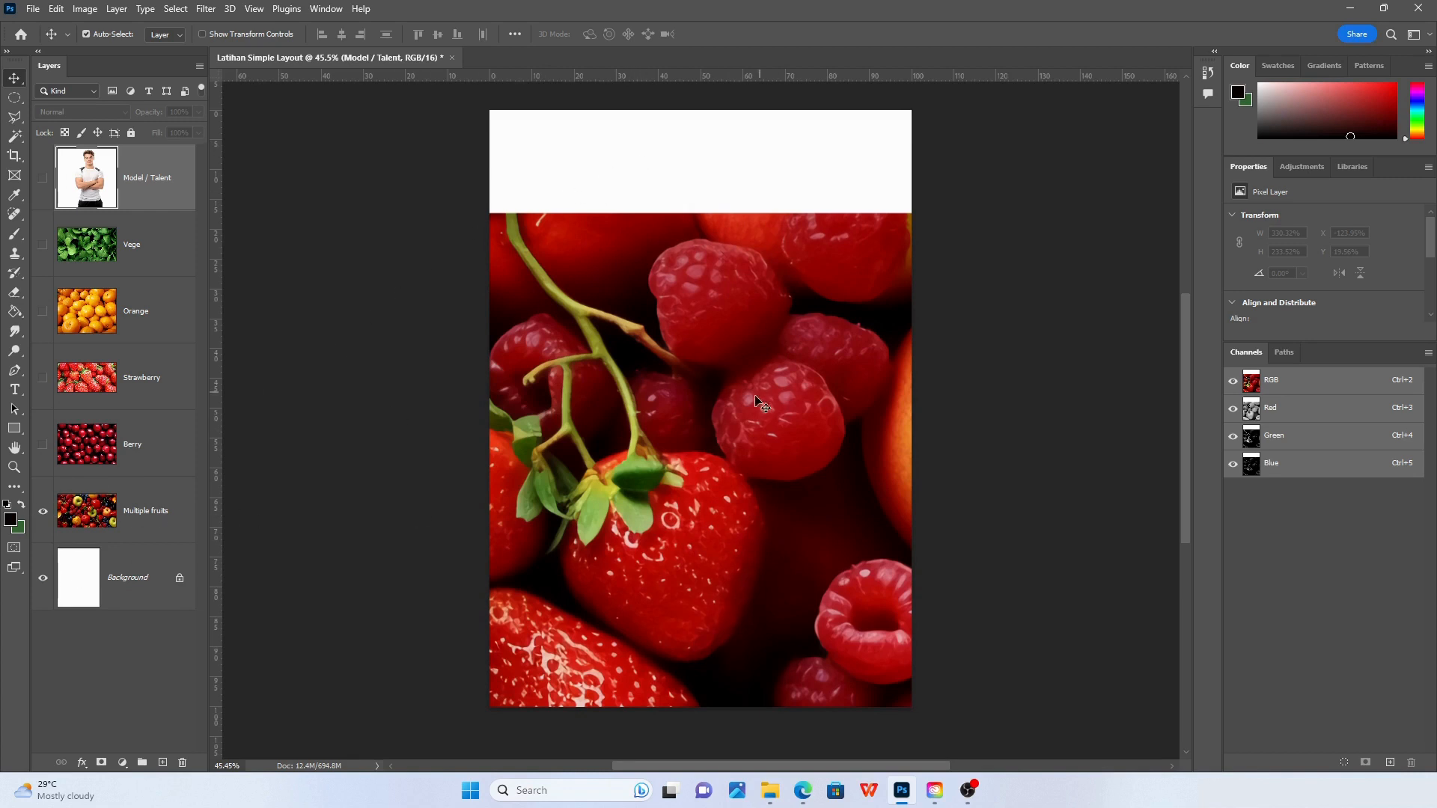
# Move the Multiple fruits photo to about -79% across and 10% down the page and hide its layer
pyautogui.moveTo(799, 417); pyautogui.dragTo(596, 399)
pyautogui.moveTo(825, 452); pyautogui.dragTo(820, 412)
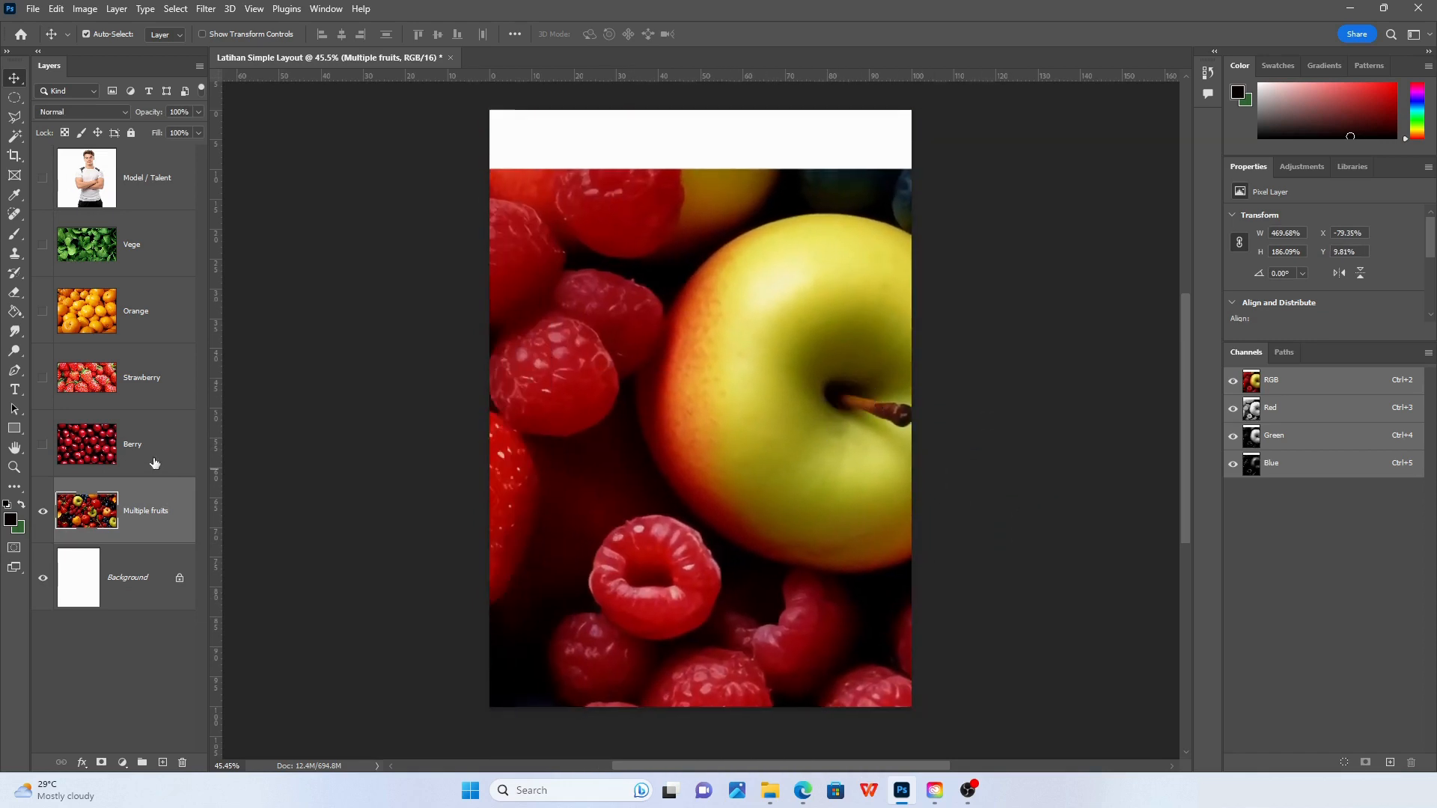
pyautogui.click(43, 512)
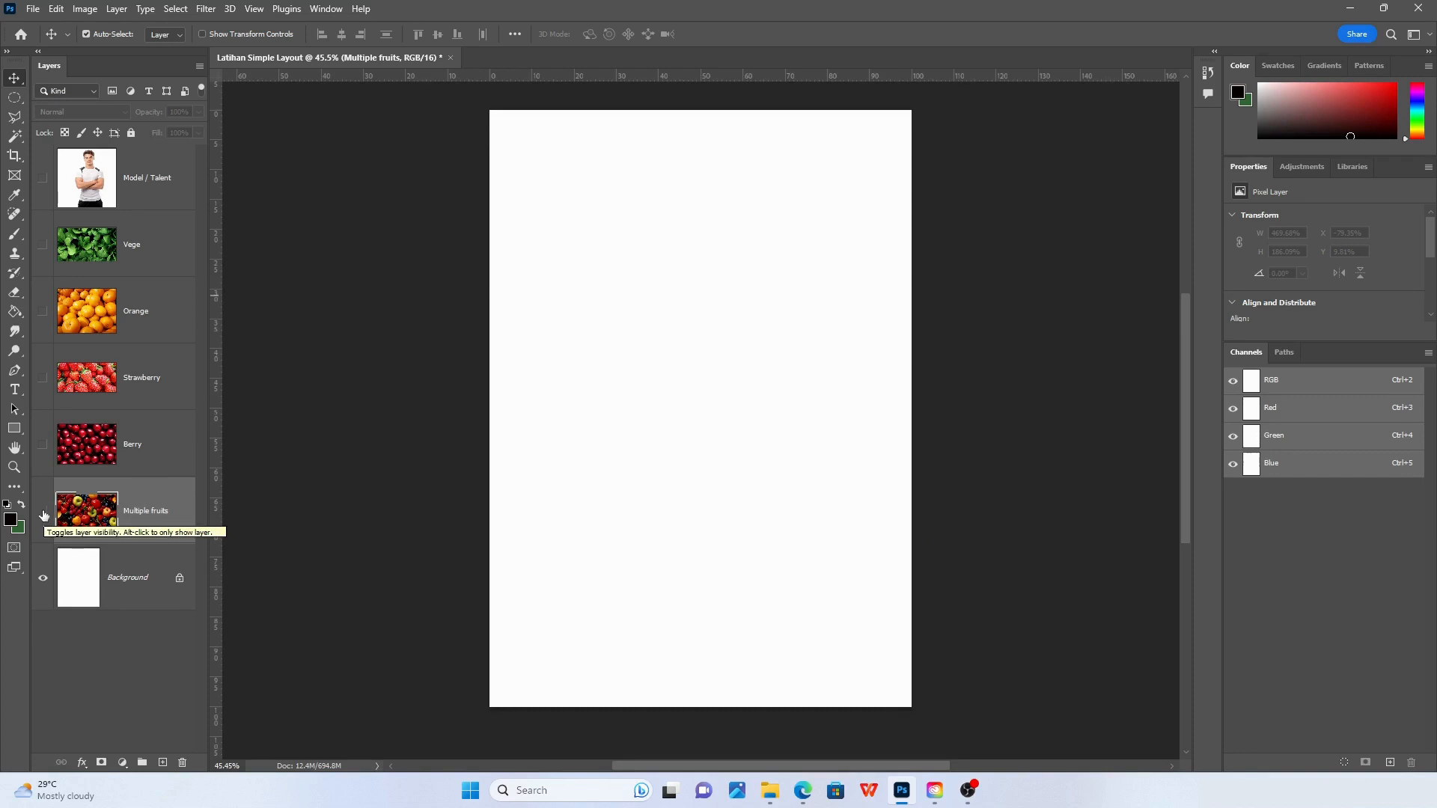
# Show all six photo layers again and move the man's photo to about -126% across and 45% down the page
pyautogui.moveTo(43, 516); pyautogui.dragTo(43, 179)
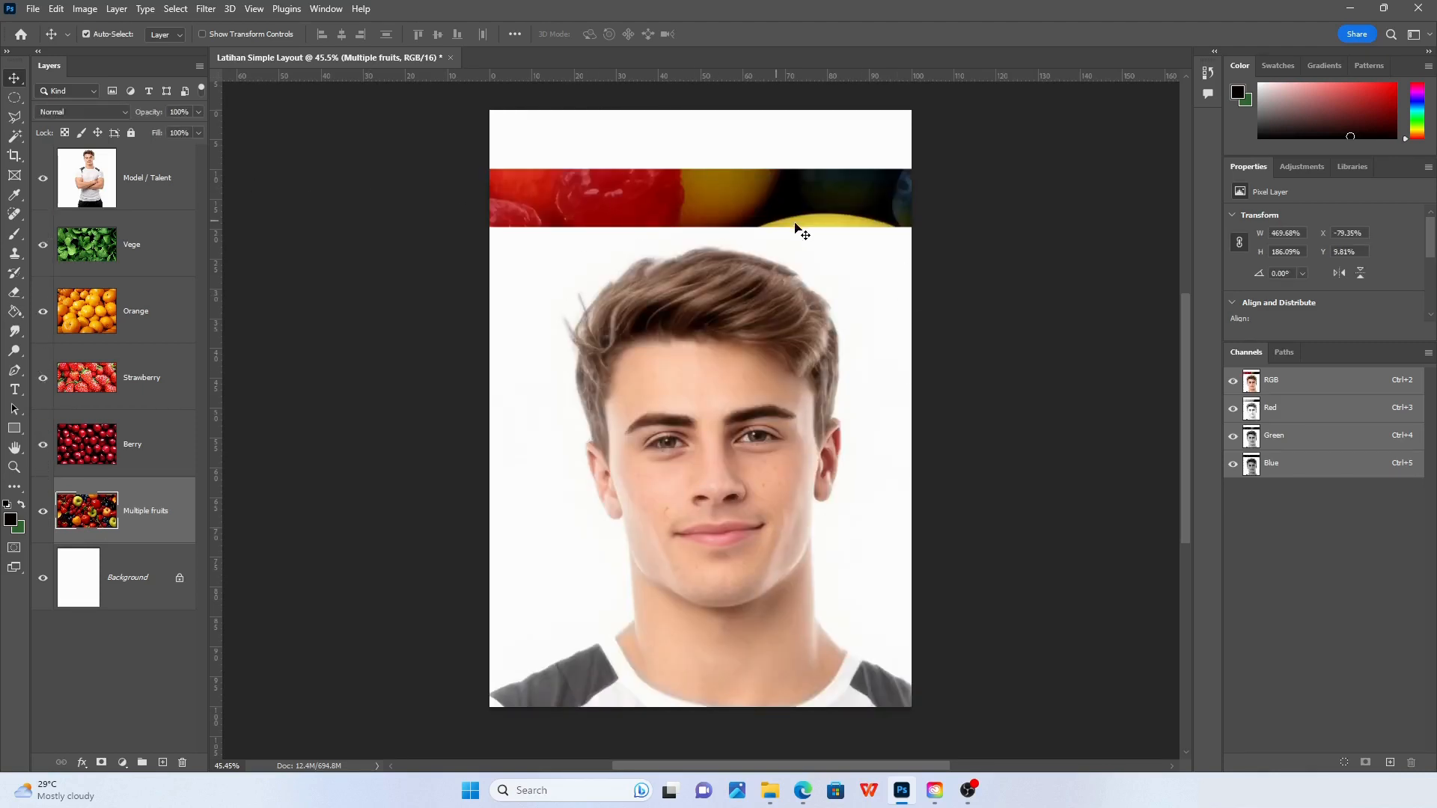
pyautogui.moveTo(43, 181); pyautogui.dragTo(40, 417)
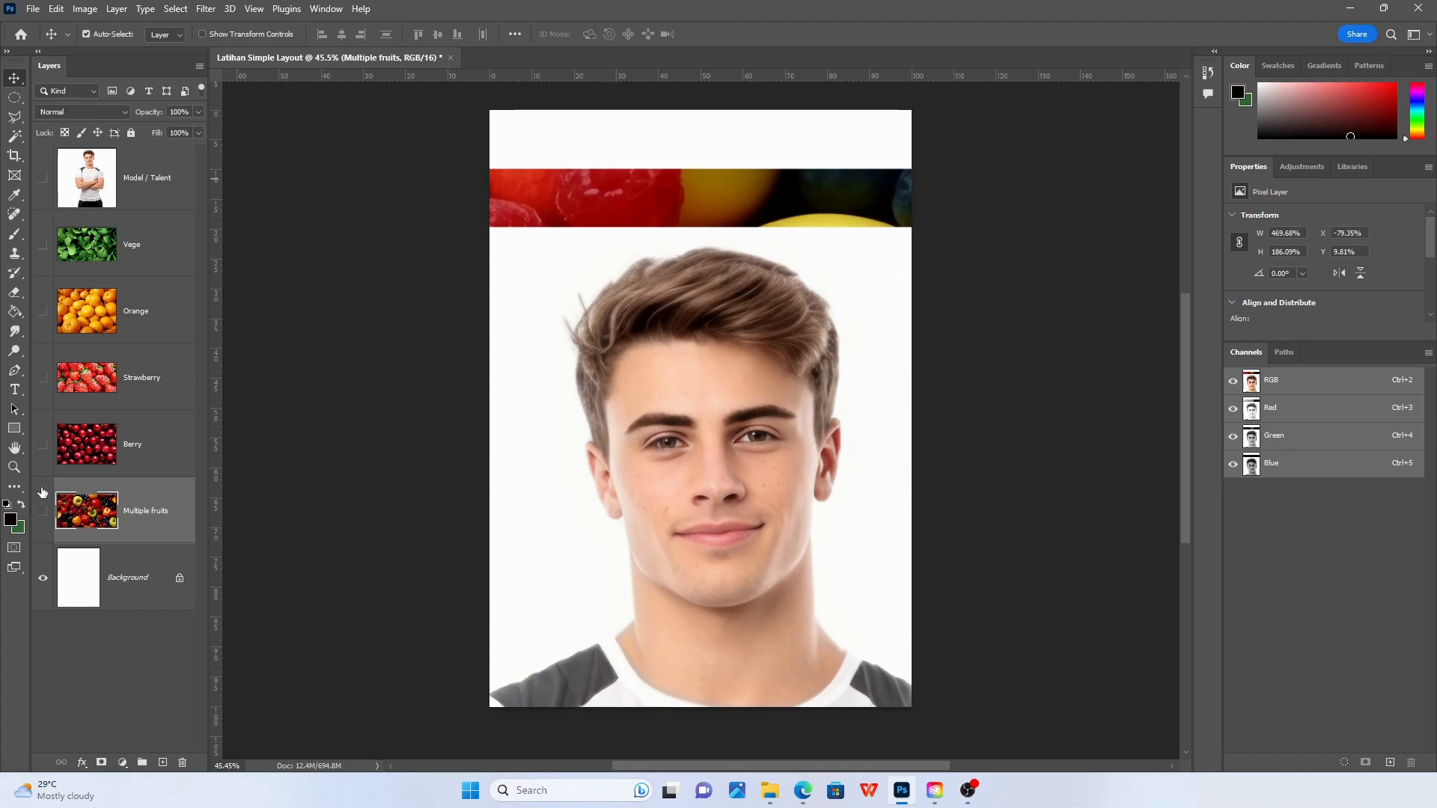
pyautogui.moveTo(43, 515); pyautogui.dragTo(44, 193)
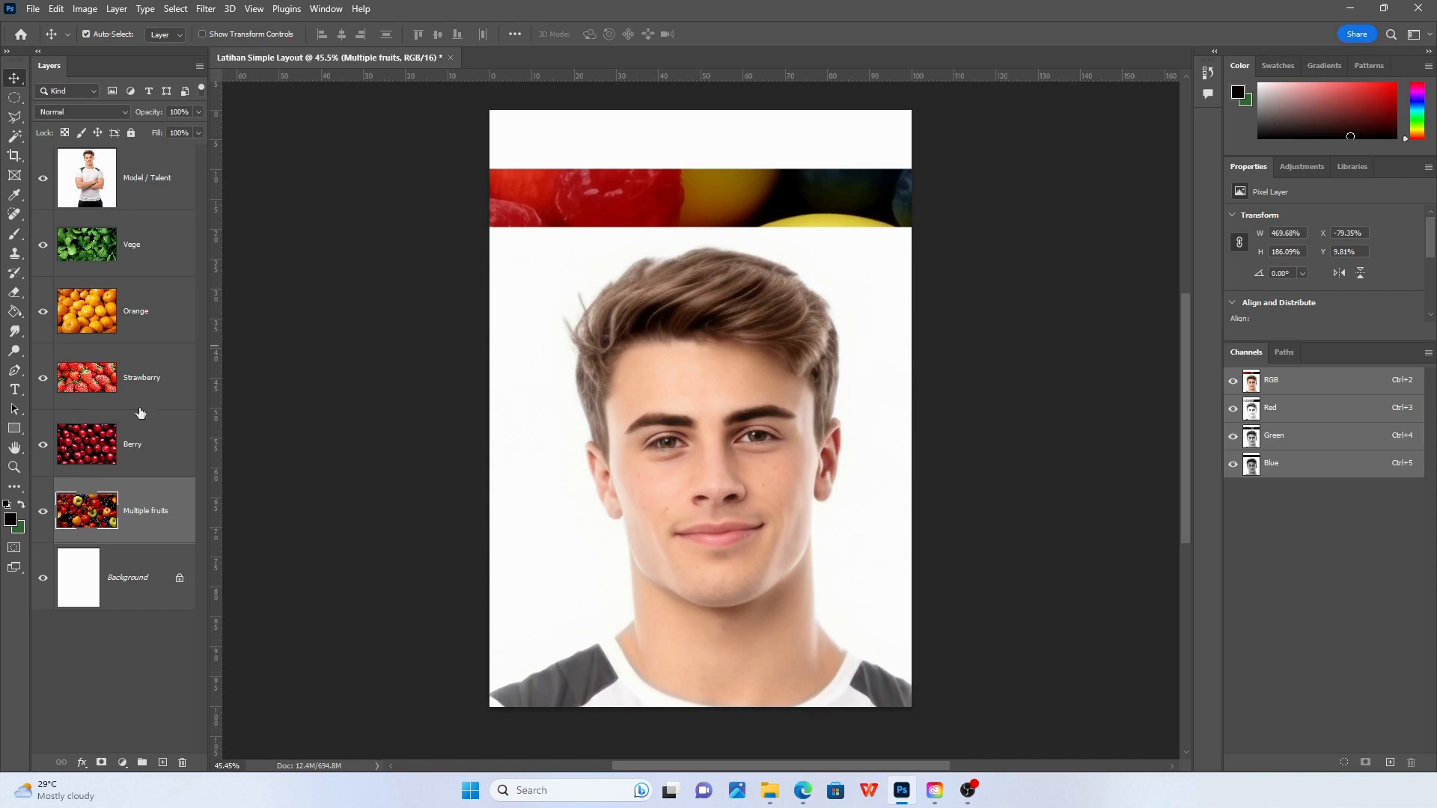
pyautogui.moveTo(767, 459); pyautogui.dragTo(759, 615)
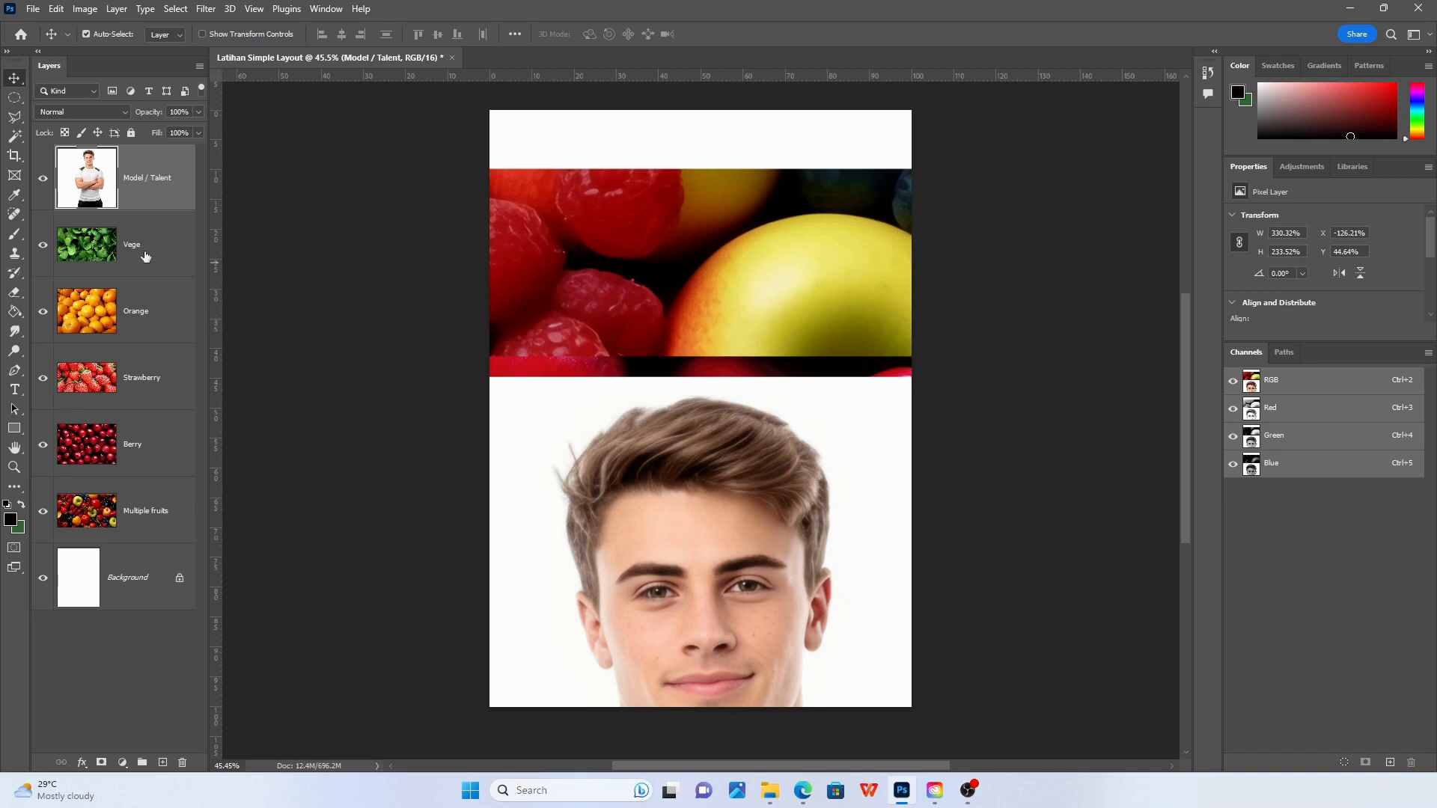
# Hide every layer except Multiple fruits, including the Background
pyautogui.click(43, 180)
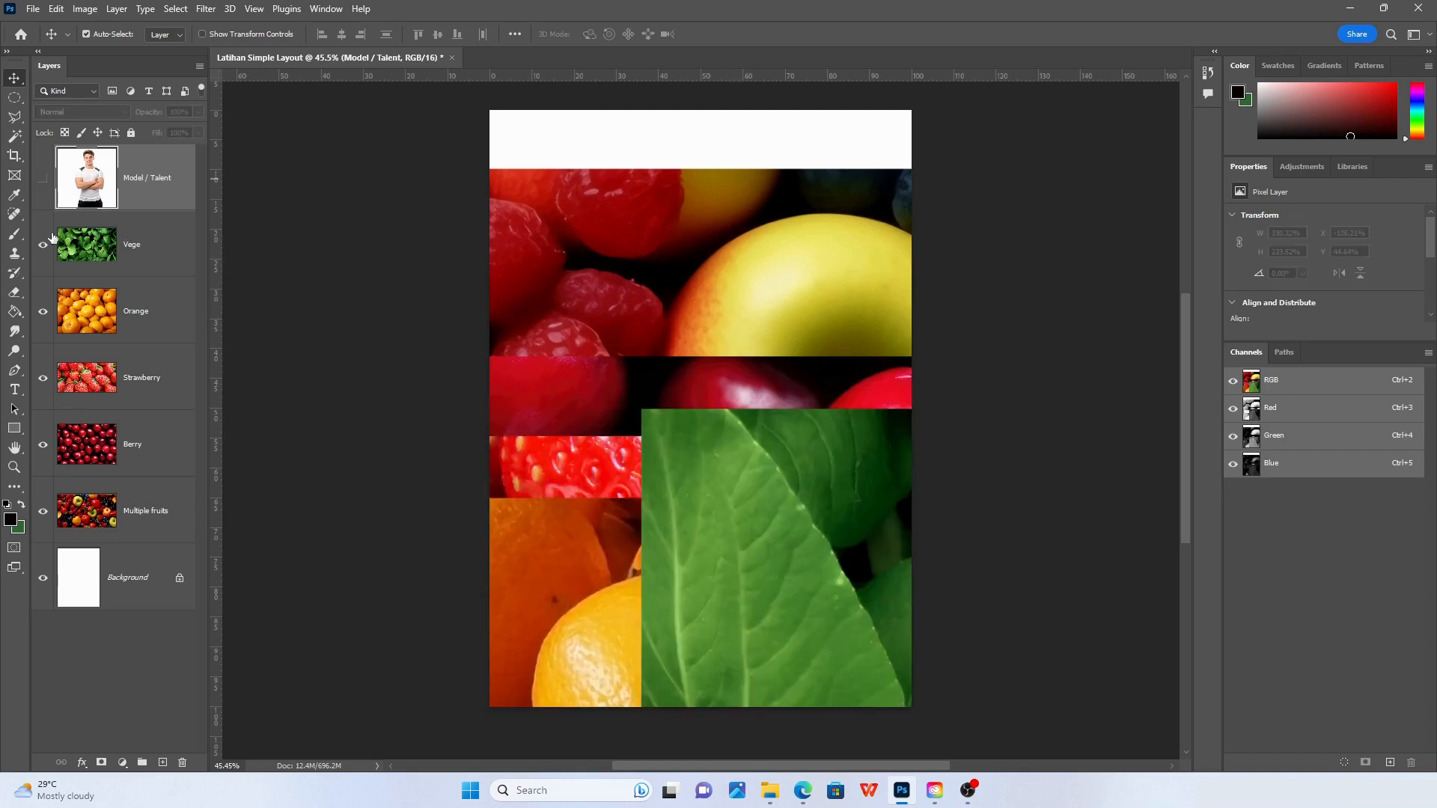
pyautogui.click(42, 245)
pyautogui.click(43, 313)
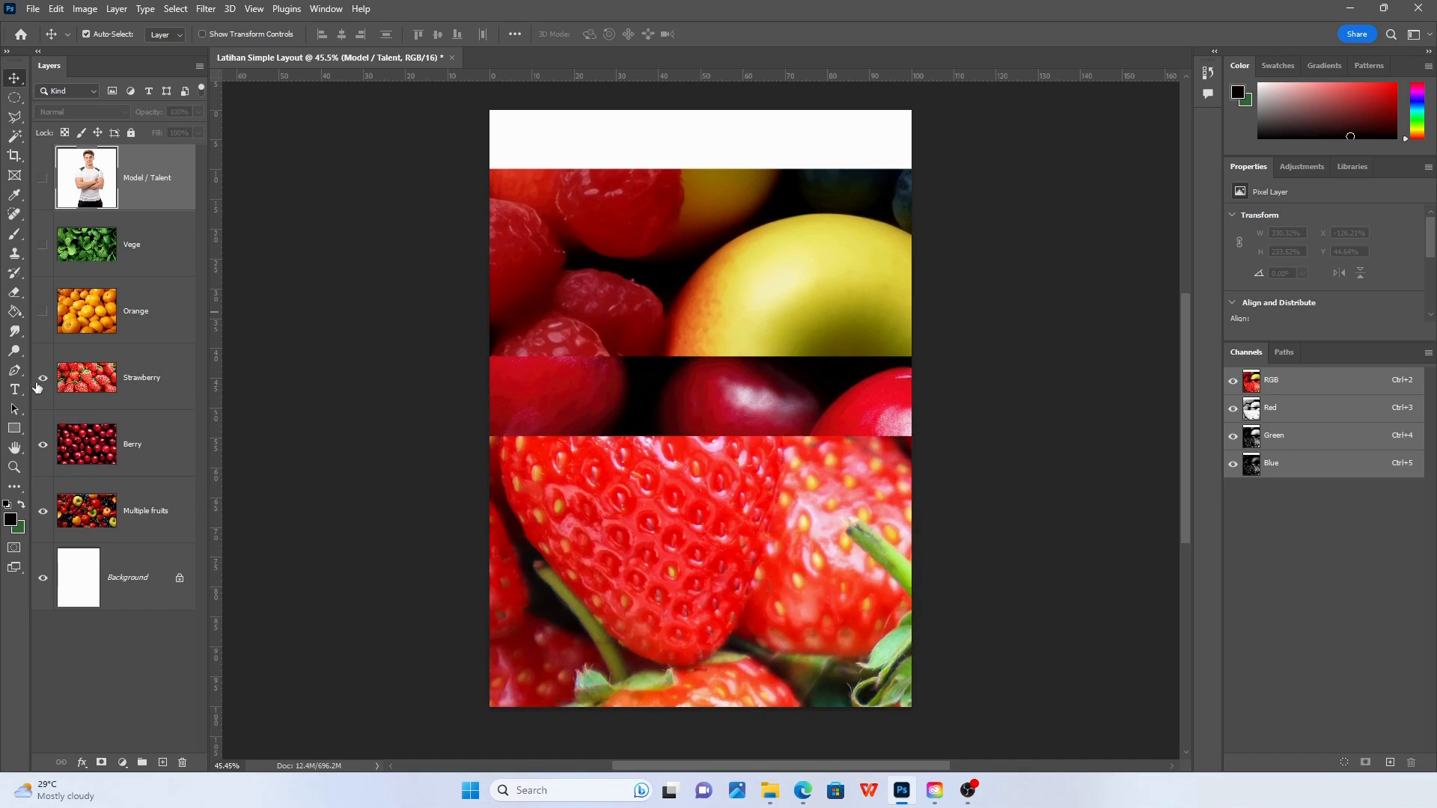
pyautogui.click(43, 445)
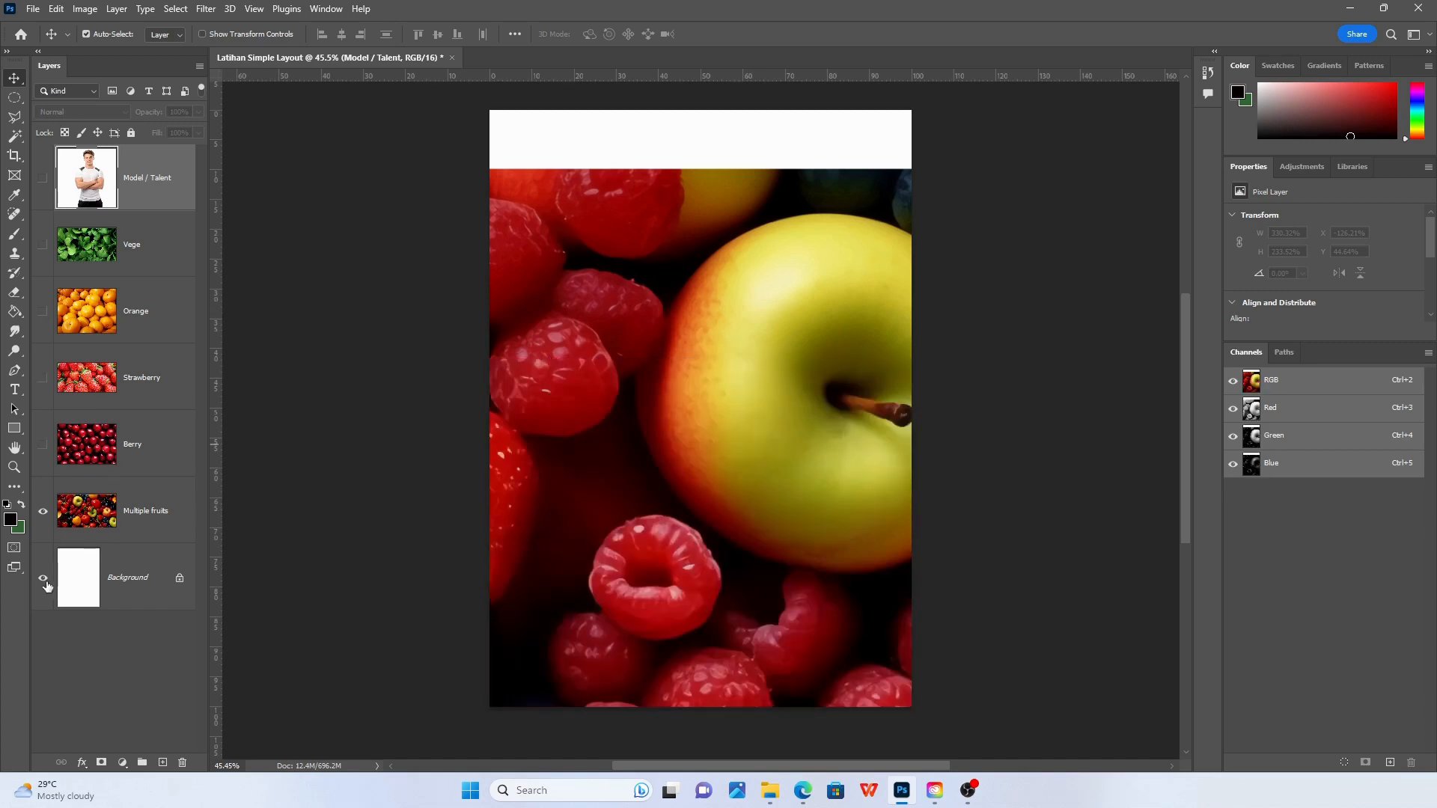
pyautogui.click(44, 581)
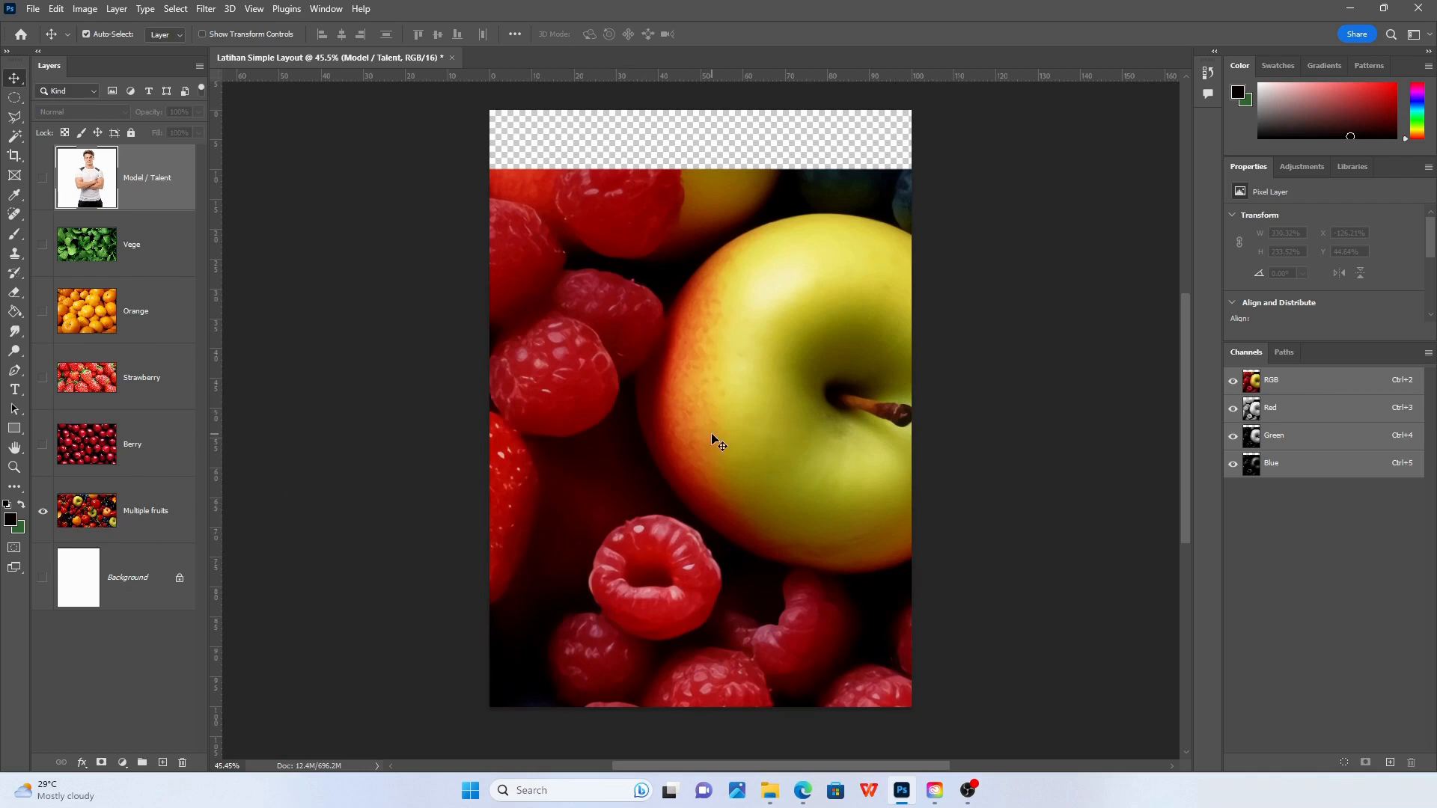
# Move the mixed fruit photo to about -91% across and -10% down, covering the whole page, and show all the other layers again
pyautogui.moveTo(712, 440); pyautogui.dragTo(654, 316)
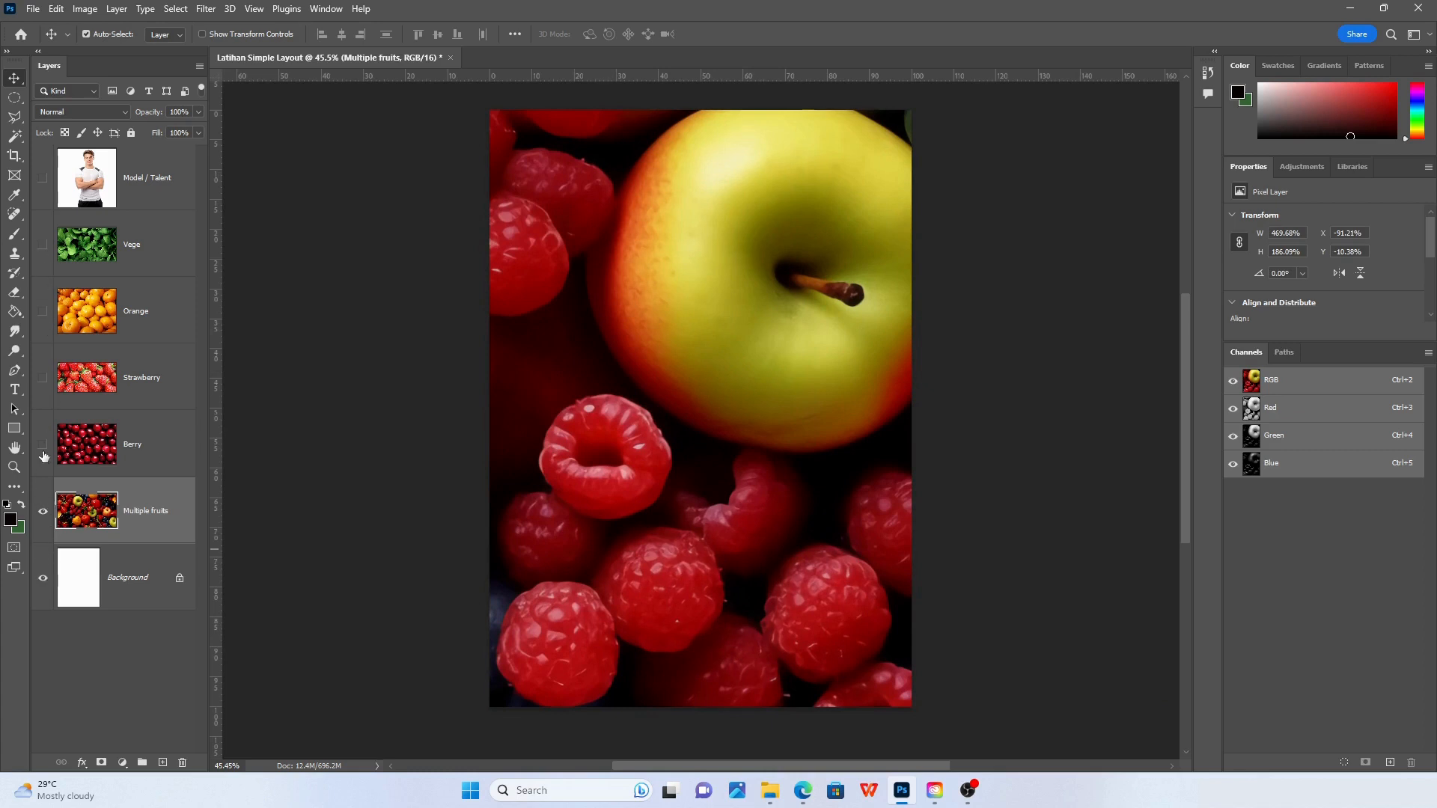
pyautogui.moveTo(42, 449); pyautogui.dragTo(49, 191)
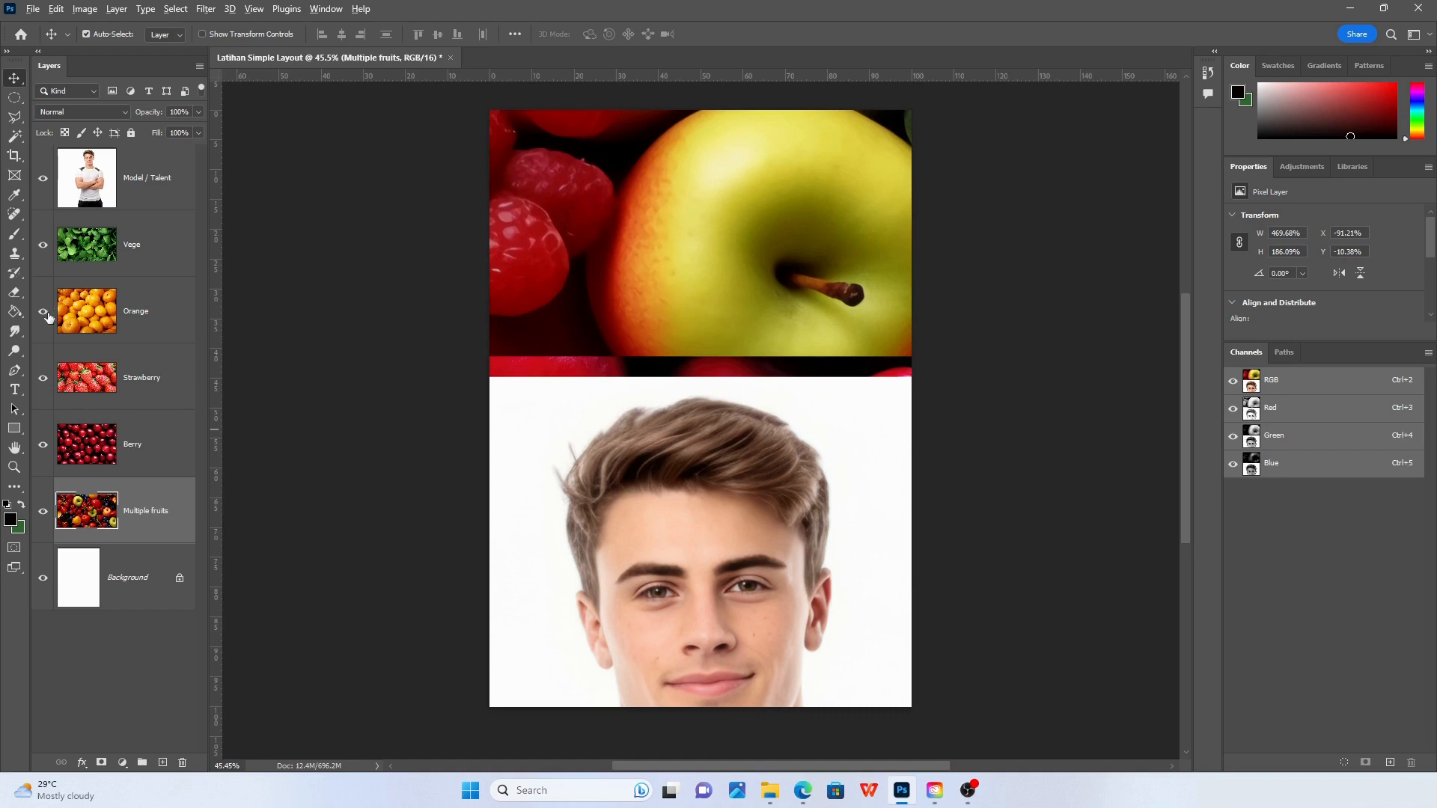
pyautogui.moveTo(47, 317); pyautogui.dragTo(56, 277)
# Isolate the Berry layer to move its photo to about 7% across and 7% down the page, and restore the other layers
pyautogui.keyDown('alt'); pyautogui.click(43, 446); pyautogui.keyUp('alt')
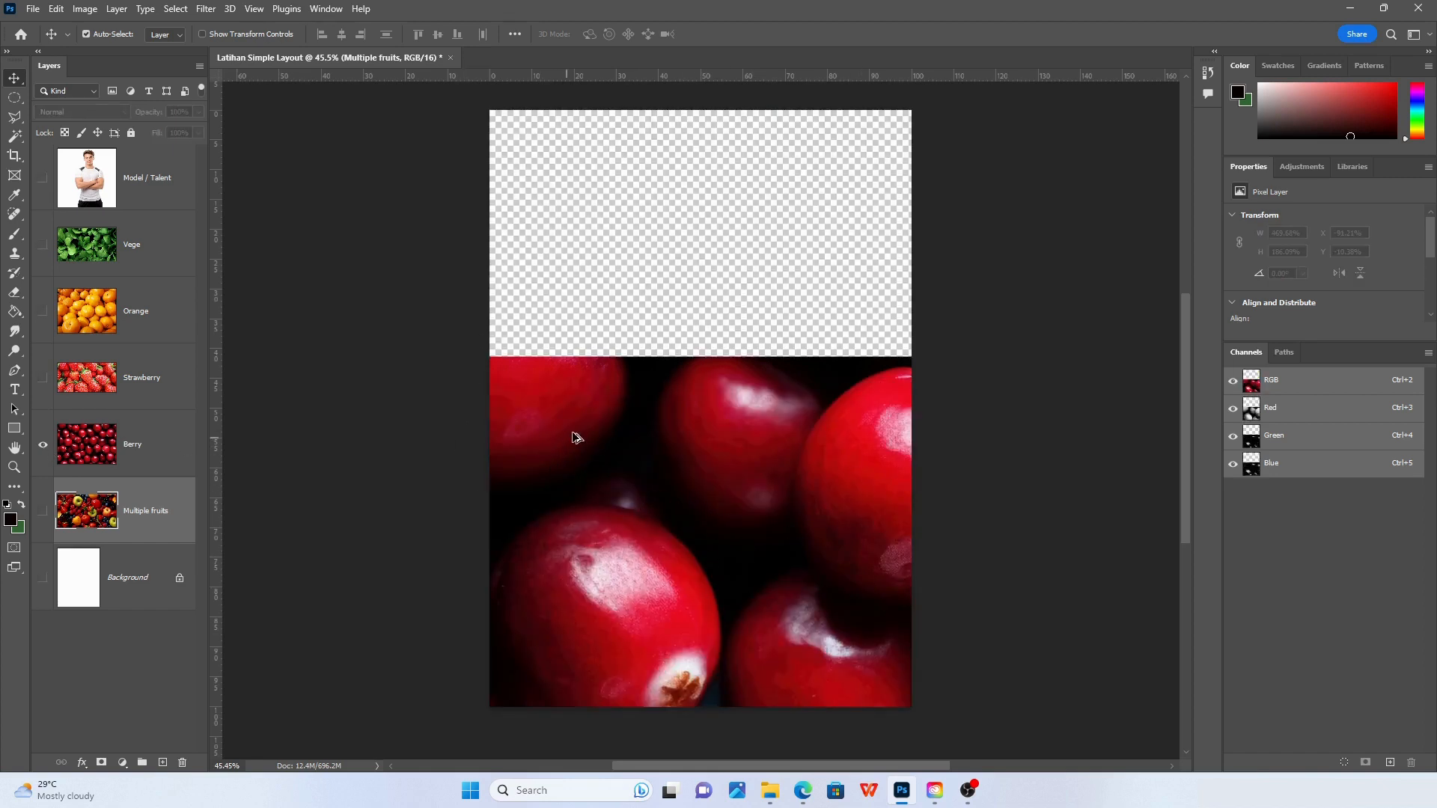
pyautogui.moveTo(705, 465); pyautogui.dragTo(915, 259)
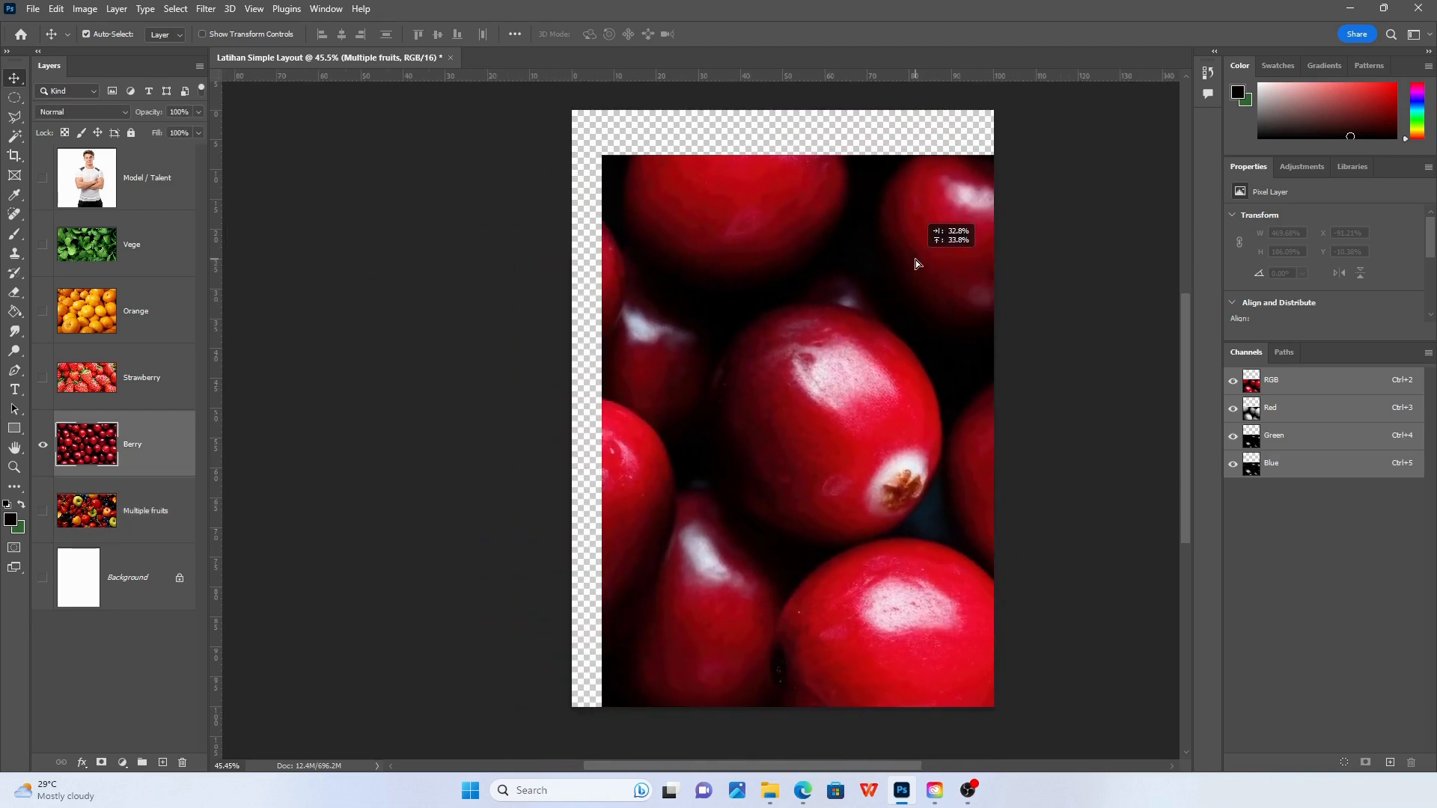
pyautogui.keyDown('alt'); pyautogui.click(42, 449); pyautogui.keyUp('alt')
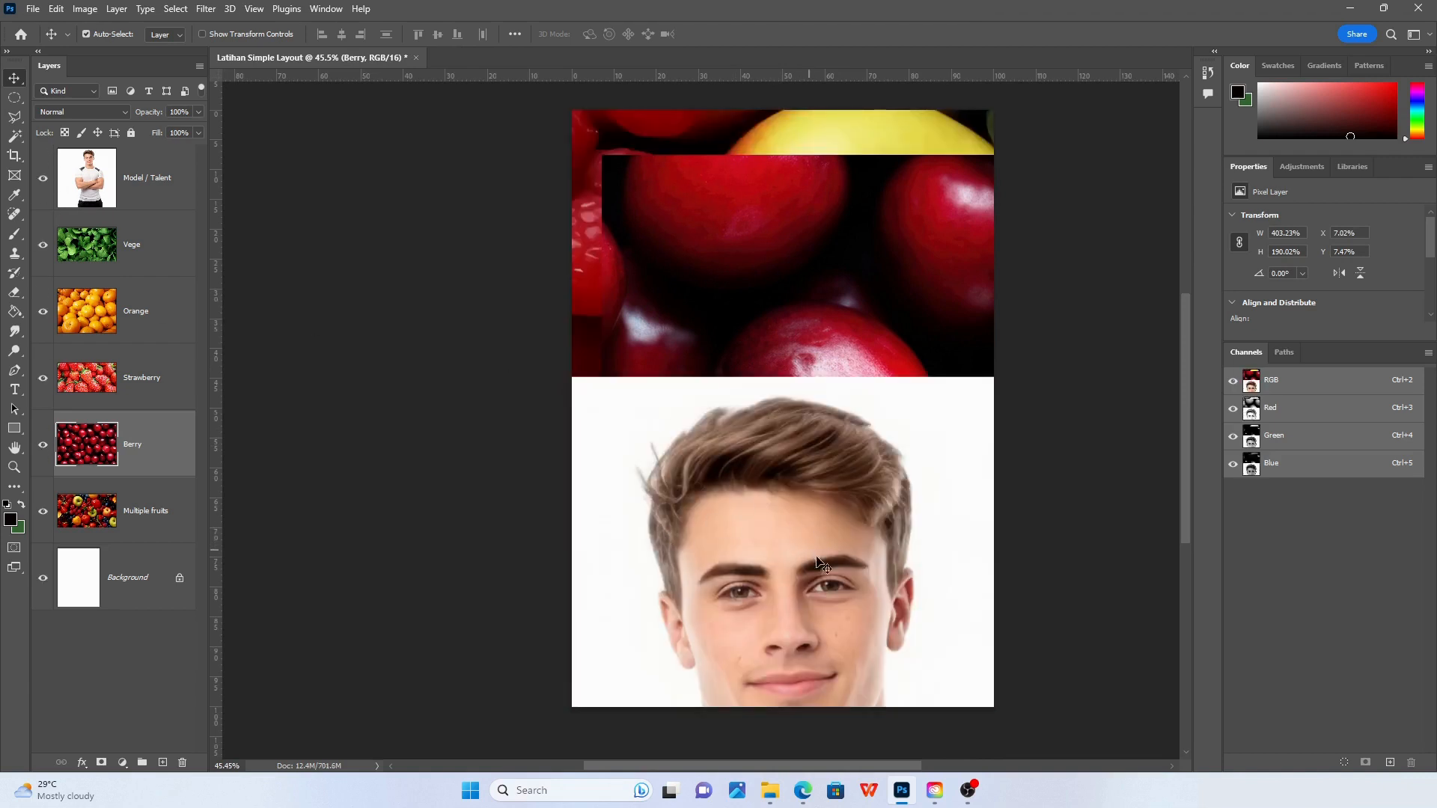
# Isolate the Model / Talent layer, restore the other layers, and move the man's photo to about -132% across and 10% down the page
pyautogui.keyDown('alt'); pyautogui.click(43, 181); pyautogui.keyUp('alt')
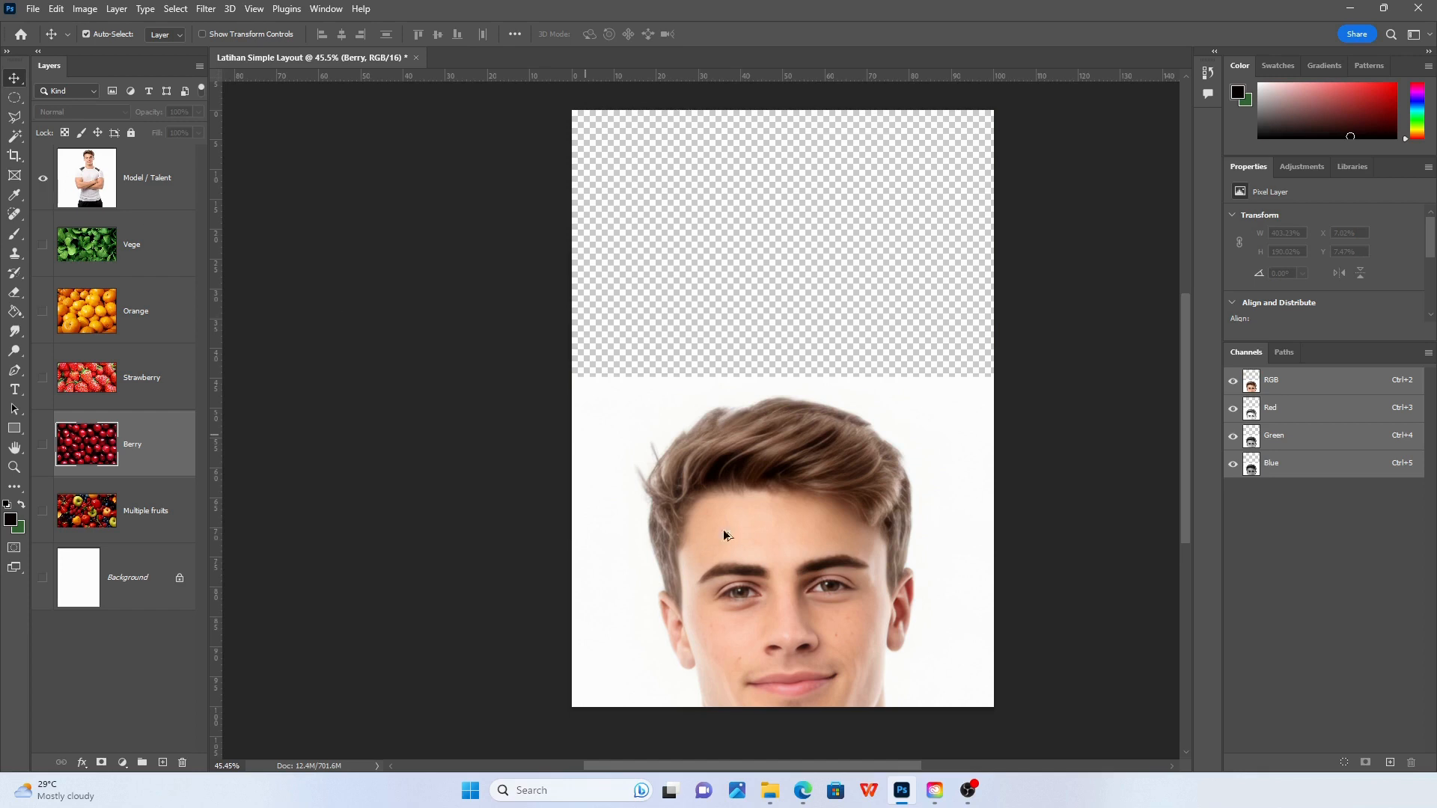
pyautogui.moveTo(788, 569); pyautogui.dragTo(798, 346)
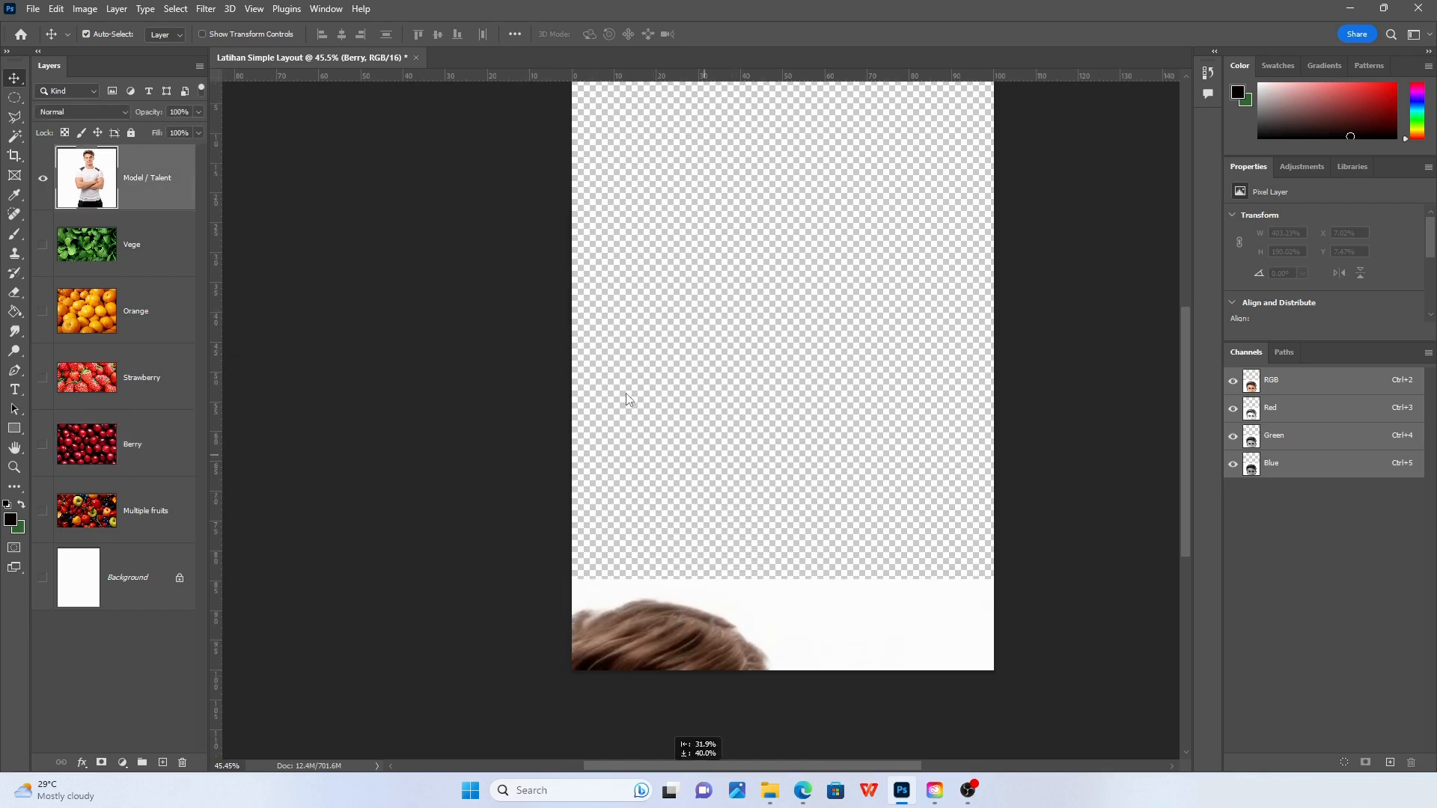
pyautogui.moveTo(690, 608); pyautogui.dragTo(824, 198)
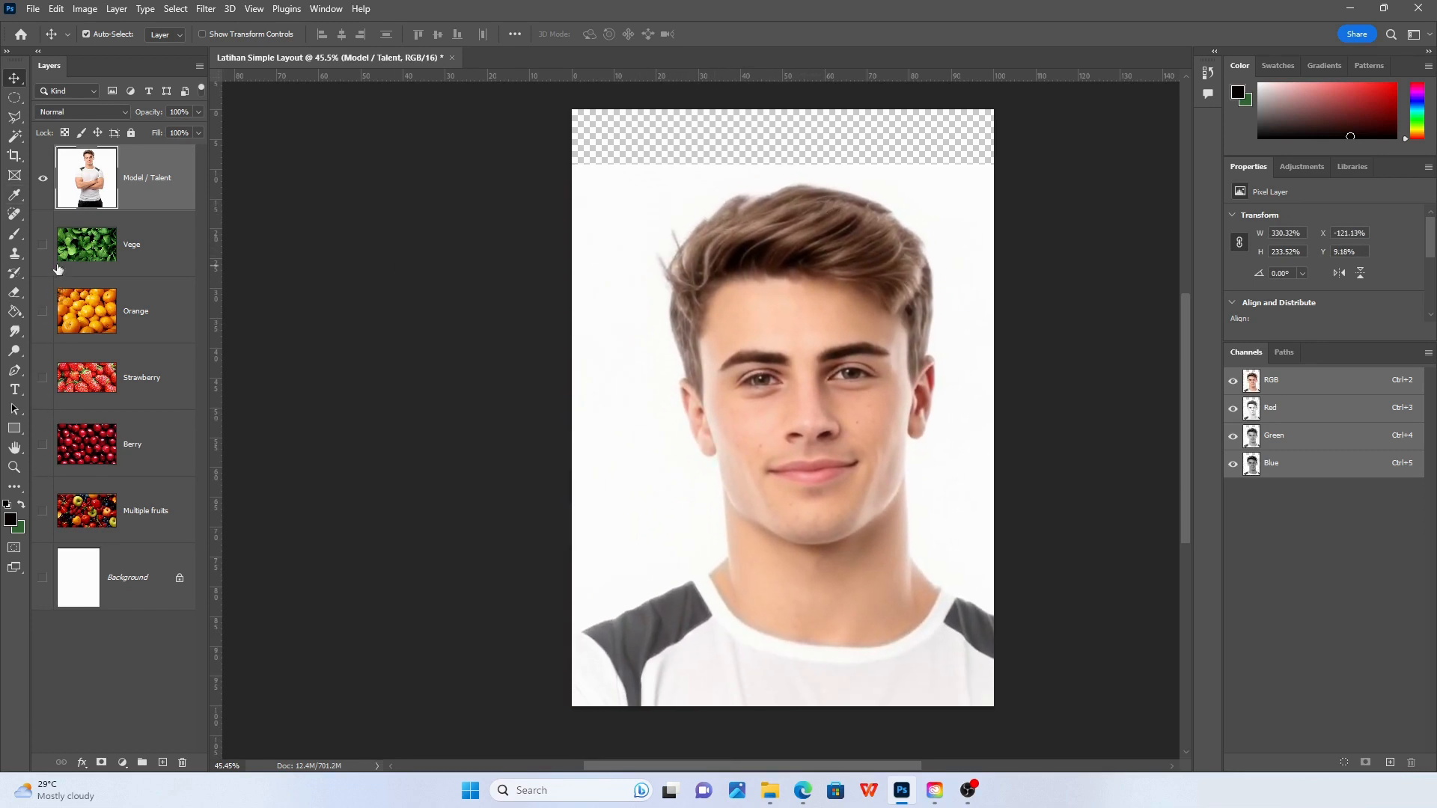
pyautogui.keyDown('alt'); pyautogui.click(43, 179); pyautogui.keyUp('alt')
pyautogui.moveTo(749, 313); pyautogui.dragTo(674, 395)
pyautogui.moveTo(797, 387); pyautogui.dragTo(945, 370)
pyautogui.moveTo(733, 373); pyautogui.dragTo(634, 307)
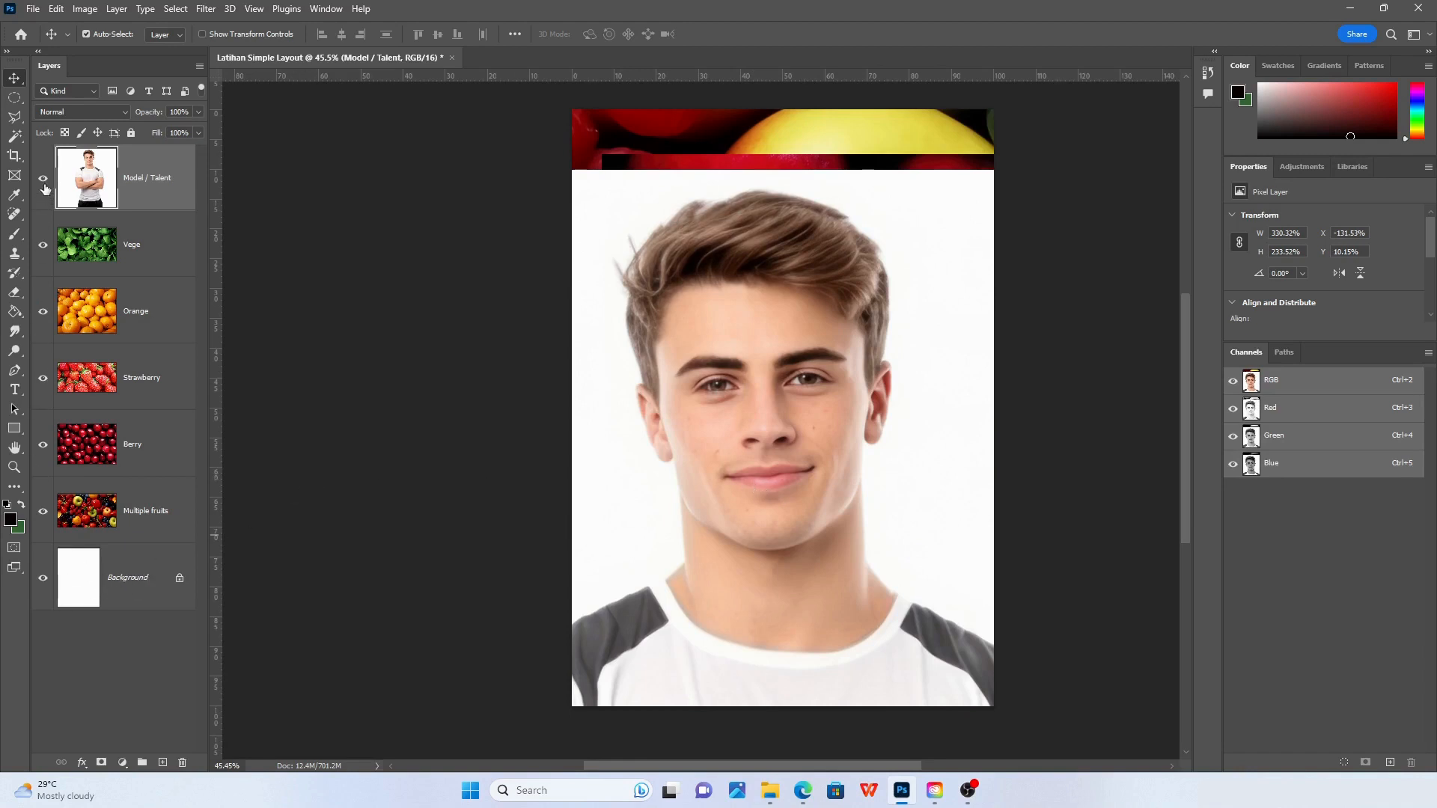
# Hide all six photo layers so that only the white Background layer is shown
pyautogui.moveTo(44, 188); pyautogui.dragTo(44, 514)
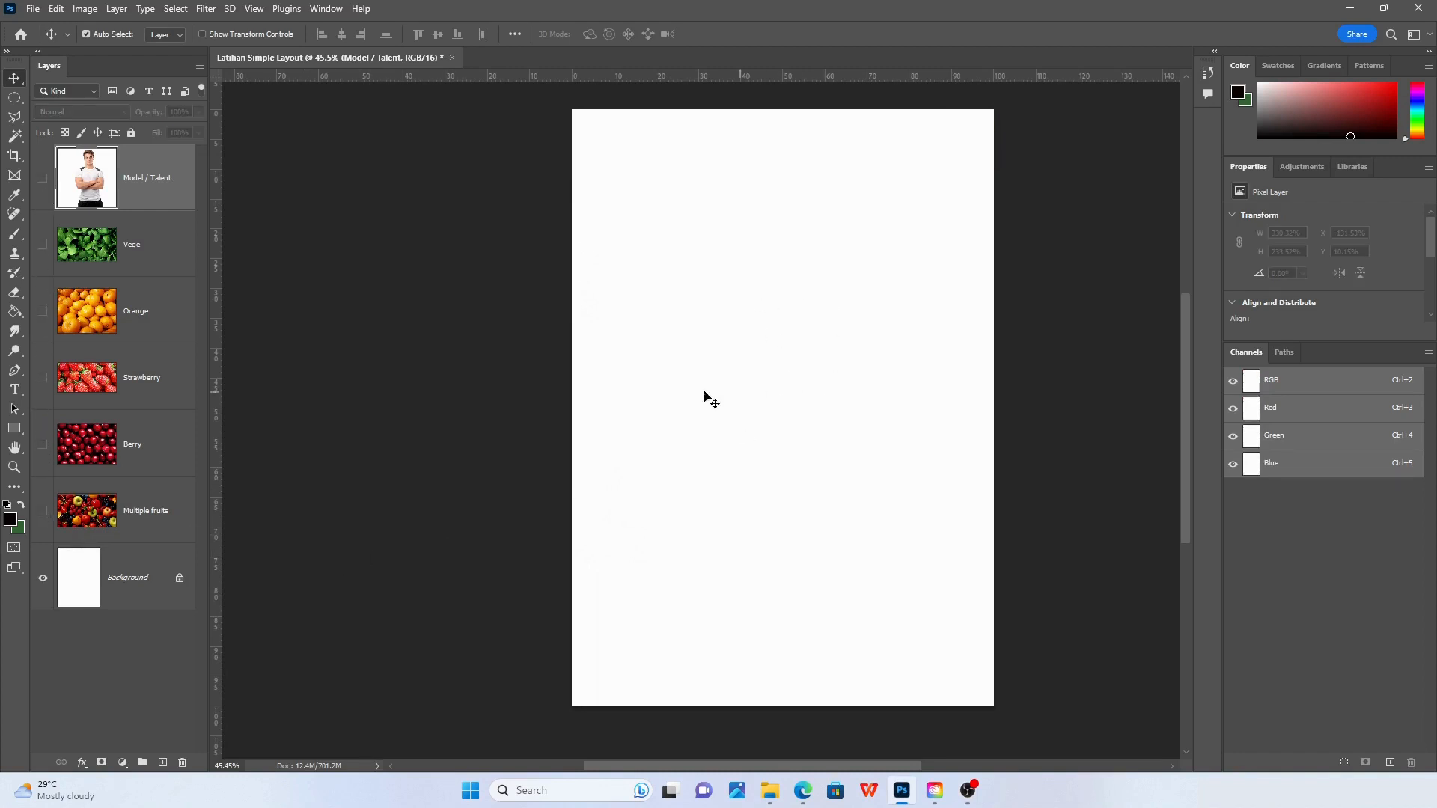
pyautogui.moveTo(1190, 395); pyautogui.dragTo(1185, 391)
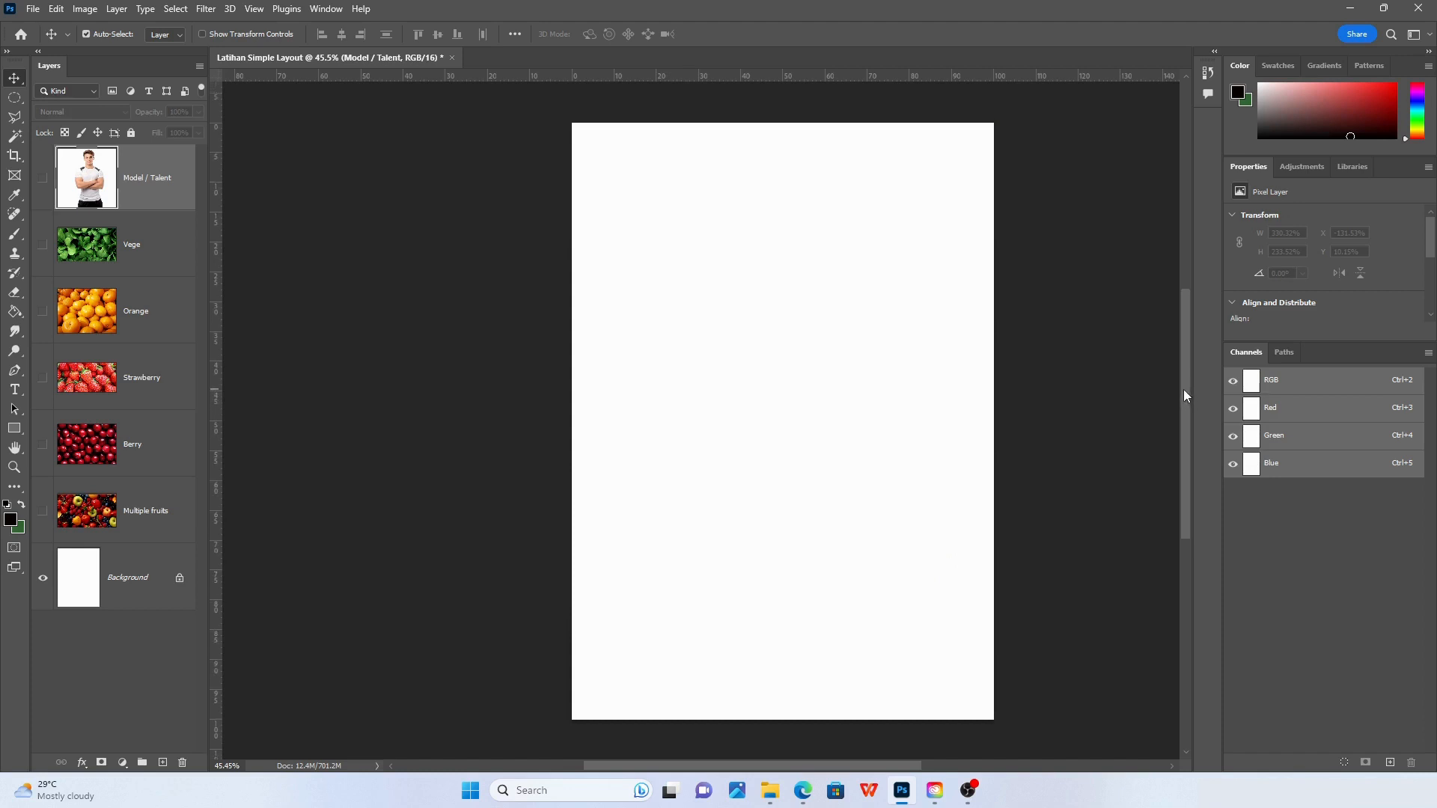
pyautogui.moveTo(827, 766); pyautogui.dragTo(857, 766)
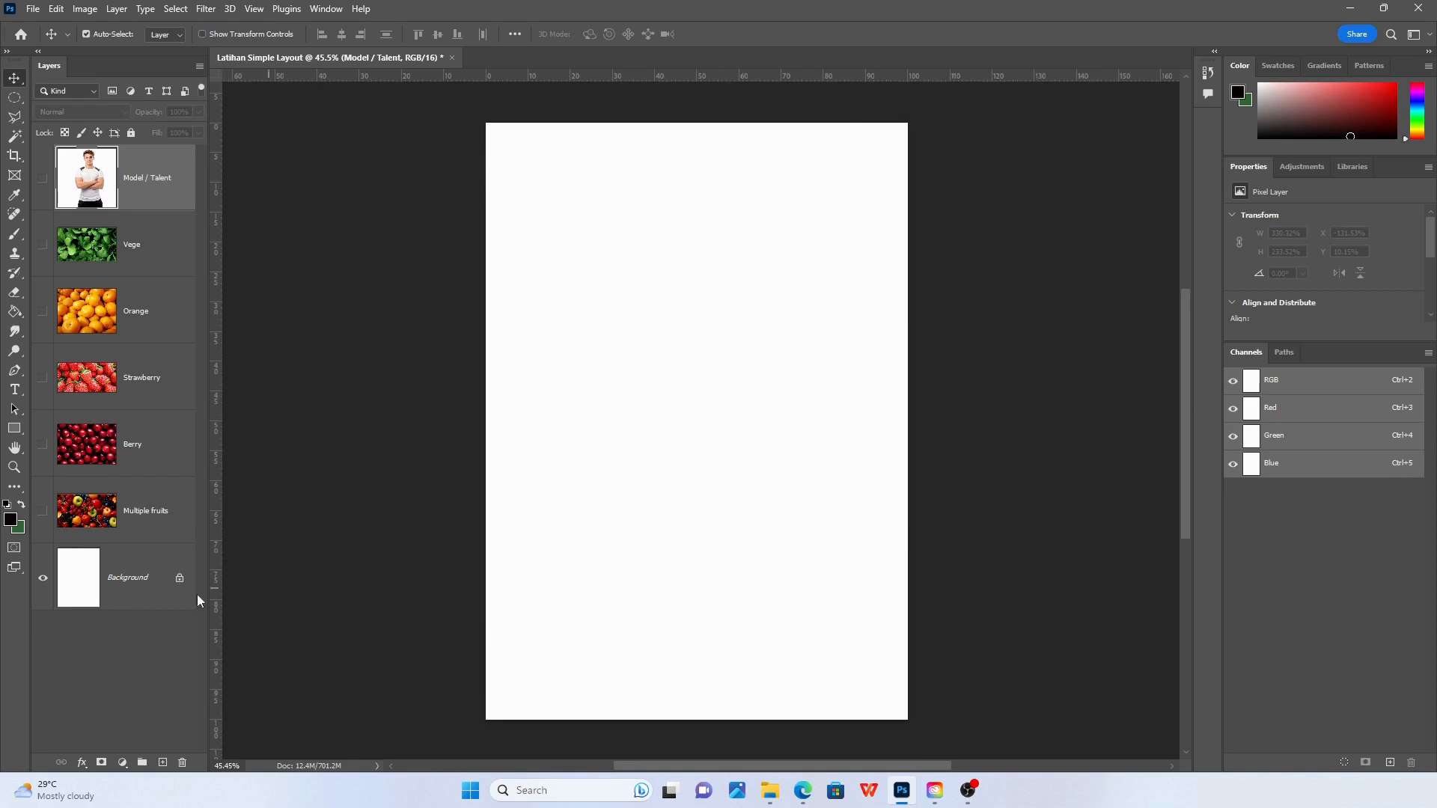
# Hide the Background layer and show it again, and try to move it on the page
pyautogui.click(114, 580)
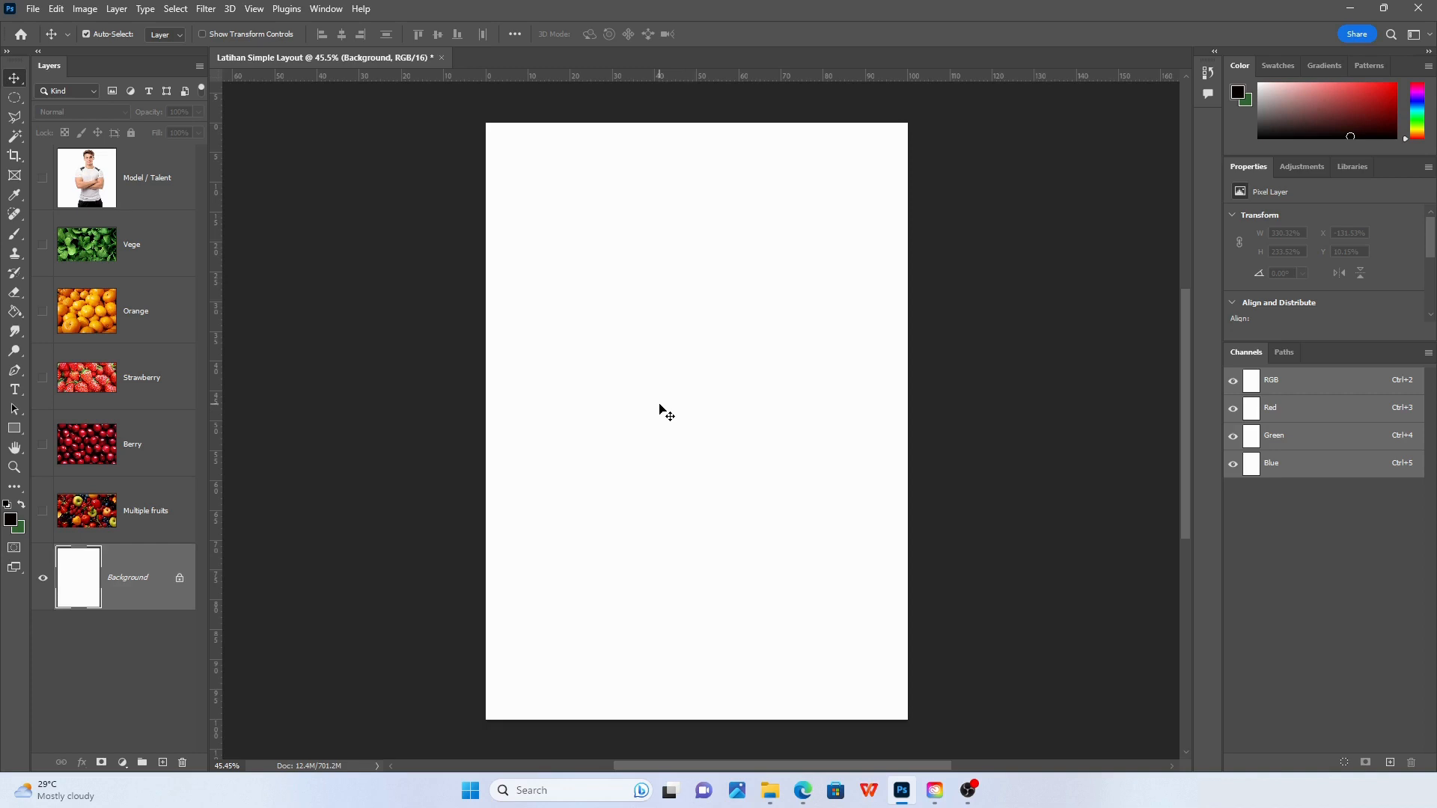
pyautogui.click(43, 580)
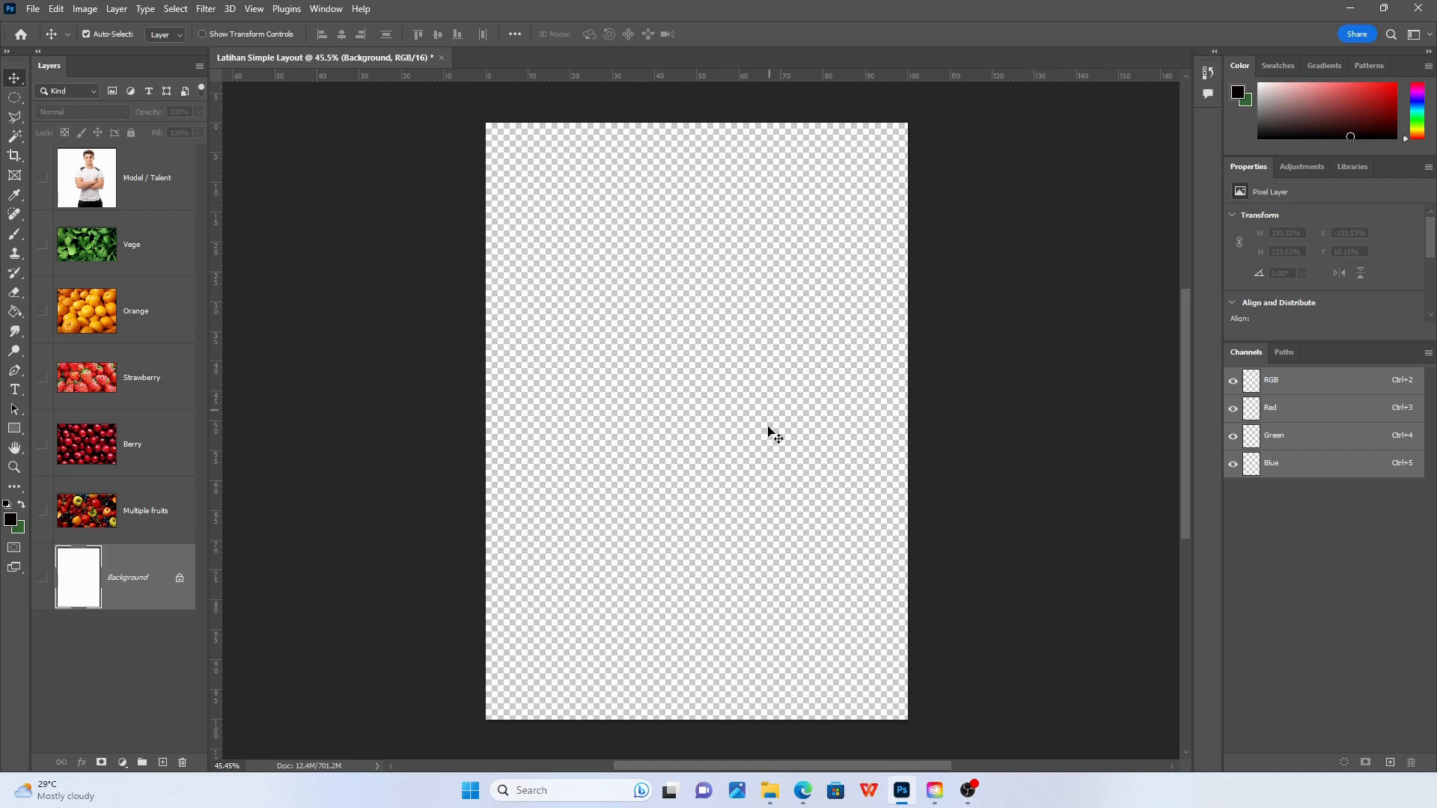
pyautogui.click(42, 578)
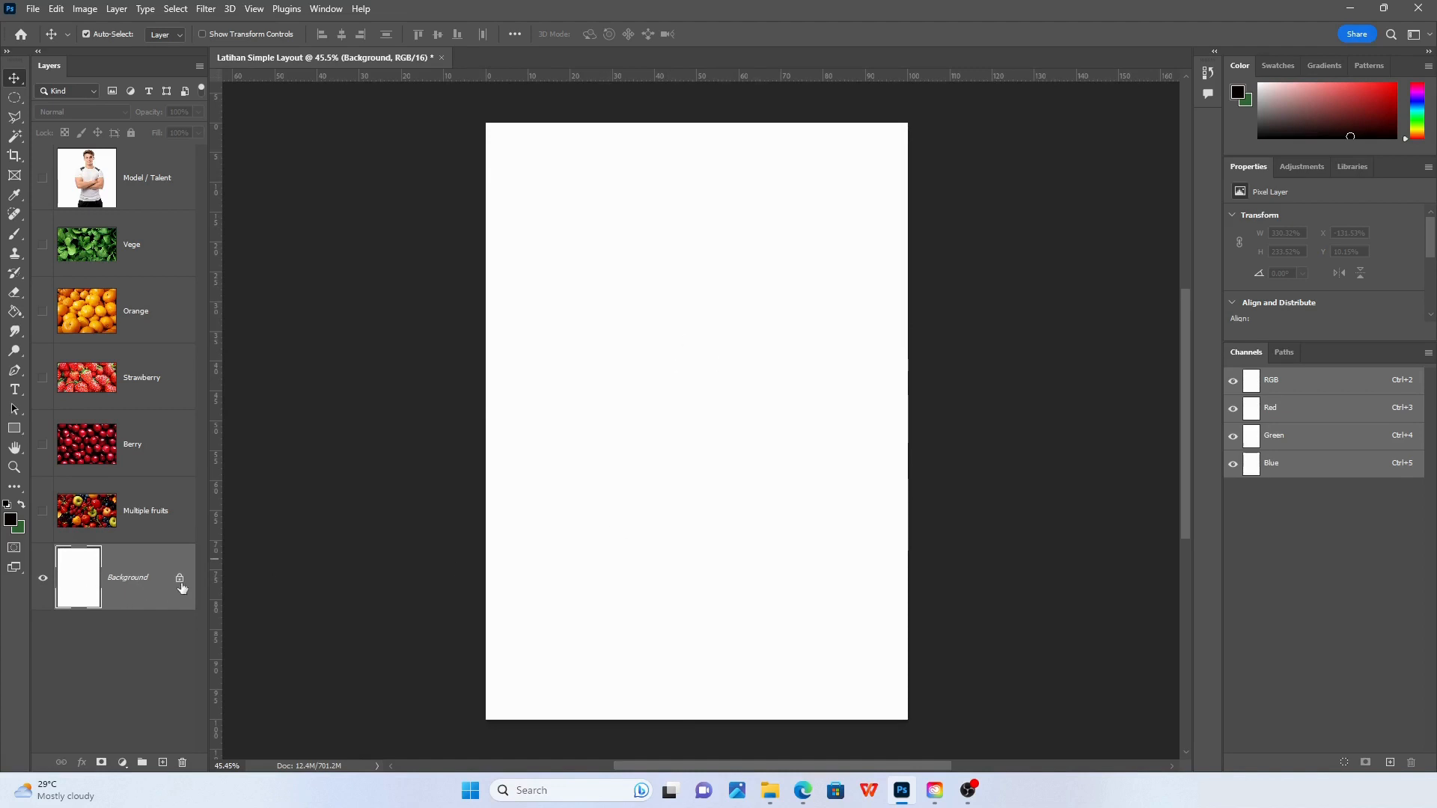
pyautogui.moveTo(683, 314)
pyautogui.mouseDown()
pyautogui.moveTo(718, 349)
pyautogui.moveTo(735, 439)
pyautogui.moveTo(671, 373)
pyautogui.mouseUp()
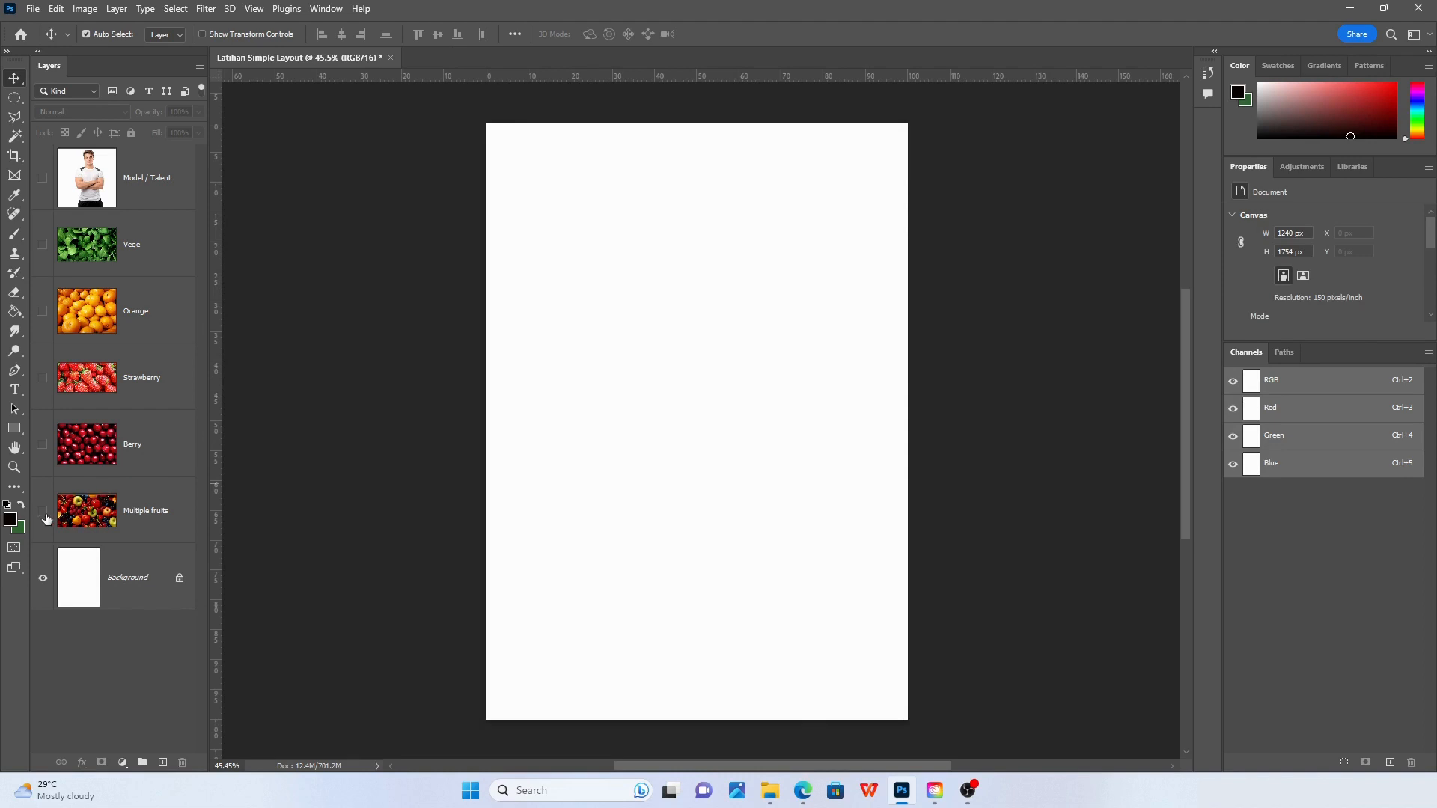
# Show Multiple fruits, move its photo to about -90% across and 0% down the page, and hide the layer again
pyautogui.click(43, 515)
pyautogui.moveTo(674, 374); pyautogui.dragTo(763, 271)
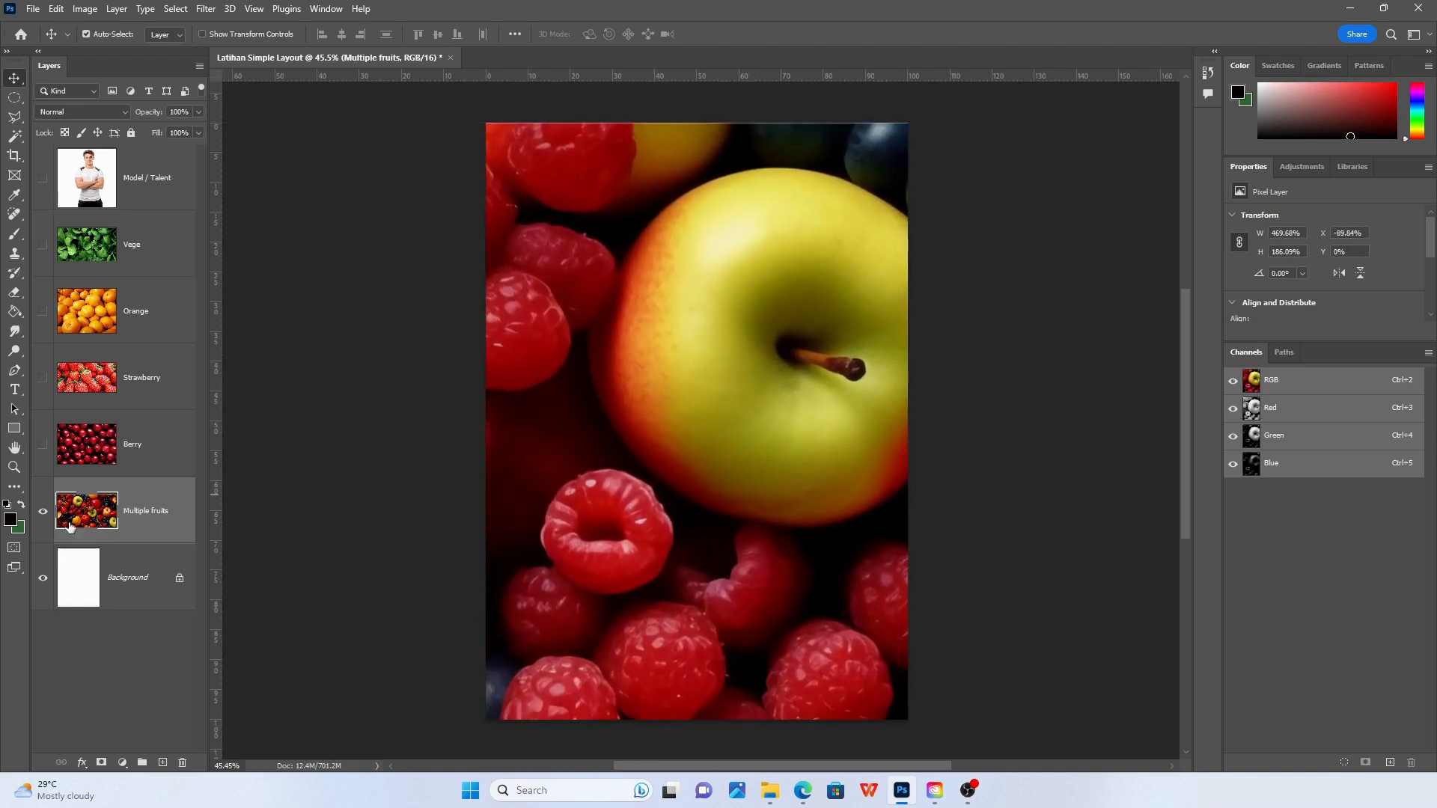
pyautogui.click(42, 515)
# Try to move the locked Background layer, and unlock it to make it a regular layer
pyautogui.click(114, 582)
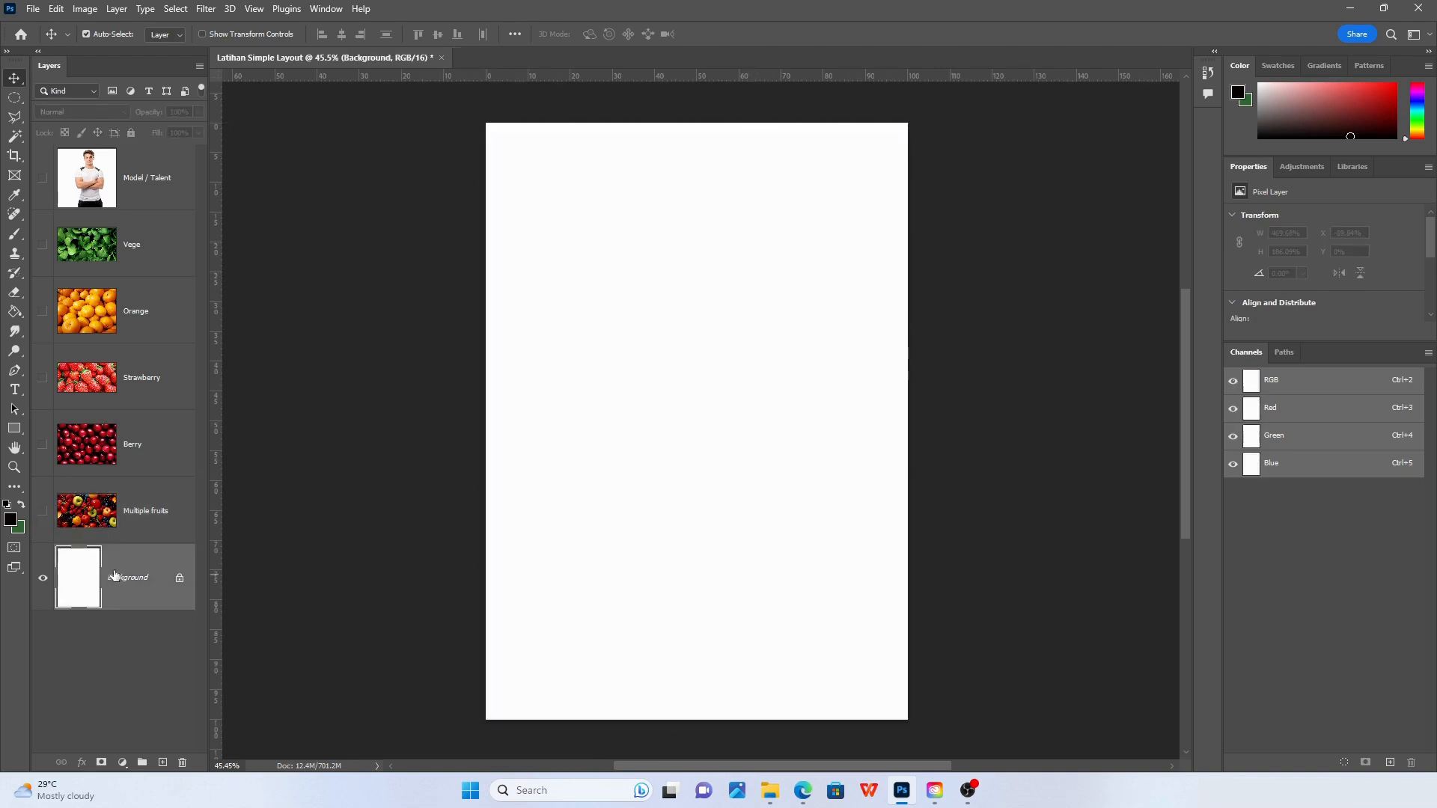
pyautogui.moveTo(586, 368); pyautogui.dragTo(692, 330)
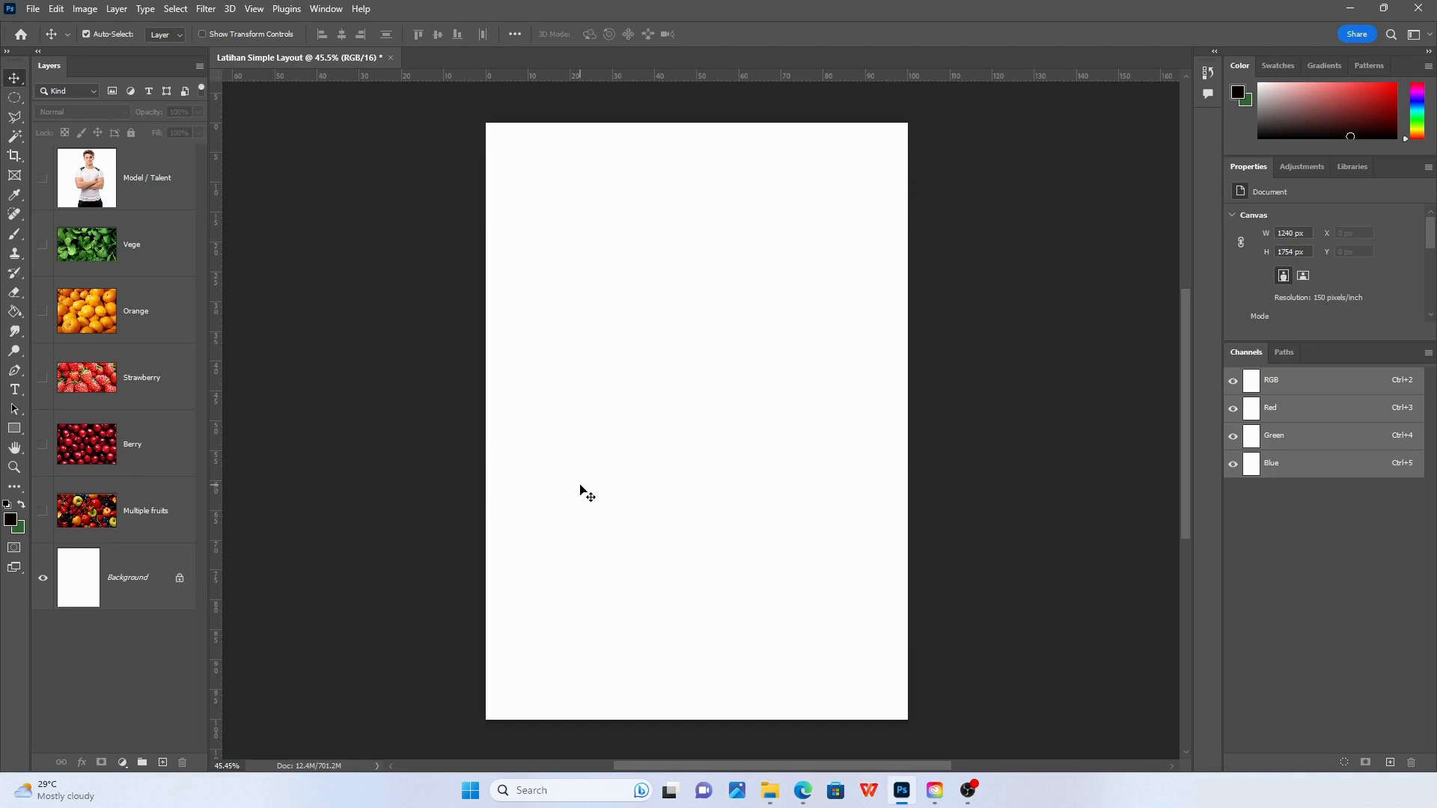
pyautogui.click(180, 581)
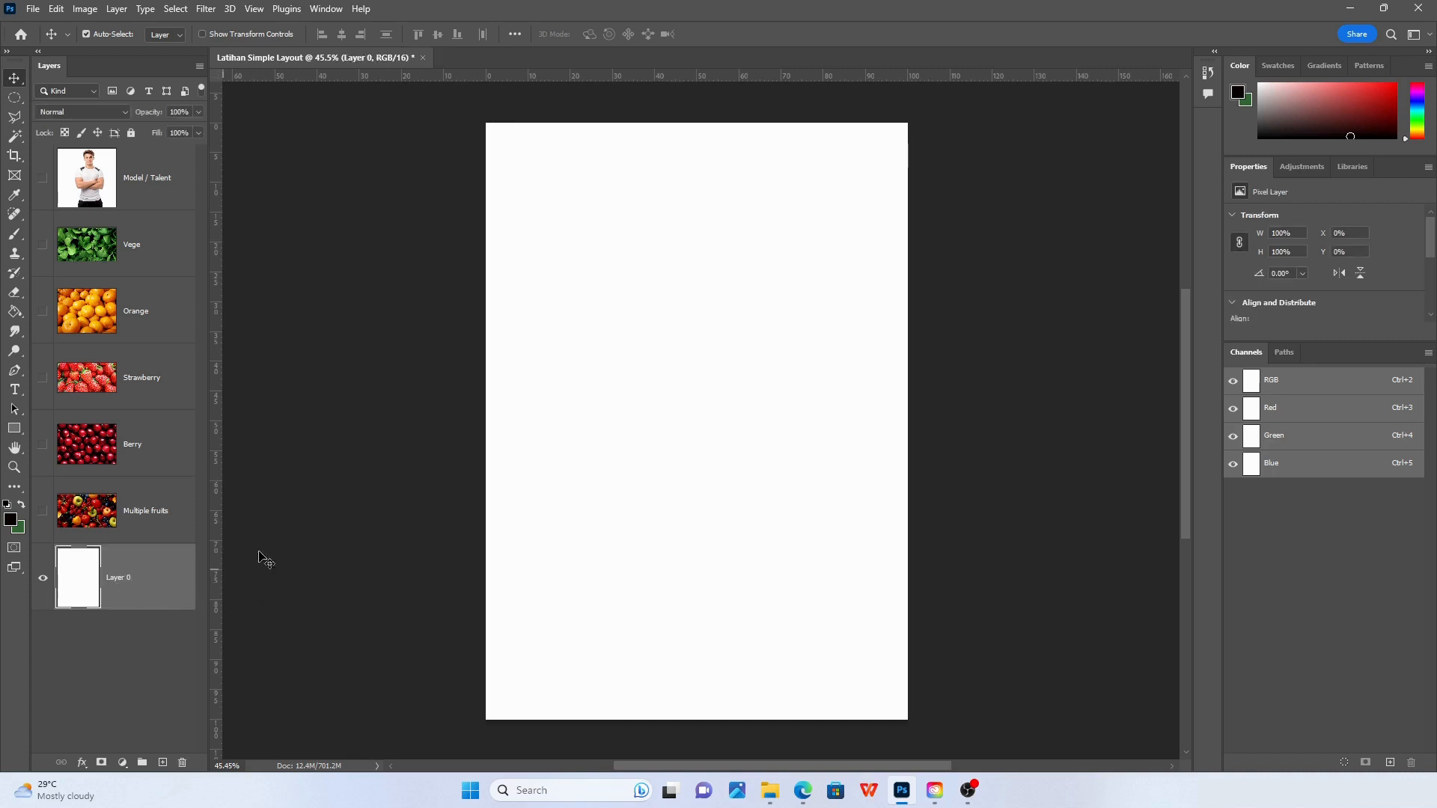
# Move the unlocked white layer around the page and bring it back to 0% across and 0% down
pyautogui.moveTo(637, 251); pyautogui.dragTo(459, 425)
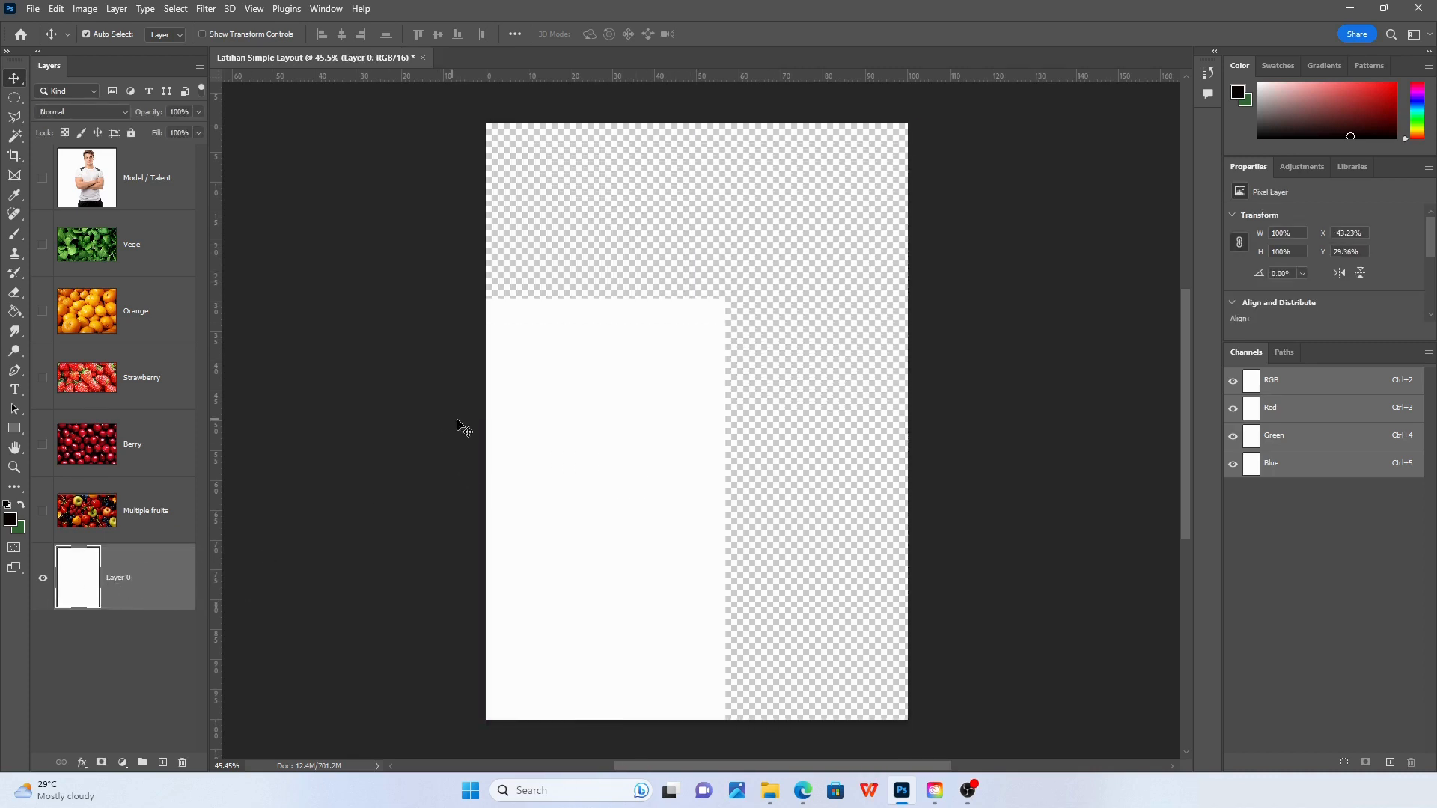
pyautogui.moveTo(593, 450); pyautogui.dragTo(805, 317)
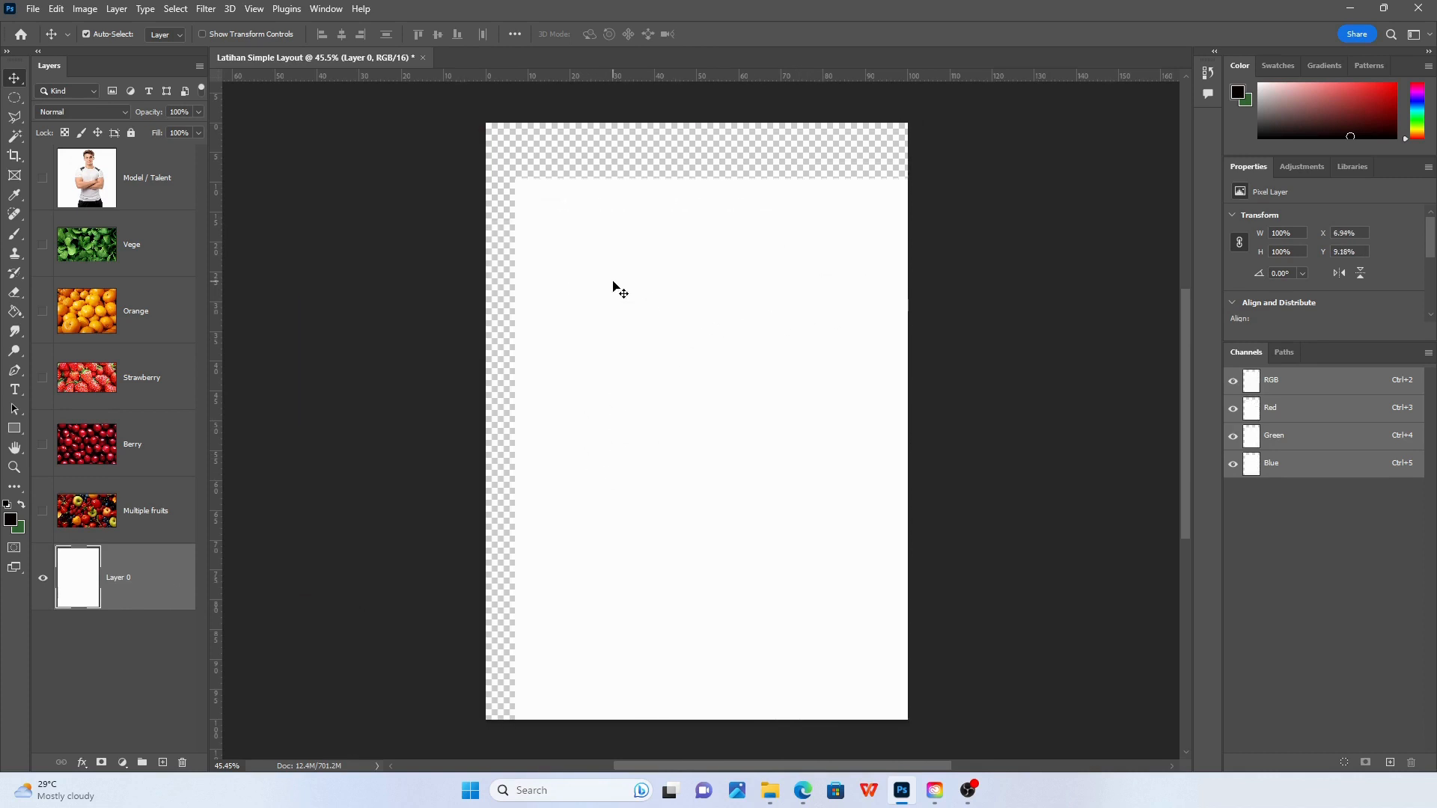
pyautogui.moveTo(614, 285); pyautogui.dragTo(689, 401)
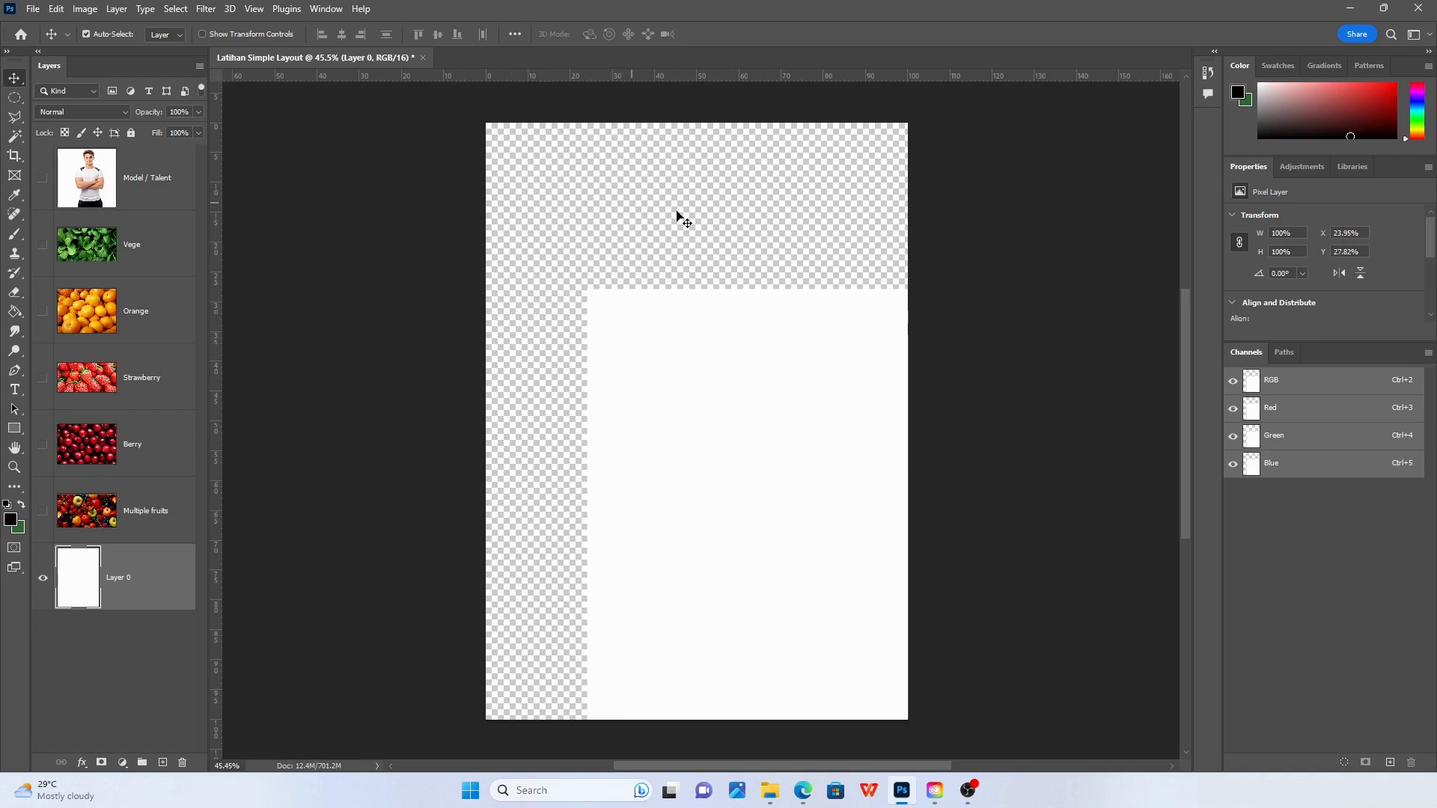
pyautogui.moveTo(666, 396); pyautogui.dragTo(567, 236)
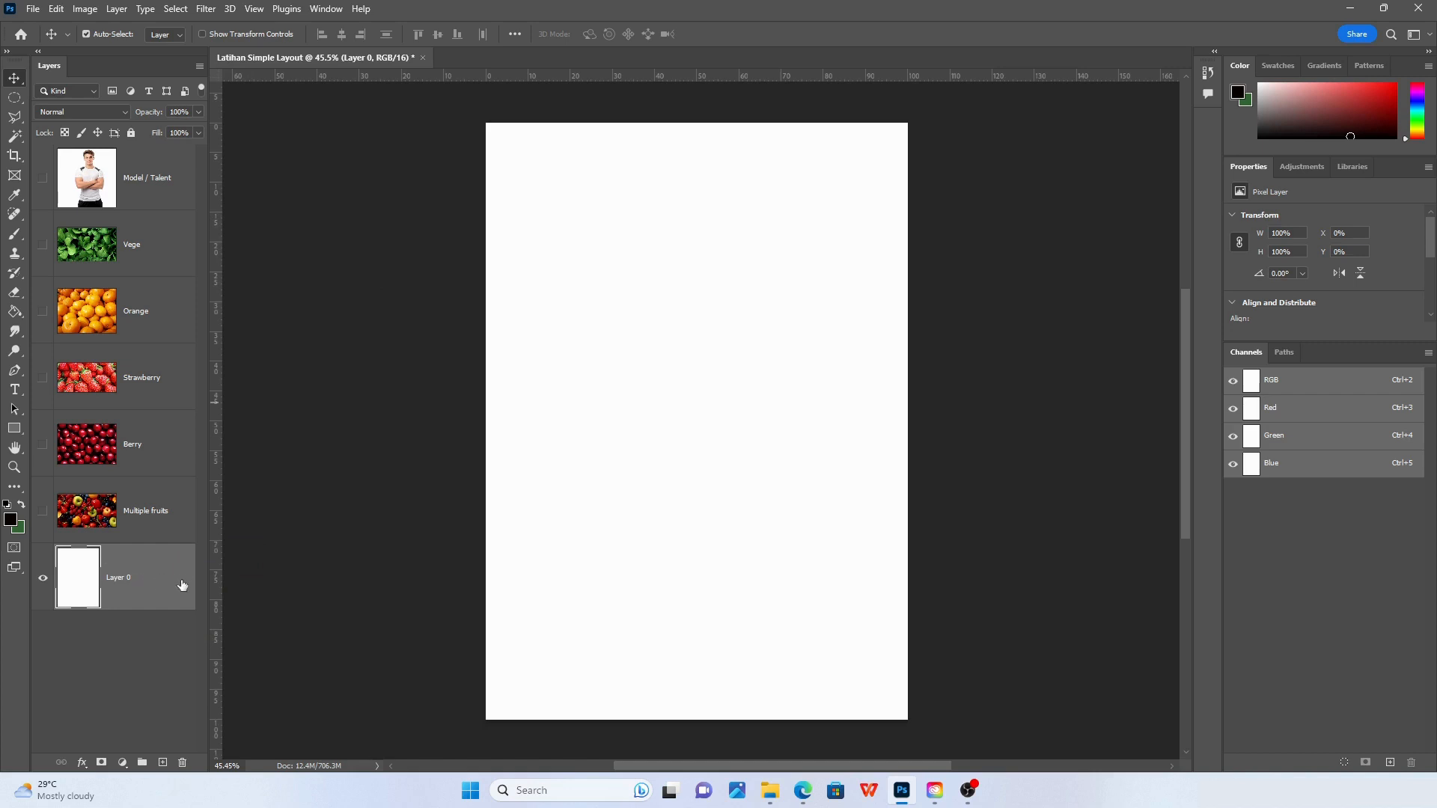
pyautogui.moveTo(597, 384); pyautogui.dragTo(677, 438)
pyautogui.moveTo(771, 397); pyautogui.dragTo(768, 208)
# Lock all properties of the white Layer 0 and try to move it on the page
pyautogui.click(131, 133)
pyautogui.moveTo(195, 587); pyautogui.dragTo(736, 335)
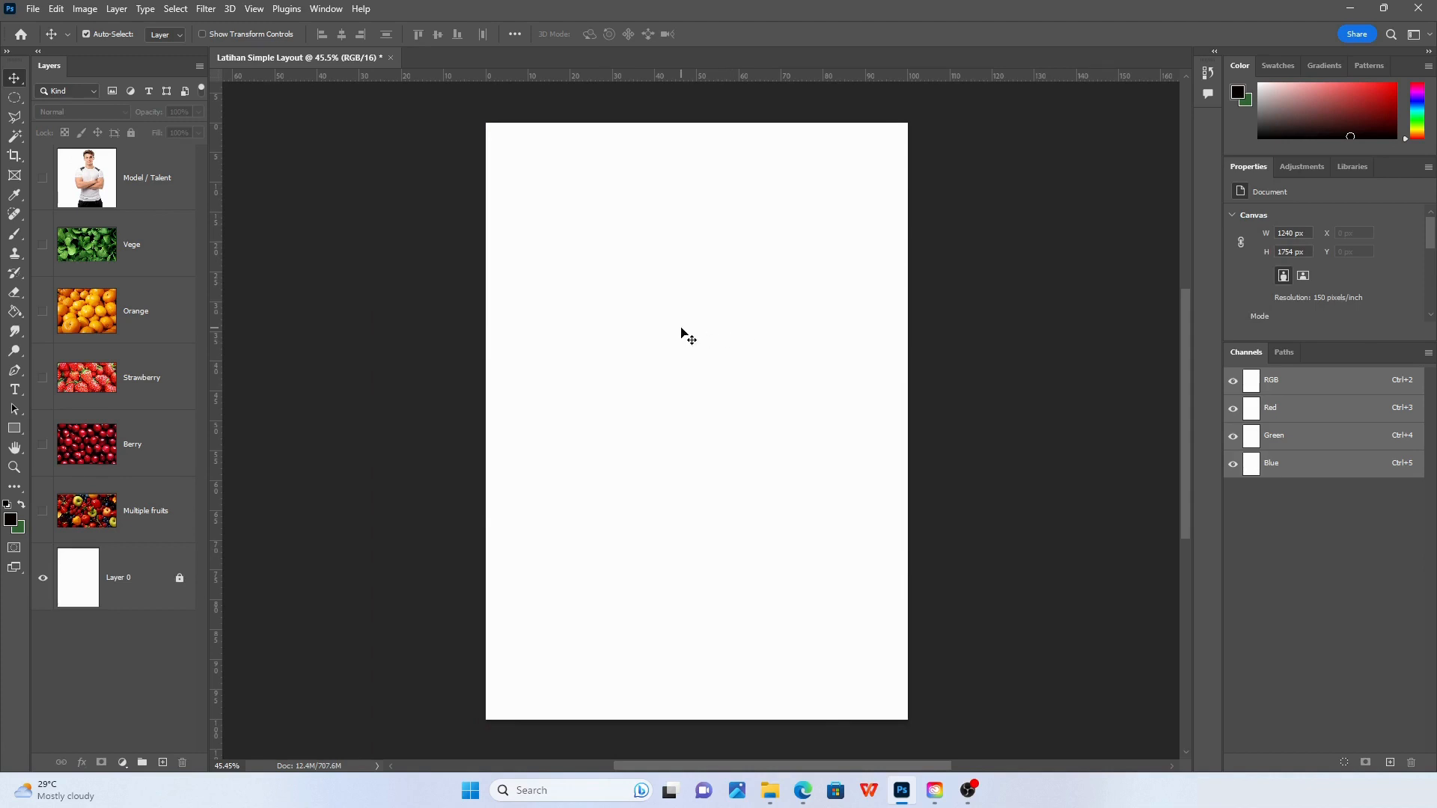
pyautogui.moveTo(666, 325); pyautogui.dragTo(725, 333)
# Show all six photo layers and move the man's photo to about -112% across and 5% down the page
pyautogui.moveTo(51, 245); pyautogui.dragTo(40, 399)
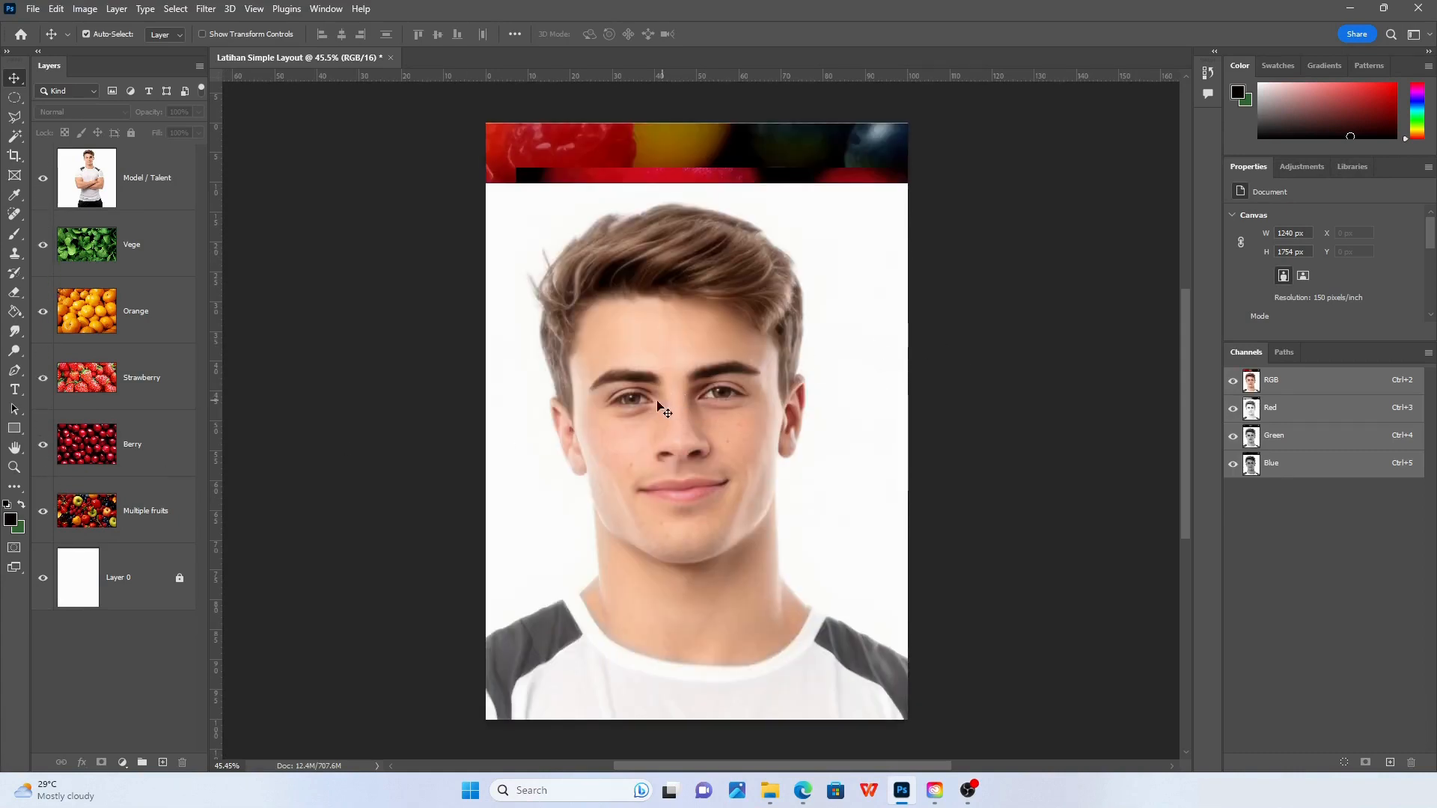
pyautogui.moveTo(636, 414); pyautogui.dragTo(697, 378)
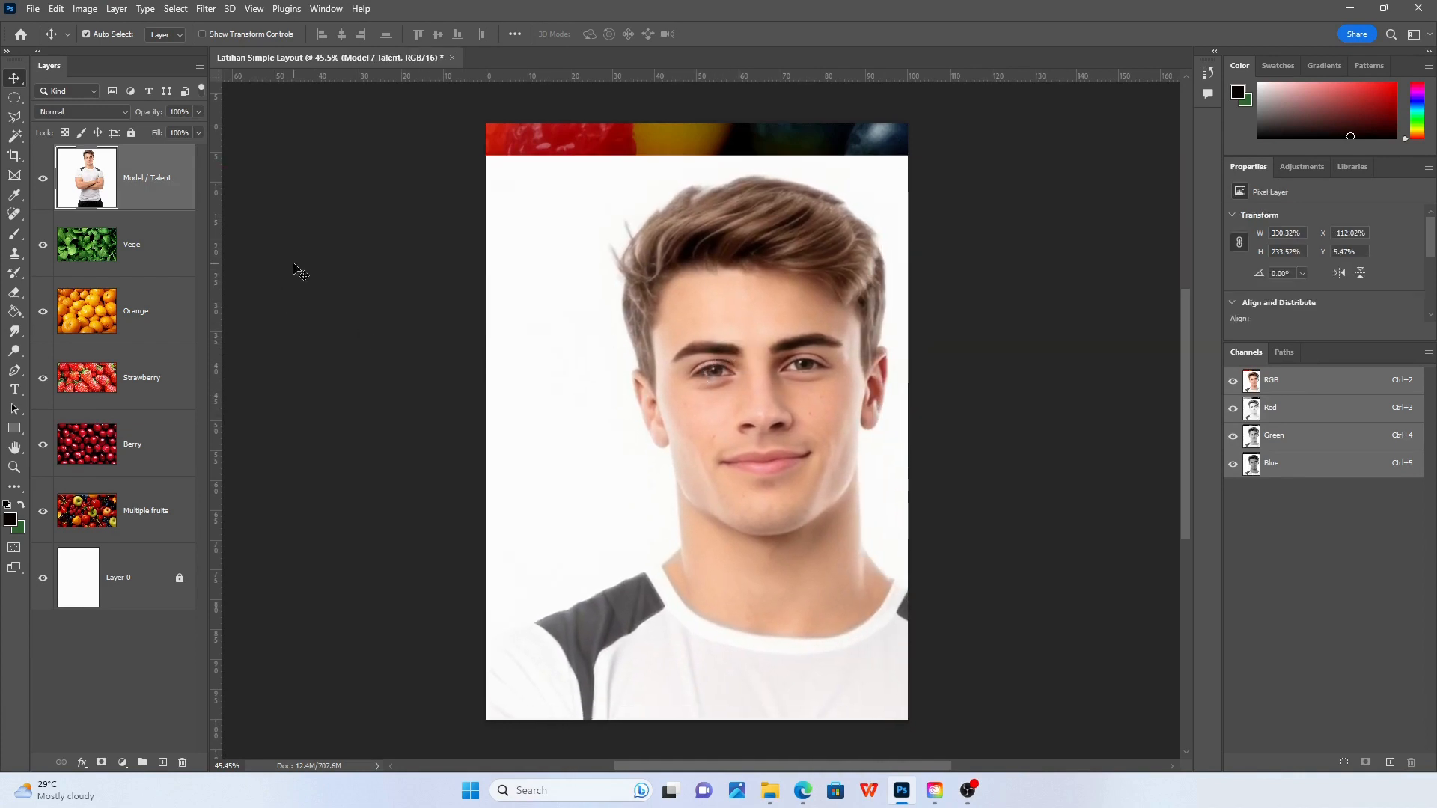
# Hide the Model / Talent, Berry, Strawberry and Orange layers
pyautogui.click(43, 182)
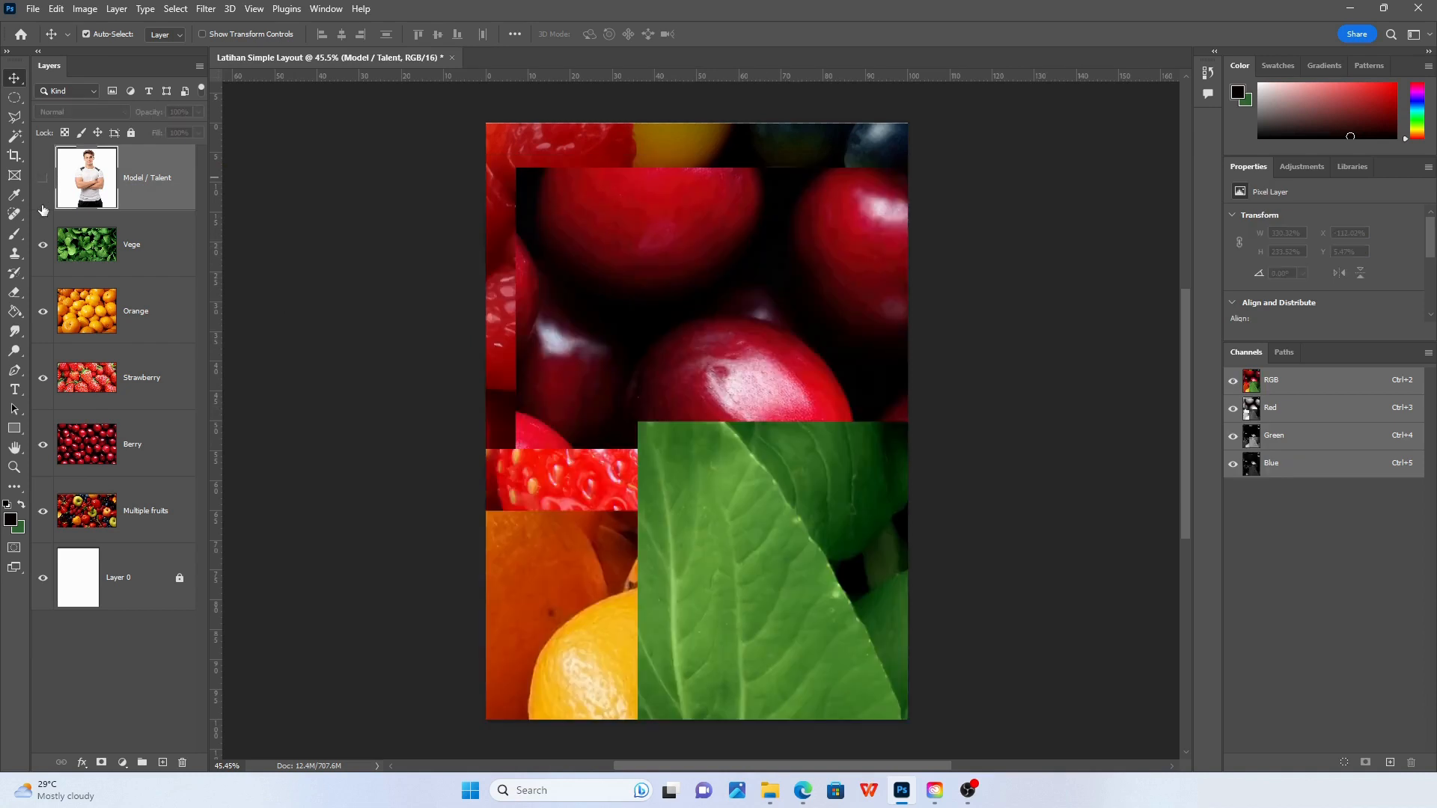
pyautogui.click(43, 445)
pyautogui.click(43, 378)
pyautogui.click(43, 311)
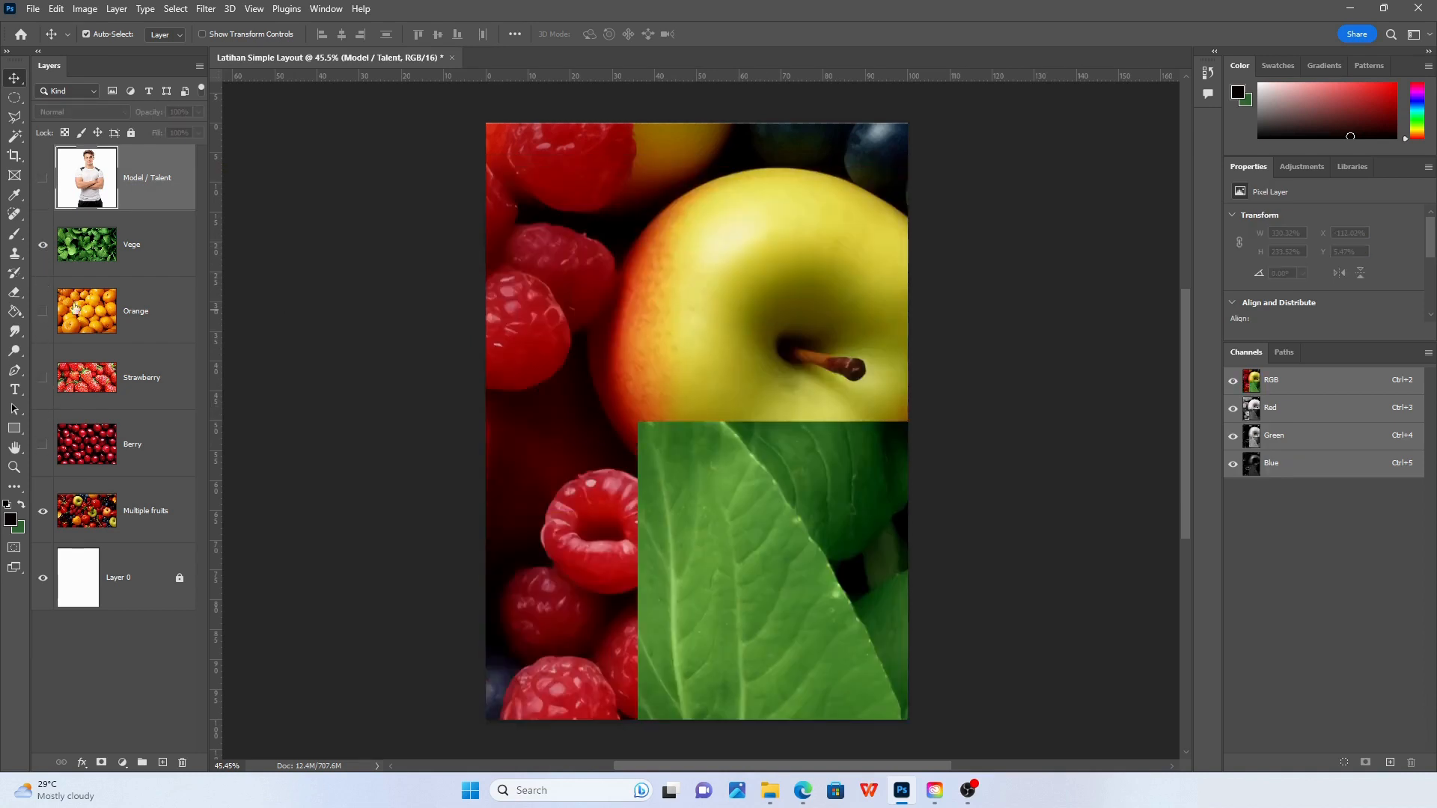
# Move the Vege photo to about -51% across and 39% down and the mixed fruit photo to about -110% across and 3% down
pyautogui.moveTo(775, 491); pyautogui.dragTo(441, 427)
pyautogui.moveTo(712, 255)
pyautogui.mouseDown()
pyautogui.moveTo(665, 257)
pyautogui.moveTo(703, 232)
pyautogui.mouseUp()
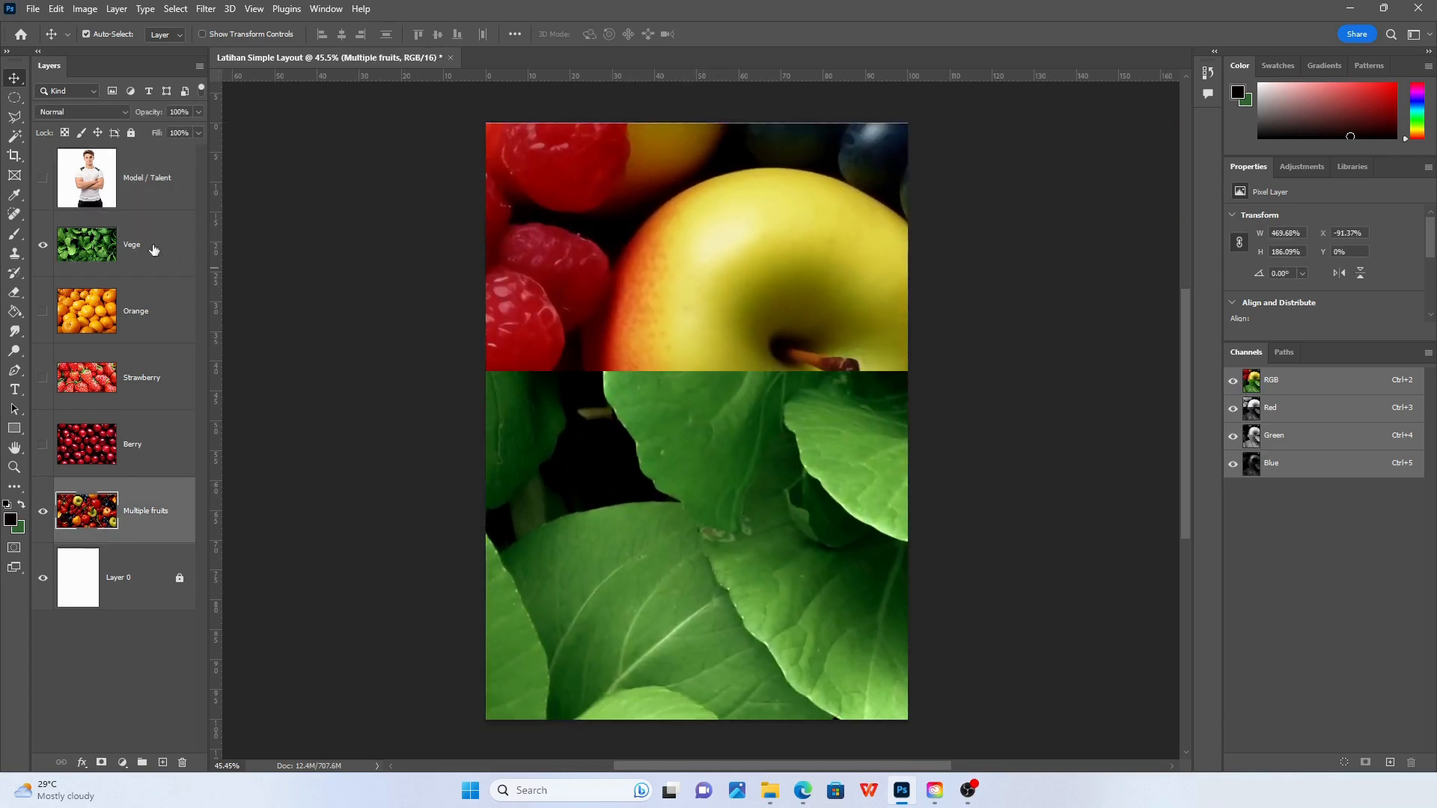
pyautogui.moveTo(682, 460); pyautogui.dragTo(678, 496)
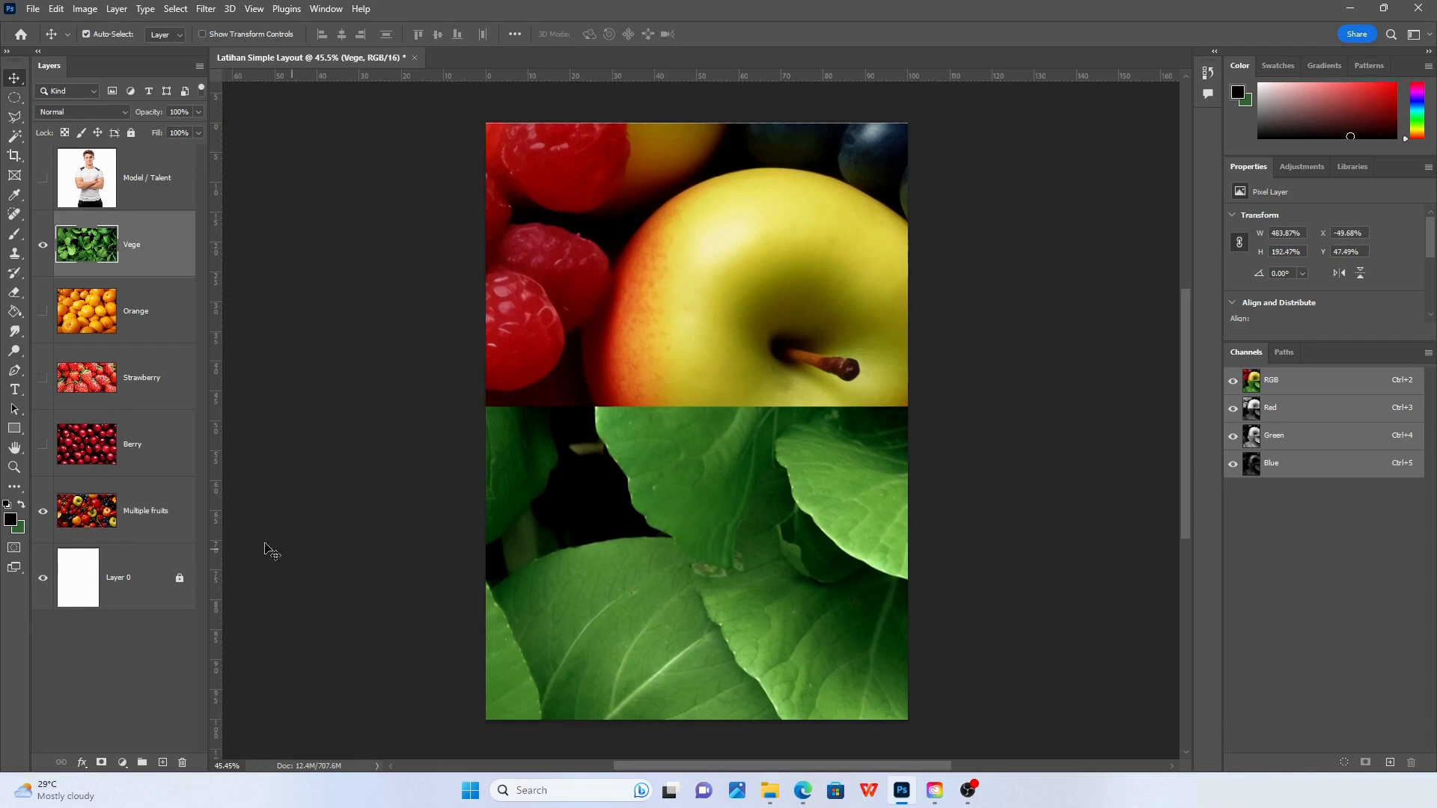
pyautogui.click(131, 513)
pyautogui.moveTo(712, 279); pyautogui.dragTo(629, 288)
pyautogui.moveTo(621, 456); pyautogui.dragTo(628, 413)
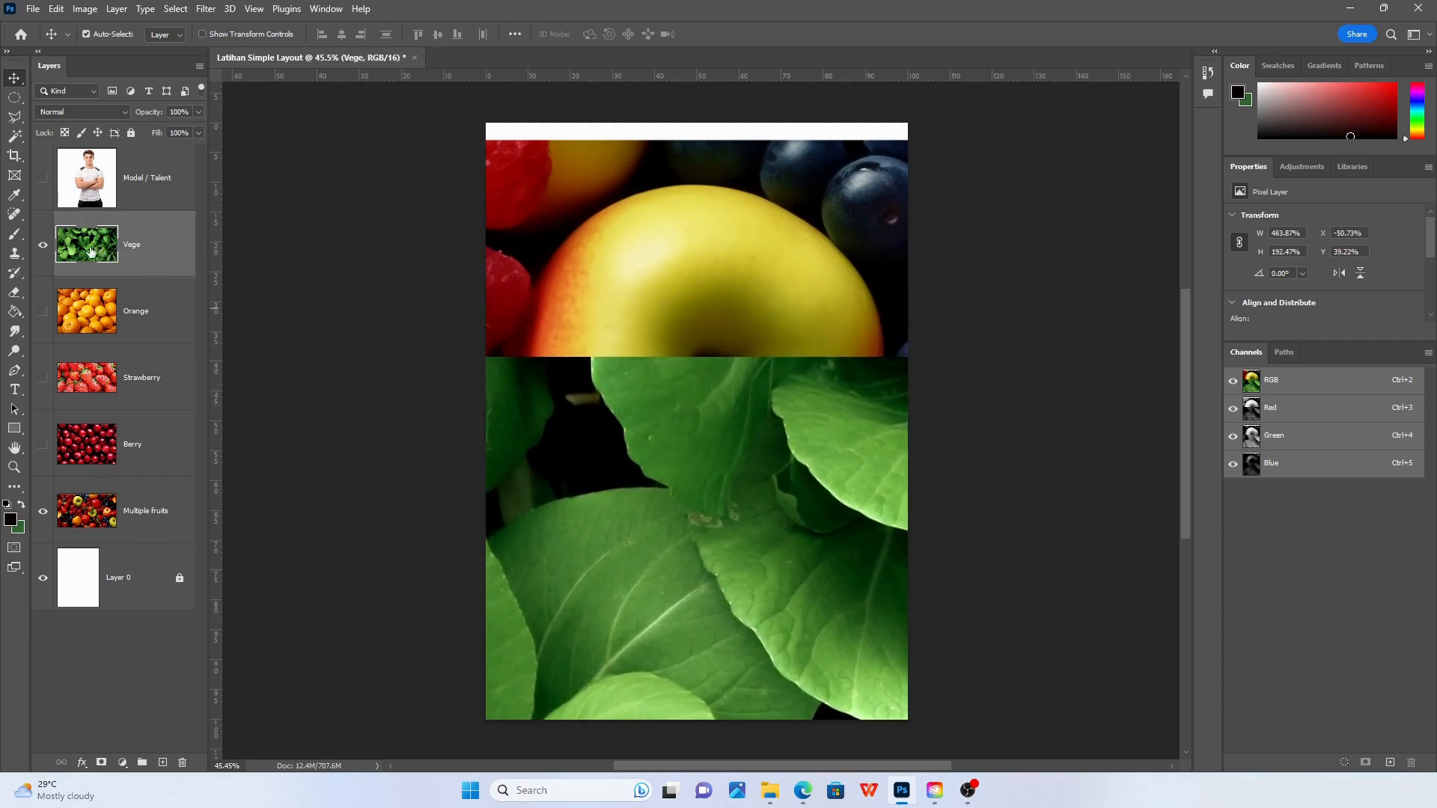
# Alternate the selection between Multiple fruits and Vege, and move the mixed fruit photo lower and the Vege photo to about -90% across and 12% down
pyautogui.click(138, 513)
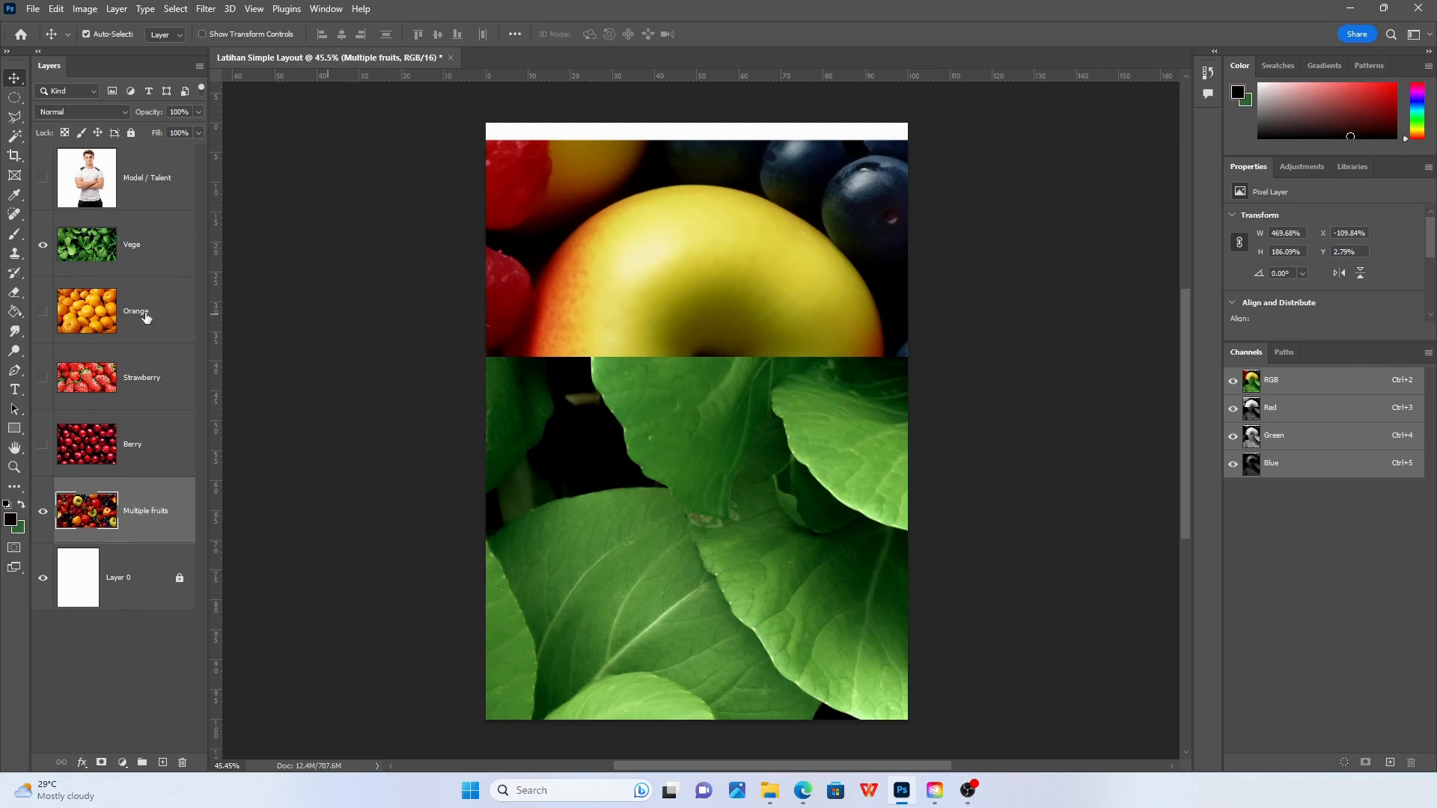
pyautogui.click(130, 257)
pyautogui.click(158, 517)
pyautogui.click(128, 258)
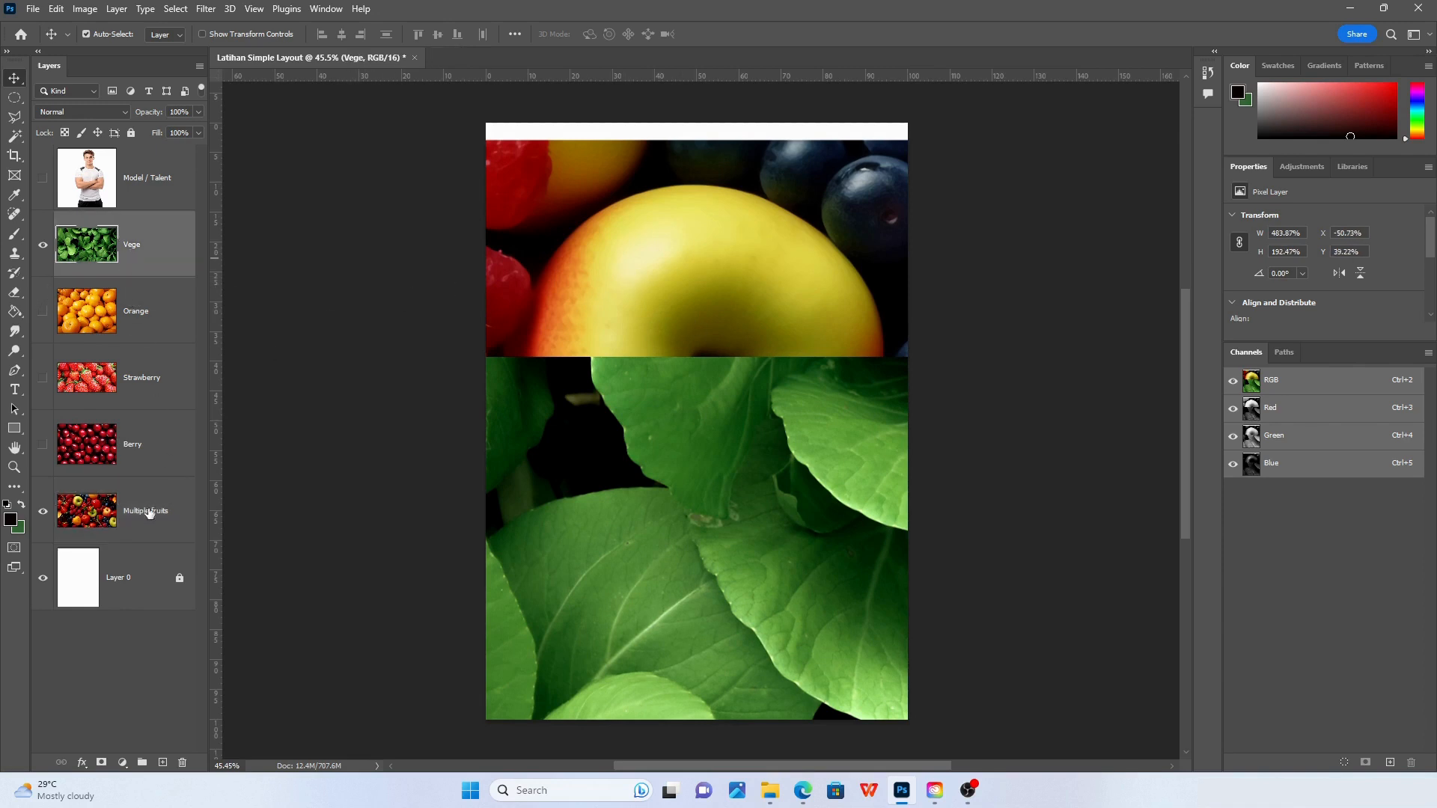
pyautogui.moveTo(539, 393); pyautogui.dragTo(599, 508)
pyautogui.moveTo(629, 311); pyautogui.dragTo(712, 334)
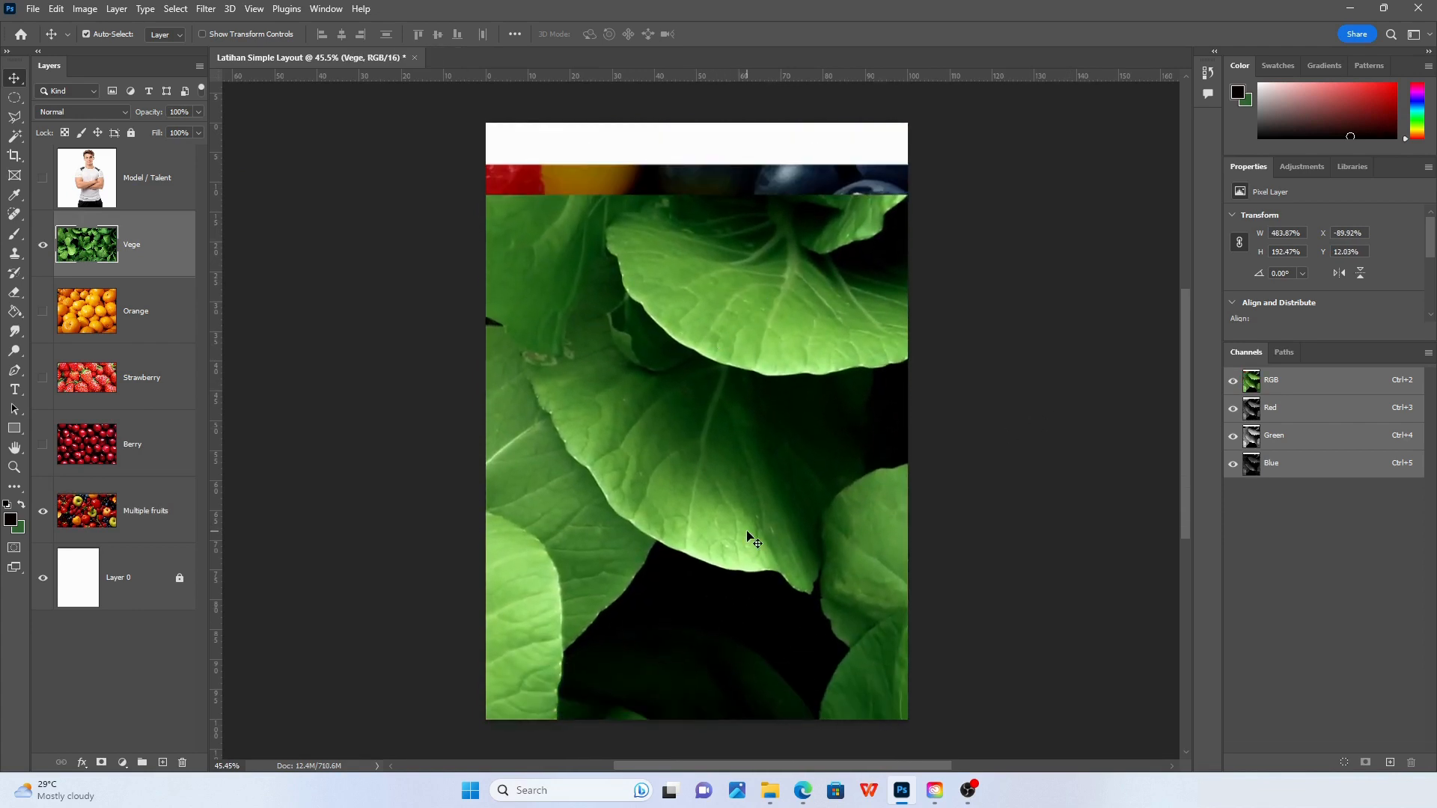
# Shift the Vege photo to about -96% across, keeping it about 12% down the page
pyautogui.scroll(-5, 751, 454)
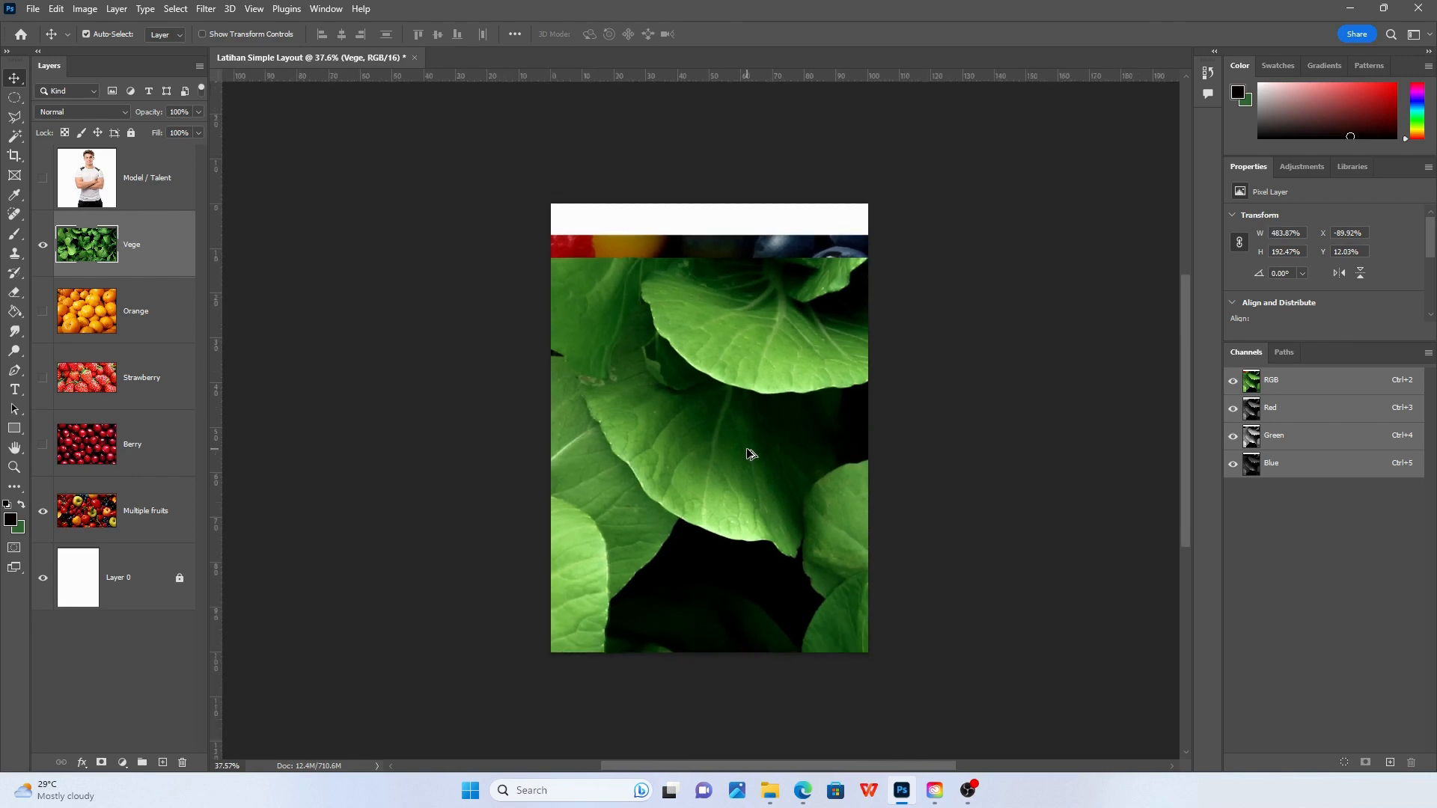
pyautogui.scroll(-1, 751, 454)
pyautogui.moveTo(751, 453)
pyautogui.mouseDown()
pyautogui.moveTo(798, 389)
pyautogui.moveTo(734, 491)
pyautogui.moveTo(733, 442)
pyautogui.moveTo(768, 458)
pyautogui.moveTo(732, 470)
pyautogui.mouseUp()
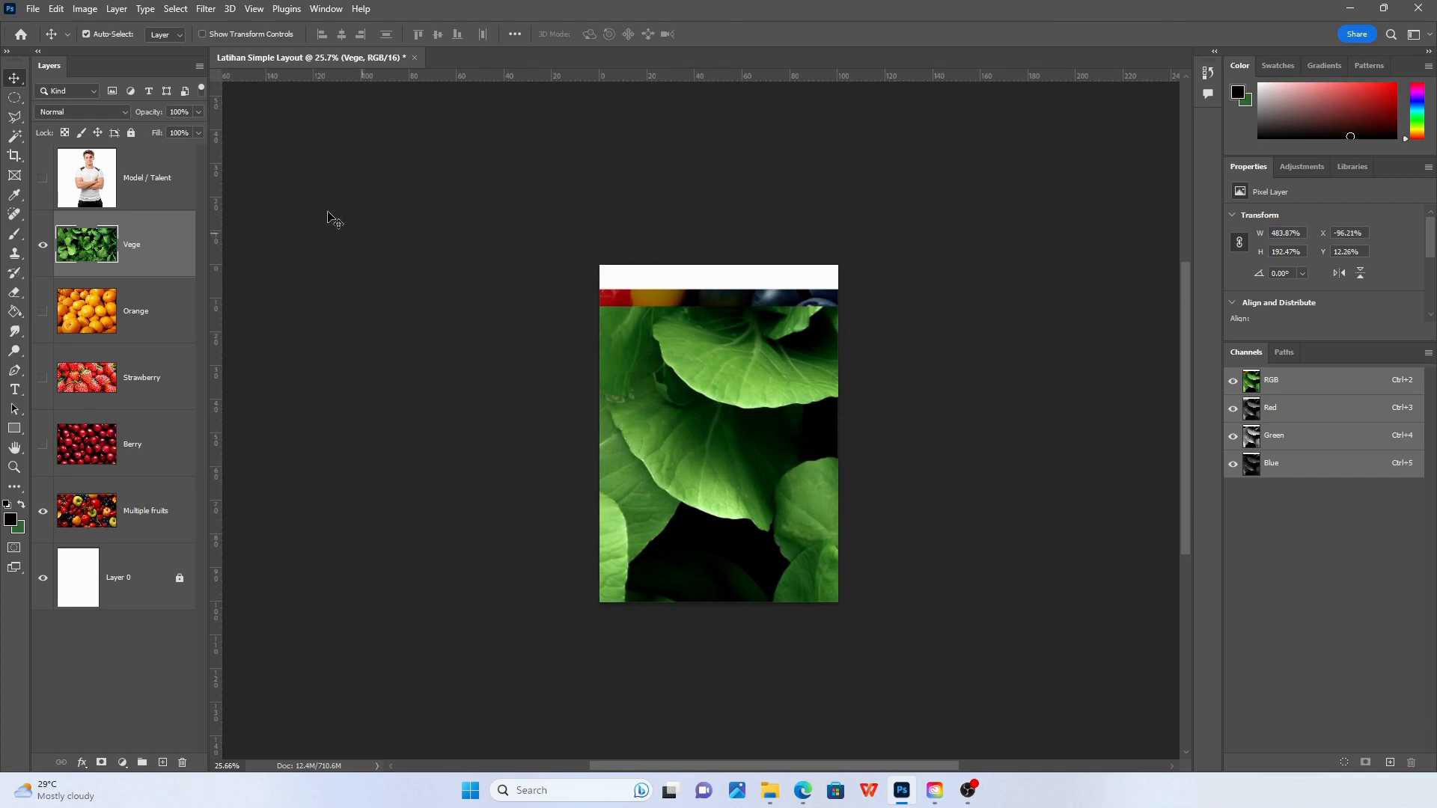
# Scale the Vege photo proportionally down to about 47.5% and move it over the page
pyautogui.click(56, 10)
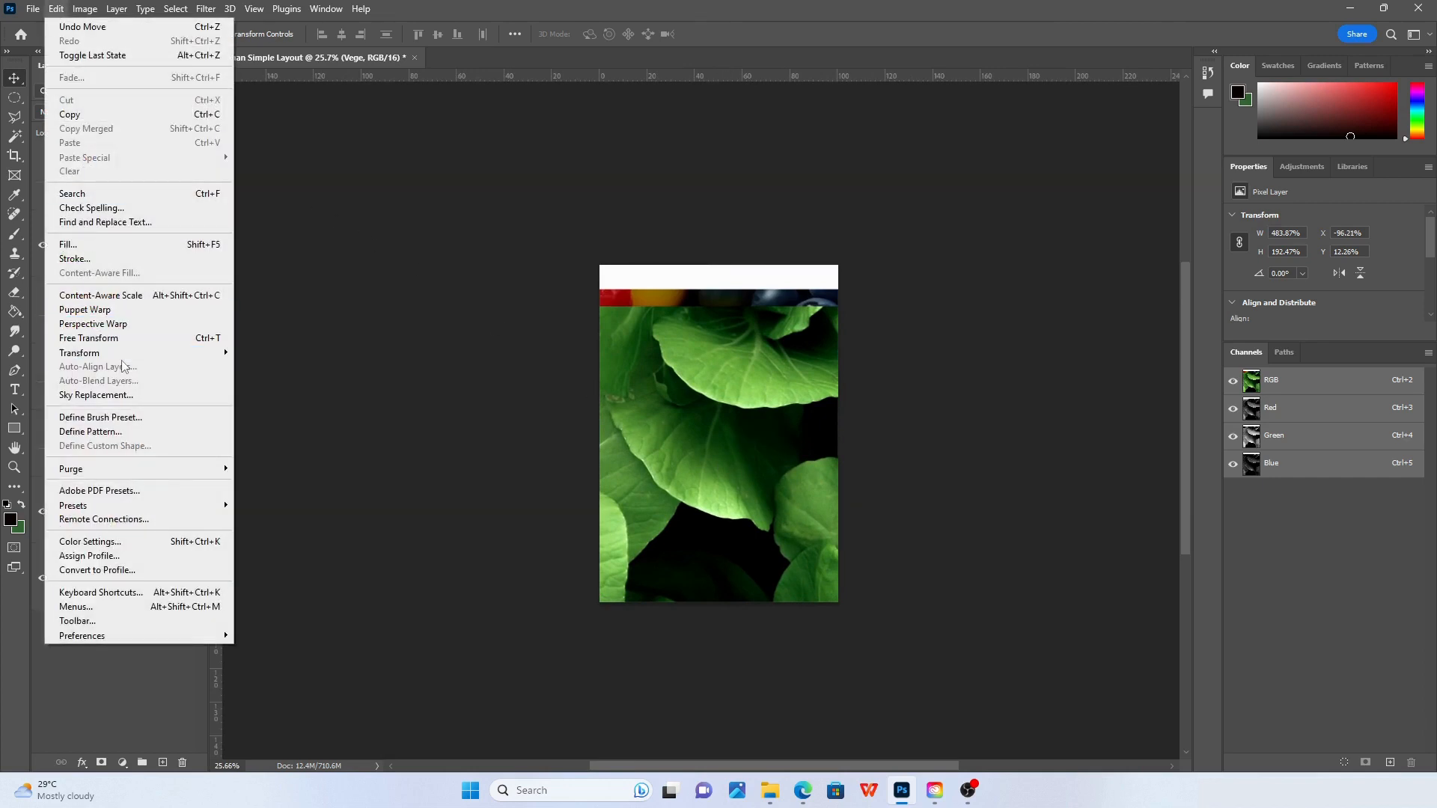
pyautogui.moveTo(180, 353)
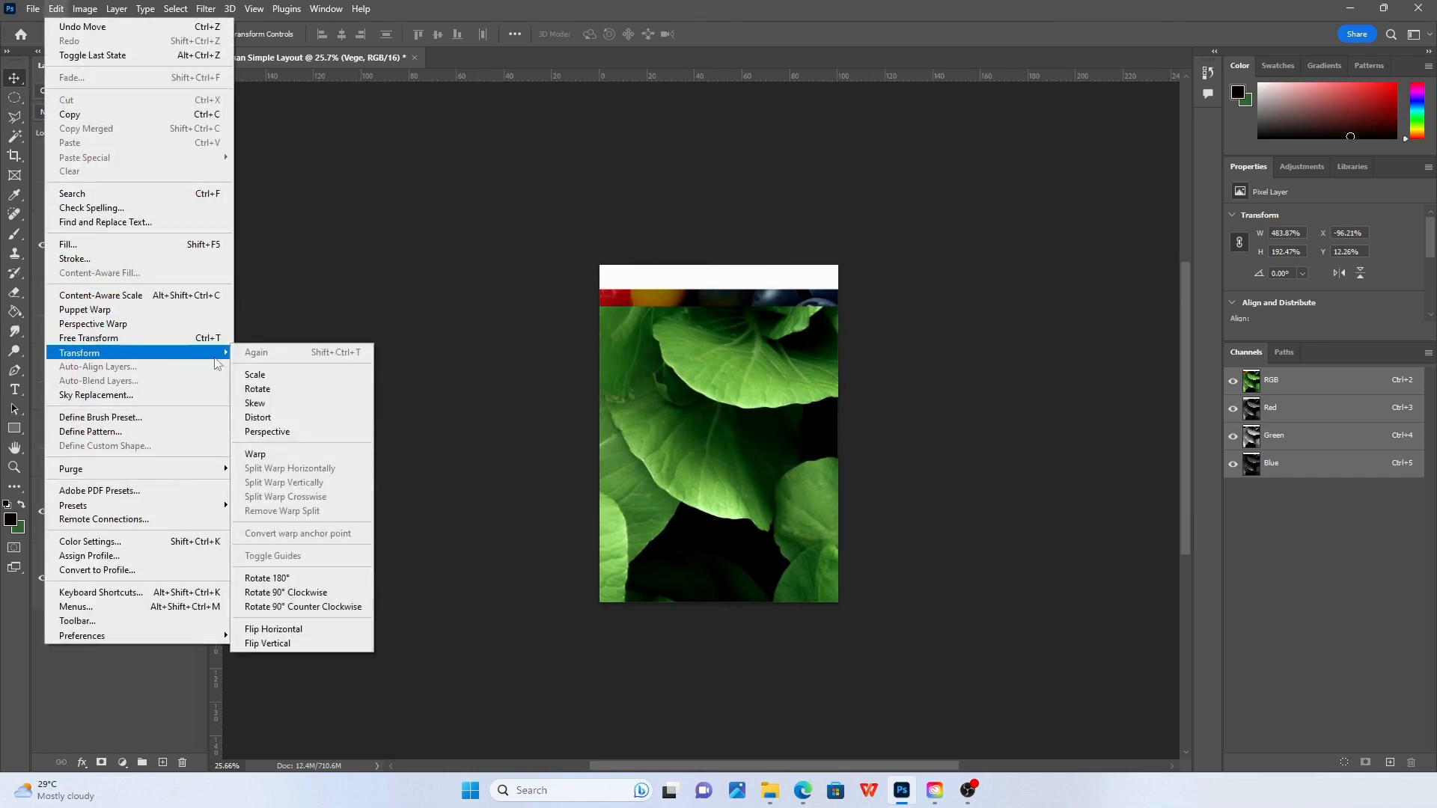
pyautogui.click(278, 377)
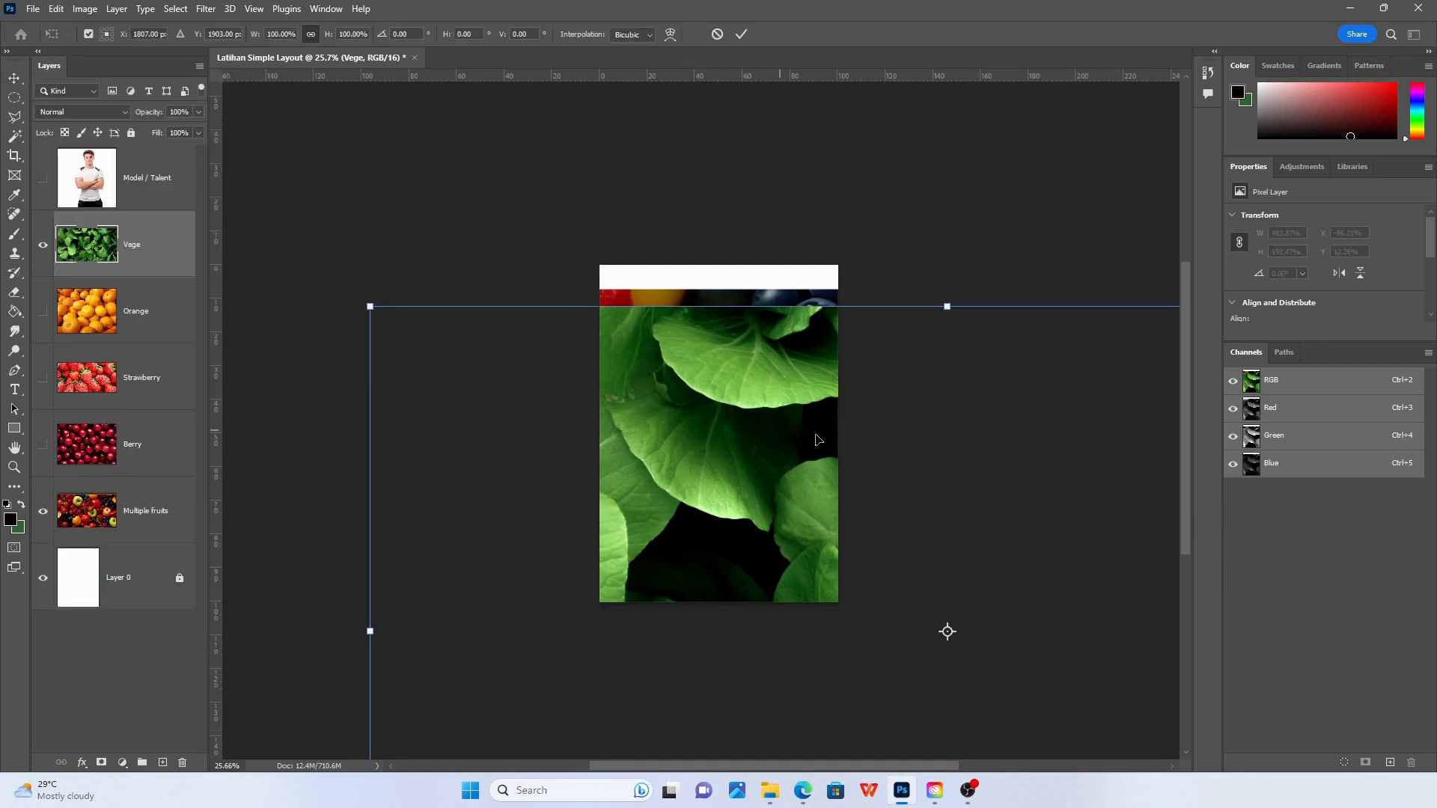
pyautogui.scroll(-6, 748, 411)
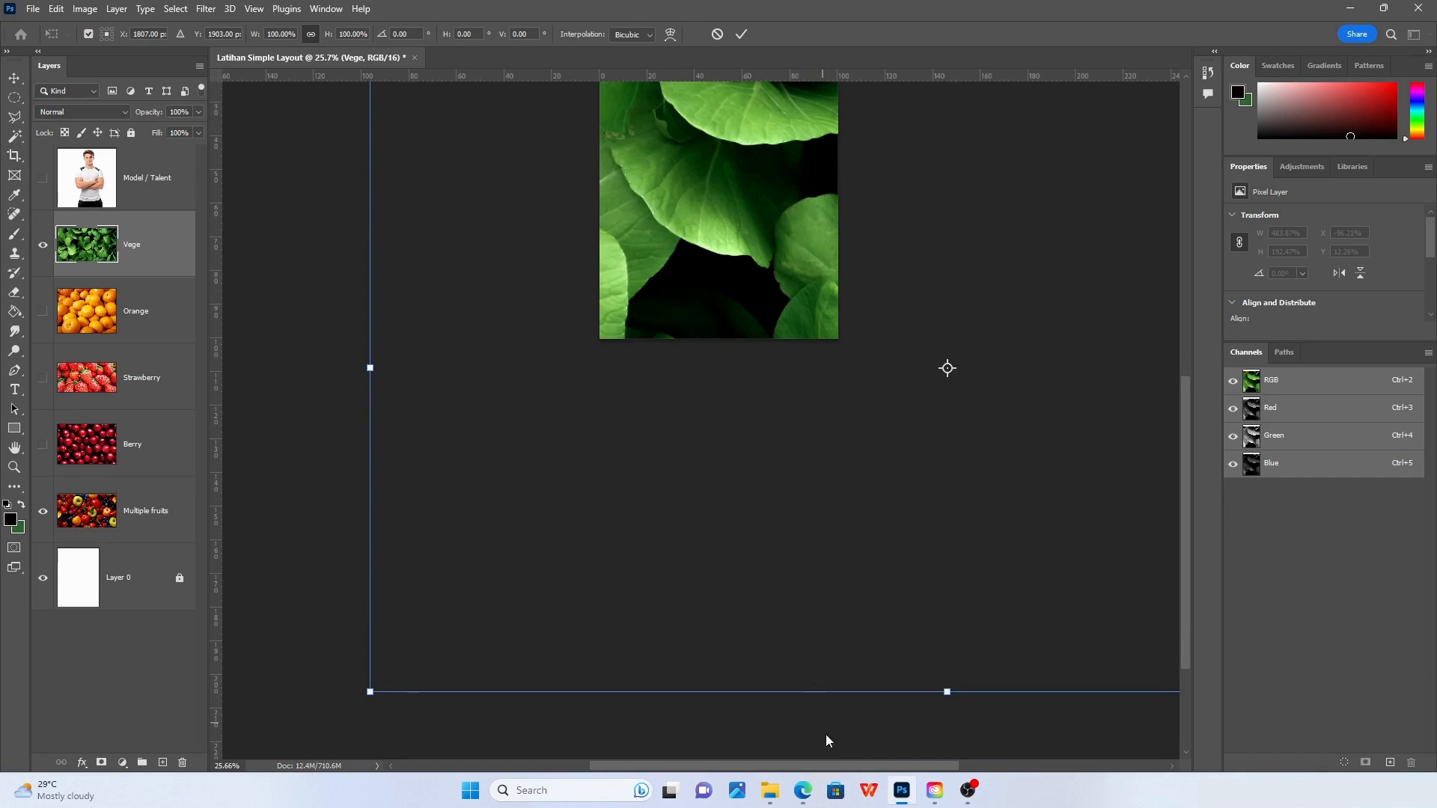
pyautogui.moveTo(831, 766); pyautogui.dragTo(858, 741)
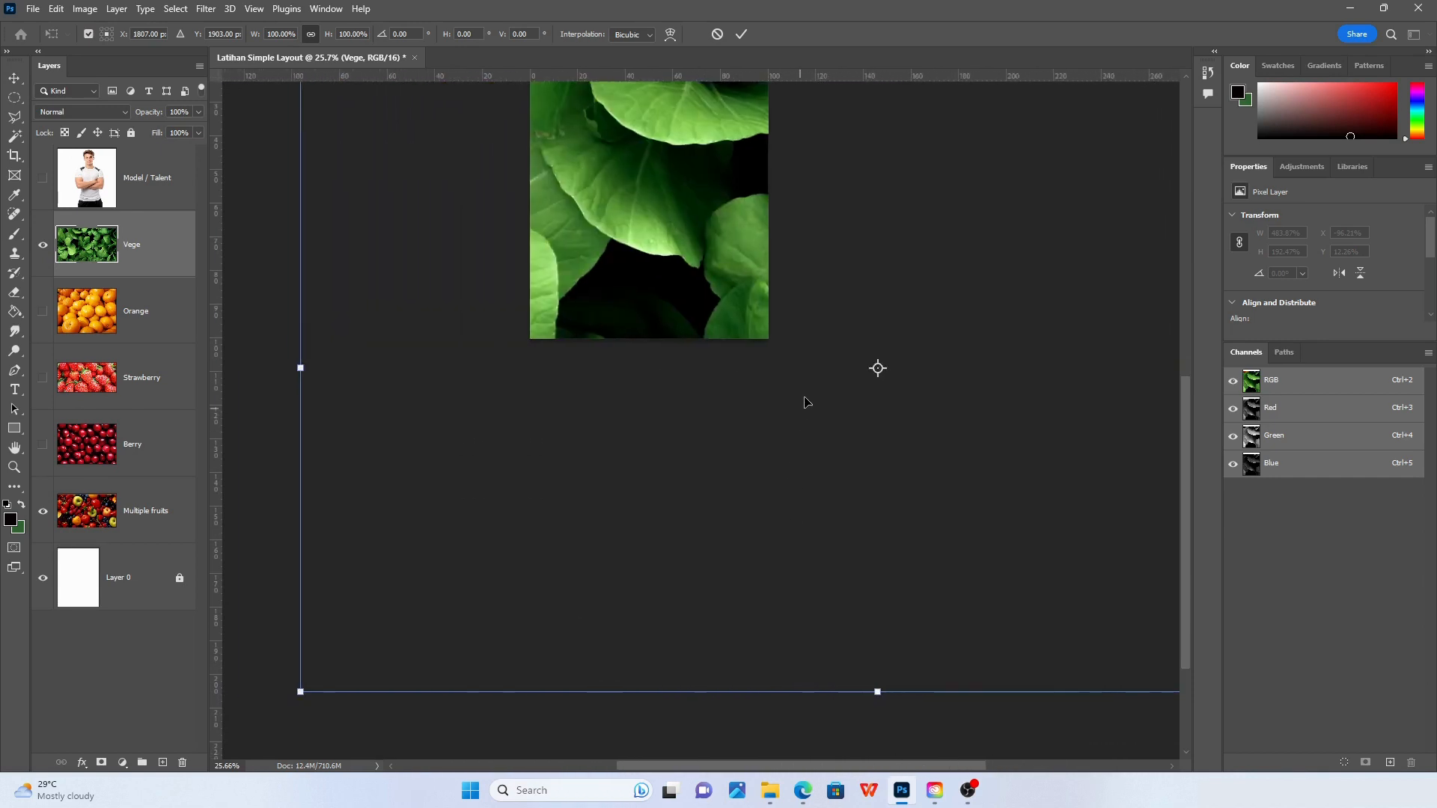
pyautogui.scroll(-3, 819, 373)
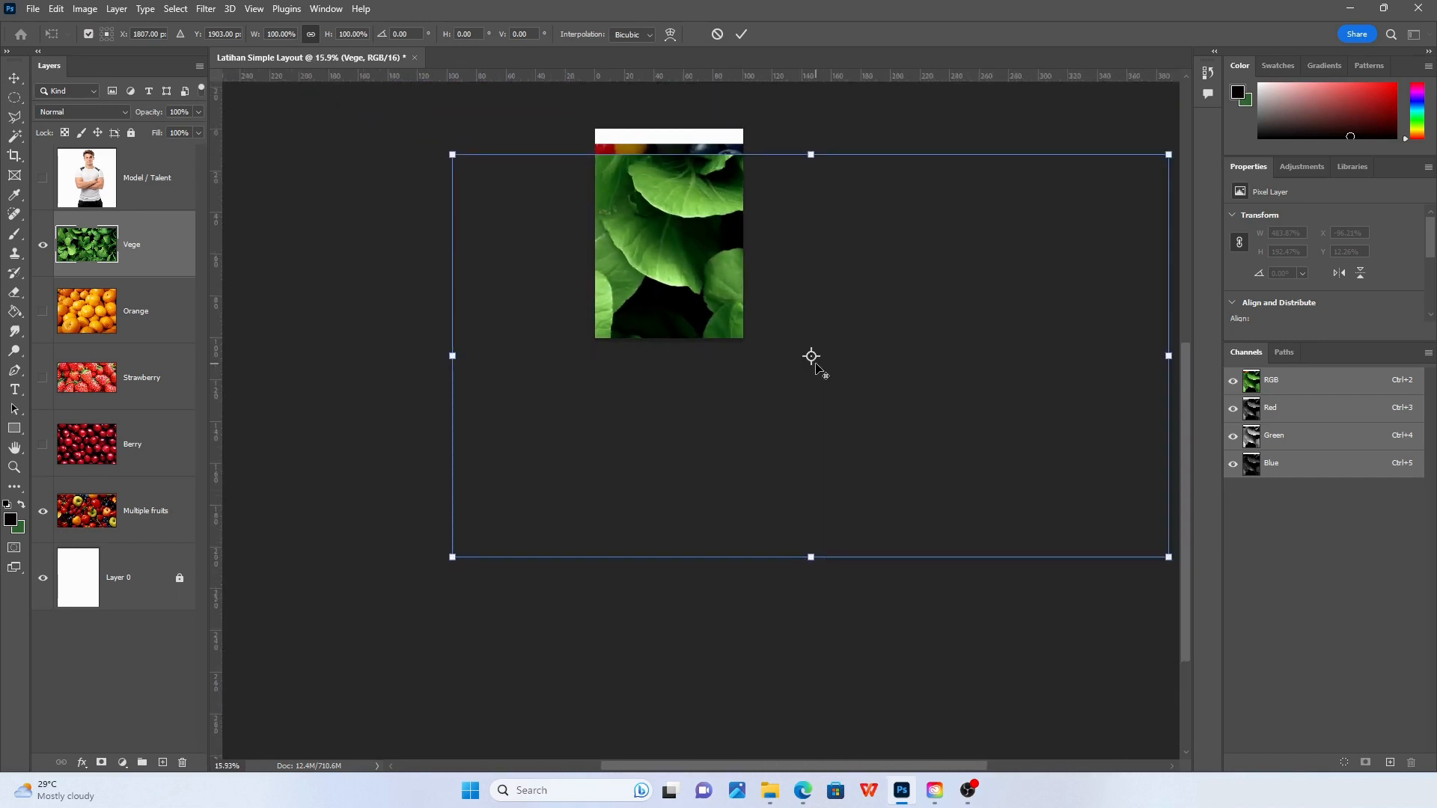
pyautogui.scroll(1, 847, 362)
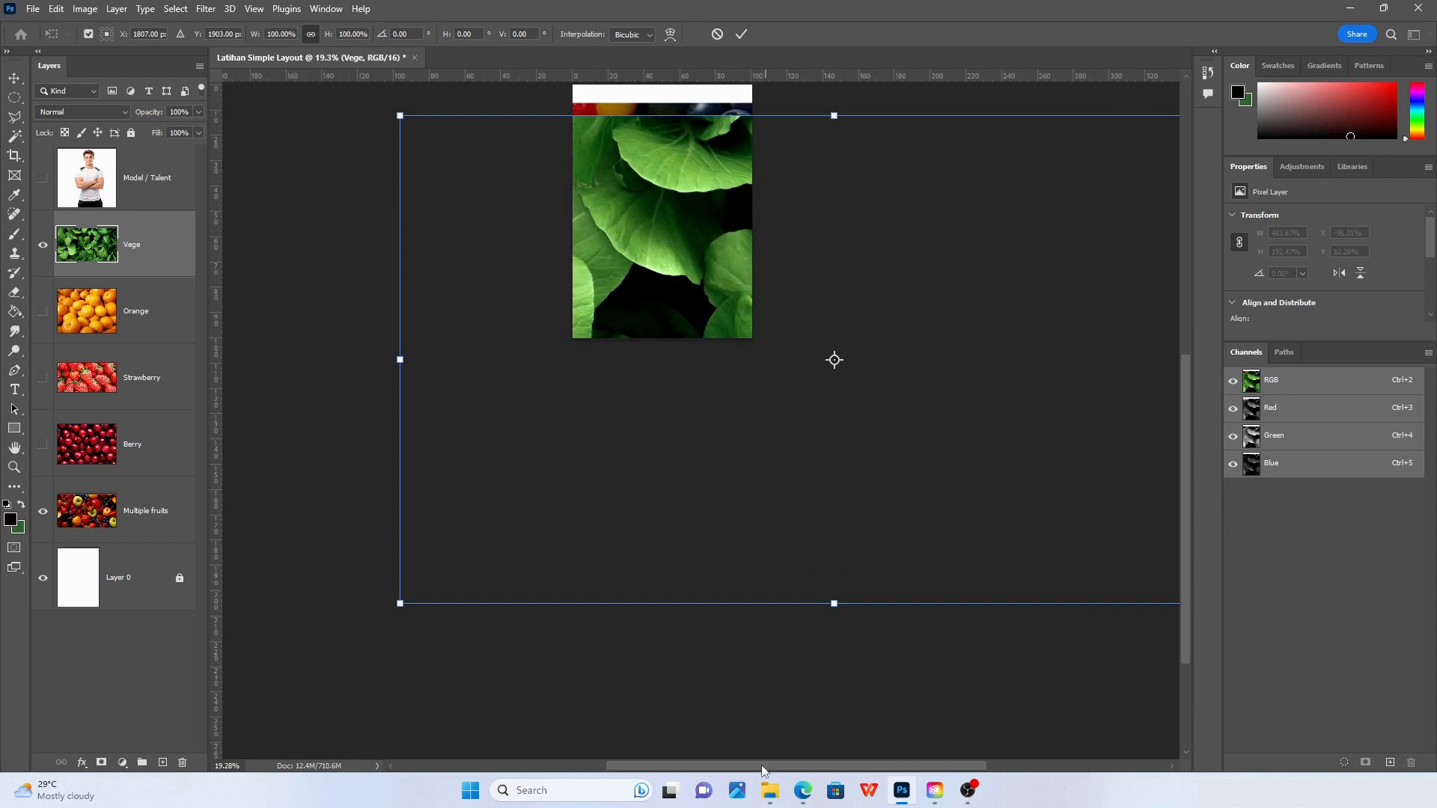
pyautogui.moveTo(762, 769); pyautogui.dragTo(812, 767)
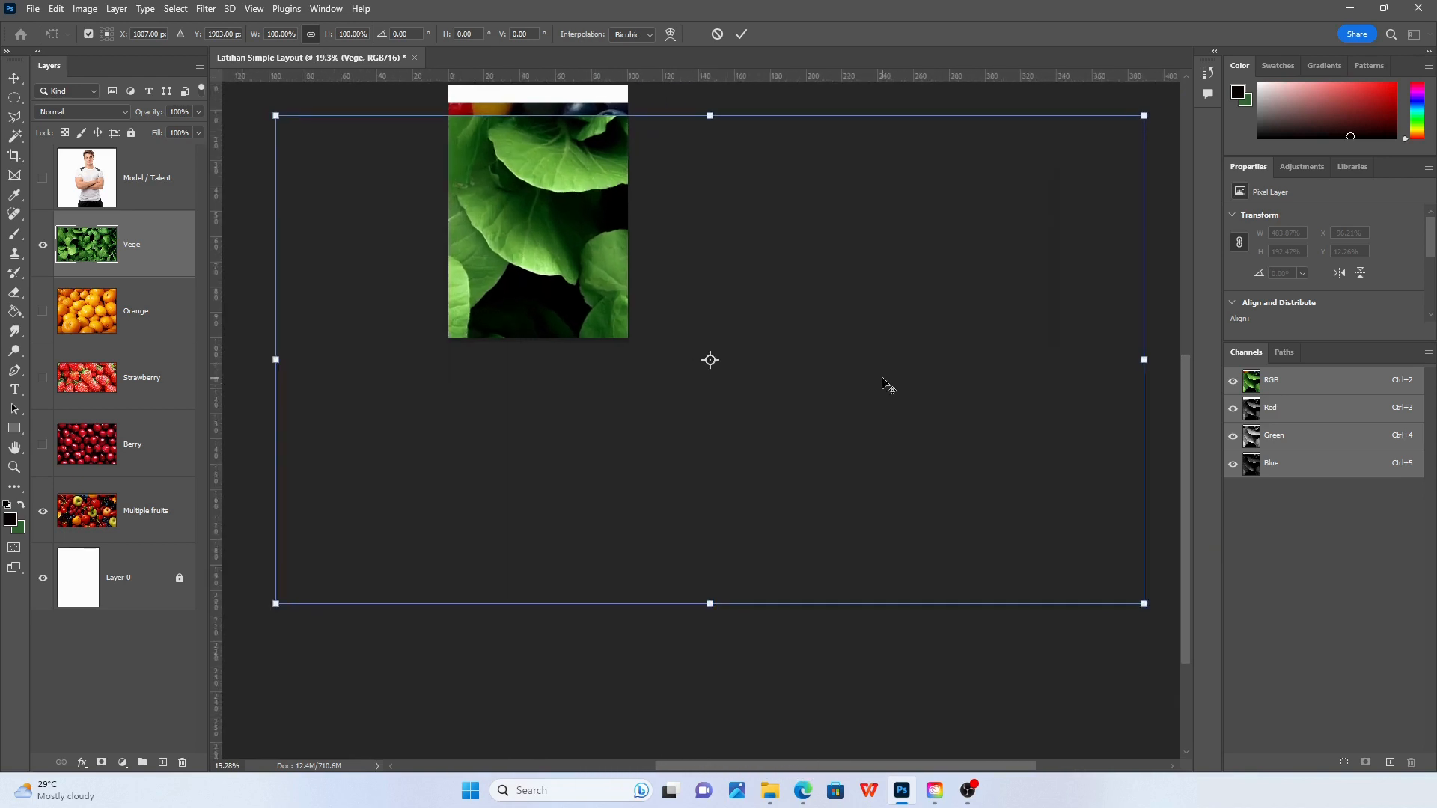
pyautogui.scroll(-2, 884, 379)
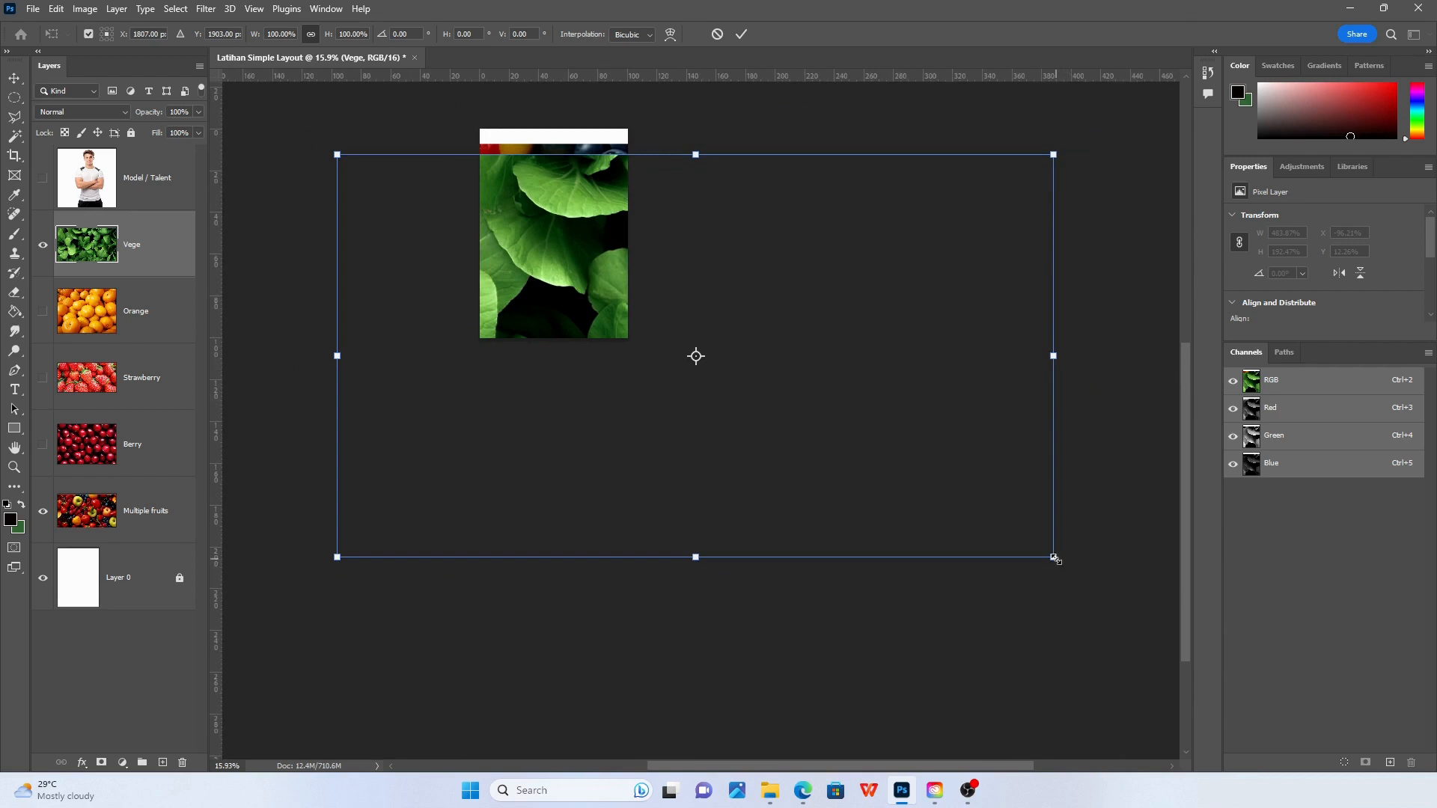
pyautogui.moveTo(1051, 556); pyautogui.dragTo(678, 346)
pyautogui.moveTo(571, 296); pyautogui.dragTo(626, 271)
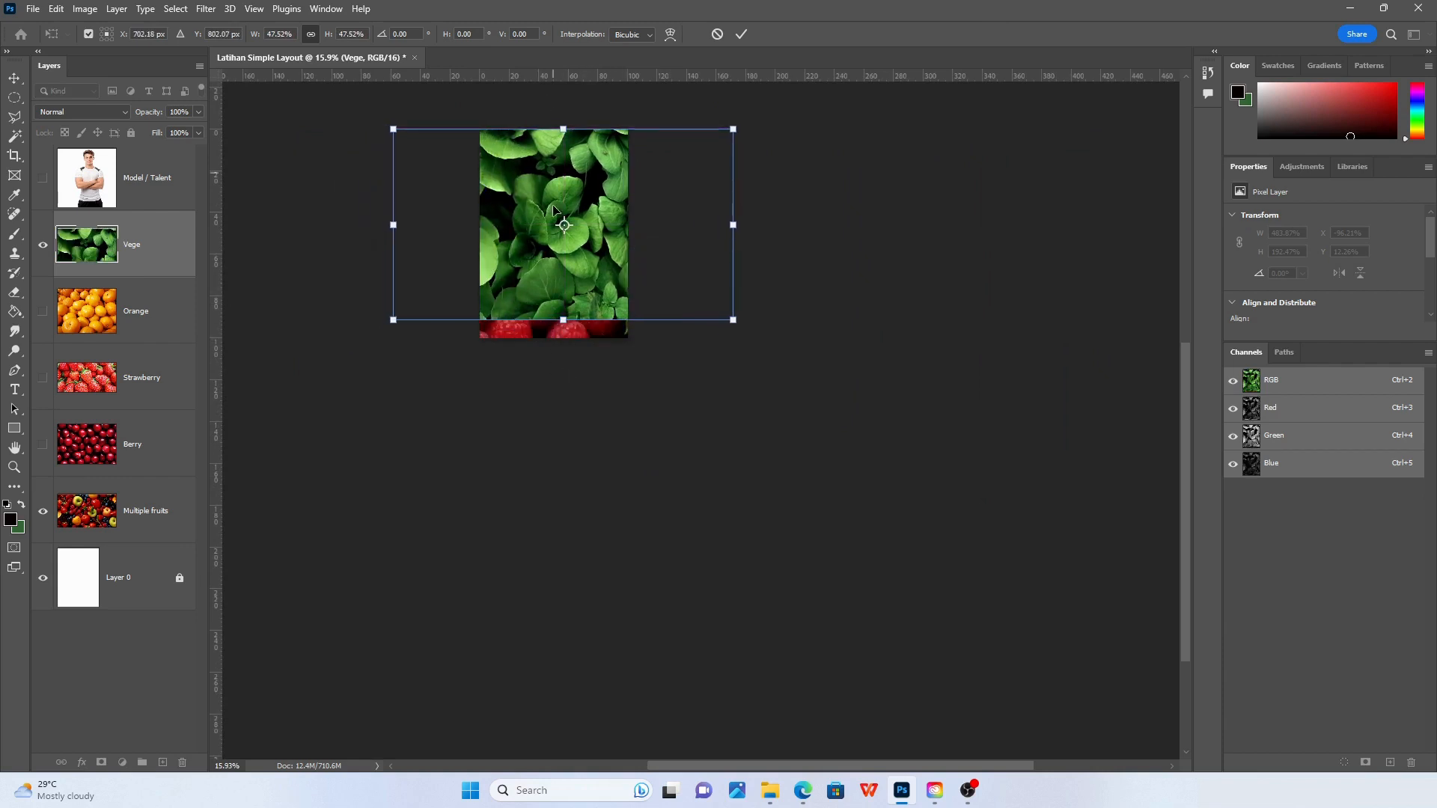
# Enlarge the Vege photo's scale to about 52.6% and place it at about -77% across and -0.6% down so it covers the page
pyautogui.moveTo(737, 336); pyautogui.dragTo(769, 351)
pyautogui.moveTo(611, 283); pyautogui.dragTo(582, 281)
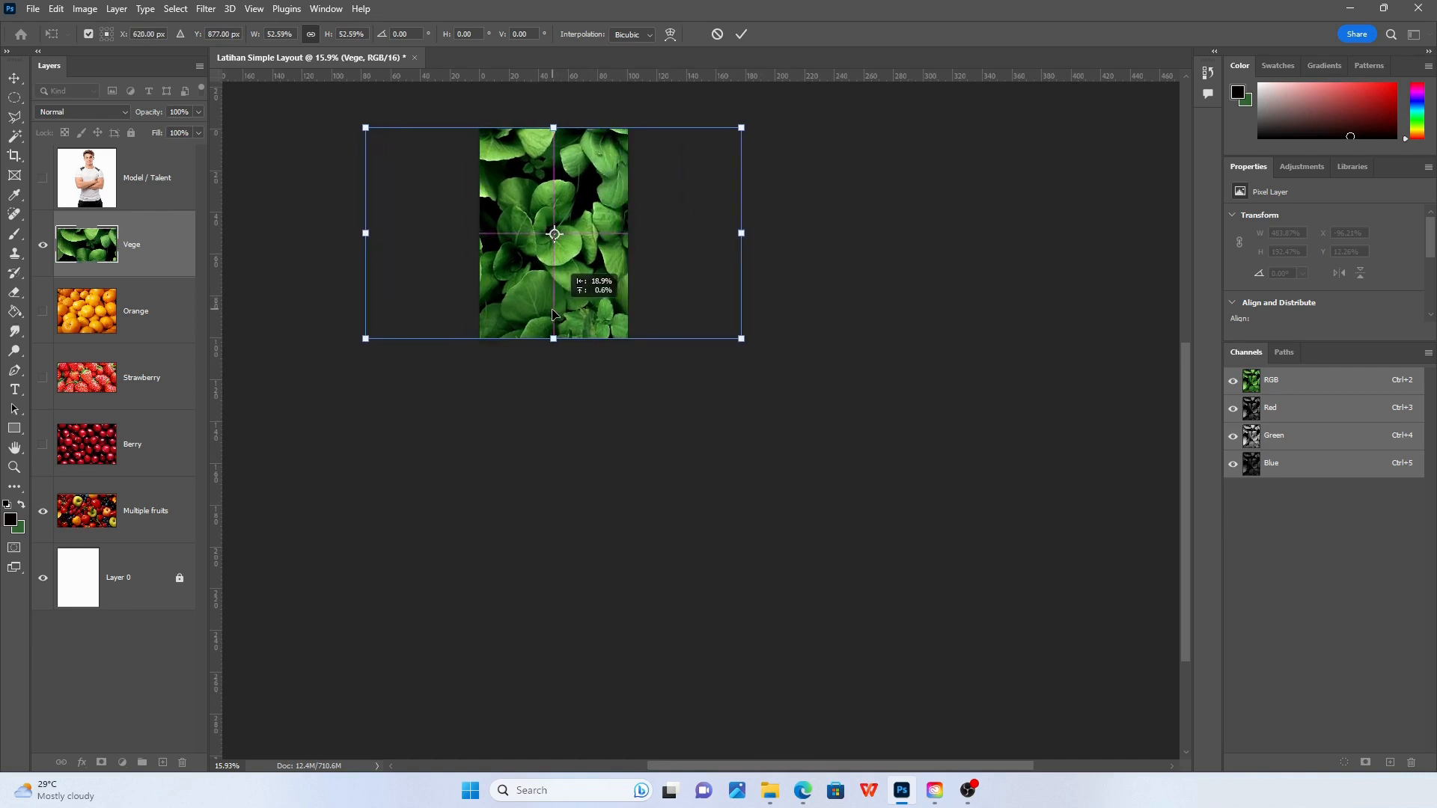
pyautogui.press('Return')
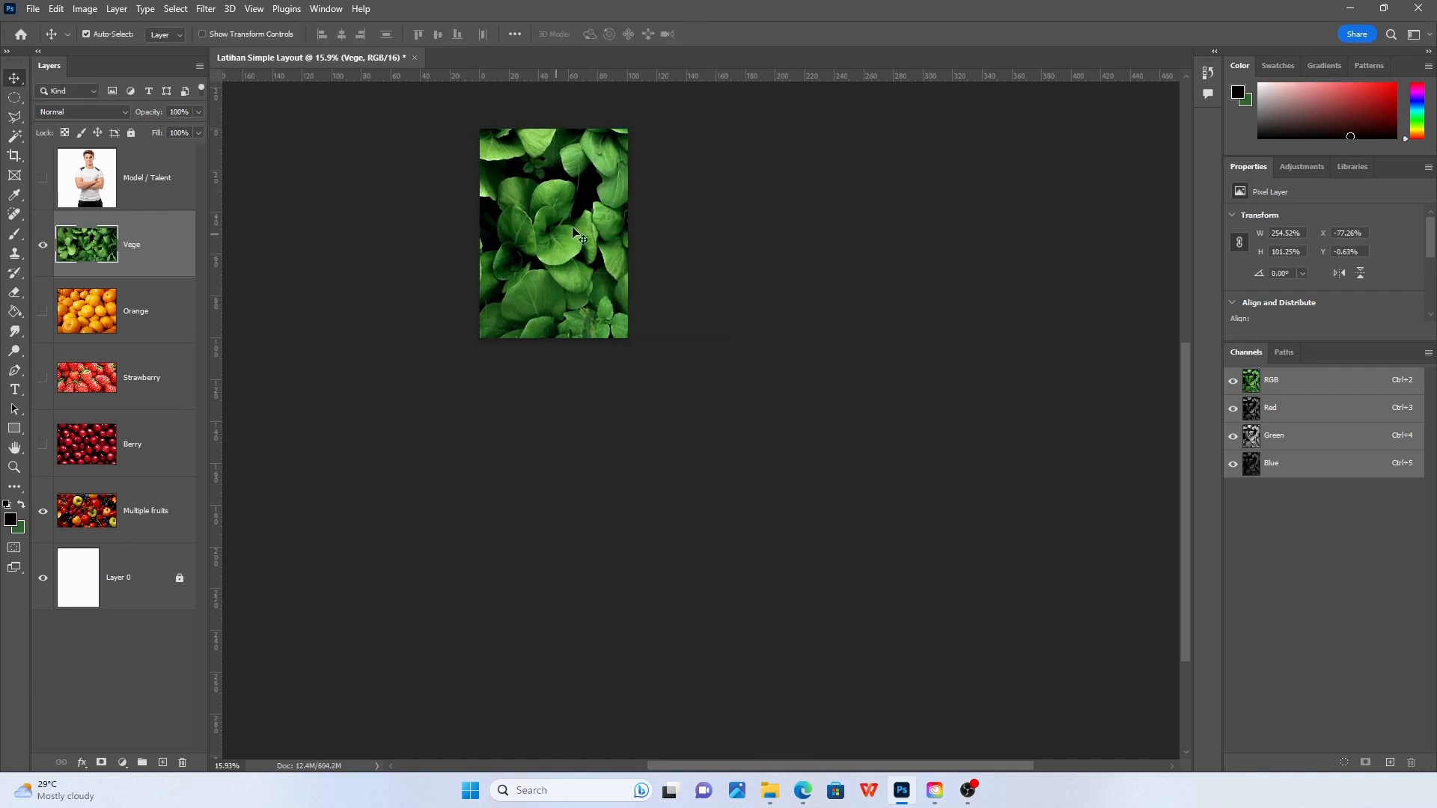
# Hide the Vege layer and make Multiple fruits the active layer
pyautogui.scroll(5, 740, 336)
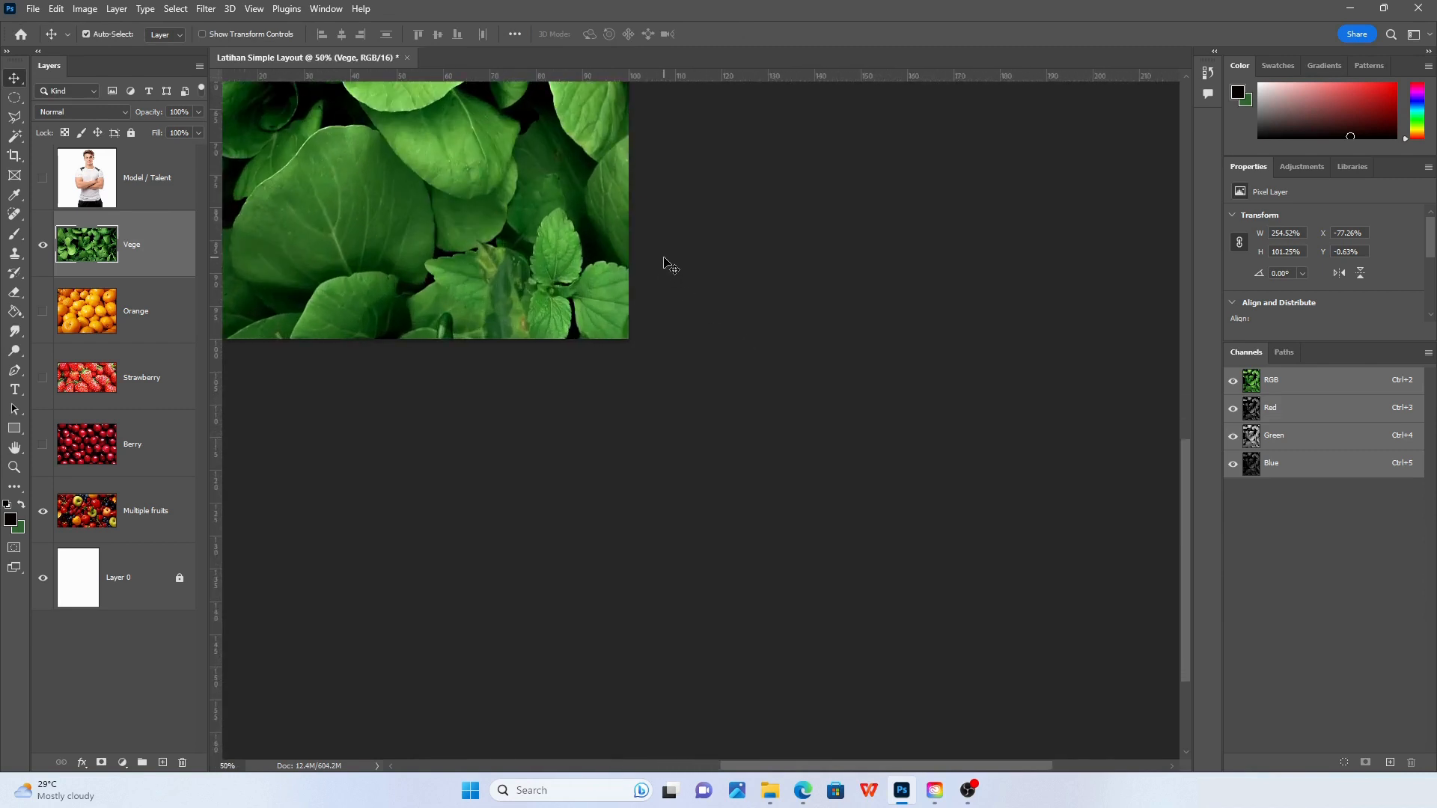
pyautogui.moveTo(638, 192); pyautogui.dragTo(643, 338)
pyautogui.moveTo(574, 182)
pyautogui.mouseDown()
pyautogui.moveTo(549, 218)
pyautogui.moveTo(569, 191)
pyautogui.mouseUp()
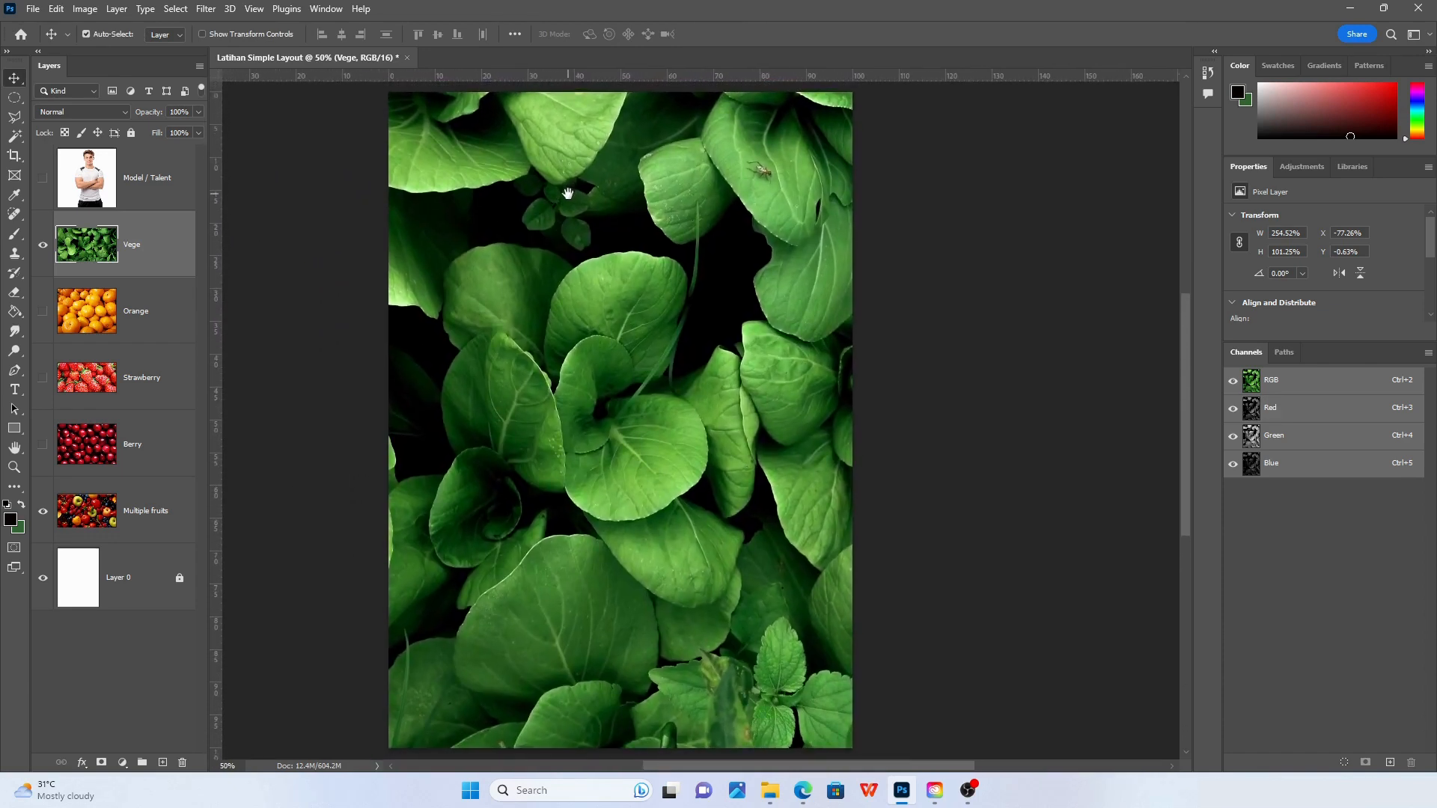
pyautogui.click(43, 247)
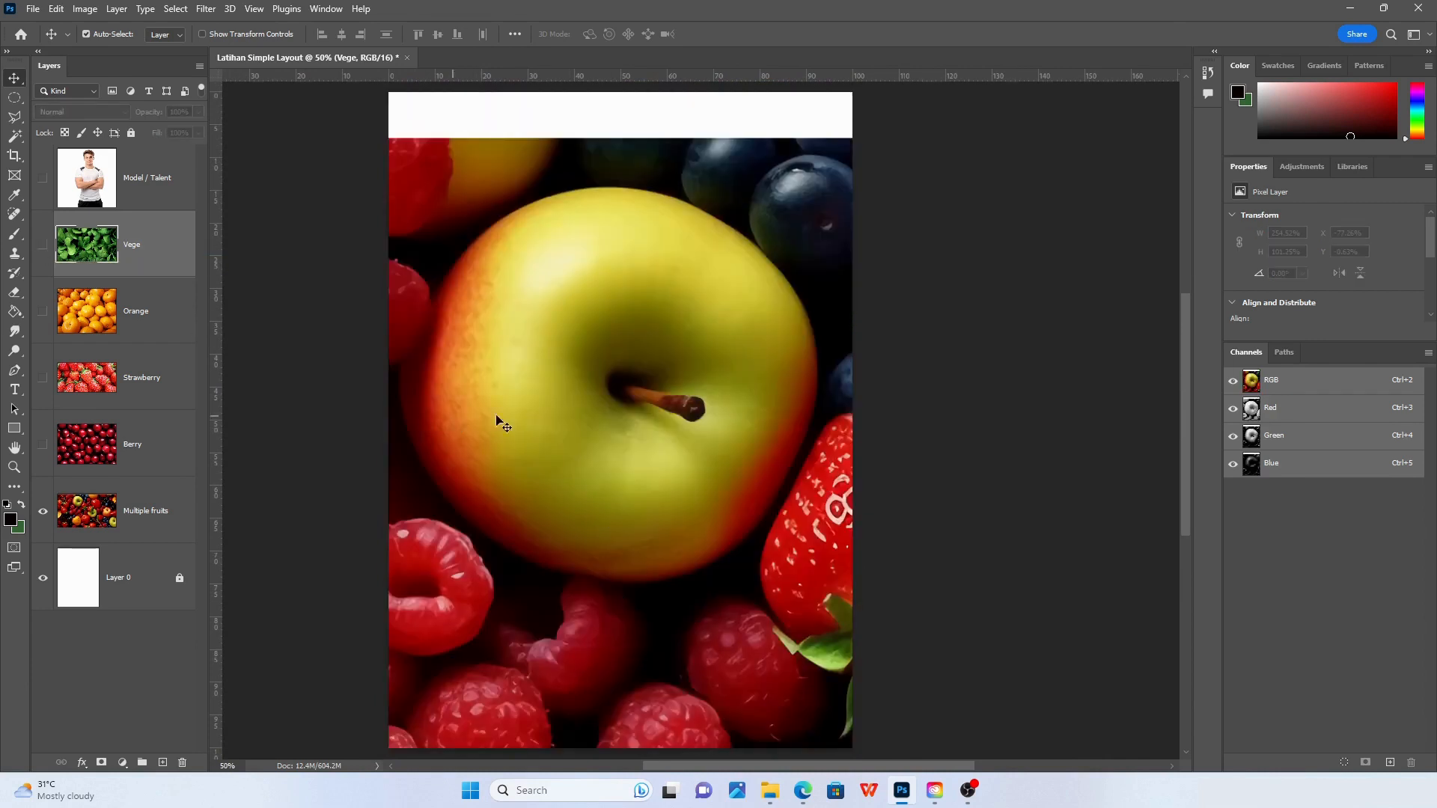
pyautogui.click(166, 516)
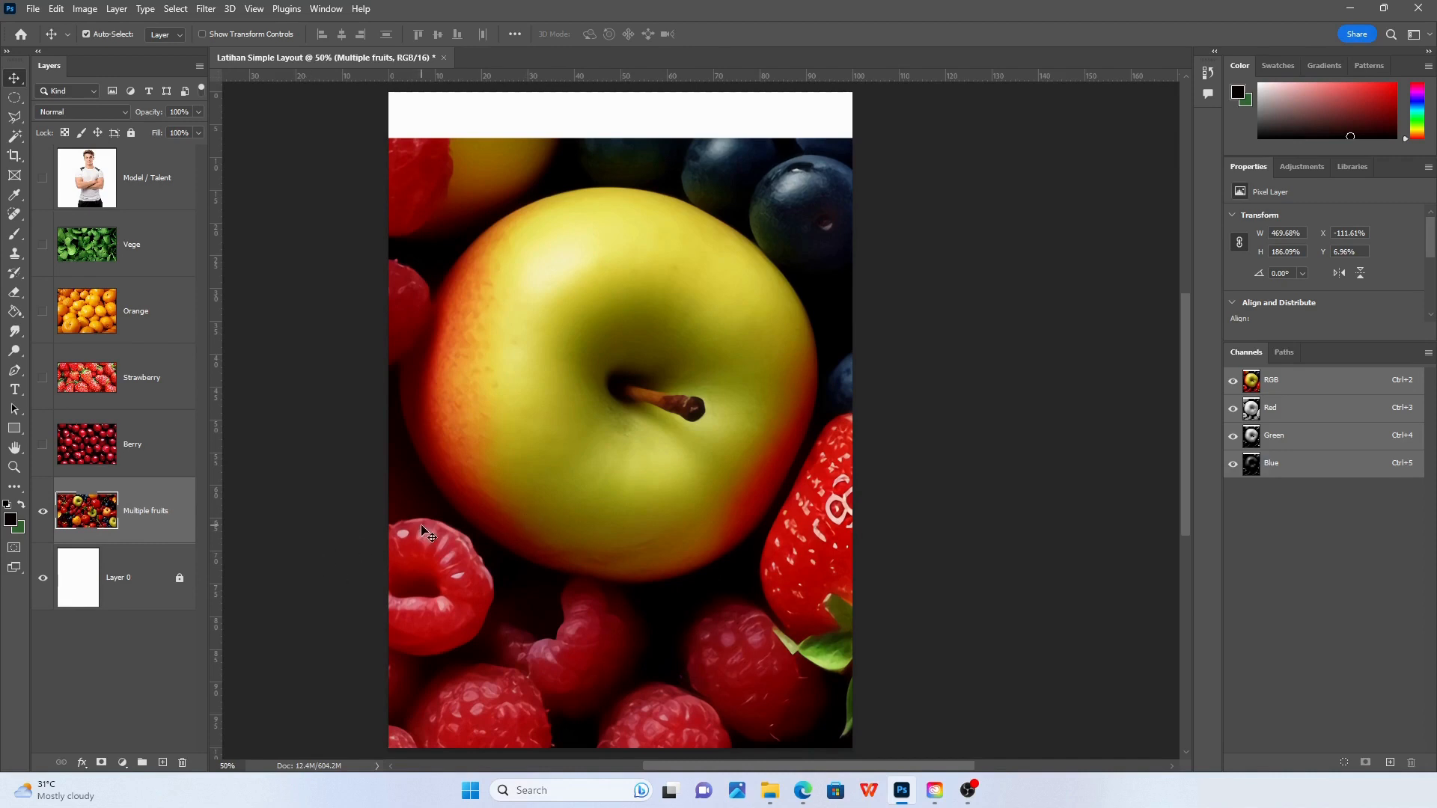
pyautogui.click(159, 256)
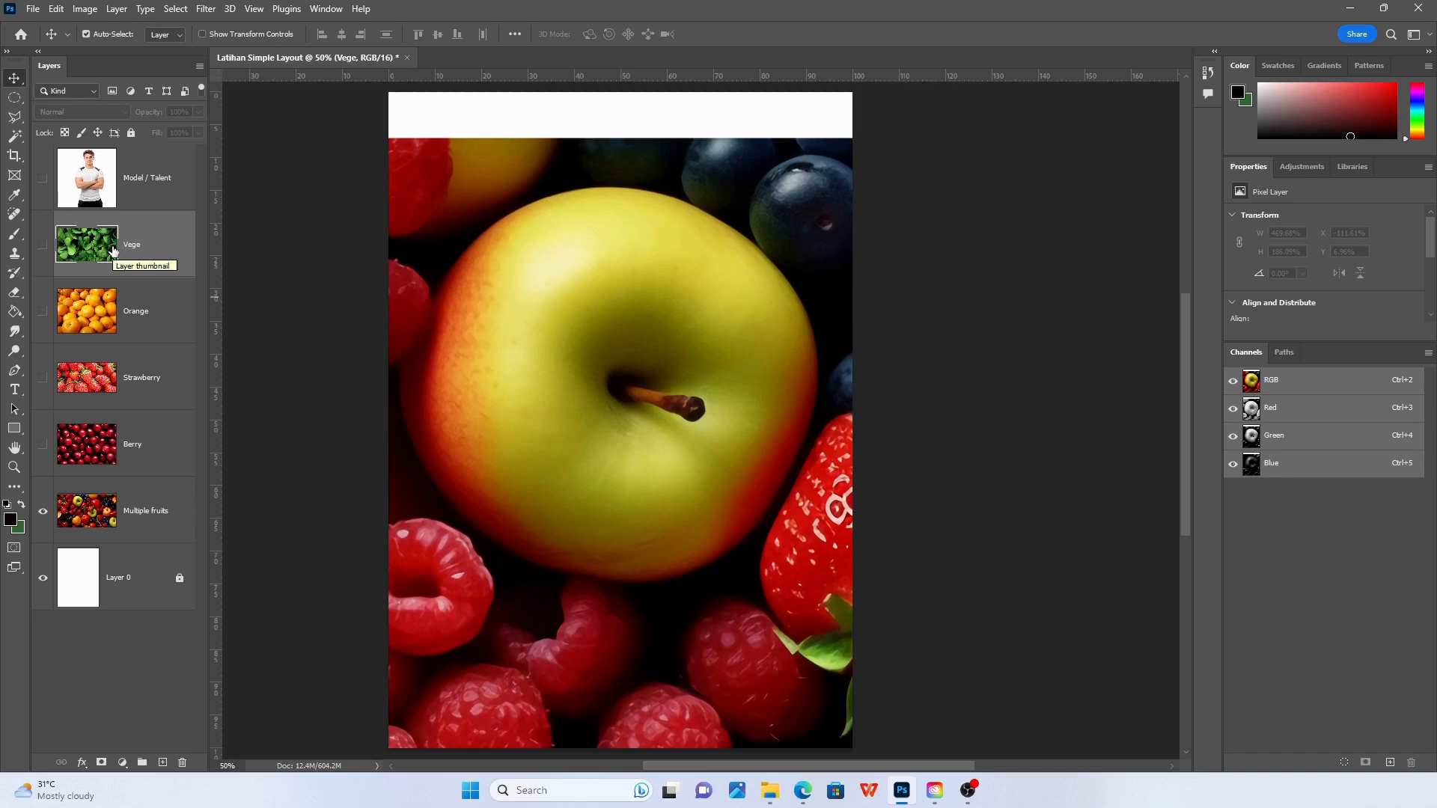
pyautogui.click(104, 513)
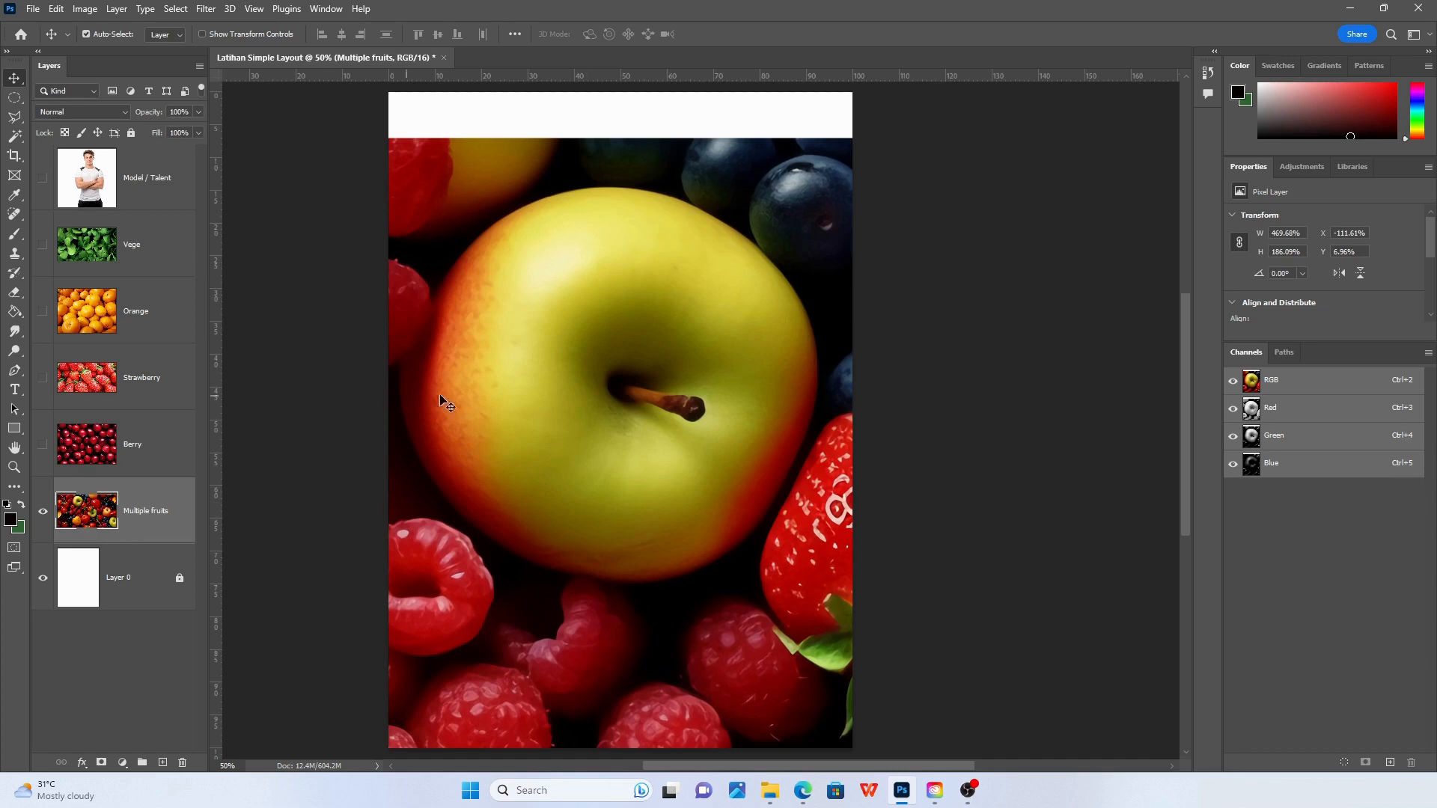
# Move the mixed fruit photo to about -108% across and -7% down so it covers the page
pyautogui.scroll(-5, 566, 307)
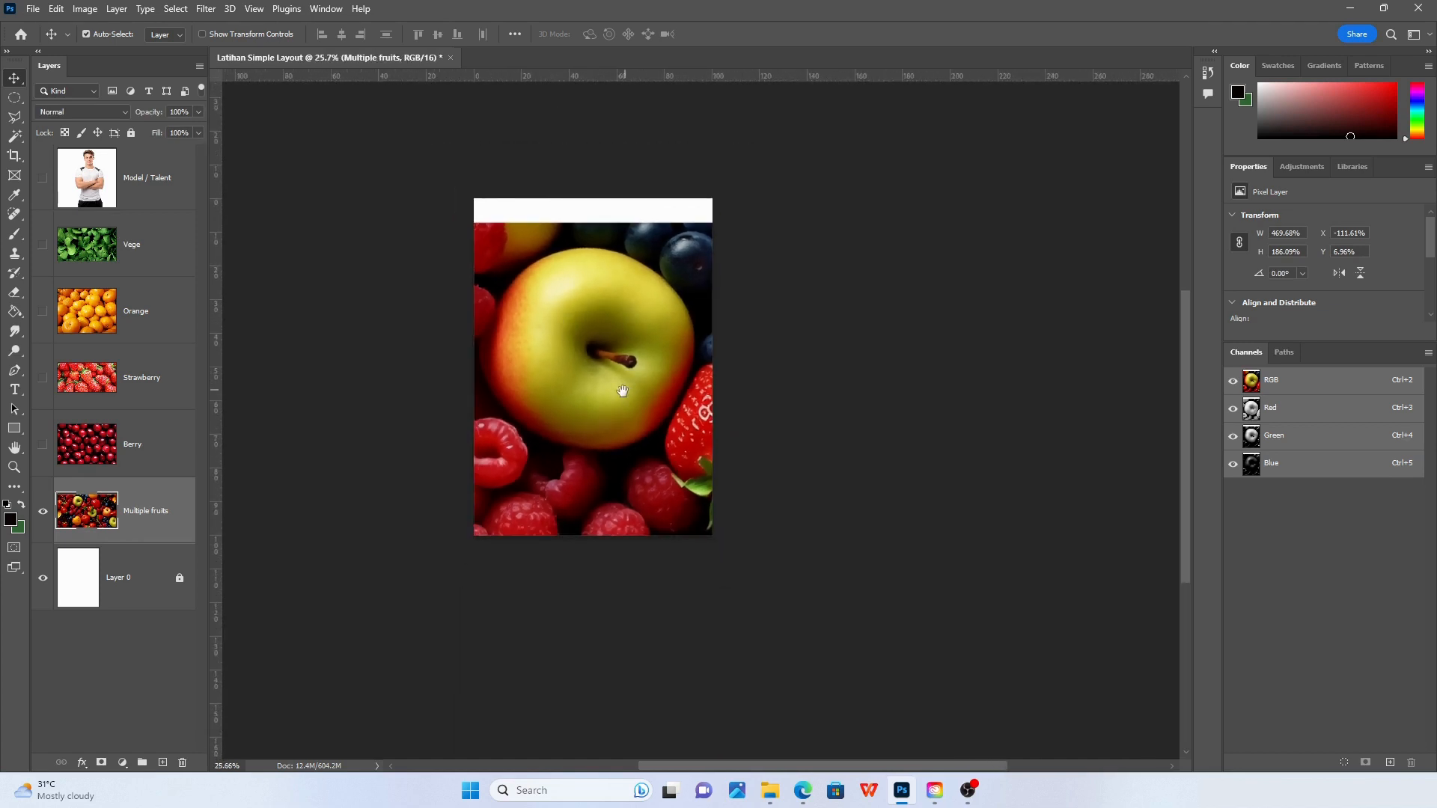
pyautogui.moveTo(587, 390); pyautogui.dragTo(671, 327)
pyautogui.click(56, 8)
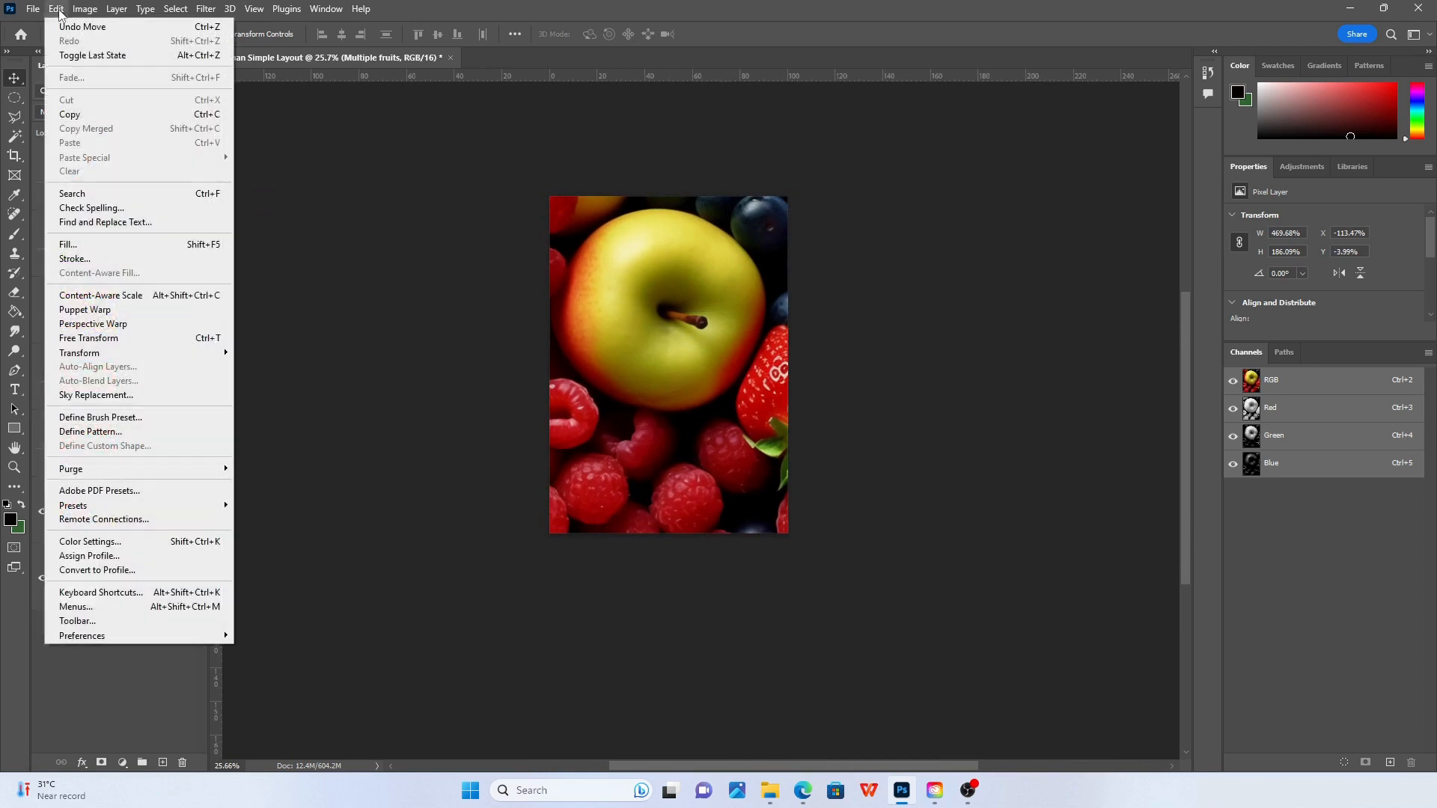
pyautogui.click(366, 200)
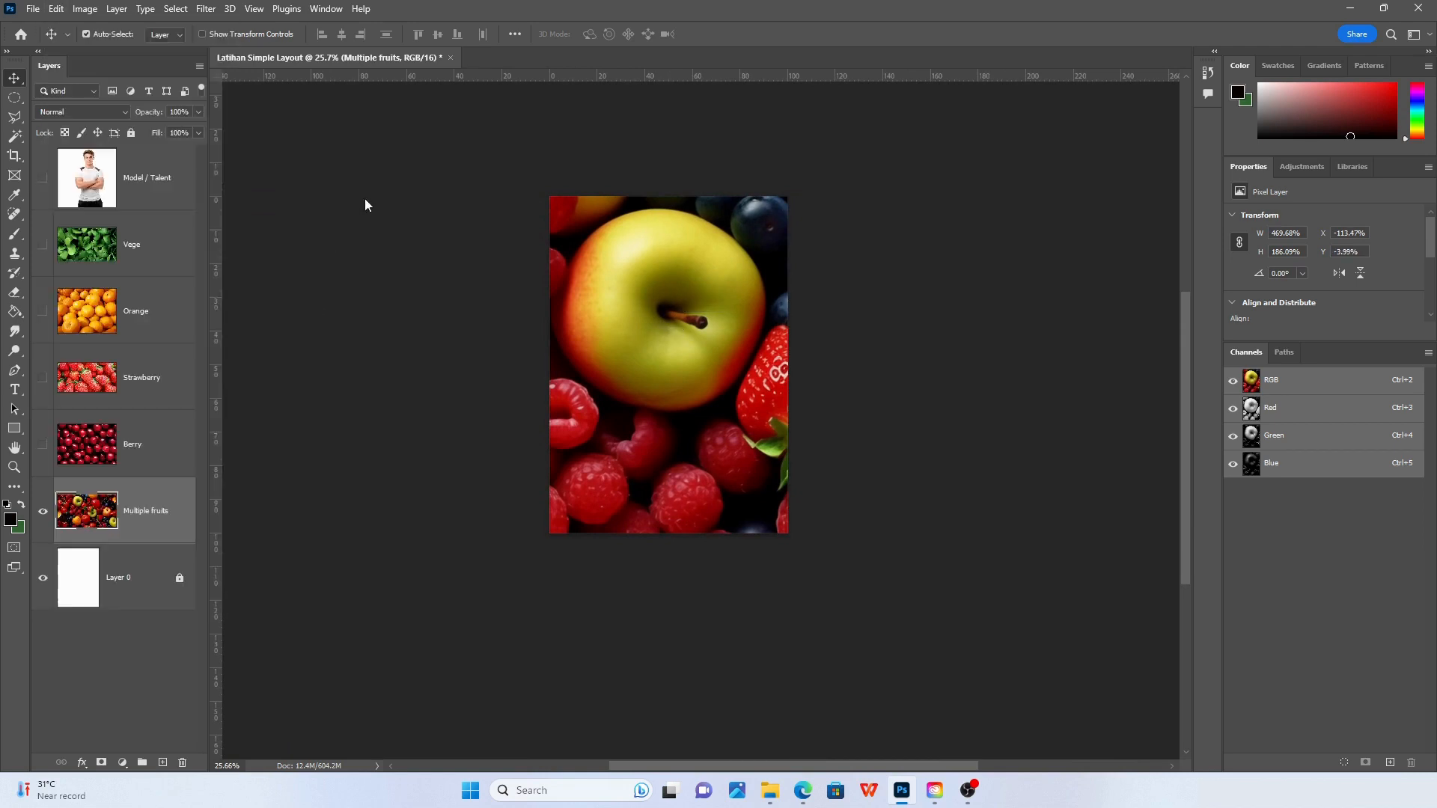
pyautogui.moveTo(712, 303)
pyautogui.mouseDown()
pyautogui.moveTo(739, 330)
pyautogui.moveTo(691, 299)
pyautogui.moveTo(729, 276)
pyautogui.moveTo(724, 292)
pyautogui.mouseUp()
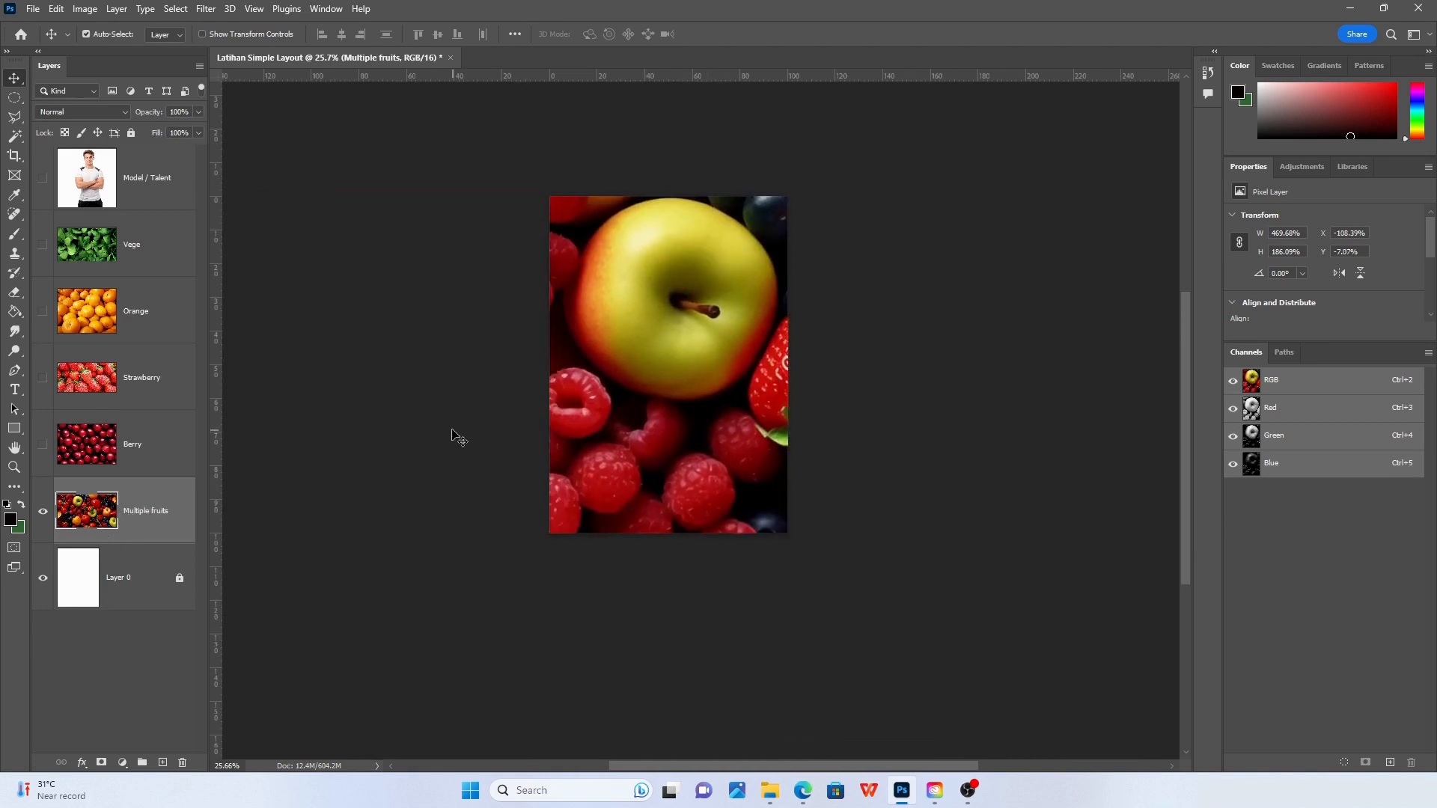
# Scale the mixed fruit photo proportionally to about 53.6% and place it at about -69% across and 0.2% down
pyautogui.press('ctrl')
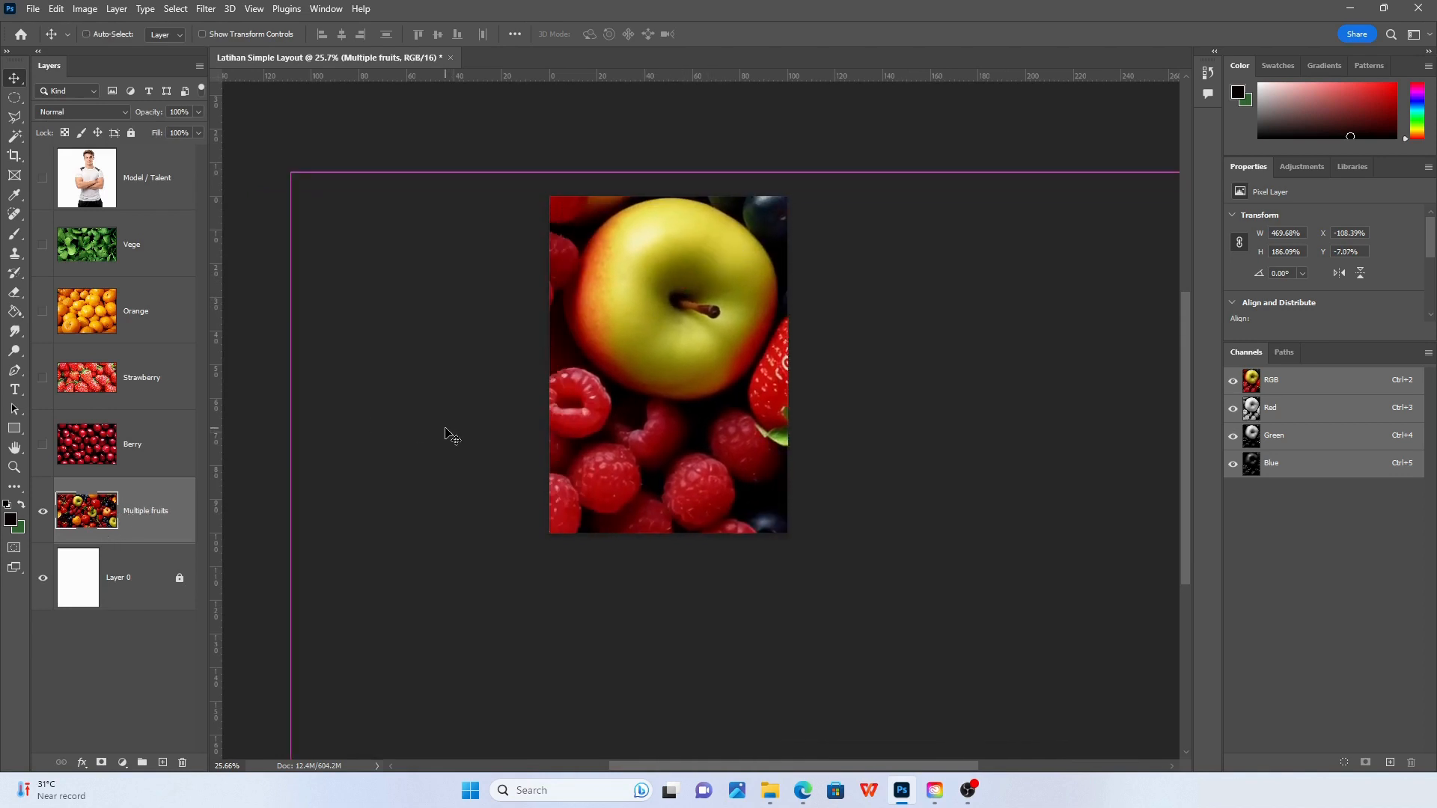
pyautogui.hotkey('ctrl', 't')
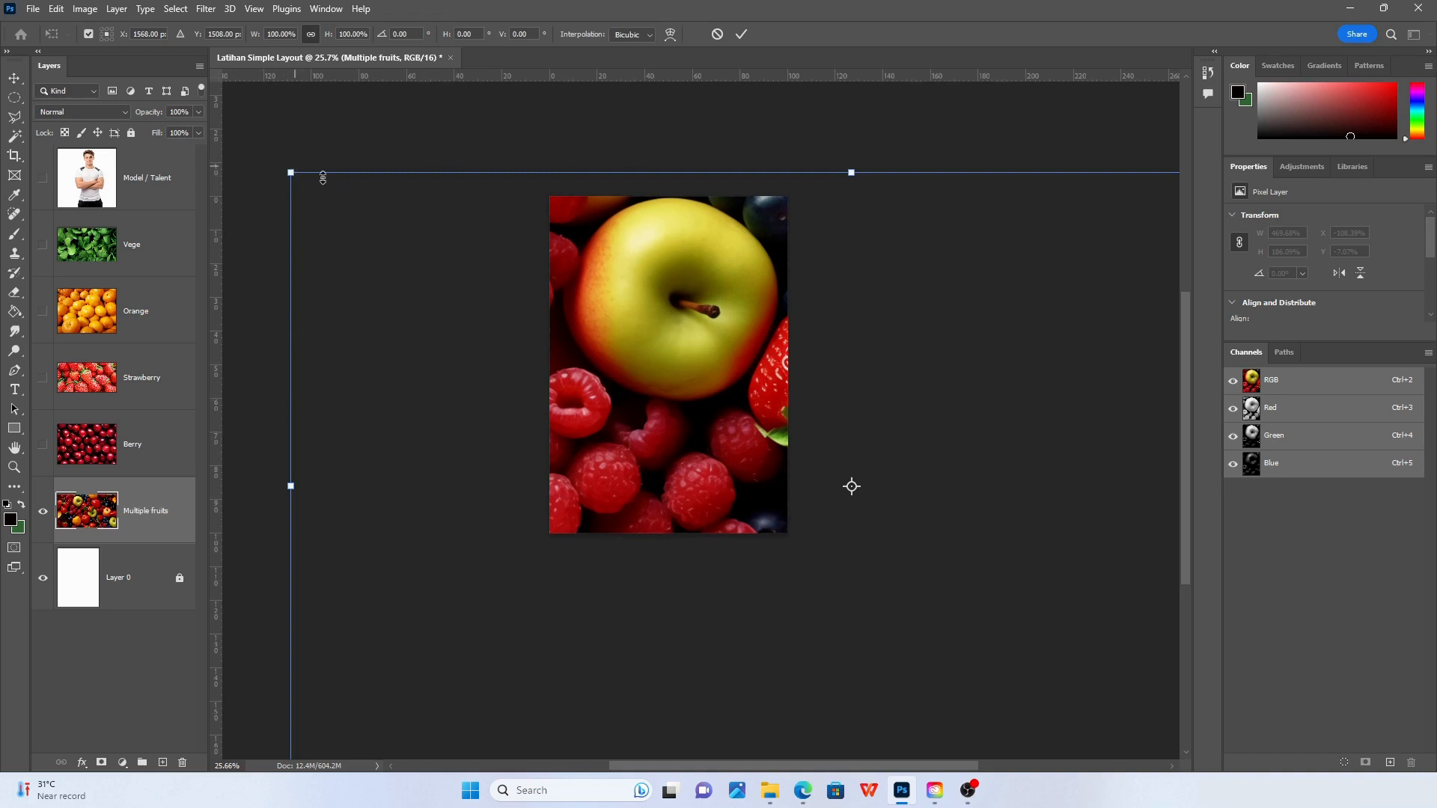
pyautogui.scroll(-2, 641, 285)
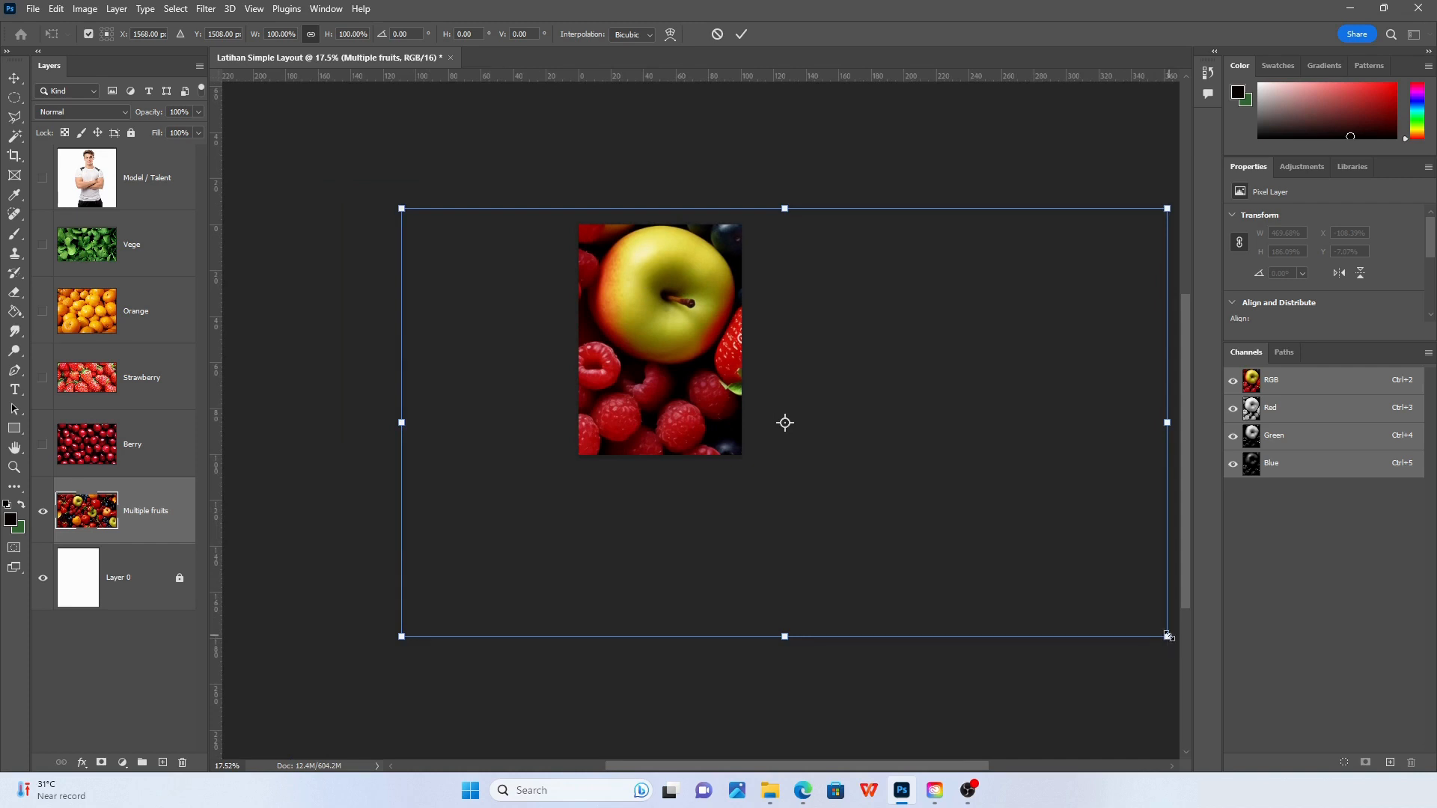
pyautogui.moveTo(1166, 637); pyautogui.dragTo(819, 440)
pyautogui.moveTo(605, 291); pyautogui.dragTo(653, 303)
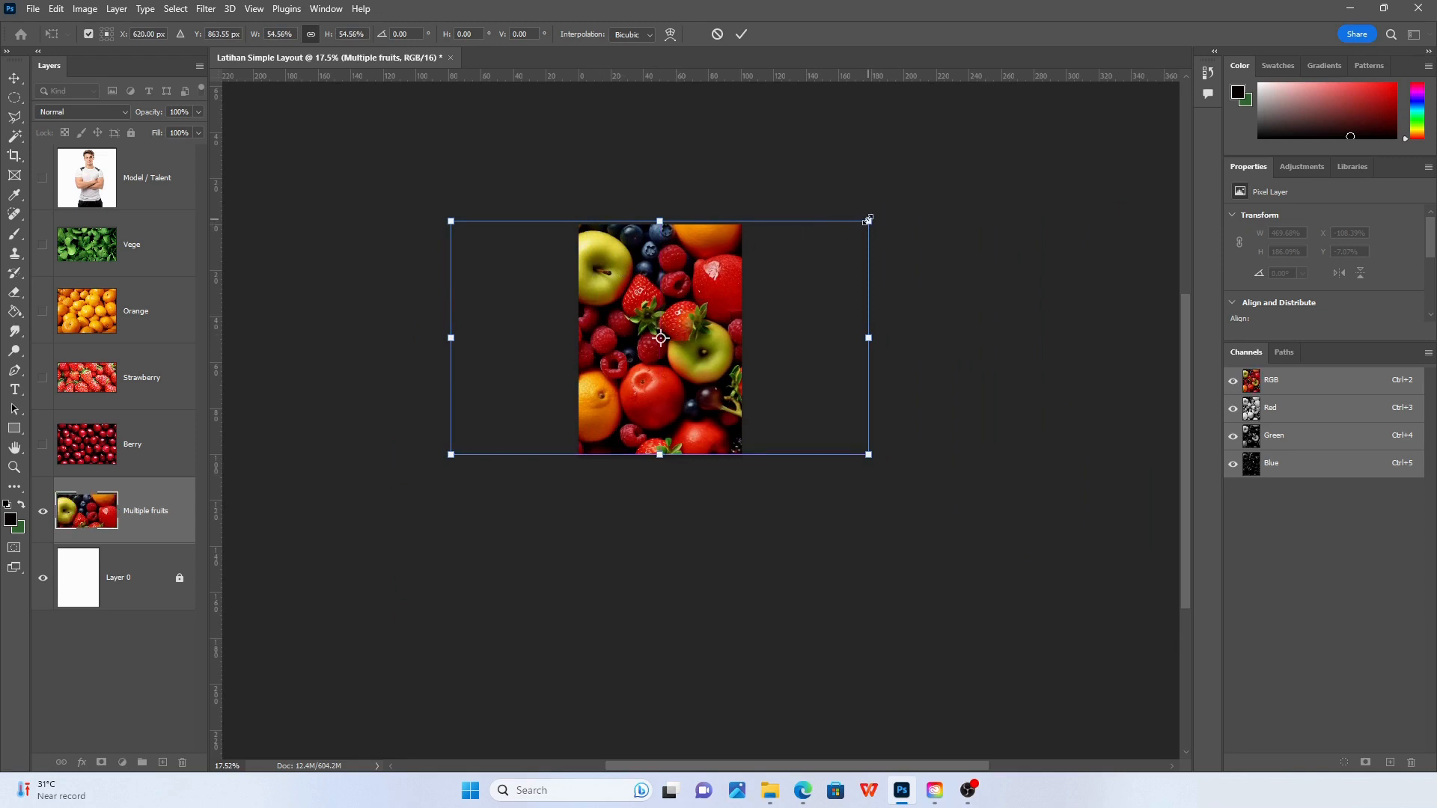
pyautogui.moveTo(868, 221); pyautogui.dragTo(861, 226)
pyautogui.moveTo(654, 283); pyautogui.dragTo(669, 283)
pyautogui.press('Return')
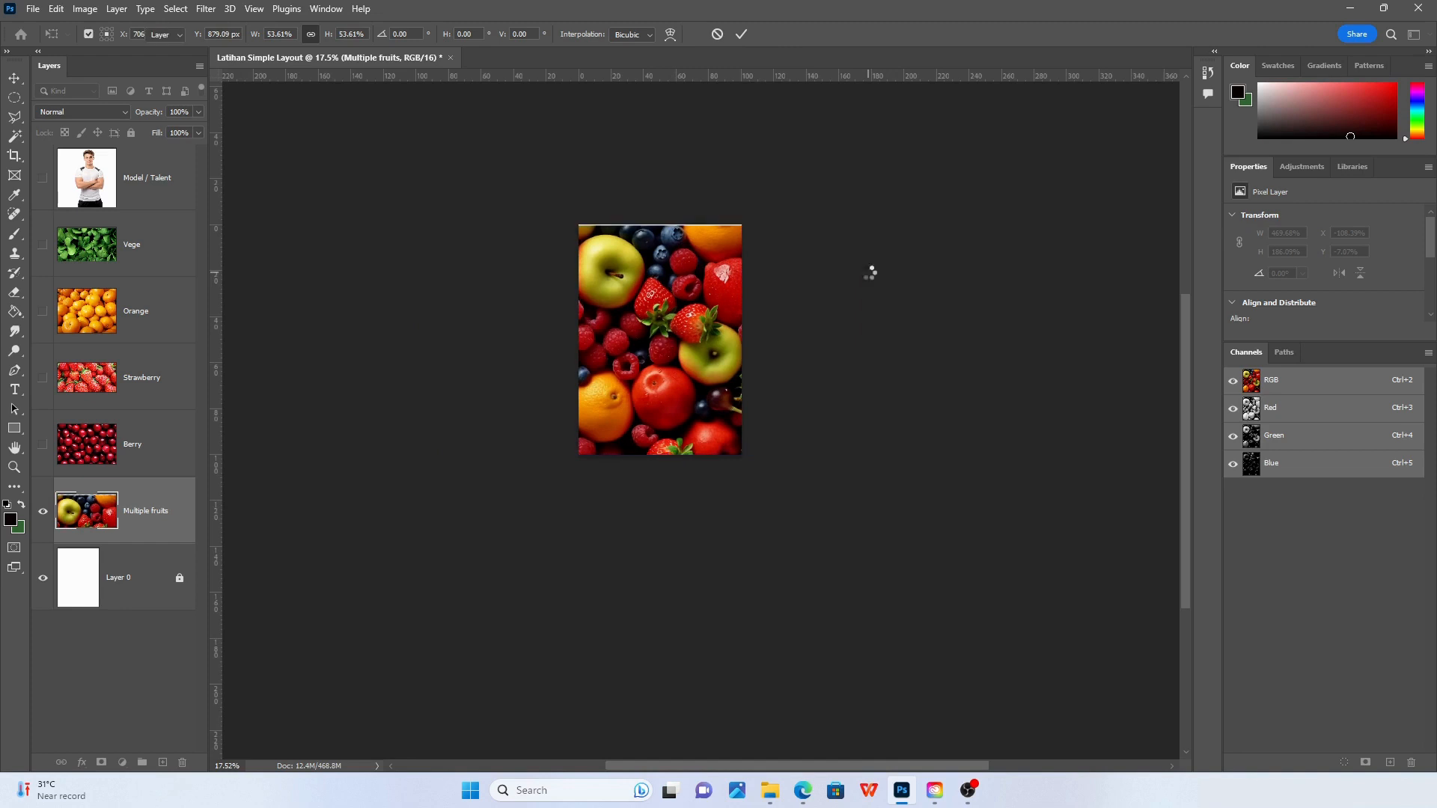
# Show the Vege layer, try moving its photo on the page, undo that move and hide the layer again
pyautogui.scroll(12, 823, 353)
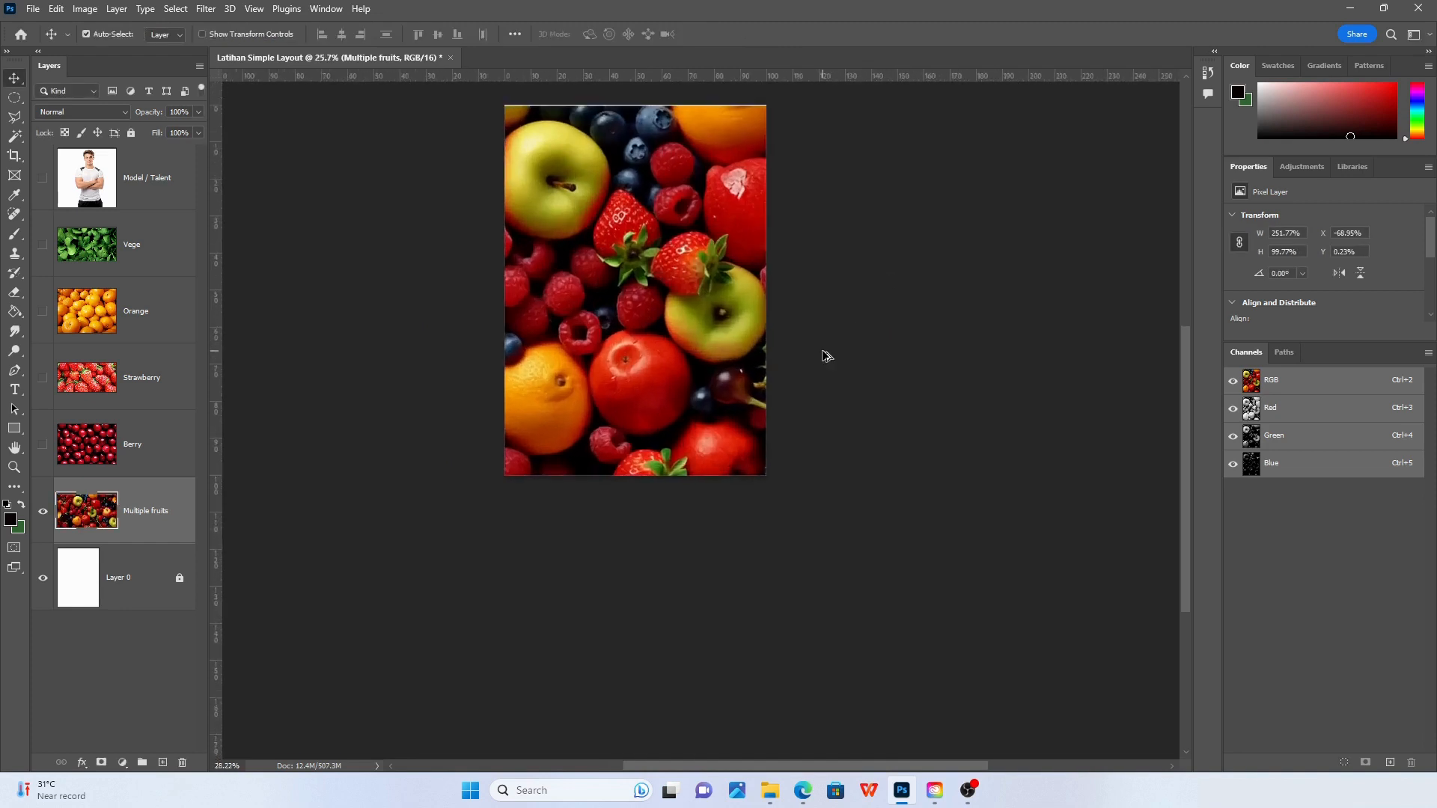
pyautogui.moveTo(828, 213); pyautogui.dragTo(919, 440)
pyautogui.scroll(-1, 921, 423)
pyautogui.scroll(-1, 921, 423)
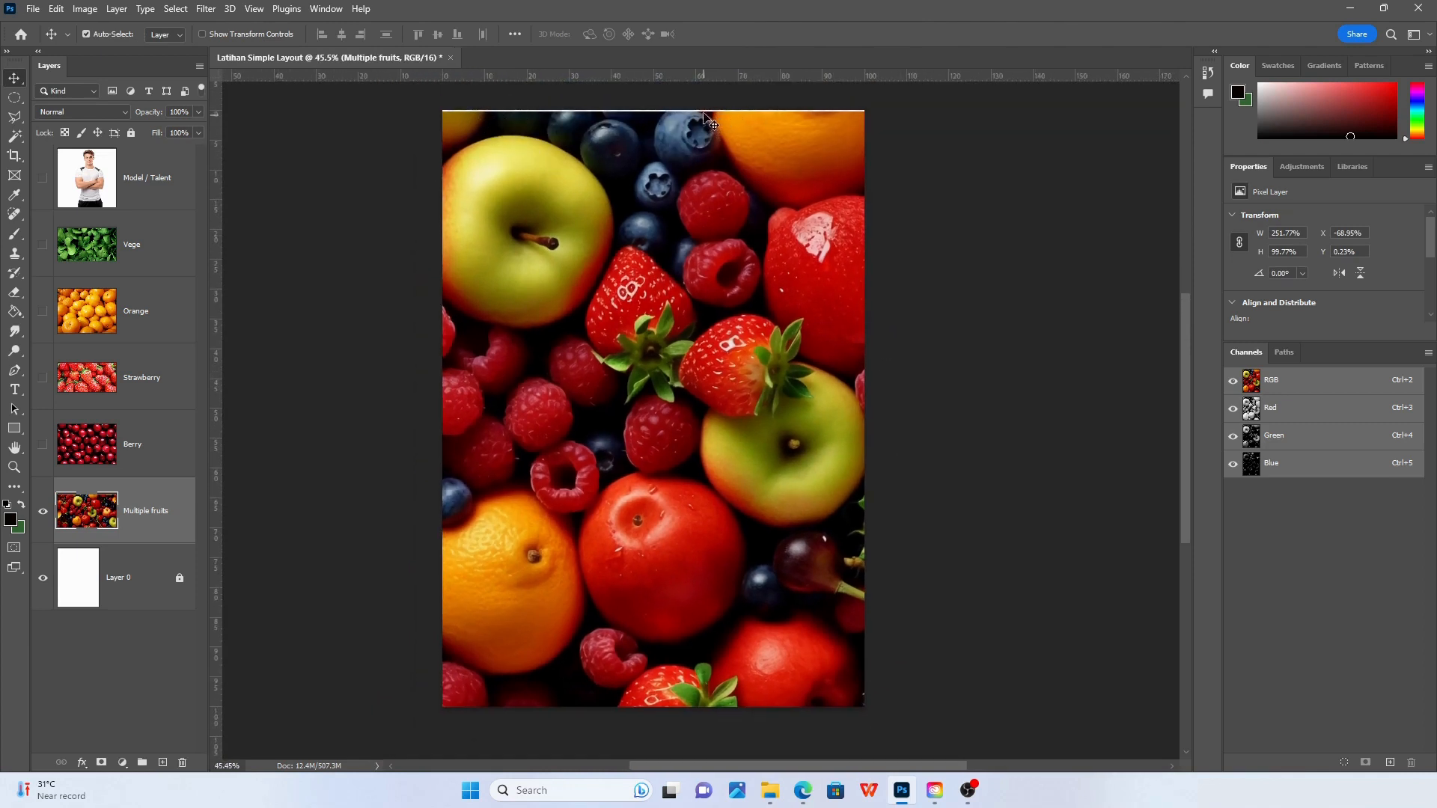
pyautogui.click(43, 245)
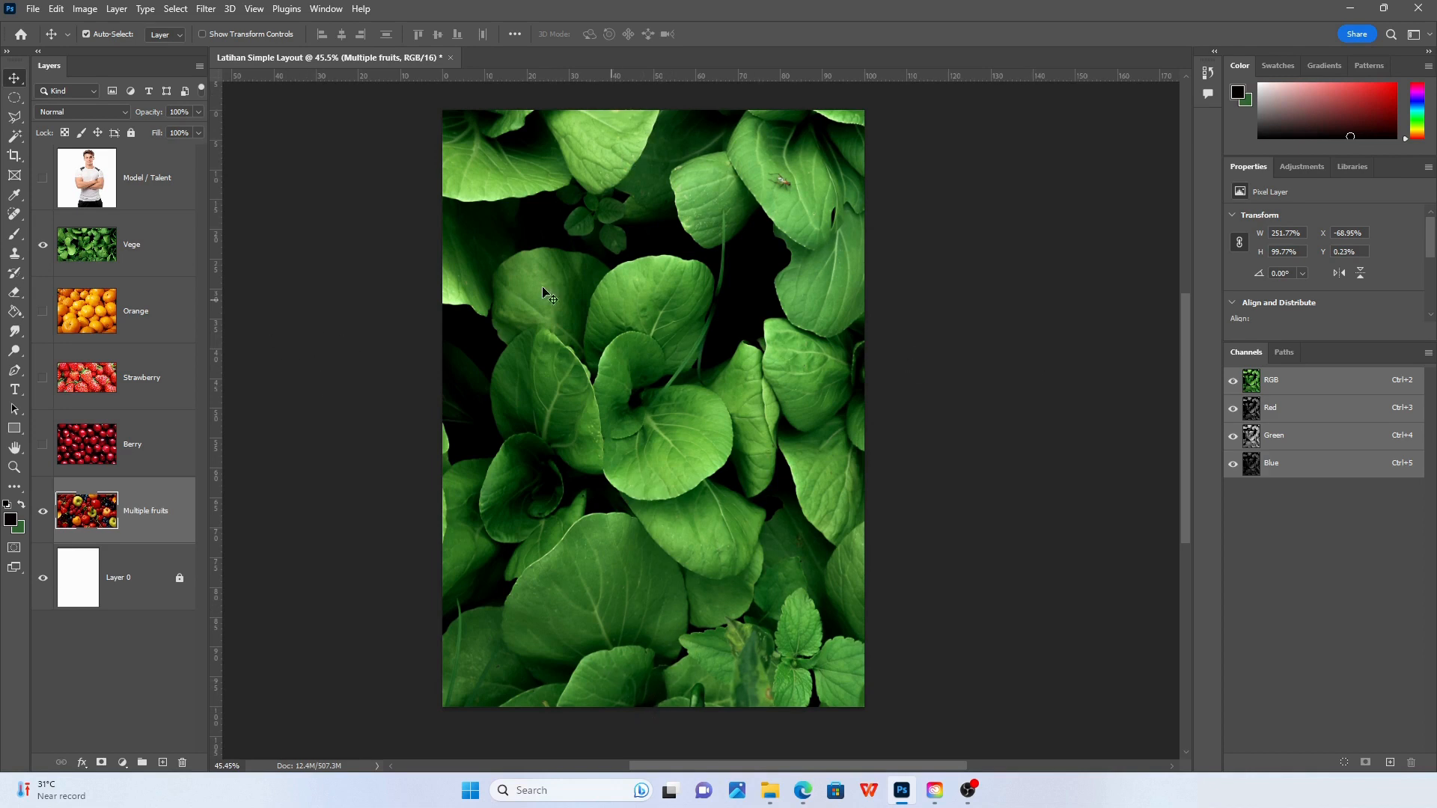
pyautogui.moveTo(542, 286); pyautogui.dragTo(663, 375)
pyautogui.hotkey('ctrl', 'z')
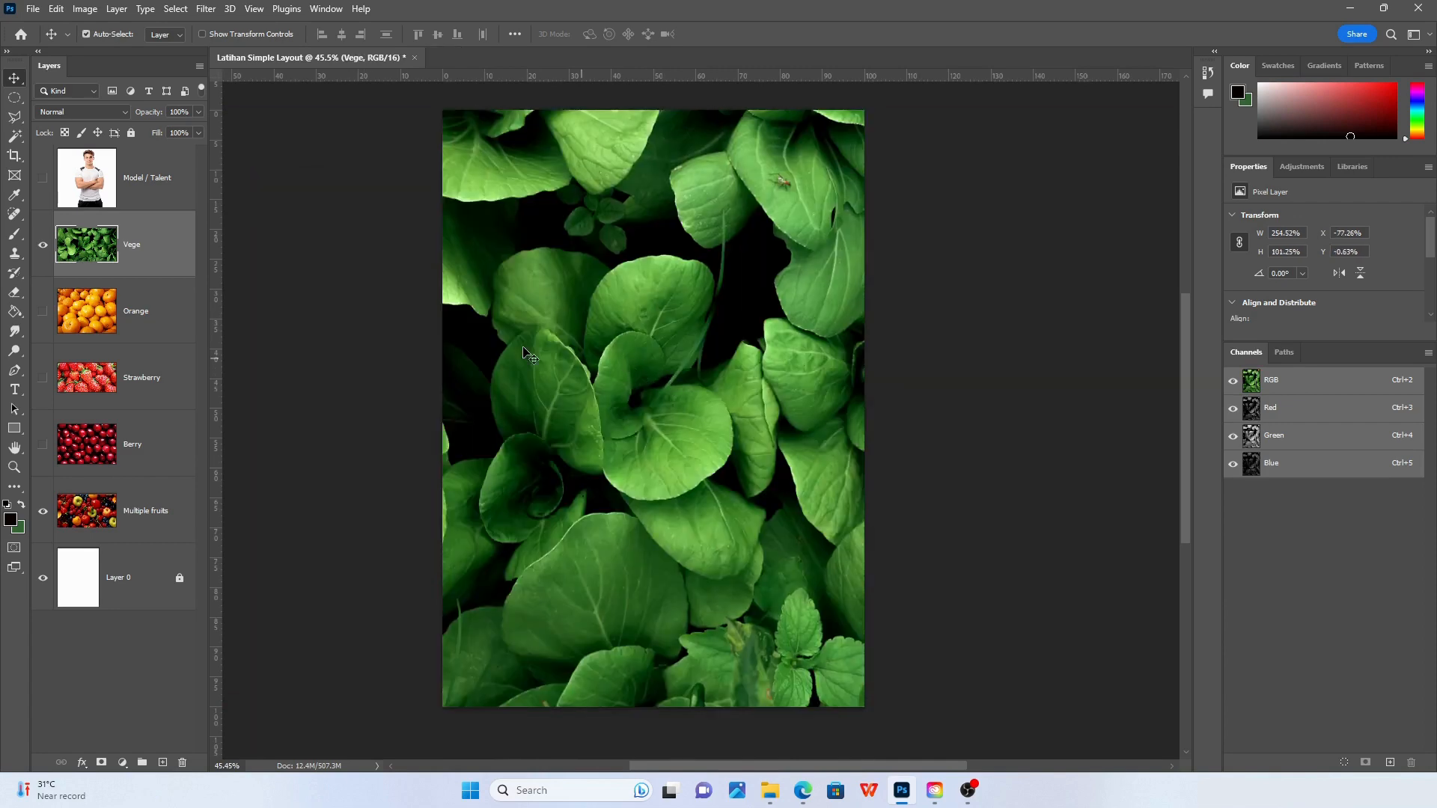
pyautogui.click(42, 247)
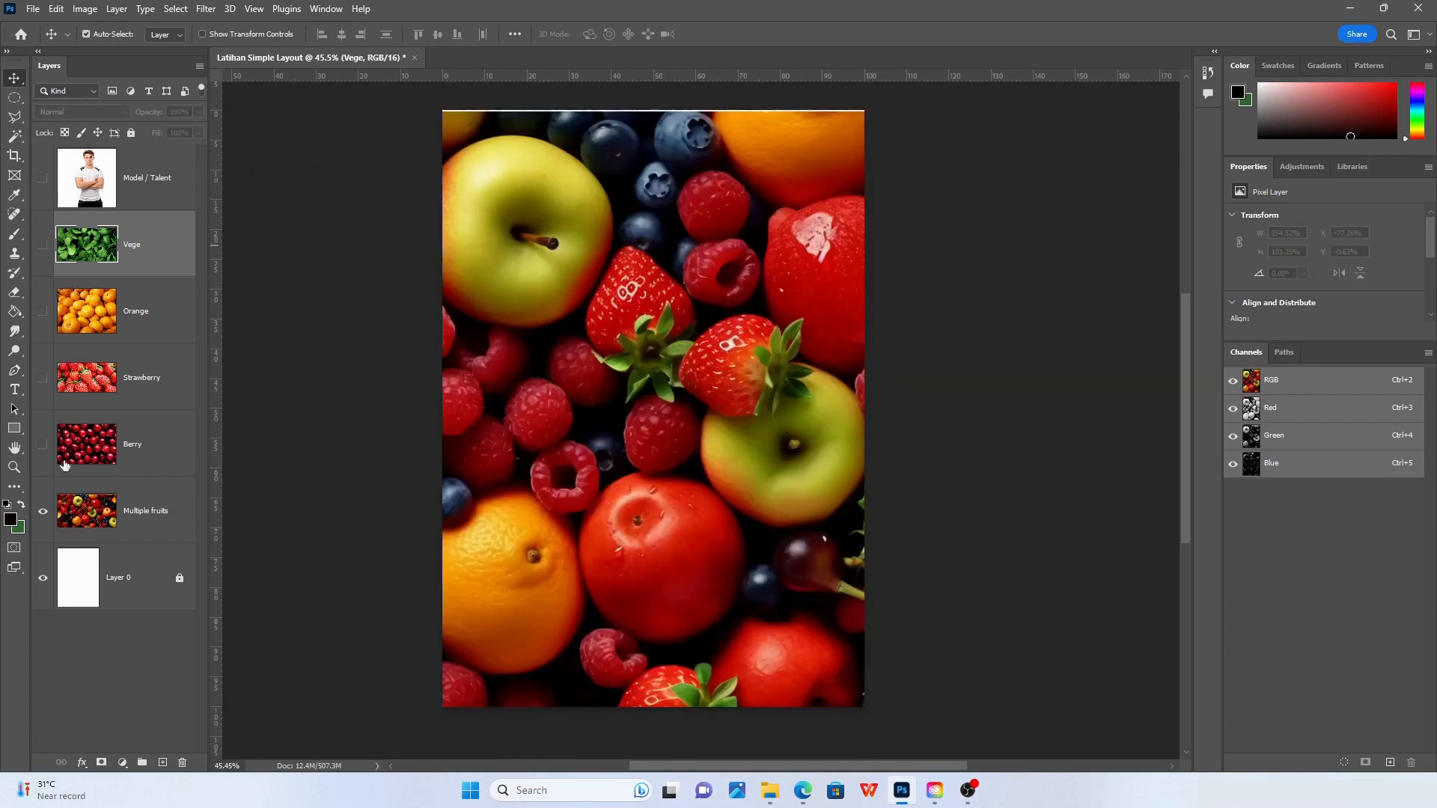
# Hide and show the Multiple fruits layer again, and try shifting the mixed fruit photo to about -76% across
pyautogui.click(43, 514)
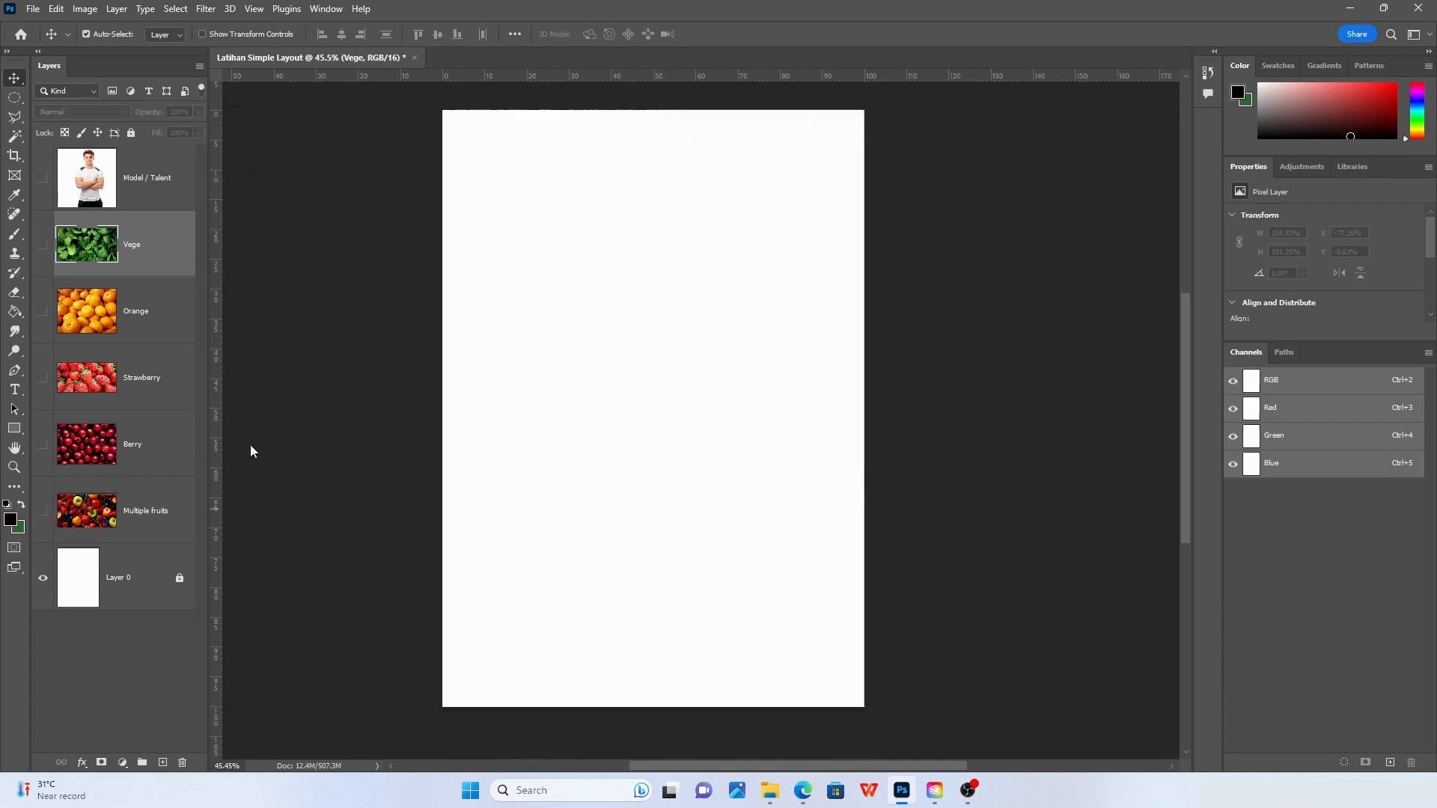
pyautogui.click(43, 515)
pyautogui.moveTo(596, 379); pyautogui.dragTo(562, 369)
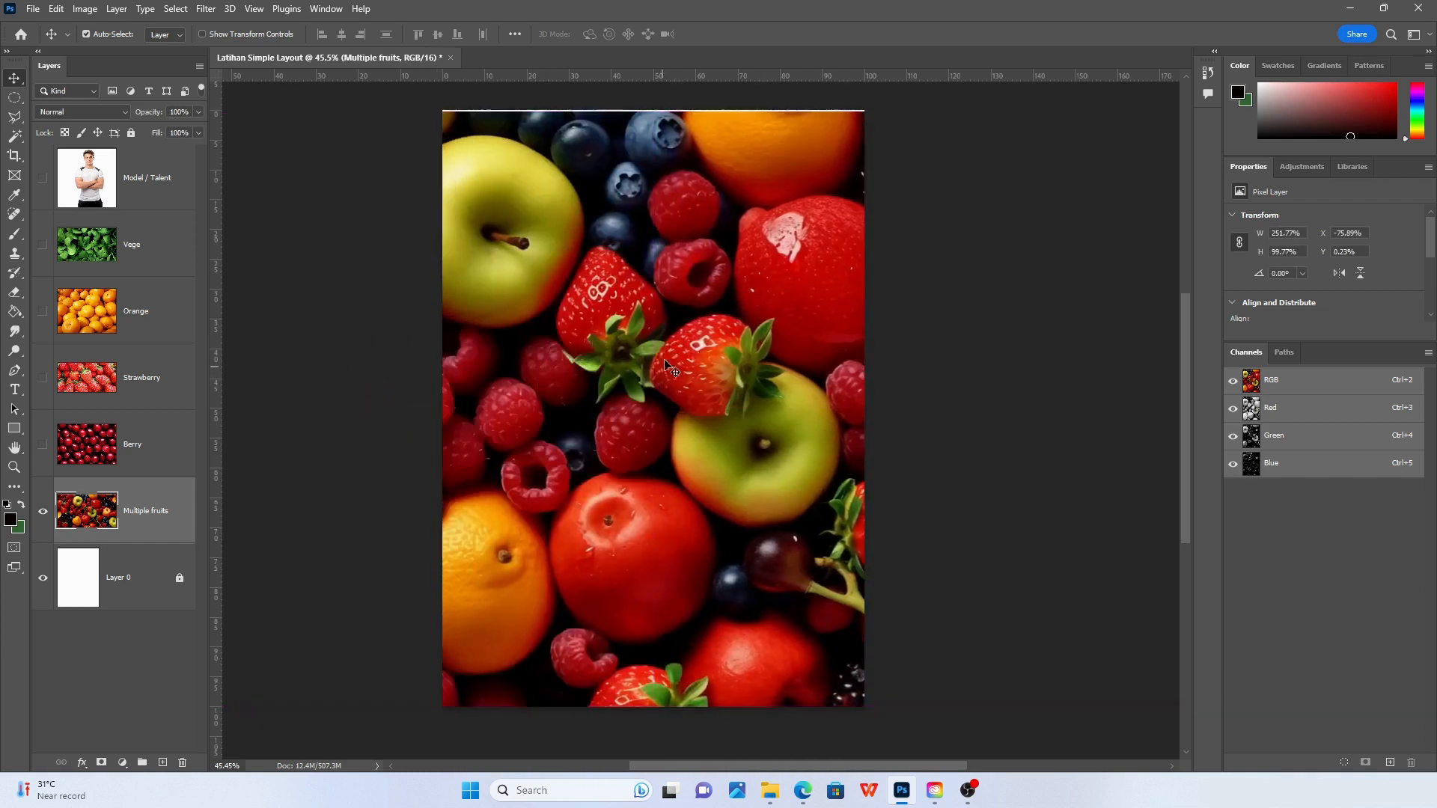
pyautogui.moveTo(668, 368); pyautogui.dragTo(678, 333)
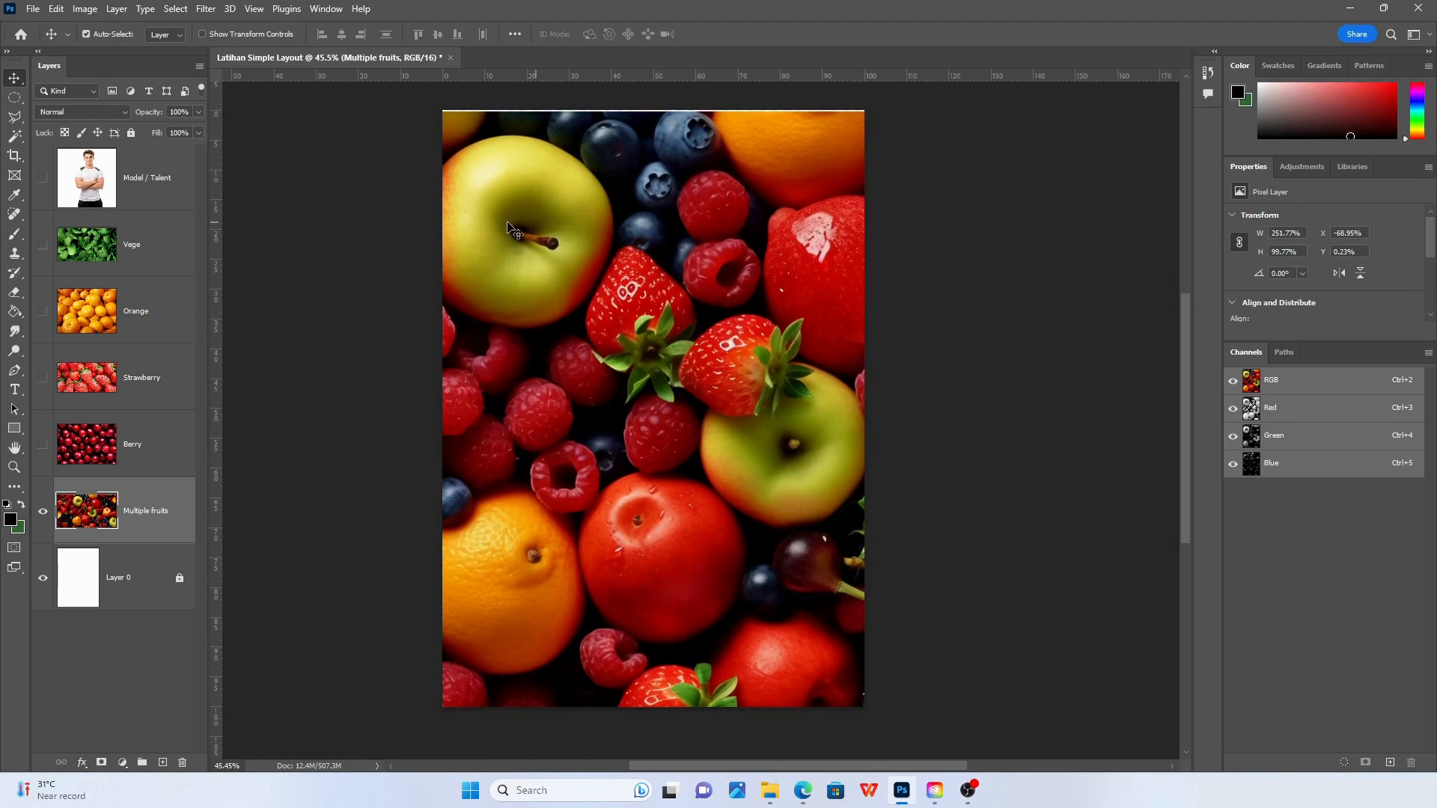
# Show the Vege layer, and hide the rulers and turn them back on
pyautogui.click(42, 245)
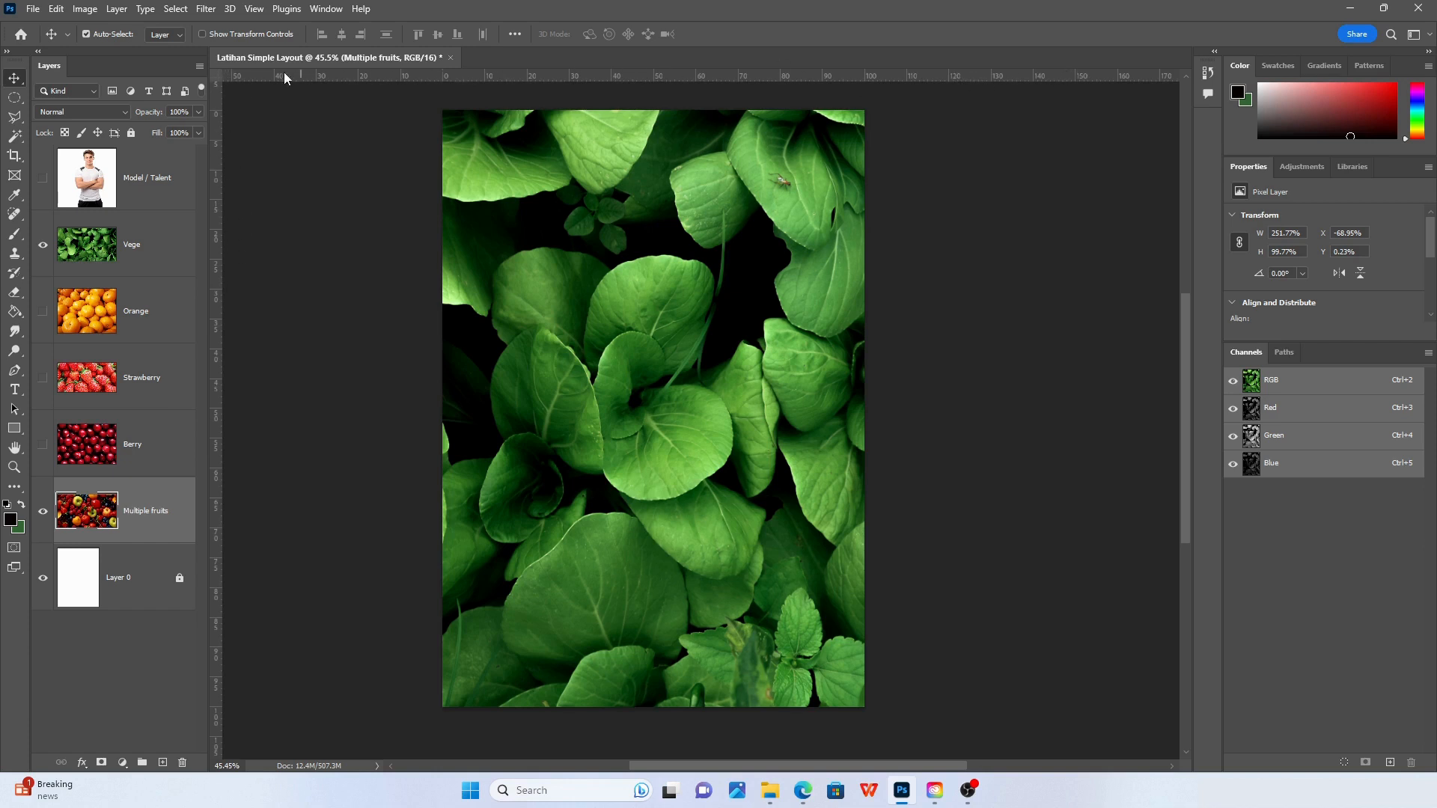
pyautogui.click(257, 10)
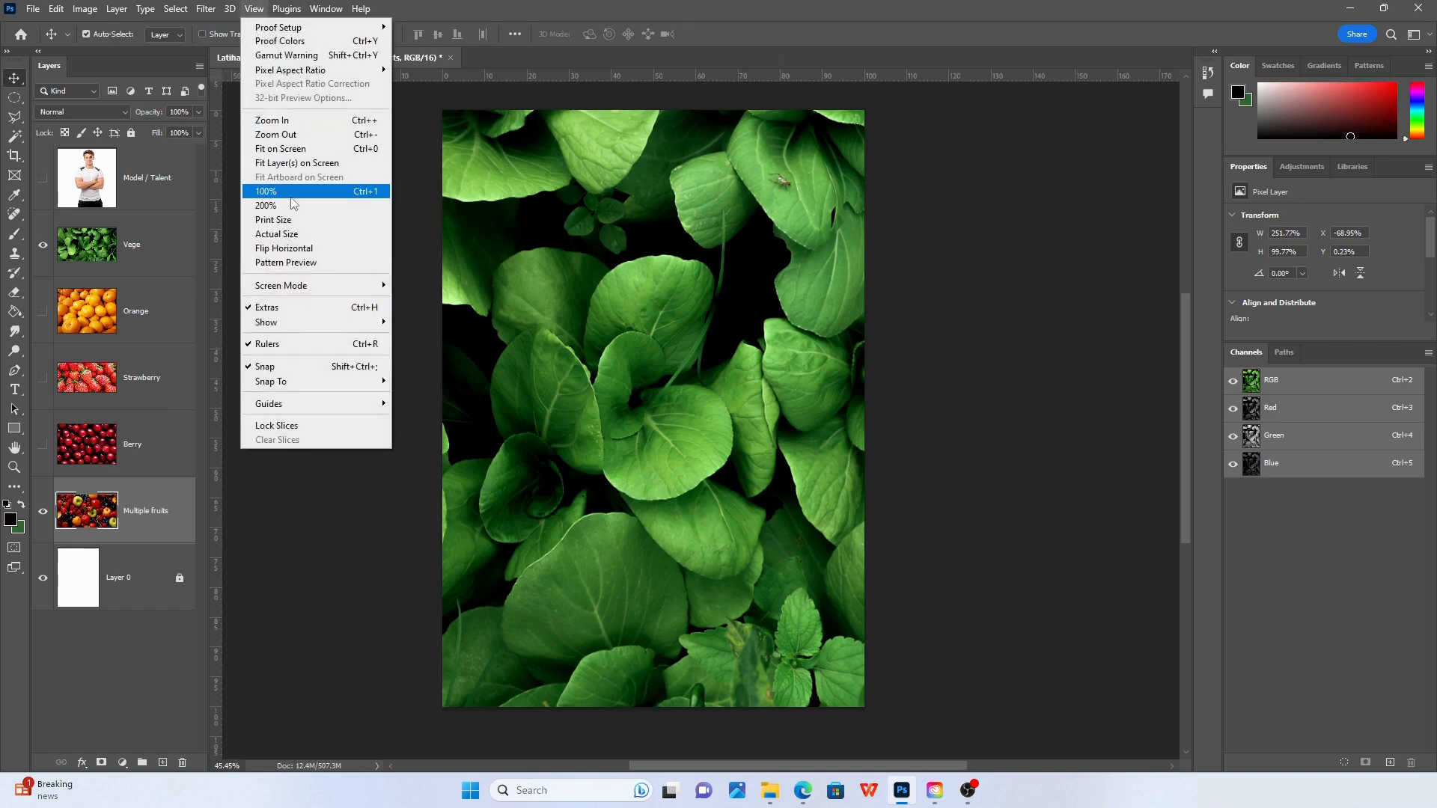
pyautogui.click(267, 345)
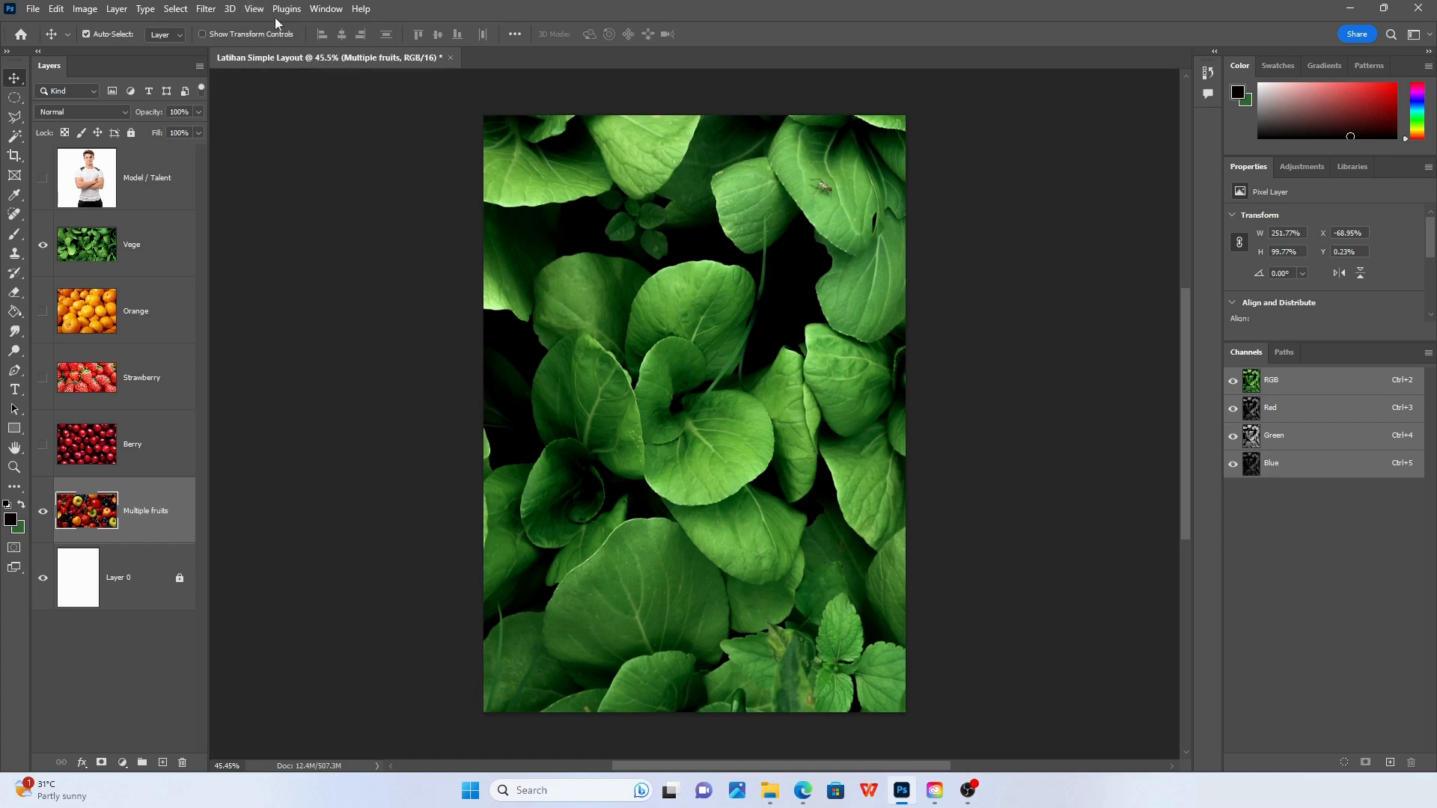
pyautogui.click(254, 9)
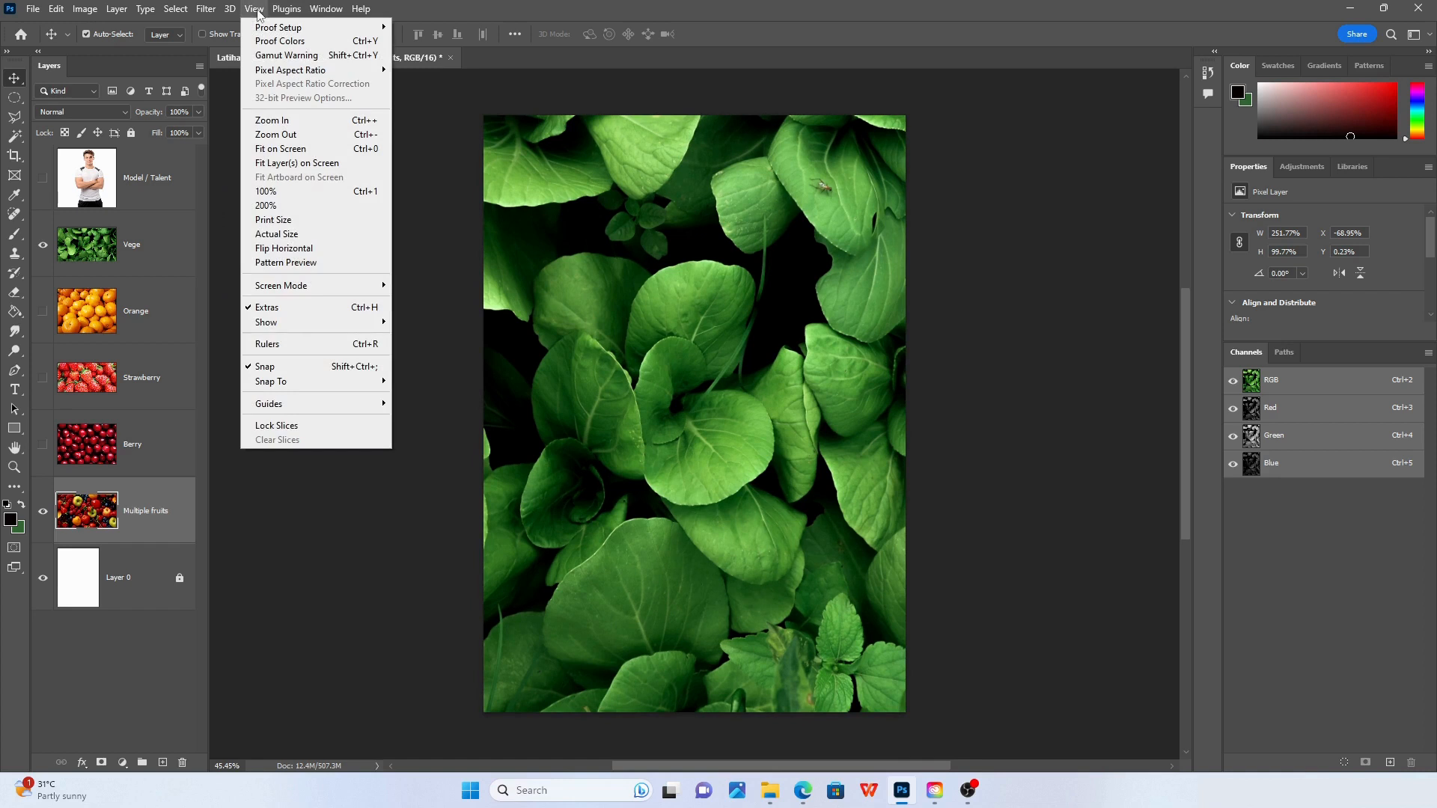
pyautogui.click(265, 346)
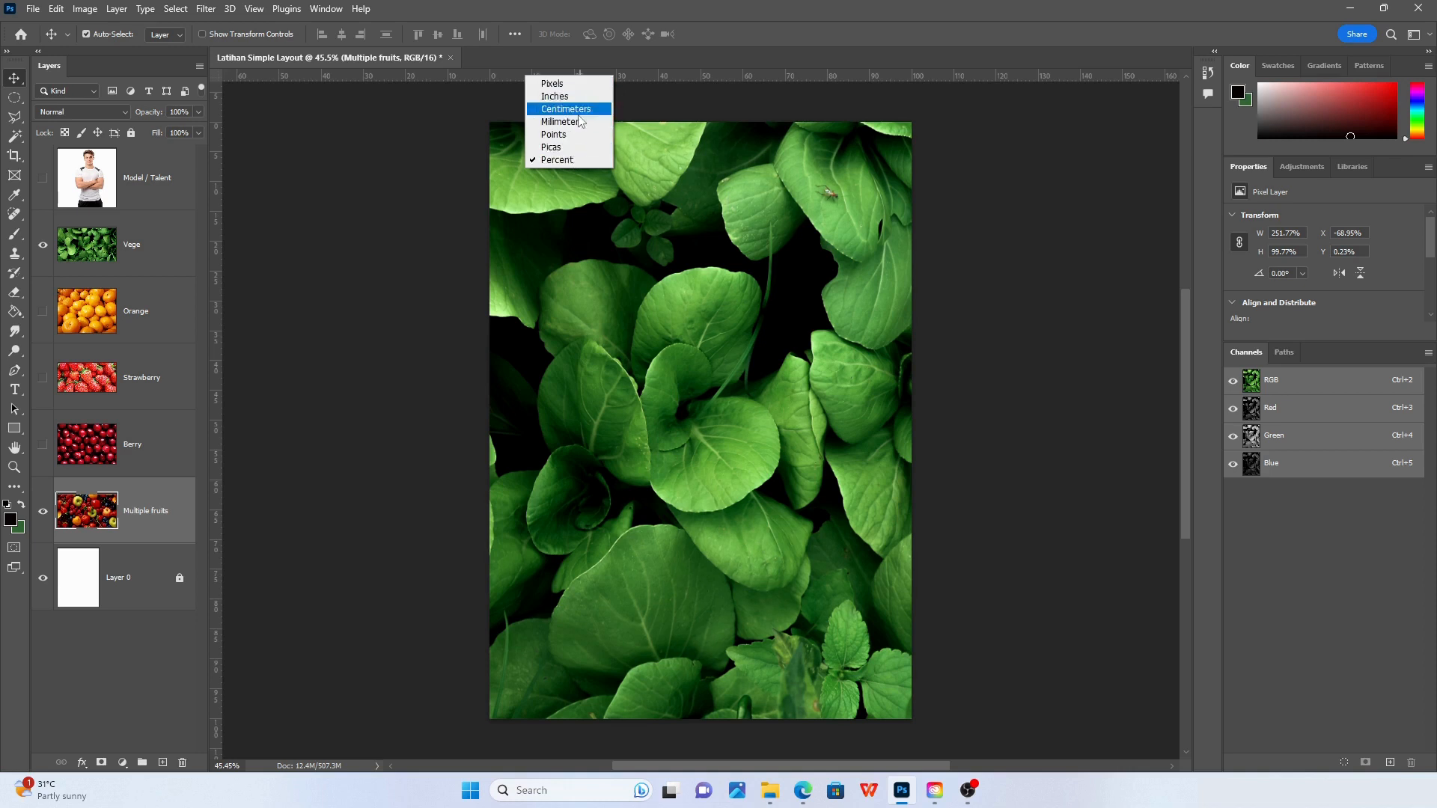
# Check which measurement units the rulers offer, leaving them at Percent
pyautogui.click(218, 192)
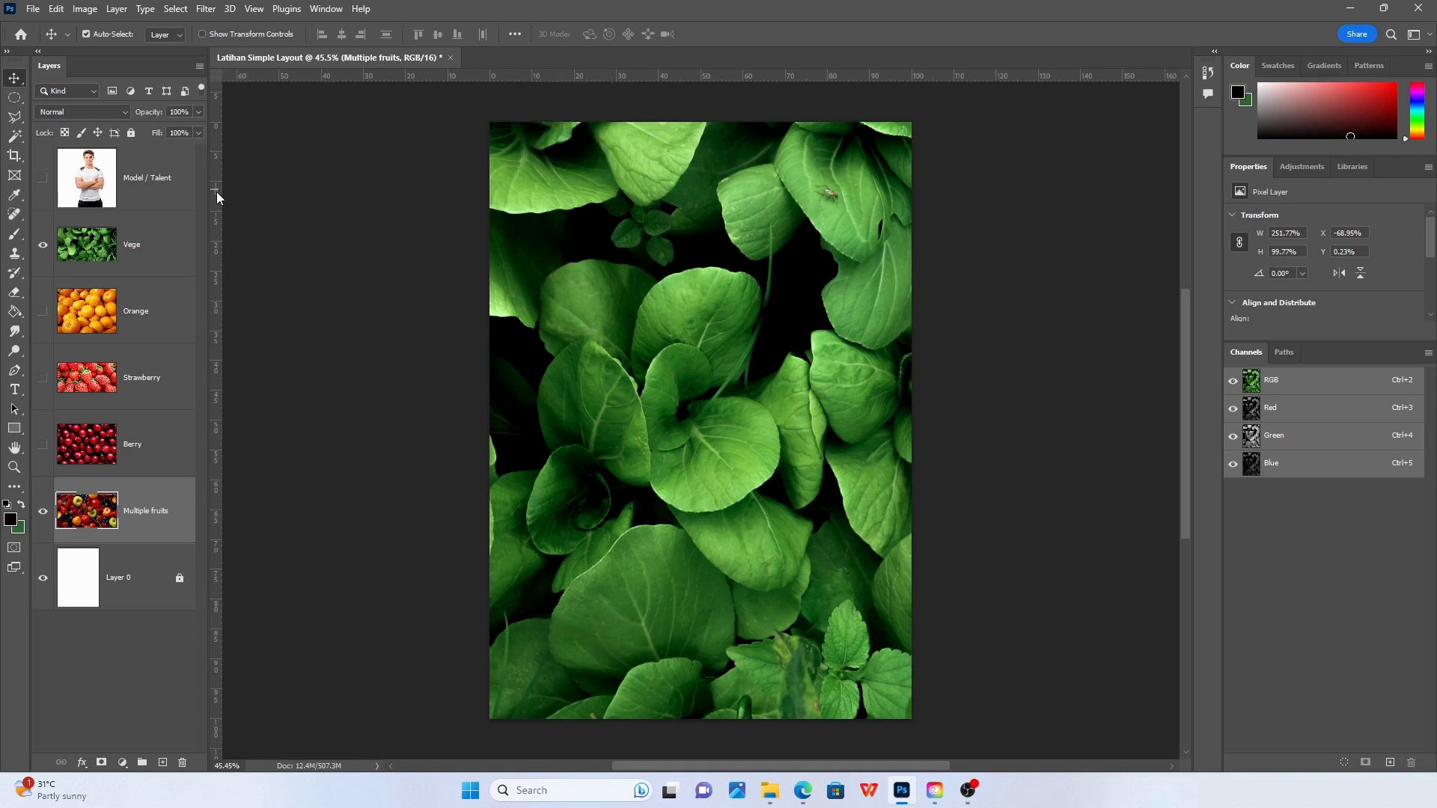
pyautogui.rightClick(217, 191)
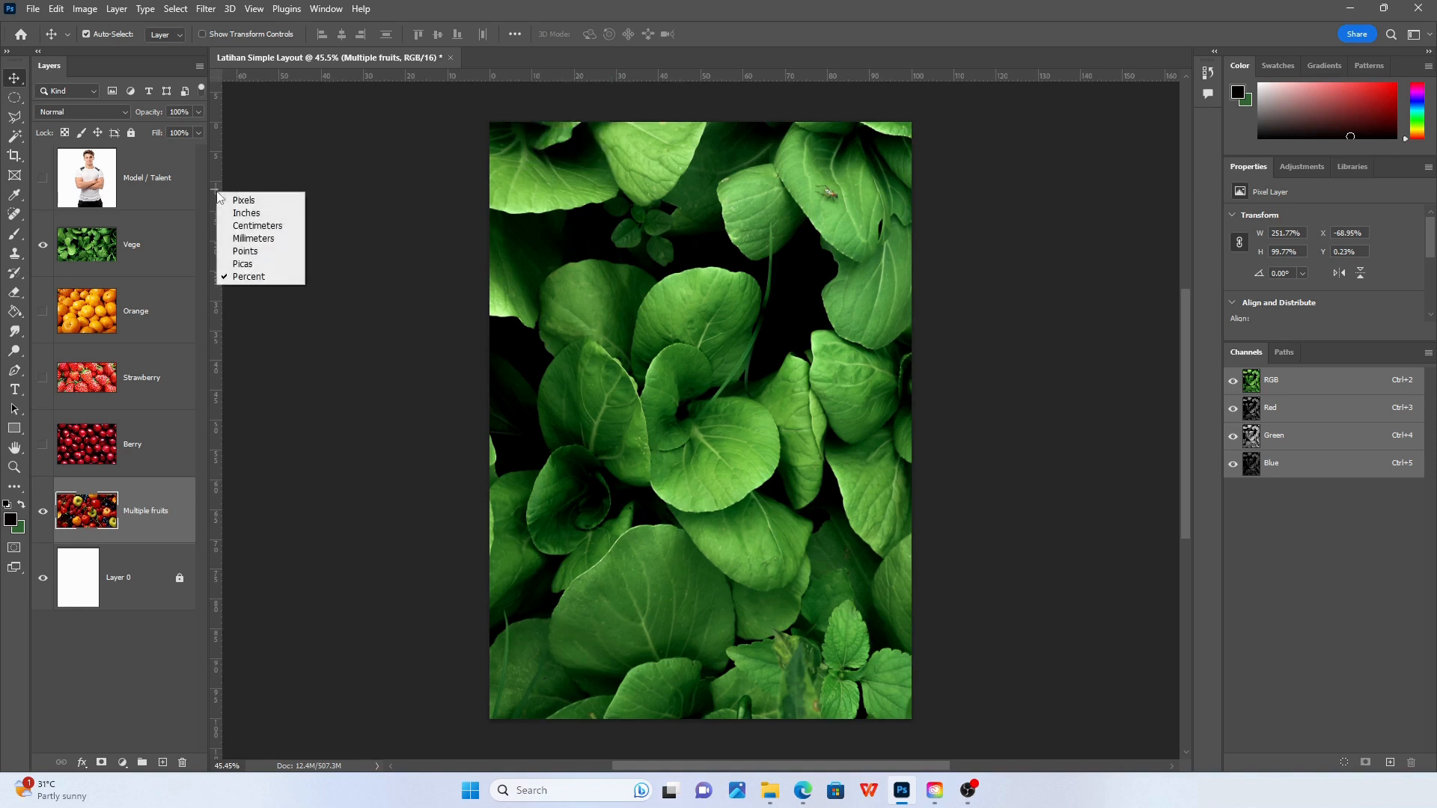
pyautogui.click(466, 167)
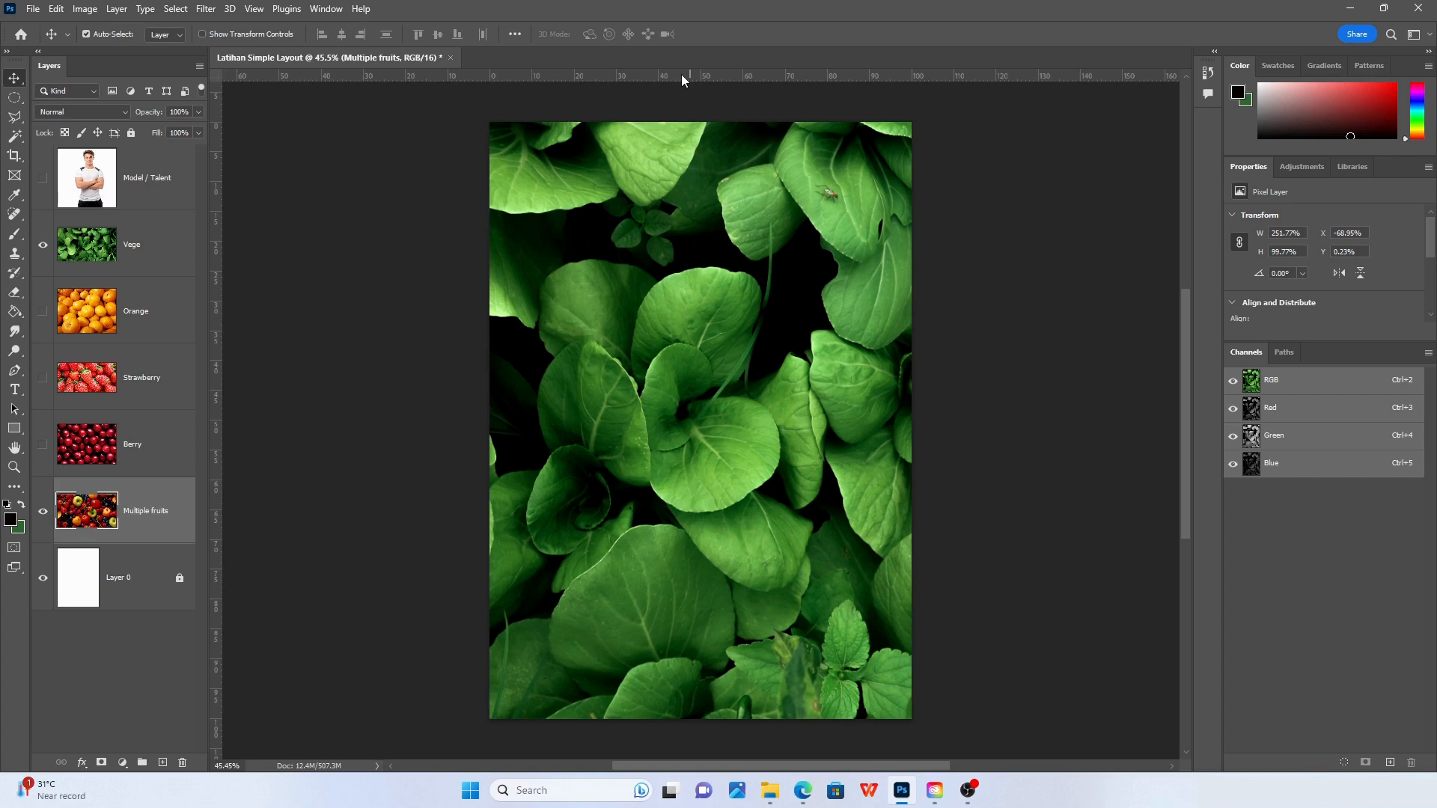
# Place a horizontal guide across the middle of the page and a vertical guide down its centre
pyautogui.moveTo(681, 77); pyautogui.dragTo(731, 421)
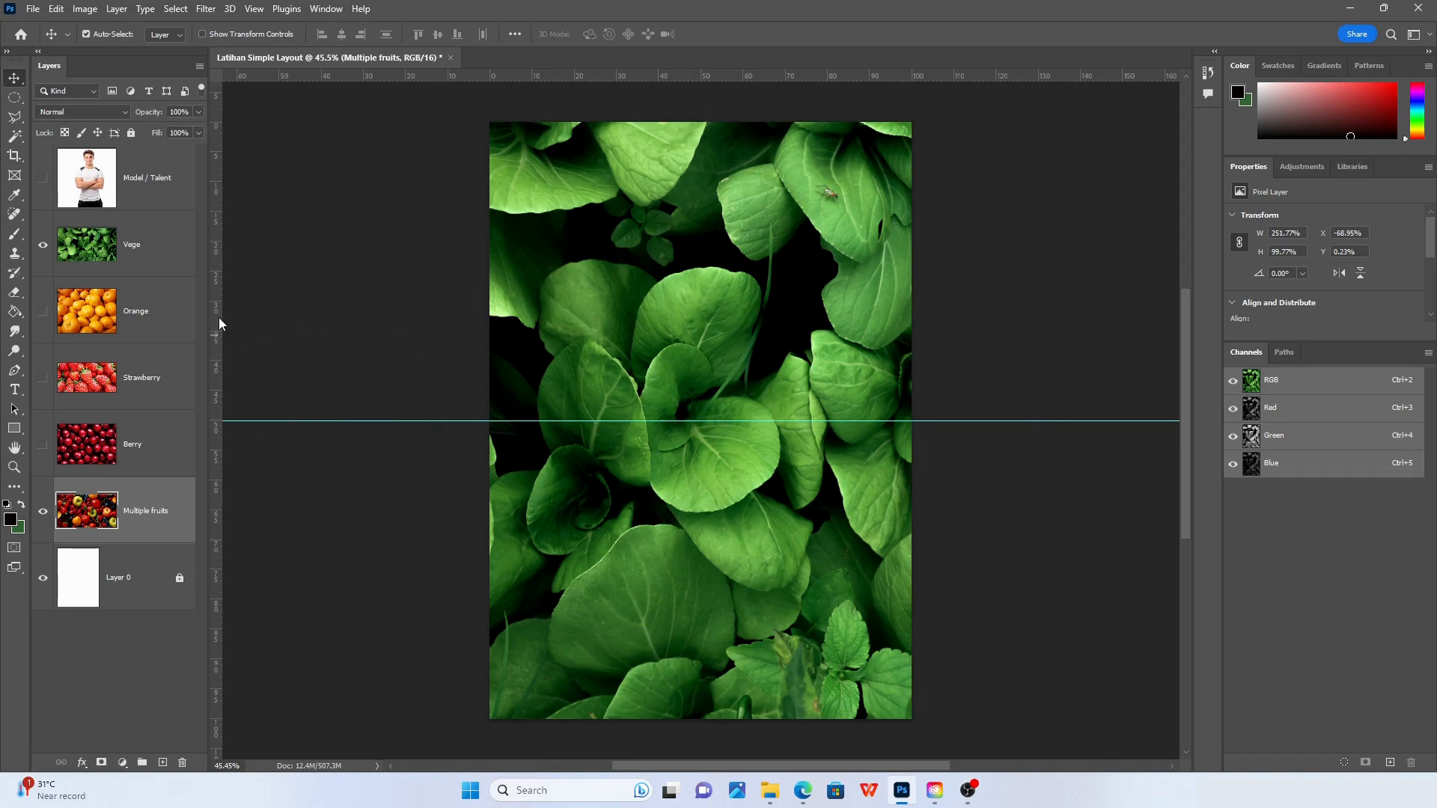
pyautogui.moveTo(215, 324); pyautogui.dragTo(664, 346)
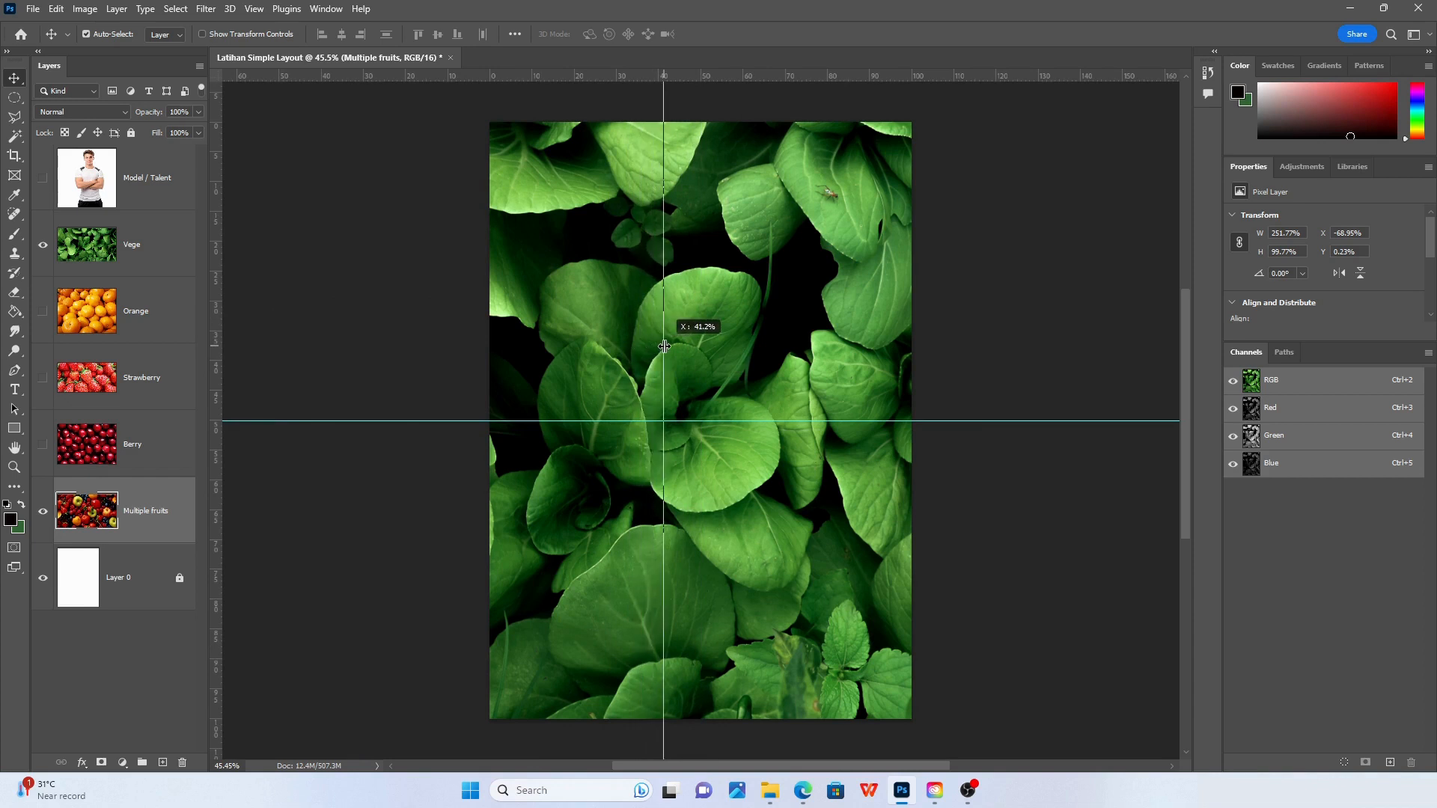
pyautogui.moveTo(665, 346); pyautogui.dragTo(700, 313)
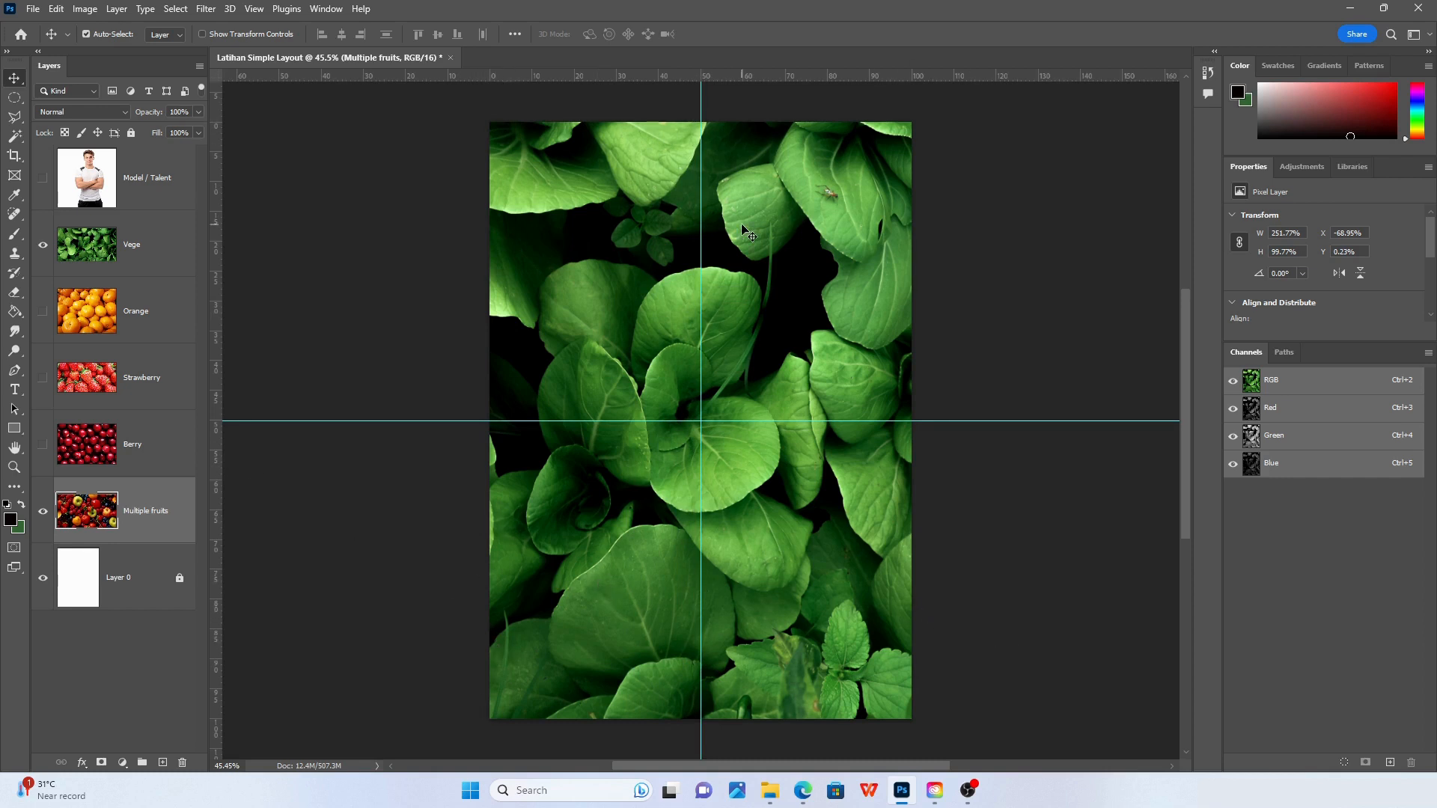
# Try Millimeters and Pixels as the ruler units
pyautogui.rightClick(749, 73)
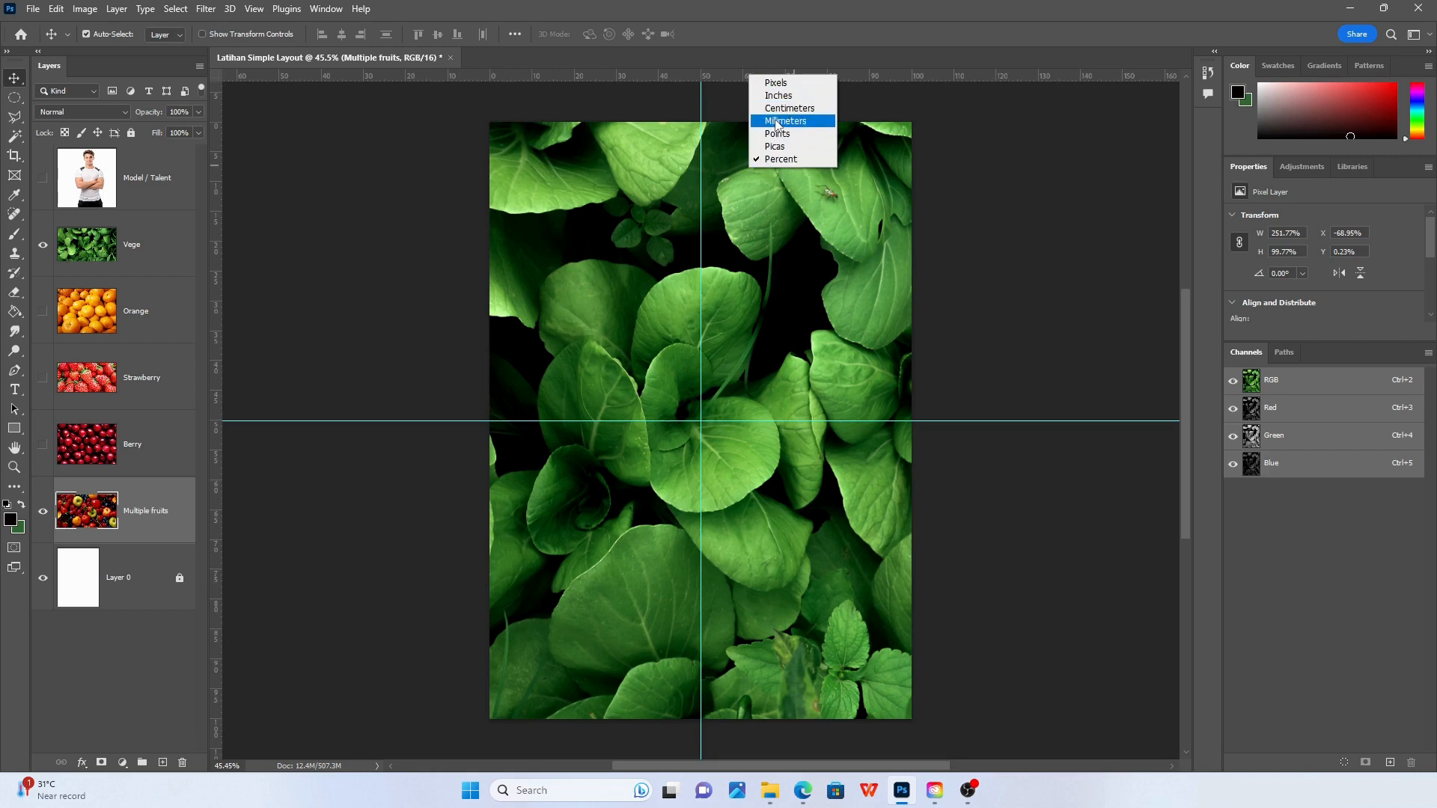
pyautogui.click(777, 121)
pyautogui.rightClick(778, 77)
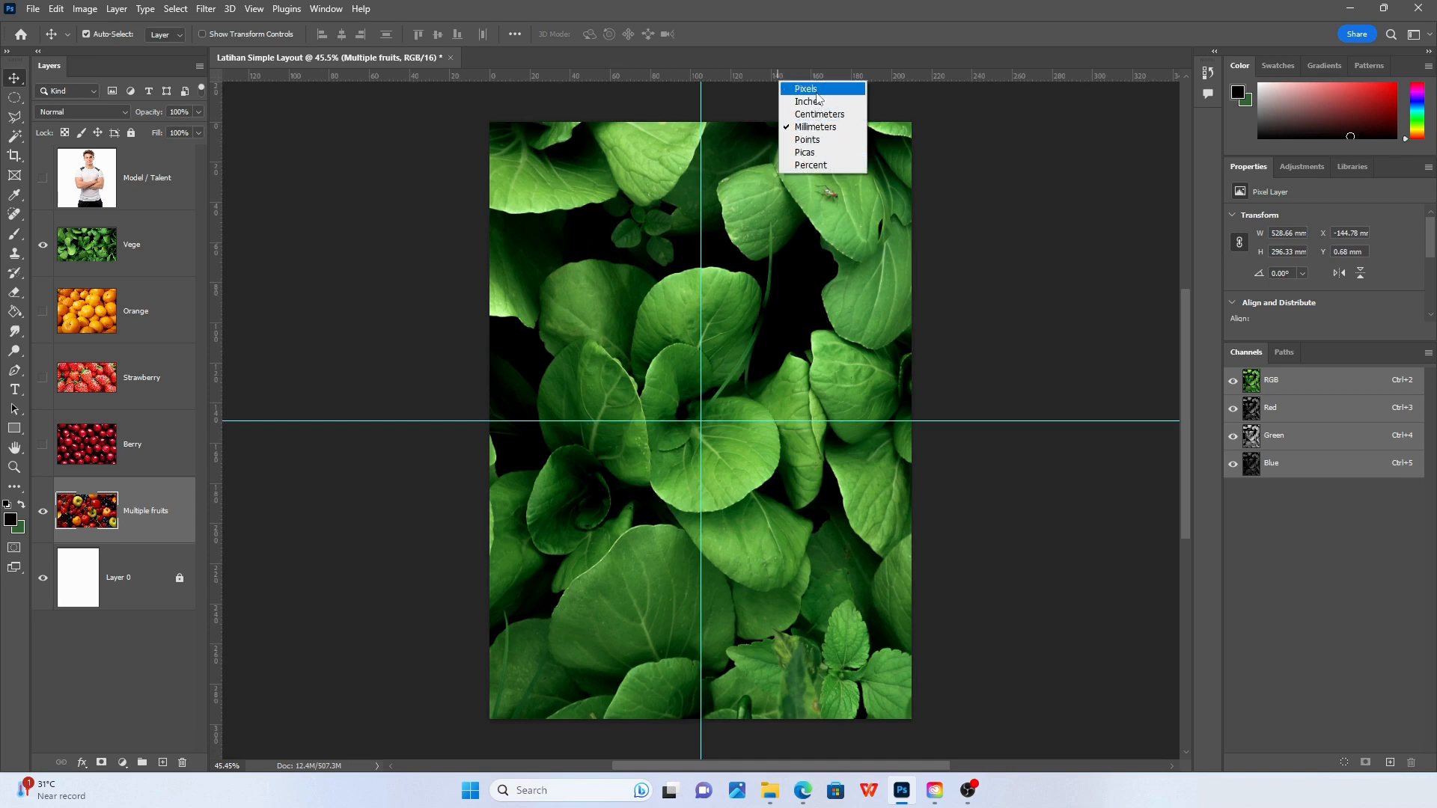
pyautogui.click(792, 89)
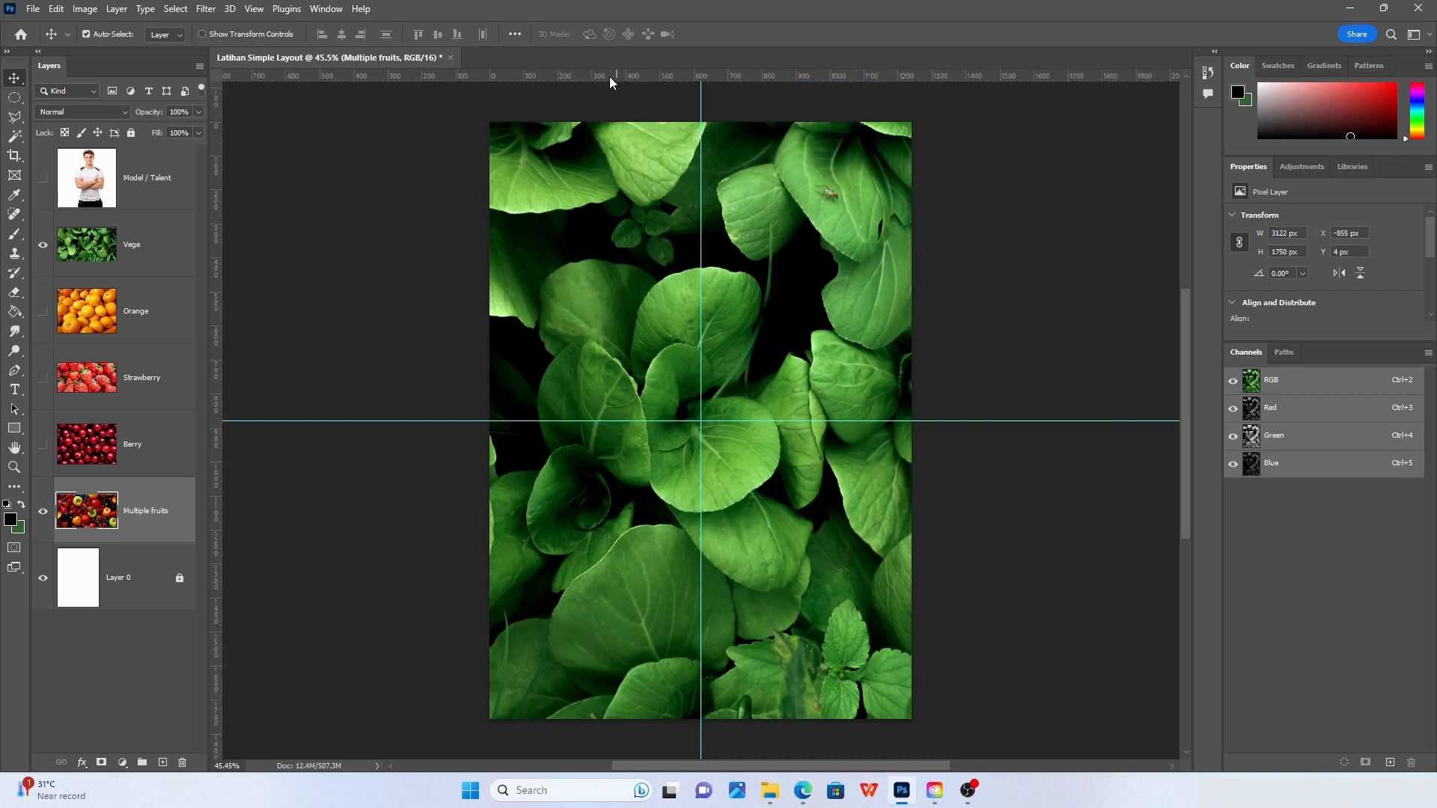
# Try a second horizontal guide in the upper half of the page, at about 369 and 415 px, and remove it
pyautogui.moveTo(608, 74); pyautogui.dragTo(614, 368)
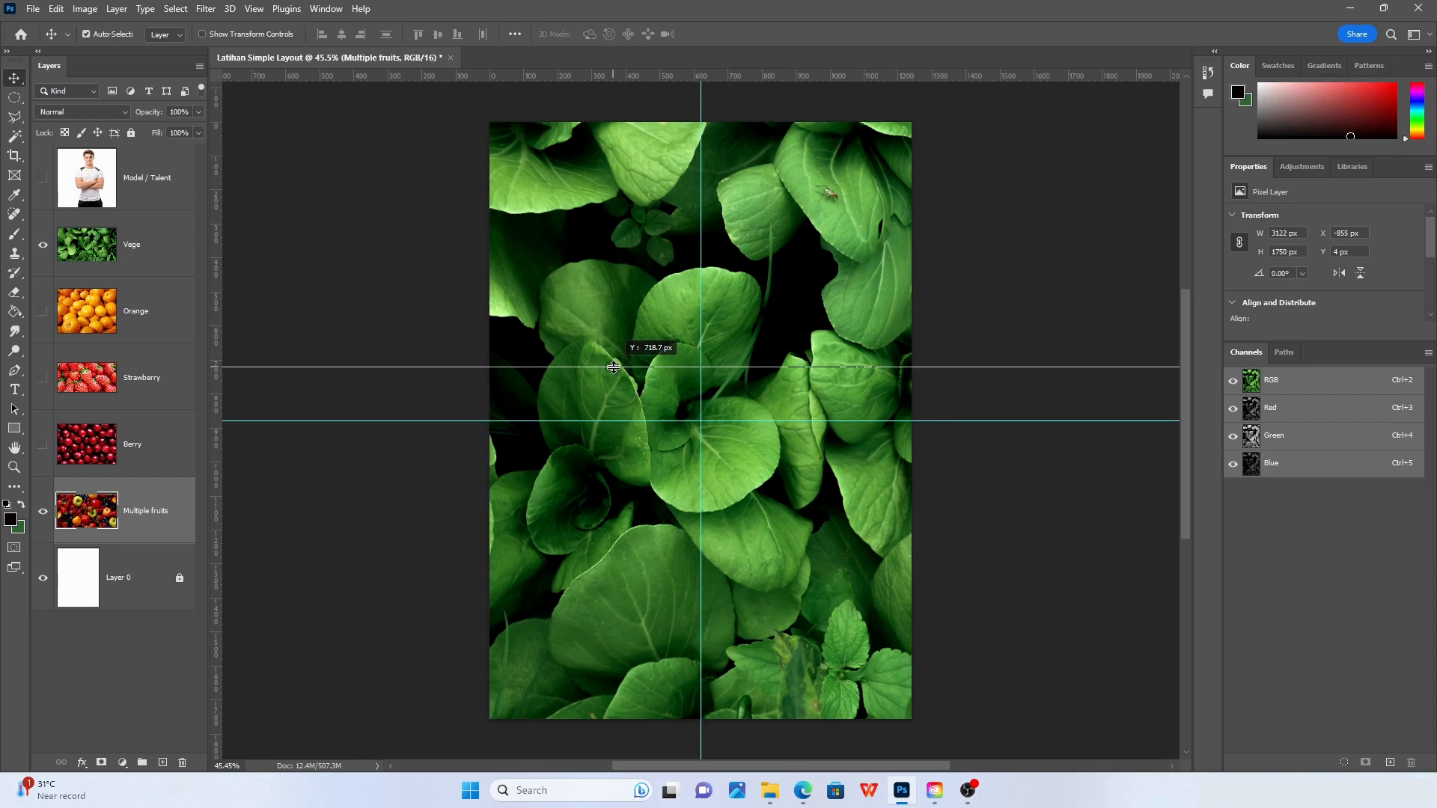
pyautogui.moveTo(614, 367); pyautogui.dragTo(611, 248)
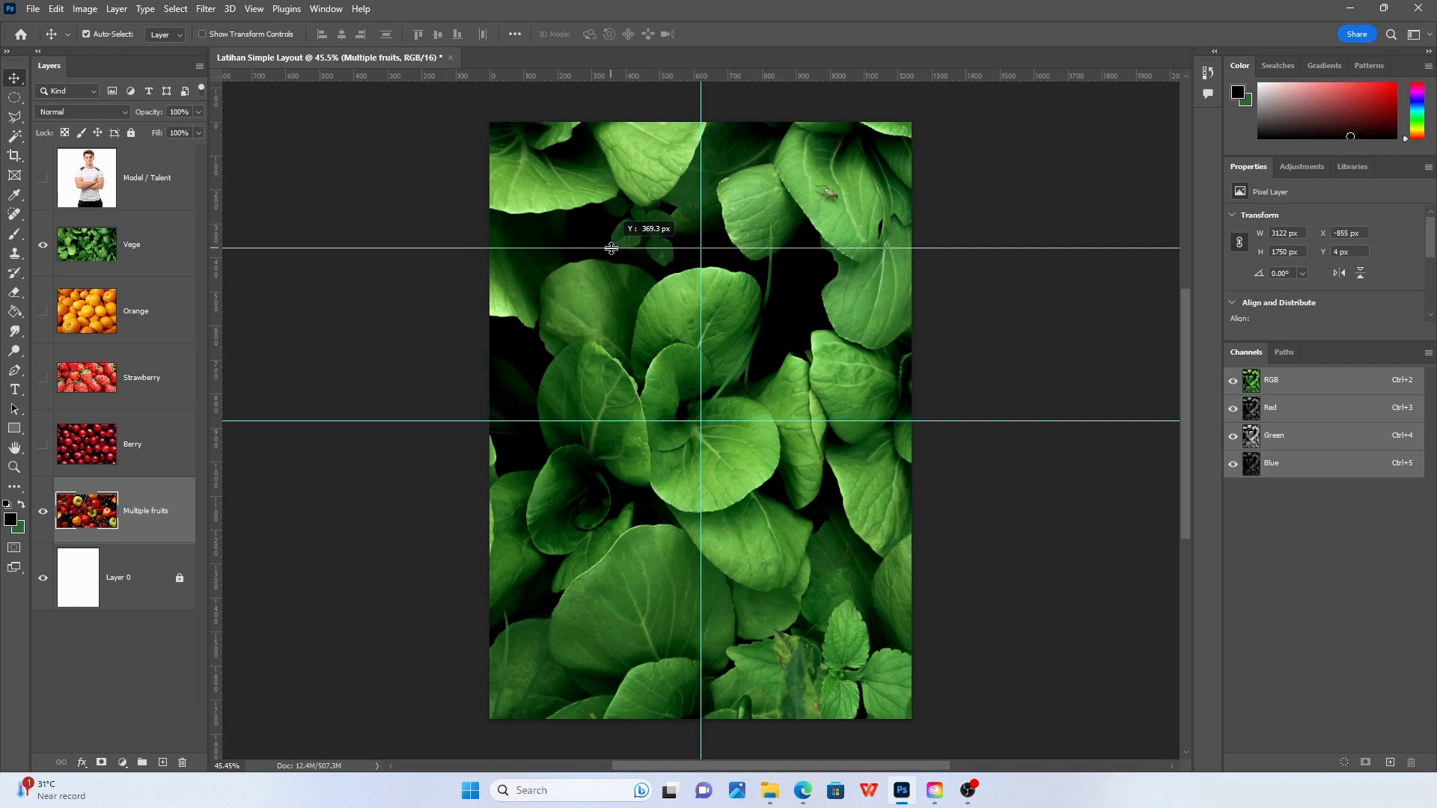
pyautogui.moveTo(611, 248); pyautogui.dragTo(602, 264)
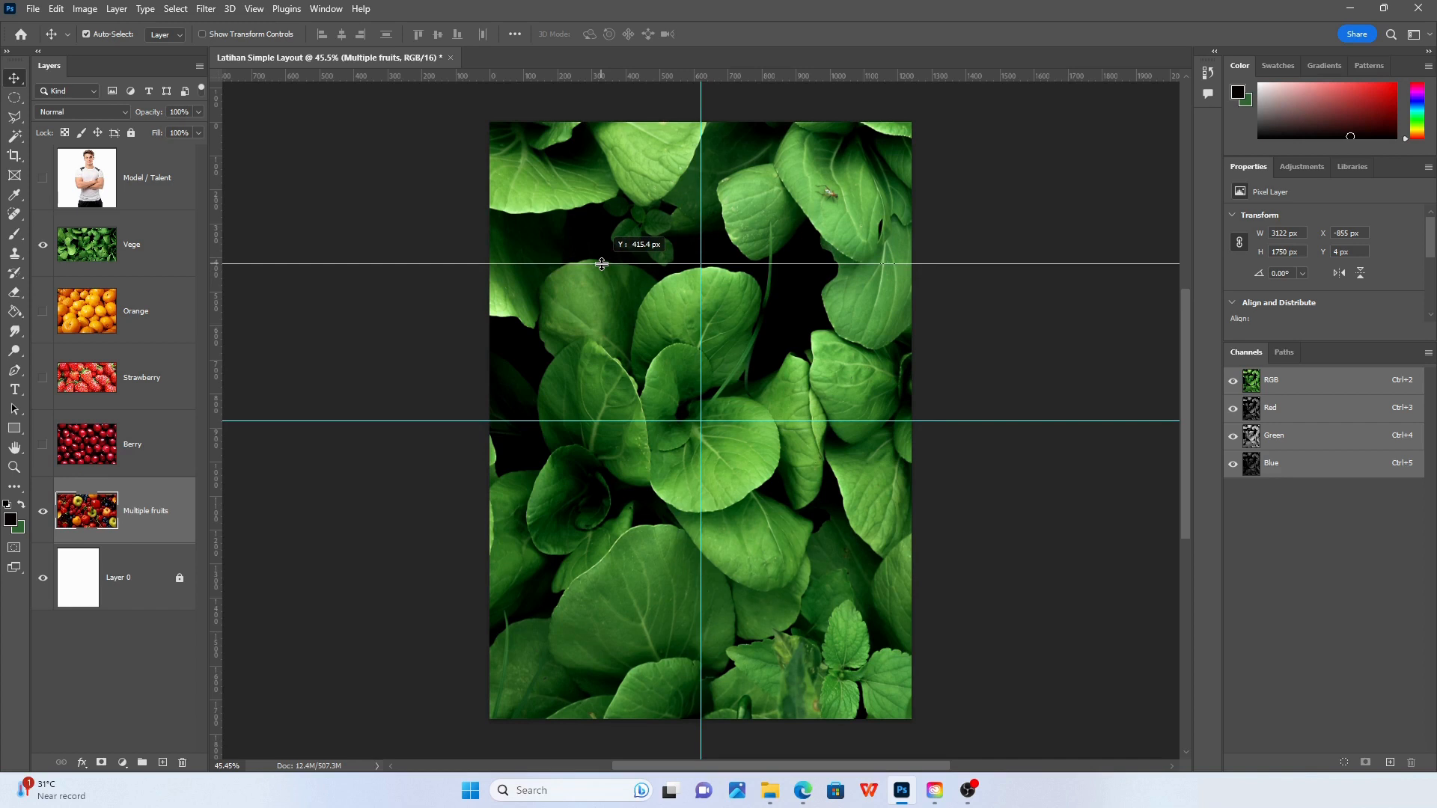
pyautogui.moveTo(601, 263); pyautogui.dragTo(739, 251)
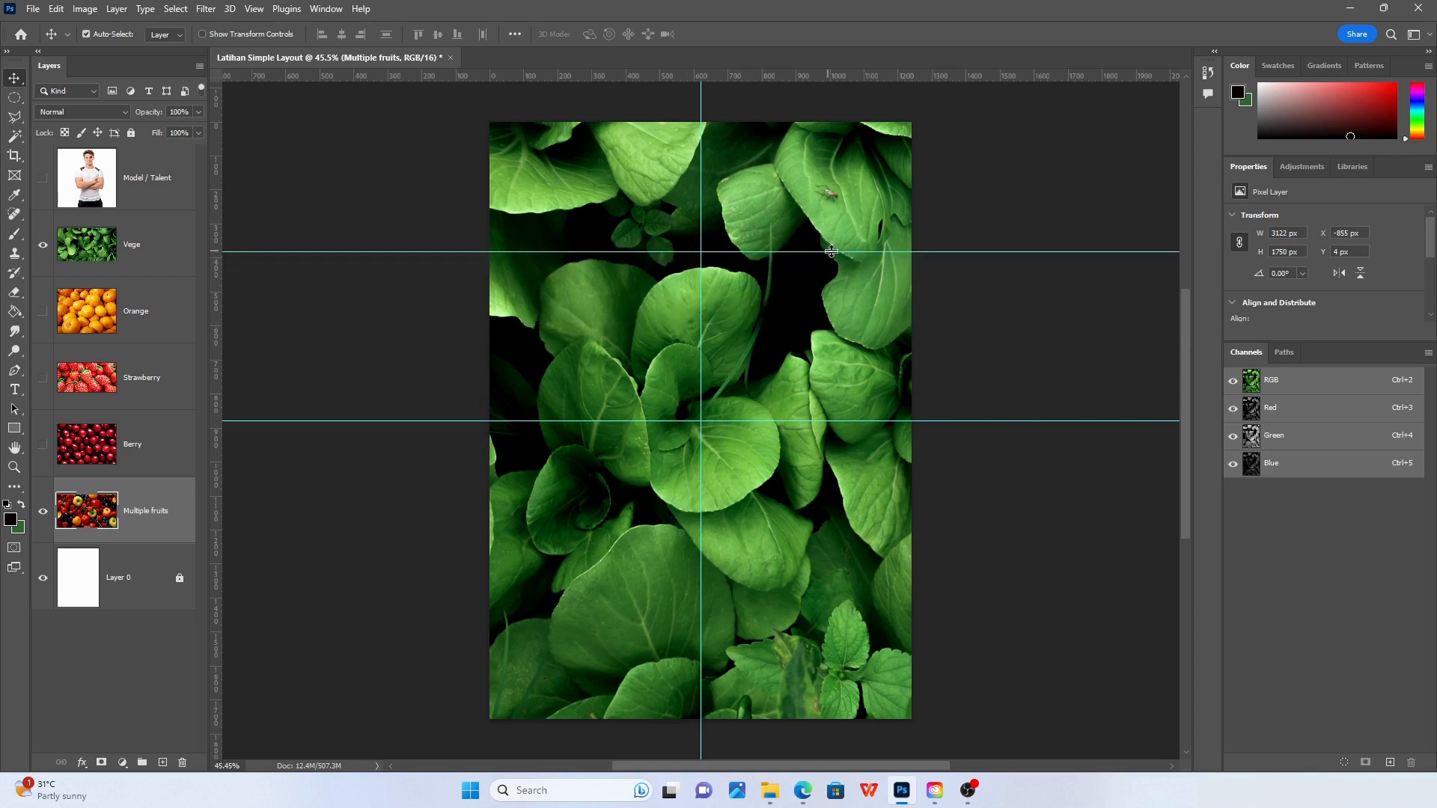
pyautogui.moveTo(807, 252); pyautogui.dragTo(809, 72)
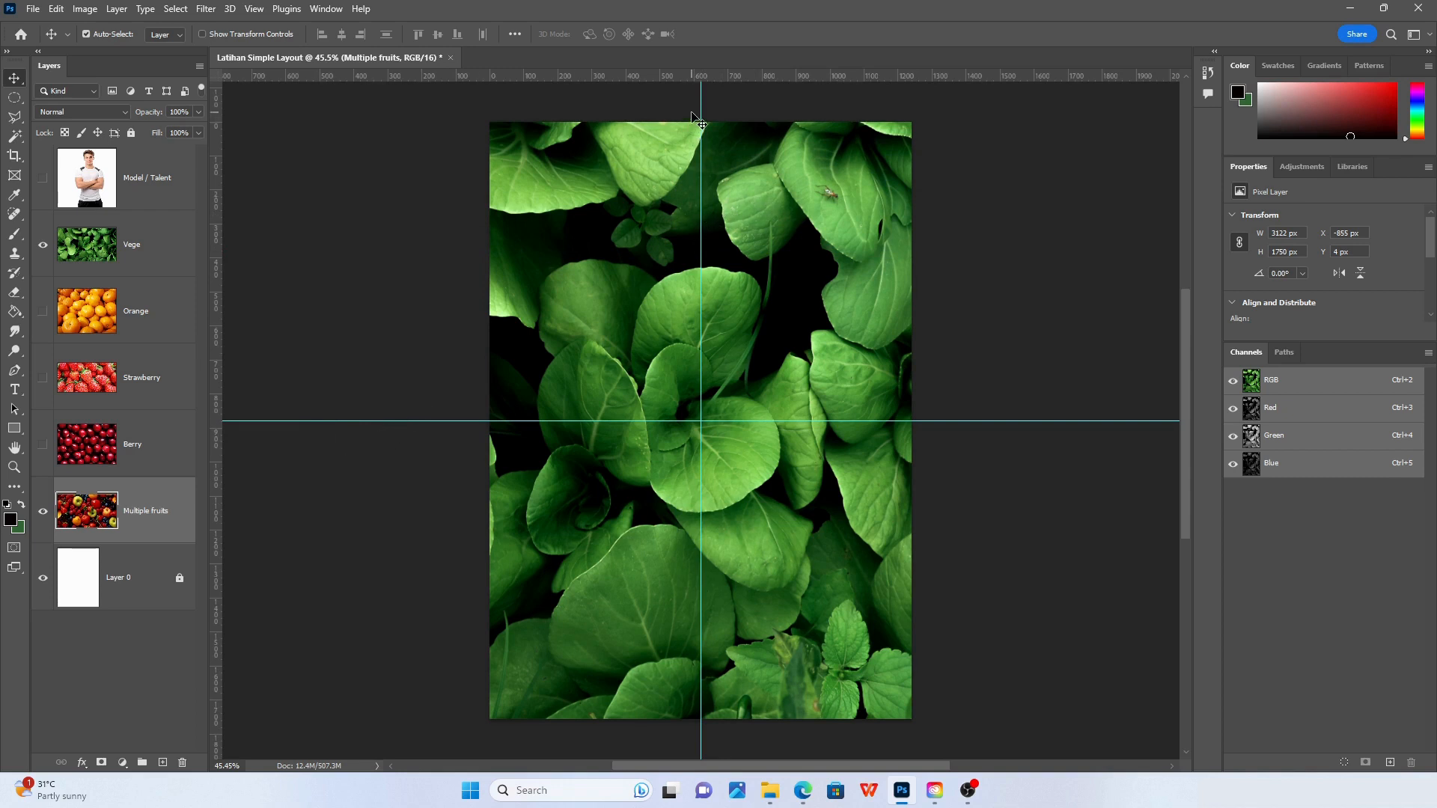
# Remove the vertical guide and move the horizontal guide slightly below the middle of the page
pyautogui.moveTo(700, 103); pyautogui.dragTo(216, 160)
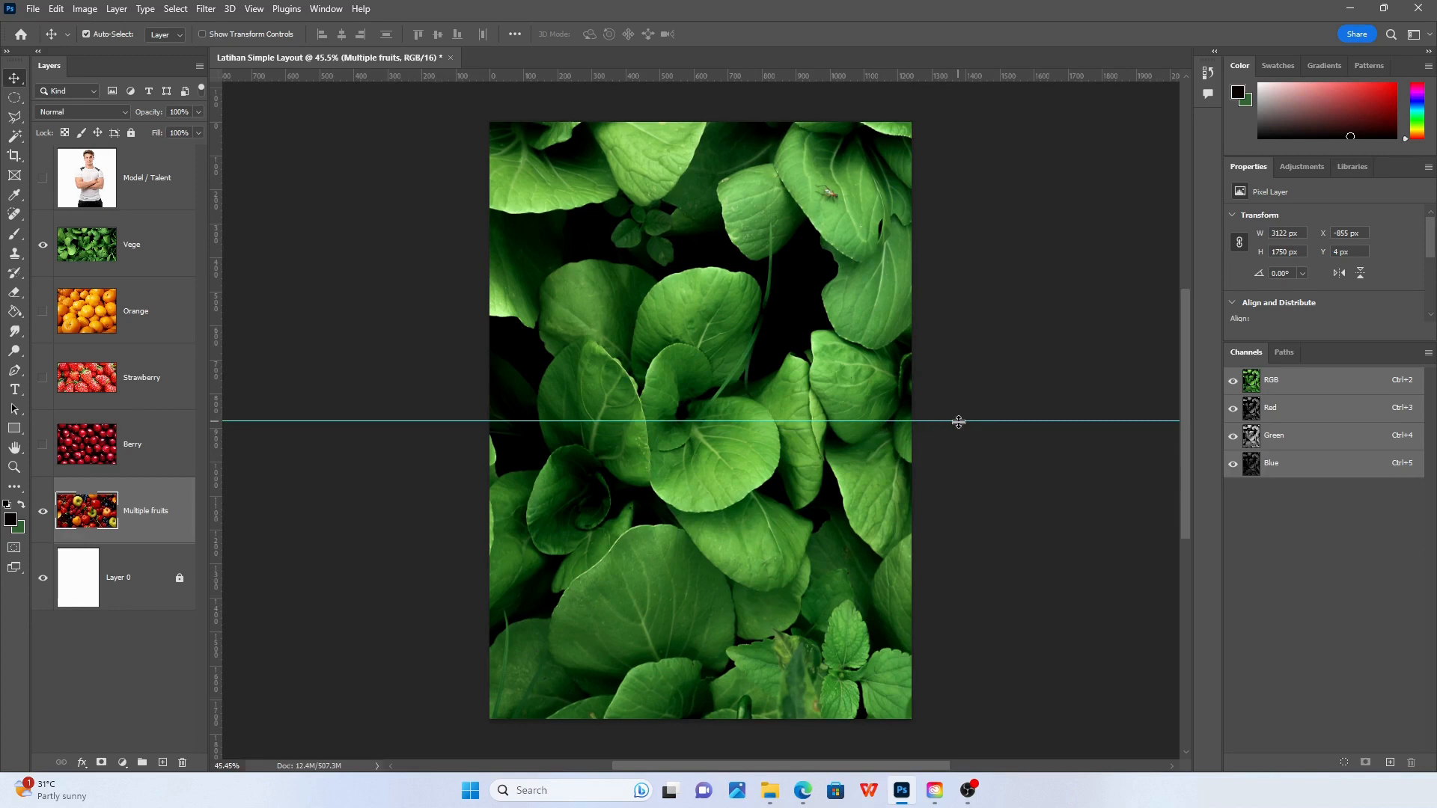
pyautogui.moveTo(959, 423); pyautogui.dragTo(955, 464)
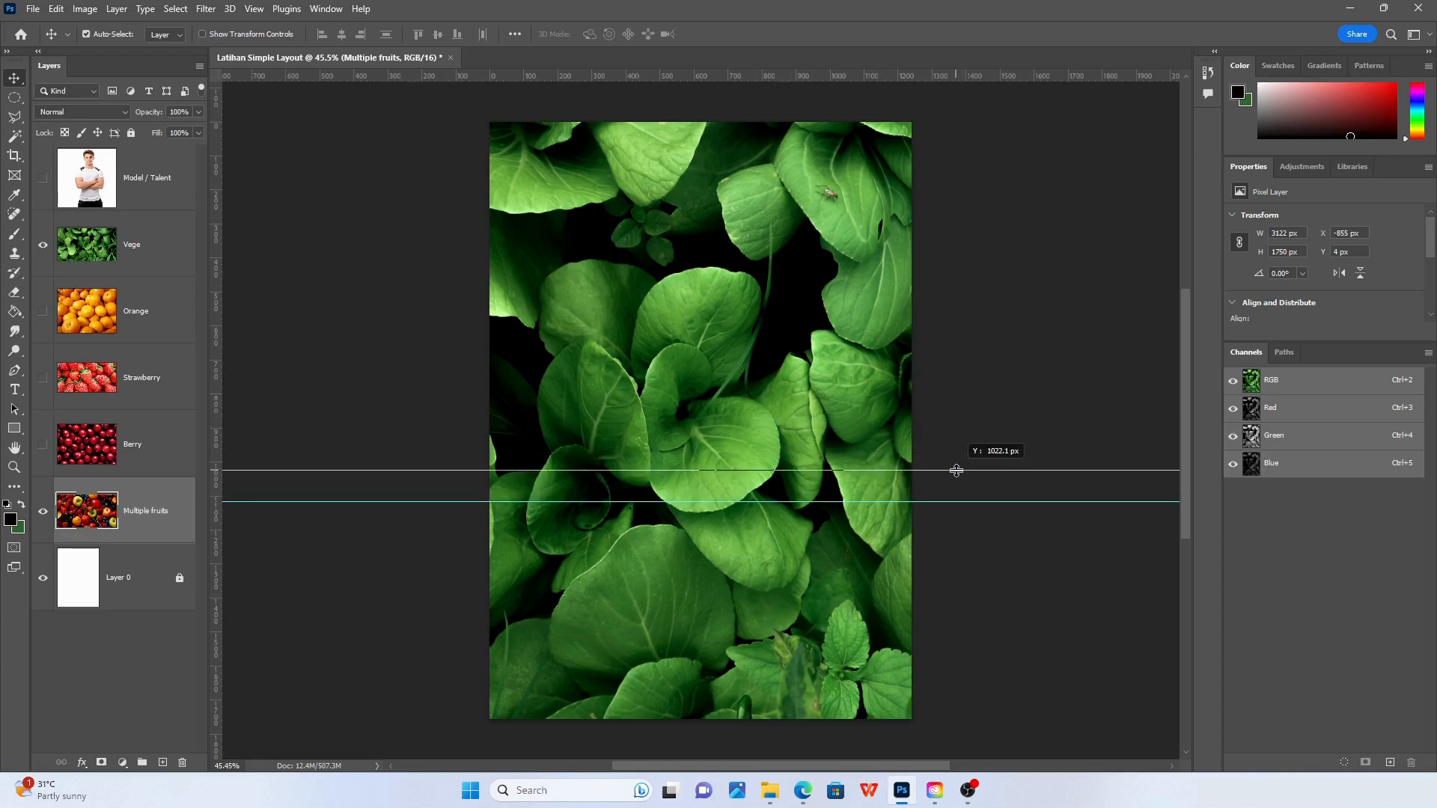
pyautogui.moveTo(957, 470); pyautogui.dragTo(980, 452)
# Set the ruler units to Percent and move the horizontal guide to about two-thirds of the way down the page
pyautogui.rightClick(922, 78)
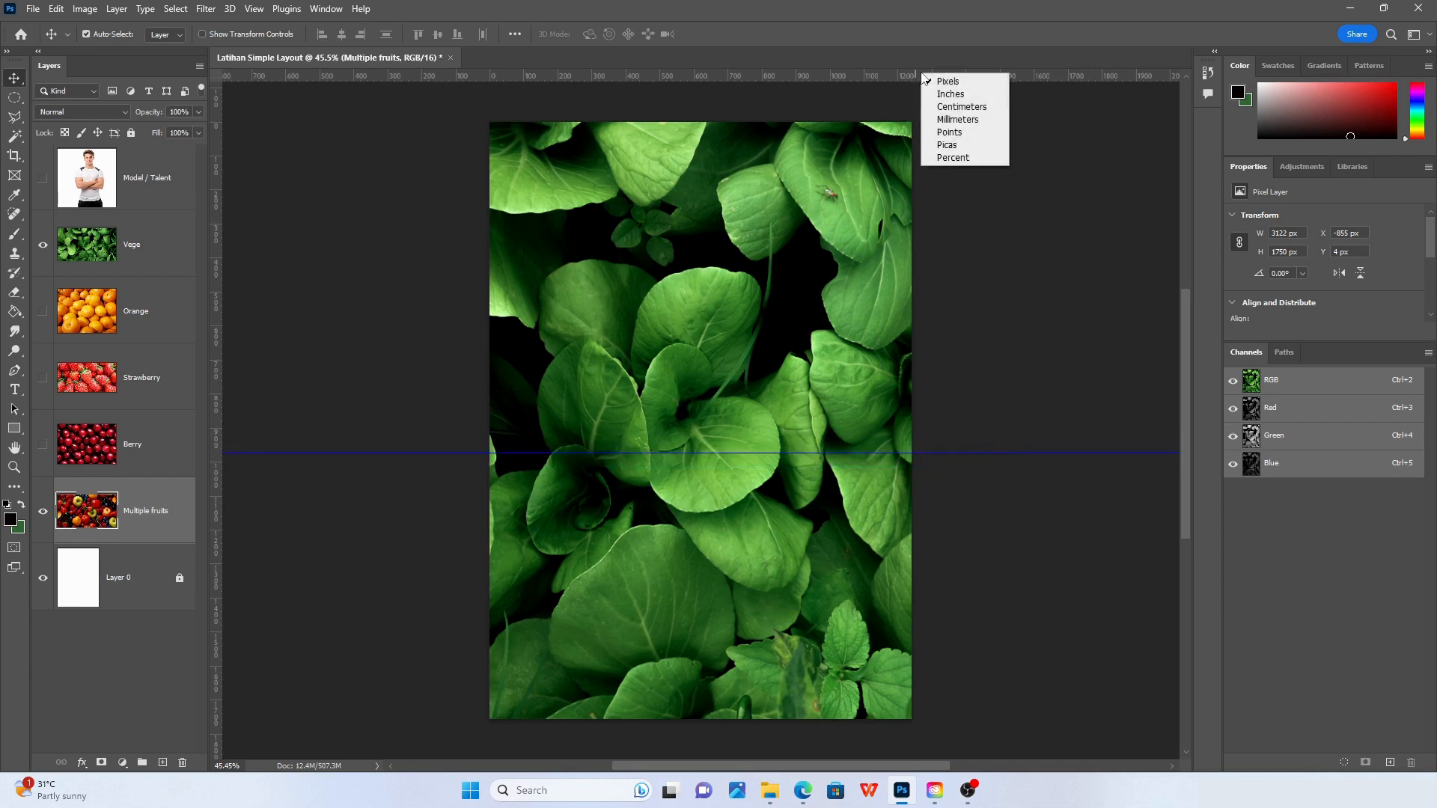
pyautogui.click(963, 159)
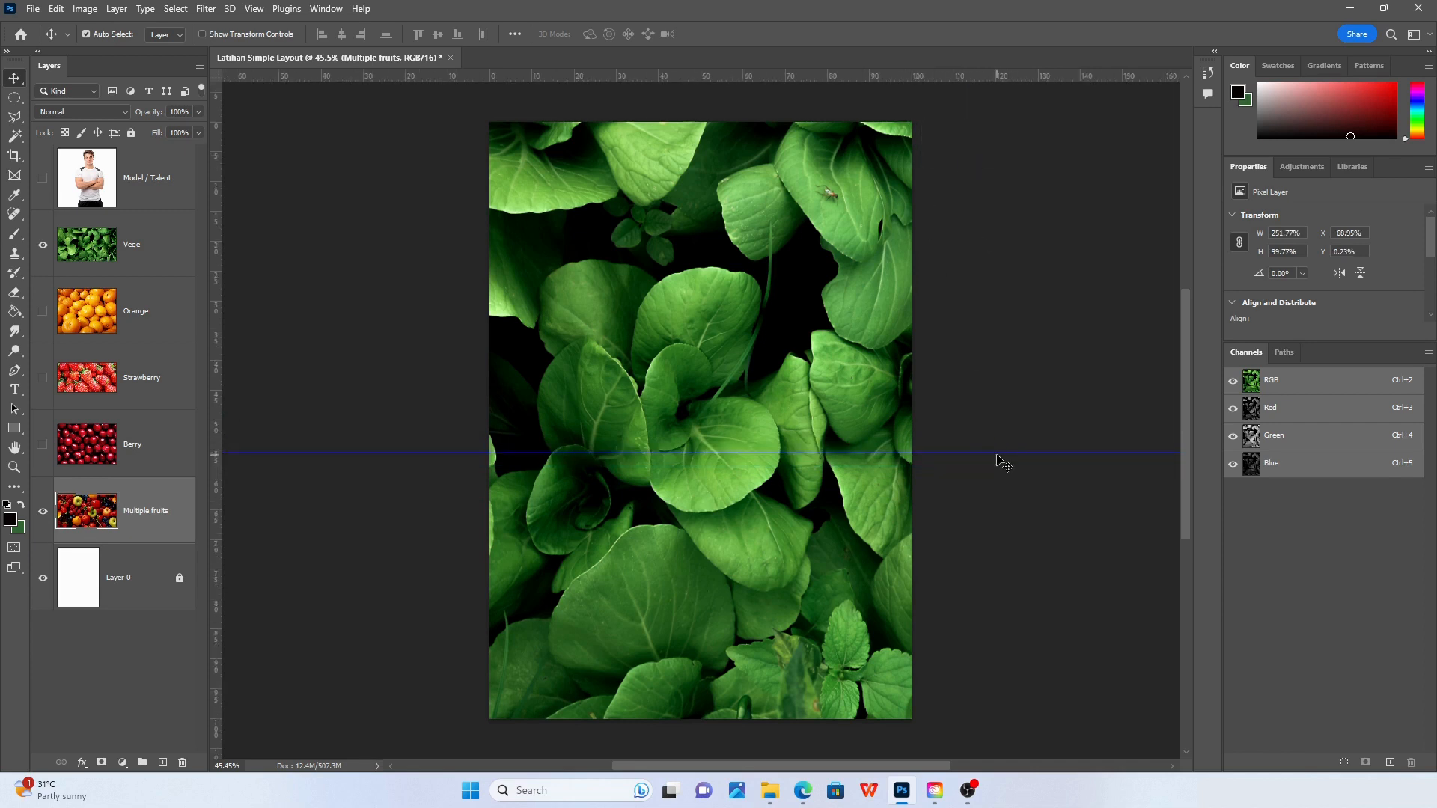
pyautogui.moveTo(992, 453); pyautogui.dragTo(1001, 510)
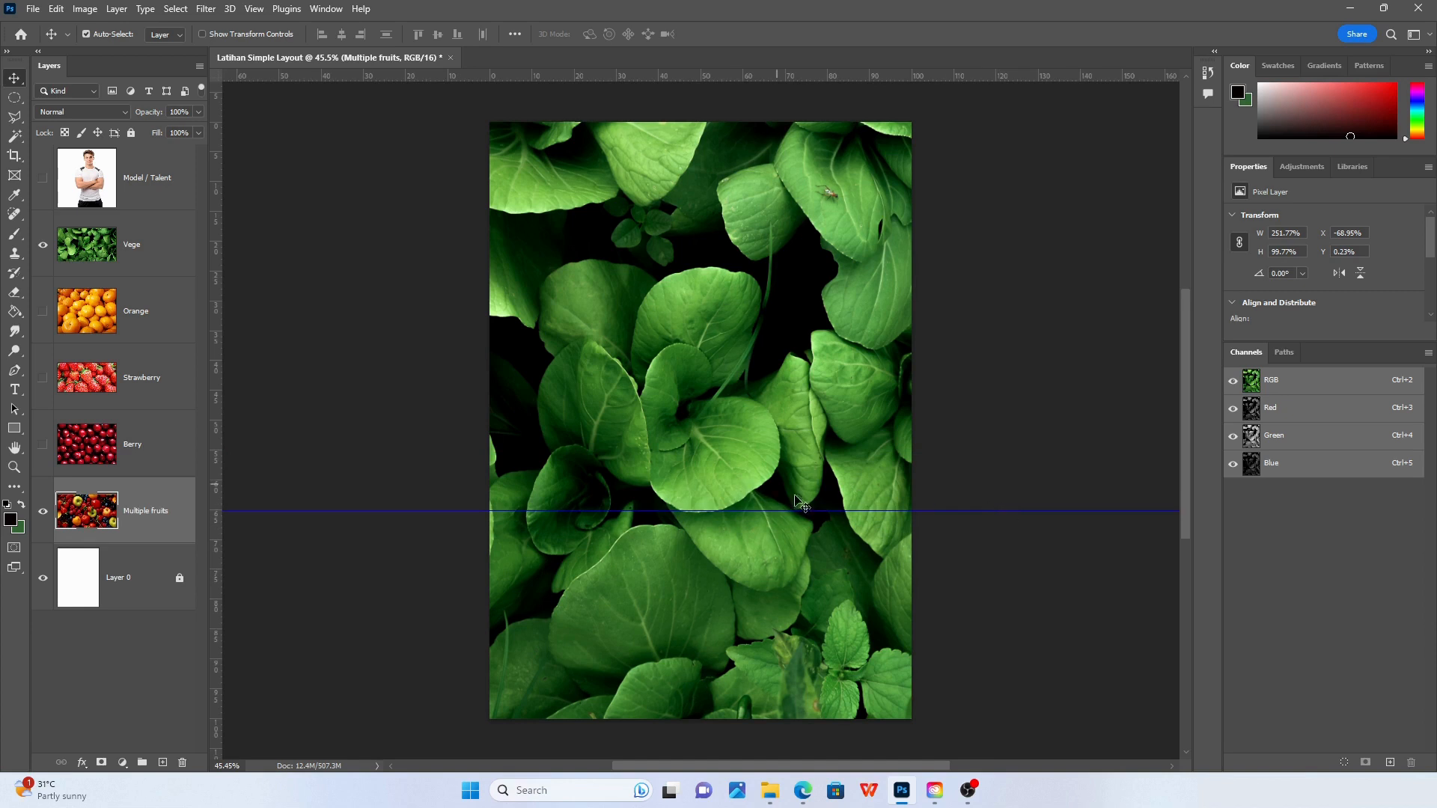
pyautogui.click(314, 431)
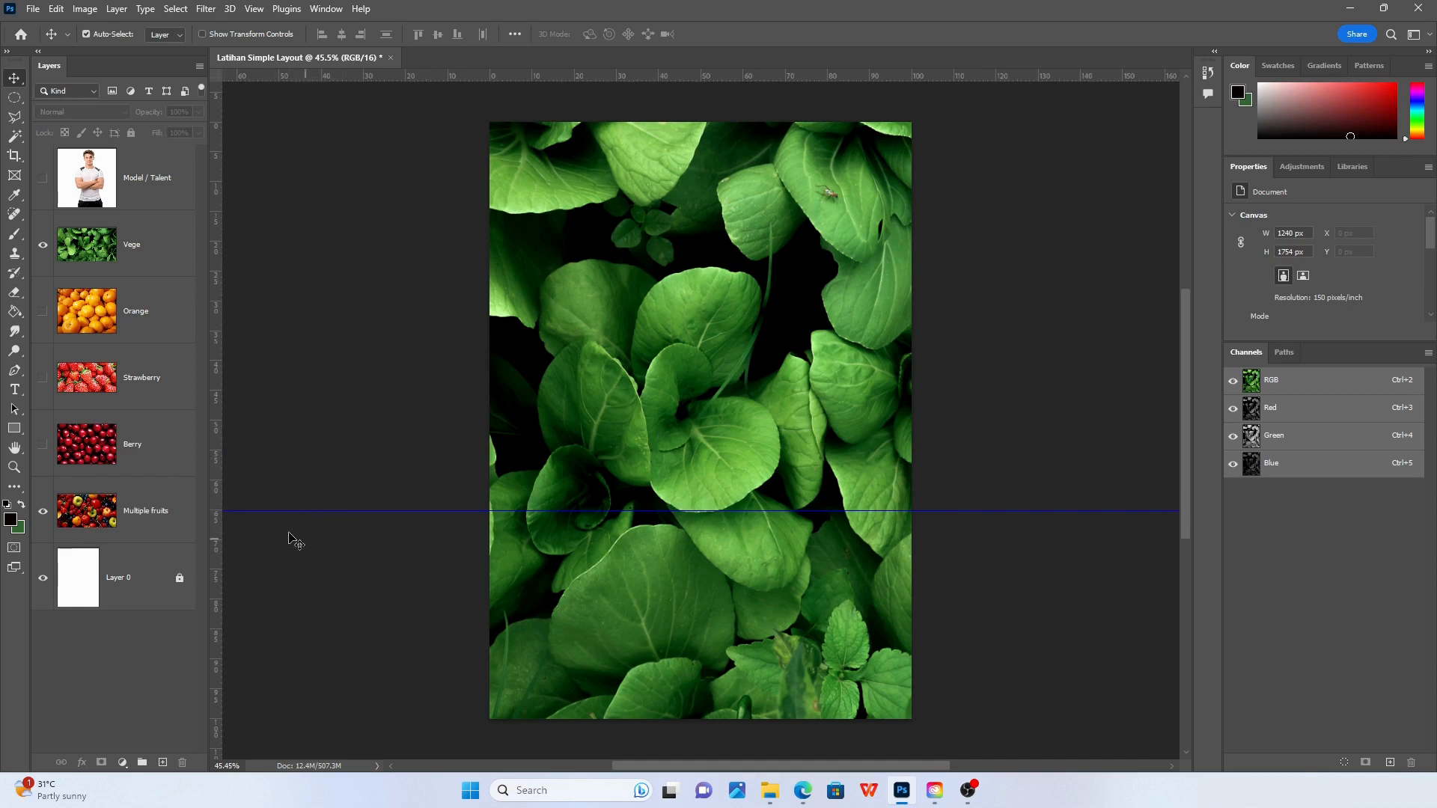
pyautogui.click(369, 195)
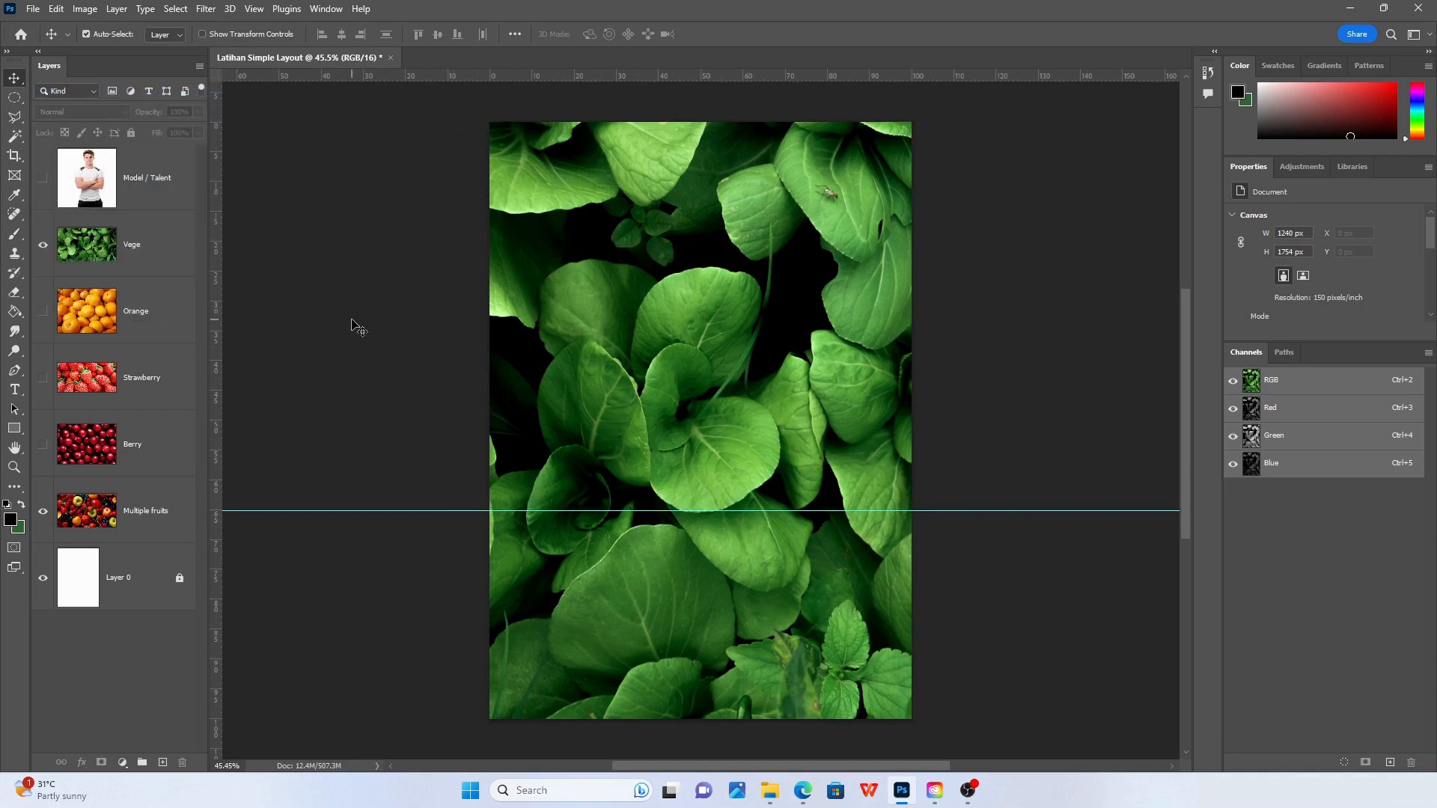
# Switch between the Rectangular and Elliptical Marquee tools, finishing on the Rectangular Marquee tool
pyautogui.click(13, 101)
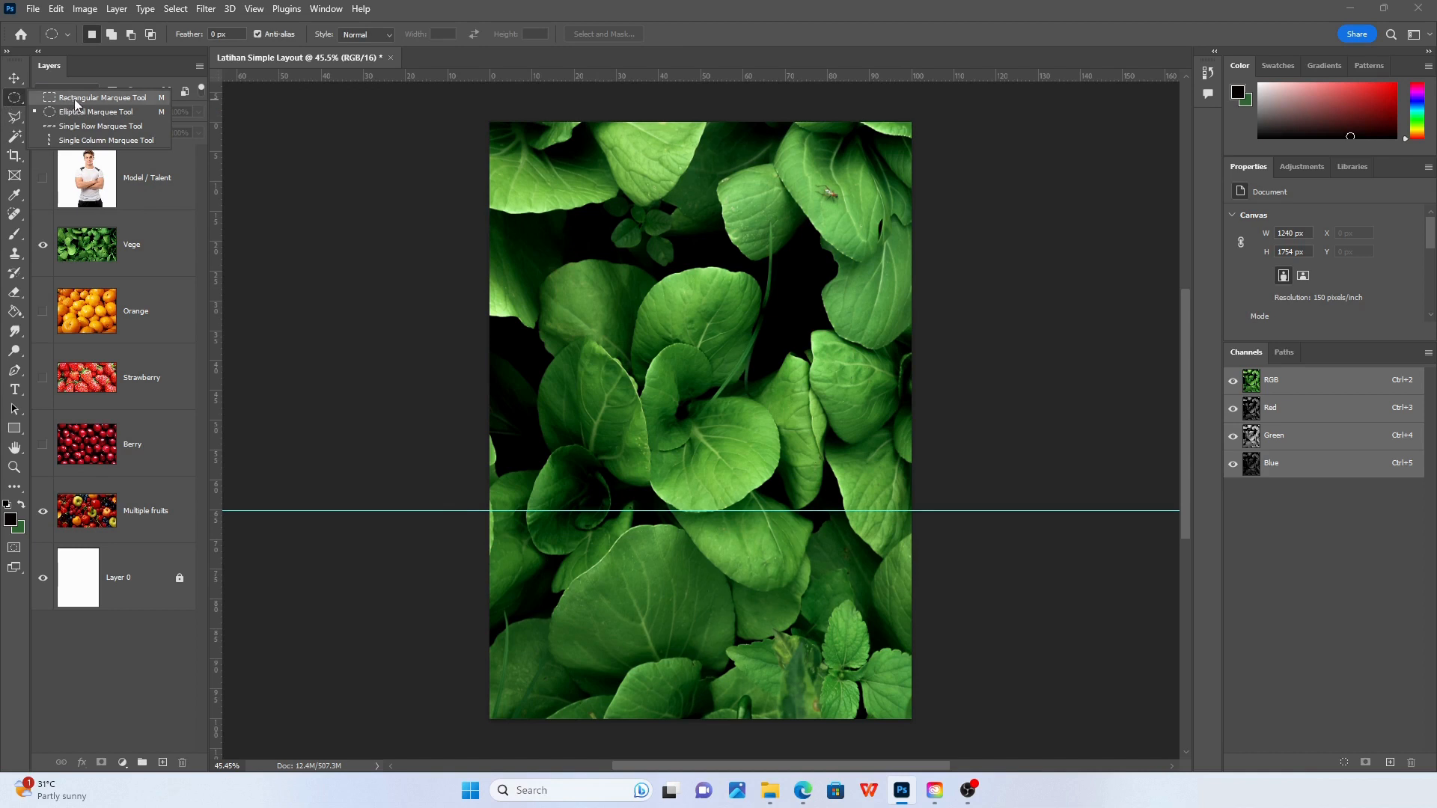
pyautogui.click(47, 98)
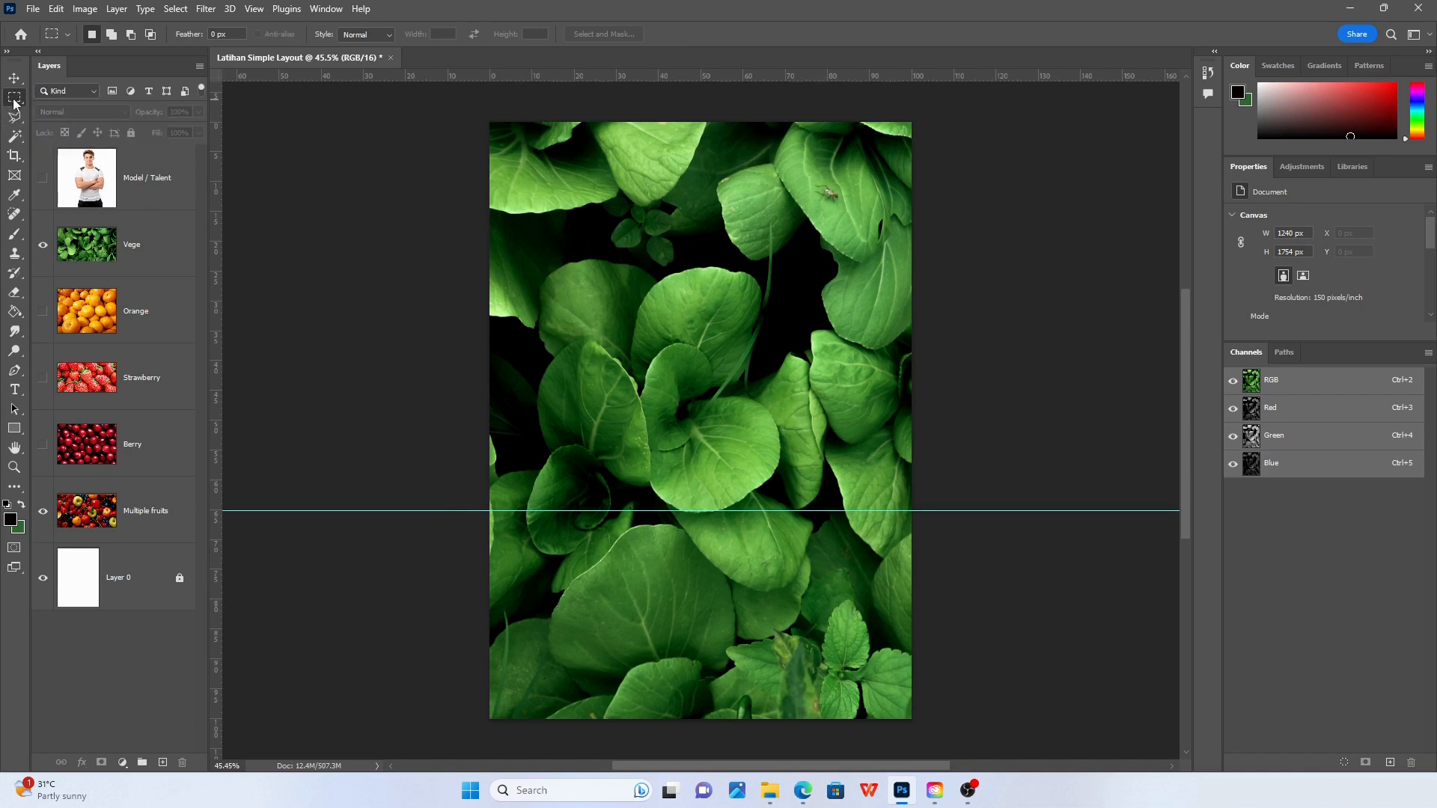
pyautogui.rightClick(15, 99)
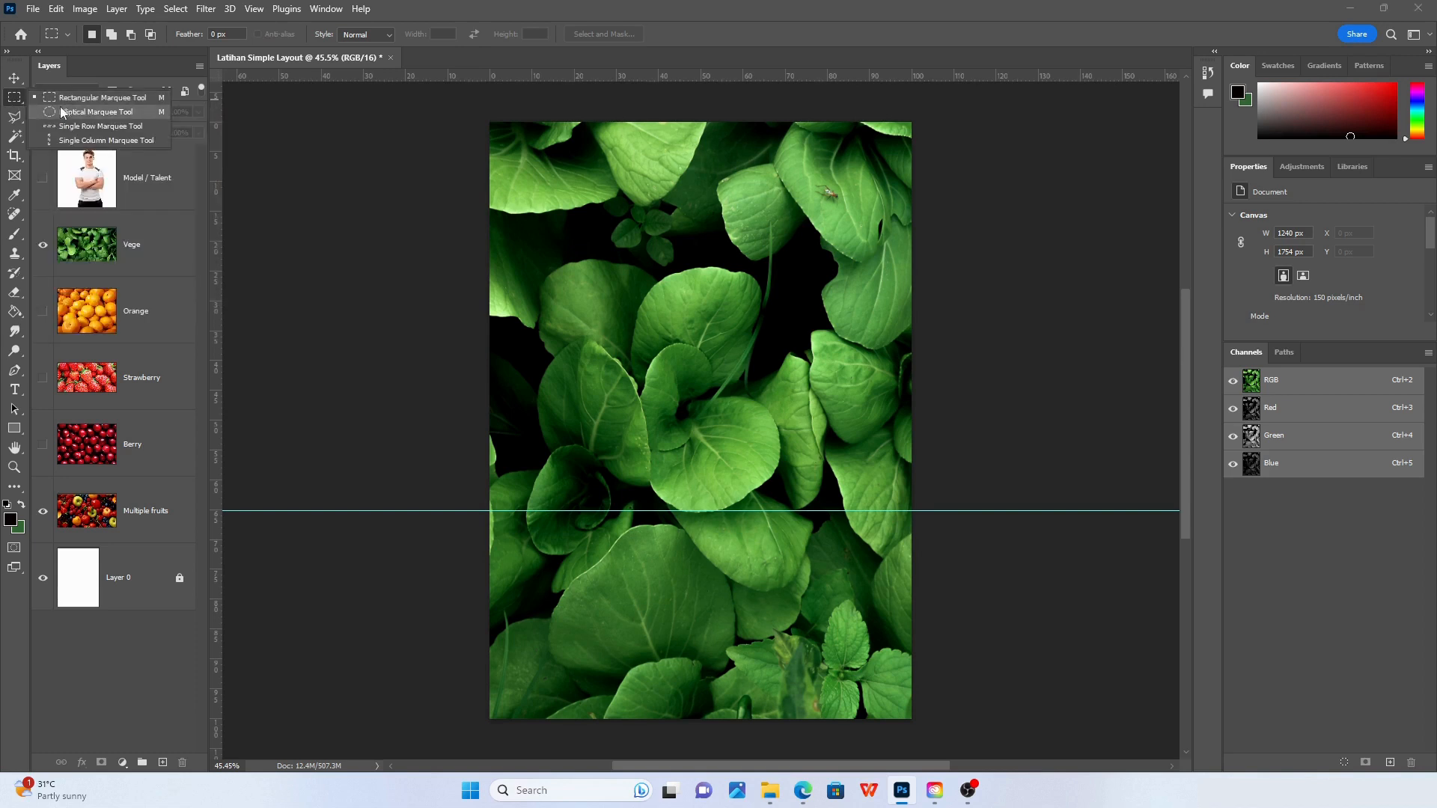
pyautogui.click(61, 112)
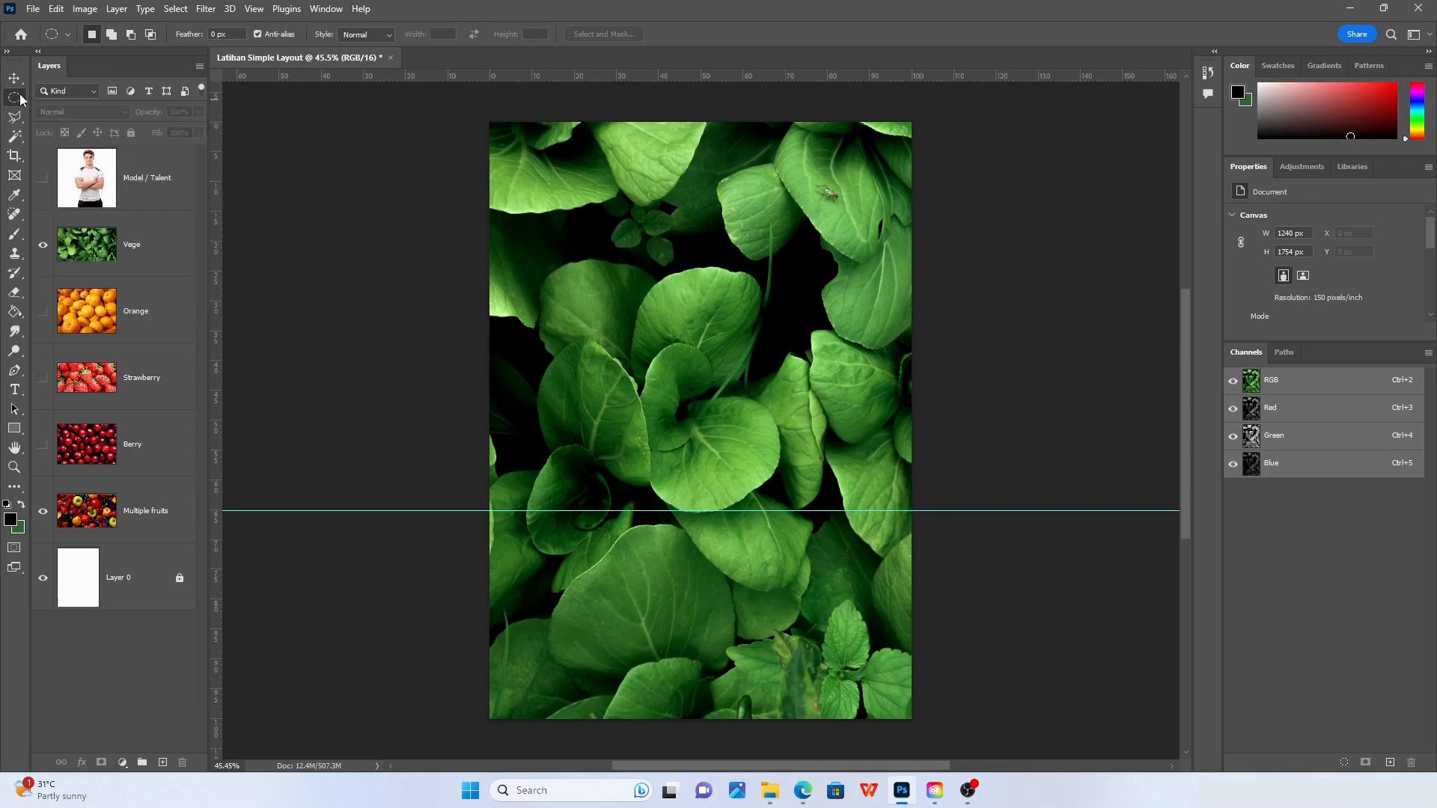
pyautogui.rightClick(14, 99)
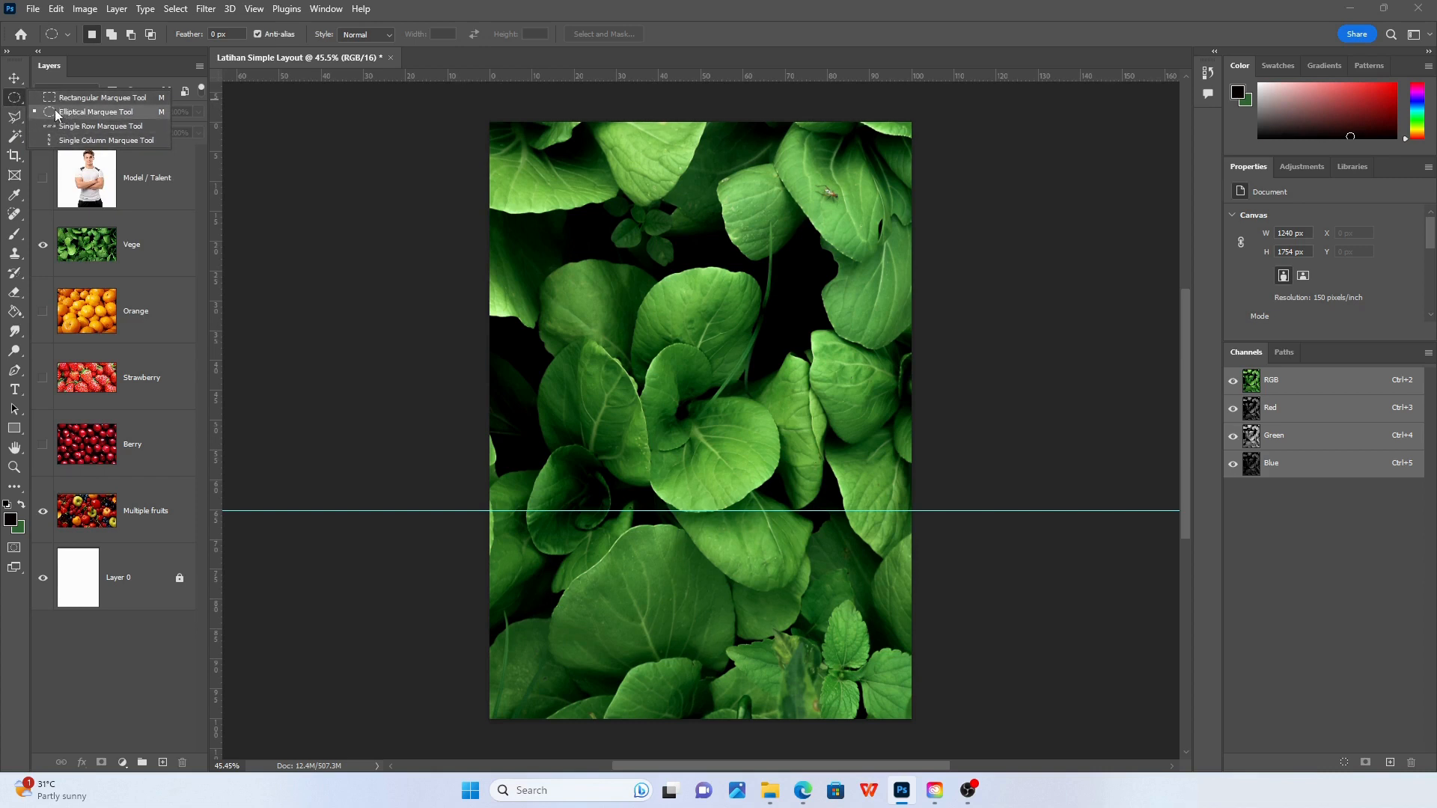
pyautogui.click(103, 98)
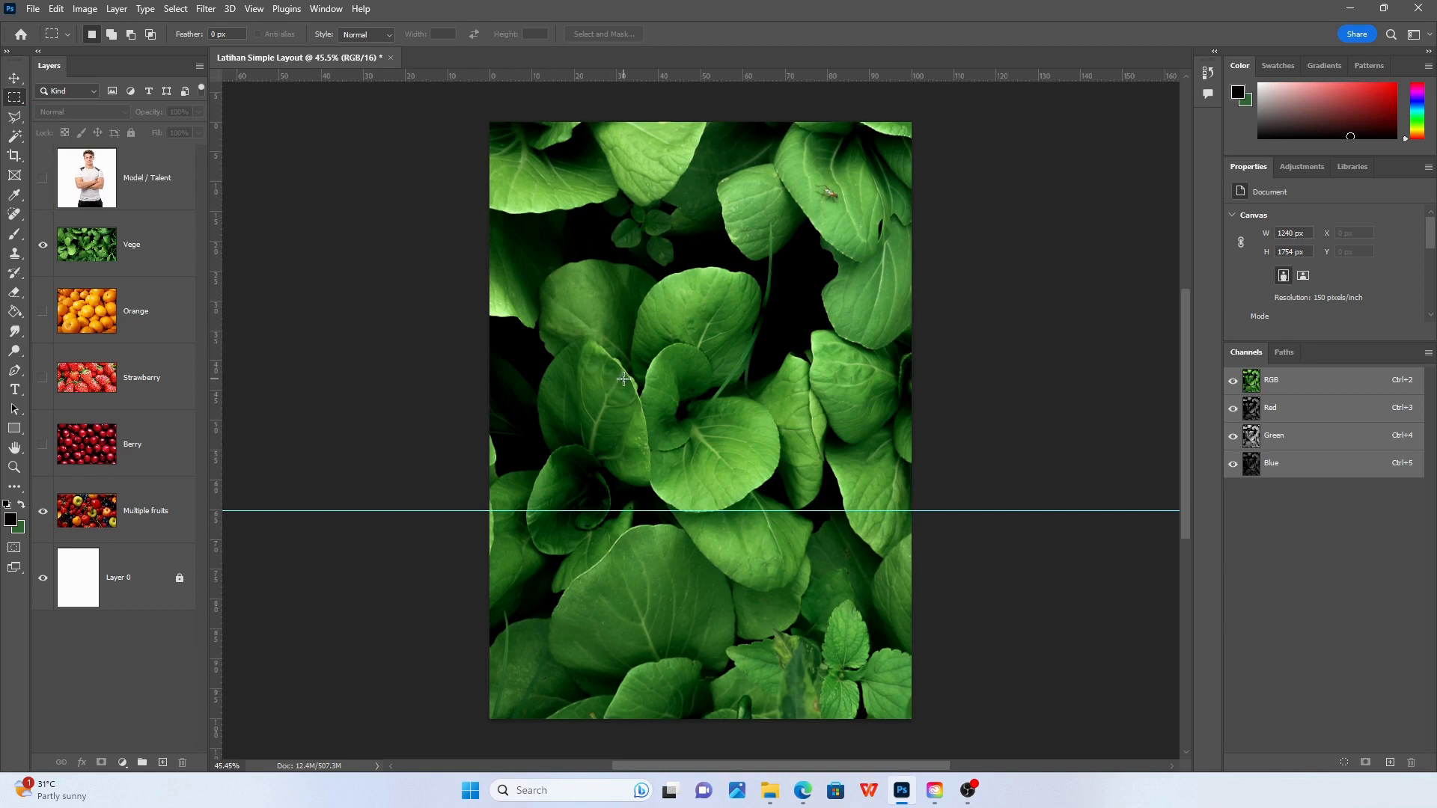
# Move the Vege photo to about -86% across and -0.5% down so it covers the page
pyautogui.click(14, 79)
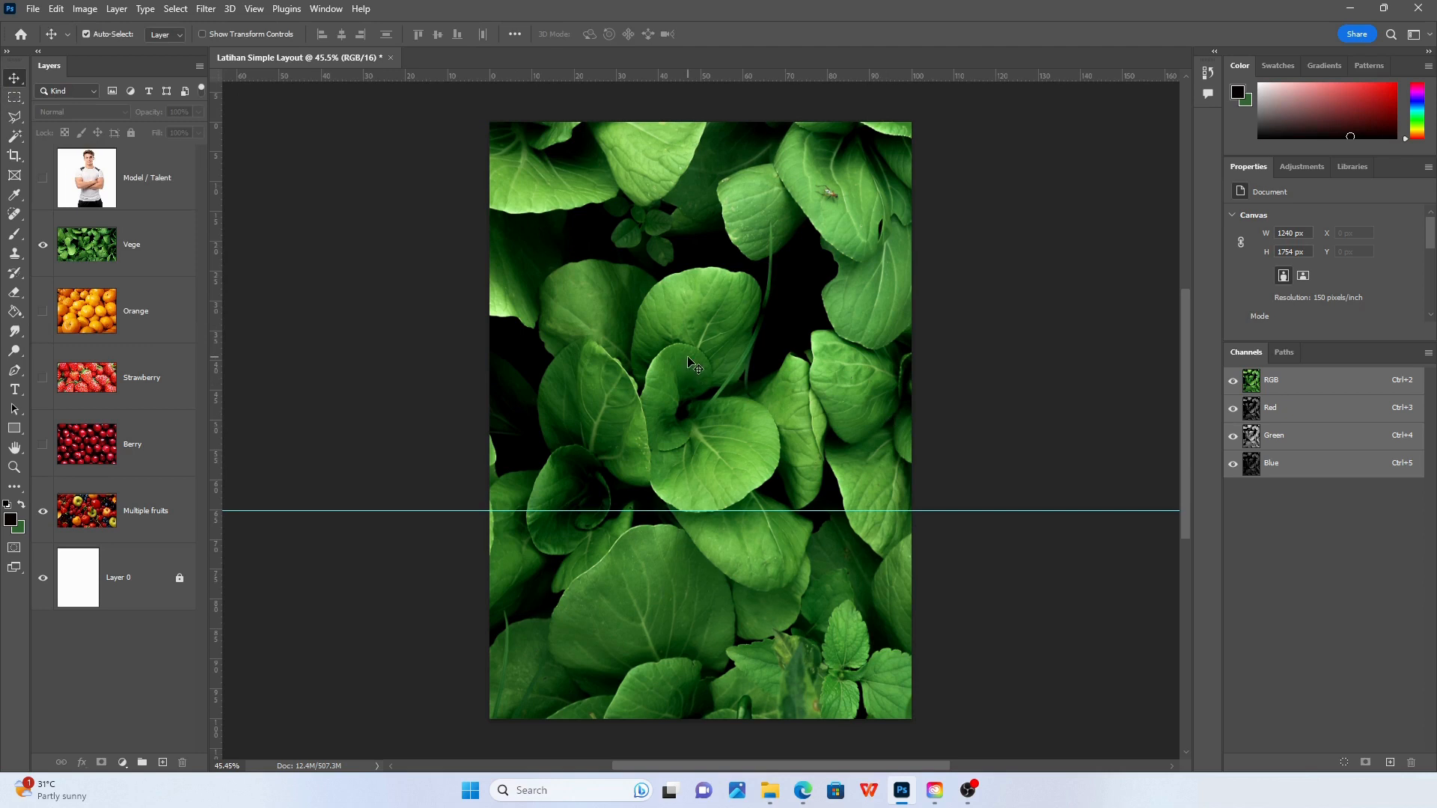
pyautogui.moveTo(611, 339); pyautogui.dragTo(751, 300)
pyautogui.moveTo(1007, 375); pyautogui.dragTo(616, 306)
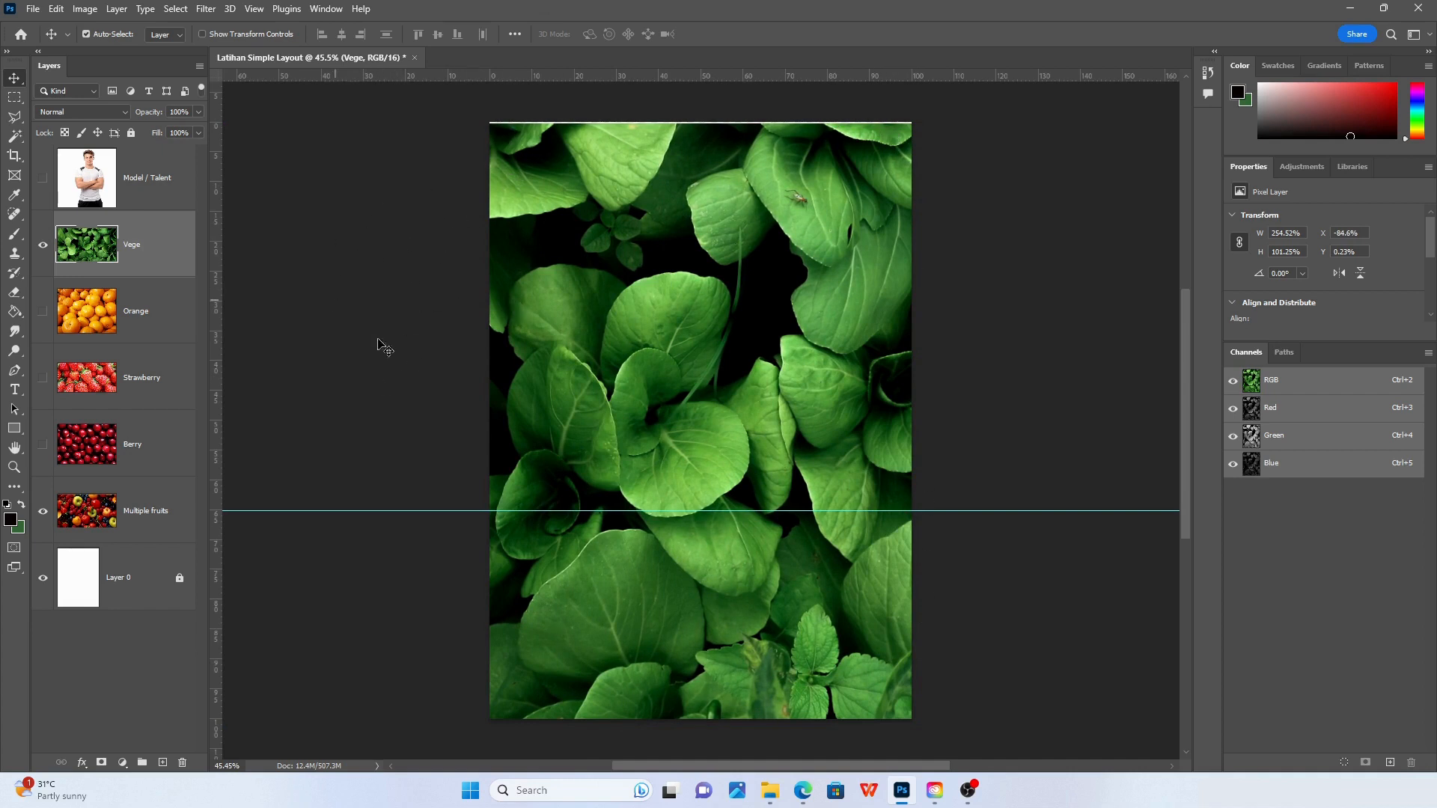
pyautogui.moveTo(487, 227)
pyautogui.mouseDown()
pyautogui.moveTo(542, 214)
pyautogui.moveTo(514, 217)
pyautogui.mouseUp()
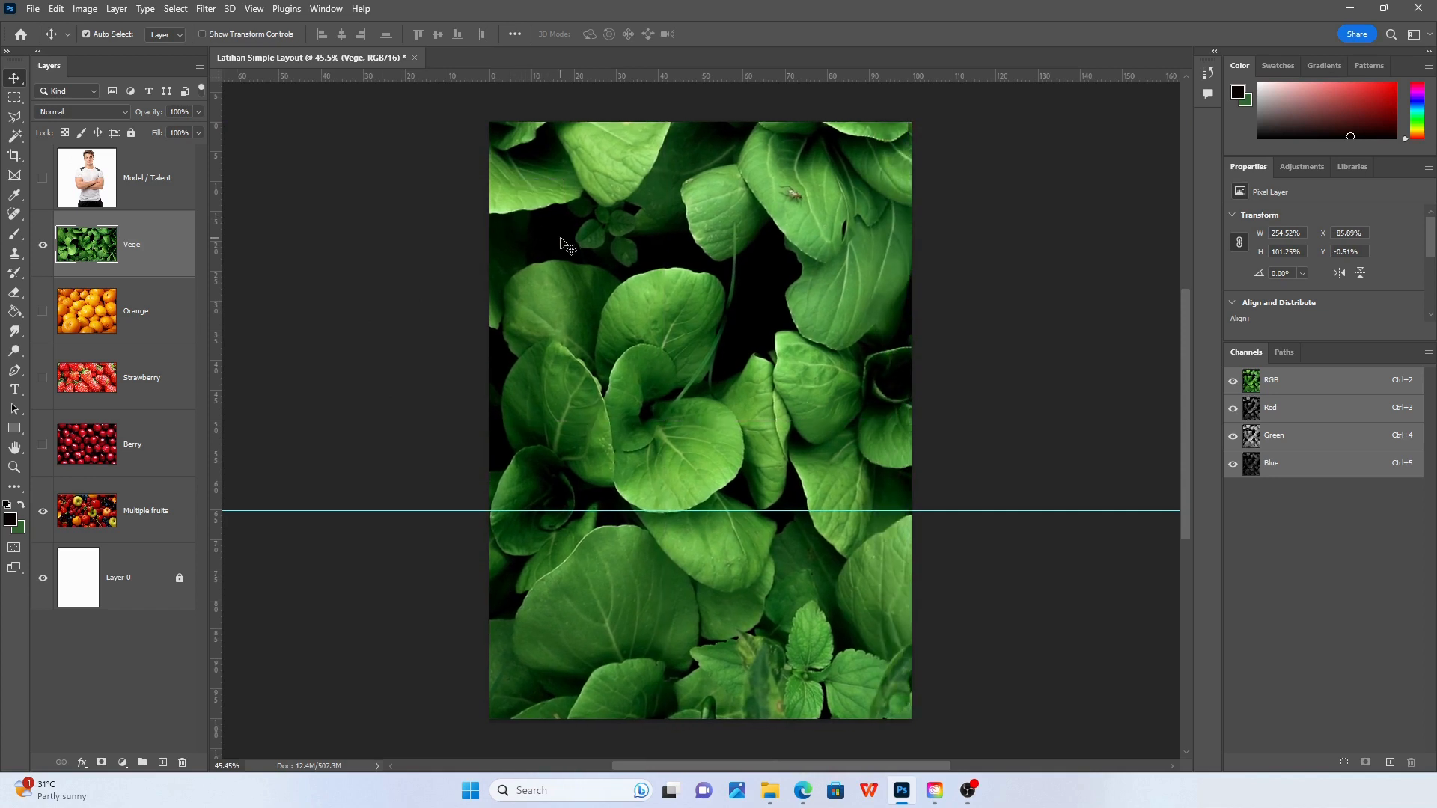
# Review the document information options and keep Document Sizes as the displayed status information
pyautogui.click(378, 766)
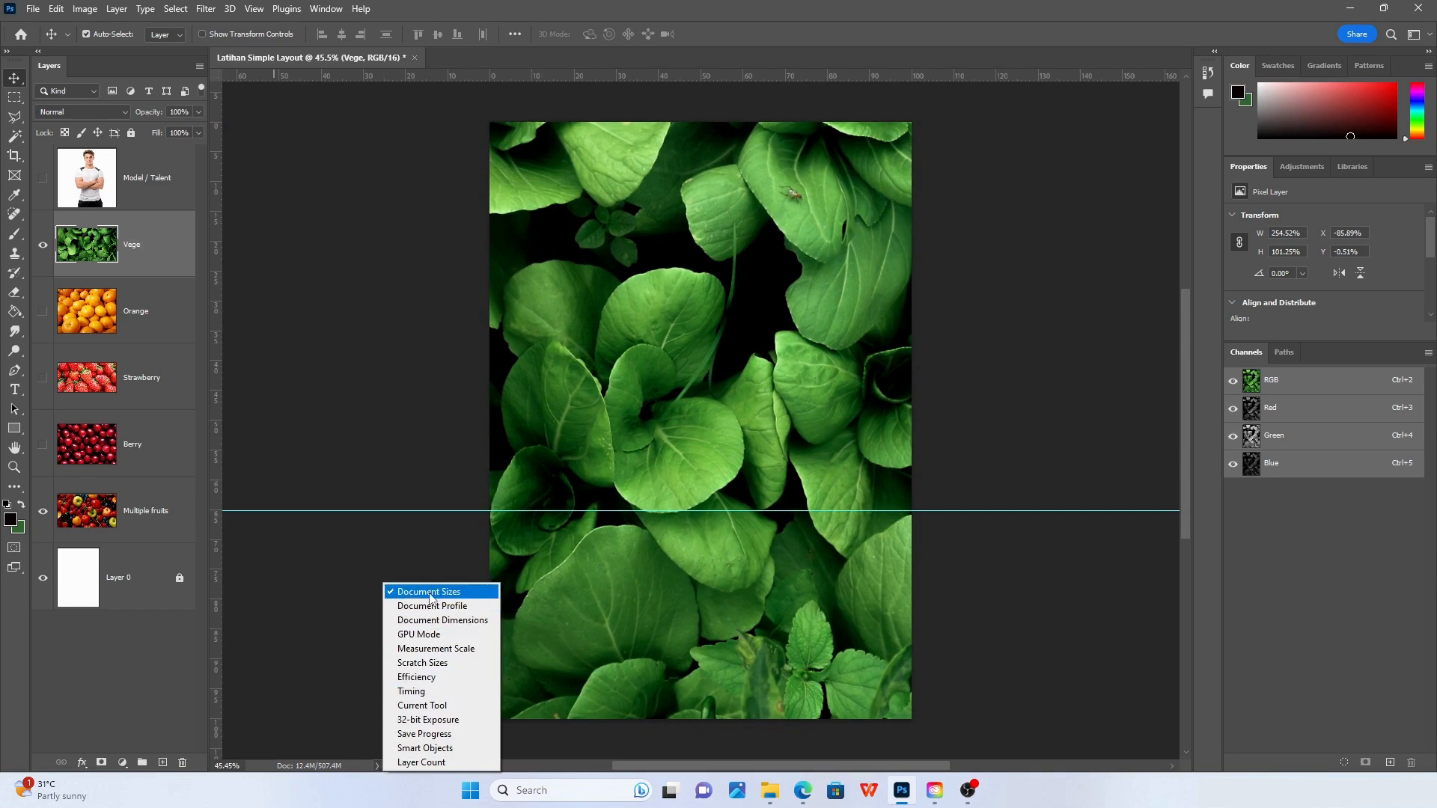
pyautogui.click(340, 734)
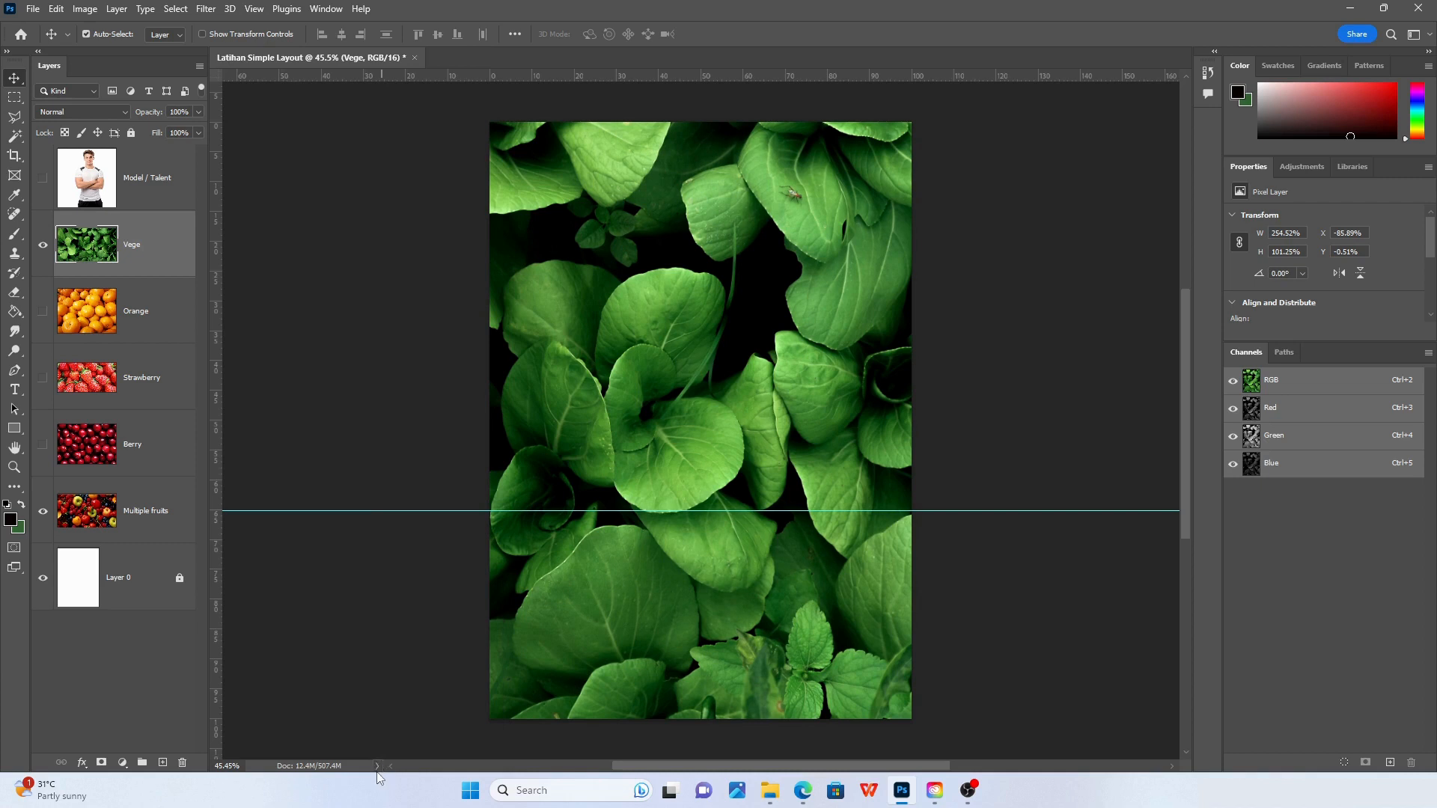
pyautogui.click(377, 767)
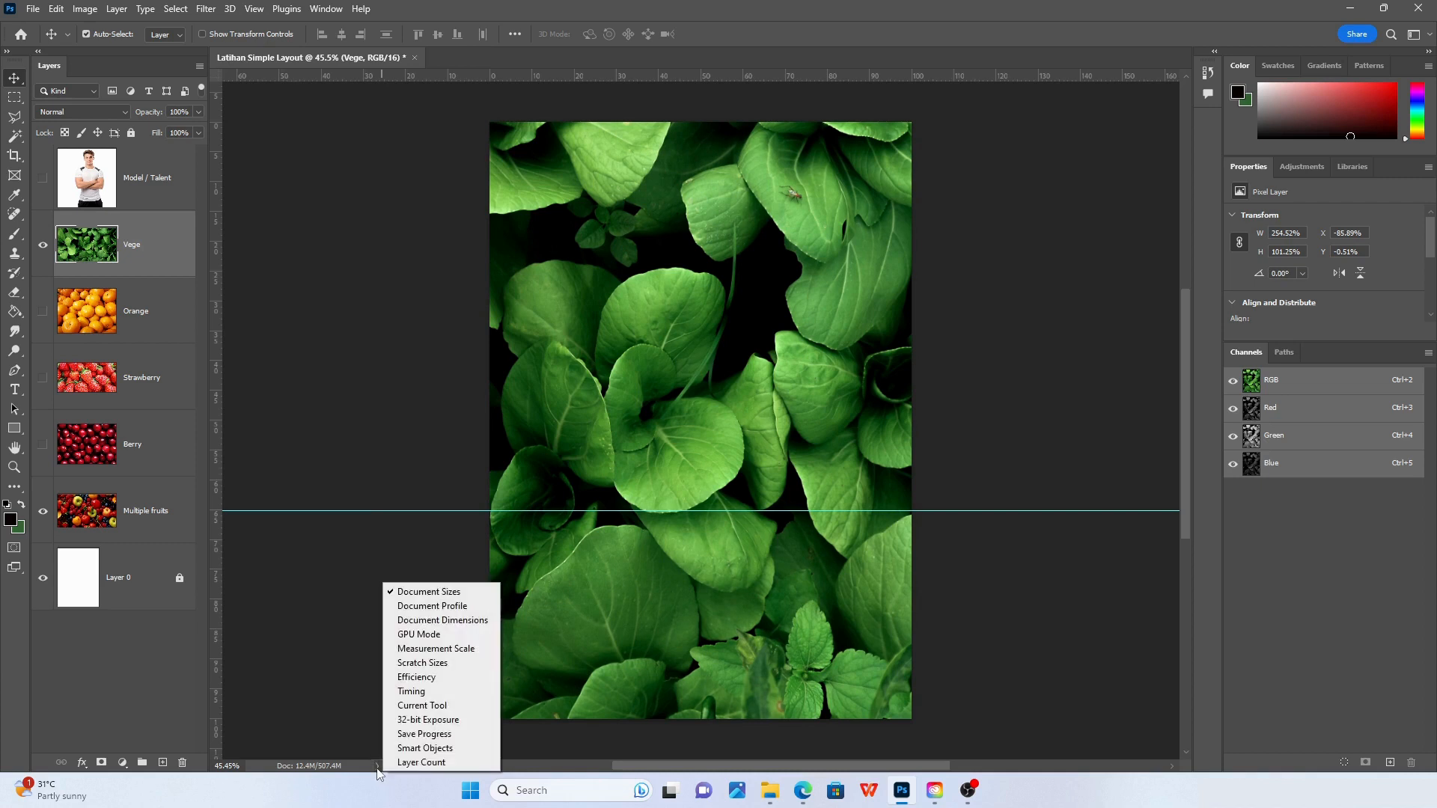
pyautogui.click(423, 592)
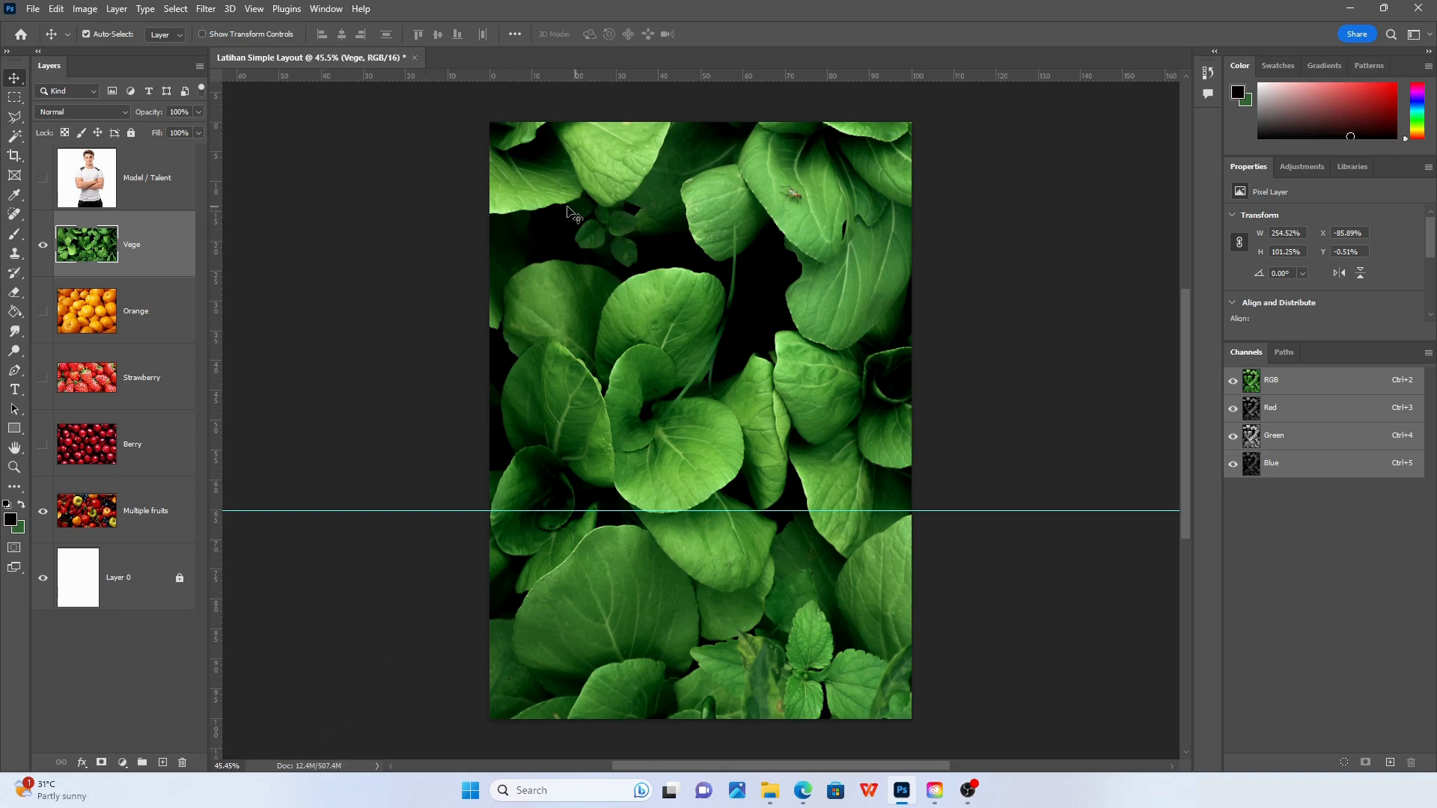
# Select the entire page area with the Rectangular Marquee tool
pyautogui.click(15, 98)
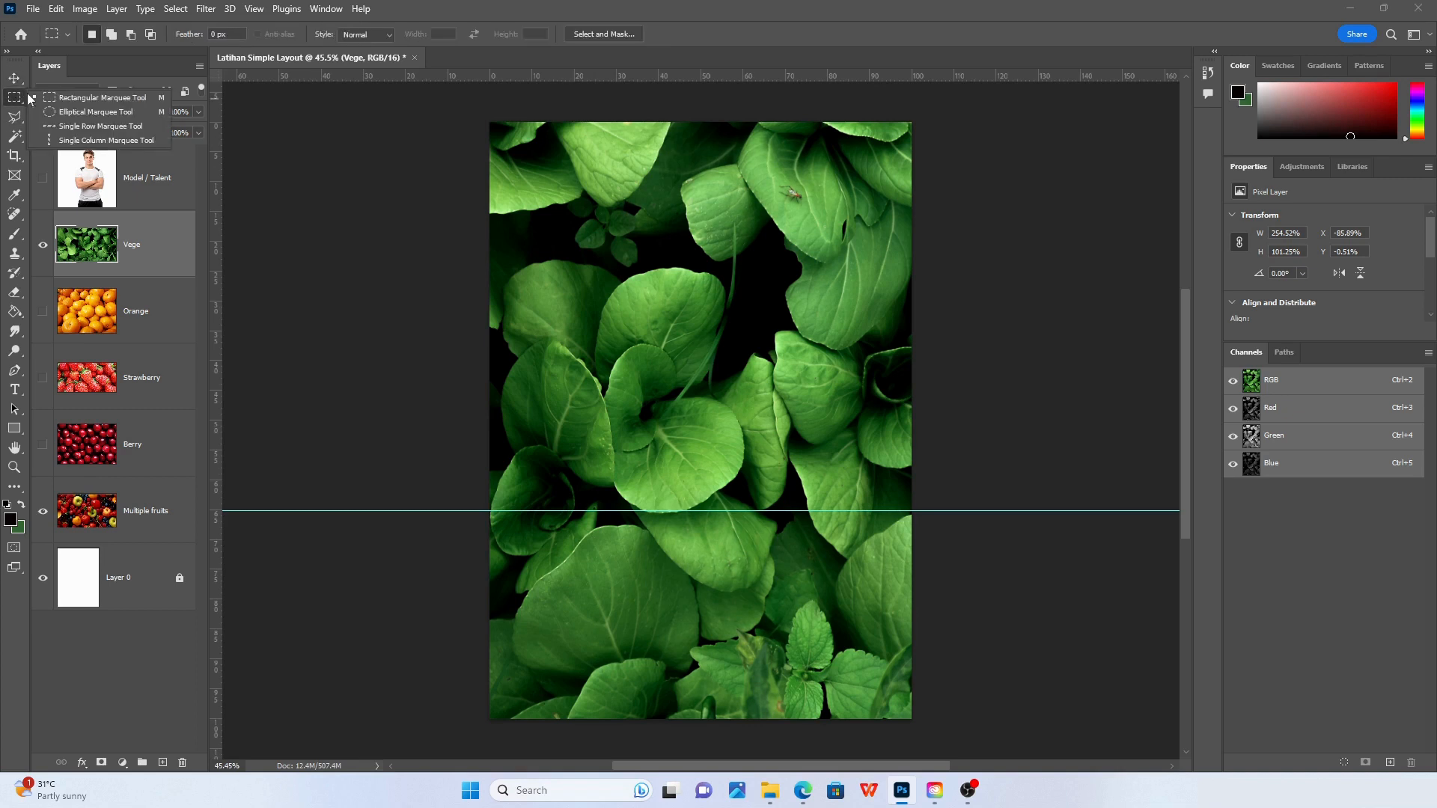
pyautogui.click(66, 96)
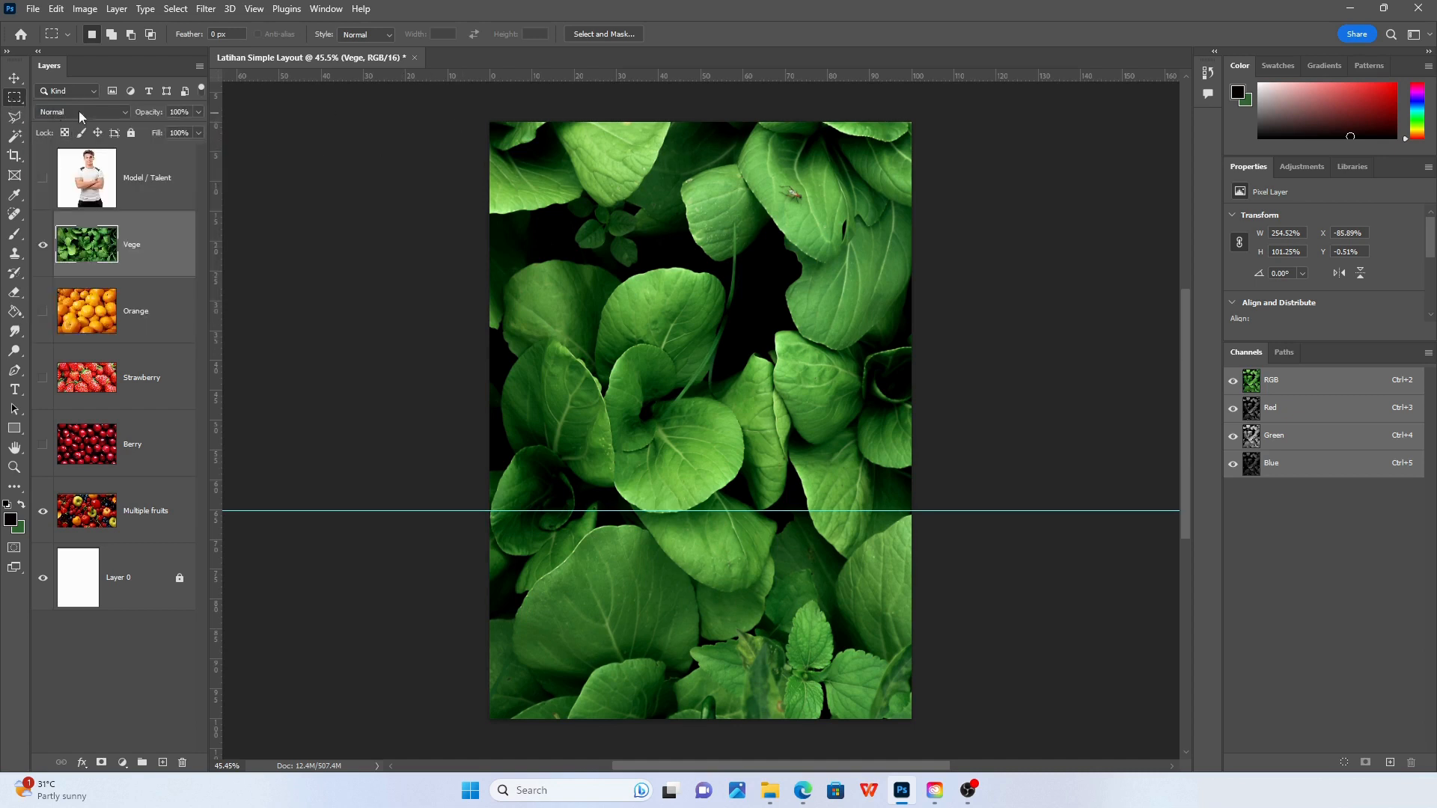
pyautogui.moveTo(468, 109); pyautogui.dragTo(921, 732)
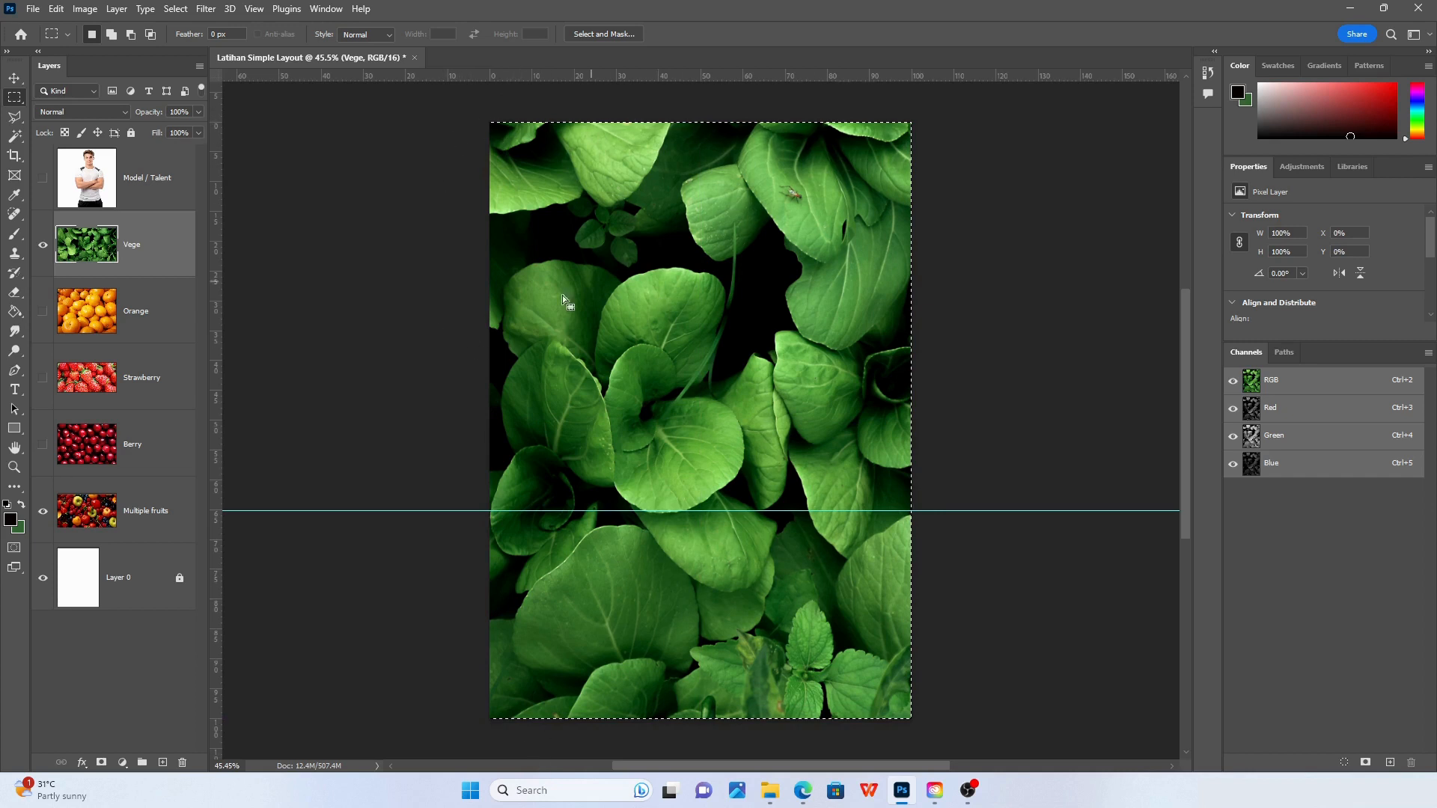
pyautogui.moveTo(472, 116); pyautogui.dragTo(944, 771)
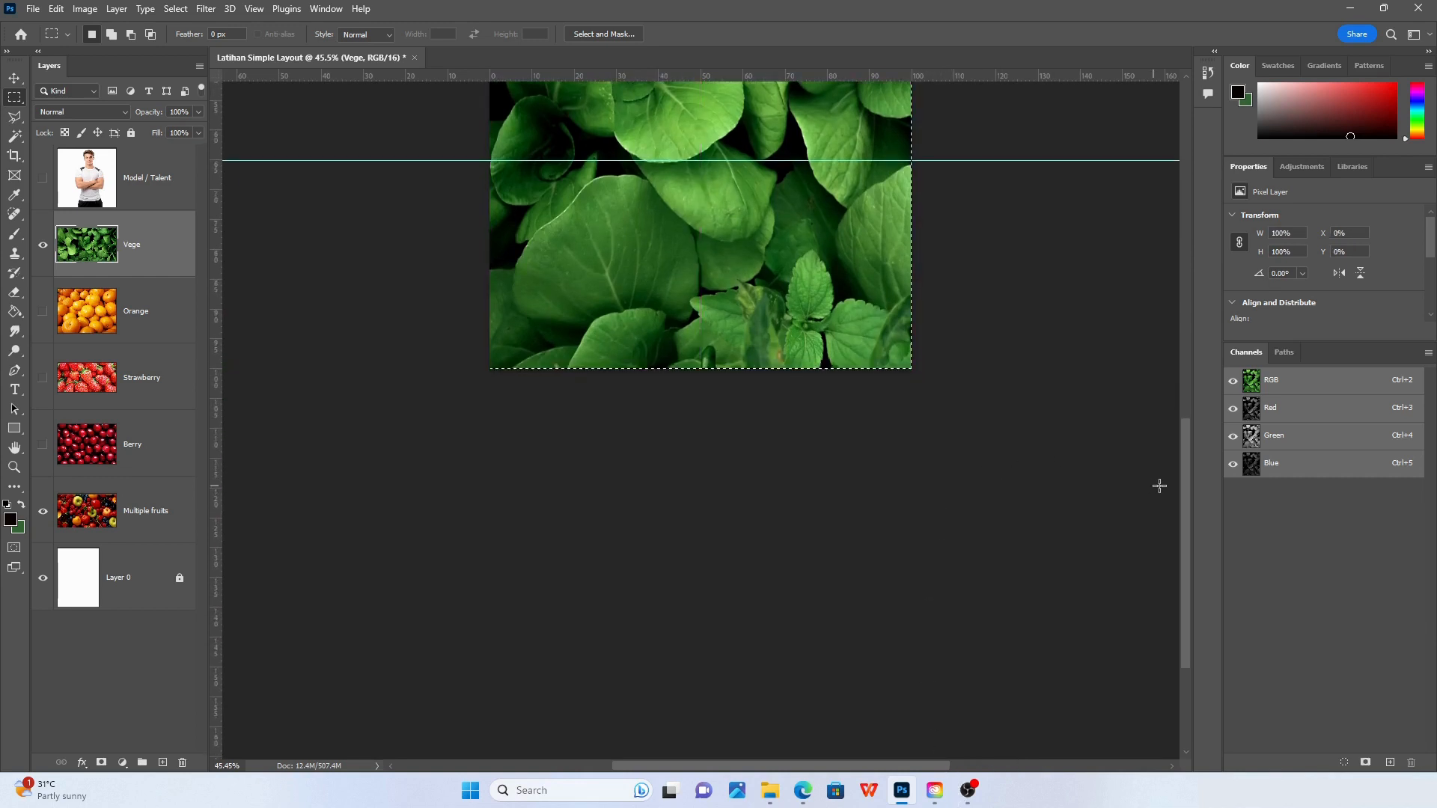
pyautogui.moveTo(1185, 456); pyautogui.dragTo(1156, 336)
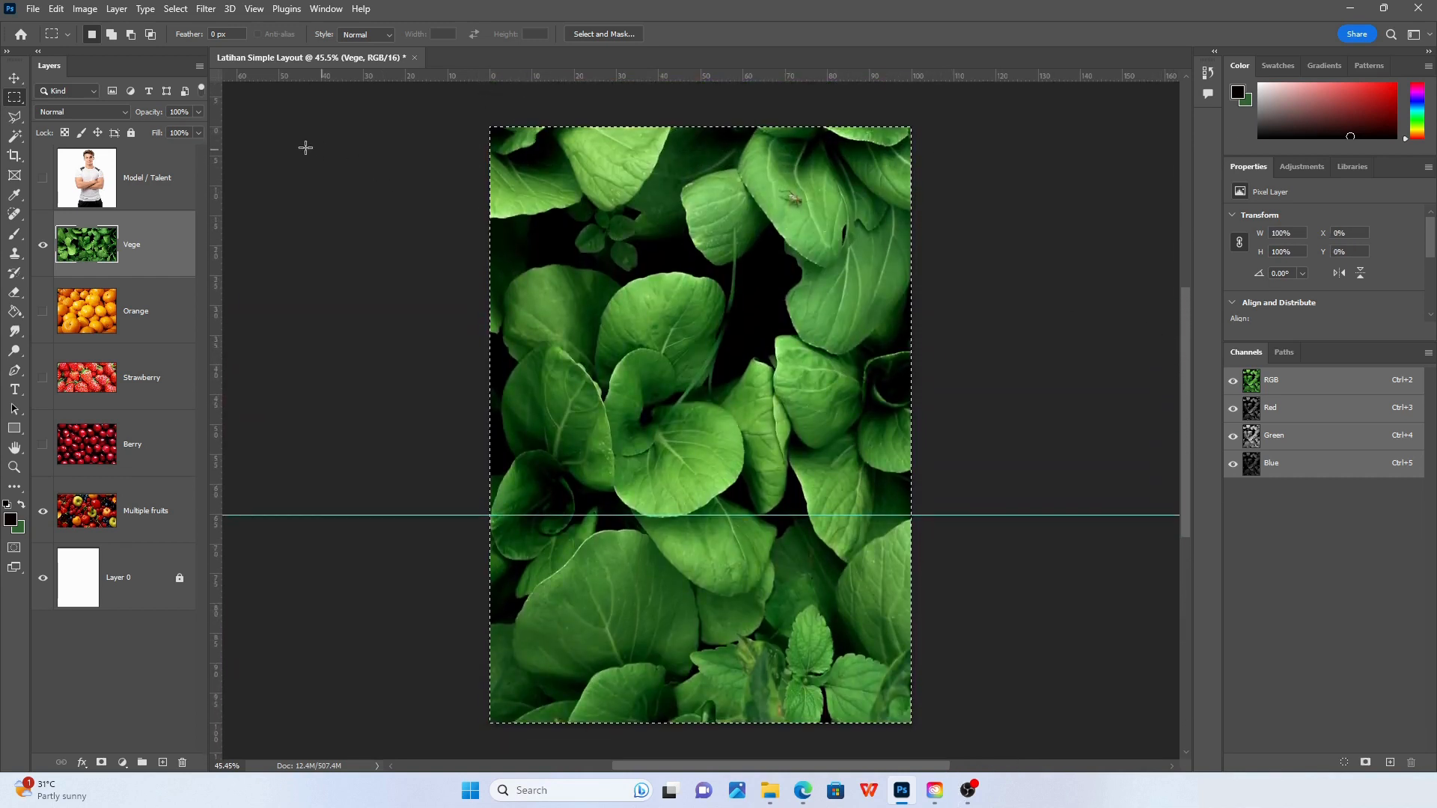
# Crop the image to the full-page selection to remove the photo areas outside the canvas
pyautogui.click(175, 9)
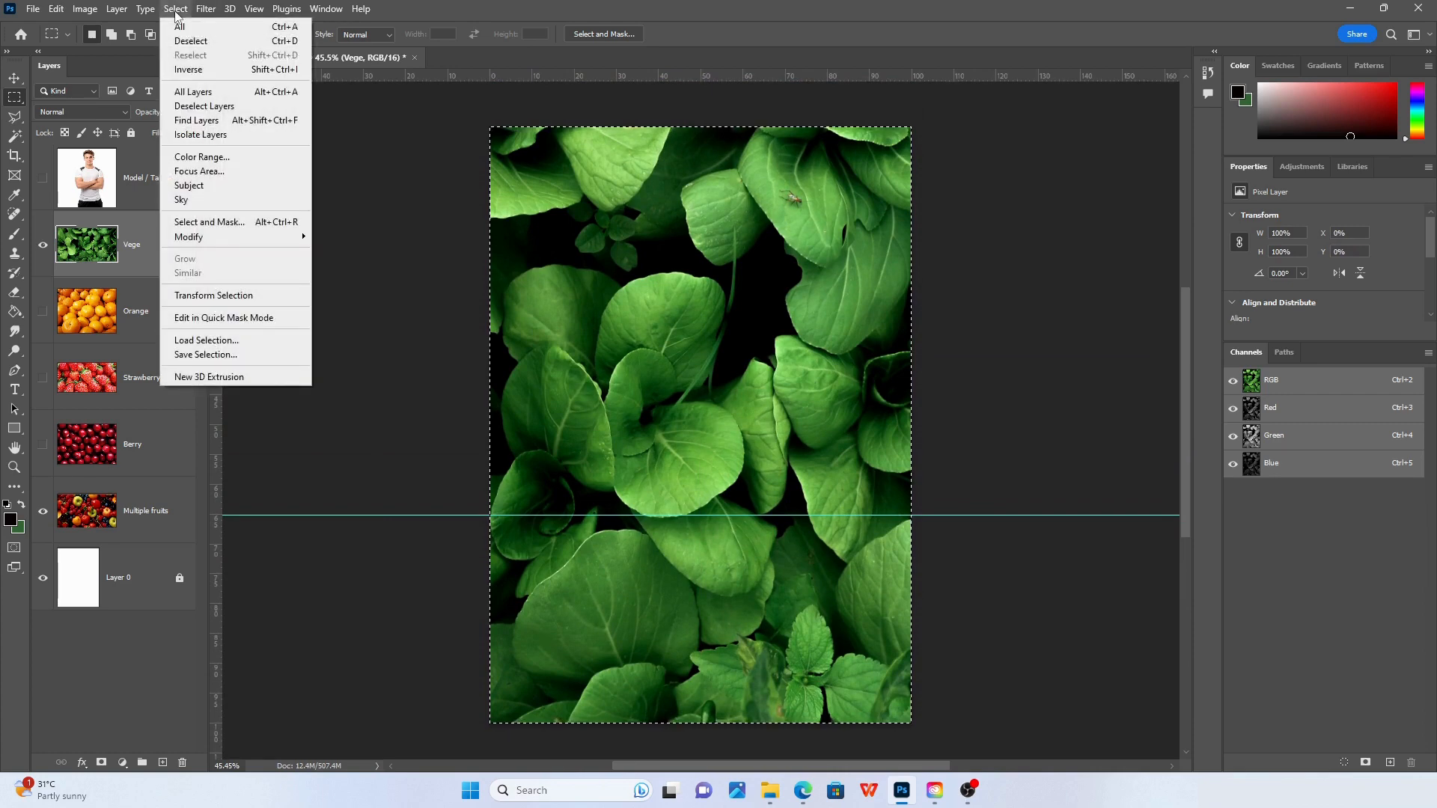
pyautogui.moveTo(61, 8)
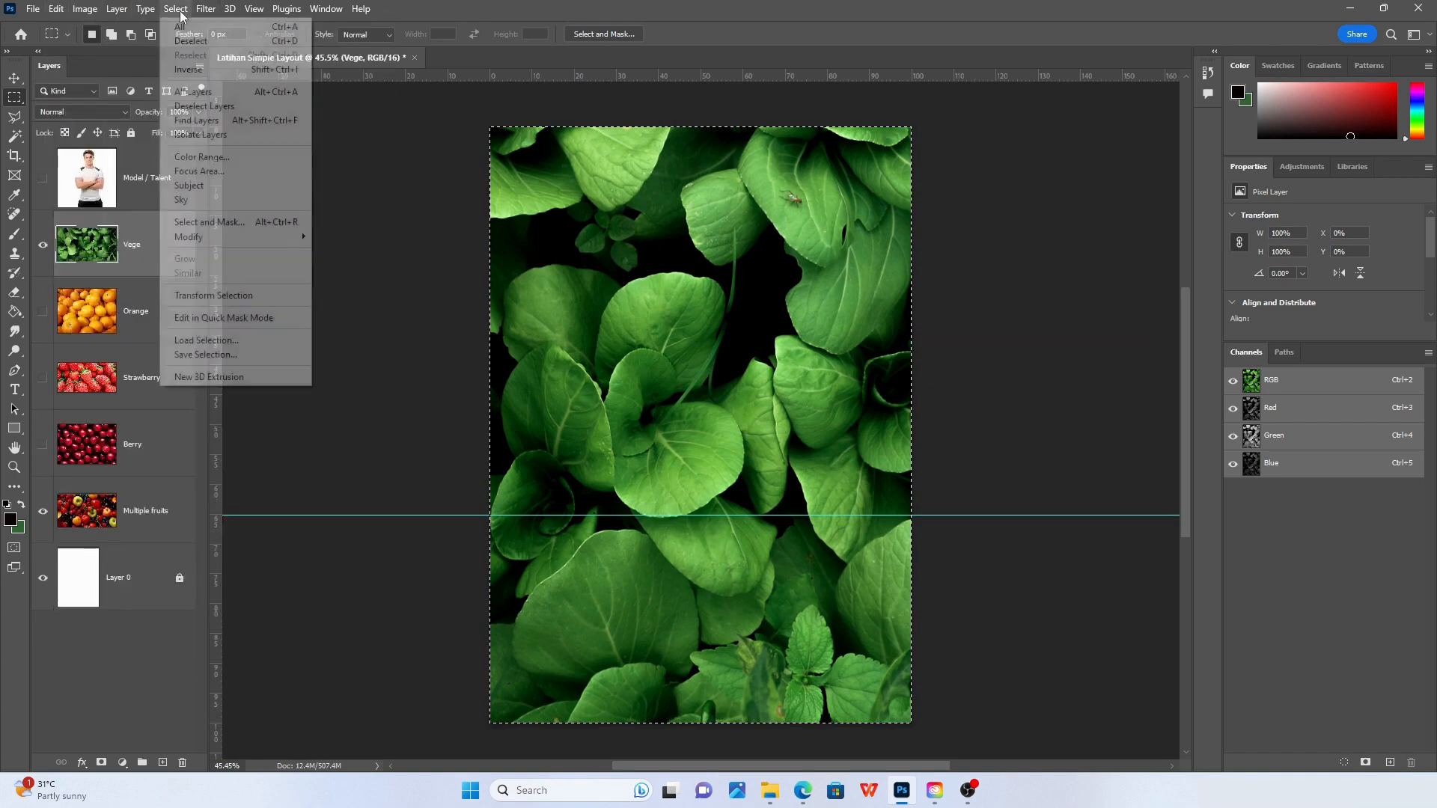
pyautogui.moveTo(173, 11)
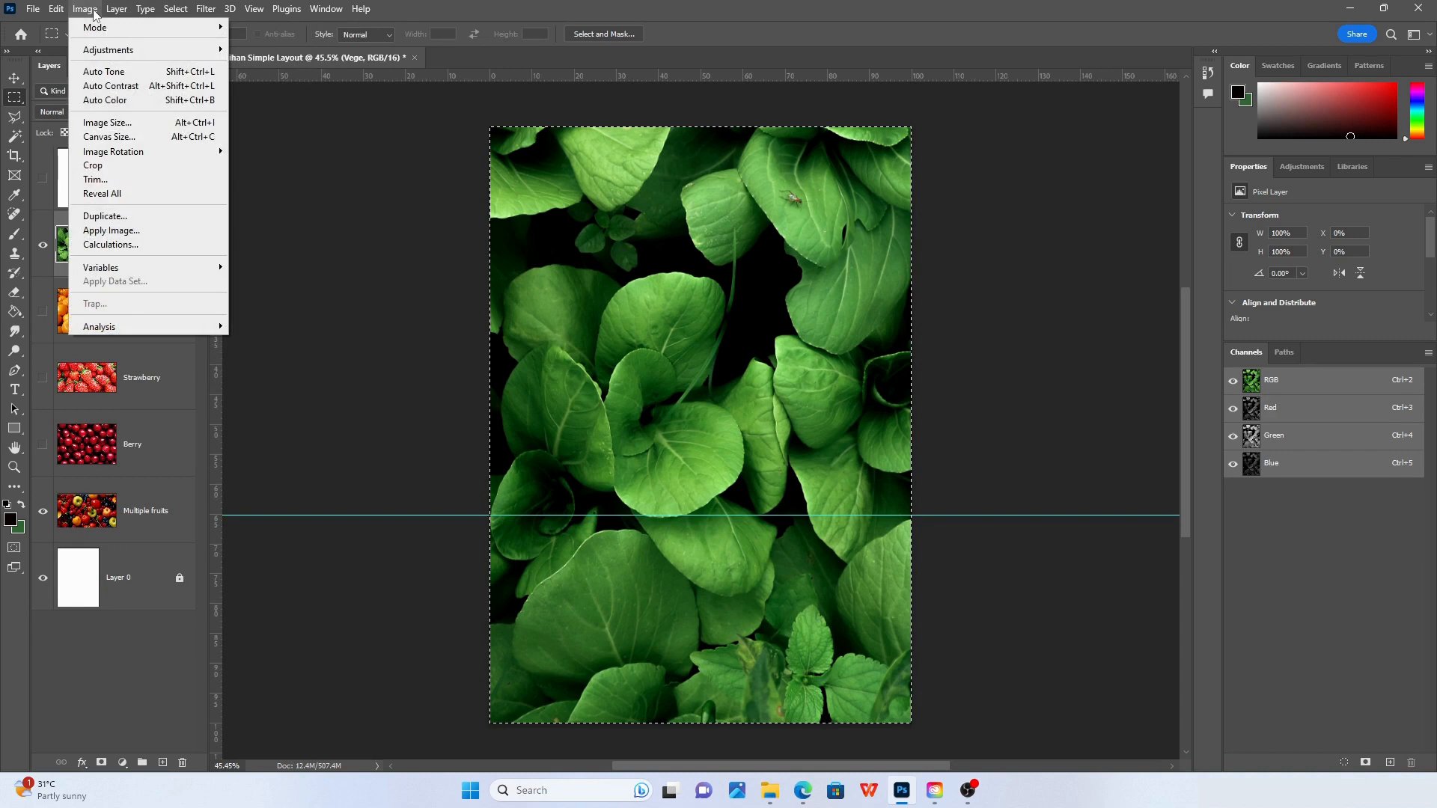
pyautogui.click(102, 167)
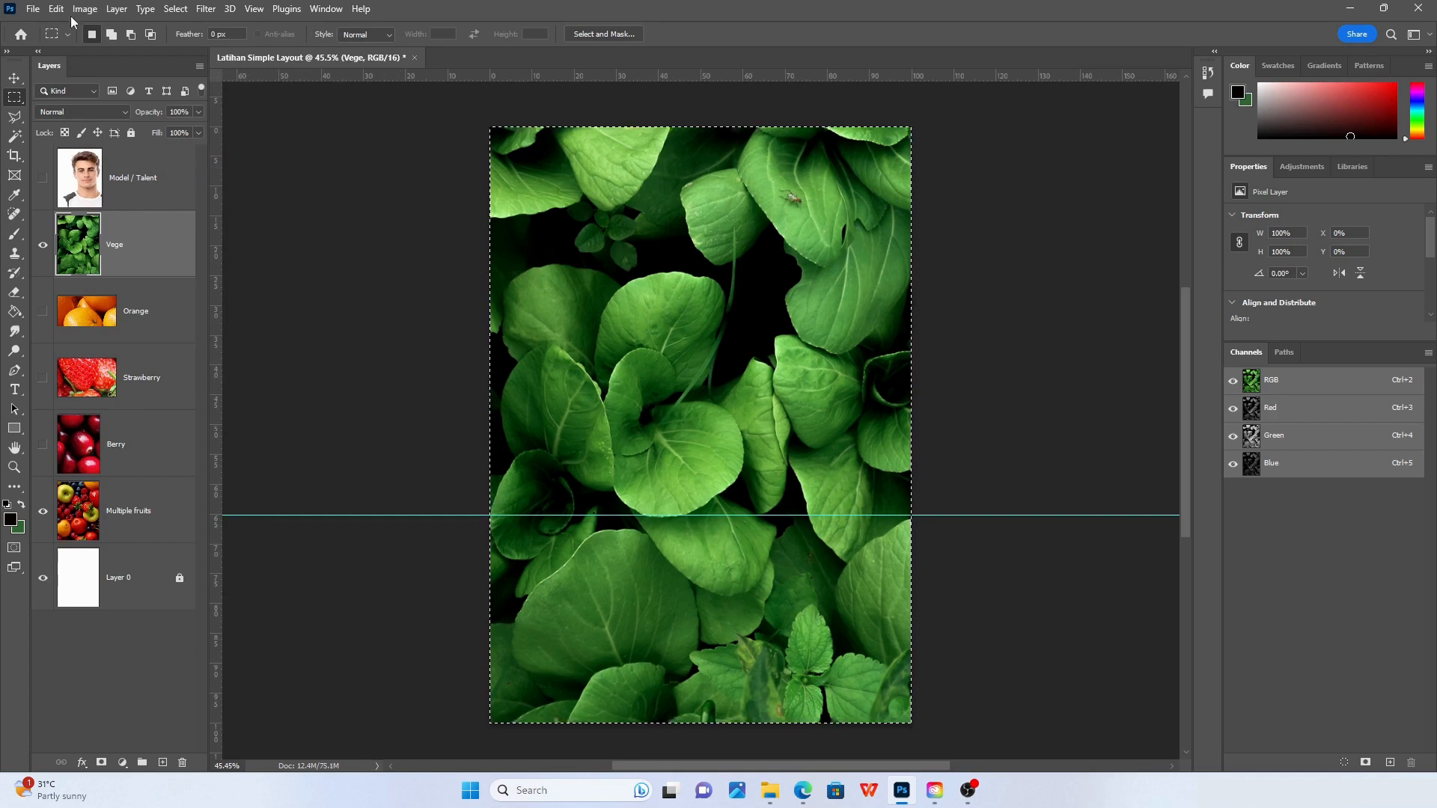
# Deselect the full-page selection
pyautogui.click(15, 78)
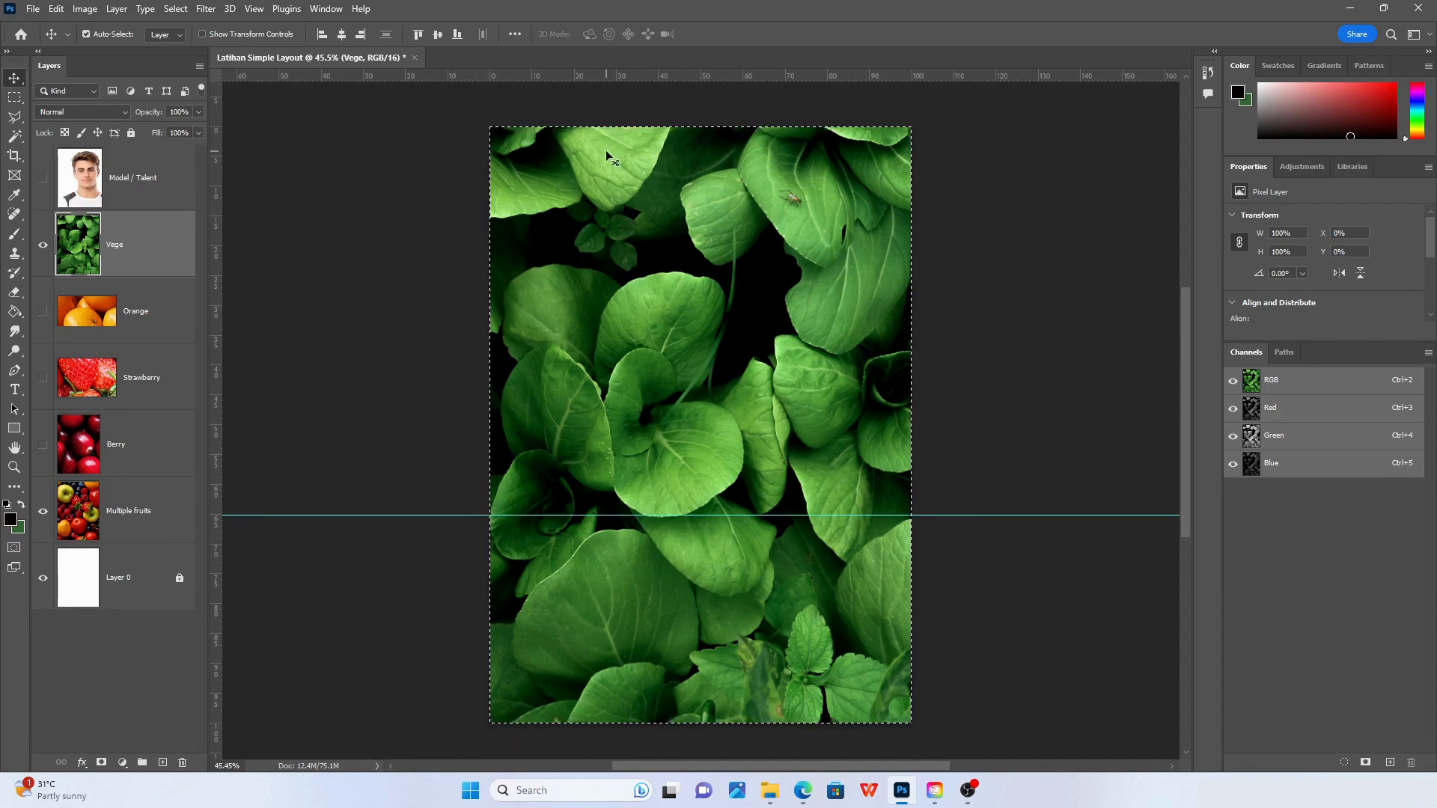
pyautogui.click(17, 99)
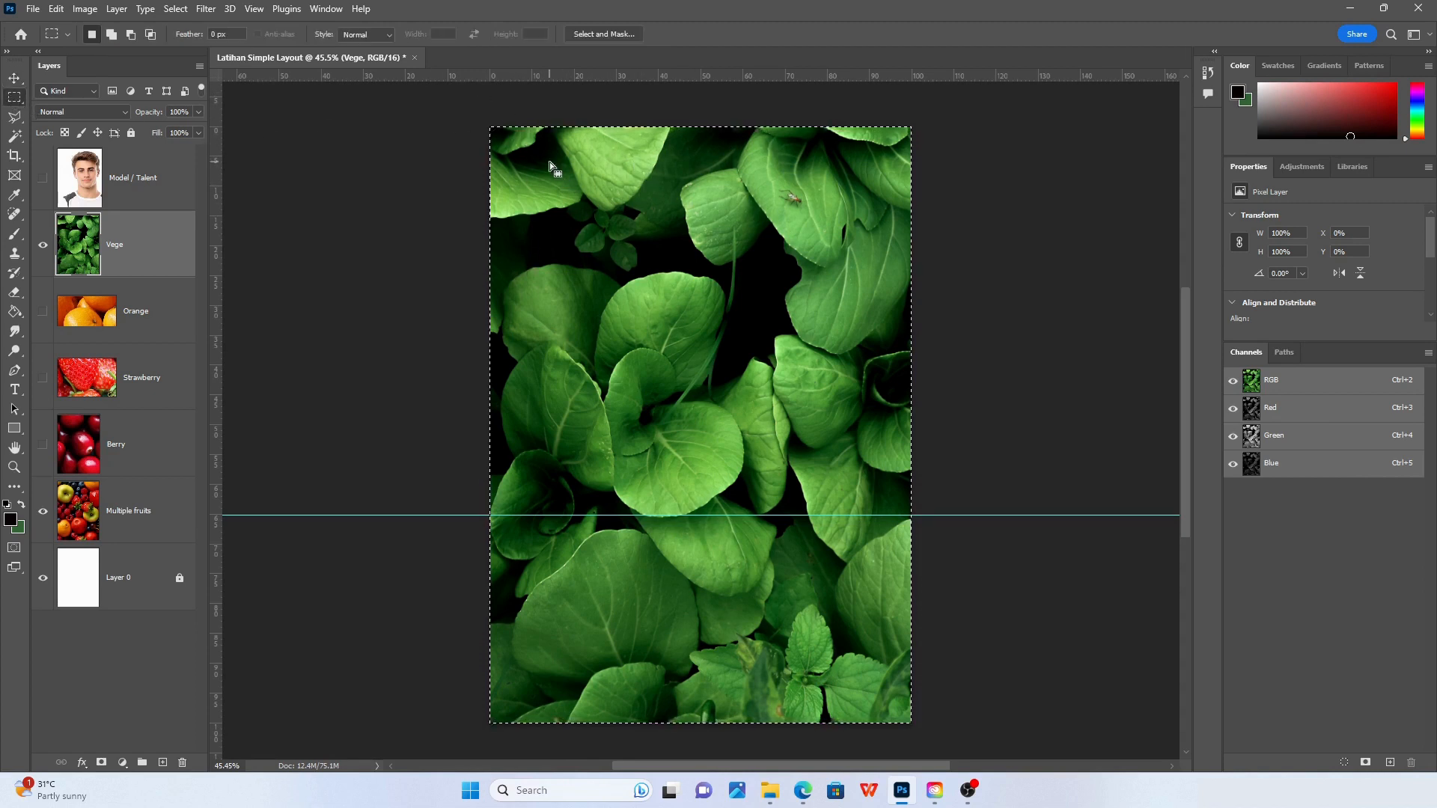
pyautogui.click(173, 9)
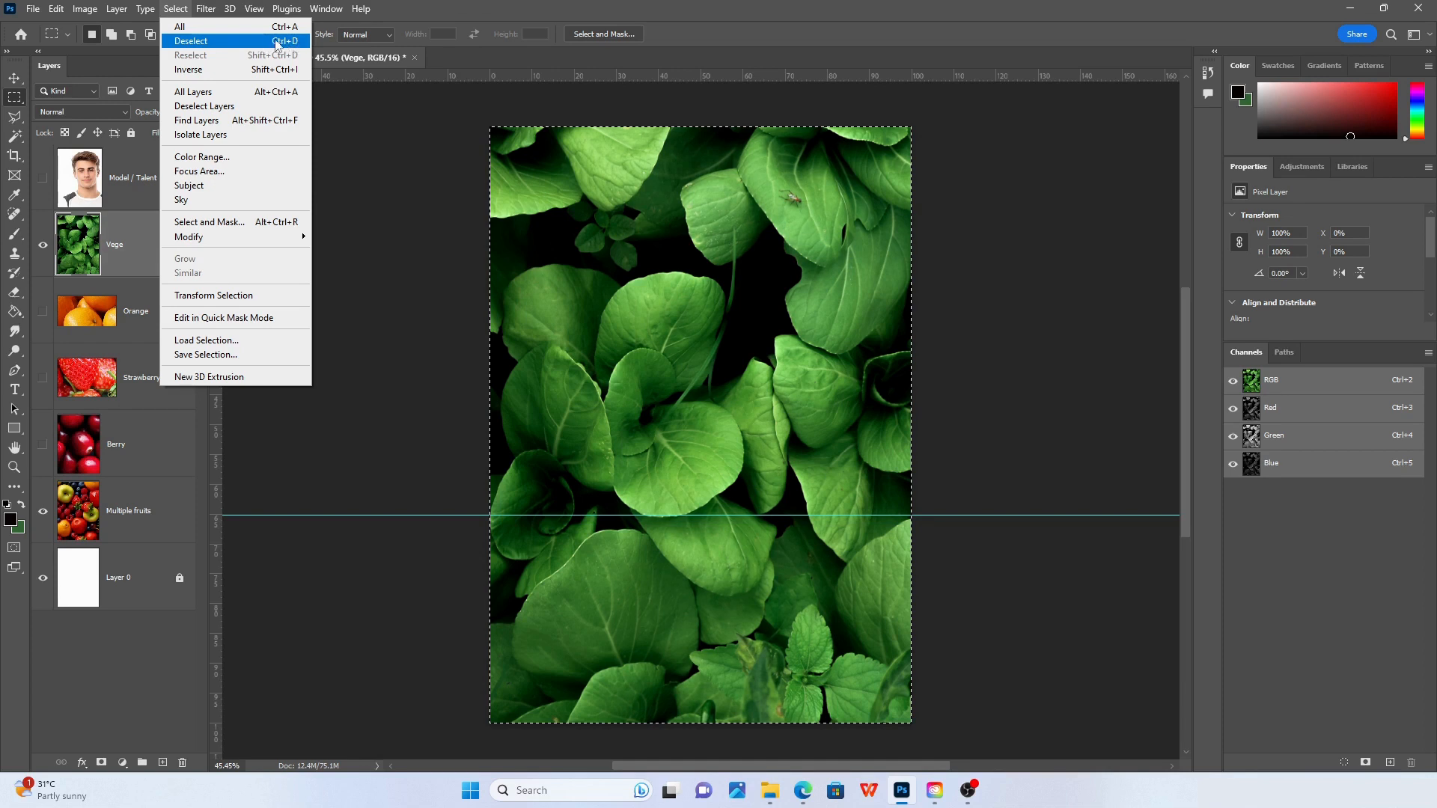
pyautogui.click(244, 43)
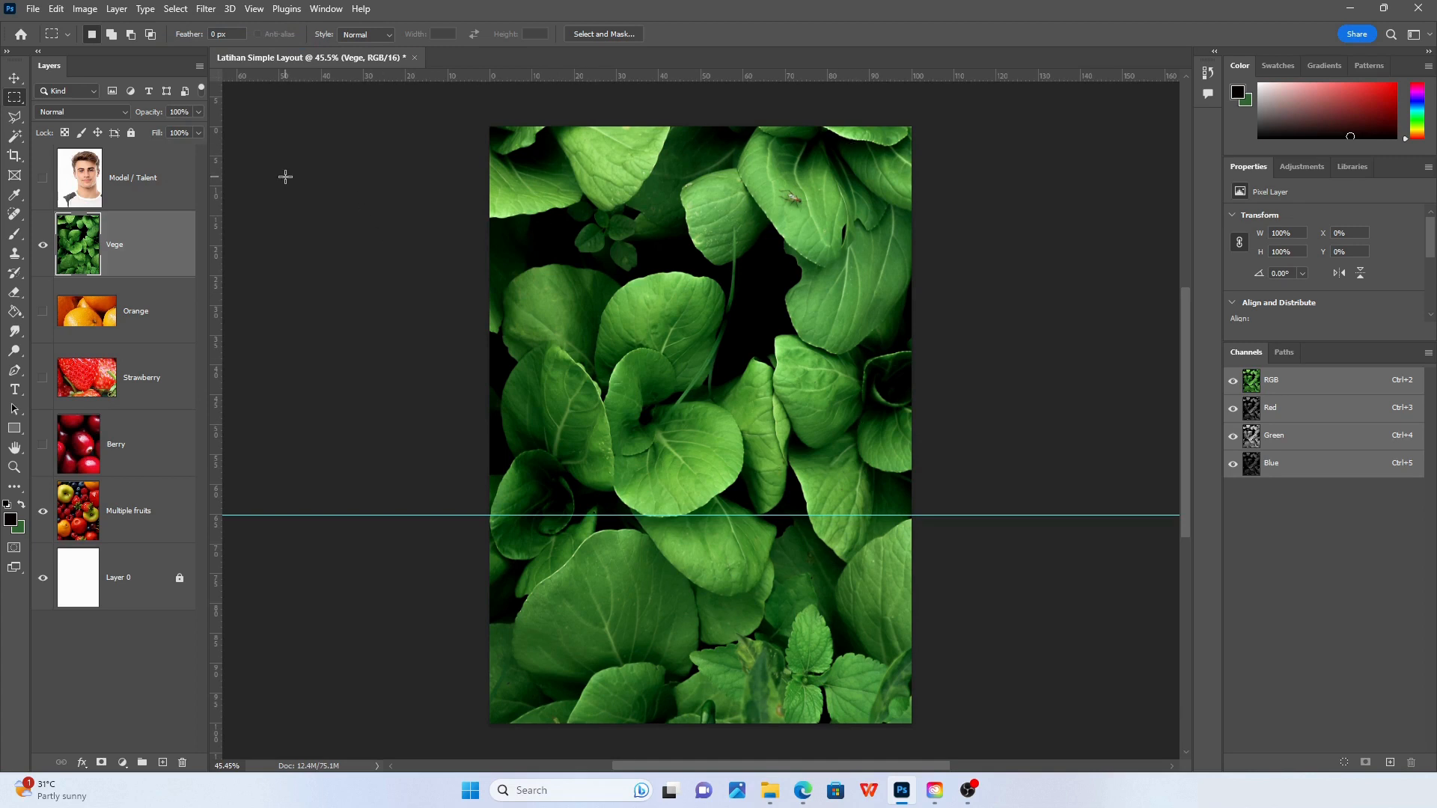
# Move the Vege photo aside to check its cropped edge and return it to 0% across and about 0.23% down
pyautogui.click(14, 80)
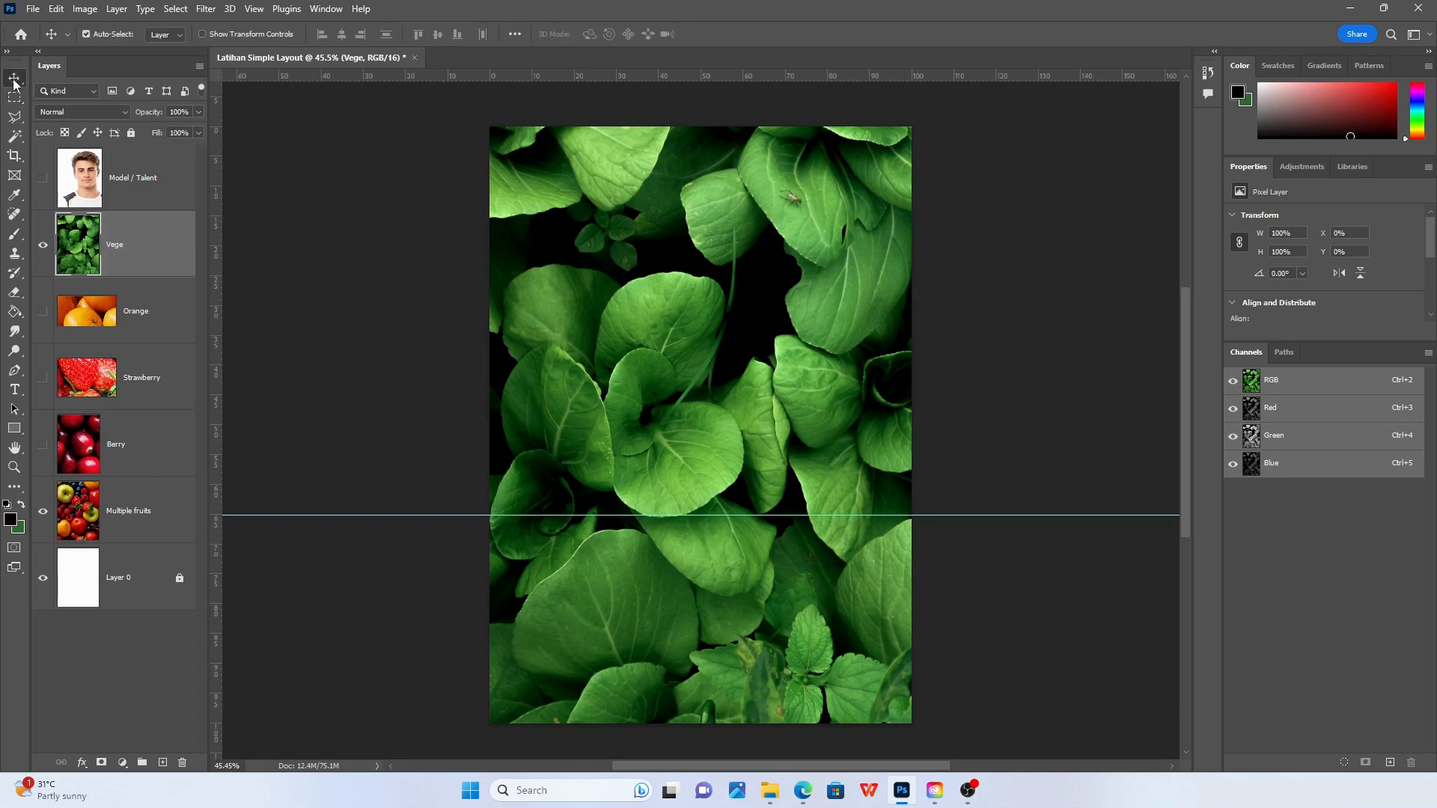
pyautogui.moveTo(651, 314); pyautogui.dragTo(783, 312)
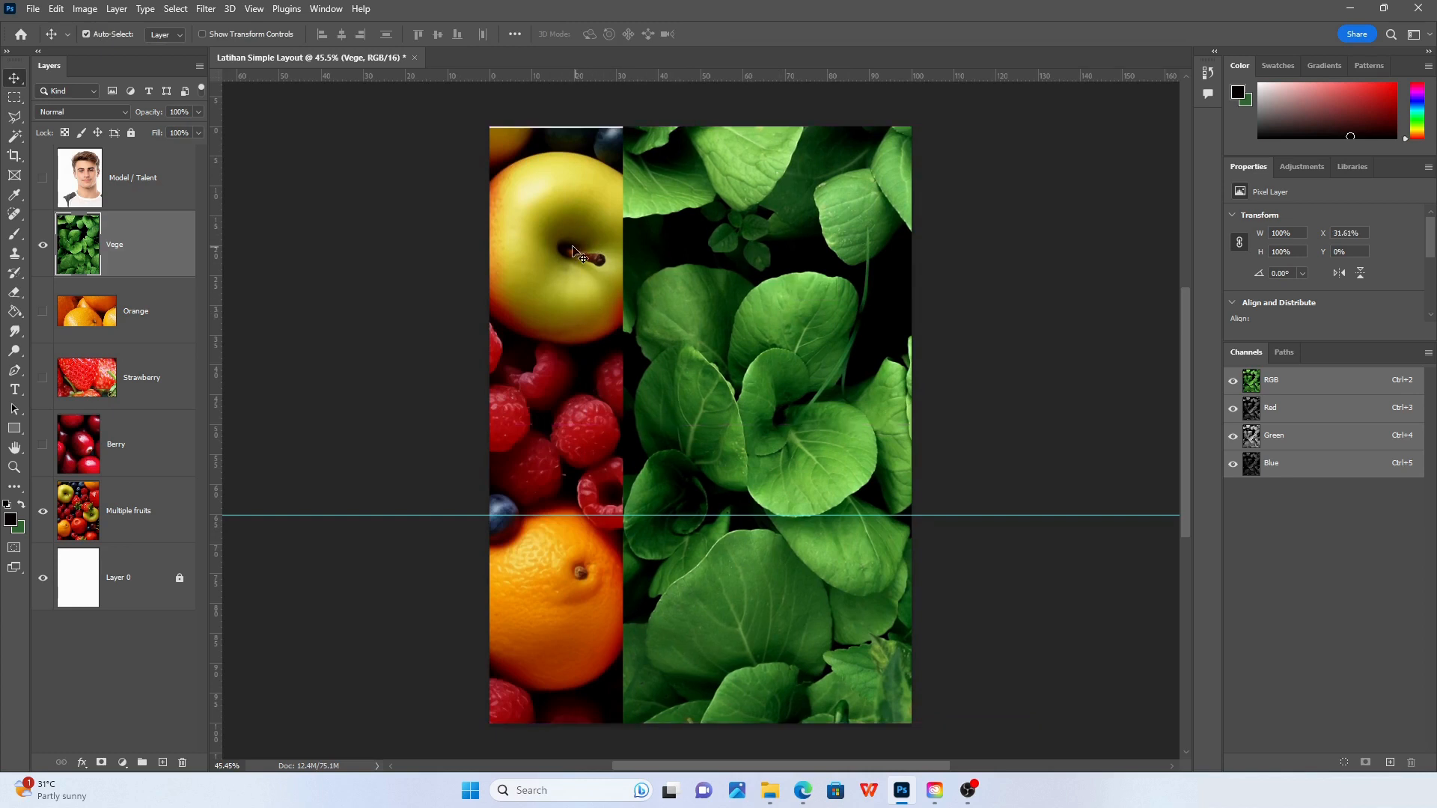
pyautogui.moveTo(732, 278); pyautogui.dragTo(602, 280)
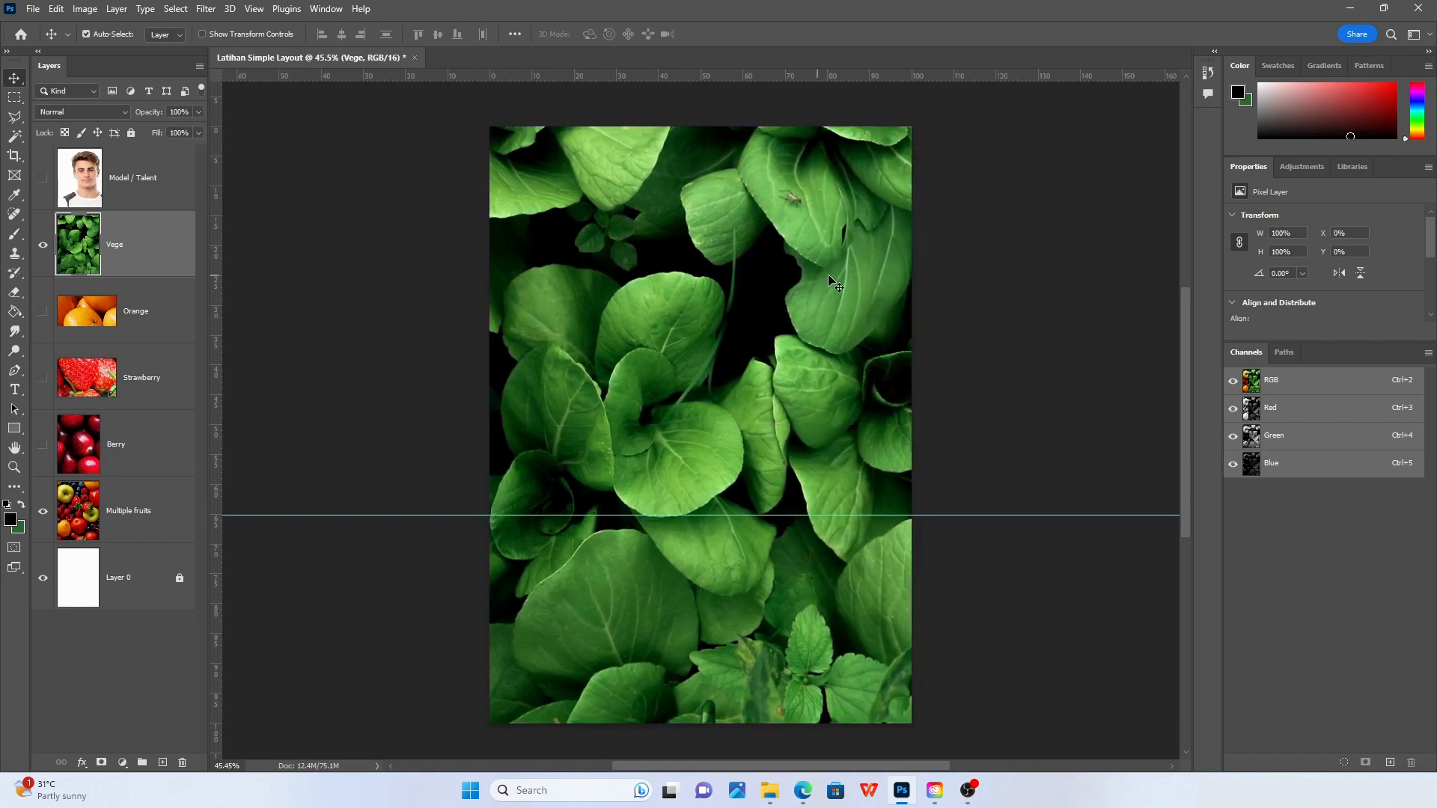
pyautogui.moveTo(832, 283)
pyautogui.mouseDown()
pyautogui.moveTo(798, 279)
pyautogui.moveTo(833, 286)
pyautogui.mouseUp()
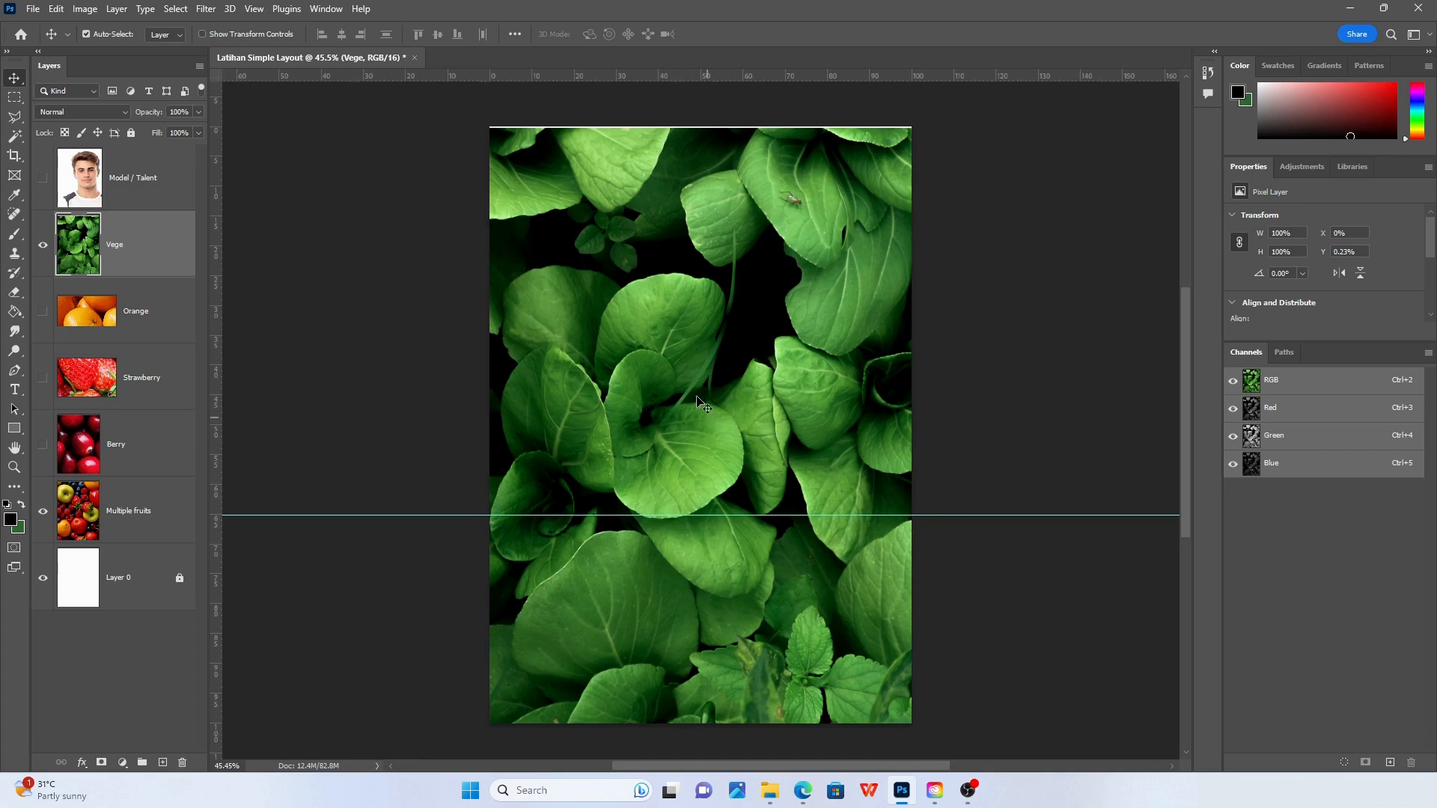
pyautogui.moveTo(707, 270)
pyautogui.mouseDown()
pyautogui.moveTo(722, 366)
pyautogui.moveTo(614, 255)
pyautogui.moveTo(720, 269)
pyautogui.moveTo(700, 271)
pyautogui.mouseUp()
# Select the full-width area above the horizontal guide with the Rectangular Marquee and clear that part of the Vege photo
pyautogui.click(13, 102)
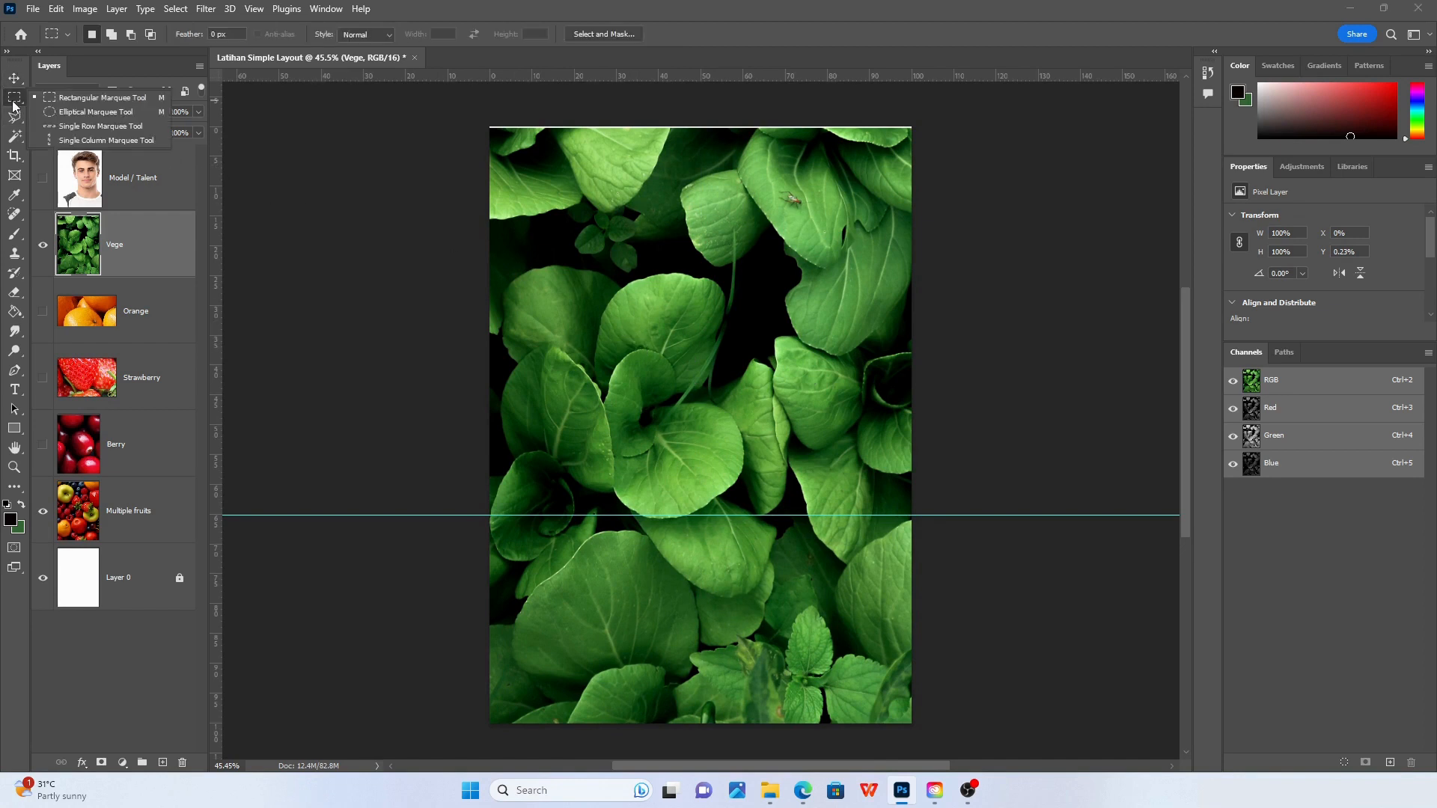
pyautogui.click(51, 100)
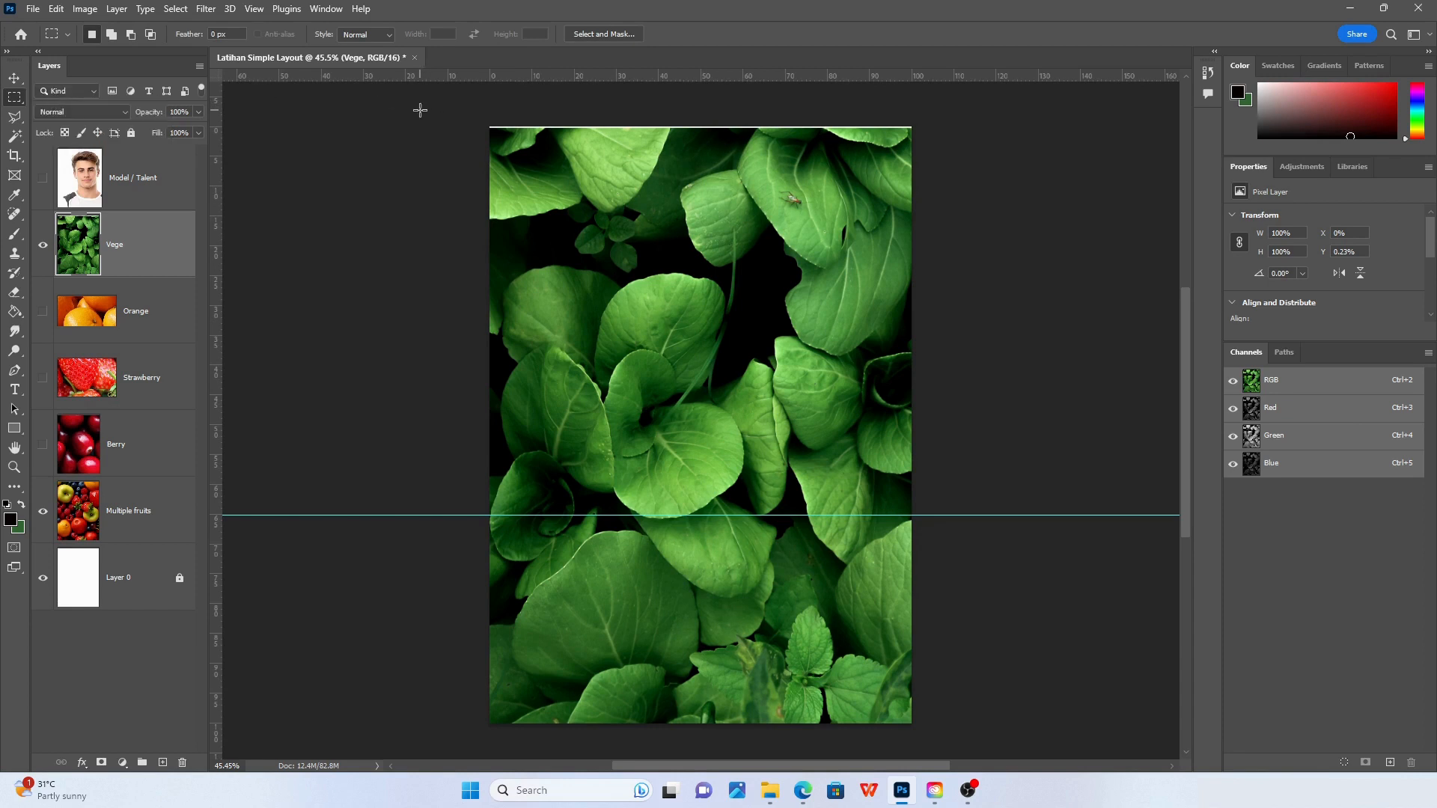
pyautogui.moveTo(490, 127); pyautogui.dragTo(953, 510)
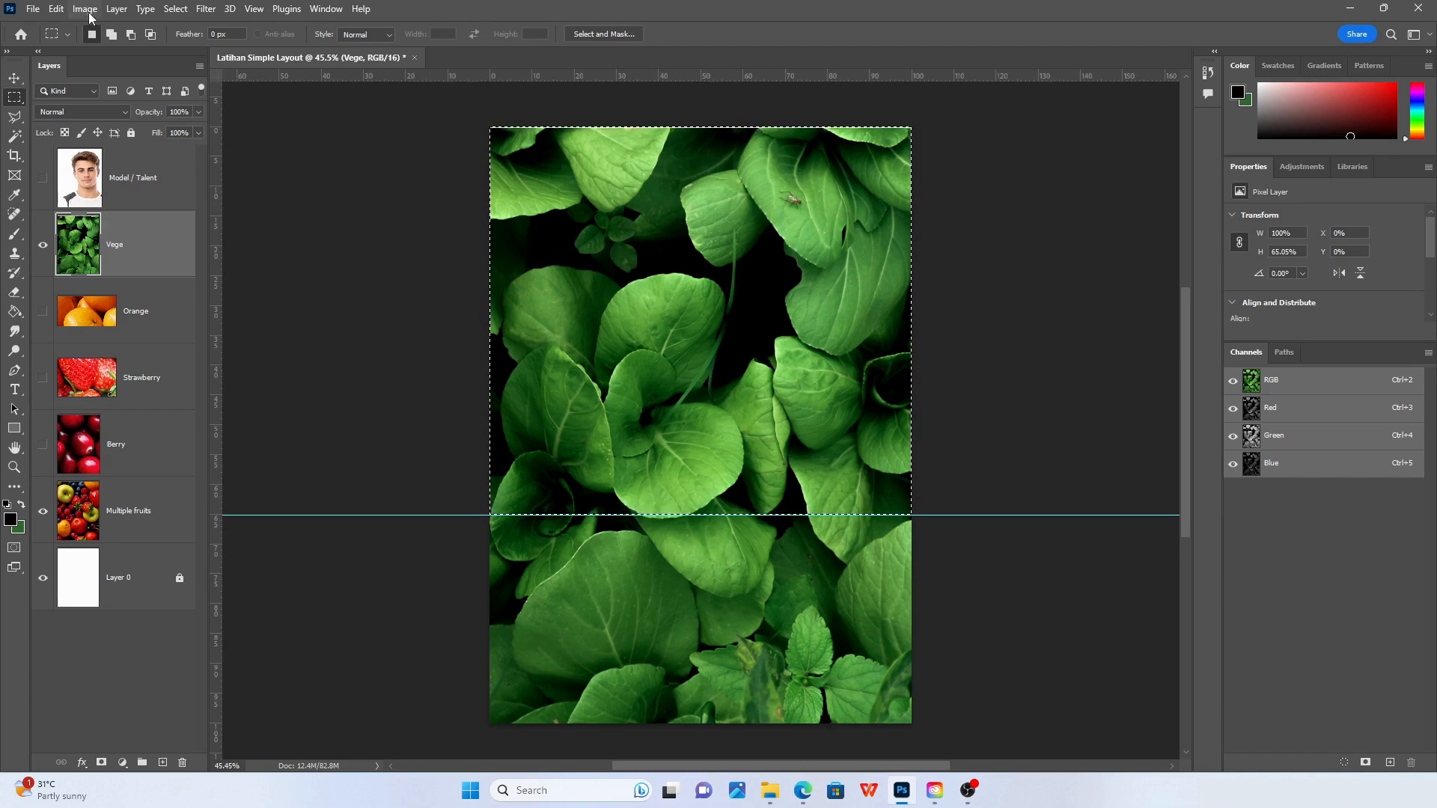
pyautogui.click(57, 9)
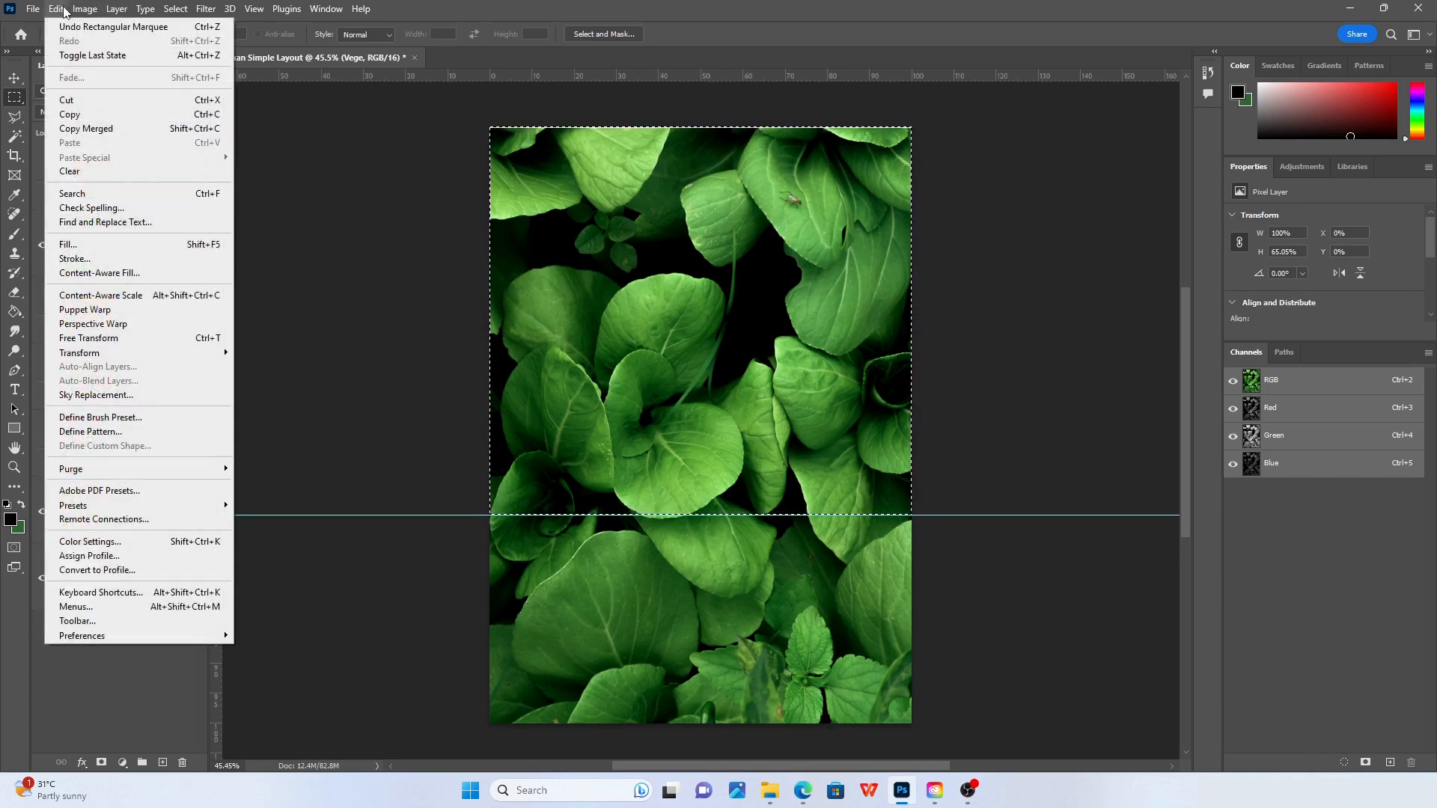
pyautogui.click(102, 175)
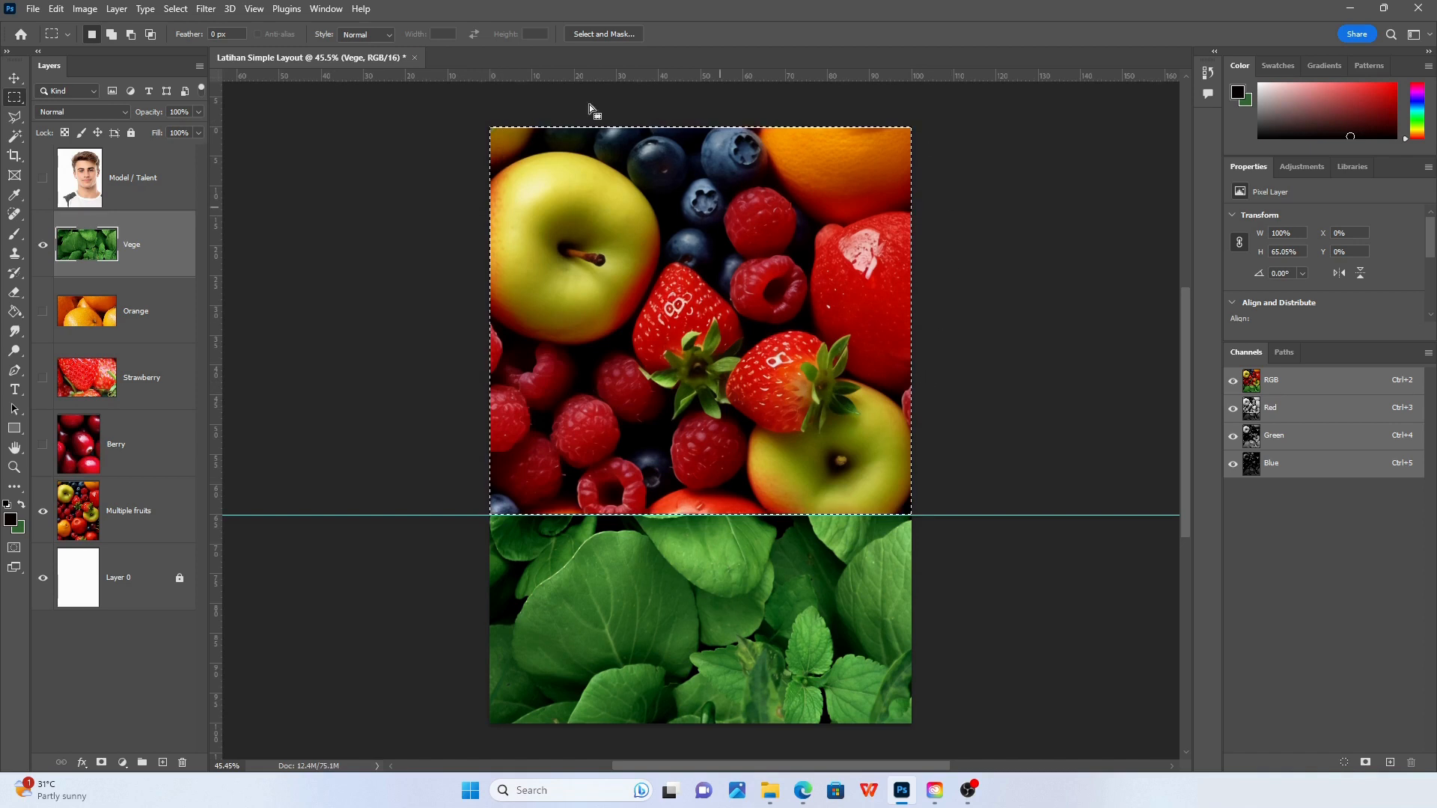
# Deselect the area above the guide and review the available selection commands
pyautogui.click(174, 9)
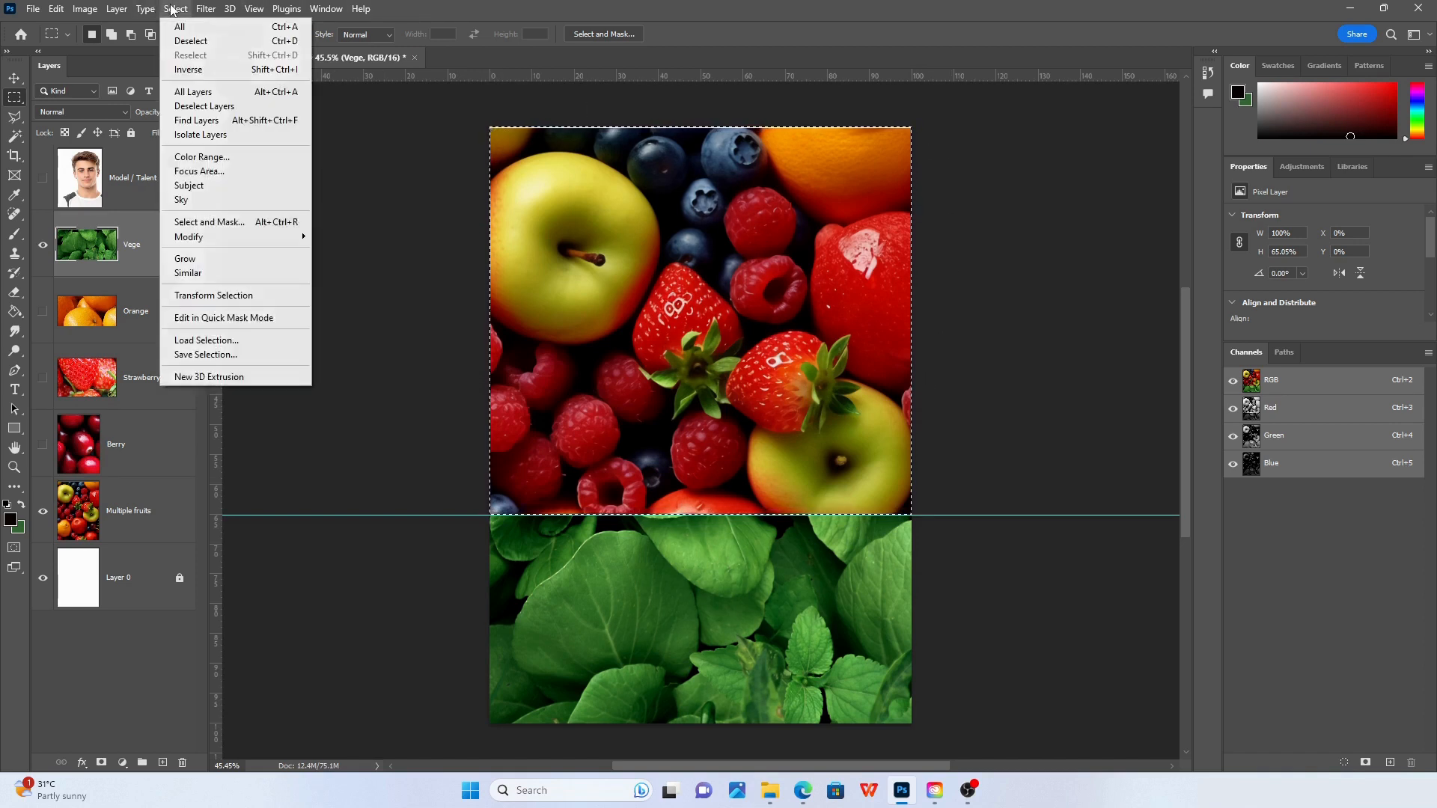
pyautogui.click(187, 42)
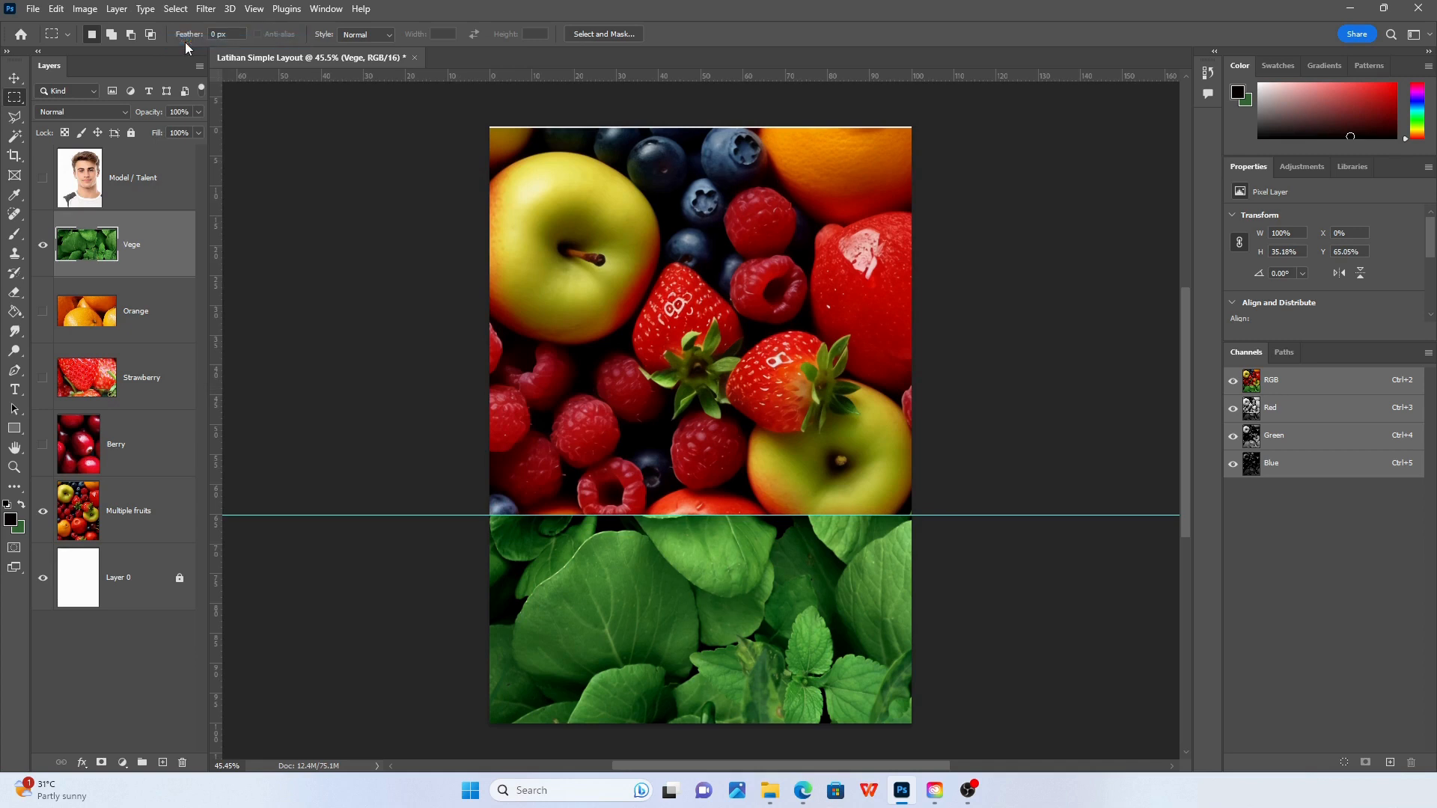
pyautogui.click(175, 9)
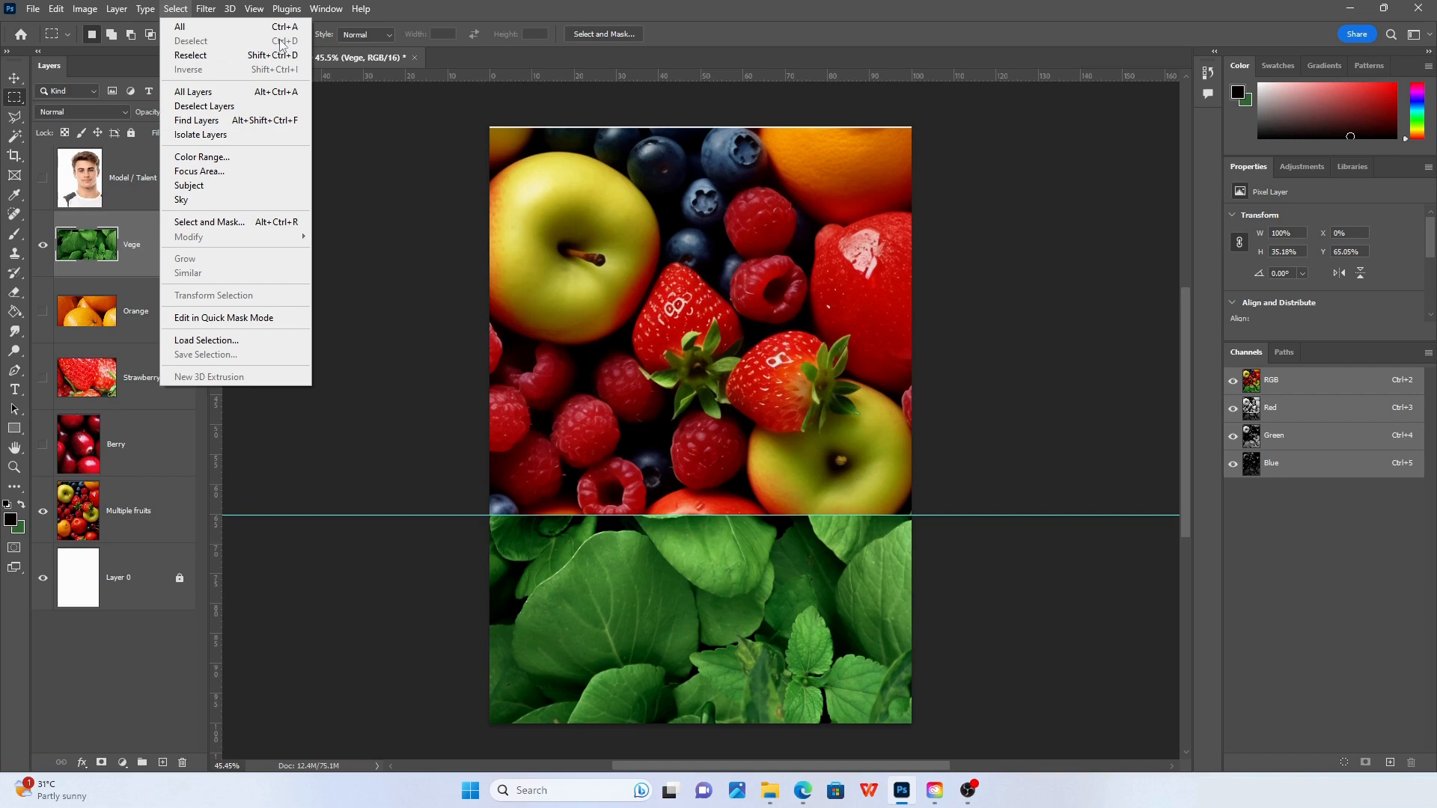
pyautogui.click(657, 9)
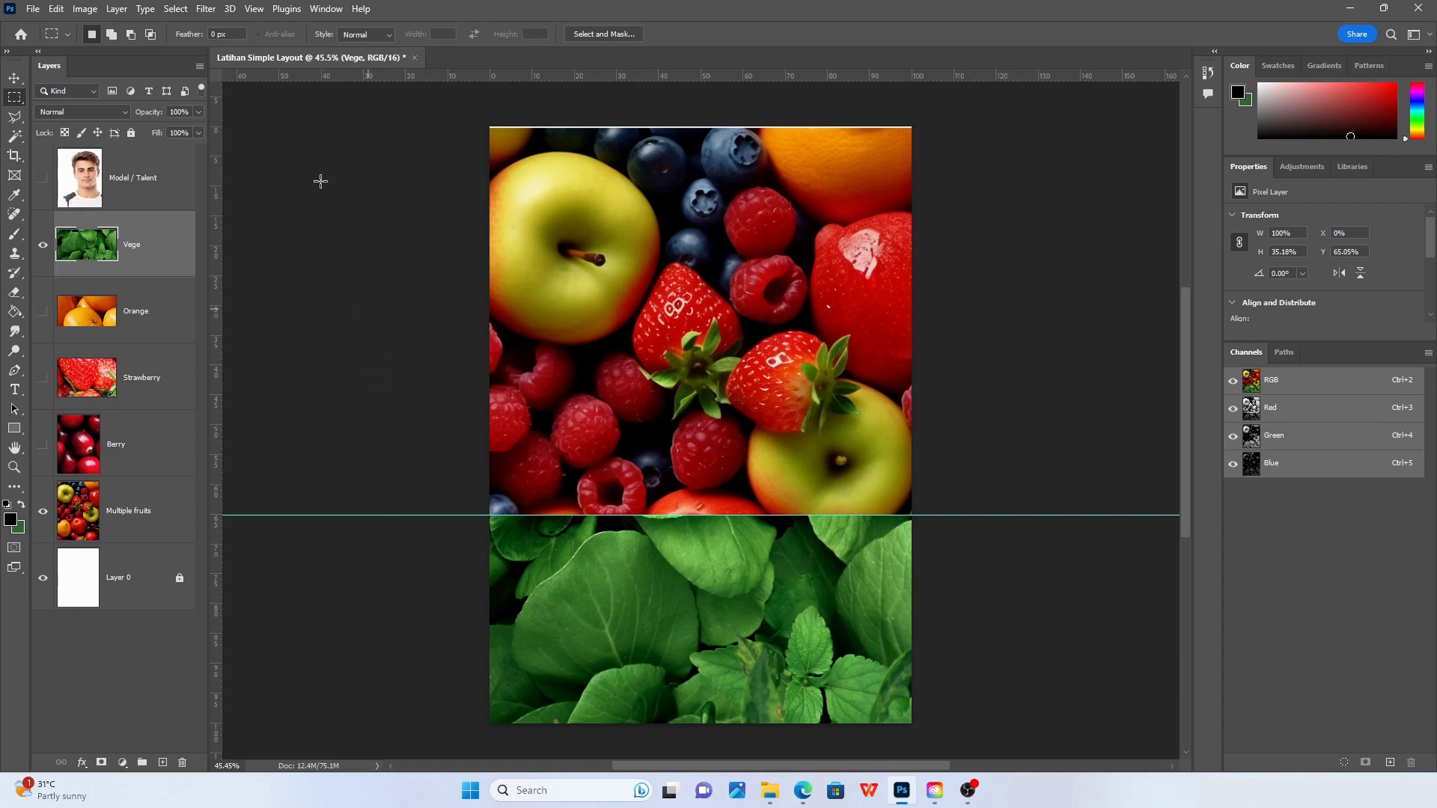
pyautogui.click(176, 9)
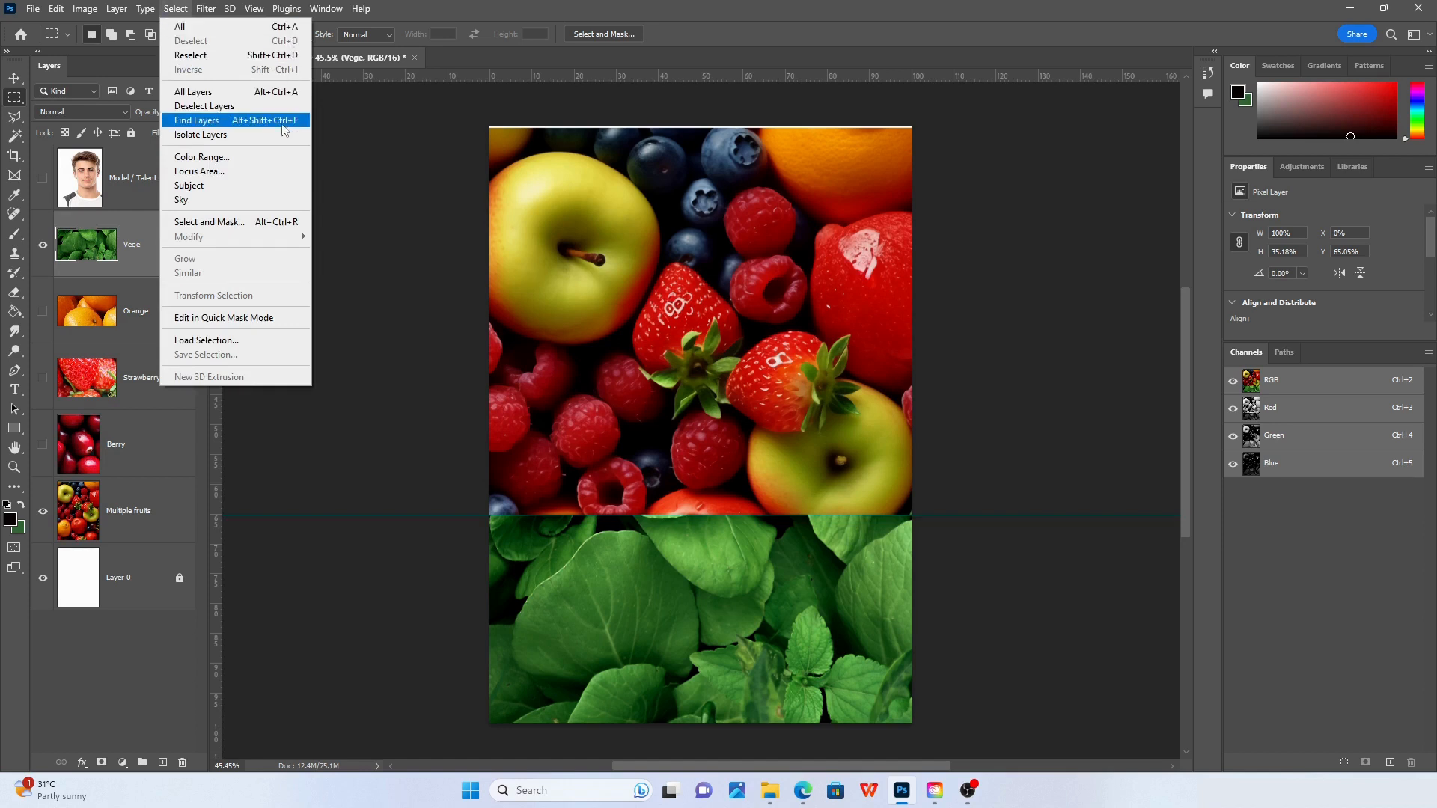
pyautogui.click(704, 13)
# Hide the Vege layer and switch the active layer to Multiple fruits and back to Vege
pyautogui.click(13, 78)
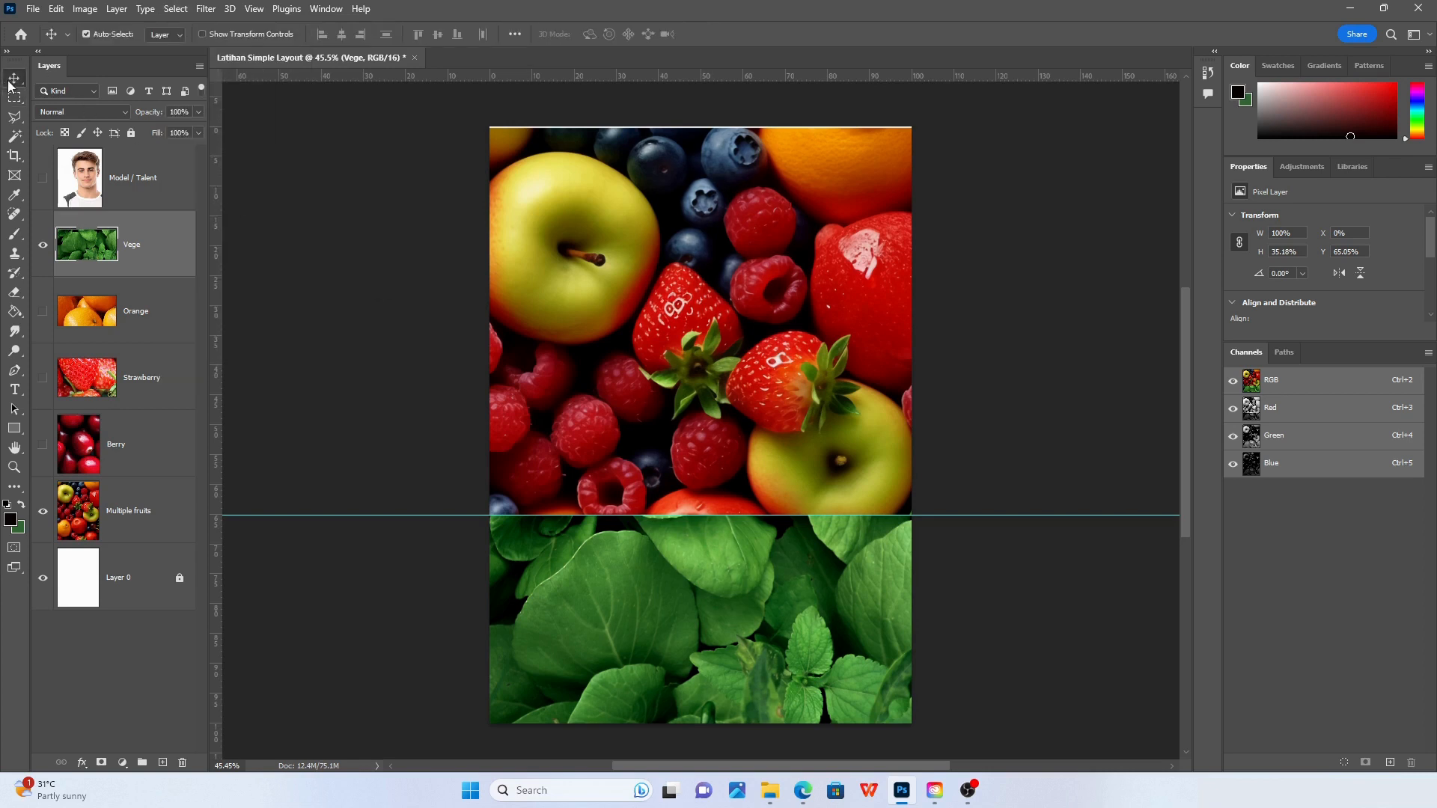
pyautogui.moveTo(651, 593)
pyautogui.mouseDown()
pyautogui.moveTo(741, 619)
pyautogui.moveTo(678, 603)
pyautogui.moveTo(608, 552)
pyautogui.moveTo(584, 641)
pyautogui.moveTo(728, 624)
pyautogui.moveTo(654, 573)
pyautogui.moveTo(628, 604)
pyautogui.moveTo(667, 592)
pyautogui.moveTo(641, 592)
pyautogui.mouseUp()
pyautogui.moveTo(521, 543); pyautogui.dragTo(591, 585)
pyautogui.click(42, 247)
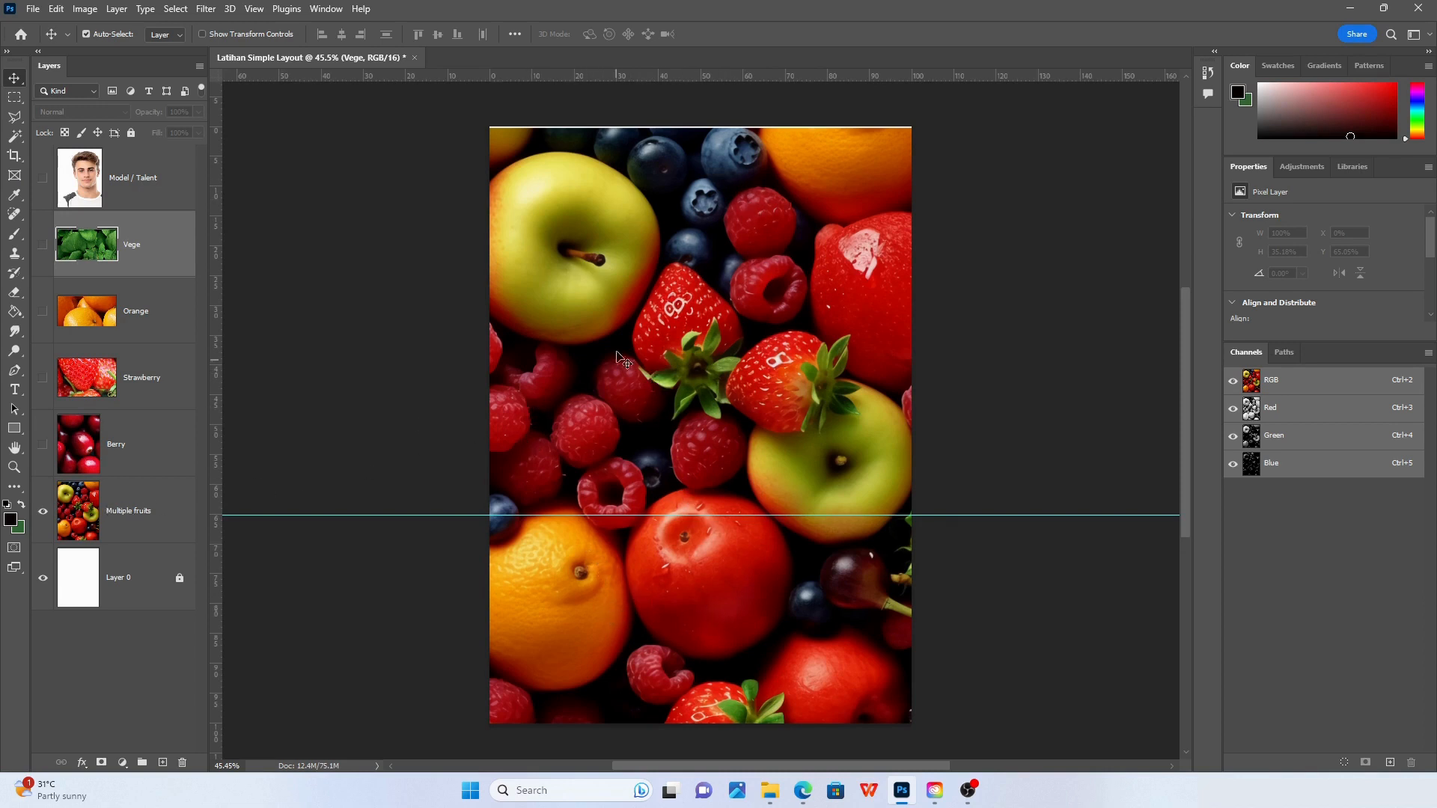
pyautogui.click(569, 286)
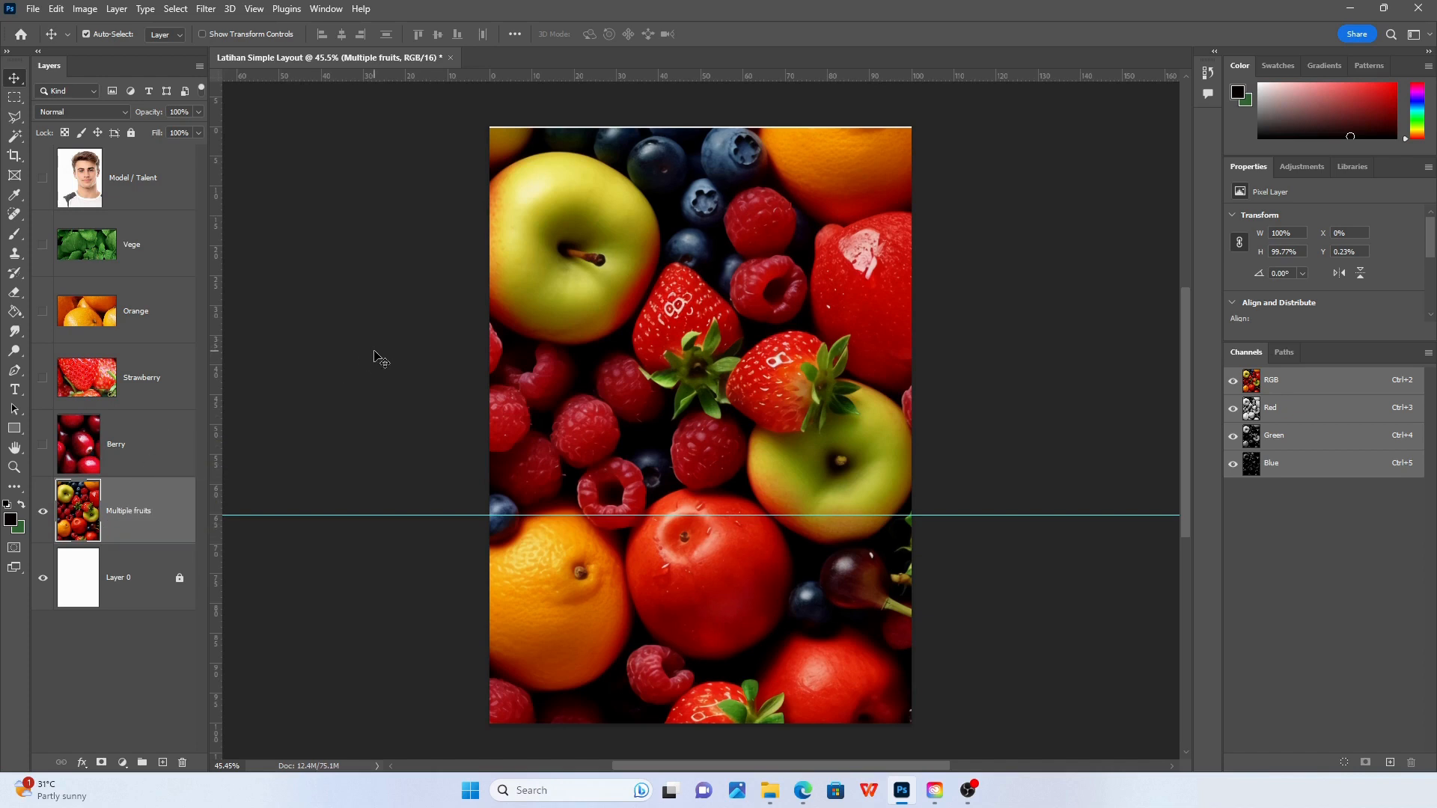
pyautogui.click(137, 249)
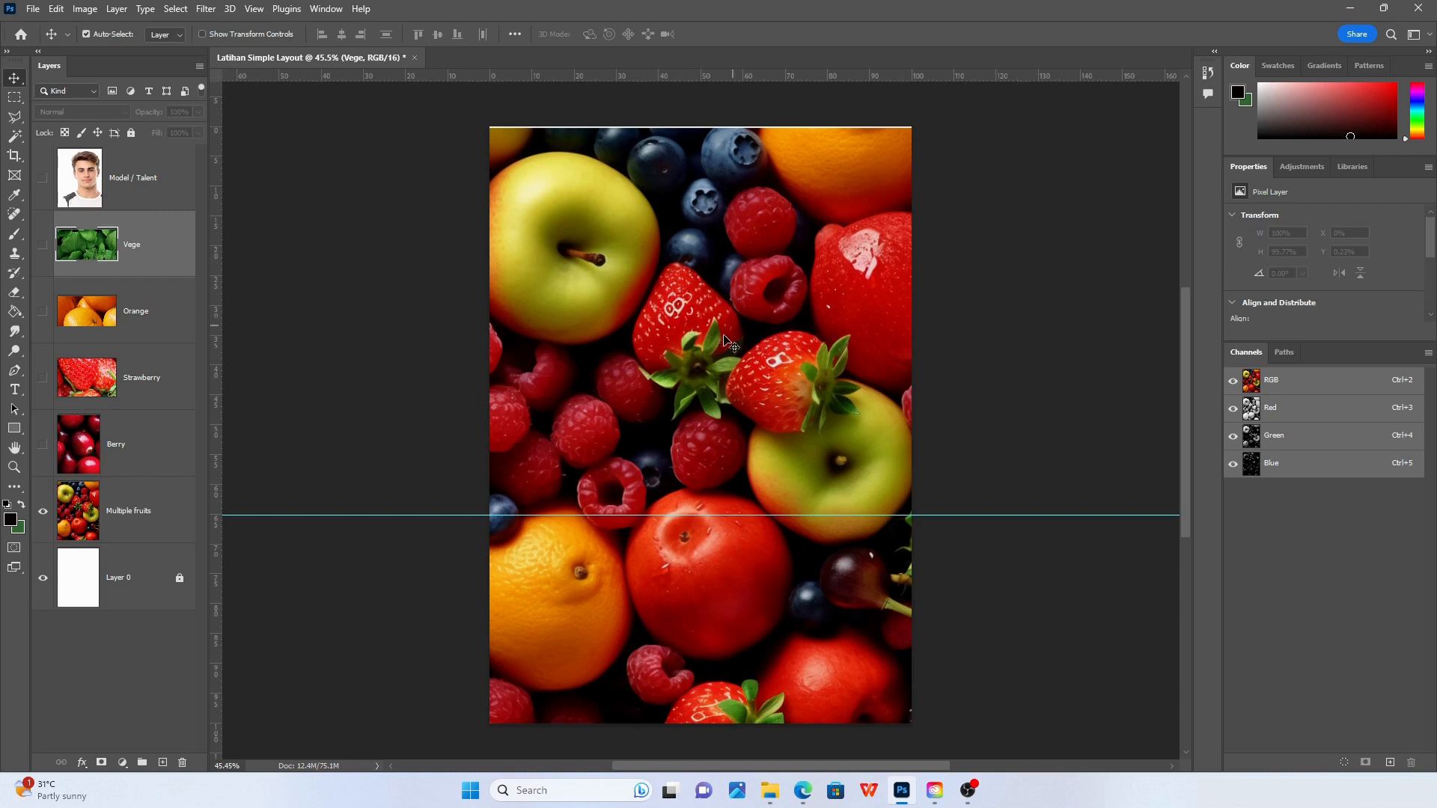
# Make the Multiple fruits layer active from the canvas, turn off Auto-Select, and reactivate the hidden Vege layer
pyautogui.click(702, 293)
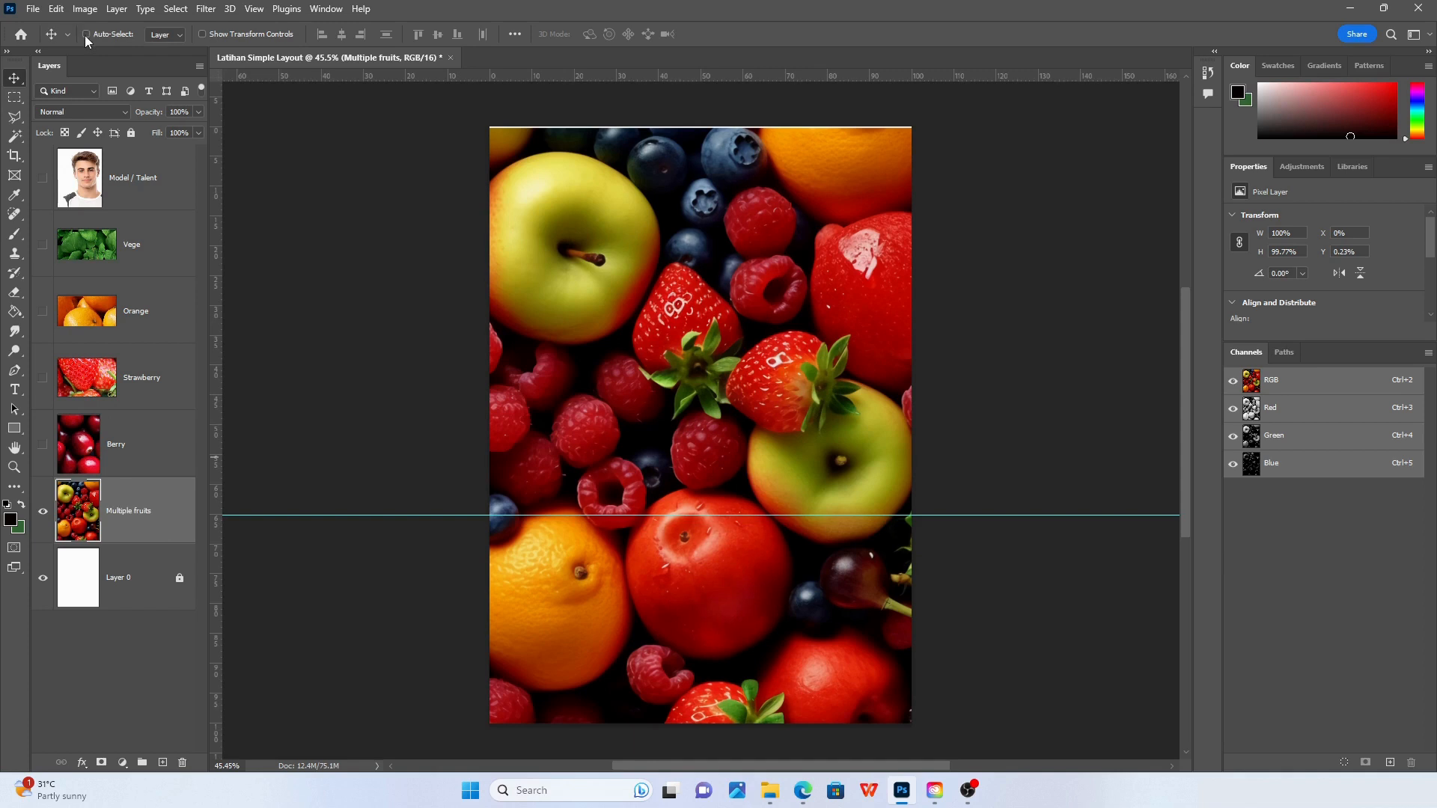
pyautogui.moveTo(637, 285)
pyautogui.mouseDown()
pyautogui.moveTo(666, 373)
pyautogui.moveTo(635, 327)
pyautogui.moveTo(641, 287)
pyautogui.mouseUp()
pyautogui.click(150, 241)
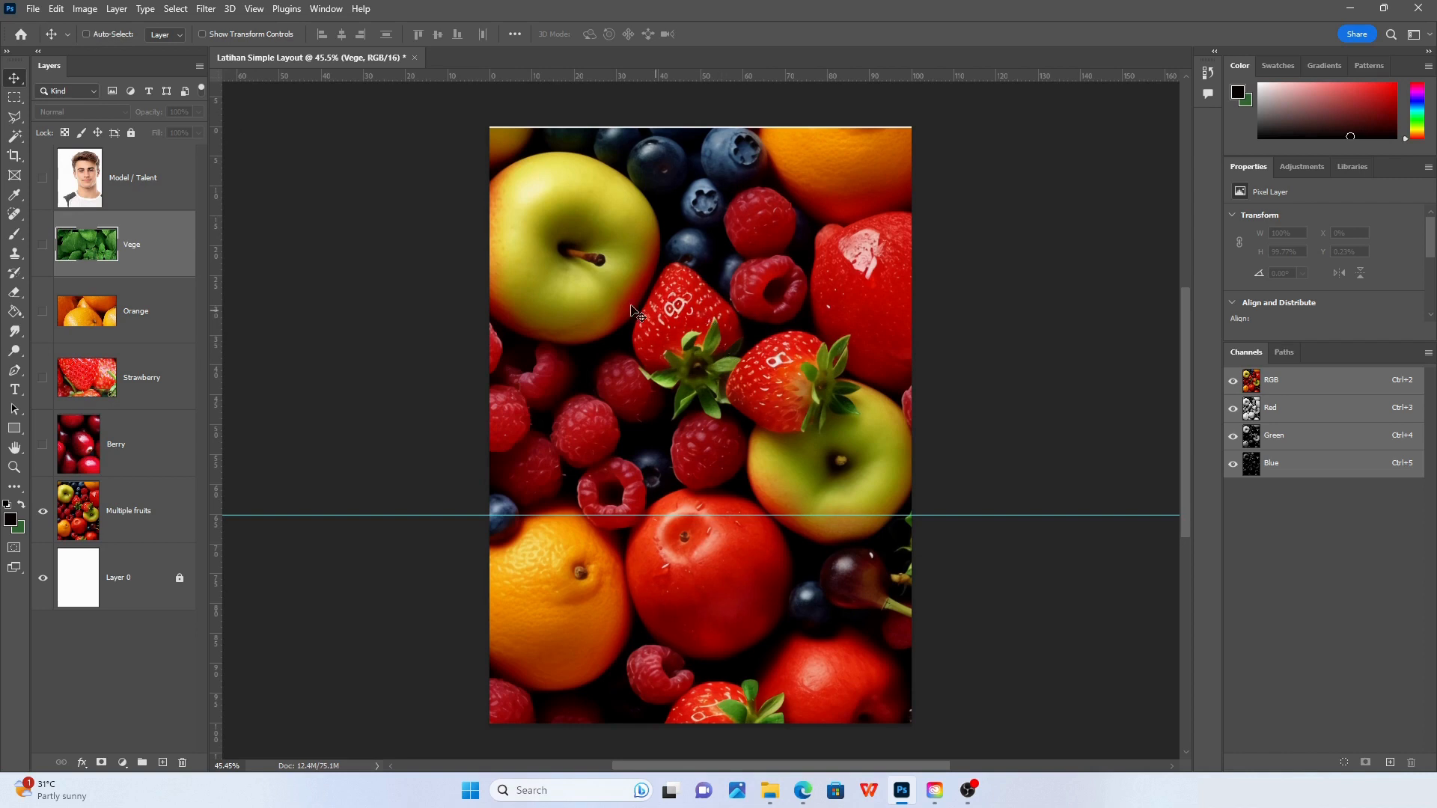
# Move the Multiple fruits photo to about 15.24% across and 2.22% down, and return it to 0% across and 0.23% down
pyautogui.moveTo(631, 306); pyautogui.dragTo(694, 458)
pyautogui.moveTo(708, 340); pyautogui.dragTo(785, 352)
pyautogui.moveTo(656, 383); pyautogui.dragTo(751, 389)
pyautogui.moveTo(726, 339); pyautogui.dragTo(786, 374)
pyautogui.moveTo(581, 255); pyautogui.dragTo(646, 267)
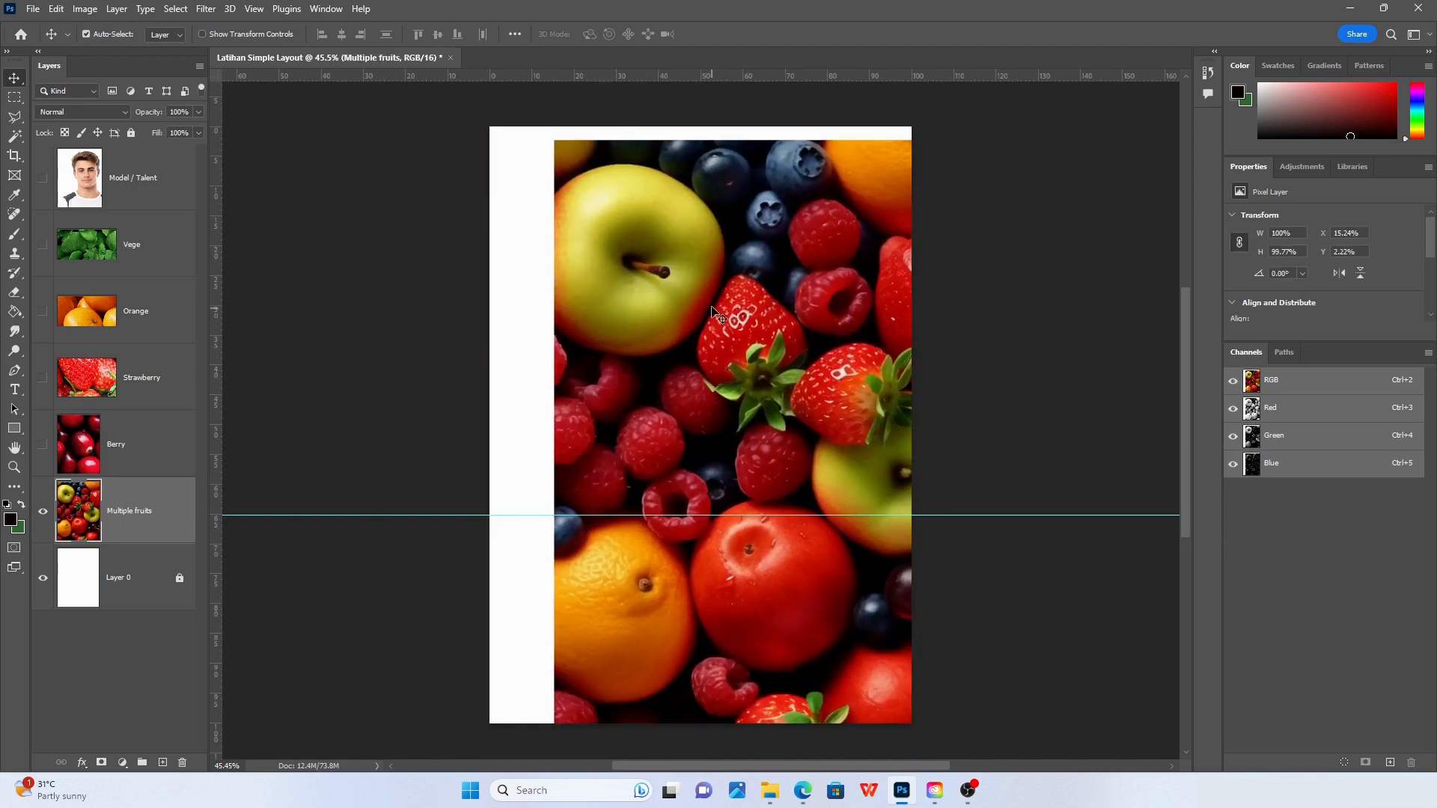
pyautogui.moveTo(719, 296); pyautogui.dragTo(646, 295)
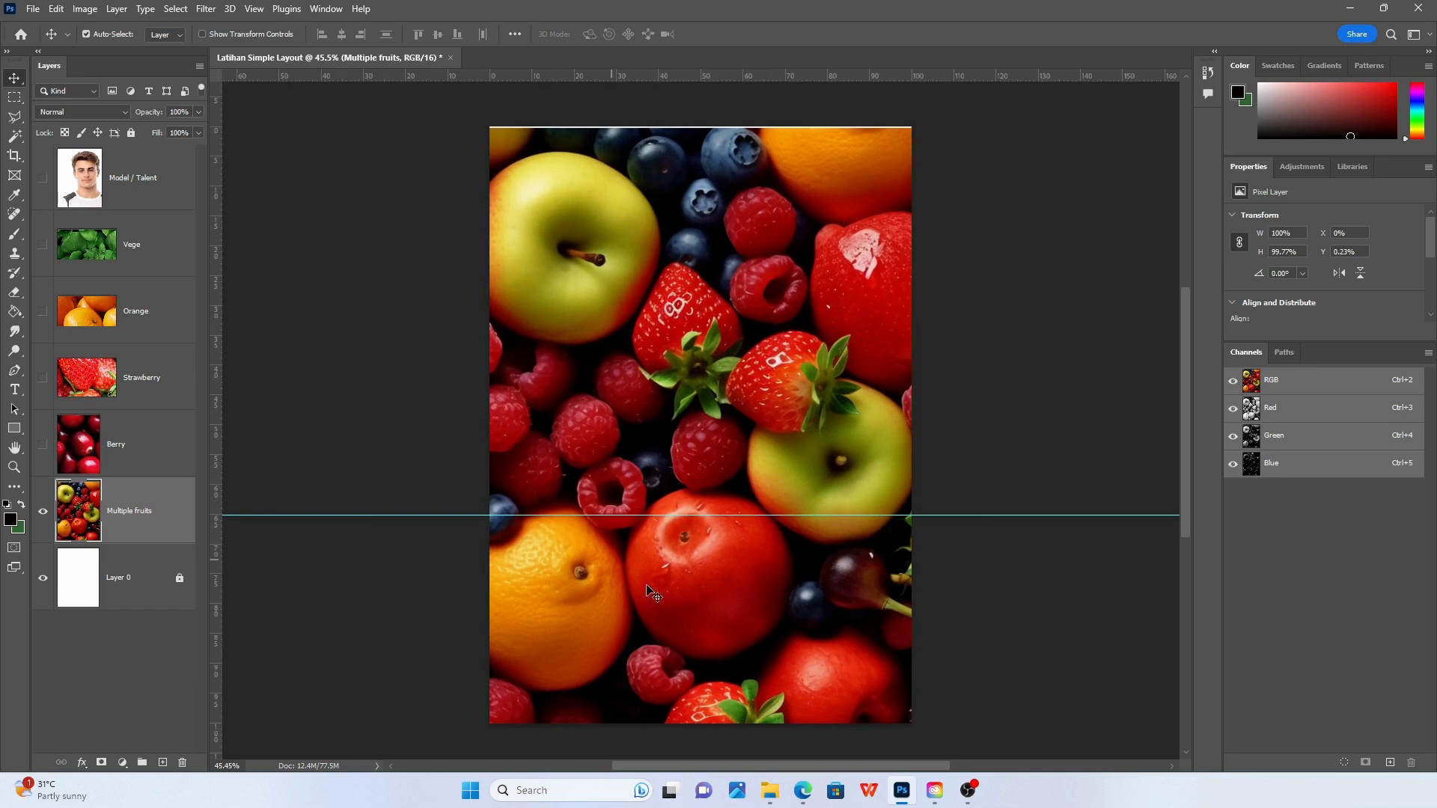
pyautogui.moveTo(629, 360)
pyautogui.mouseDown()
pyautogui.moveTo(633, 385)
pyautogui.moveTo(626, 361)
pyautogui.mouseUp()
# Show the Vege layer, hide the Multiple fruits layer, and try to move the Vege photo on the canvas
pyautogui.click(43, 245)
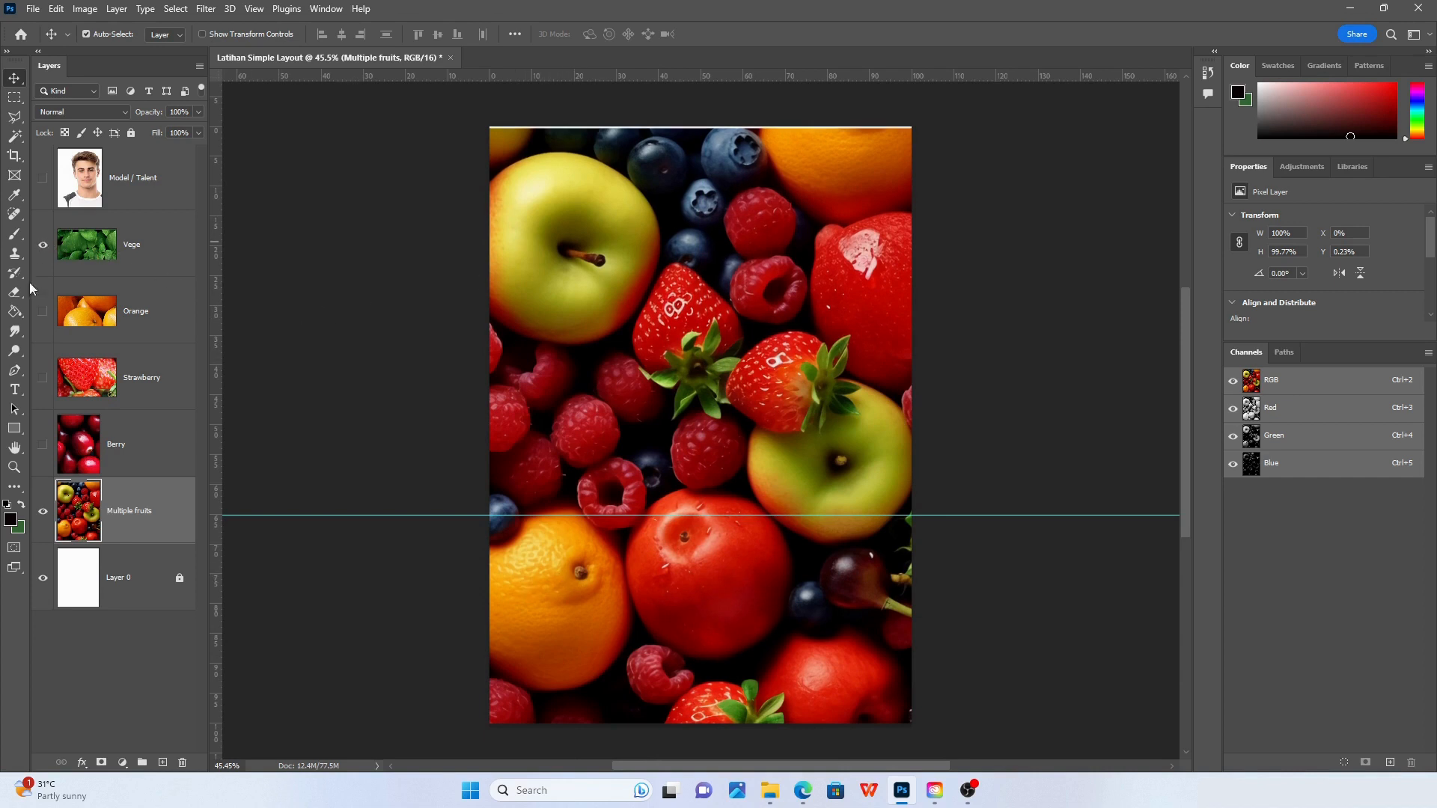
pyautogui.click(43, 511)
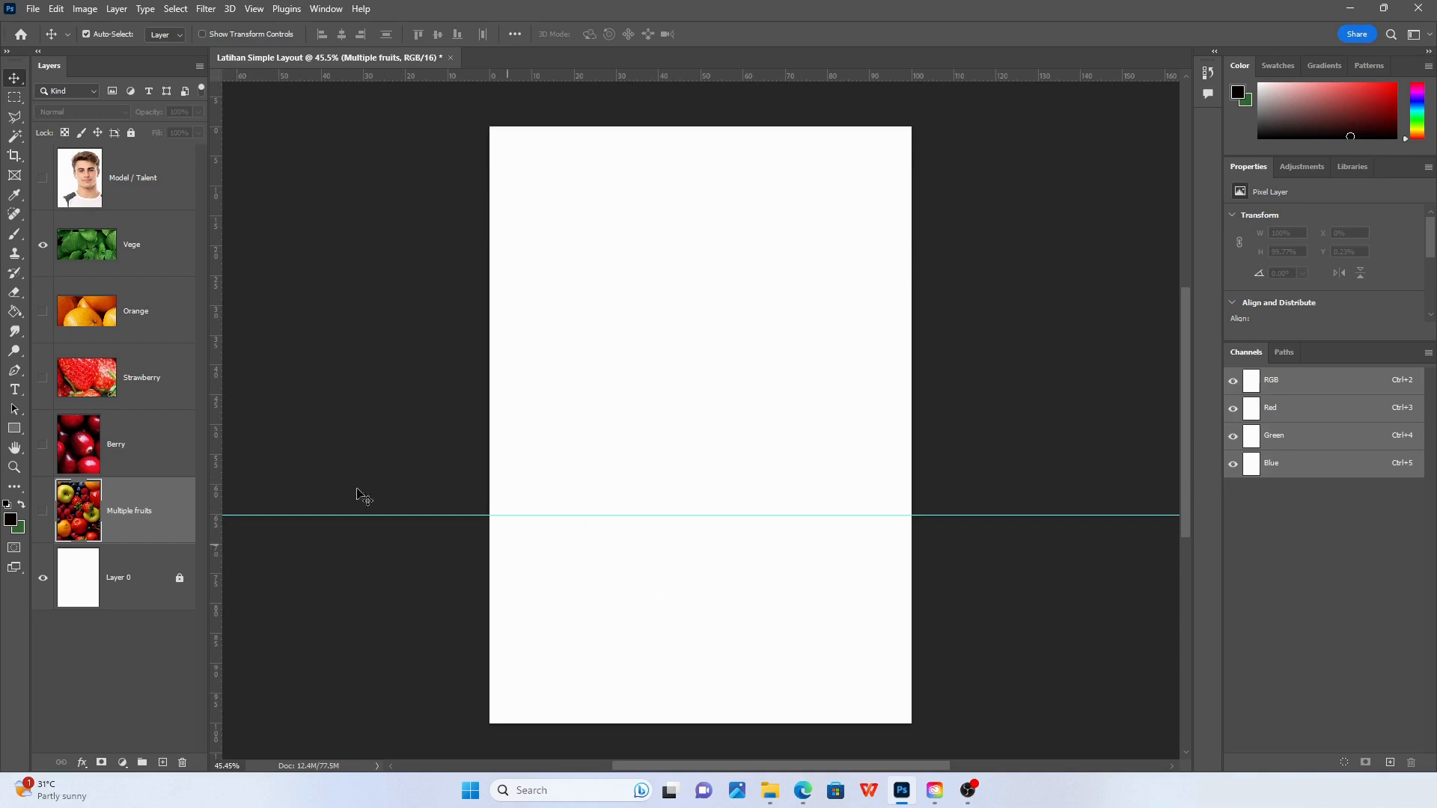
pyautogui.click(102, 252)
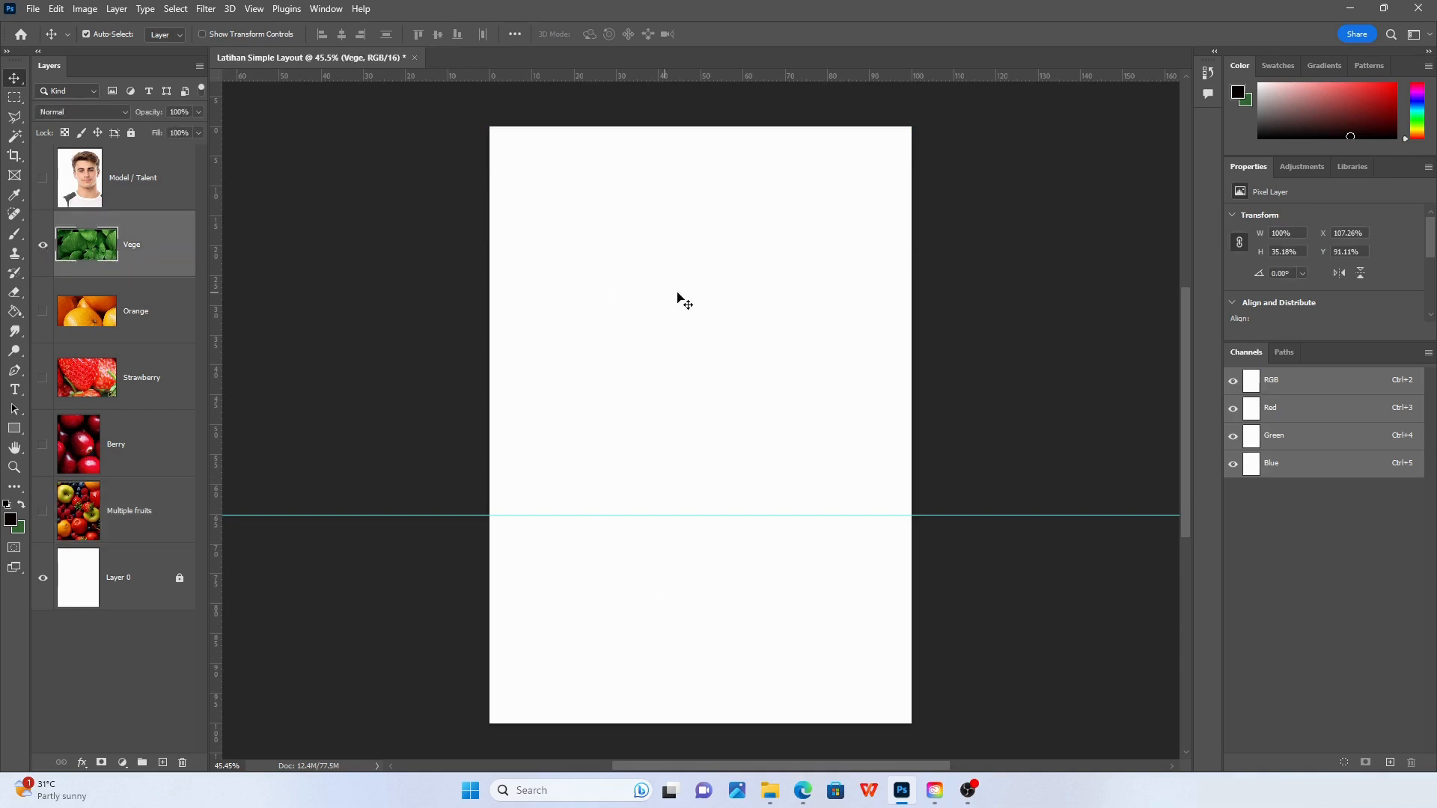
pyautogui.click(718, 586)
pyautogui.moveTo(652, 600); pyautogui.dragTo(678, 591)
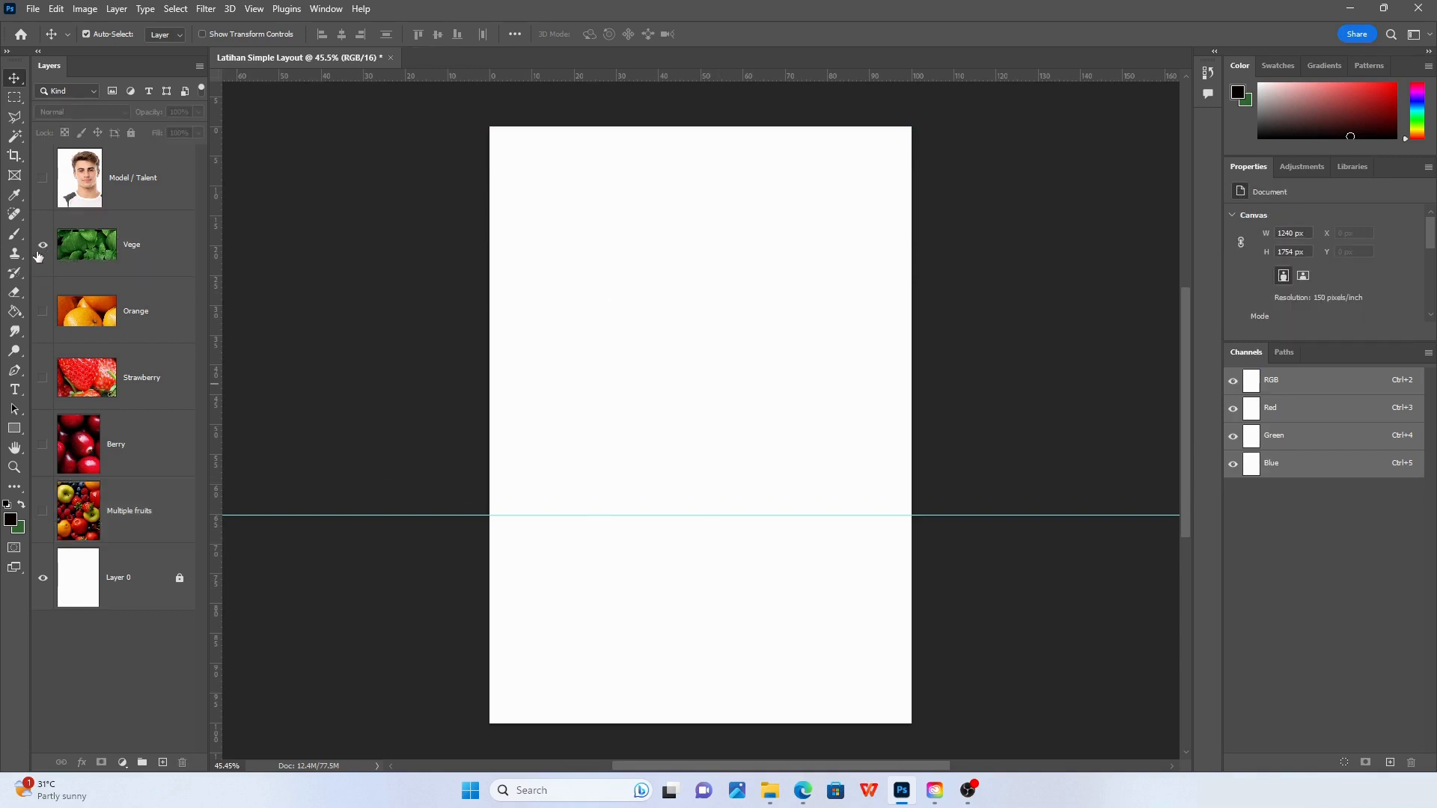
# Check the Vege layer's visibility and look around the canvas for its photo at a wider view
pyautogui.click(147, 247)
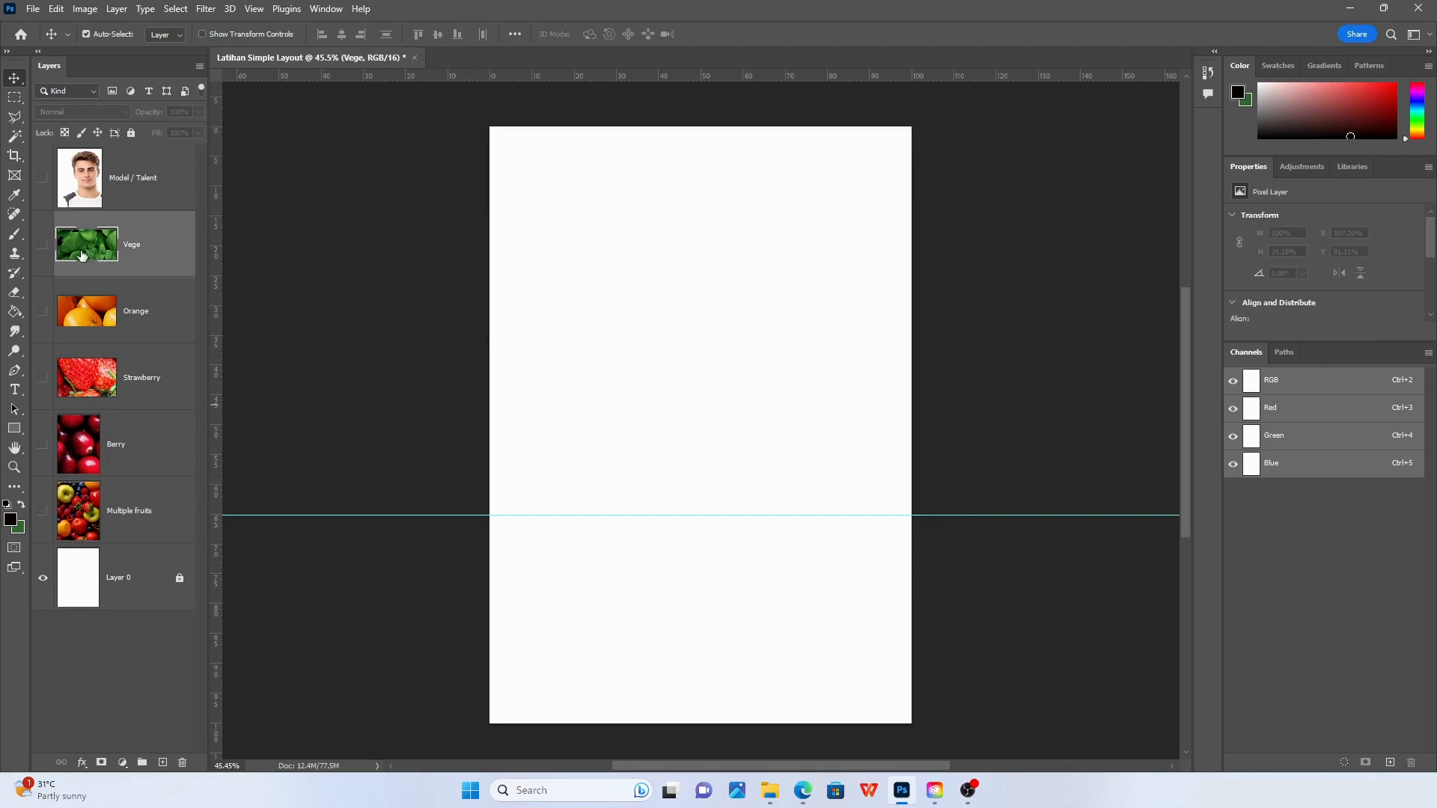
pyautogui.click(47, 256)
pyautogui.click(635, 390)
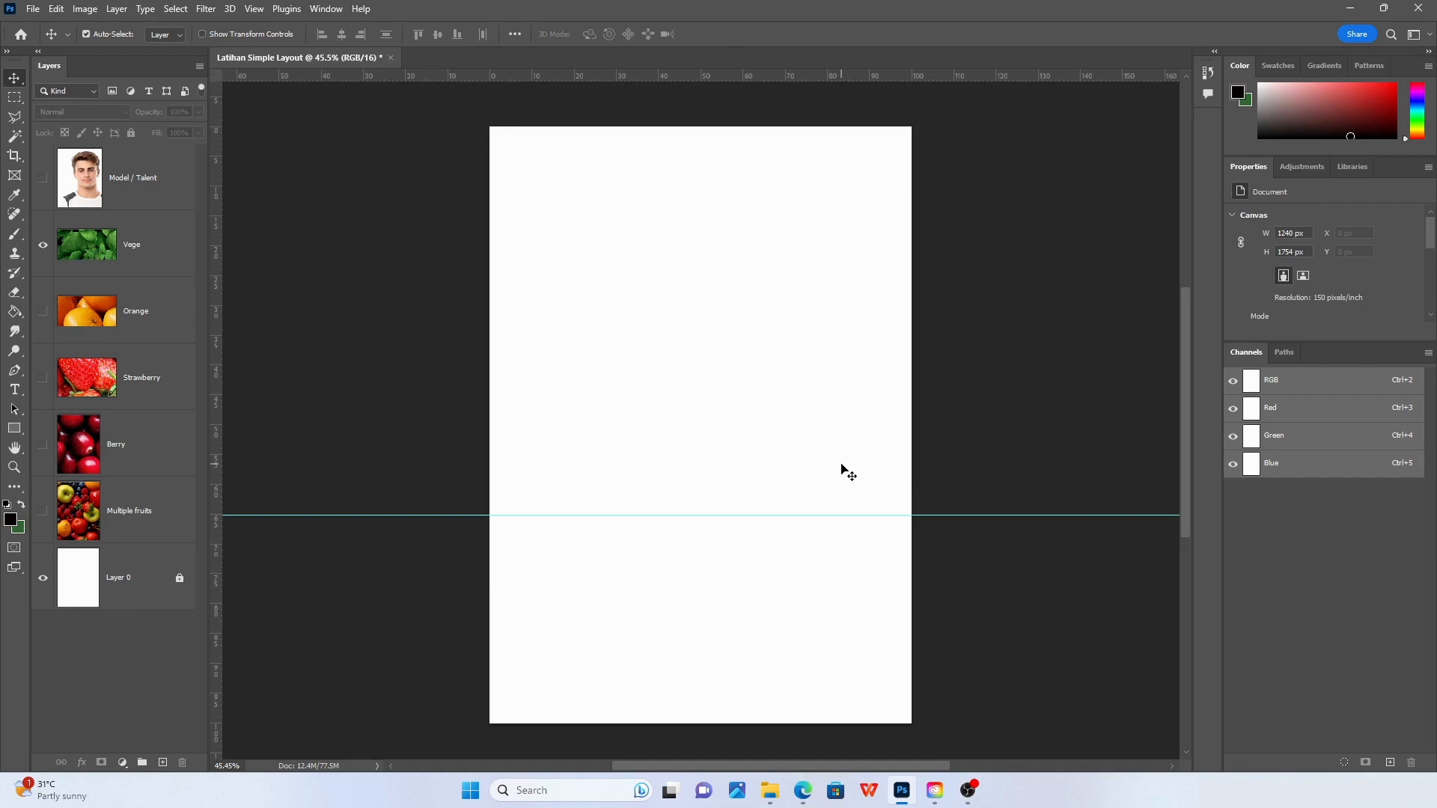
pyautogui.hotkey('ctrl', '-')
pyautogui.hotkey('ctrl', '-')
pyautogui.hotkey('ctrl', '-')
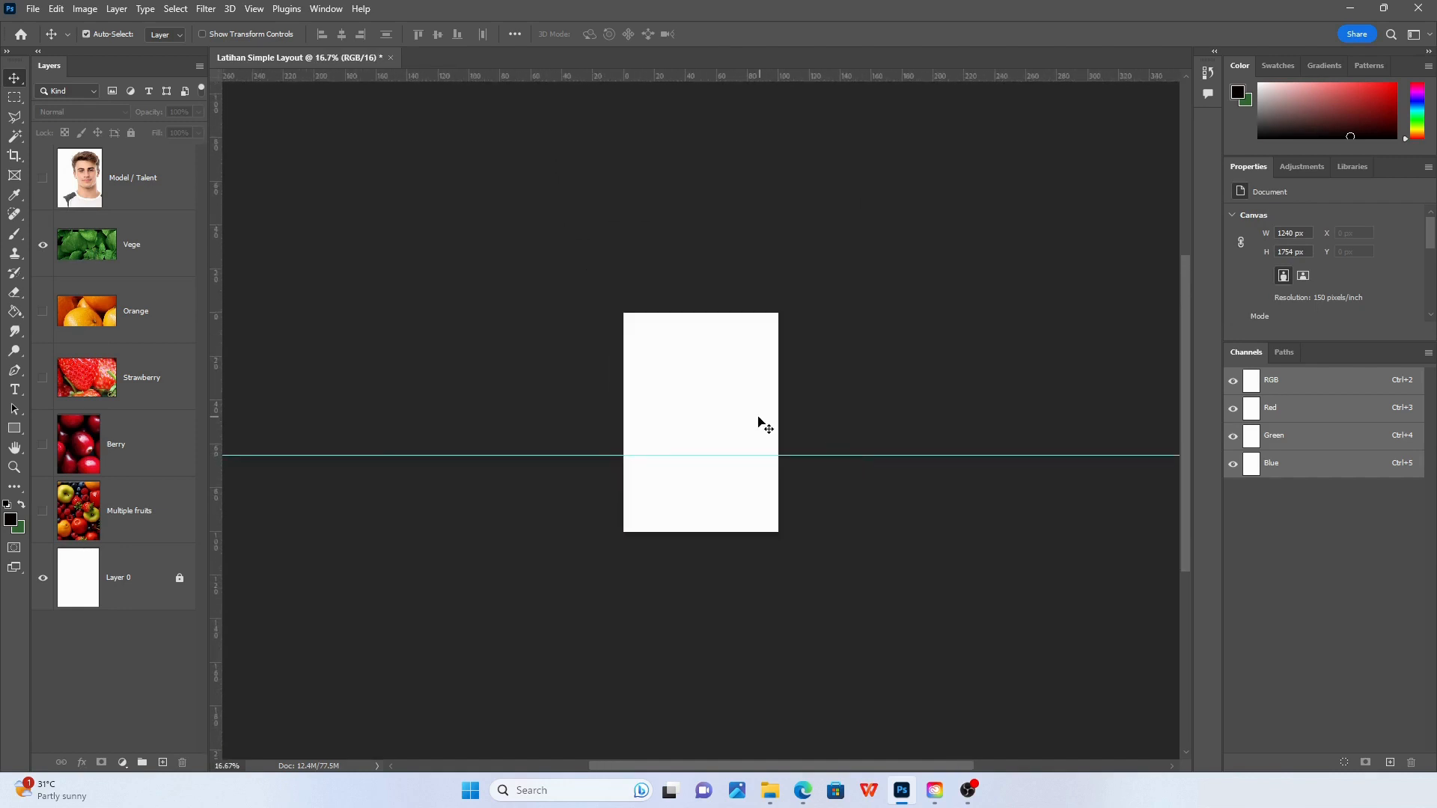
pyautogui.hotkey('ctrl', '+')
pyautogui.hotkey('ctrl', '+')
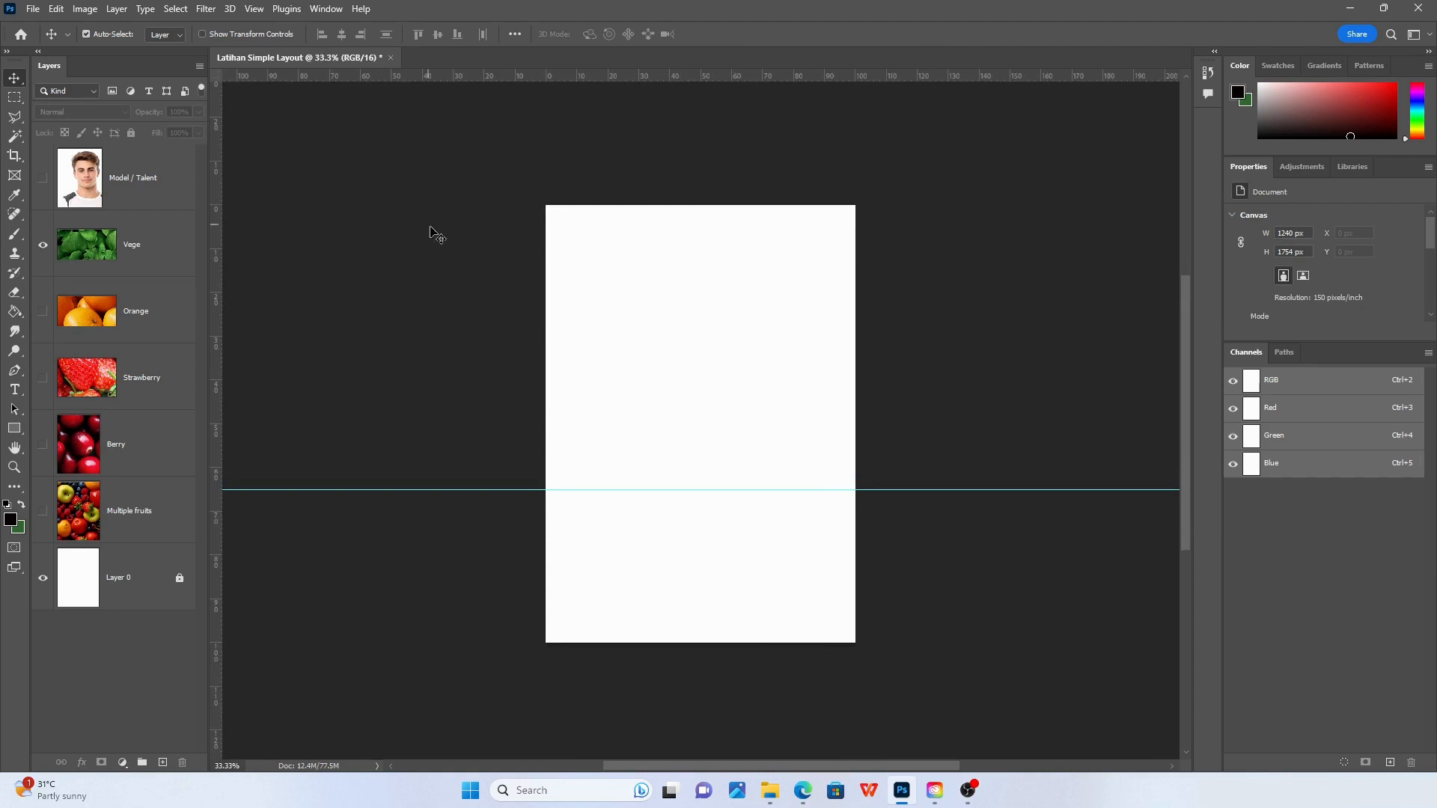
# Select the Vege layer and inspect its outline and spacing relative to the canvas edges
pyautogui.click(142, 271)
pyautogui.hotkey('ctrl', '-')
pyautogui.hotkey('ctrl', '+')
pyautogui.hotkey('ctrl', '+')
pyautogui.hotkey('ctrl', '-')
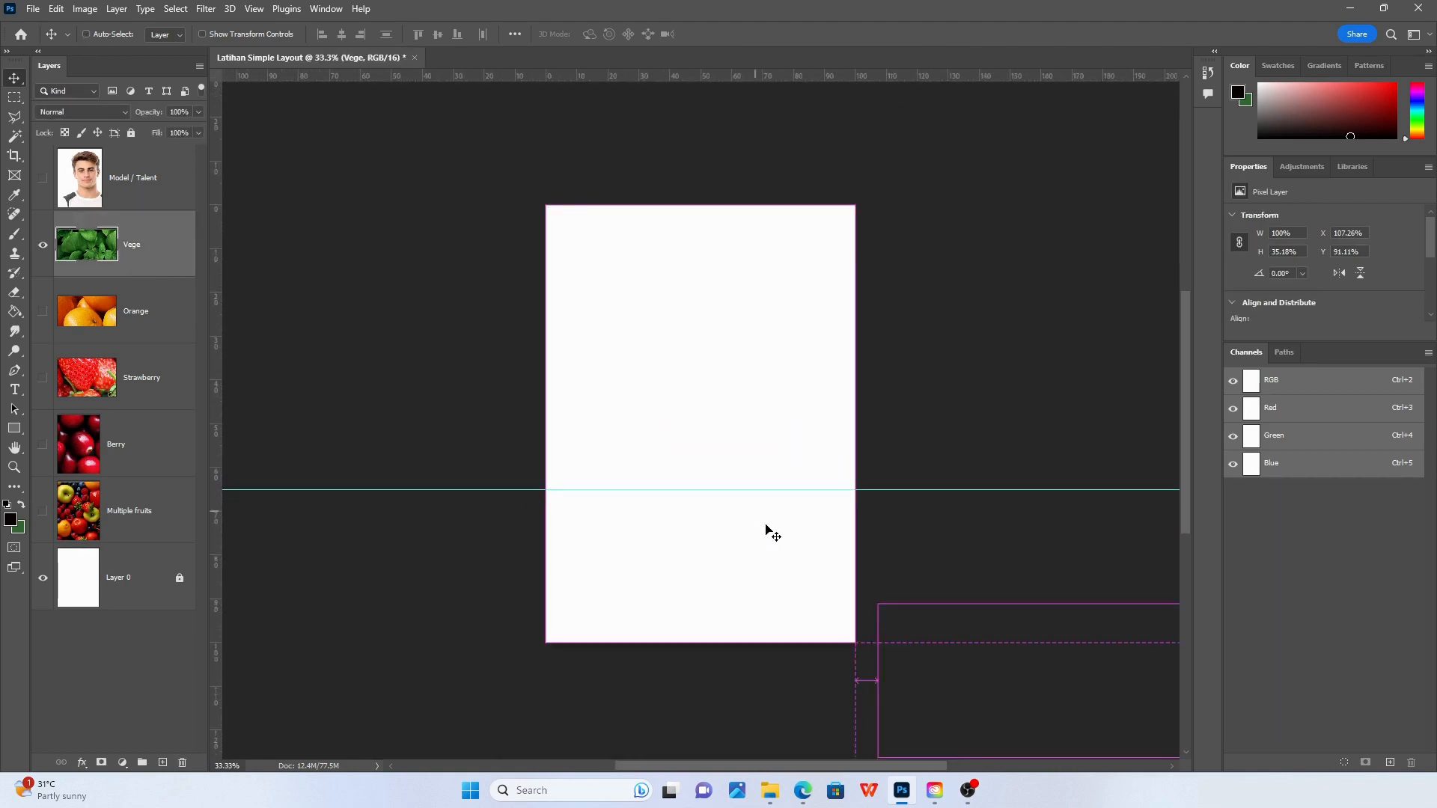
pyautogui.keyDown('ctrl'); pyautogui.click(772, 532); pyautogui.keyUp('ctrl')
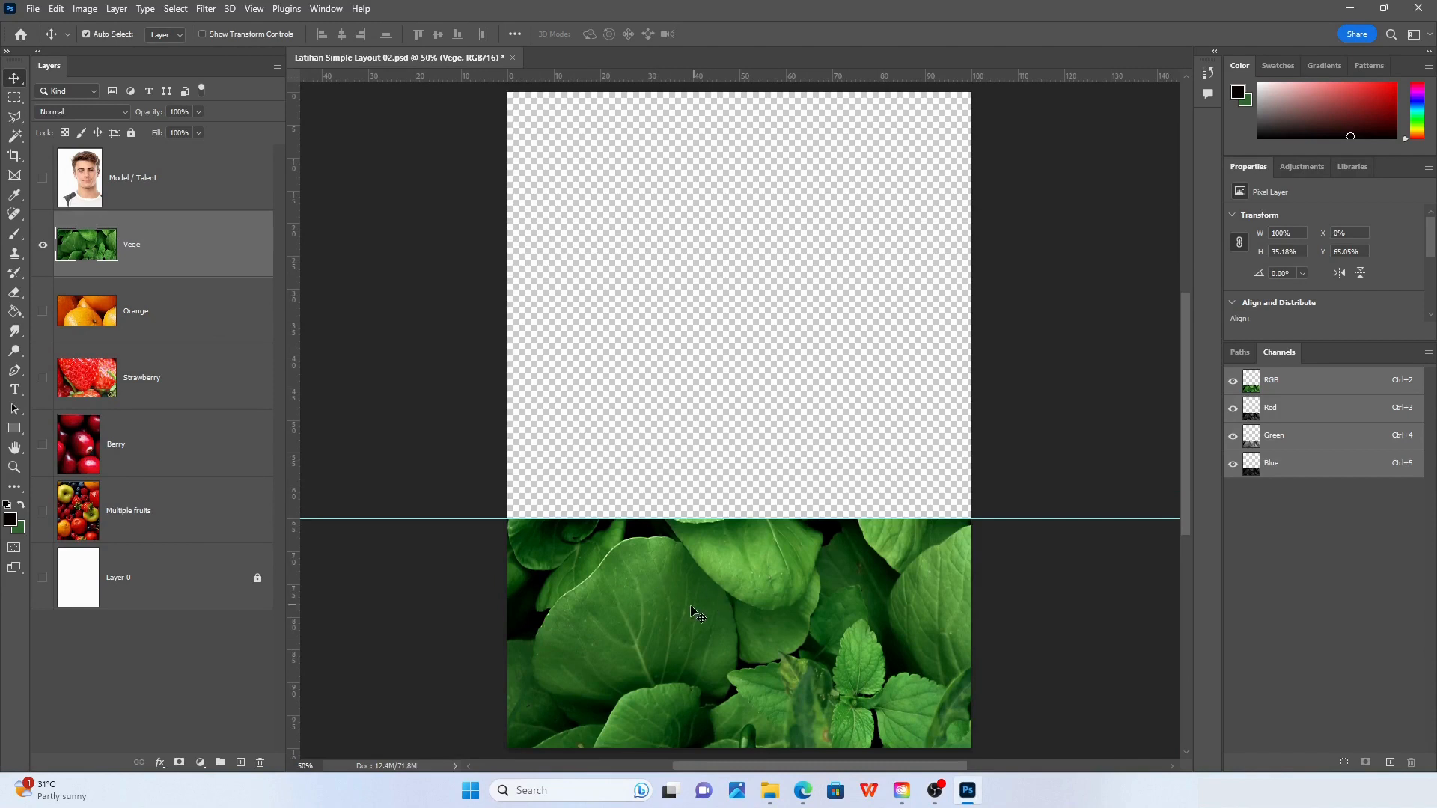
# In "Latihan Simple Layout 02.psd", hide the Vege layer, then show the Multiple fruits layer and make it active
pyautogui.moveTo(661, 575)
pyautogui.mouseDown()
pyautogui.moveTo(743, 582)
pyautogui.moveTo(761, 564)
pyautogui.moveTo(620, 560)
pyautogui.moveTo(658, 568)
pyautogui.mouseUp()
pyautogui.click(42, 245)
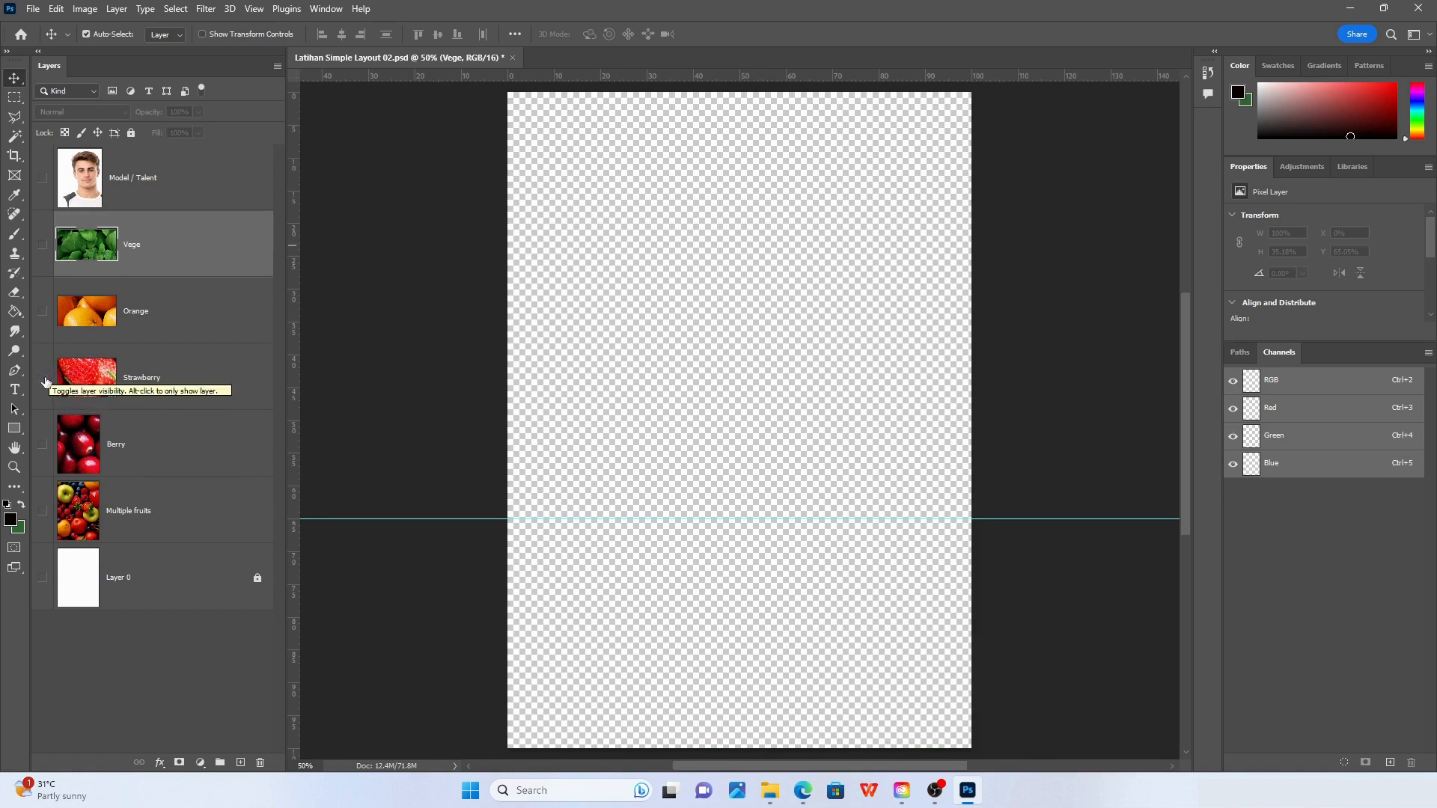
pyautogui.click(42, 511)
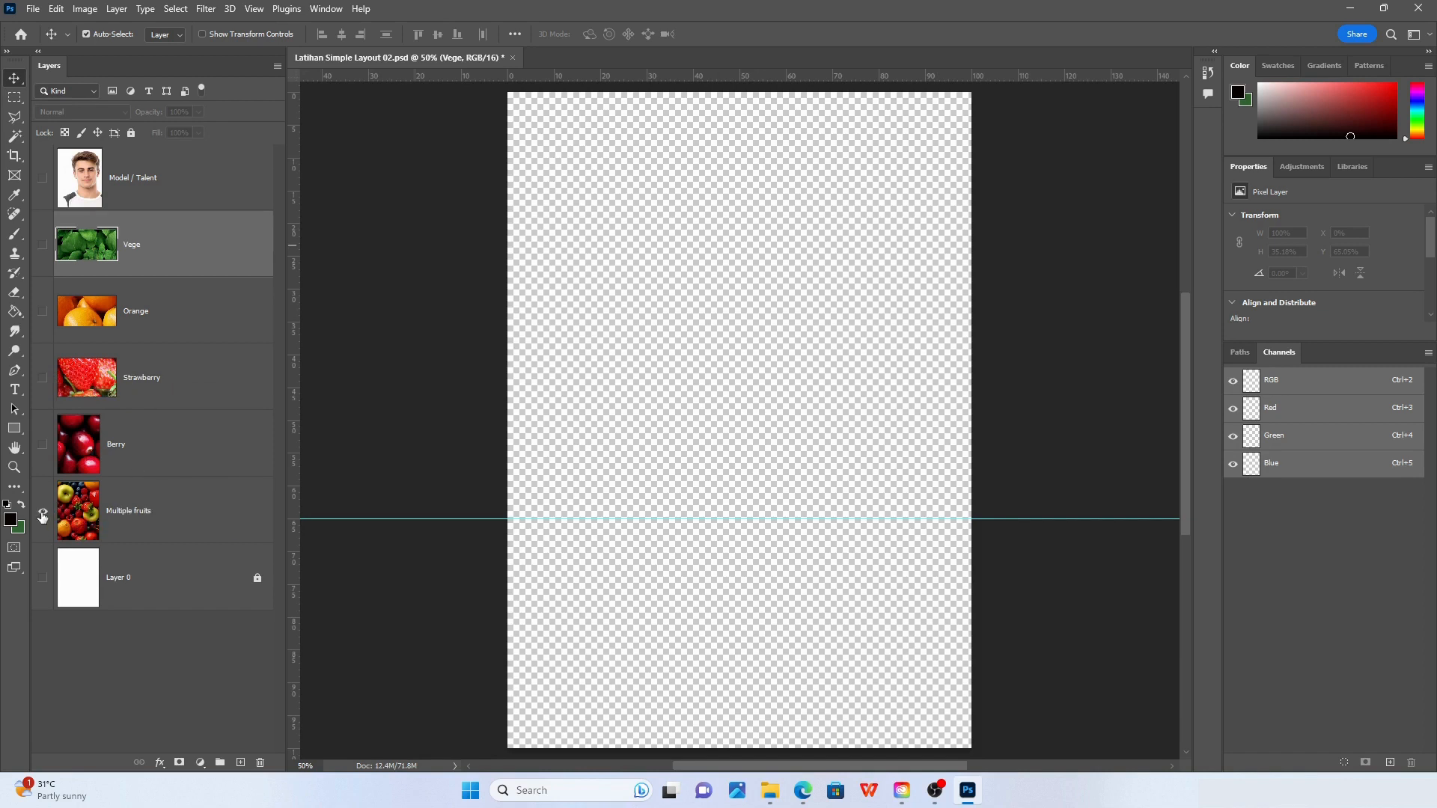
pyautogui.moveTo(621, 289)
pyautogui.mouseDown()
pyautogui.moveTo(678, 318)
pyautogui.moveTo(479, 301)
pyautogui.moveTo(628, 300)
pyautogui.mouseUp()
pyautogui.press('ctrl')
pyautogui.hotkey('ctrl', 'z')
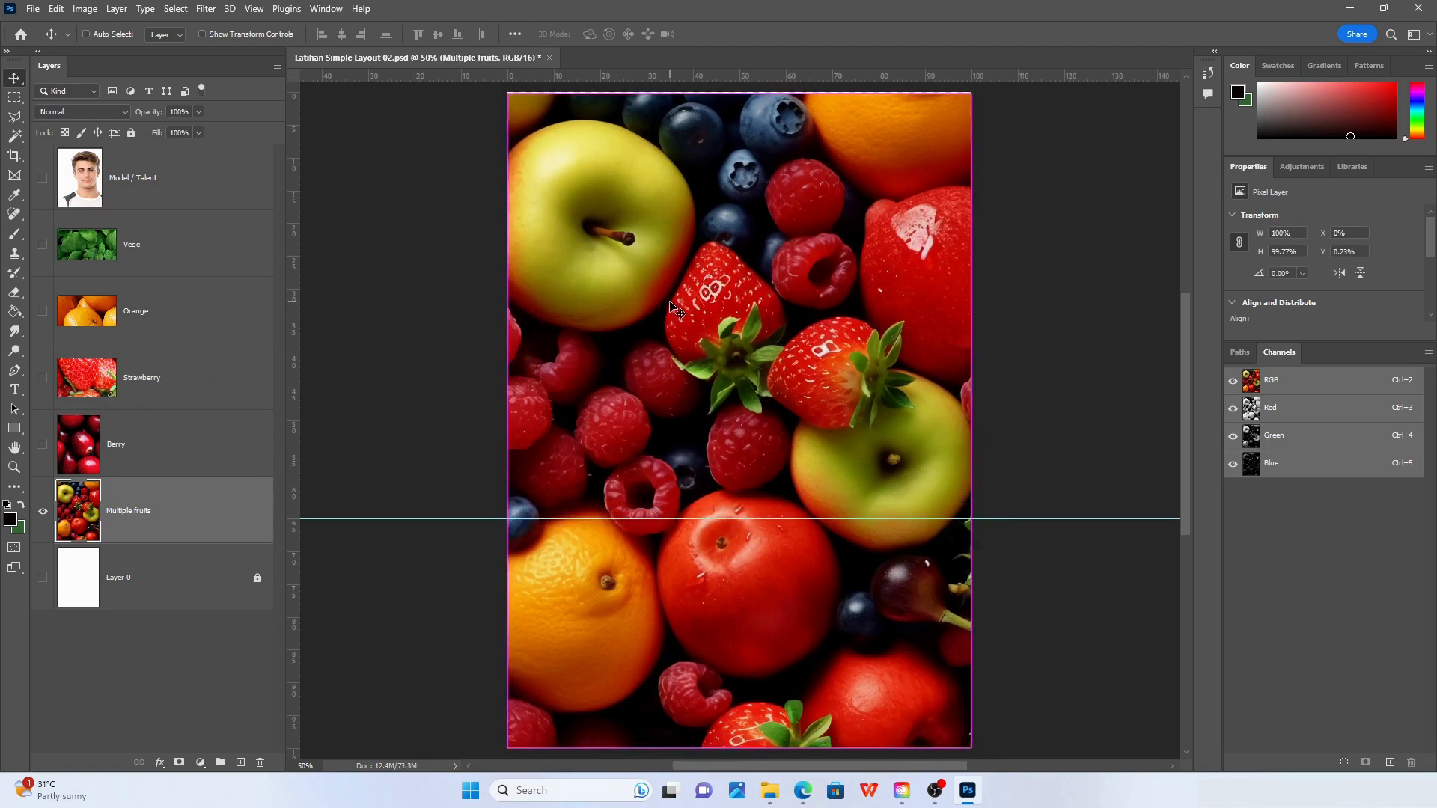
# Move the Multiple fruits photo to about -15.48% across and 1.14% down, and undo the move
pyautogui.moveTo(818, 280); pyautogui.dragTo(745, 286)
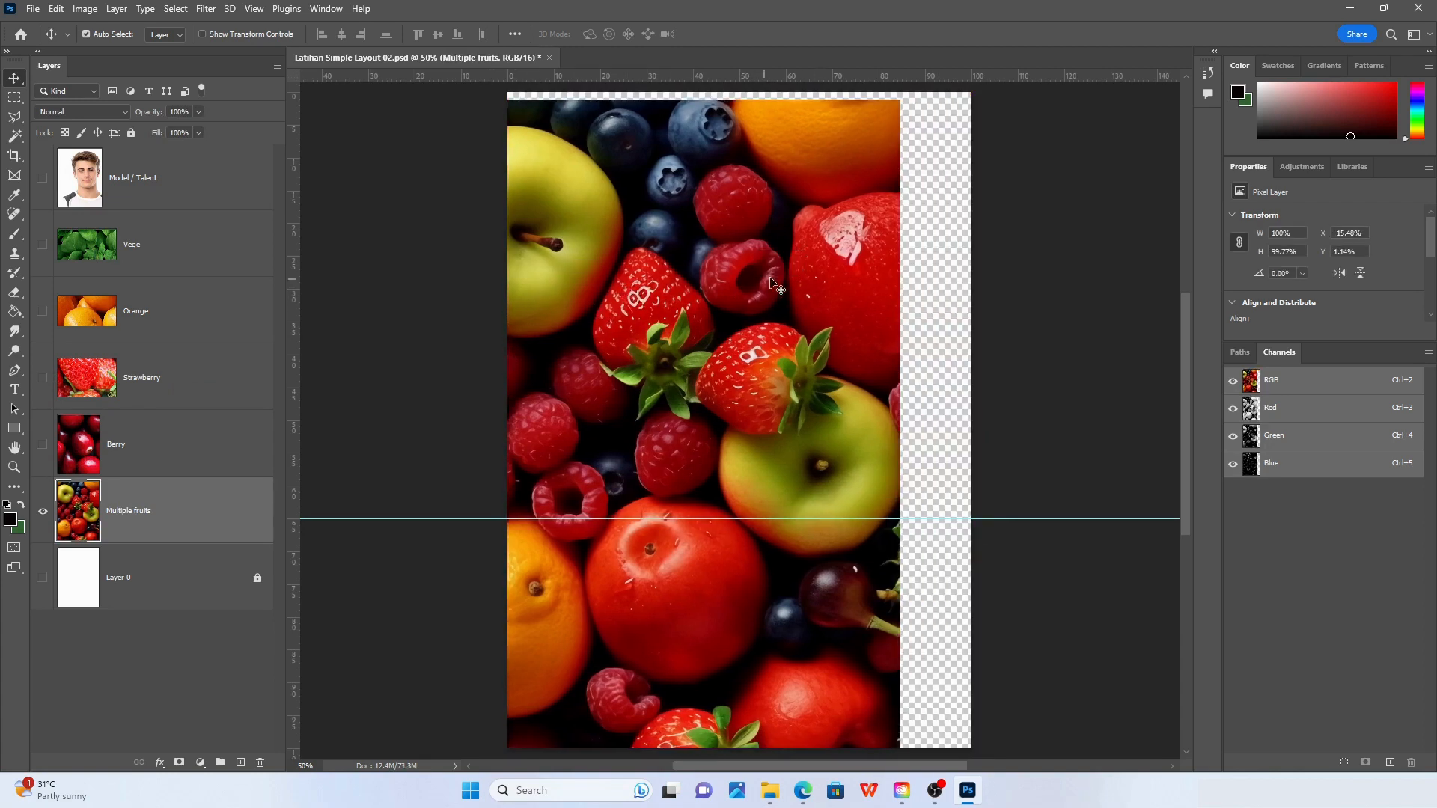
pyautogui.hotkey('ctrl', 'z')
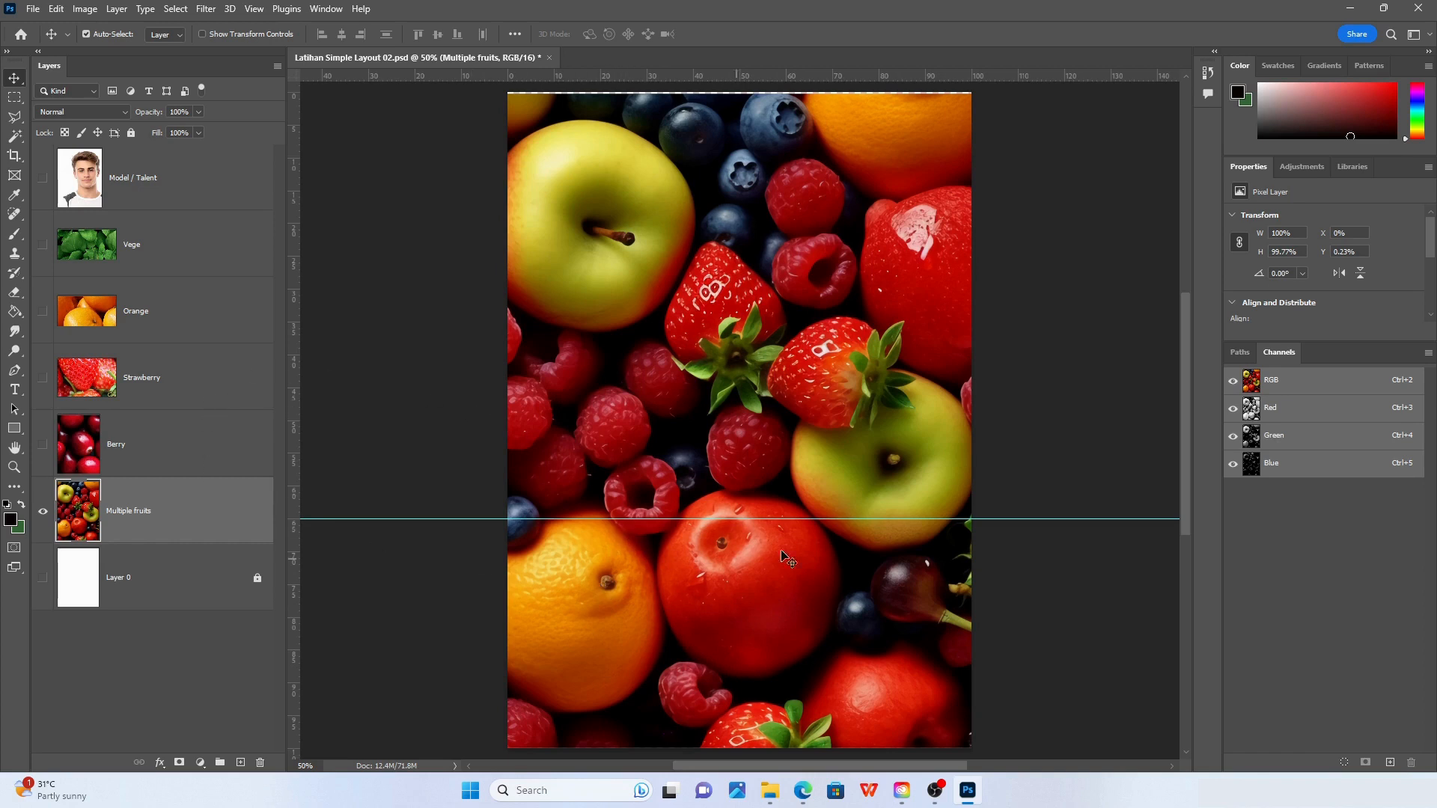
pyautogui.click(1239, 354)
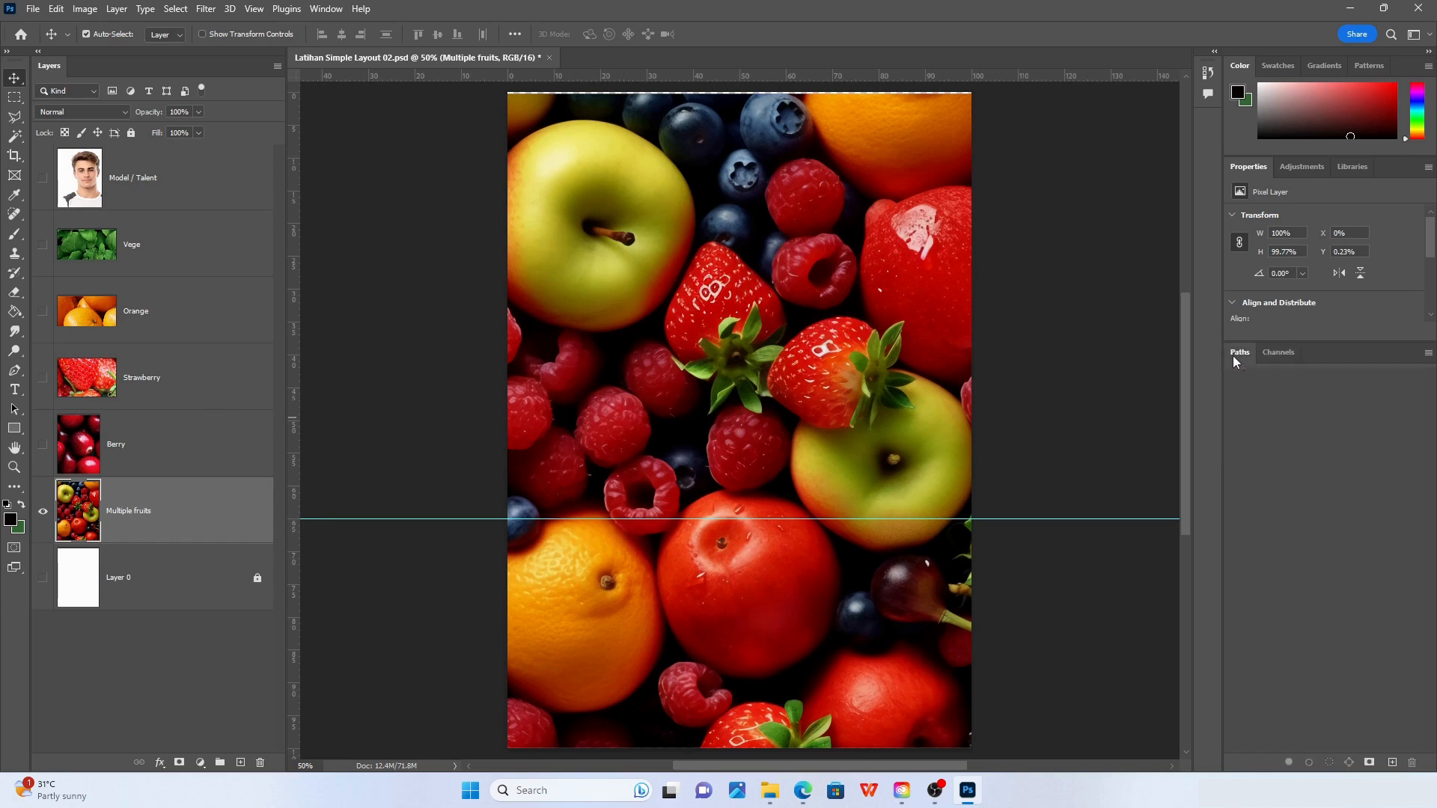
pyautogui.click(1279, 352)
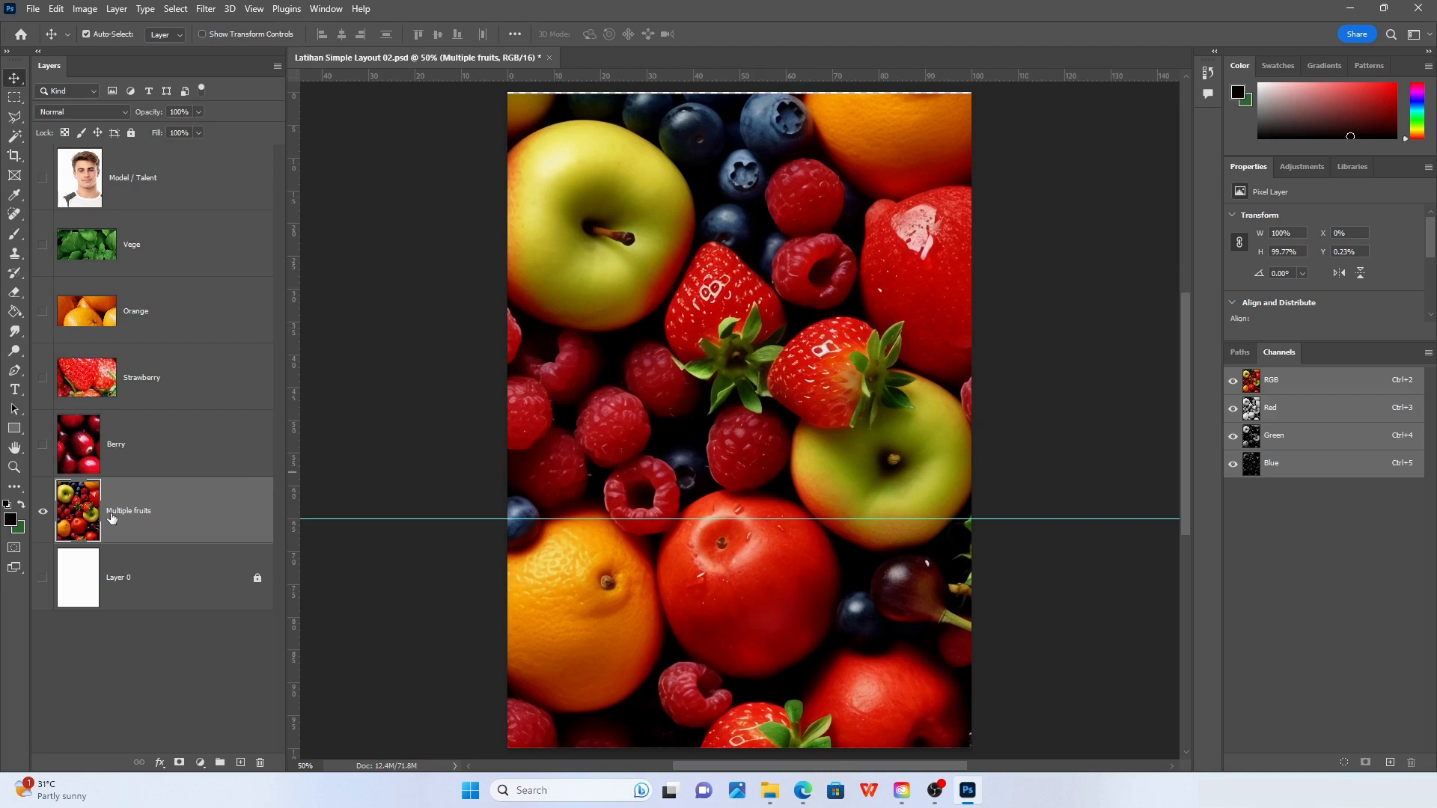
# Mask the Multiple fruits photo with a full-width rectangular Frame from the canvas's upper edge to the guide, and widen the layer list
pyautogui.click(14, 178)
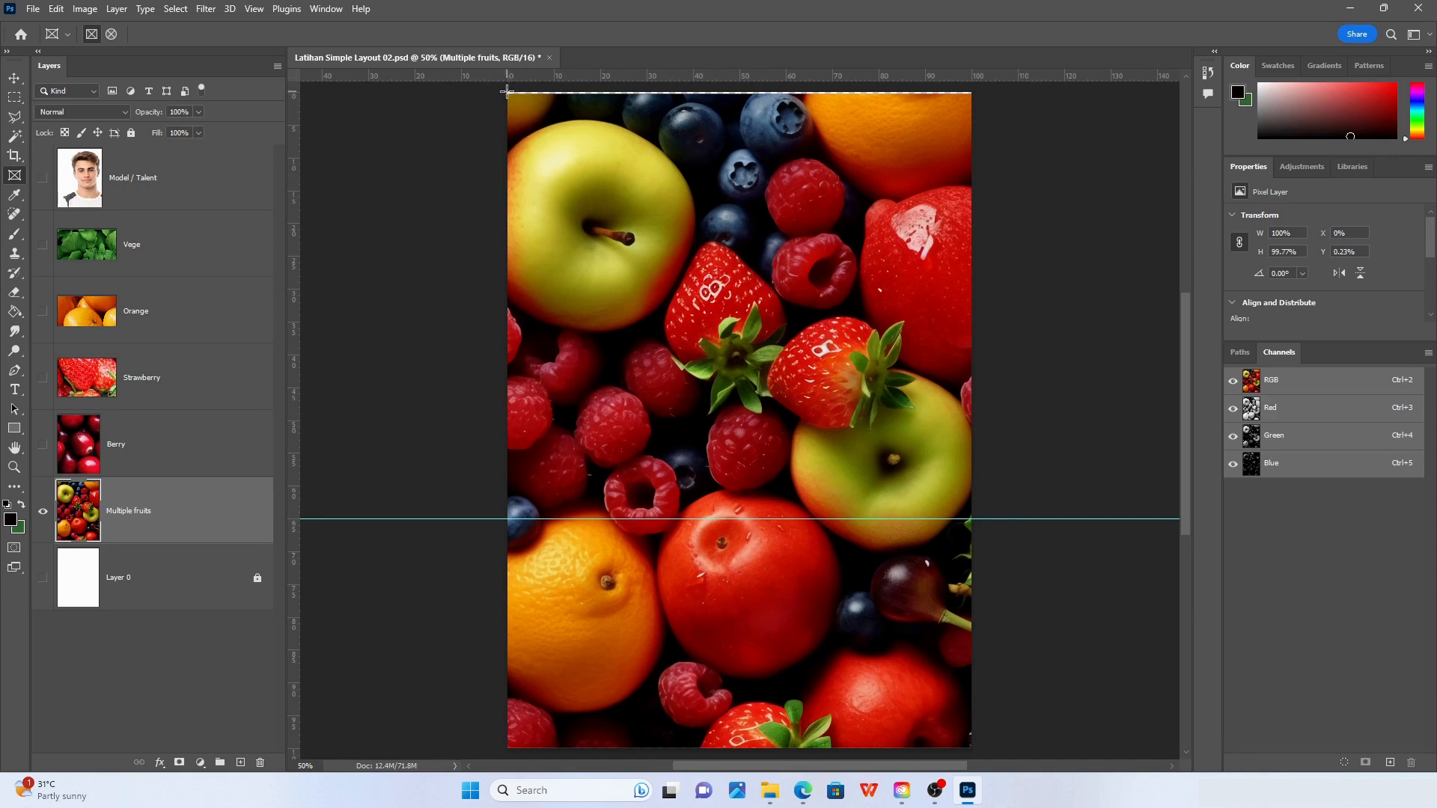
pyautogui.moveTo(507, 91); pyautogui.dragTo(975, 516)
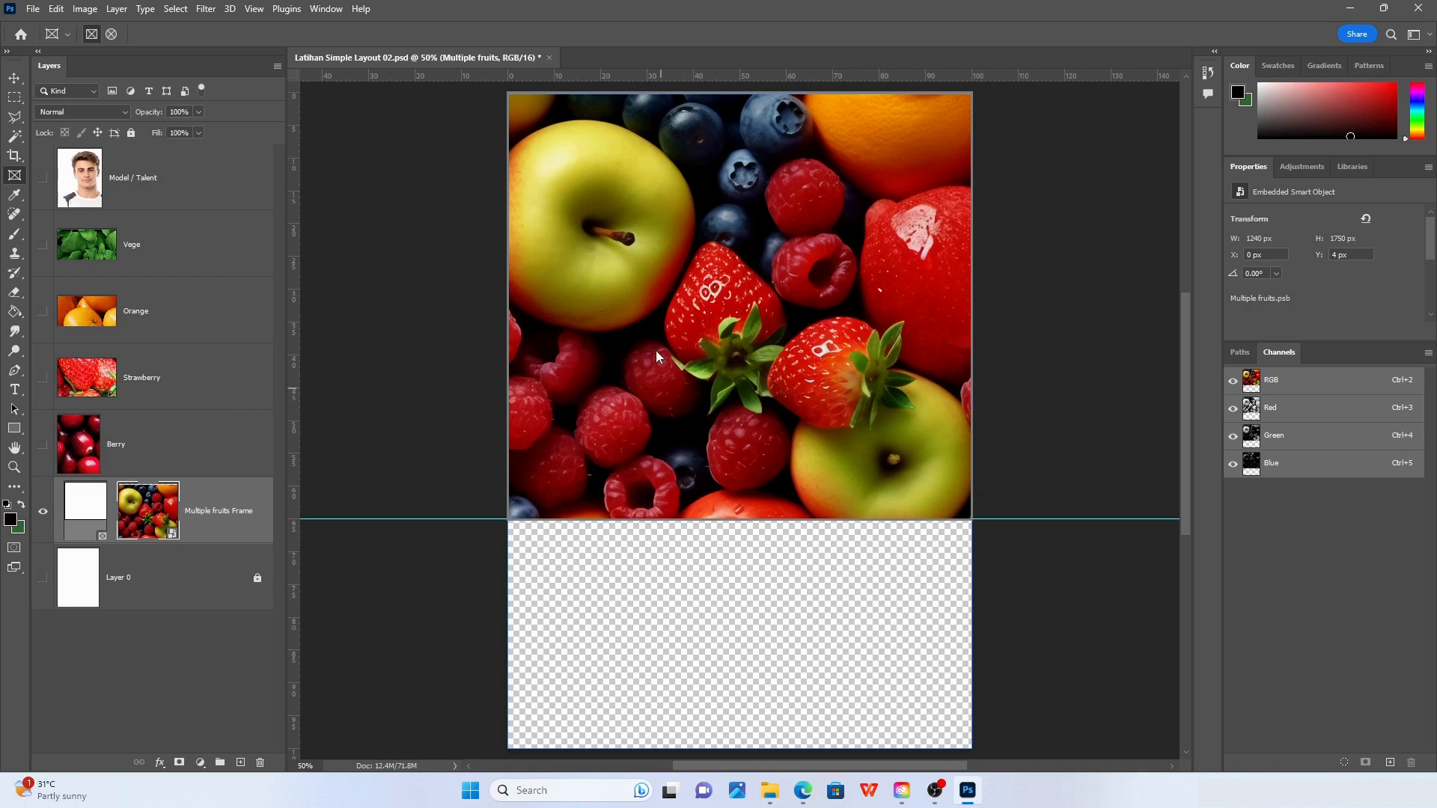
pyautogui.click(9, 80)
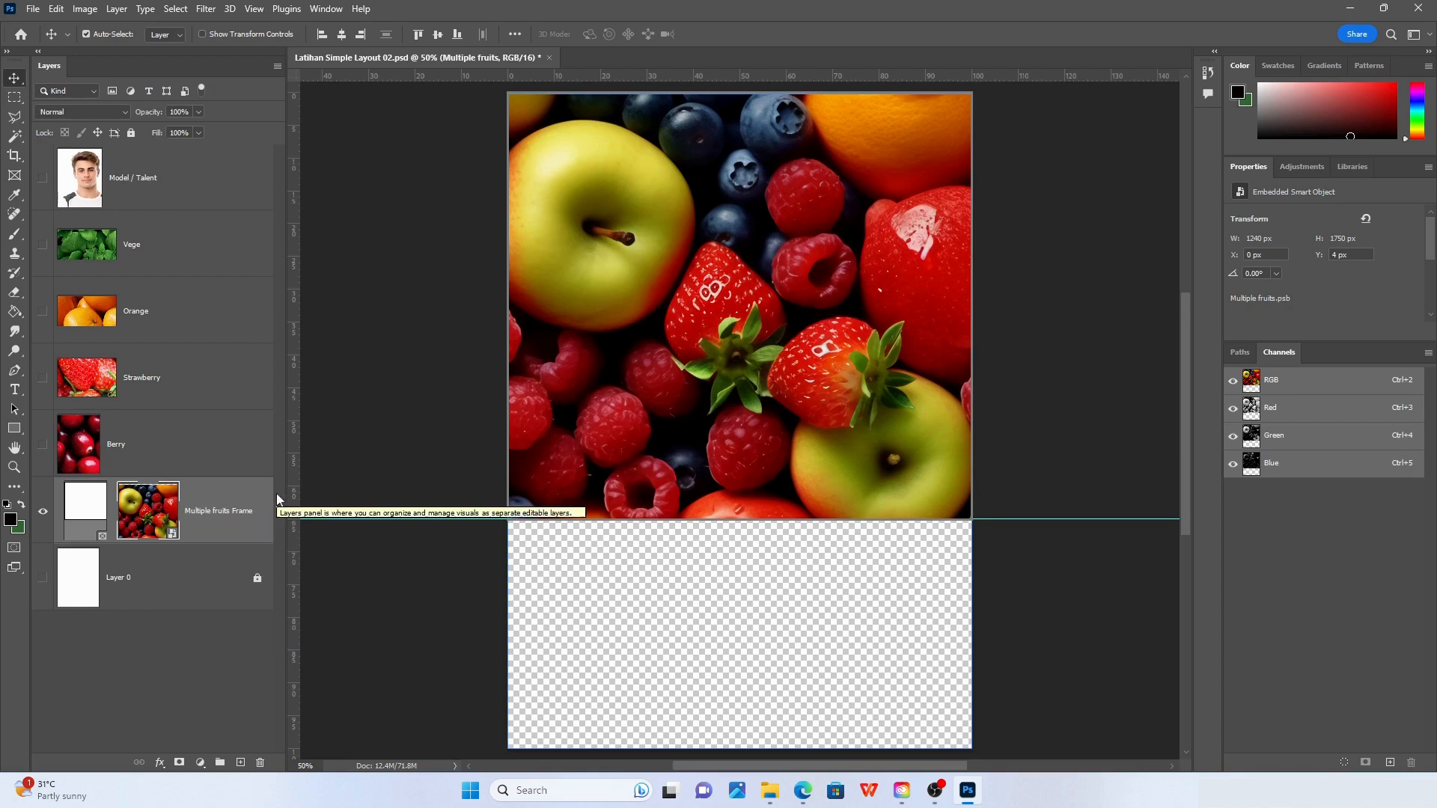
pyautogui.moveTo(289, 484); pyautogui.dragTo(372, 486)
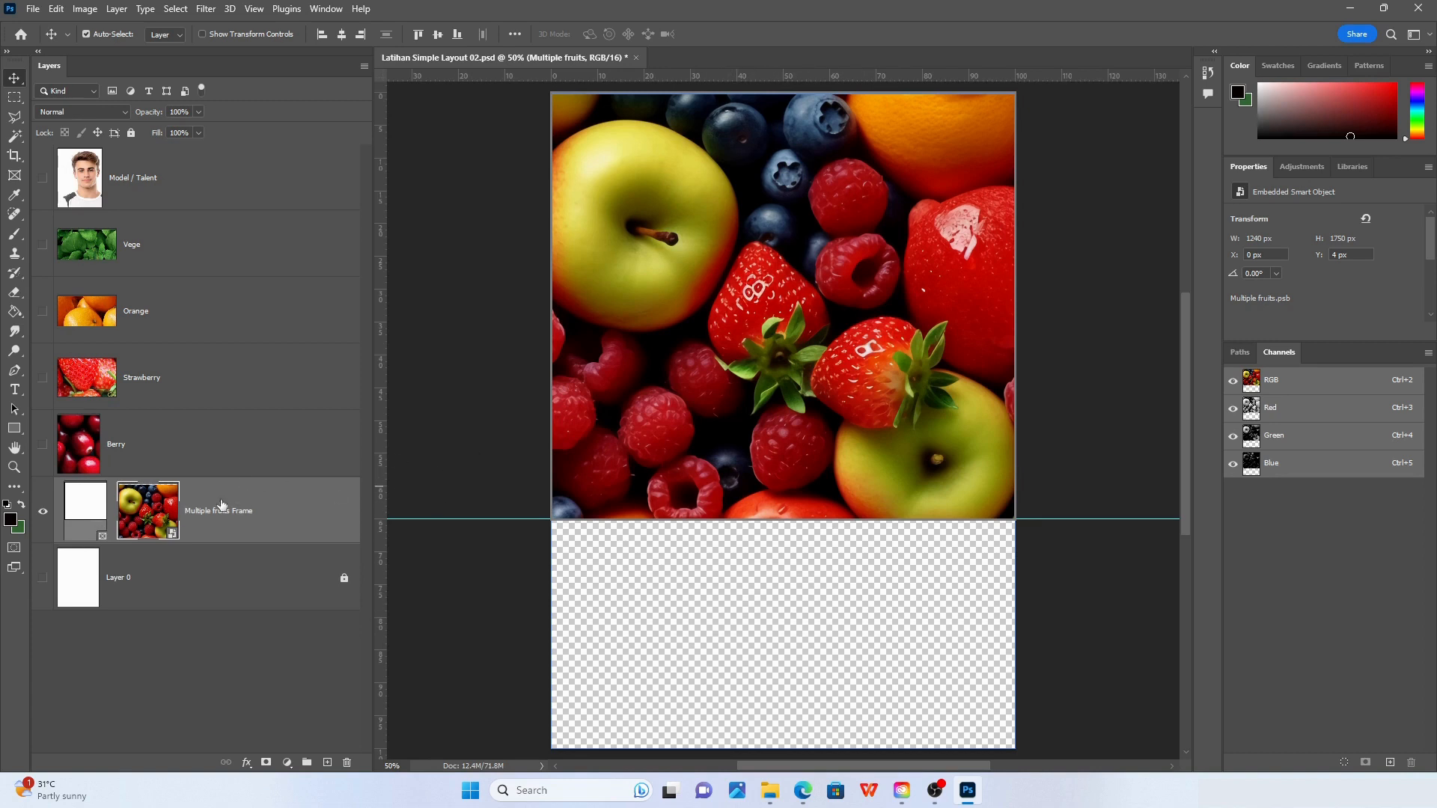
# Move the photo inside the frame up to about -875 px and return it to 4 px vertically
pyautogui.moveTo(719, 382); pyautogui.dragTo(690, 415)
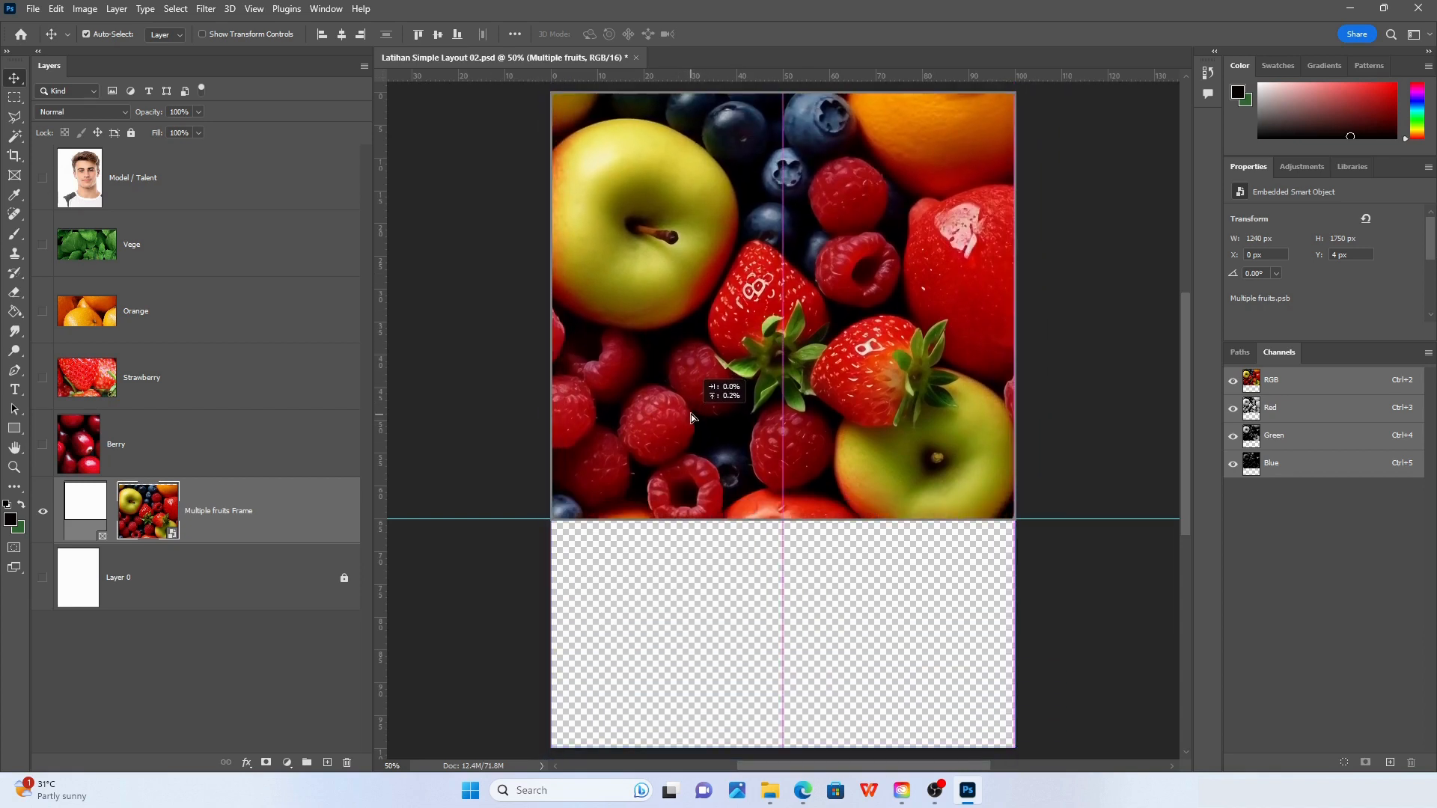
pyautogui.moveTo(735, 502); pyautogui.dragTo(734, 168)
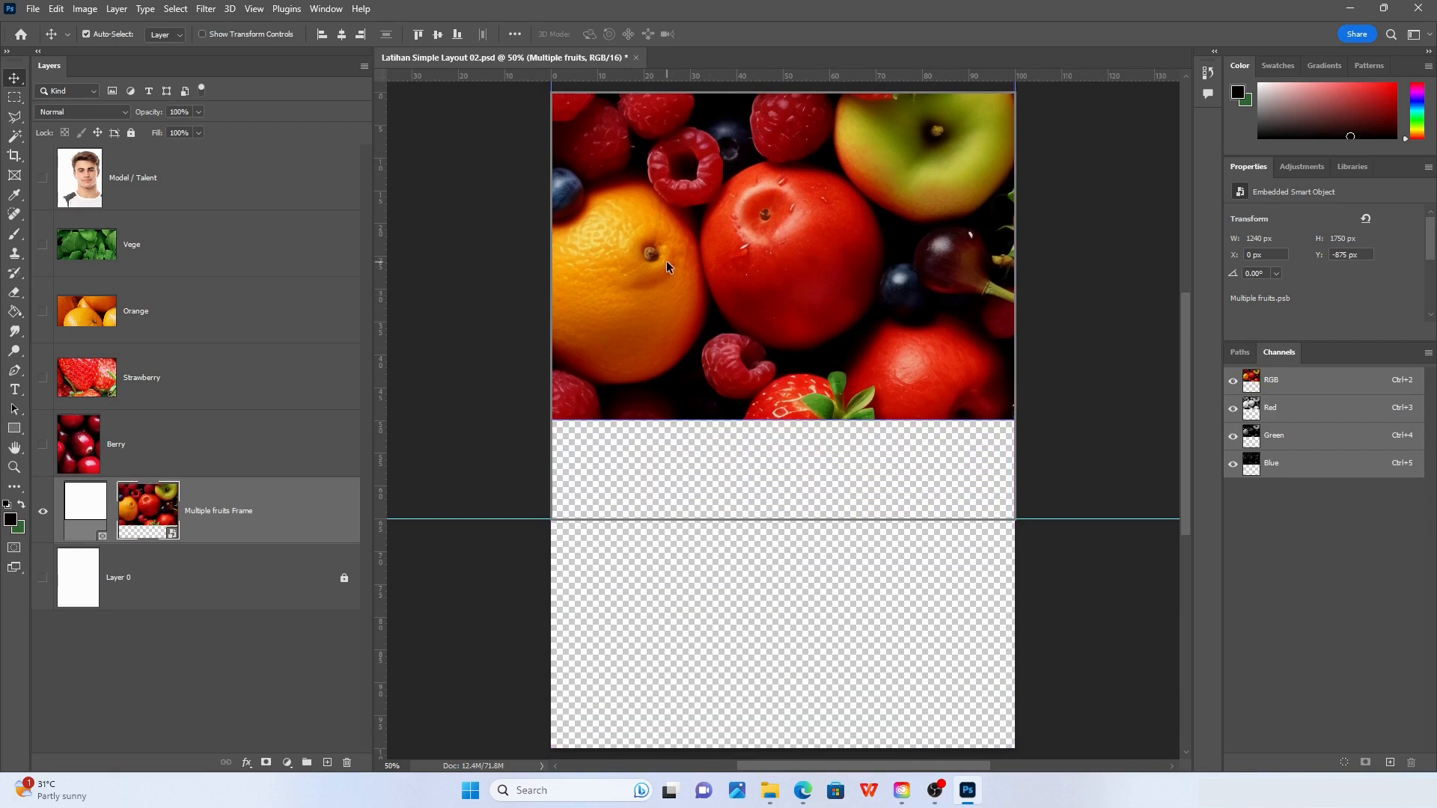
pyautogui.moveTo(667, 266); pyautogui.dragTo(681, 599)
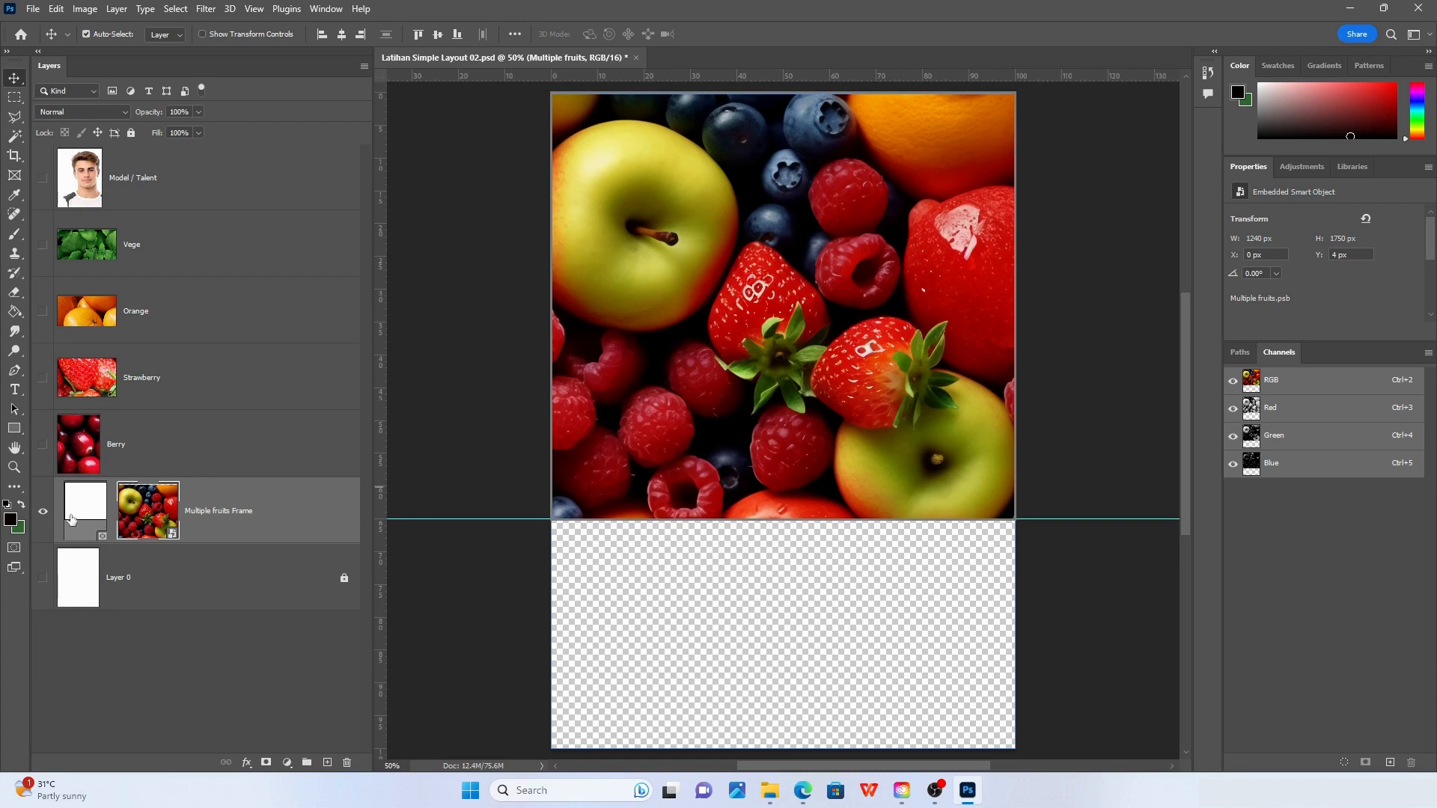
# Select the Multiple fruits frame, try to shorten it from its lower edge, and undo the resulting guide move
pyautogui.click(93, 508)
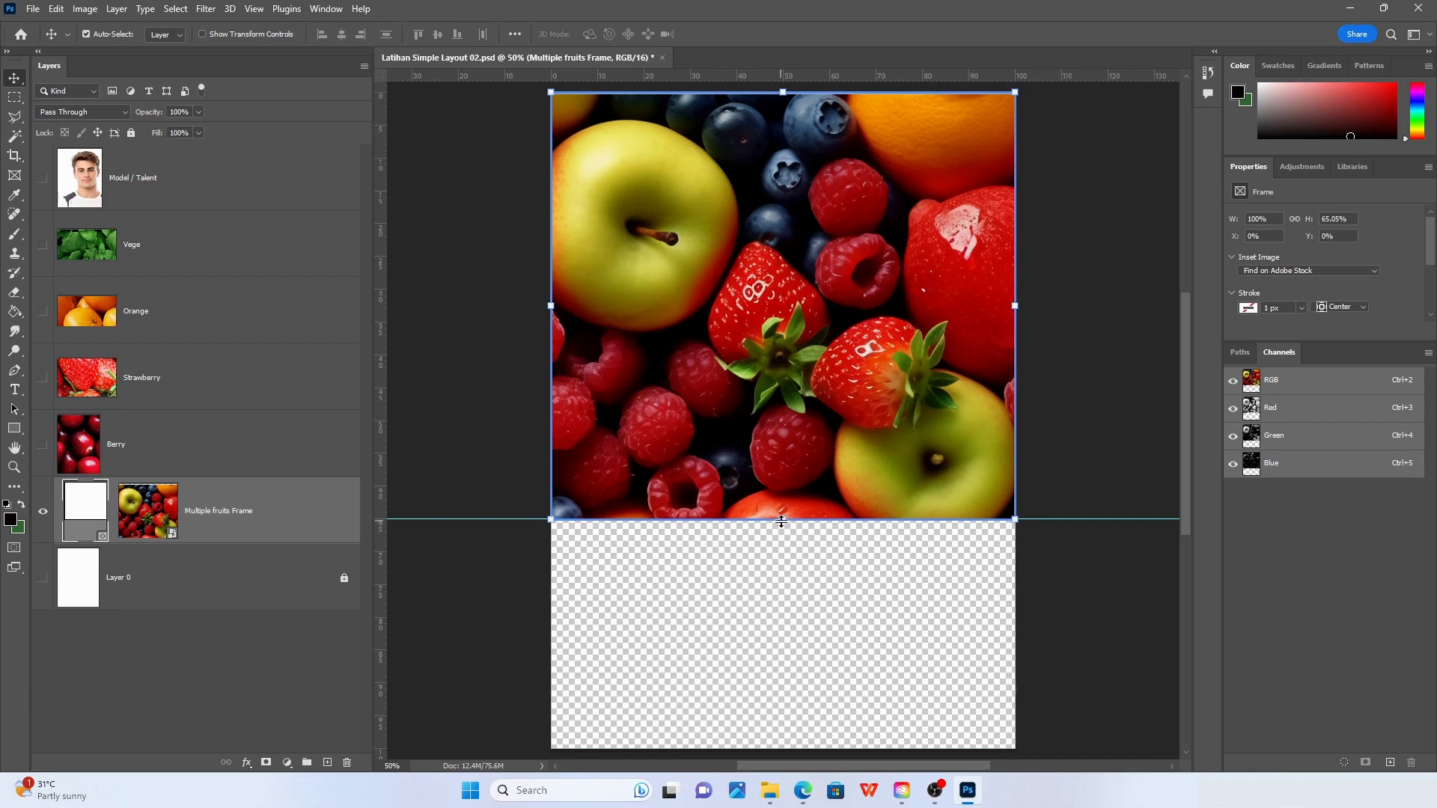
pyautogui.moveTo(782, 522); pyautogui.dragTo(786, 402)
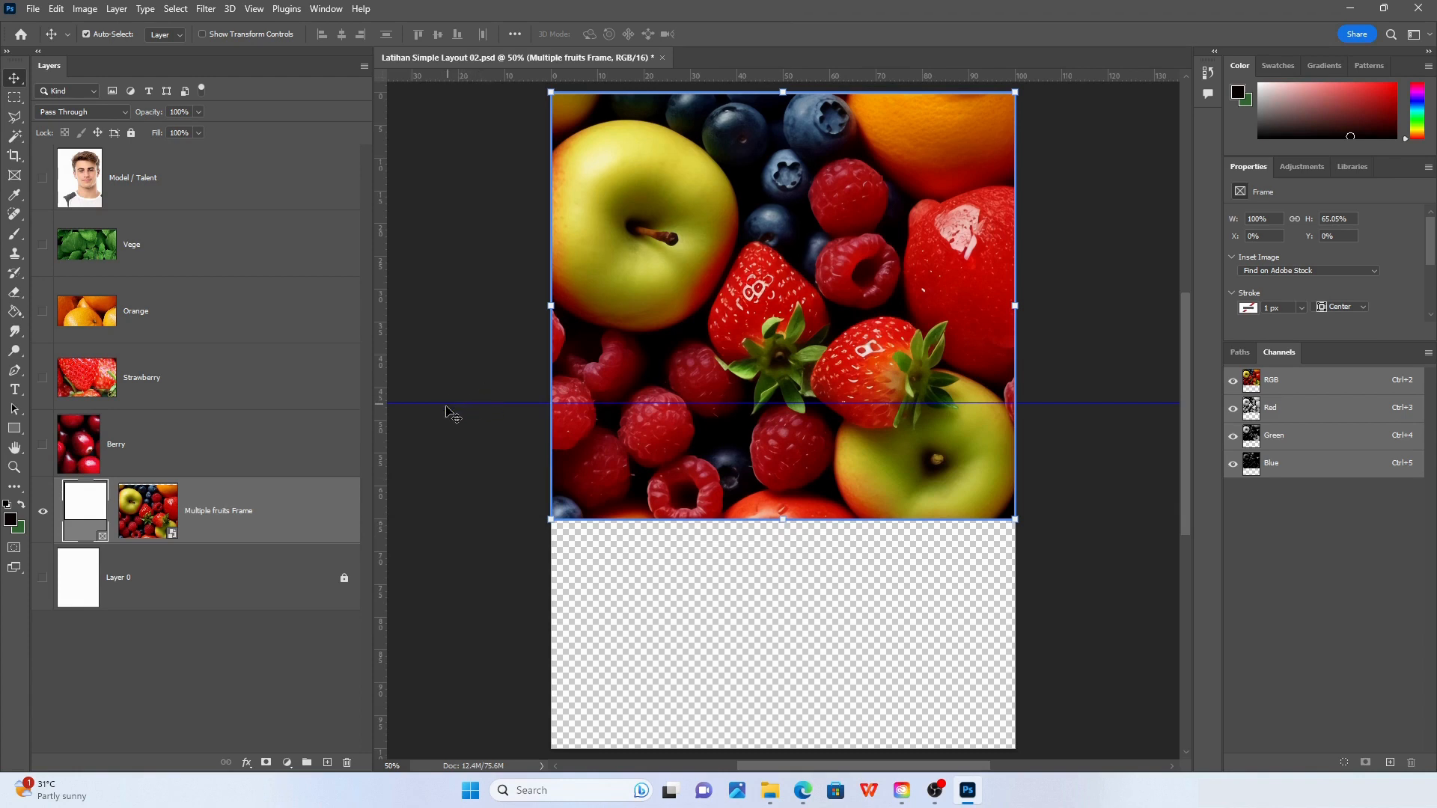
pyautogui.hotkey('ctrl', 'z')
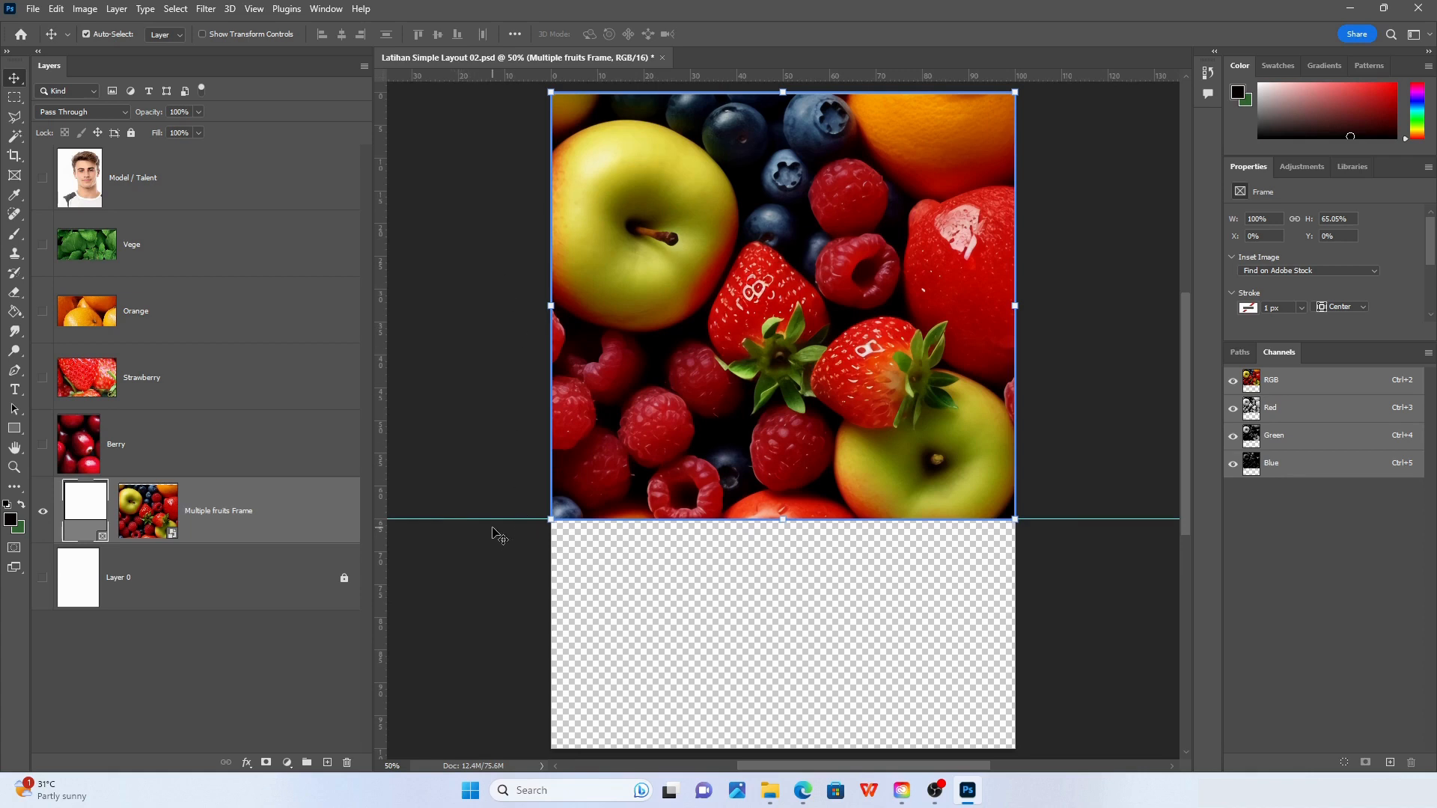
# Review the available guide commands for locking and clearing guides without applying any
pyautogui.click(255, 9)
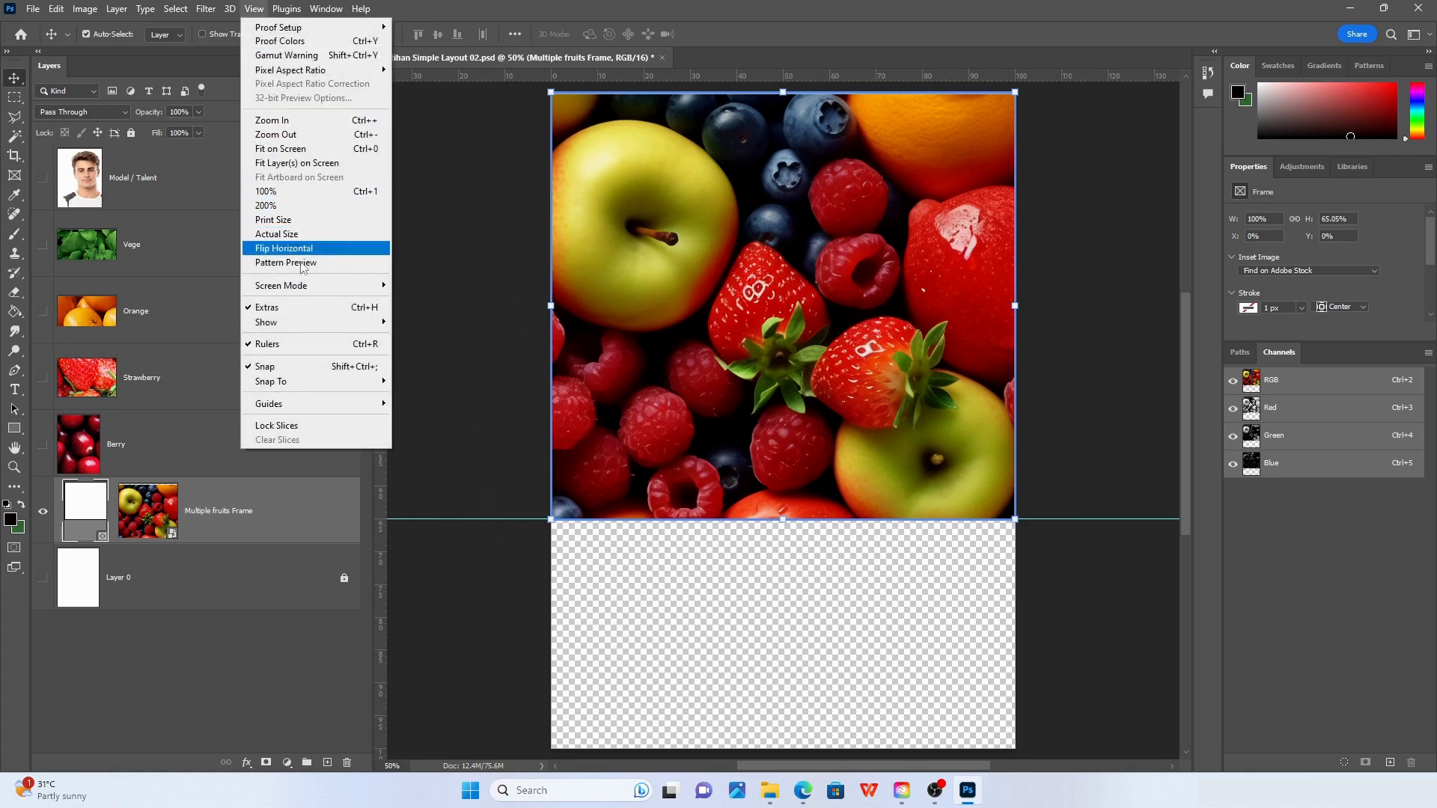
pyautogui.moveTo(341, 405)
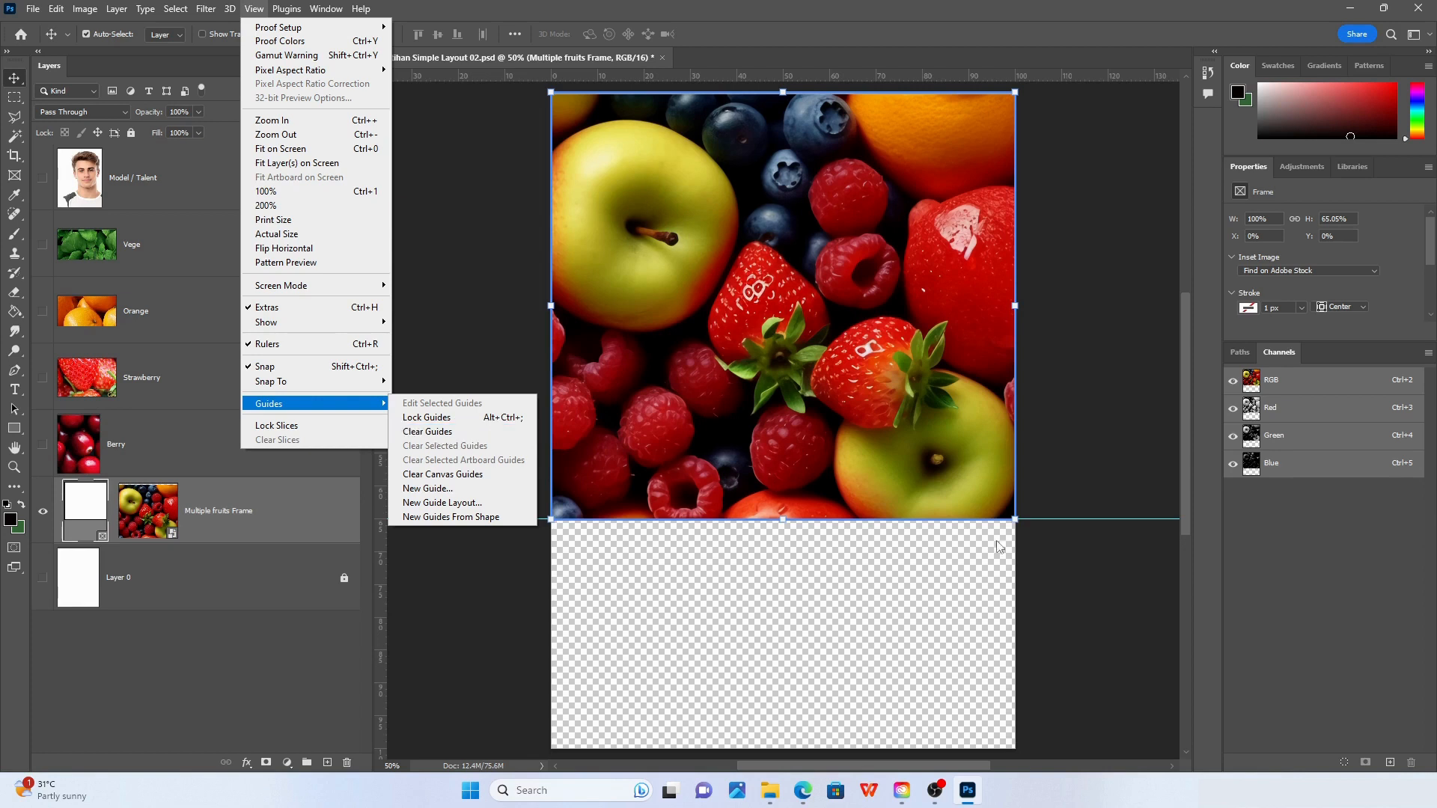
pyautogui.click(1041, 557)
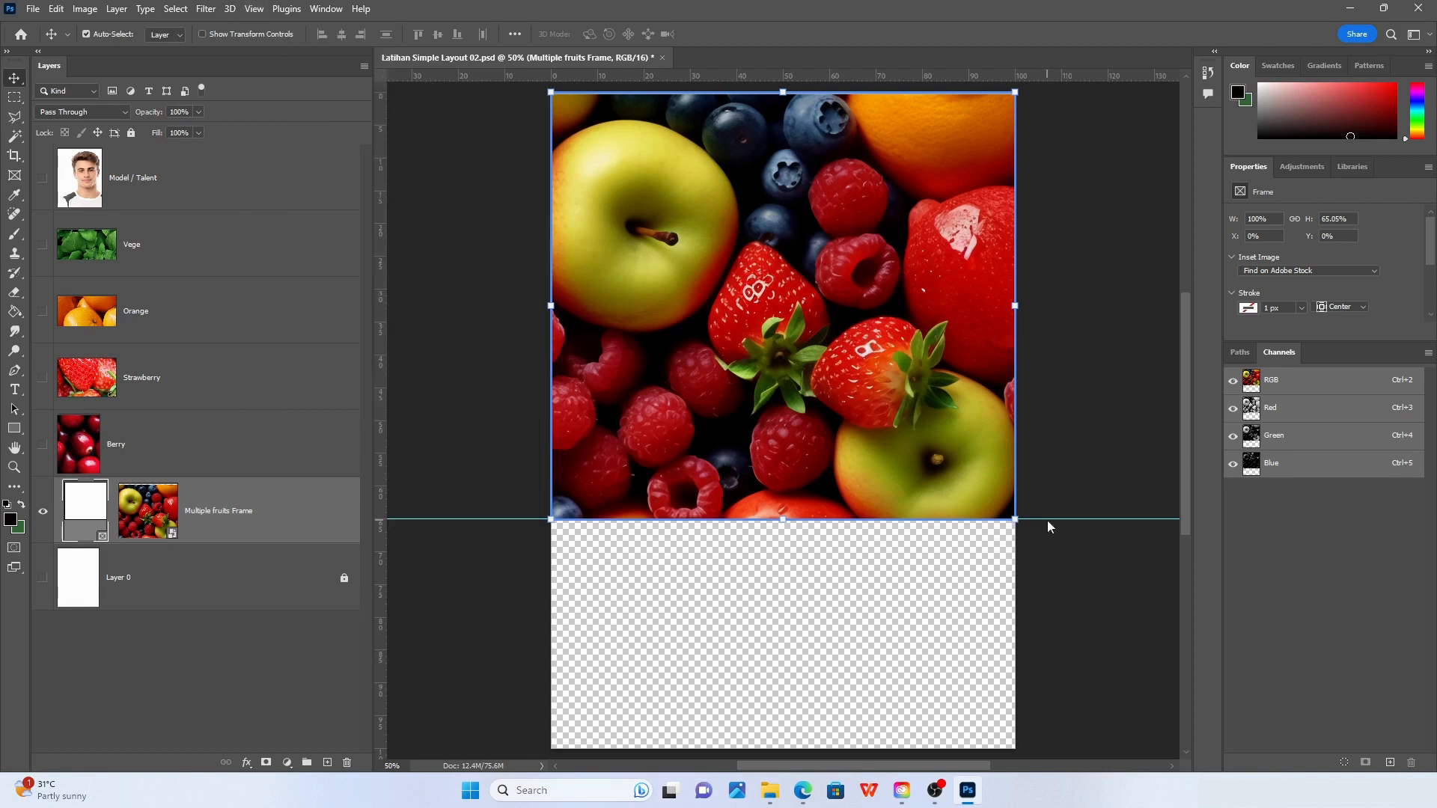
# Move the horizontal guide slightly above the lower edge of the Multiple fruits frame
pyautogui.rightClick(1048, 527)
pyautogui.click(1047, 516)
pyautogui.moveTo(1014, 520); pyautogui.dragTo(1015, 502)
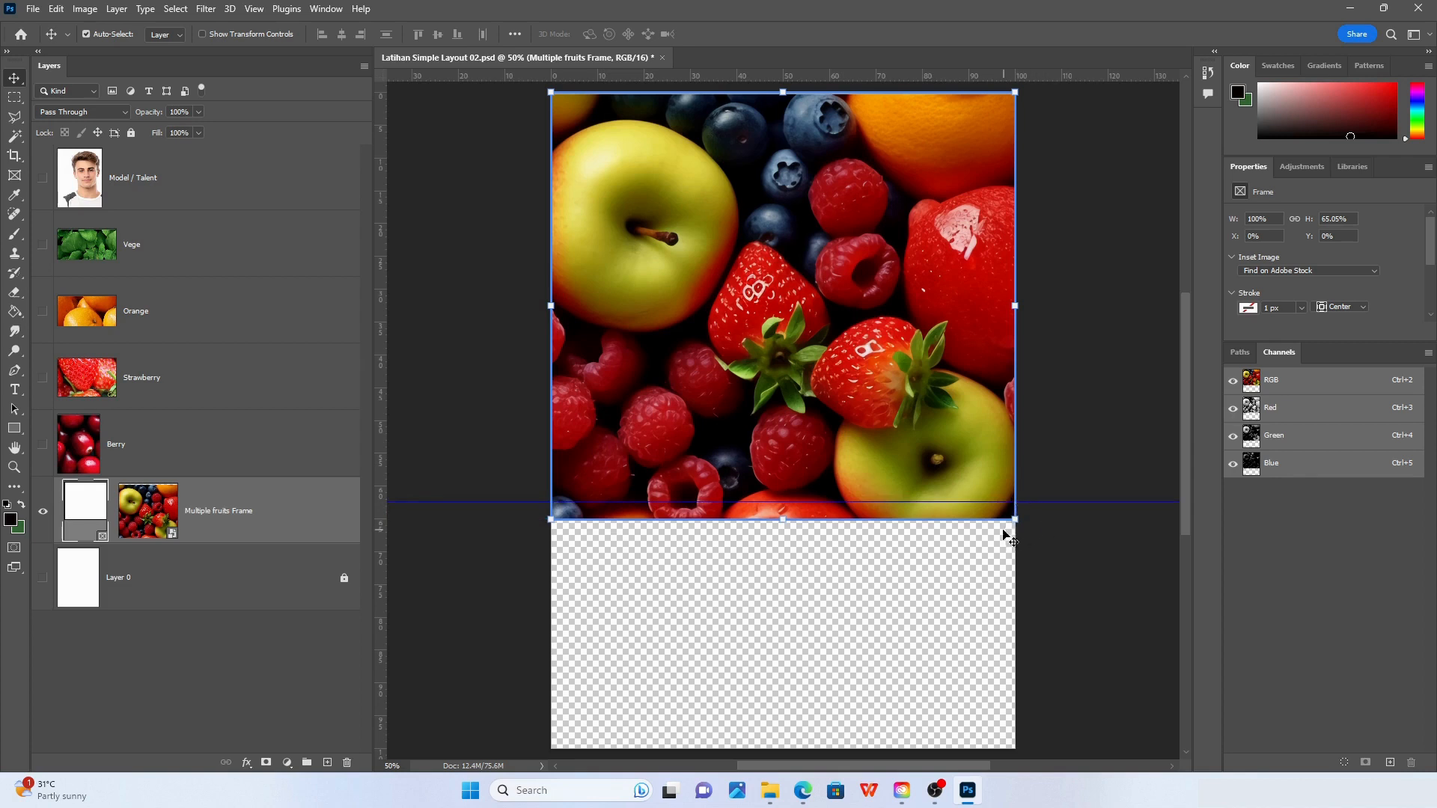
# Undo the last guide move, and undo a trial shortening of the Multiple fruits frame from its bottom edge
pyautogui.hotkey('ctrl', 'z')
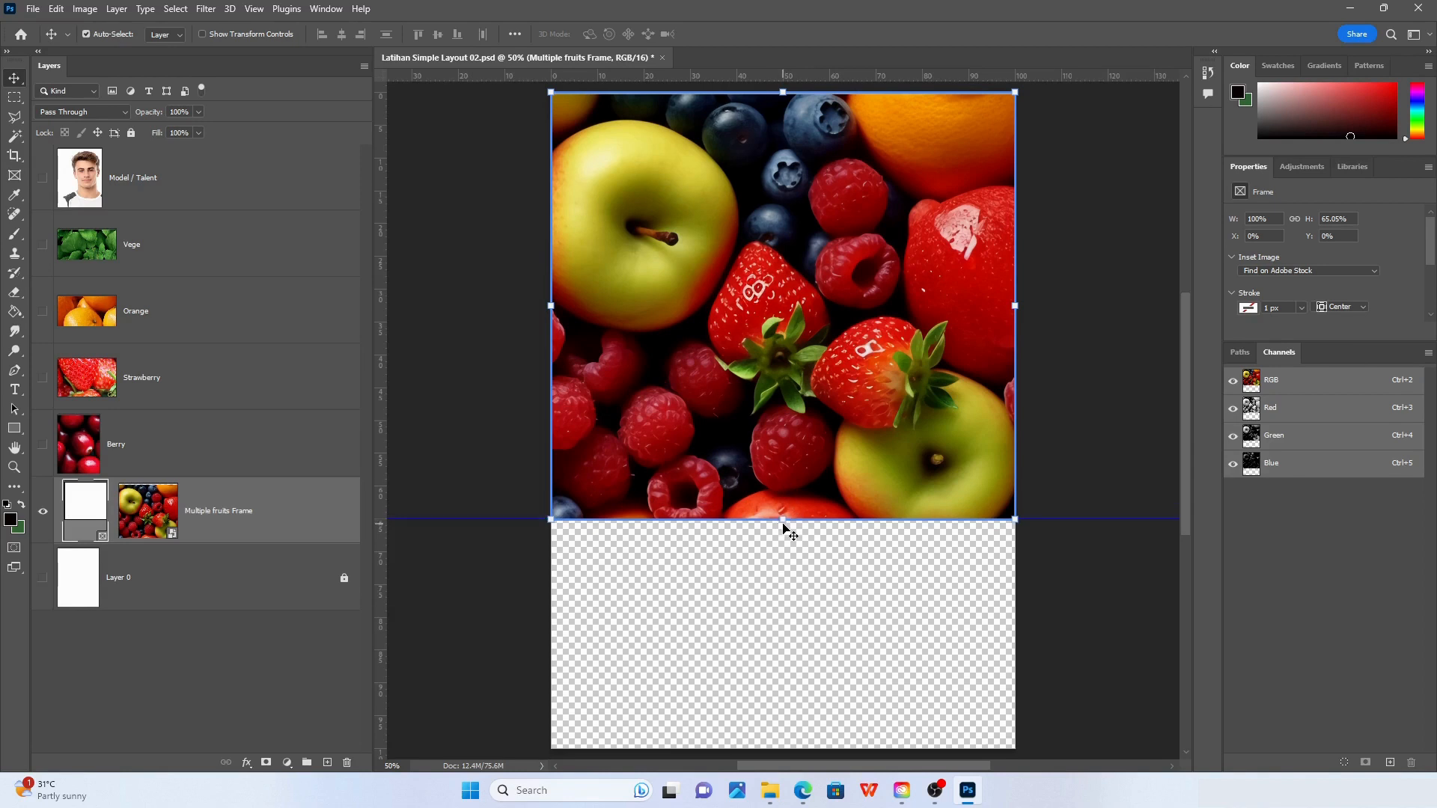
pyautogui.moveTo(782, 522); pyautogui.dragTo(783, 483)
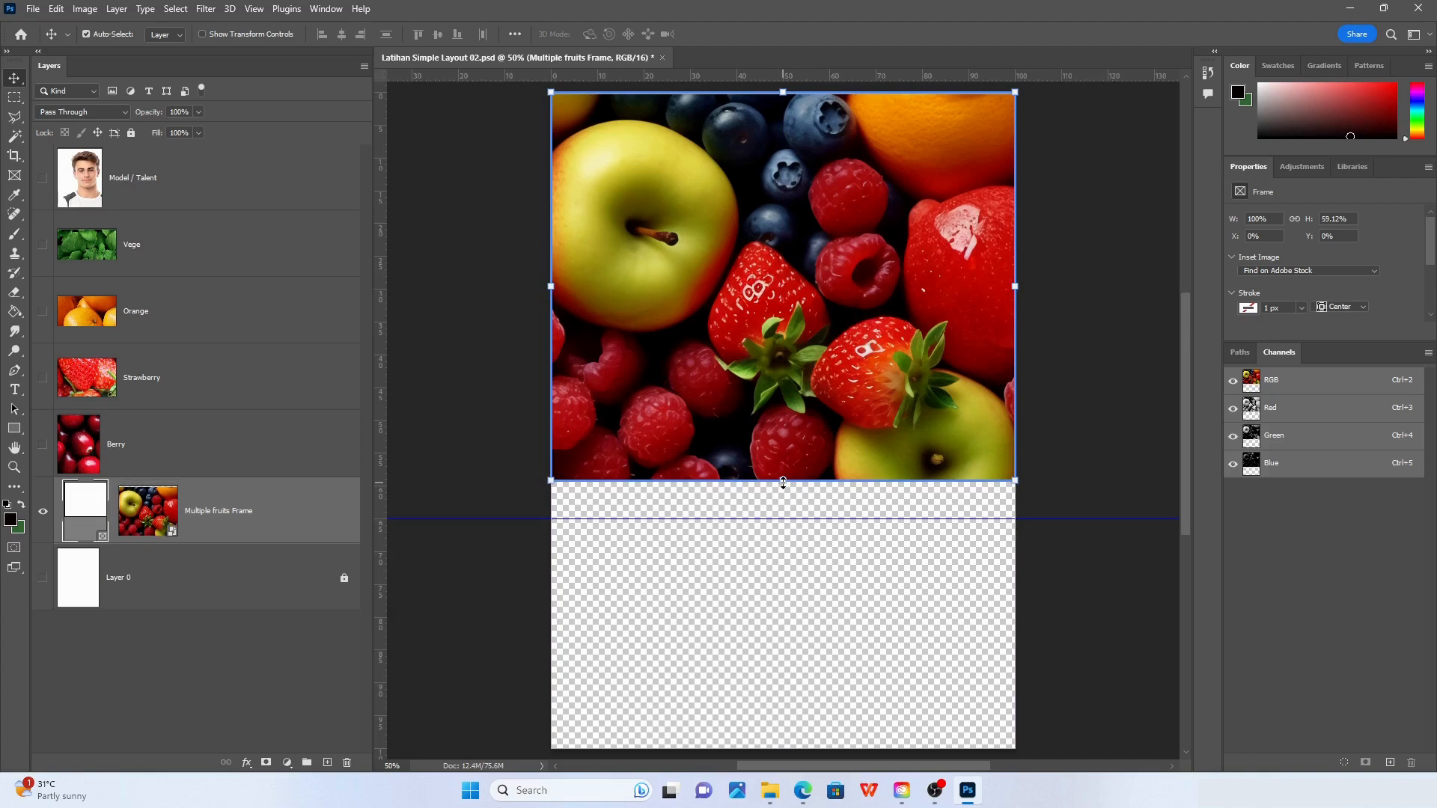
pyautogui.hotkey('ctrl', 'z')
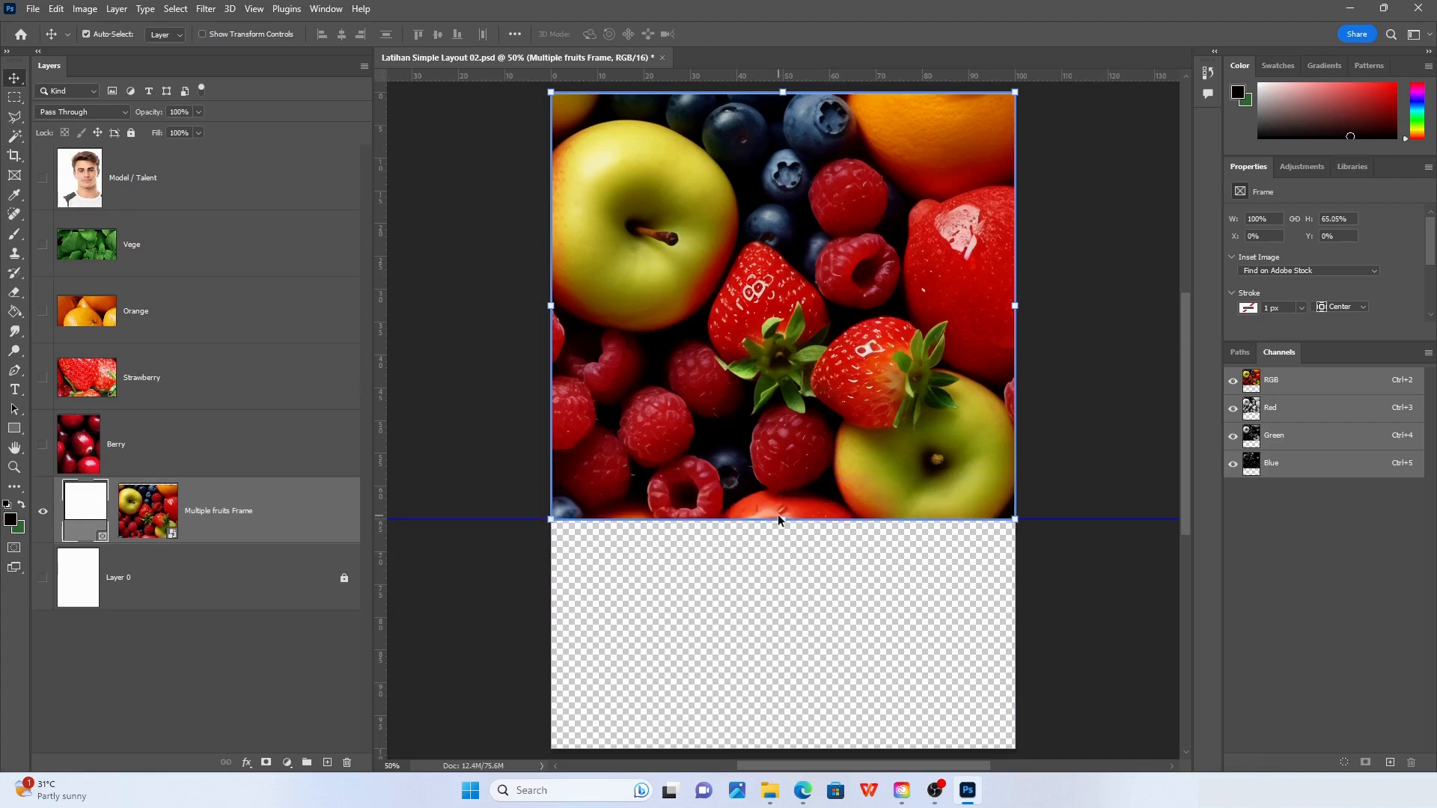
# Lock the guides so the horizontal guide at the frame's bottom edge cannot be moved
pyautogui.rightClick(482, 522)
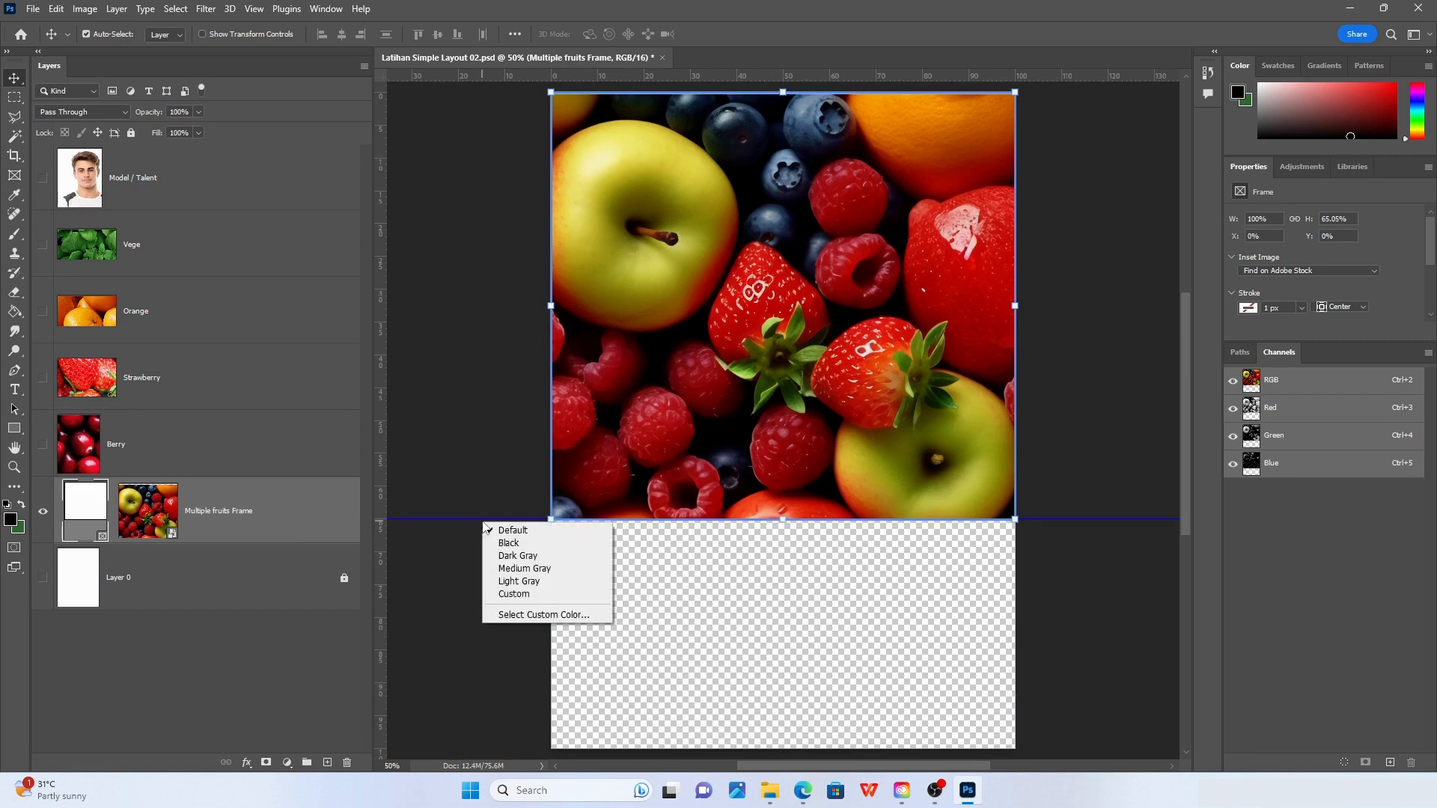
pyautogui.press('Escape')
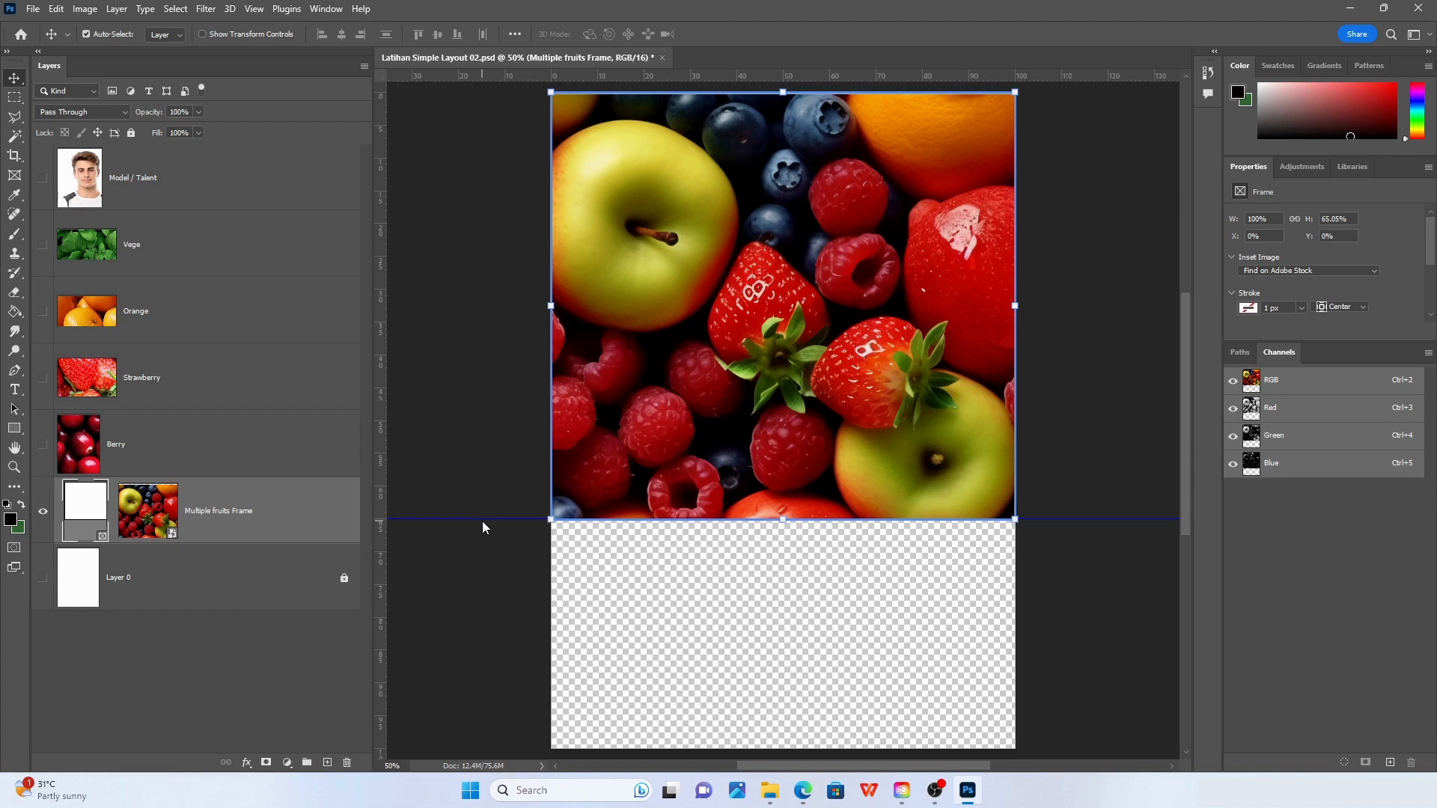
pyautogui.click(253, 9)
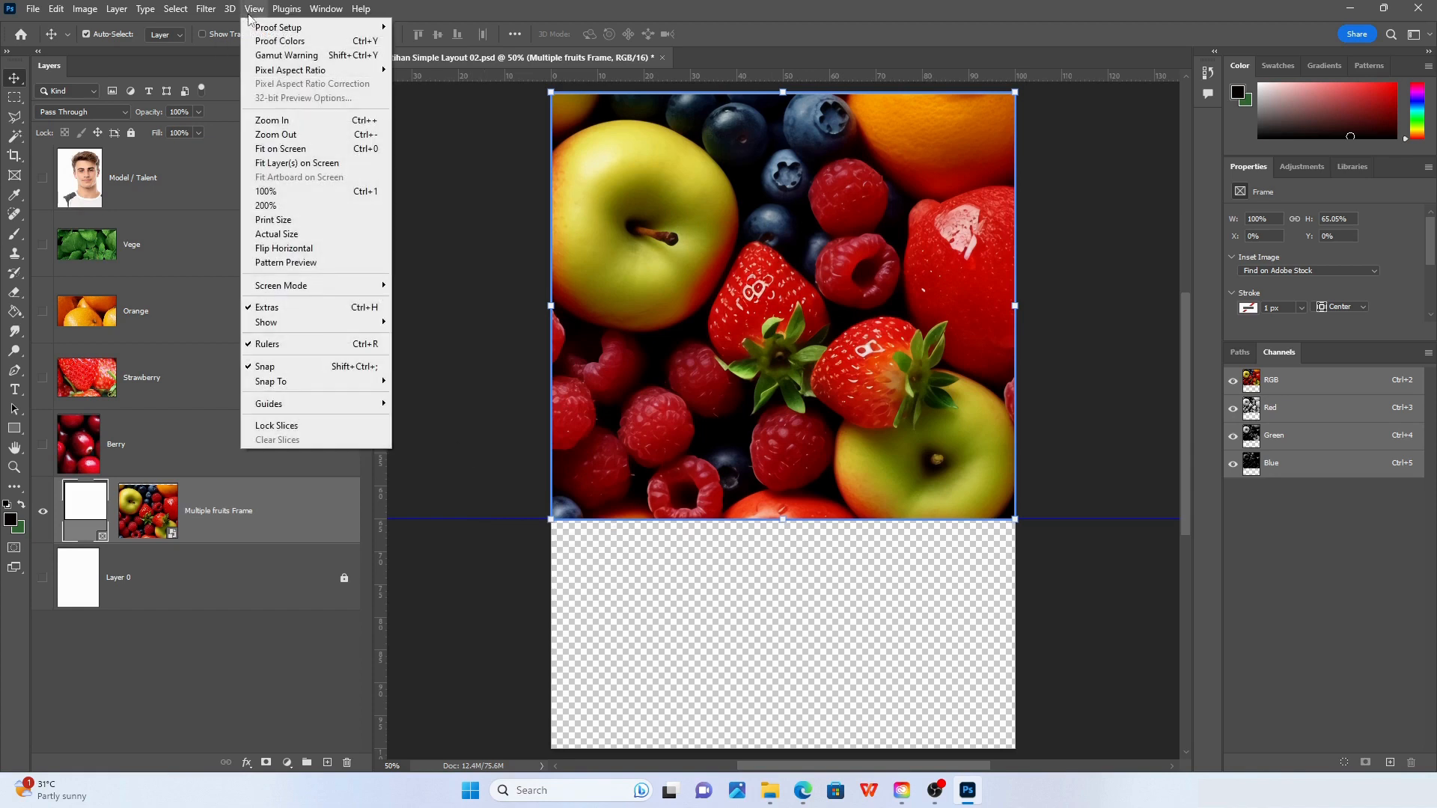
pyautogui.moveTo(360, 408)
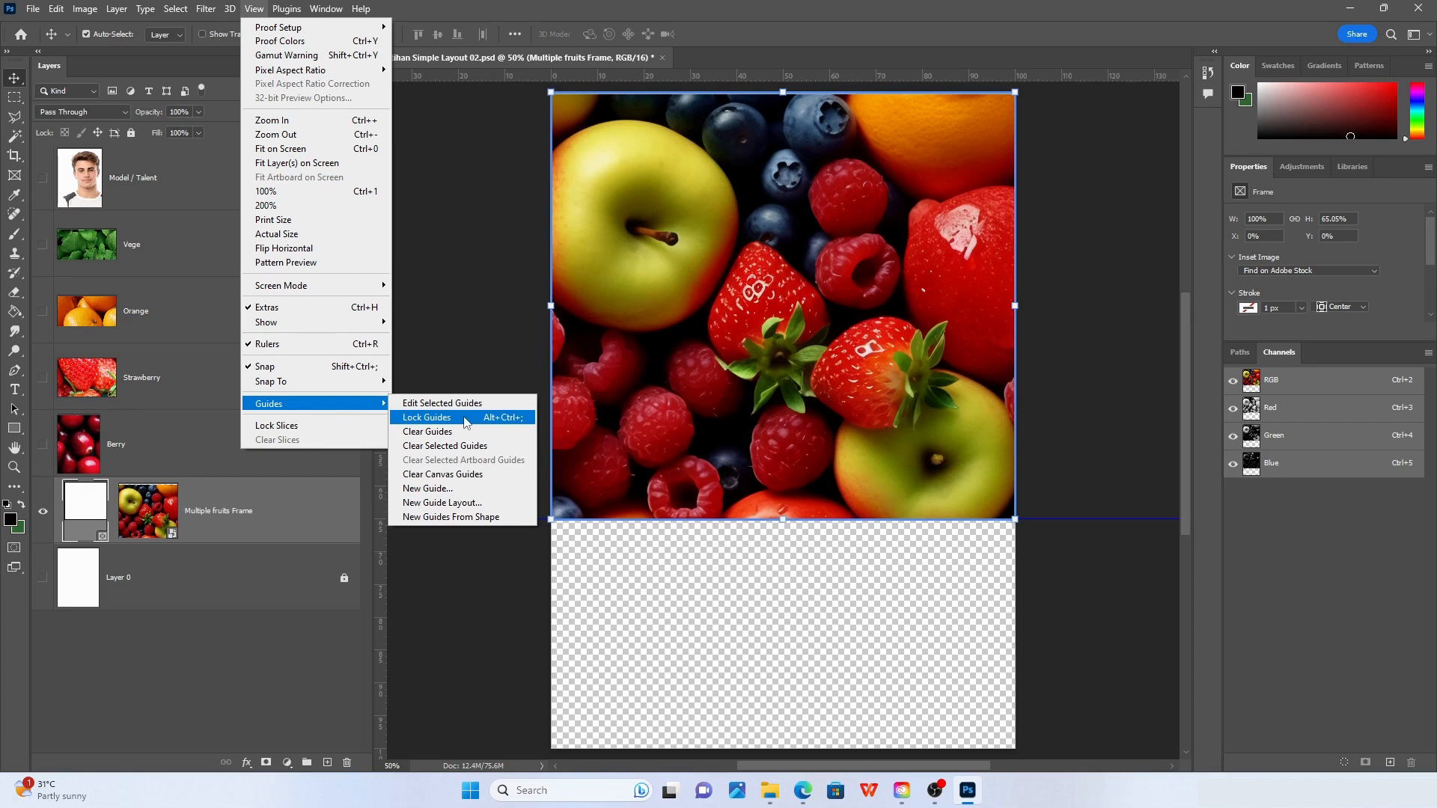
pyautogui.click(465, 419)
pyautogui.moveTo(473, 503); pyautogui.dragTo(494, 541)
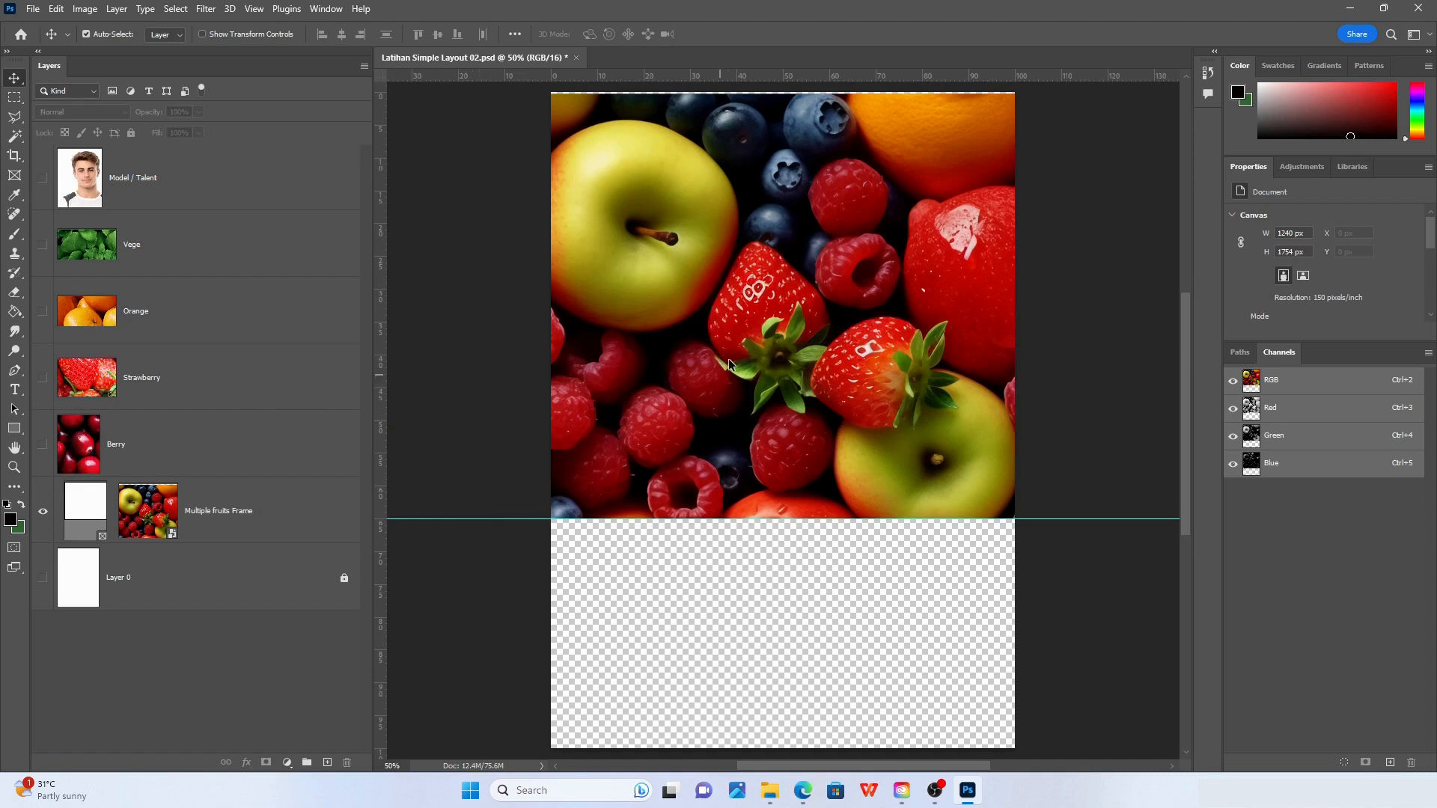
# Shorten the Multiple fruits frame to 50% height and extend its bottom edge back to the guide
pyautogui.click(729, 361)
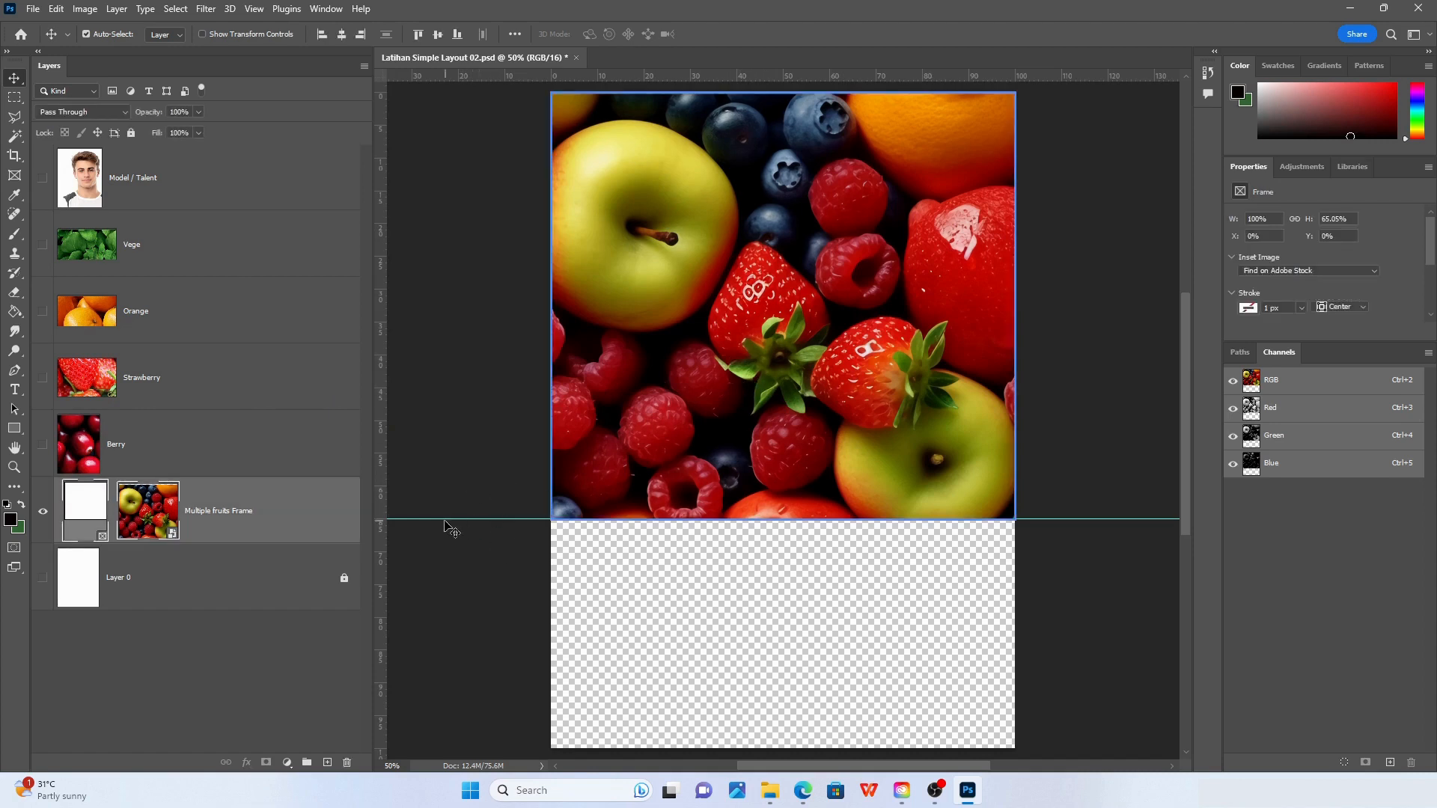
pyautogui.click(86, 512)
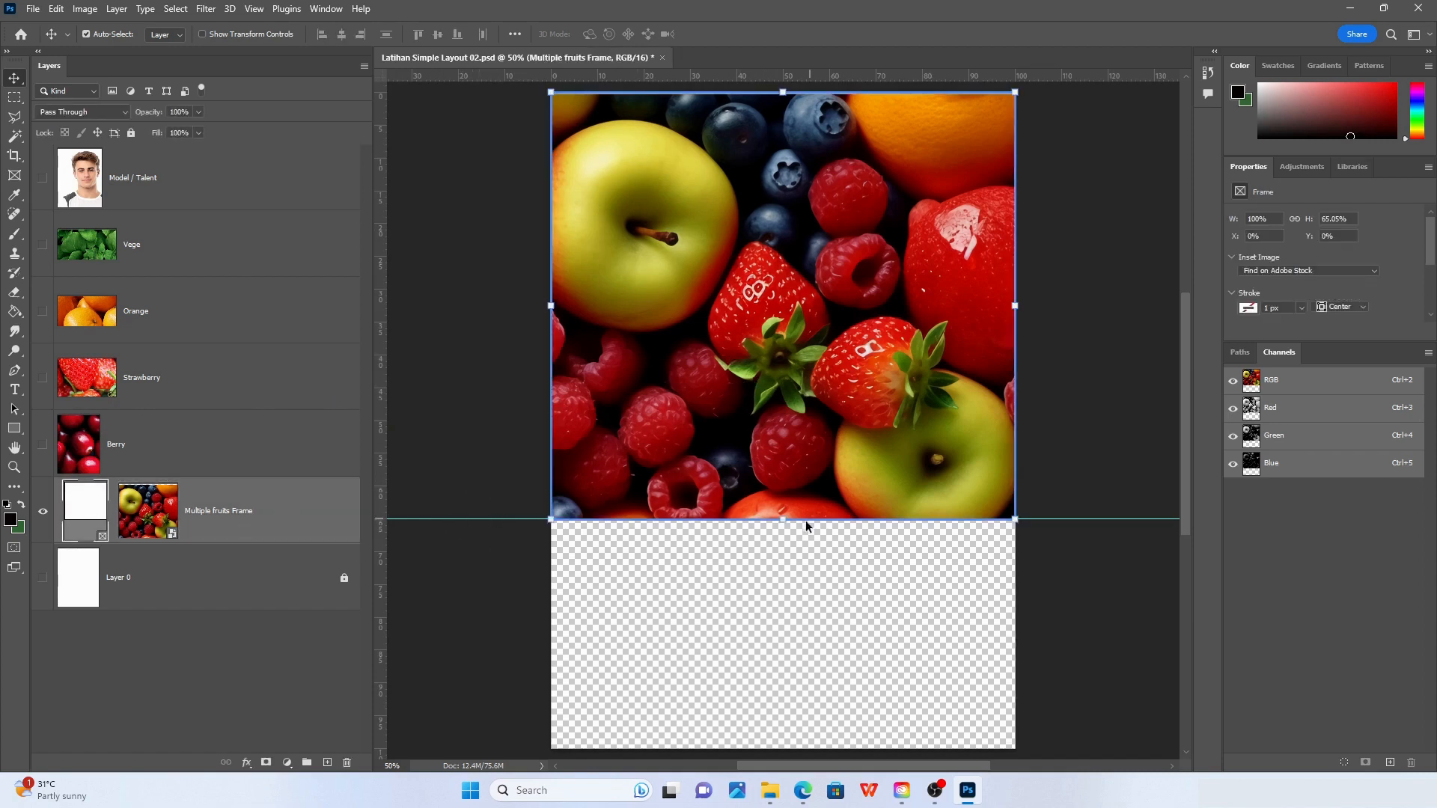
pyautogui.moveTo(783, 521); pyautogui.dragTo(792, 422)
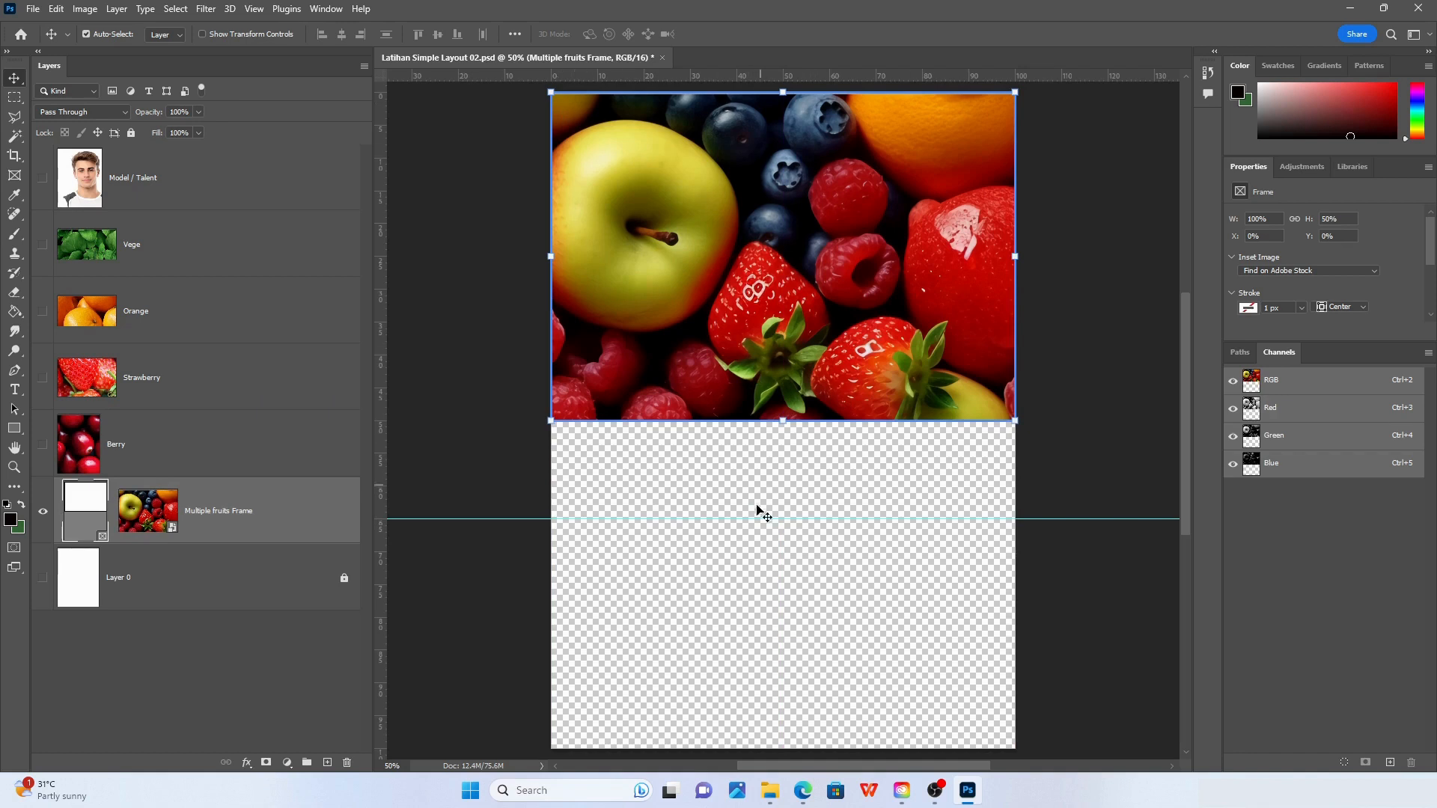
pyautogui.moveTo(783, 422); pyautogui.dragTo(792, 519)
# Shrink the Multiple fruits frame from all four sides to 71.45% width and 37.69% height, cropping the image
pyautogui.moveTo(1010, 307); pyautogui.dragTo(947, 308)
pyautogui.click(554, 310)
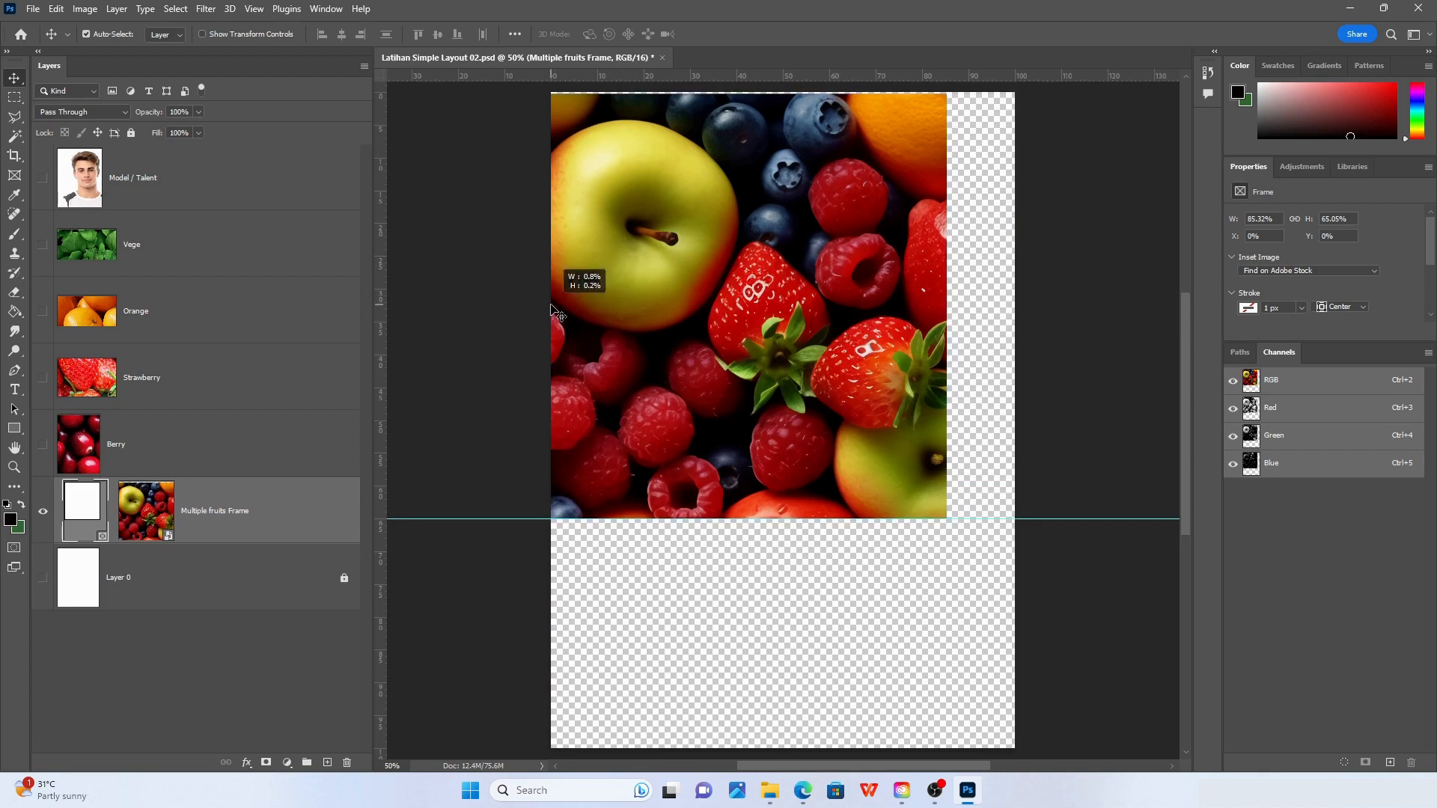
pyautogui.click(84, 512)
pyautogui.moveTo(552, 306); pyautogui.dragTo(615, 305)
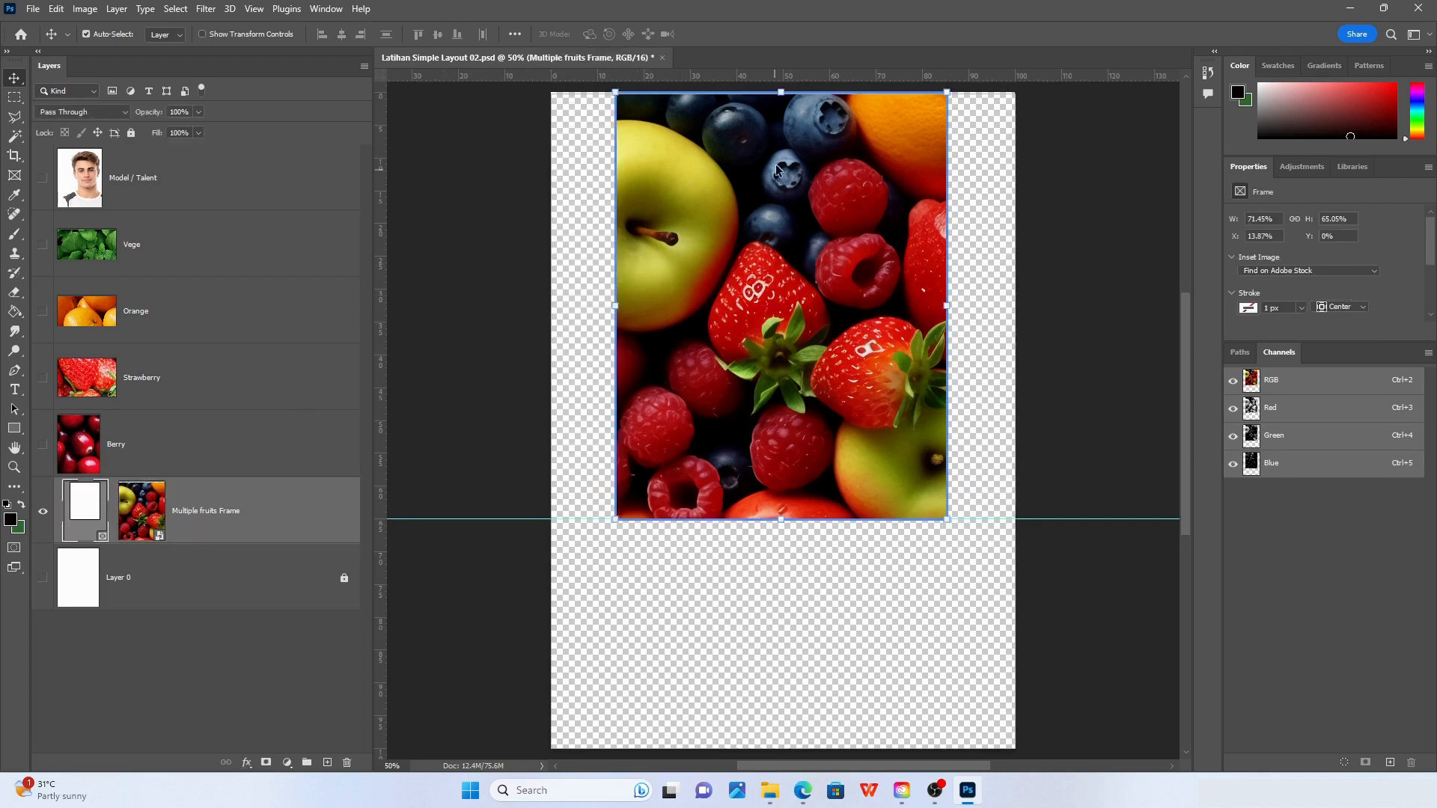
pyautogui.moveTo(785, 88); pyautogui.dragTo(784, 143)
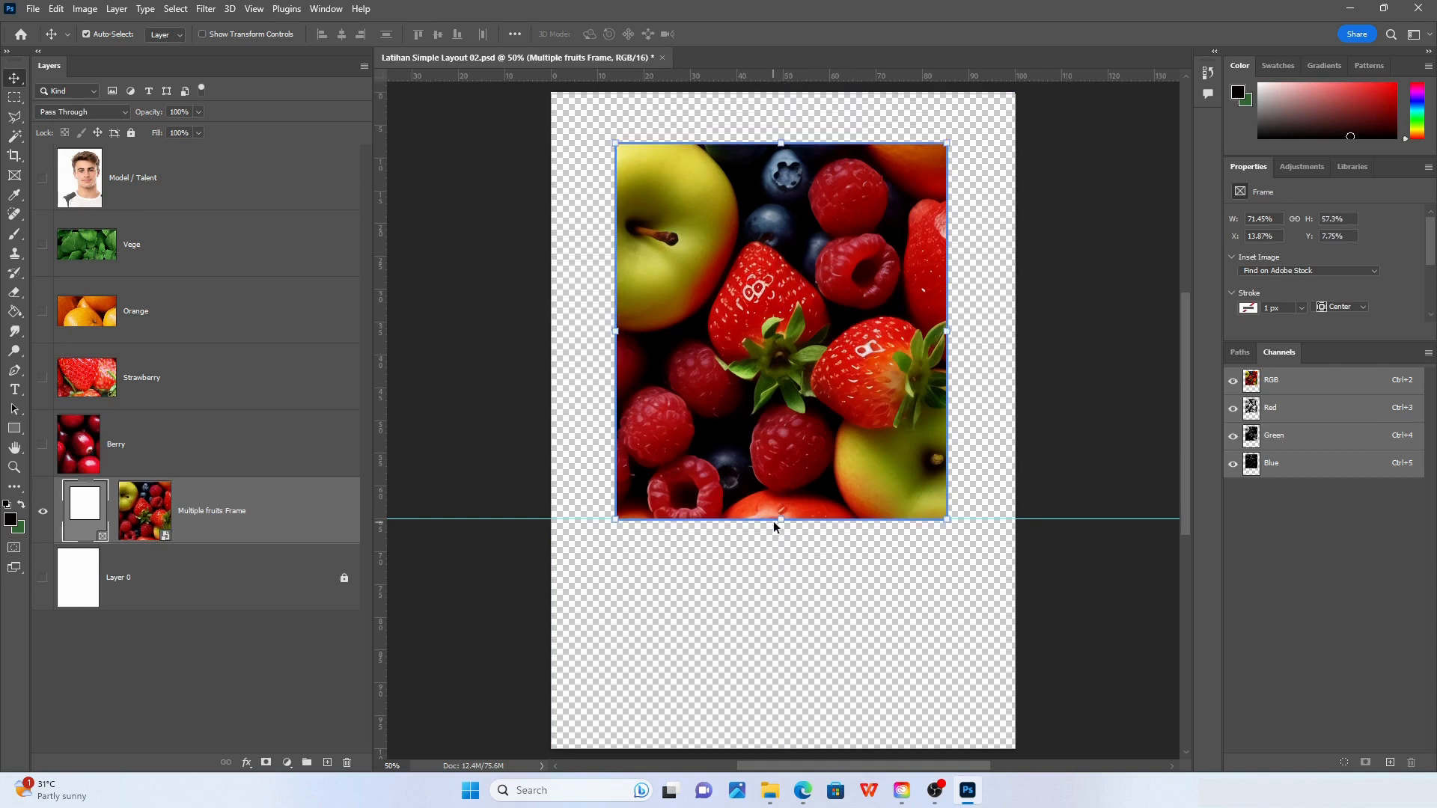
pyautogui.moveTo(781, 521); pyautogui.dragTo(785, 390)
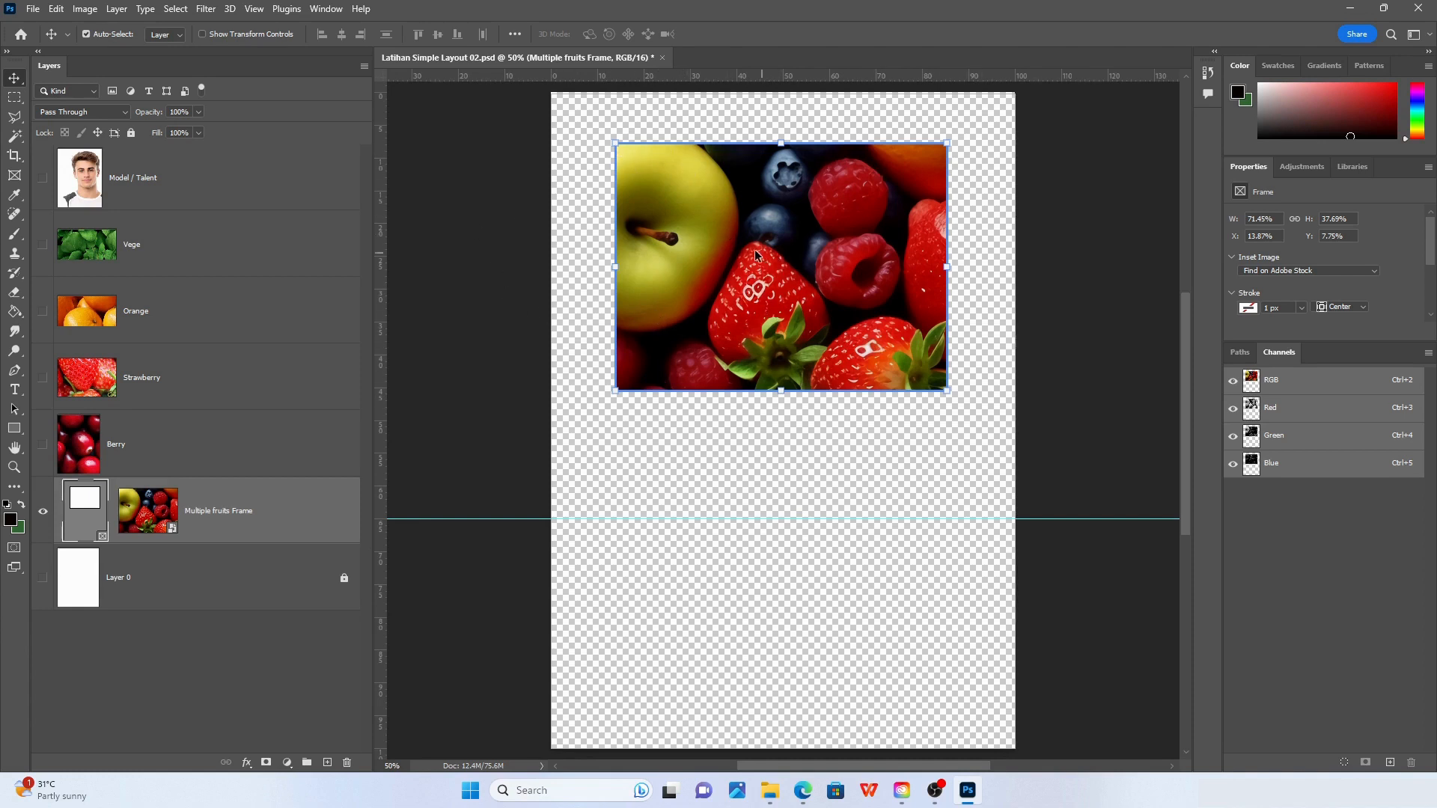
# Move the frame together with its image slightly to X 14.68%, Y 7.41%
pyautogui.click(513, 271)
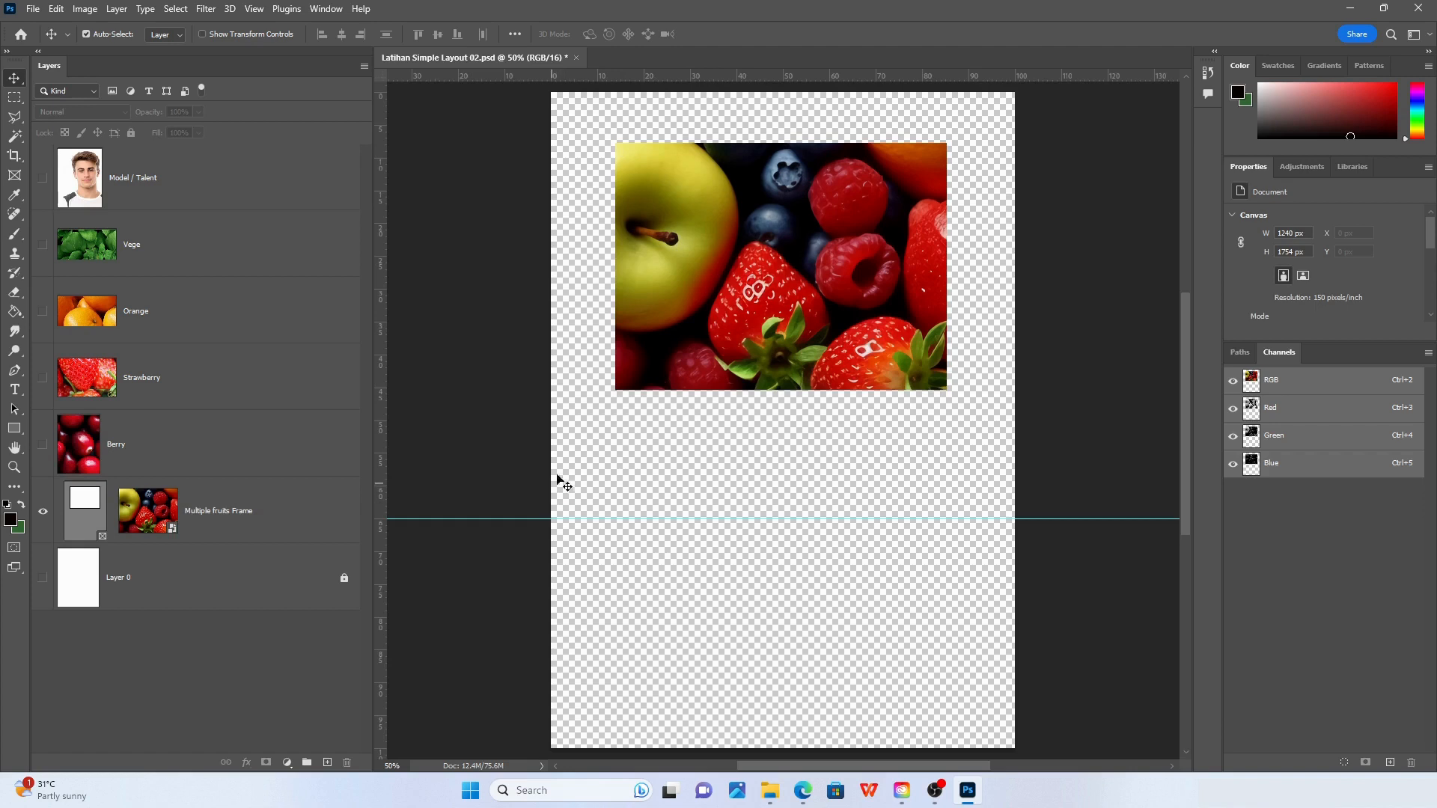
pyautogui.click(744, 224)
pyautogui.moveTo(771, 233); pyautogui.dragTo(801, 190)
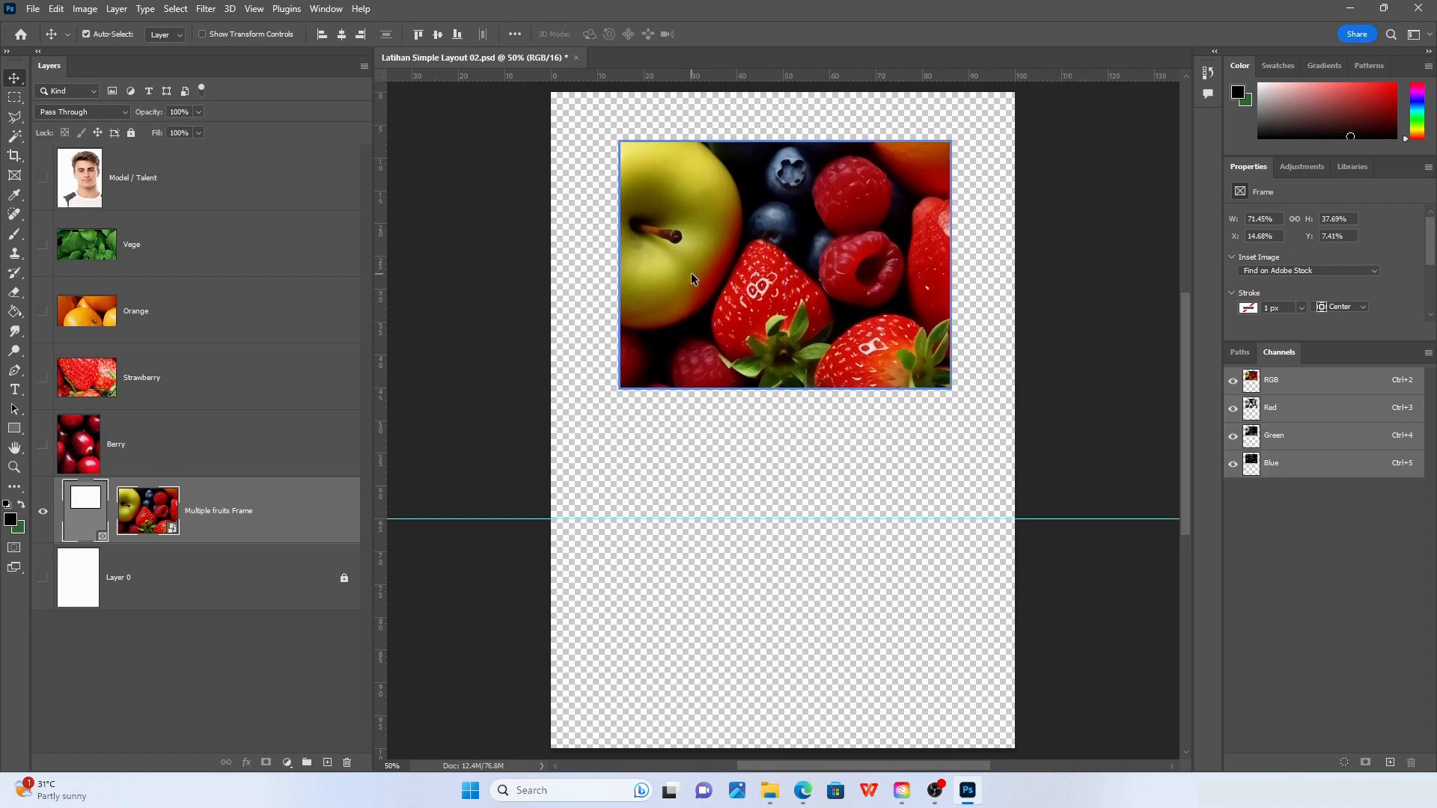
# Select the Multiple fruits frame itself instead of its image and nudge it slightly left and down
pyautogui.click(745, 266)
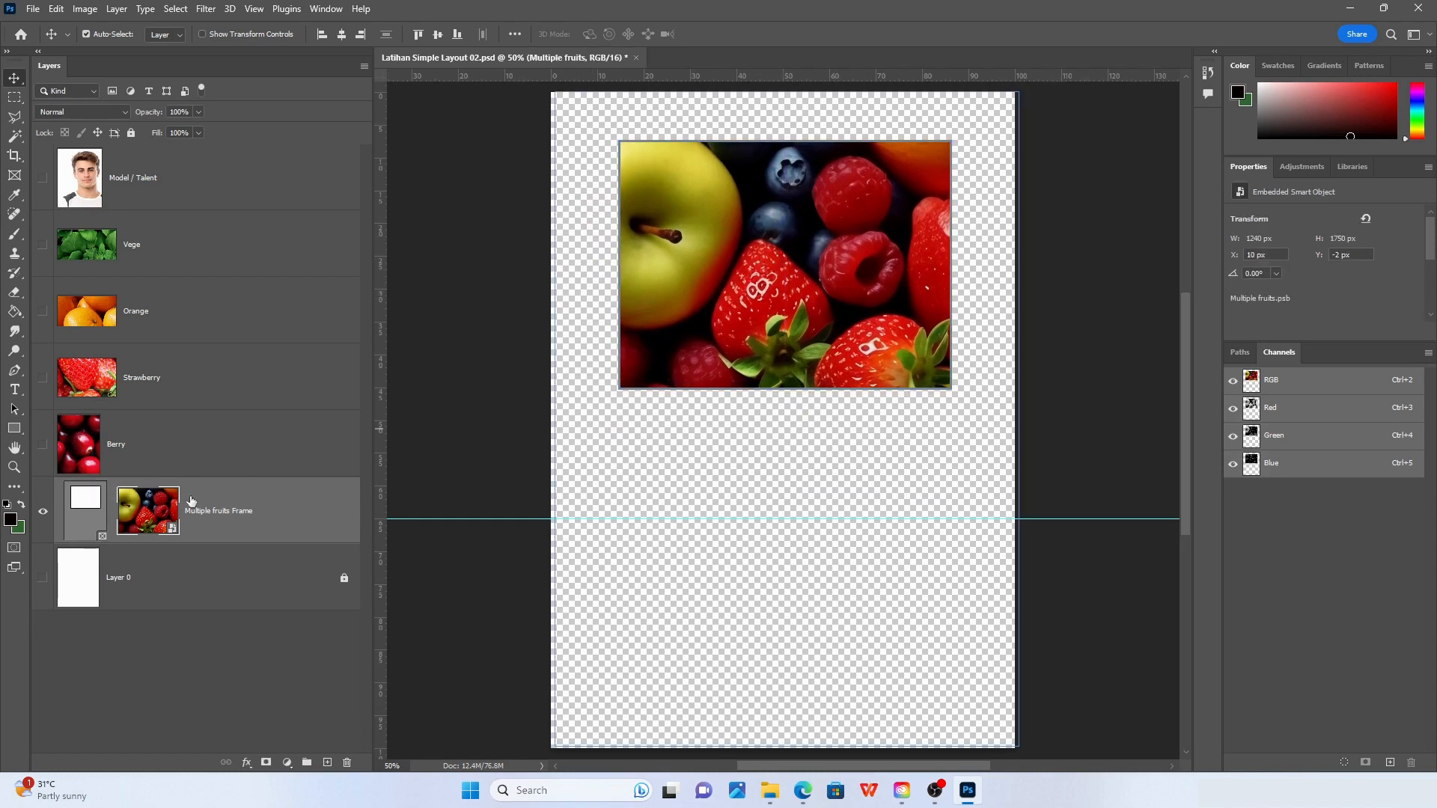
pyautogui.click(522, 372)
pyautogui.click(155, 527)
pyautogui.click(90, 522)
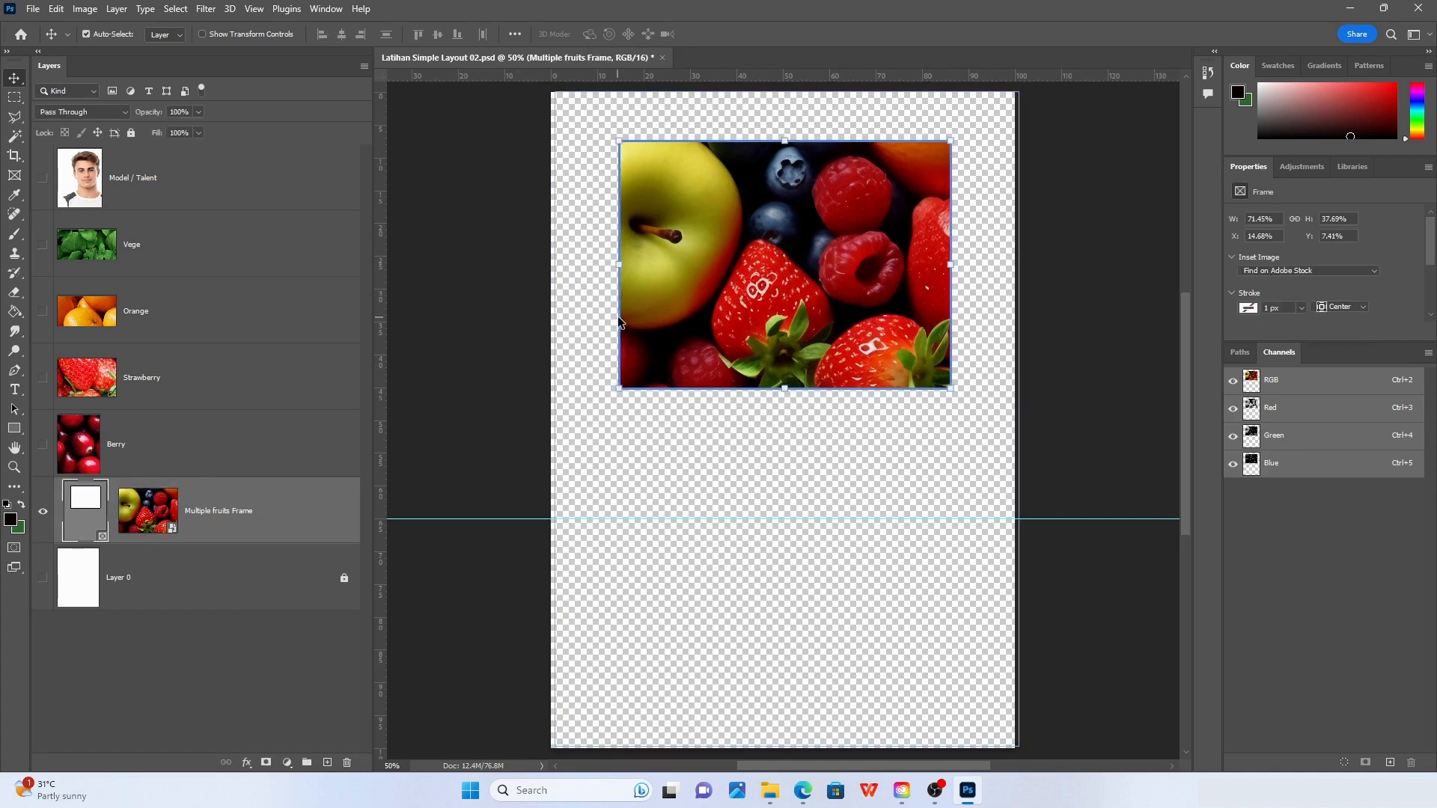
pyautogui.moveTo(614, 323)
pyautogui.mouseDown()
pyautogui.moveTo(578, 374)
pyautogui.moveTo(618, 341)
pyautogui.moveTo(614, 320)
pyautogui.mouseUp()
# Select only the image inside the frame and shift it around while the frame stays in place
pyautogui.click(156, 508)
pyautogui.moveTo(734, 250)
pyautogui.mouseDown()
pyautogui.moveTo(710, 277)
pyautogui.moveTo(733, 271)
pyautogui.mouseUp()
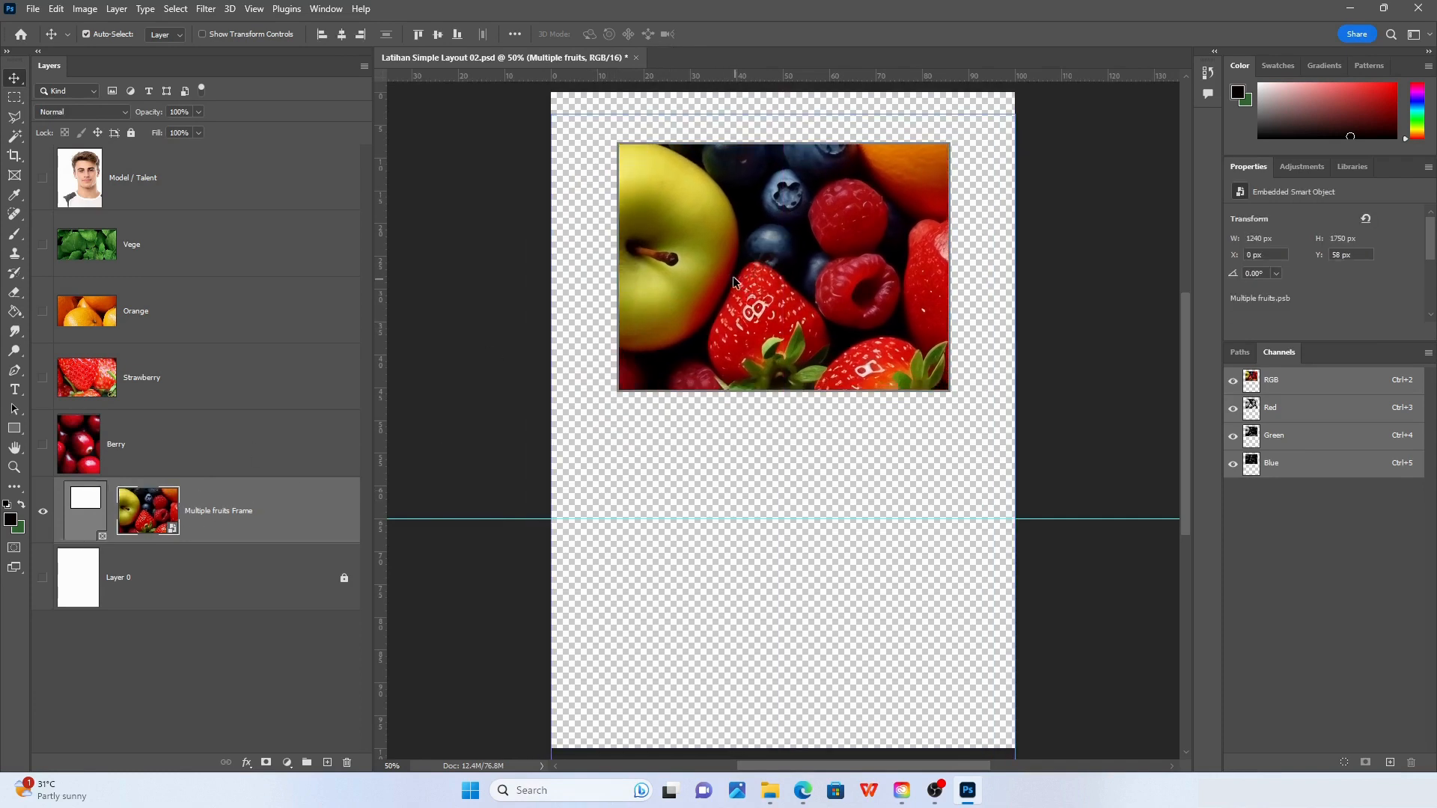
pyautogui.moveTo(773, 270); pyautogui.dragTo(722, 348)
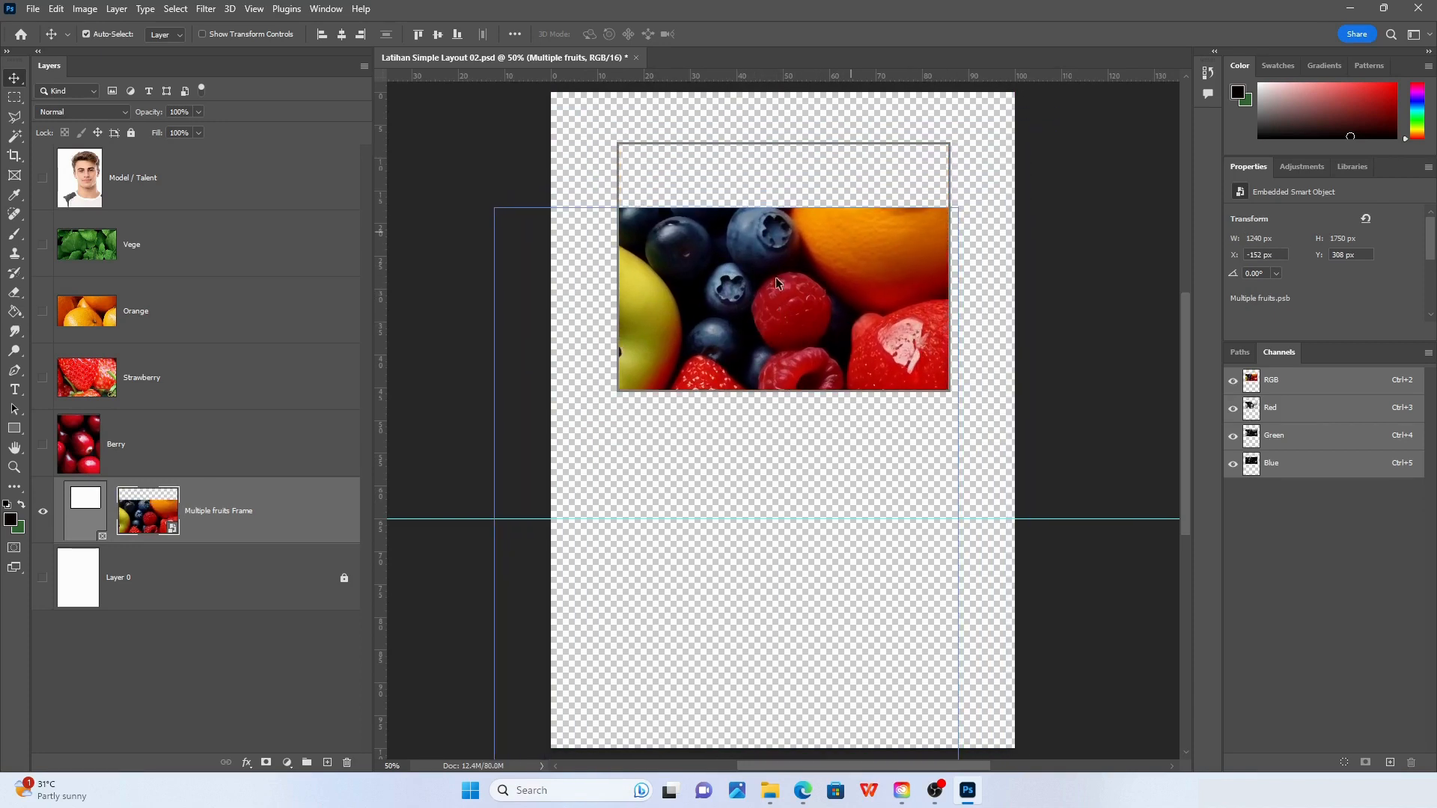
pyautogui.moveTo(775, 277)
pyautogui.mouseDown()
pyautogui.moveTo(797, 209)
pyautogui.moveTo(762, 272)
pyautogui.moveTo(763, 256)
pyautogui.moveTo(771, 300)
pyautogui.moveTo(771, 235)
pyautogui.moveTo(741, 294)
pyautogui.moveTo(759, 268)
pyautogui.mouseUp()
# Move the frame together with its image to X 14.27%, Y 10.26% and deselect it
pyautogui.click(696, 258)
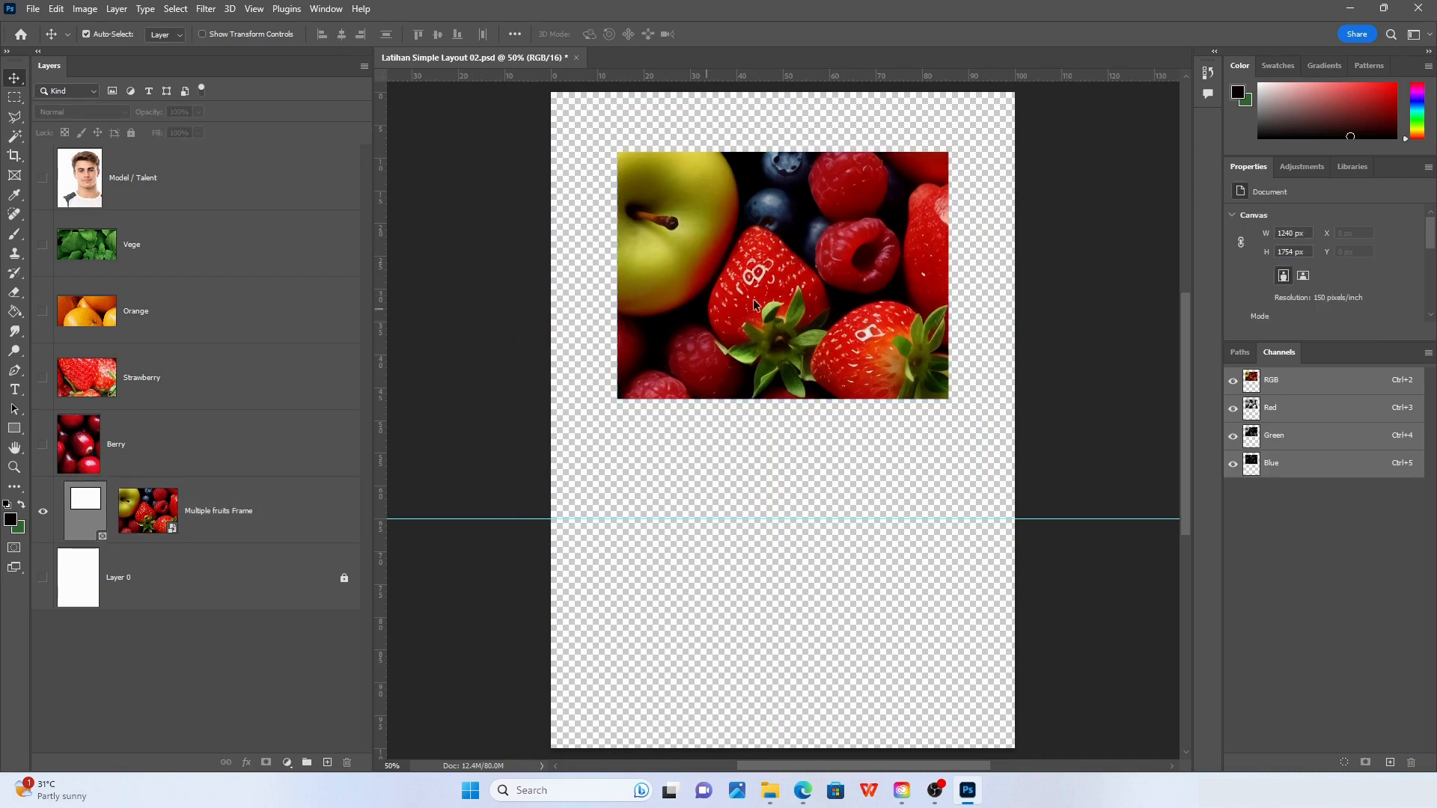
pyautogui.moveTo(769, 249); pyautogui.dragTo(802, 250)
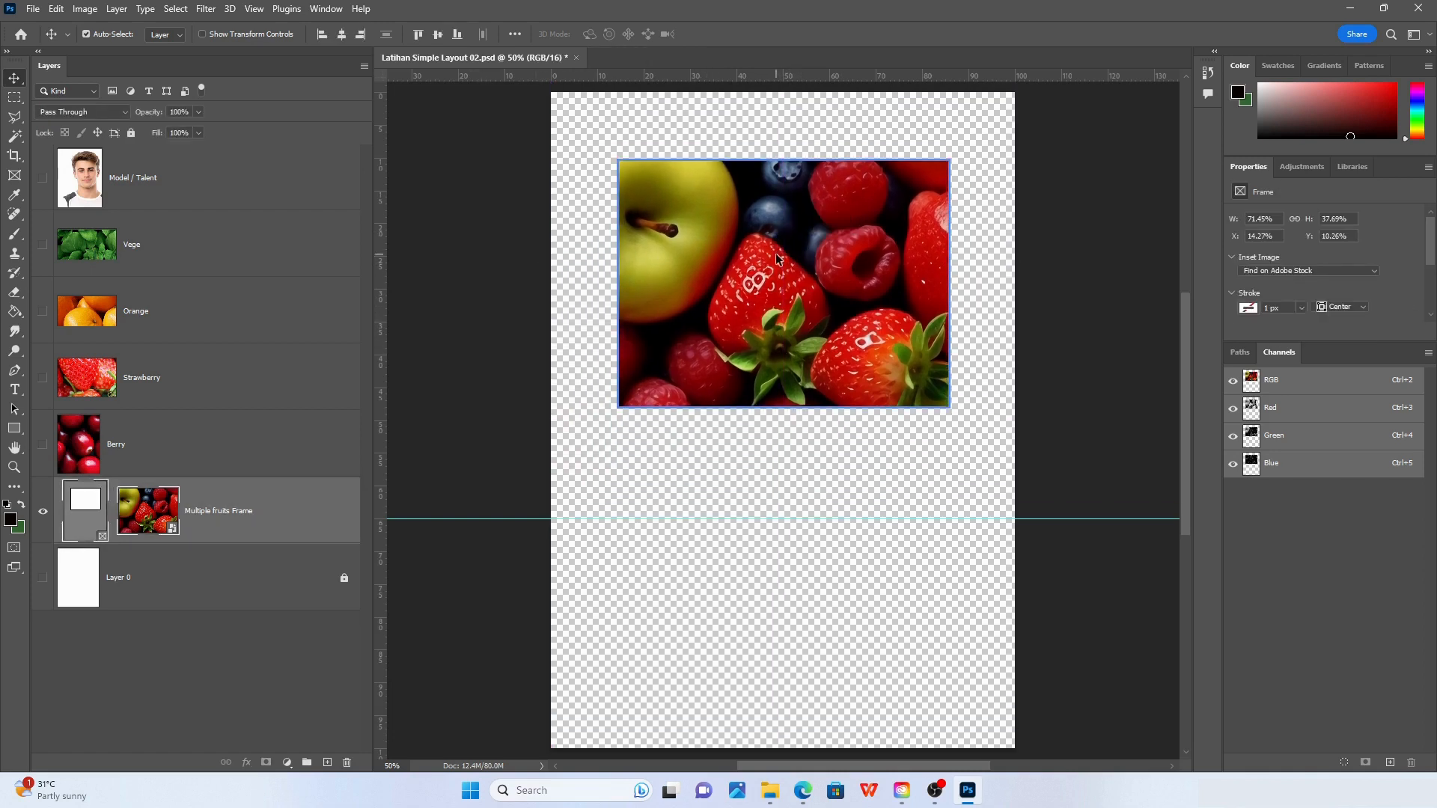
pyautogui.click(433, 343)
# Select only the fruit image inside the frame and shift it down to Y 4 px
pyautogui.click(146, 518)
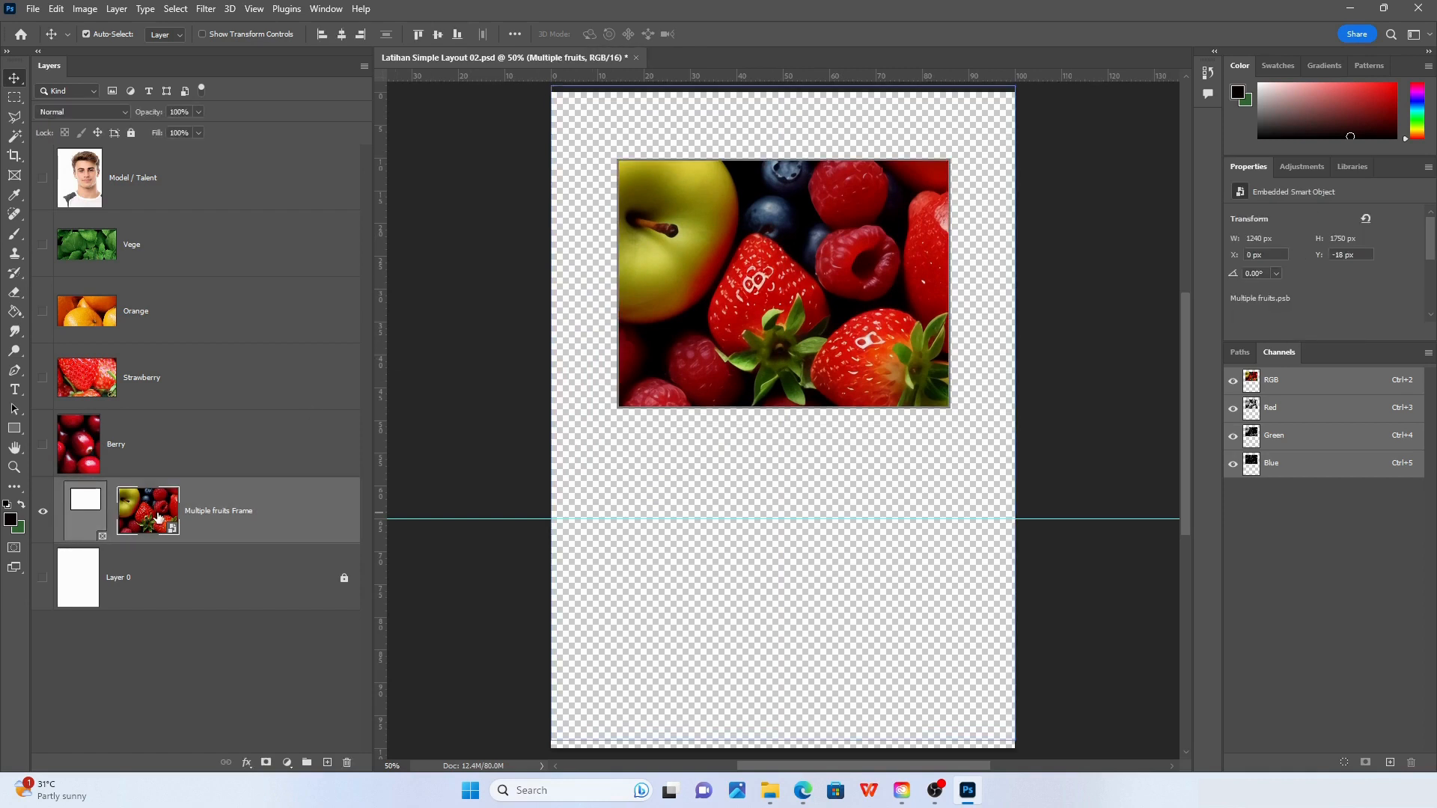
pyautogui.click(206, 539)
pyautogui.click(139, 529)
pyautogui.moveTo(733, 263)
pyautogui.mouseDown()
pyautogui.moveTo(663, 331)
pyautogui.moveTo(730, 275)
pyautogui.mouseUp()
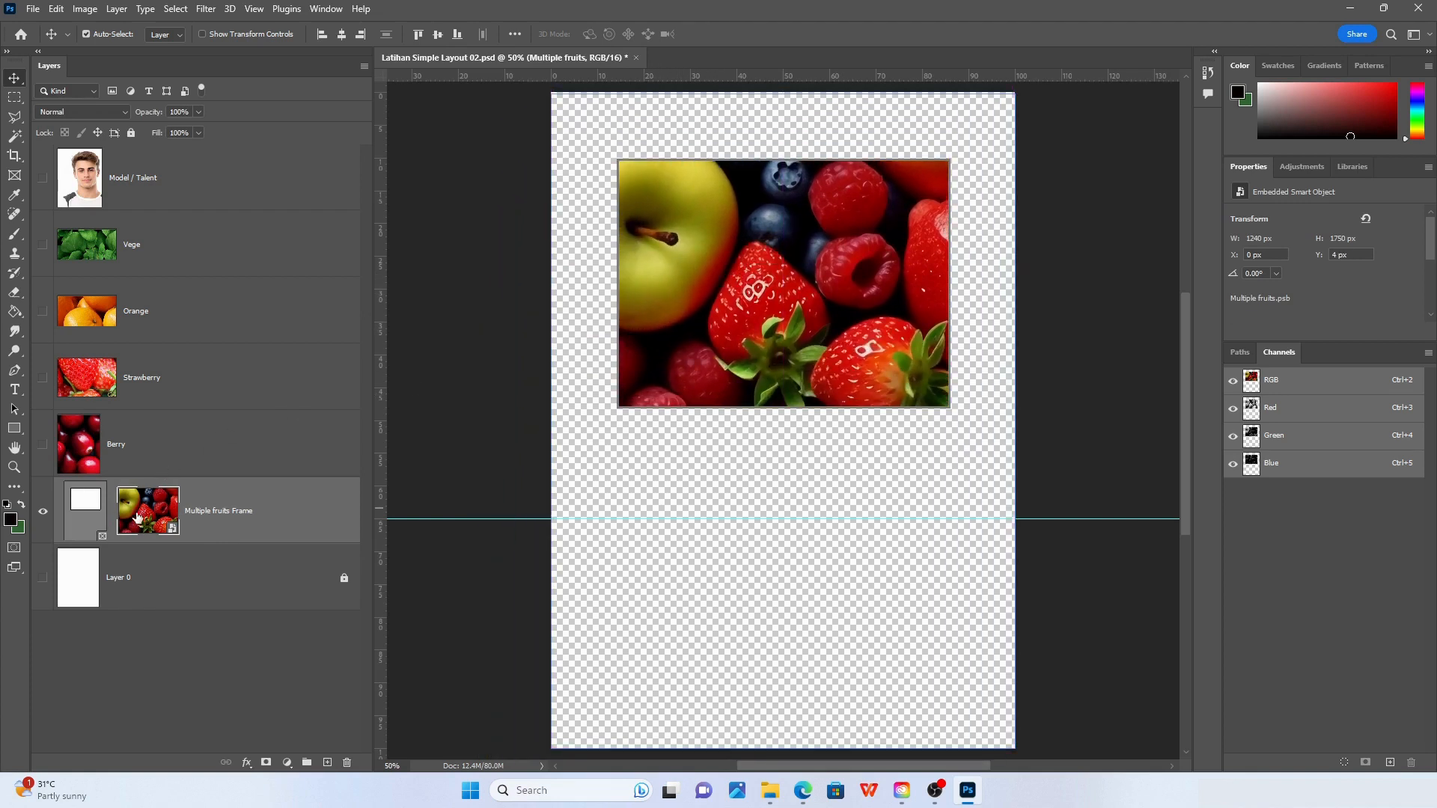
# Move the frame and its image against the page's left edge and the horizontal guide, at X 0%, Y 27.37%
pyautogui.keyDown('ctrl'); pyautogui.click(83, 521); pyautogui.keyUp('ctrl')
pyautogui.click(85, 505)
pyautogui.moveTo(741, 277); pyautogui.dragTo(683, 378)
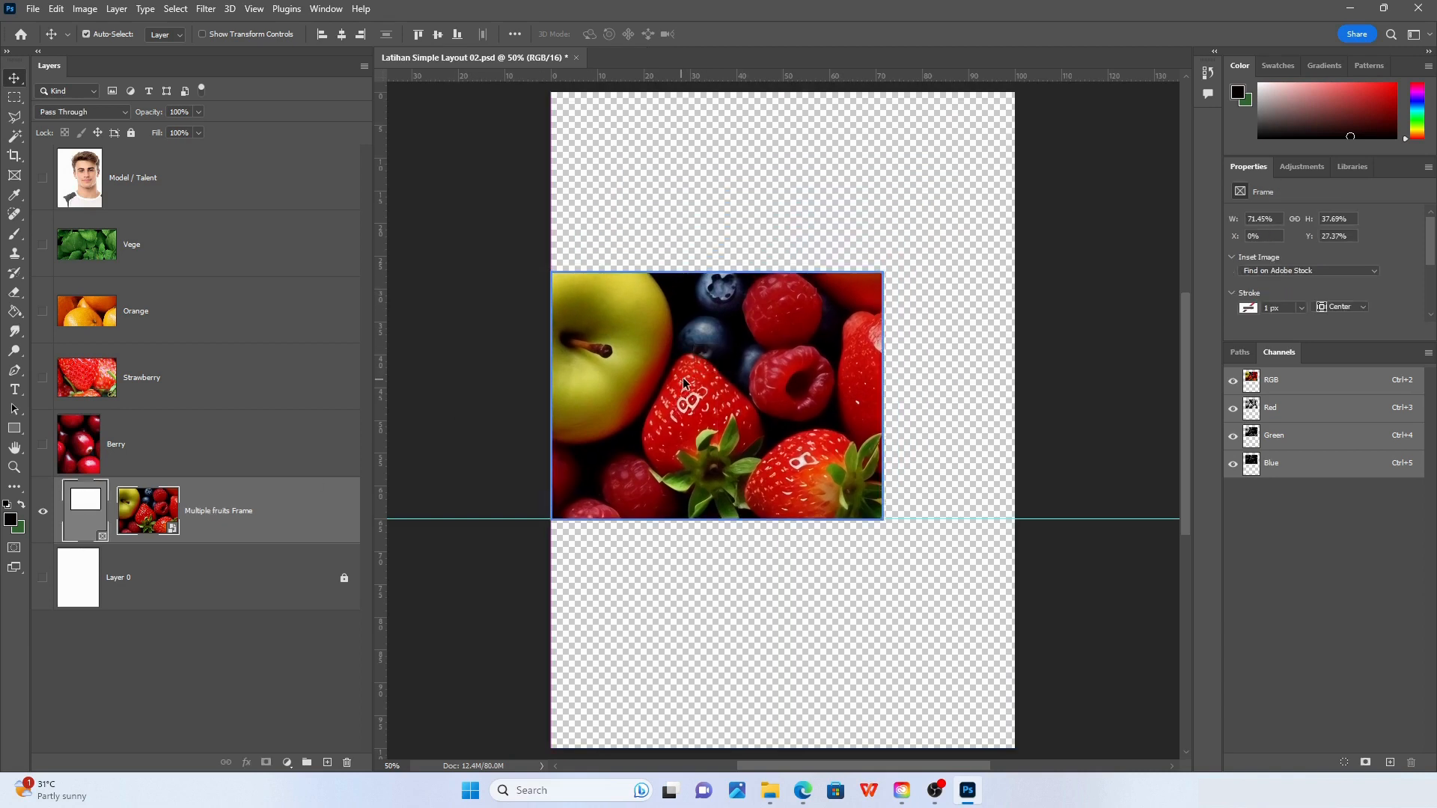
# Clear the active pixel selection around the fruit frame and select the frame layer again
pyautogui.click(600, 308)
pyautogui.click(608, 310)
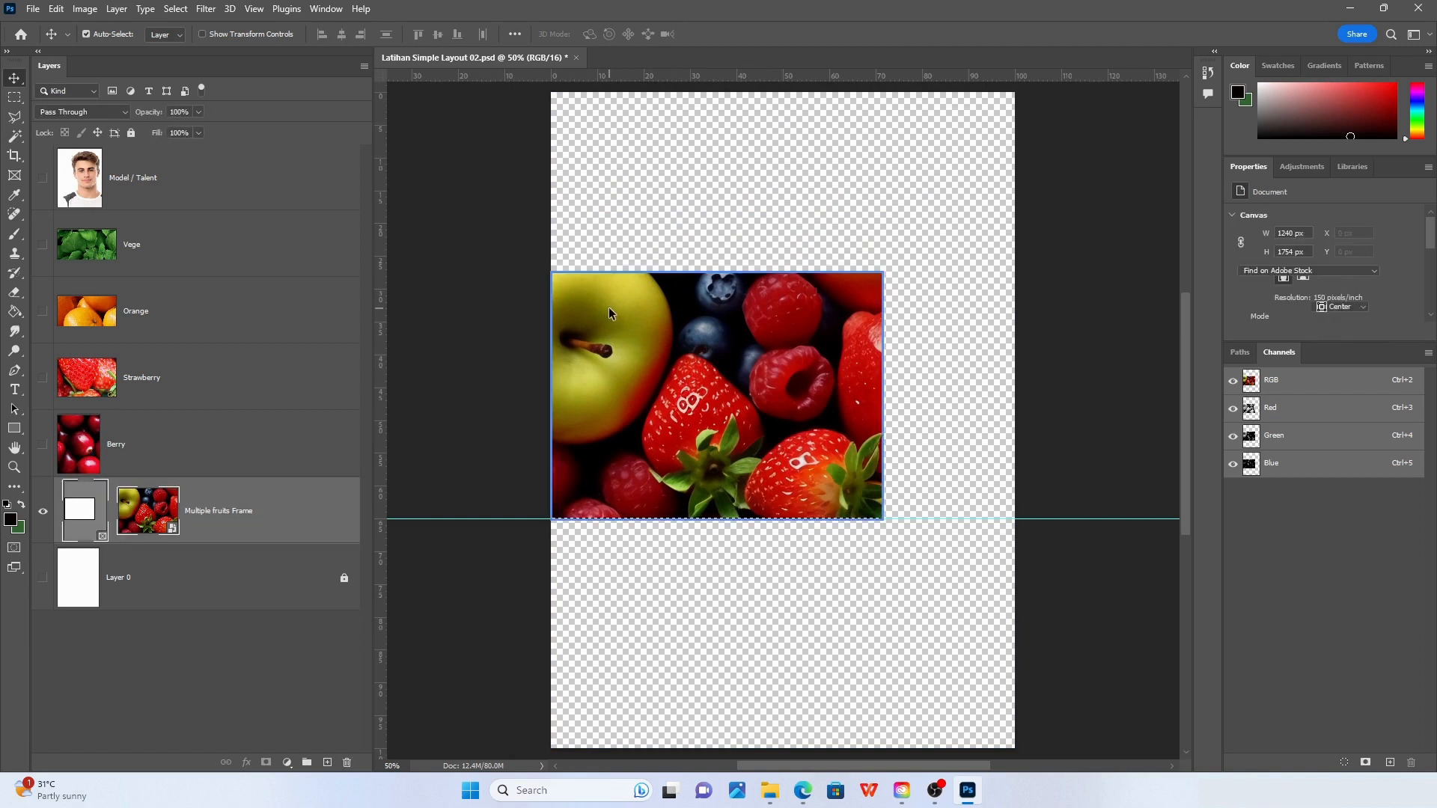
pyautogui.click(482, 342)
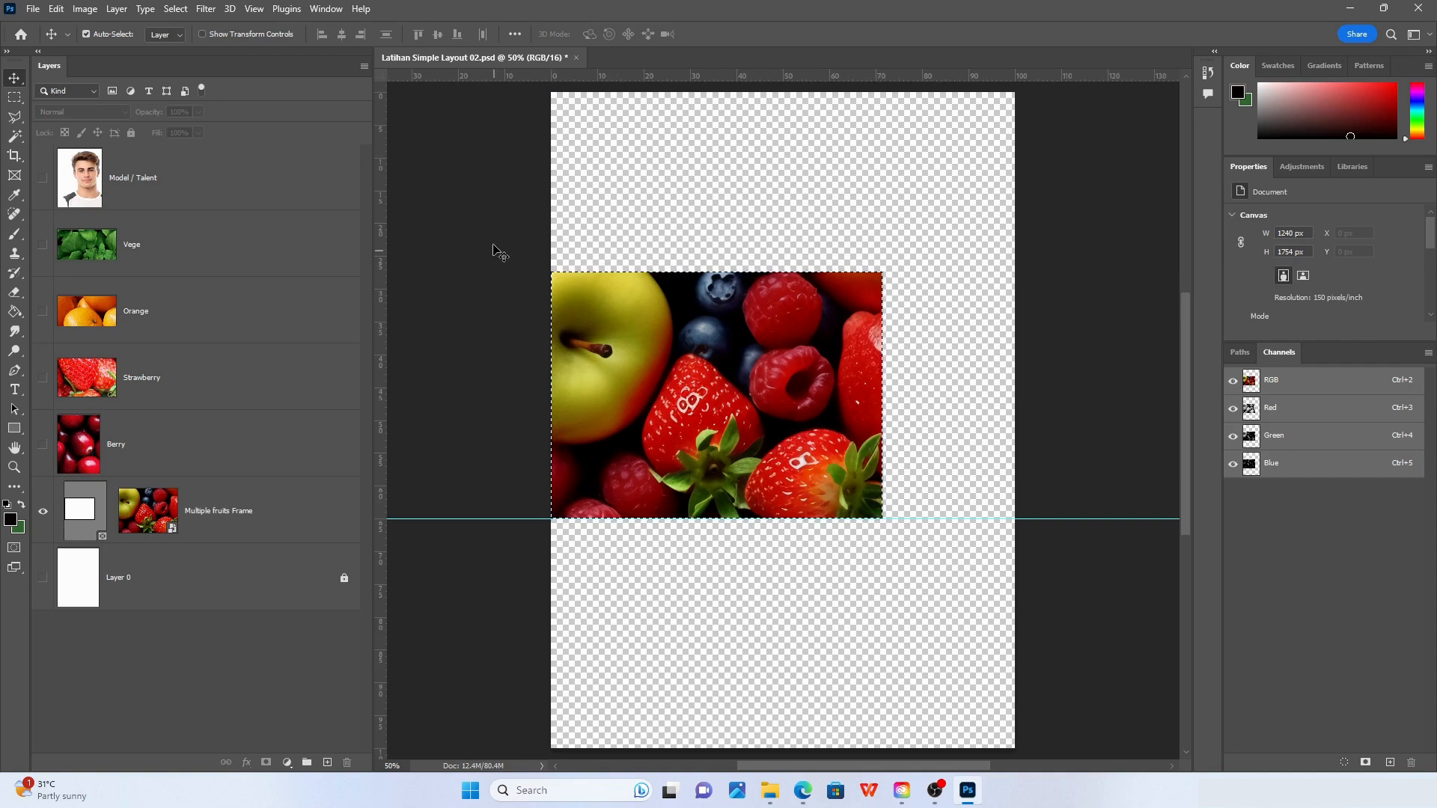
pyautogui.click(175, 8)
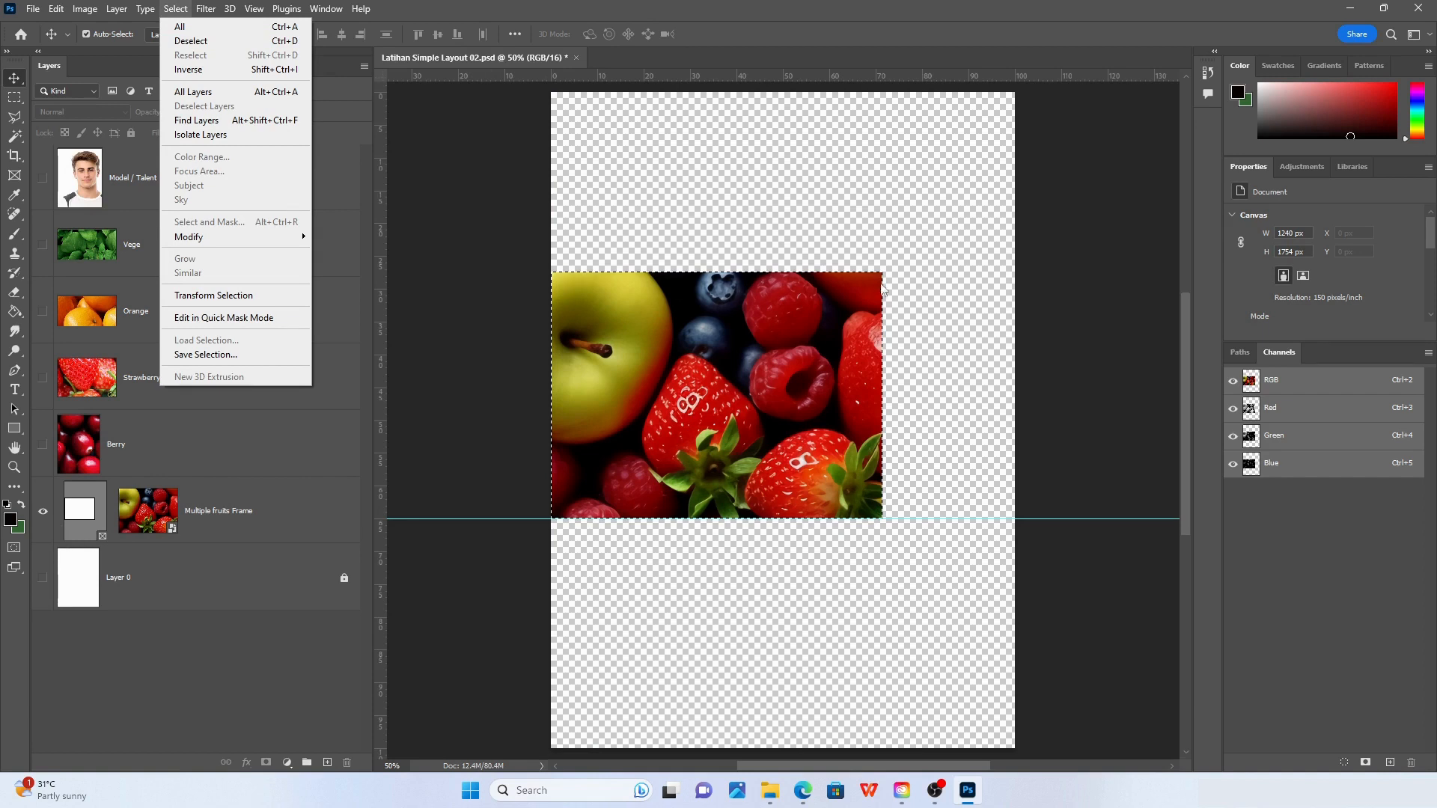
pyautogui.click(555, 378)
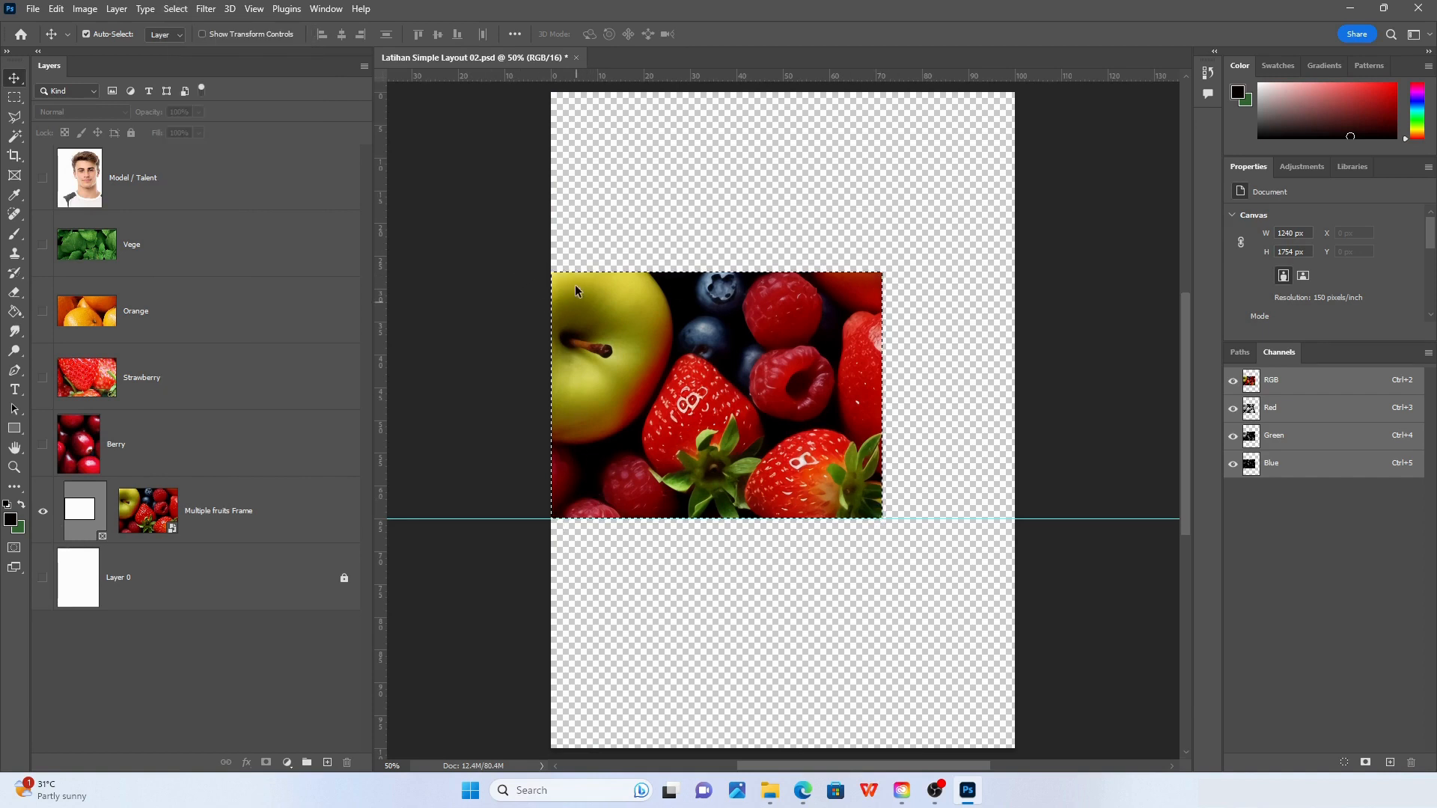
pyautogui.click(208, 10)
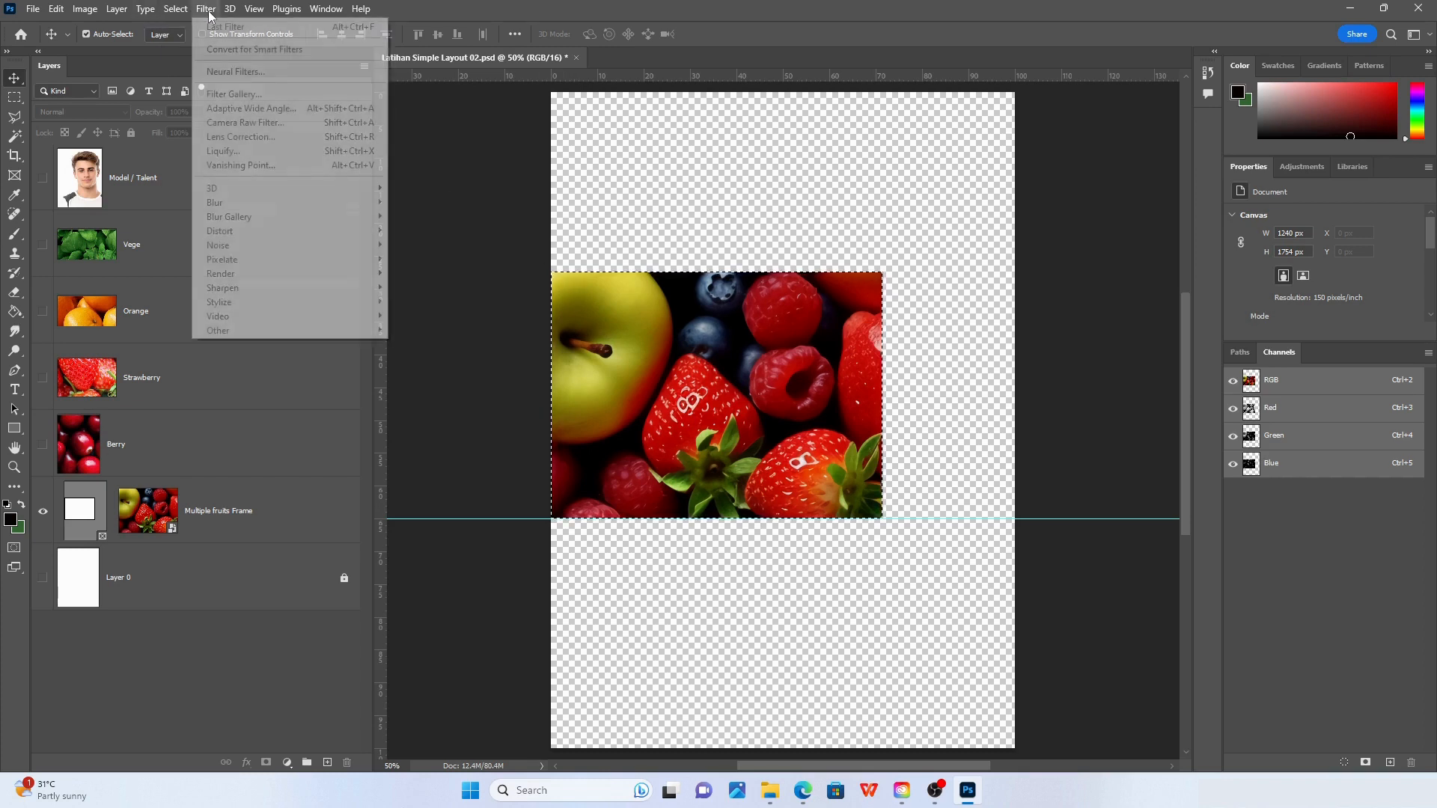
pyautogui.moveTo(177, 9)
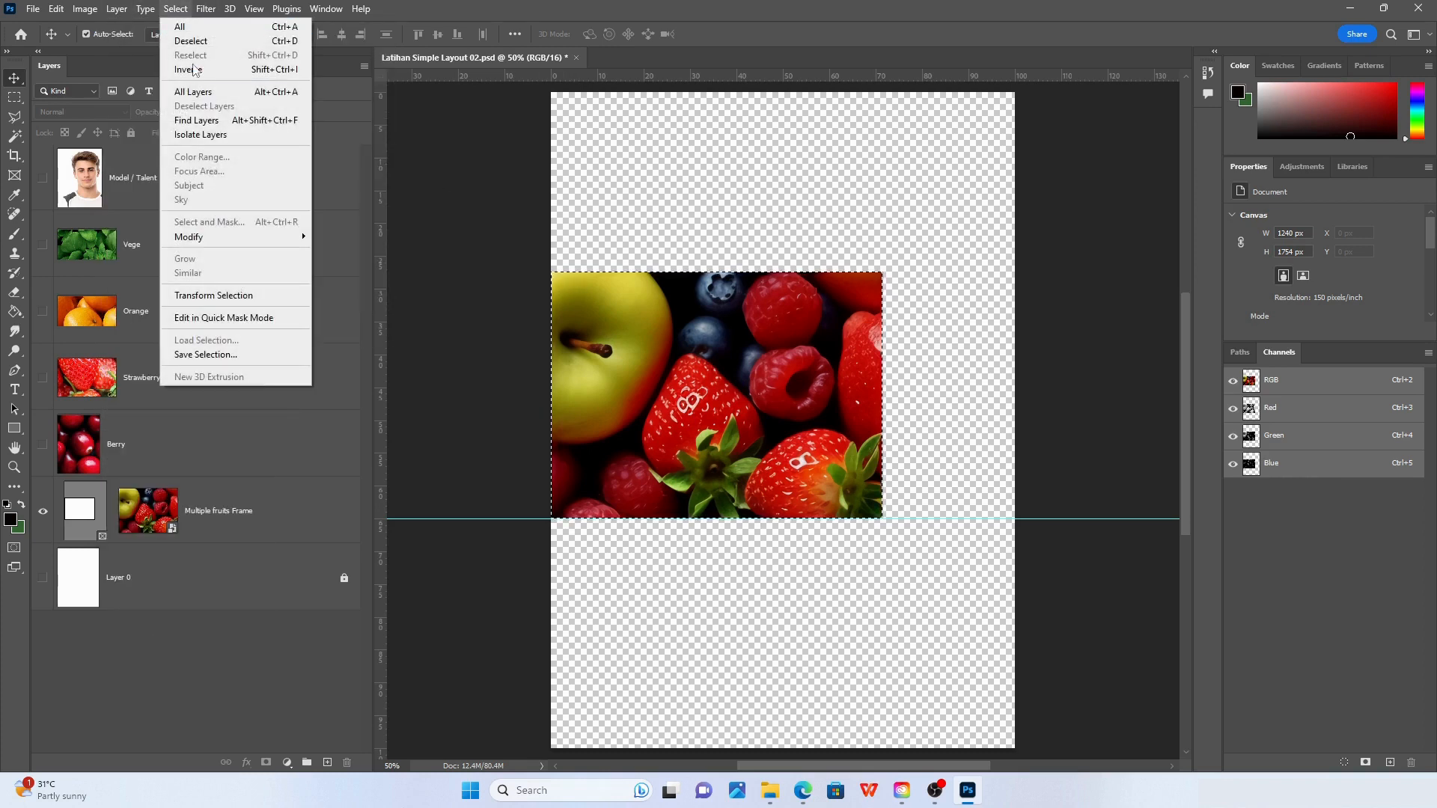
pyautogui.click(725, 380)
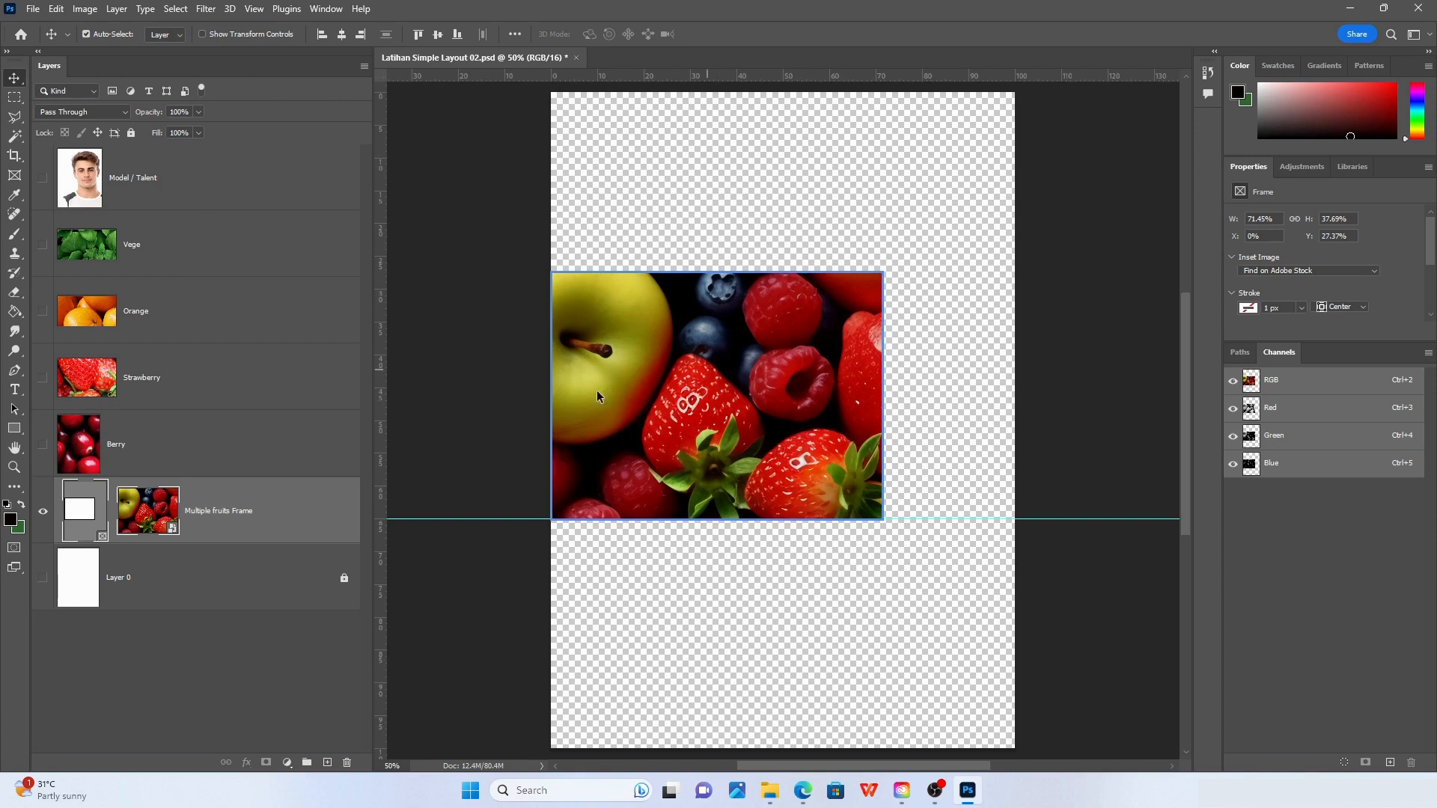
# Select only the frame and enlarge it to the page's top and right edges, at 100% width and 65.05% height
pyautogui.click(80, 519)
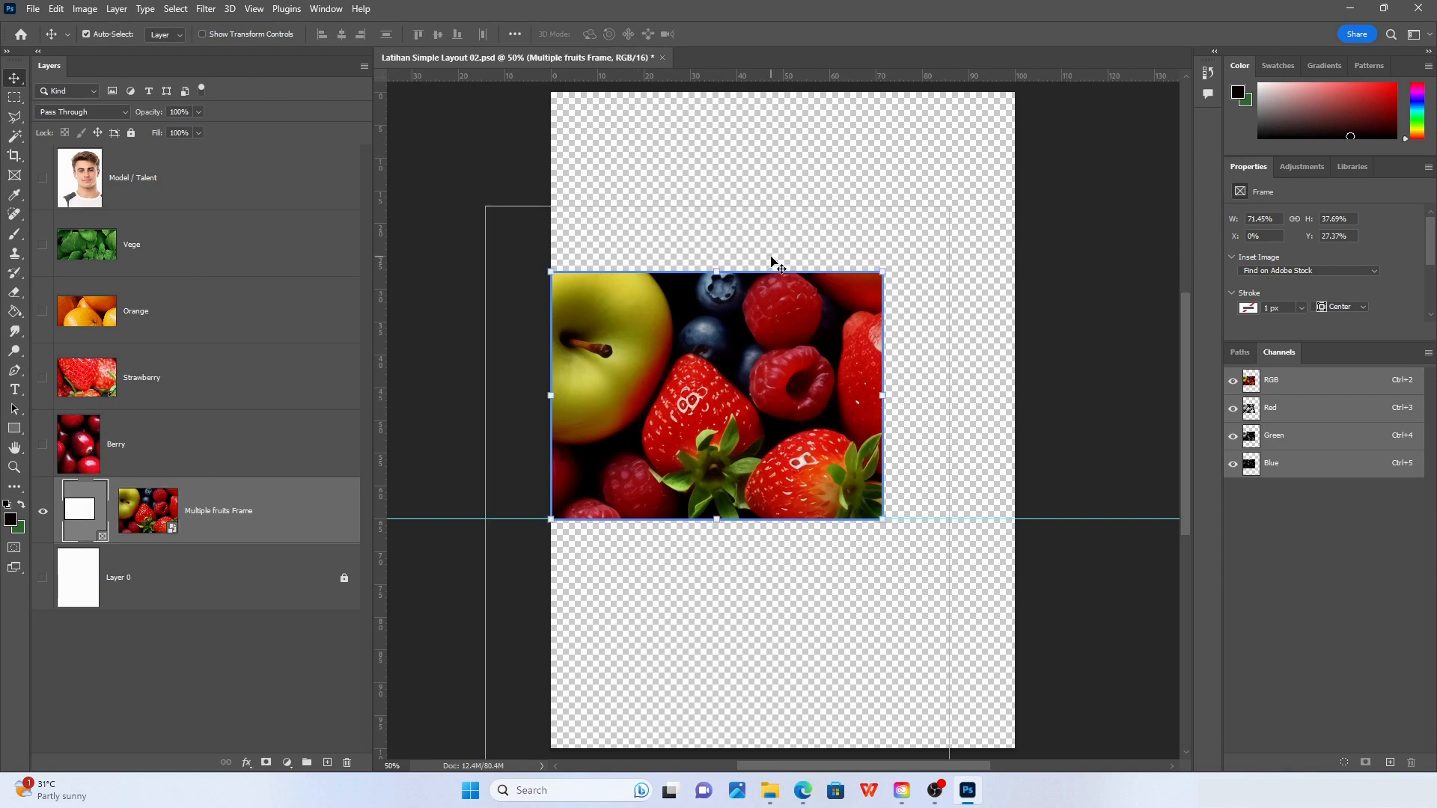
pyautogui.moveTo(717, 273); pyautogui.dragTo(717, 93)
pyautogui.moveTo(883, 306); pyautogui.dragTo(1012, 302)
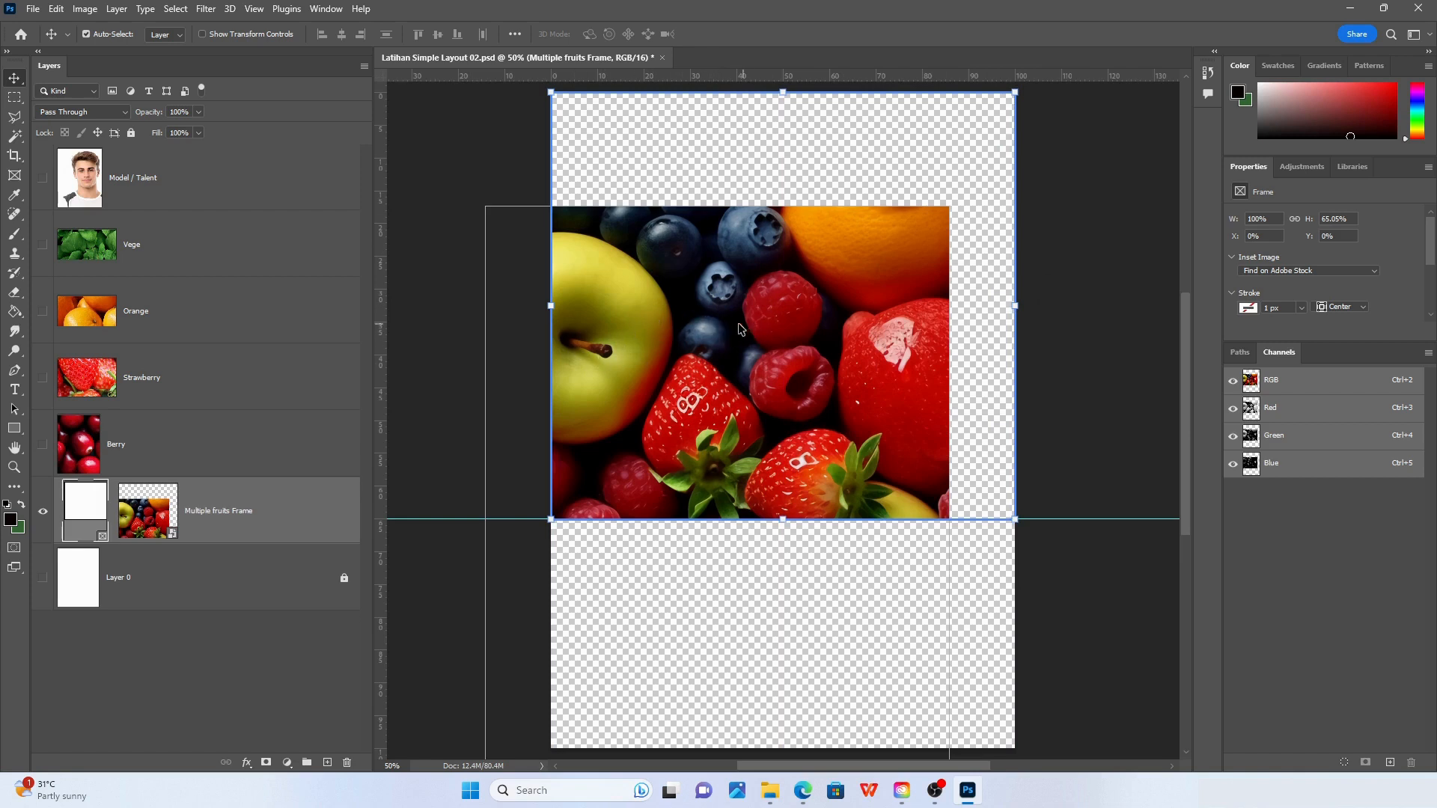
# Select only the fruit image inside the frame, shift it to fill the enlarged frame, and deselect the layer
pyautogui.click(417, 297)
pyautogui.click(143, 515)
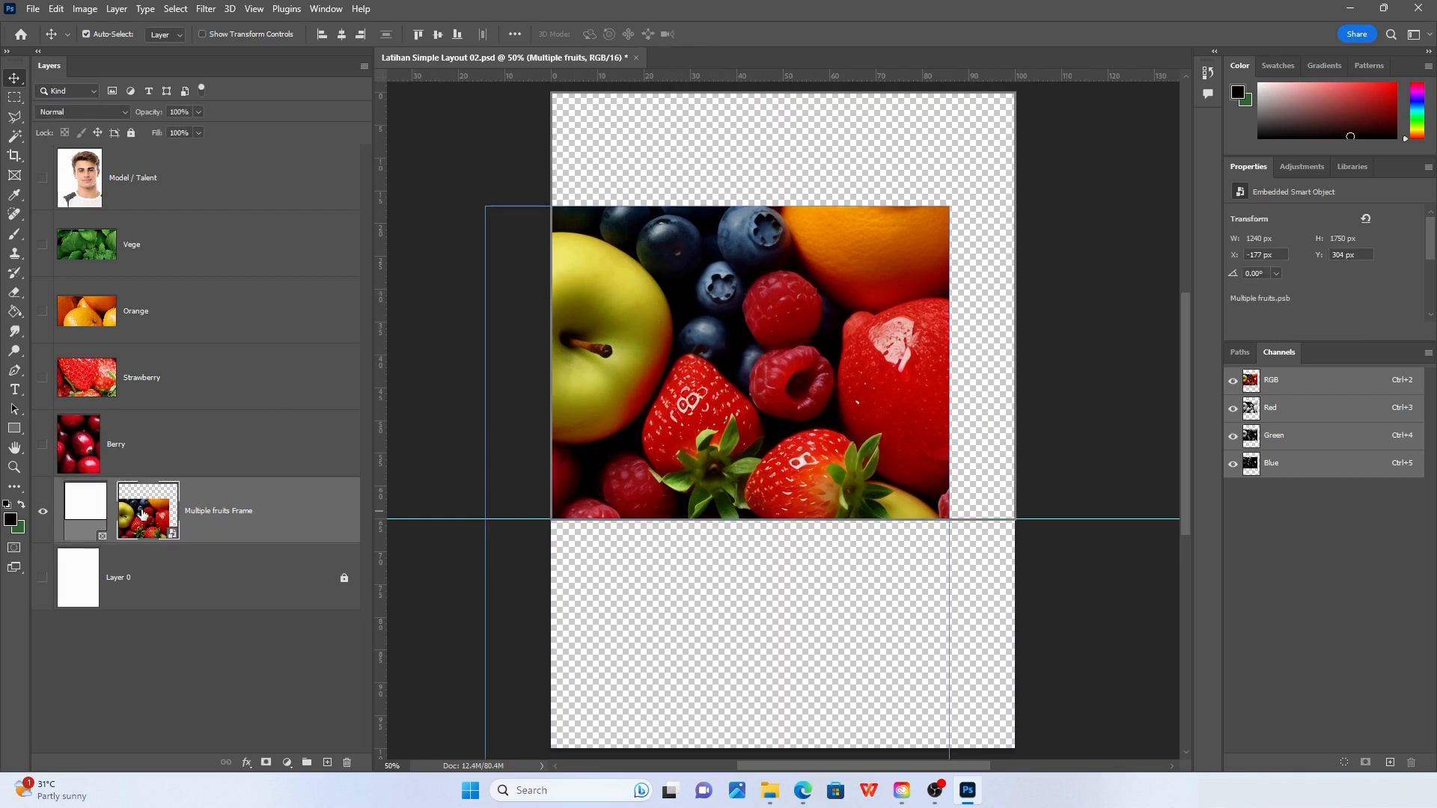
pyautogui.moveTo(672, 418); pyautogui.dragTo(736, 301)
pyautogui.click(452, 304)
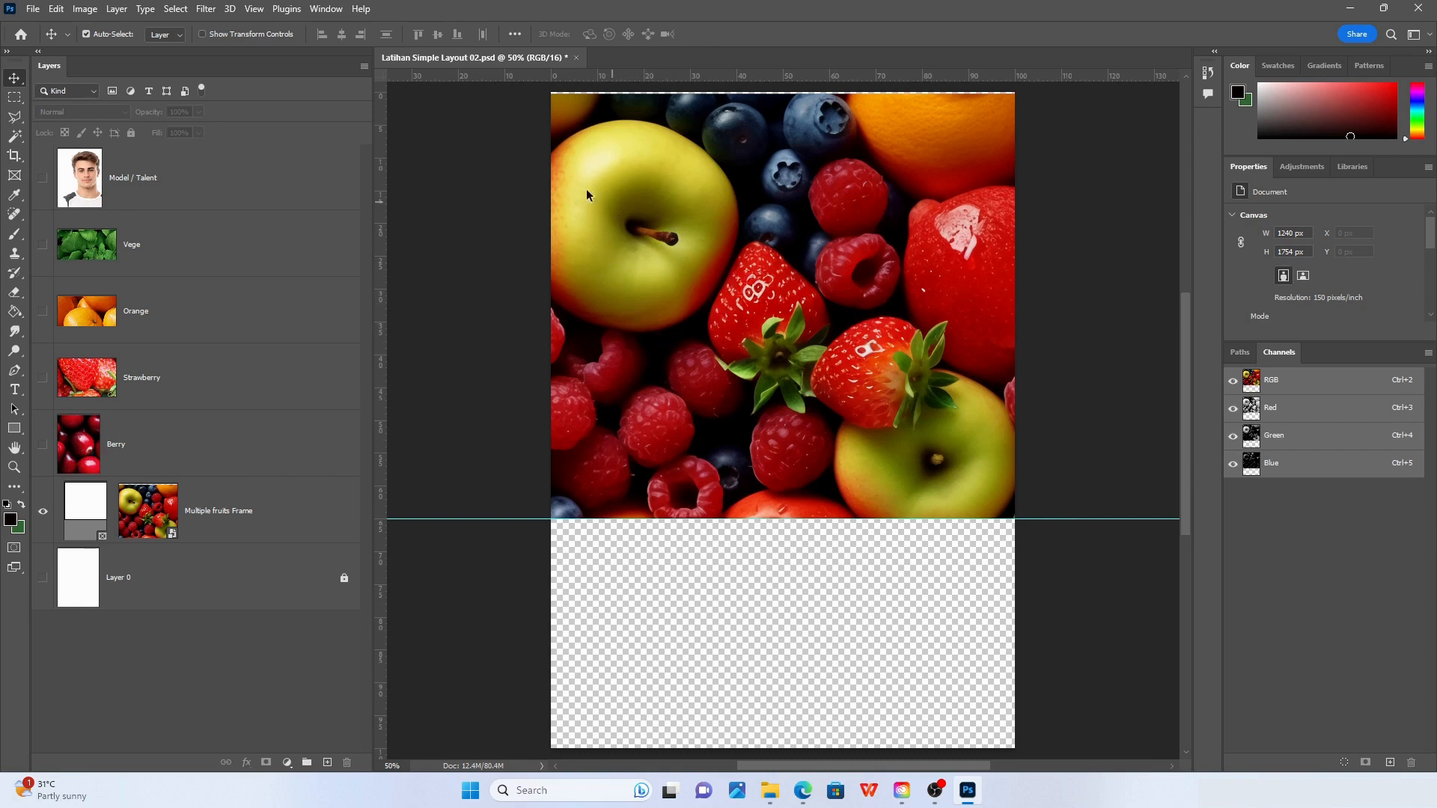
# Save the document as Latihan Simple Layout 03.psd in Photoshop format with Maximize Compatibility enabled
pyautogui.click(33, 9)
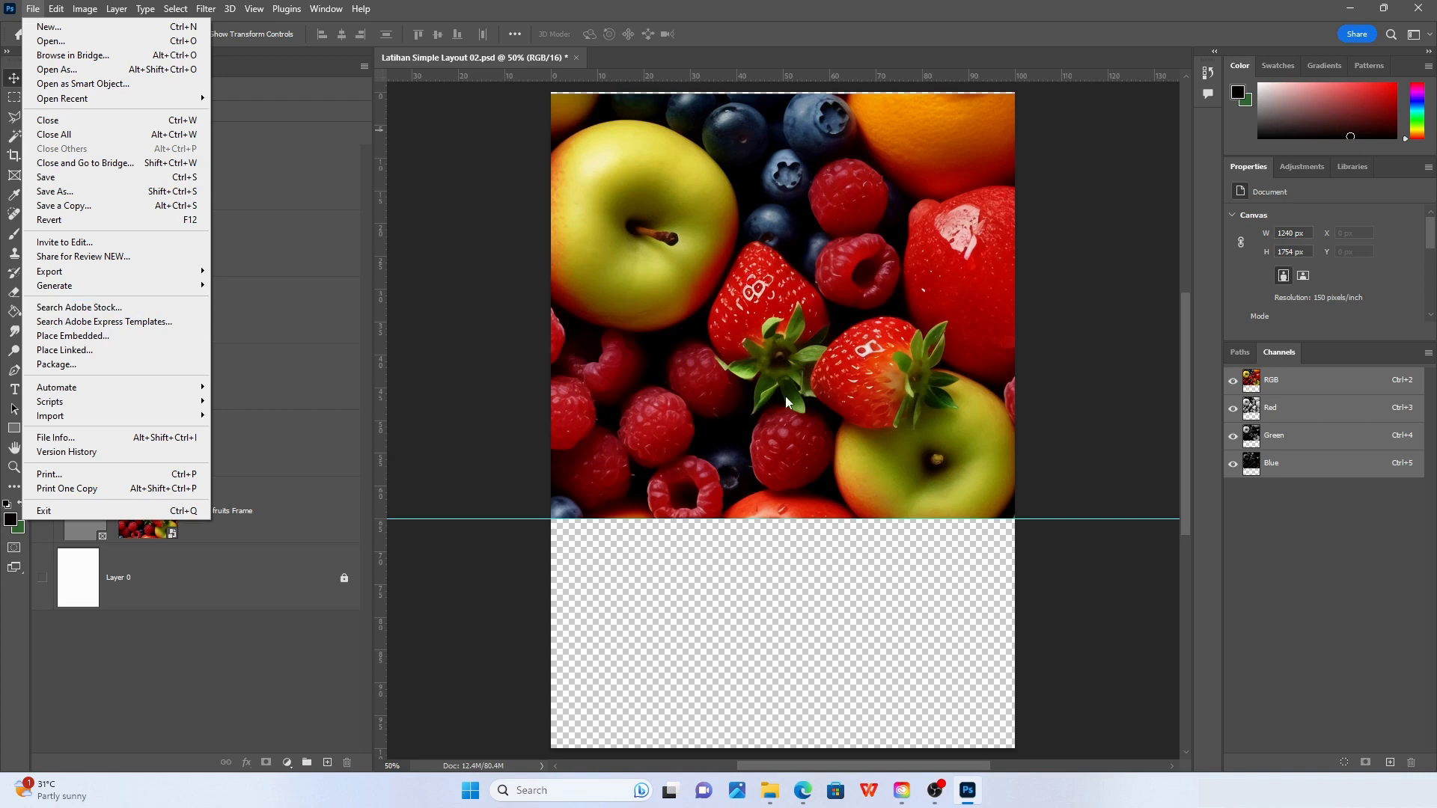
pyautogui.click(67, 193)
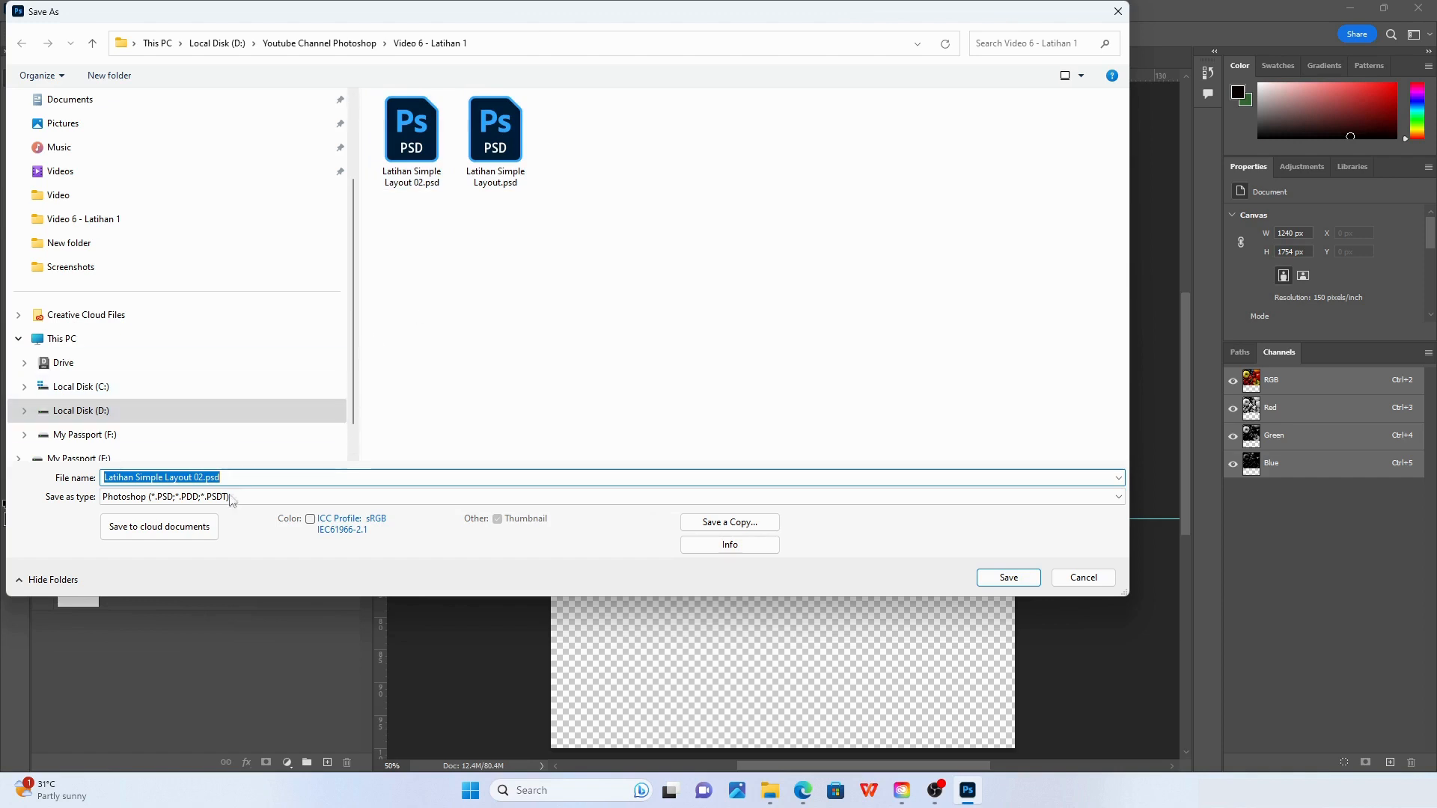
pyautogui.click(200, 476)
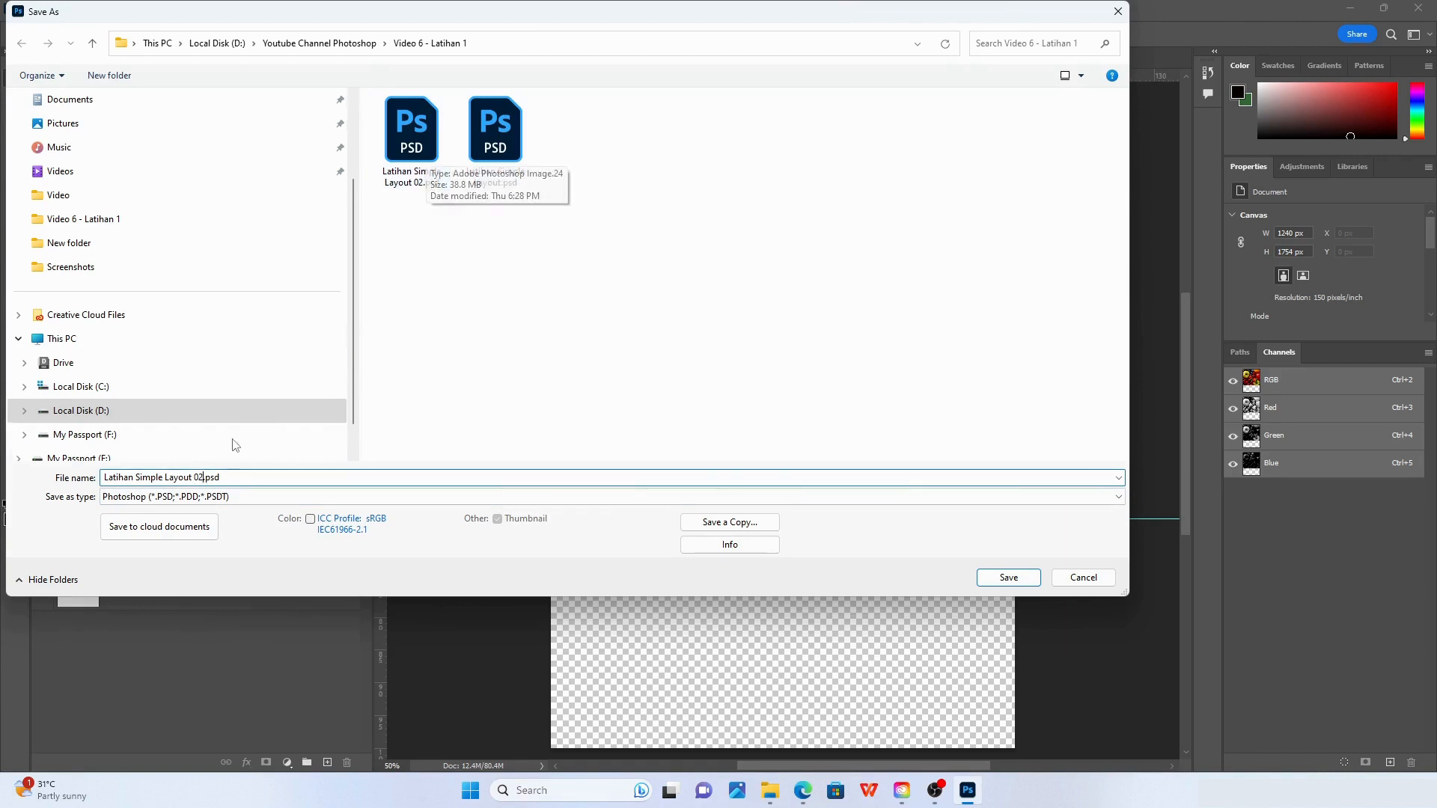
pyautogui.press('BackSpace')
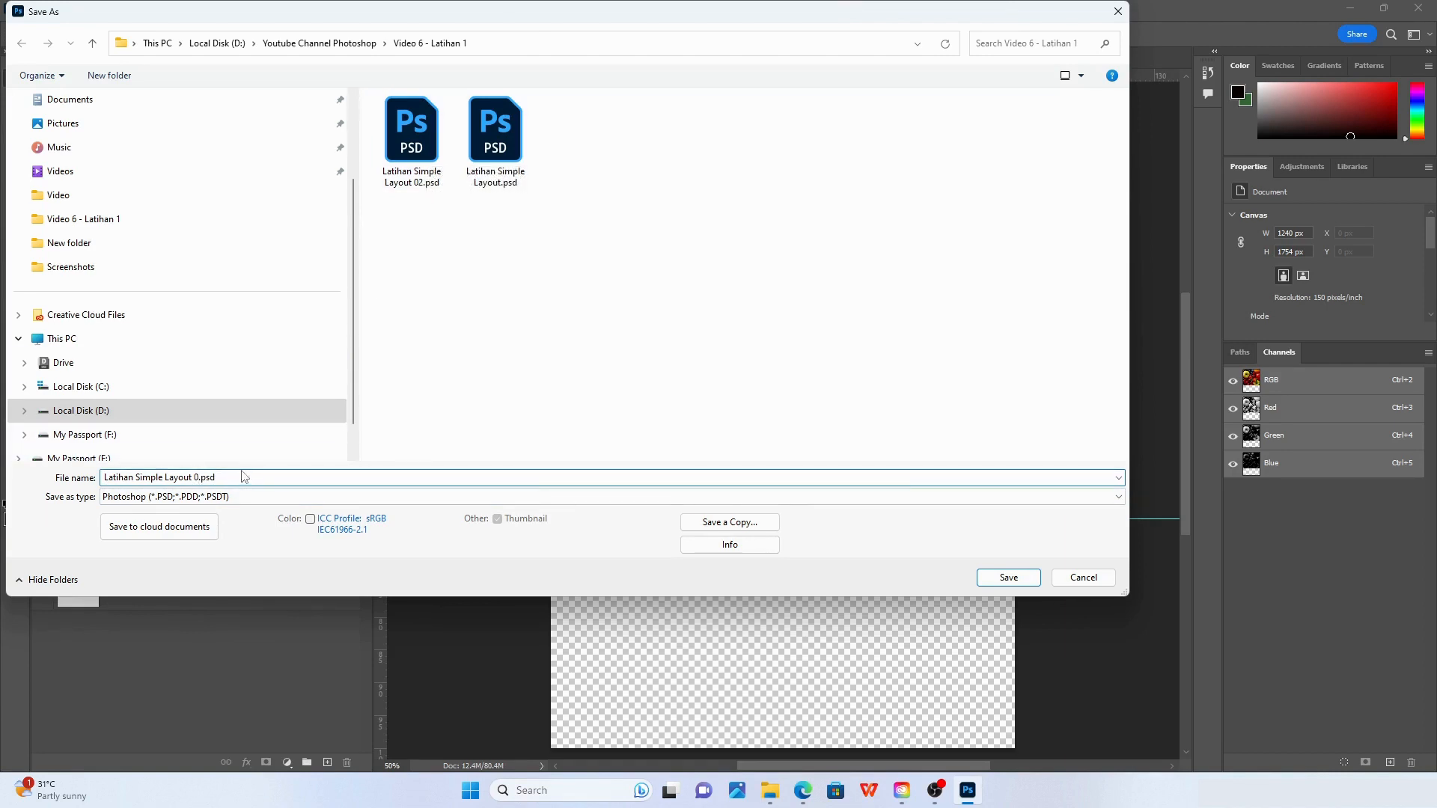
pyautogui.write('3')
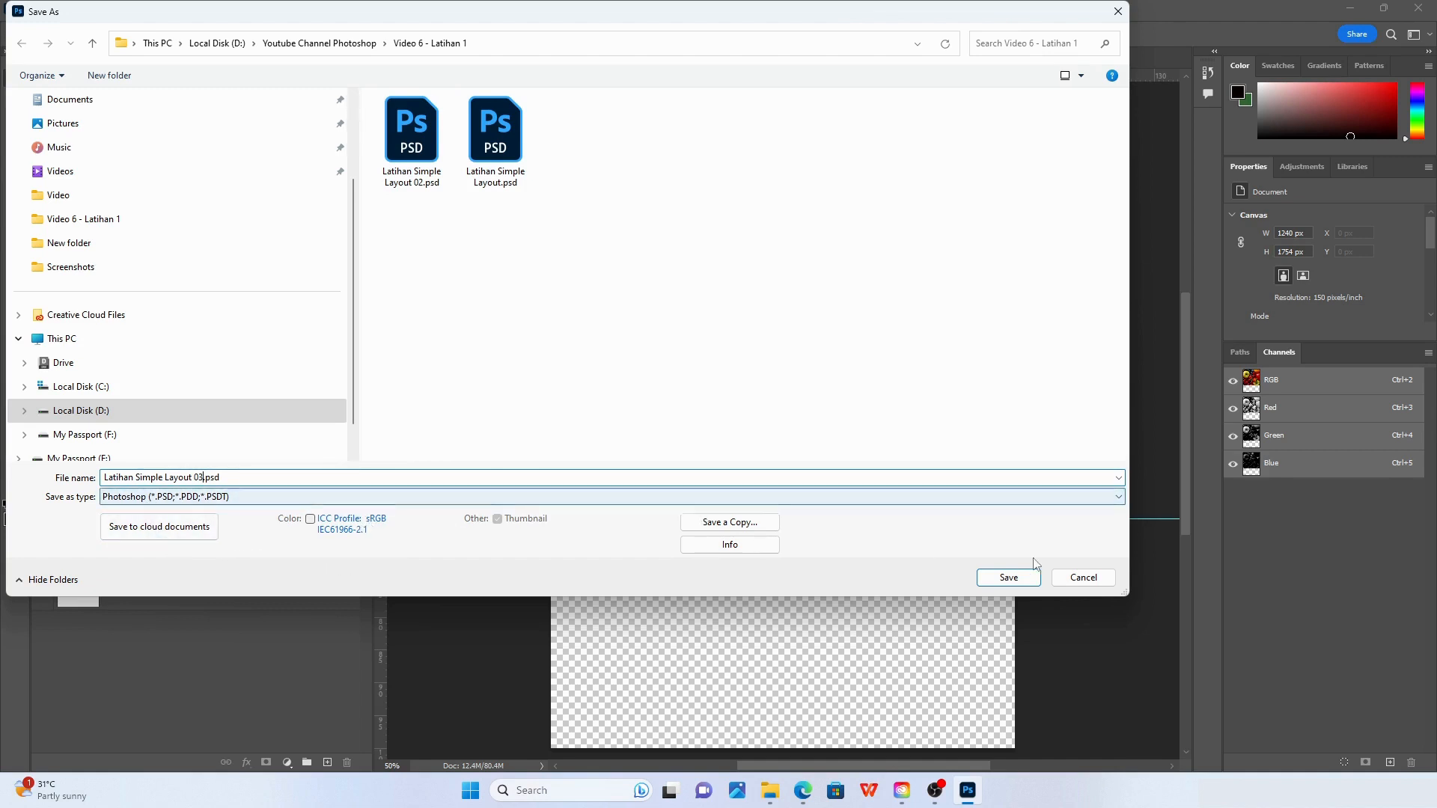
pyautogui.click(1075, 498)
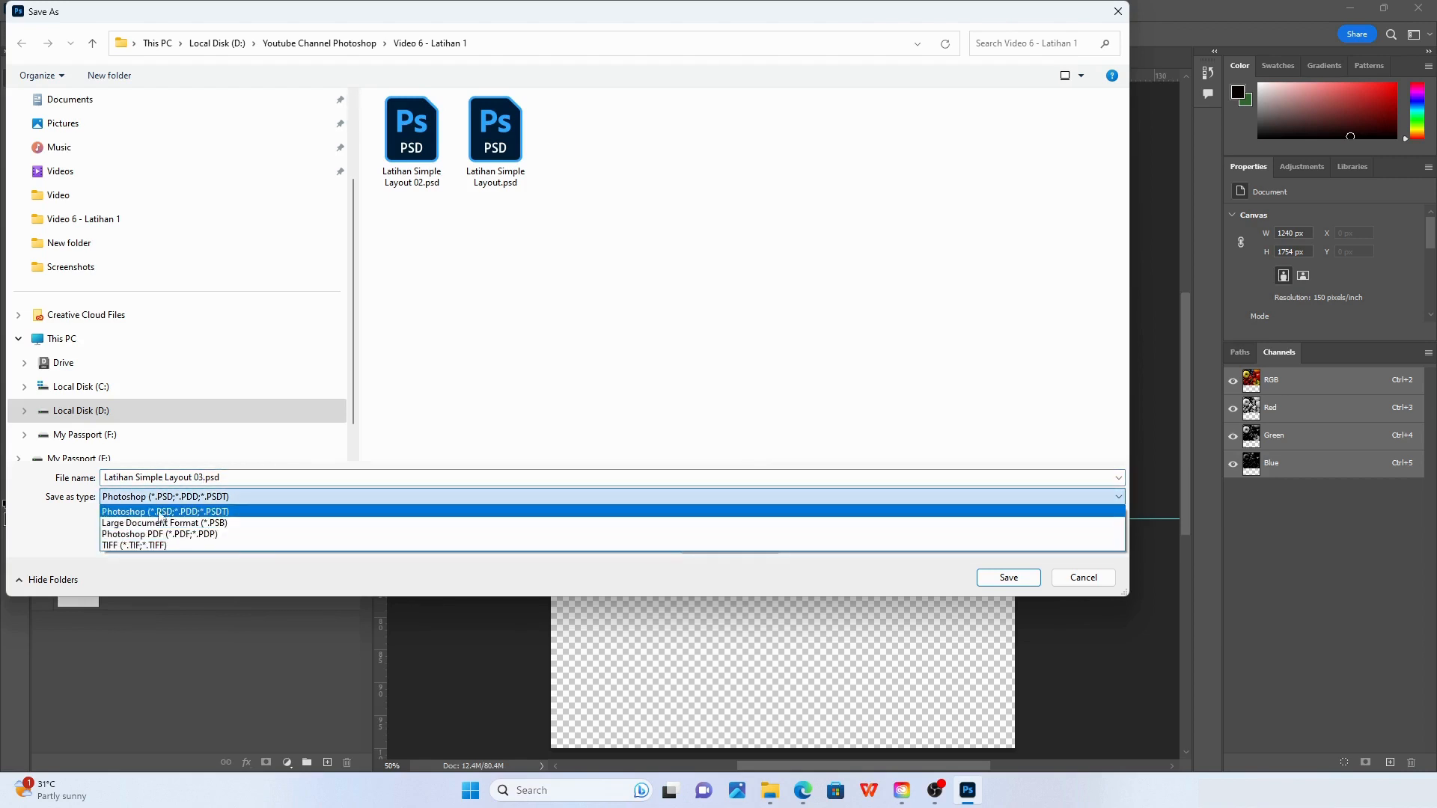
pyautogui.click(136, 515)
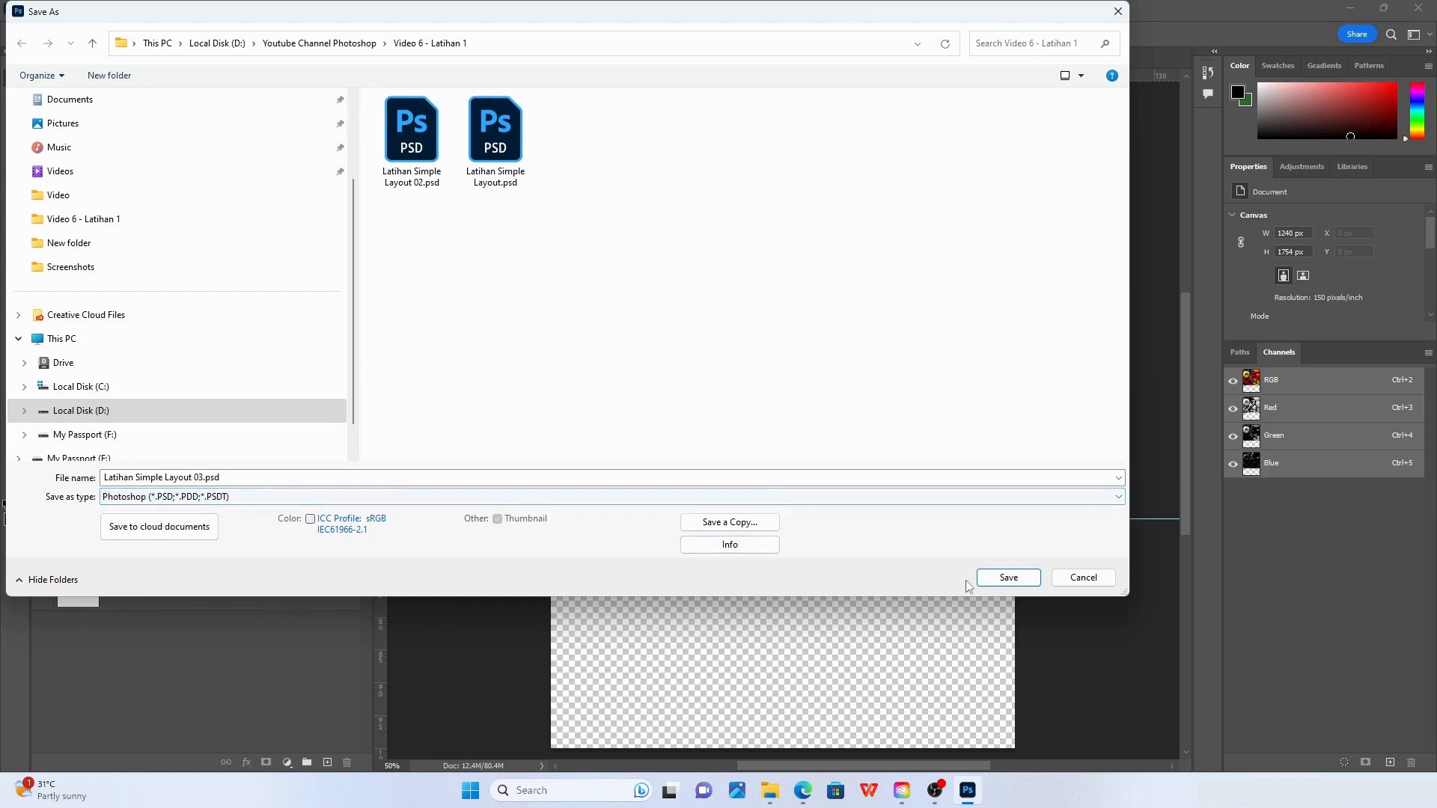
pyautogui.click(995, 580)
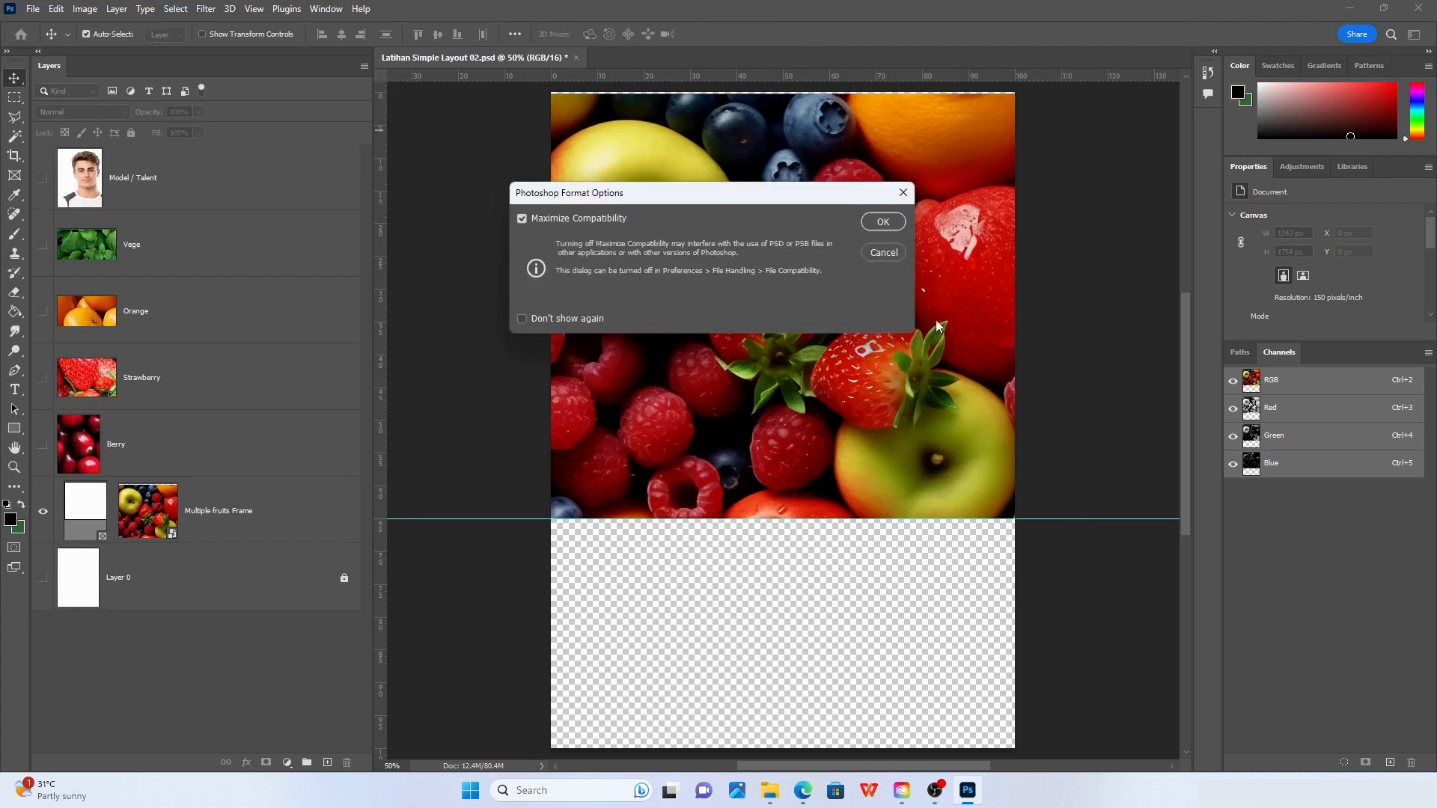
pyautogui.click(885, 222)
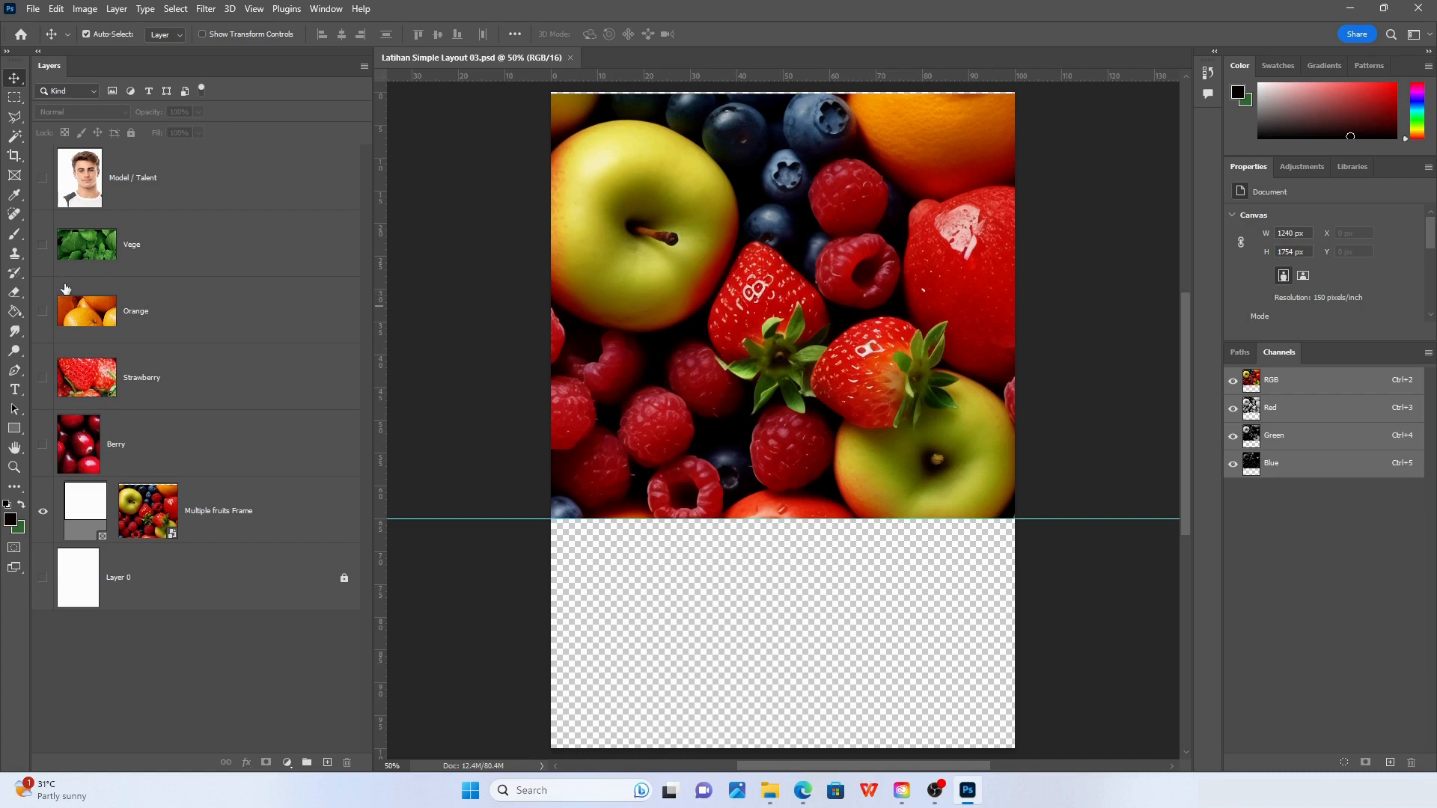
# Preview the Vega layer briefly and make Layer 0, Berry, Strawberry and Orange visible
pyautogui.click(43, 246)
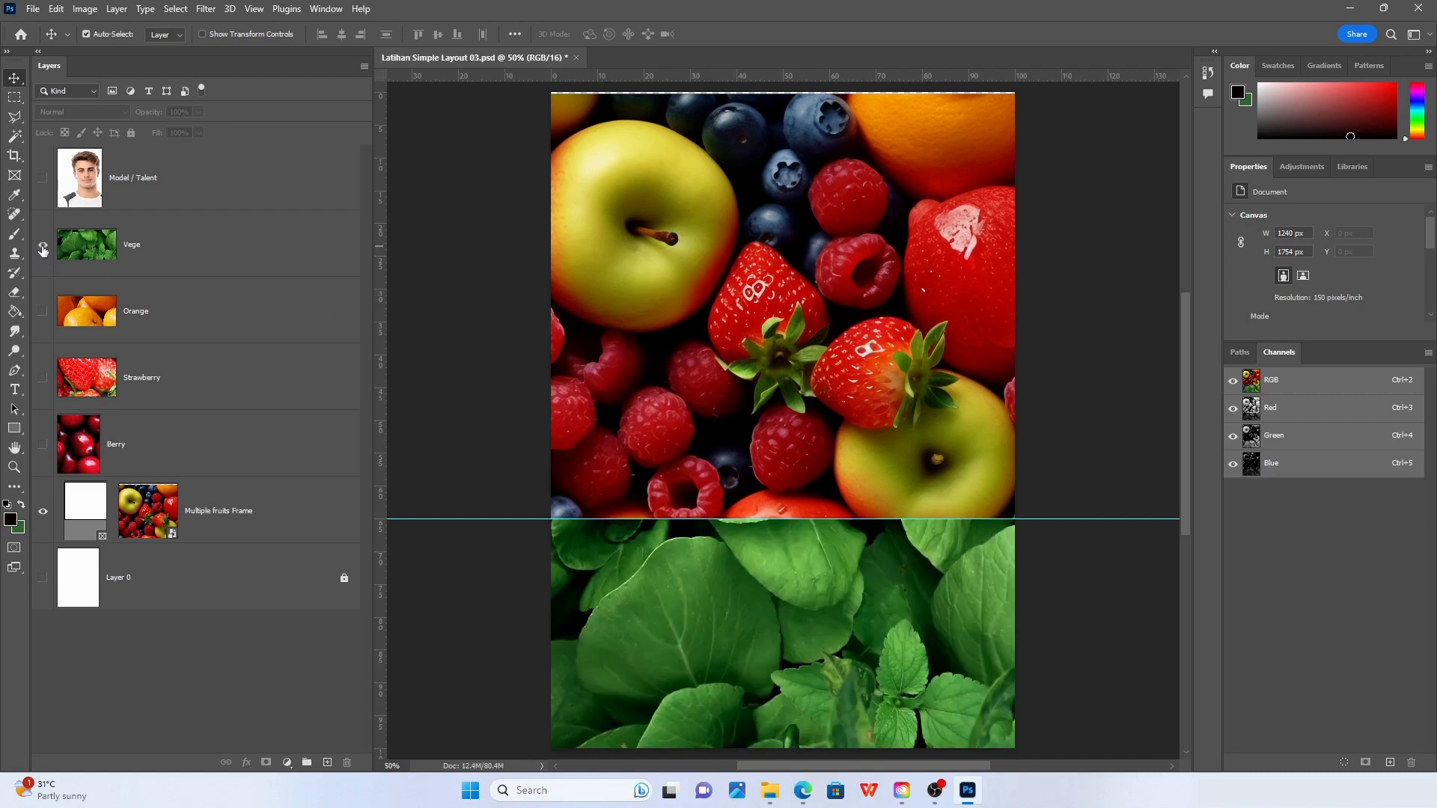
pyautogui.click(43, 247)
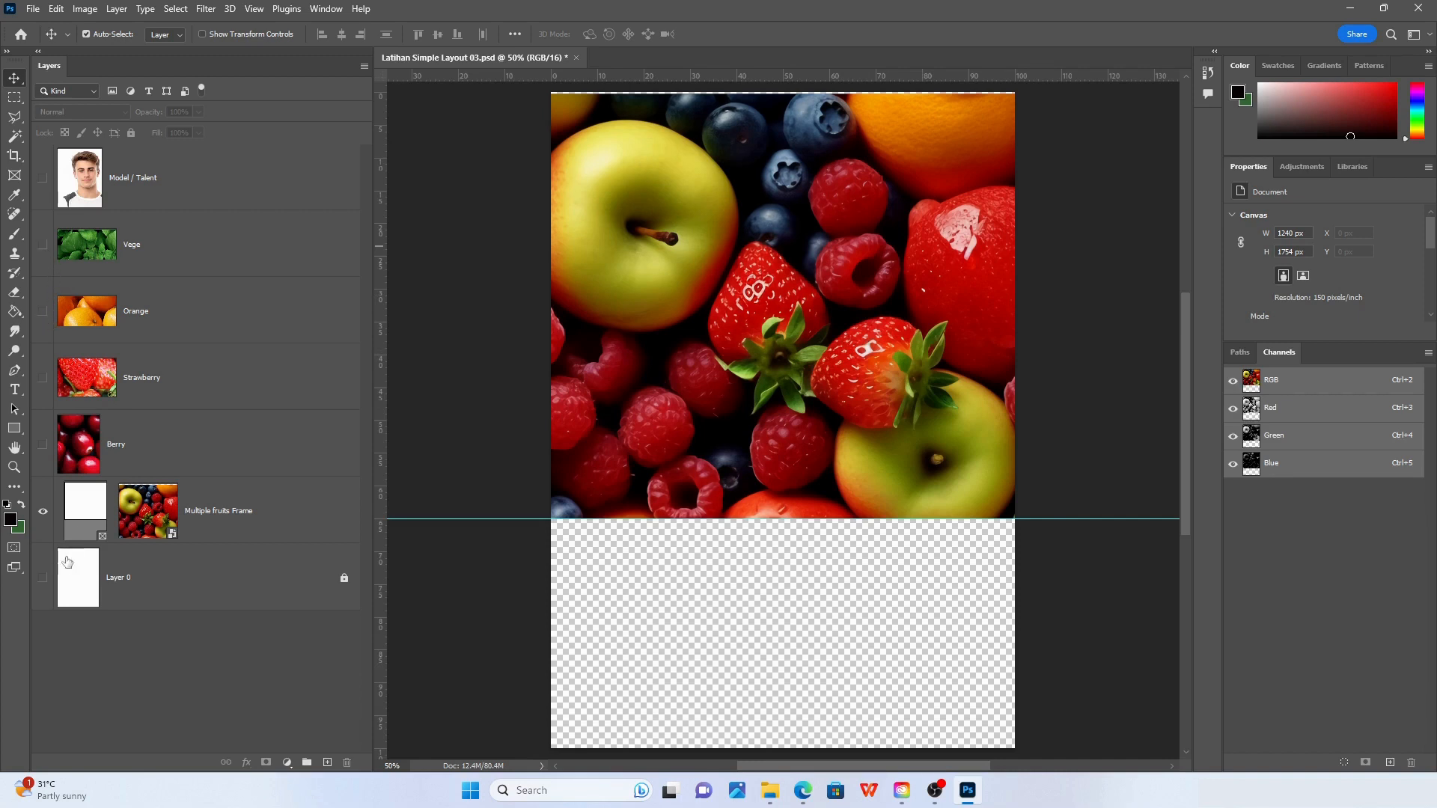
pyautogui.click(42, 578)
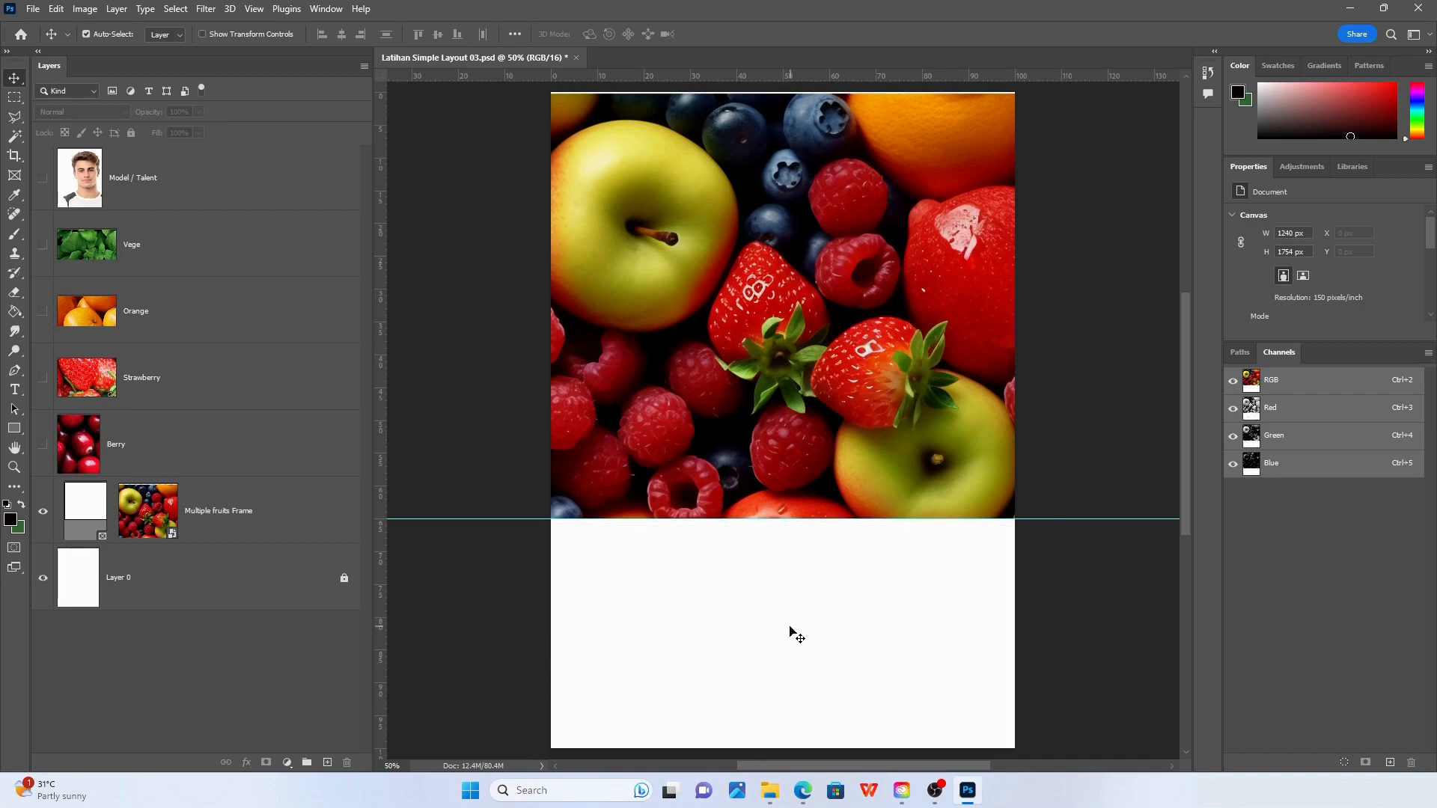
pyautogui.click(42, 446)
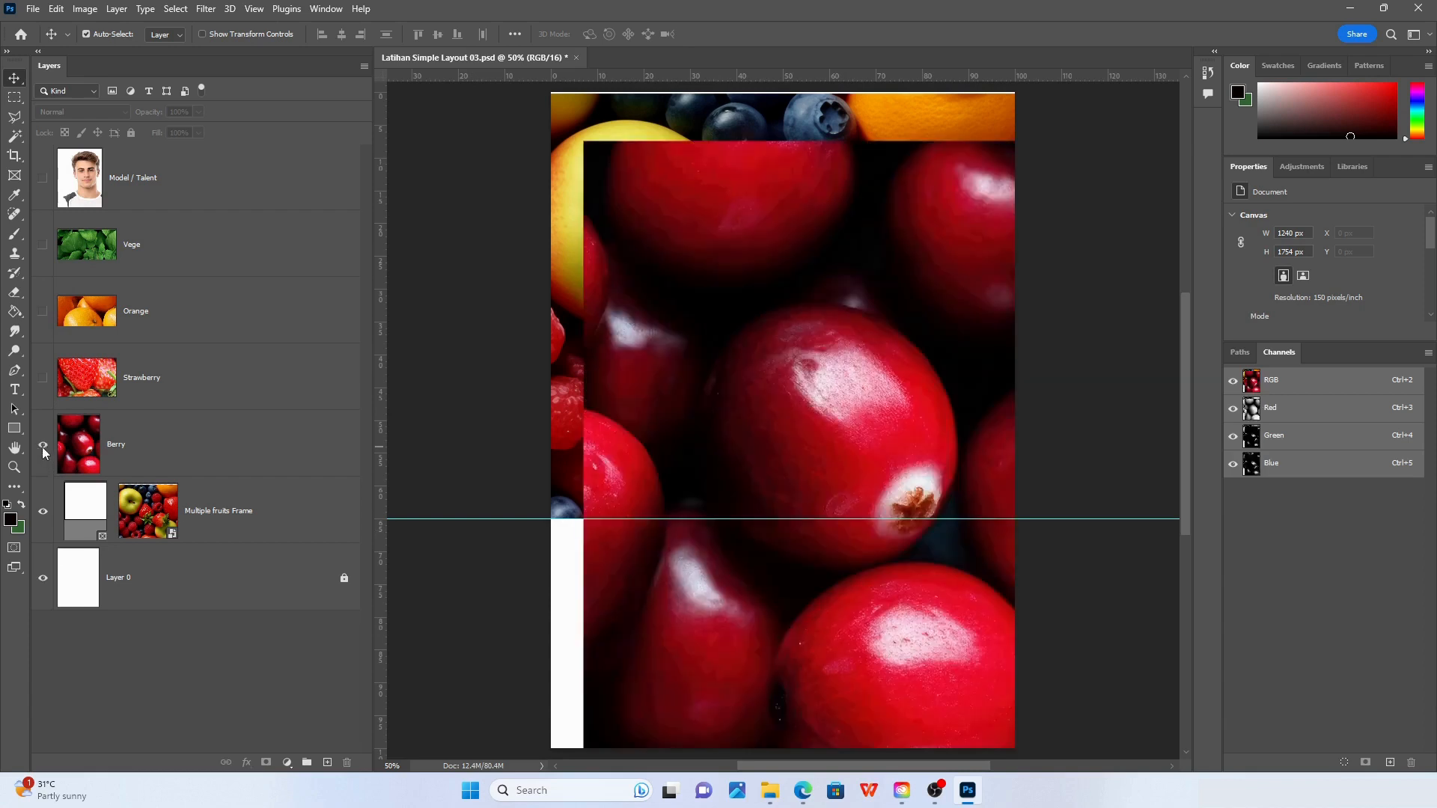
pyautogui.click(43, 378)
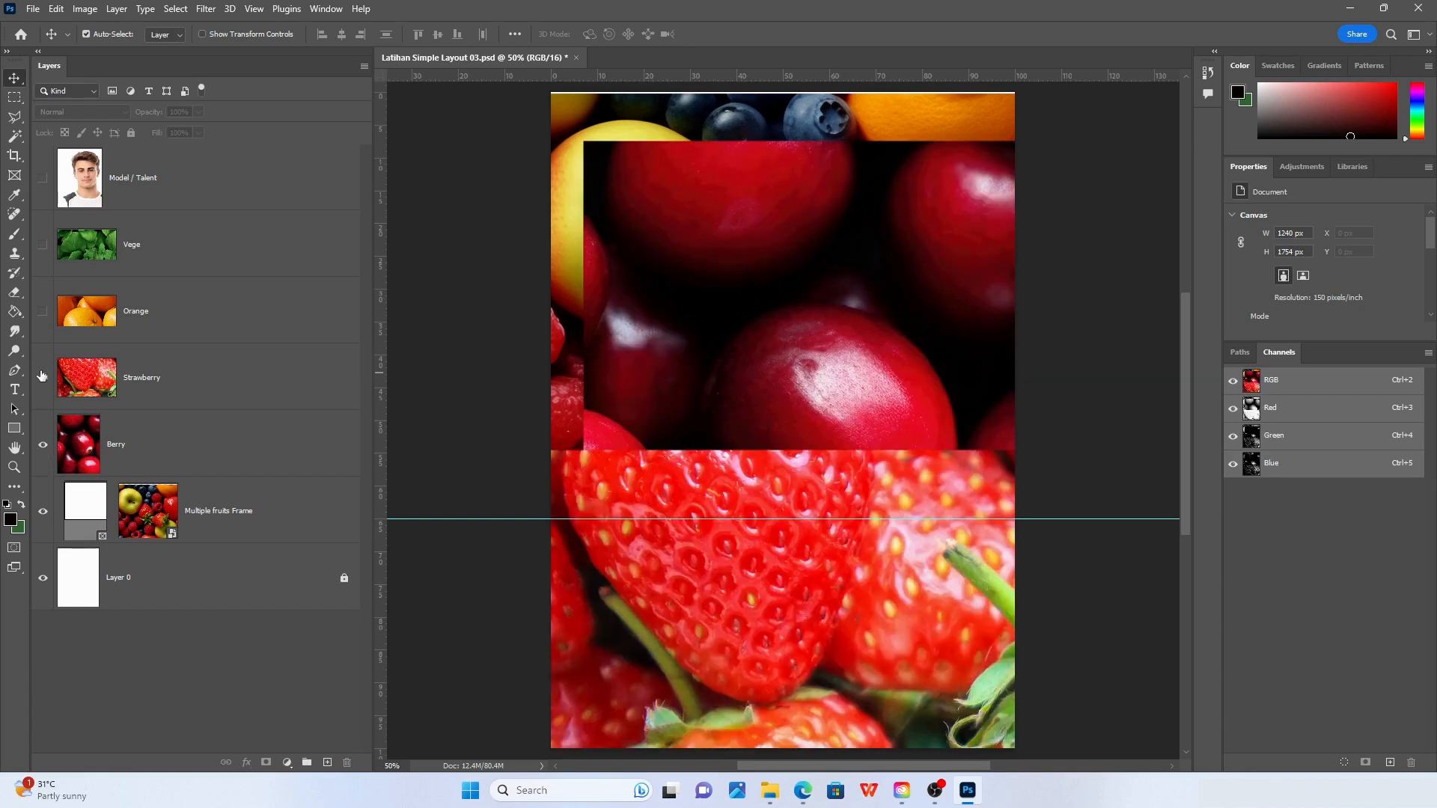
pyautogui.click(44, 312)
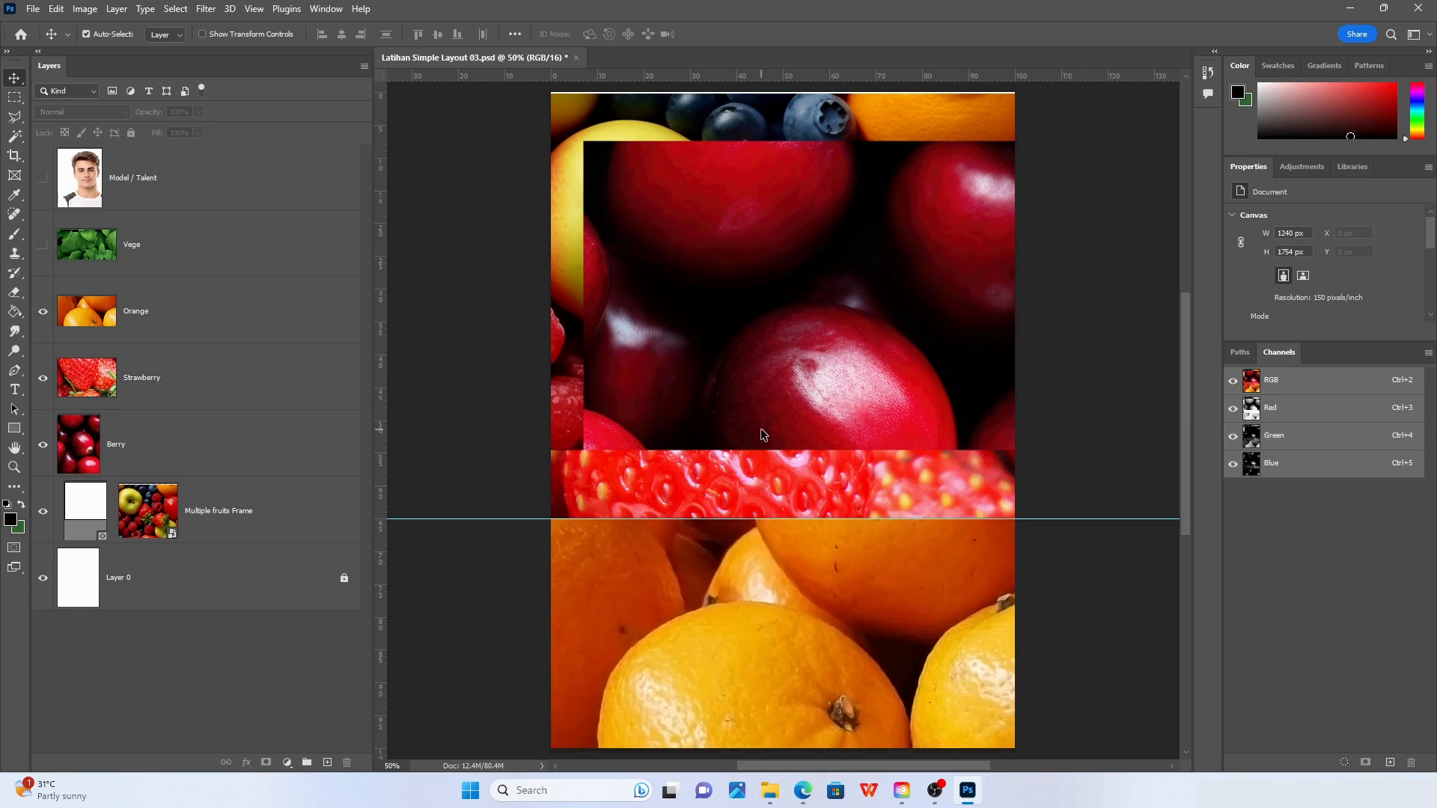
# Reposition the Berry image leftward, the Strawberry image upward and the Orange image slightly up and right on the page
pyautogui.moveTo(865, 294); pyautogui.dragTo(675, 294)
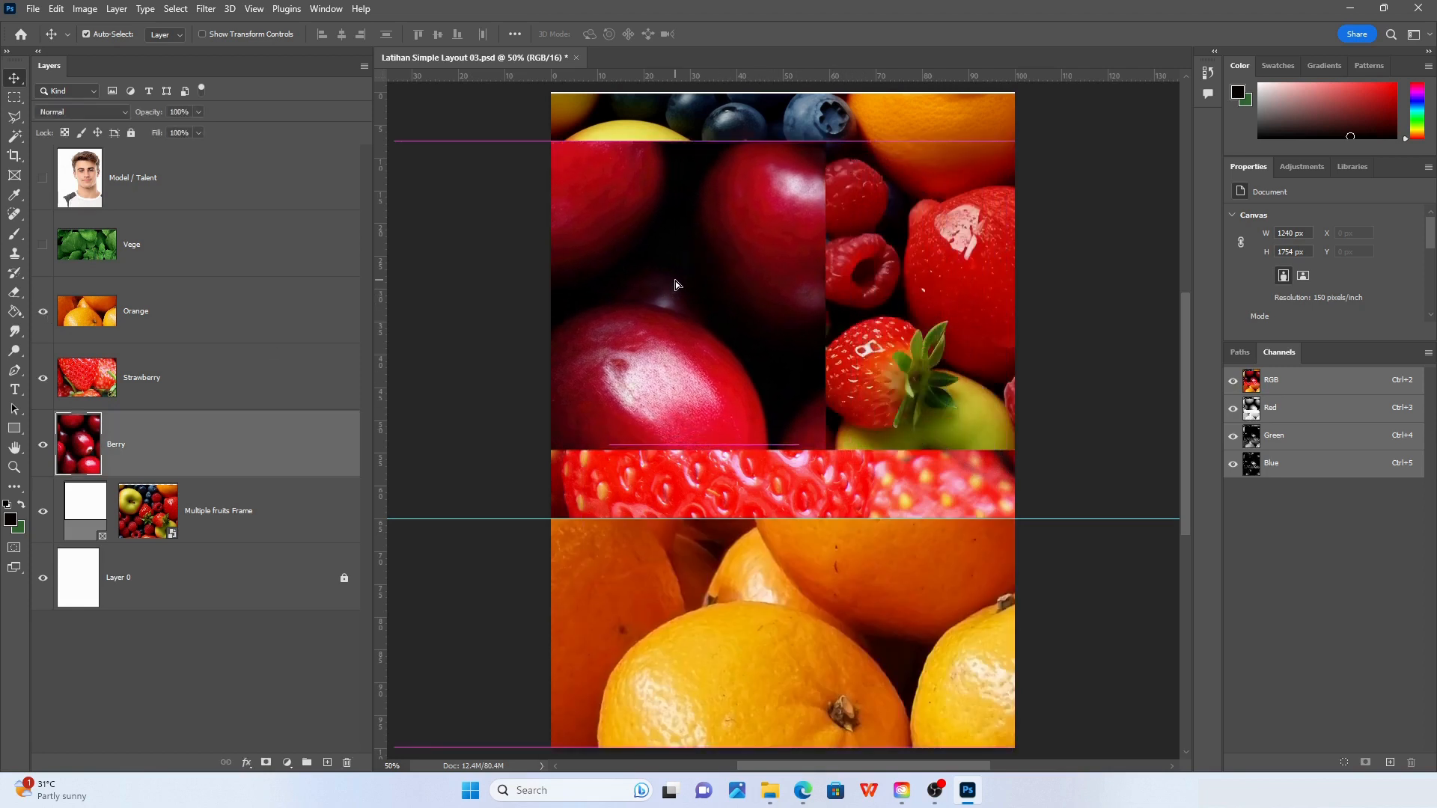
pyautogui.moveTo(870, 480); pyautogui.dragTo(840, 335)
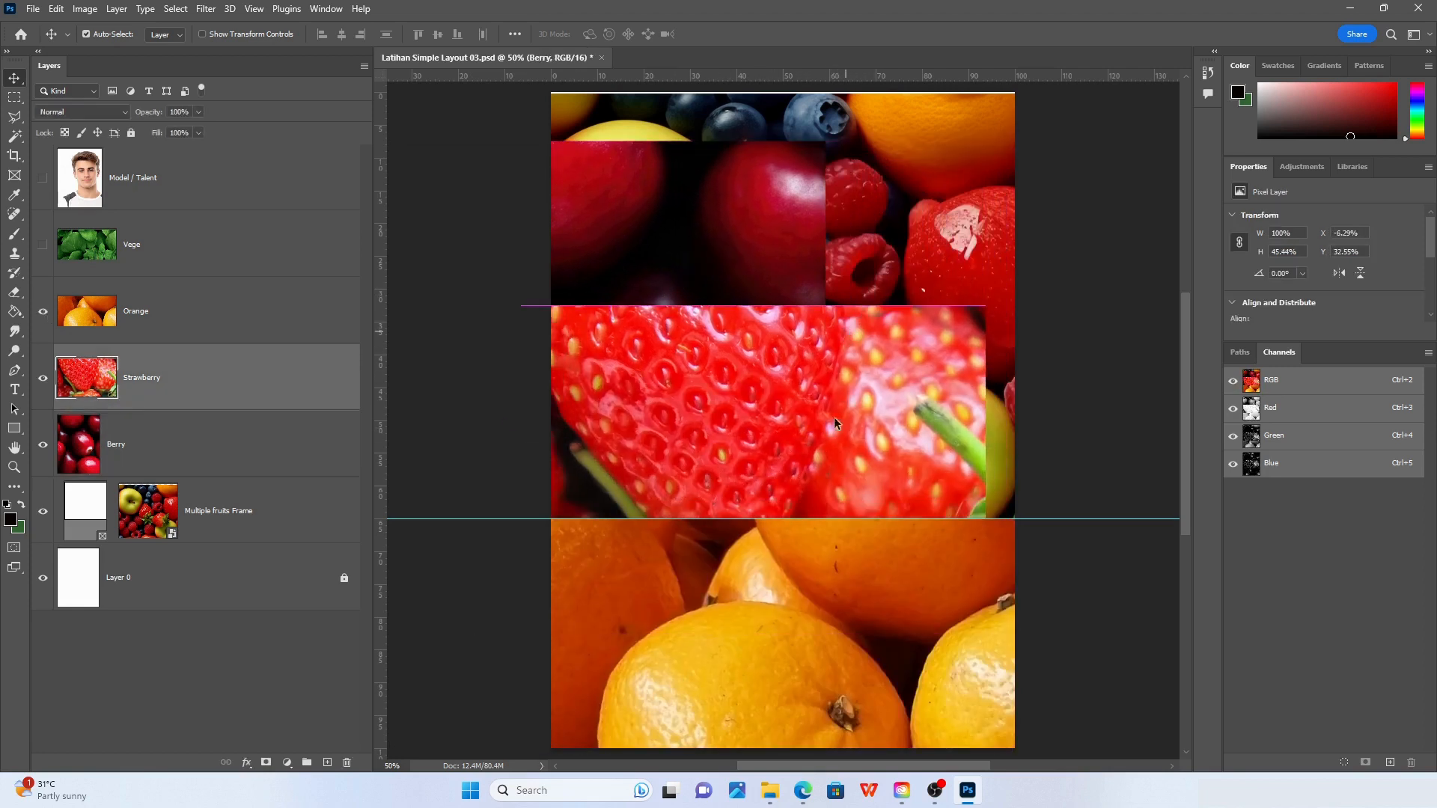
pyautogui.moveTo(813, 637); pyautogui.dragTo(1003, 564)
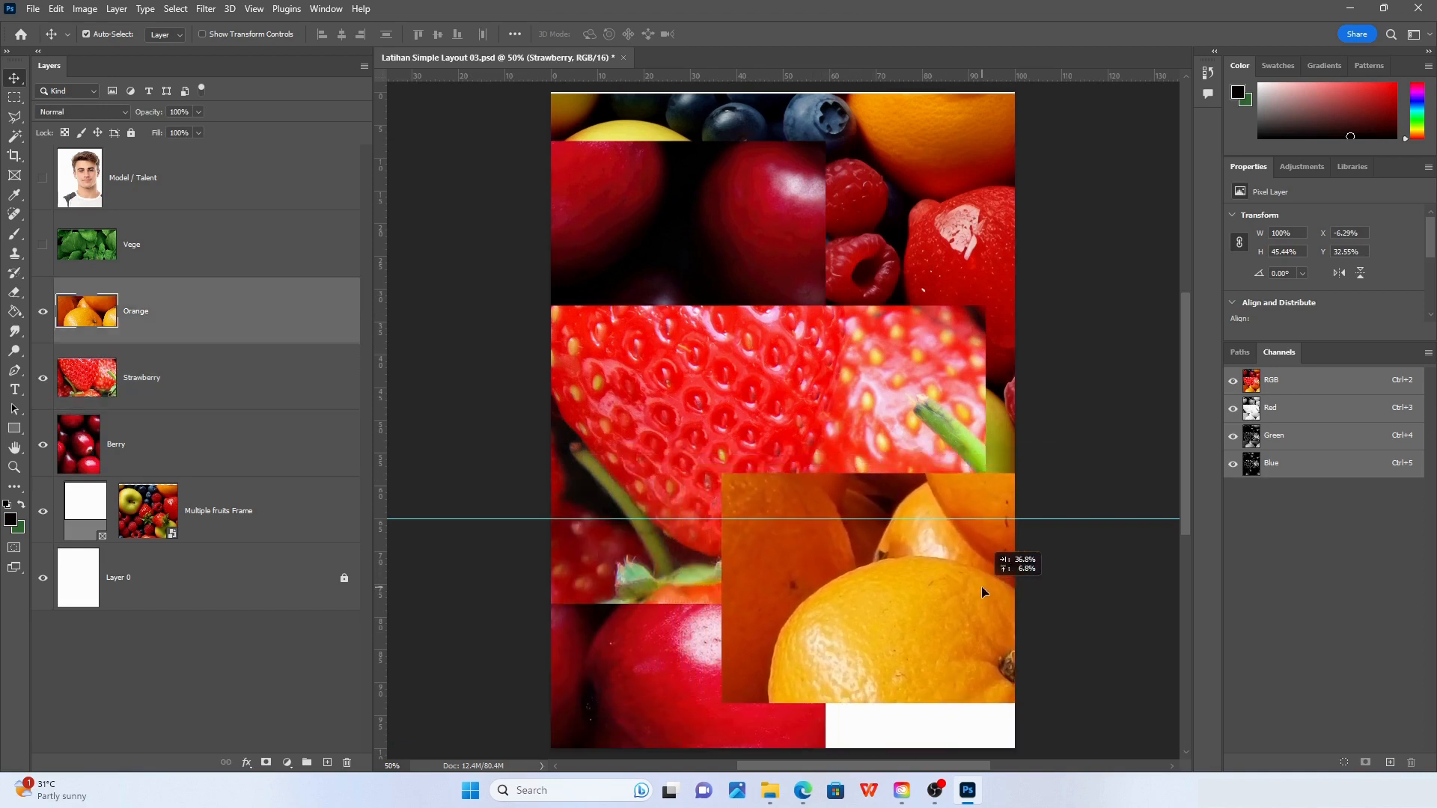
pyautogui.moveTo(920, 634); pyautogui.dragTo(782, 648)
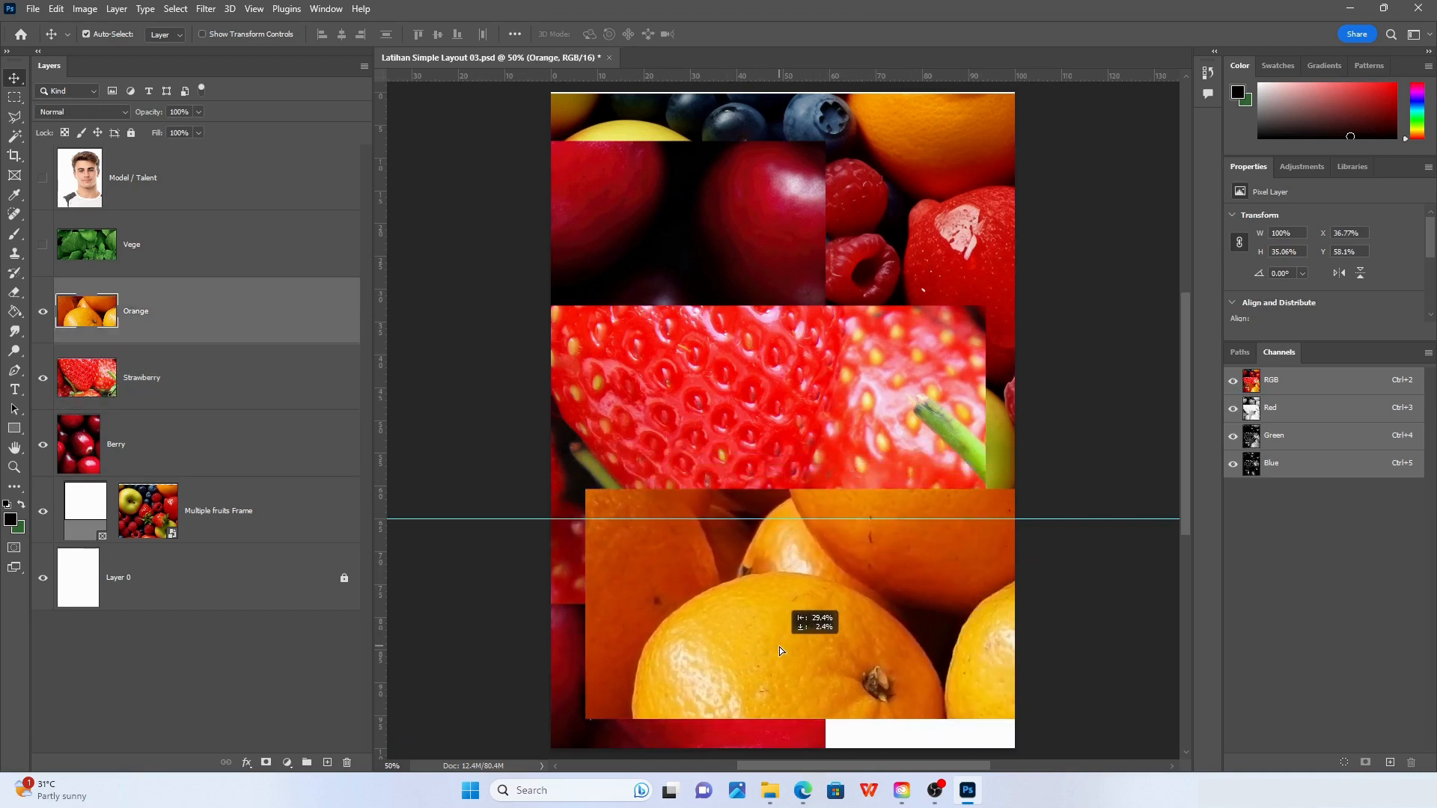
# Hide the Orange and Strawberry layers and centre the Berry image on the page at X 3.55%, Y 3.88%
pyautogui.click(42, 317)
pyautogui.click(42, 379)
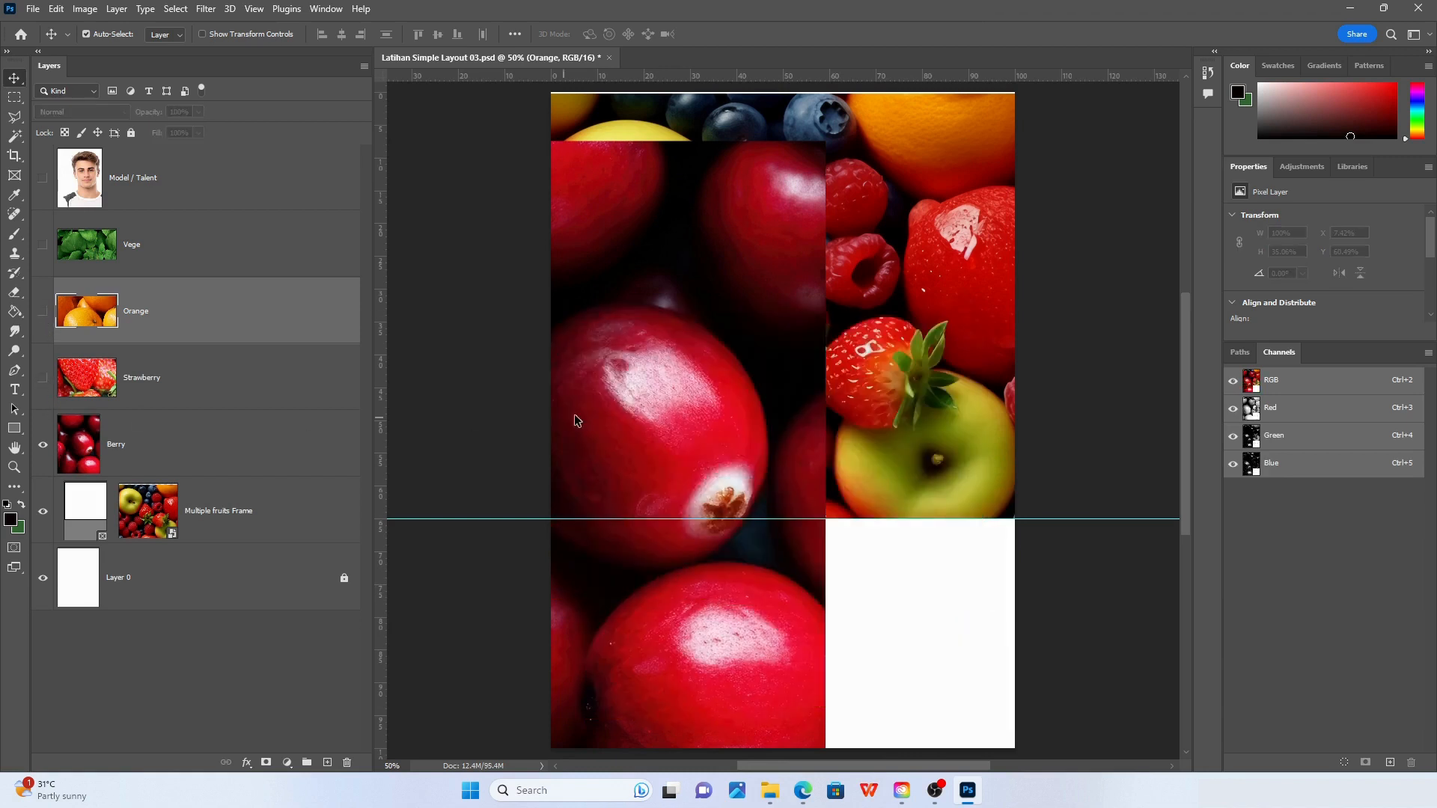
pyautogui.moveTo(575, 420); pyautogui.dragTo(844, 358)
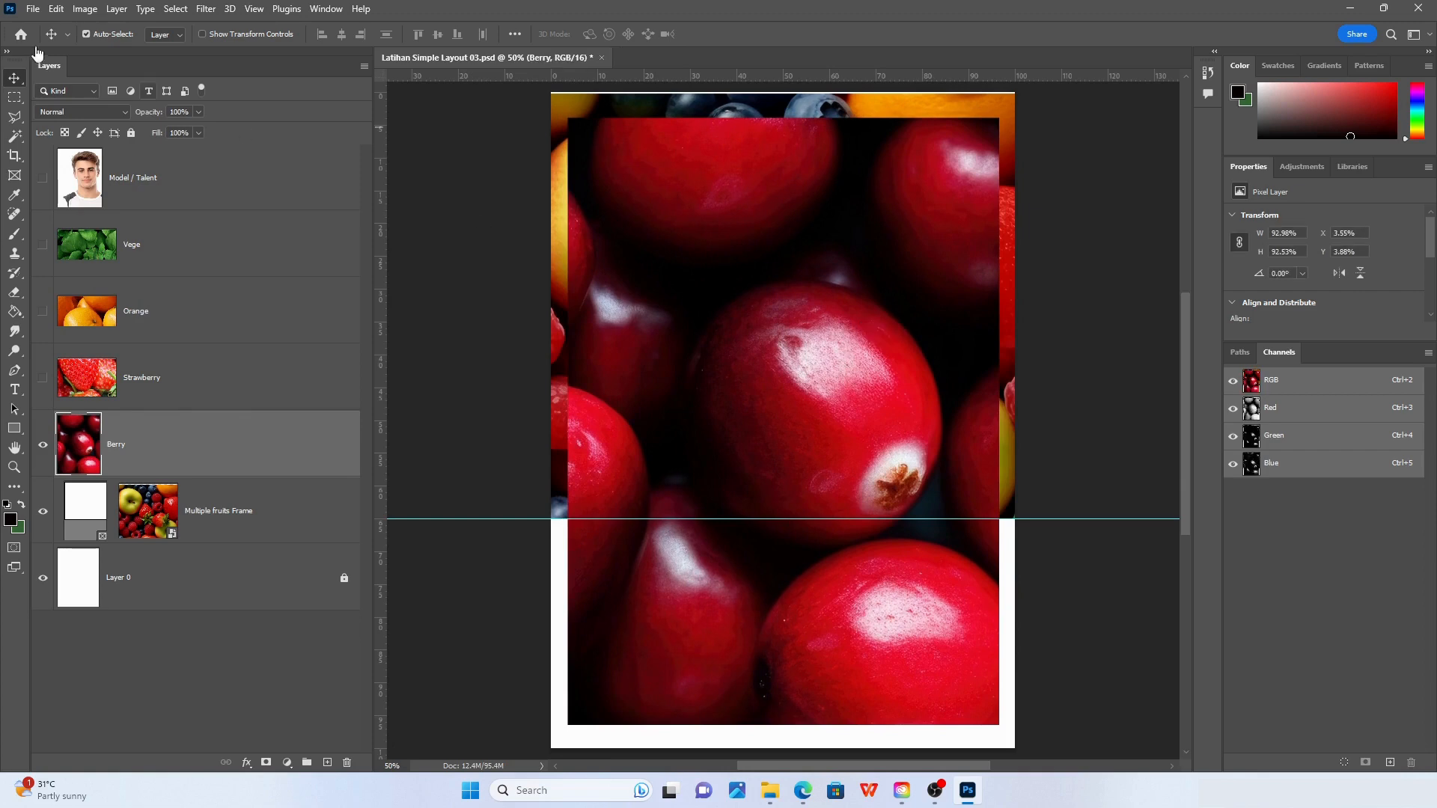
# Scale the Berry image to 31.52% and place it in the white area below the guide at X 9.68%, Y 67.67%
pyautogui.click(56, 11)
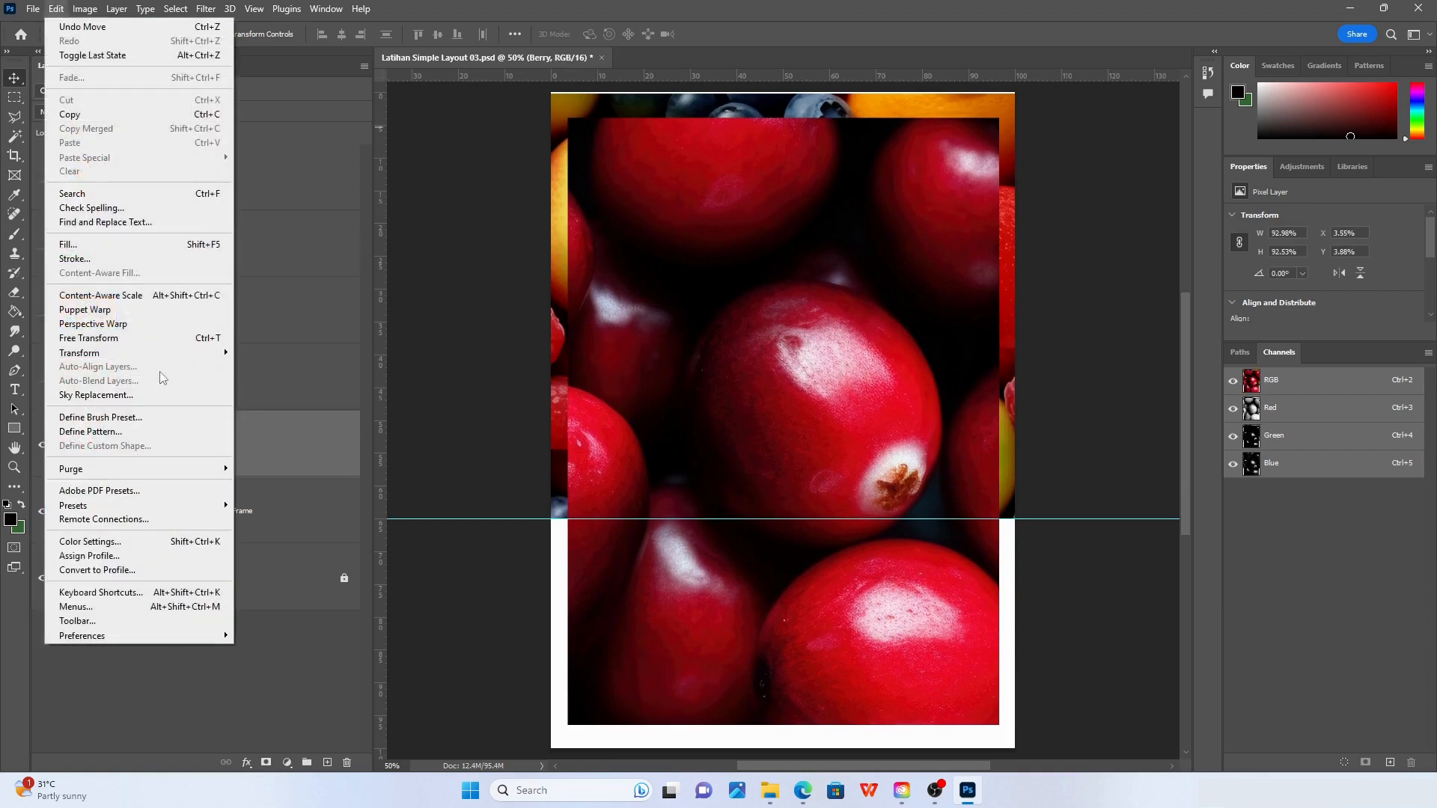
pyautogui.moveTo(150, 353)
pyautogui.click(292, 368)
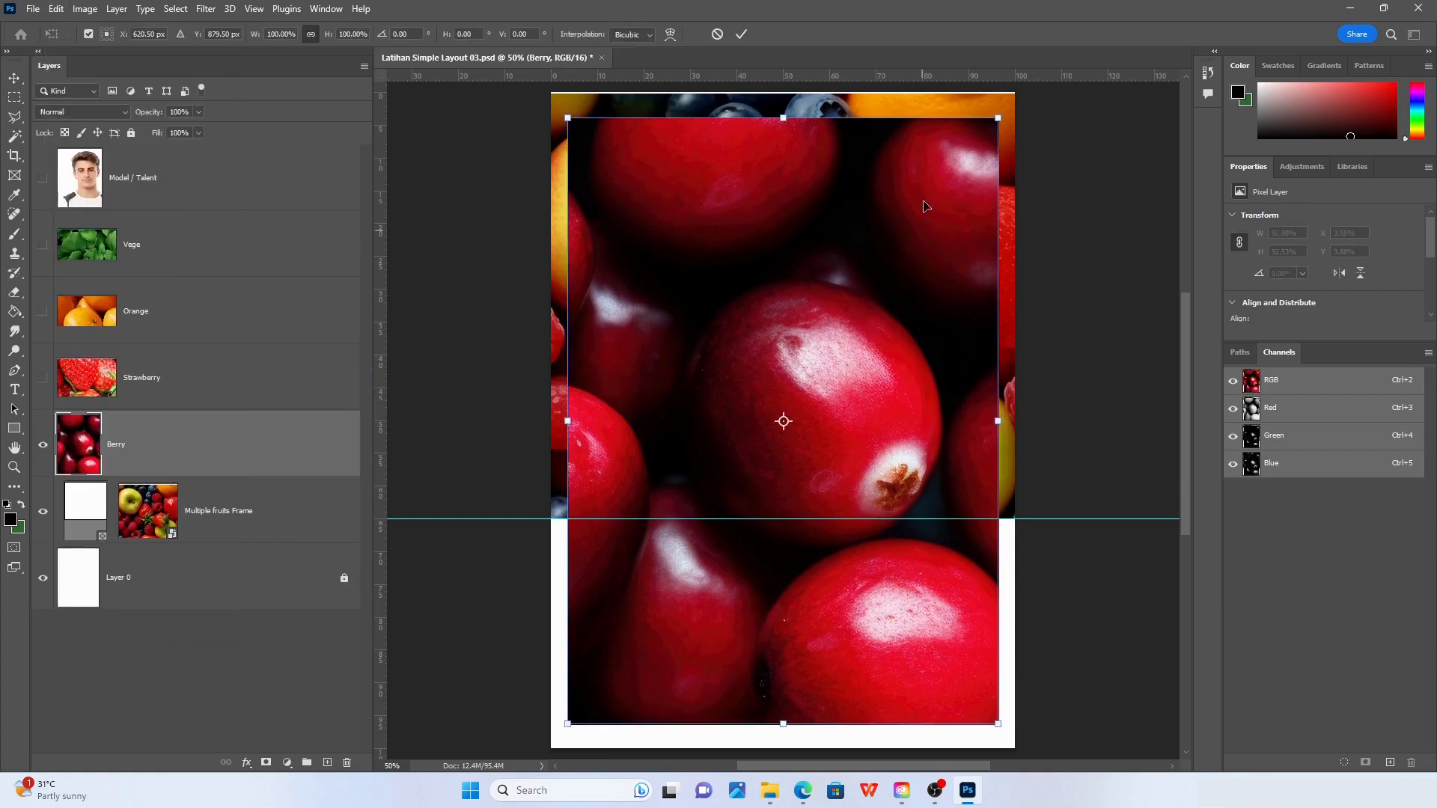
pyautogui.moveTo(995, 116); pyautogui.dragTo(749, 566)
pyautogui.moveTo(637, 579); pyautogui.dragTo(684, 581)
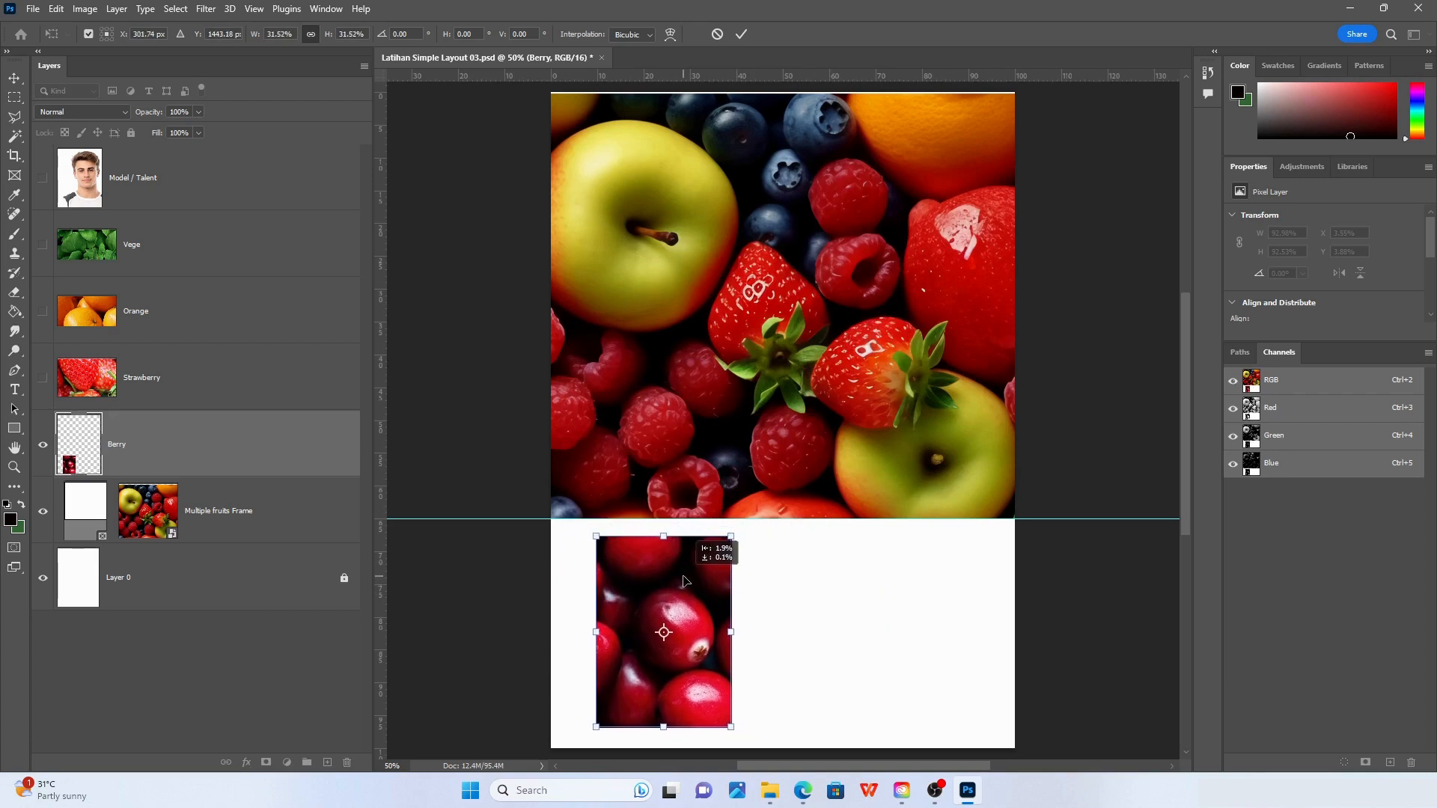
pyautogui.press('Return')
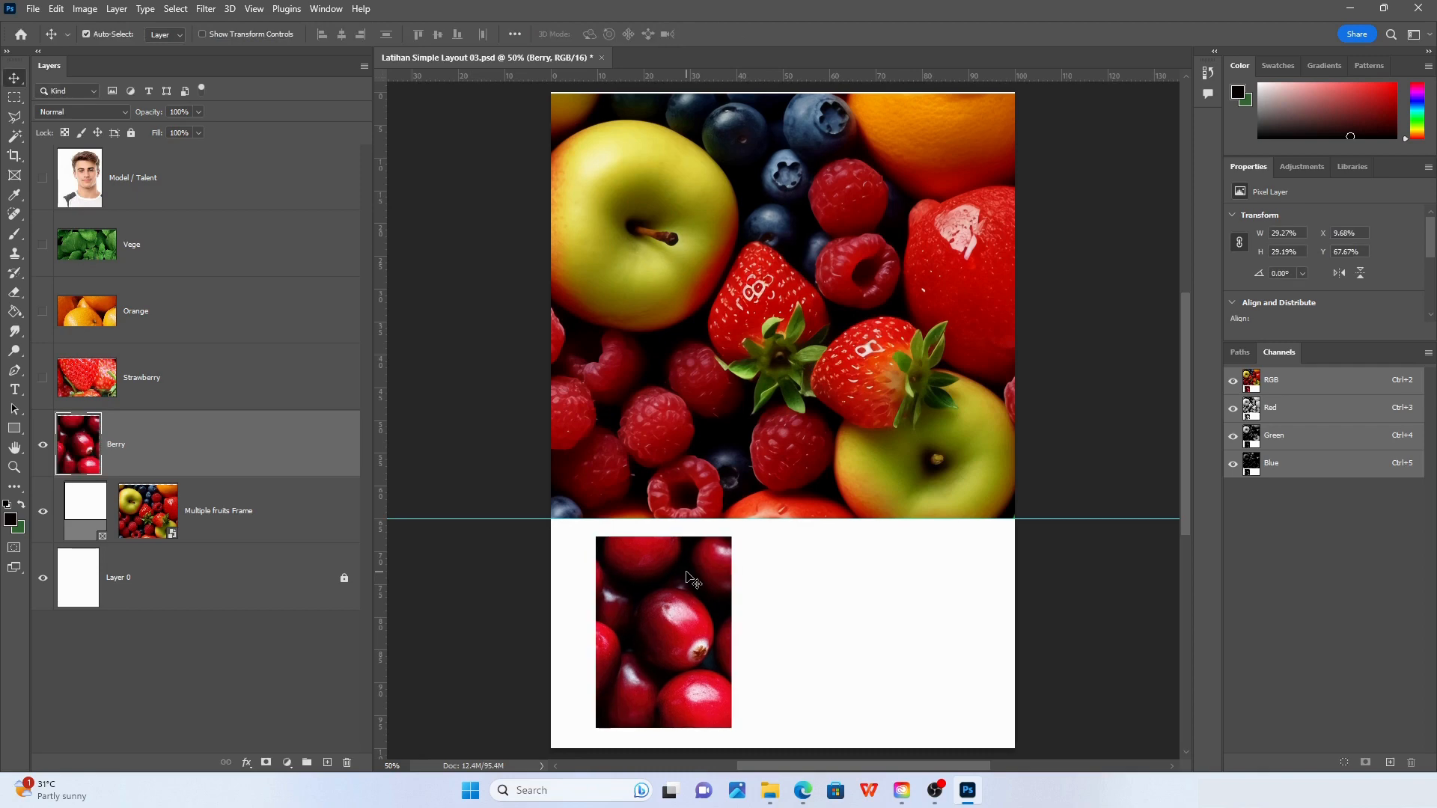
# Show the Strawberry layer, scale its image to 63.47% and place it against the Berry image's right edge, below the guide
pyautogui.click(43, 378)
pyautogui.moveTo(846, 398); pyautogui.dragTo(816, 355)
pyautogui.click(56, 8)
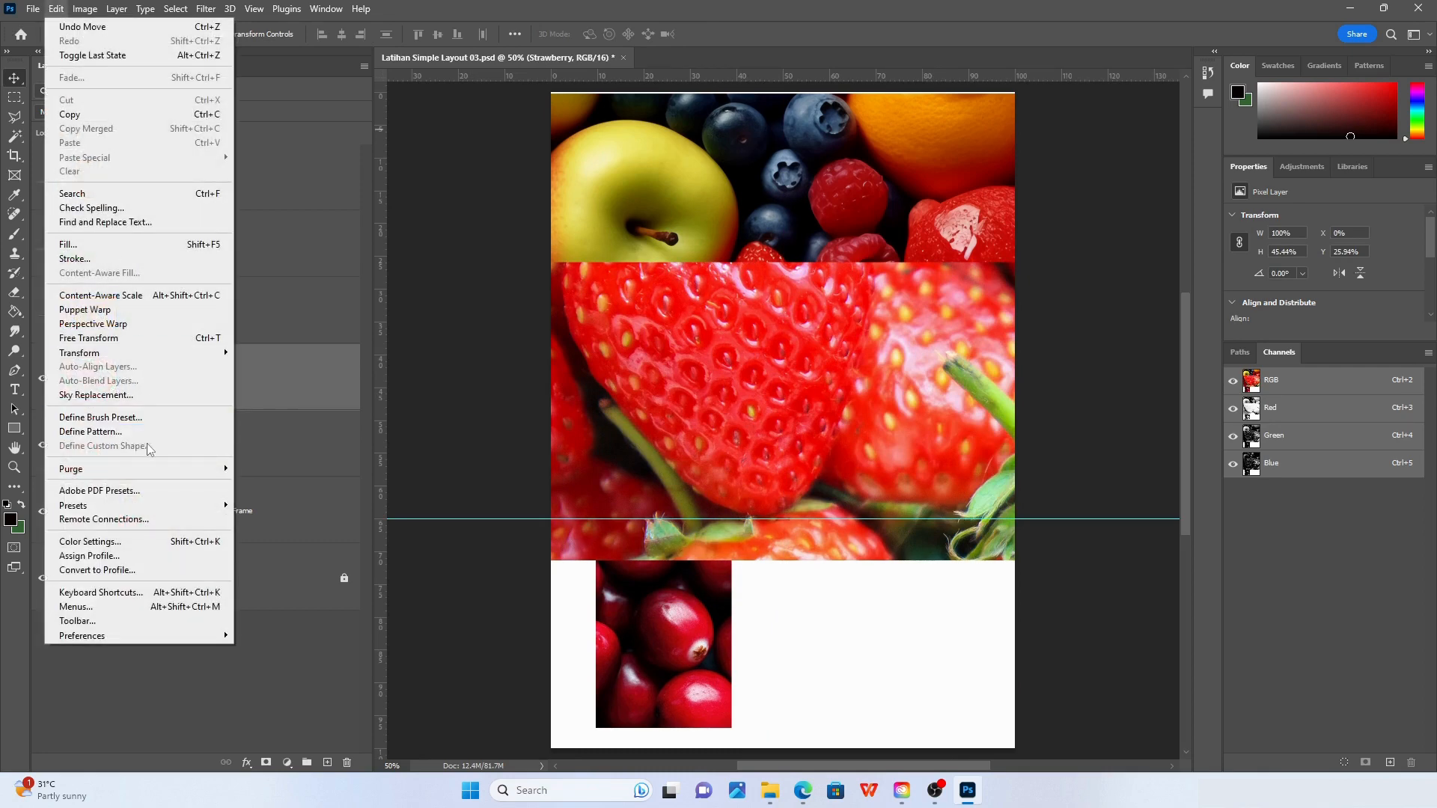
pyautogui.moveTo(185, 354)
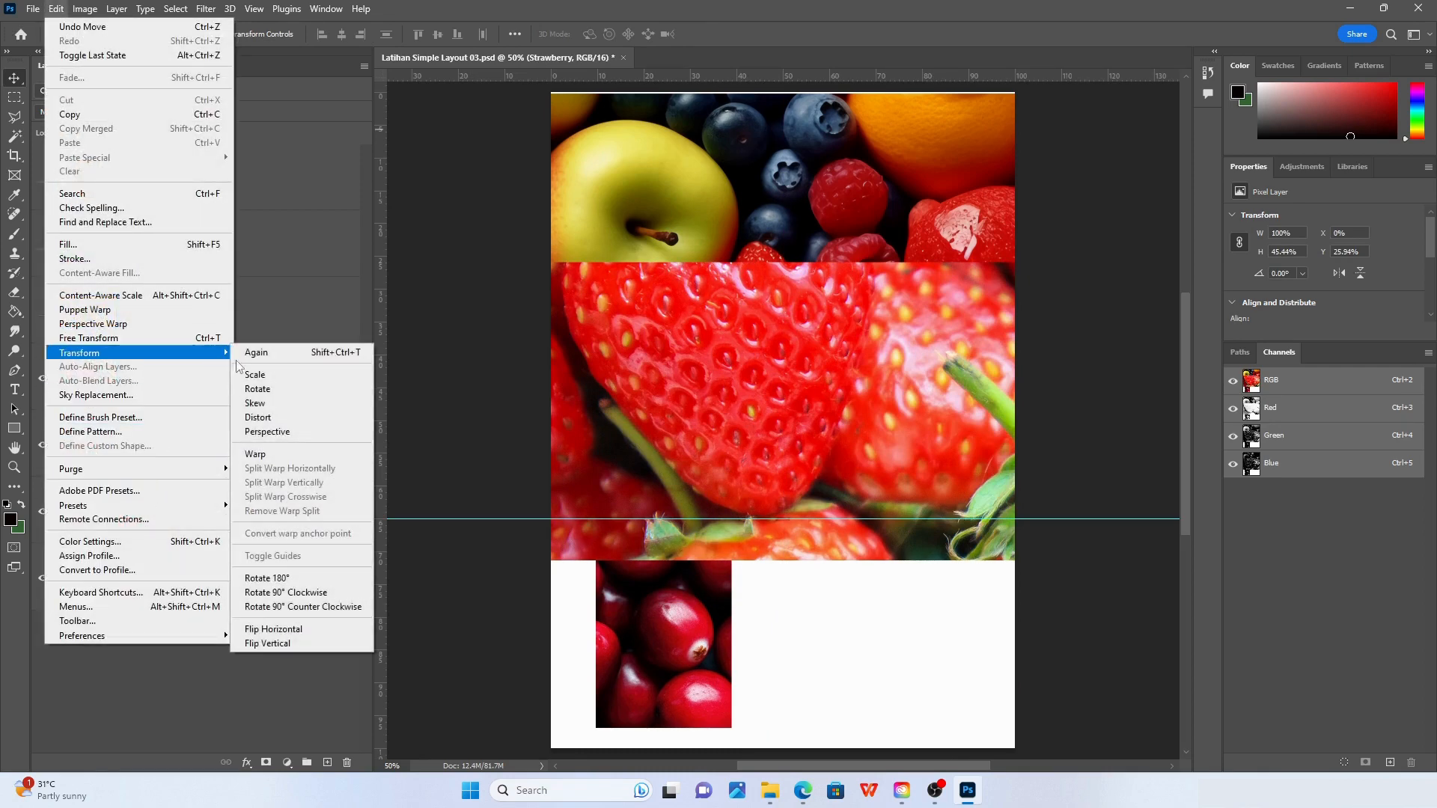
pyautogui.click(271, 376)
pyautogui.moveTo(1017, 264); pyautogui.dragTo(729, 449)
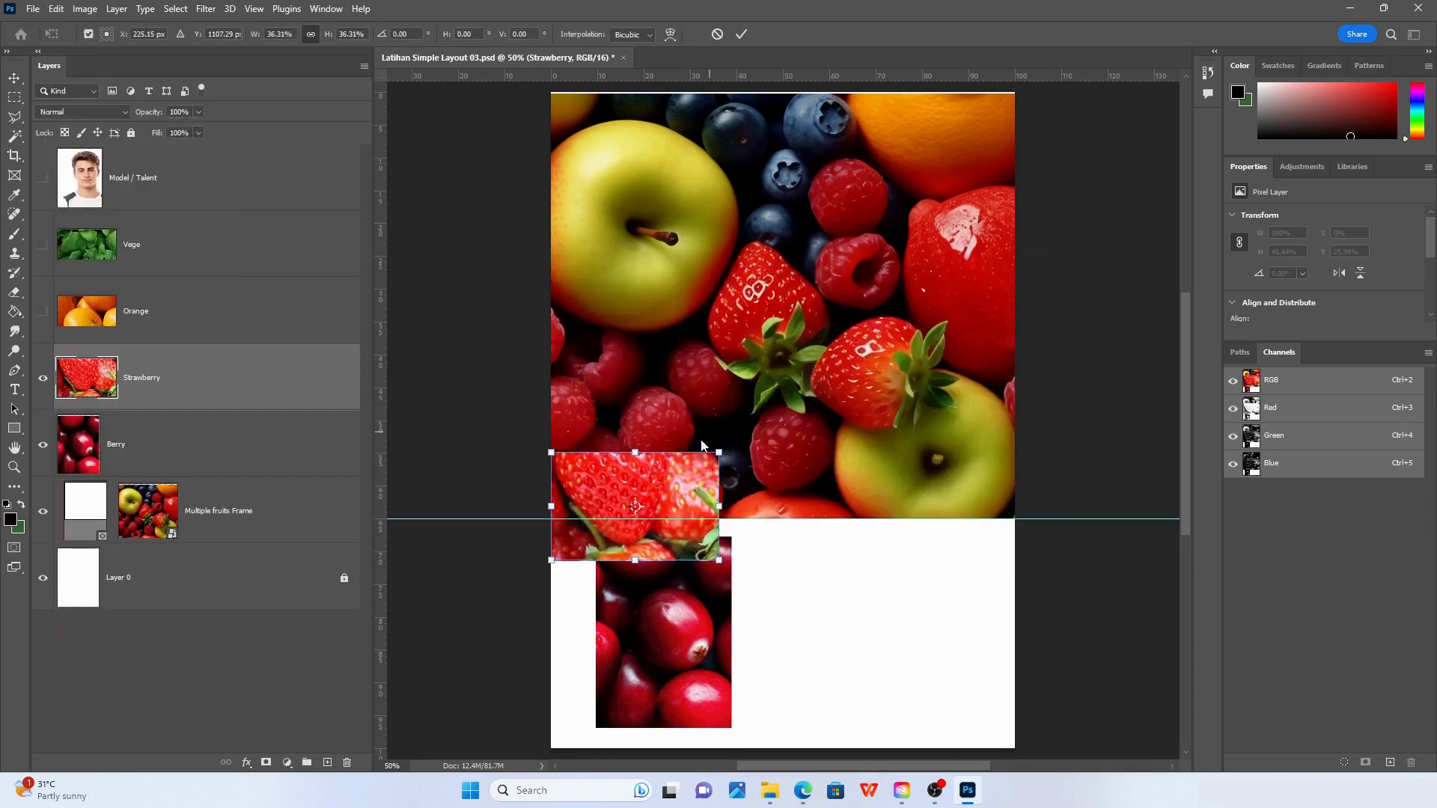
pyautogui.moveTo(640, 507); pyautogui.dragTo(815, 590)
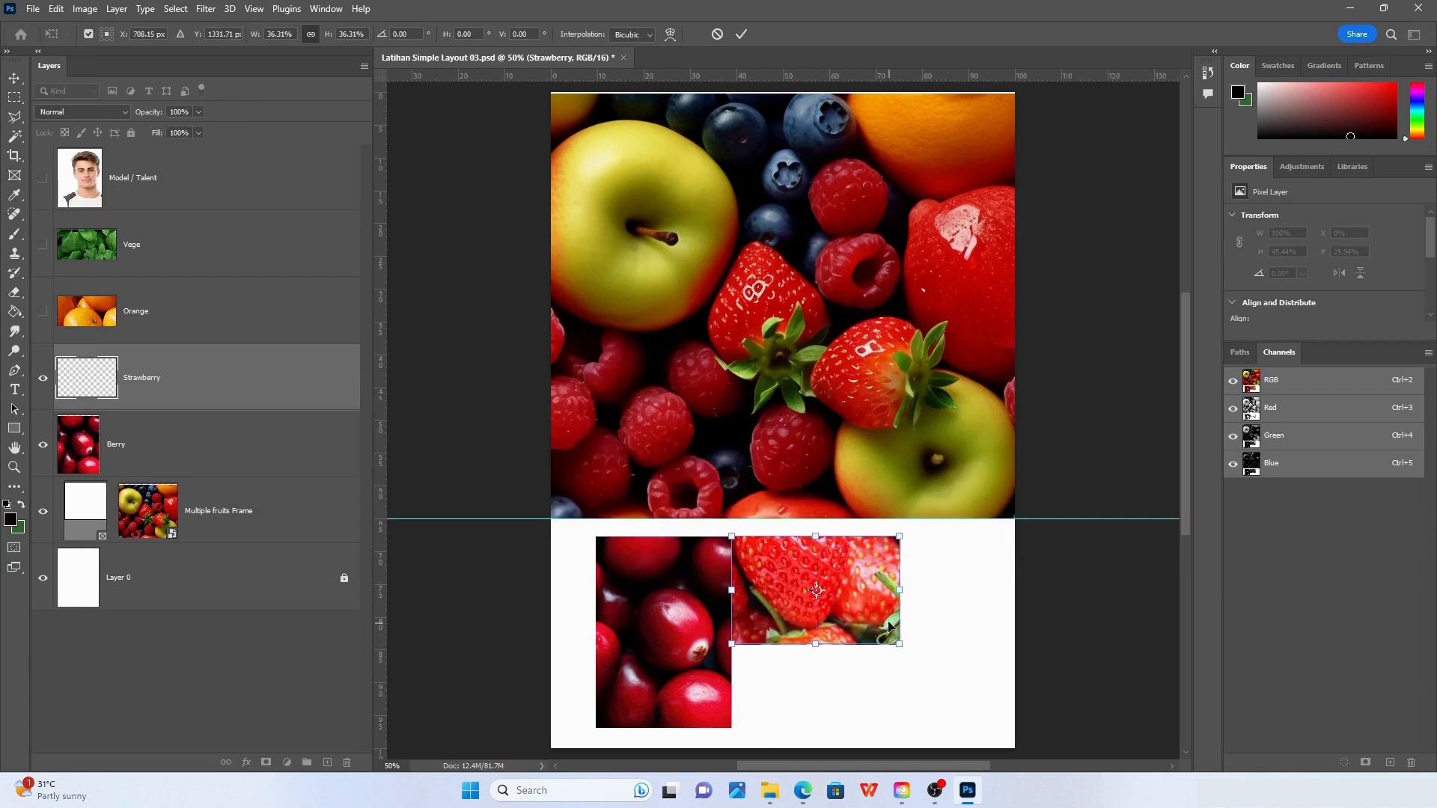
pyautogui.moveTo(896, 642); pyautogui.dragTo(1013, 737)
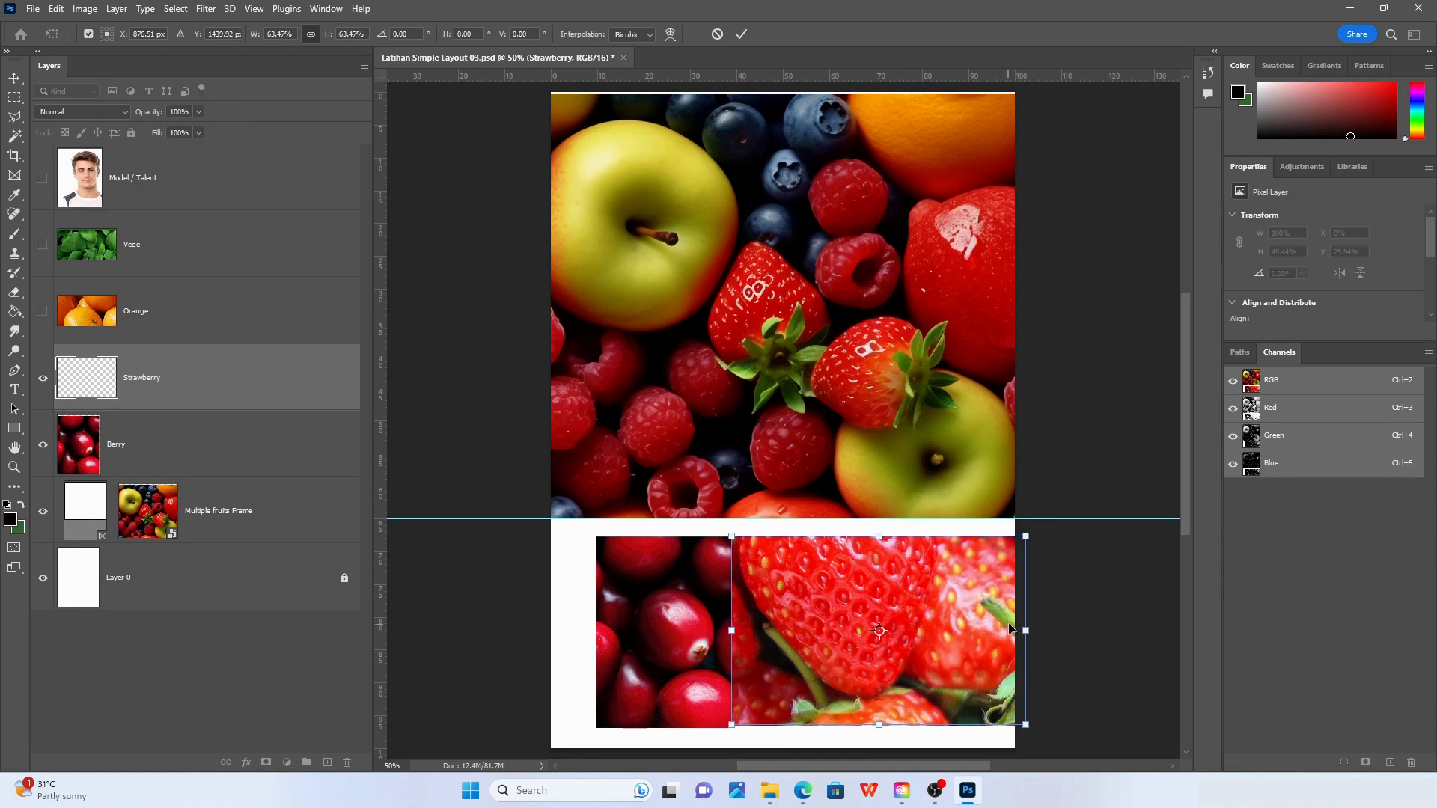
pyautogui.press('Return')
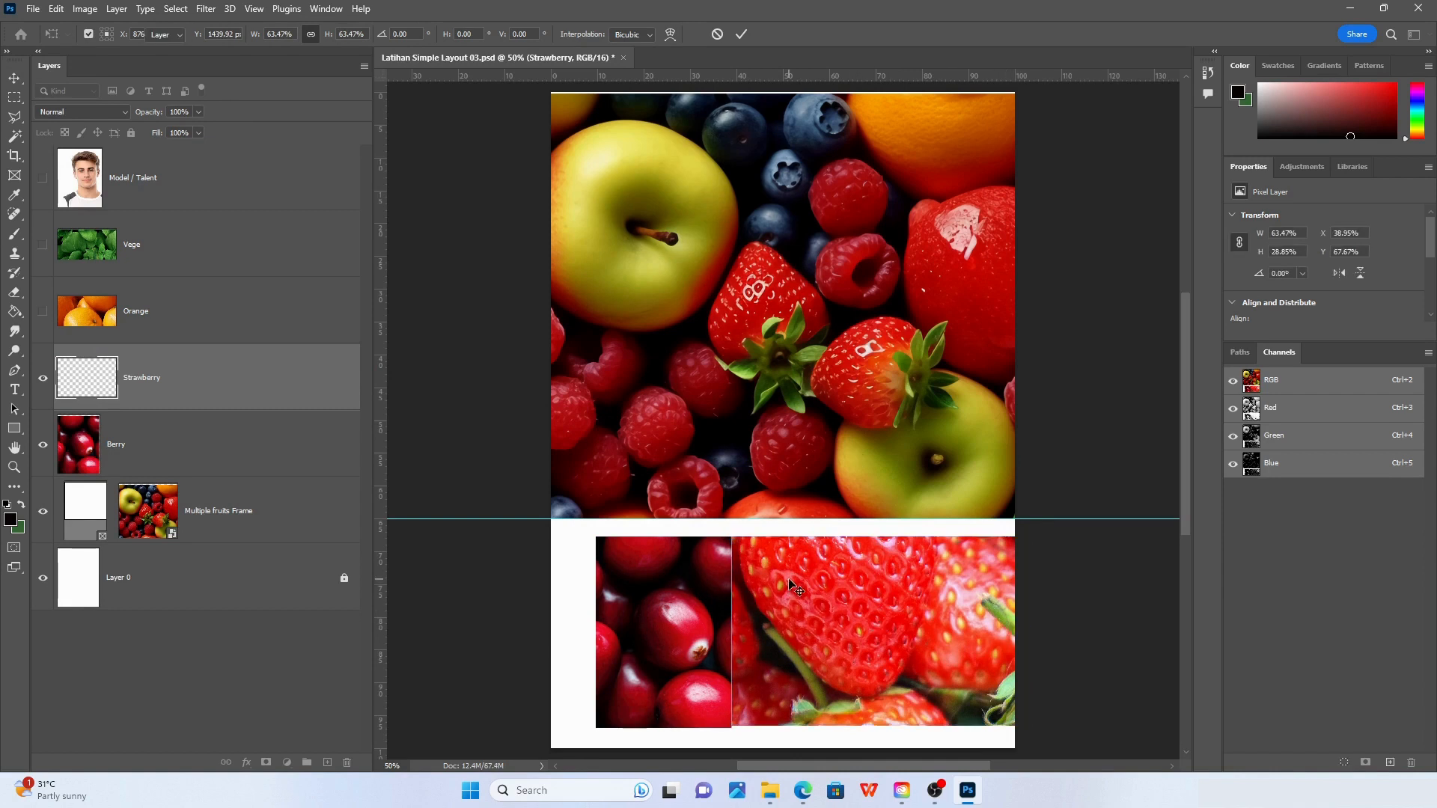
# Shift the Berry image slightly left and move the Strawberry image over it at X 16.85%, Y 67.5%
pyautogui.moveTo(649, 603); pyautogui.dragTo(629, 599)
pyautogui.moveTo(850, 595); pyautogui.dragTo(748, 593)
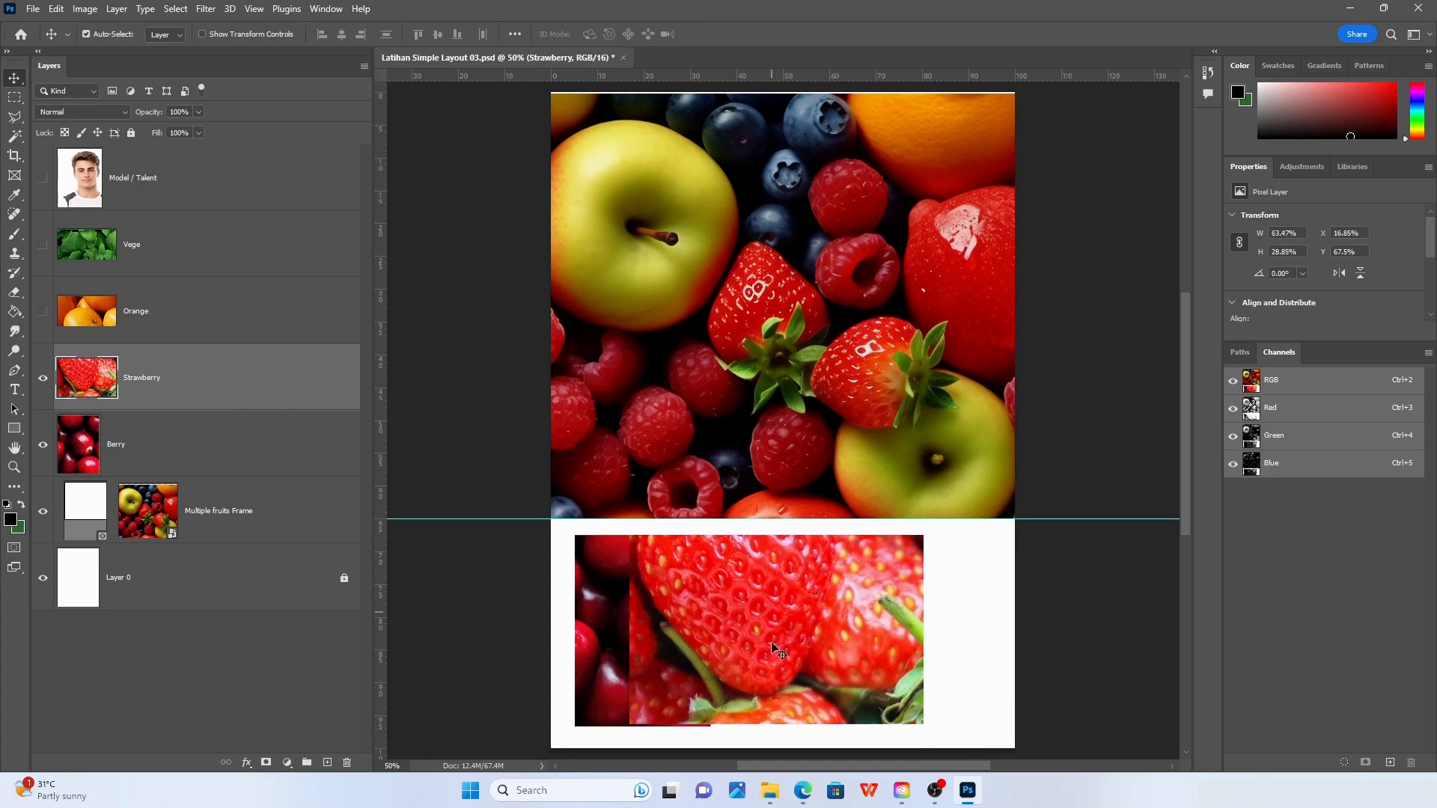
# Show the Orange layer, scale its image to 83.63% of the page width and place it below the guide at Y 67.5%
pyautogui.click(41, 311)
pyautogui.moveTo(734, 528); pyautogui.dragTo(853, 622)
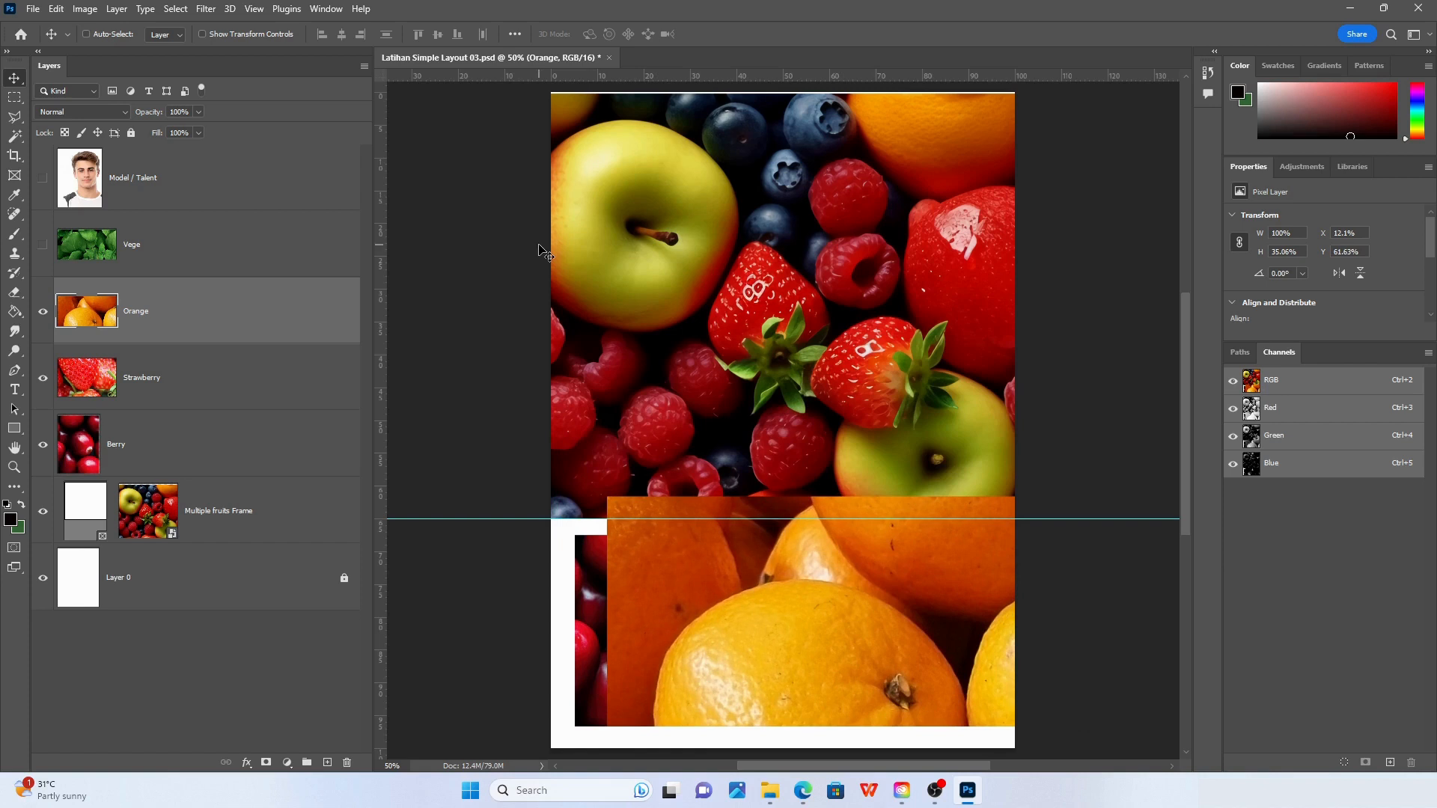
pyautogui.hotkey('ctrl', 't')
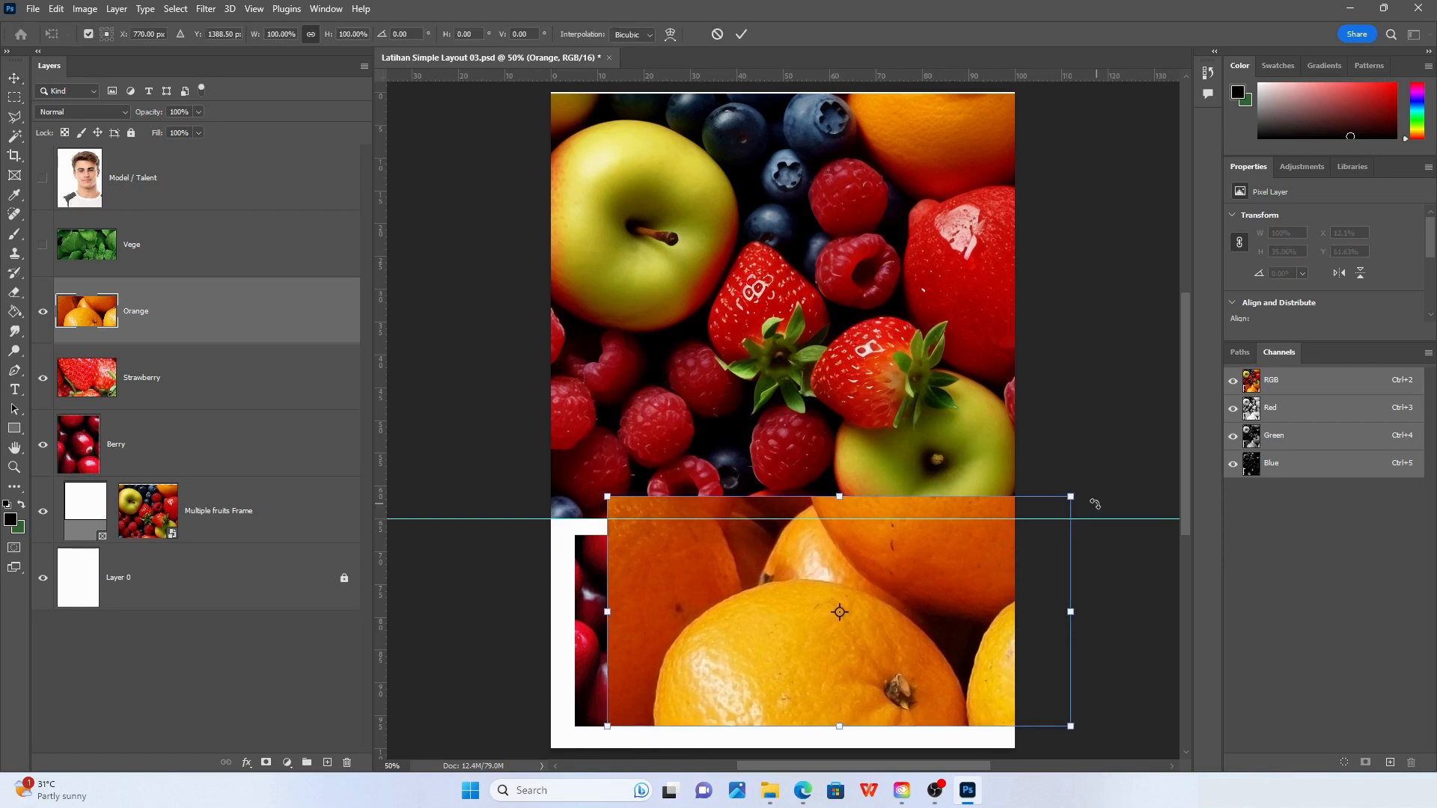
pyautogui.moveTo(1072, 498); pyautogui.dragTo(929, 536)
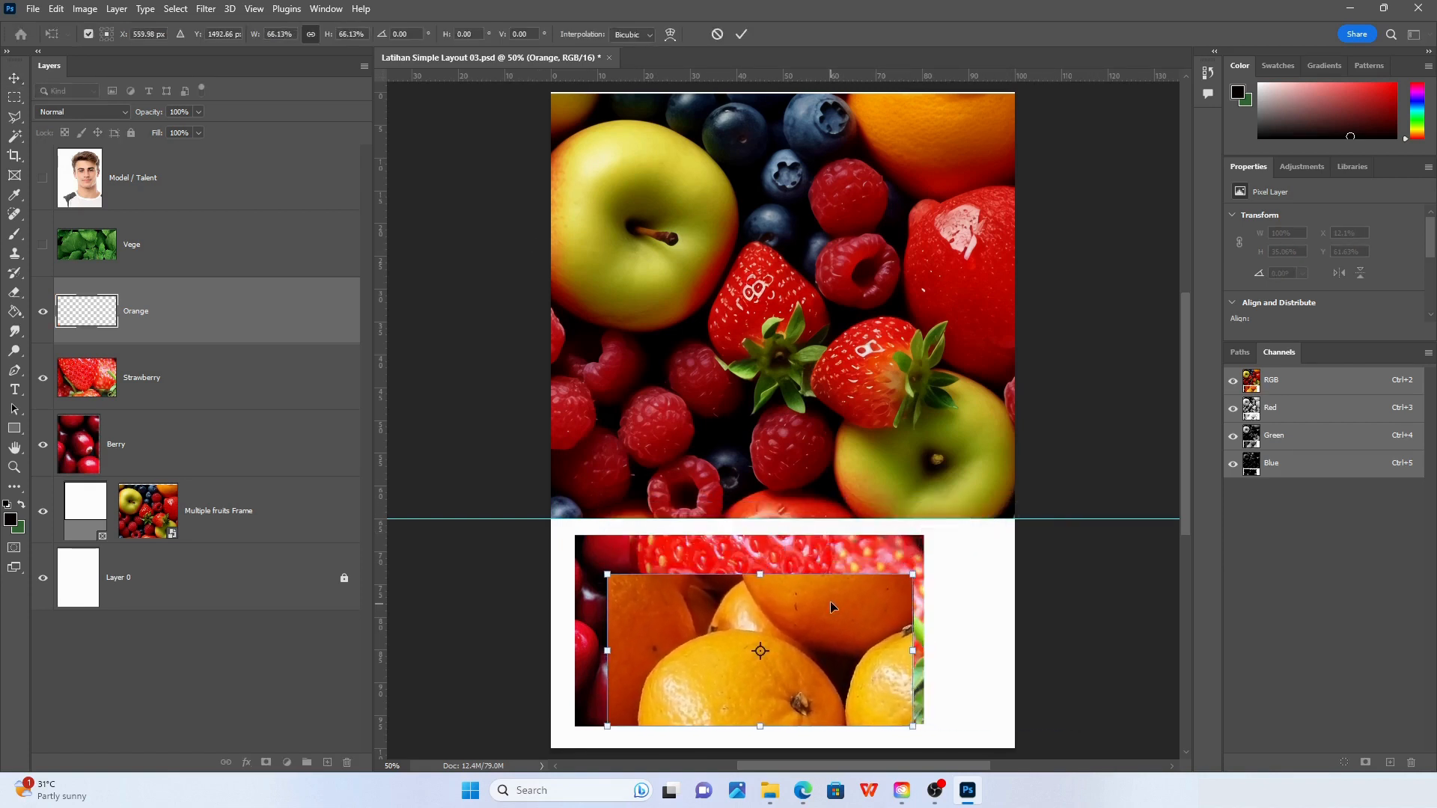
pyautogui.moveTo(831, 599); pyautogui.dragTo(818, 578)
pyautogui.moveTo(896, 686); pyautogui.dragTo(981, 726)
pyautogui.press('Return')
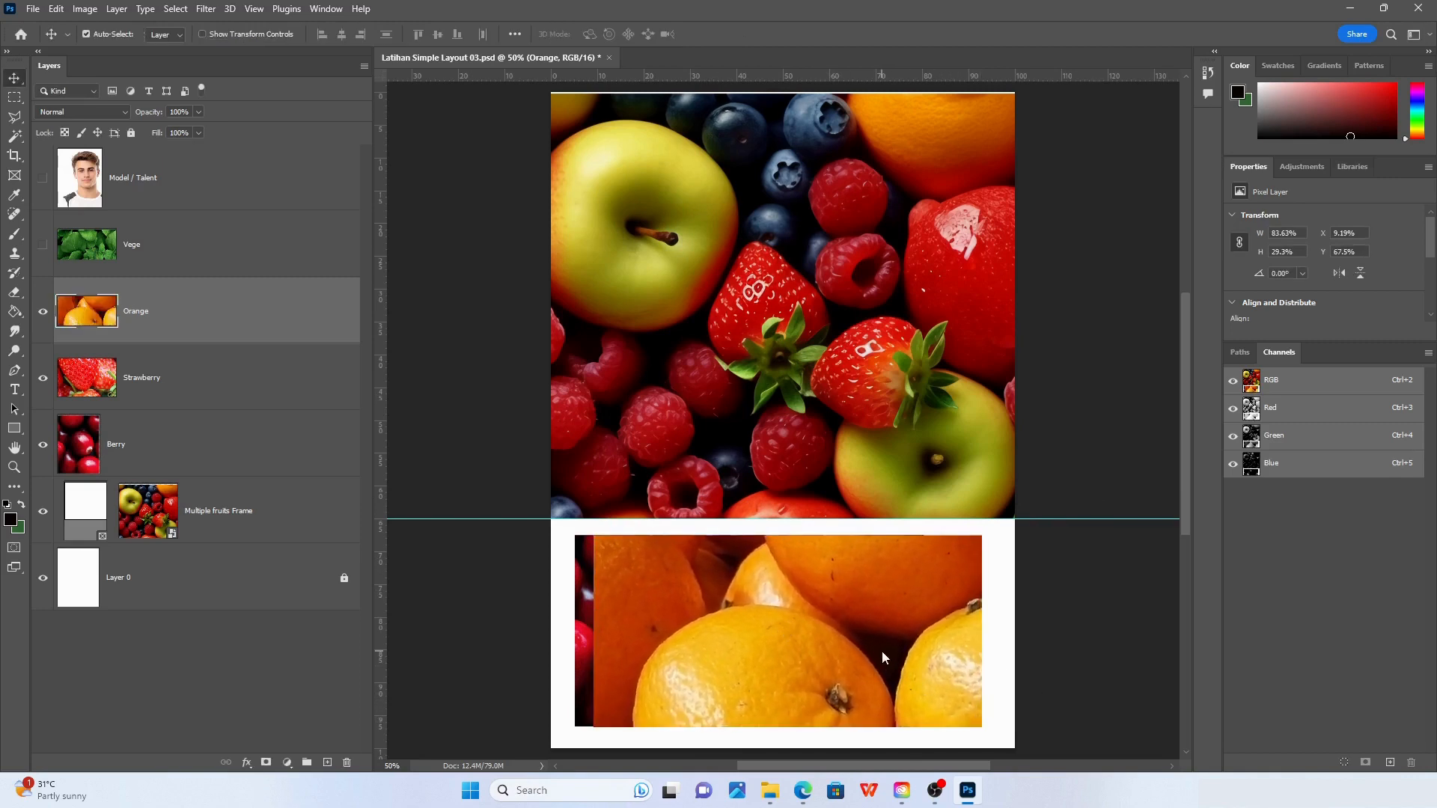
# Move the Orange image over the Berry and Strawberry images at X 5.16%, Y 67.5%
pyautogui.moveTo(689, 637); pyautogui.dragTo(696, 596)
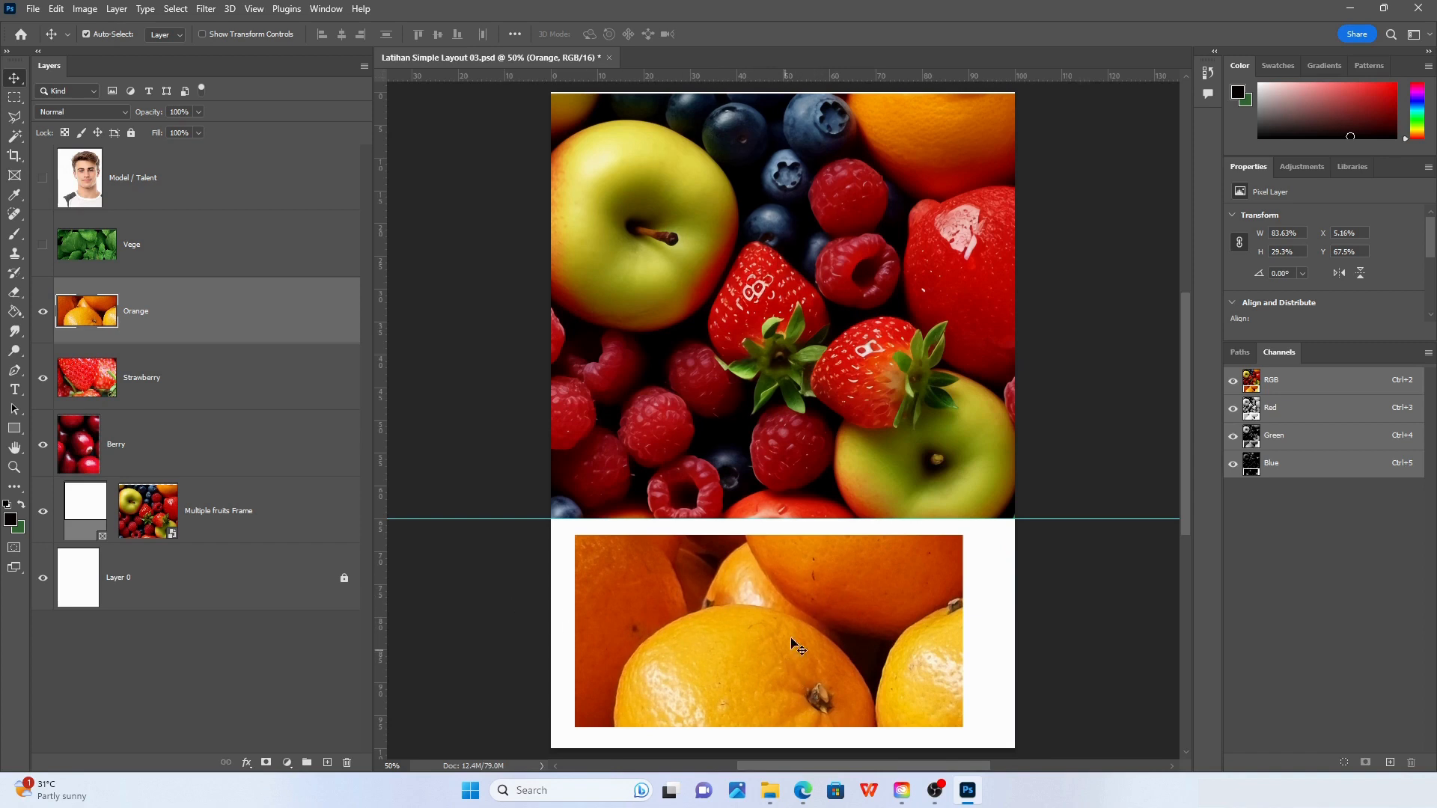
pyautogui.moveTo(715, 621); pyautogui.dragTo(825, 622)
pyautogui.moveTo(648, 614)
pyautogui.mouseDown()
pyautogui.moveTo(708, 615)
pyautogui.moveTo(651, 618)
pyautogui.mouseUp()
pyautogui.moveTo(649, 618); pyautogui.dragTo(644, 614)
pyautogui.moveTo(832, 609); pyautogui.dragTo(721, 613)
# Draw a circular frame with the Frame tool over the Orange image, about 41.5% wide and 29.3% high
pyautogui.click(15, 176)
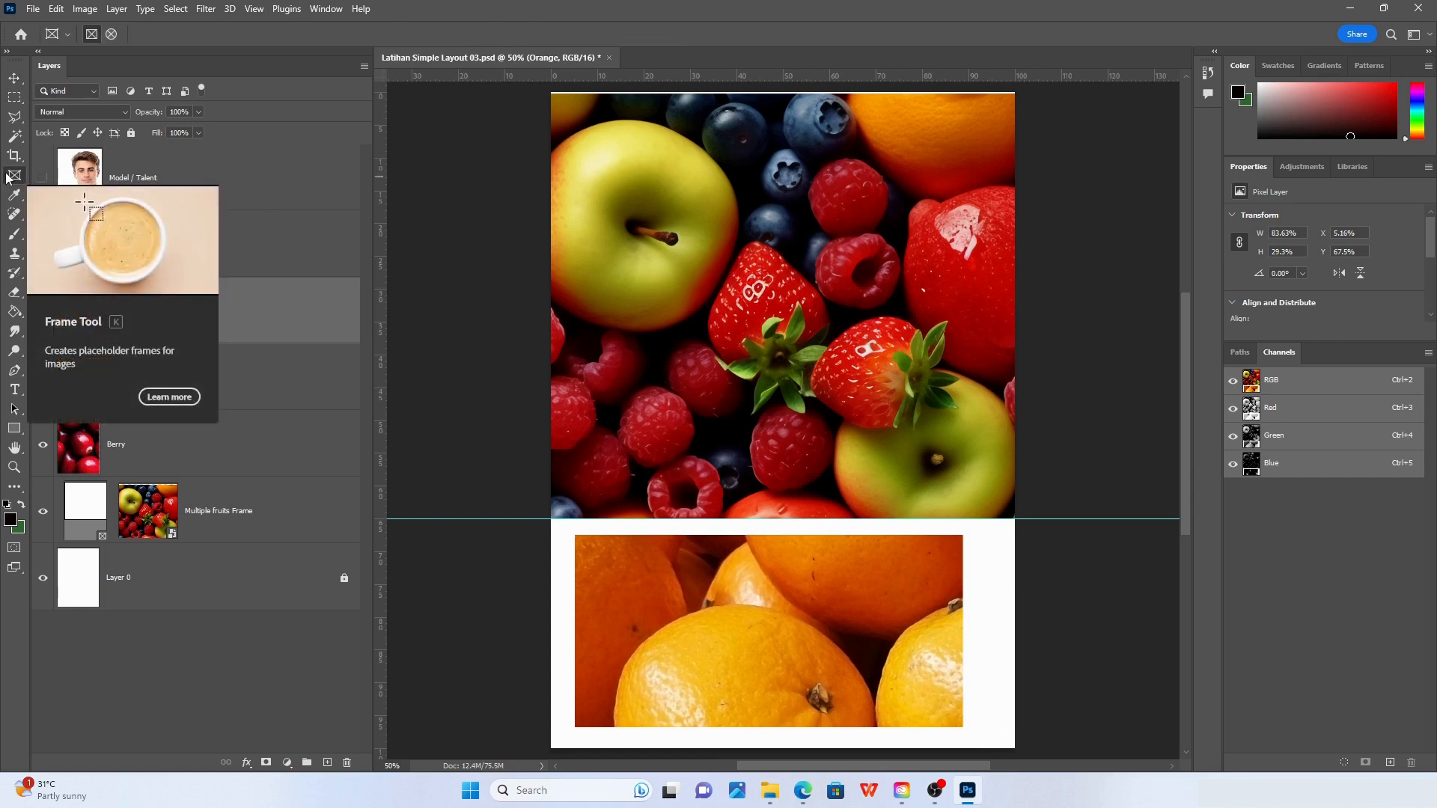
pyautogui.click(112, 33)
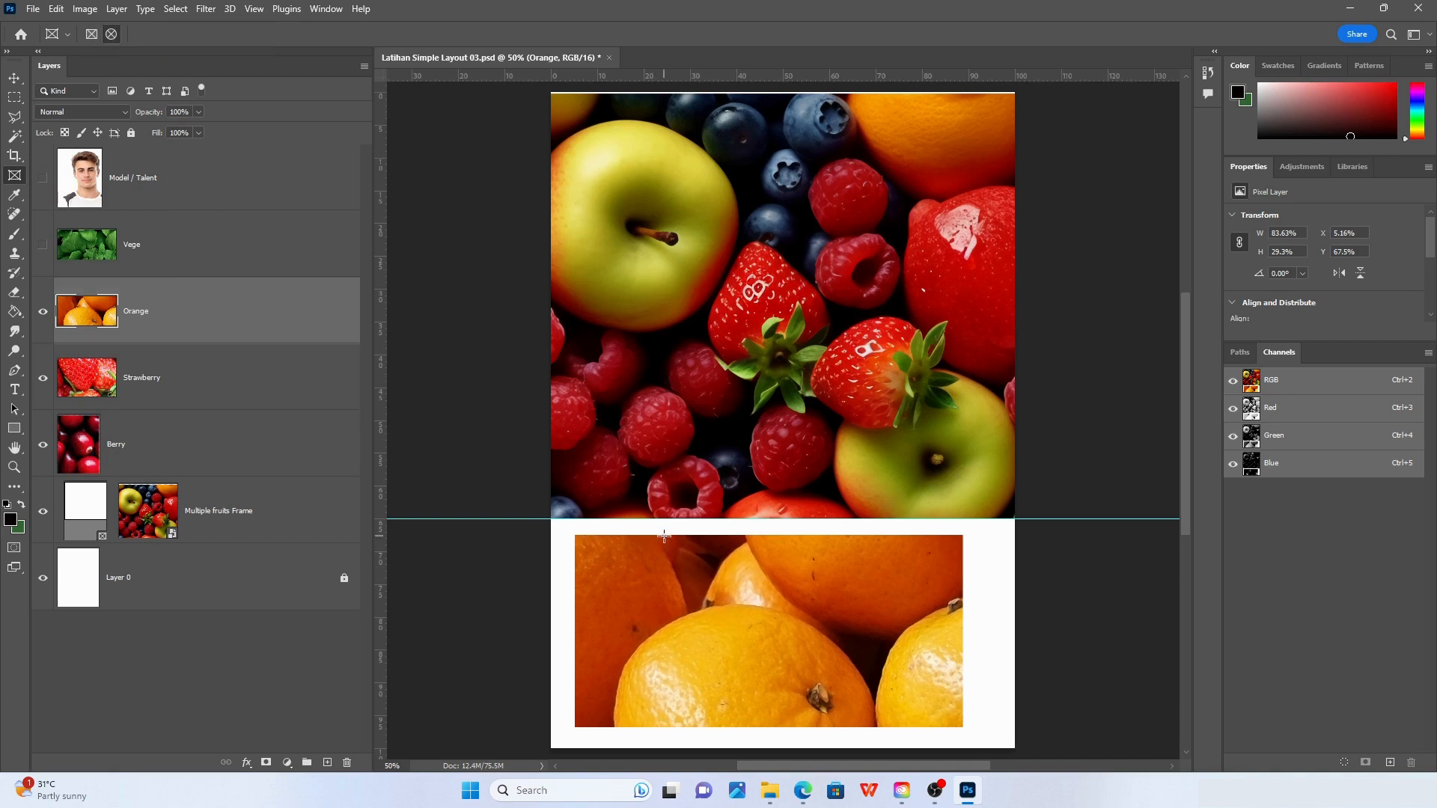
pyautogui.click(110, 35)
pyautogui.moveTo(672, 535); pyautogui.dragTo(867, 731)
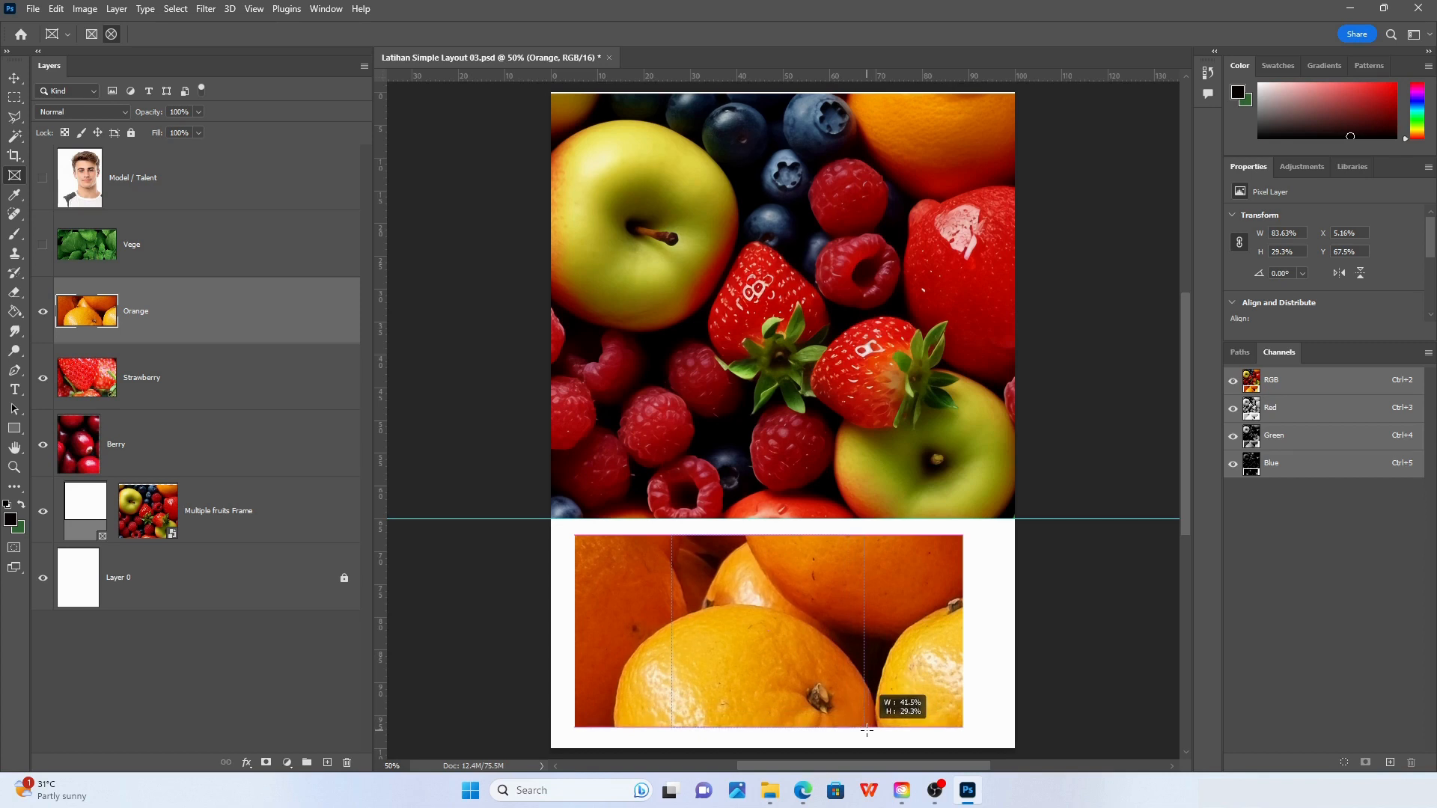
pyautogui.moveTo(867, 731)
pyautogui.mouseDown()
pyautogui.moveTo(812, 644)
pyautogui.moveTo(866, 727)
pyautogui.mouseUp()
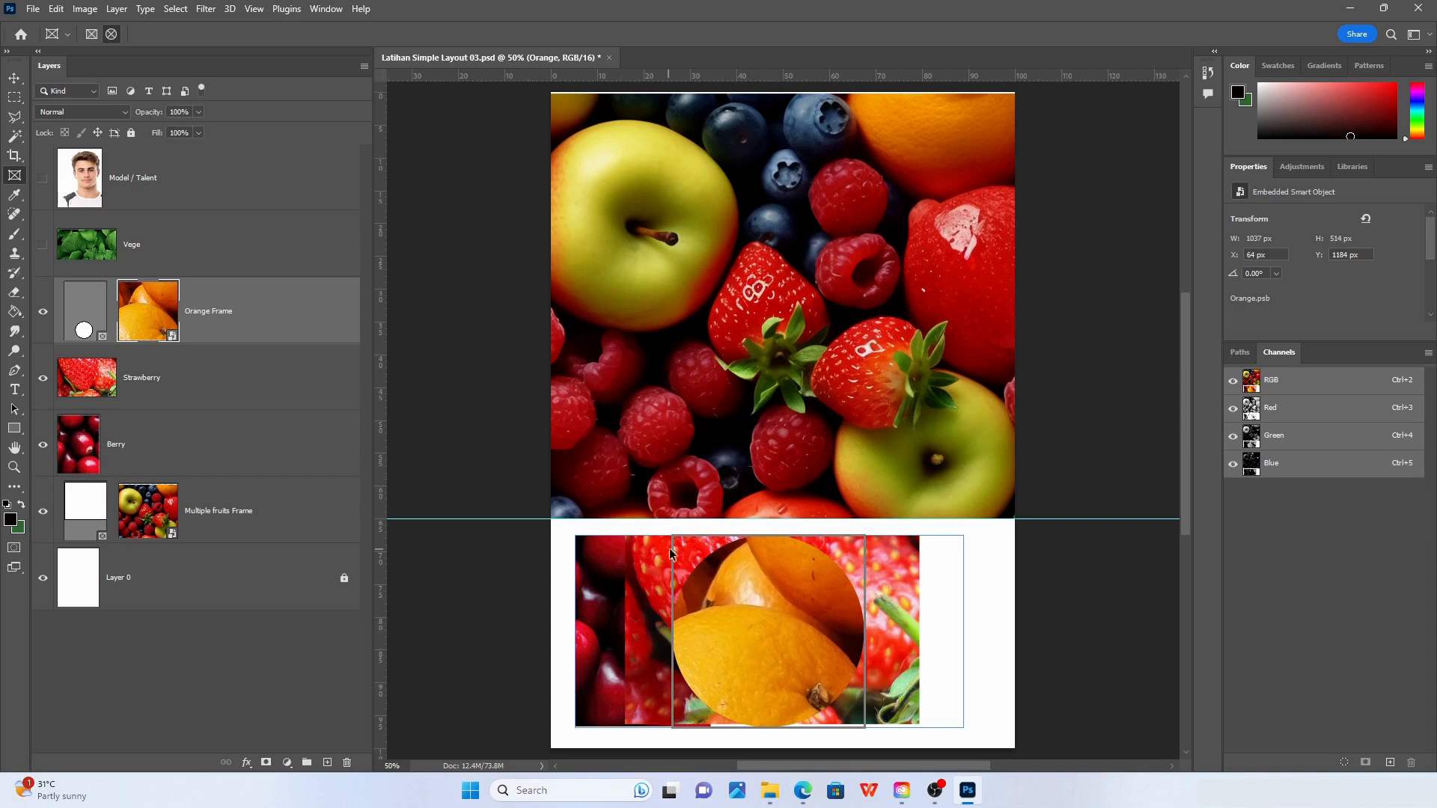
# Move the whole Orange Frame, with its image, to X 55.4%, Y 67.5% and deselect it
pyautogui.click(15, 78)
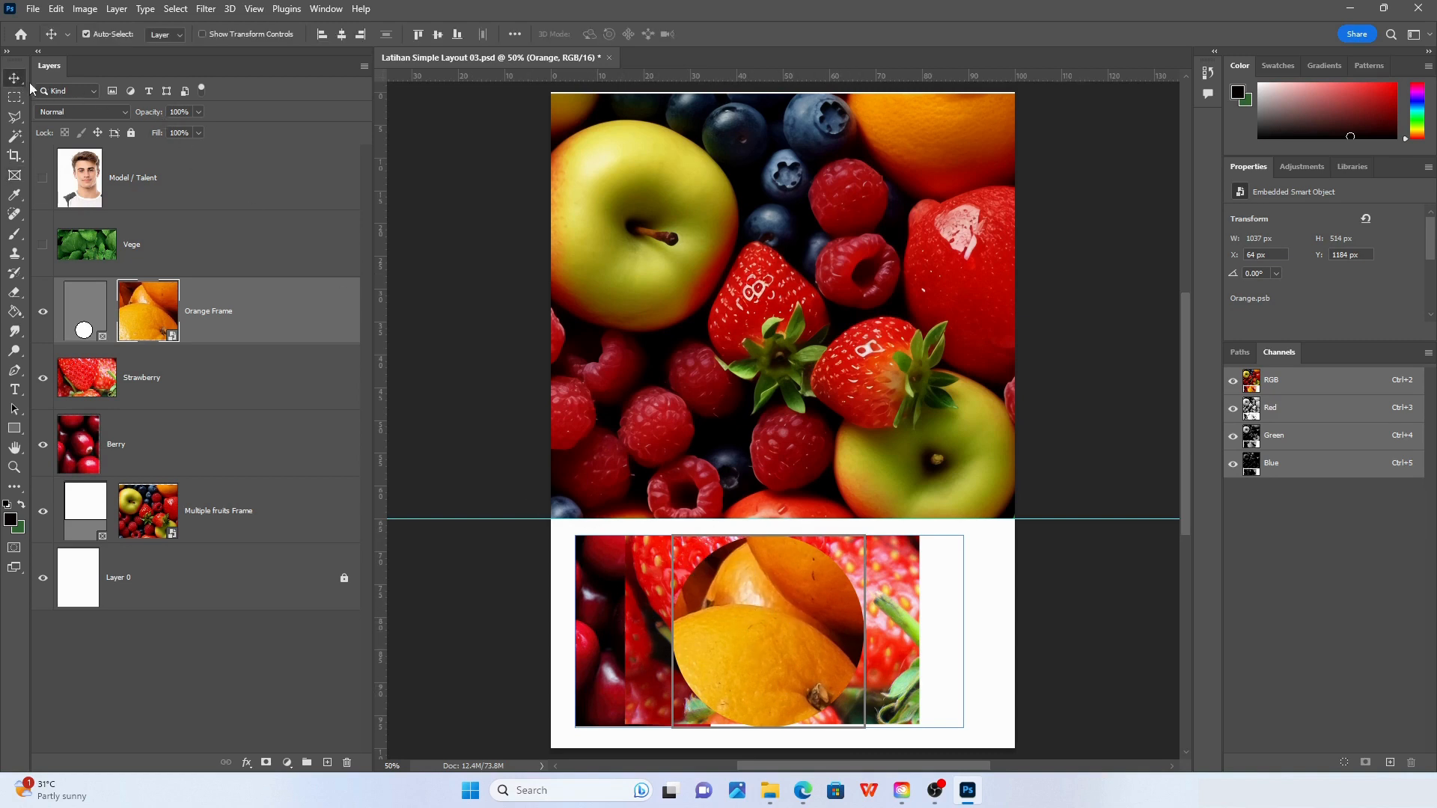
pyautogui.moveTo(805, 601)
pyautogui.mouseDown()
pyautogui.moveTo(769, 599)
pyautogui.moveTo(826, 607)
pyautogui.mouseUp()
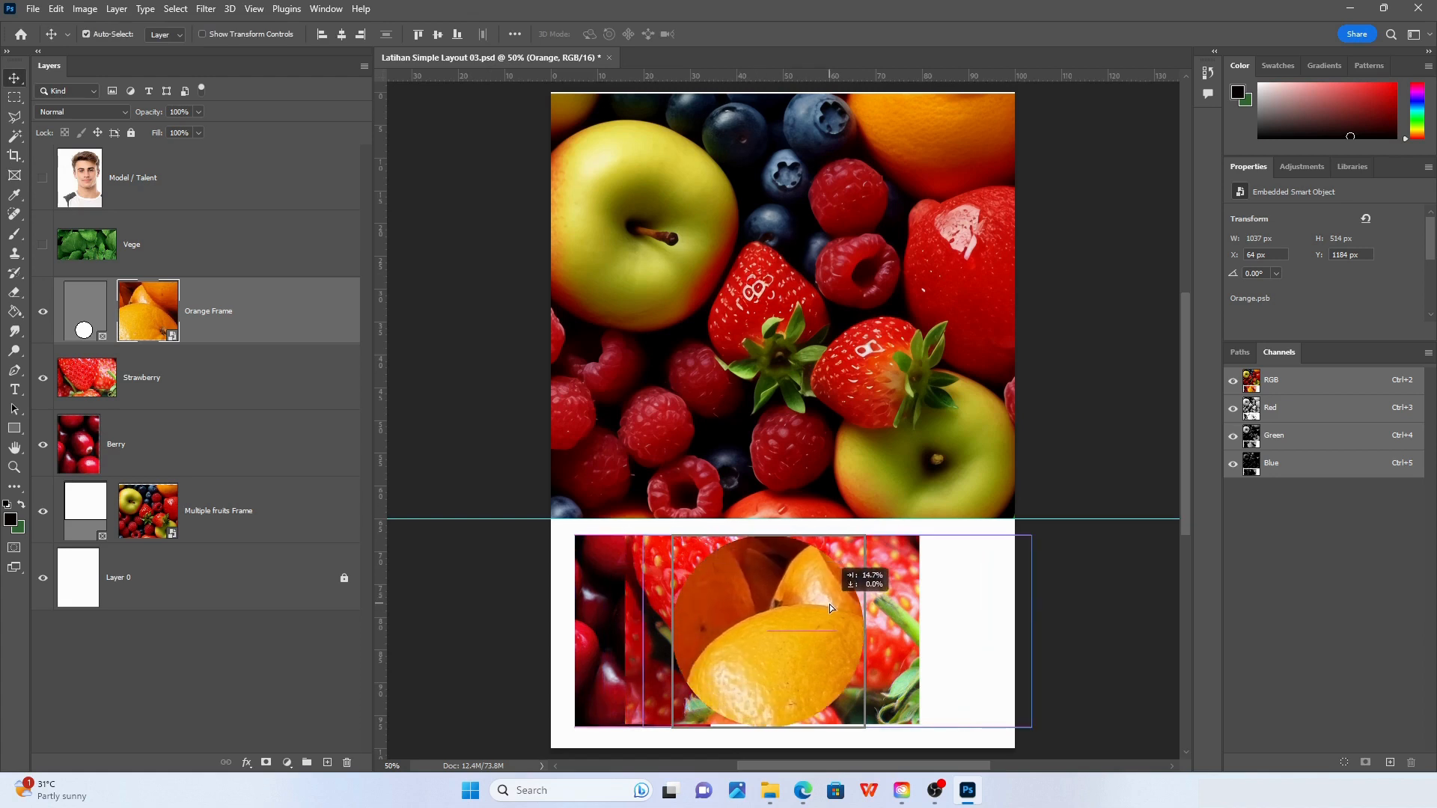
pyautogui.hotkey('ctrl', 'z')
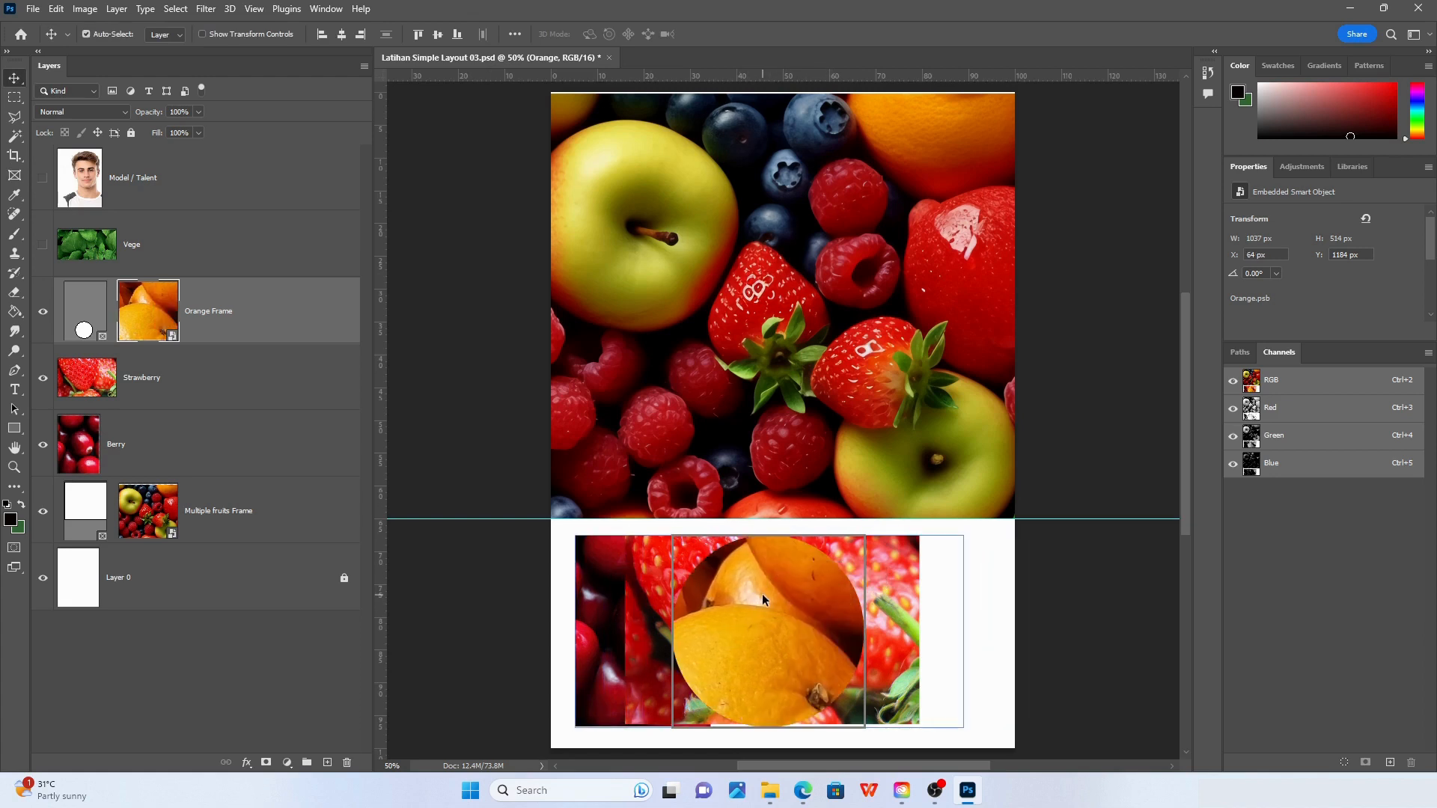
pyautogui.click(784, 605)
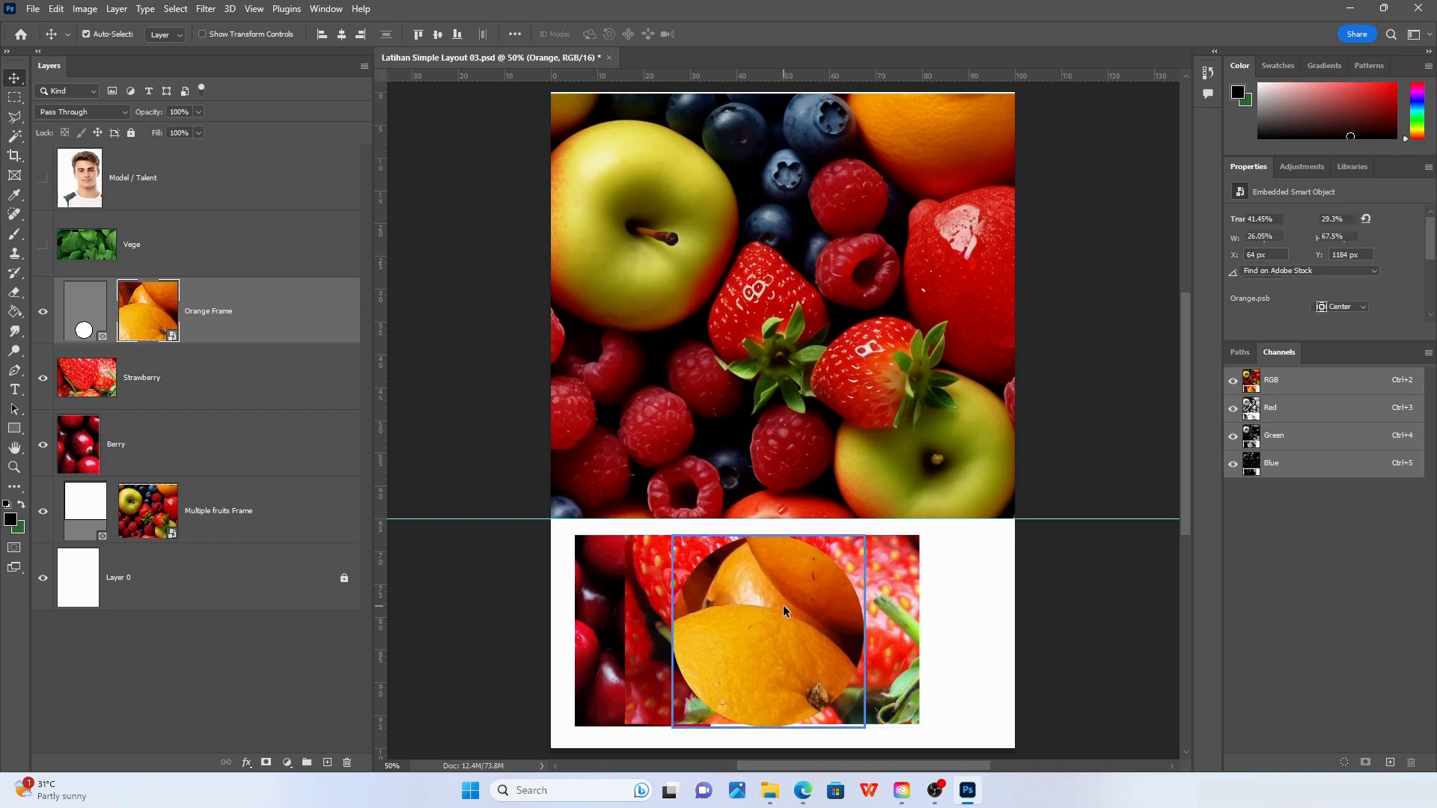
pyautogui.moveTo(741, 636); pyautogui.dragTo(870, 636)
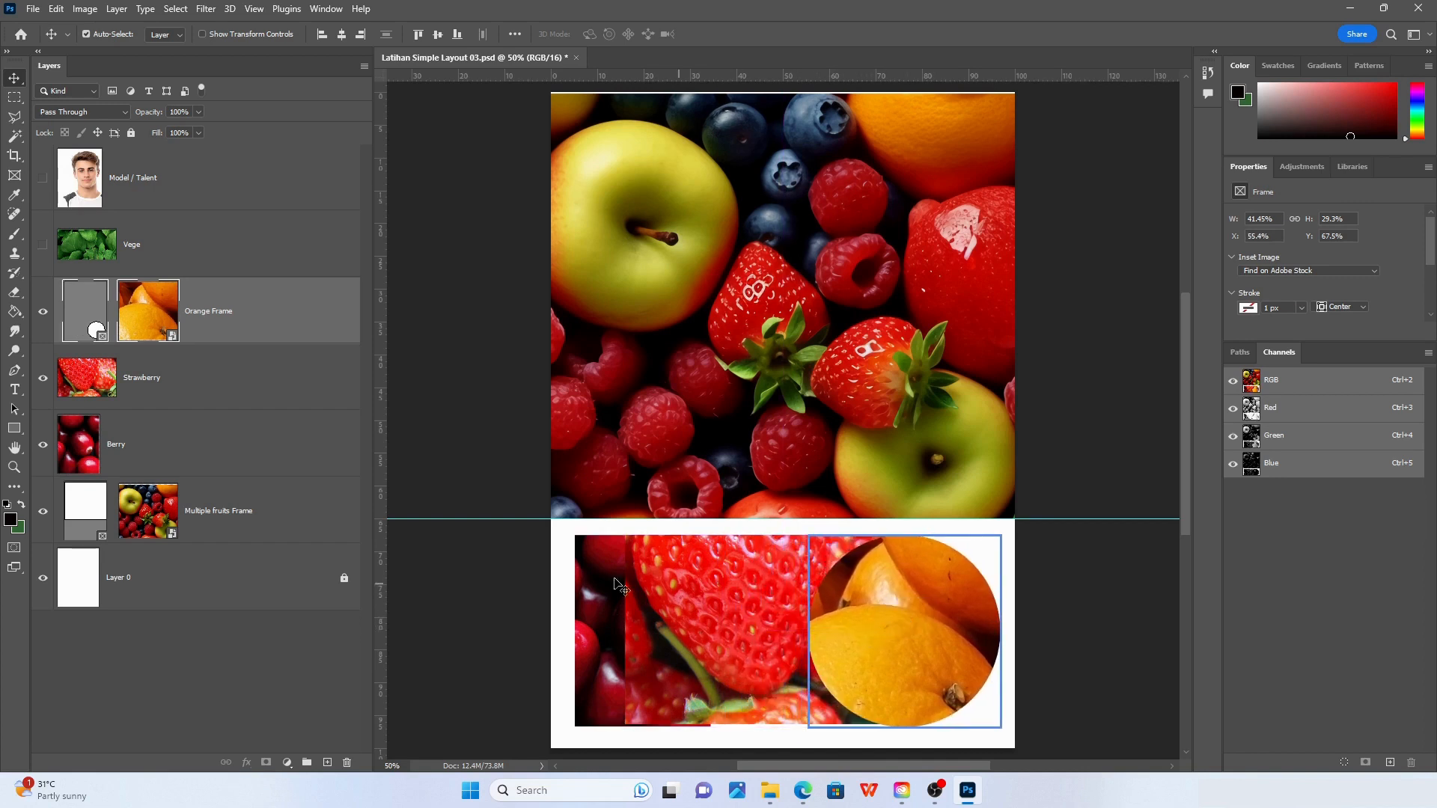
pyautogui.click(534, 594)
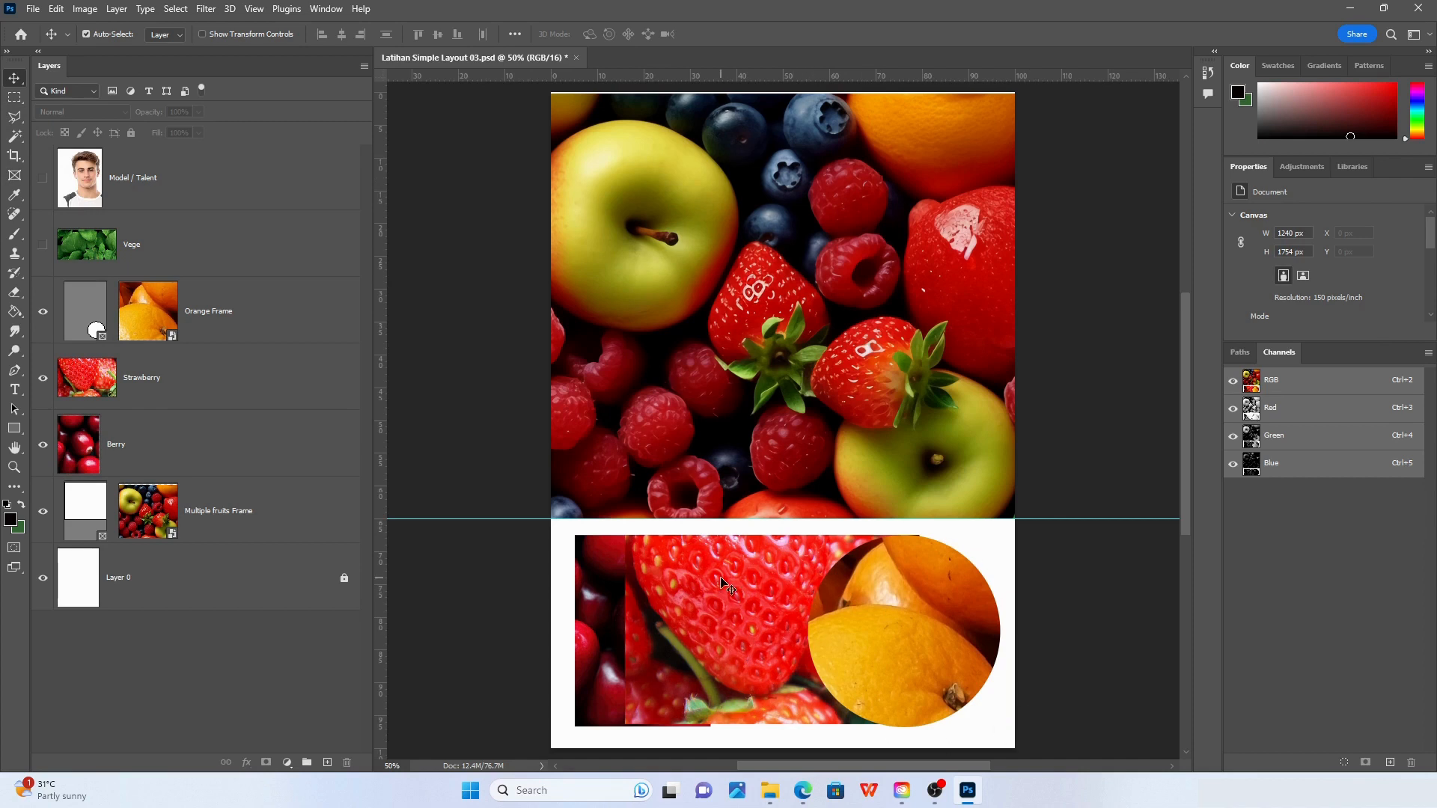
# Hide the Orange Frame and move the Strawberry image to X 15.56%, Y 67.67%
pyautogui.moveTo(721, 579); pyautogui.dragTo(714, 575)
pyautogui.click(930, 618)
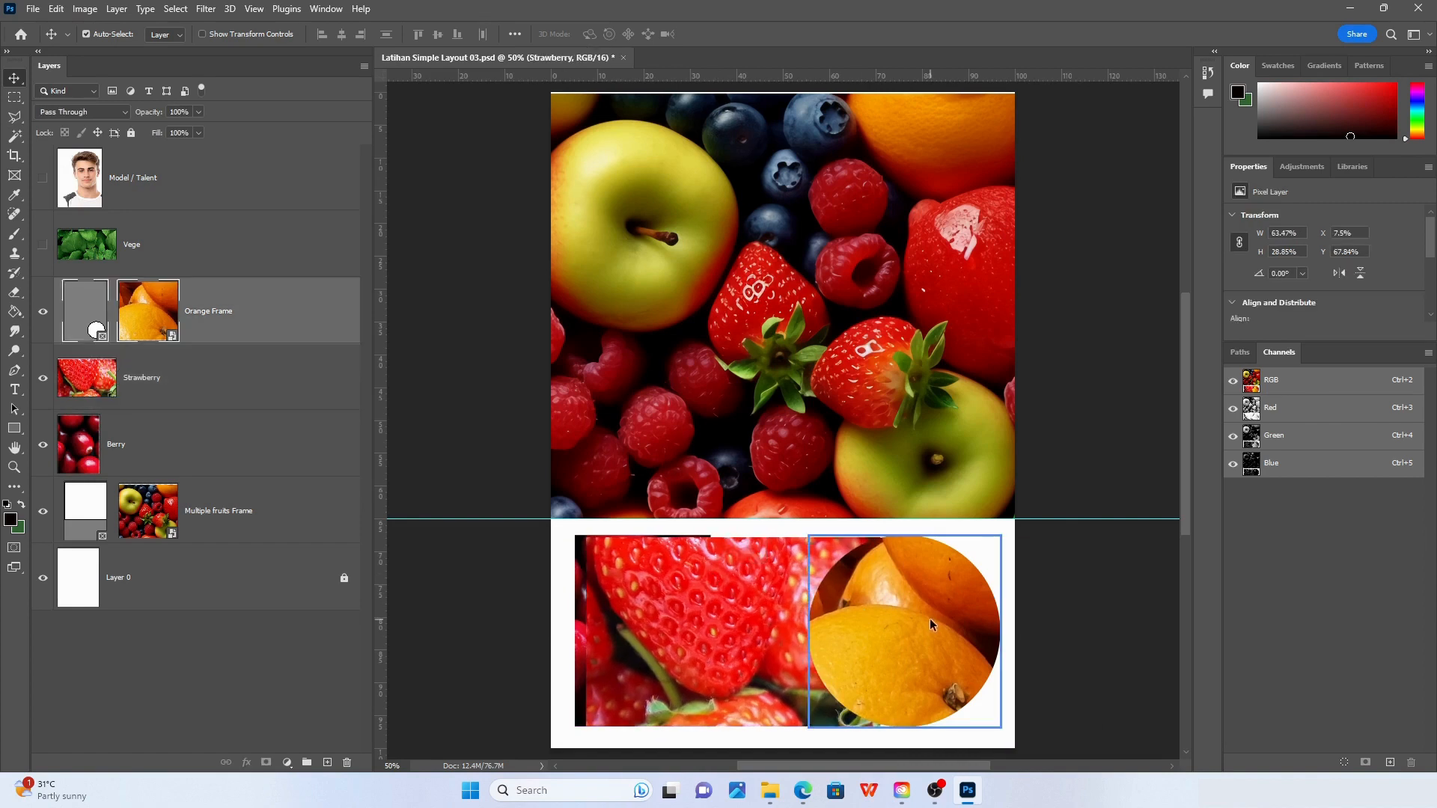
pyautogui.click(42, 314)
pyautogui.moveTo(783, 613); pyautogui.dragTo(820, 610)
# Draw a circular frame about 40.8% wide over the Strawberry image and move the whole frame to X 44.76%, Y 67.5%
pyautogui.click(14, 181)
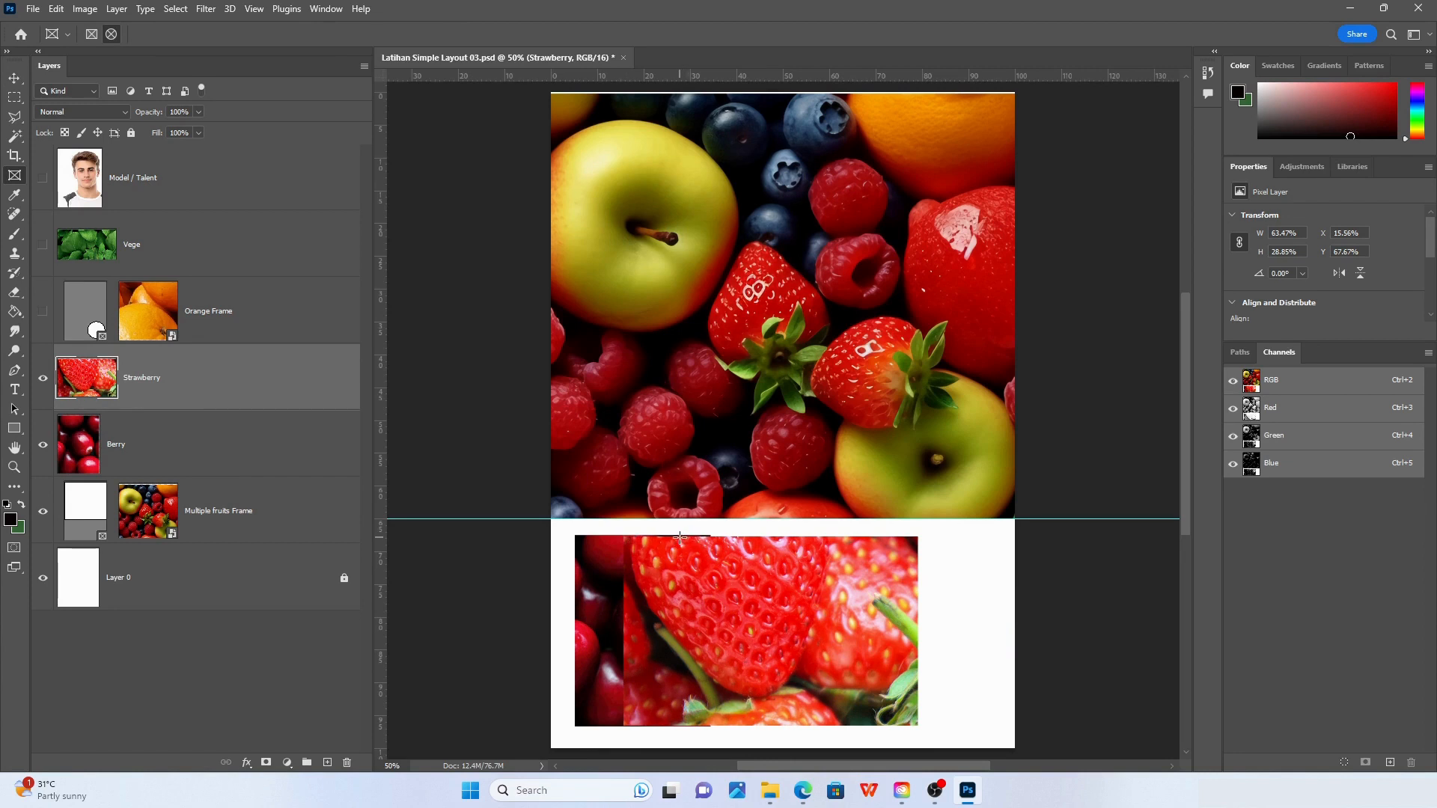
pyautogui.moveTo(680, 536); pyautogui.dragTo(879, 720)
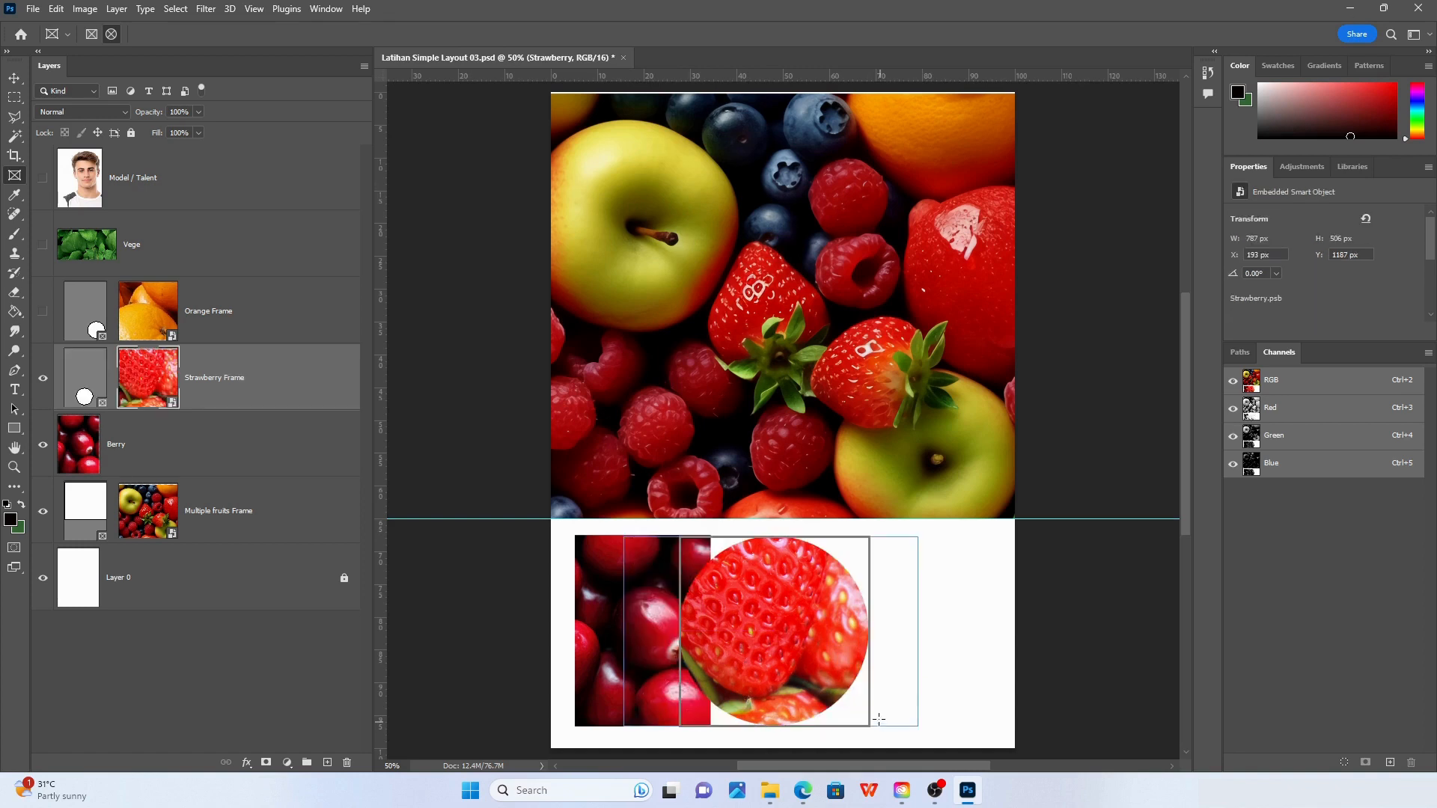
pyautogui.press('v')
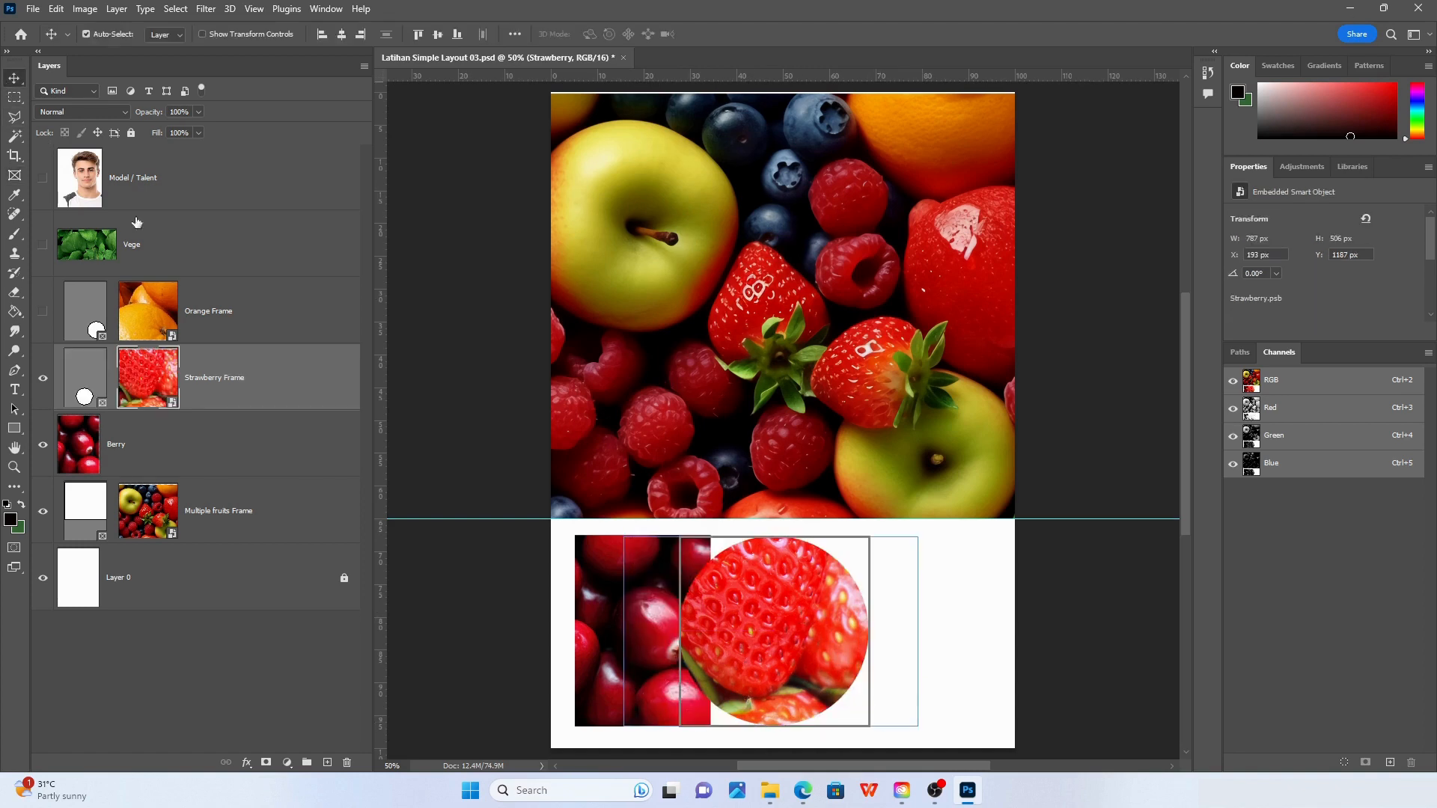
pyautogui.click(751, 601)
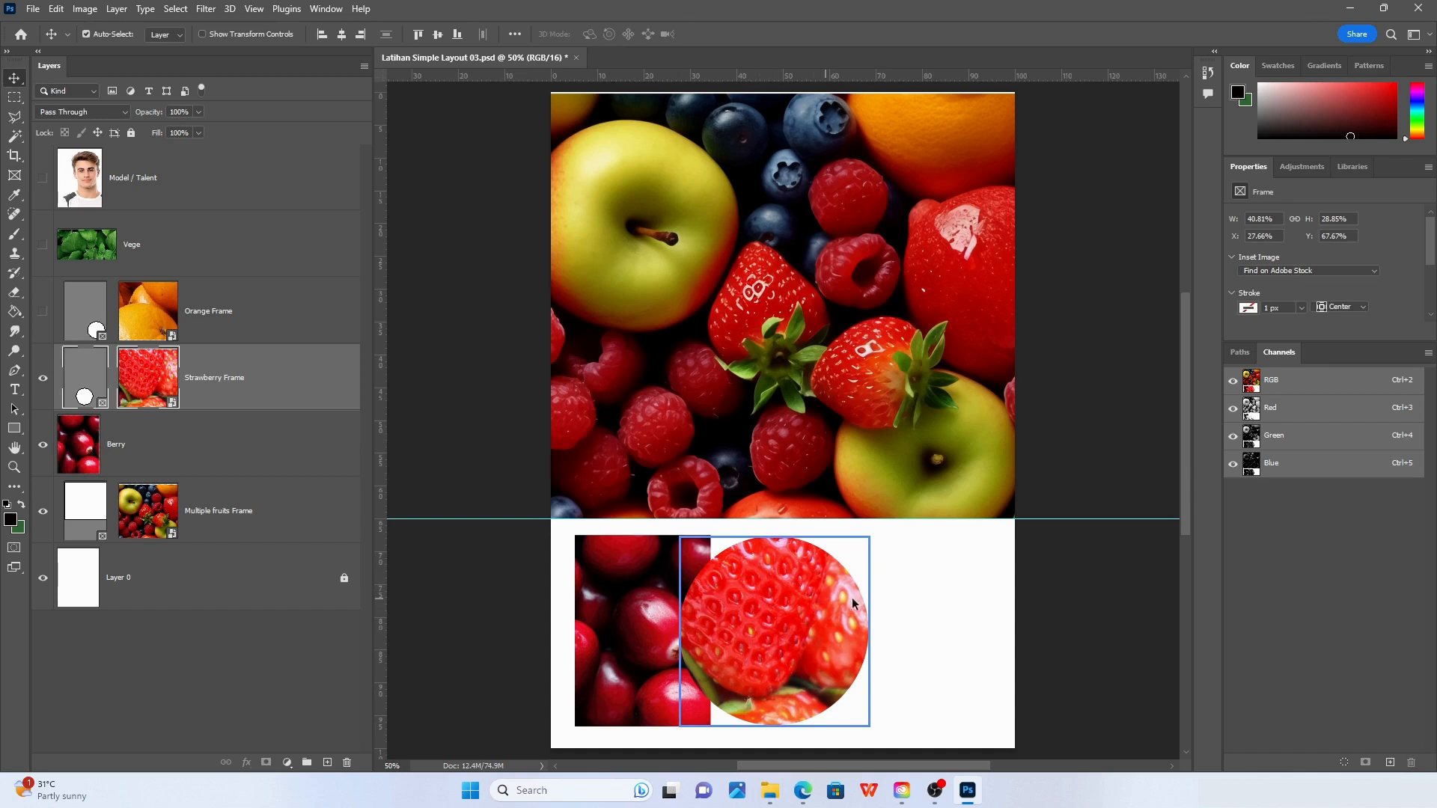
pyautogui.moveTo(760, 594); pyautogui.dragTo(836, 599)
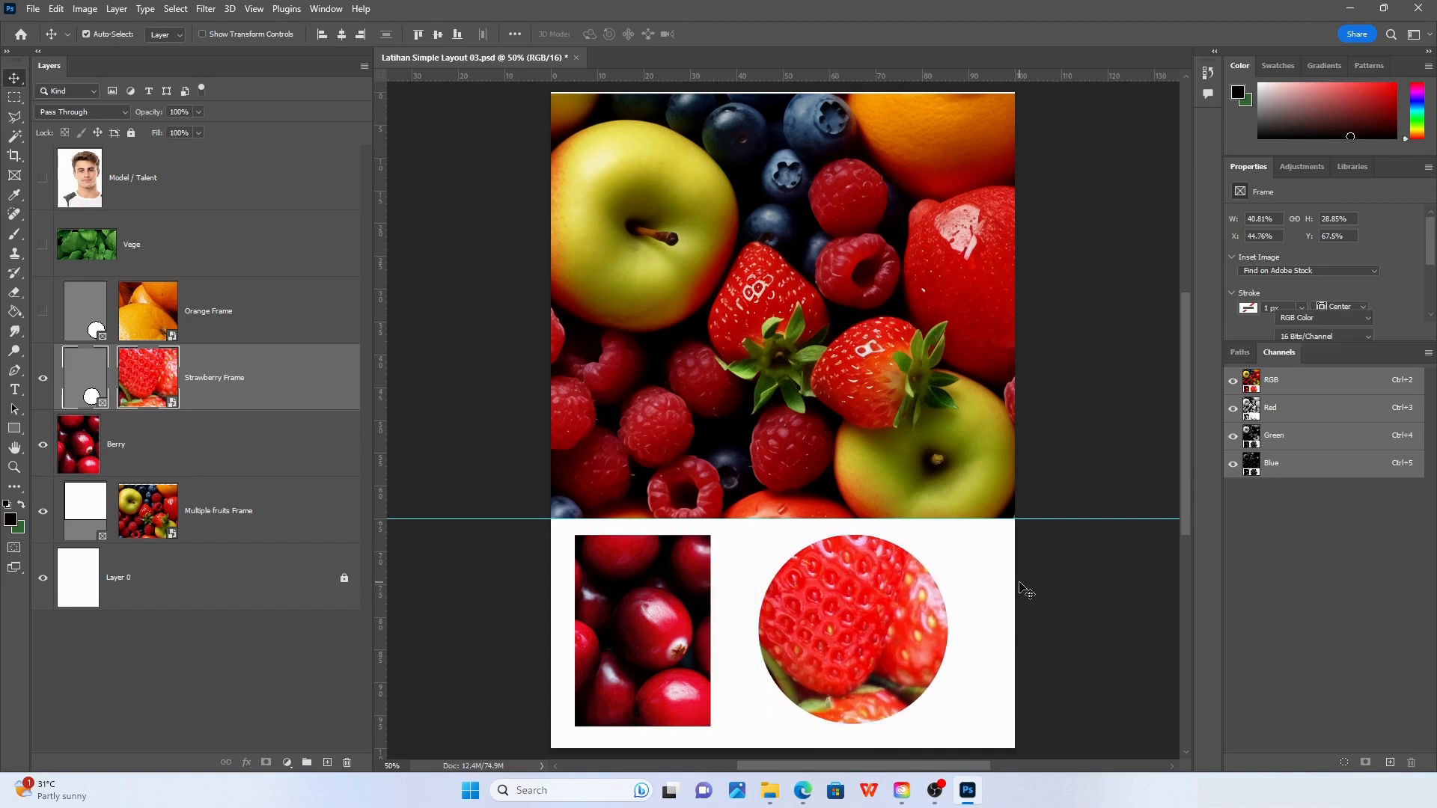
# Hide the Strawberry Frame and move the Berry image to X 28.55%, Y 67.5%
pyautogui.click(42, 382)
pyautogui.moveTo(664, 591); pyautogui.dragTo(772, 591)
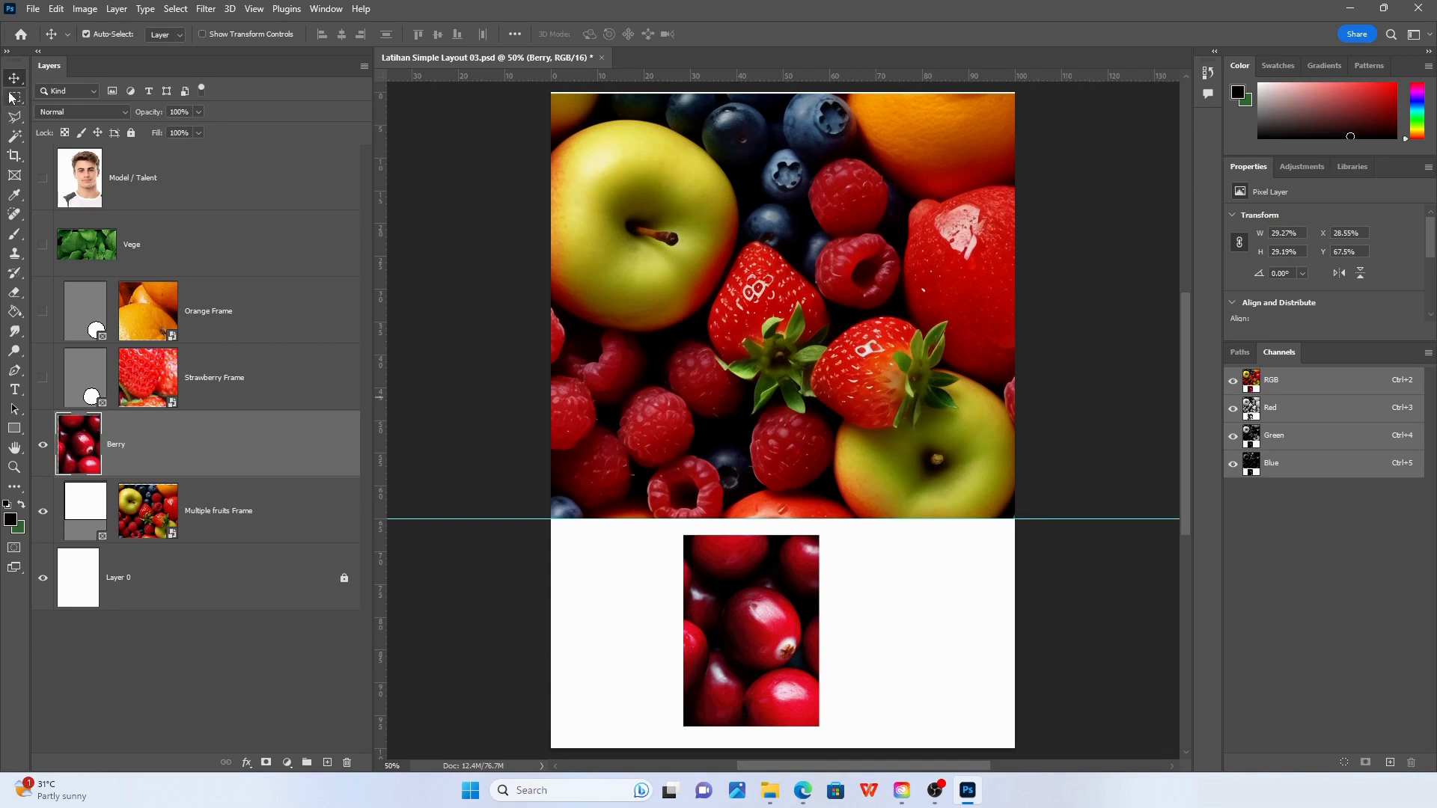
# Draw a circular frame about 29.2% wide over the Berry image and move the whole frame to X 6.61%, Y 72.01%
pyautogui.click(14, 175)
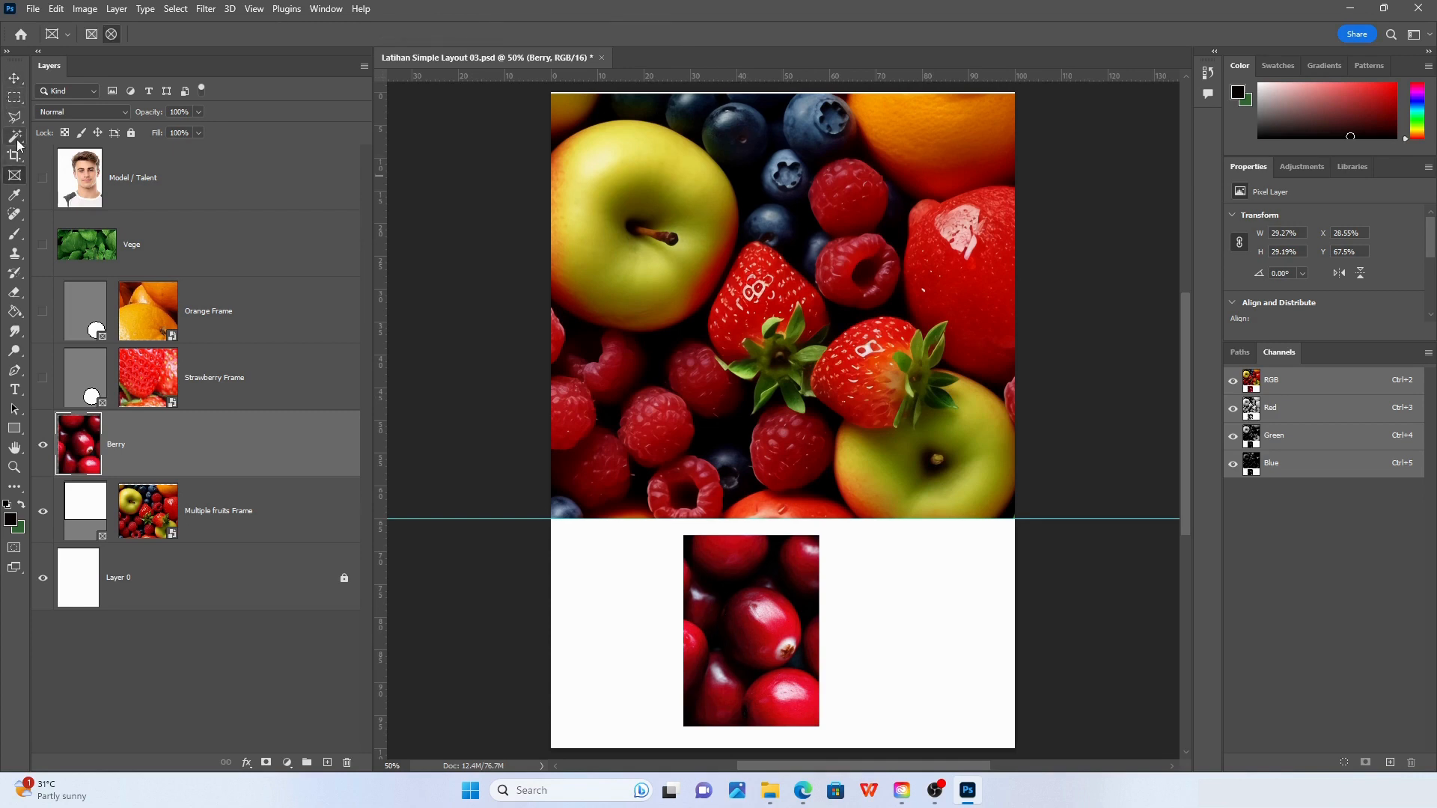
pyautogui.click(111, 36)
pyautogui.moveTo(685, 565); pyautogui.dragTo(872, 701)
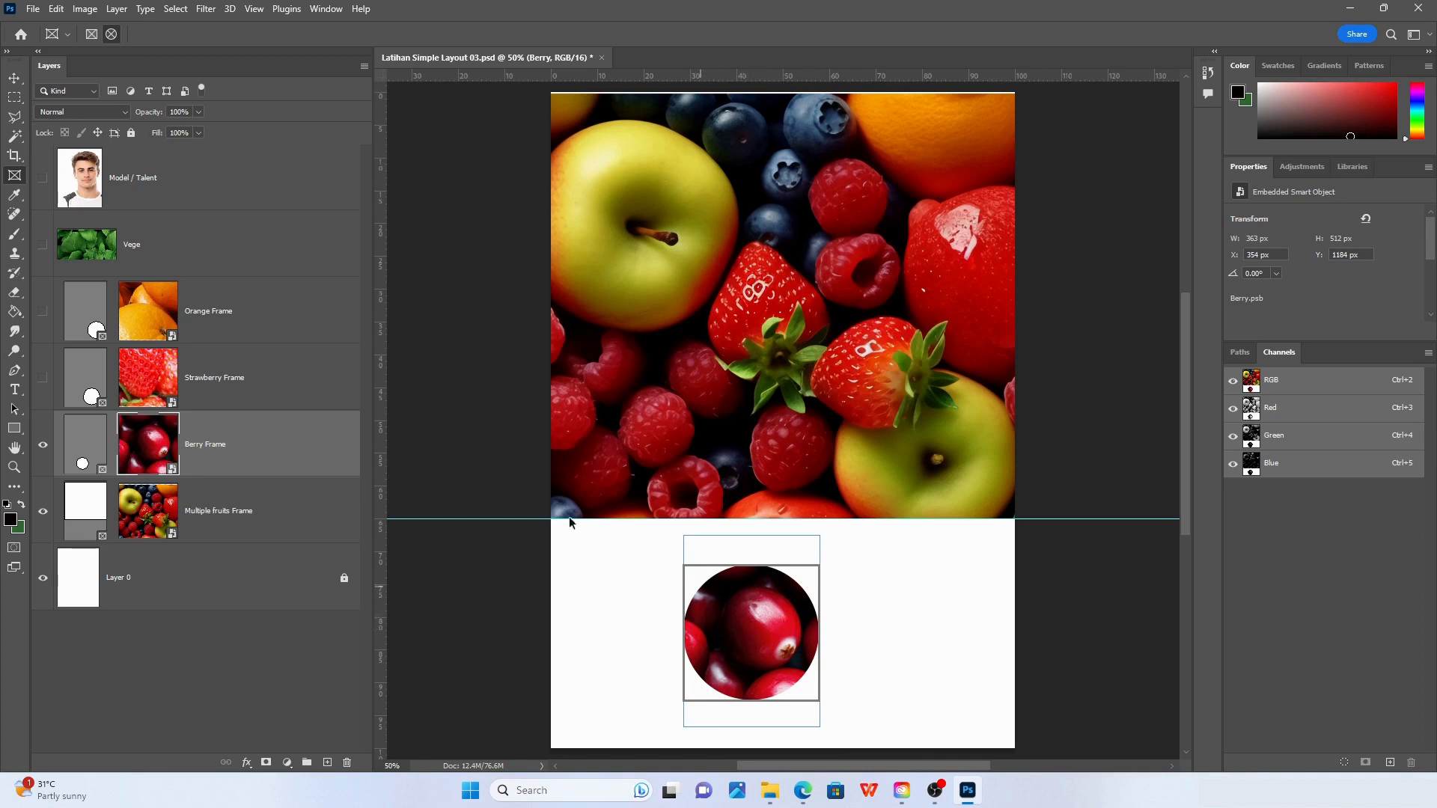
pyautogui.click(16, 82)
pyautogui.moveTo(749, 620); pyautogui.dragTo(665, 618)
pyautogui.doubleClick(734, 615)
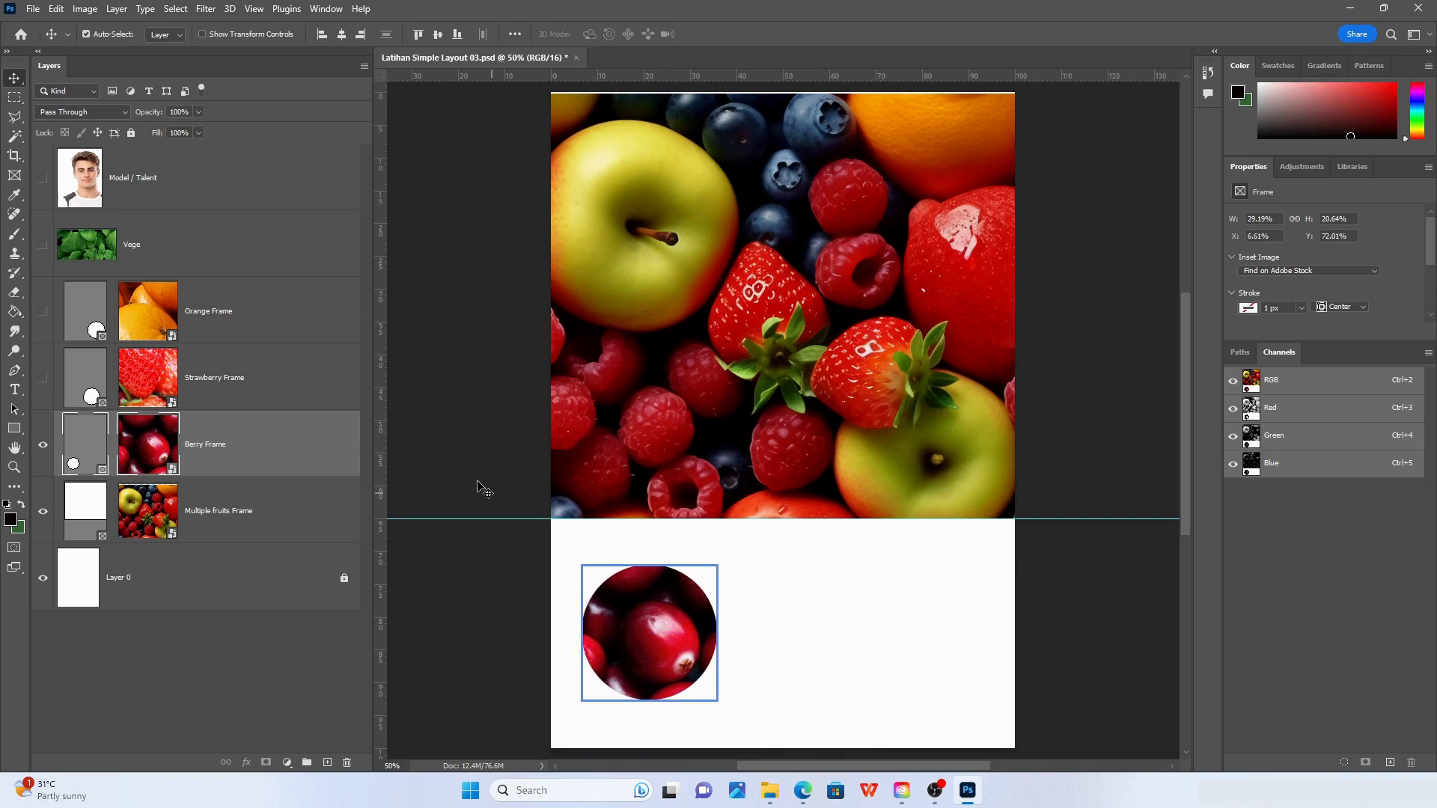
pyautogui.click(474, 488)
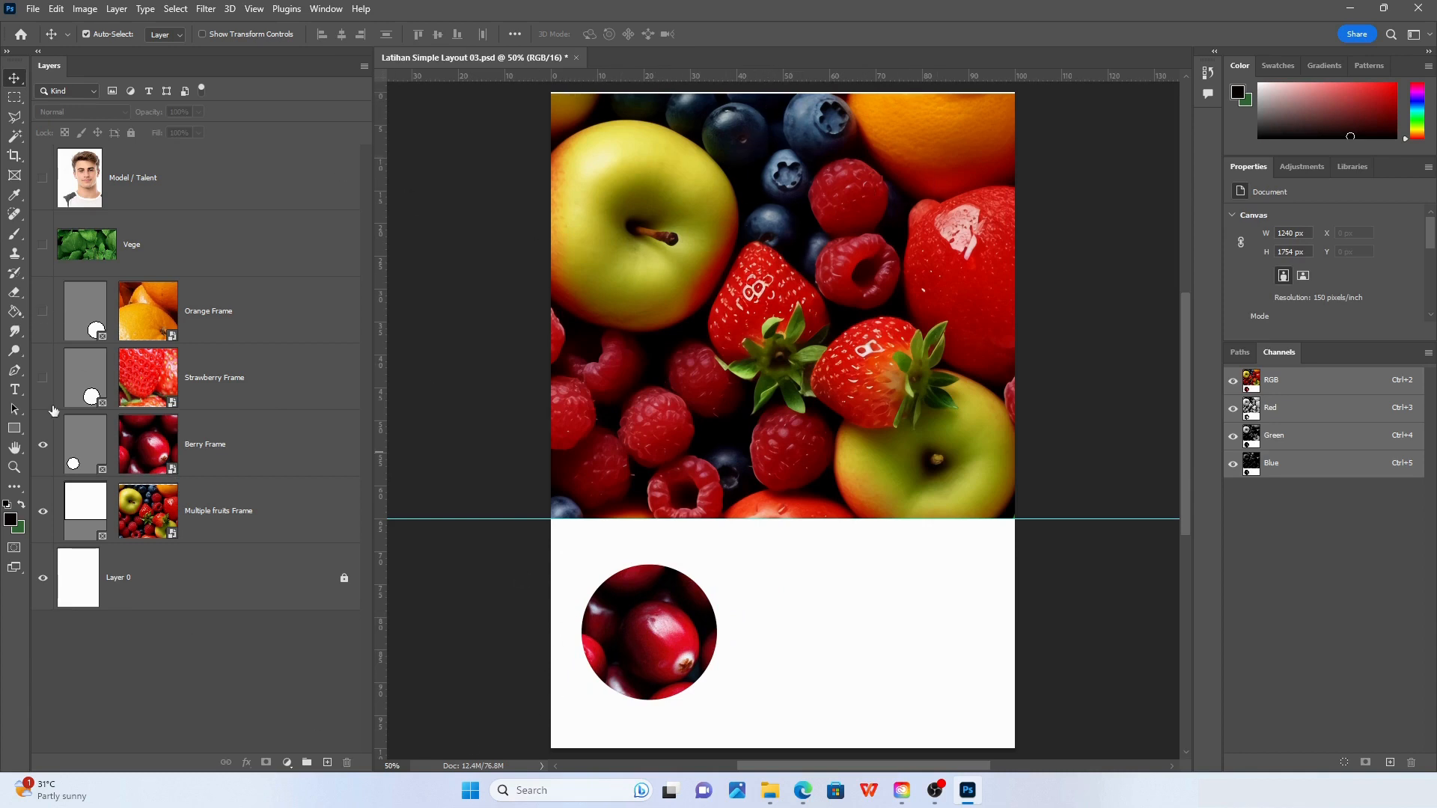
# Show the Strawberry Frame and move it to X 23.47%, Y 63.8%, aligning its bottom with the Berry circle
pyautogui.click(42, 382)
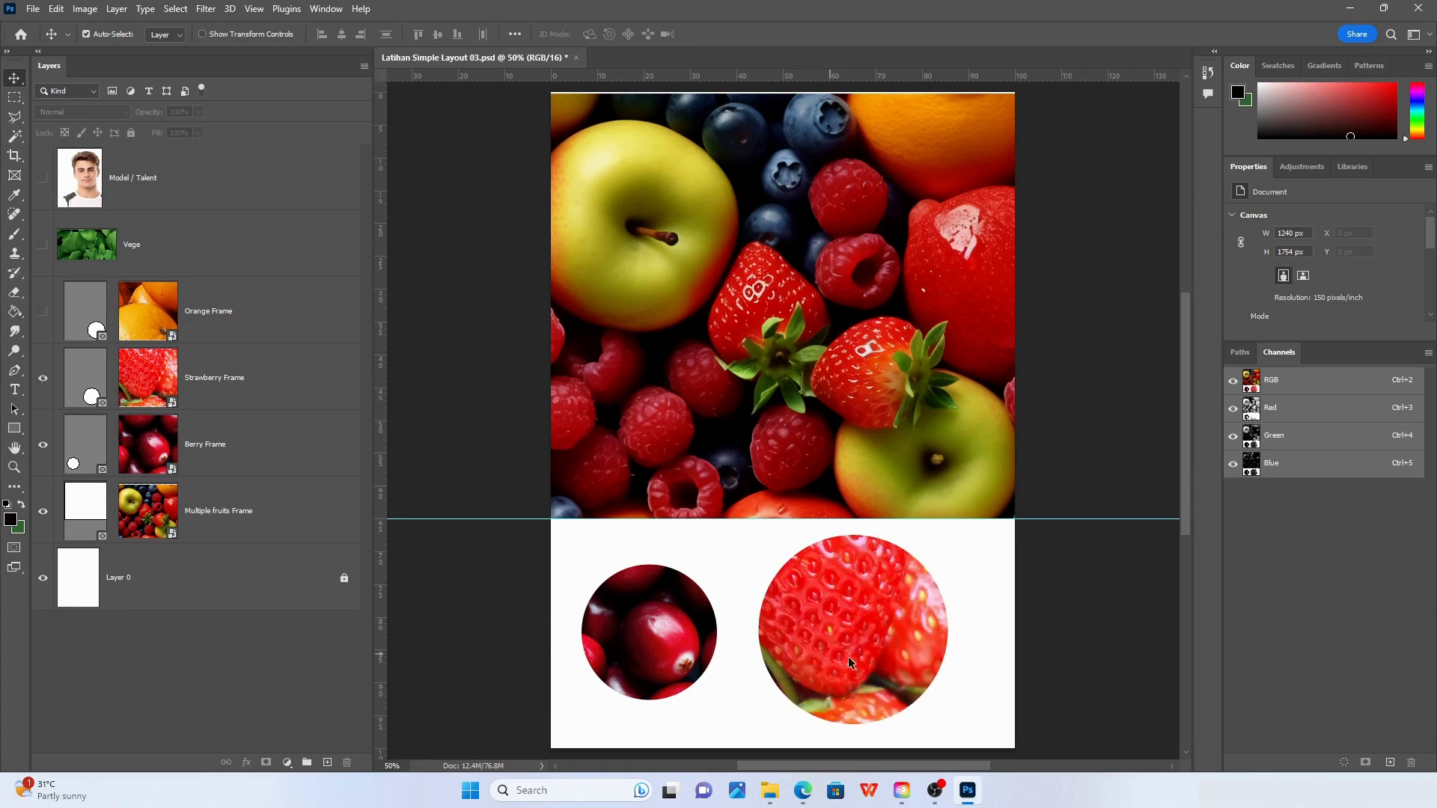
pyautogui.moveTo(883, 640); pyautogui.dragTo(785, 618)
pyautogui.moveTo(774, 619)
pyautogui.mouseDown()
pyautogui.moveTo(743, 613)
pyautogui.moveTo(813, 629)
pyautogui.moveTo(714, 619)
pyautogui.moveTo(765, 618)
pyautogui.mouseUp()
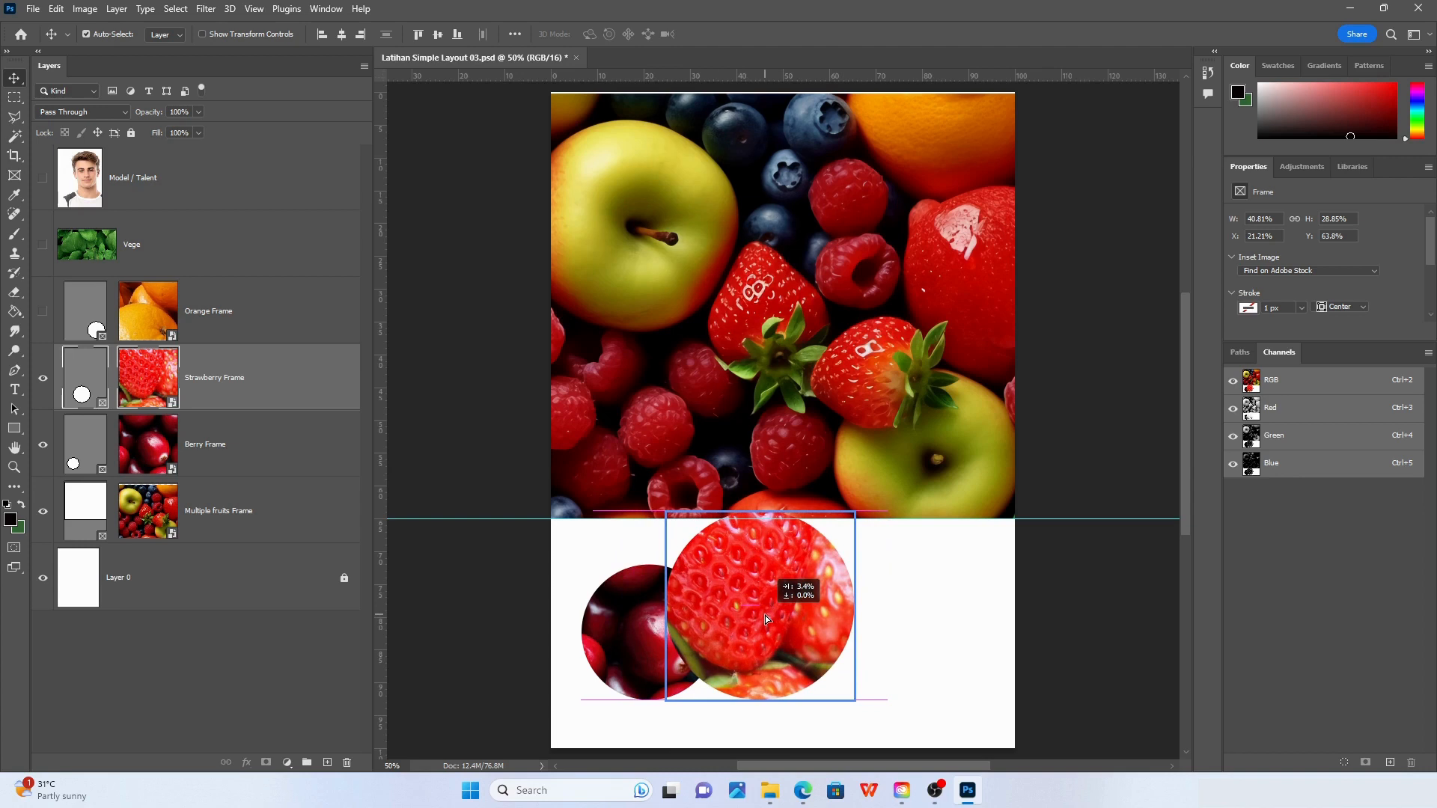
pyautogui.moveTo(765, 616)
pyautogui.mouseDown()
pyautogui.moveTo(795, 615)
pyautogui.moveTo(760, 613)
pyautogui.mouseUp()
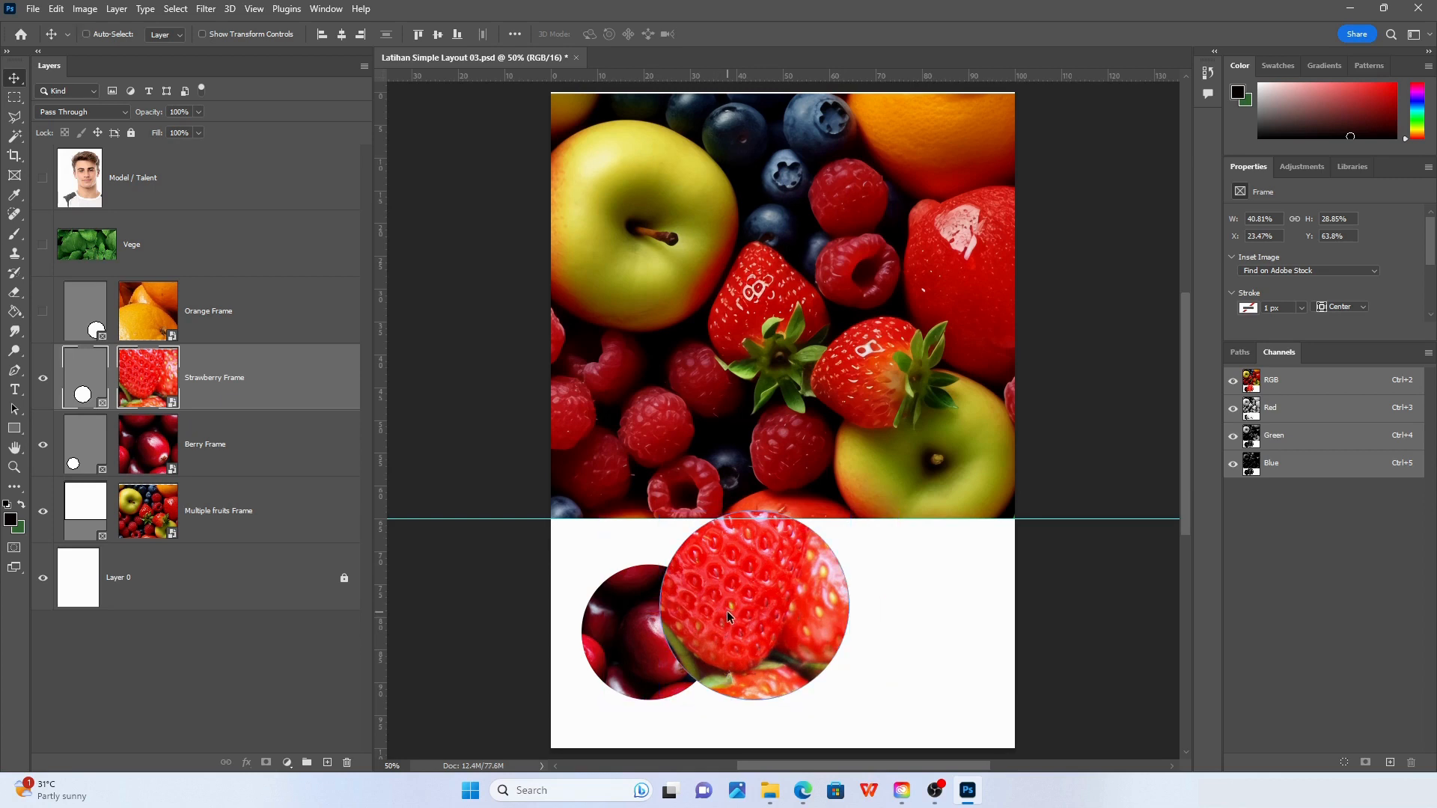
# Scale the Strawberry Frame down to the Berry circle's size, 29.11% wide and 20.58% high
pyautogui.hotkey('ctrl', 't')
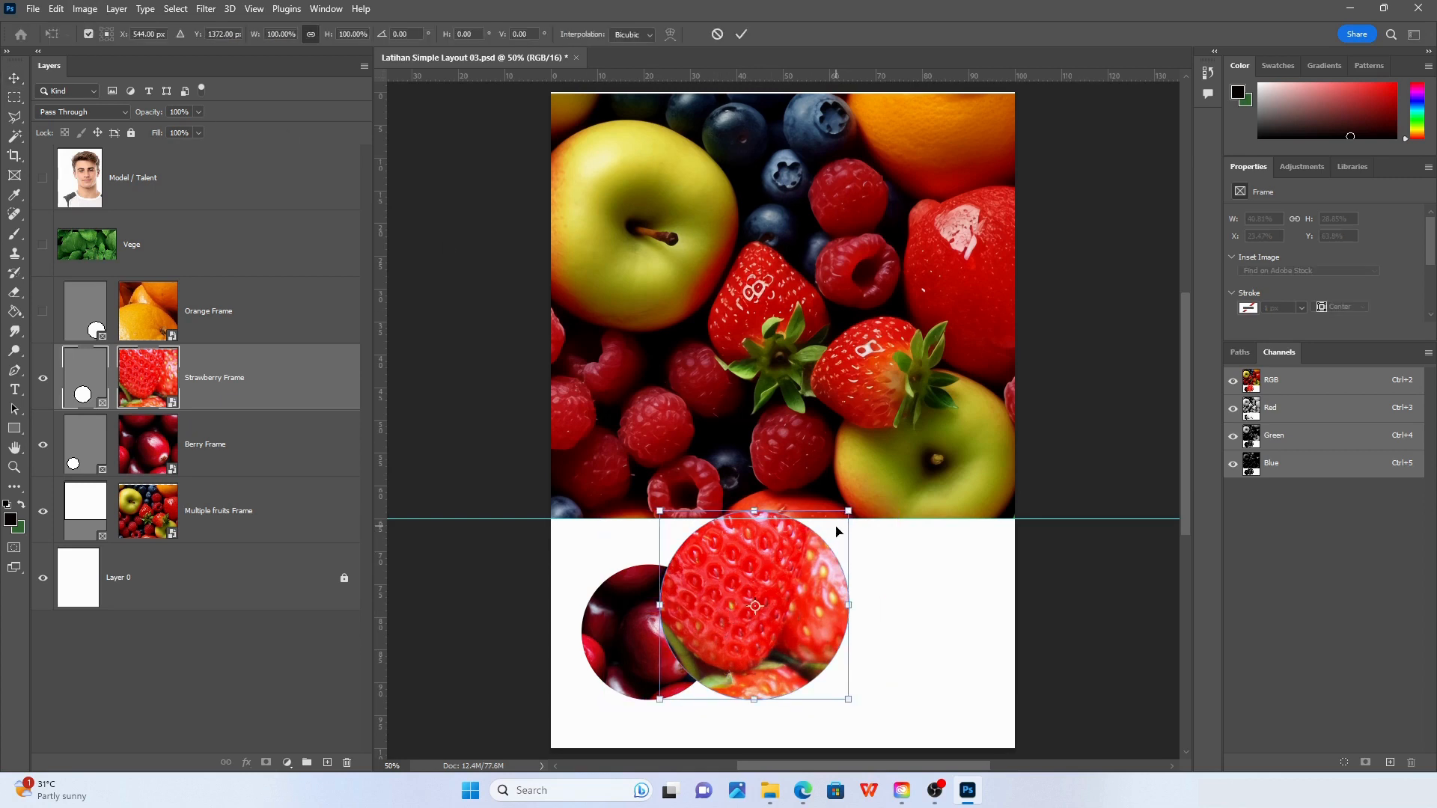
pyautogui.moveTo(848, 510); pyautogui.dragTo(814, 584)
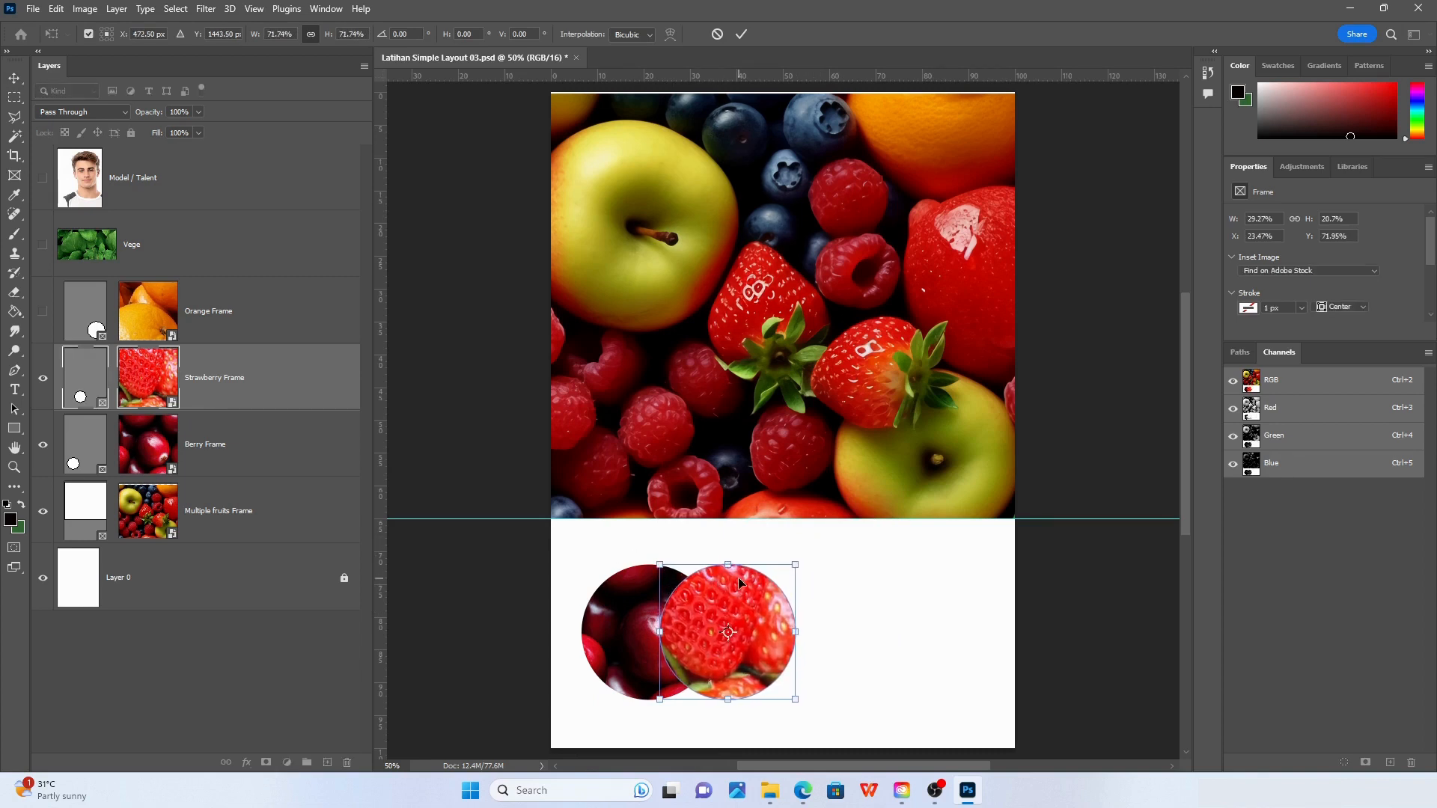
pyautogui.moveTo(797, 561); pyautogui.dragTo(795, 562)
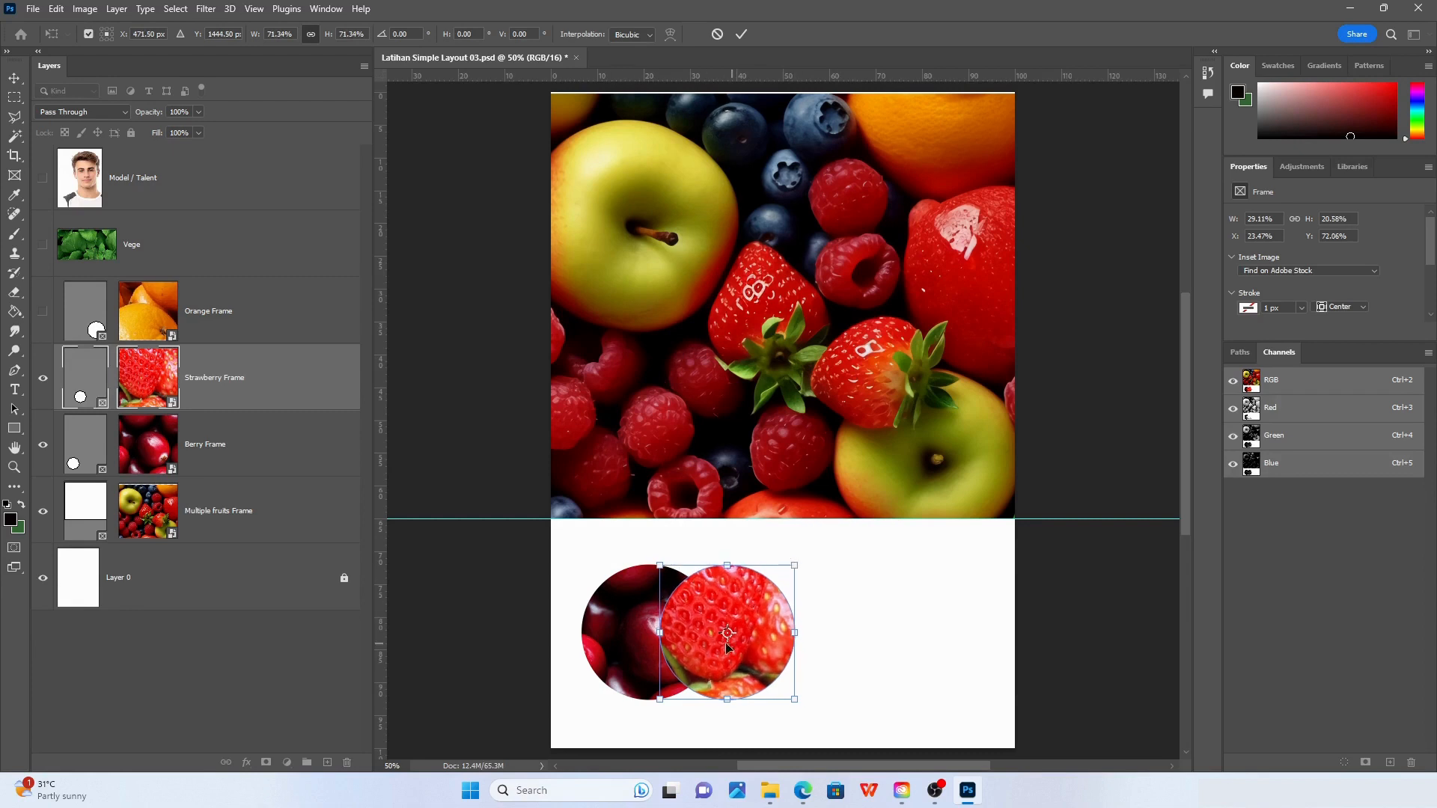
pyautogui.press('Return')
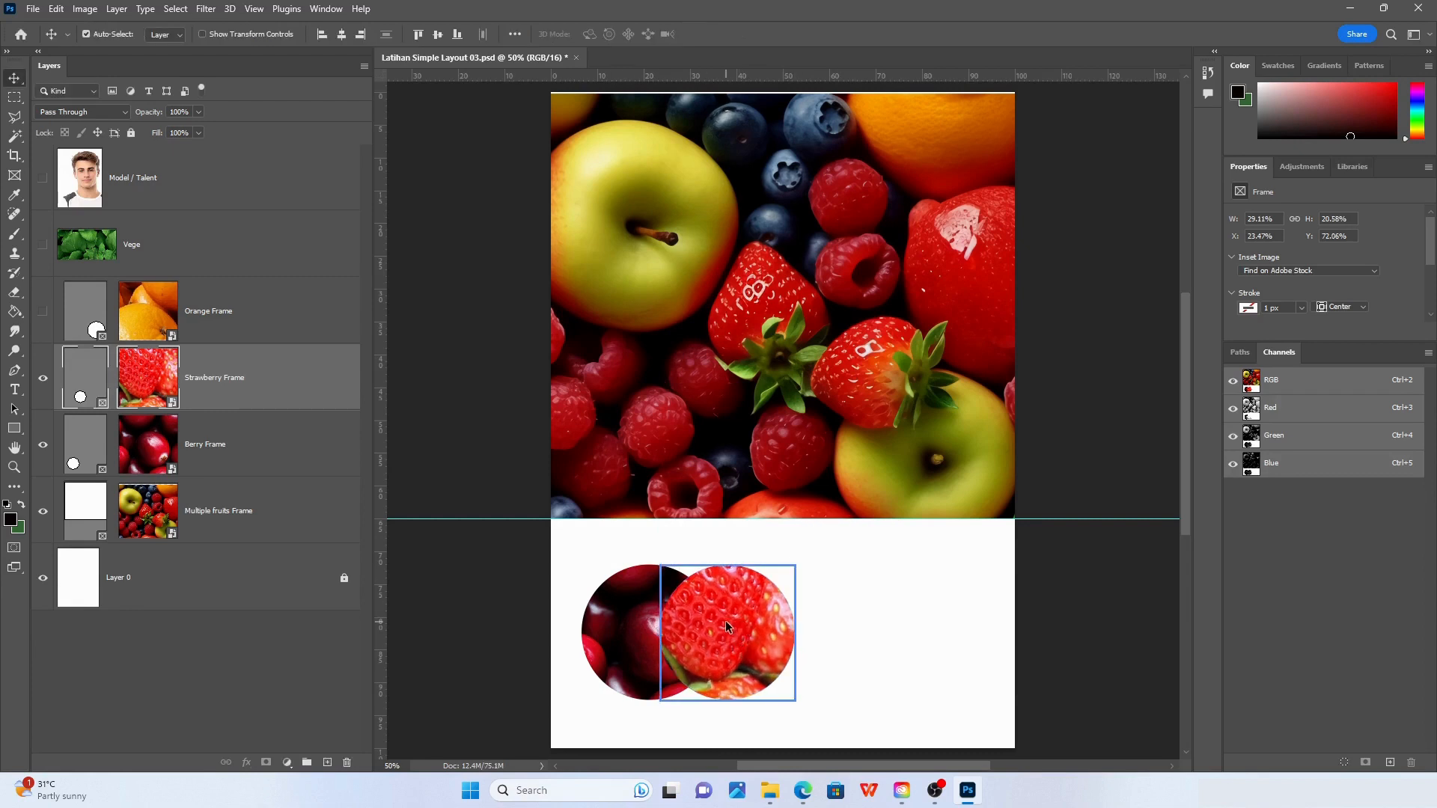
# Move the Strawberry circle just to the right of the Berry circle and shift the Berry circle slightly left
pyautogui.moveTo(725, 621); pyautogui.dragTo(779, 619)
pyautogui.moveTo(647, 637); pyautogui.dragTo(640, 636)
pyautogui.click(901, 624)
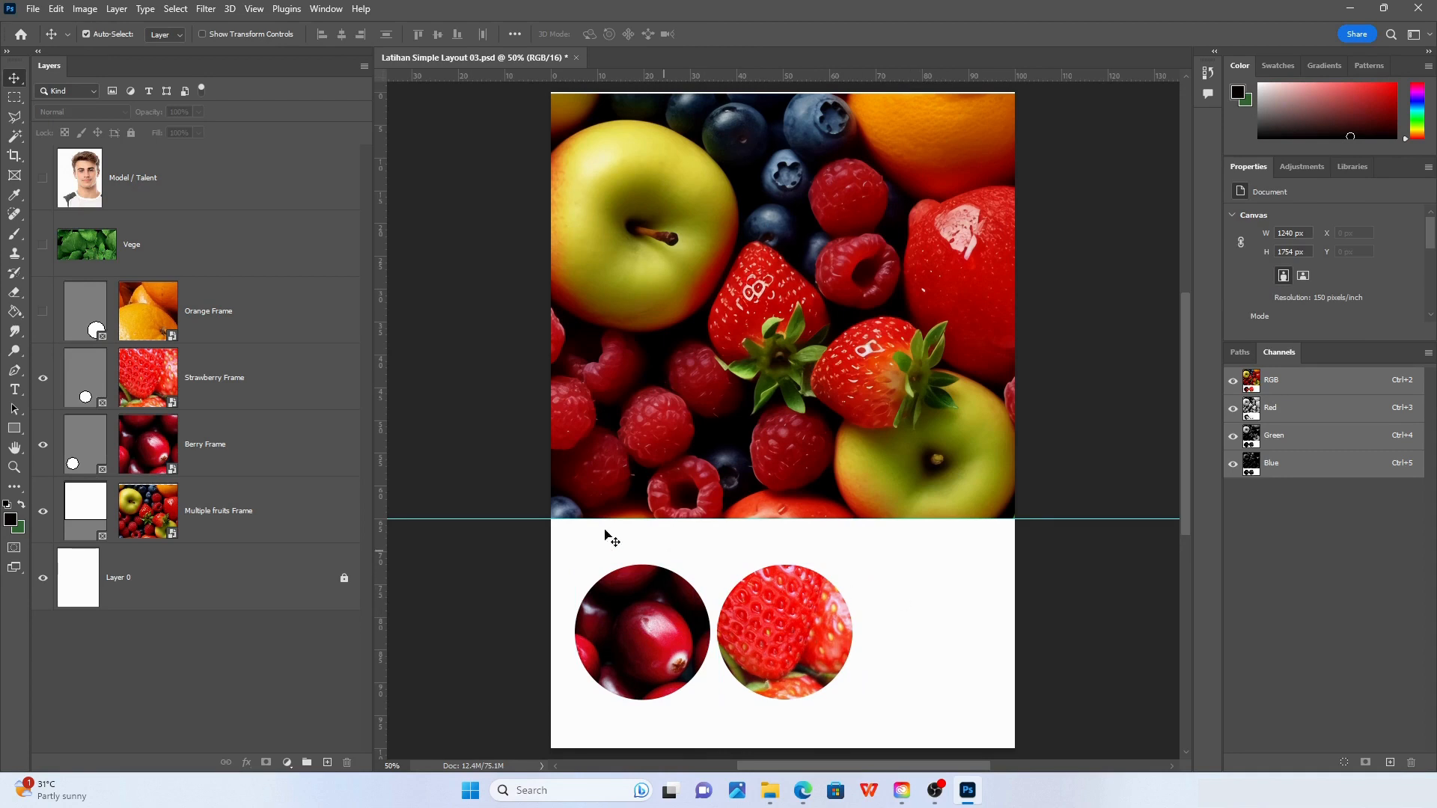
# Show the Orange Frame and move it to X 44.19%, Y 63.28%, aligning its bottom with the other circles
pyautogui.click(42, 310)
pyautogui.moveTo(944, 621); pyautogui.dragTo(878, 584)
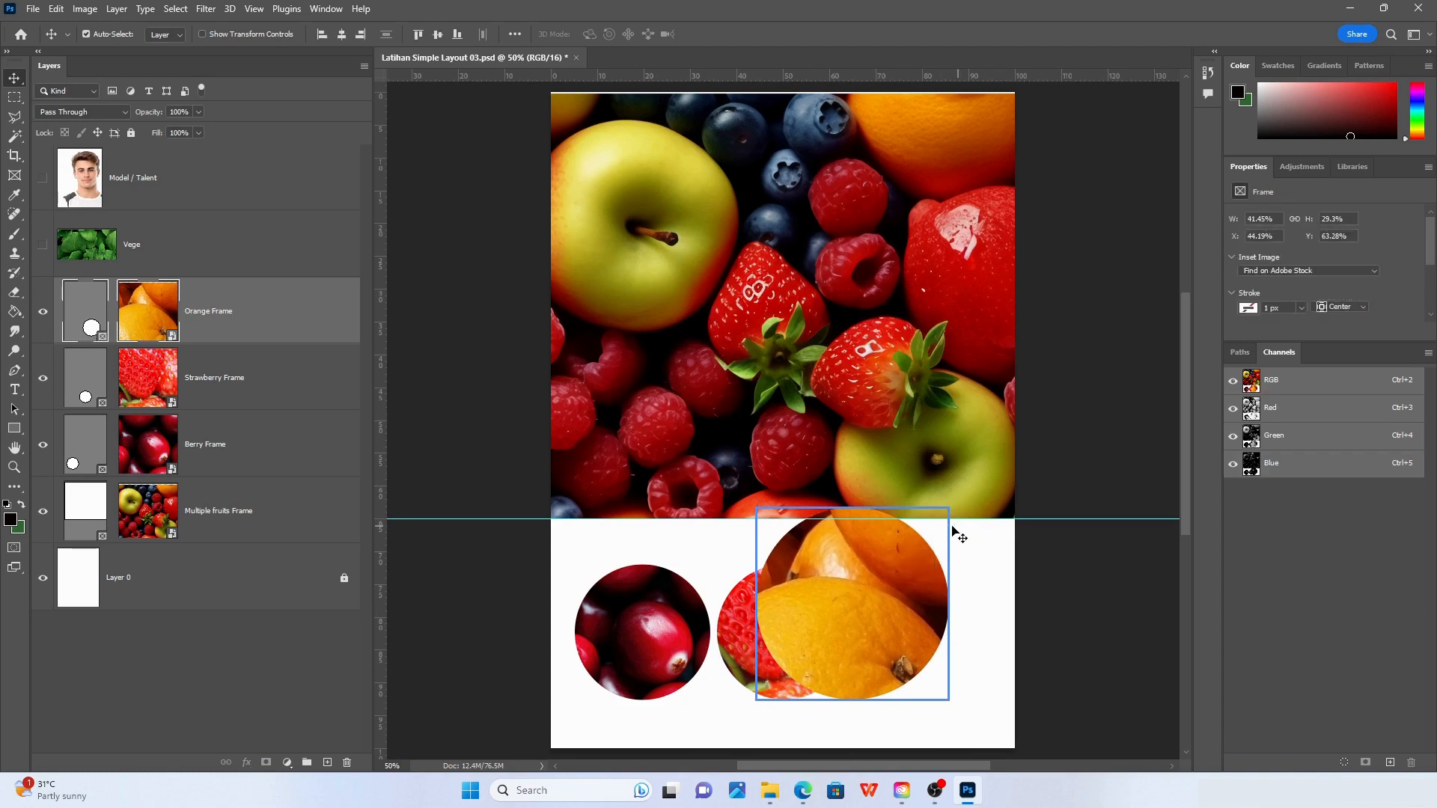
# Scale the Orange Frame down to 29.11% wide and 20.58% high, and move it just to the right of the Strawberry circle
pyautogui.hotkey('ctrl', 't')
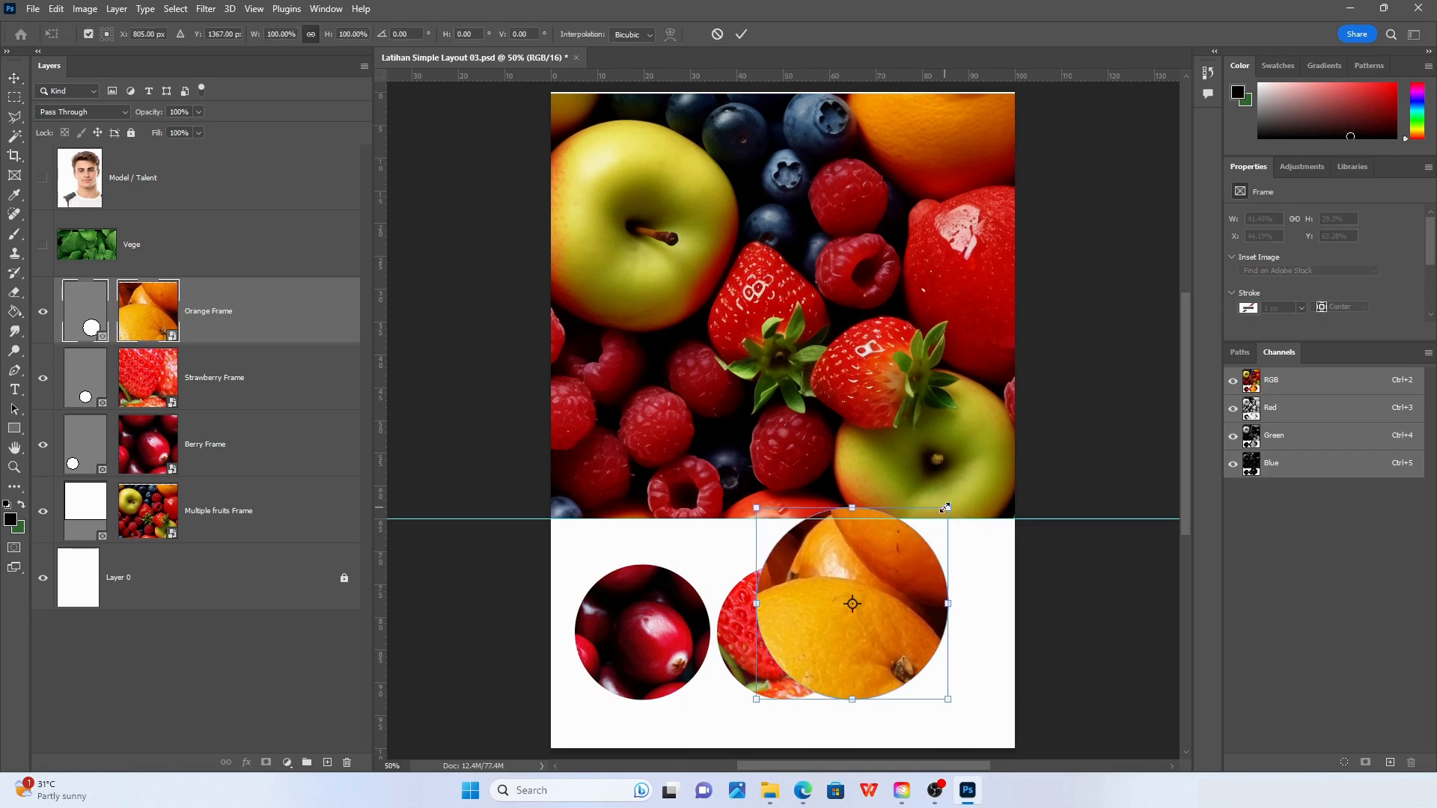
pyautogui.moveTo(948, 509); pyautogui.dragTo(883, 560)
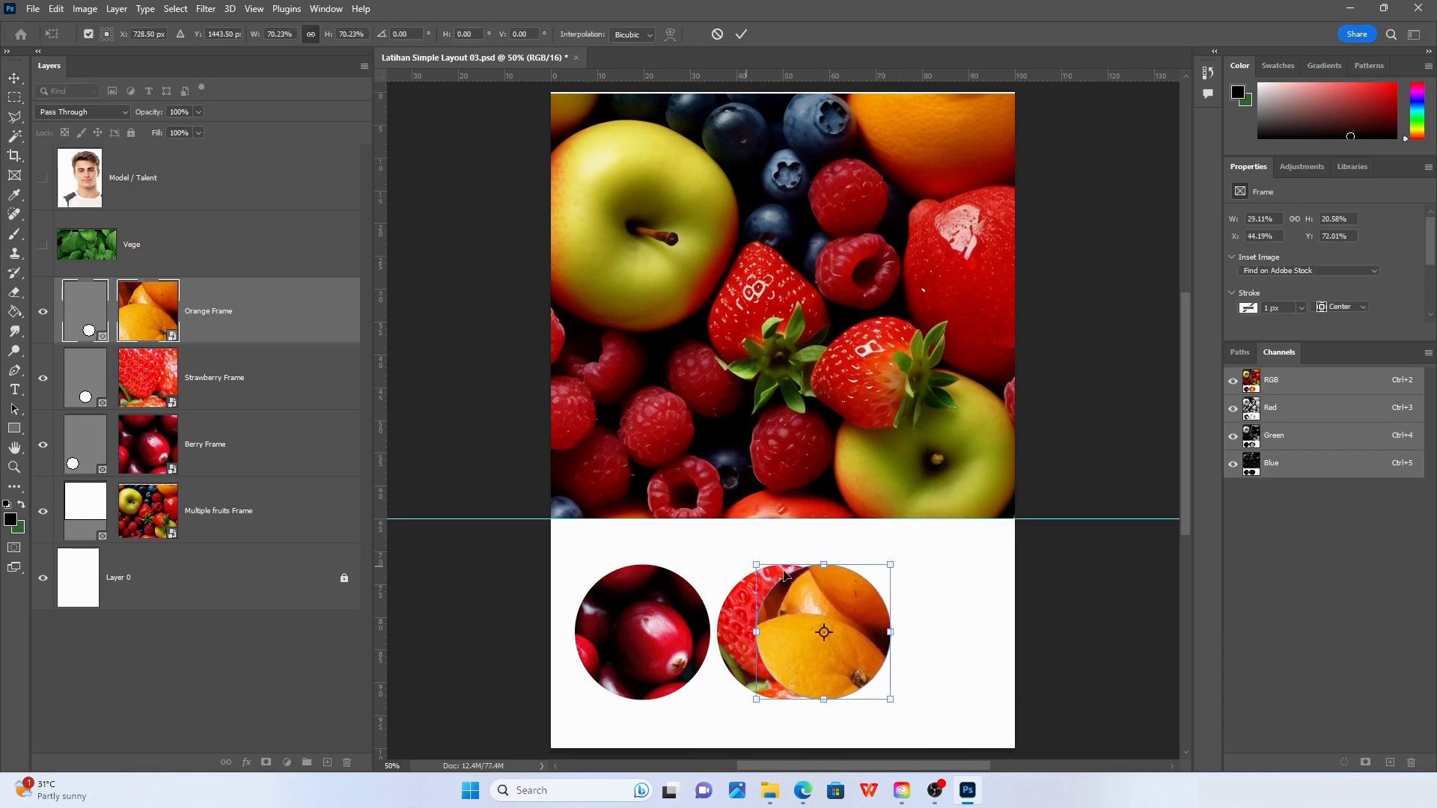
pyautogui.press('Return')
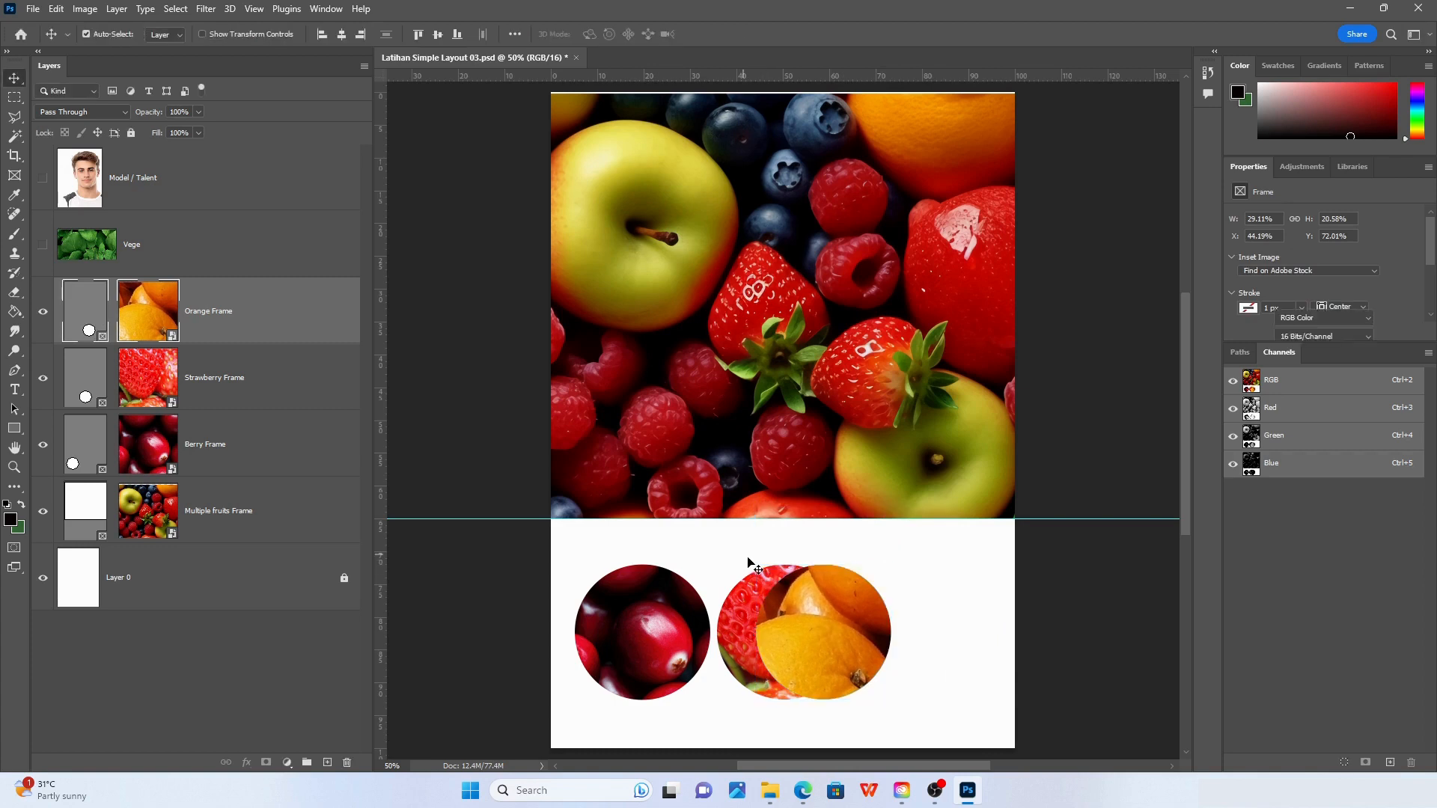
pyautogui.moveTo(824, 616); pyautogui.dragTo(910, 617)
pyautogui.click(1036, 619)
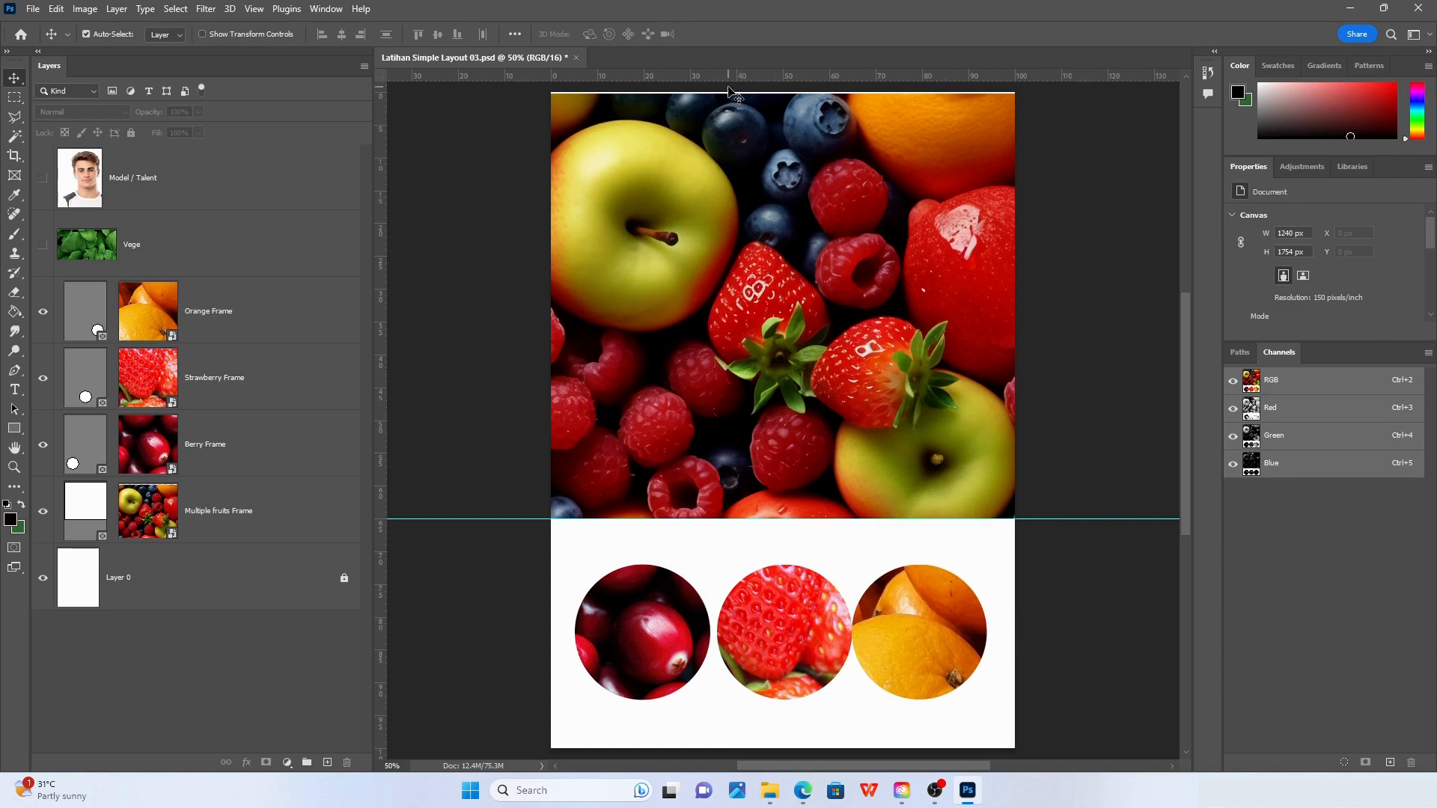
# Stretch the Multiple fruits Frame's top edge above the canvas, making it 66.19% high at Y -1.14%
pyautogui.click(739, 159)
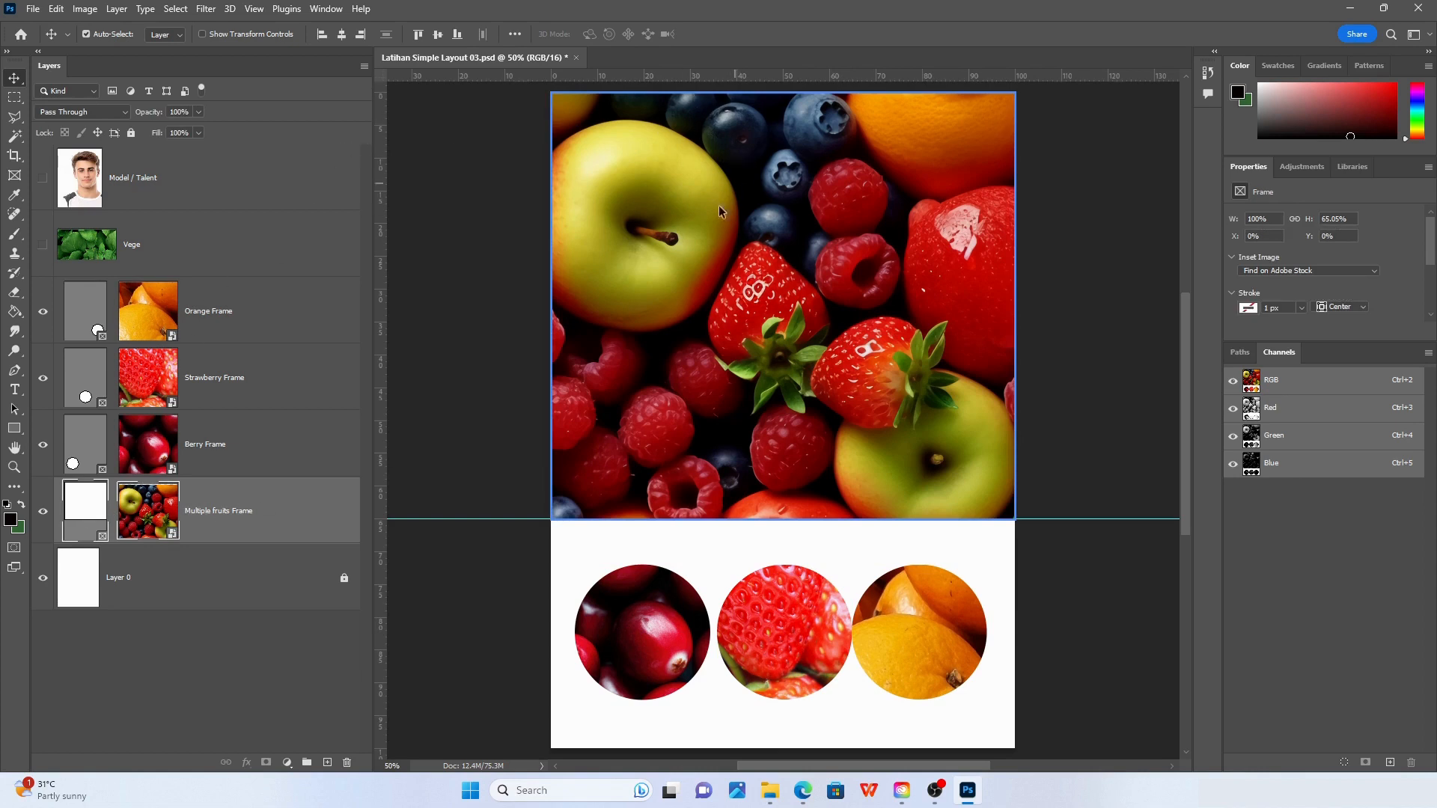
pyautogui.click(82, 510)
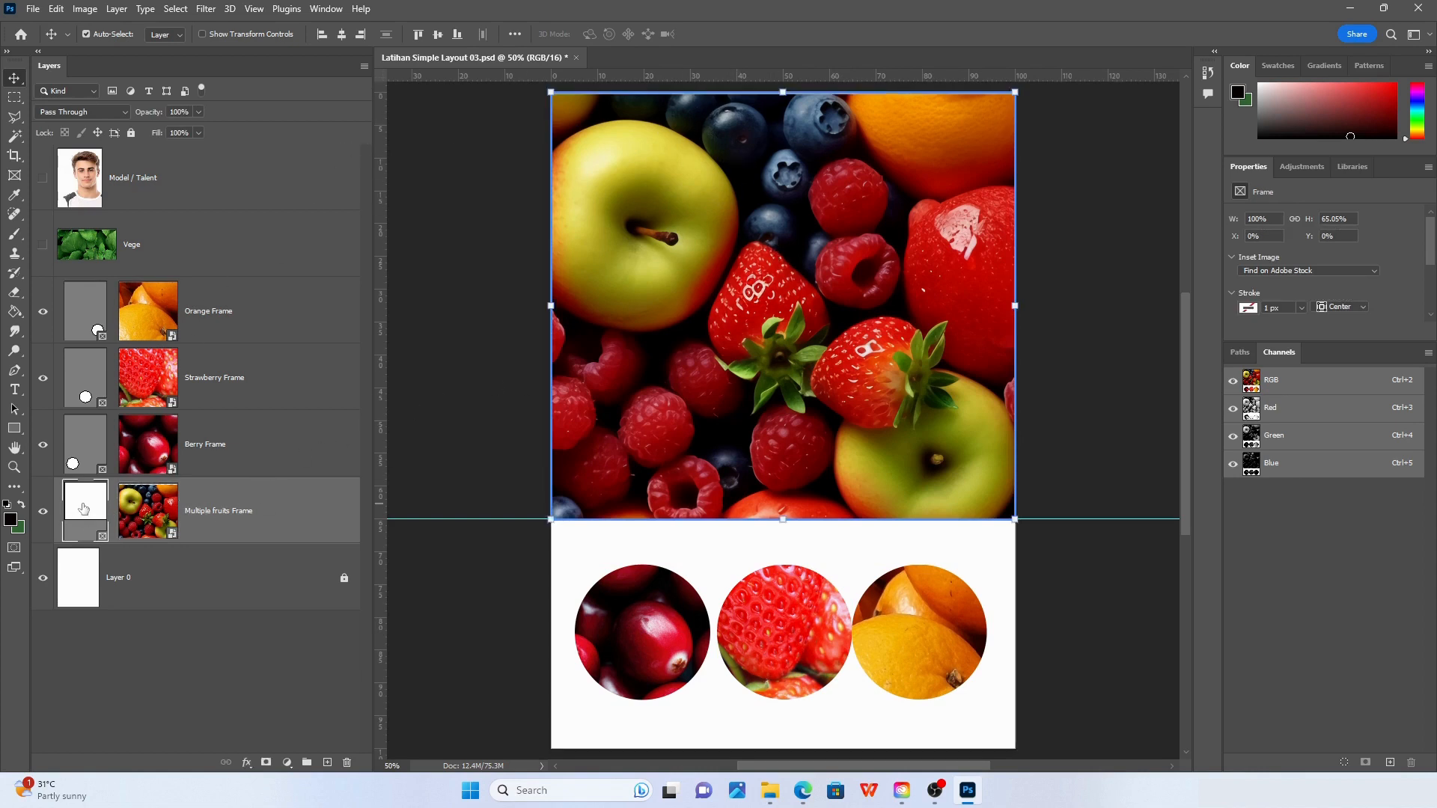
pyautogui.moveTo(779, 103)
pyautogui.mouseDown()
pyautogui.moveTo(794, 131)
pyautogui.moveTo(782, 87)
pyautogui.mouseUp()
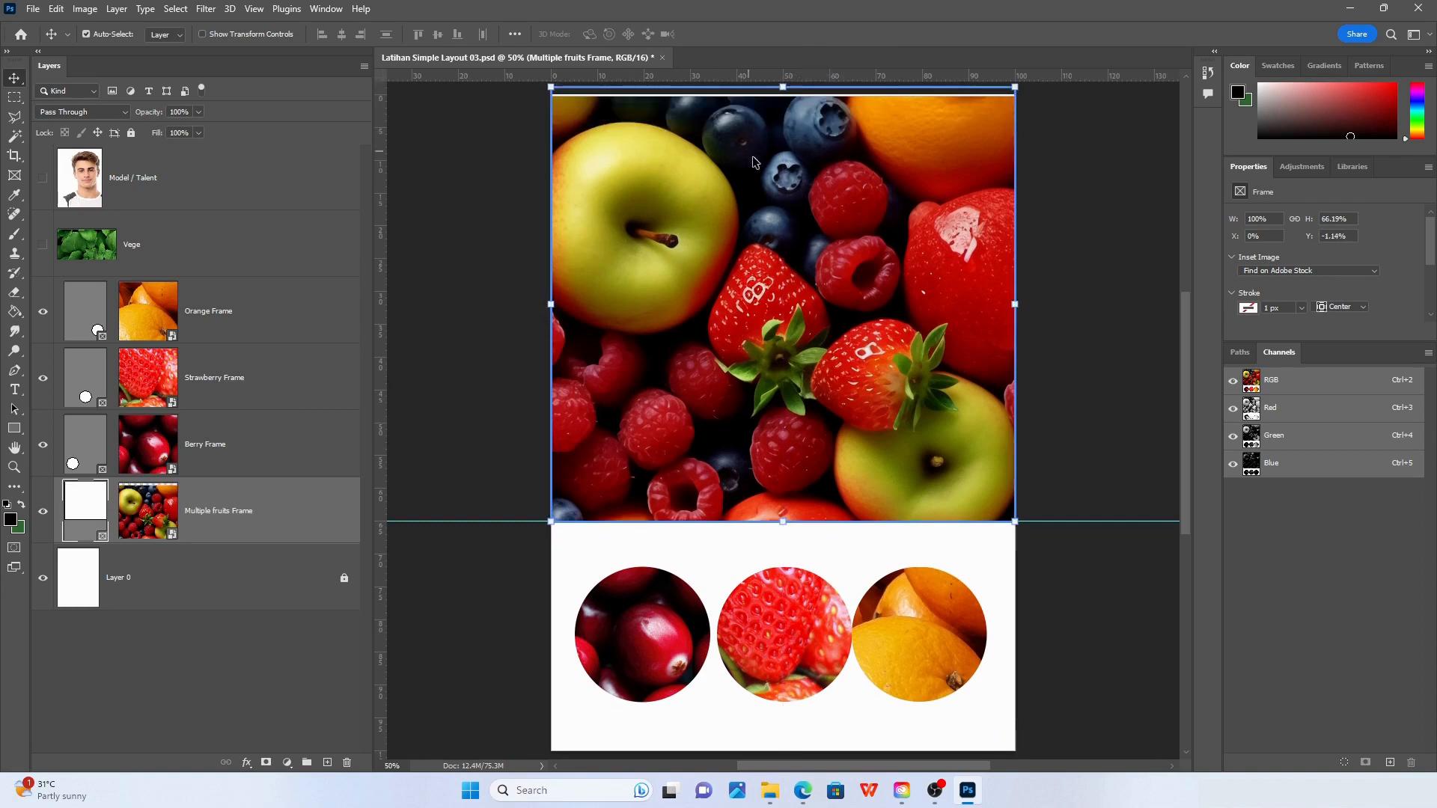
# Shift the image inside the Multiple fruits Frame up to X -2 px, Y -16 px, and set the frame's top edge on the canvas edge
pyautogui.scroll(1, 1018, 210)
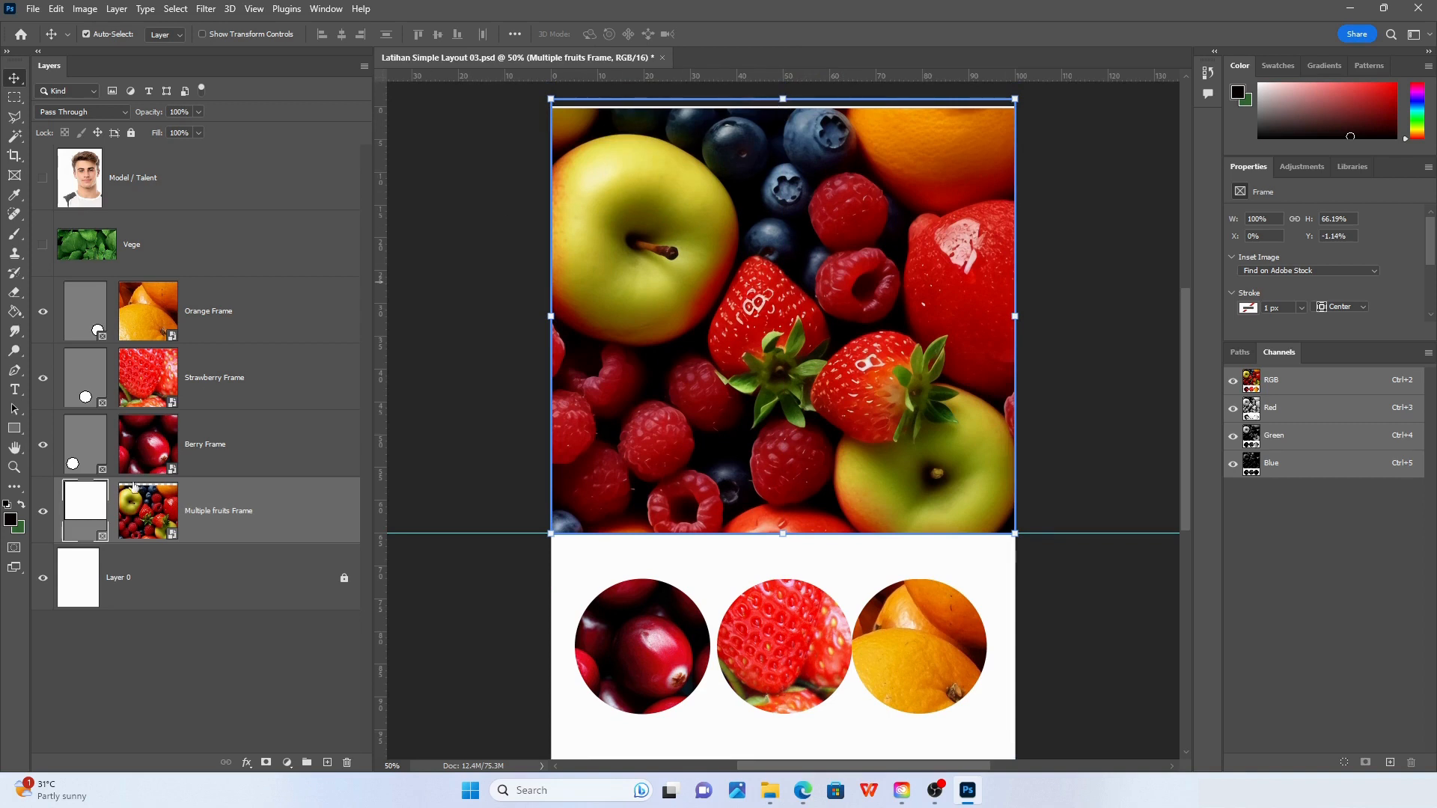
pyautogui.click(141, 514)
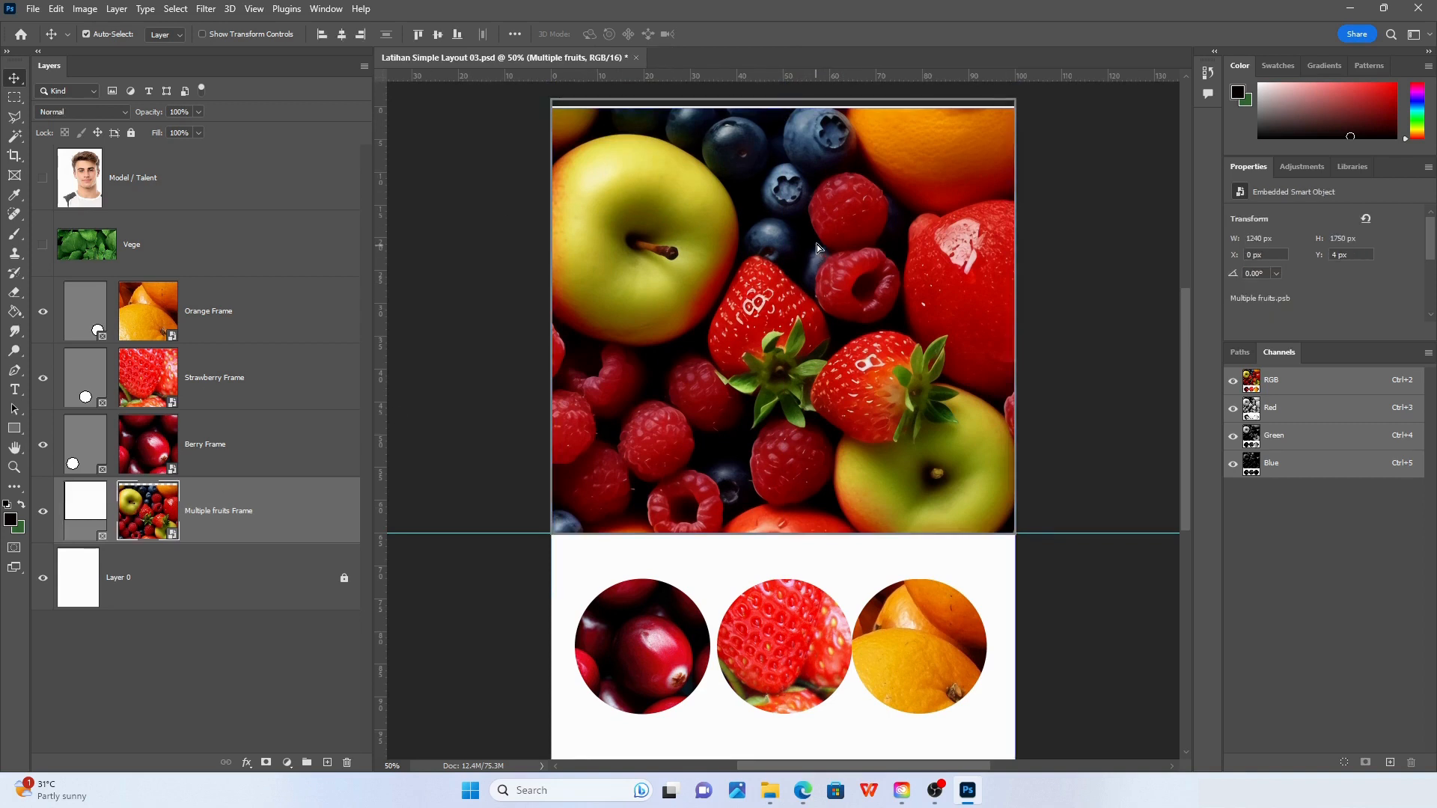
pyautogui.moveTo(816, 244); pyautogui.dragTo(812, 239)
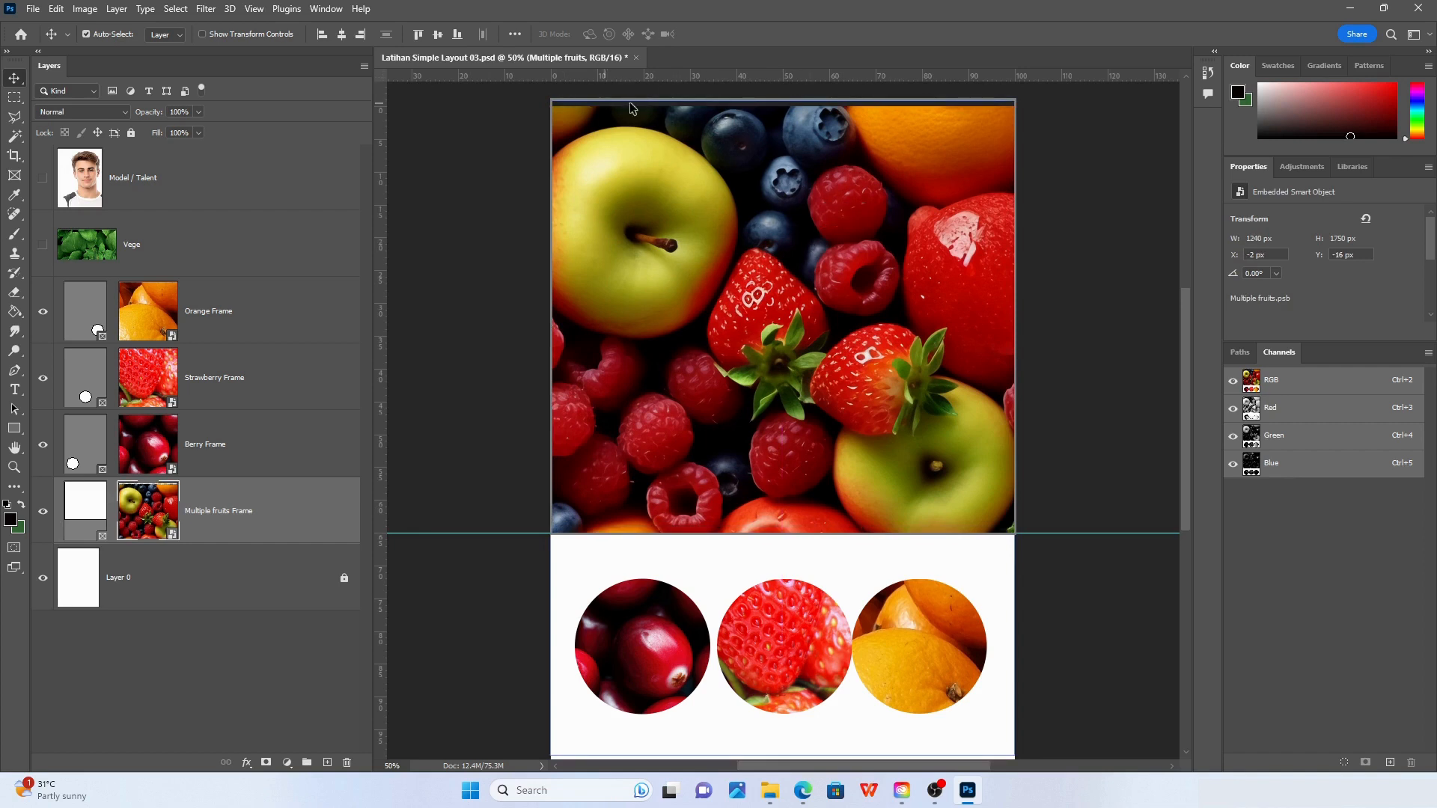
pyautogui.click(81, 503)
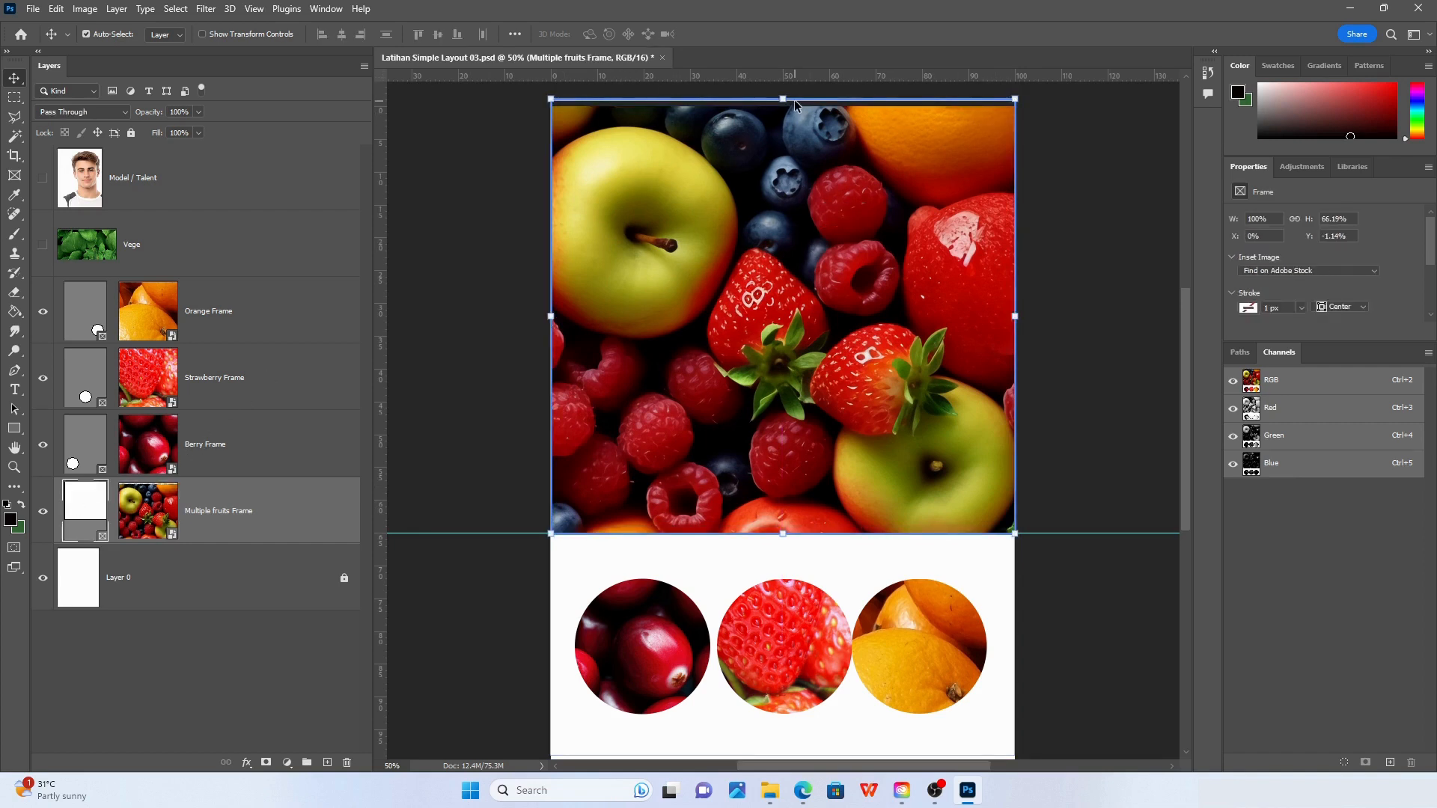
pyautogui.moveTo(783, 98); pyautogui.dragTo(782, 106)
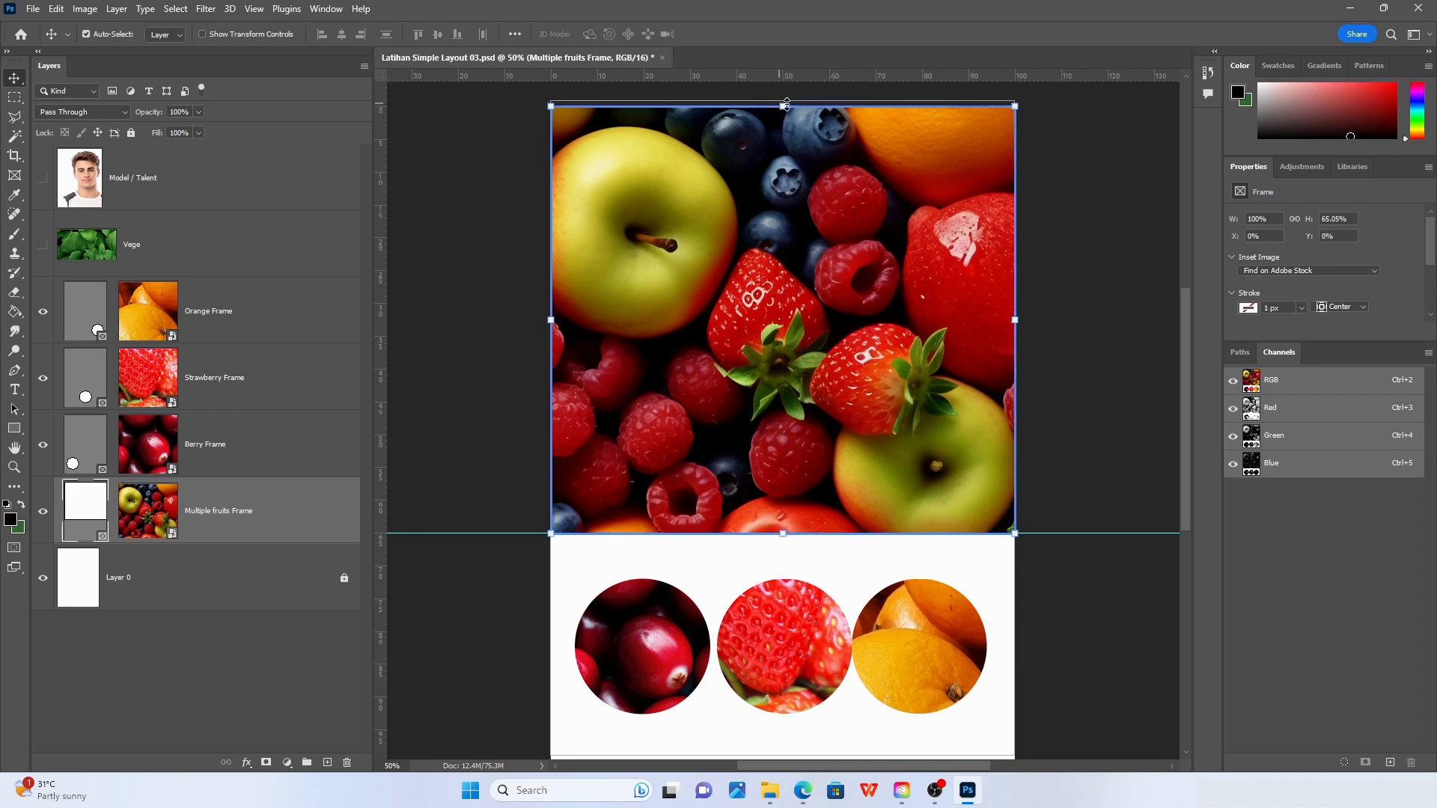
pyautogui.click(498, 177)
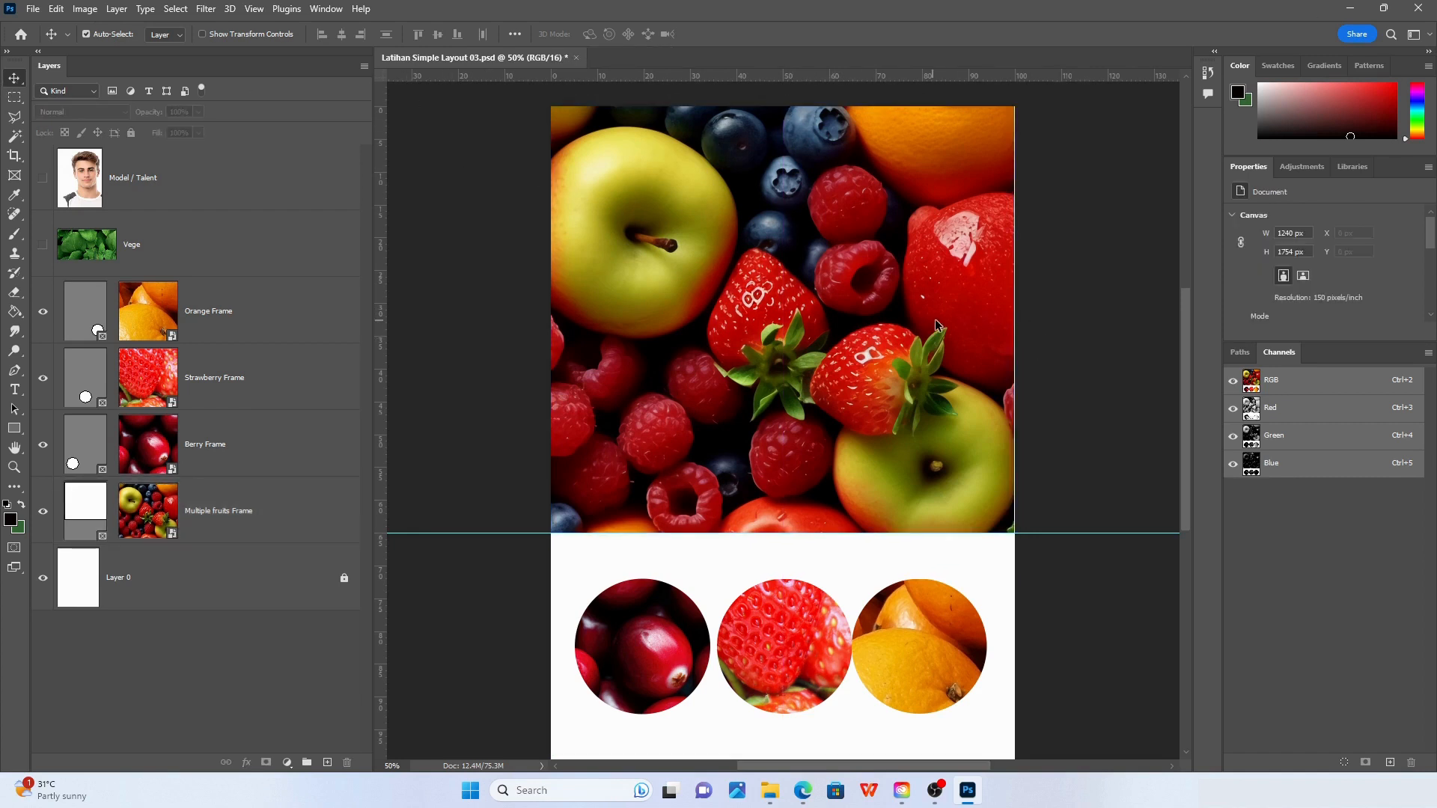
# Nudge the image inside the Multiple fruits Frame slightly right to cover the frame's right edge
pyautogui.click(816, 314)
pyautogui.click(816, 314)
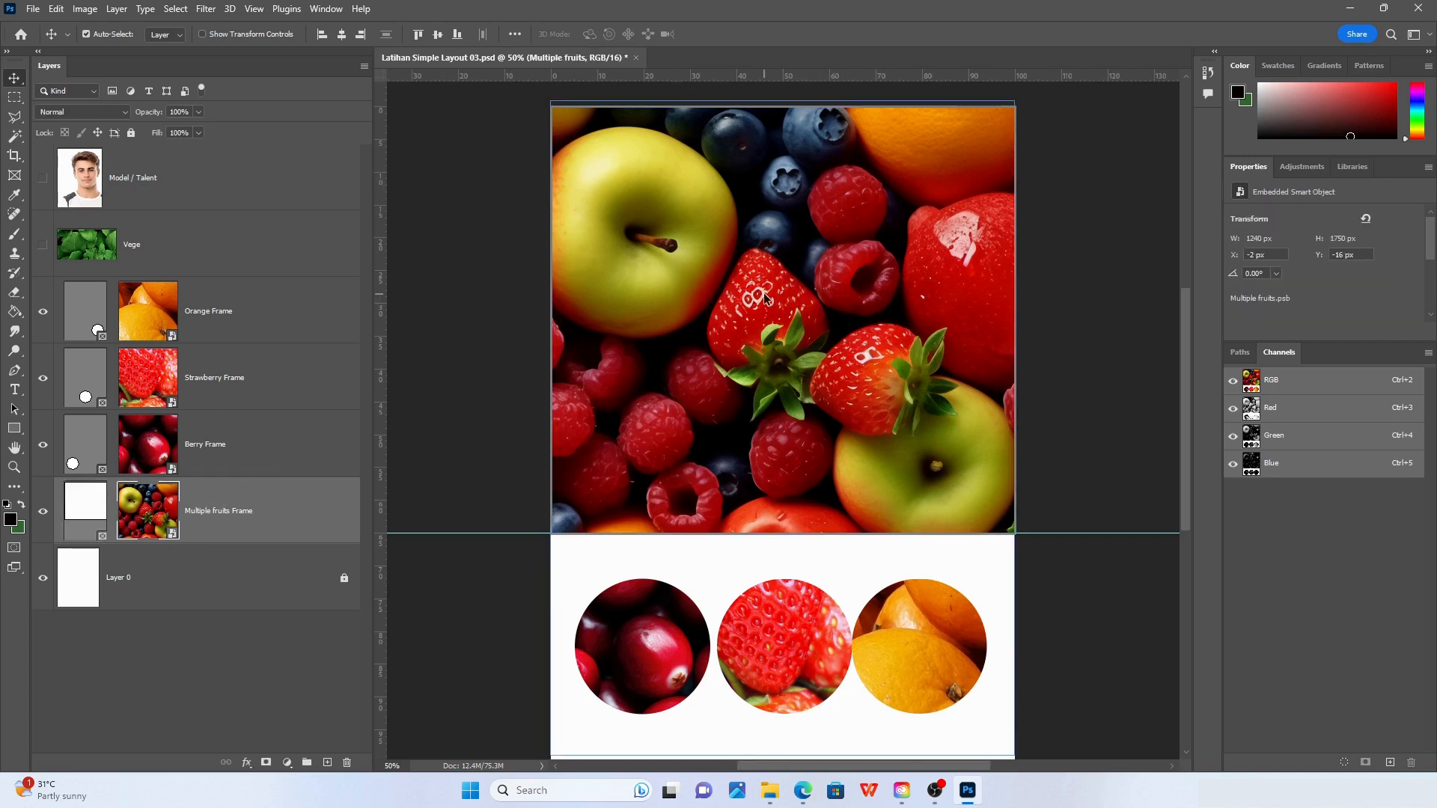
pyautogui.moveTo(763, 297); pyautogui.dragTo(765, 298)
pyautogui.click(451, 280)
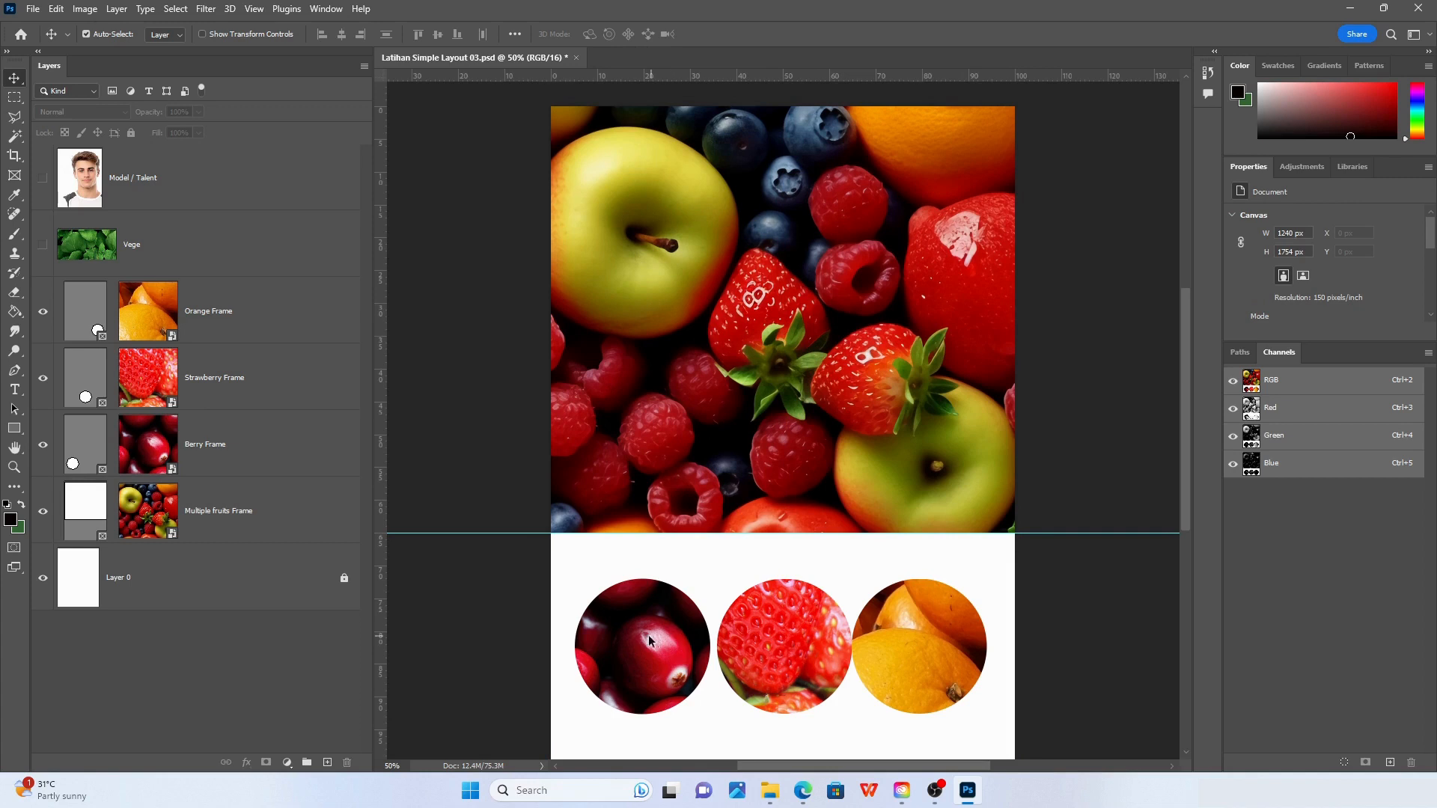
# Spread the three circles apart, raising Berry and Orange and moving Strawberry down to about X 32.42%, Y 73.15%
pyautogui.moveTo(650, 641); pyautogui.dragTo(636, 621)
pyautogui.moveTo(770, 648); pyautogui.dragTo(759, 650)
pyautogui.moveTo(916, 661)
pyautogui.mouseDown()
pyautogui.moveTo(911, 623)
pyautogui.moveTo(892, 651)
pyautogui.moveTo(926, 646)
pyautogui.mouseUp()
pyautogui.click(797, 622)
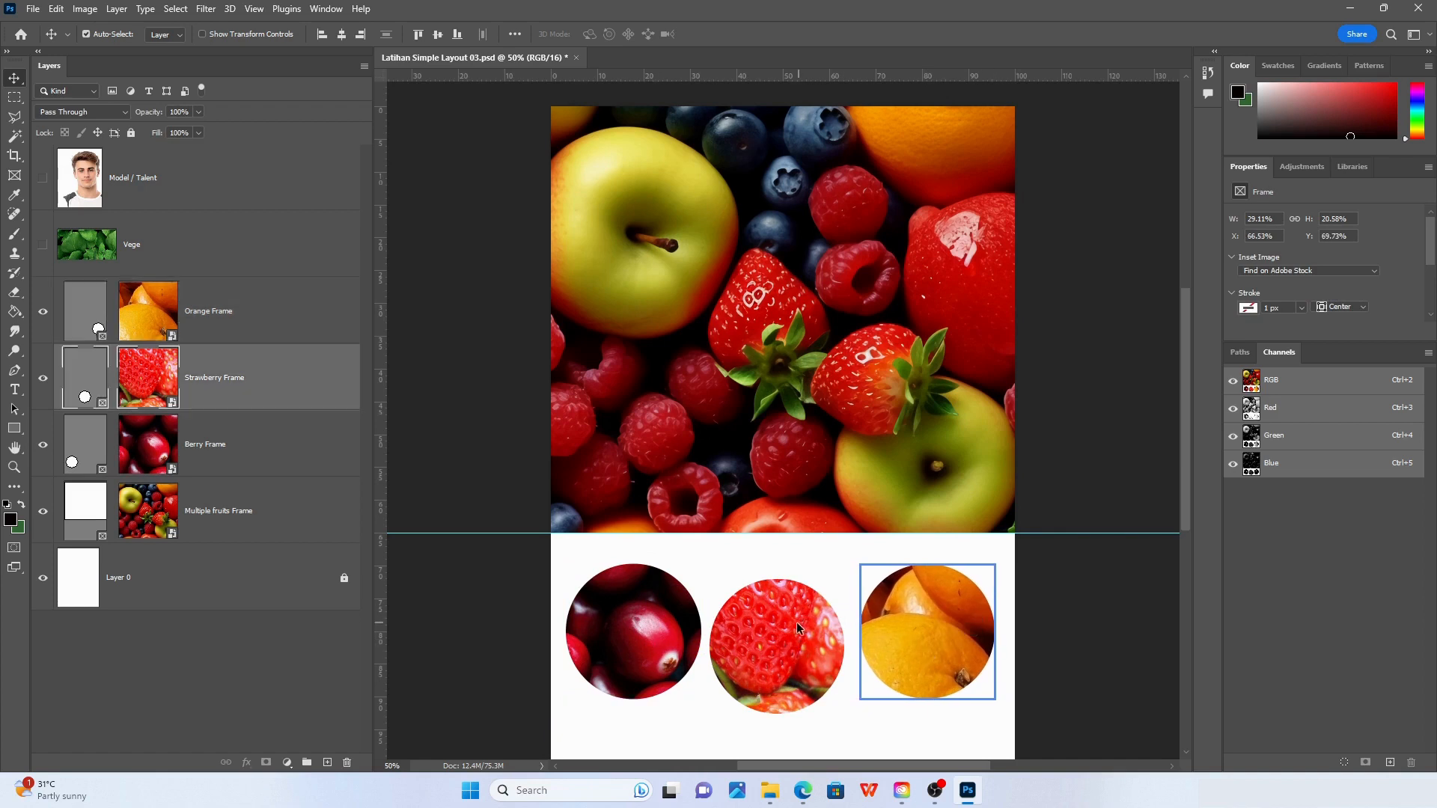
pyautogui.moveTo(796, 623); pyautogui.dragTo(789, 631)
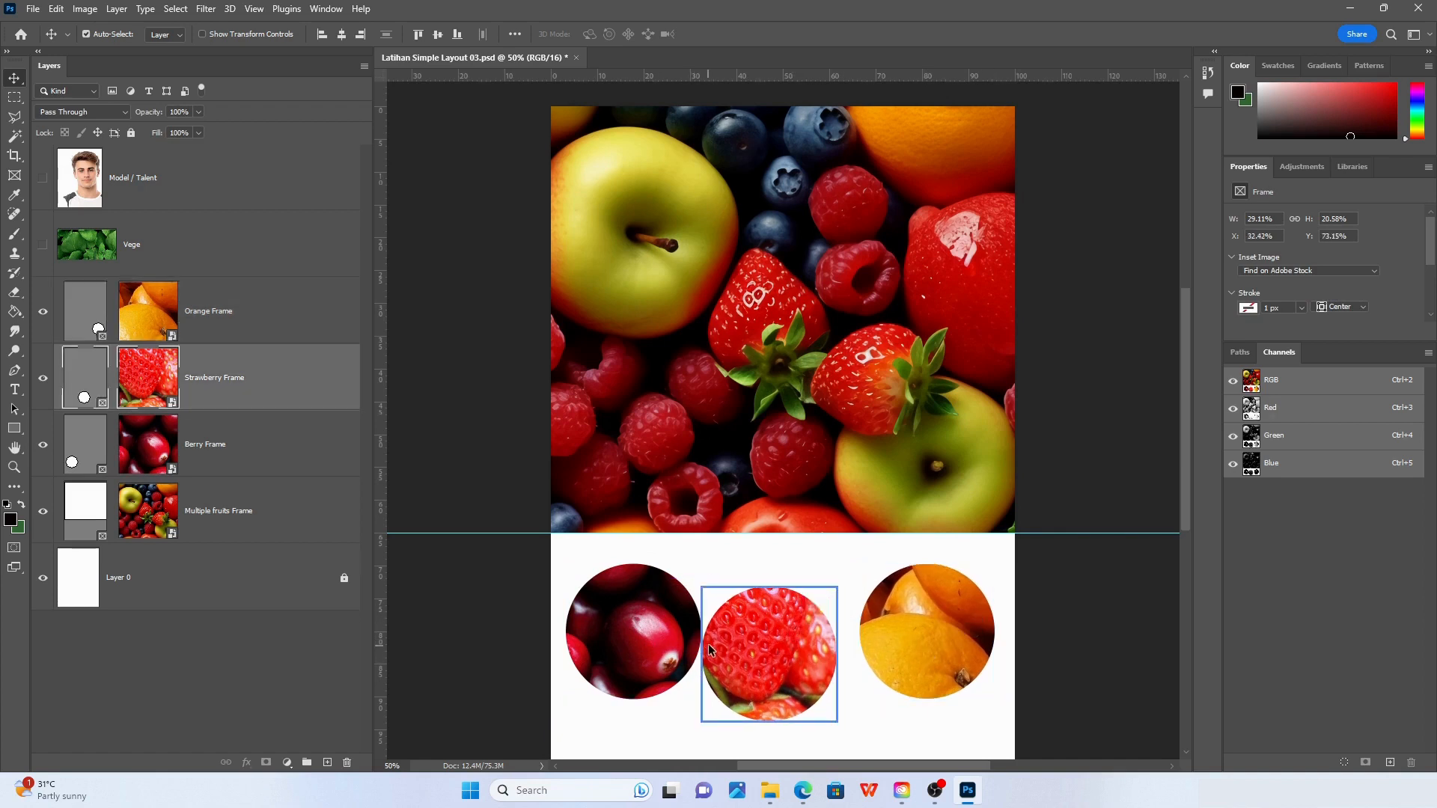
# Line up the three circles by hand with equal gaps: Berry at X 1.45%, Strawberry at X 34.03%, Orange at X 66.53%, all near Y 71%
pyautogui.moveTo(683, 644); pyautogui.dragTo(698, 629)
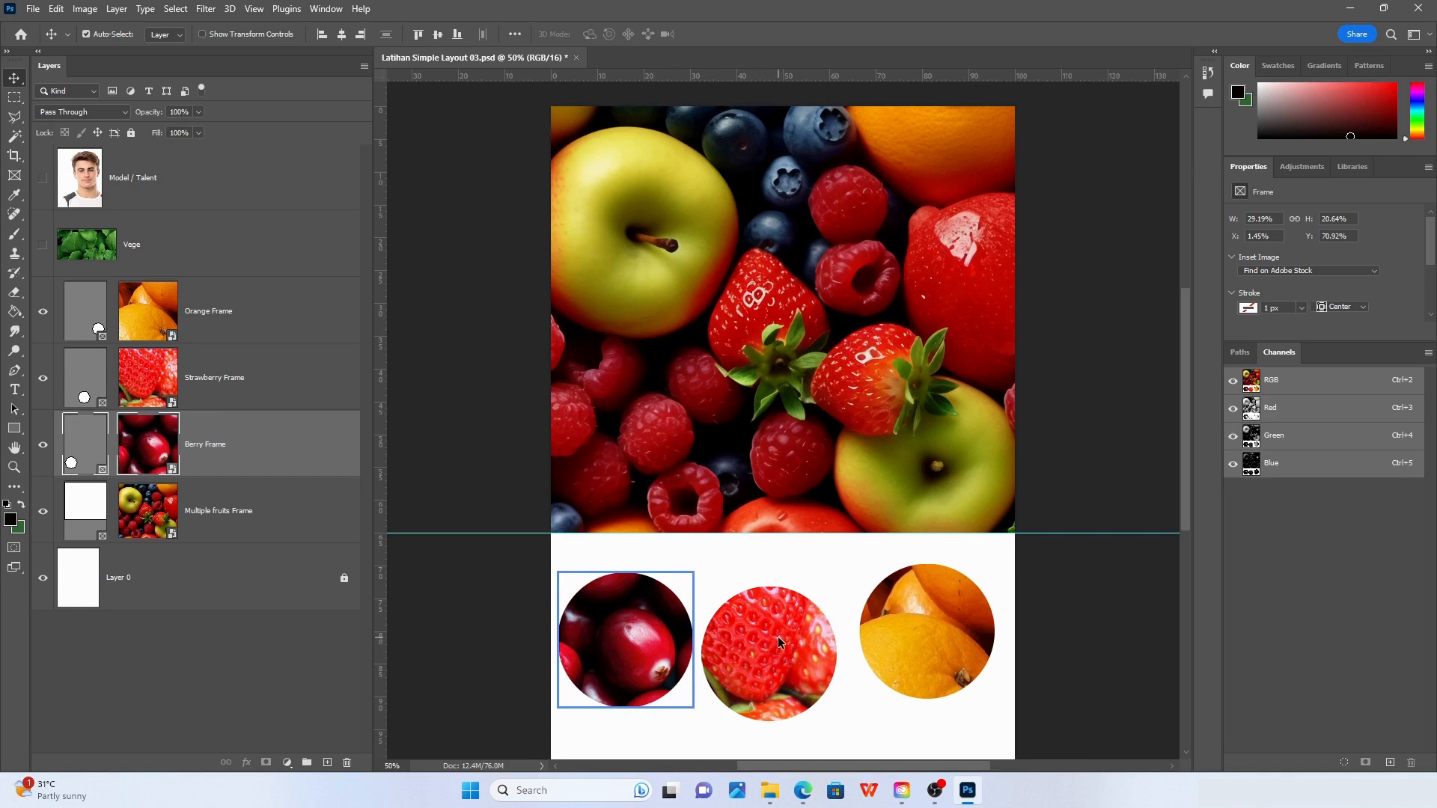
pyautogui.moveTo(776, 645); pyautogui.dragTo(786, 637)
pyautogui.moveTo(896, 629); pyautogui.dragTo(896, 637)
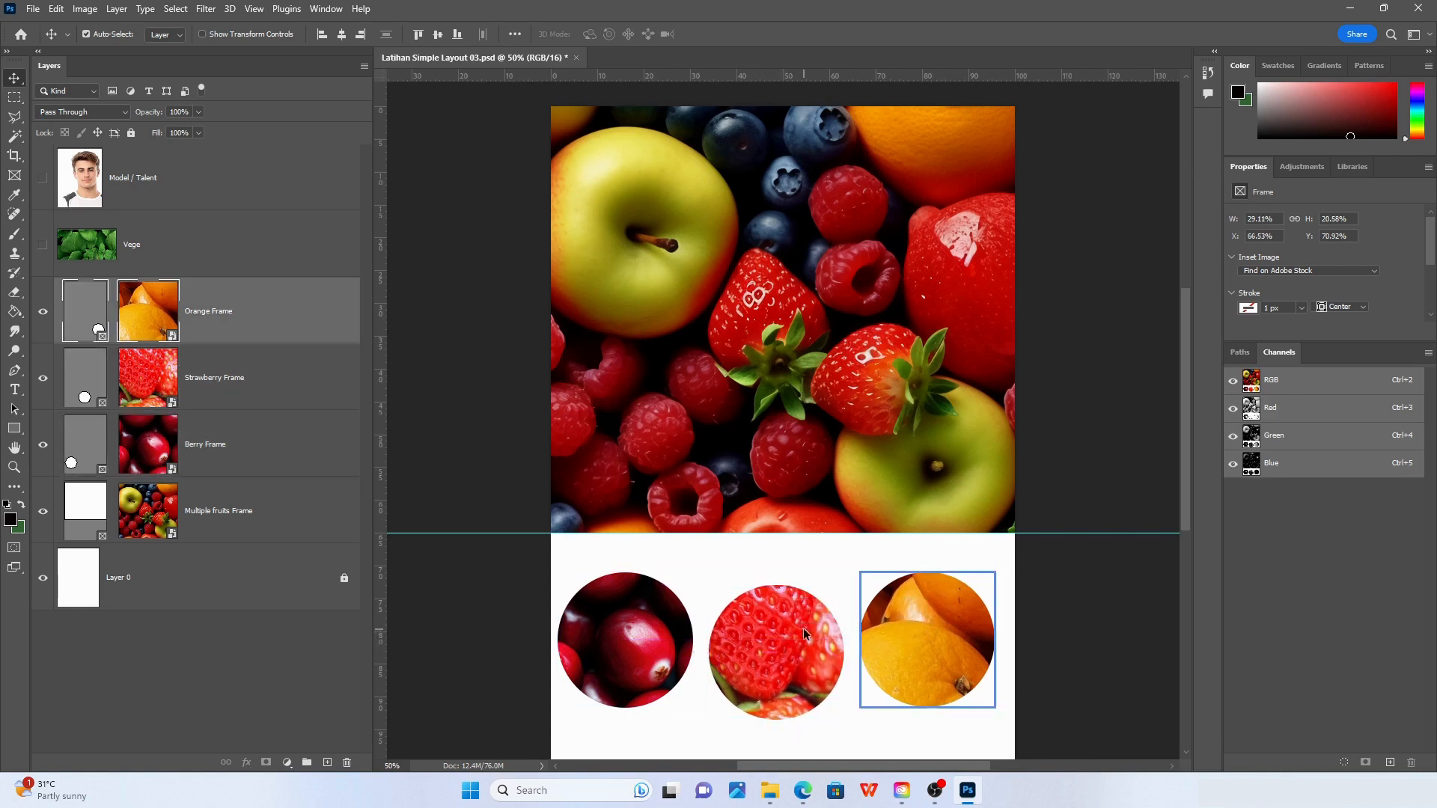
pyautogui.moveTo(784, 652); pyautogui.dragTo(785, 658)
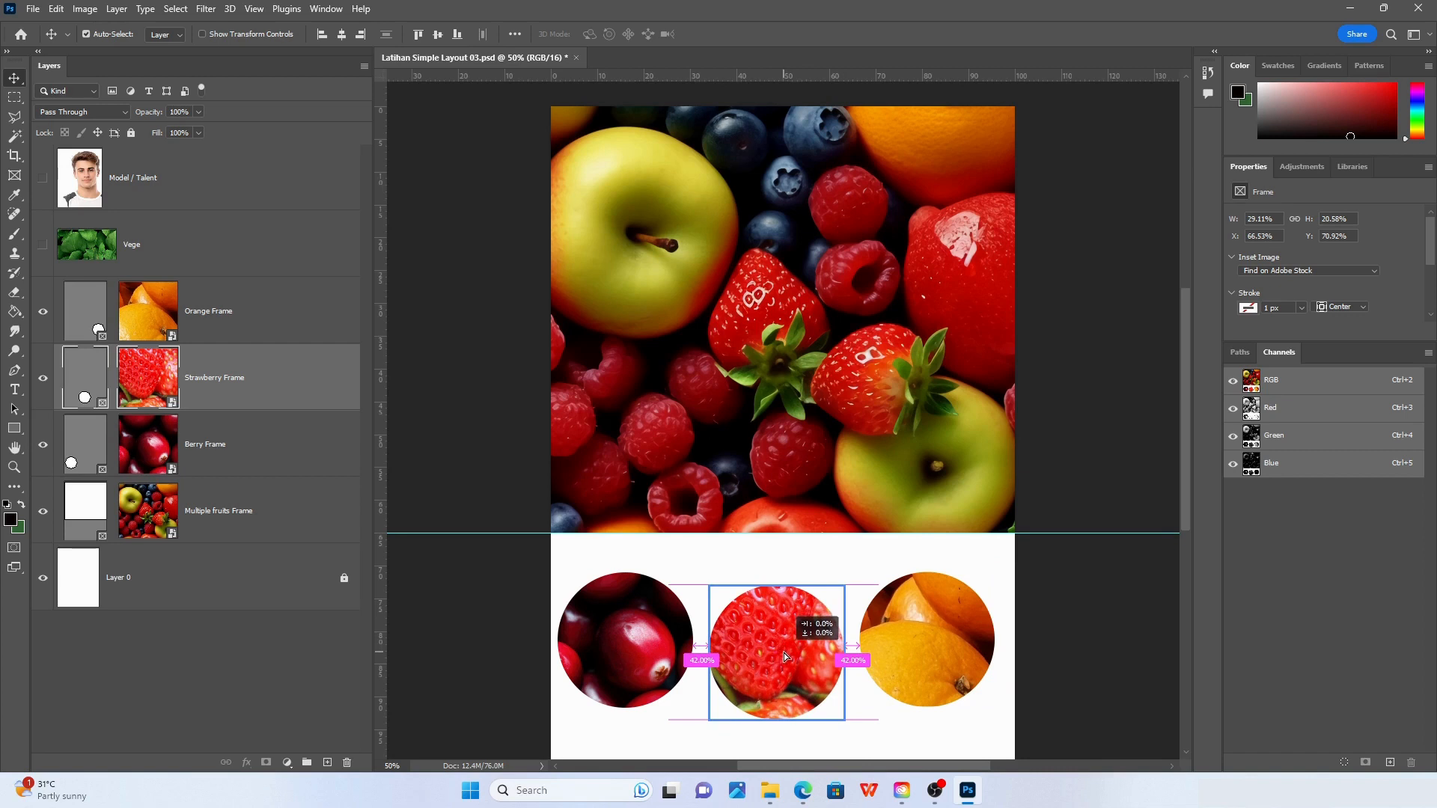
pyautogui.moveTo(784, 657); pyautogui.dragTo(786, 643)
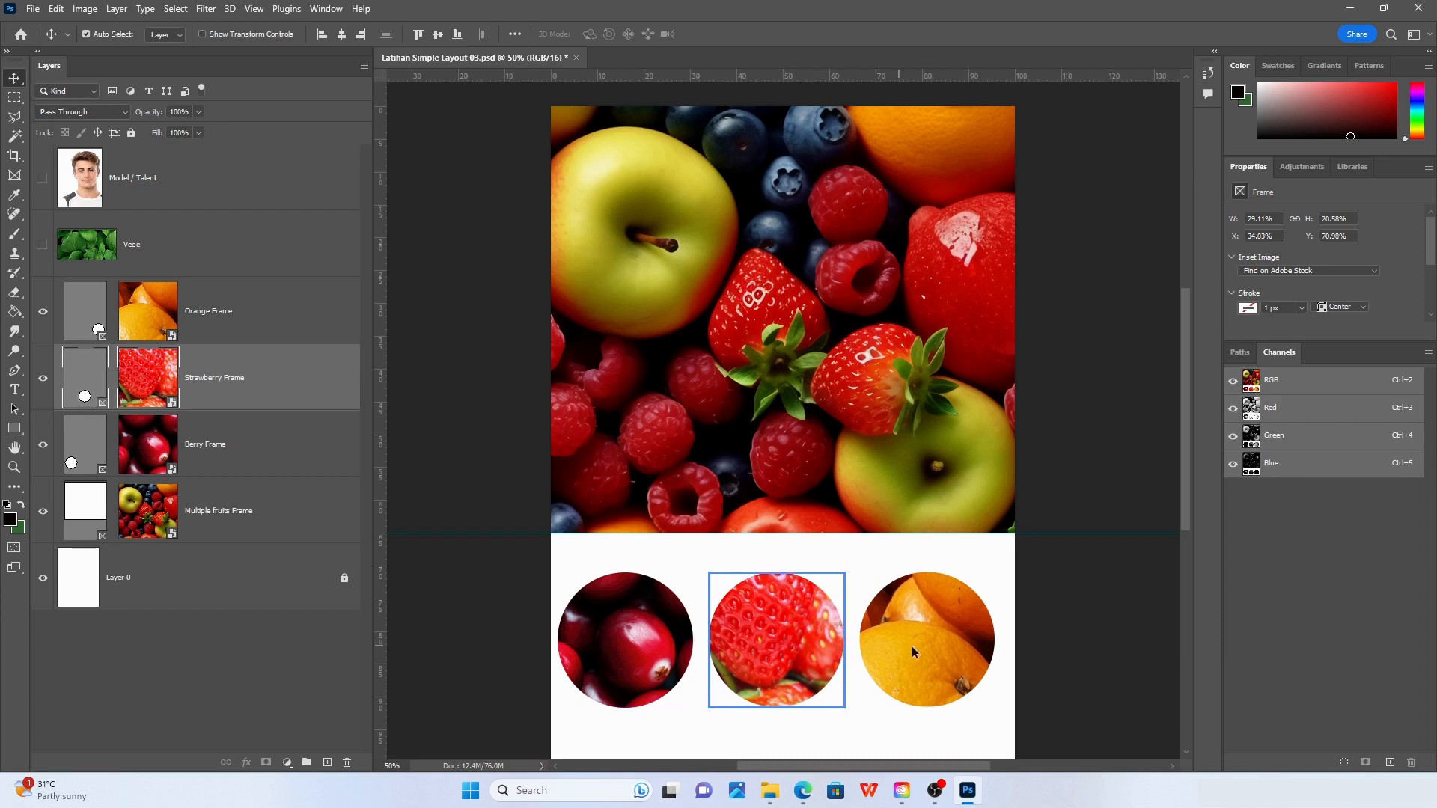
pyautogui.click(912, 652)
pyautogui.click(1117, 620)
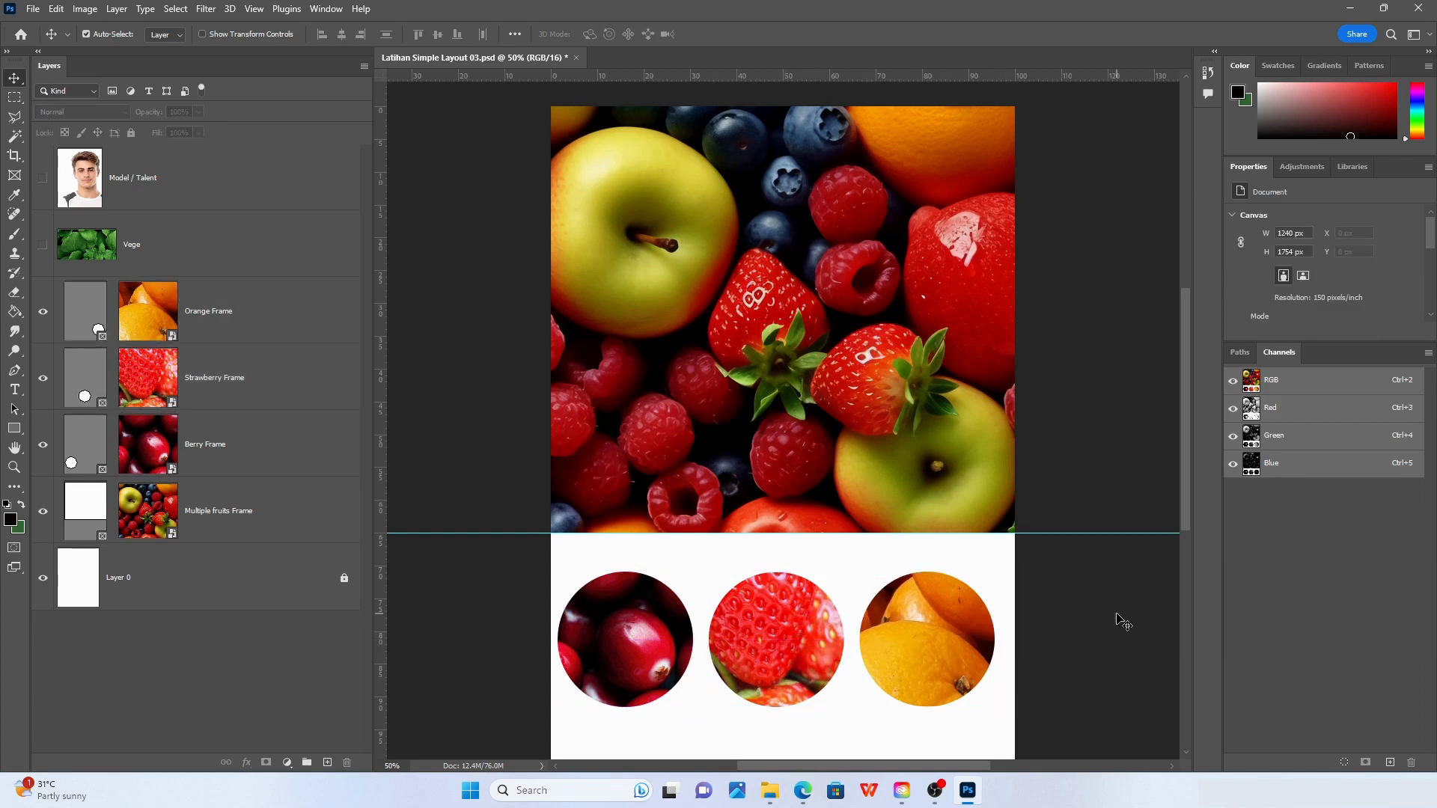
# Stagger the circles, with Berry at about X 4.84%, Y 68.59%, Strawberry at X 35.48%, Y 73.95%, and Orange at X 64.6%, Y 68.64%
pyautogui.moveTo(658, 617); pyautogui.dragTo(698, 612)
pyautogui.moveTo(784, 636); pyautogui.dragTo(792, 656)
pyautogui.moveTo(902, 641); pyautogui.dragTo(890, 626)
pyautogui.click(1104, 591)
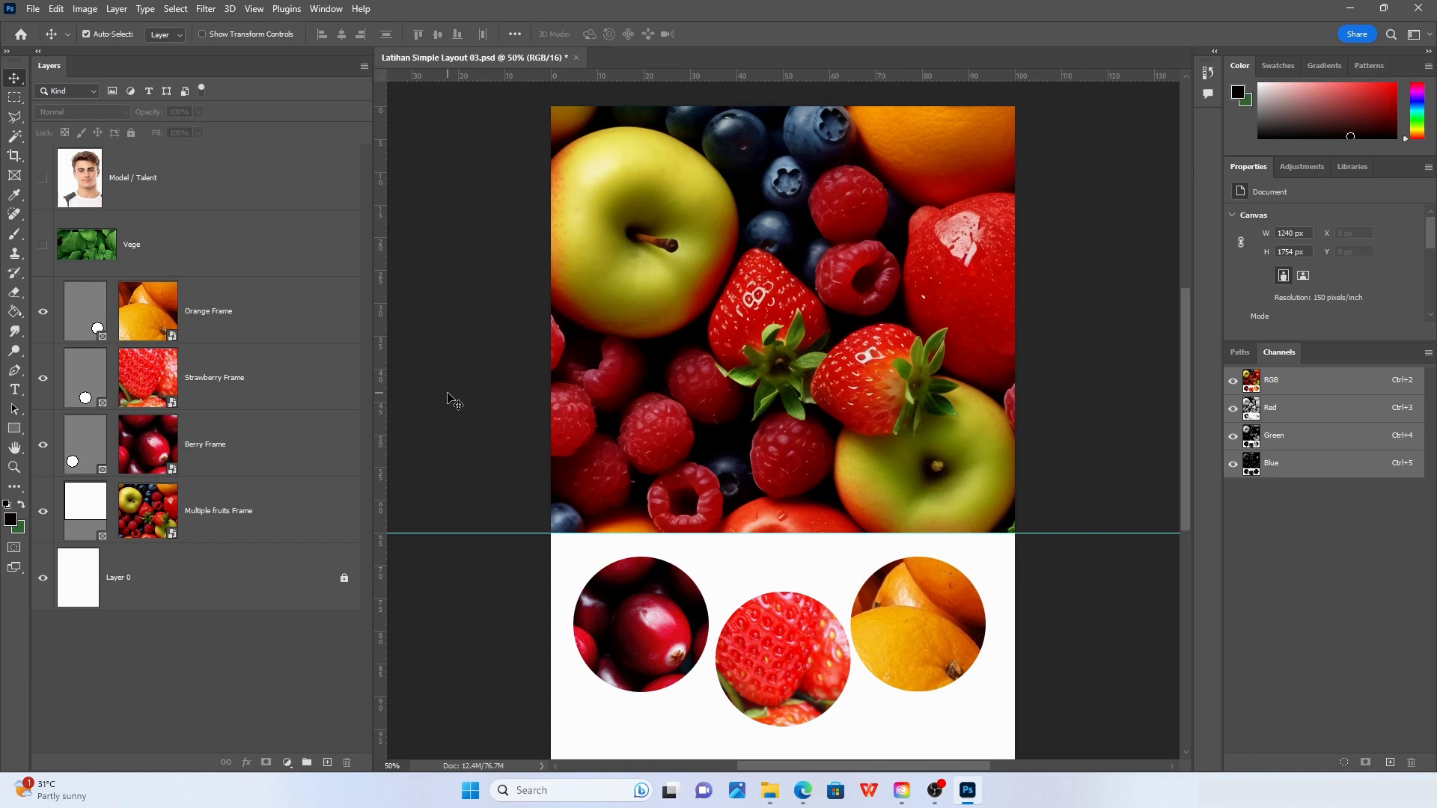
# Align the vertical centers of the Berry, Strawberry and Orange frames
pyautogui.click(633, 621)
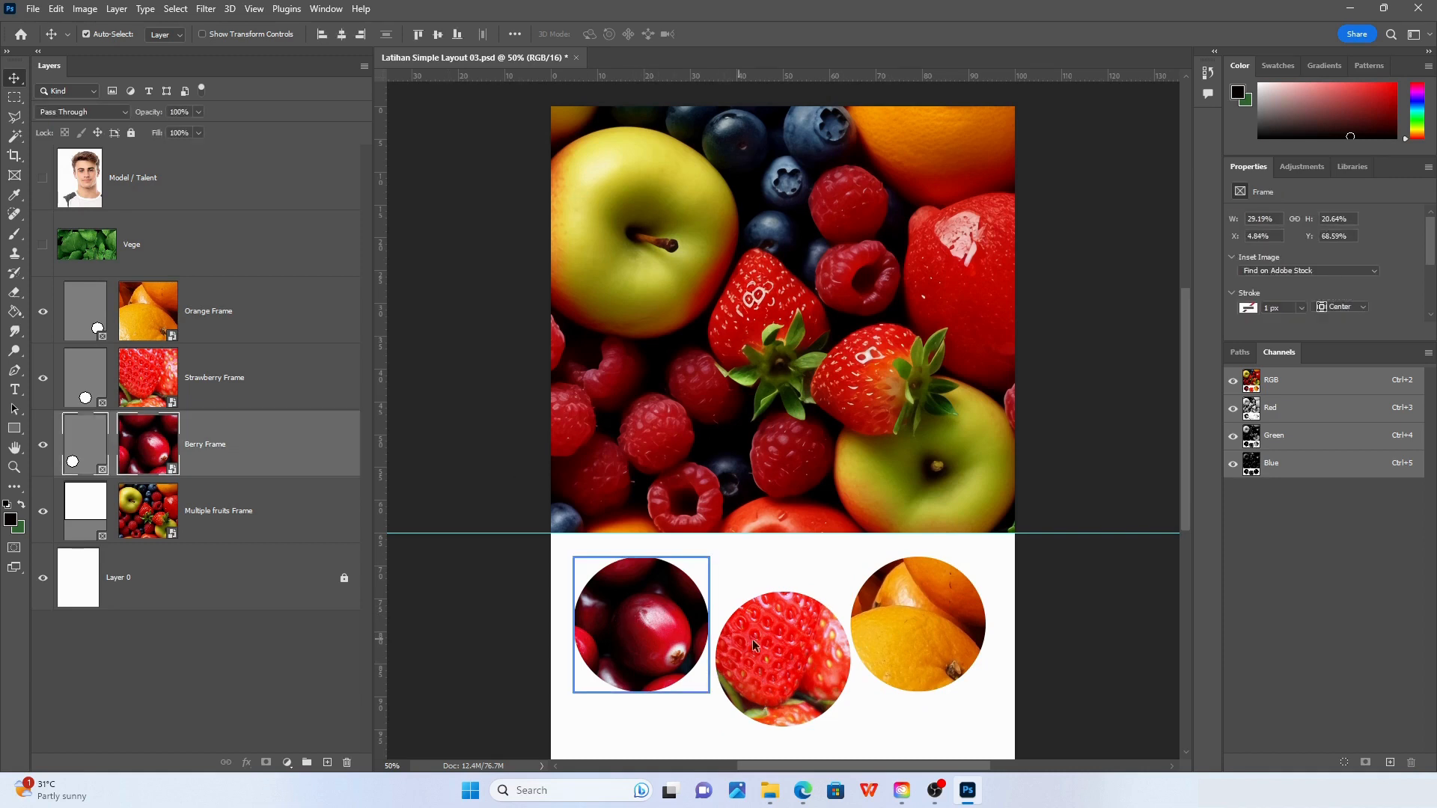
pyautogui.keyDown('shift'); pyautogui.click(775, 640); pyautogui.keyUp('shift')
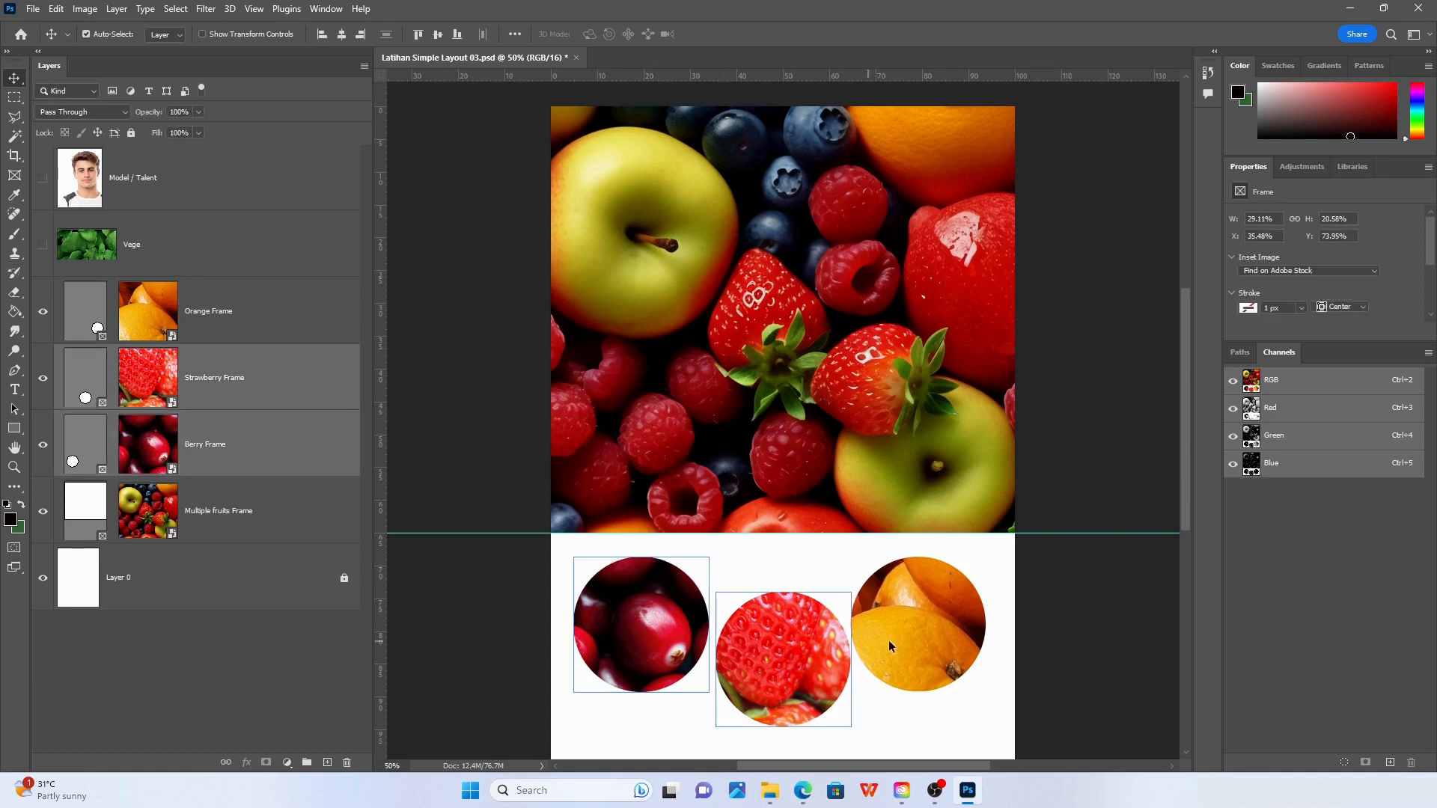
pyautogui.keyDown('shift'); pyautogui.click(926, 635); pyautogui.keyUp('shift')
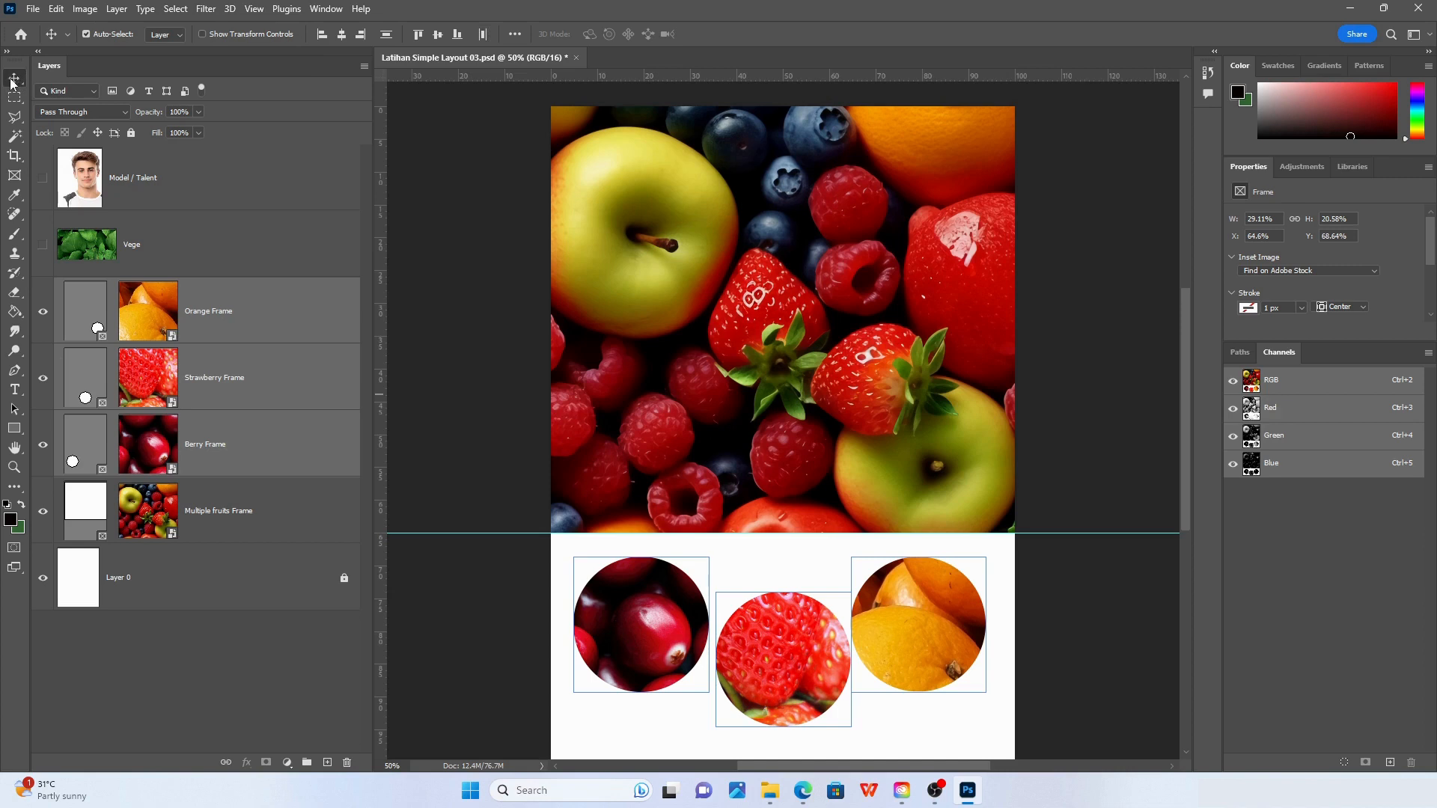
pyautogui.click(13, 159)
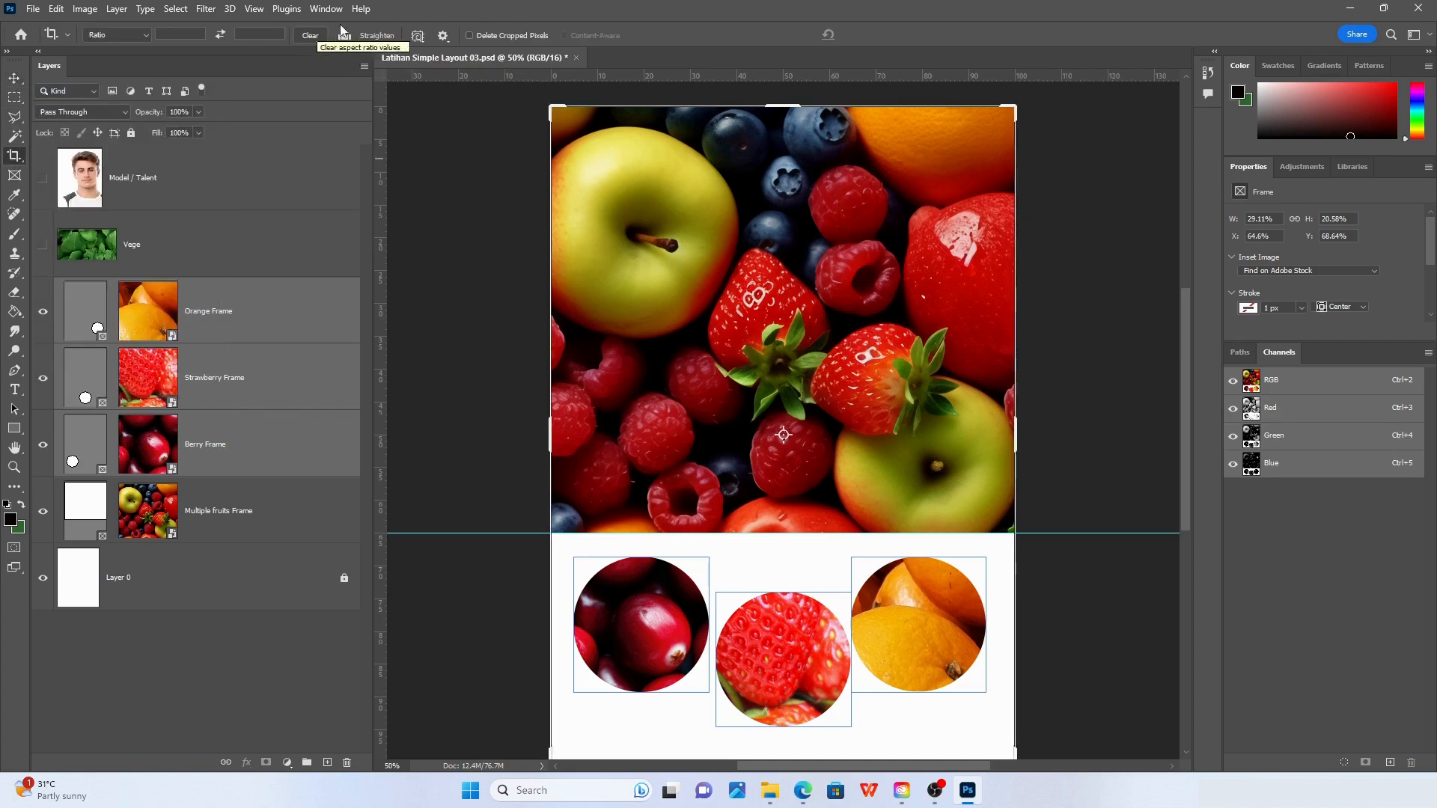
pyautogui.click(13, 81)
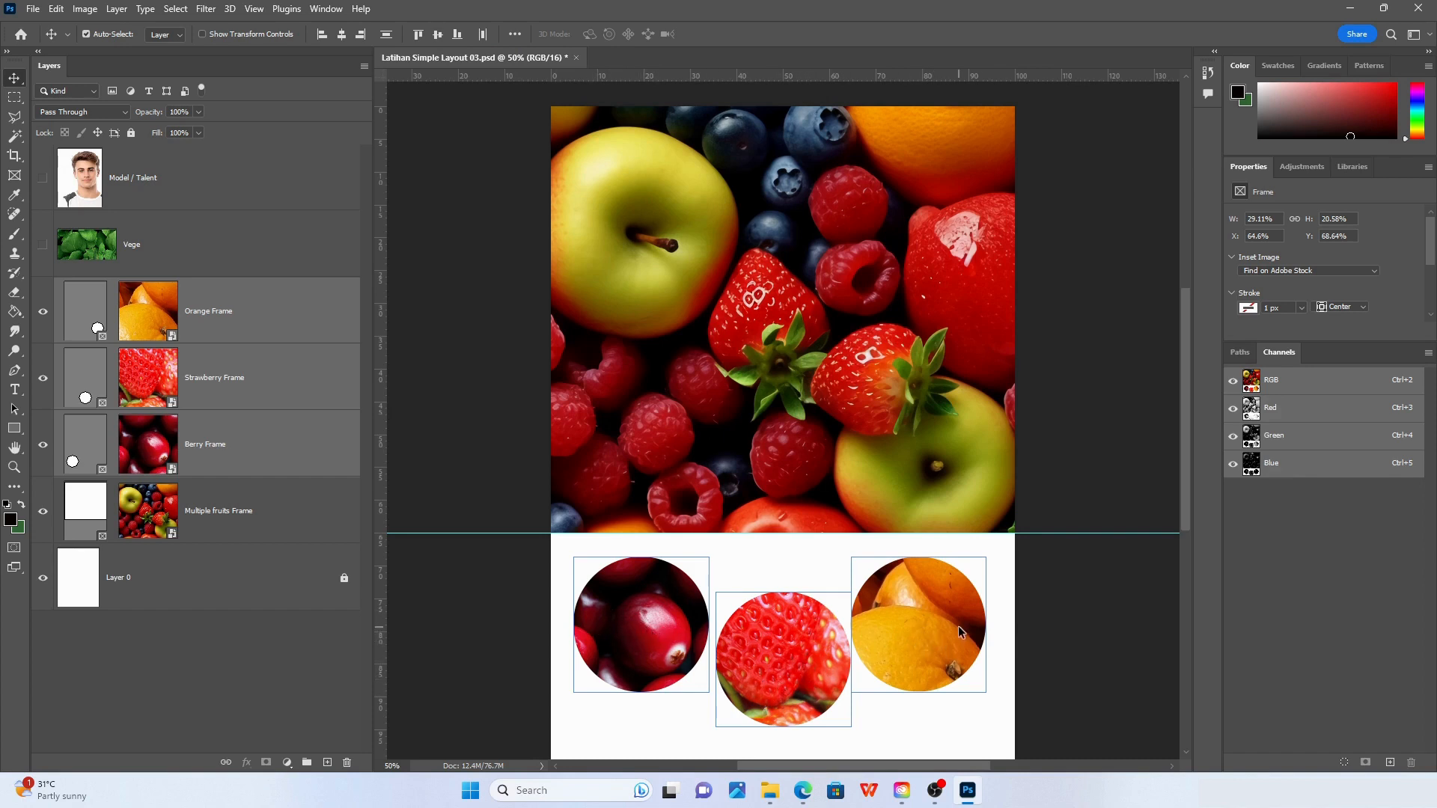
pyautogui.click(442, 35)
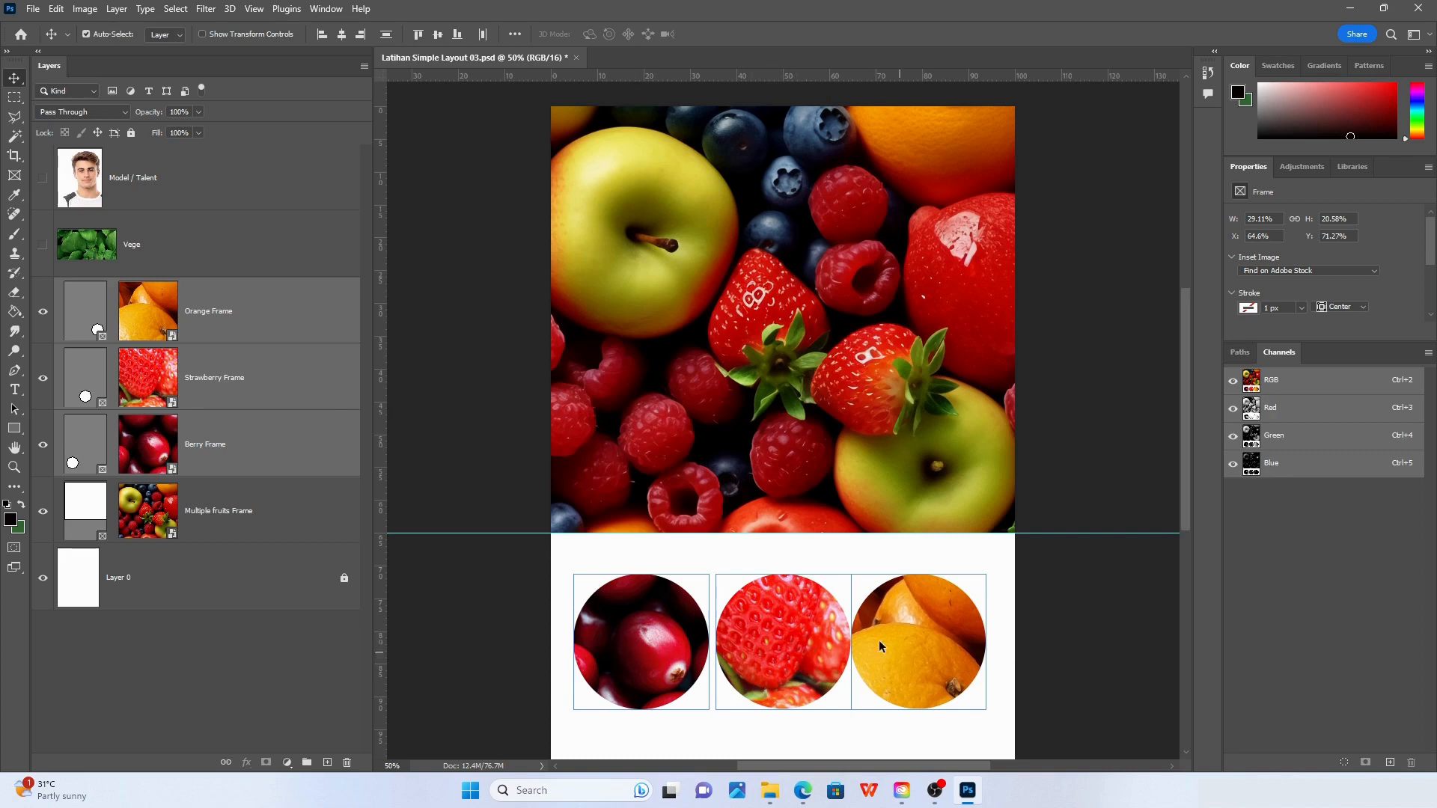
pyautogui.click(1053, 633)
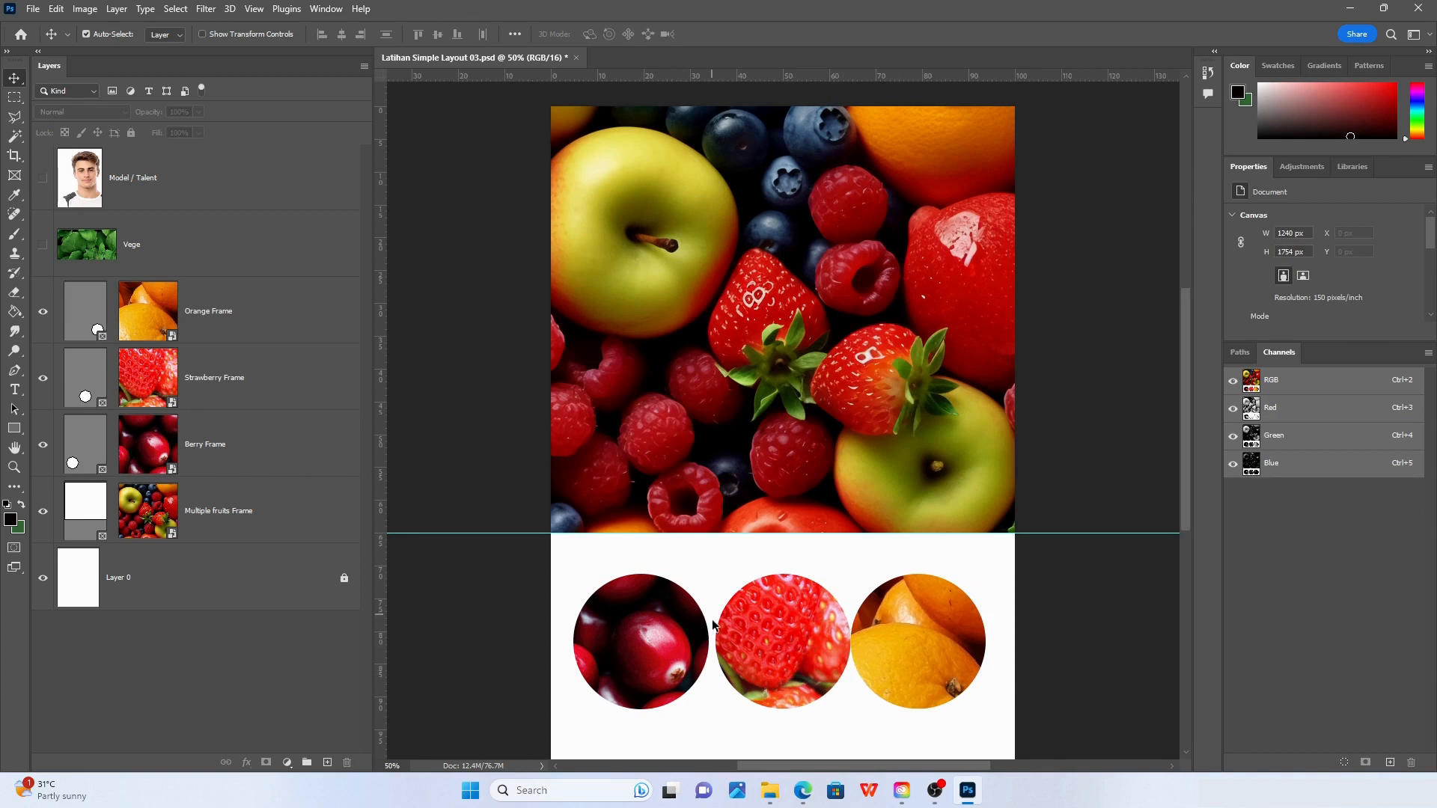
# Distribute the horizontal centers of the Orange, Strawberry and Berry frames evenly, aligned to the selection
pyautogui.click(926, 636)
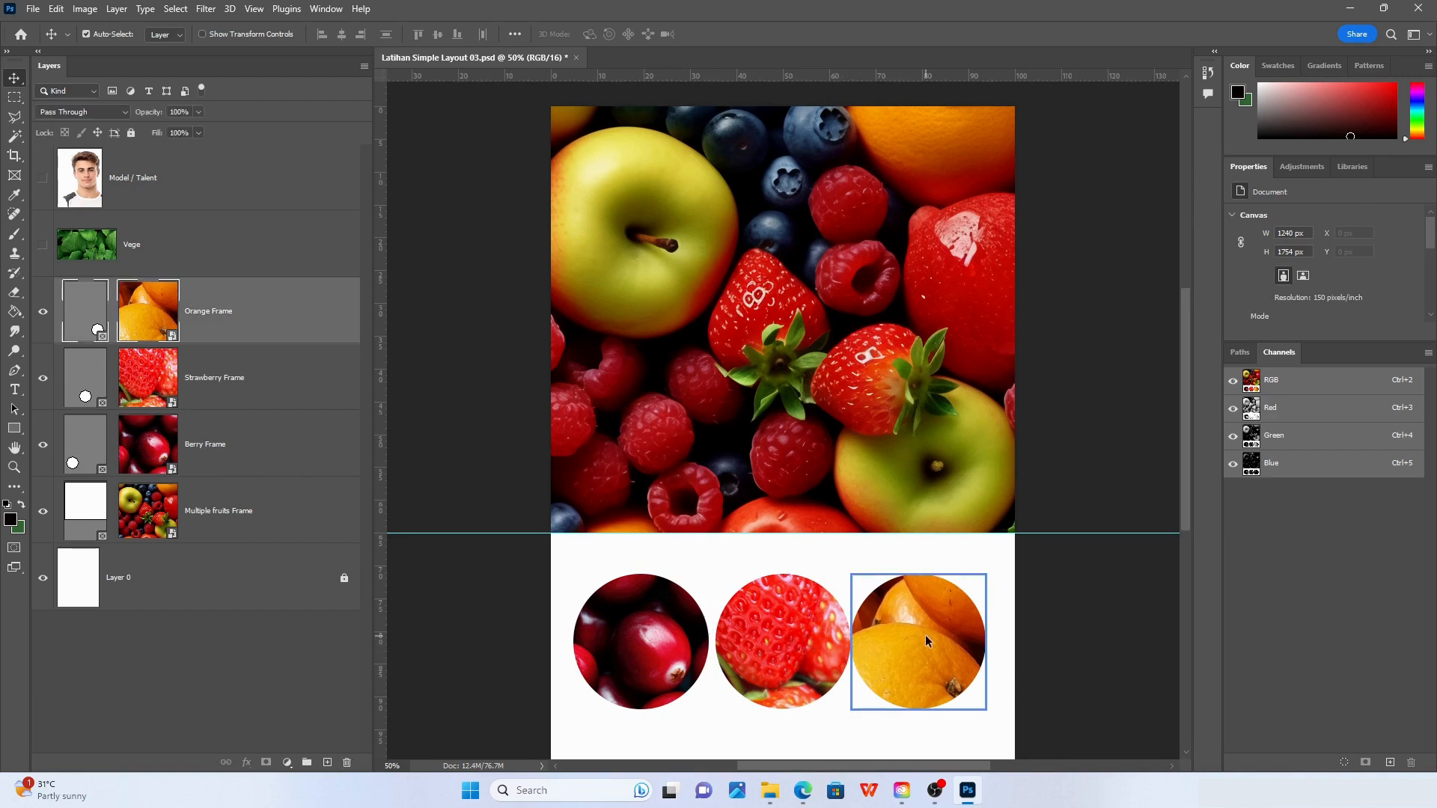
pyautogui.keyDown('shift'); pyautogui.click(797, 648); pyautogui.keyUp('shift')
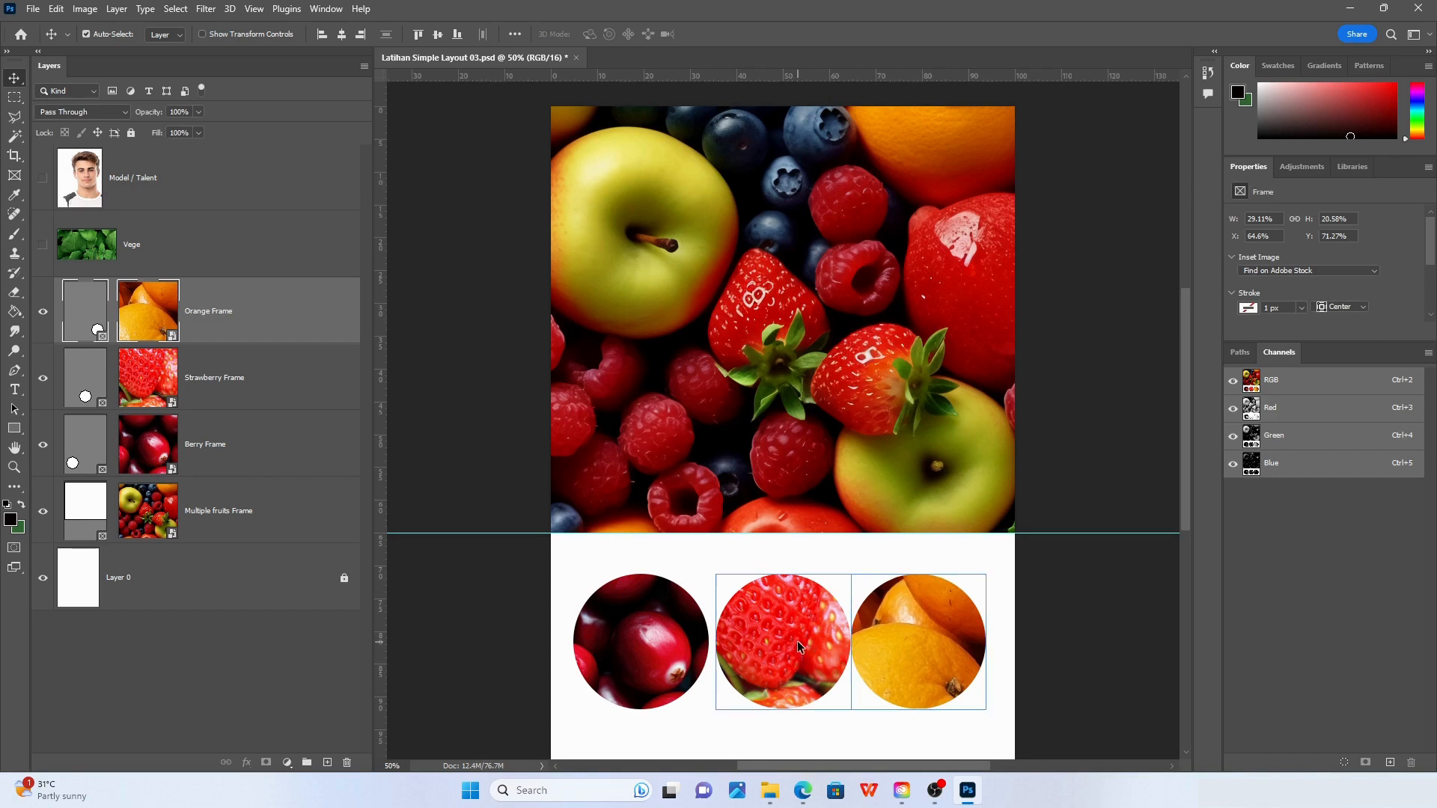
pyautogui.keyDown('shift'); pyautogui.click(658, 643); pyautogui.keyUp('shift')
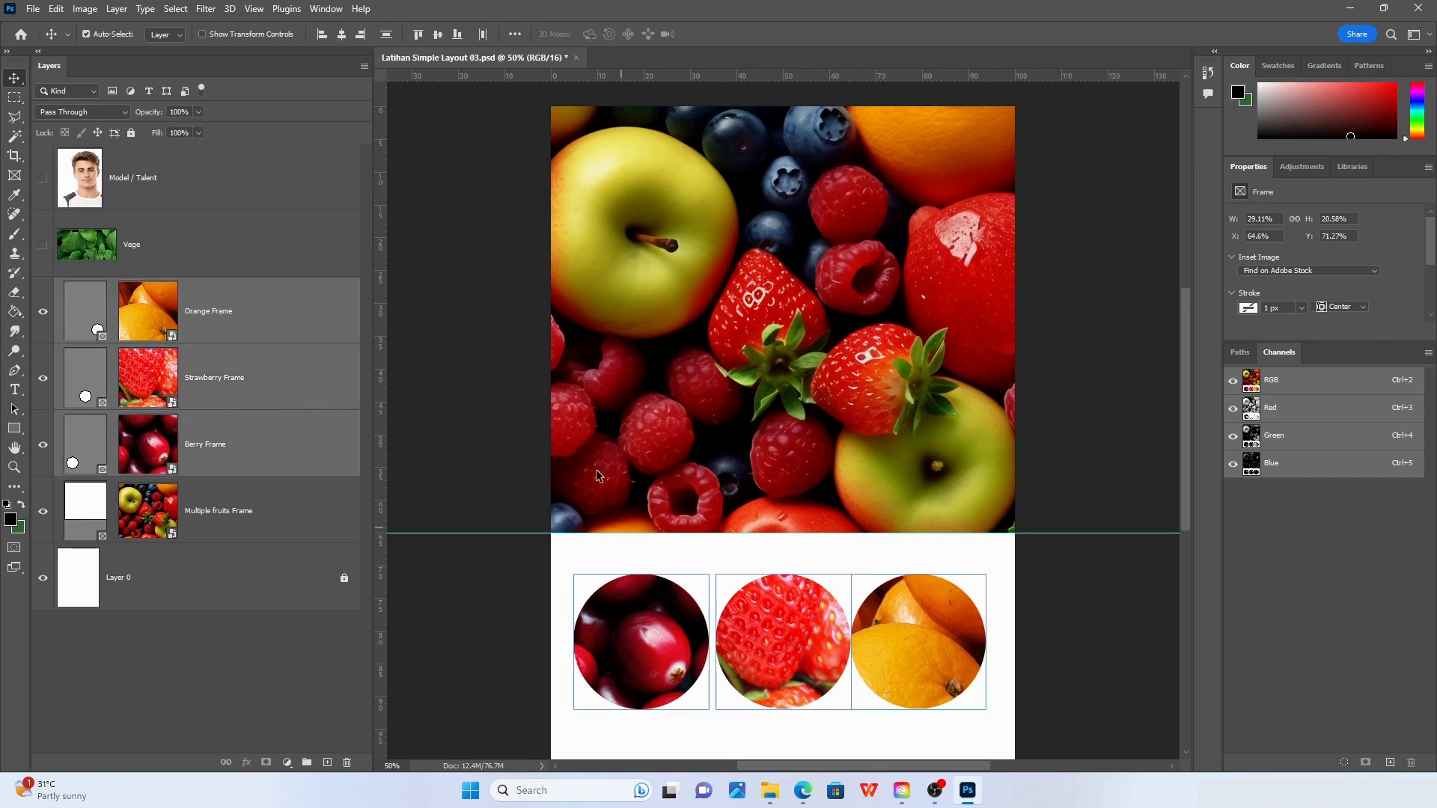
pyautogui.click(515, 35)
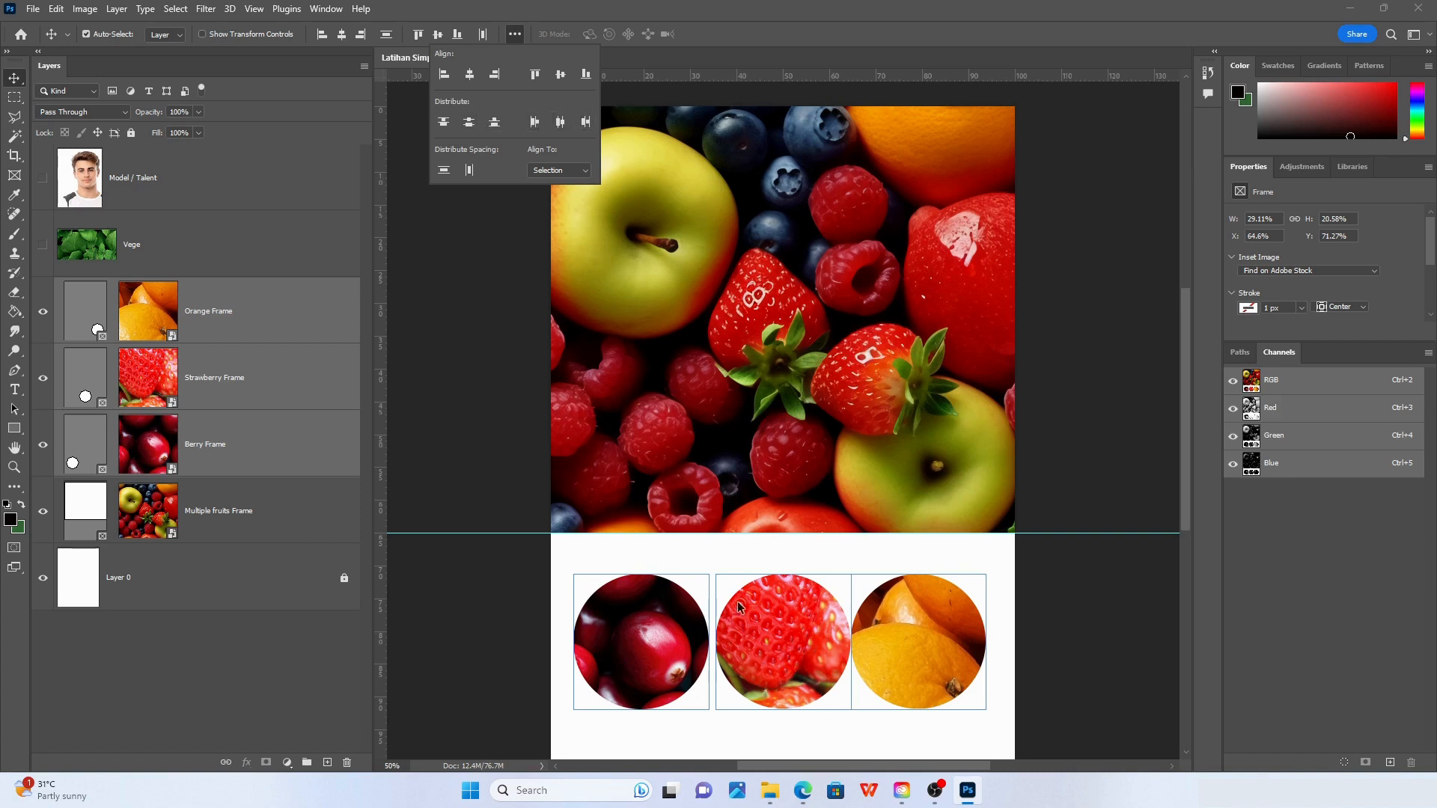
pyautogui.click(562, 126)
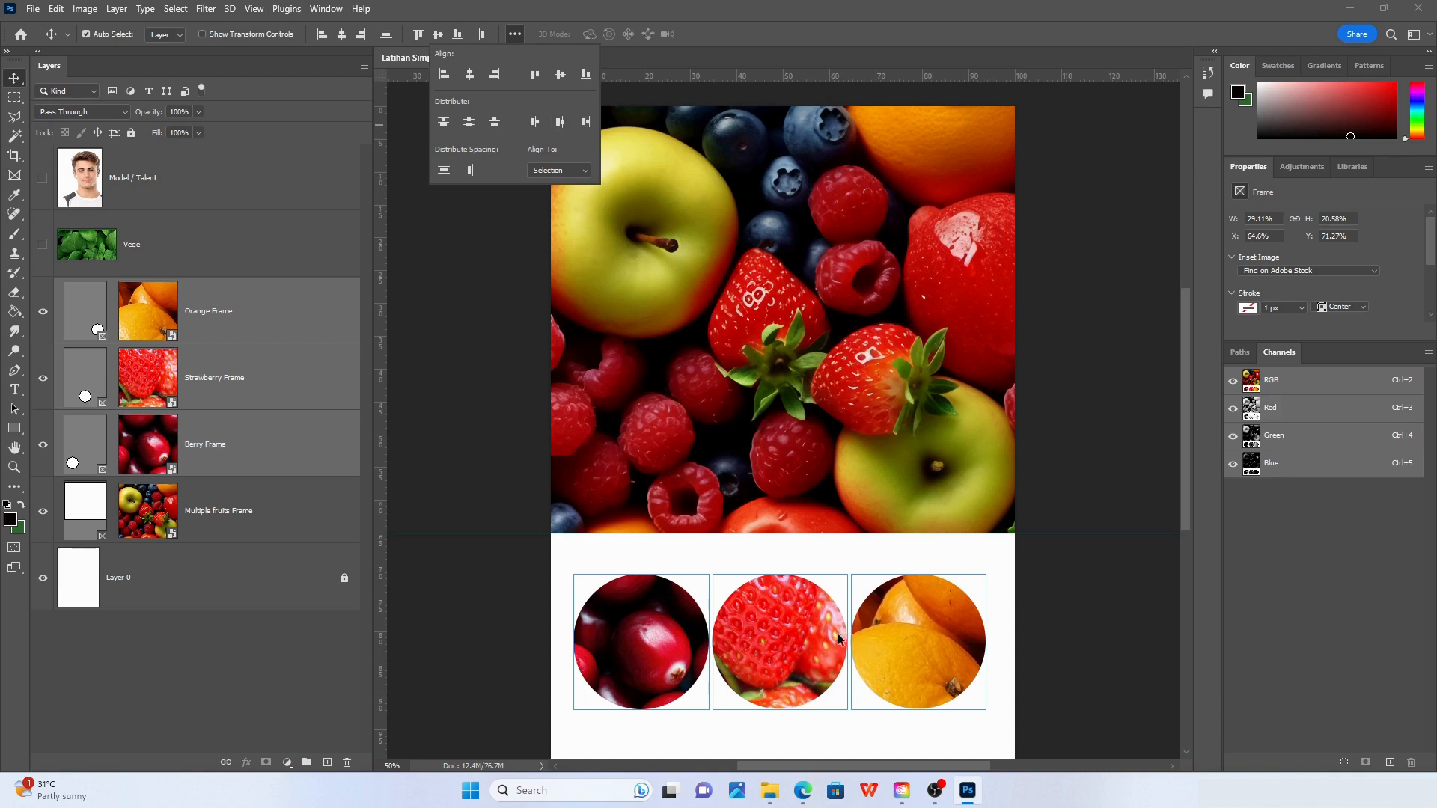
# Move the Berry, Strawberry and Orange circles together slightly to the right to center the row on the page
pyautogui.click(415, 463)
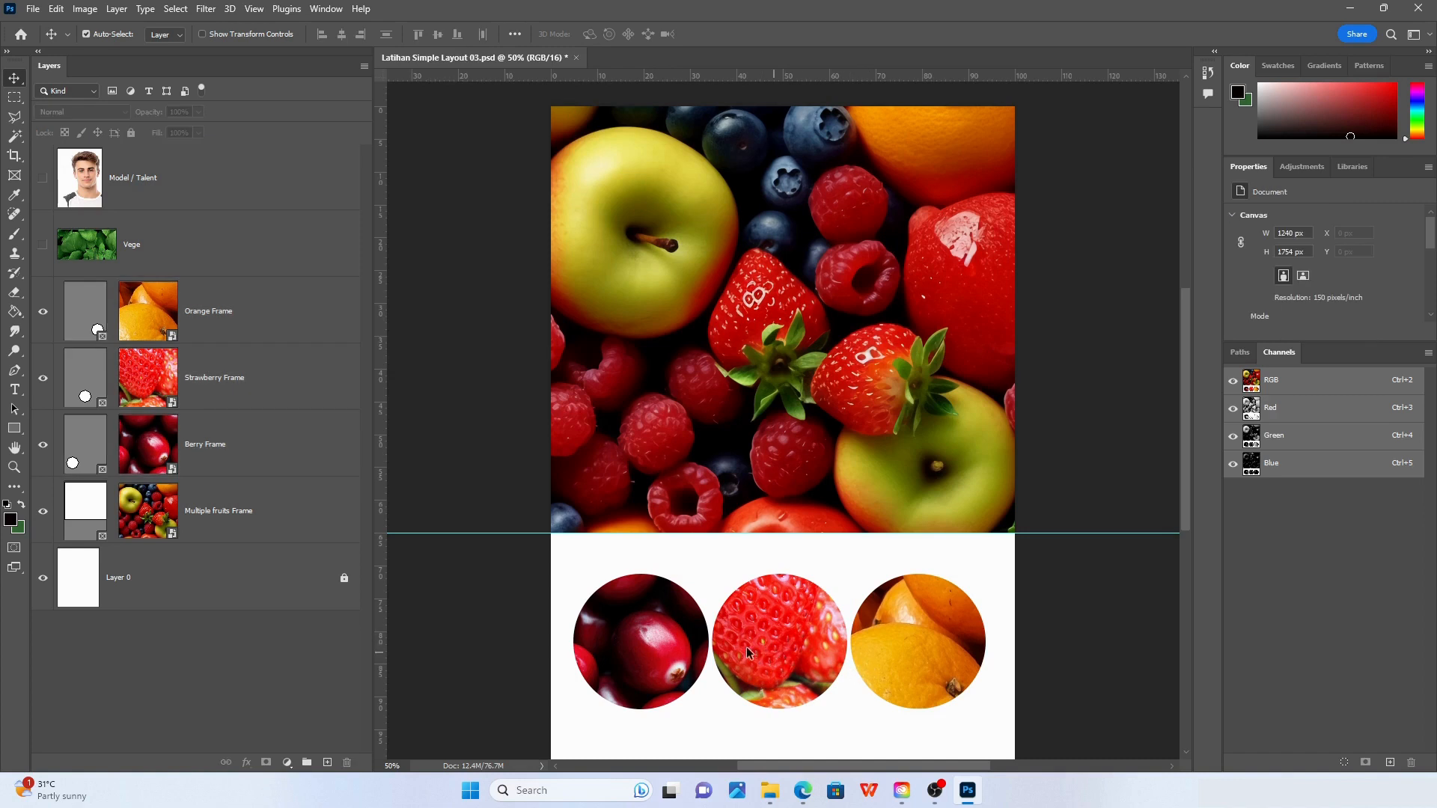
pyautogui.click(648, 624)
pyautogui.keyDown('shift'); pyautogui.click(779, 618); pyautogui.keyUp('shift')
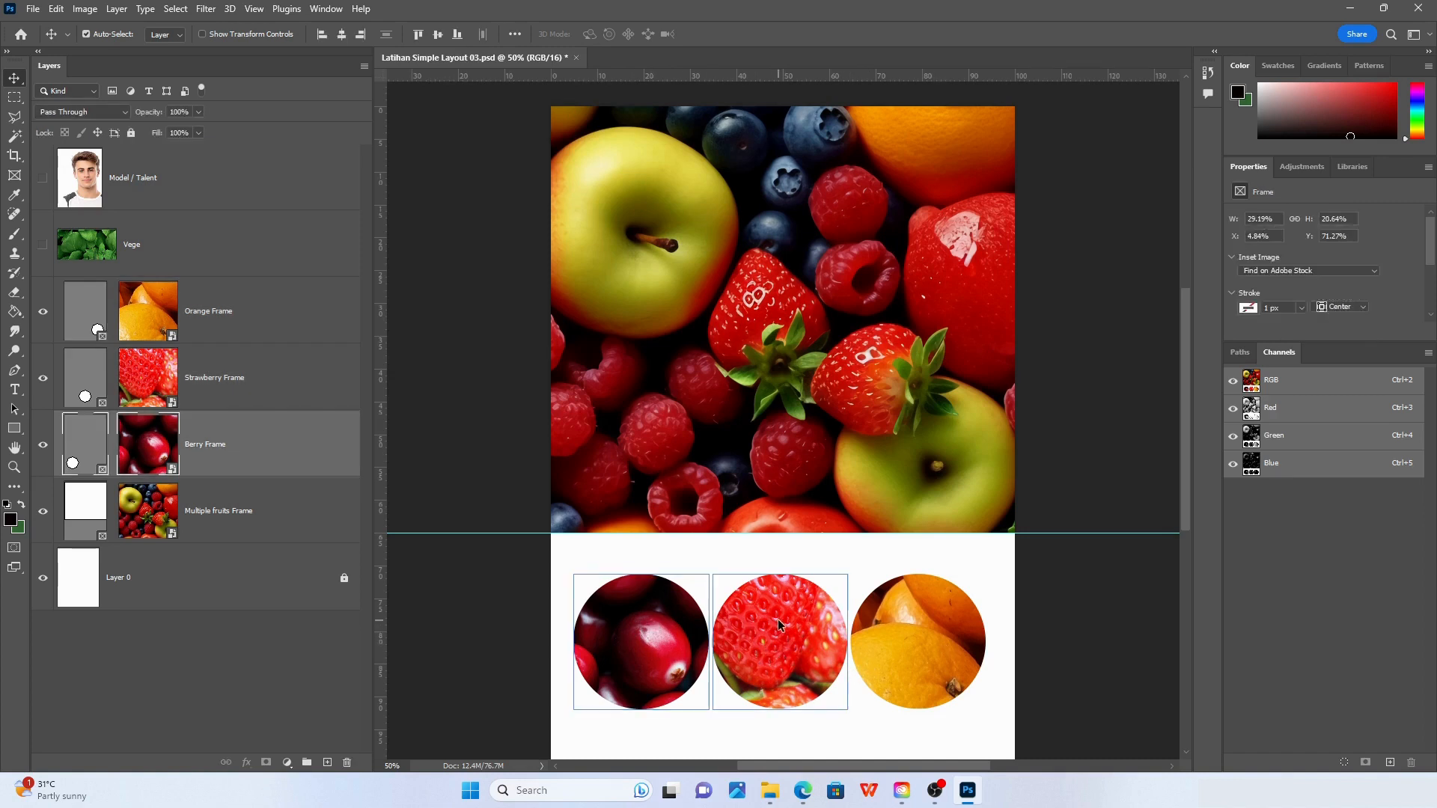
pyautogui.keyDown('shift'); pyautogui.click(908, 617); pyautogui.keyUp('shift')
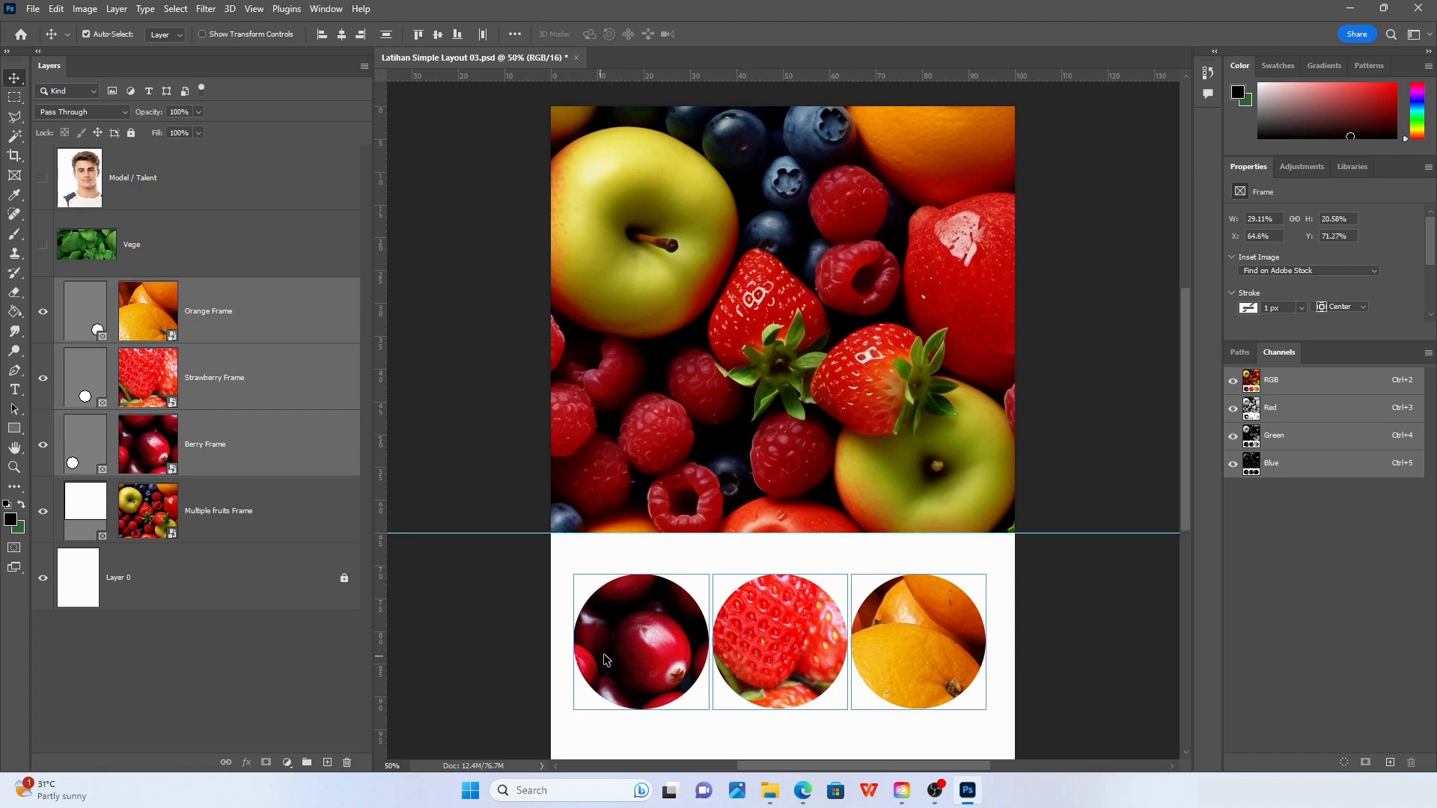
pyautogui.moveTo(627, 651); pyautogui.dragTo(635, 649)
pyautogui.click(536, 635)
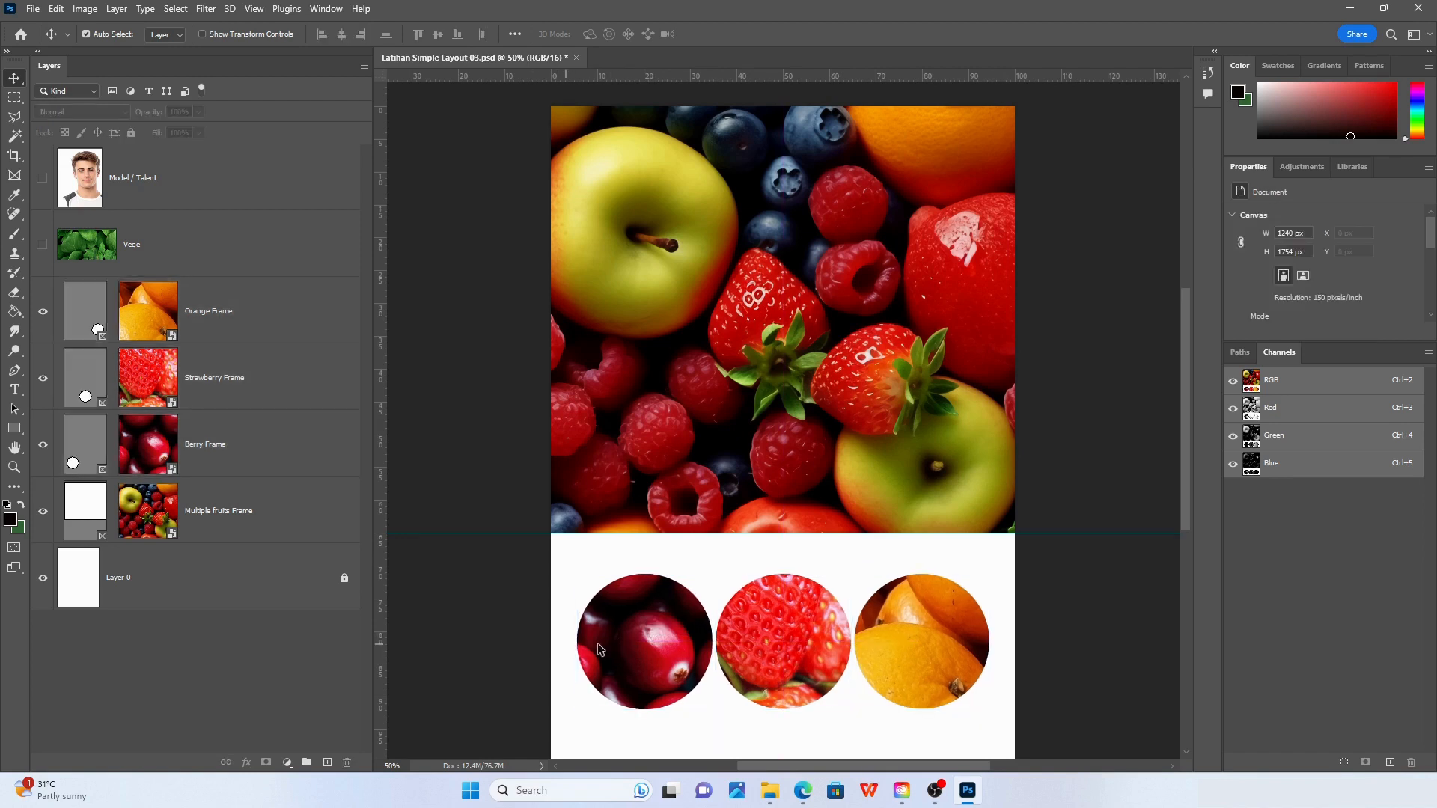
# Stack the Berry, Strawberry and Orange circles on top of each other at about X 35.5%, Y 71.2%, with Orange in front
pyautogui.scroll(-1, 1101, 623)
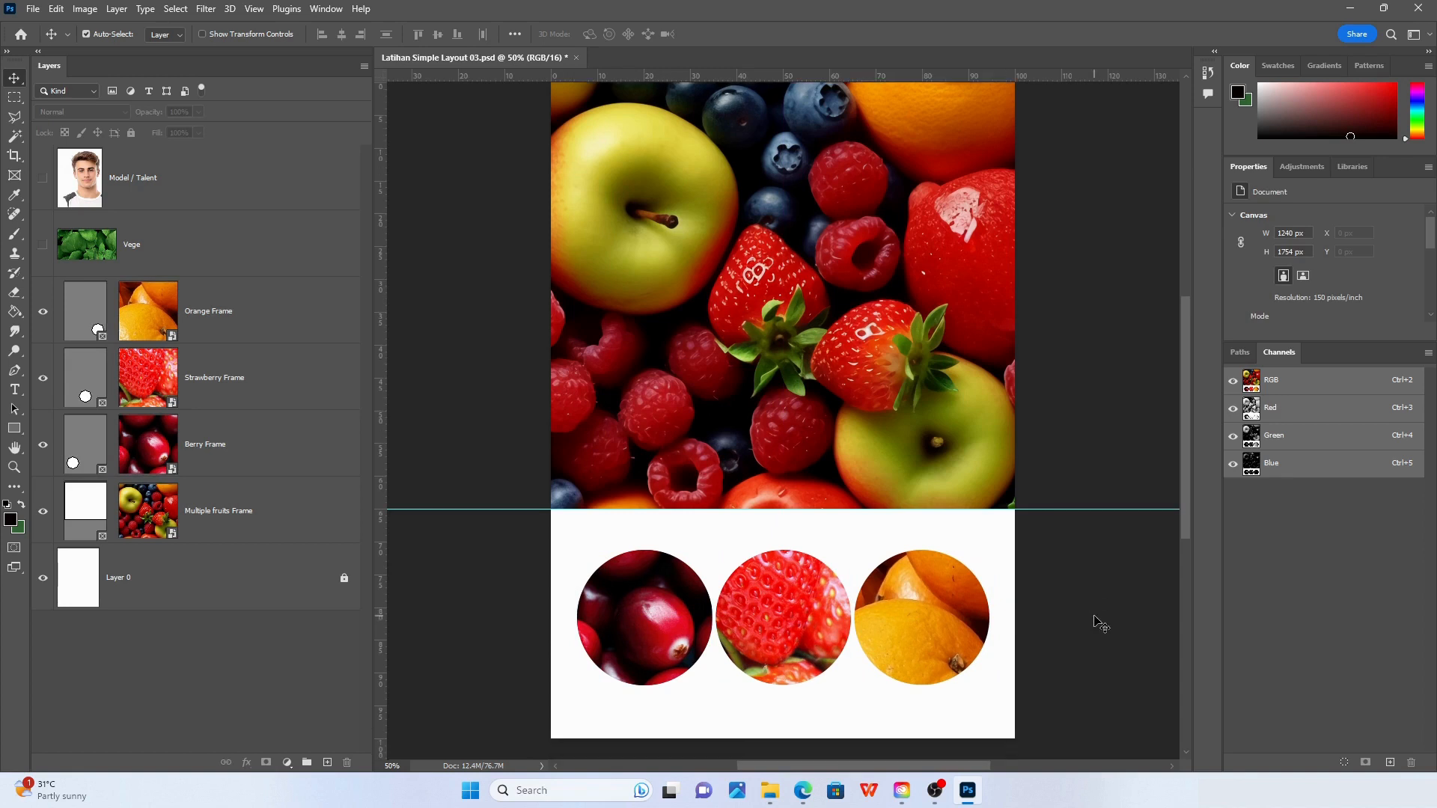
pyautogui.scroll(1, 1100, 623)
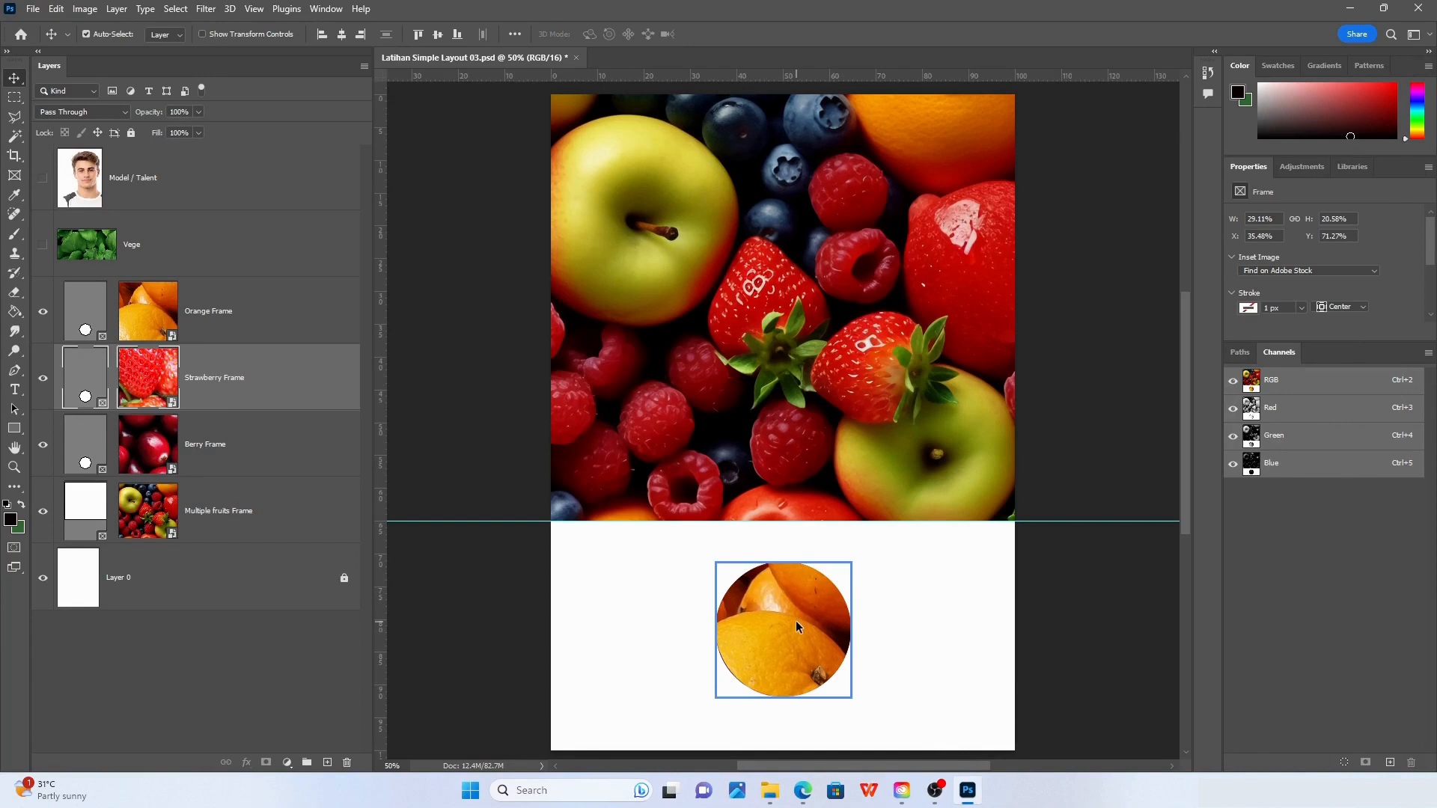
pyautogui.moveTo(767, 622)
pyautogui.mouseDown()
pyautogui.moveTo(843, 622)
pyautogui.moveTo(635, 626)
pyautogui.moveTo(761, 626)
pyautogui.mouseUp()
pyautogui.moveTo(881, 629); pyautogui.dragTo(804, 629)
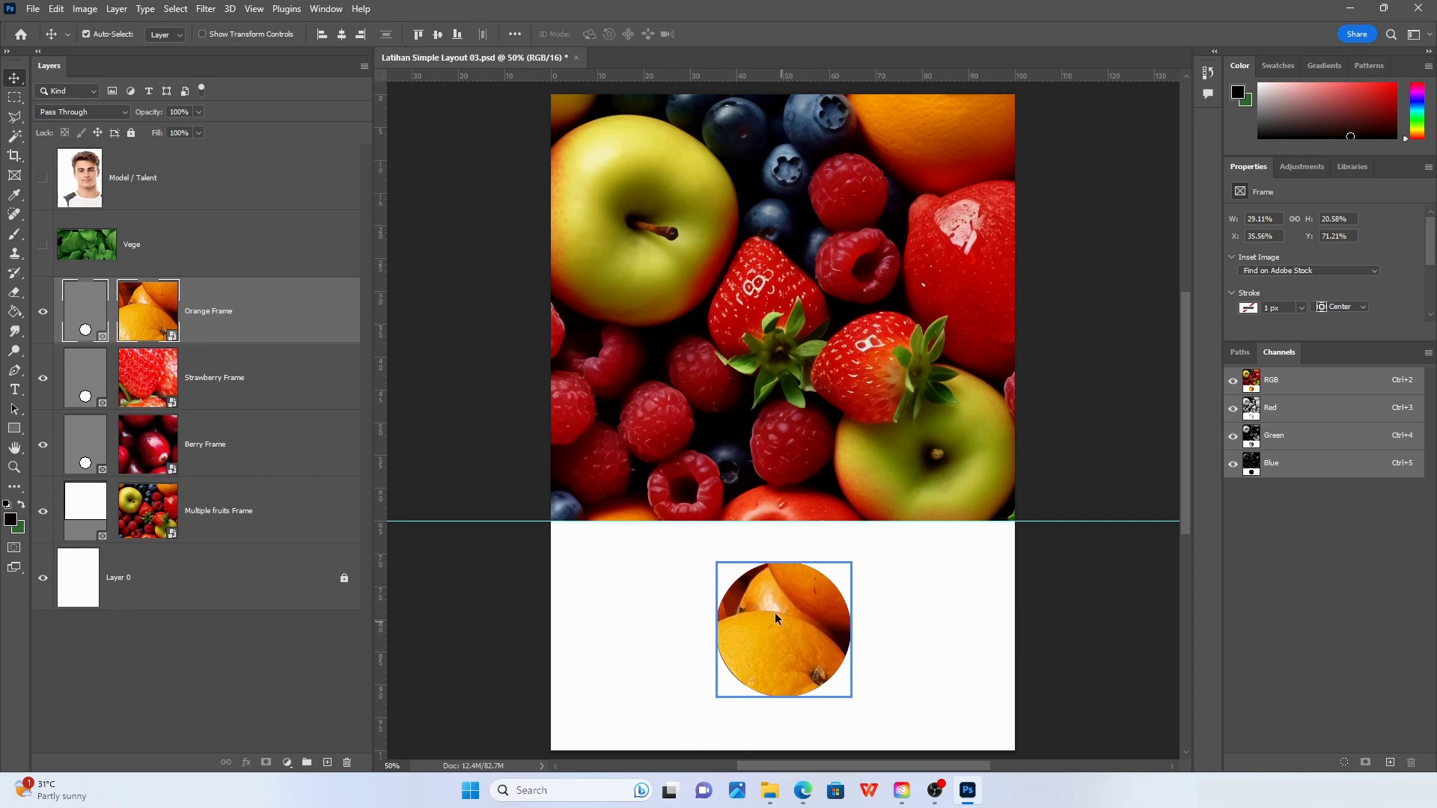
# Try moving the front circle of the stack a little, ending with the Orange frame at X 35.56%, Y 71.21%
pyautogui.moveTo(781, 615)
pyautogui.mouseDown()
pyautogui.moveTo(823, 620)
pyautogui.moveTo(769, 620)
pyautogui.mouseUp()
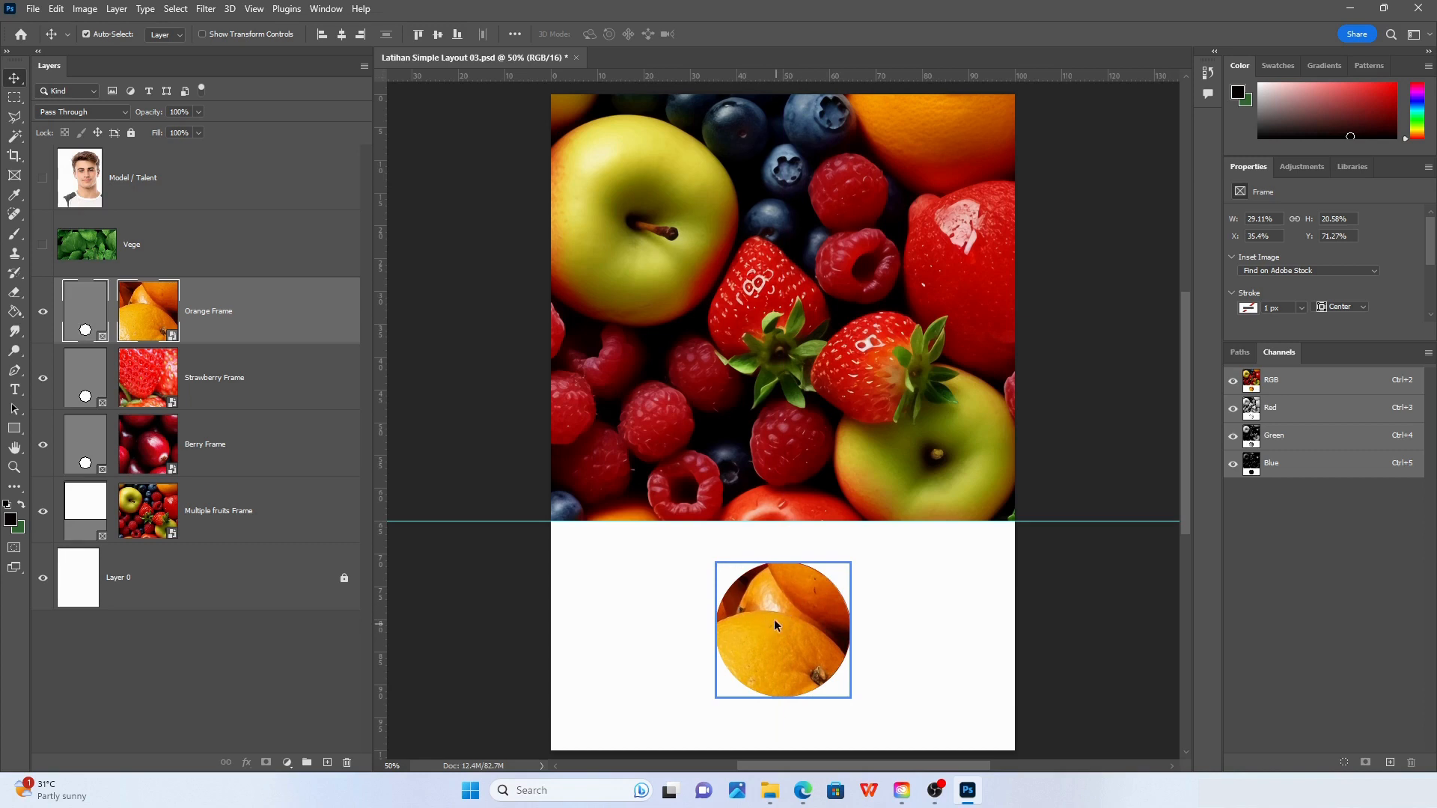
pyautogui.moveTo(790, 609)
pyautogui.mouseDown()
pyautogui.moveTo(883, 610)
pyautogui.moveTo(838, 606)
pyautogui.moveTo(867, 644)
pyautogui.moveTo(813, 618)
pyautogui.moveTo(865, 627)
pyautogui.moveTo(778, 615)
pyautogui.moveTo(811, 613)
pyautogui.mouseUp()
pyautogui.press('ctrl')
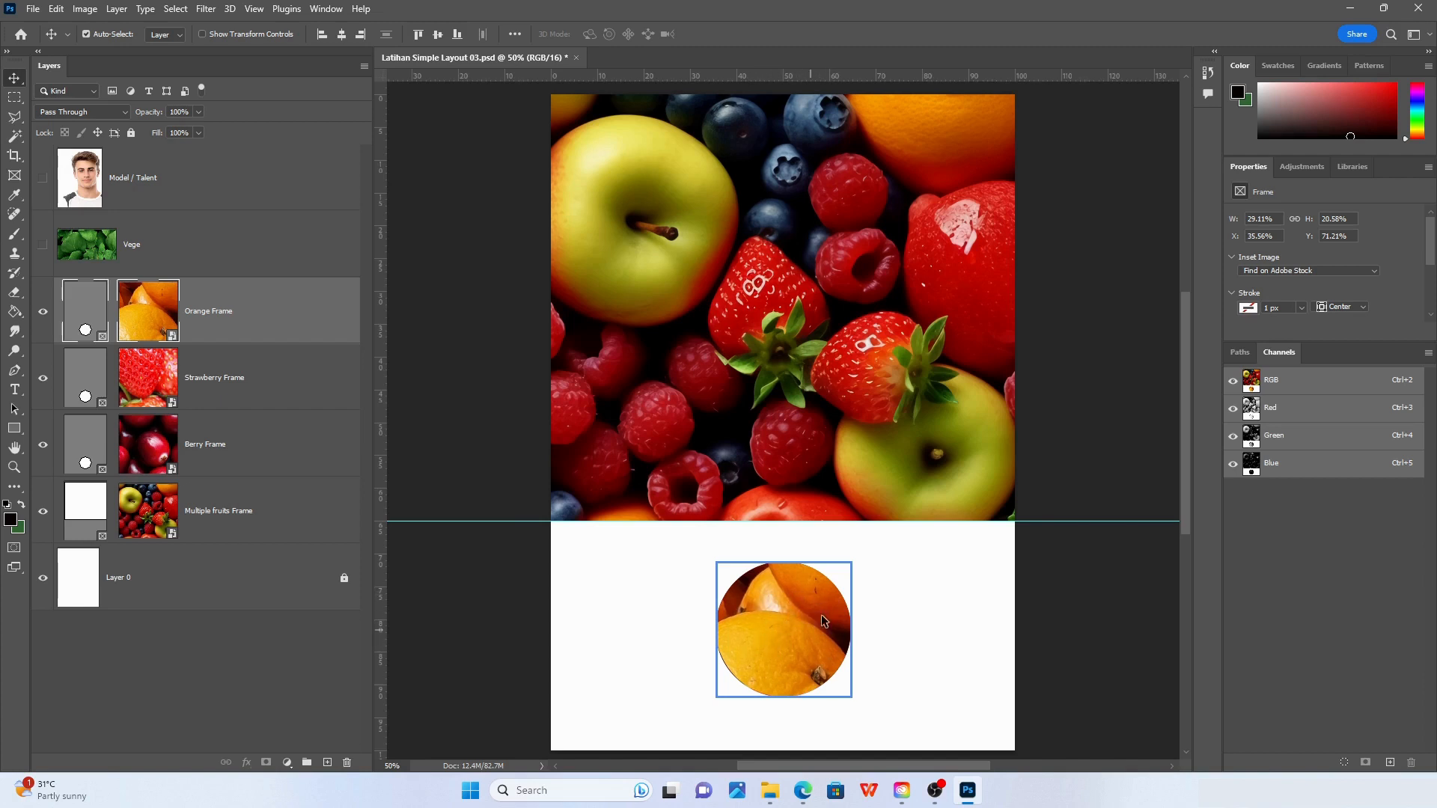
pyautogui.click(658, 621)
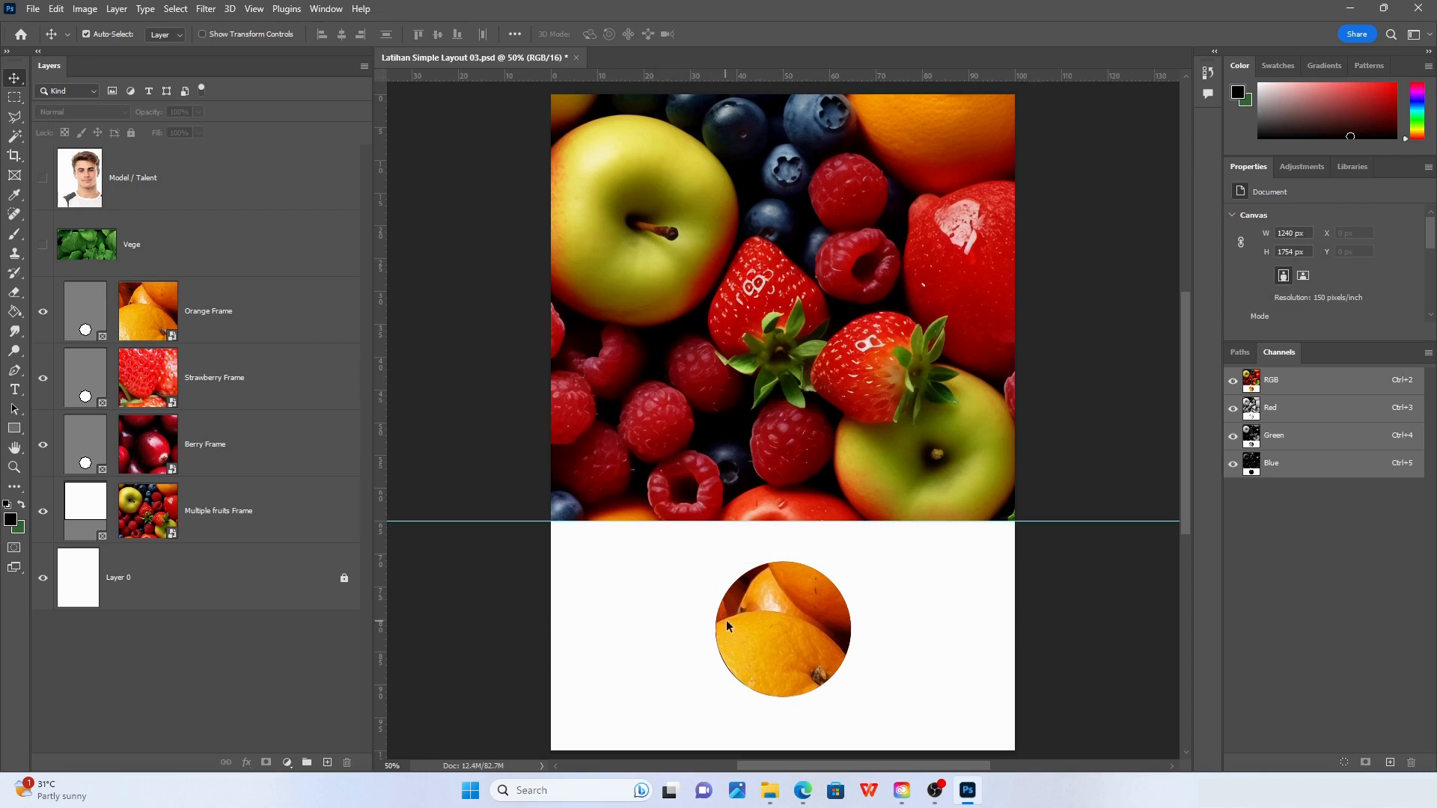
# Slide the Orange and Strawberry circles off the stack to the right, and restack both at X 35.56%, Y 71.27%
pyautogui.moveTo(727, 625); pyautogui.dragTo(806, 632)
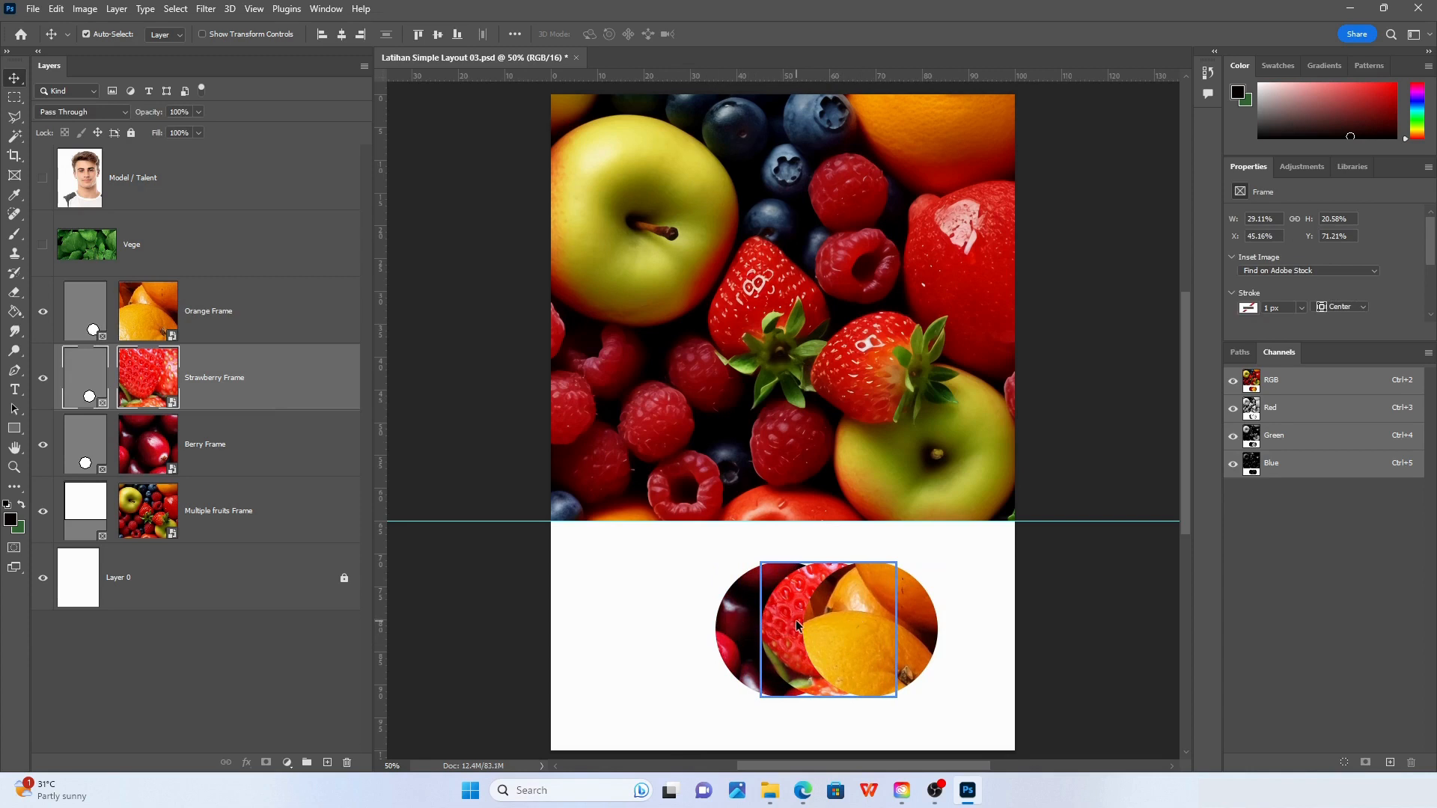
pyautogui.moveTo(781, 626); pyautogui.dragTo(735, 626)
pyautogui.click(863, 627)
pyautogui.moveTo(863, 626); pyautogui.dragTo(777, 626)
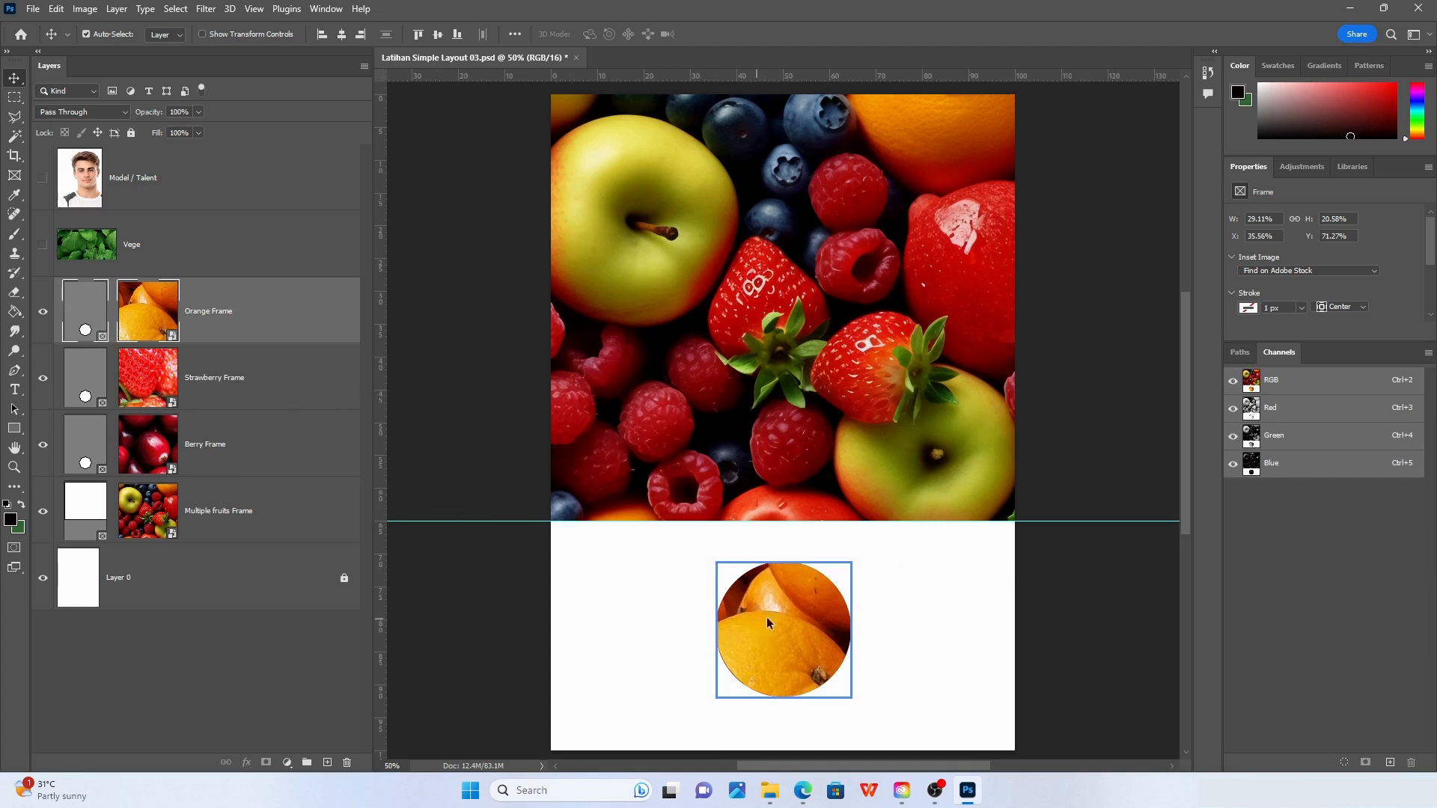
# Select the Strawberry Frame hidden beneath the Orange circle and nudge it left to about X 18.63%, Y 71.27%
pyautogui.rightClick(790, 626)
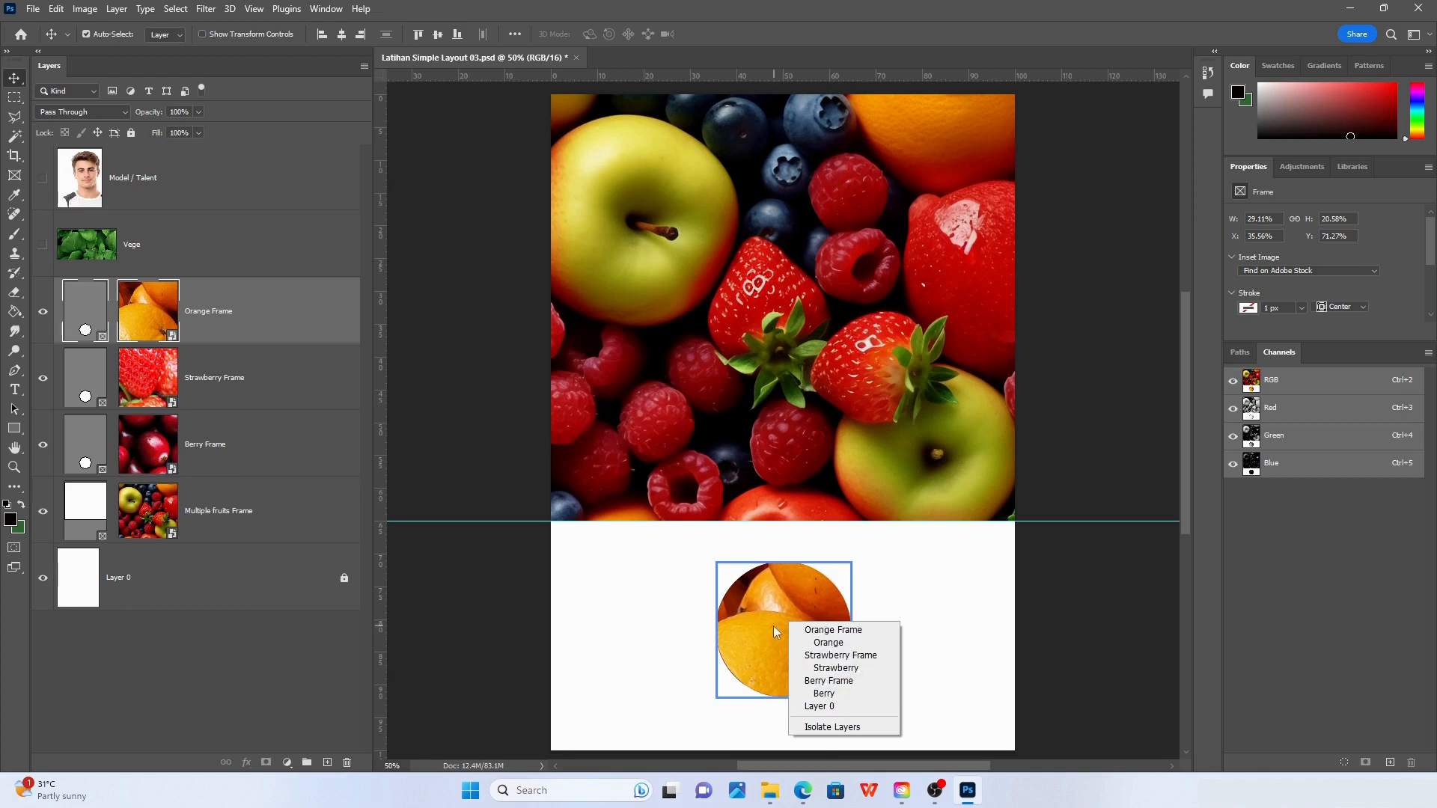
pyautogui.click(824, 656)
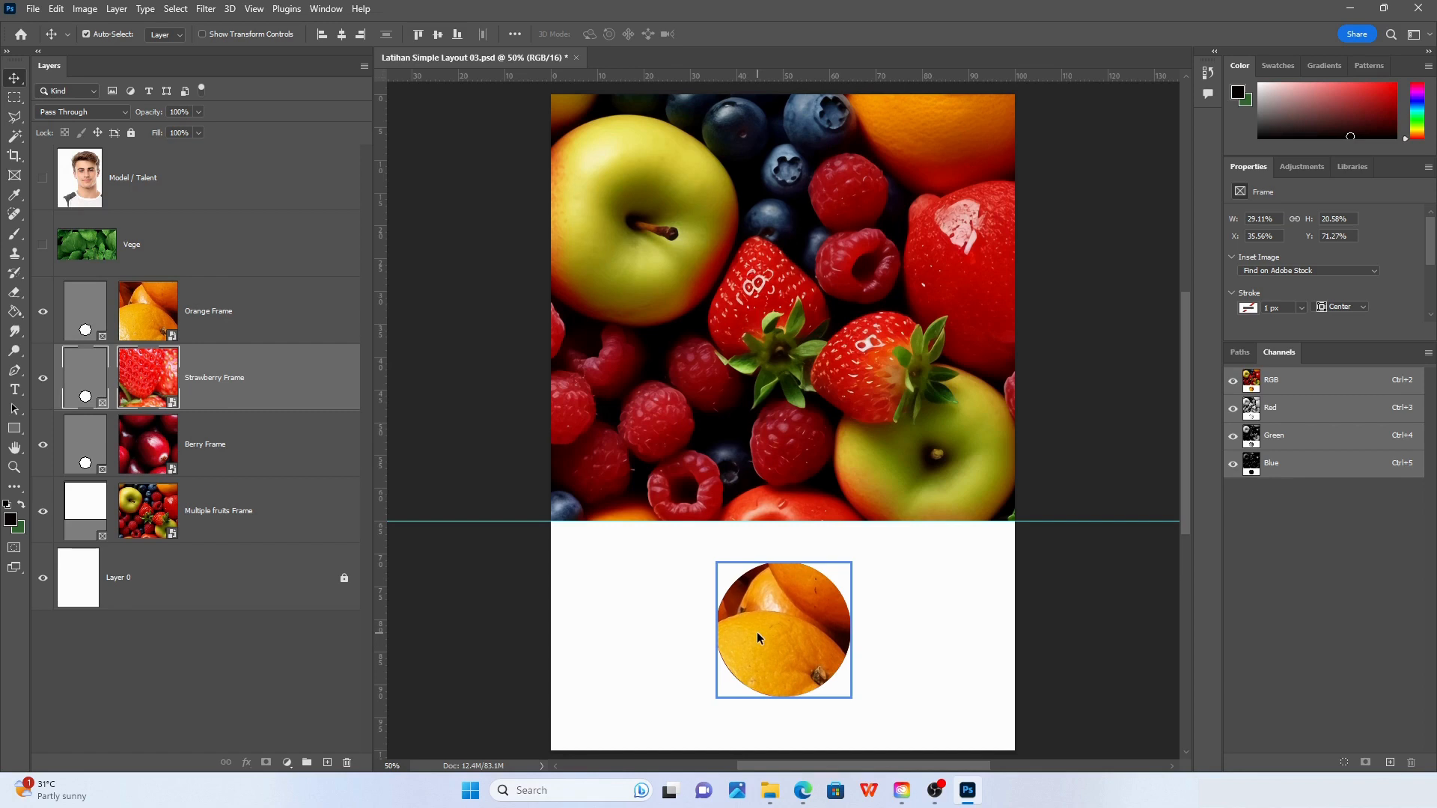
pyautogui.press('Left')
pyautogui.press('Left')
pyautogui.press('Left')
pyautogui.press('Left')
pyautogui.press('Left')
pyautogui.press('Left')
pyautogui.press('Left')
pyautogui.press('Left')
pyautogui.press('Left')
pyautogui.press('Left')
pyautogui.press('Left')
pyautogui.press('Left')
pyautogui.press('Left')
pyautogui.press('Left')
pyautogui.press('Left')
pyautogui.press('Left')
pyautogui.press('Left')
pyautogui.press('Left')
pyautogui.press('Left')
pyautogui.press('Left')
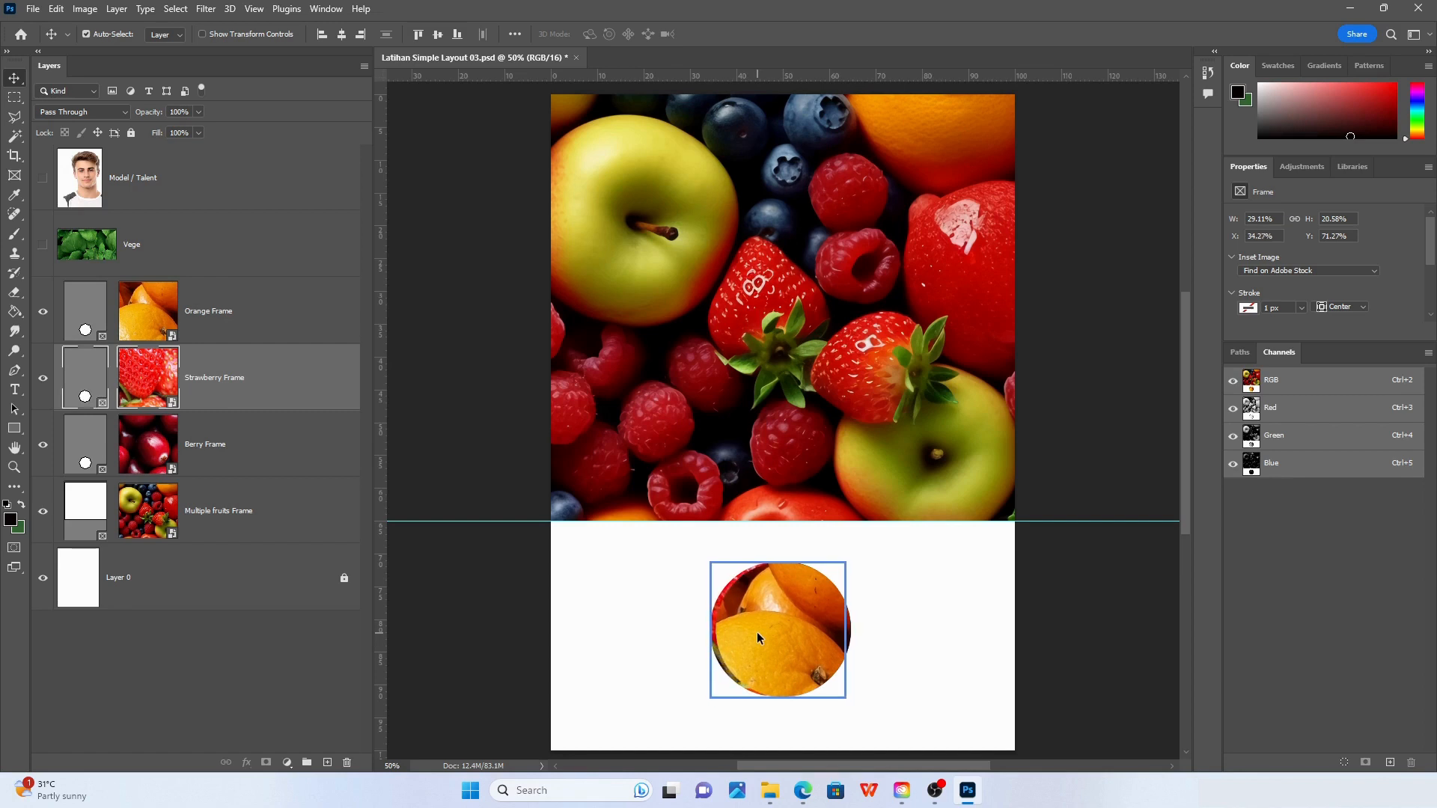
pyautogui.press('Left')
pyautogui.press('Left')
pyautogui.press('Left')
pyautogui.press('Left')
pyautogui.press('Left')
pyautogui.press('Left')
pyautogui.press('Left')
pyautogui.press('Left')
pyautogui.press('Left')
pyautogui.press('Left')
pyautogui.press('Left')
pyautogui.press('Left')
pyautogui.press('Left')
pyautogui.press('Left')
pyautogui.press('Left')
pyautogui.press('Left')
pyautogui.press('Left')
pyautogui.press('Left')
pyautogui.press('Left')
pyautogui.press('Left')
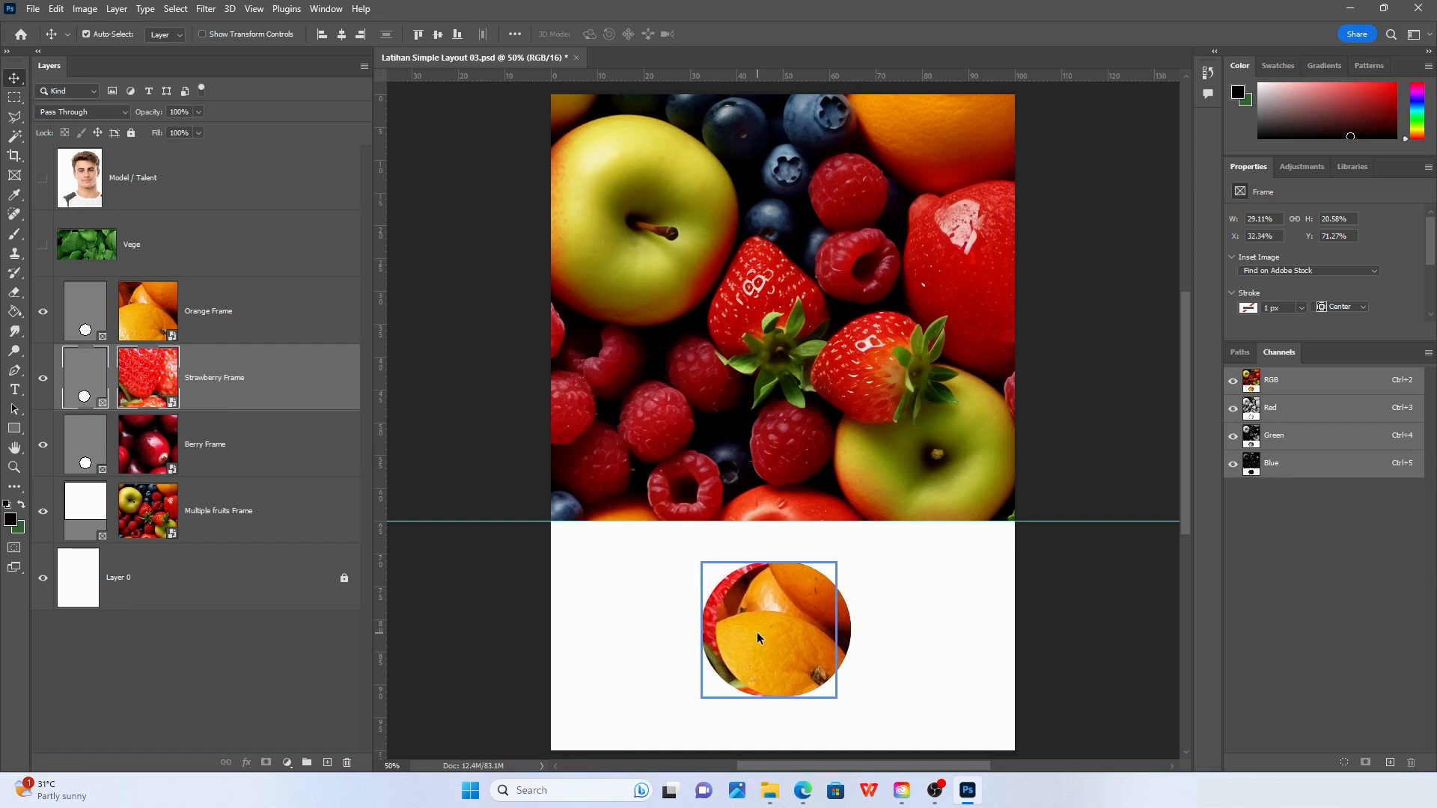
pyautogui.press('Left')
pyautogui.press('Left')
pyautogui.press('Left')
pyautogui.press('Left')
pyautogui.press('Left')
pyautogui.press('Left')
pyautogui.press('Left')
pyautogui.press('Left')
pyautogui.press('Left')
pyautogui.press('Left')
pyautogui.press('Left')
pyautogui.press('Left')
pyautogui.press('Left')
pyautogui.press('Left')
pyautogui.press('Left')
pyautogui.press('Left')
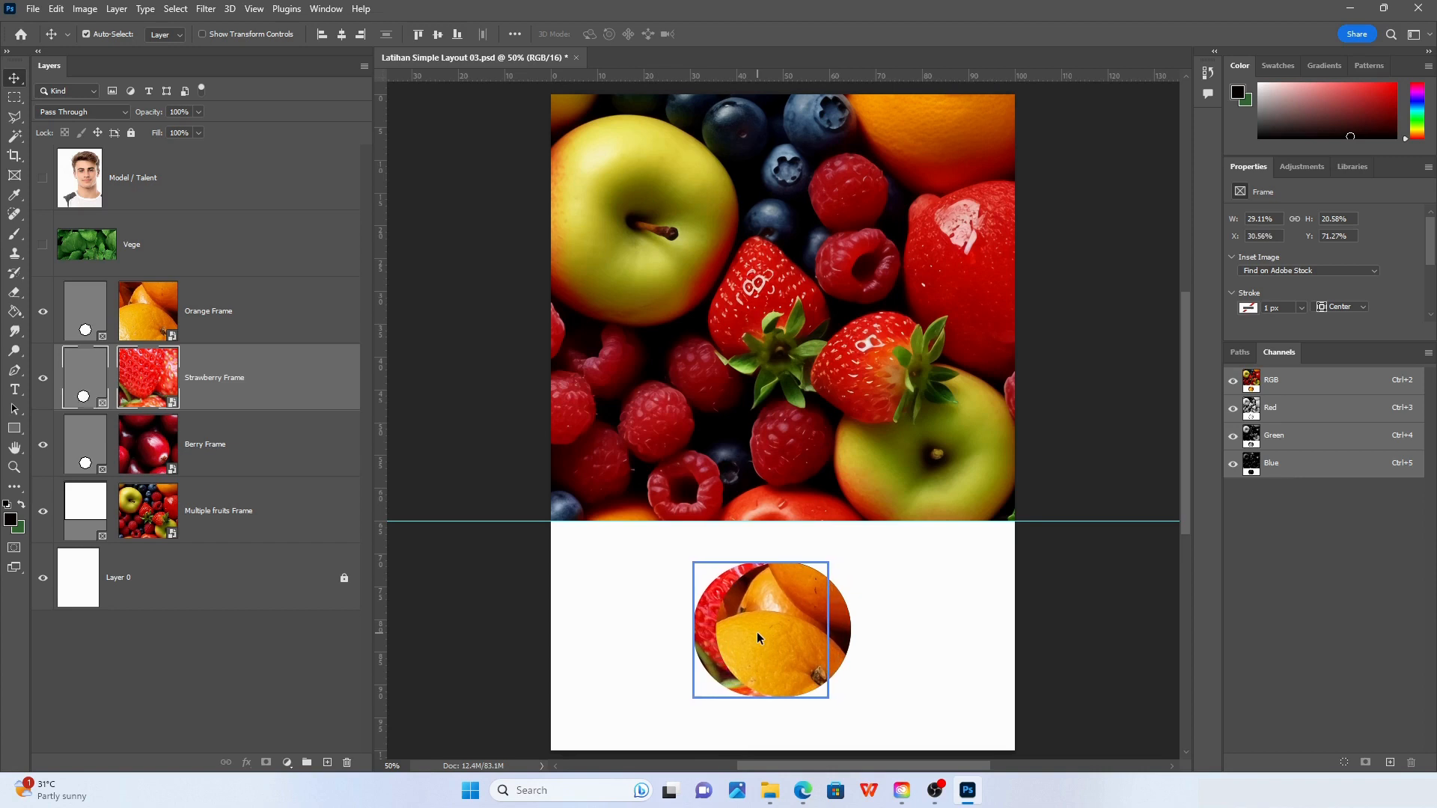
pyautogui.press('Left')
pyautogui.press('Left')
pyautogui.press('Left')
pyautogui.press('Left')
pyautogui.press('Left')
pyautogui.press('Left')
pyautogui.press('Left')
pyautogui.press('Left')
pyautogui.press('Left')
pyautogui.press('Left')
pyautogui.press('Left')
pyautogui.press('Left')
pyautogui.press('Left')
pyautogui.press('Left')
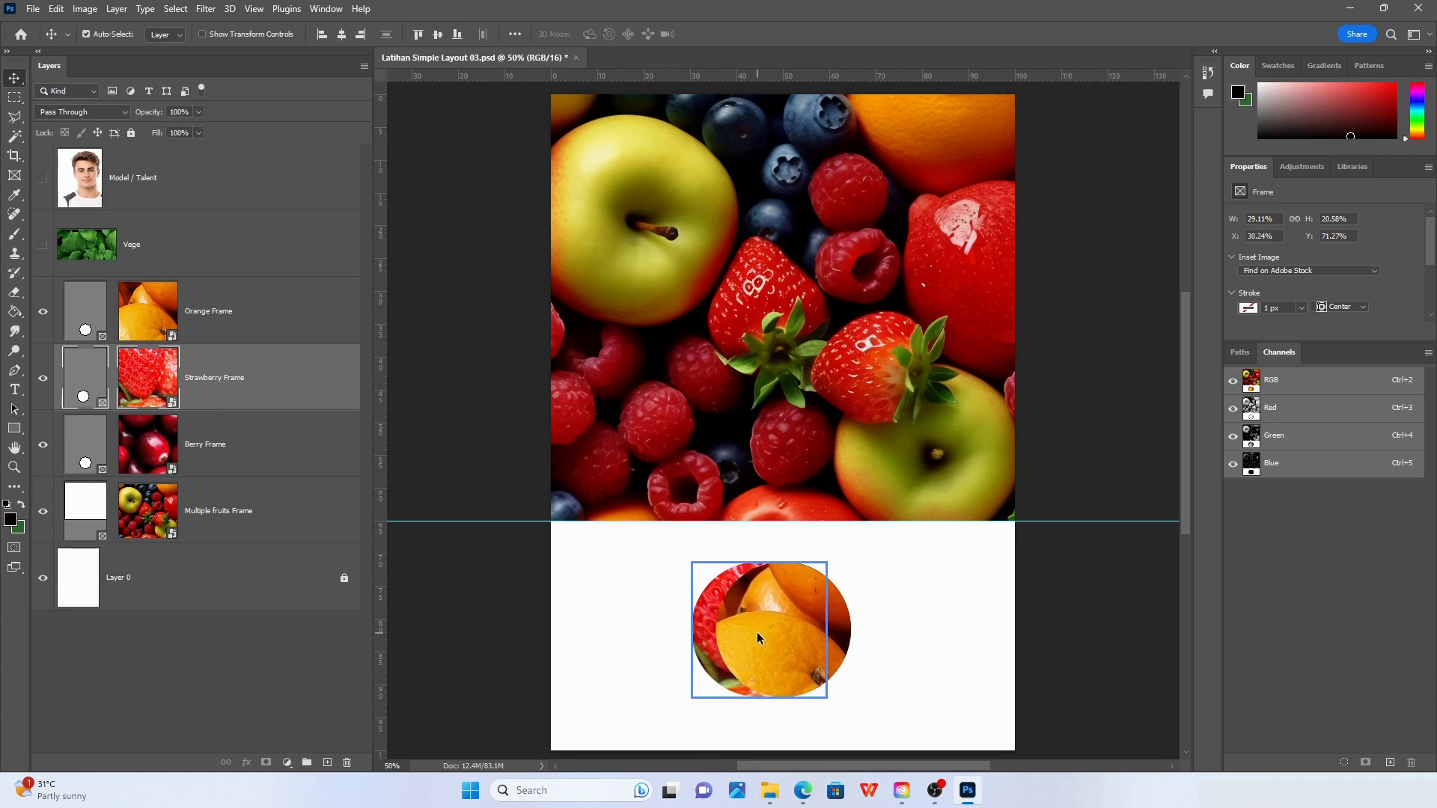
pyautogui.press('Left')
pyautogui.press('Left')
pyautogui.press('Left')
pyautogui.press('Left')
pyautogui.press('Left')
pyautogui.press('Left')
pyautogui.press('Left')
pyautogui.press('Left')
pyautogui.press('Left')
pyautogui.press('Left')
pyautogui.press('Left')
pyautogui.press('Left')
pyautogui.press('Left')
pyautogui.press('Left')
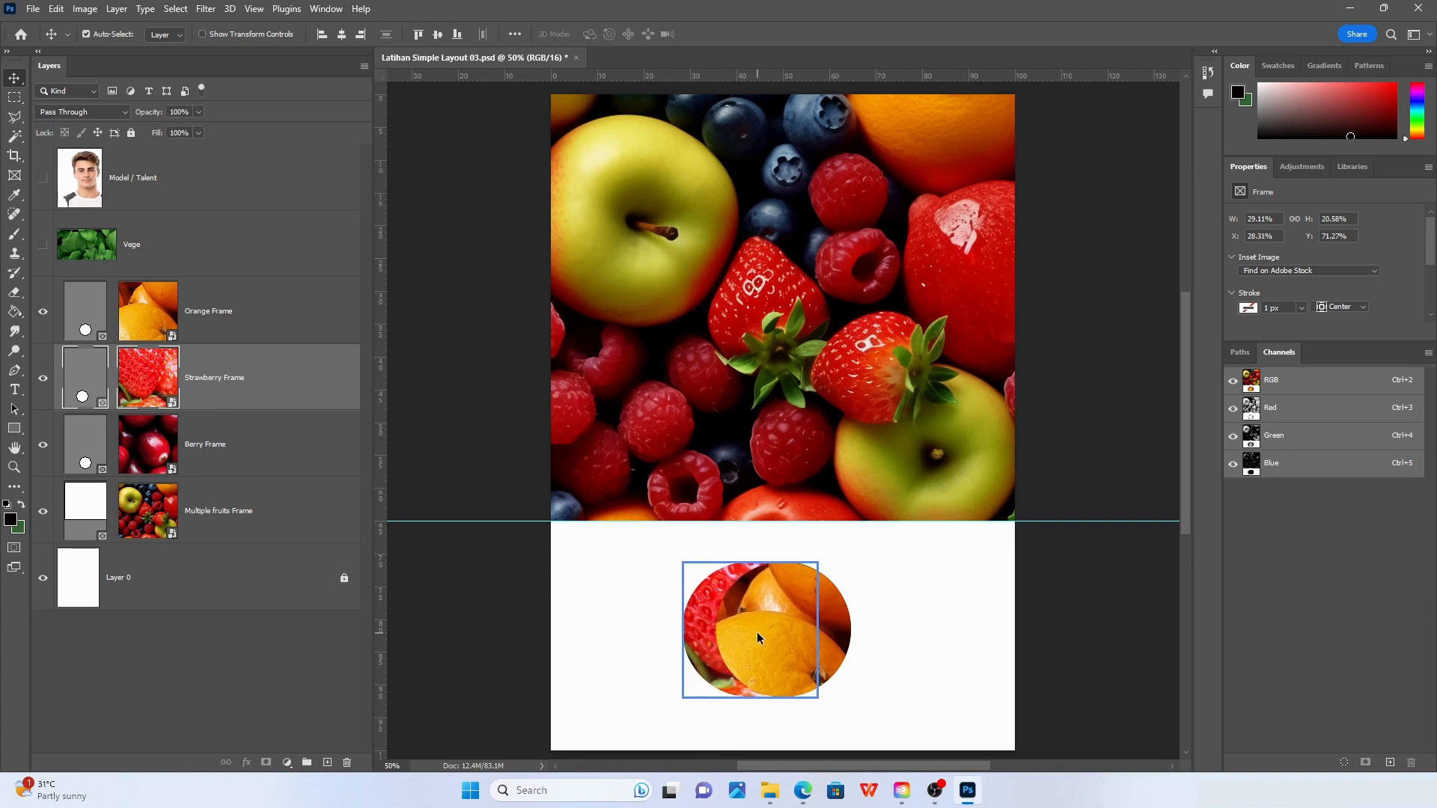
pyautogui.press('Left')
pyautogui.press('Left')
pyautogui.press('Left')
pyautogui.press('Left')
pyautogui.press('Left')
pyautogui.press('Left')
pyautogui.press('Left')
pyautogui.press('Left')
pyautogui.press('Left')
pyautogui.press('Left')
pyautogui.press('Left')
pyautogui.press('Left')
pyautogui.press('Left')
pyautogui.press('Left')
pyautogui.press('Left')
pyautogui.press('Left')
pyautogui.press('Left')
pyautogui.press('Left')
pyautogui.press('Left')
pyautogui.press('Left')
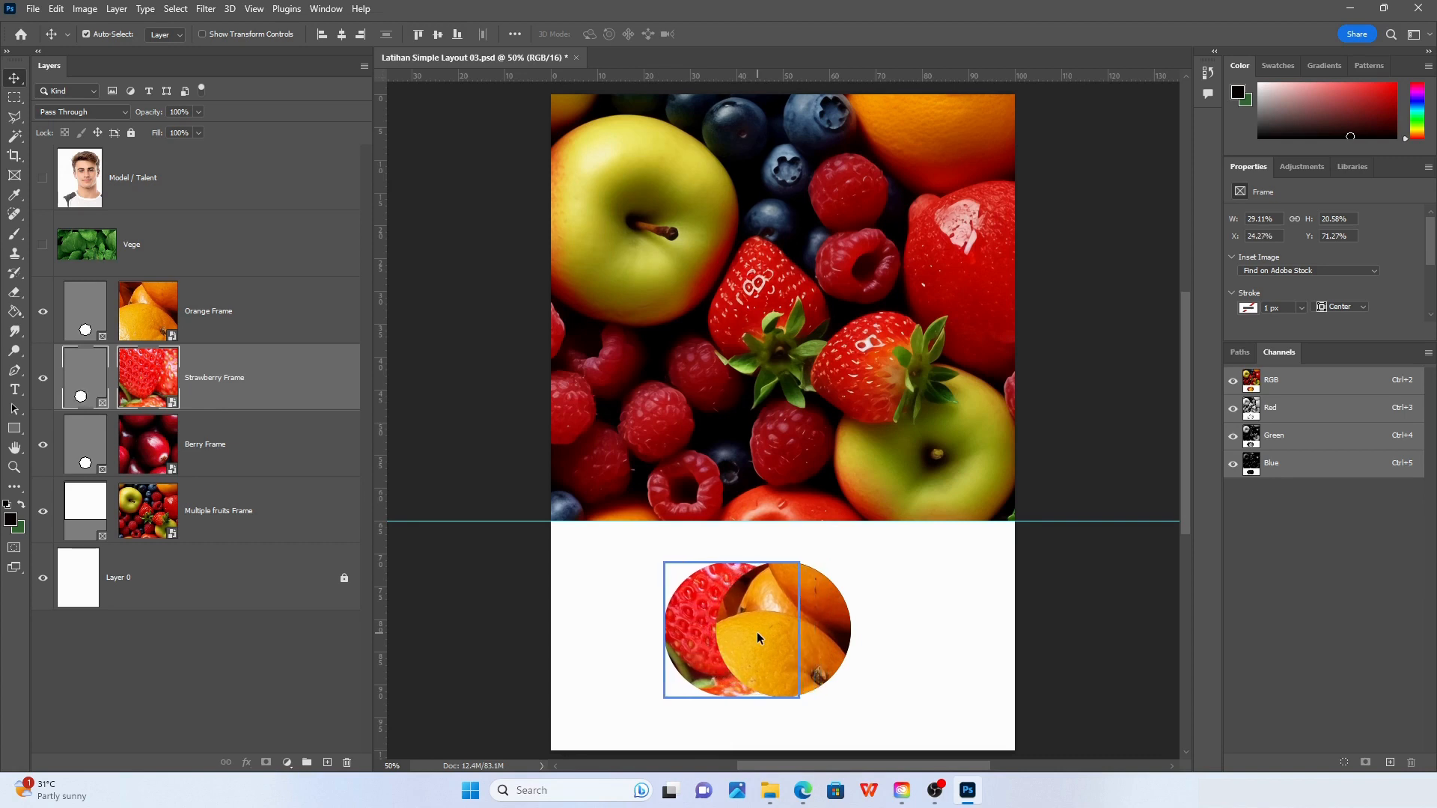
pyautogui.press('Left')
pyautogui.press('Left')
pyautogui.press('Left')
pyautogui.press('Left')
pyautogui.press('Left')
pyautogui.press('Left')
pyautogui.press('Left')
pyautogui.press('Left')
pyautogui.press('Left')
pyautogui.press('Left')
pyautogui.press('Left')
pyautogui.press('Left')
pyautogui.press('Left')
pyautogui.press('Left')
pyautogui.press('Left')
pyautogui.press('Left')
pyautogui.press('Left')
pyautogui.press('Left')
pyautogui.press('Left')
pyautogui.press('Left')
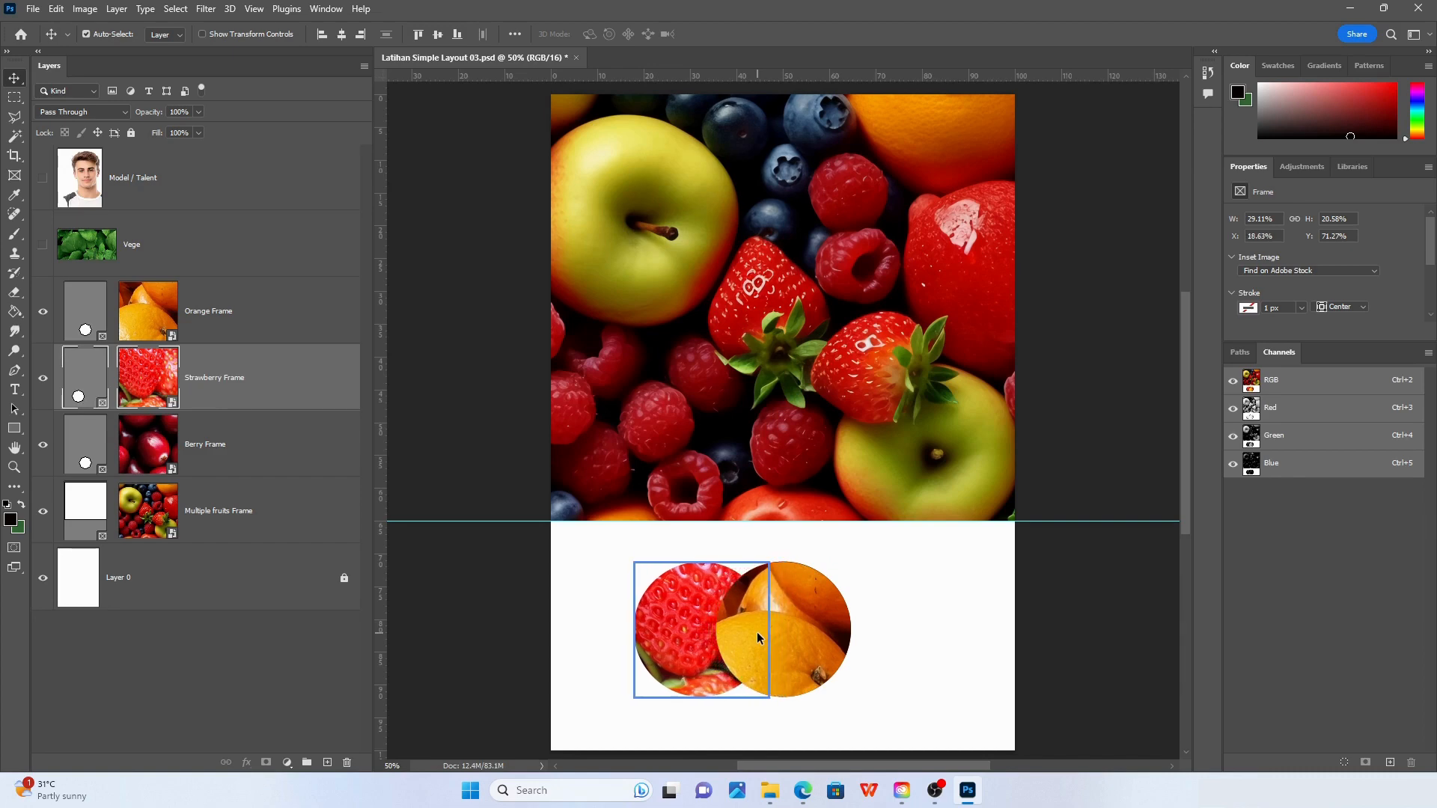
# Nudge the Strawberry Frame further left to X 13.47%, Y 71.27%
pyautogui.press('Left')
pyautogui.press('Left')
pyautogui.press('Left')
pyautogui.press('Left')
pyautogui.press('Left')
pyautogui.press('Left')
pyautogui.press('Left')
pyautogui.press('Left')
pyautogui.press('Left')
pyautogui.press('Left')
pyautogui.press('Left')
pyautogui.press('Left')
pyautogui.press('Left')
pyautogui.press('Left')
pyautogui.press('Left')
pyautogui.press('Left')
pyautogui.press('Left')
pyautogui.press('Left')
pyautogui.press('Left')
pyautogui.press('Left')
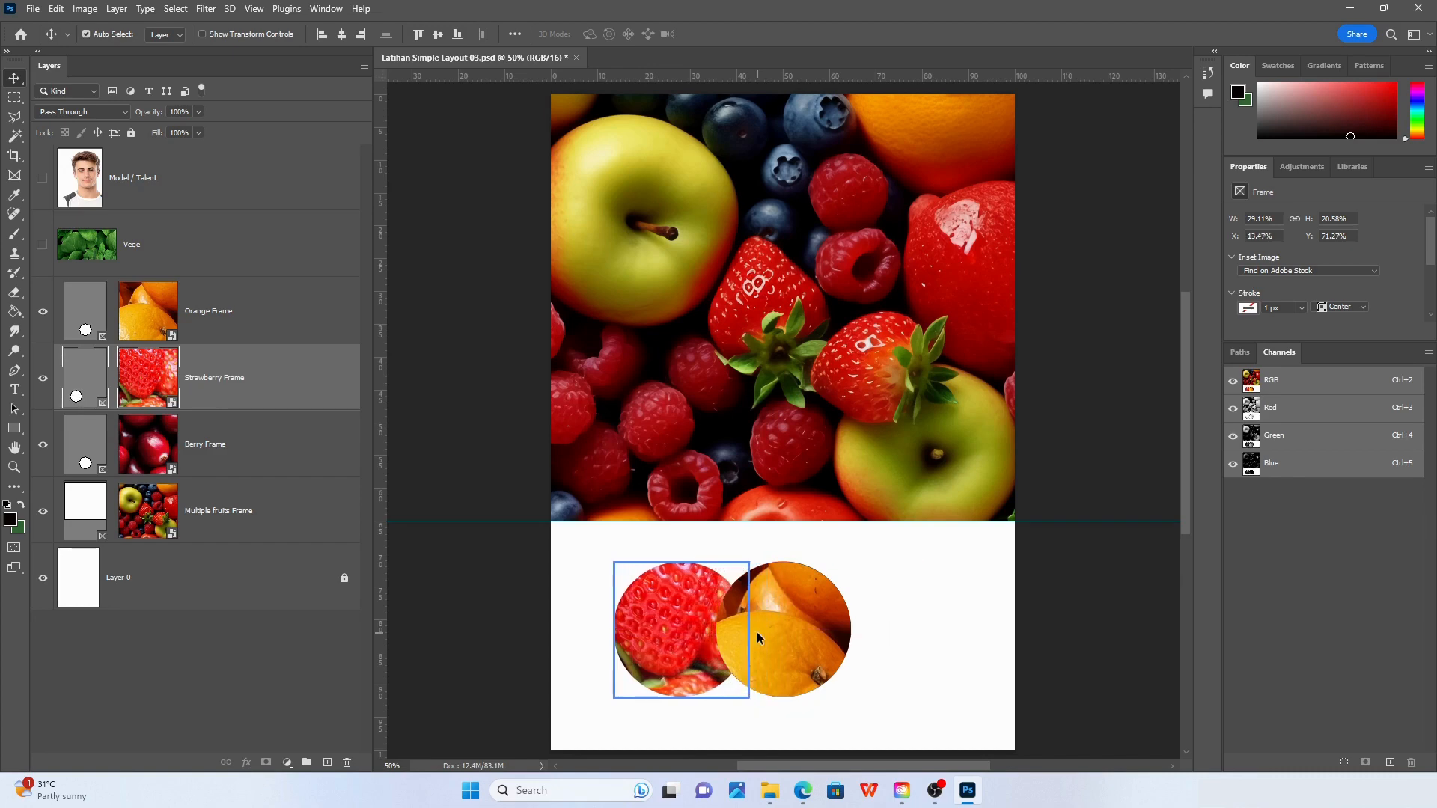
pyautogui.press('Tab')
pyautogui.press('Tab')
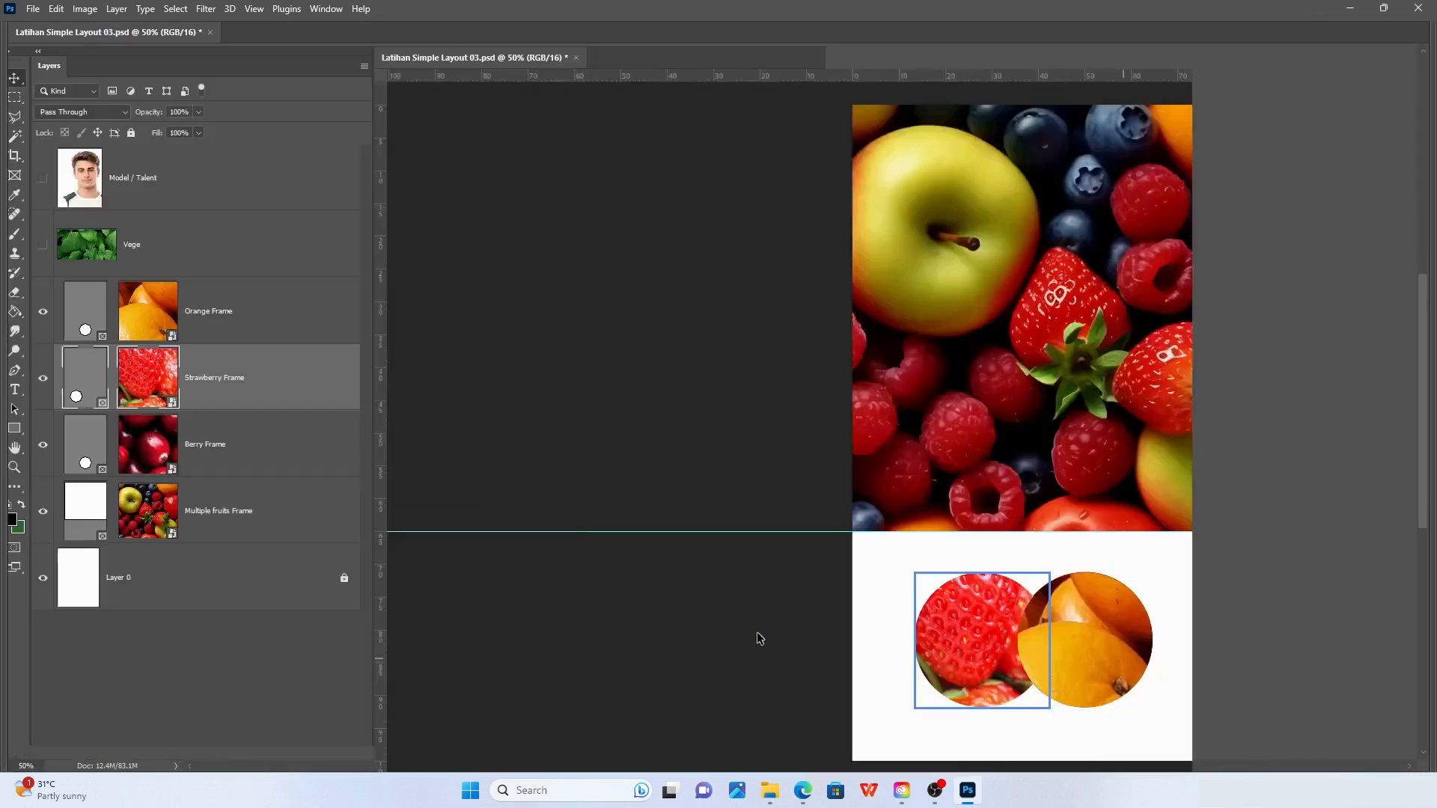
# Nudge the Strawberry Frame back right beneath the Orange circle, to X 35.89%, Y 71.27%
pyautogui.press('Right')
pyautogui.press('Right')
pyautogui.press('Right')
pyautogui.press('Right')
pyautogui.press('Right')
pyautogui.press('Right')
pyautogui.press('Right')
pyautogui.press('Right')
pyautogui.press('Right')
pyautogui.press('Right')
pyautogui.press('Right')
pyautogui.press('Right')
pyautogui.press('Right')
pyautogui.press('Right')
pyautogui.press('Right')
pyautogui.press('Right')
pyautogui.press('Right')
pyautogui.press('Right')
pyautogui.press('Right')
pyautogui.press('Right')
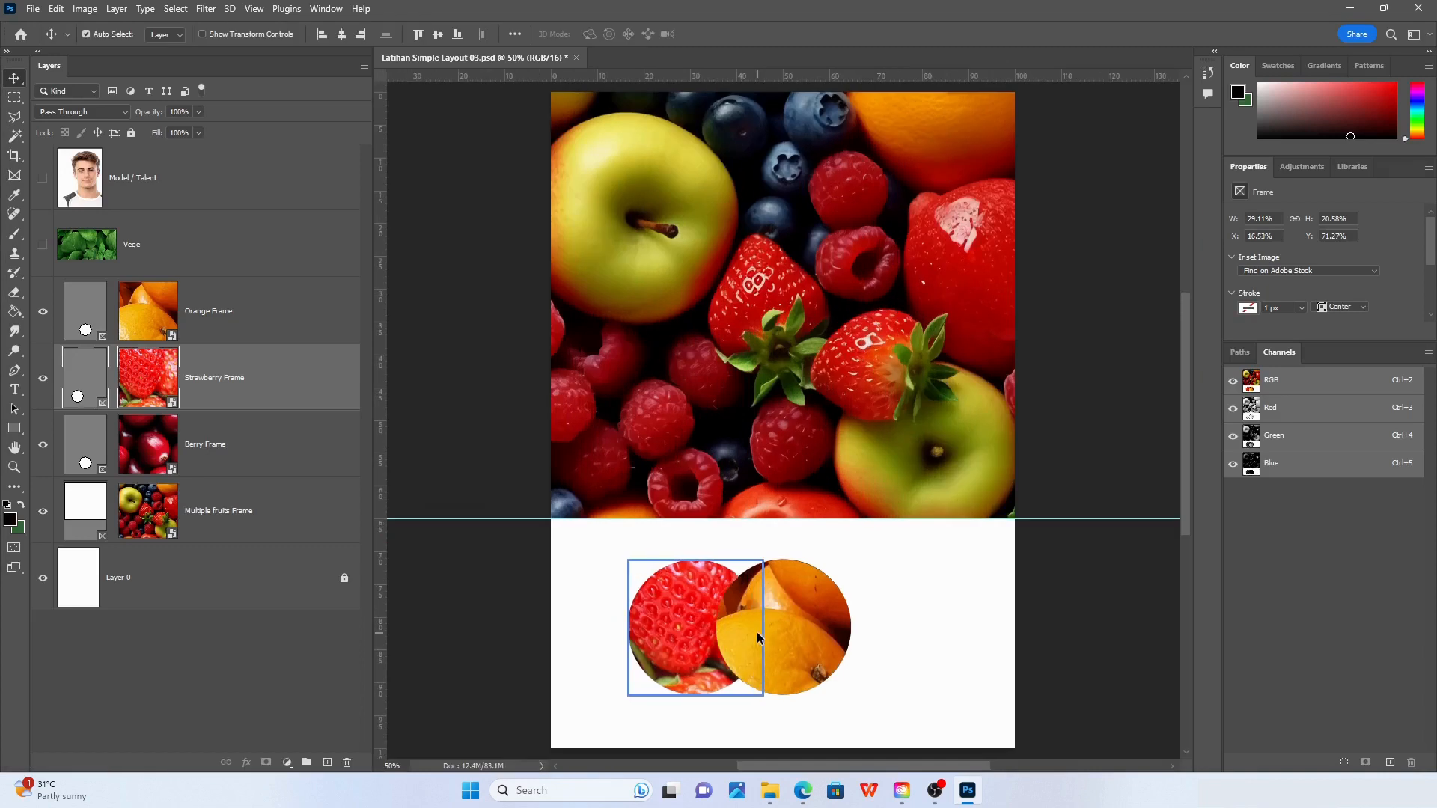
pyautogui.press('Right')
pyautogui.press('Right')
pyautogui.press('Right')
pyautogui.press('Right')
pyautogui.press('Right')
pyautogui.press('Right')
pyautogui.press('Right')
pyautogui.press('Right')
pyautogui.press('Right')
pyautogui.press('Right')
pyautogui.press('Right')
pyautogui.press('Right')
pyautogui.press('Right')
pyautogui.press('Right')
pyautogui.press('Right')
pyautogui.press('Right')
pyautogui.press('Right')
pyautogui.press('Right')
pyautogui.press('Right')
pyautogui.press('Right')
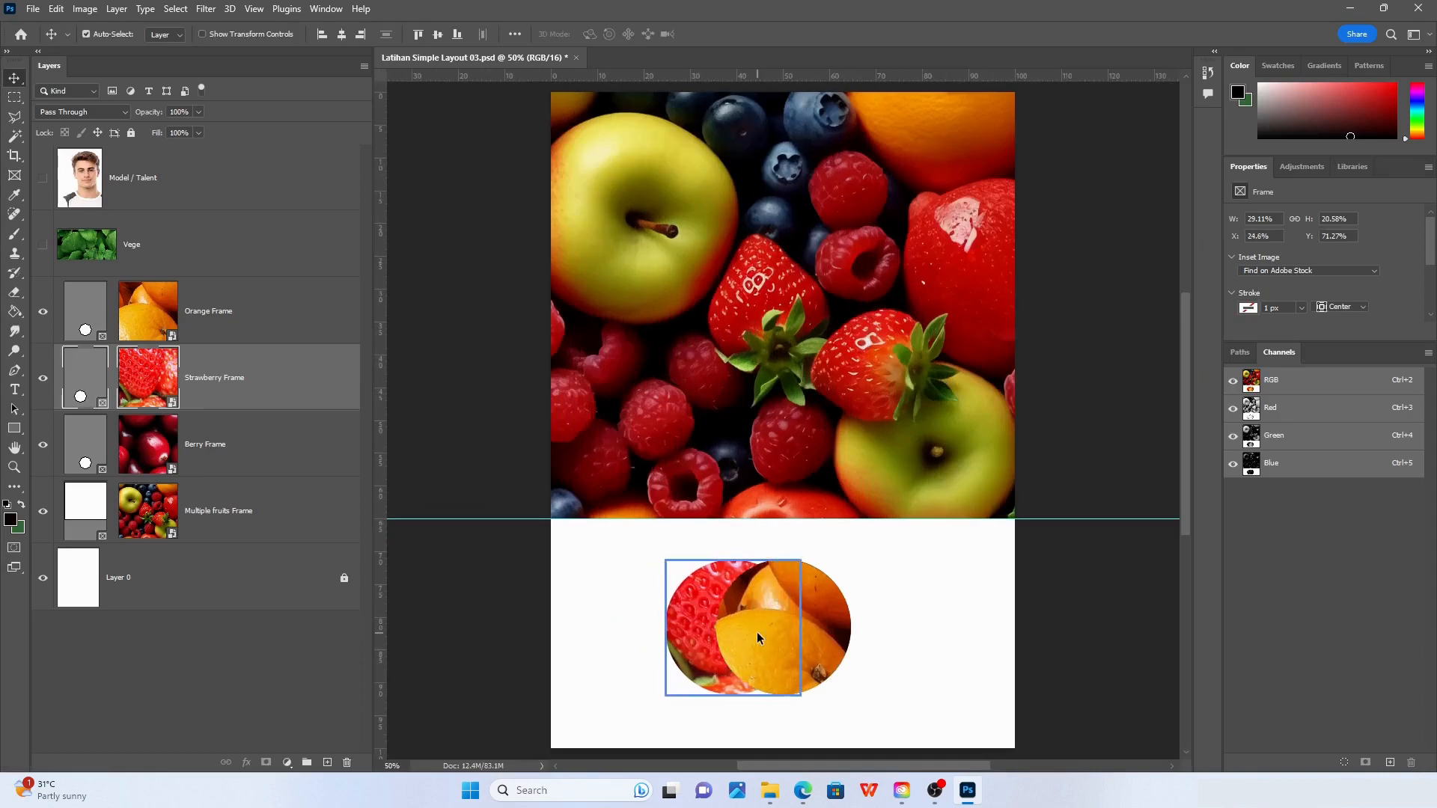
pyautogui.press('Right')
pyautogui.press('Right')
pyautogui.press('Right')
pyautogui.press('Right')
pyautogui.press('Right')
pyautogui.press('Right')
pyautogui.press('Right')
pyautogui.press('Right')
pyautogui.press('Right')
pyautogui.press('Right')
pyautogui.press('Right')
pyautogui.press('Right')
pyautogui.press('Right')
pyautogui.press('Right')
pyautogui.press('Right')
pyautogui.press('Right')
pyautogui.press('Right')
pyautogui.press('Right')
pyautogui.press('Right')
pyautogui.press('Right')
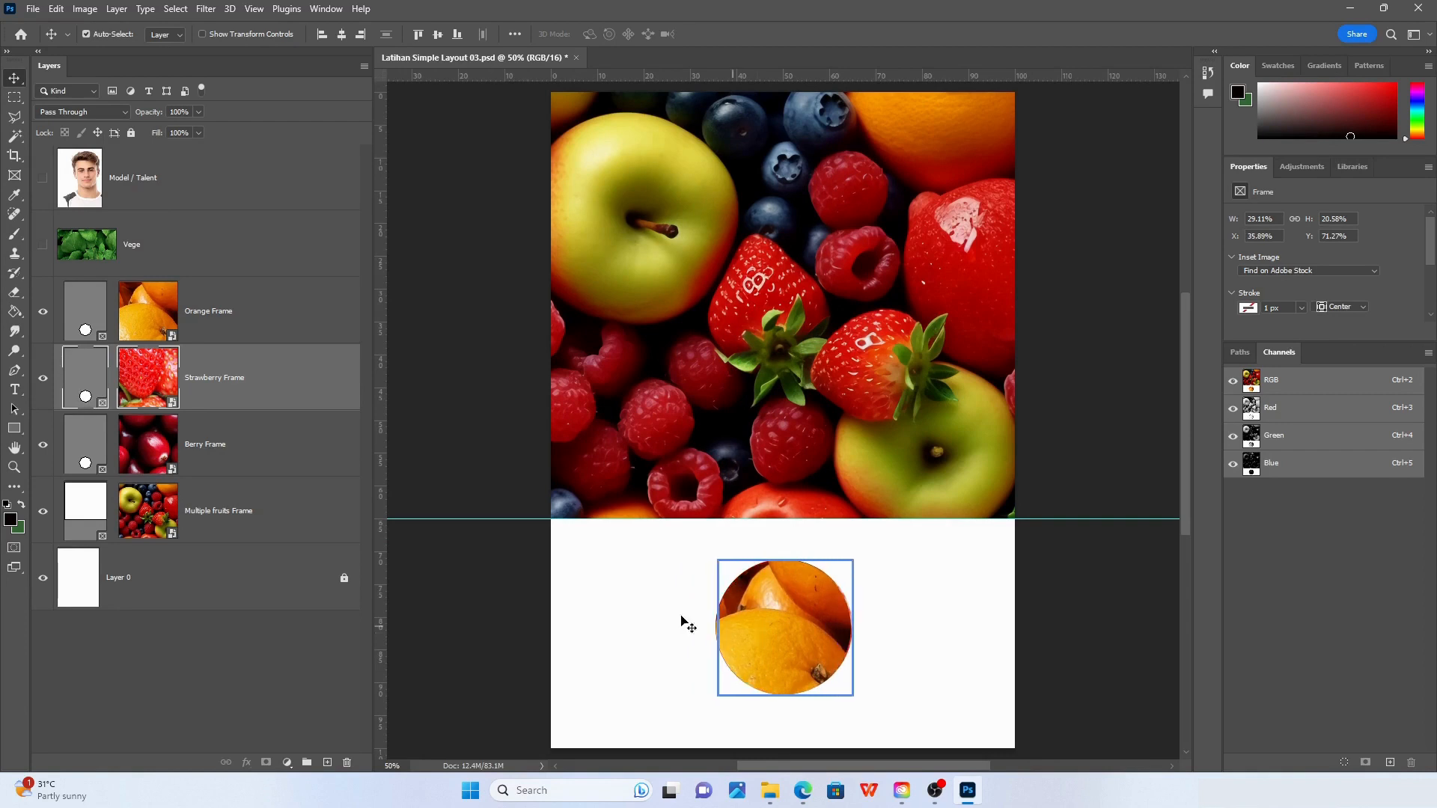
# Select the Berry Frame hidden in the stack and nudge it right and up to X 43.55%, Y 65.51%
pyautogui.rightClick(775, 636)
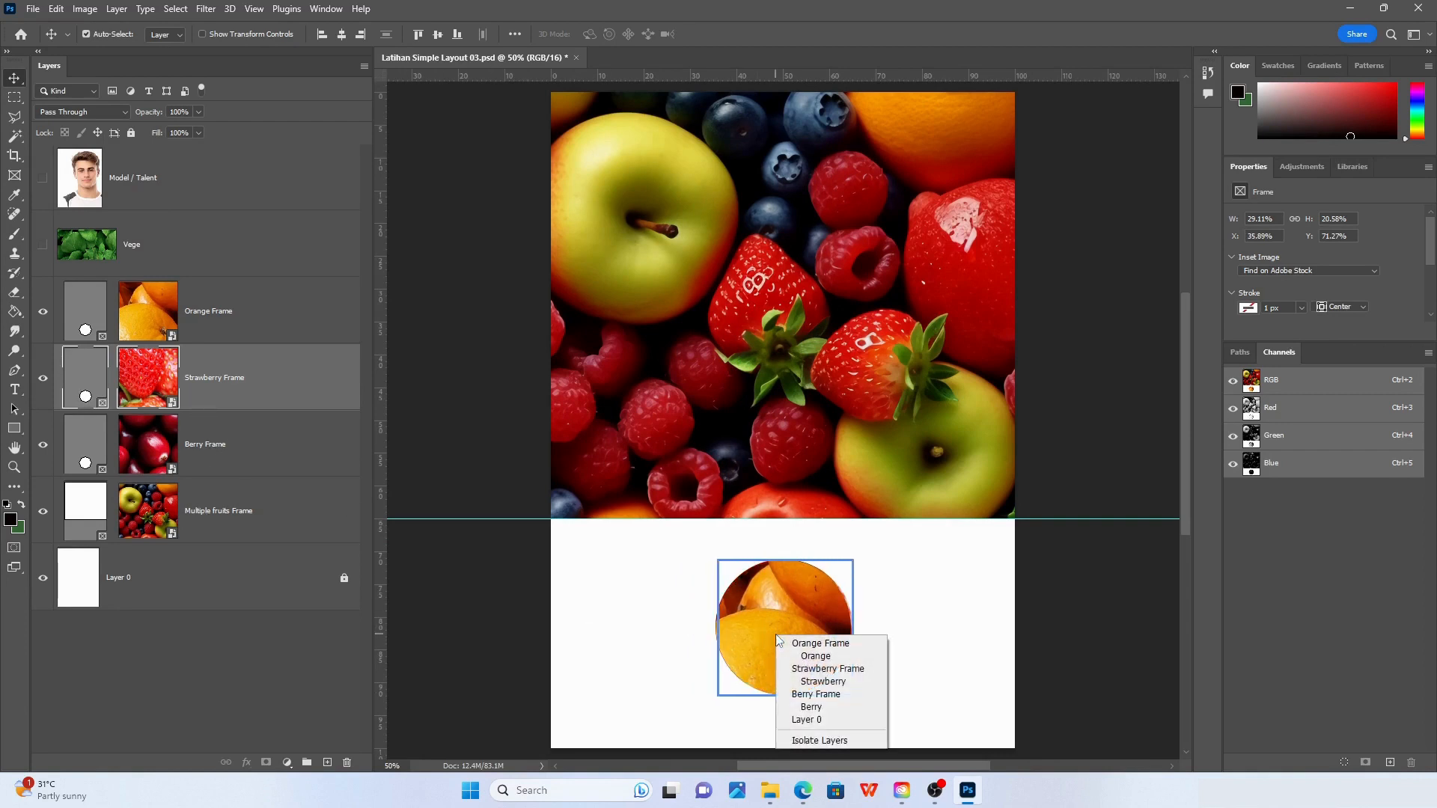
pyautogui.click(831, 695)
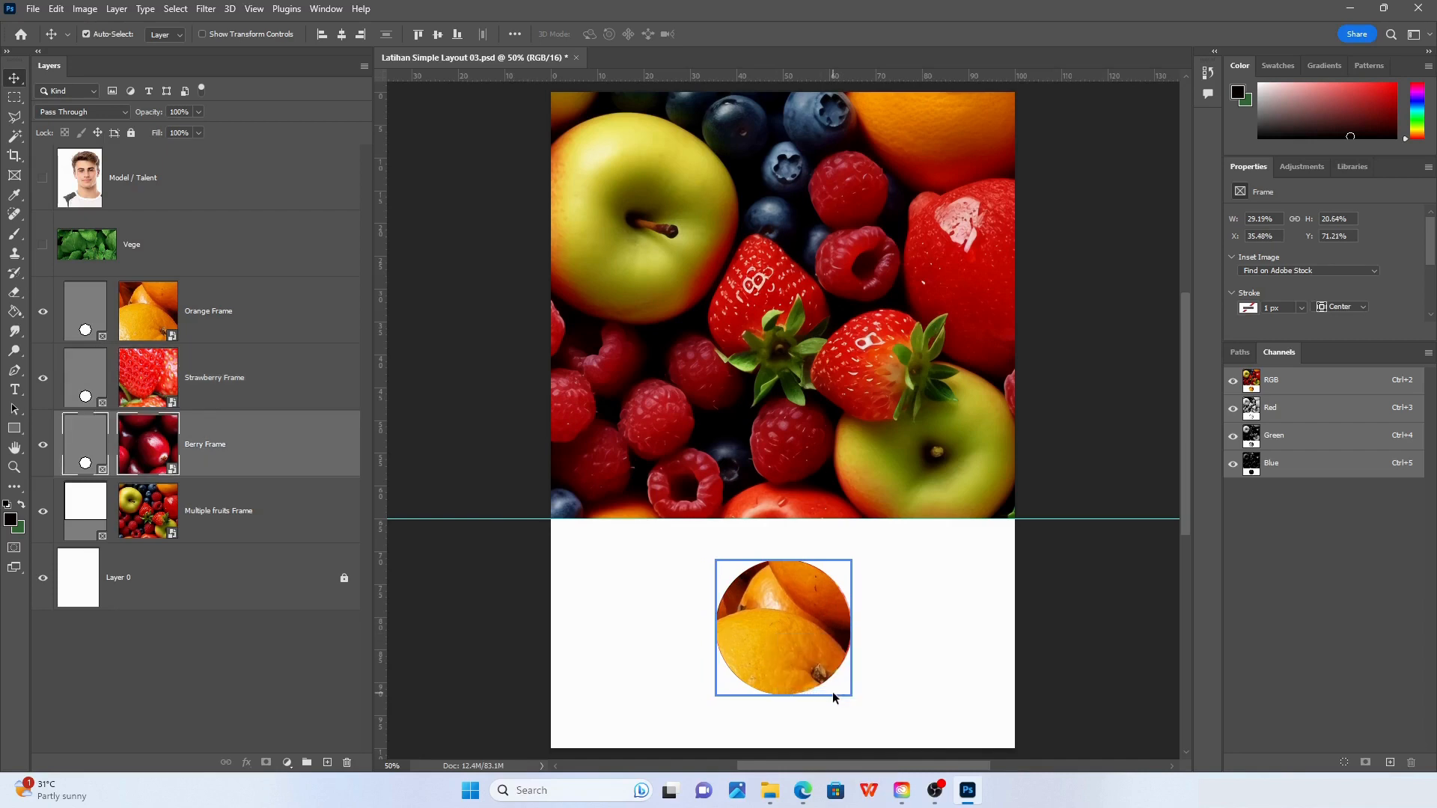
pyautogui.hotkey('shift', 'Right')
pyautogui.hotkey('shift', 'Right')
pyautogui.hotkey('shift', 'Right')
pyautogui.hotkey('shift', 'Right')
pyautogui.hotkey('shift', 'Right')
pyautogui.hotkey('shift', 'Right')
pyautogui.hotkey('shift', 'Right')
pyautogui.hotkey('shift', 'Right')
pyautogui.hotkey('shift', 'Right')
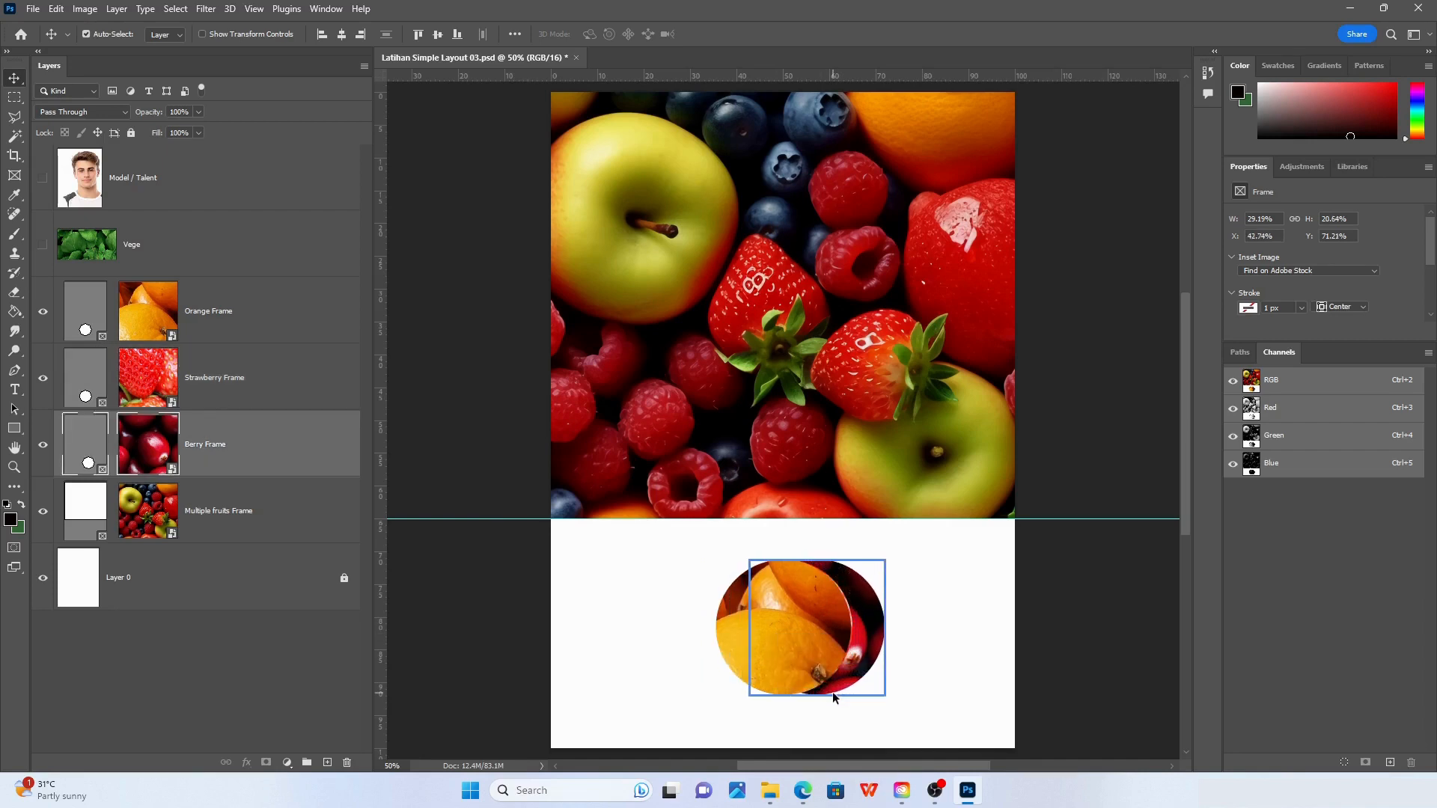
pyautogui.hotkey('shift', 'Right')
pyautogui.hotkey('shift', 'Up')
pyautogui.hotkey('shift', 'Up')
pyautogui.hotkey('shift', 'Up')
pyautogui.hotkey('shift', 'Up')
pyautogui.hotkey('shift', 'Up')
pyautogui.hotkey('shift', 'Up')
pyautogui.hotkey('shift', 'Up')
pyautogui.hotkey('shift', 'Up')
pyautogui.hotkey('shift', 'Up')
pyautogui.hotkey('shift', 'Up')
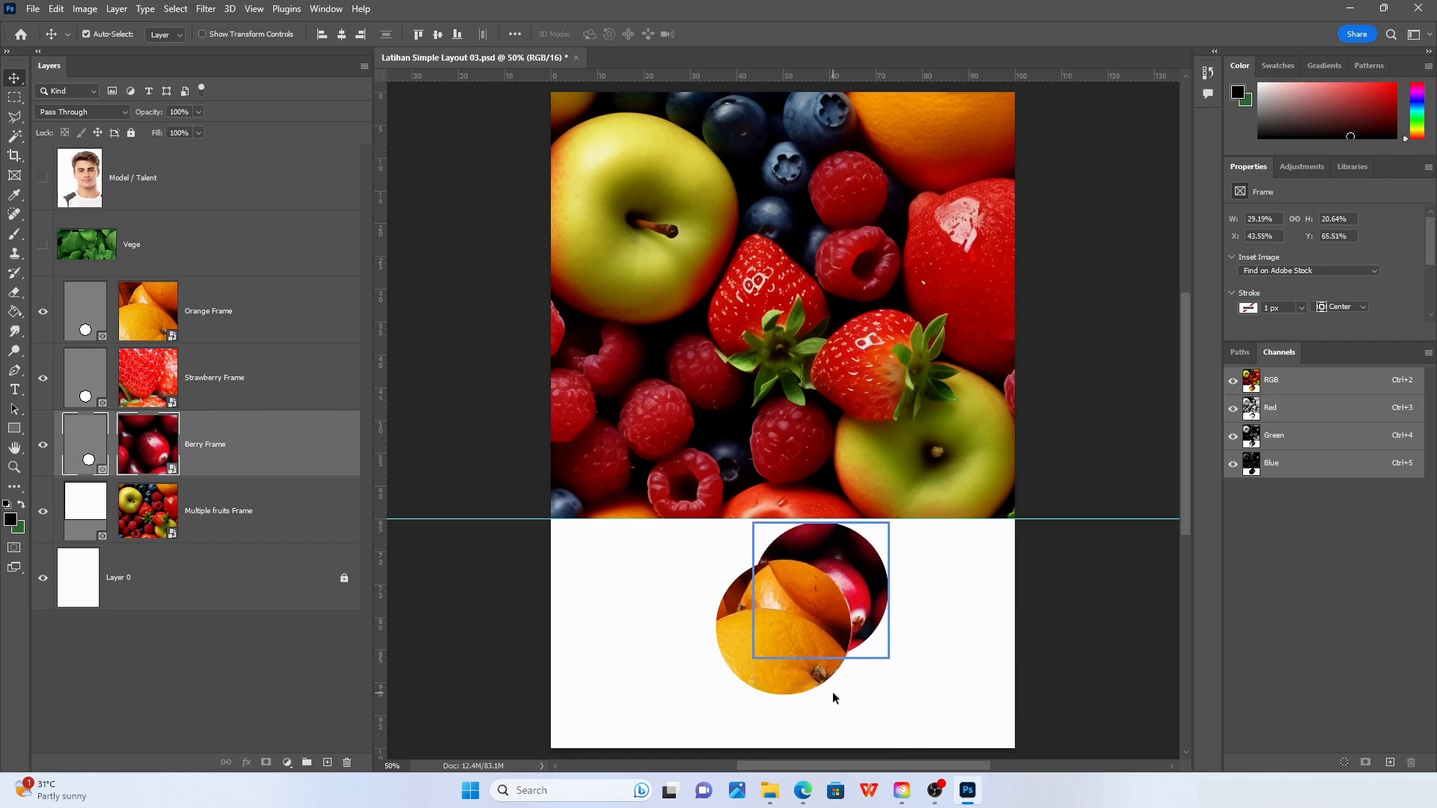
# Nudge the Berry Frame back down and left beneath the Orange circle, to X 35.48%, Y 71.21%
pyautogui.hotkey('shift', 'Down')
pyautogui.hotkey('shift', 'Down')
pyautogui.hotkey('shift', 'Down')
pyautogui.hotkey('shift', 'Down')
pyautogui.hotkey('shift', 'Down')
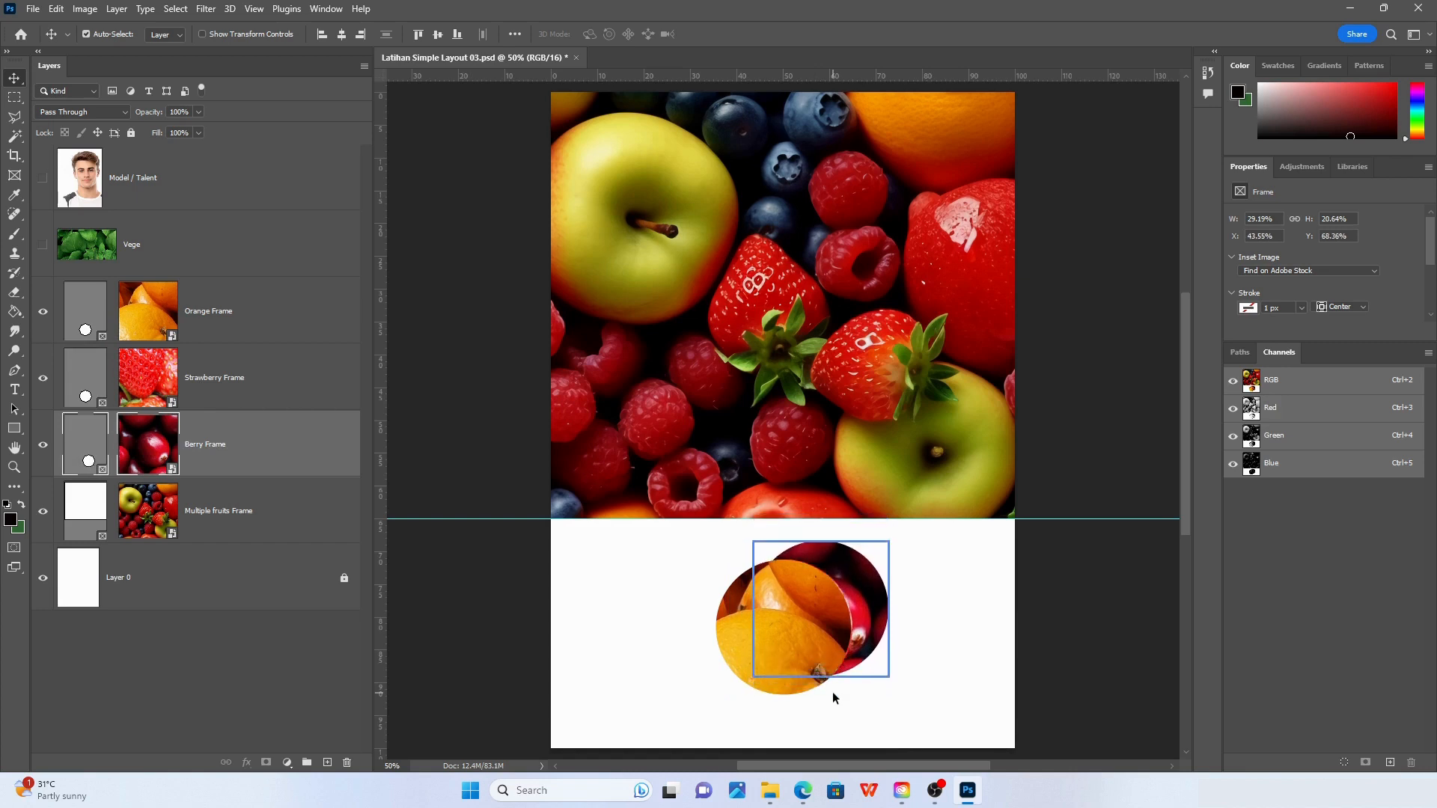
pyautogui.hotkey('shift', 'Down')
pyautogui.hotkey('shift', 'Down')
pyautogui.hotkey('shift', 'Down')
pyautogui.hotkey('shift', 'Left')
pyautogui.hotkey('shift', 'Left')
pyautogui.hotkey('shift', 'Left')
pyautogui.hotkey('shift', 'Left')
pyautogui.hotkey('shift', 'Left')
pyautogui.hotkey('shift', 'Left')
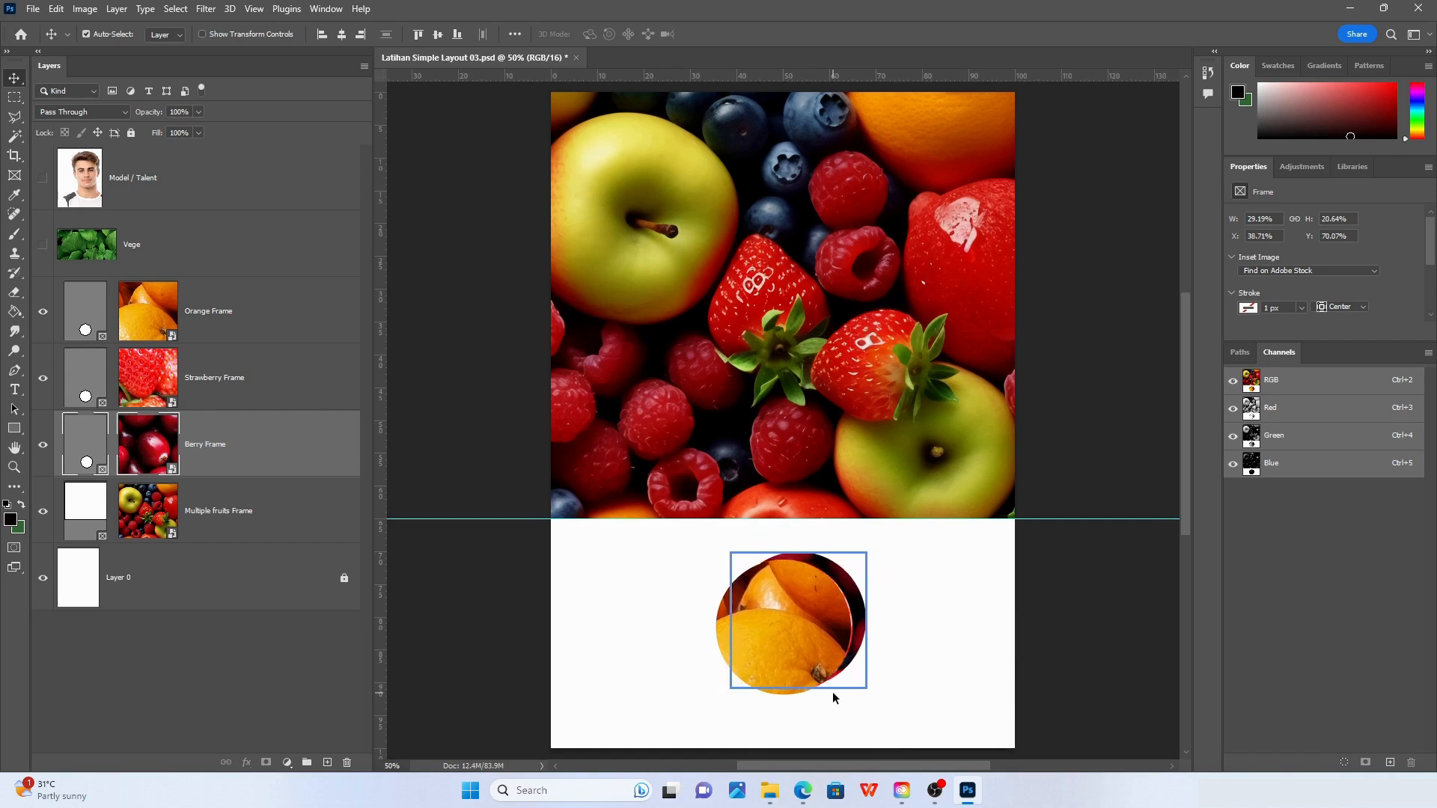
pyautogui.hotkey('shift', 'Left')
pyautogui.hotkey('shift', 'Left')
pyautogui.hotkey('shift', 'Left')
pyautogui.hotkey('shift', 'Left')
pyautogui.hotkey('shift', 'Down')
pyautogui.hotkey('shift', 'Down')
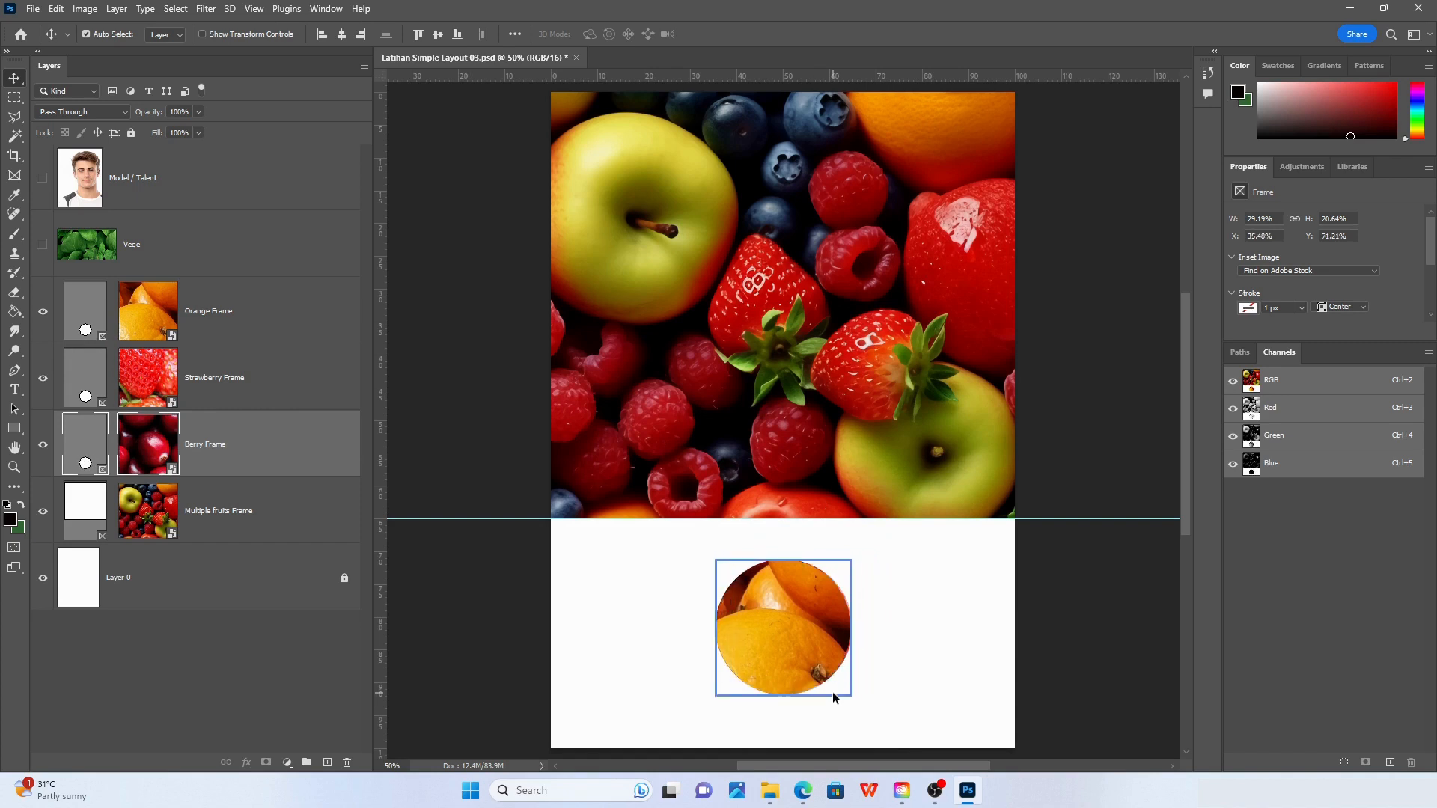
# Move the Orange circle to X 65%, Y 71.27% and the Strawberry circle left of Berry, and distribute all three by horizontal centers
pyautogui.moveTo(781, 627); pyautogui.dragTo(919, 633)
pyautogui.moveTo(770, 626); pyautogui.dragTo(645, 635)
pyautogui.keyDown('shift'); pyautogui.click(774, 627); pyautogui.keyUp('shift')
pyautogui.keyDown('shift'); pyautogui.click(896, 627); pyautogui.keyUp('shift')
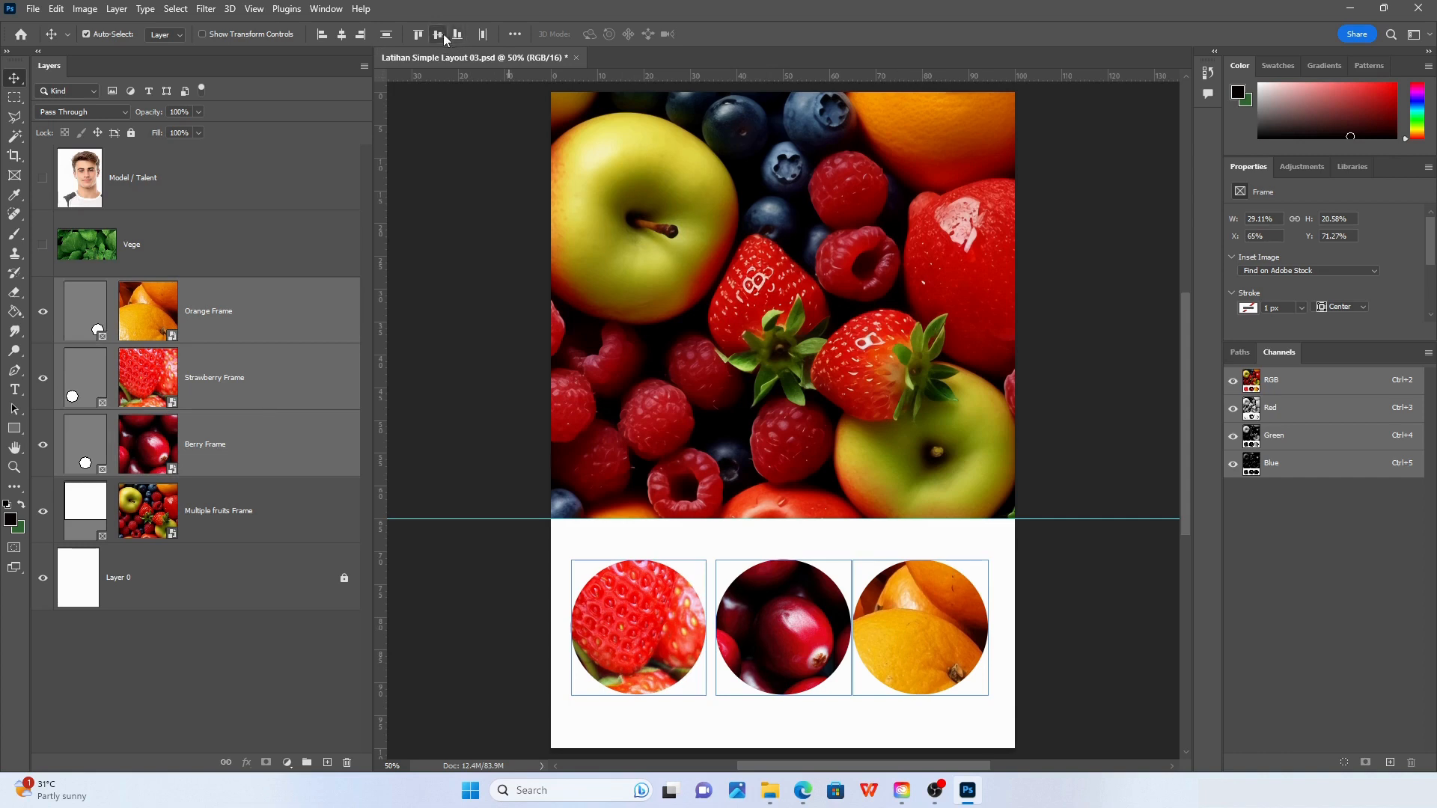
pyautogui.click(515, 34)
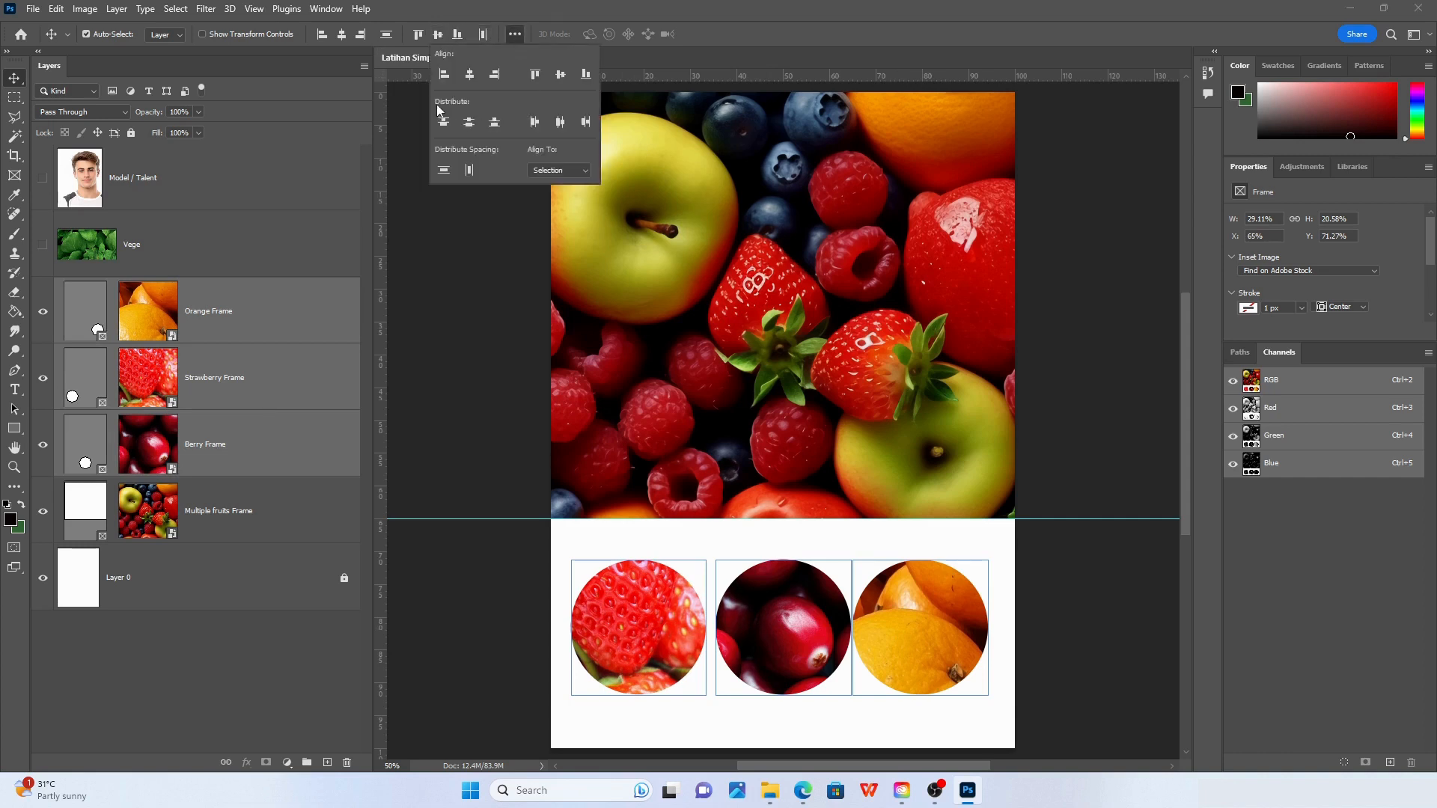
pyautogui.click(563, 127)
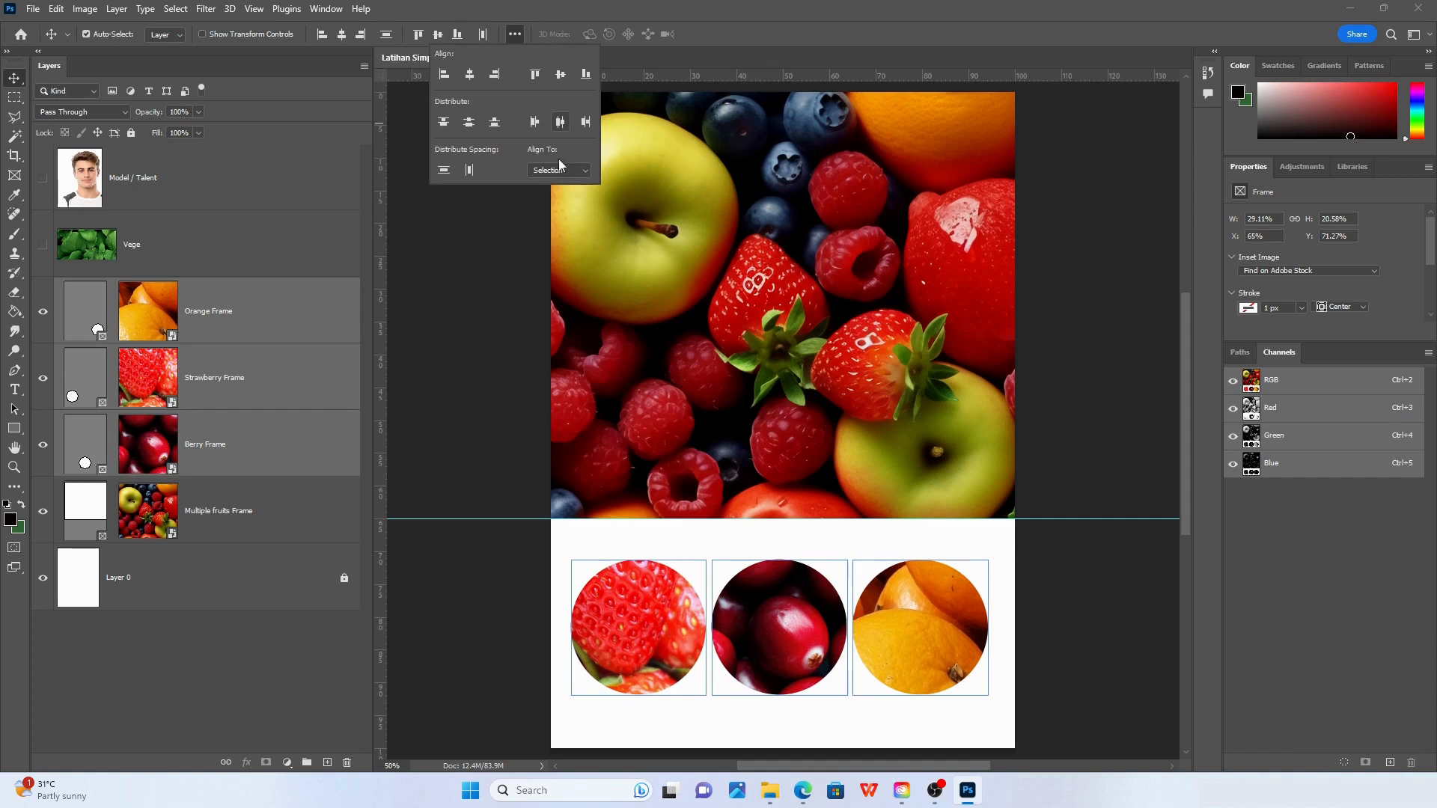
# Centre the three circles together horizontally on the page, with Orange at X 65.81%, Y 71.32%, and save the document
pyautogui.click(1087, 648)
pyautogui.moveTo(504, 586); pyautogui.dragTo(878, 638)
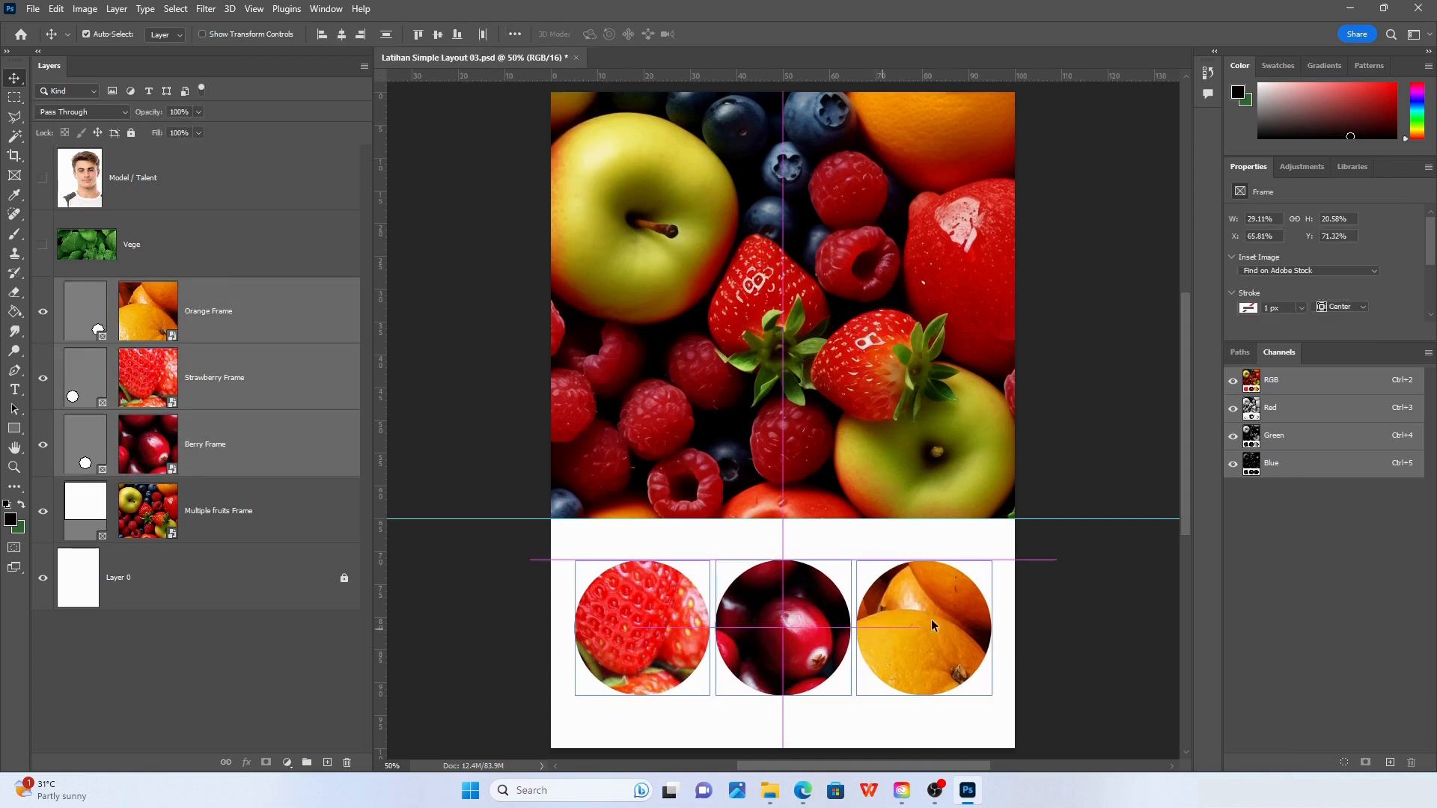
pyautogui.click(1059, 628)
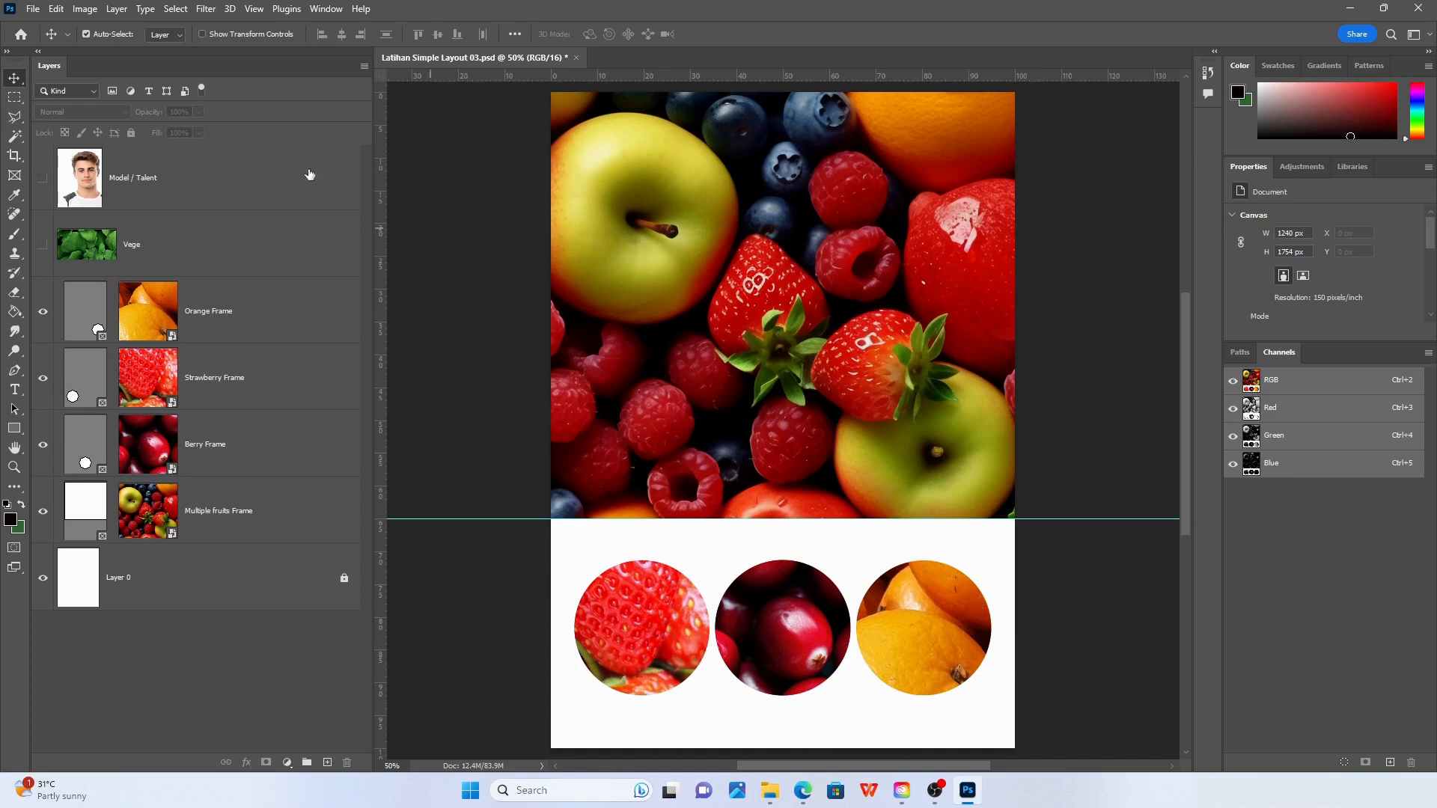
pyautogui.click(31, 14)
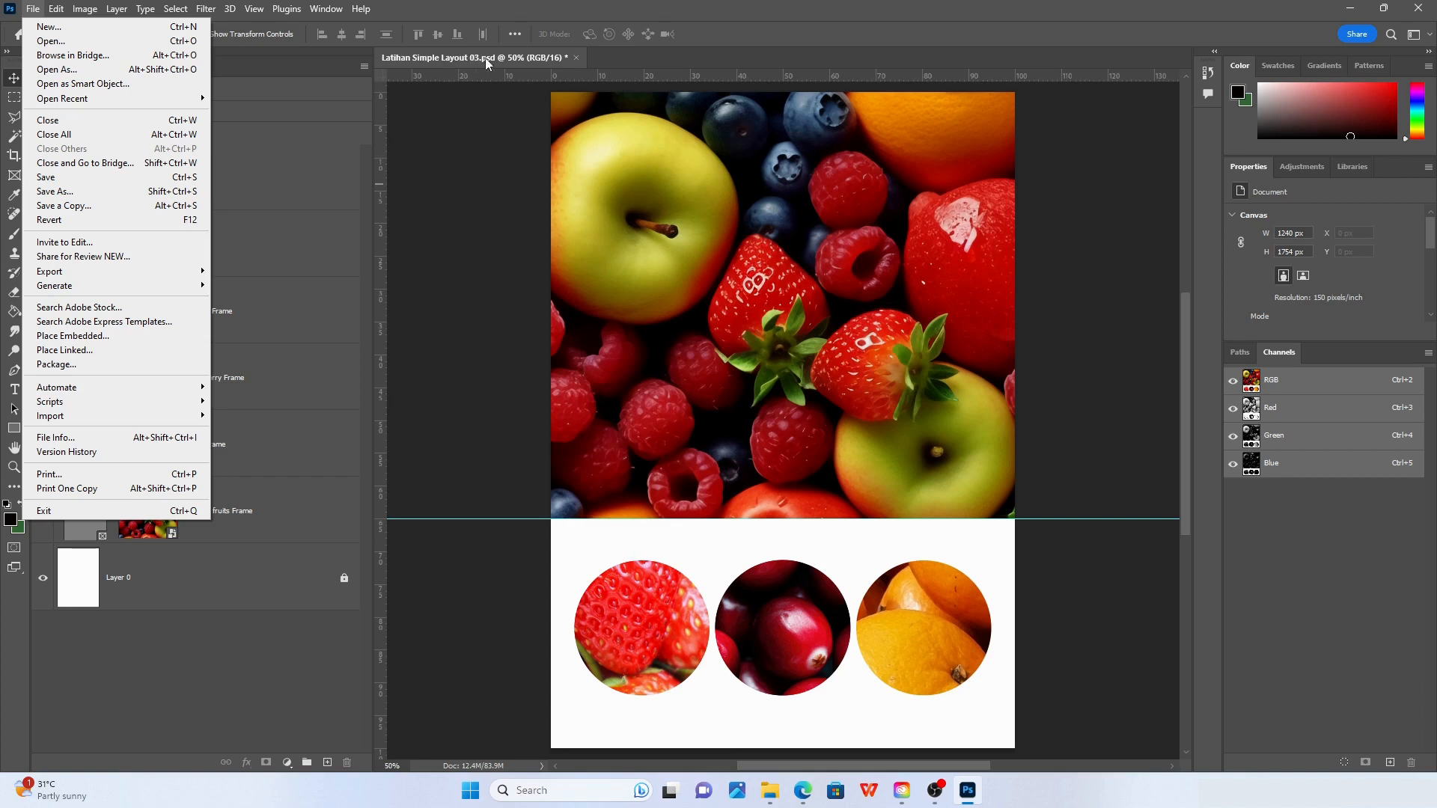
pyautogui.click(87, 182)
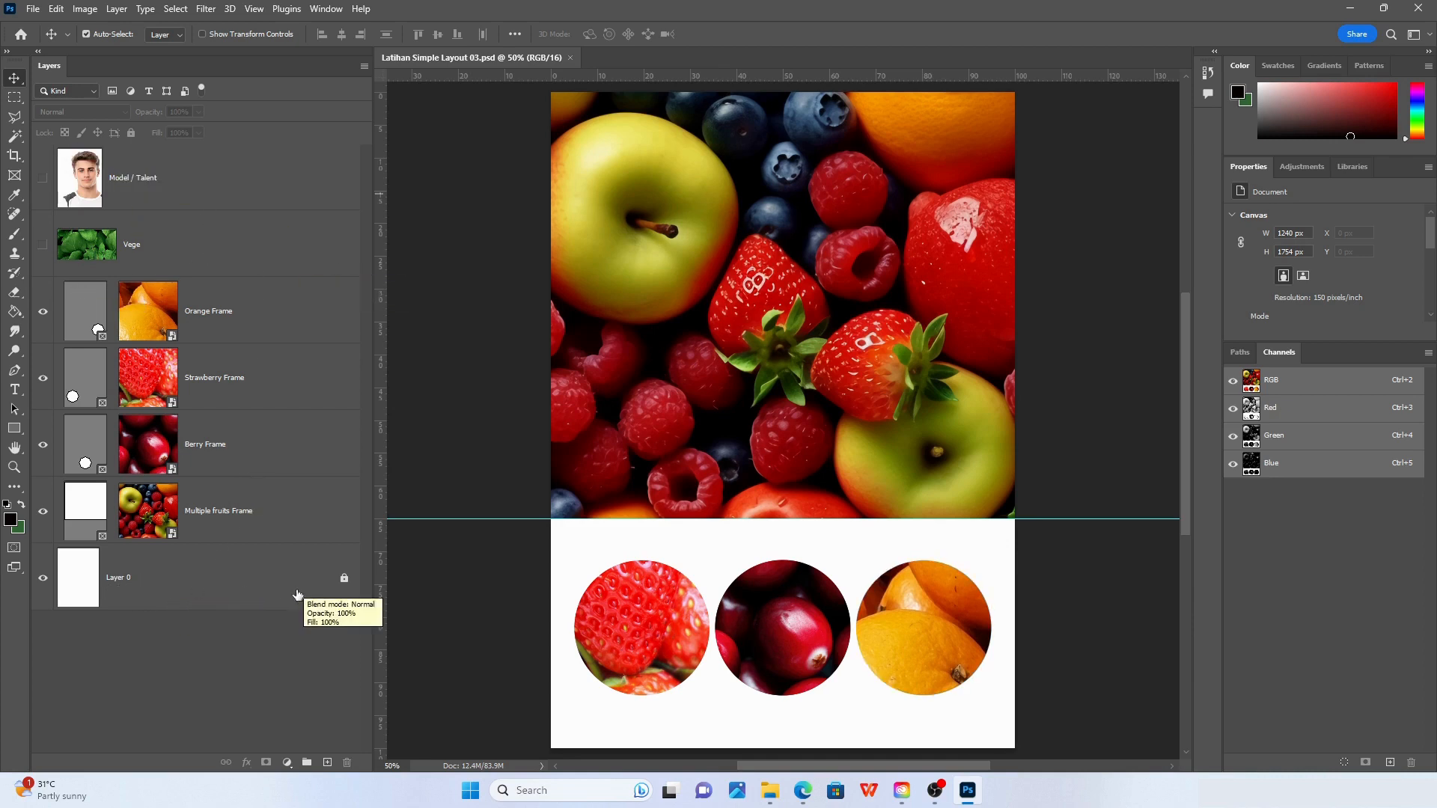
# Rename the locked white background layer as BG
pyautogui.doubleClick(118, 579)
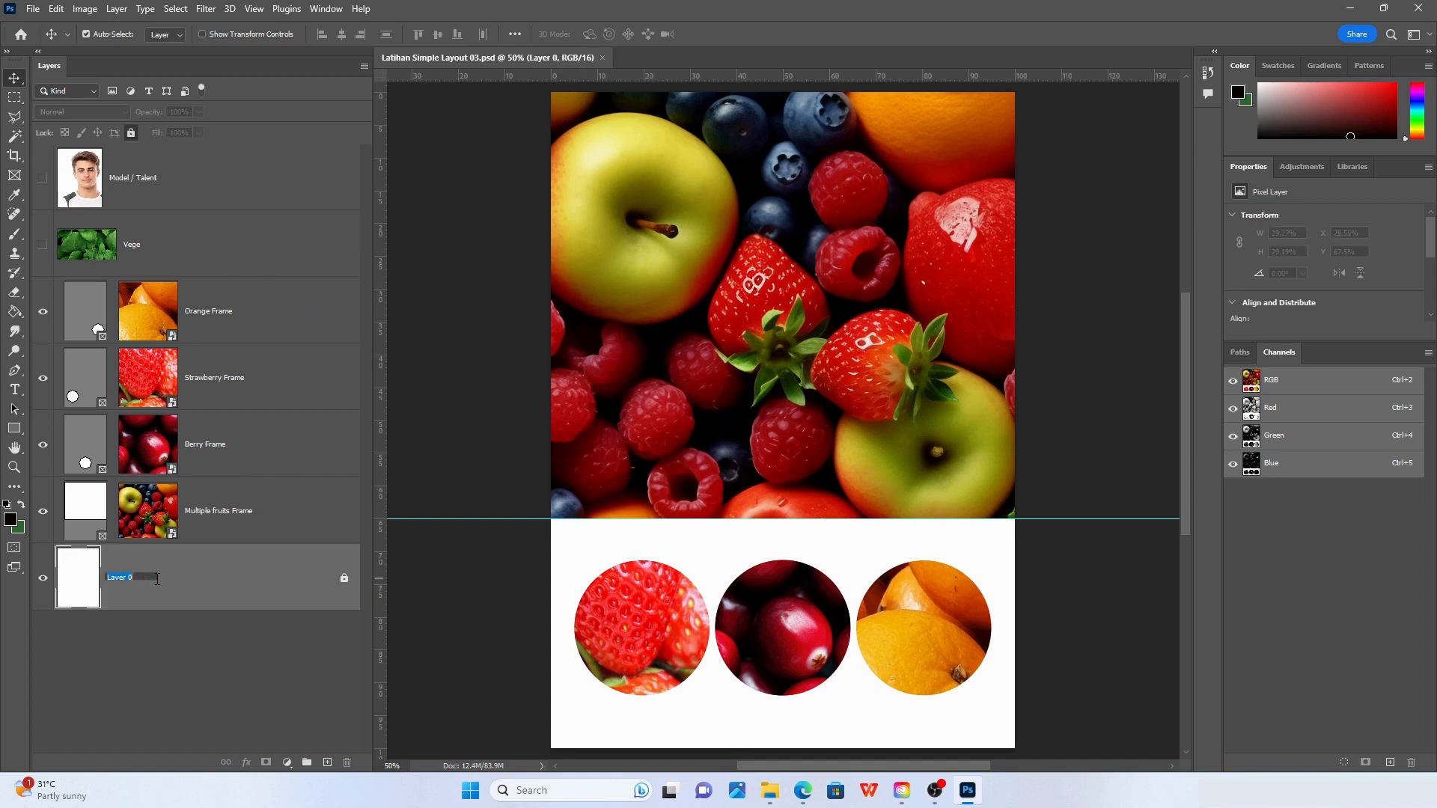
pyautogui.write('BG')
pyautogui.press('Return')
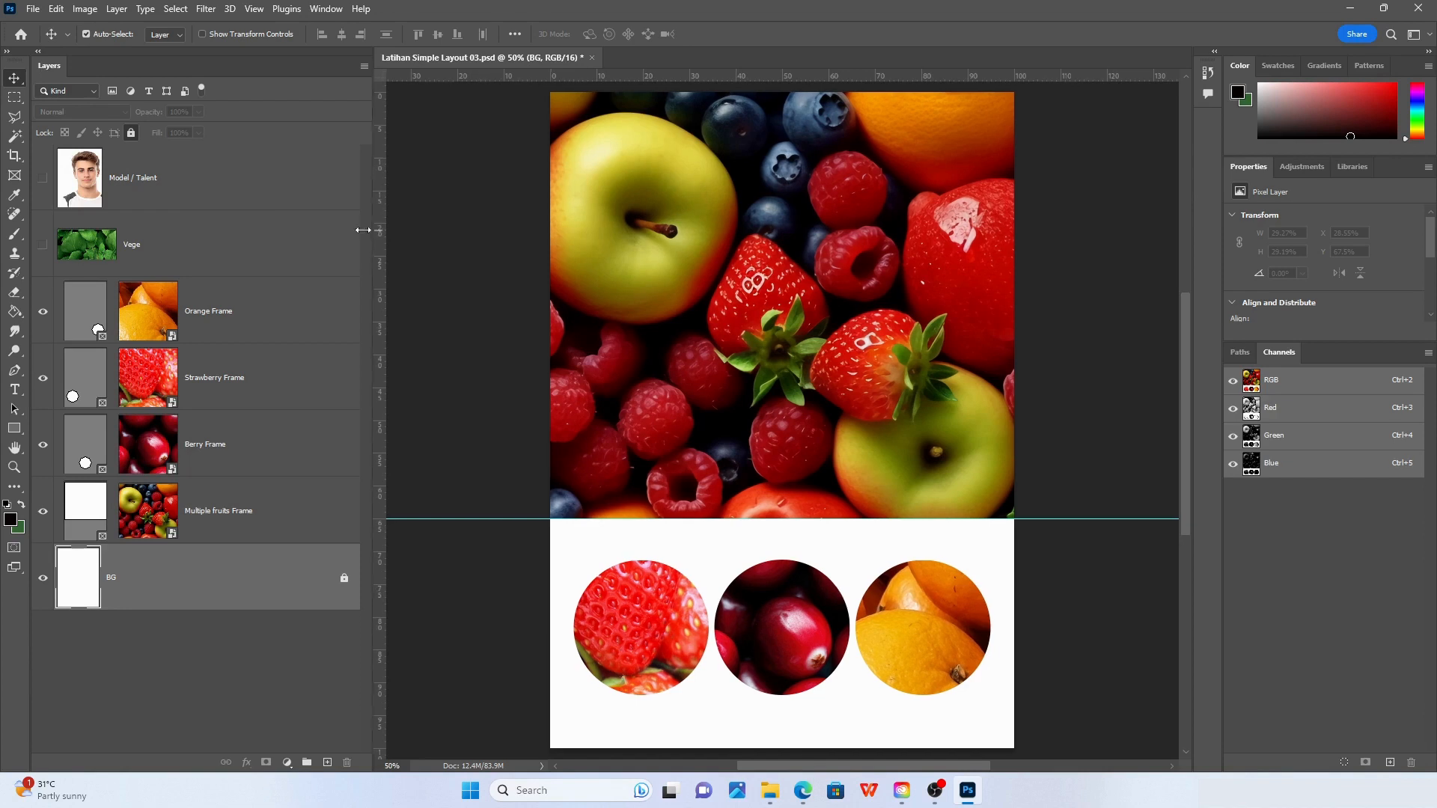
# Create a layer group named "GRP - Photo" directly above the BG layer and collapse it
pyautogui.moveTo(376, 229); pyautogui.dragTo(317, 234)
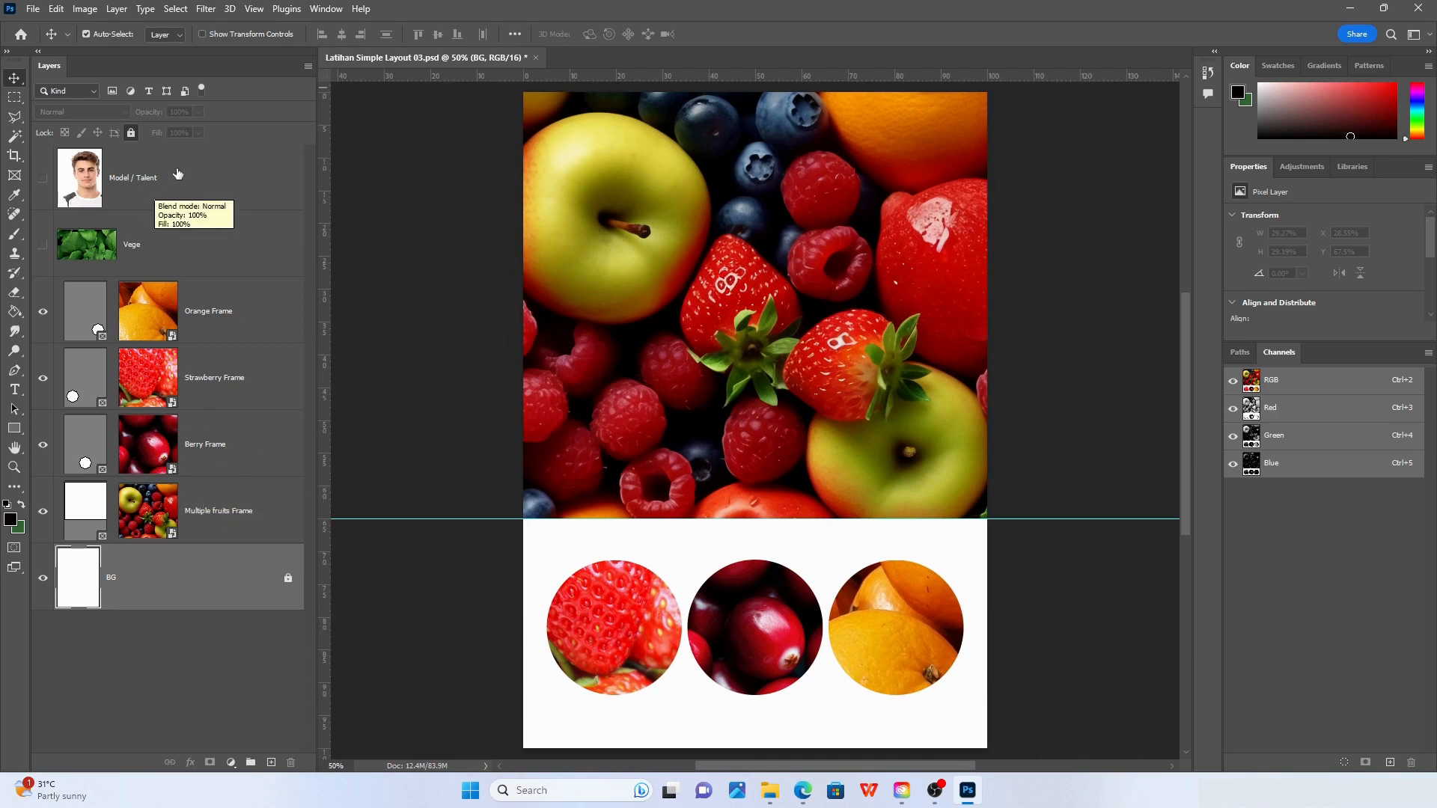
pyautogui.click(250, 763)
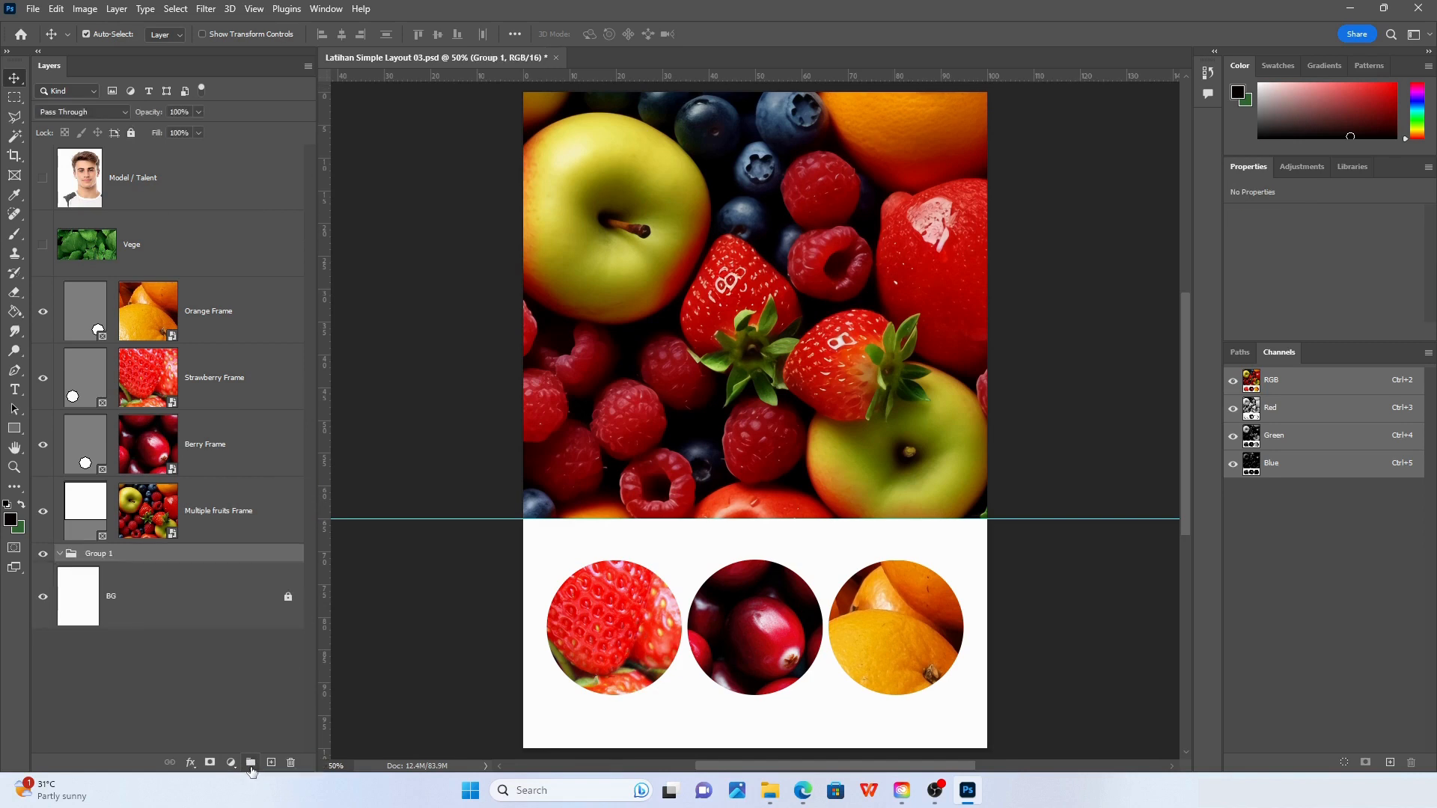
pyautogui.doubleClick(97, 554)
pyautogui.press('BackSpace')
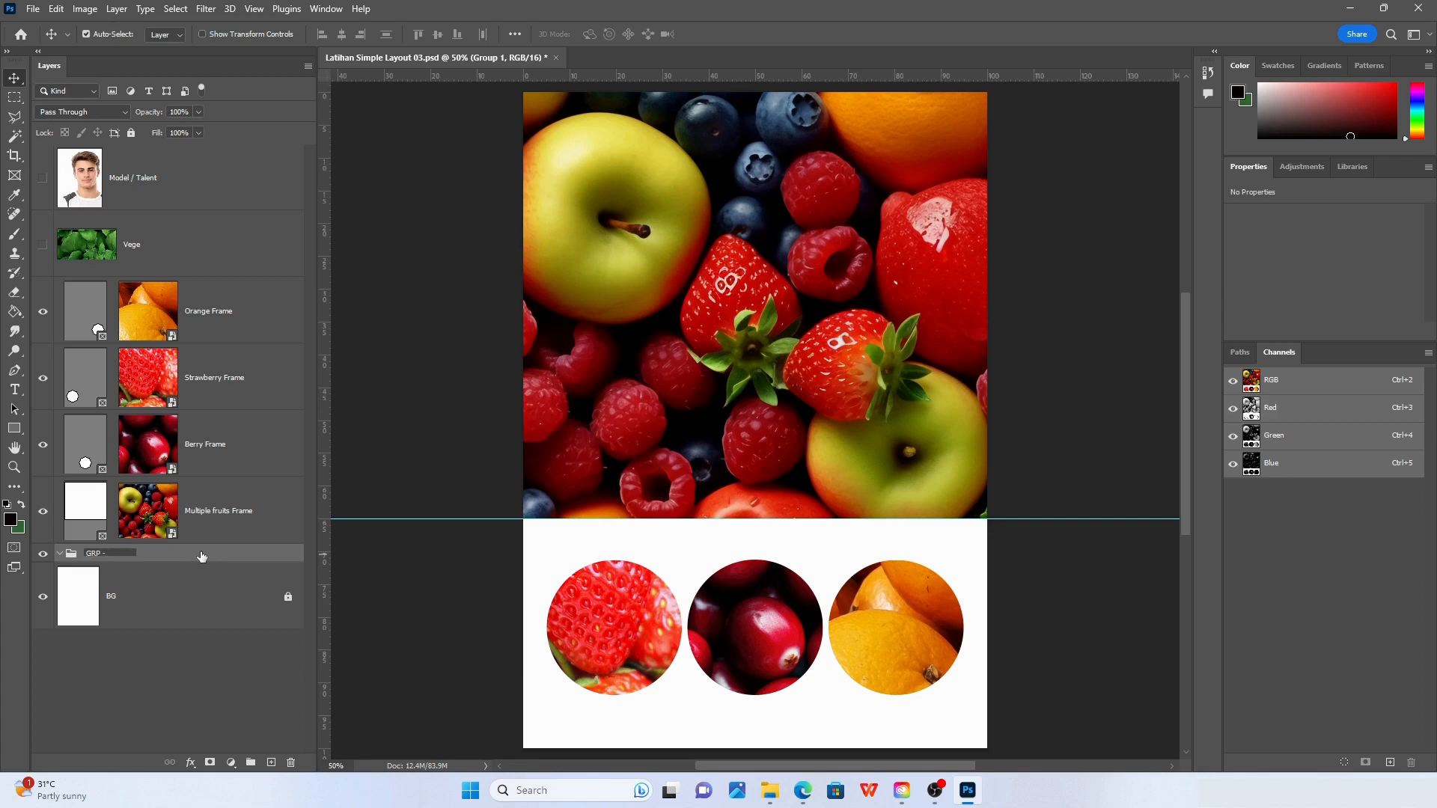
pyautogui.press('Return')
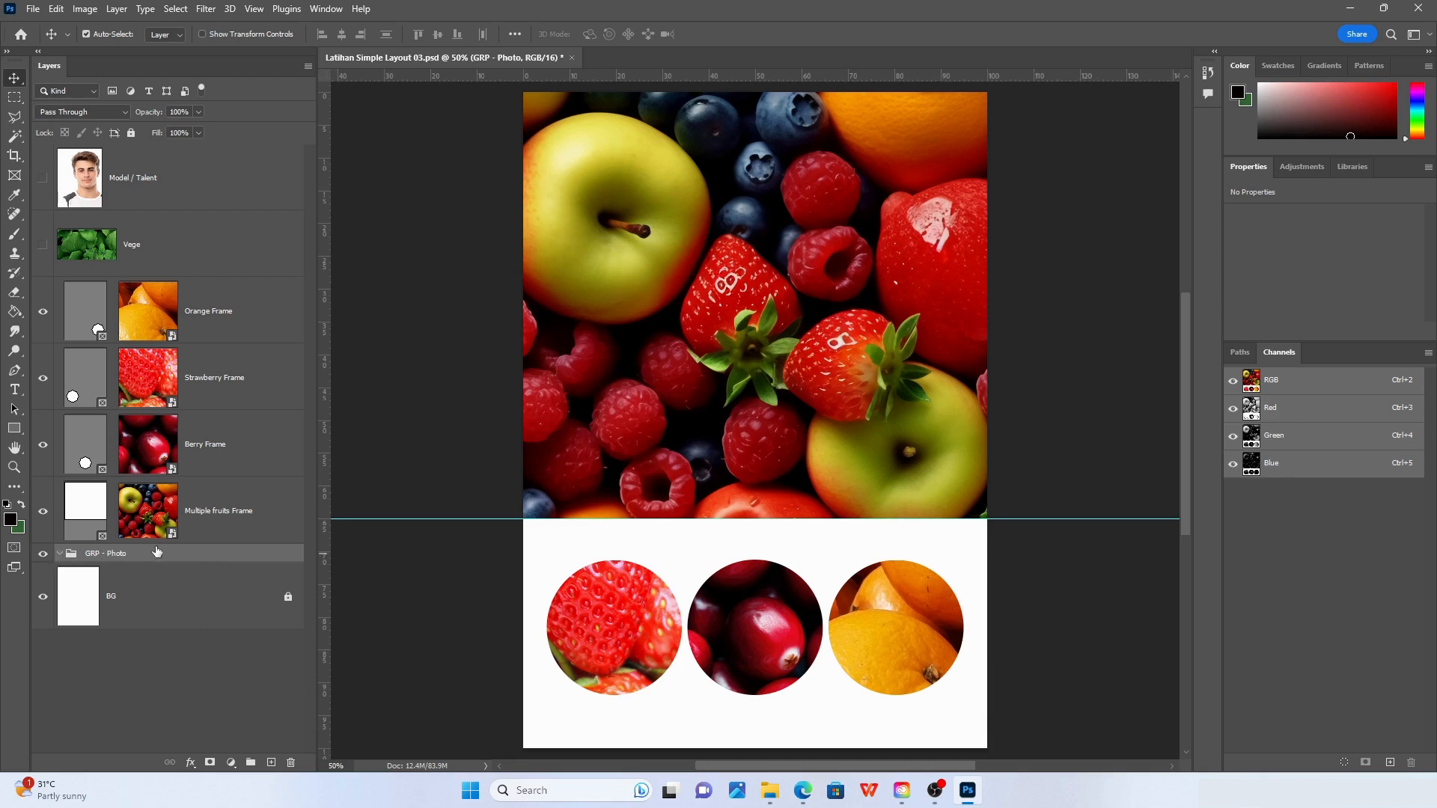
pyautogui.click(61, 554)
# Select all layers from Model / Talent to Multiple fruits Frame and try to move them into the GRP - Photo group
pyautogui.click(202, 178)
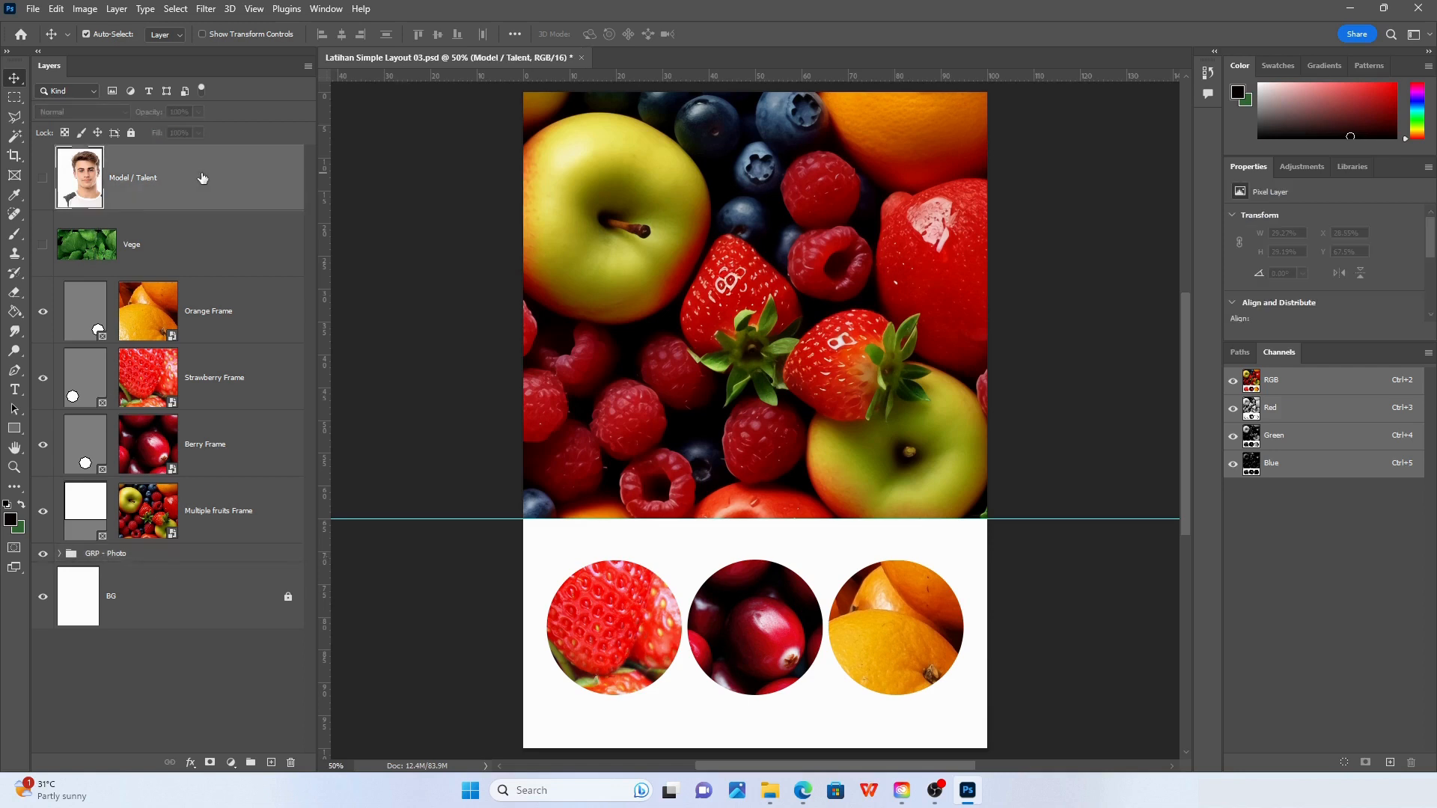
pyautogui.keyDown('shift'); pyautogui.click(206, 512); pyautogui.keyUp('shift')
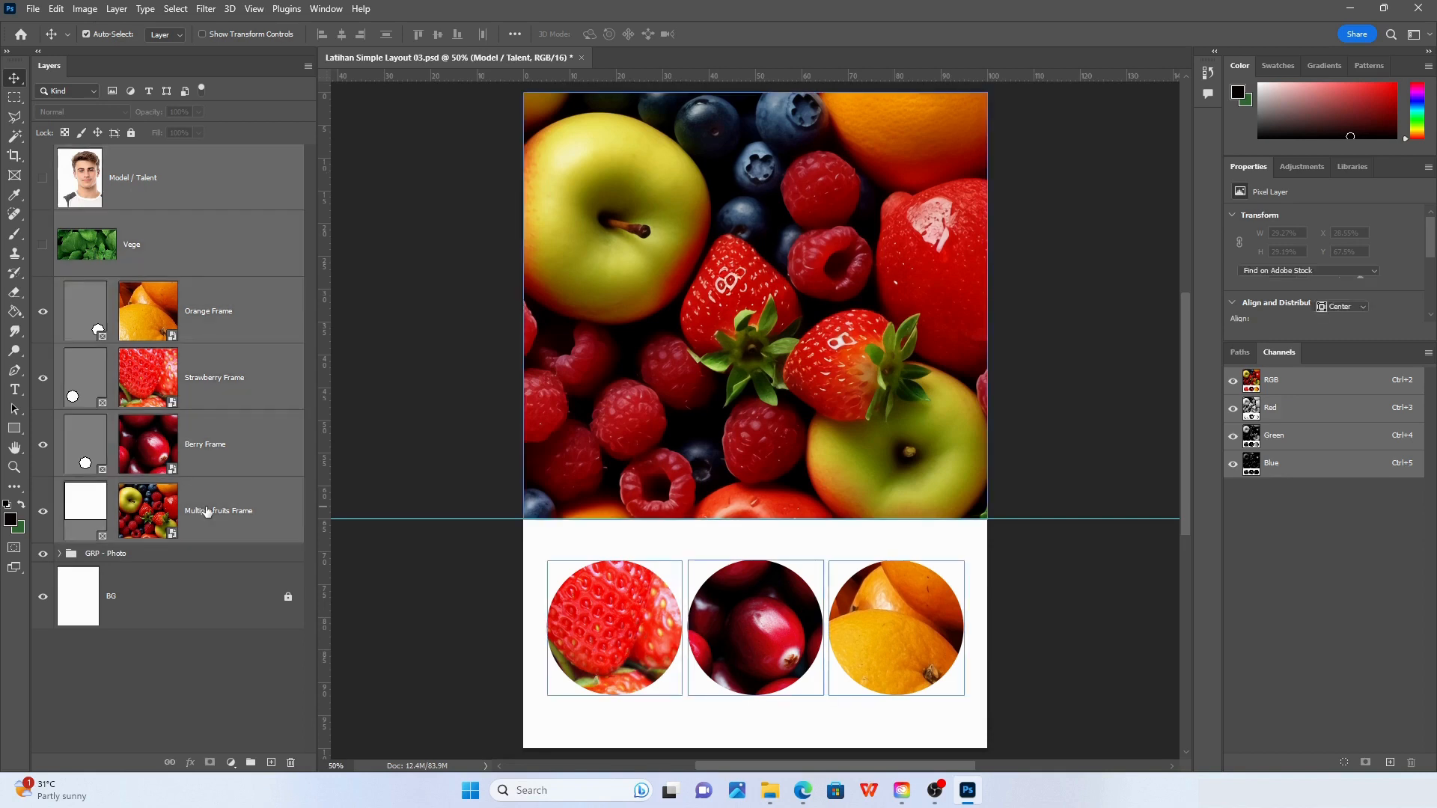
pyautogui.click(149, 187)
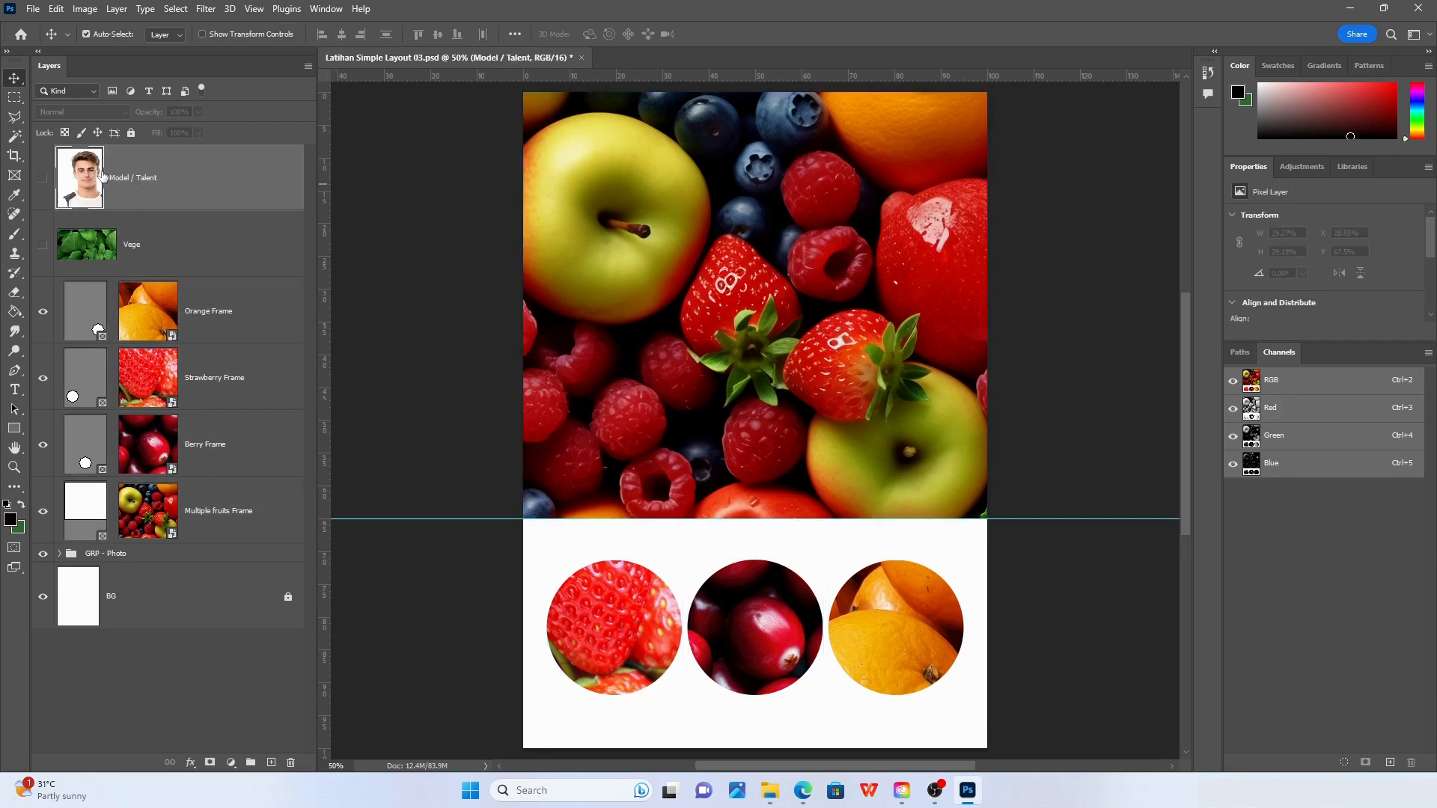
pyautogui.keyDown('shift'); pyautogui.click(214, 513); pyautogui.keyUp('shift')
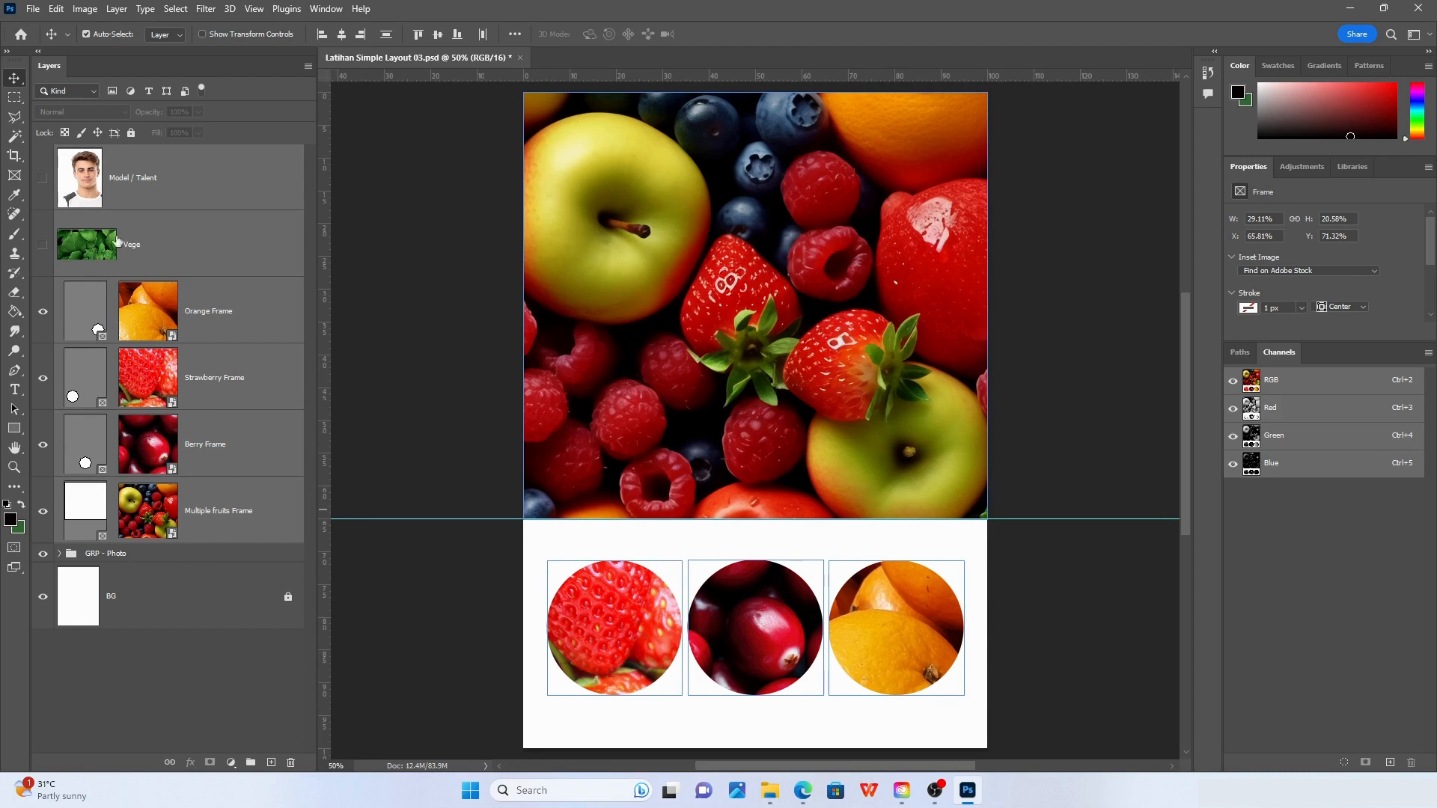
pyautogui.moveTo(217, 512); pyautogui.dragTo(158, 554)
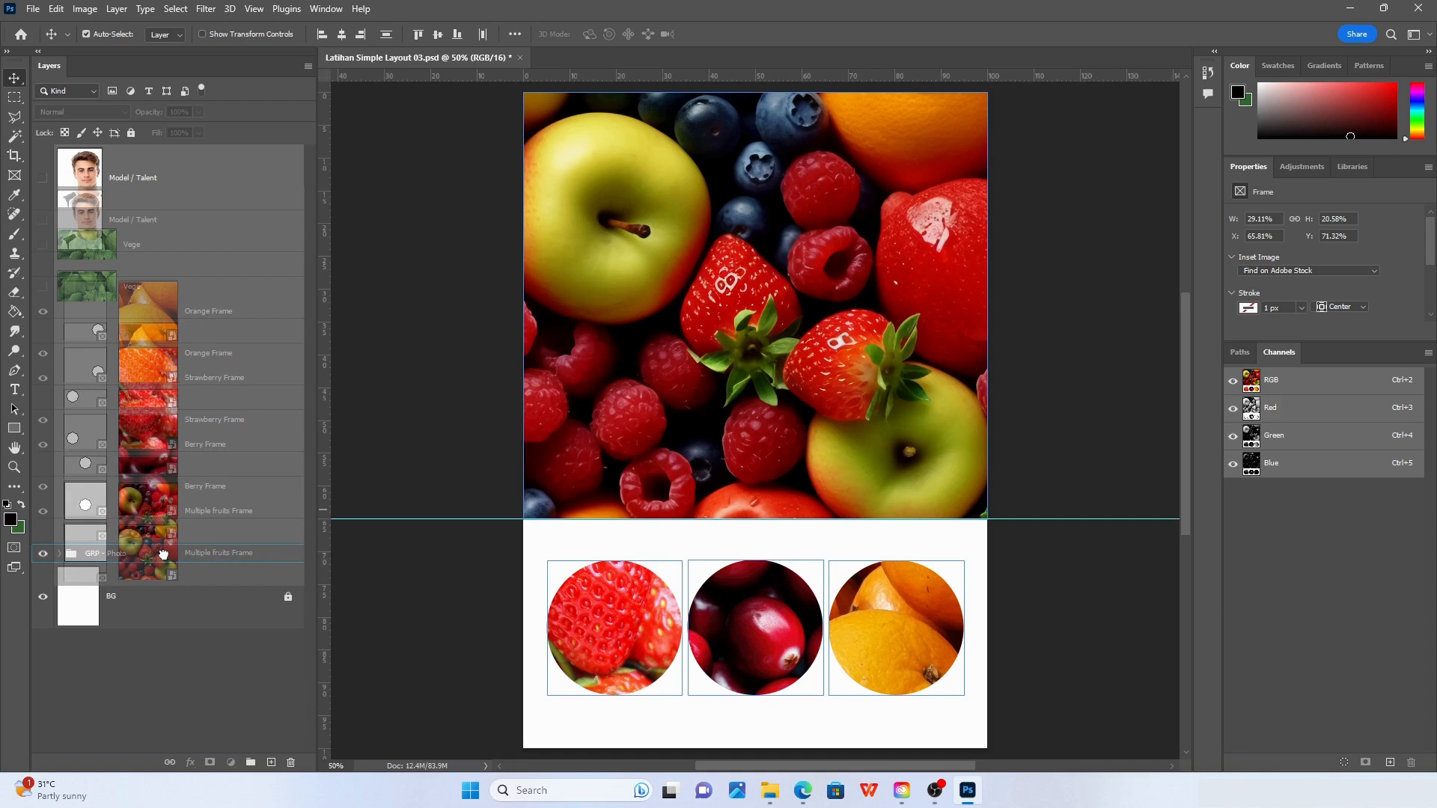
pyautogui.moveTo(163, 554)
pyautogui.mouseDown()
pyautogui.moveTo(164, 567)
pyautogui.moveTo(288, 568)
pyautogui.moveTo(50, 567)
pyautogui.moveTo(161, 574)
pyautogui.mouseUp()
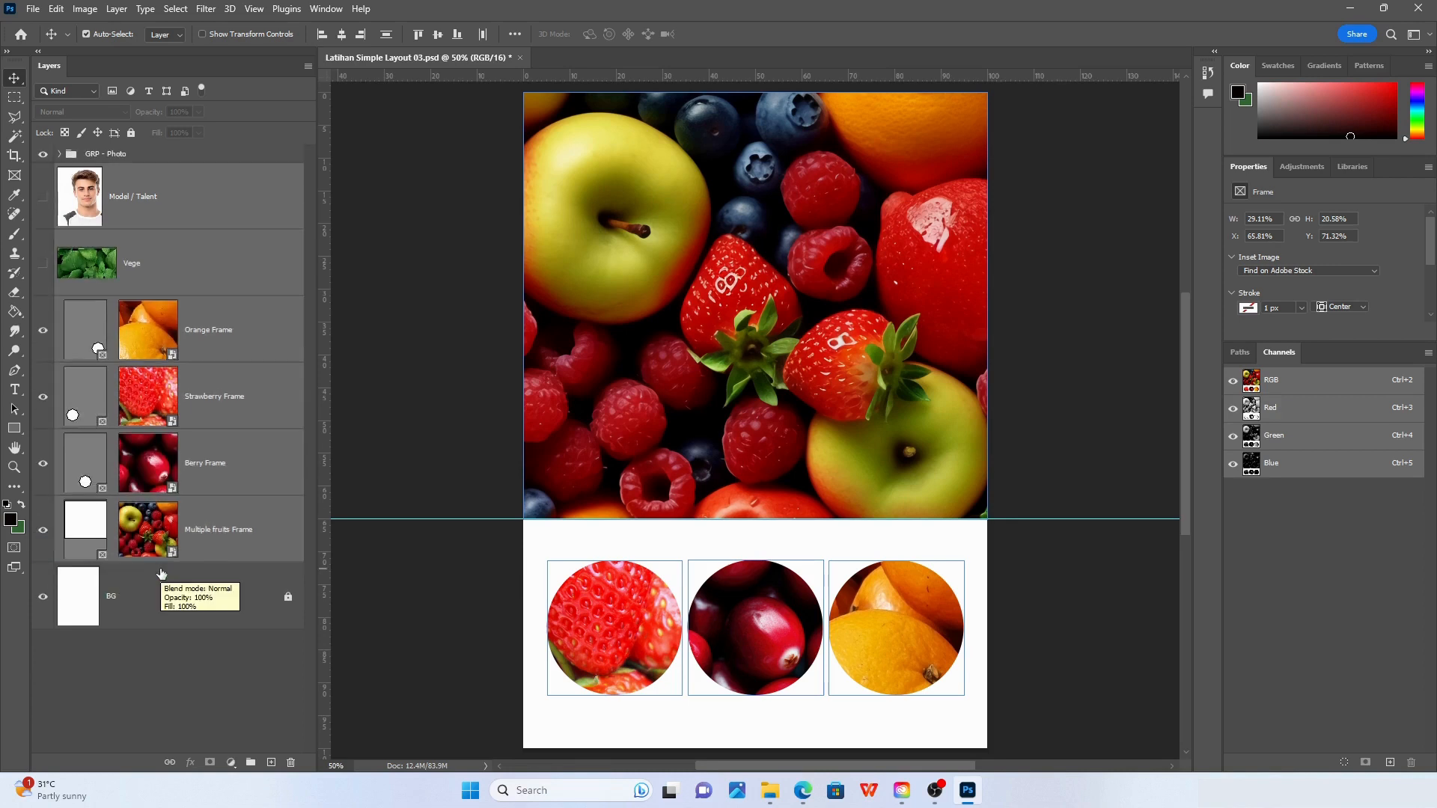
# Move the six selected photo and frame layers into the GRP - Photo group and expand the group
pyautogui.click(59, 155)
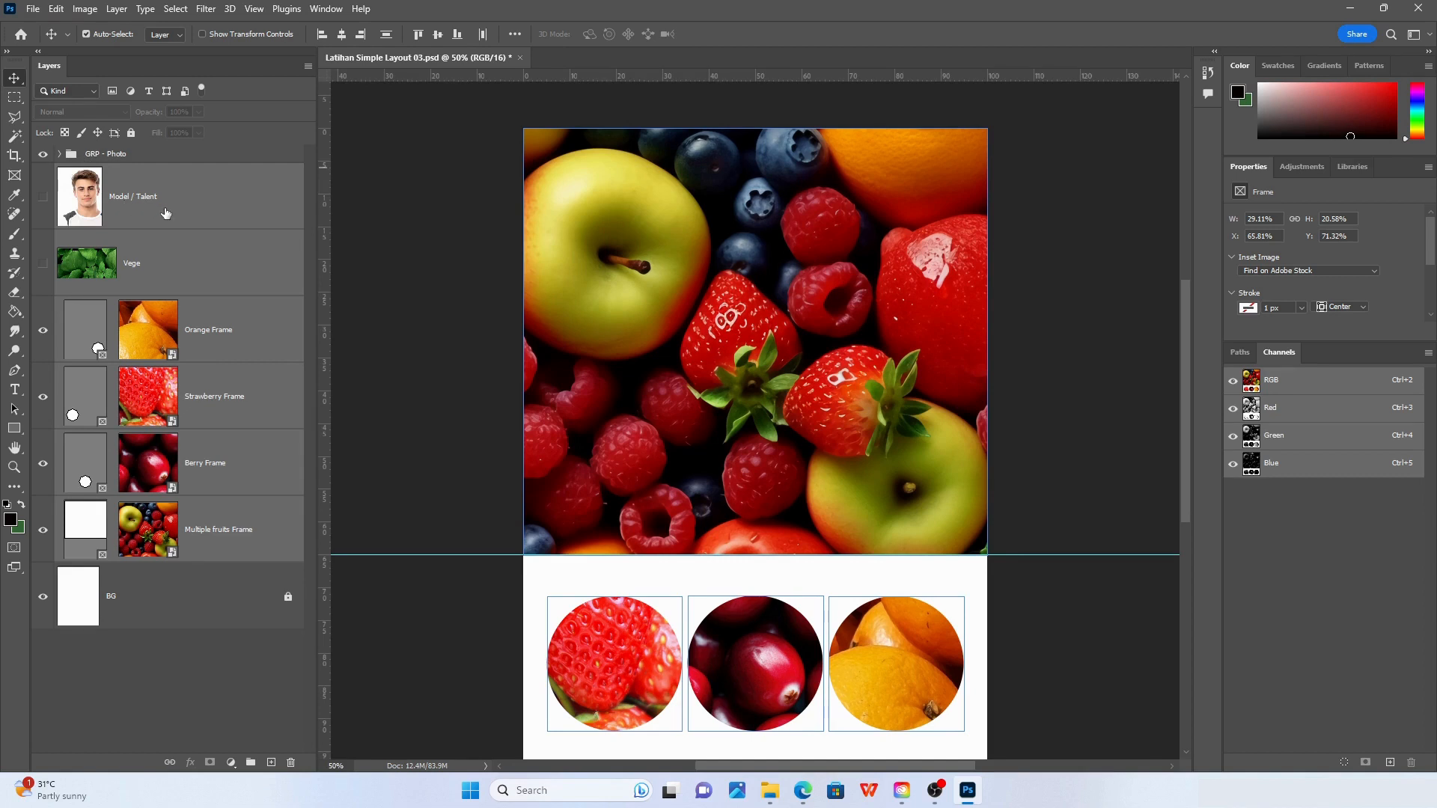
pyautogui.moveTo(122, 215); pyautogui.dragTo(171, 160)
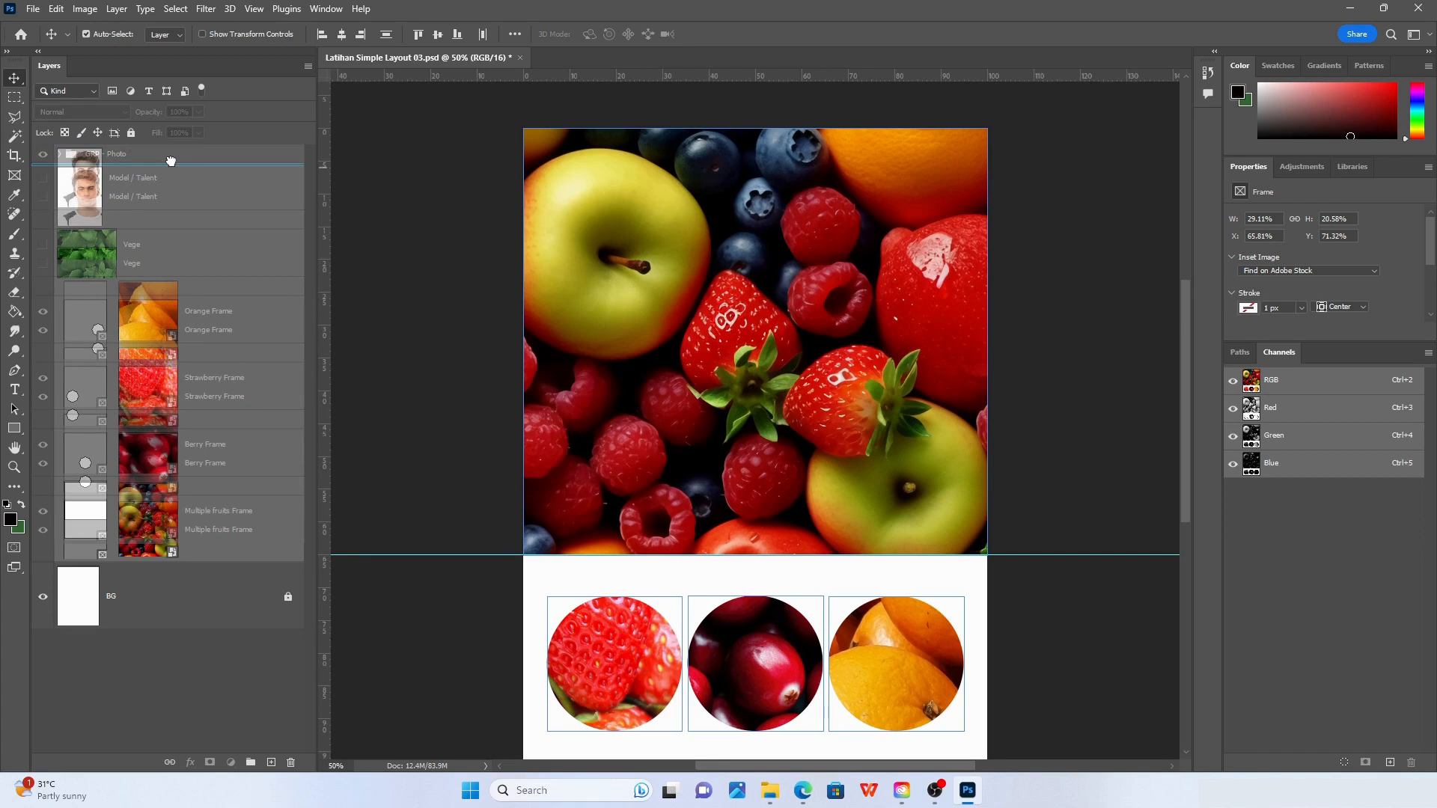
pyautogui.moveTo(170, 161); pyautogui.dragTo(255, 152)
pyautogui.moveTo(256, 153); pyautogui.dragTo(258, 155)
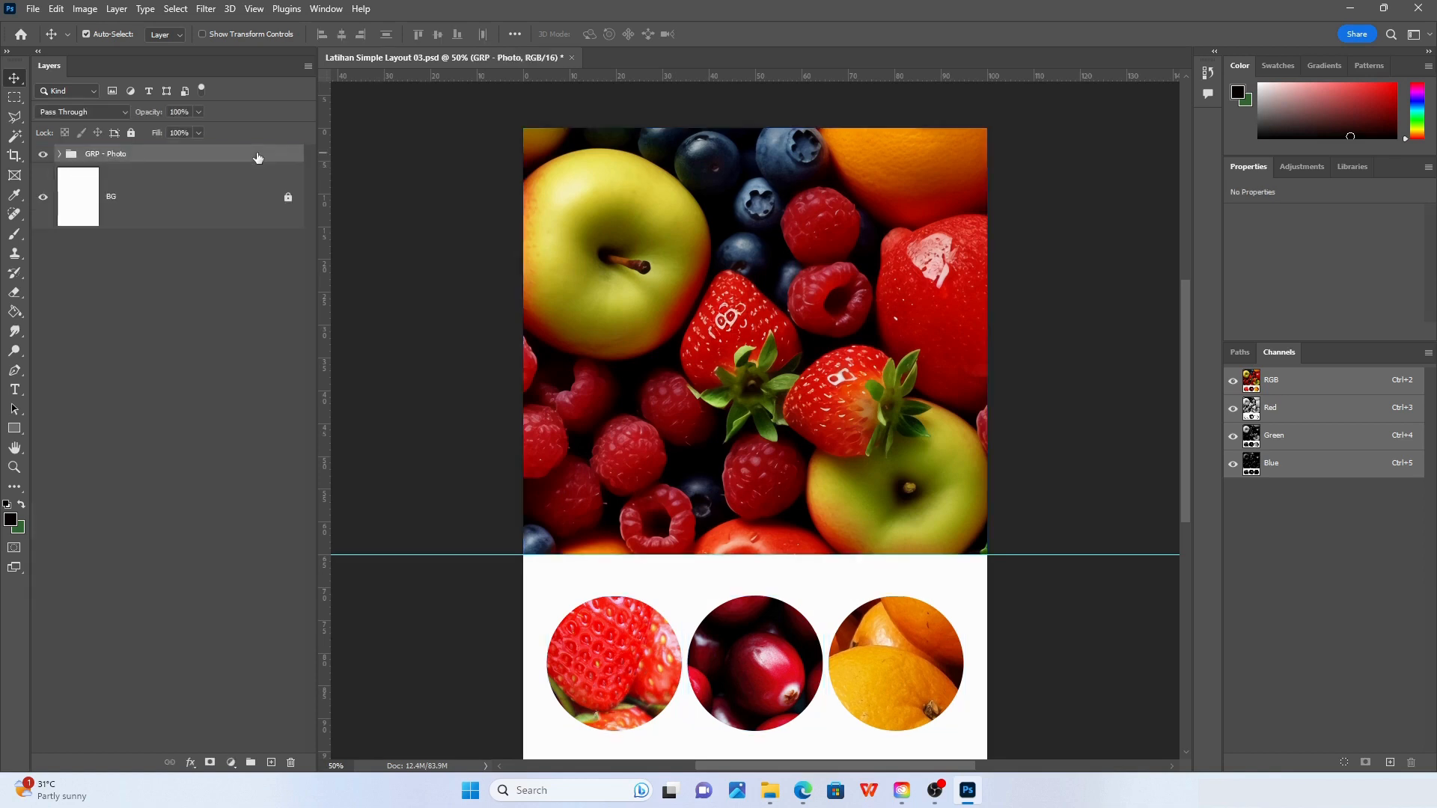
pyautogui.click(60, 155)
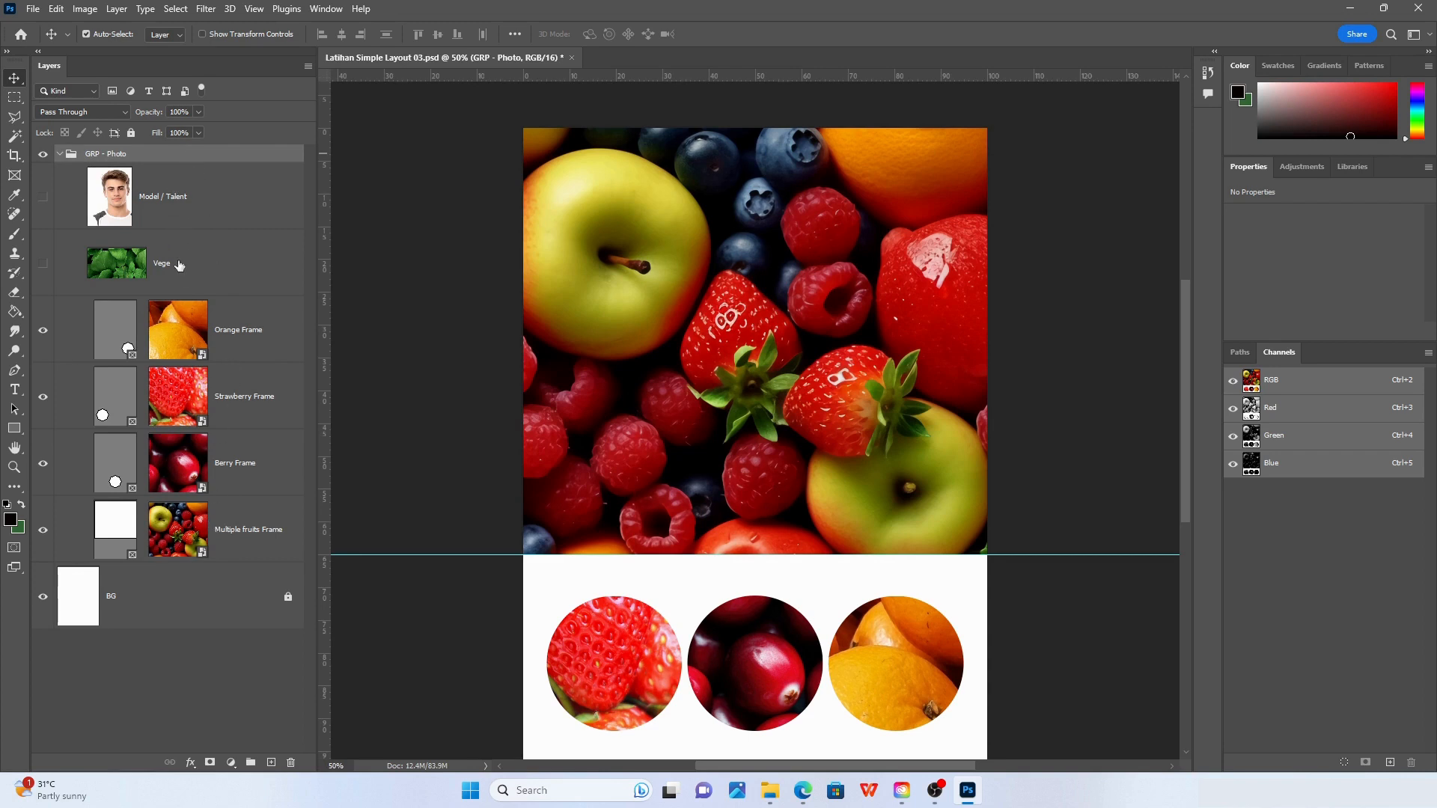
# Colour-label the GRP - Photo group orange and leave the group collapsed
pyautogui.rightClick(94, 158)
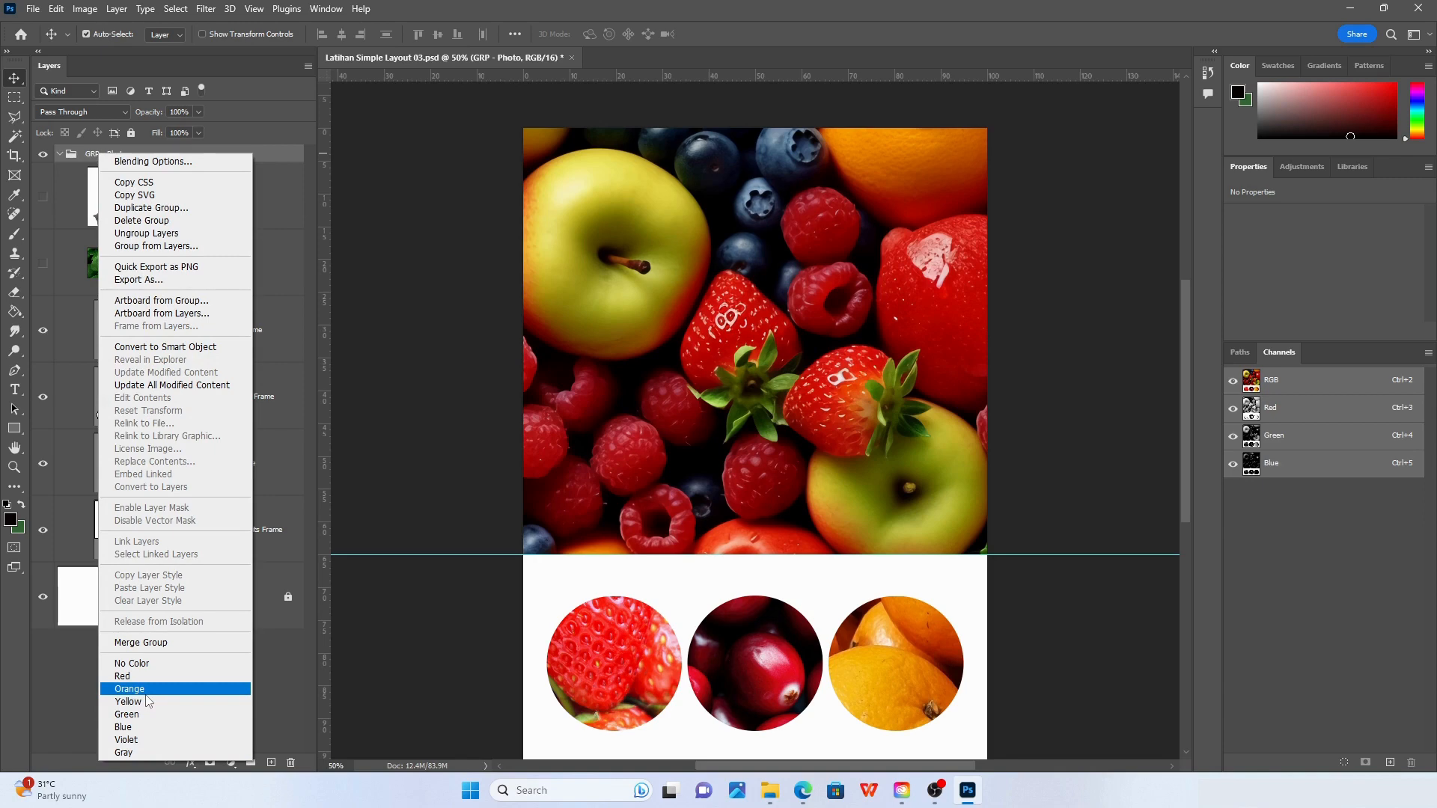
pyautogui.rightClick(85, 154)
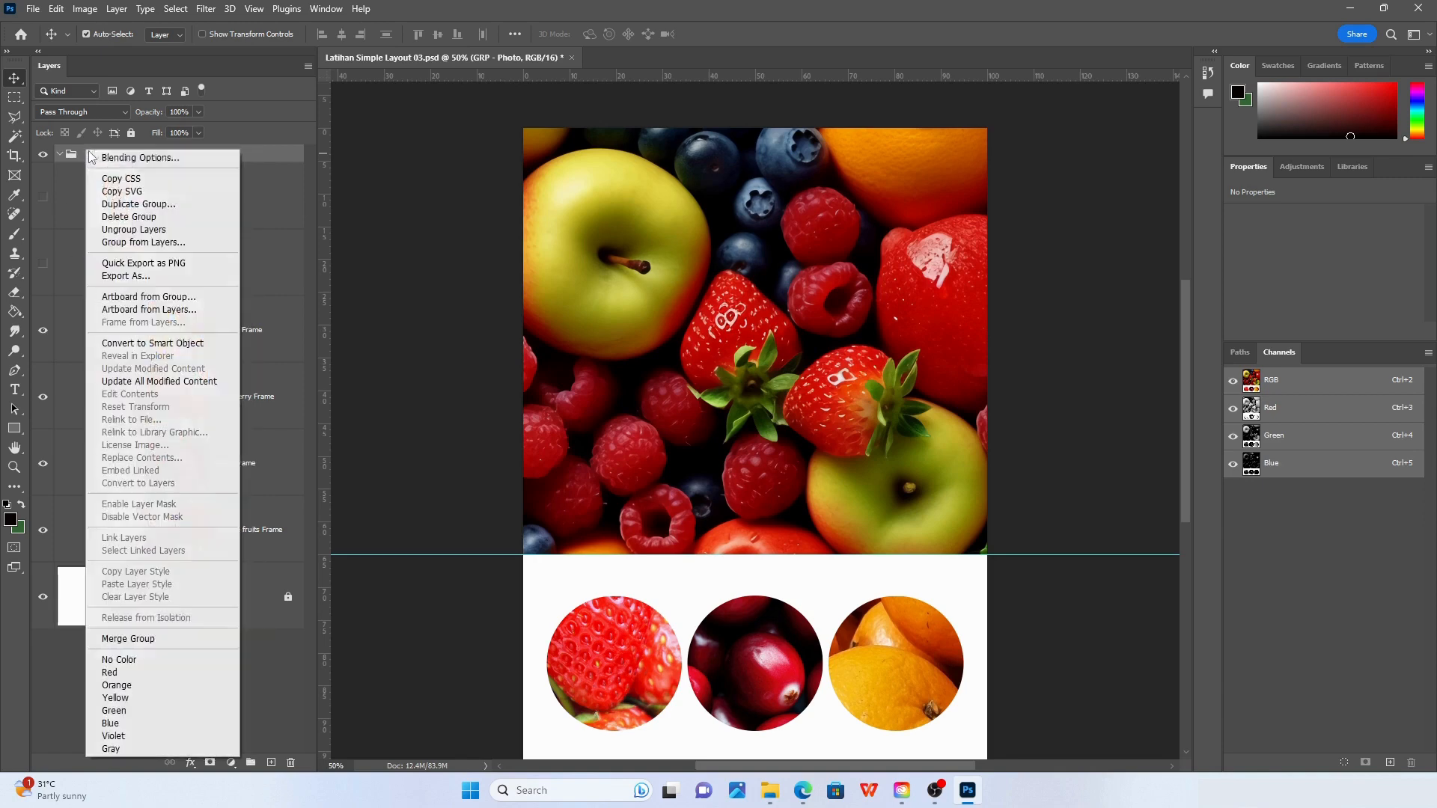
pyautogui.click(124, 685)
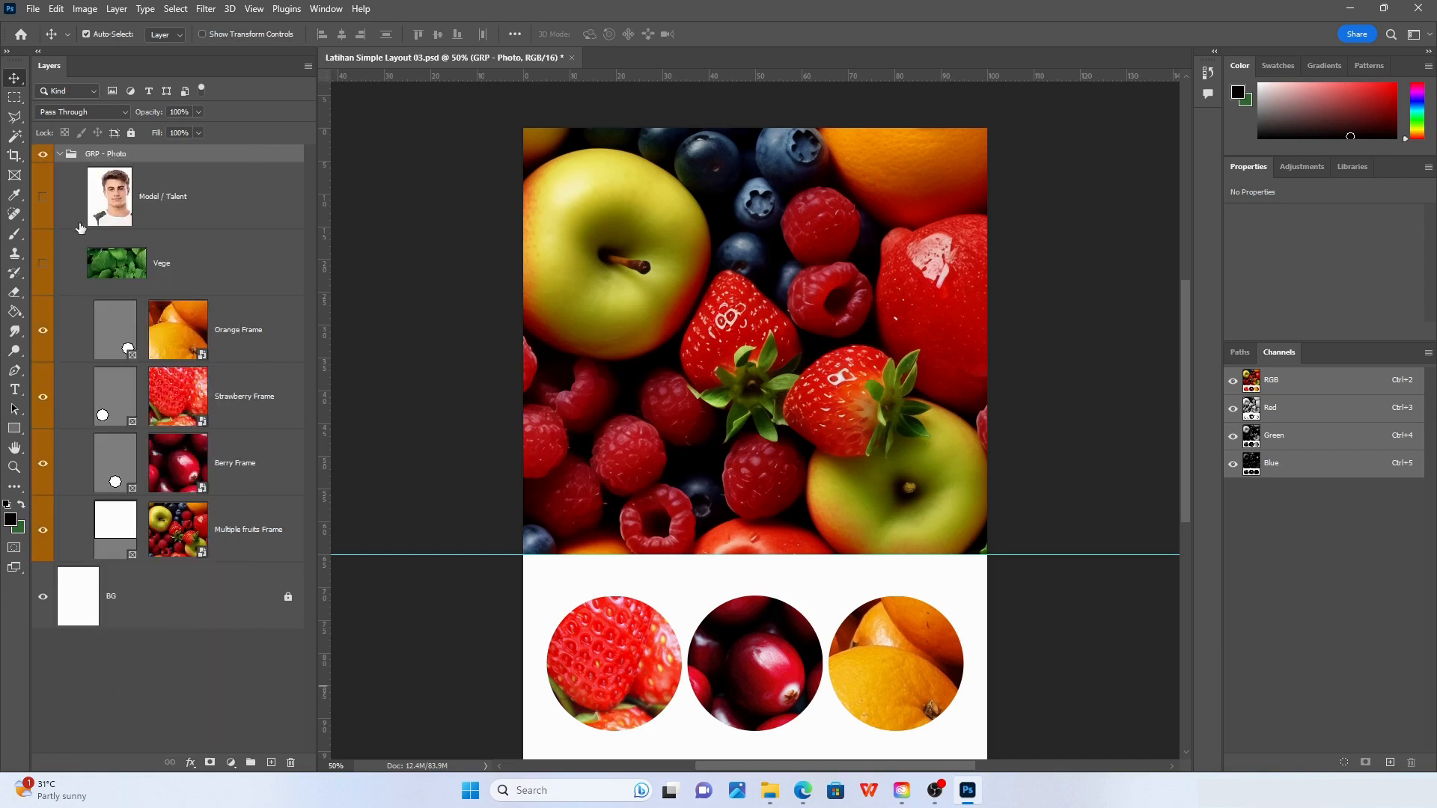
pyautogui.click(59, 155)
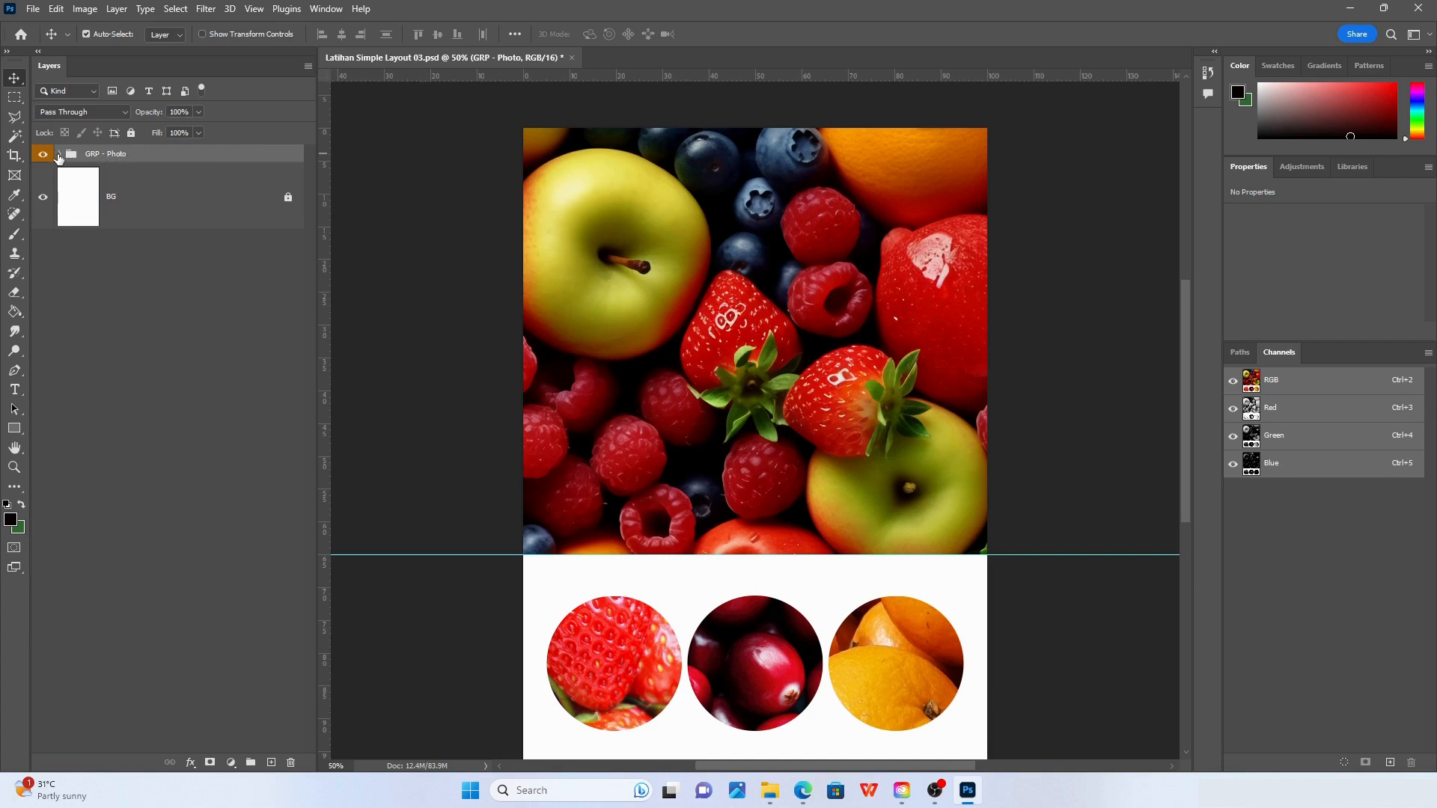
pyautogui.click(59, 154)
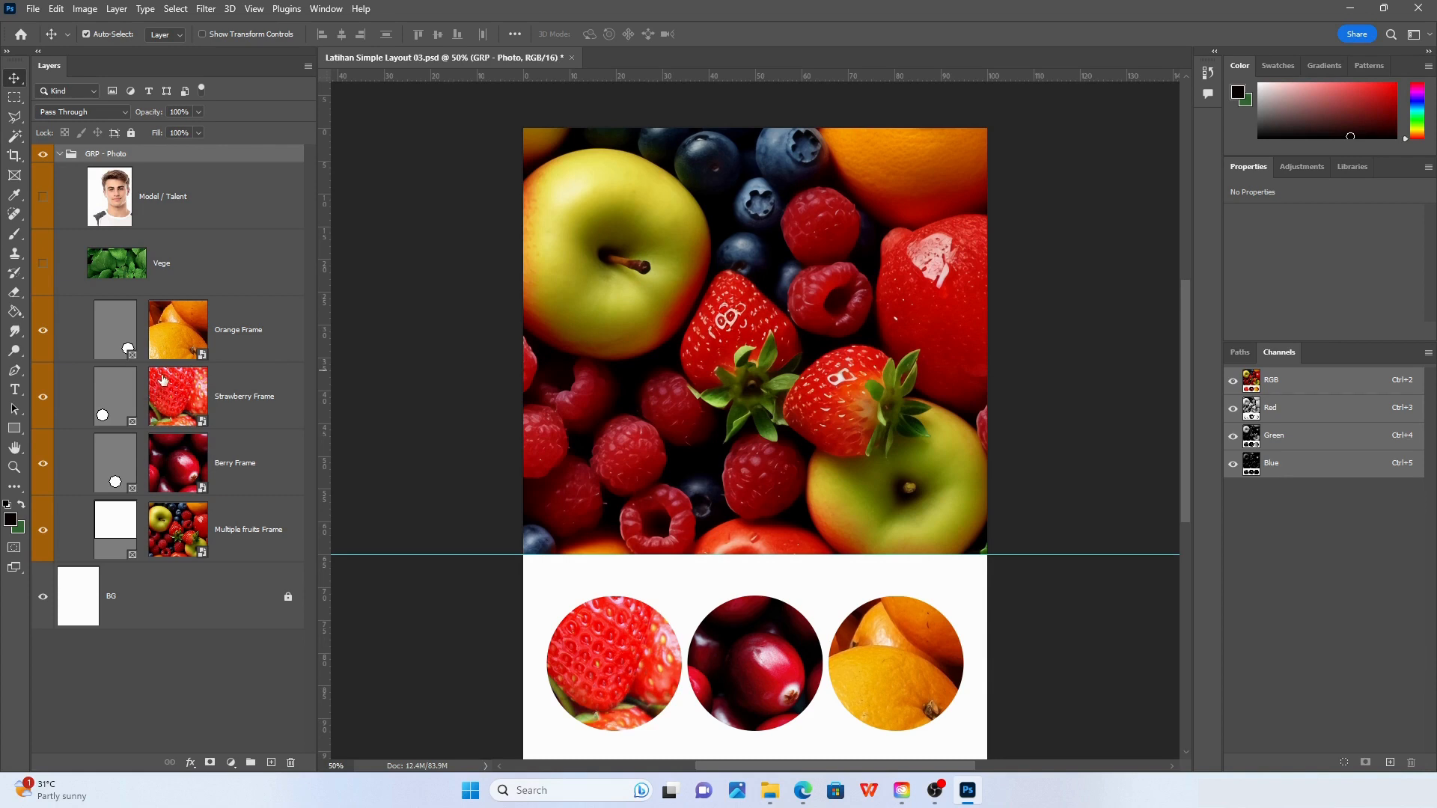
pyautogui.click(60, 154)
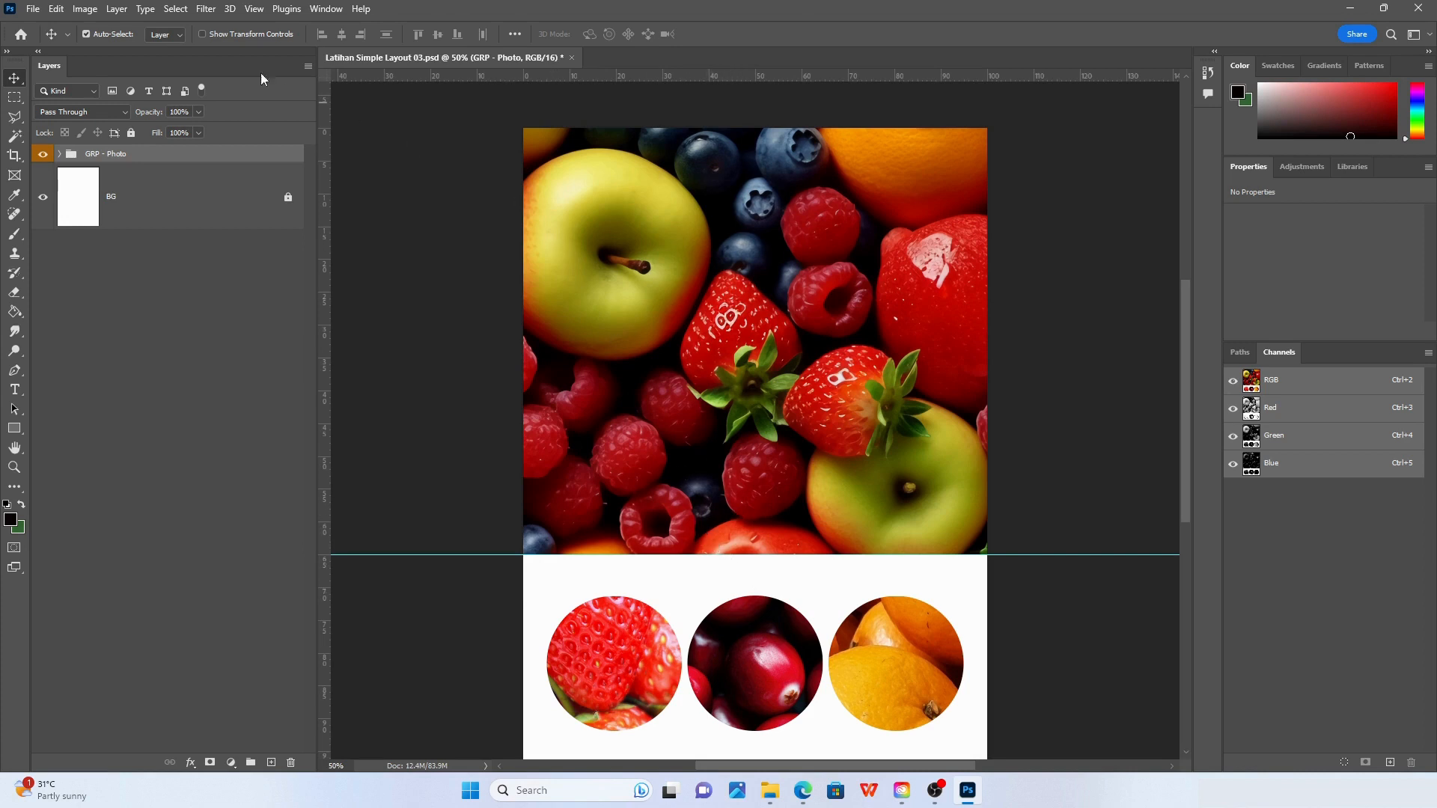
pyautogui.click(33, 9)
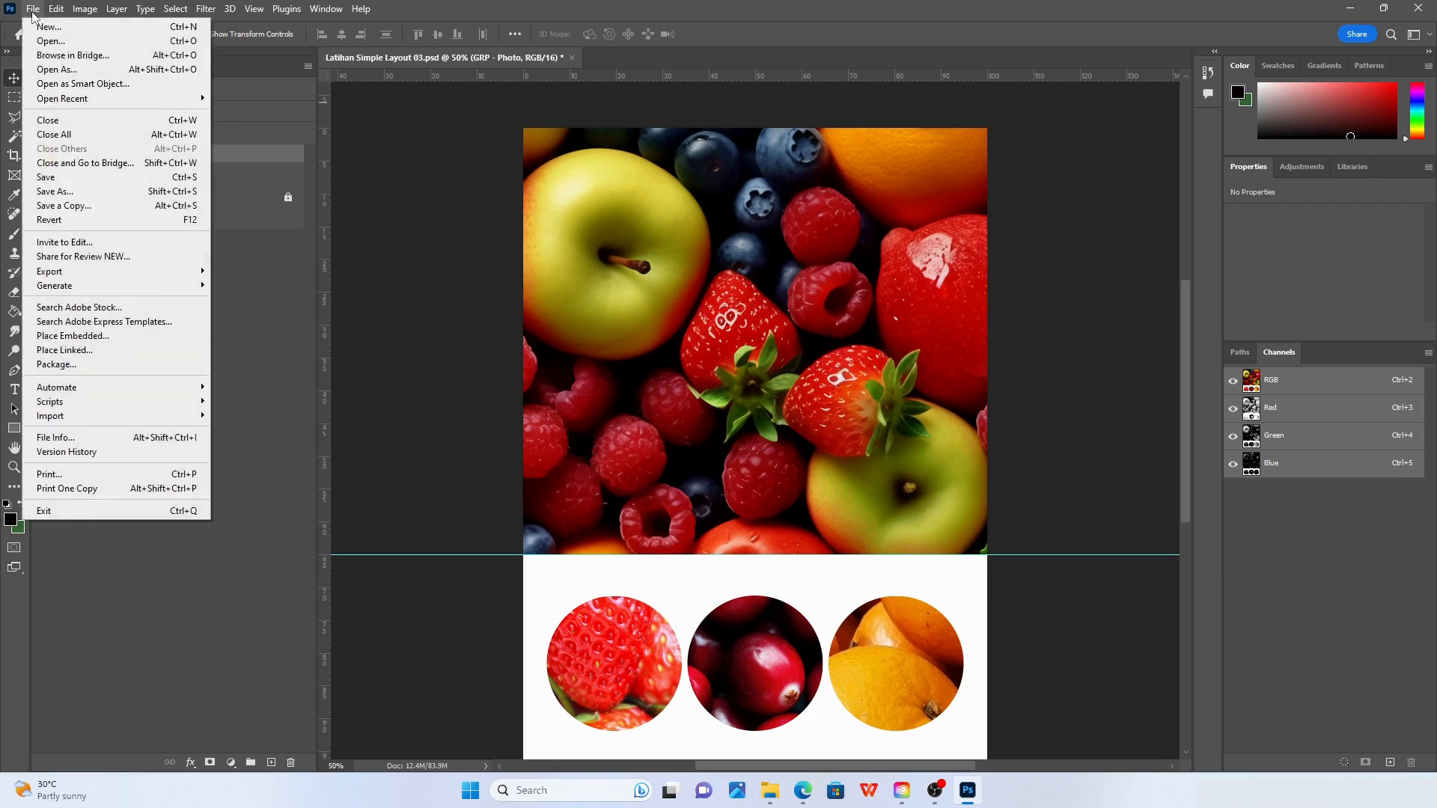
pyautogui.click(390, 283)
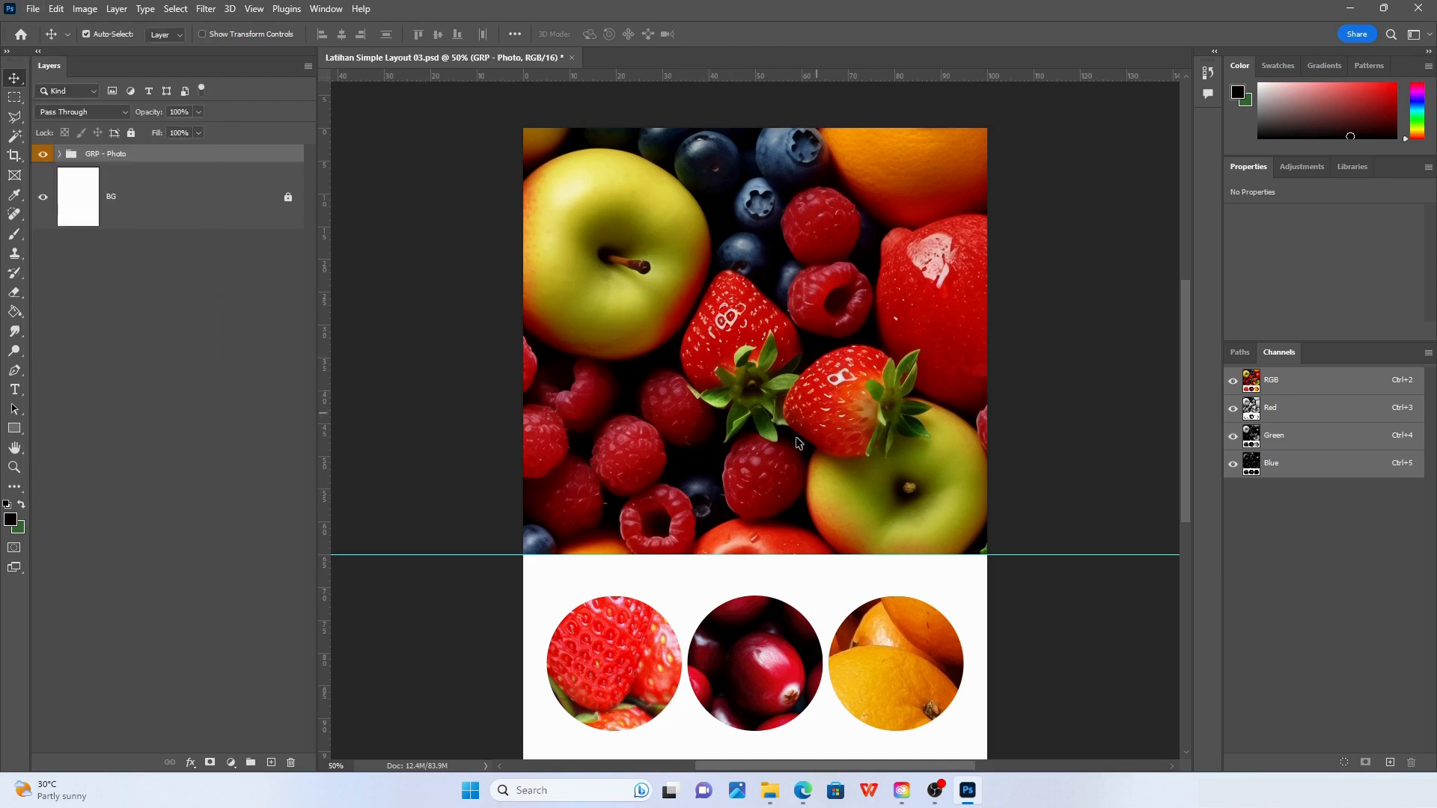
# Add the text "MAKANAN SIHAT" over the large fruit photo, correcting its wording
pyautogui.click(15, 390)
pyautogui.click(663, 298)
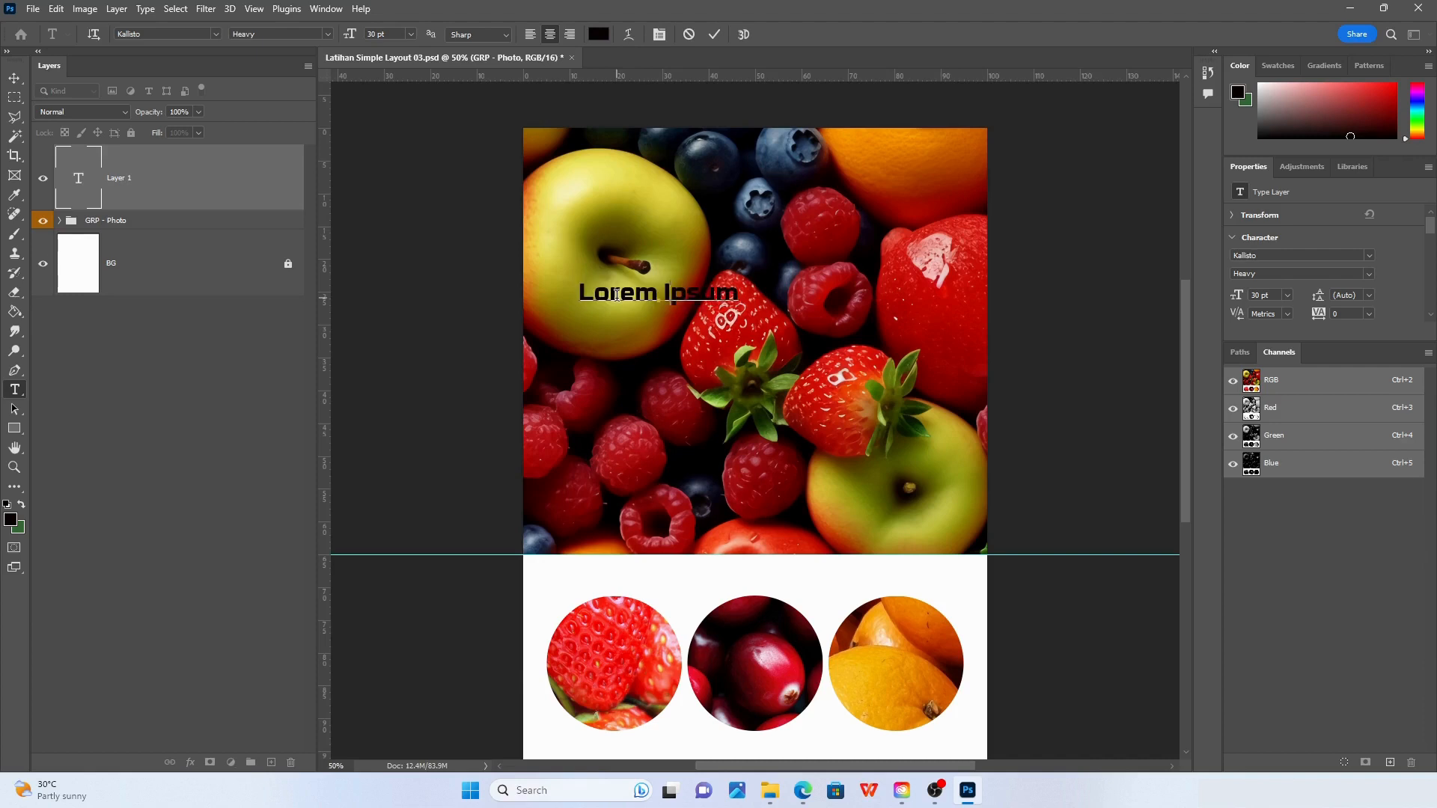
pyautogui.write('MAKANA KESIHATAN')
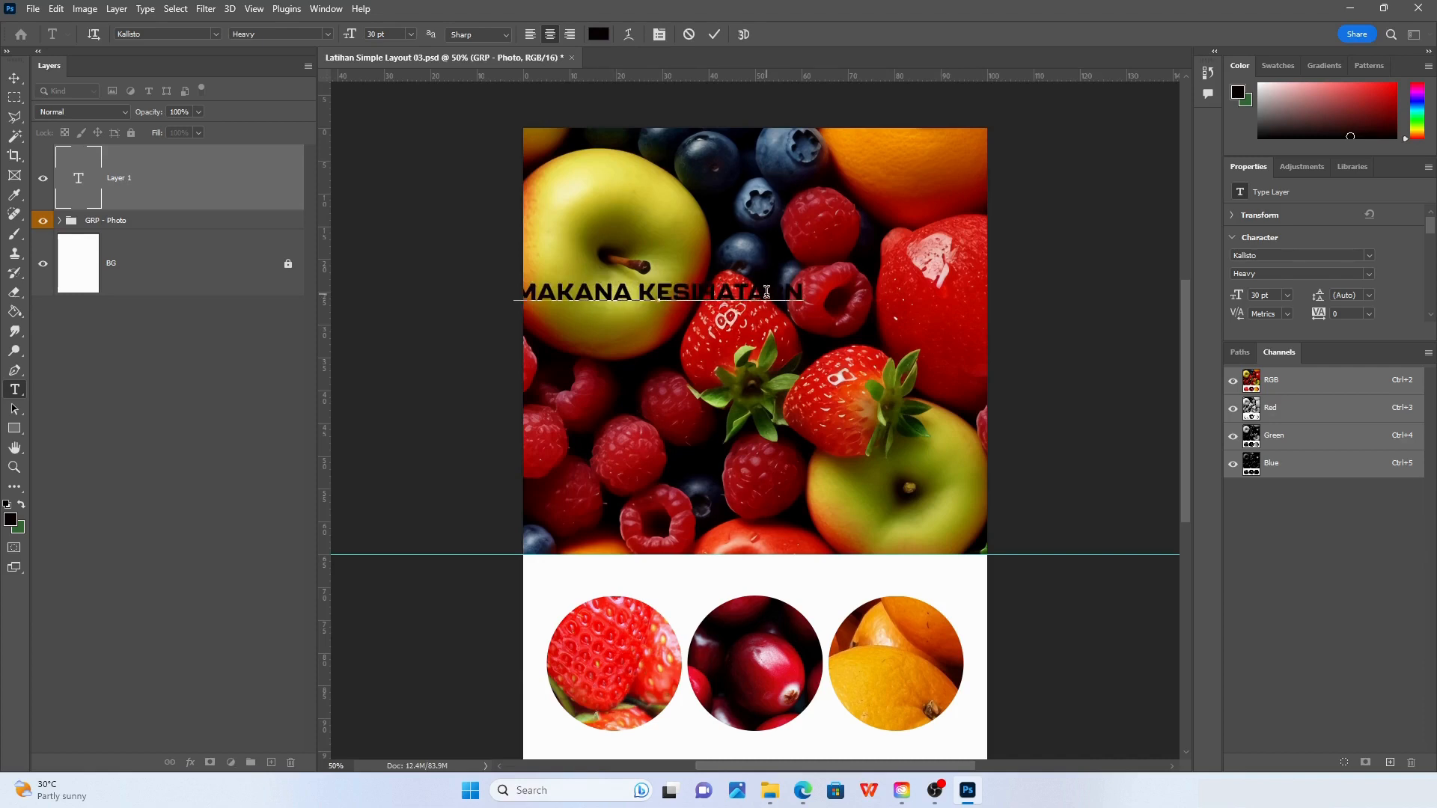
pyautogui.moveTo(766, 294); pyautogui.dragTo(807, 296)
pyautogui.press('BackSpace')
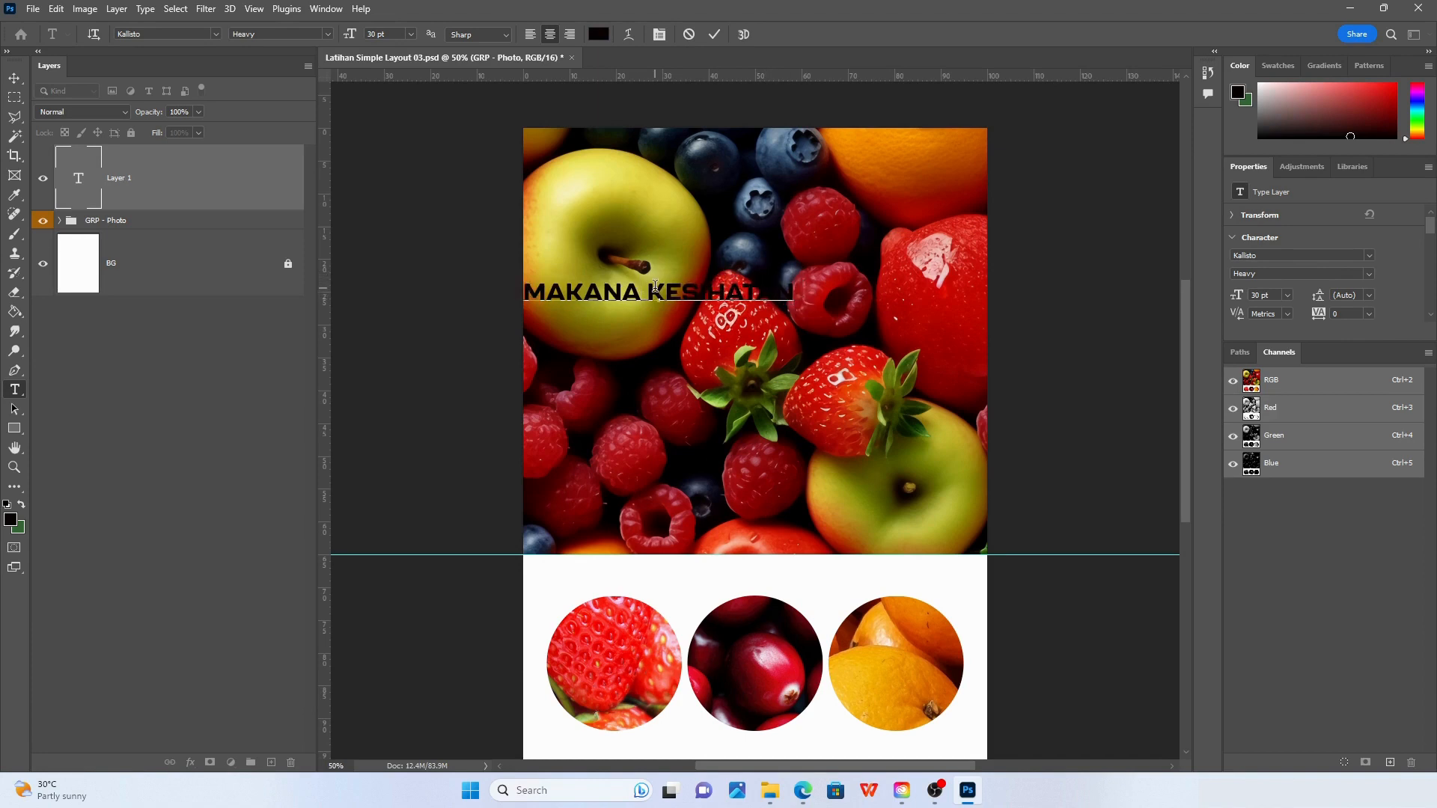
pyautogui.write('N')
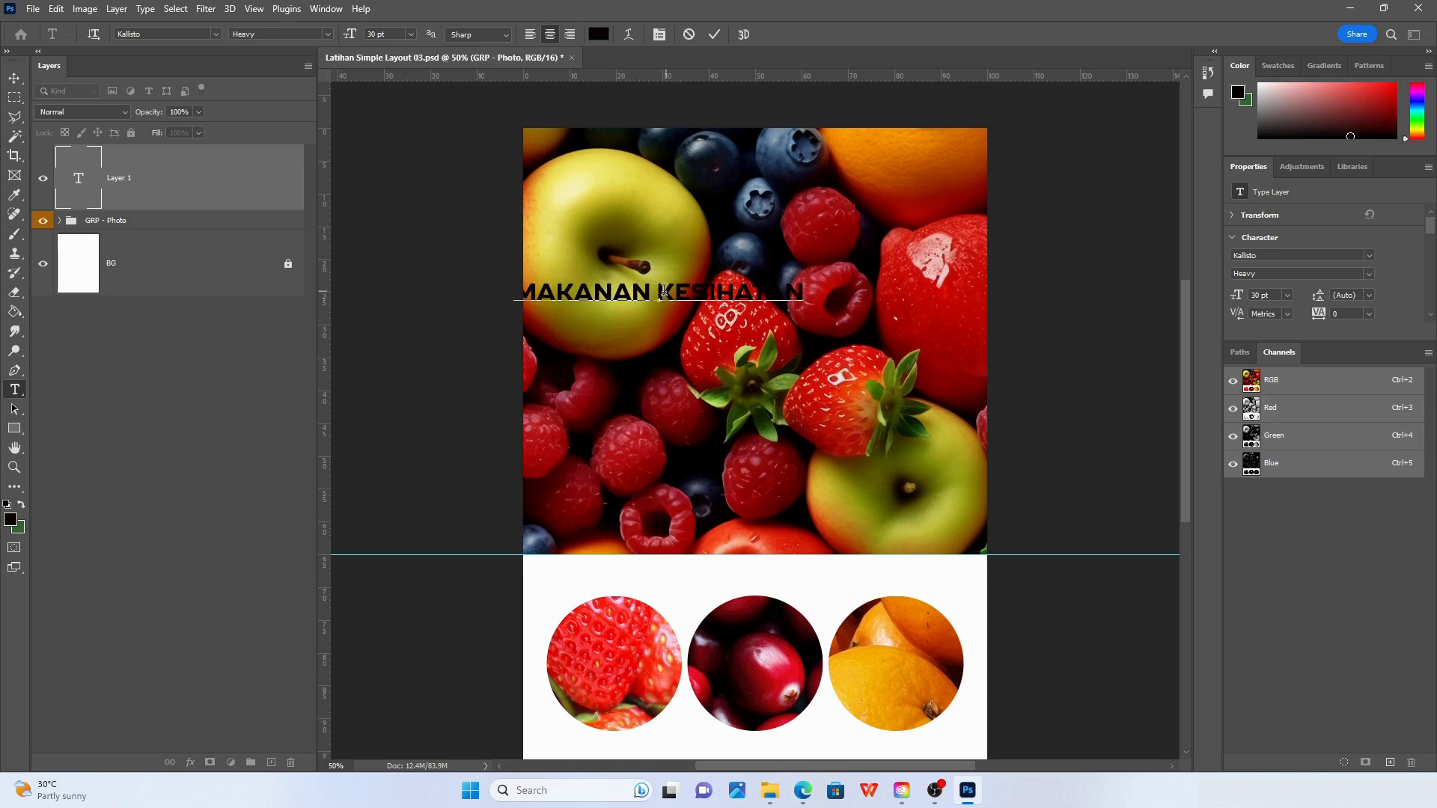
pyautogui.moveTo(656, 291); pyautogui.dragTo(828, 291)
pyautogui.write('SIHAT')
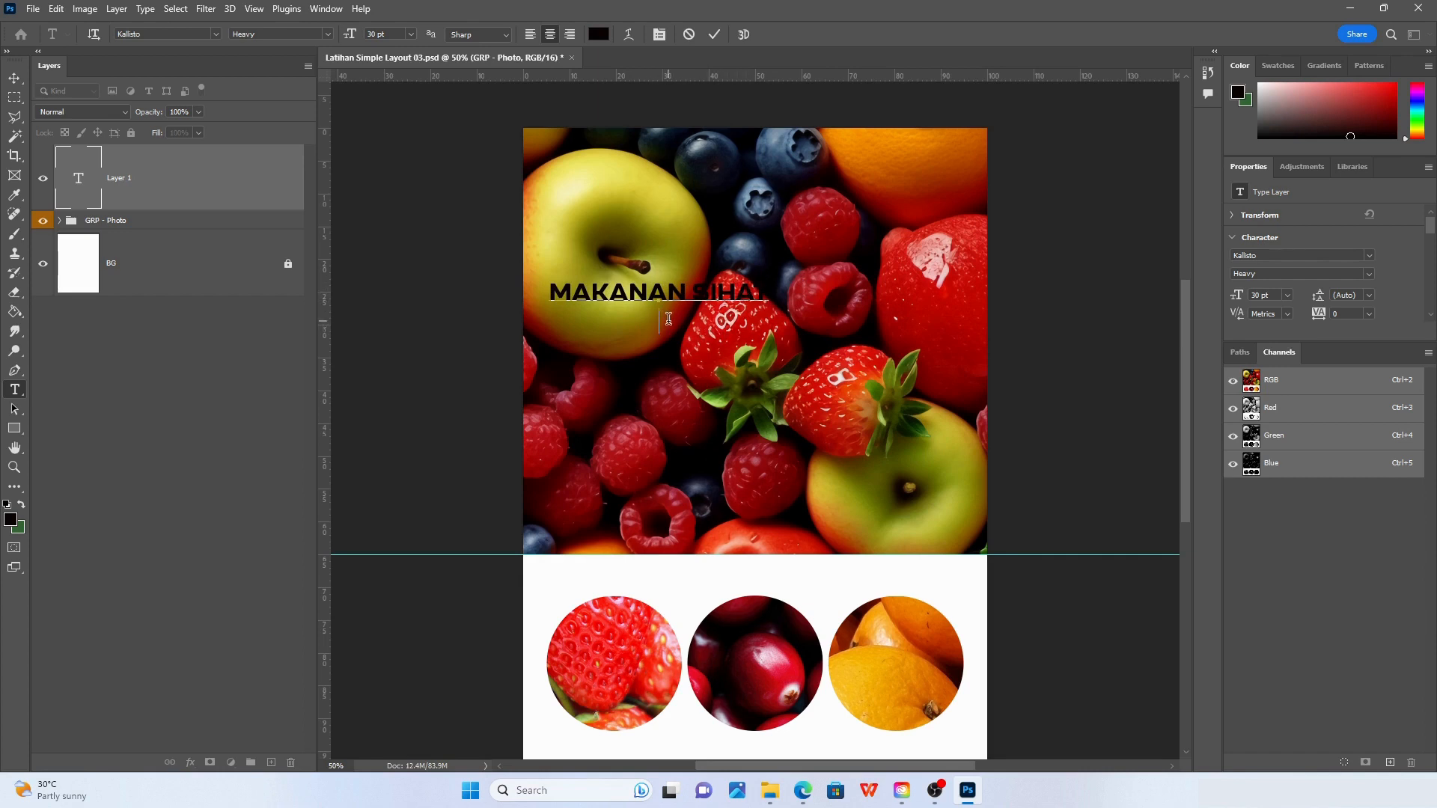
# Try the filler text "sdgsdas" on a second line, remove it again and finish editing the text
pyautogui.write('sdgsdas')
pyautogui.press('BackSpace')
pyautogui.press('BackSpace')
pyautogui.press('BackSpace')
pyautogui.press('BackSpace')
pyautogui.press('BackSpace')
pyautogui.press('BackSpace')
pyautogui.press('BackSpace')
pyautogui.click(14, 79)
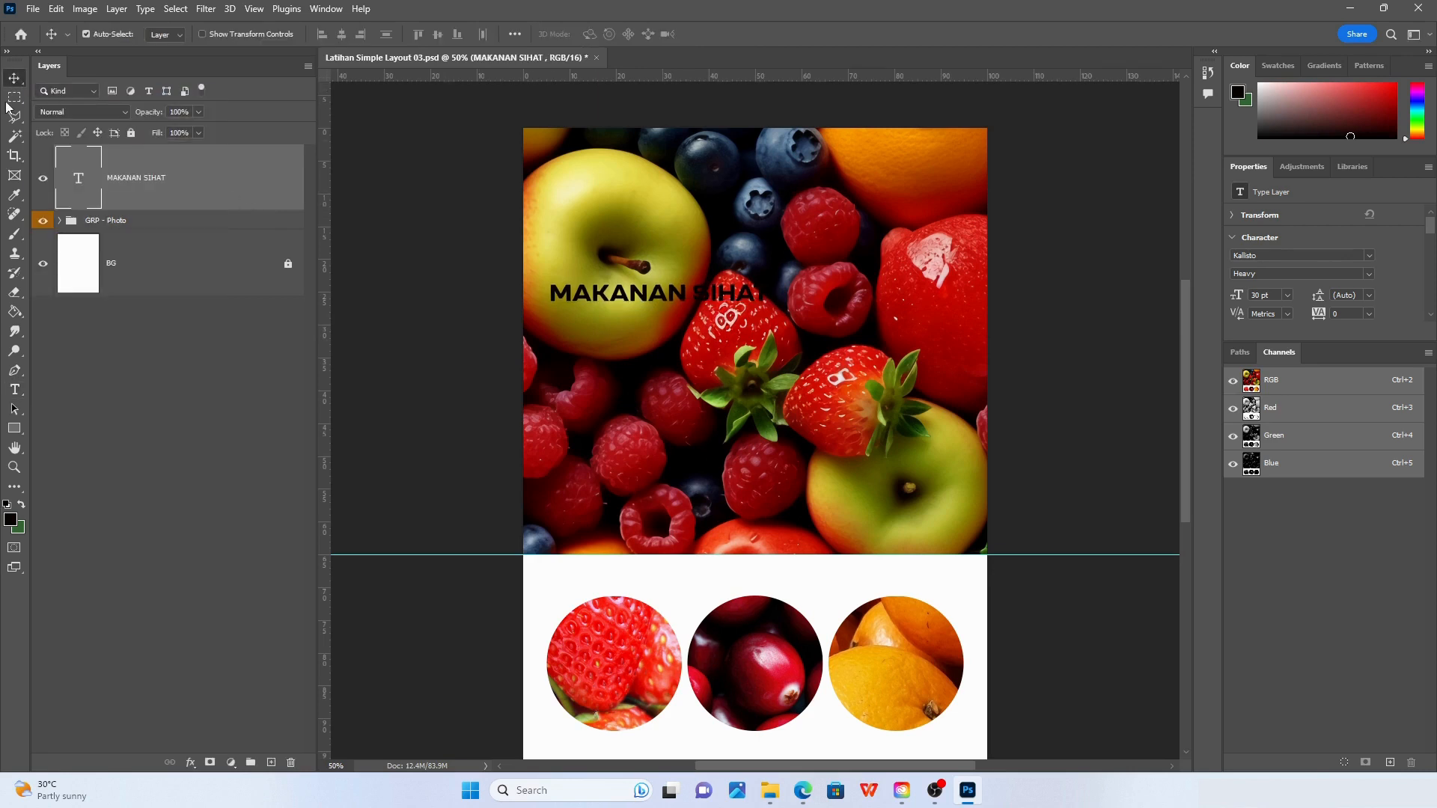
# Try the MAKANAN SIHAT text nearer the middle of the fruit photo, and delete its layer
pyautogui.moveTo(634, 308); pyautogui.dragTo(661, 319)
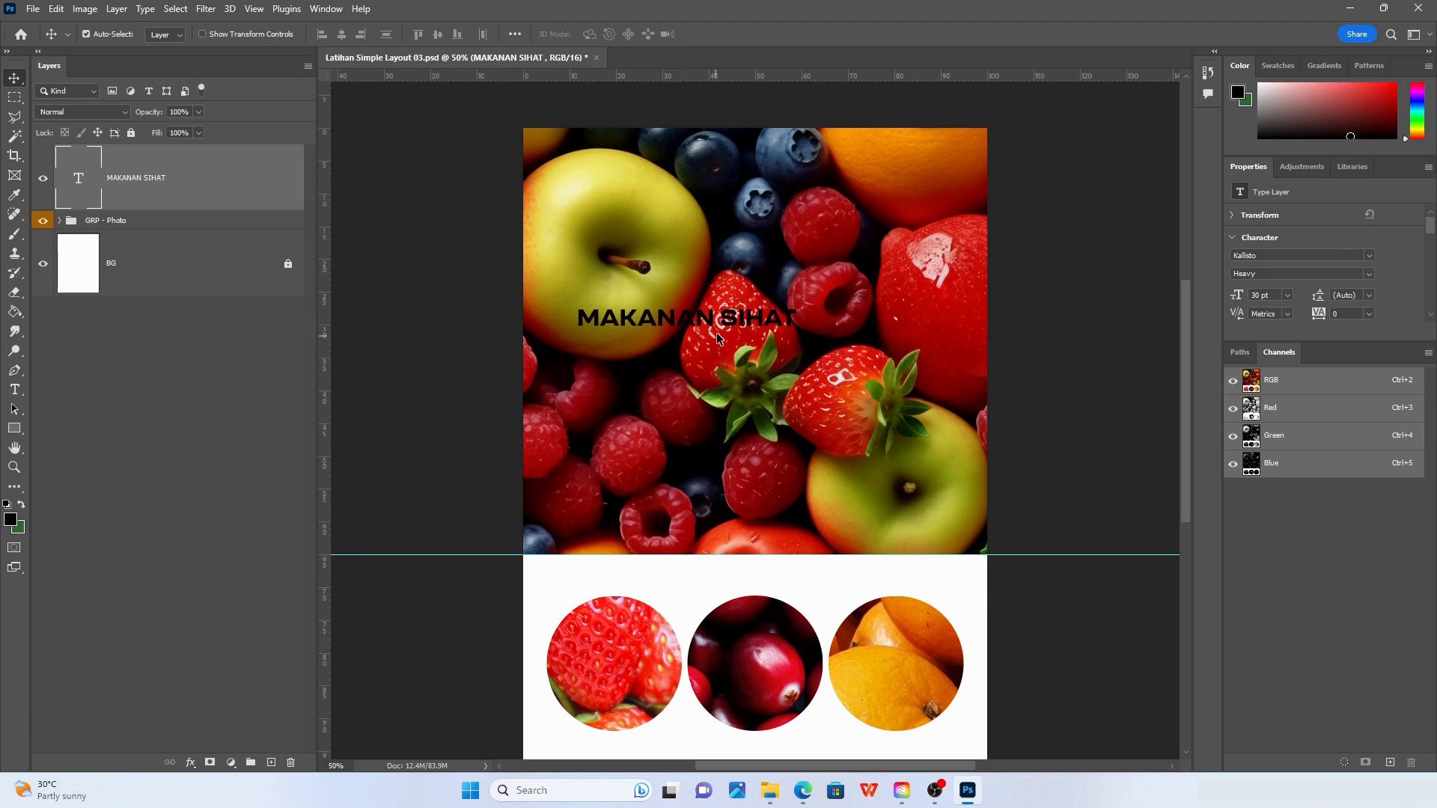
pyautogui.moveTo(704, 322); pyautogui.dragTo(751, 348)
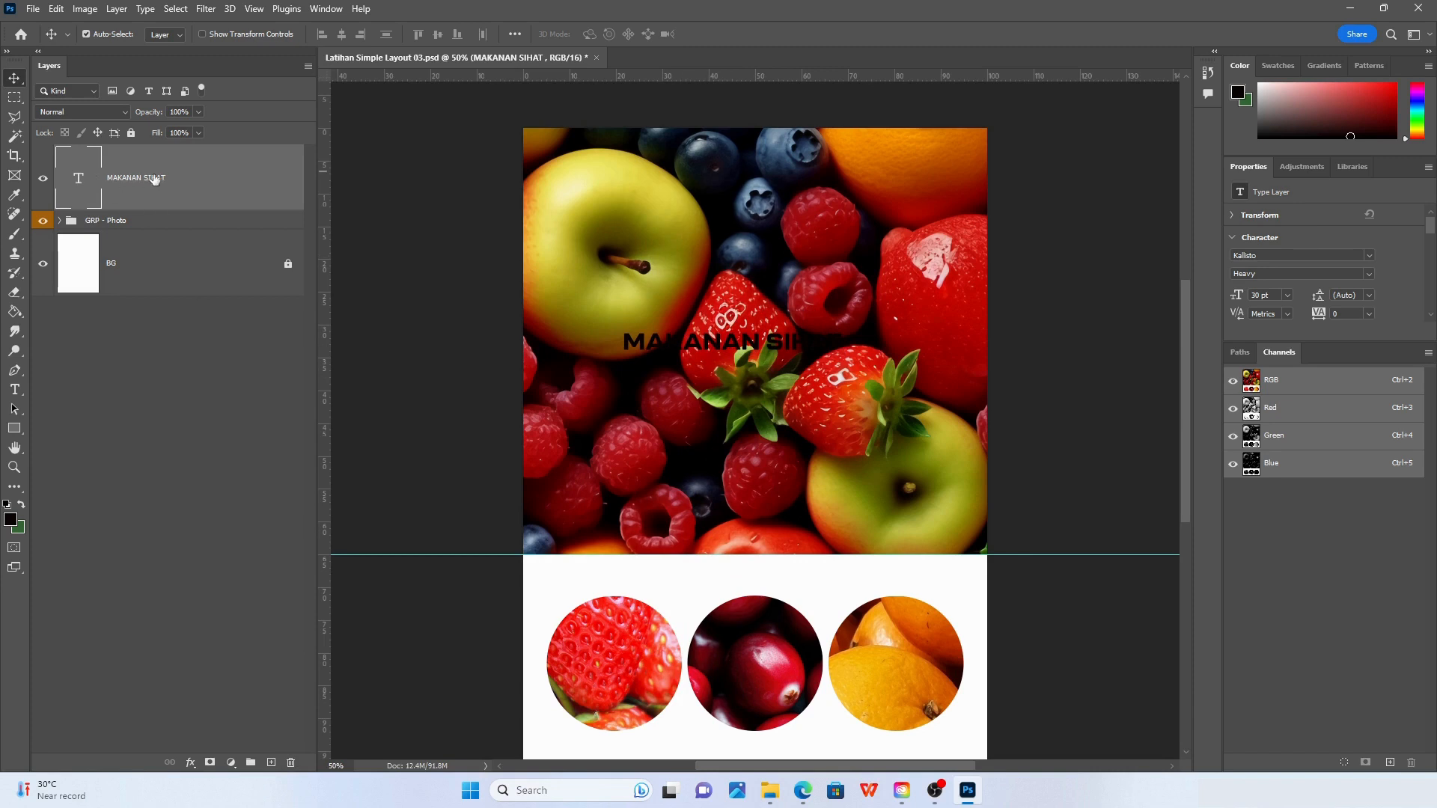
pyautogui.click(292, 762)
pyautogui.click(649, 292)
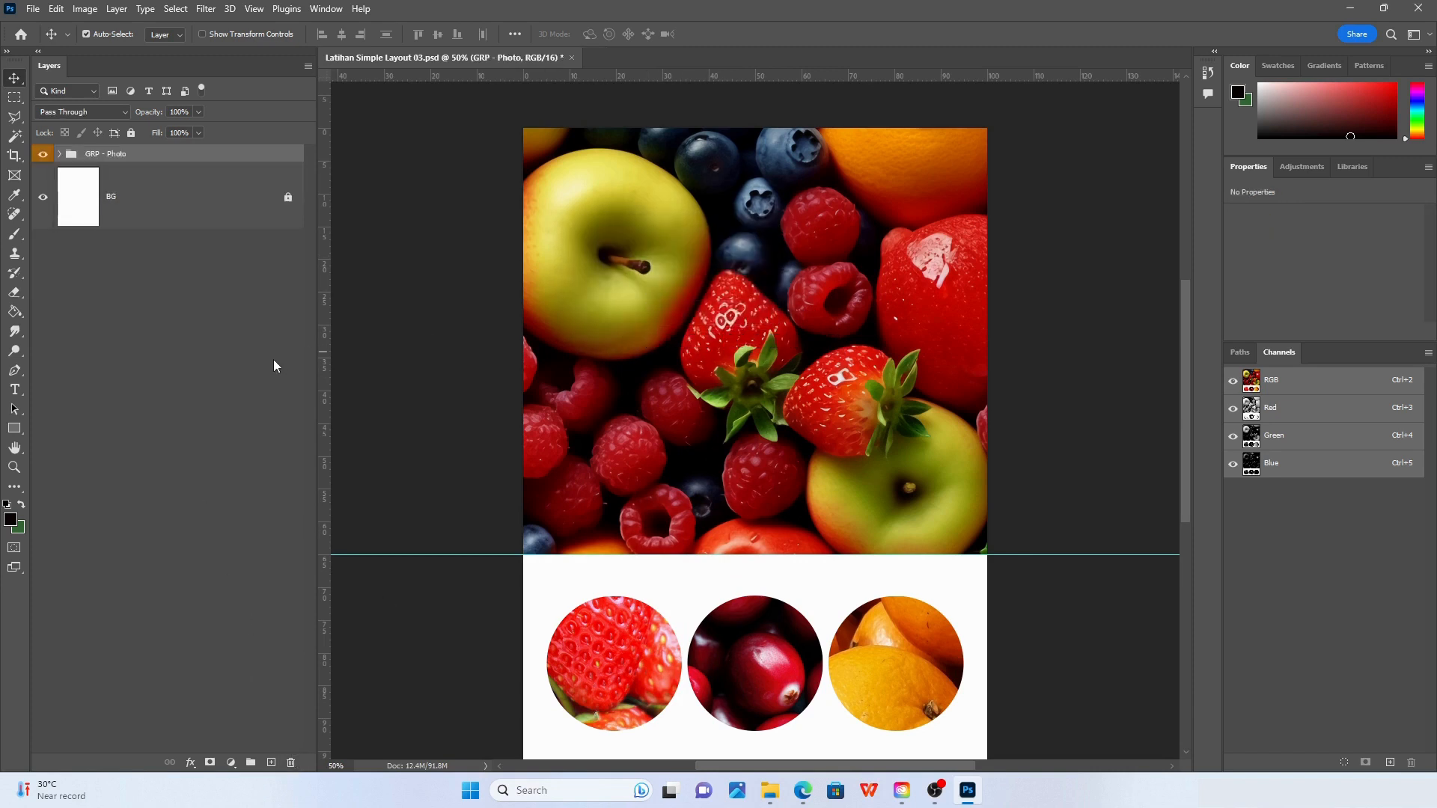
# Set up a new document from the A4 print preset with a resolution of 150 pixels/inch and 16 bit colour depth
pyautogui.click(33, 9)
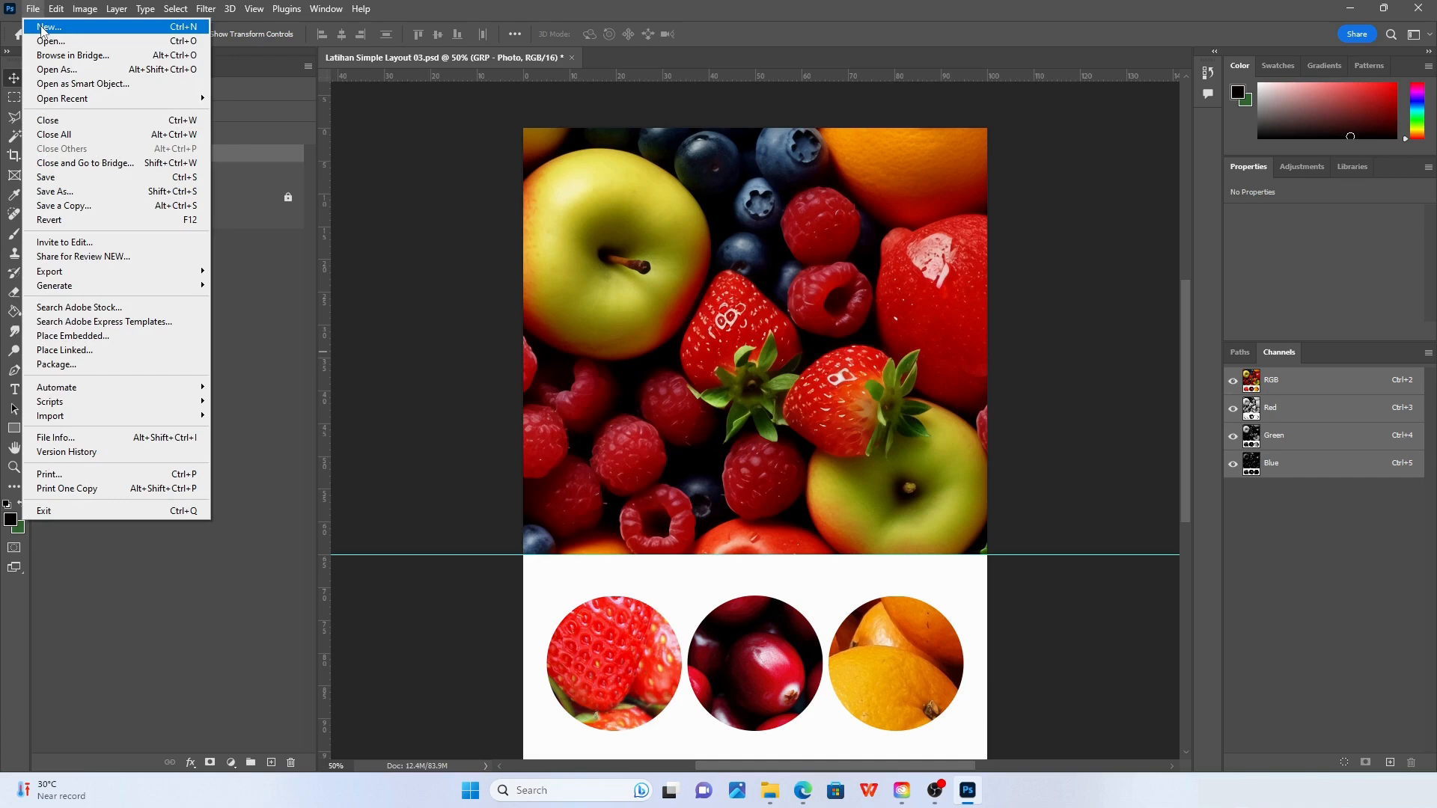
pyautogui.click(45, 27)
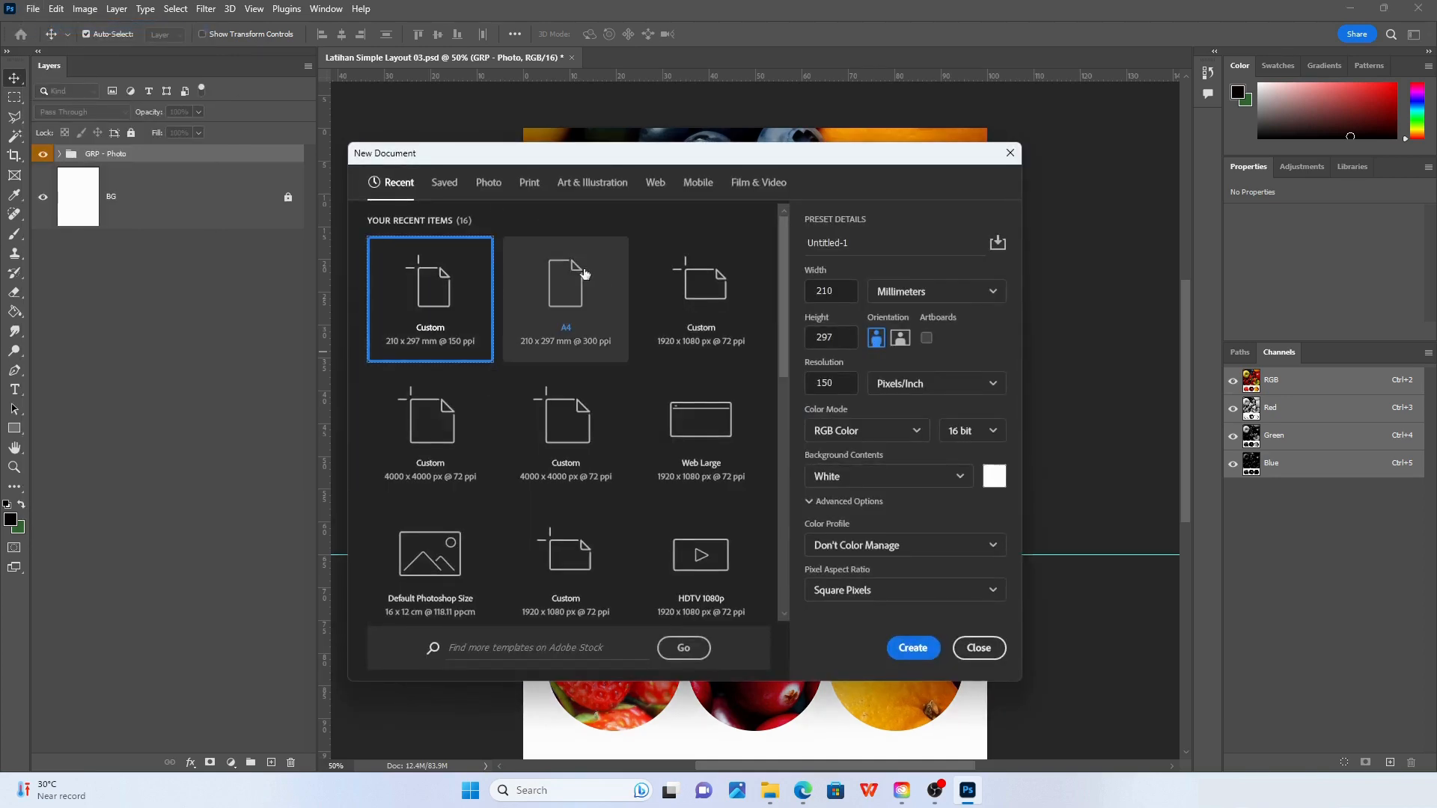
pyautogui.click(528, 183)
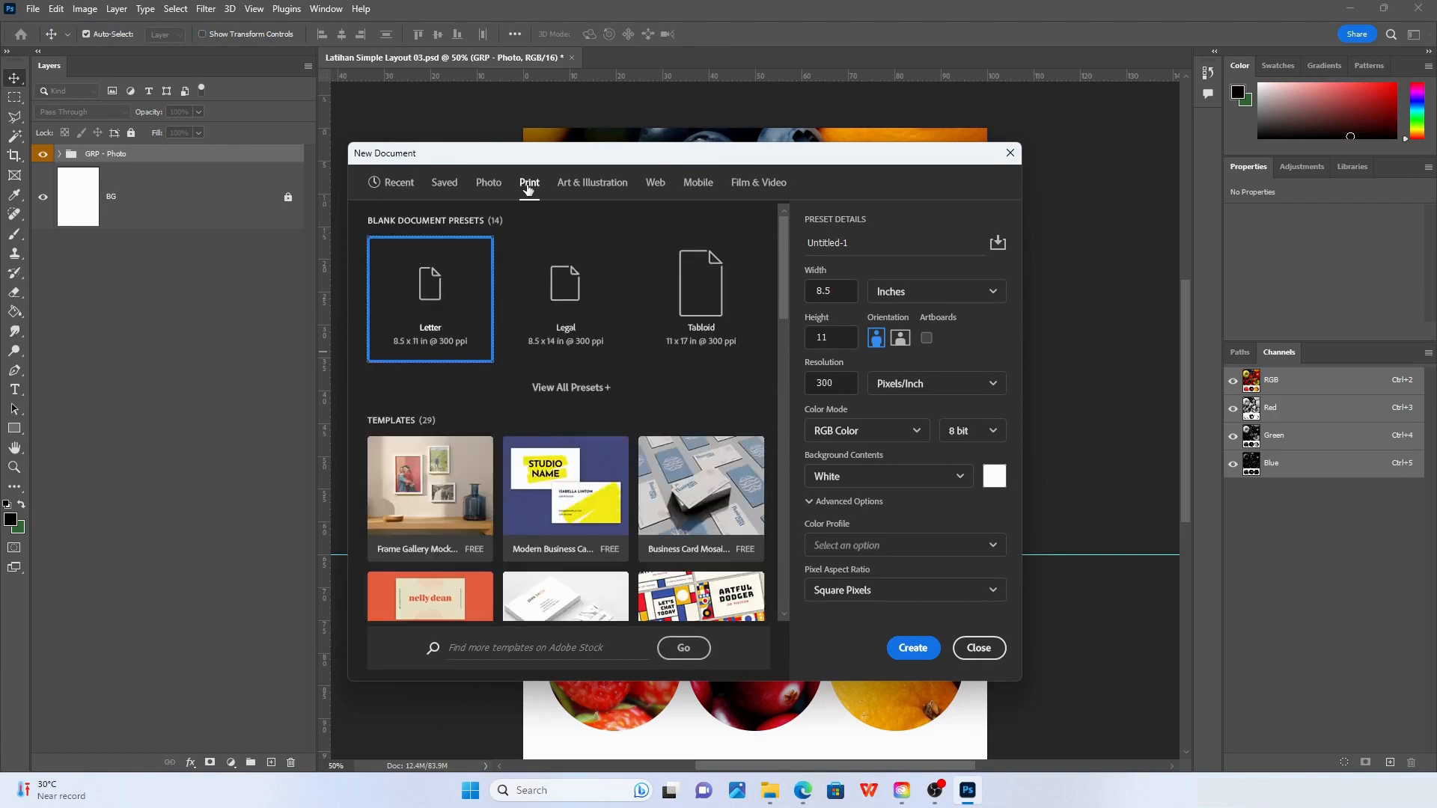
pyautogui.click(570, 388)
pyautogui.scroll(-1, 567, 377)
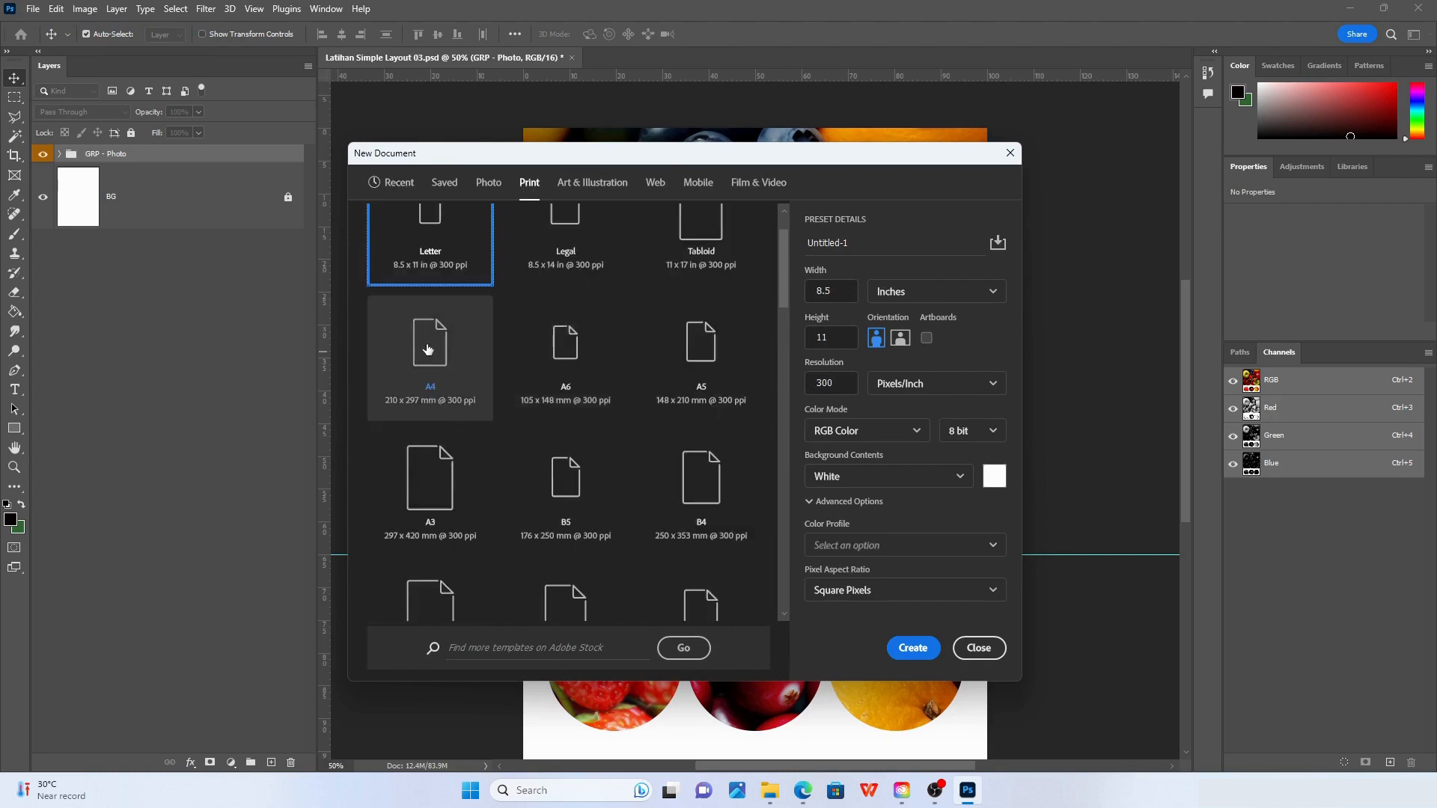
pyautogui.click(435, 347)
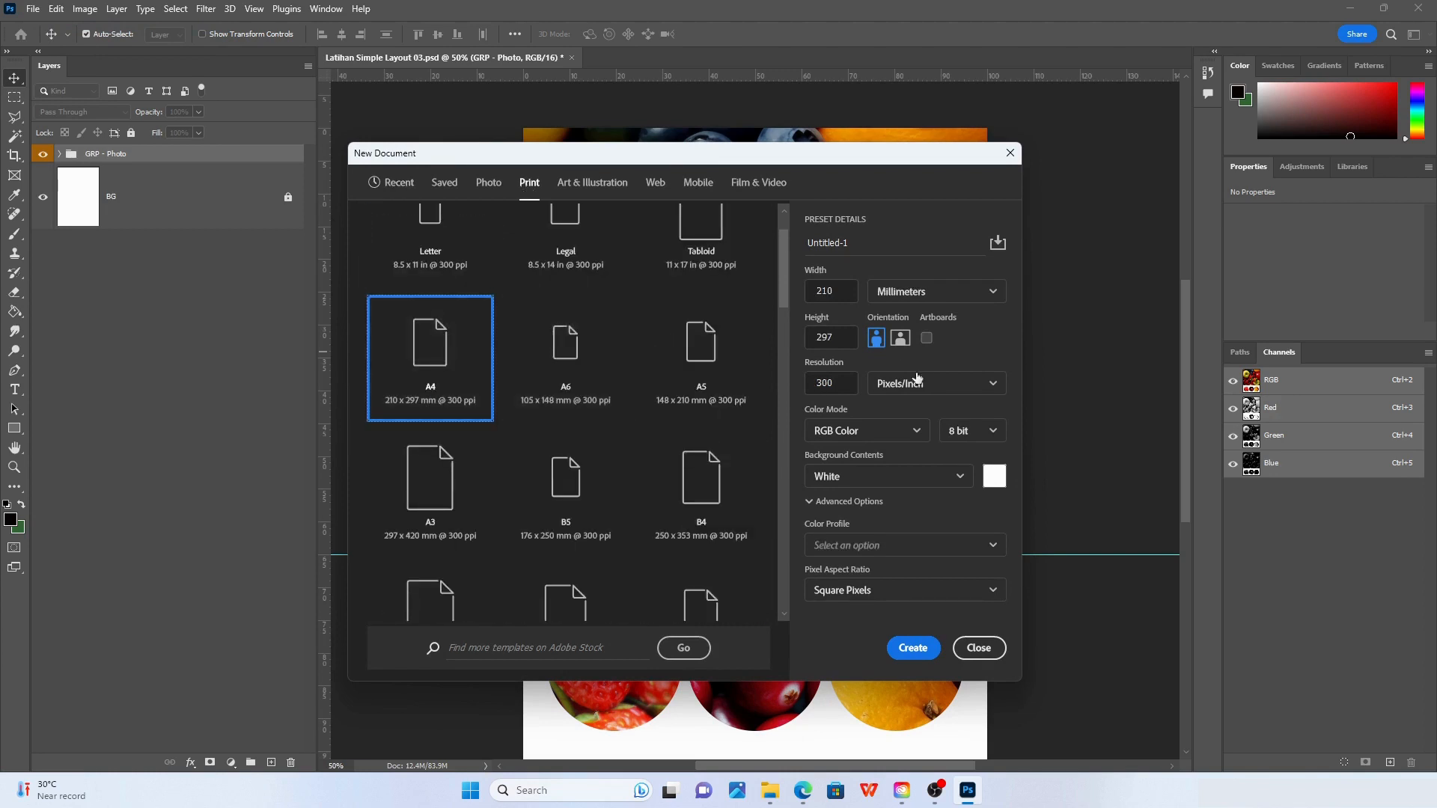
pyautogui.click(840, 382)
pyautogui.write('150')
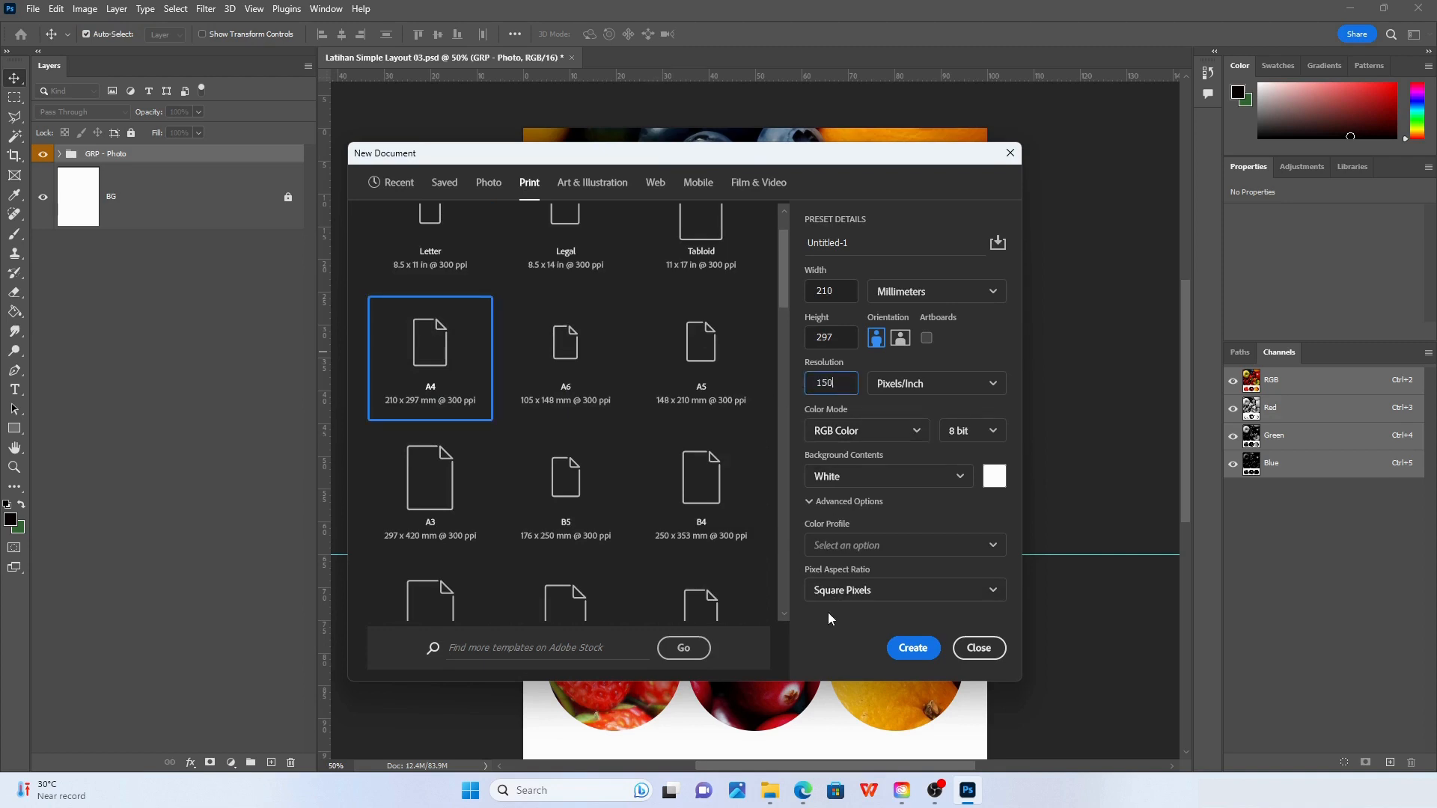
pyautogui.click(962, 437)
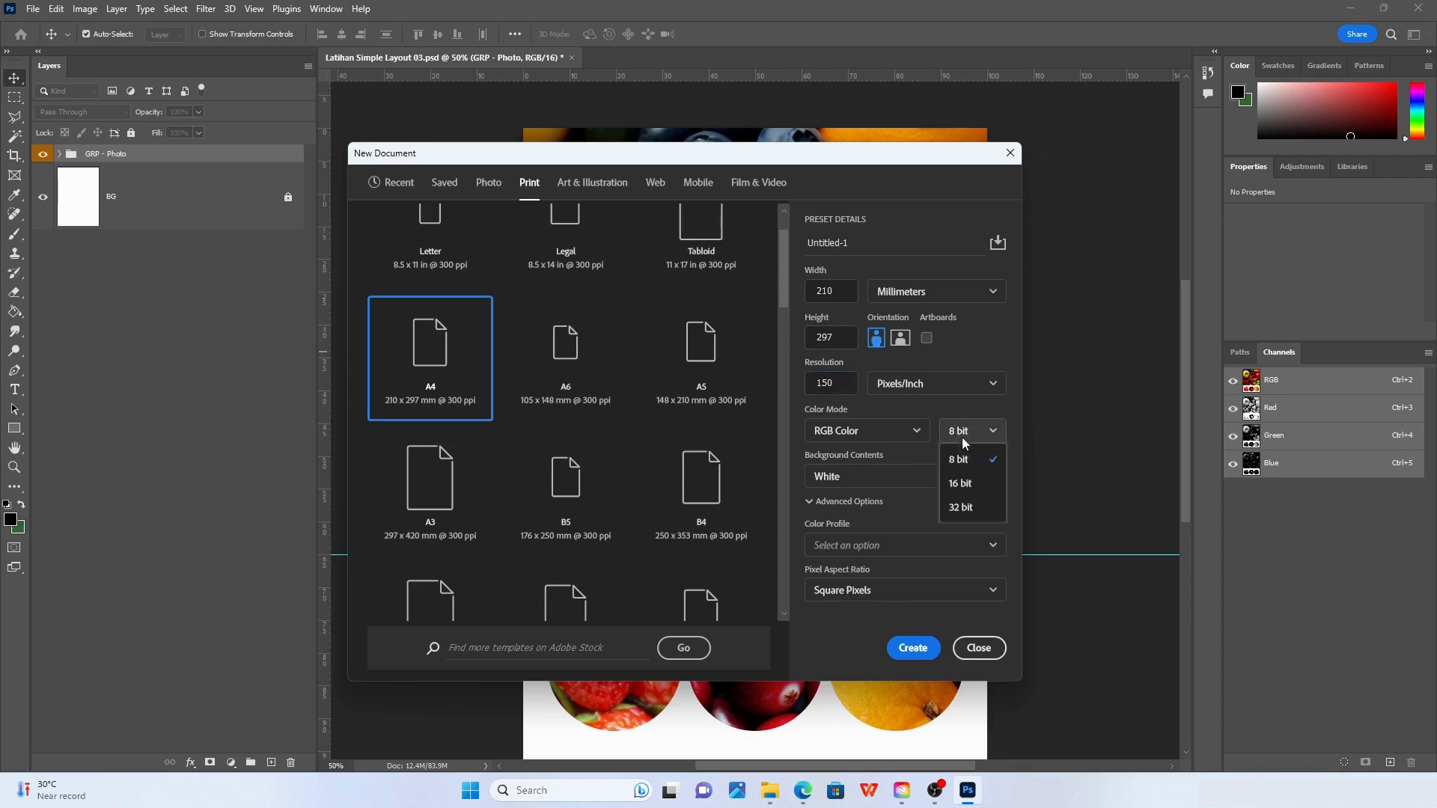
pyautogui.click(962, 487)
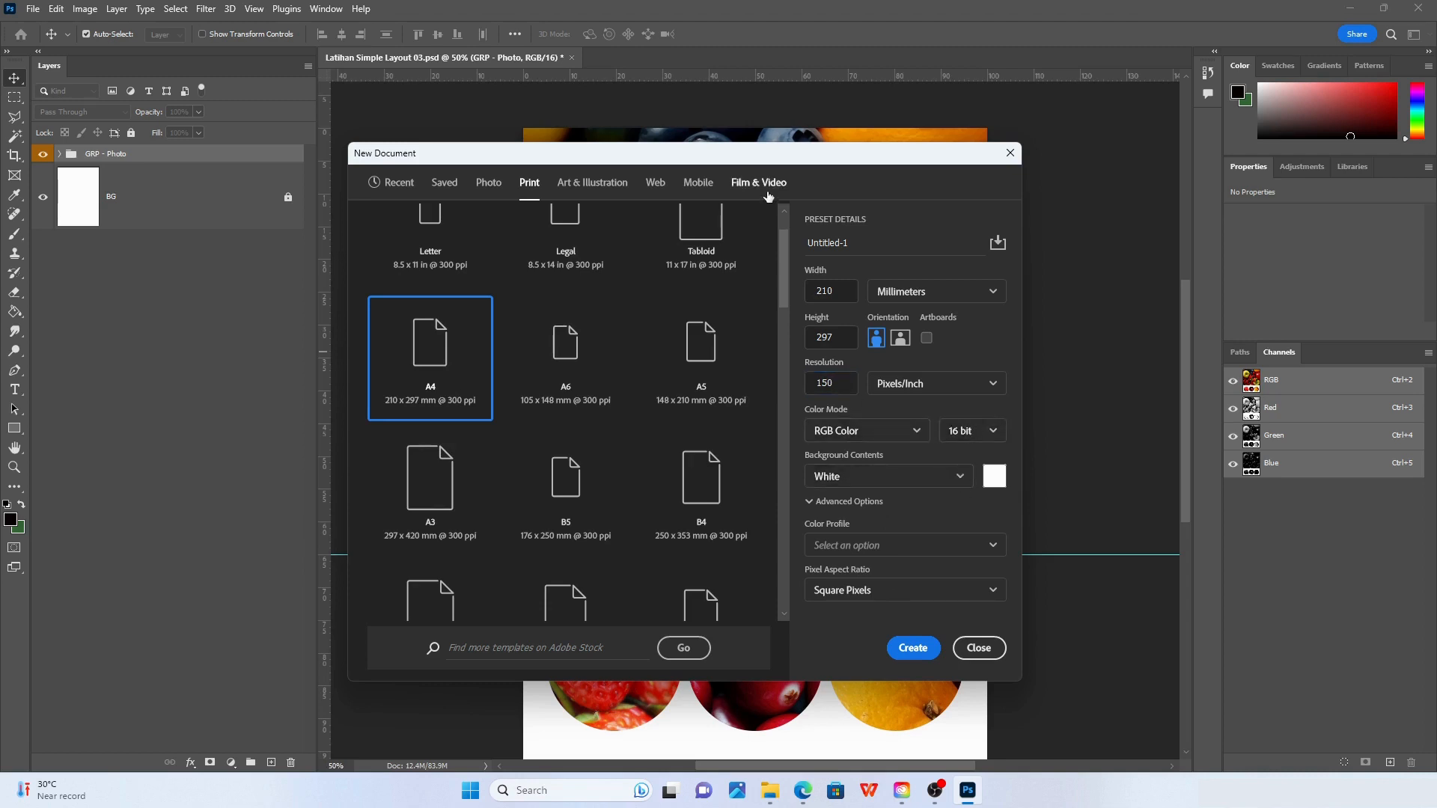
# Name the new document TEXT and create it
pyautogui.moveTo(771, 154); pyautogui.dragTo(873, 171)
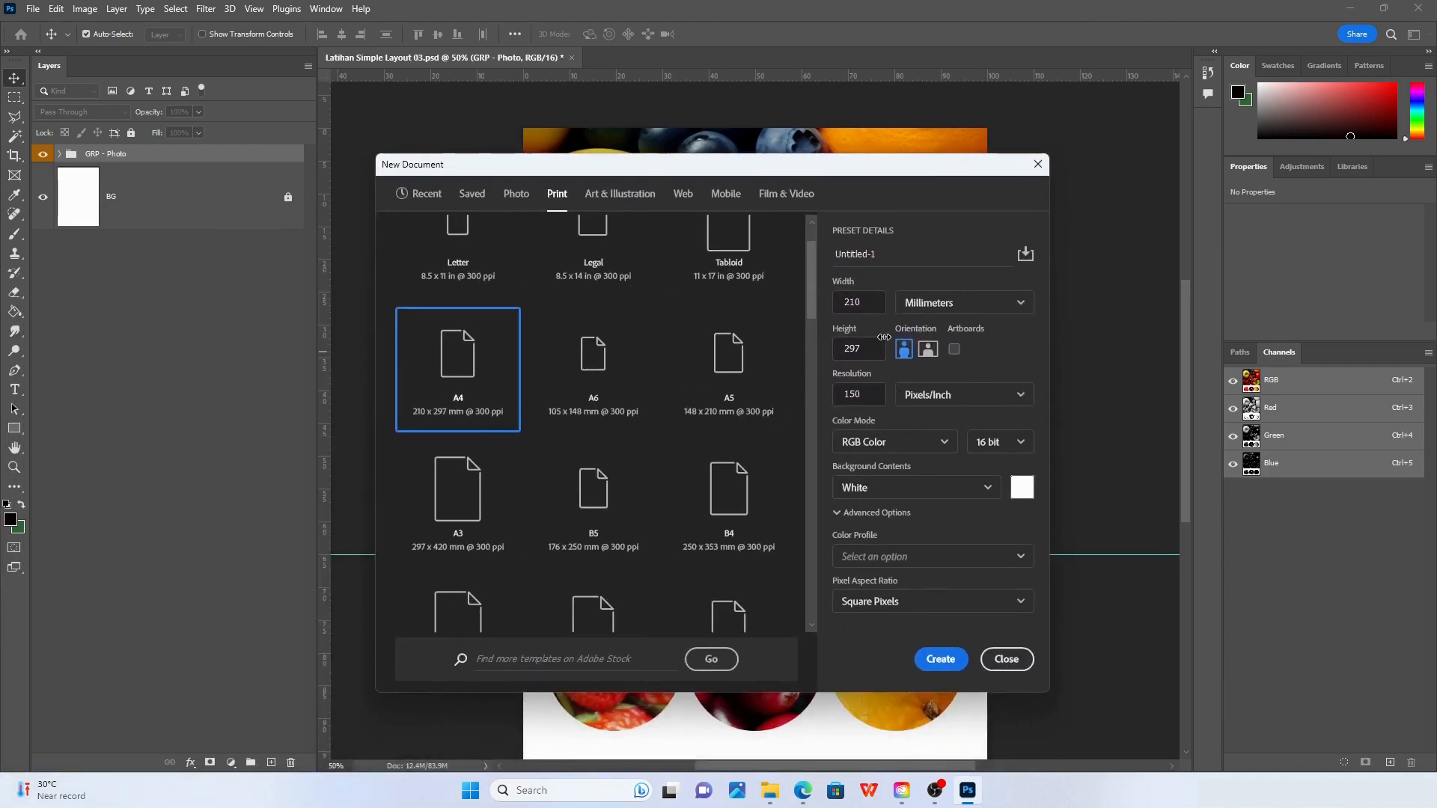
pyautogui.click(885, 261)
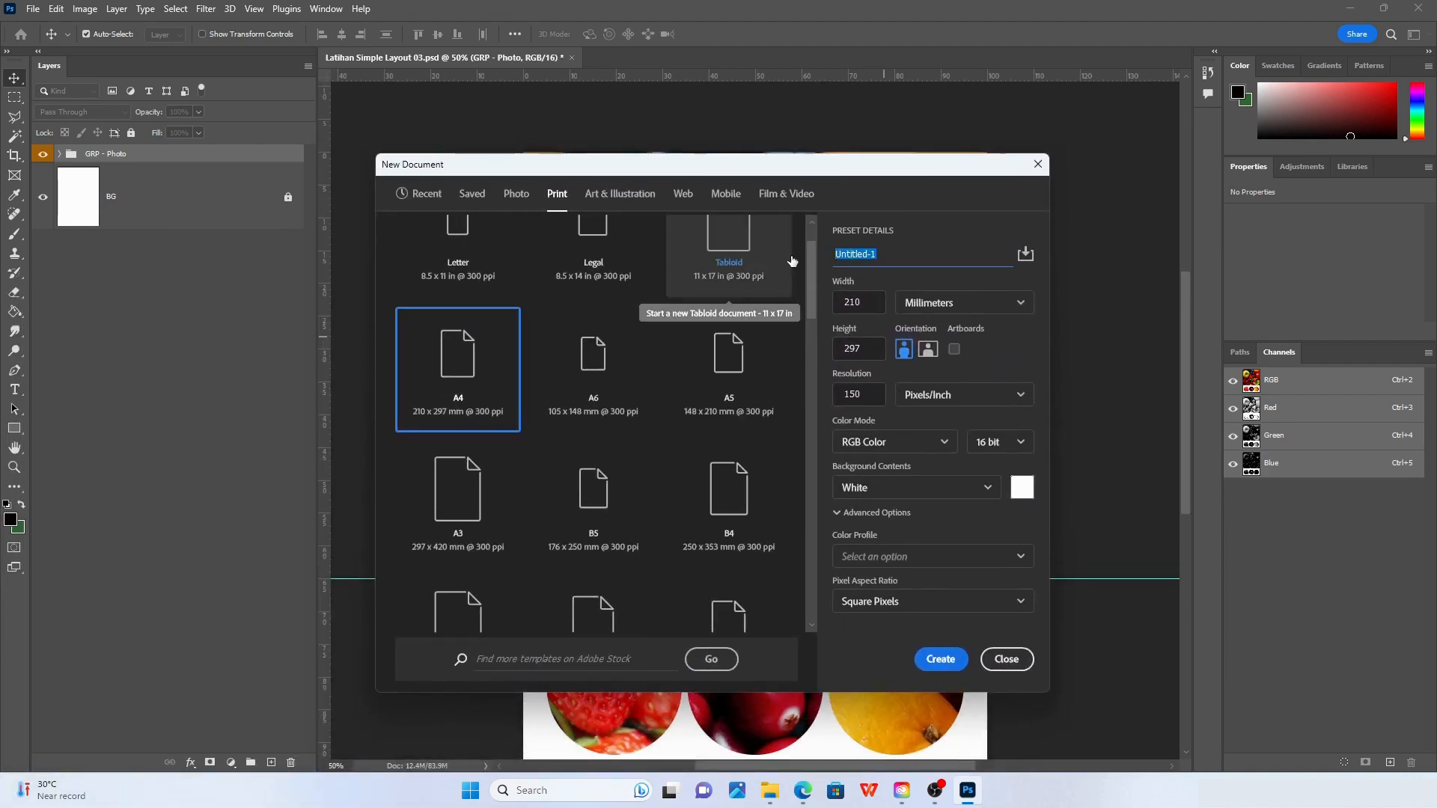
pyautogui.write('TEXT')
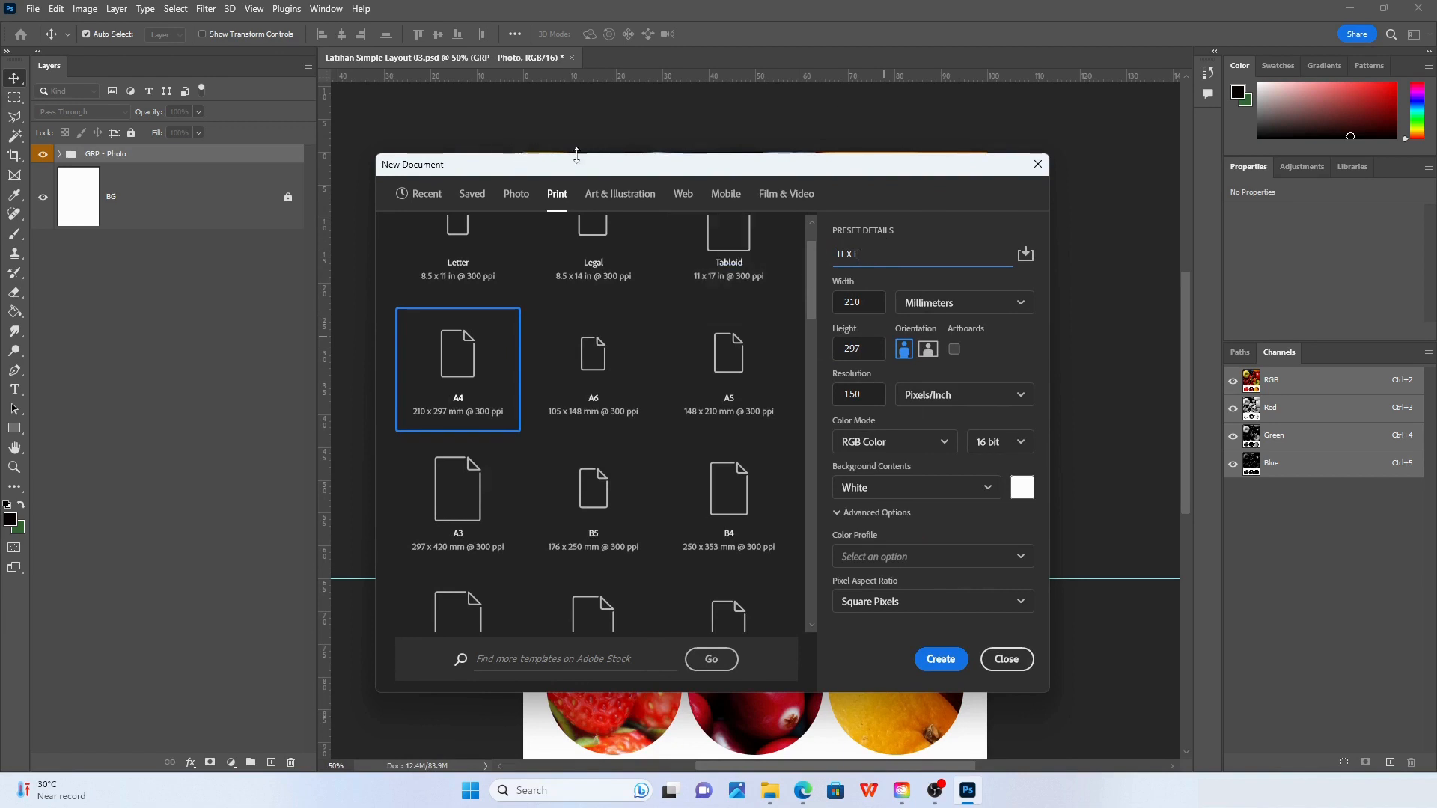
pyautogui.moveTo(659, 169); pyautogui.dragTo(1069, 248)
pyautogui.moveTo(966, 250); pyautogui.dragTo(539, 166)
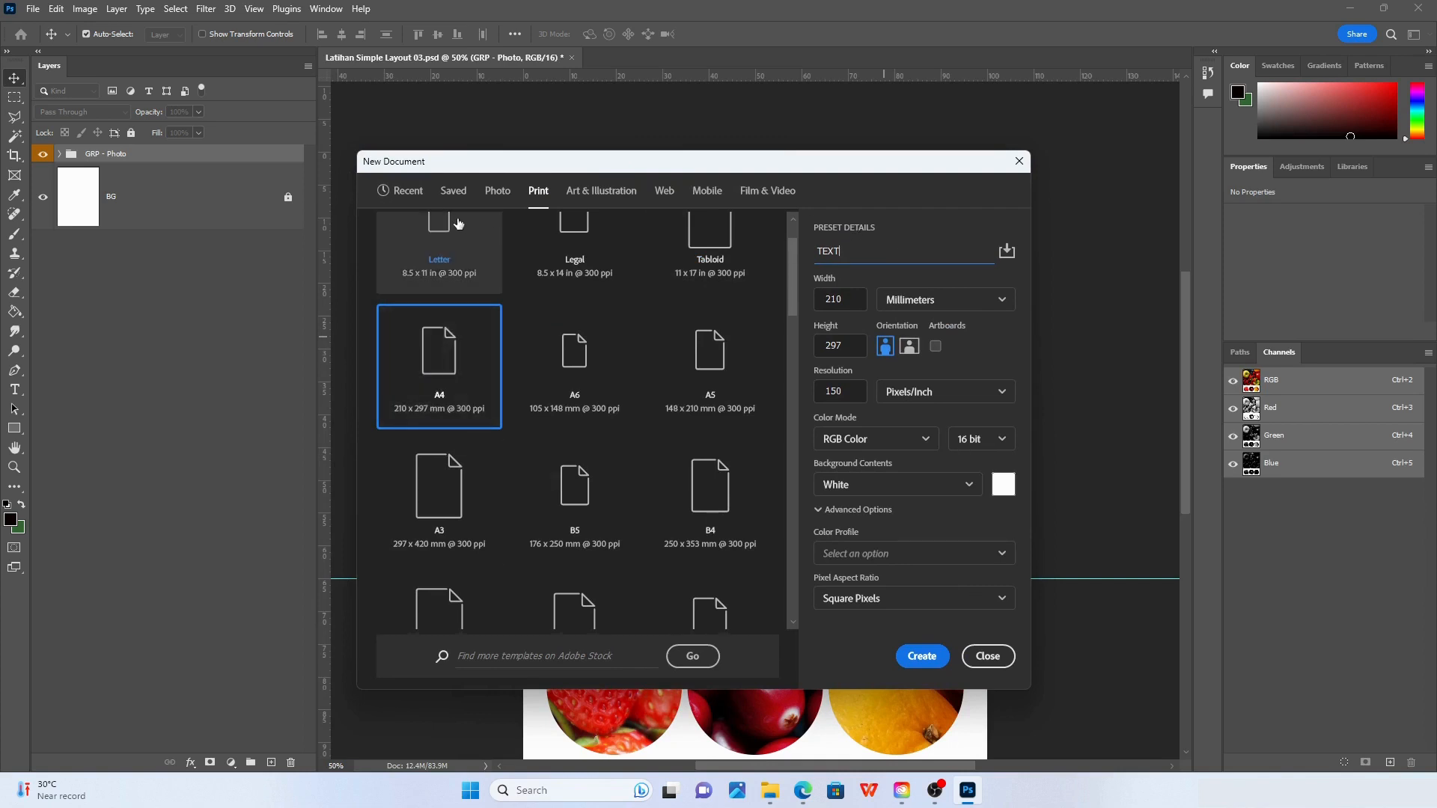
pyautogui.click(921, 656)
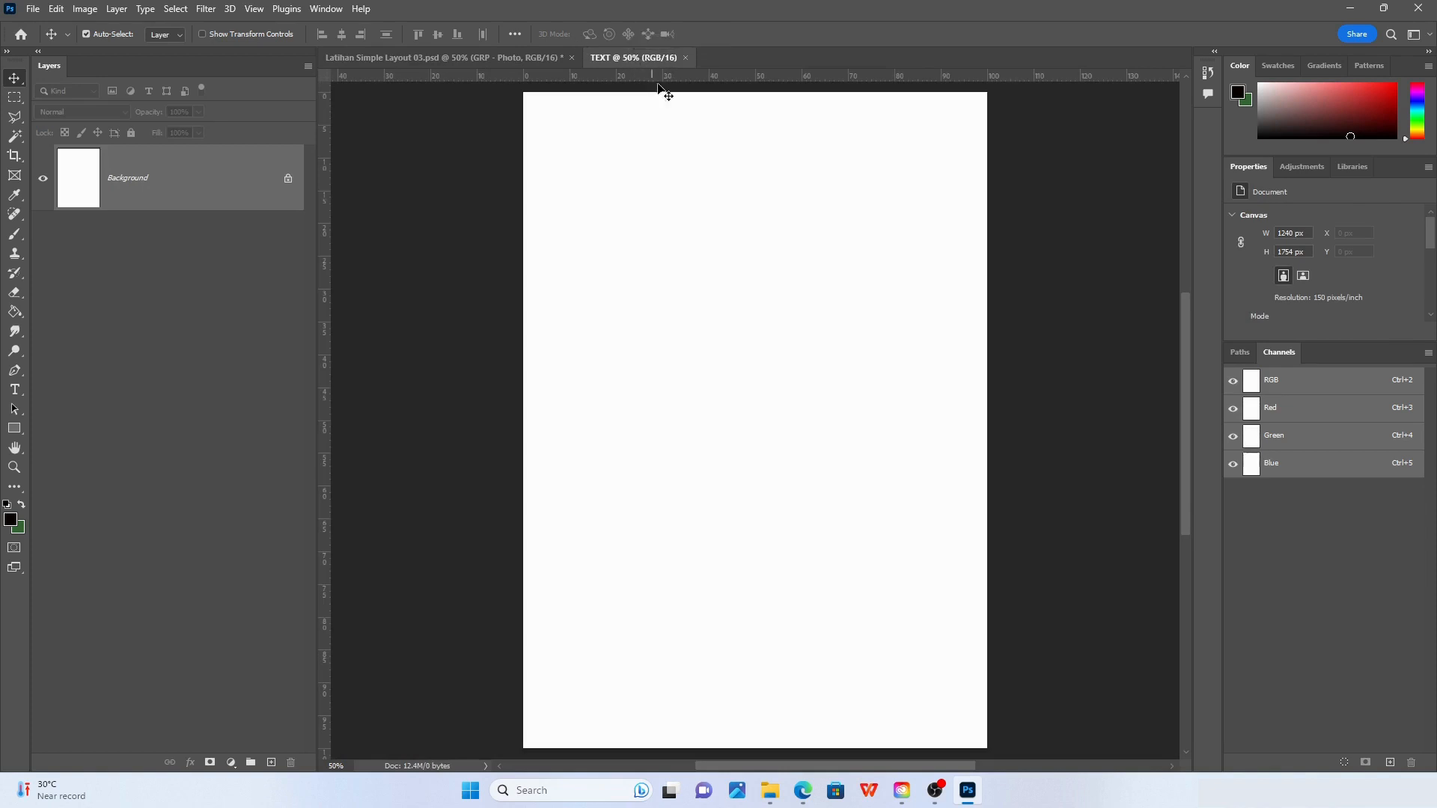
# Unlock the background layer of the TEXT document and try to delete it
pyautogui.click(429, 60)
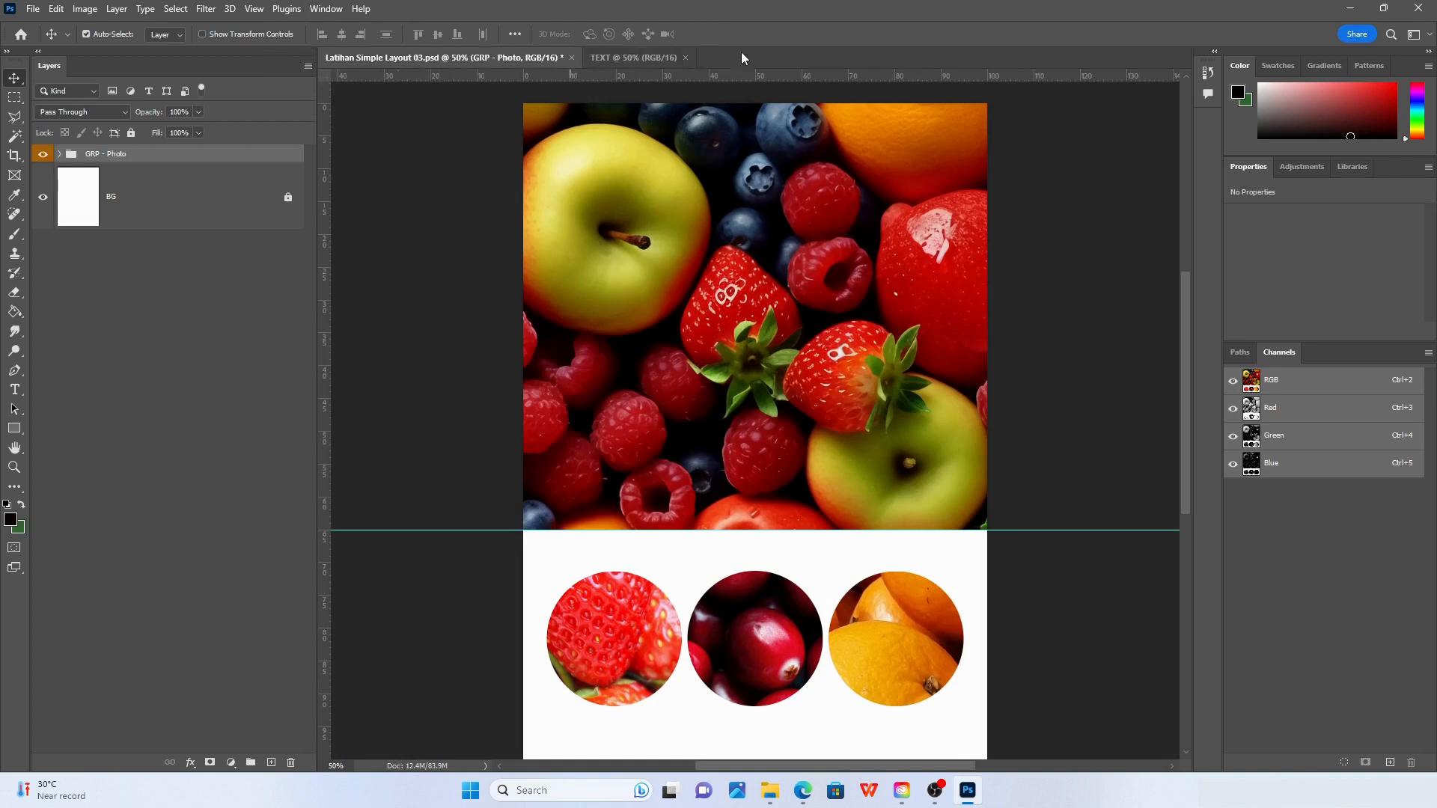
pyautogui.click(627, 60)
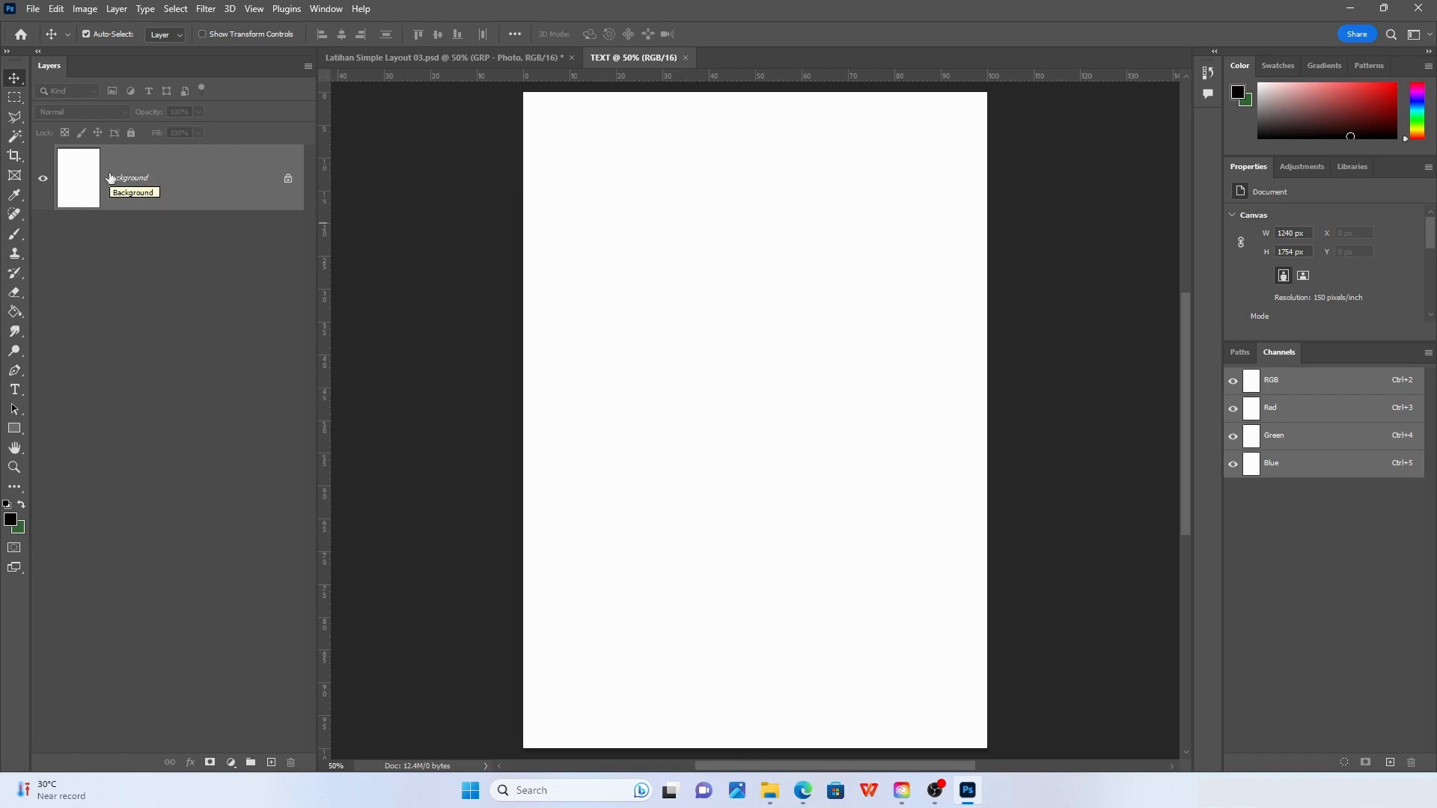
pyautogui.moveTo(138, 187); pyautogui.dragTo(293, 762)
pyautogui.click(288, 180)
pyautogui.moveTo(135, 184); pyautogui.dragTo(291, 756)
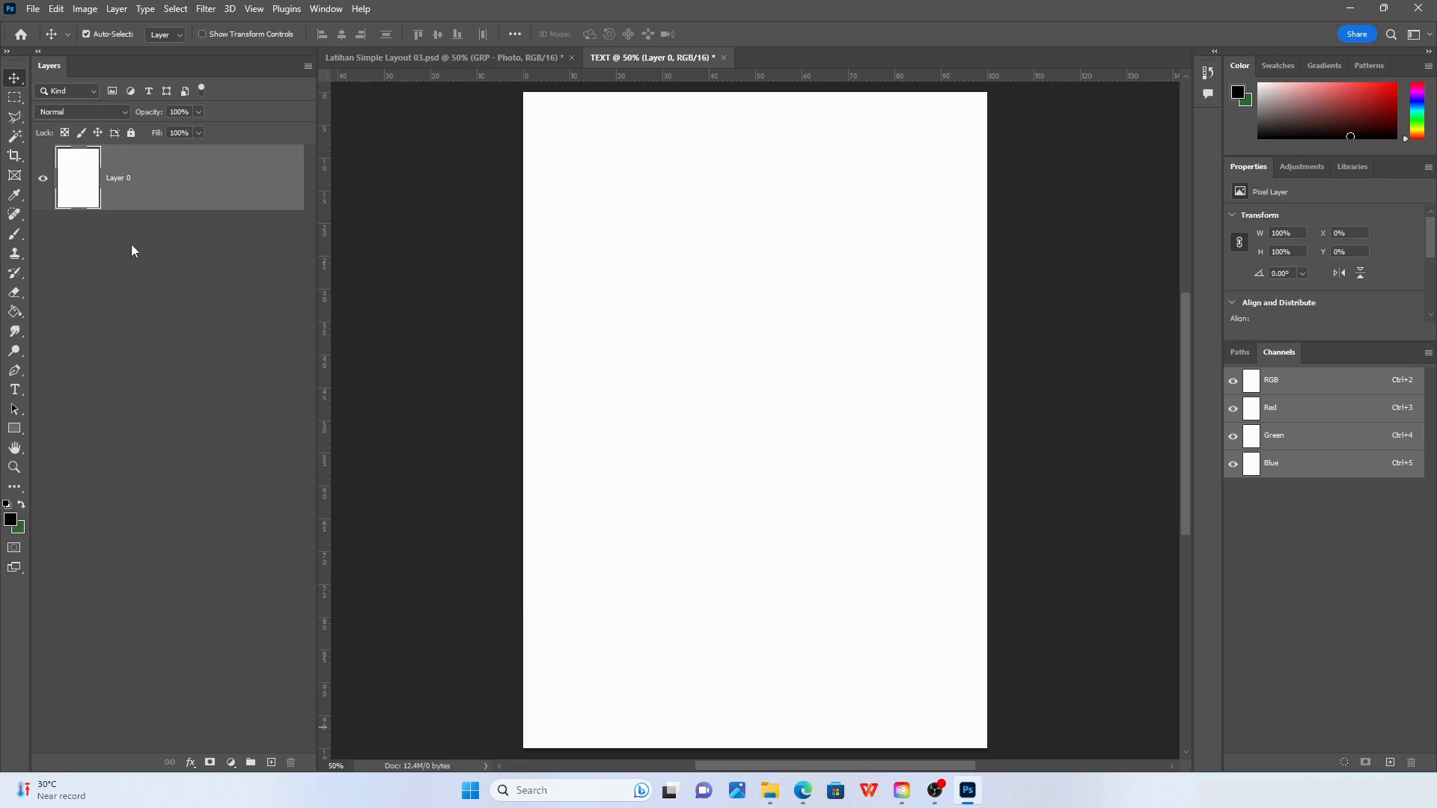
pyautogui.moveTo(103, 198); pyautogui.dragTo(291, 762)
# Add the text MAKANAN in 30 pt Kallisto Heavy and place it in the upper middle of the page
pyautogui.click(17, 397)
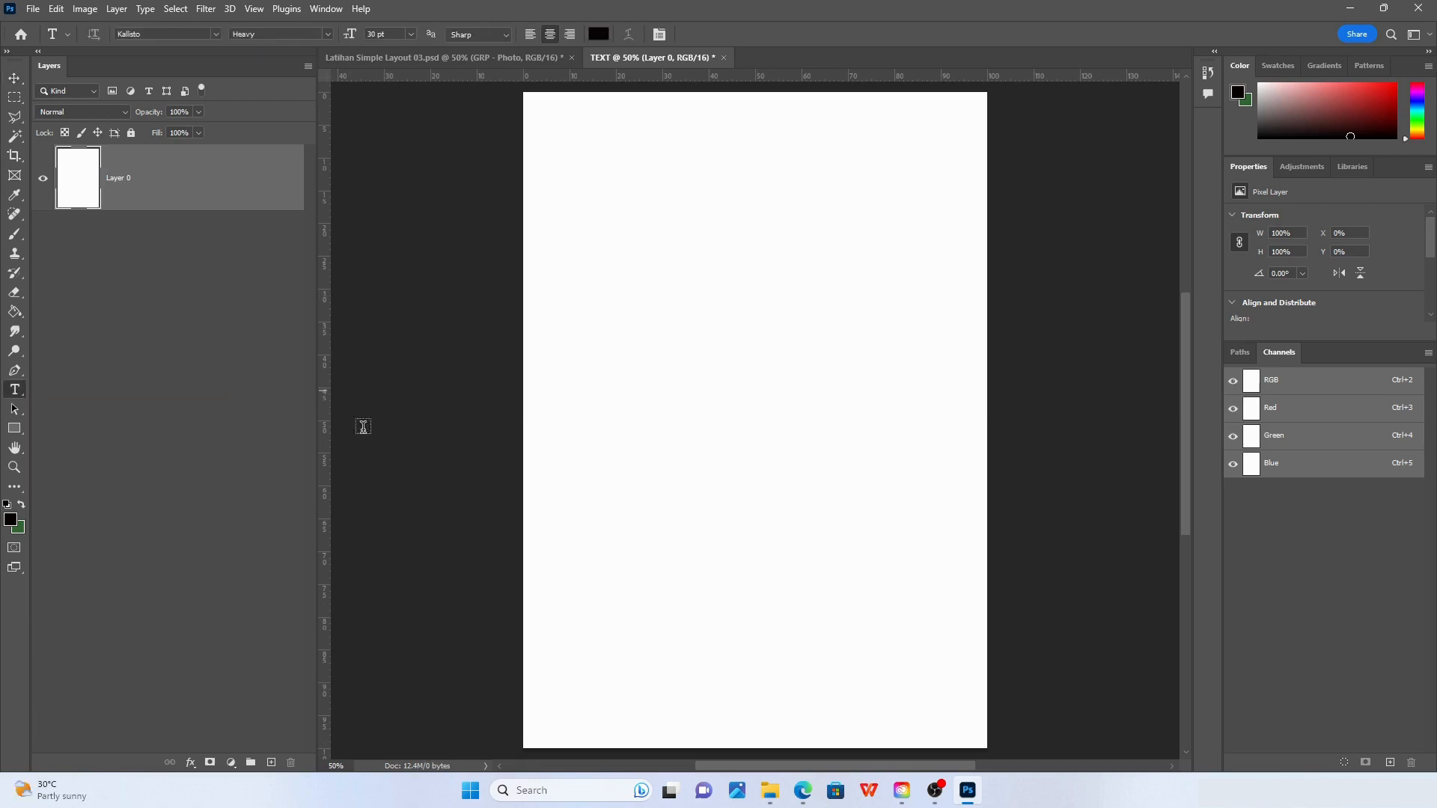
pyautogui.click(675, 365)
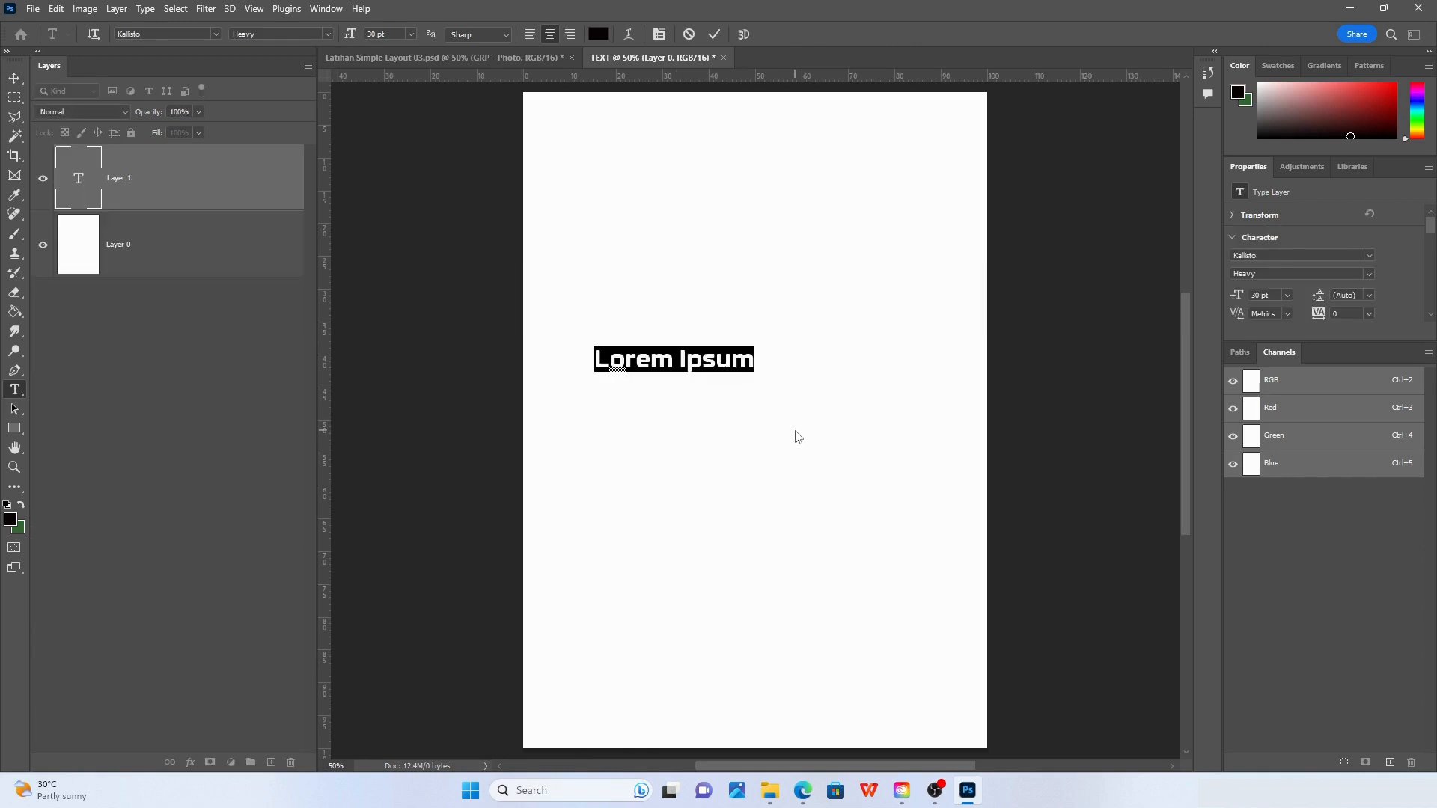
pyautogui.write('MAKANAN SI')
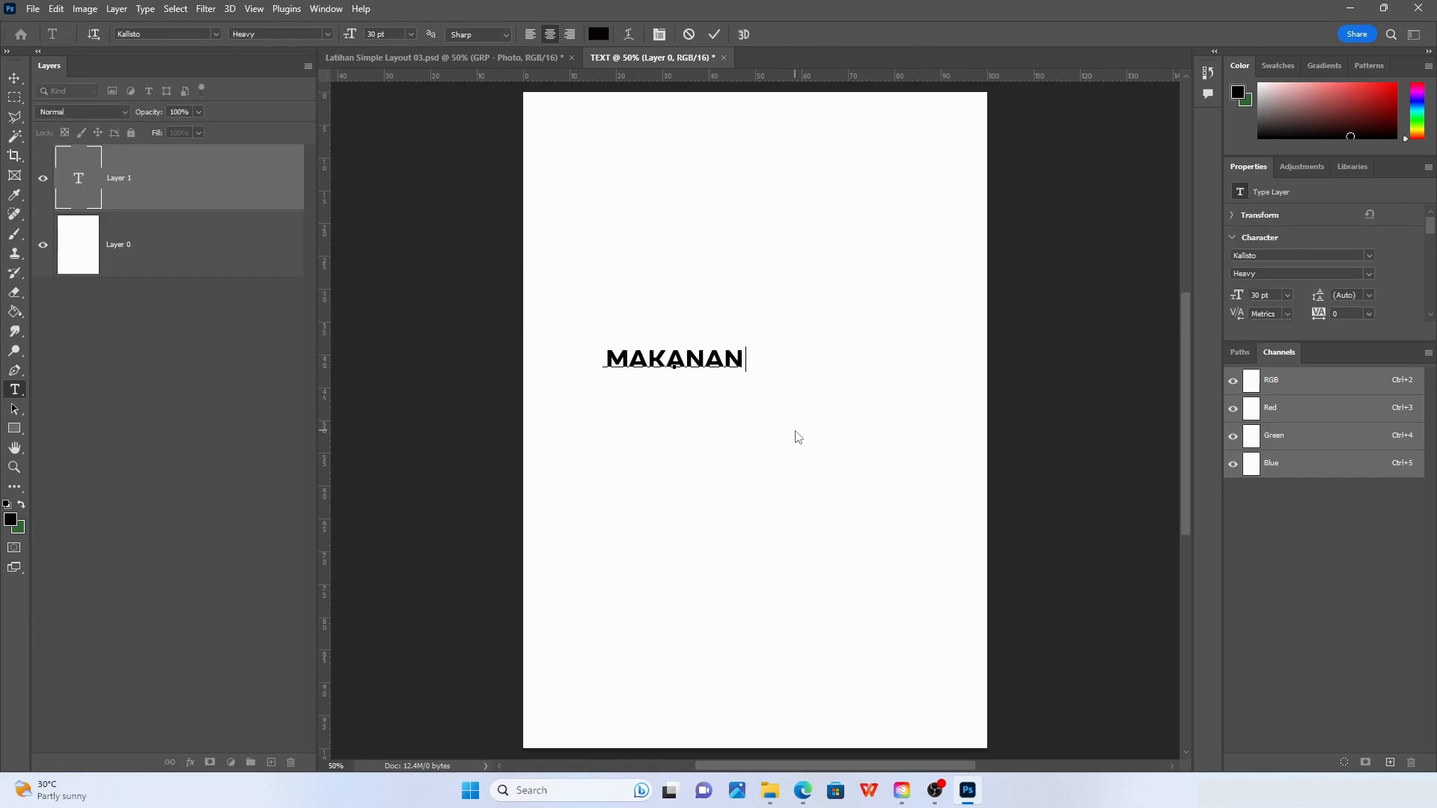
pyautogui.press('BackSpace')
pyautogui.press('BackSpace')
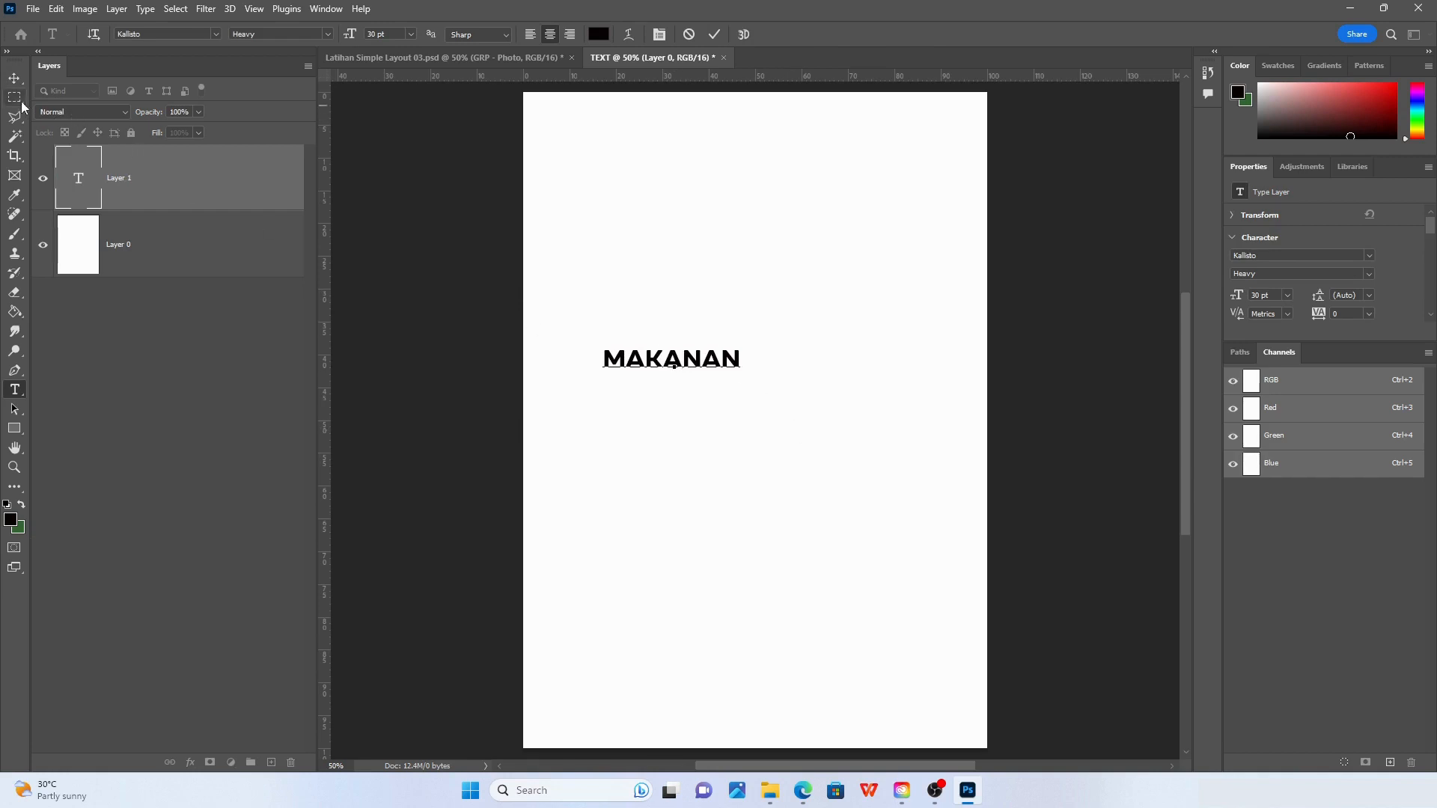
pyautogui.click(14, 78)
pyautogui.moveTo(716, 355); pyautogui.dragTo(786, 294)
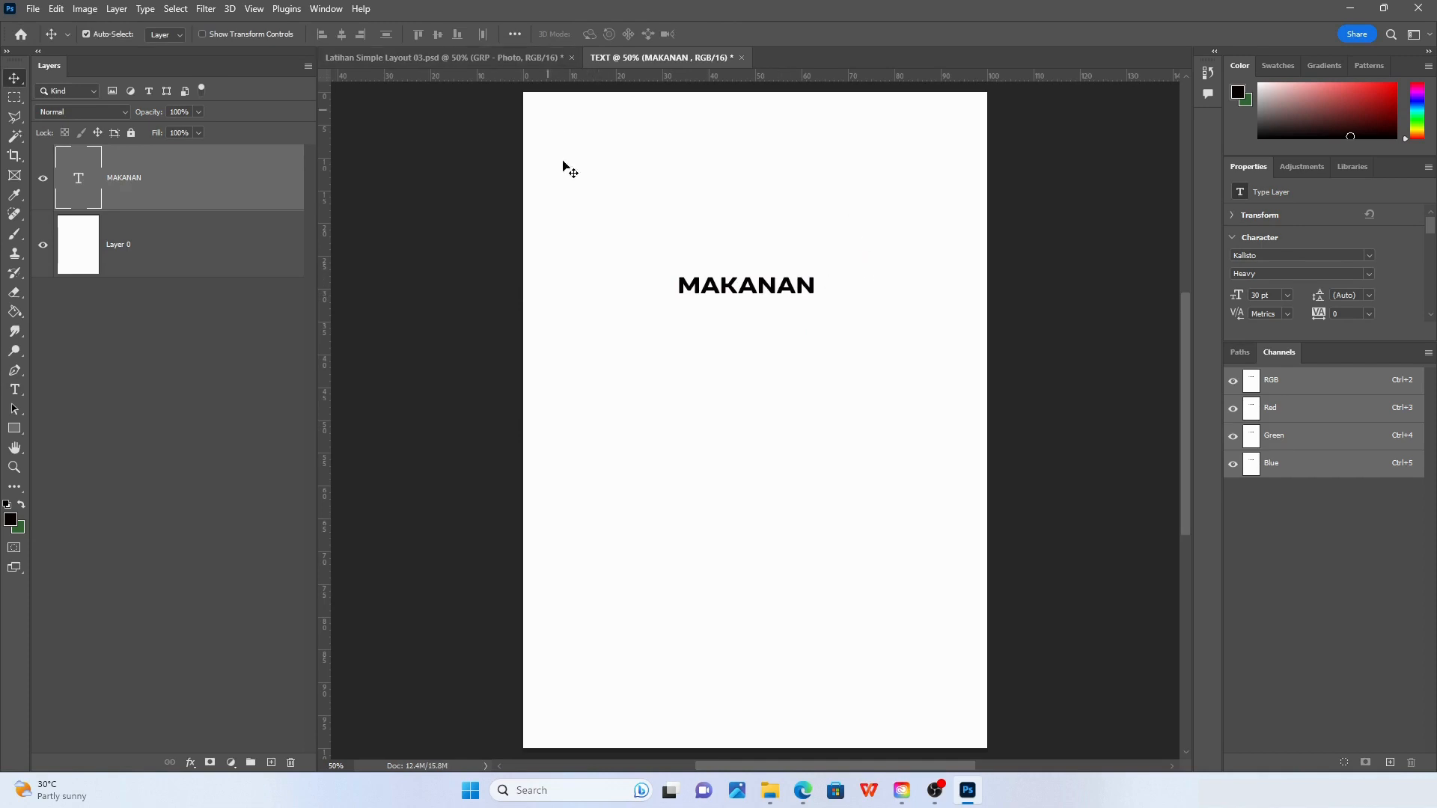
# Delete the white Layer 0 and move the MAKANAN text slightly lower on the page
pyautogui.click(138, 253)
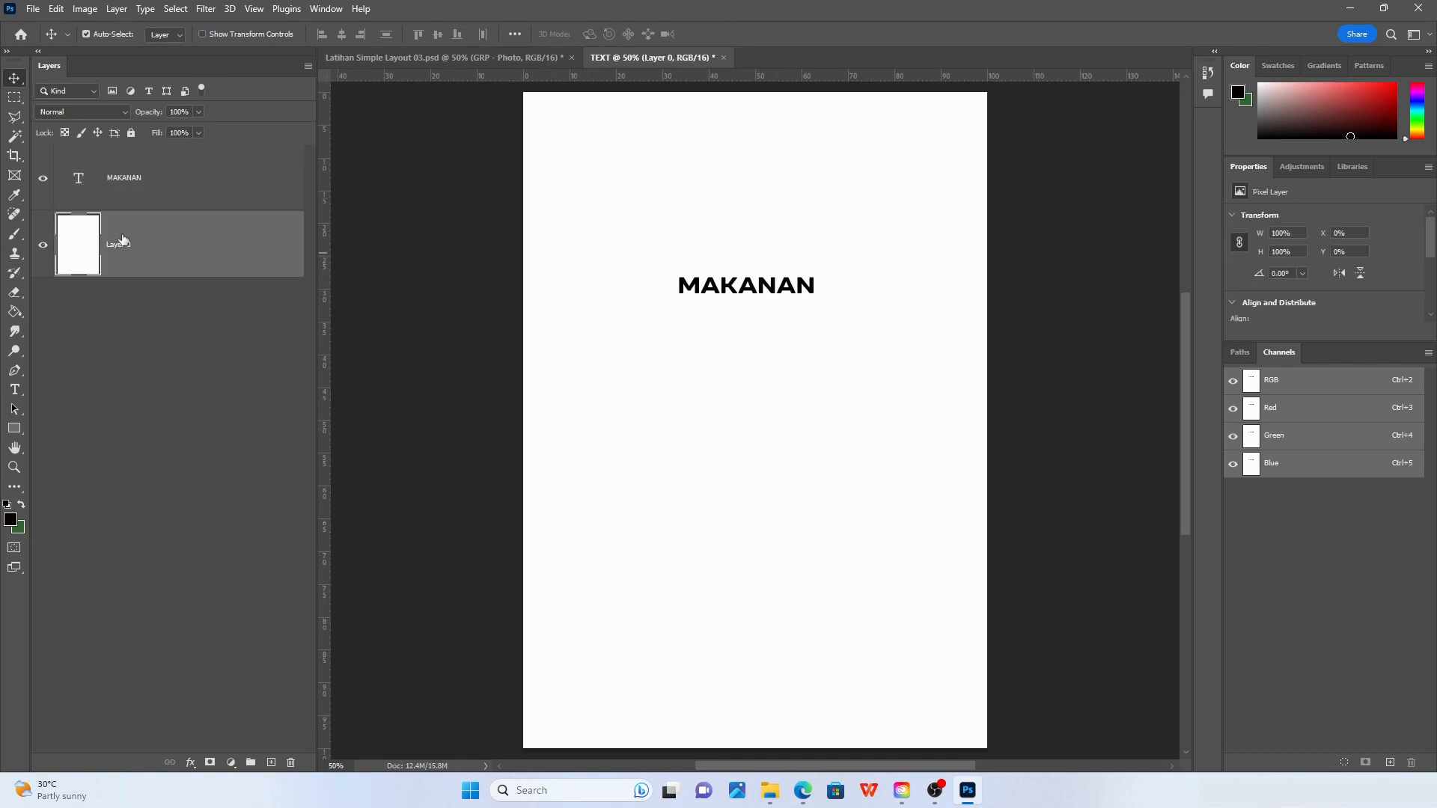
pyautogui.moveTo(144, 252); pyautogui.dragTo(289, 760)
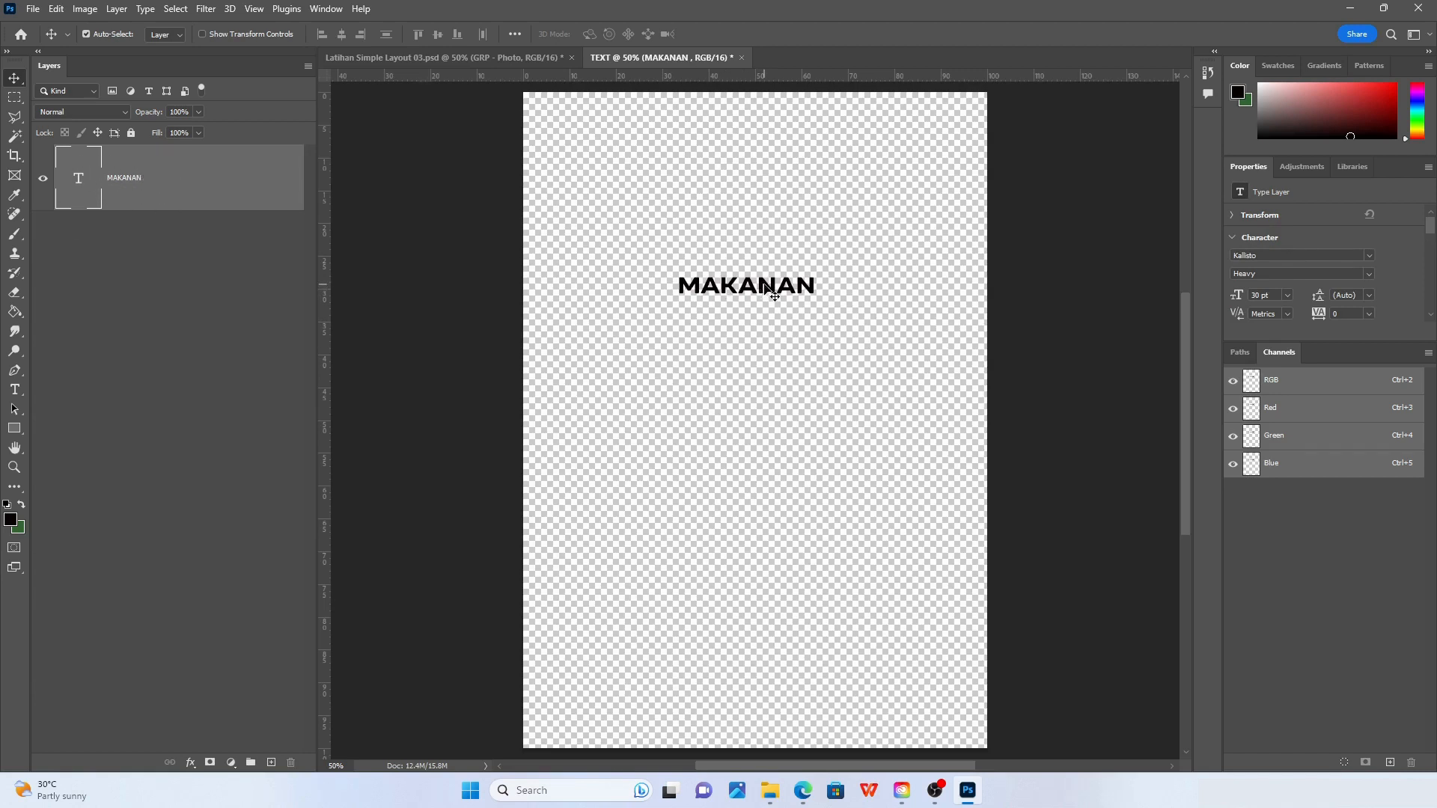
pyautogui.moveTo(752, 292); pyautogui.dragTo(774, 322)
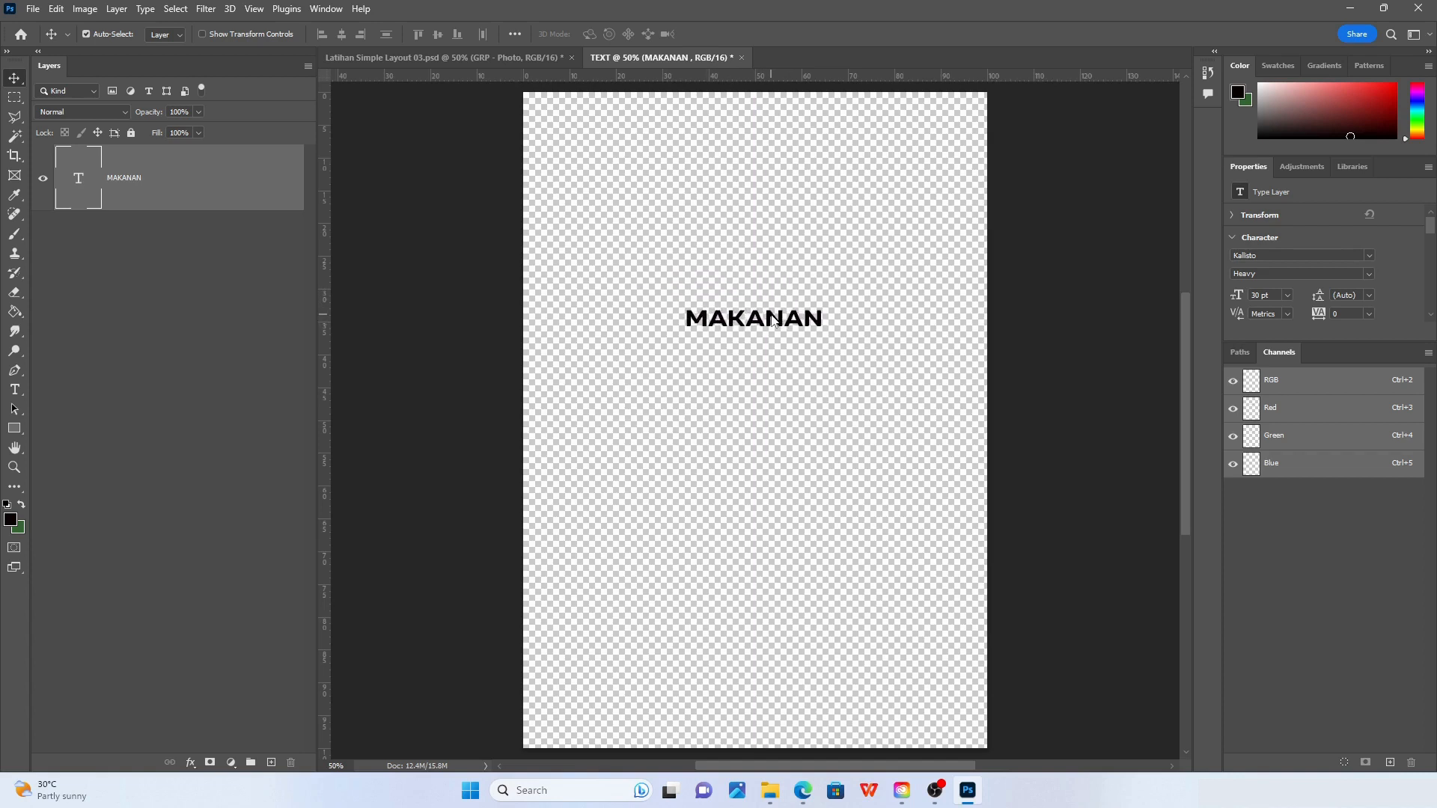
# Scale the MAKANAN text up to about 179% and centre it horizontally in the upper part of the page
pyautogui.press('ctrl')
pyautogui.hotkey('ctrl', 't')
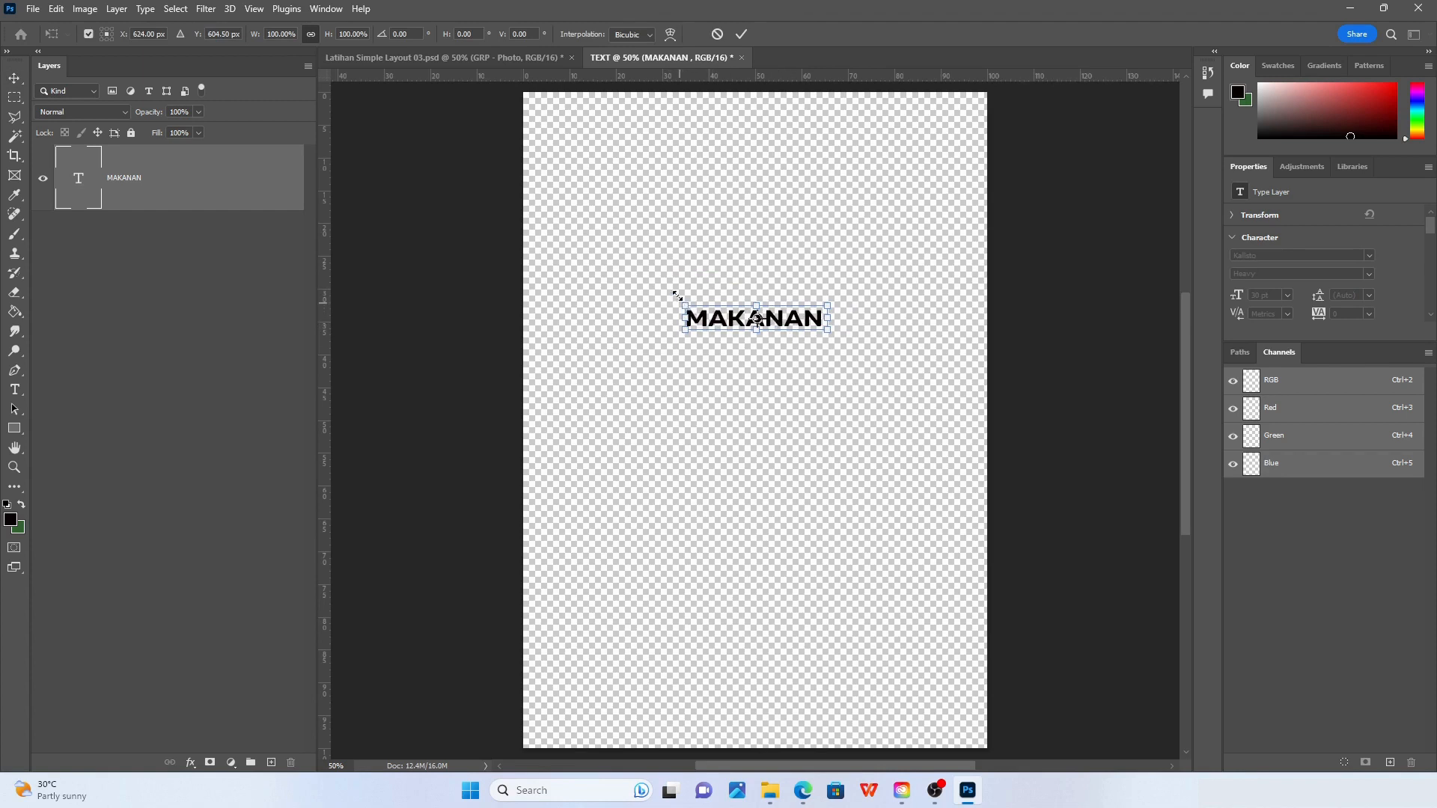
pyautogui.moveTo(677, 296); pyautogui.dragTo(591, 225)
pyautogui.moveTo(795, 313); pyautogui.dragTo(856, 289)
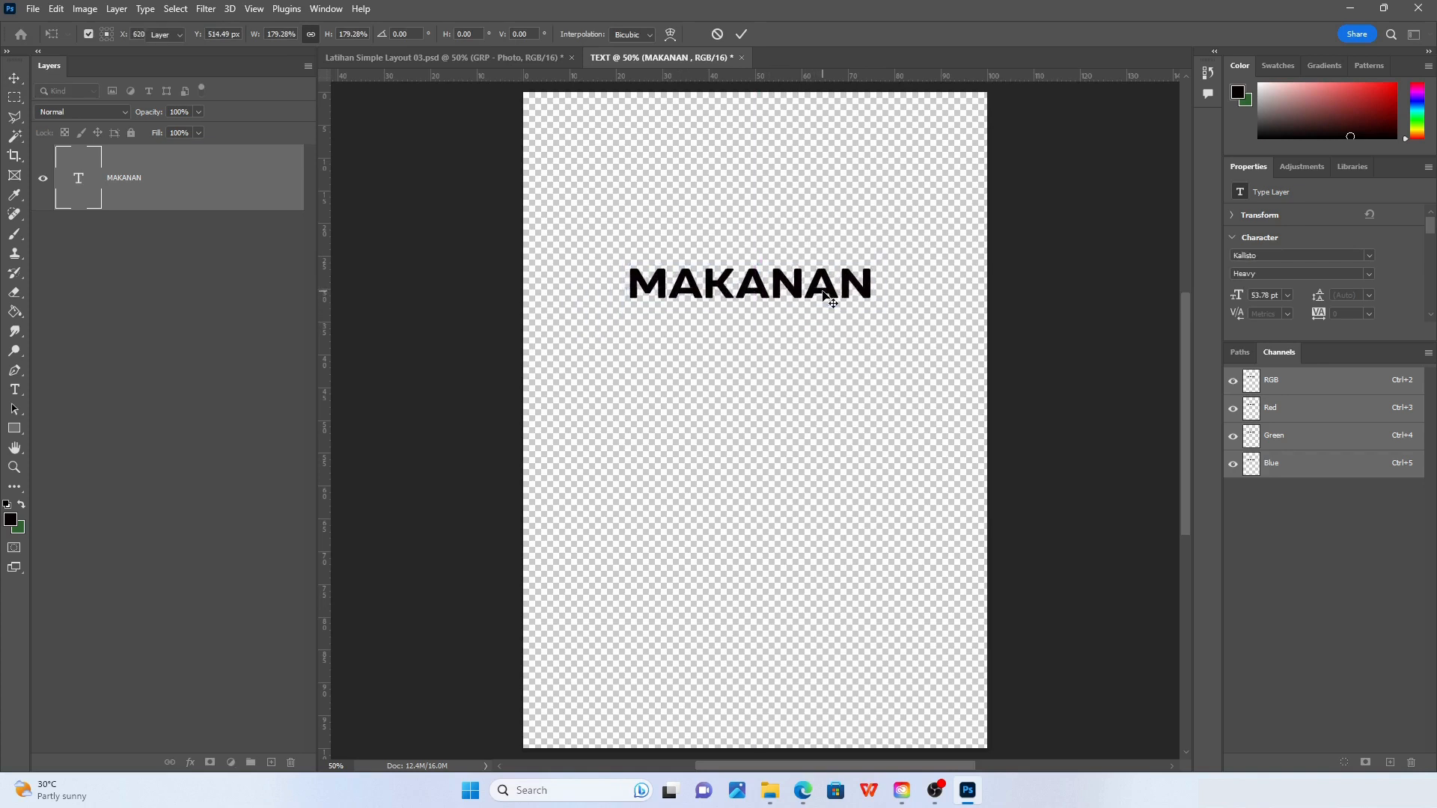
pyautogui.press('Return')
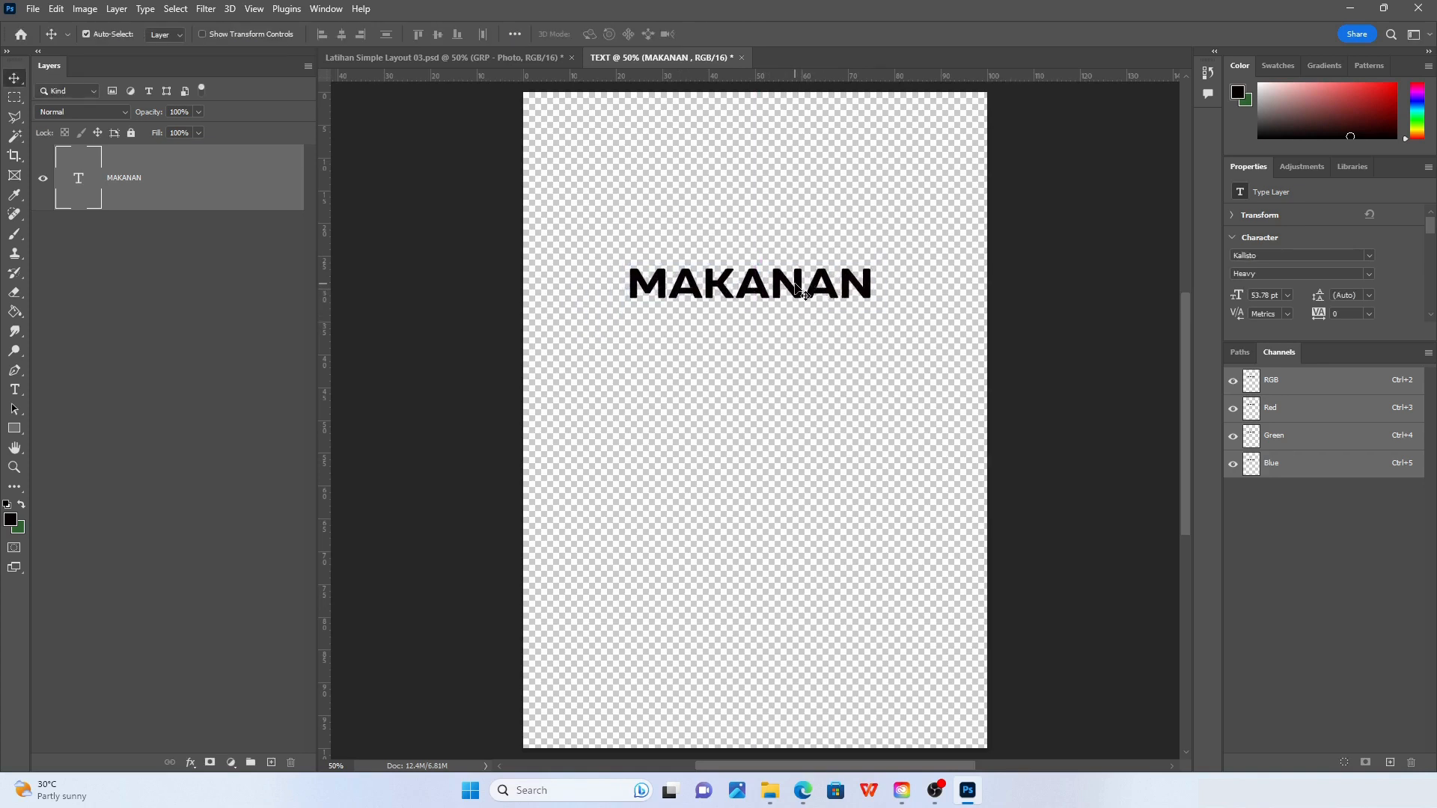
pyautogui.moveTo(801, 293); pyautogui.dragTo(761, 277)
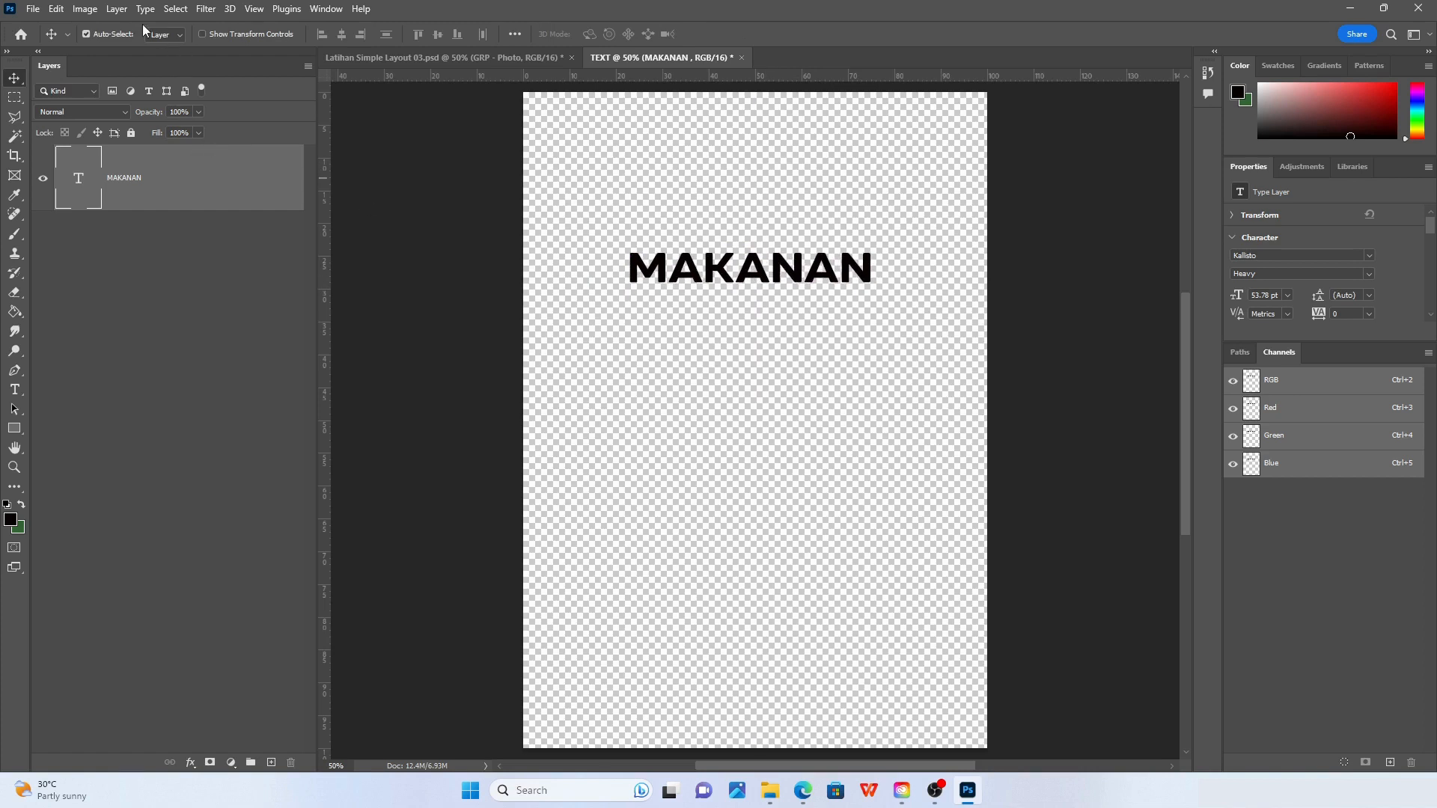
# Duplicate the MAKANAN text layer and place the copy directly beneath the original
pyautogui.click(108, 9)
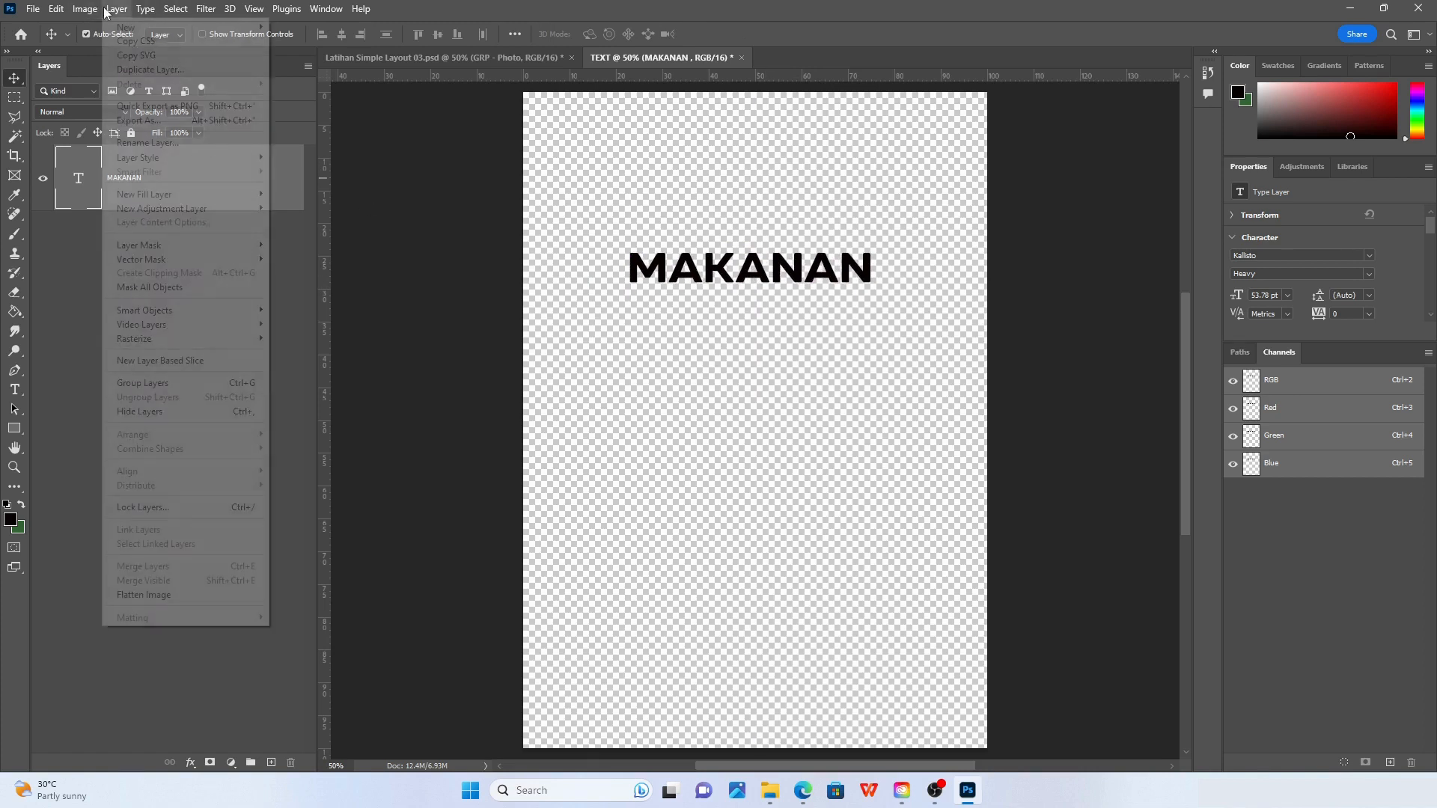
pyautogui.moveTo(126, 28)
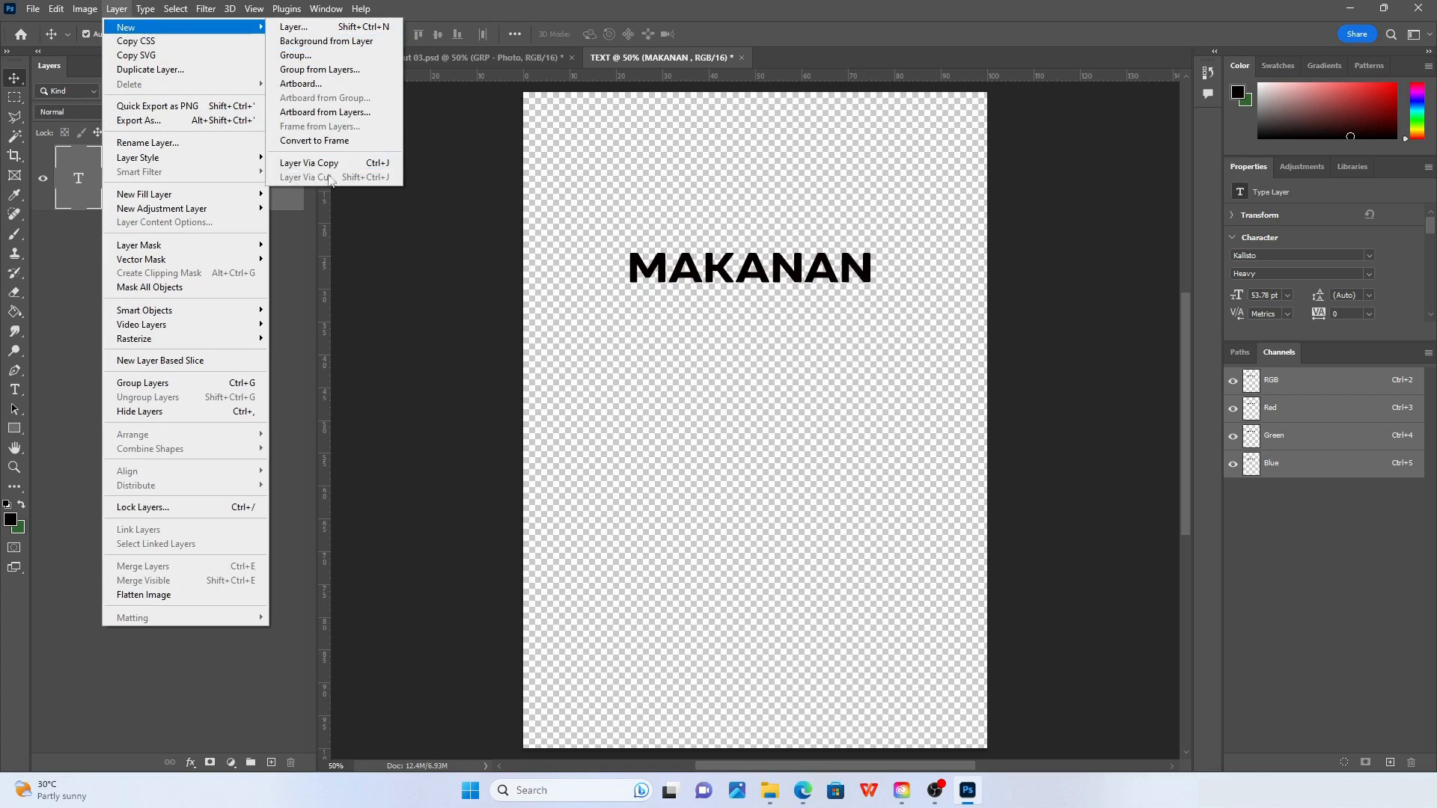
pyautogui.click(368, 165)
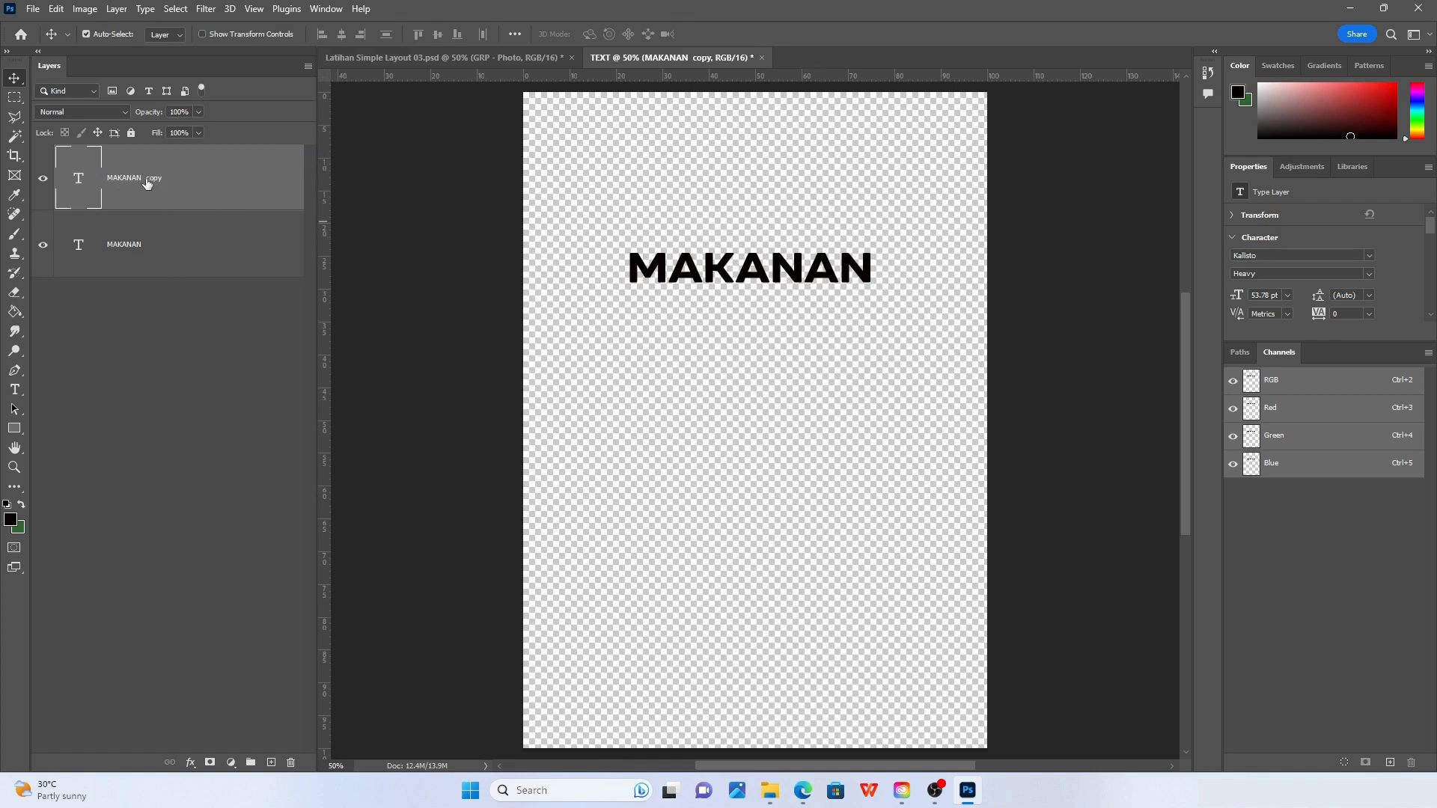
pyautogui.moveTo(761, 269); pyautogui.dragTo(761, 320)
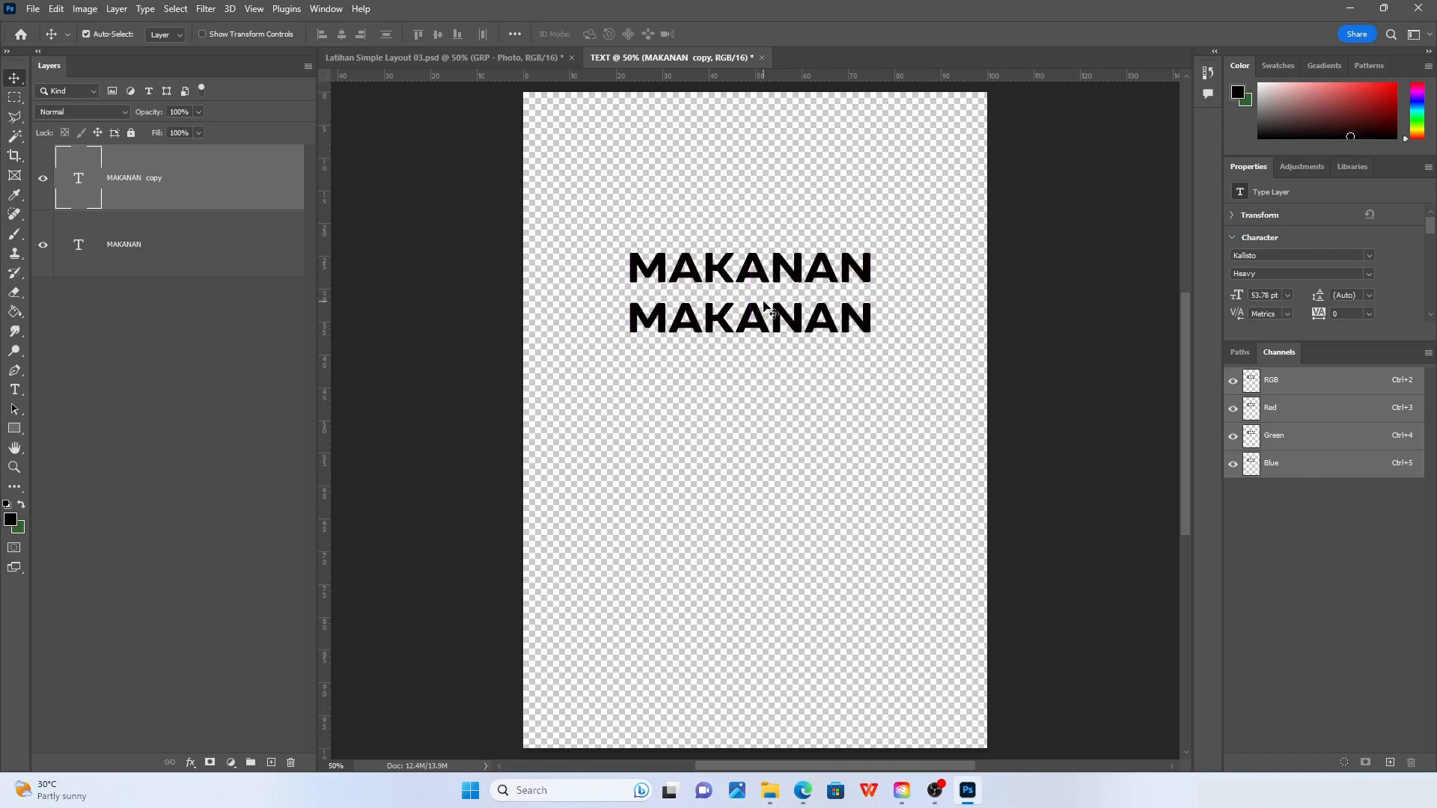
# Replace the wording of the lower MAKANAN copy with SIHAT
pyautogui.doubleClick(779, 323)
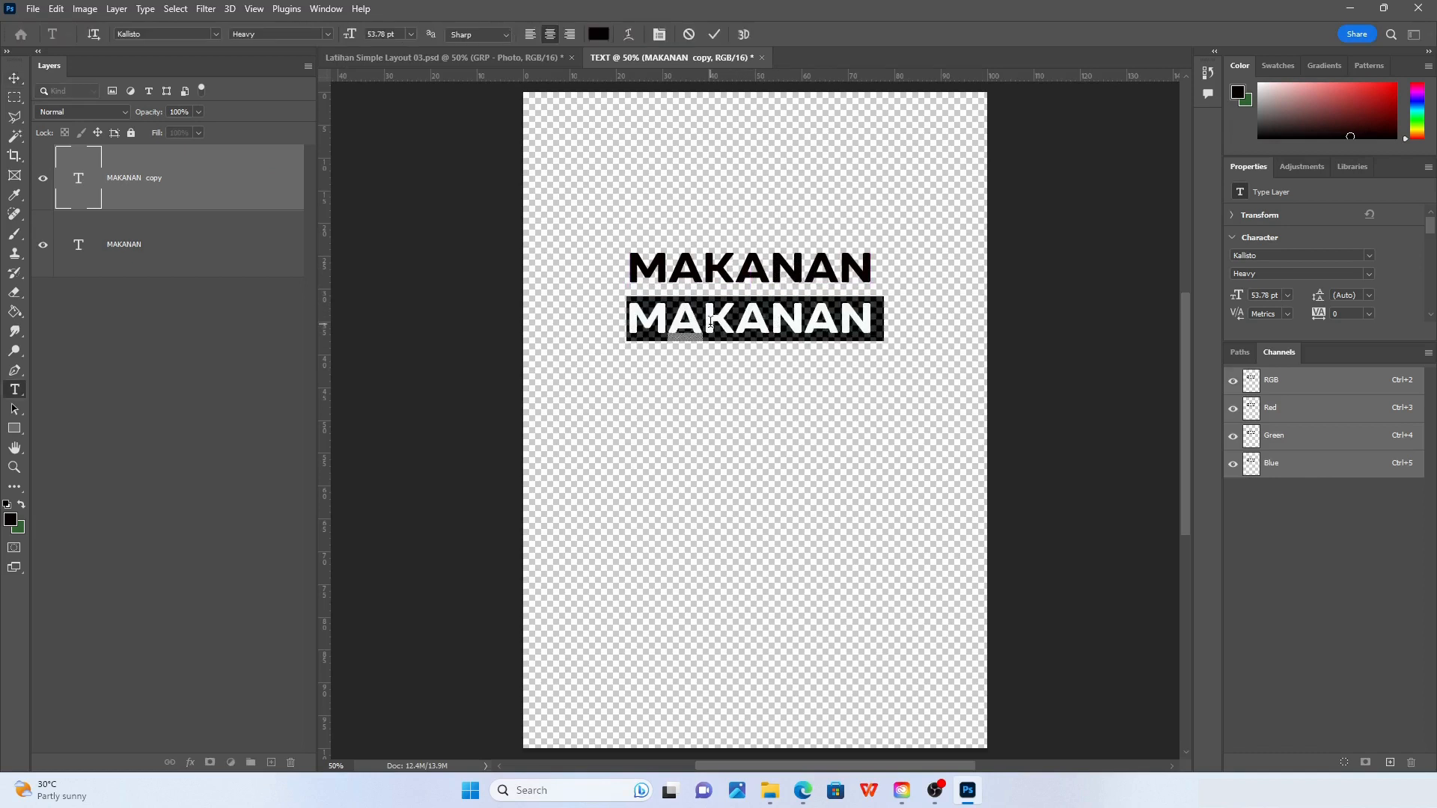
pyautogui.write('SIHAT')
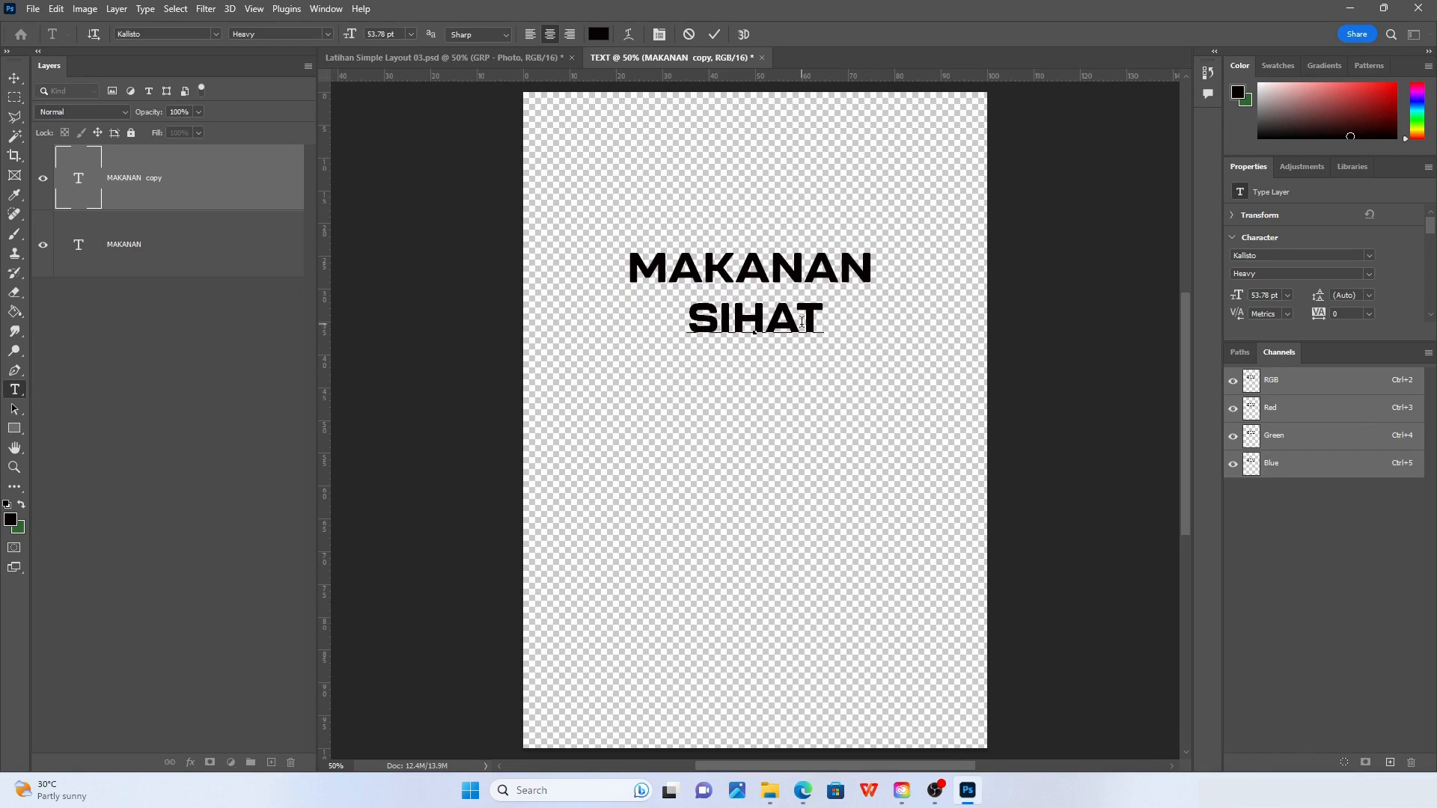
pyautogui.click(13, 78)
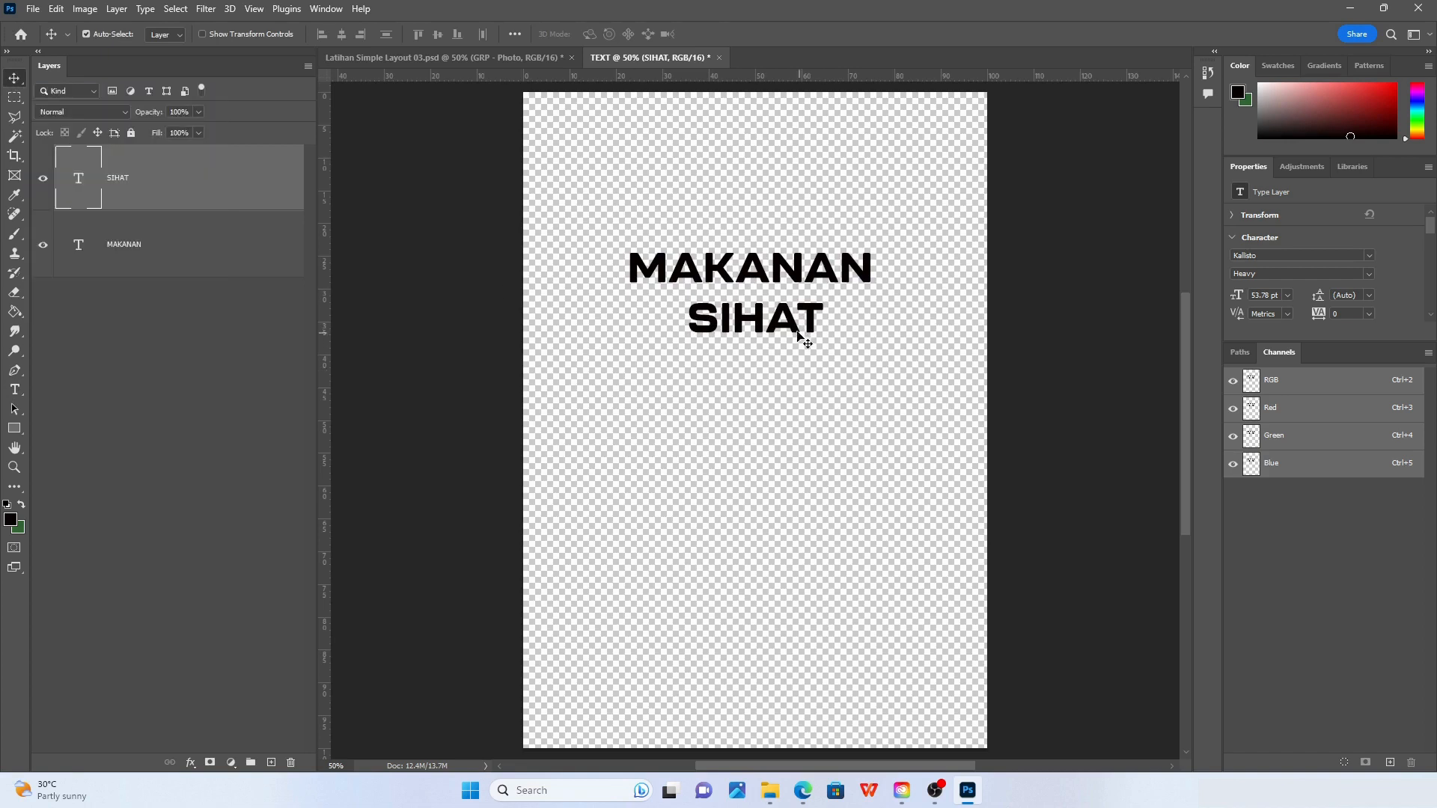
# Scale the SIHAT text up to about 182% so it spans the width of MAKANAN, and align it directly beneath
pyautogui.moveTo(790, 330)
pyautogui.mouseDown()
pyautogui.moveTo(784, 341)
pyautogui.moveTo(794, 330)
pyautogui.mouseUp()
pyautogui.hotkey('ctrl', 't')
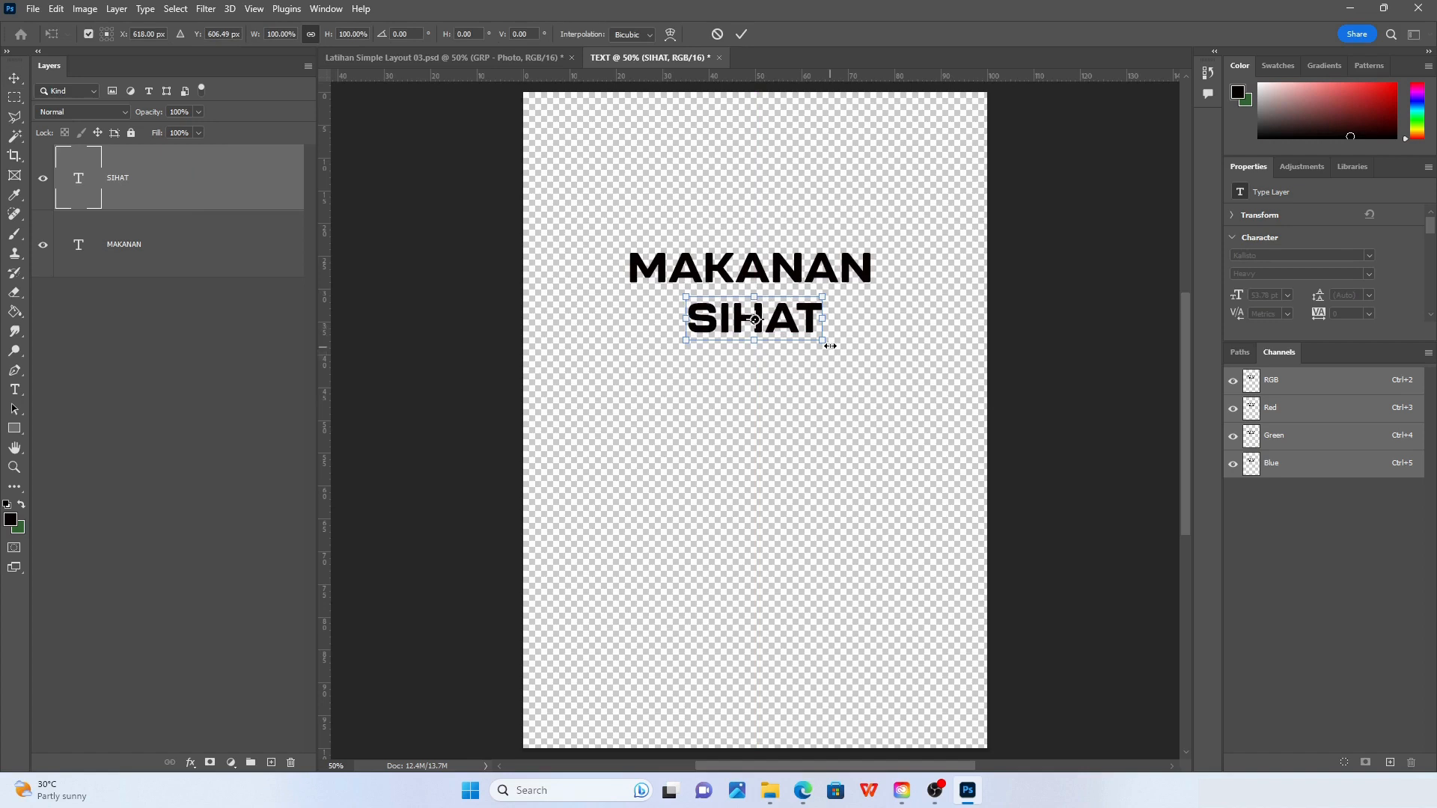
pyautogui.moveTo(830, 346)
pyautogui.mouseDown()
pyautogui.moveTo(887, 376)
pyautogui.moveTo(844, 344)
pyautogui.moveTo(895, 362)
pyautogui.moveTo(829, 330)
pyautogui.moveTo(851, 349)
pyautogui.mouseUp()
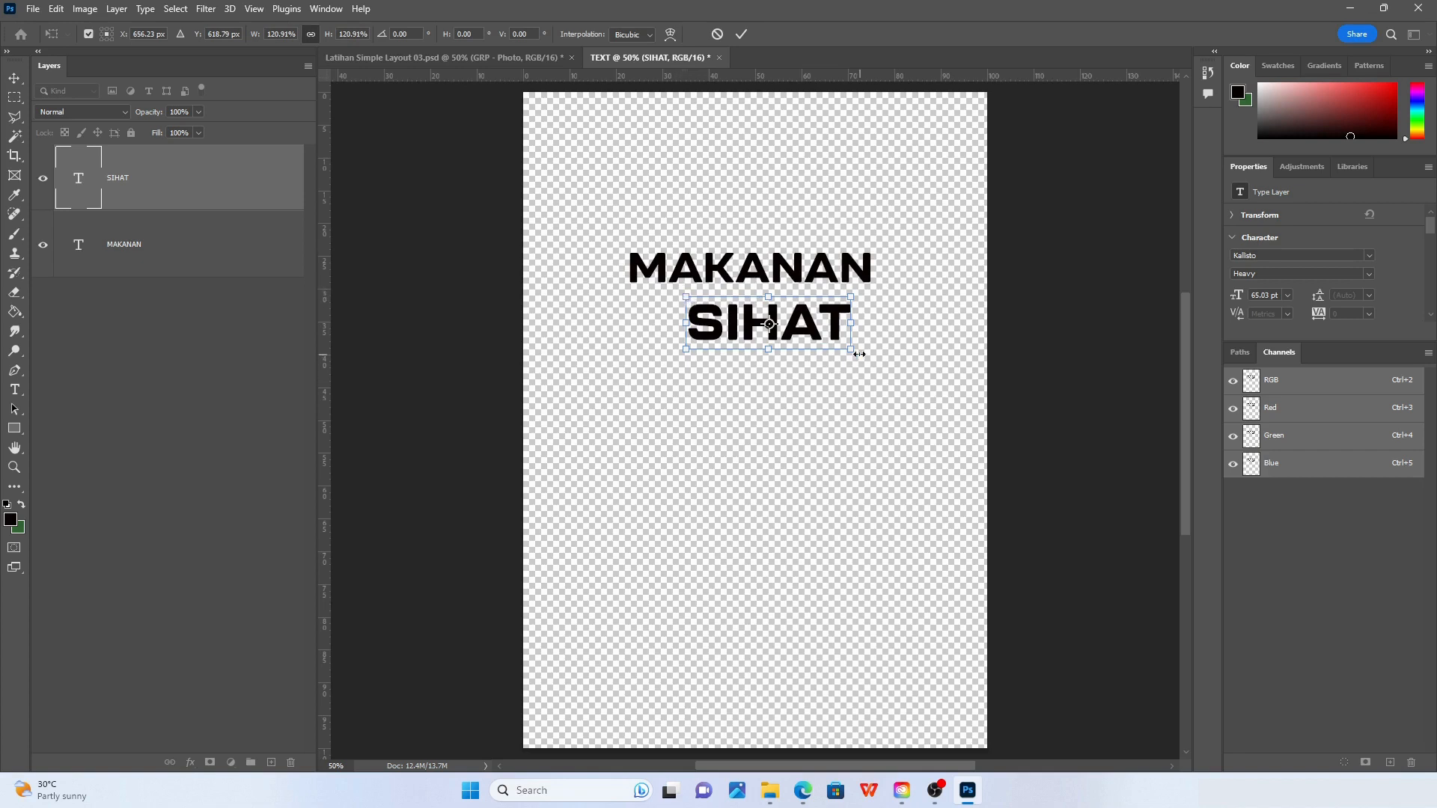
pyautogui.moveTo(851, 350); pyautogui.dragTo(908, 367)
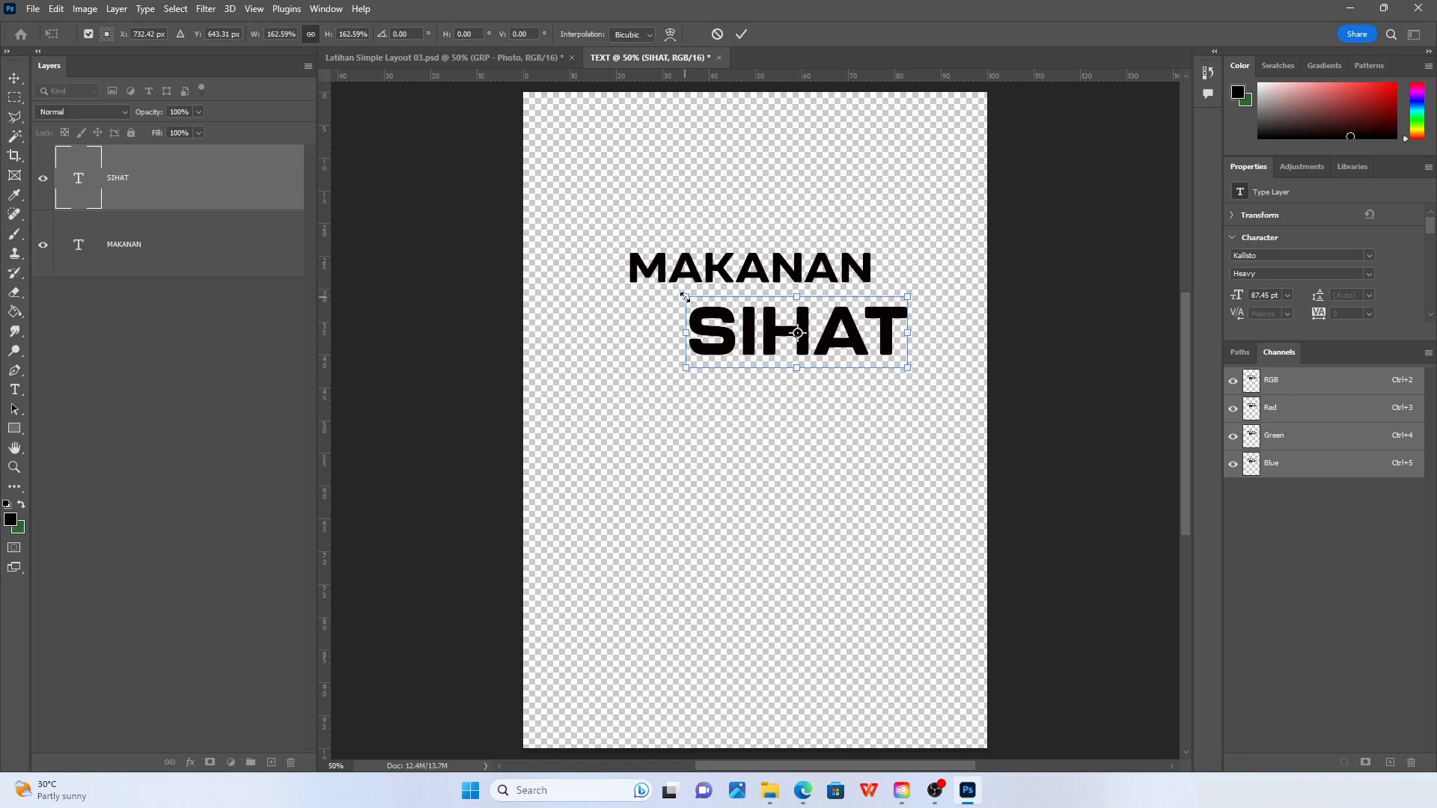
pyautogui.moveTo(911, 368); pyautogui.dragTo(831, 344)
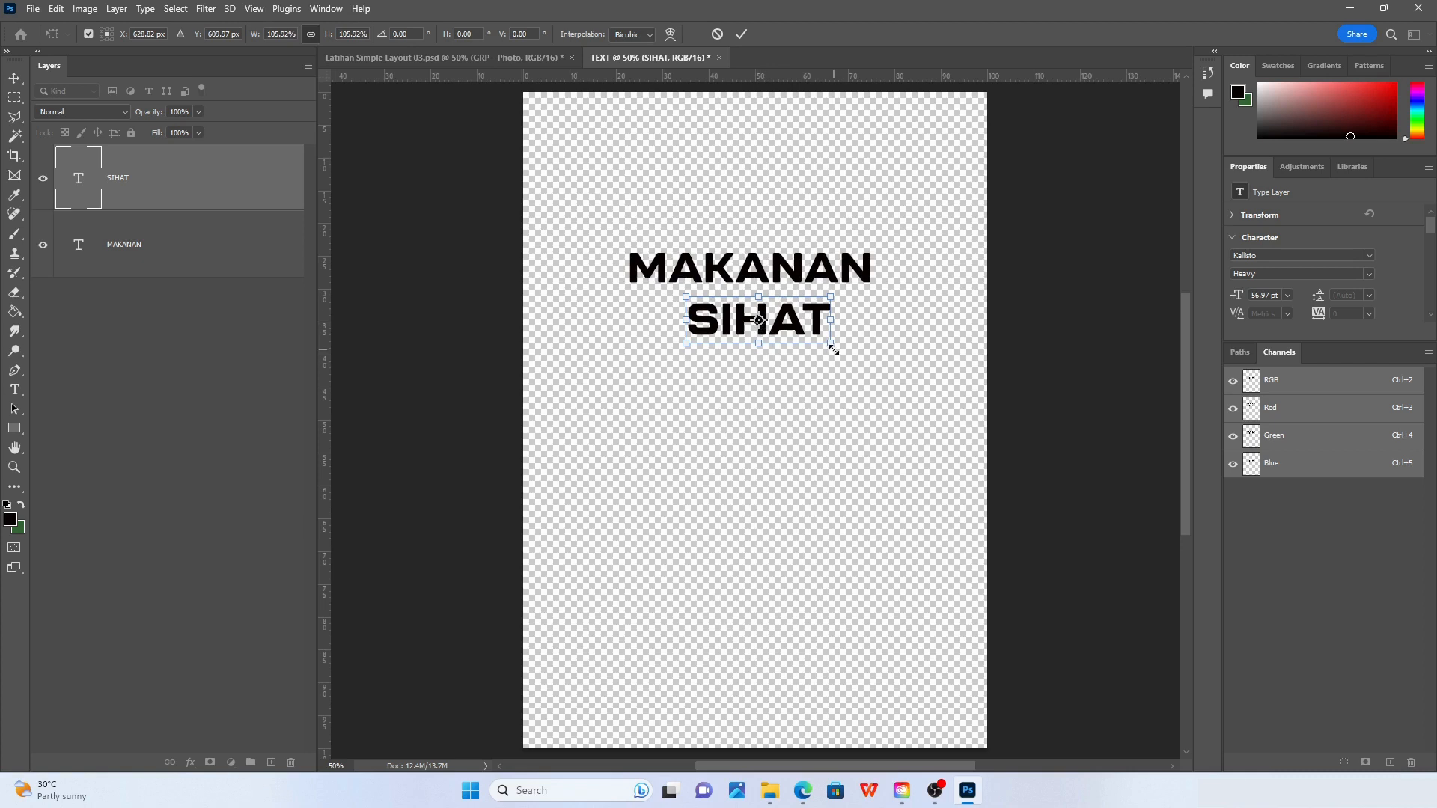
pyautogui.moveTo(832, 345); pyautogui.dragTo(864, 355)
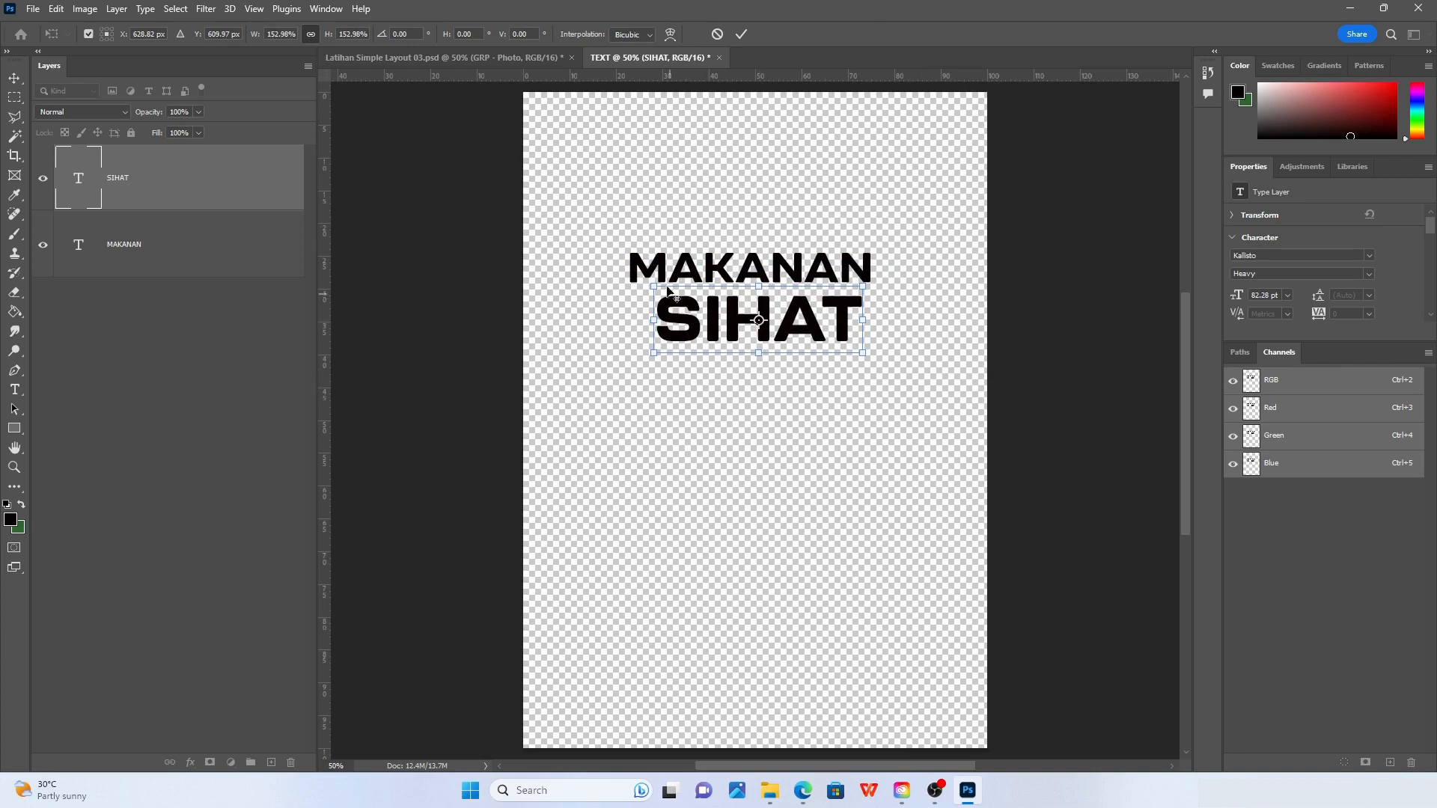
pyautogui.moveTo(864, 355); pyautogui.dragTo(875, 365)
pyautogui.moveTo(853, 309); pyautogui.dragTo(850, 308)
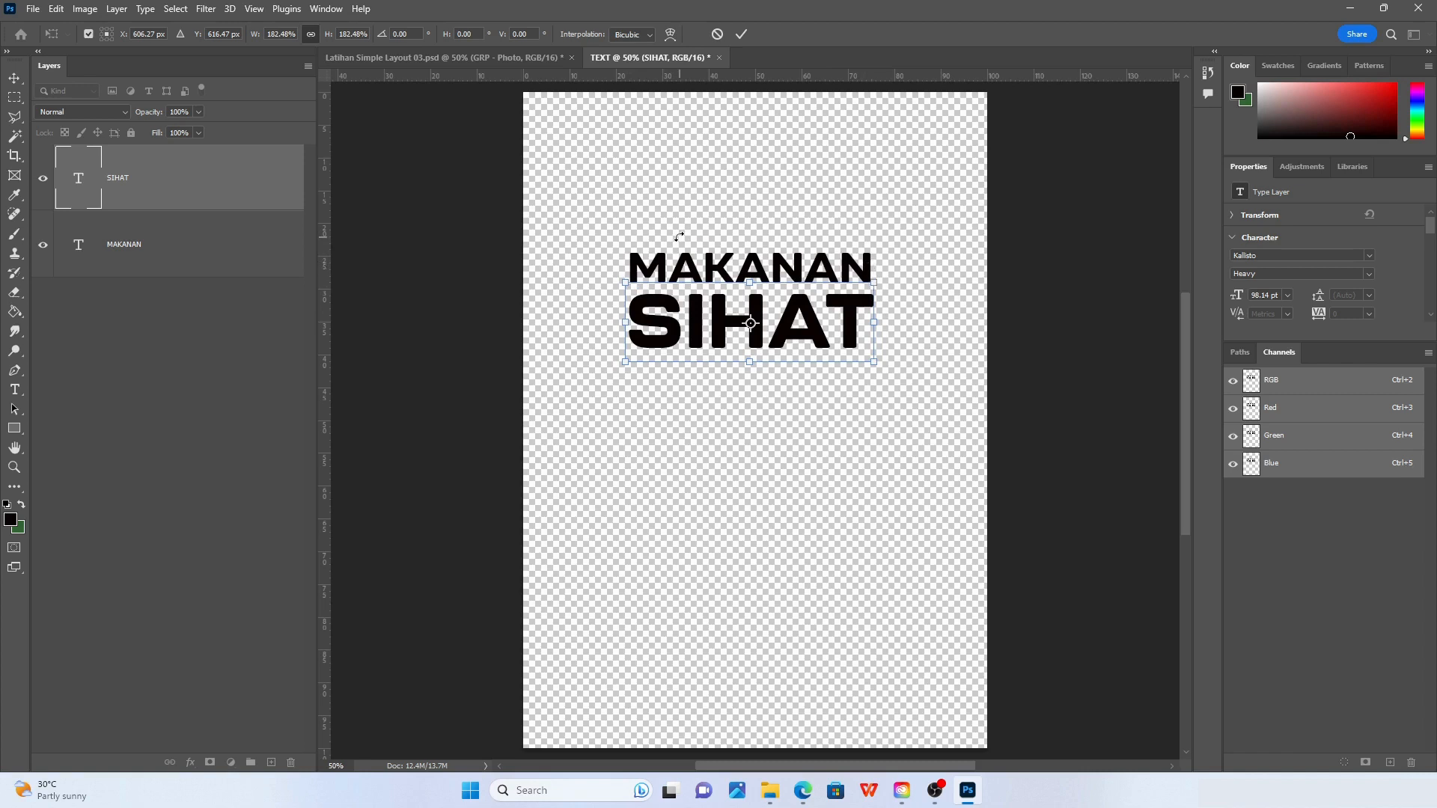
pyautogui.press('Return')
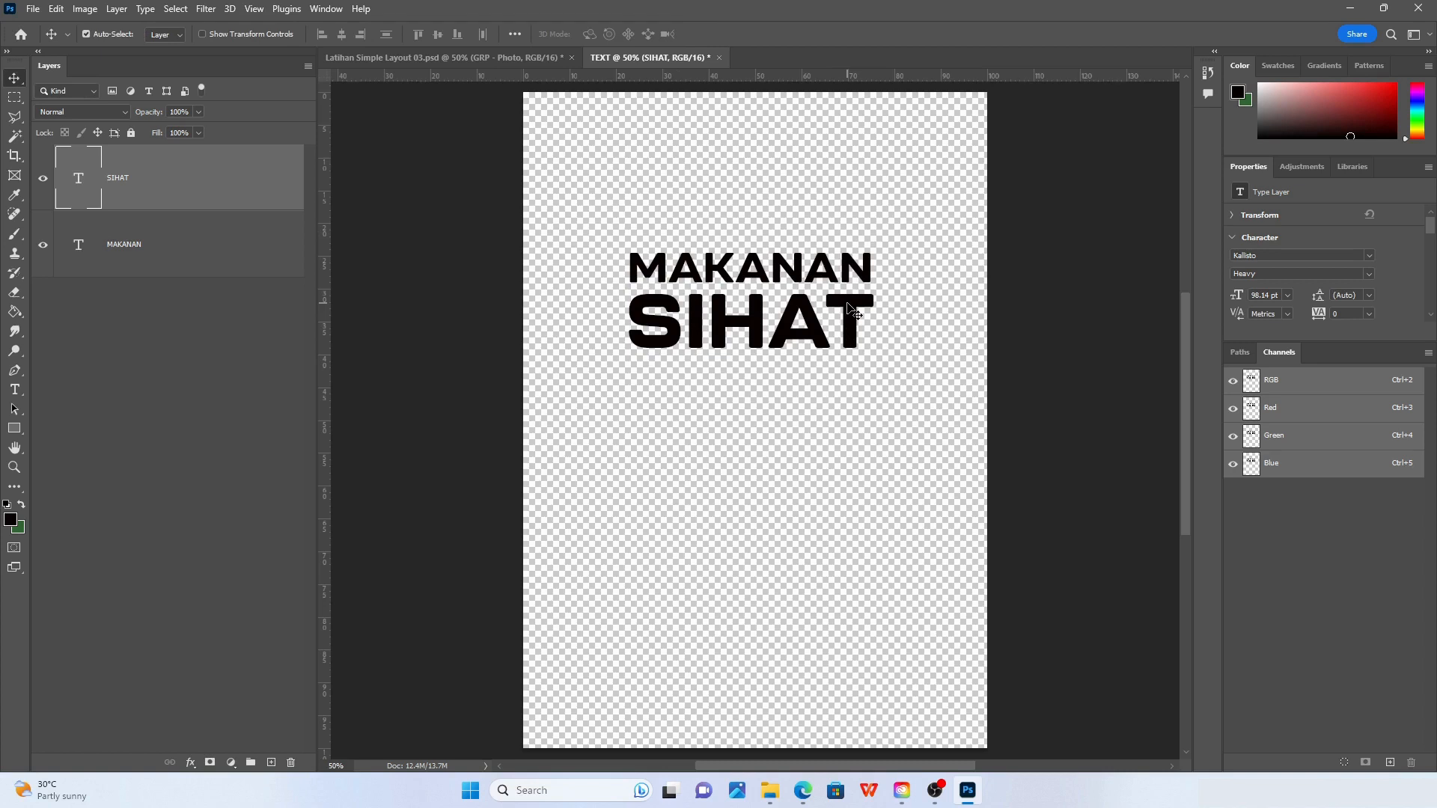
# Duplicate the MAKANAN text layer again and place the copy directly beneath SIHAT
pyautogui.click(788, 267)
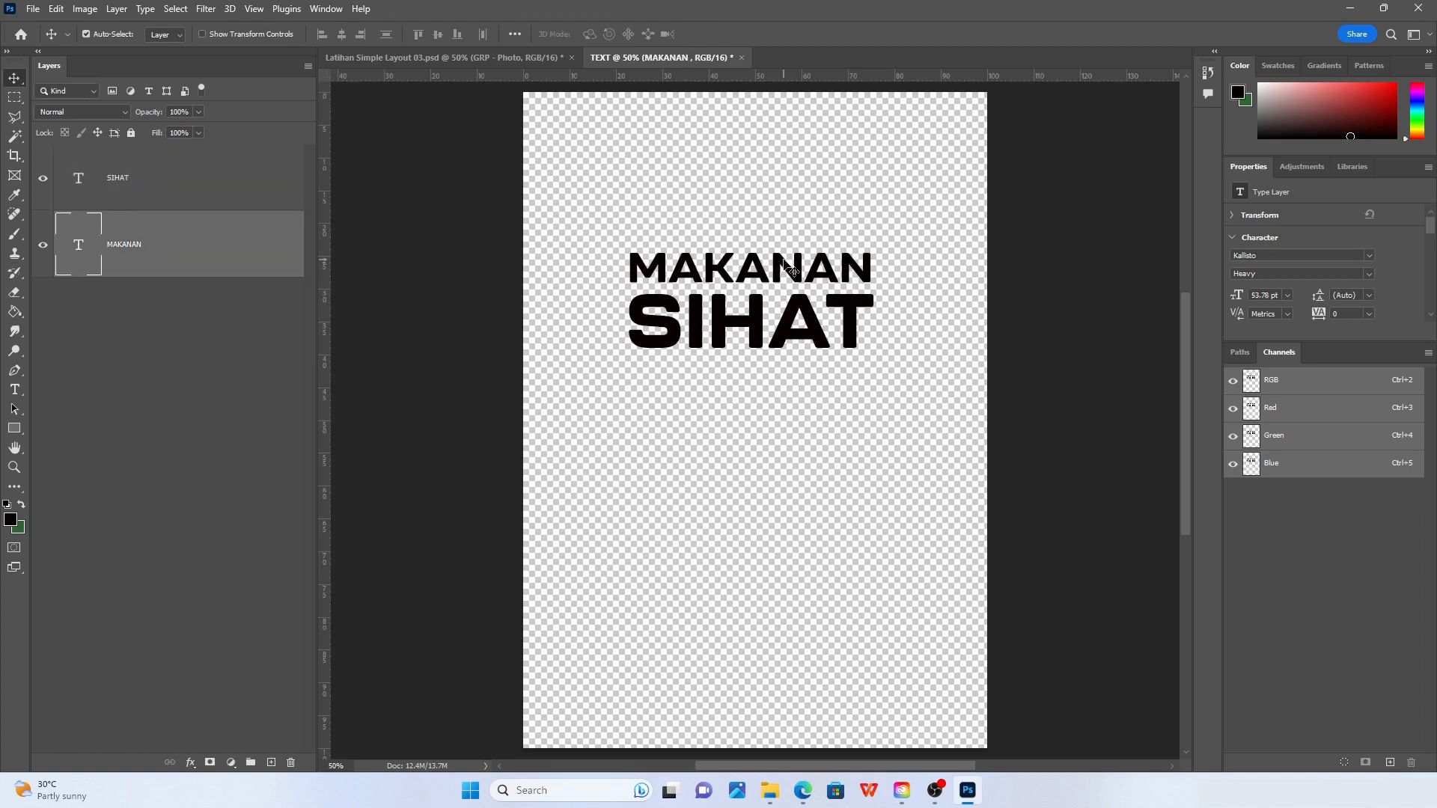
pyautogui.click(157, 178)
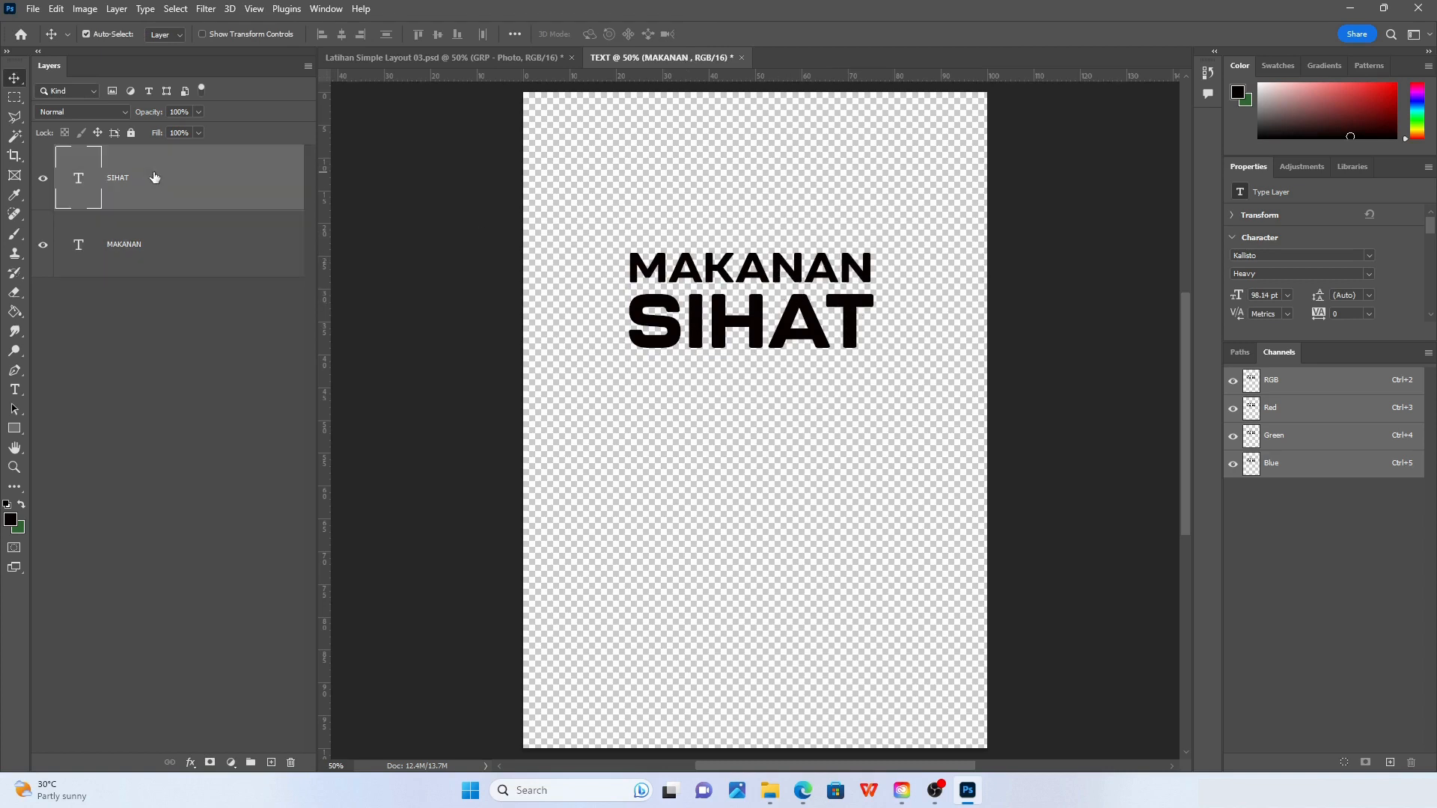
pyautogui.click(144, 234)
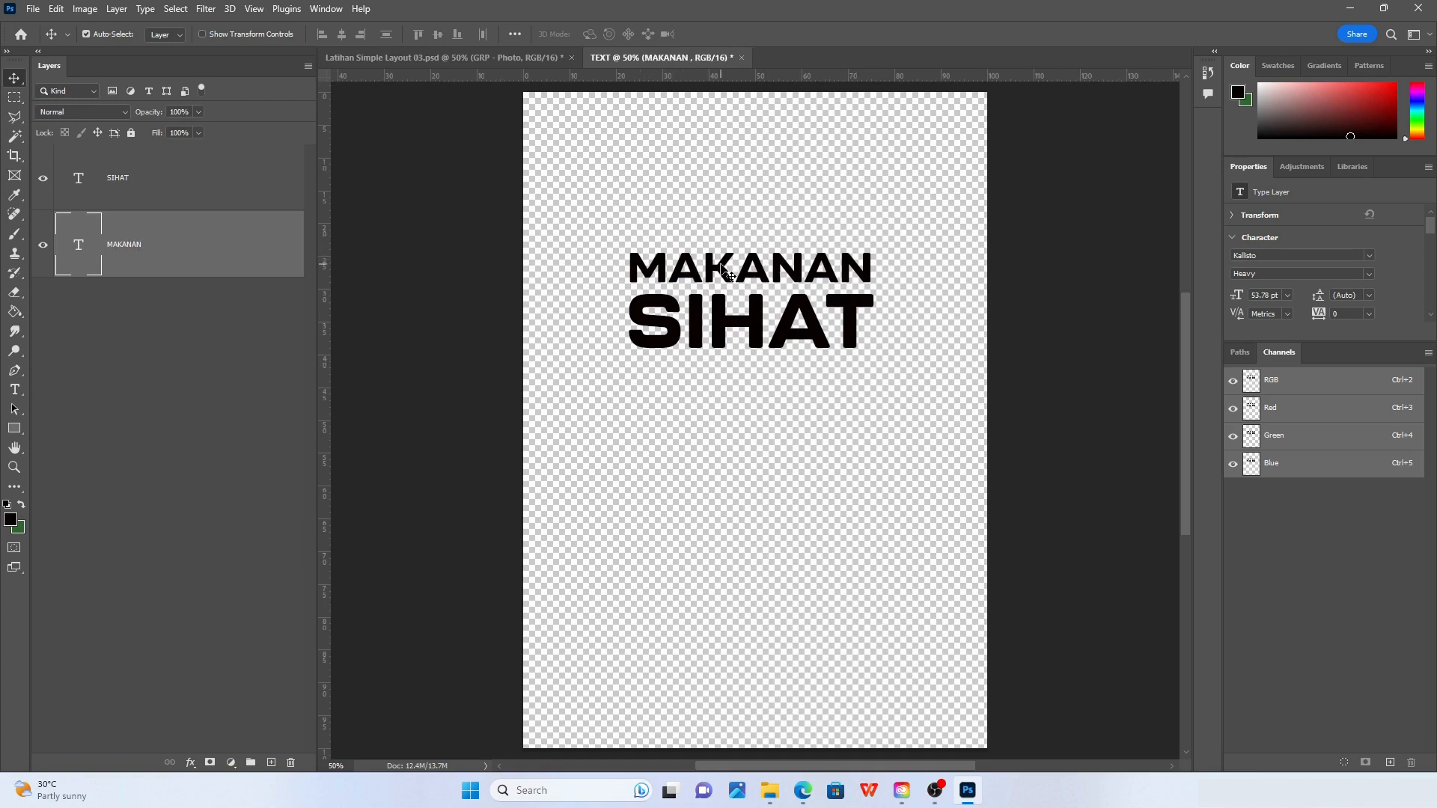
pyautogui.click(116, 8)
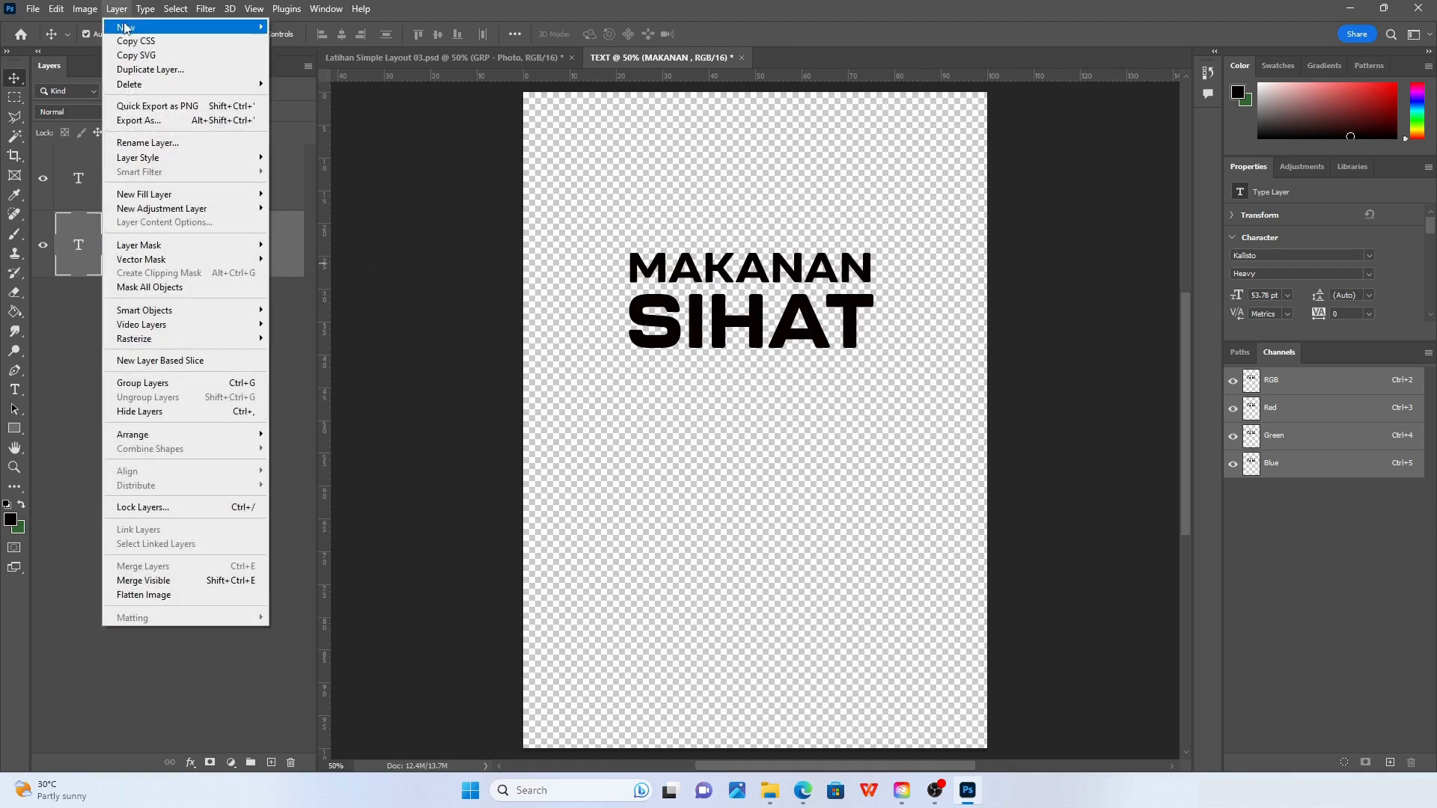
pyautogui.moveTo(225, 28)
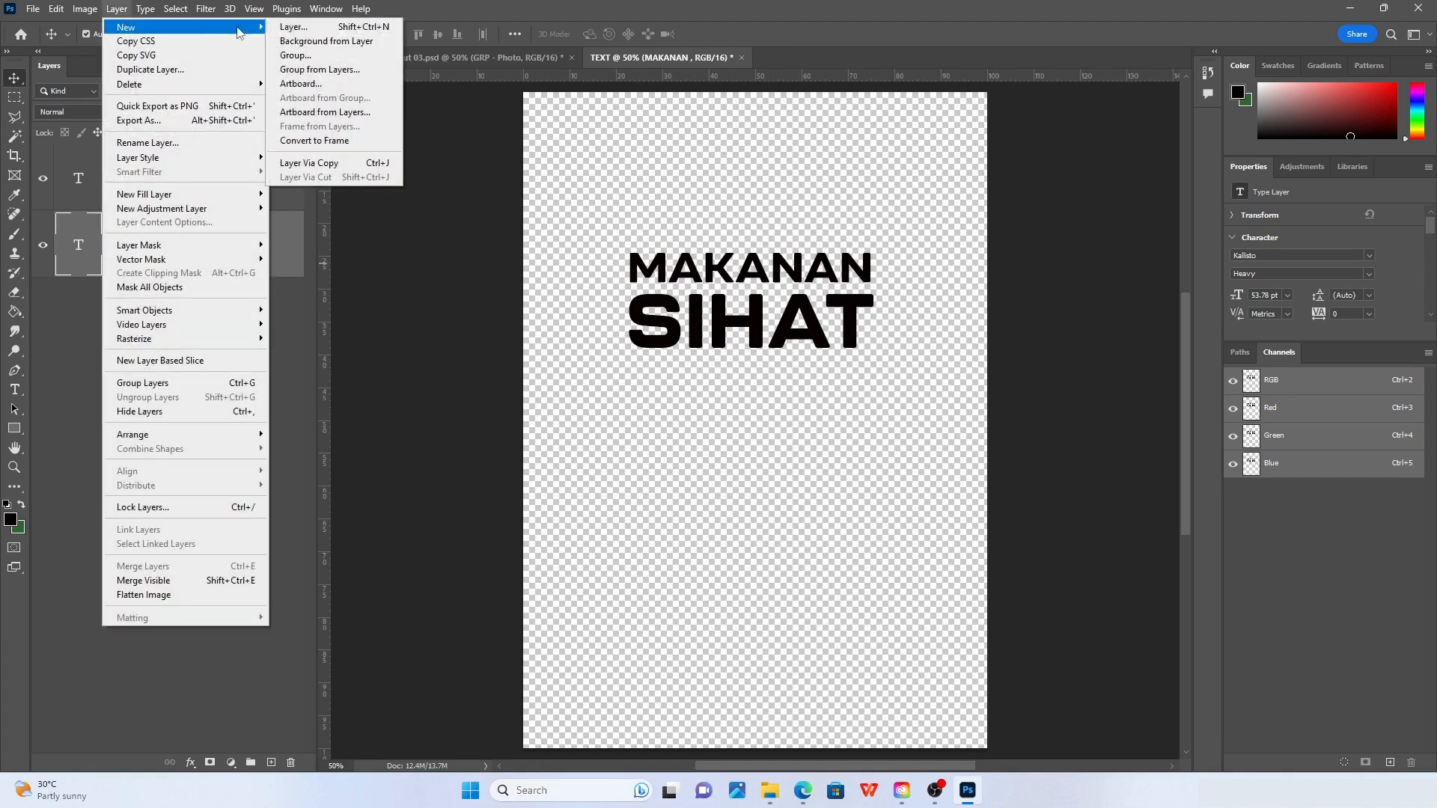
pyautogui.click(349, 170)
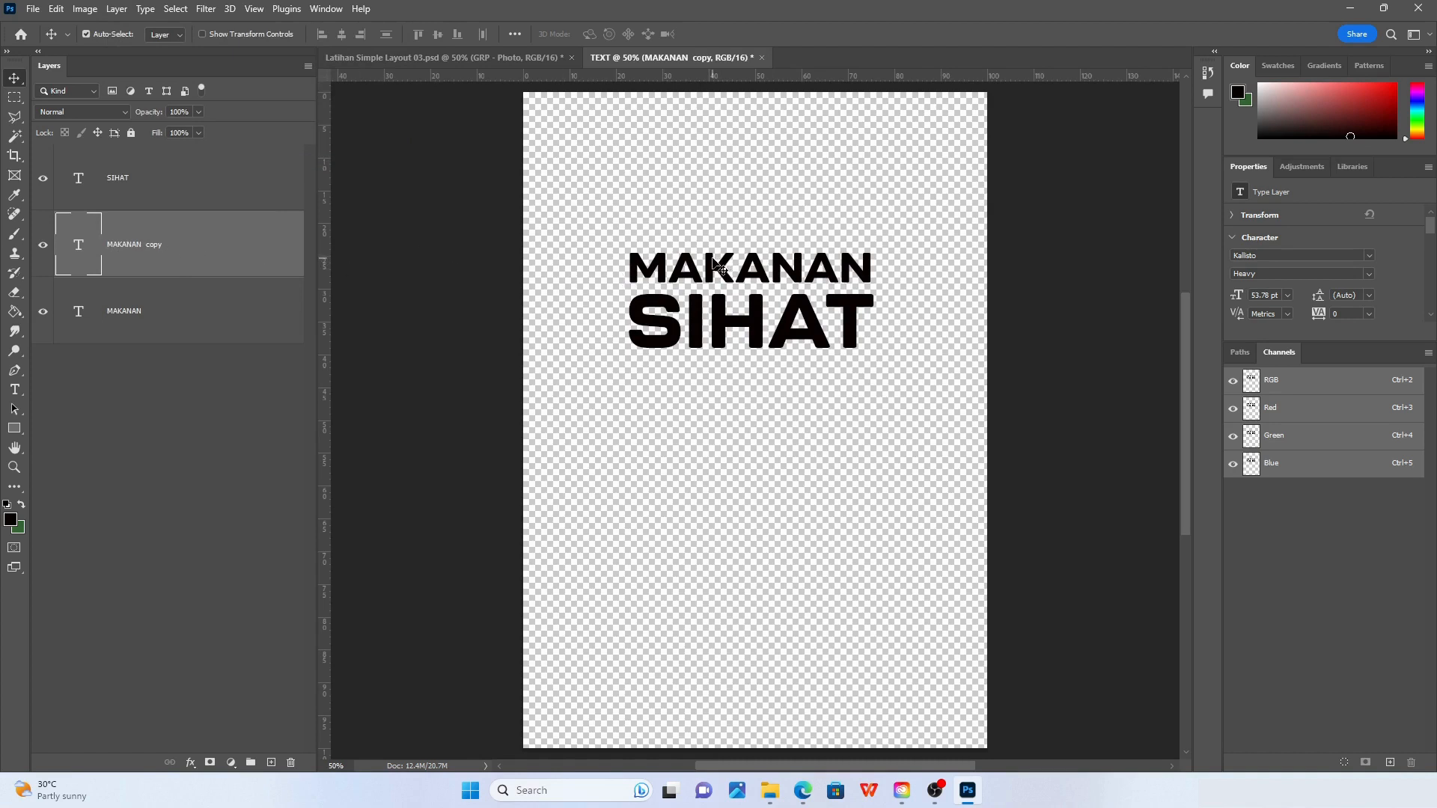
pyautogui.moveTo(708, 276); pyautogui.dragTo(715, 371)
# Replace the wording of the MAKANAN copy beneath SIHAT with GENERASI HEBAT
pyautogui.doubleClick(752, 369)
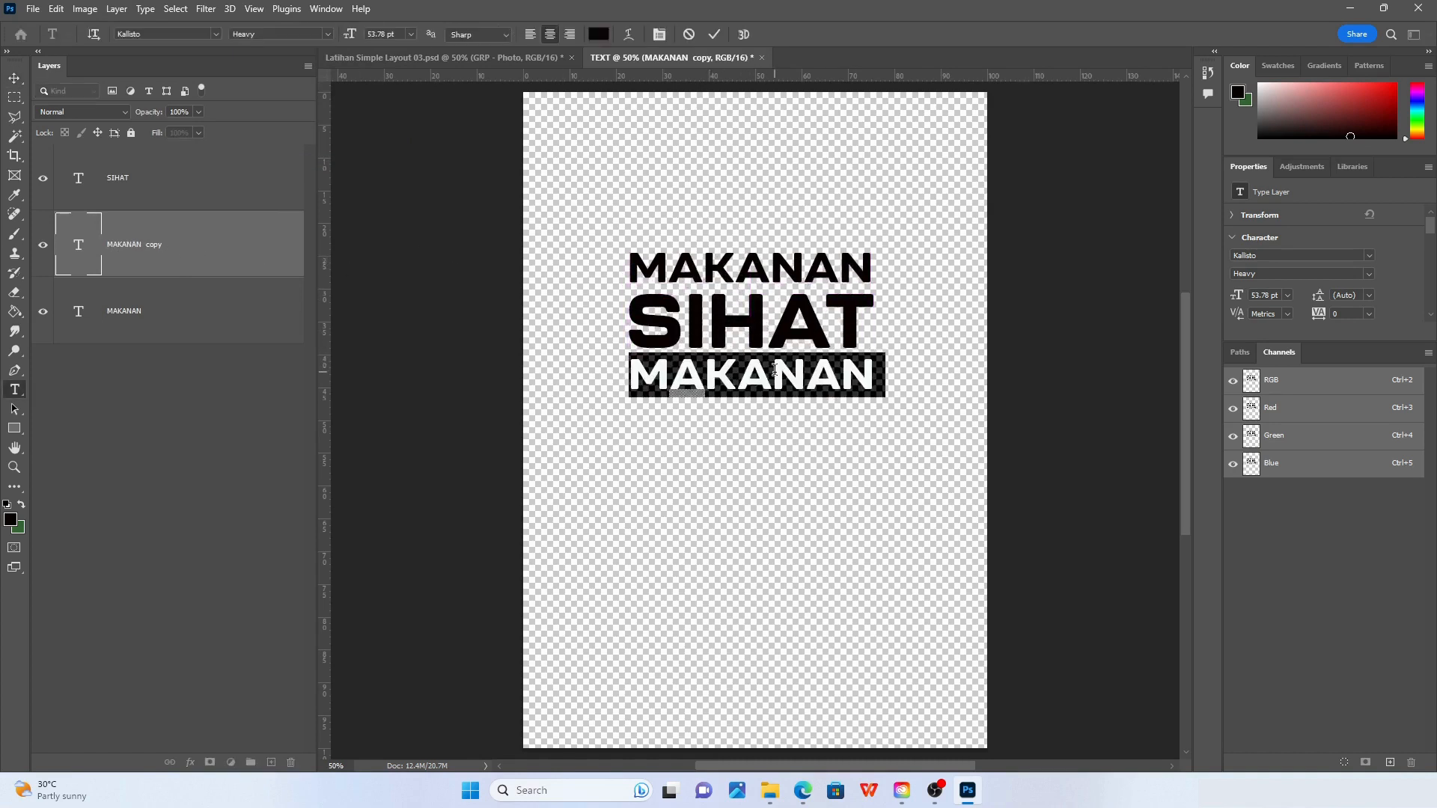
pyautogui.write('GENERA')
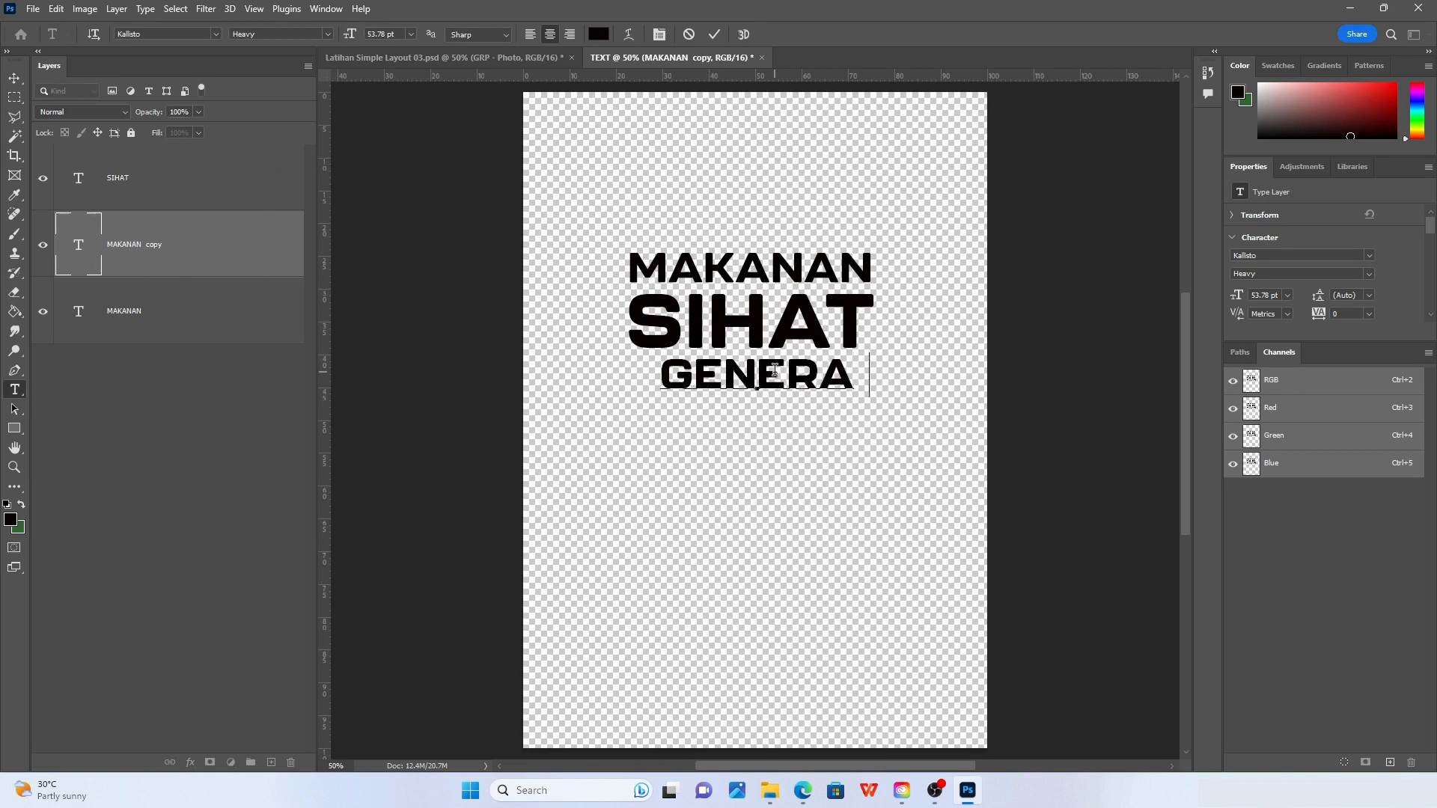
pyautogui.write('SI HEBAT')
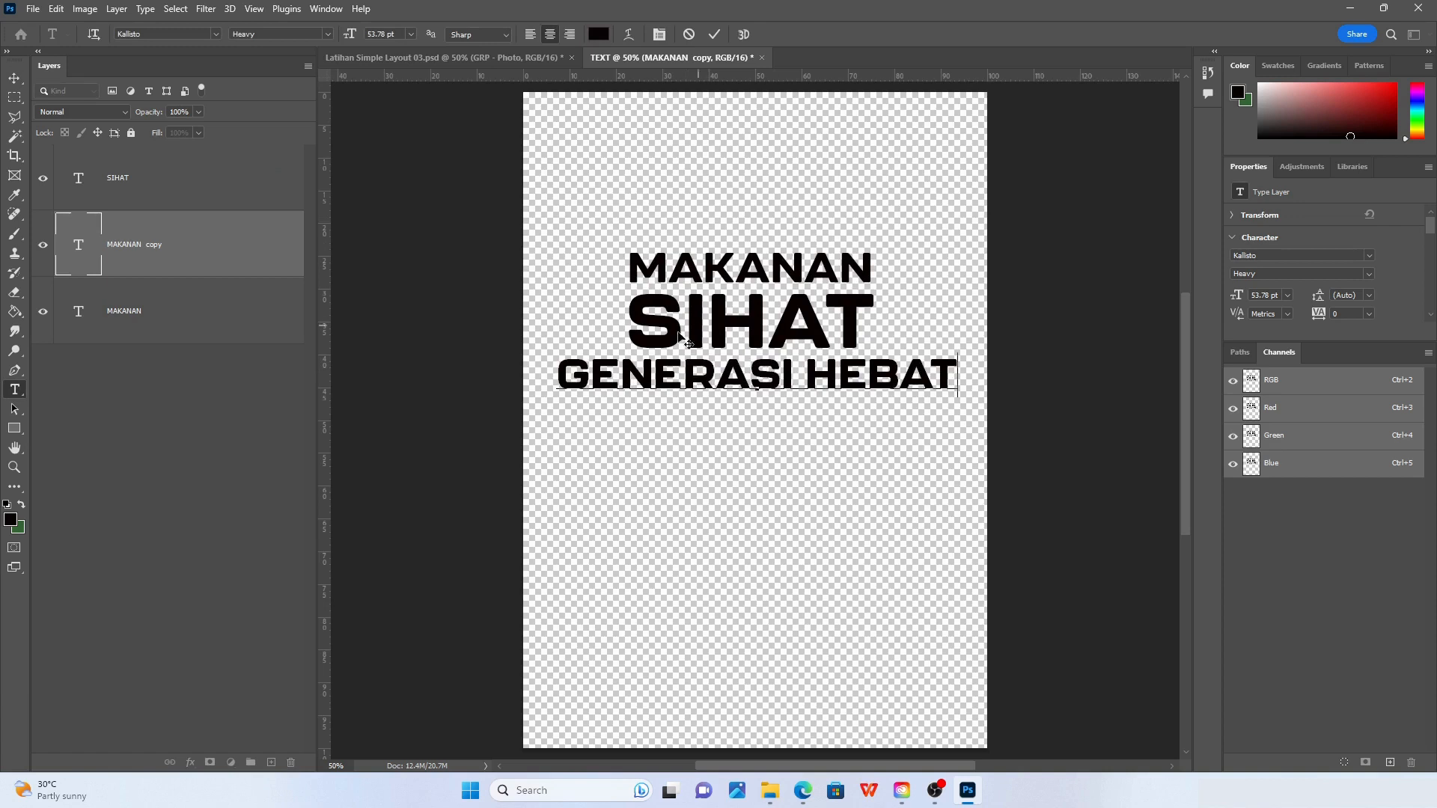
# Scale the GENERASI HEBAT text down to about 61.55% so it spans the width of SIHAT, keeping it directly beneath
pyautogui.click(15, 77)
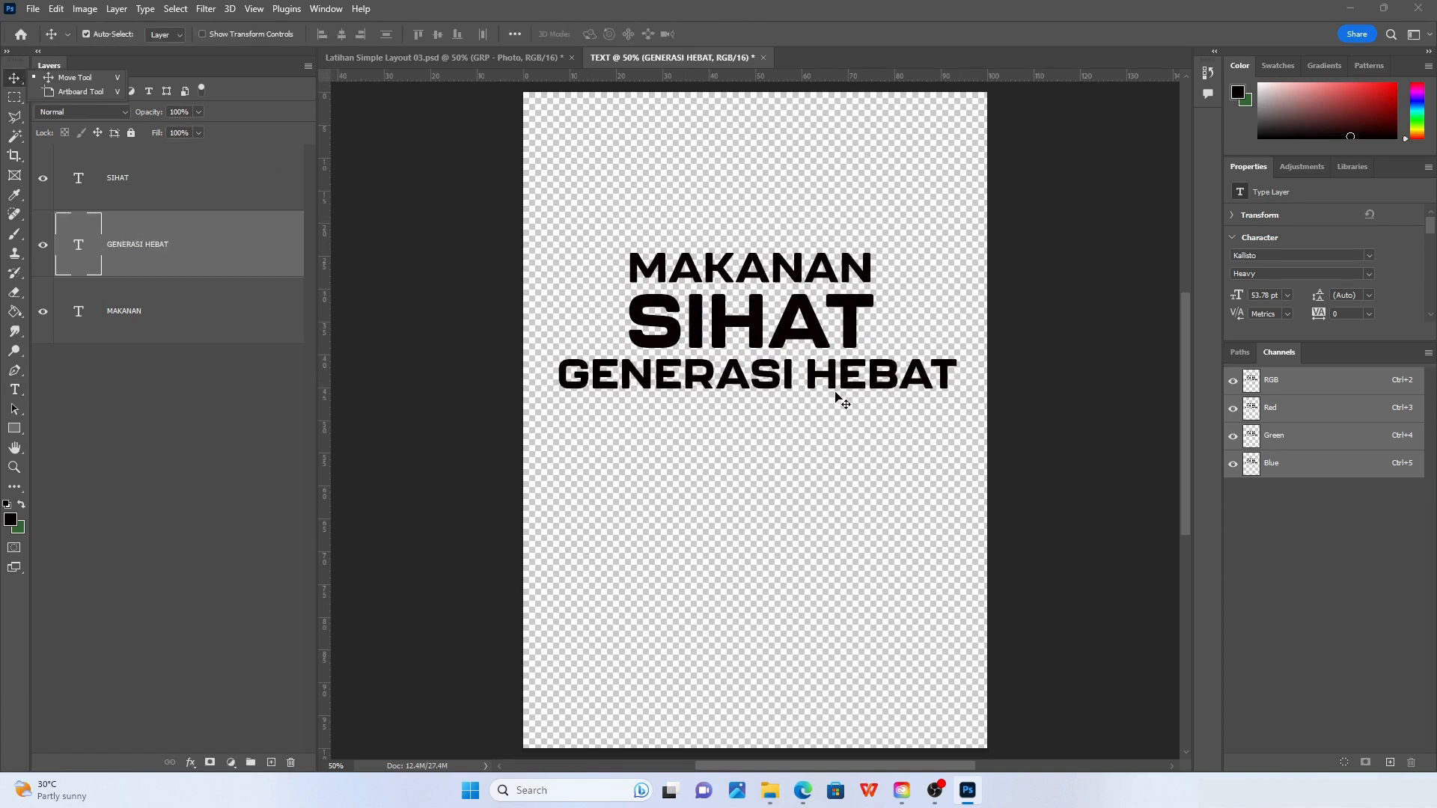
pyautogui.hotkey('ctrl', 't')
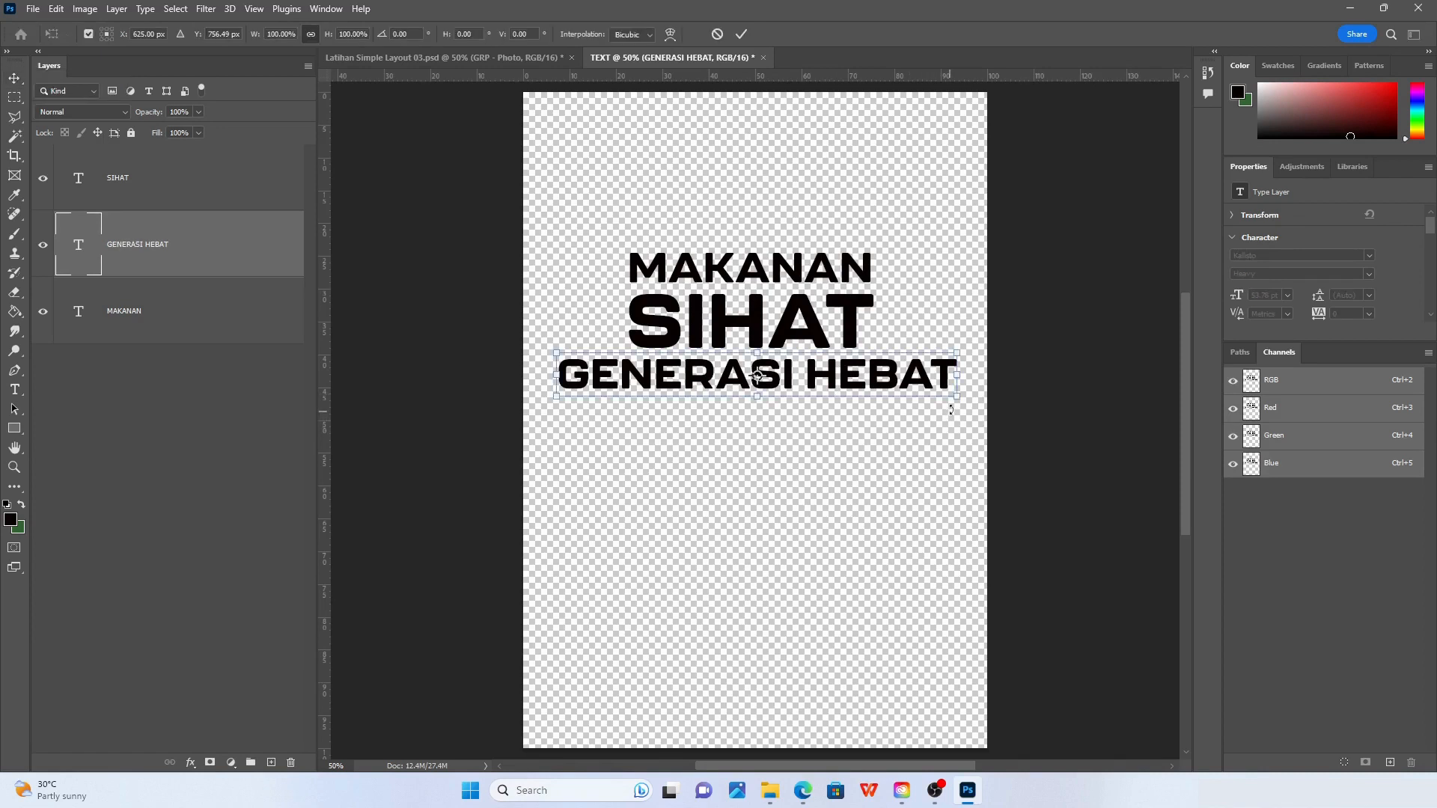
pyautogui.moveTo(956, 397); pyautogui.dragTo(878, 376)
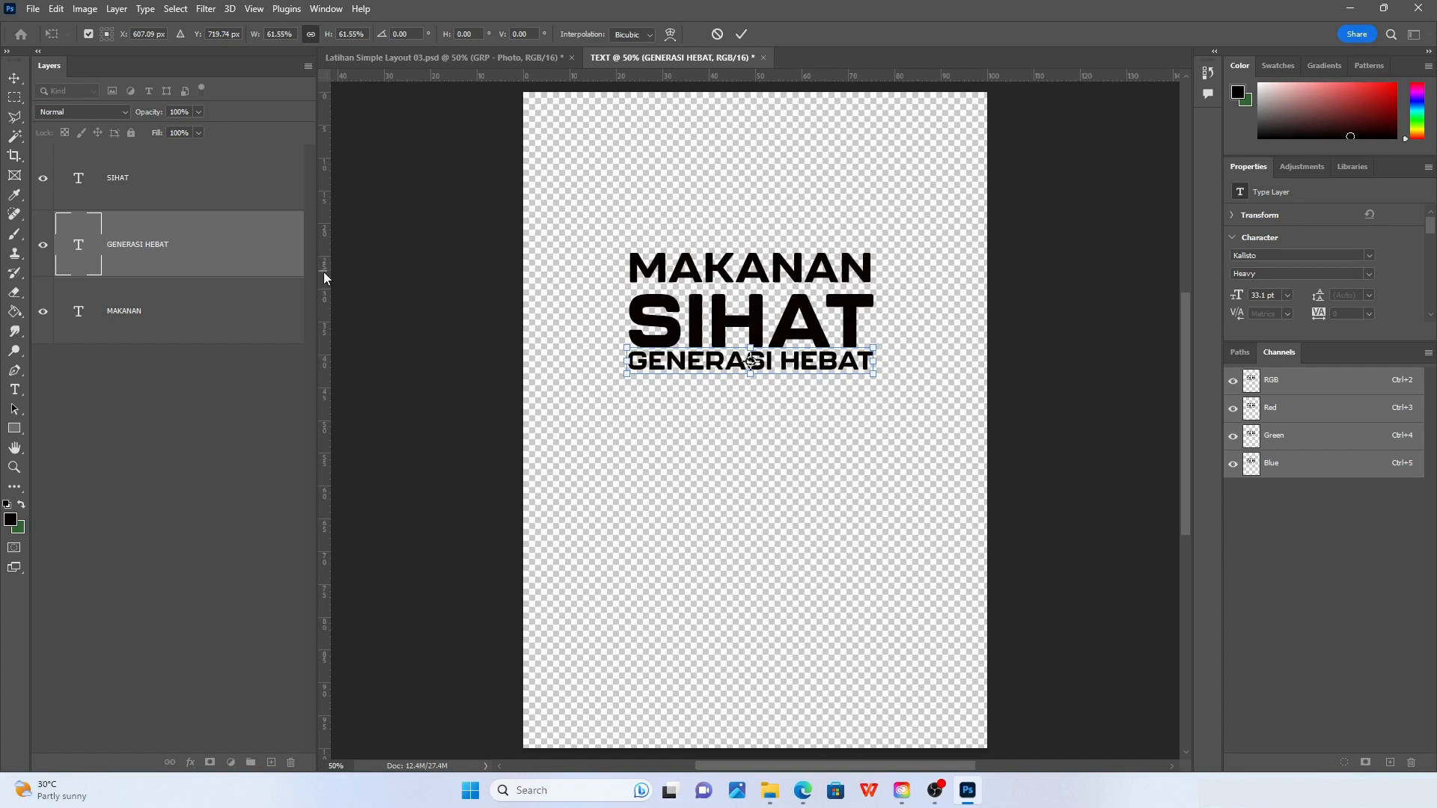
# Place two vertical guides along the left and right edges of the three-line title
pyautogui.moveTo(323, 272); pyautogui.dragTo(870, 433)
pyautogui.moveTo(329, 384); pyautogui.dragTo(628, 410)
pyautogui.moveTo(628, 232); pyautogui.dragTo(633, 232)
pyautogui.click(14, 78)
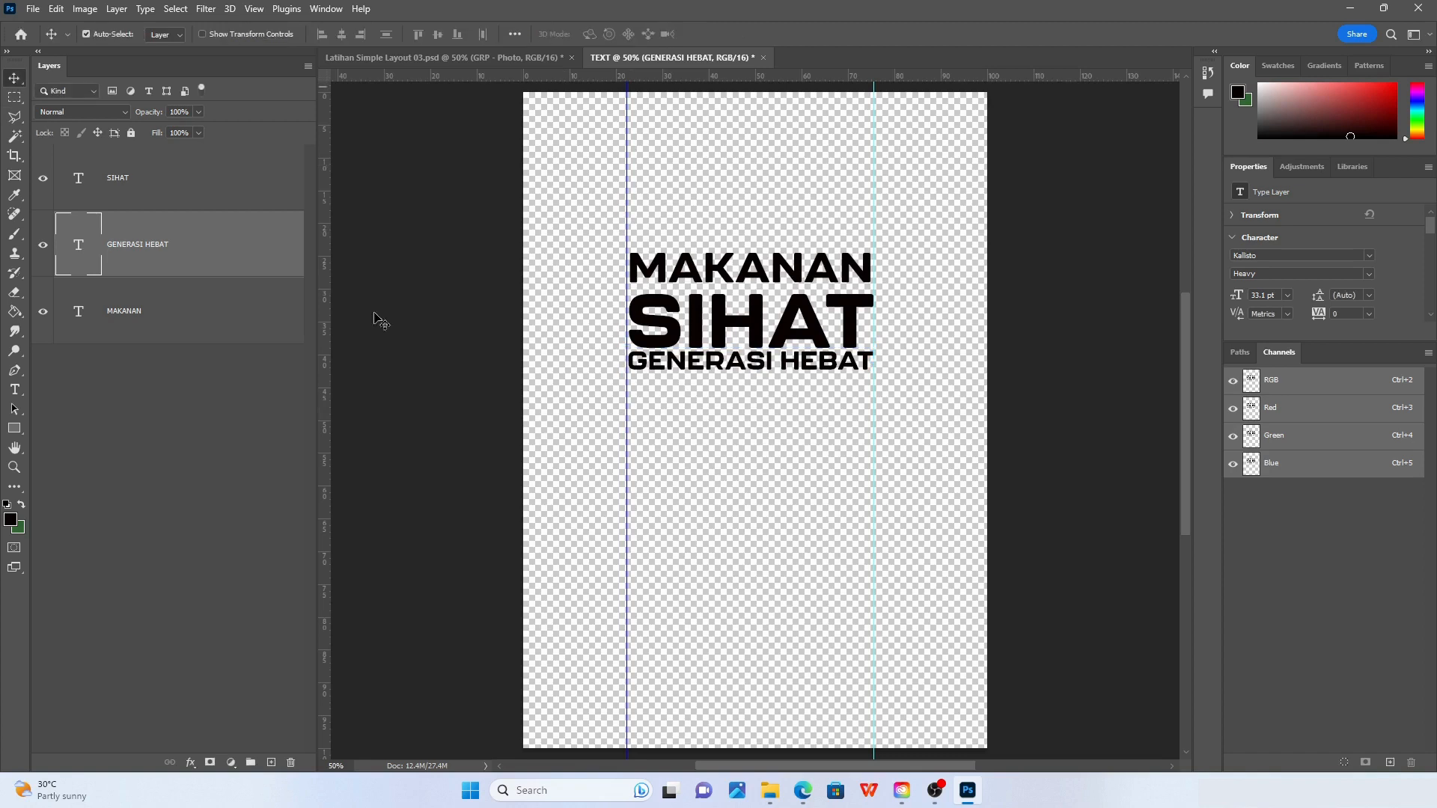
pyautogui.click(860, 380)
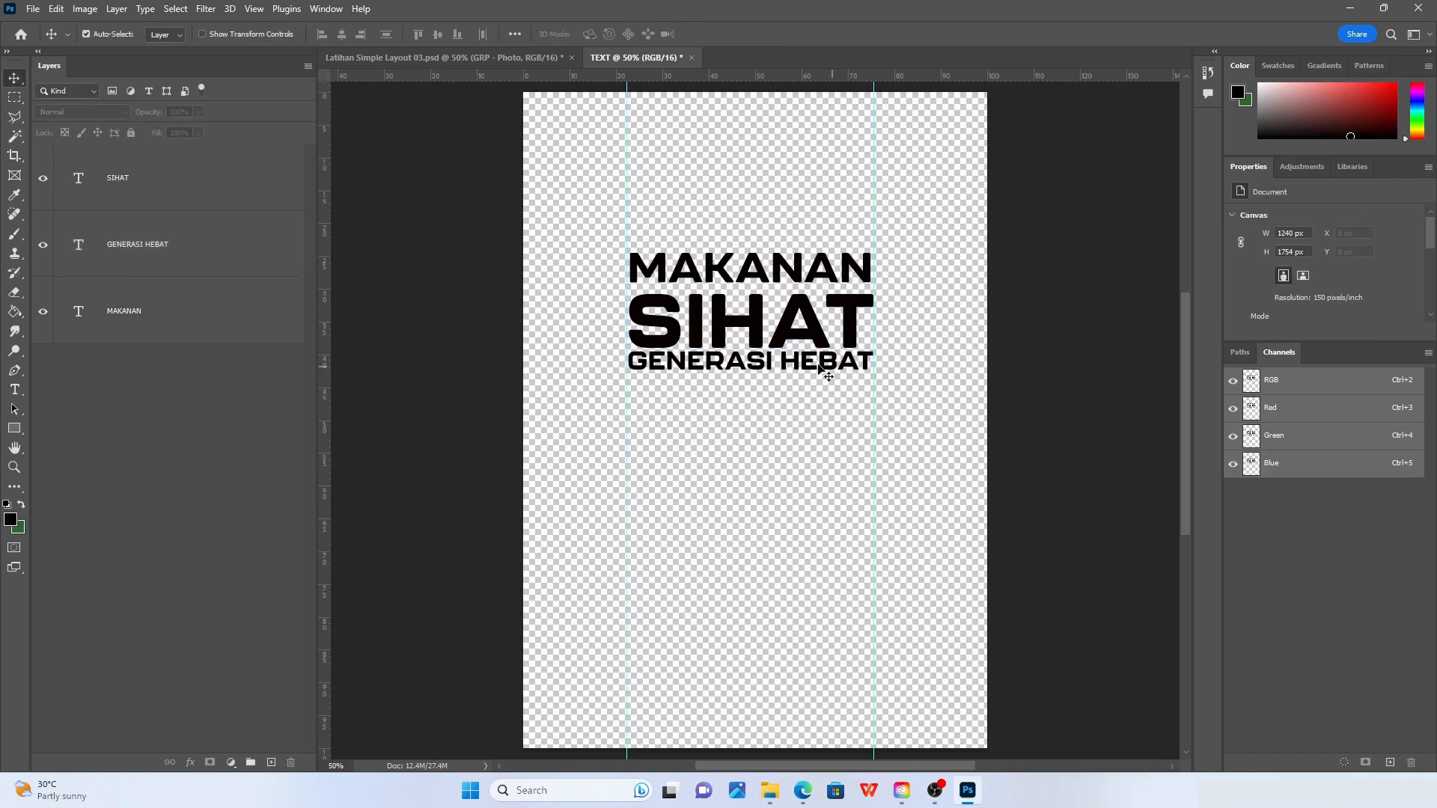
pyautogui.click(780, 366)
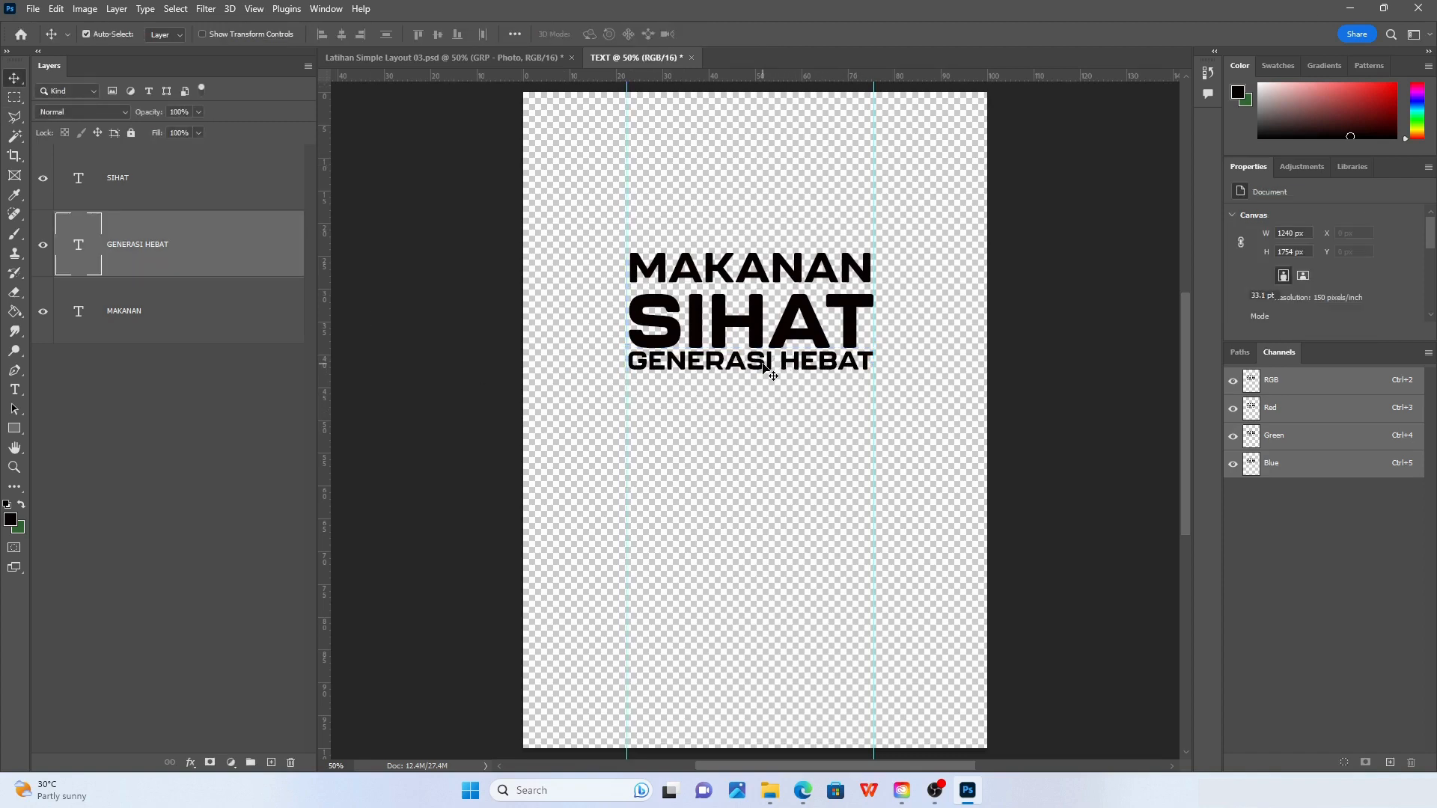
pyautogui.doubleClick(768, 358)
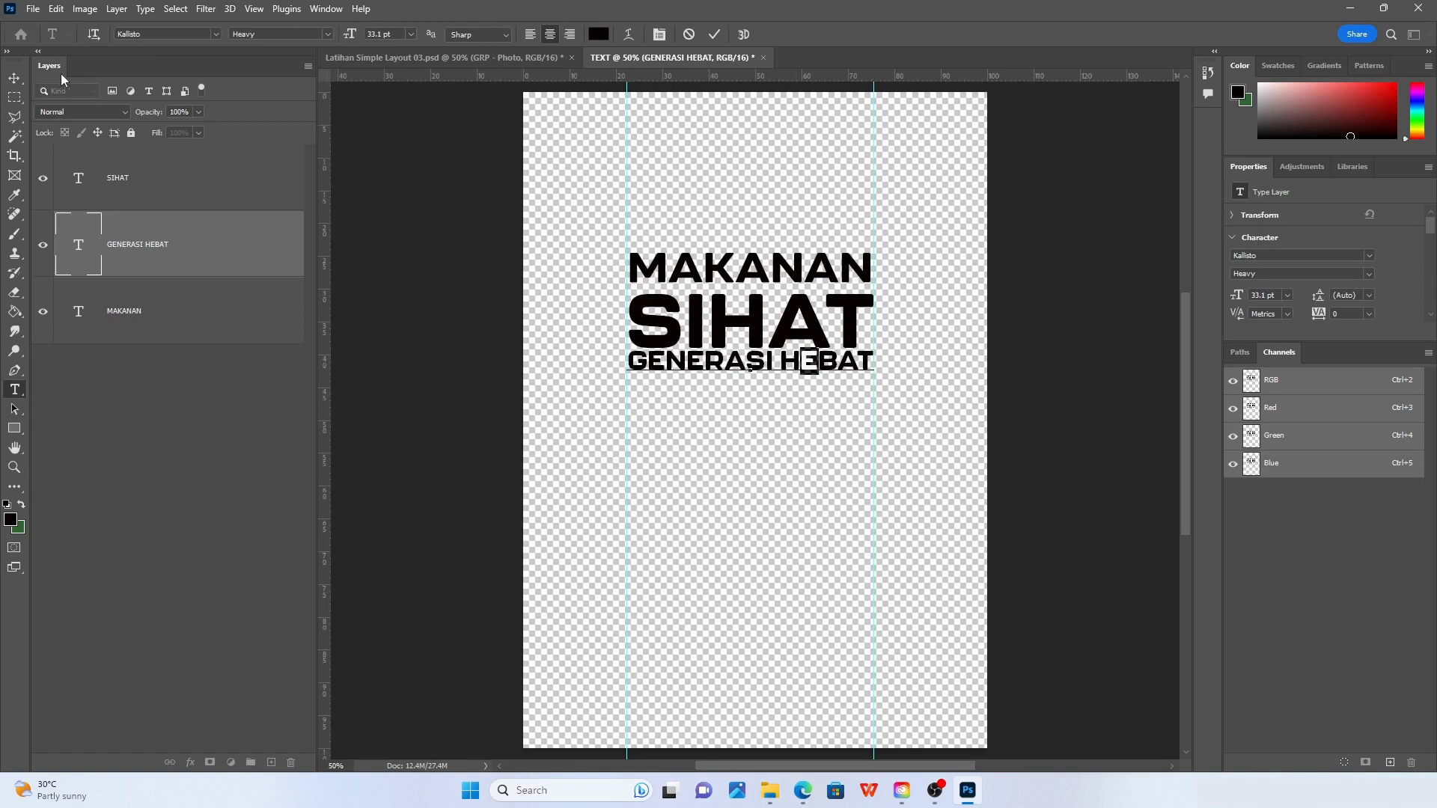
pyautogui.click(783, 353)
pyautogui.moveTo(728, 368); pyautogui.dragTo(760, 366)
pyautogui.moveTo(649, 366); pyautogui.dragTo(811, 364)
pyautogui.click(790, 357)
pyautogui.click(868, 362)
pyautogui.click(14, 77)
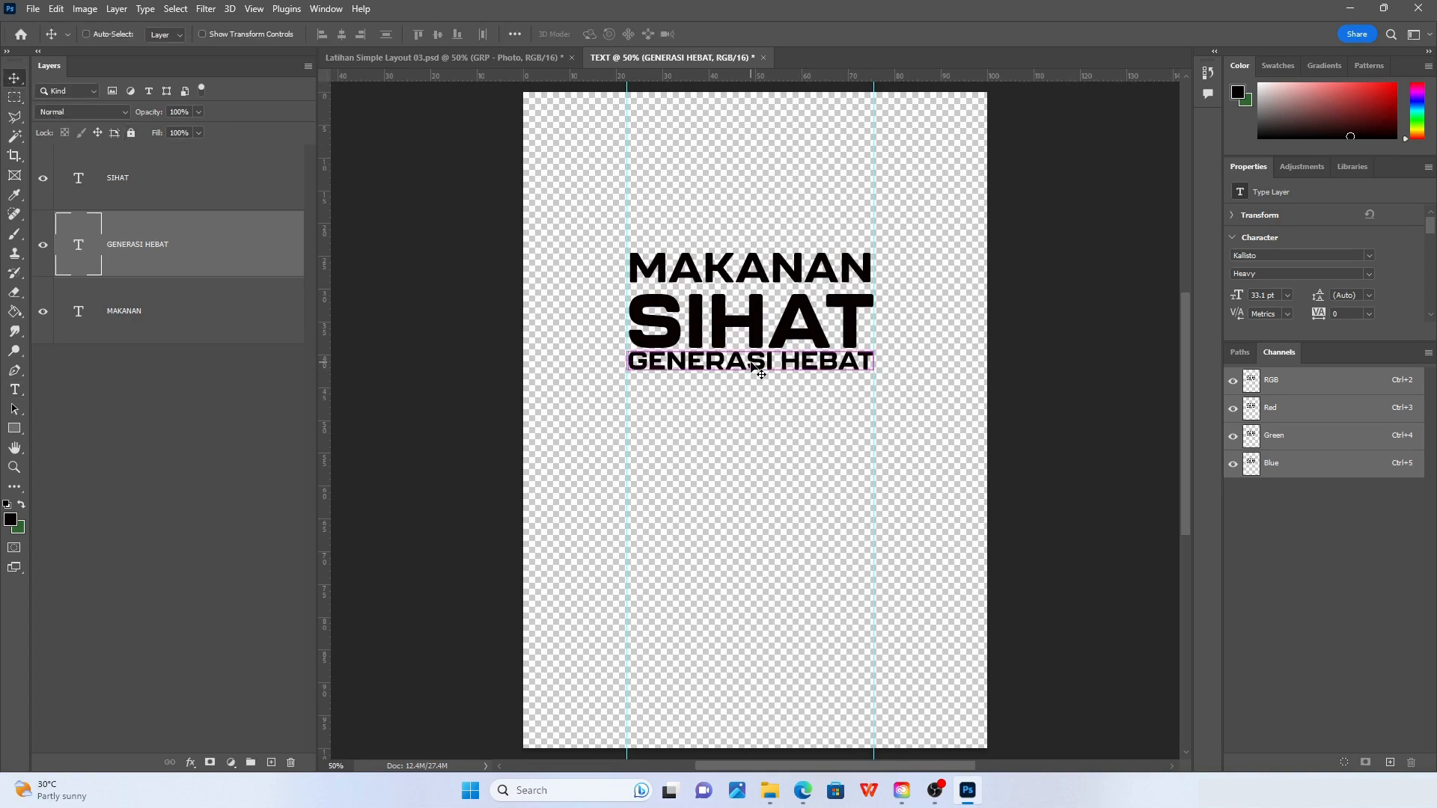
# Scale the GENERASI HEBAT text up slightly to about 33.47 pt
pyautogui.hotkey('ctrl', 't')
pyautogui.moveTo(875, 374)
pyautogui.mouseDown()
pyautogui.moveTo(894, 398)
pyautogui.moveTo(899, 371)
pyautogui.moveTo(910, 393)
pyautogui.moveTo(874, 360)
pyautogui.mouseUp()
pyautogui.click(11, 82)
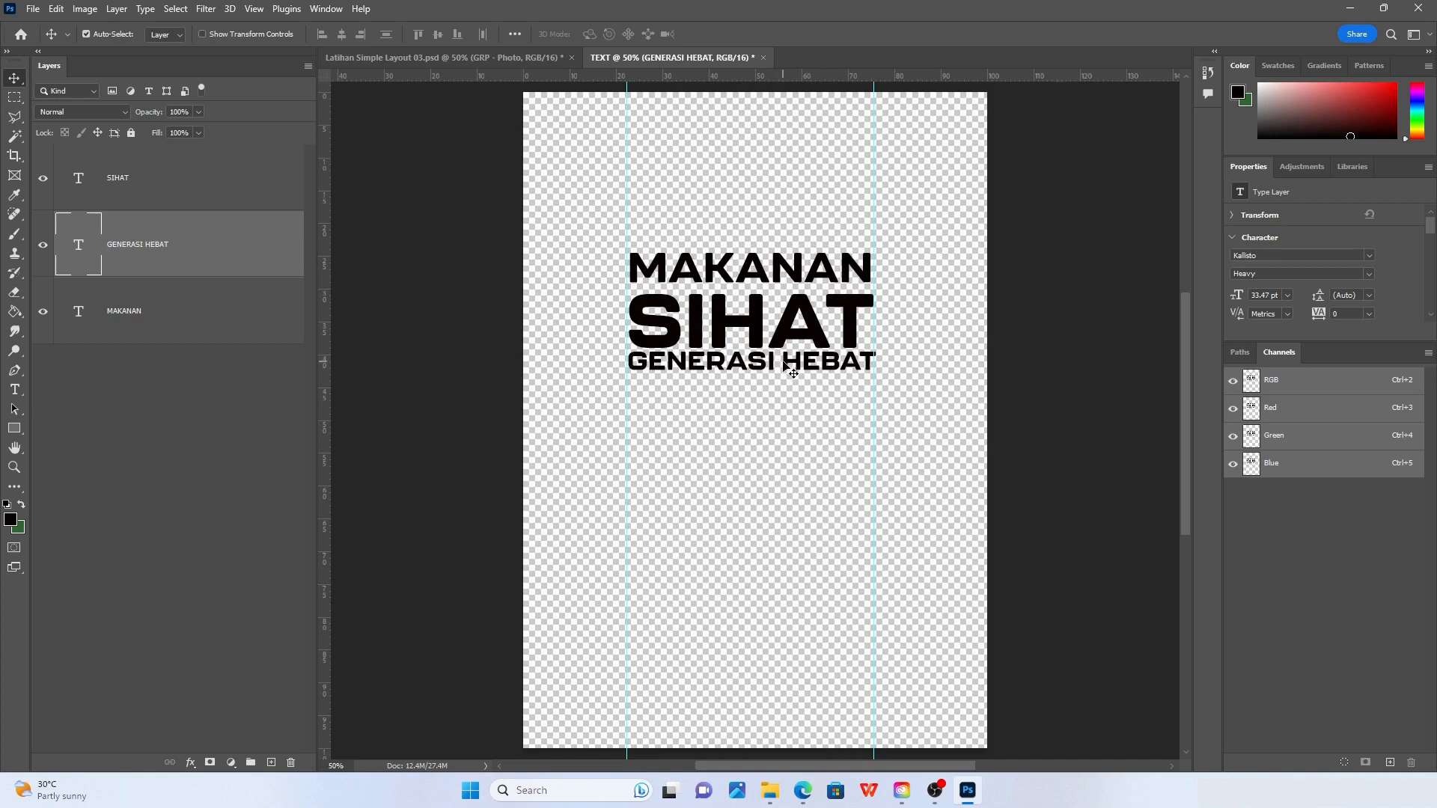
pyautogui.doubleClick(792, 359)
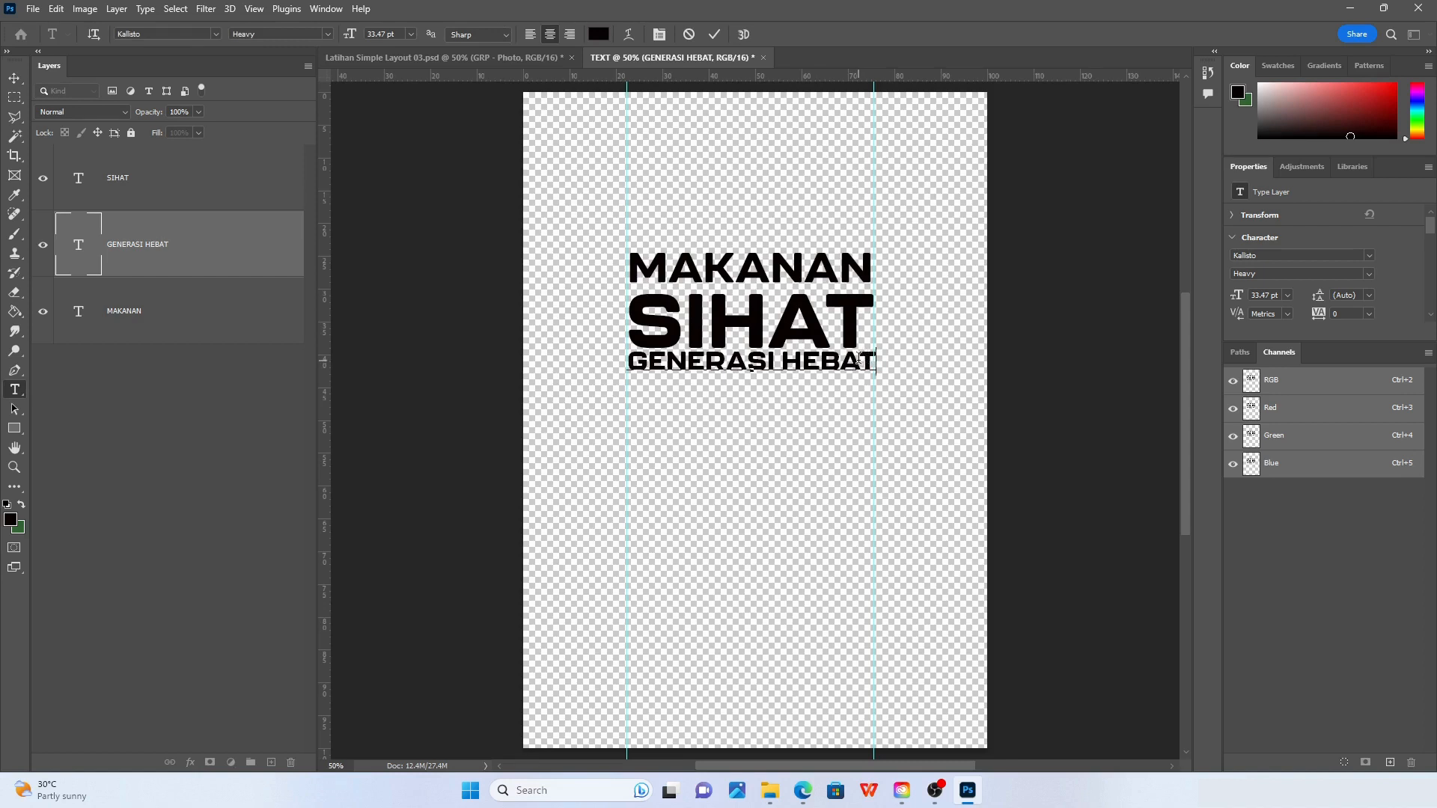
pyautogui.write('tyeryreyw')
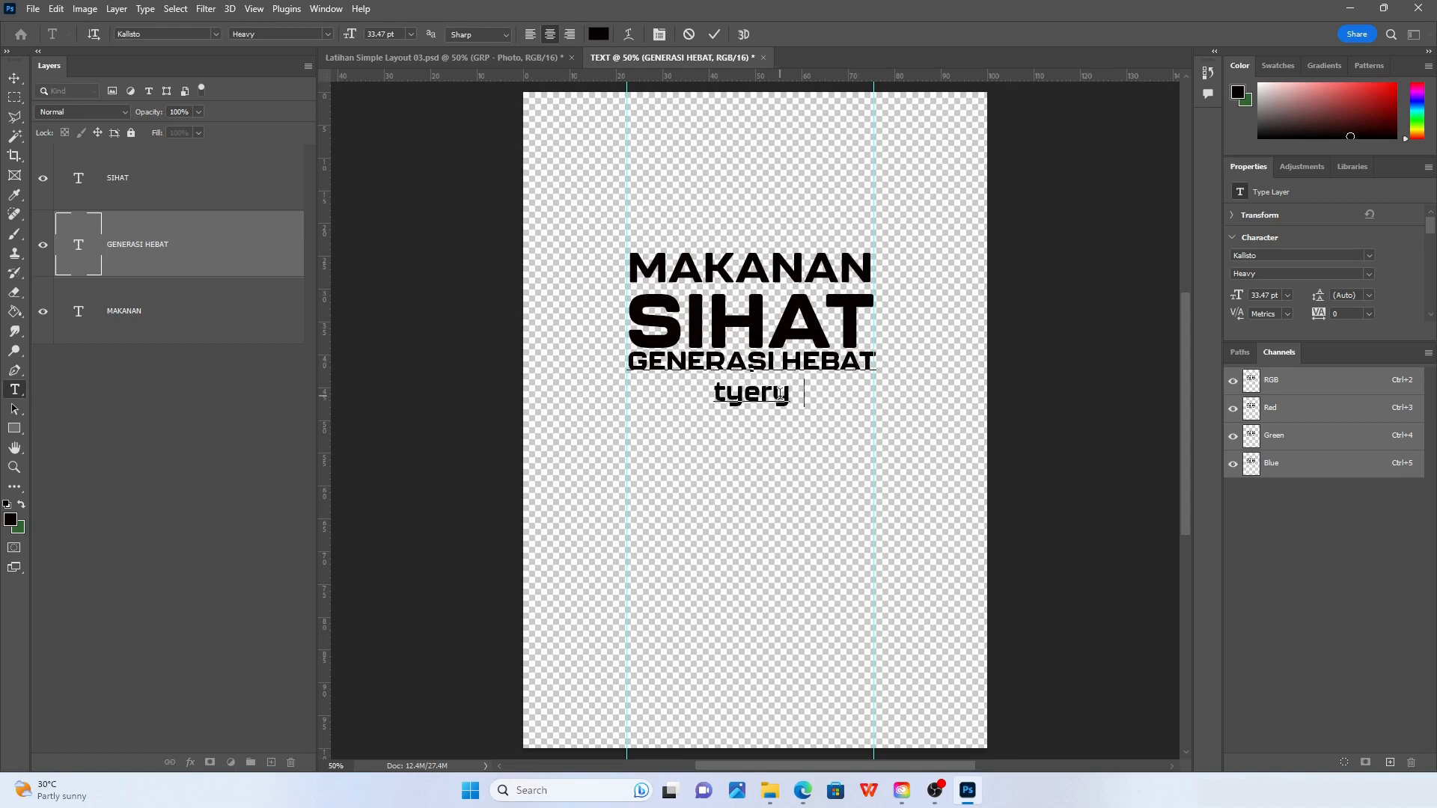
pyautogui.press('BackSpace')
pyautogui.press('BackSpace')
pyautogui.press('BackSpace')
pyautogui.press('BackSpace')
pyautogui.press('BackSpace')
pyautogui.press('BackSpace')
pyautogui.press('BackSpace')
pyautogui.press('BackSpace')
pyautogui.press('BackSpace')
pyautogui.press('BackSpace')
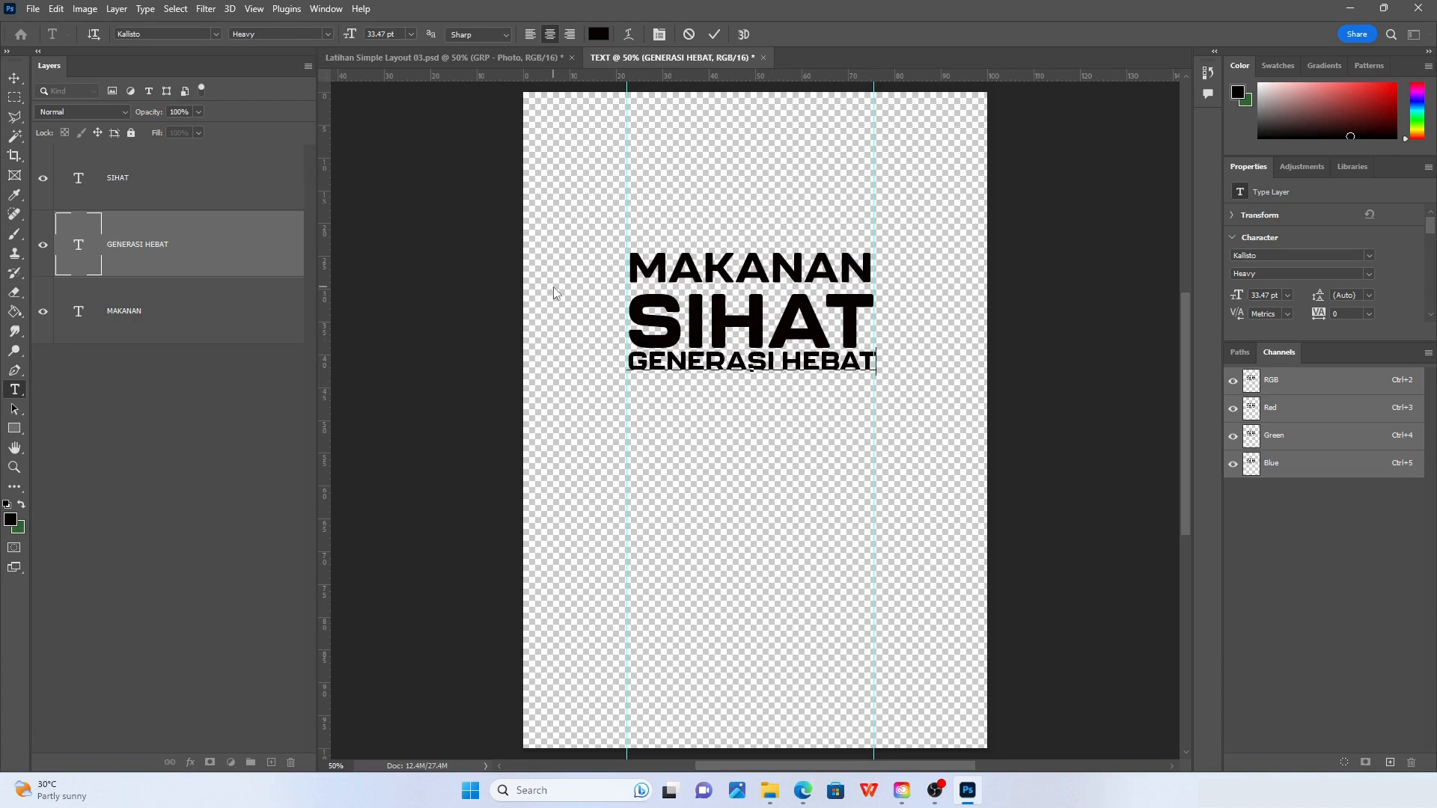
pyautogui.click(13, 78)
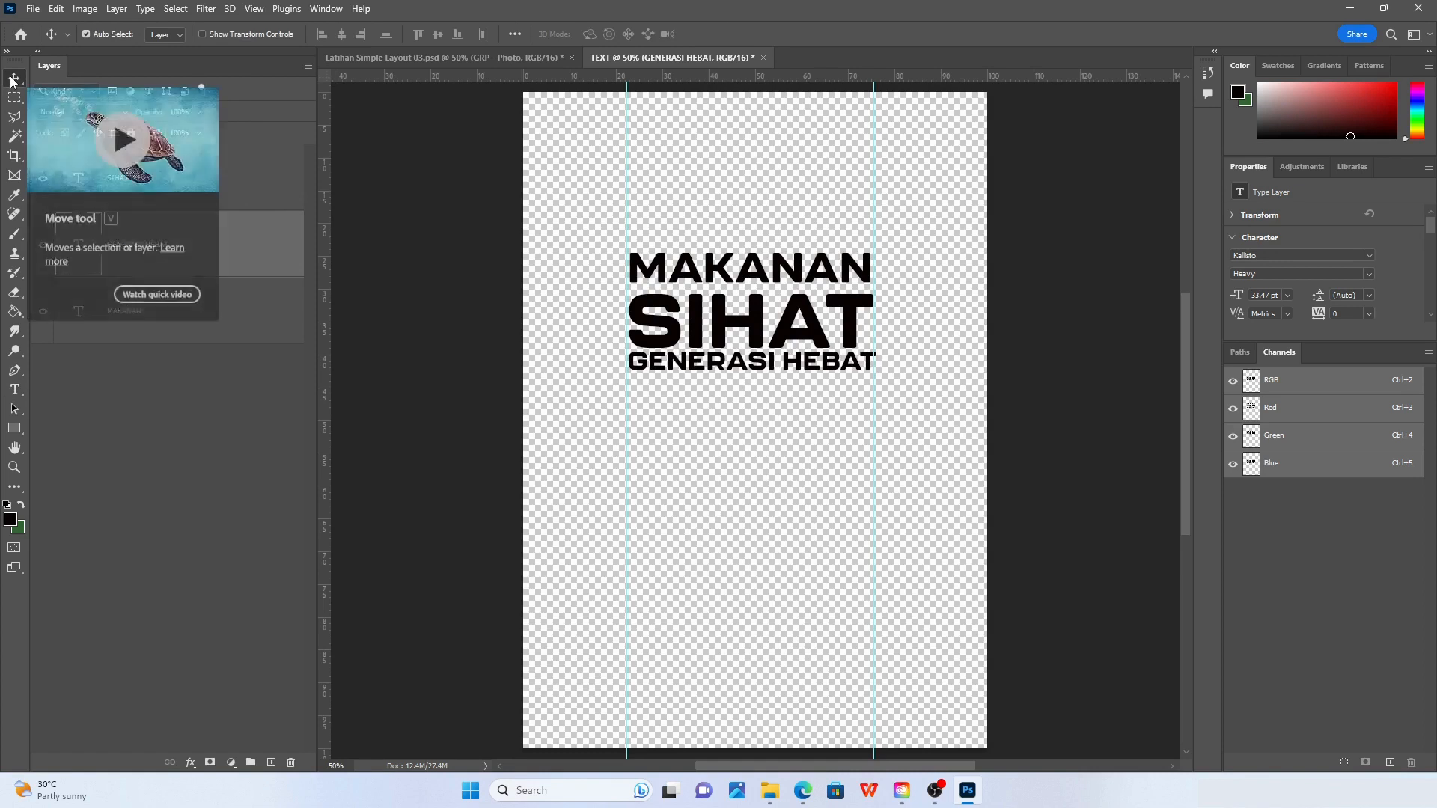
pyautogui.moveTo(753, 372); pyautogui.dragTo(755, 401)
pyautogui.hotkey('ctrl', 'z')
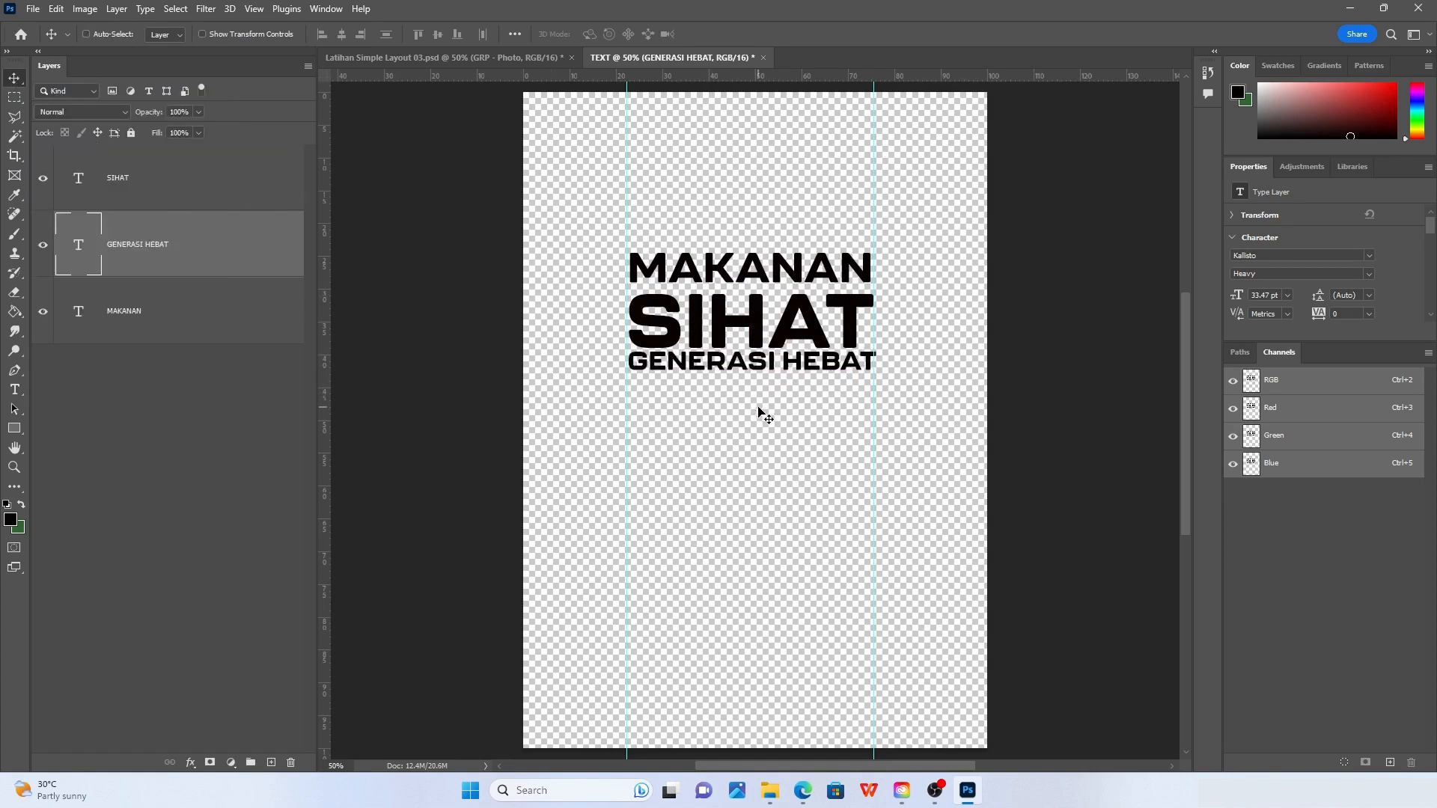
# Rescale GENERASI HEBAT to about 33 pt so it fits between the guides, and move it down slightly to widen the gap below SIHAT
pyautogui.hotkey('ctrl', 't')
pyautogui.moveTo(875, 377); pyautogui.dragTo(945, 415)
pyautogui.moveTo(911, 378); pyautogui.dragTo(874, 370)
pyautogui.press('Return')
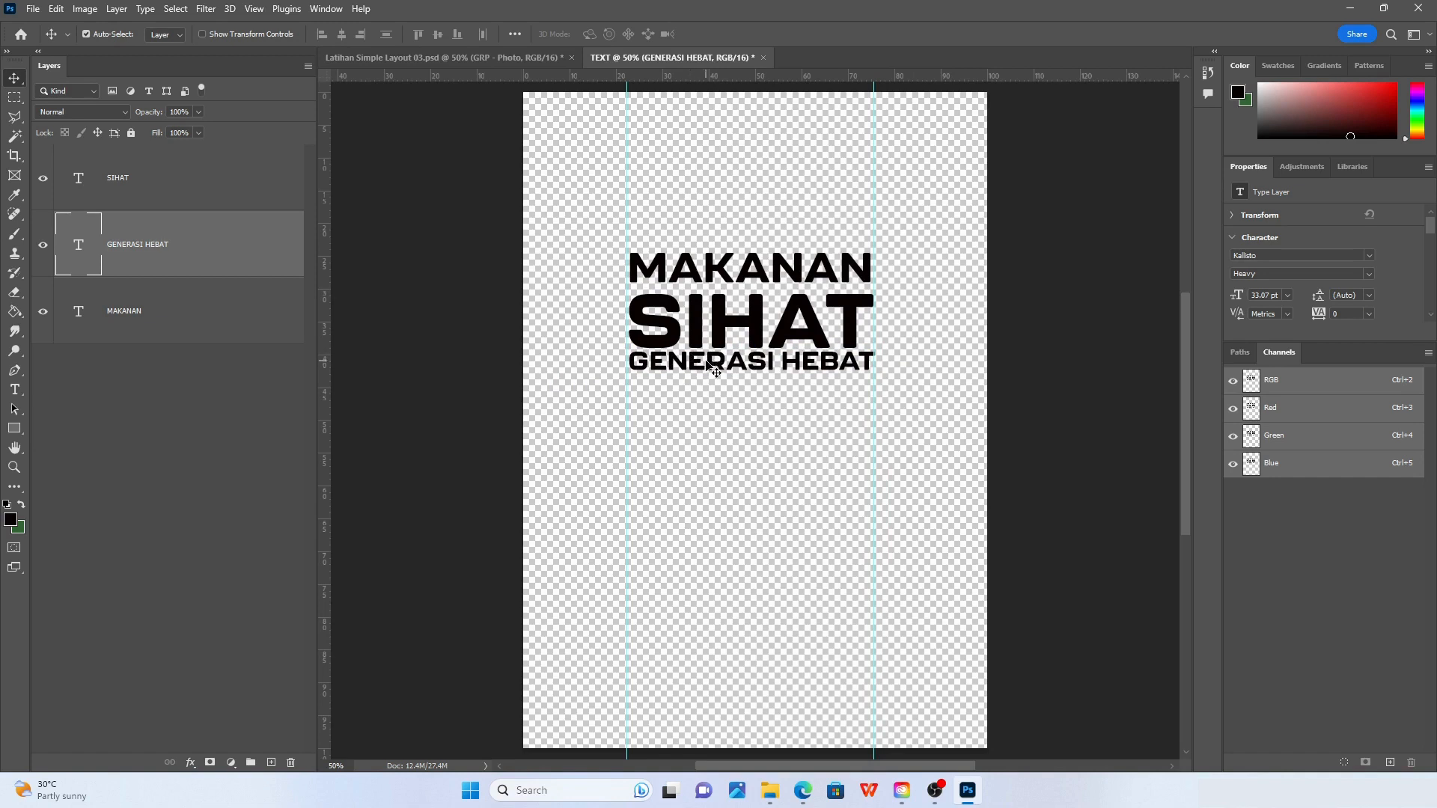
pyautogui.moveTo(705, 362); pyautogui.dragTo(705, 374)
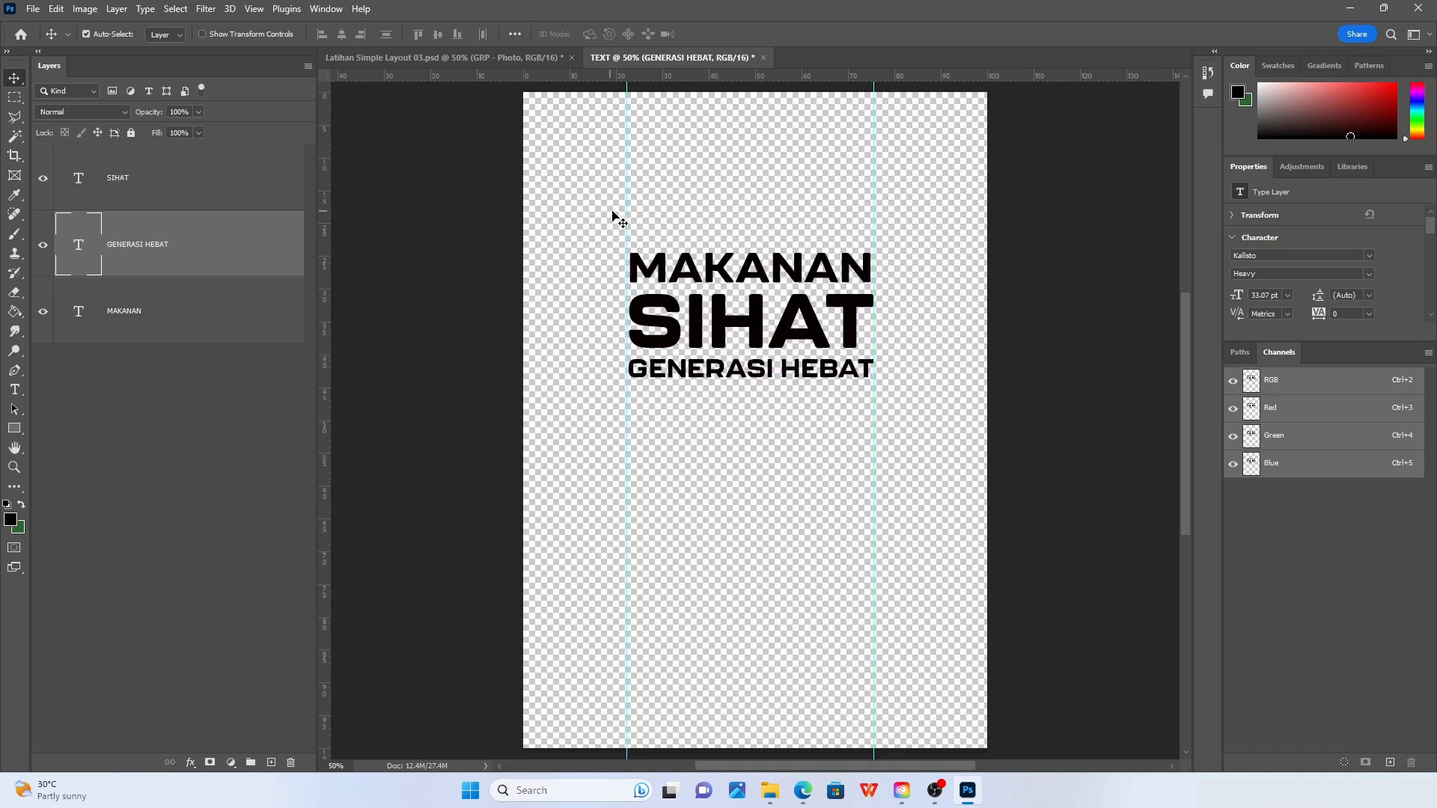
# Remove both vertical guides from the TEXT document
pyautogui.moveTo(626, 206); pyautogui.dragTo(327, 221)
pyautogui.moveTo(873, 215); pyautogui.dragTo(328, 223)
pyautogui.click(692, 231)
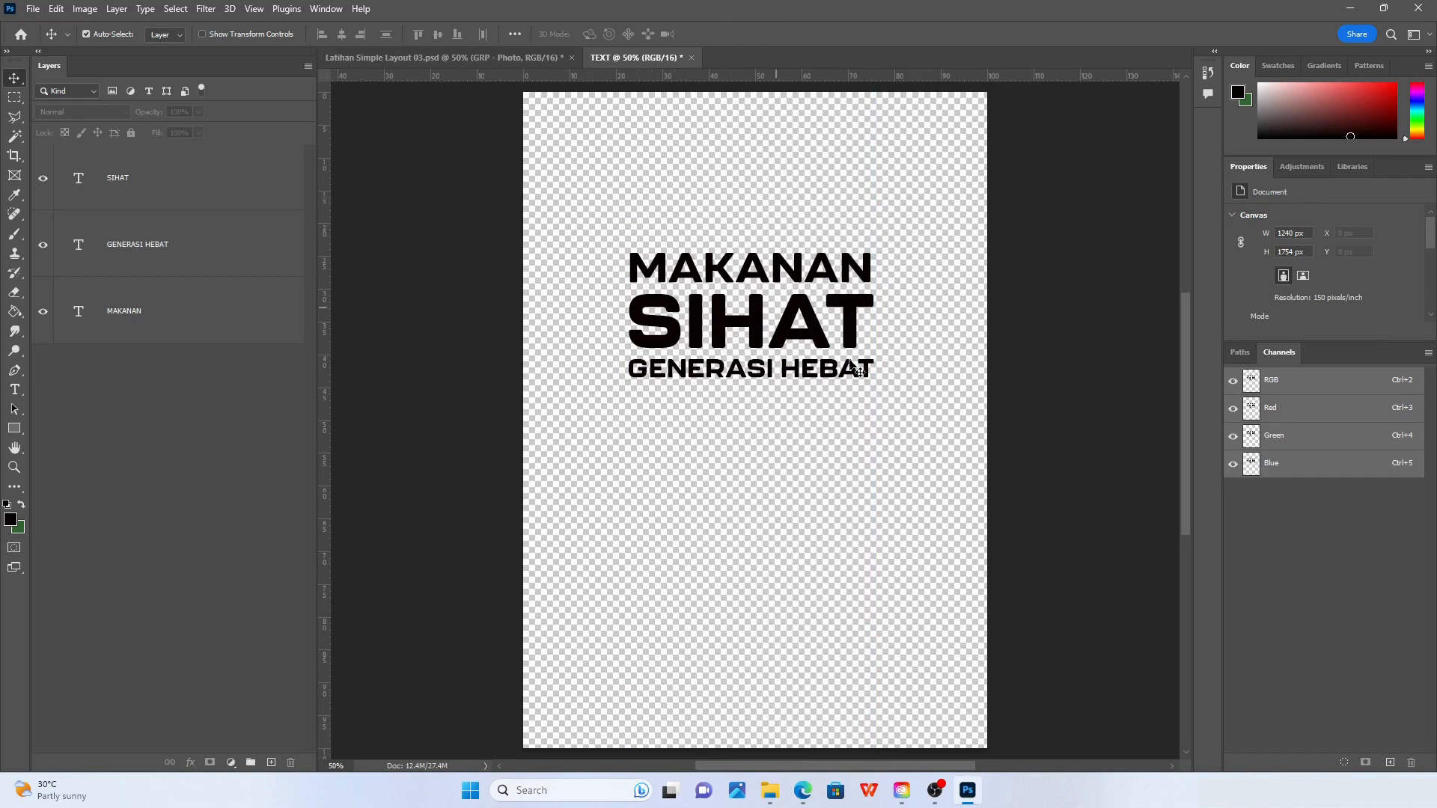
# Select all three title text layers and move them together slightly further down the page
pyautogui.moveTo(613, 201); pyautogui.dragTo(885, 411)
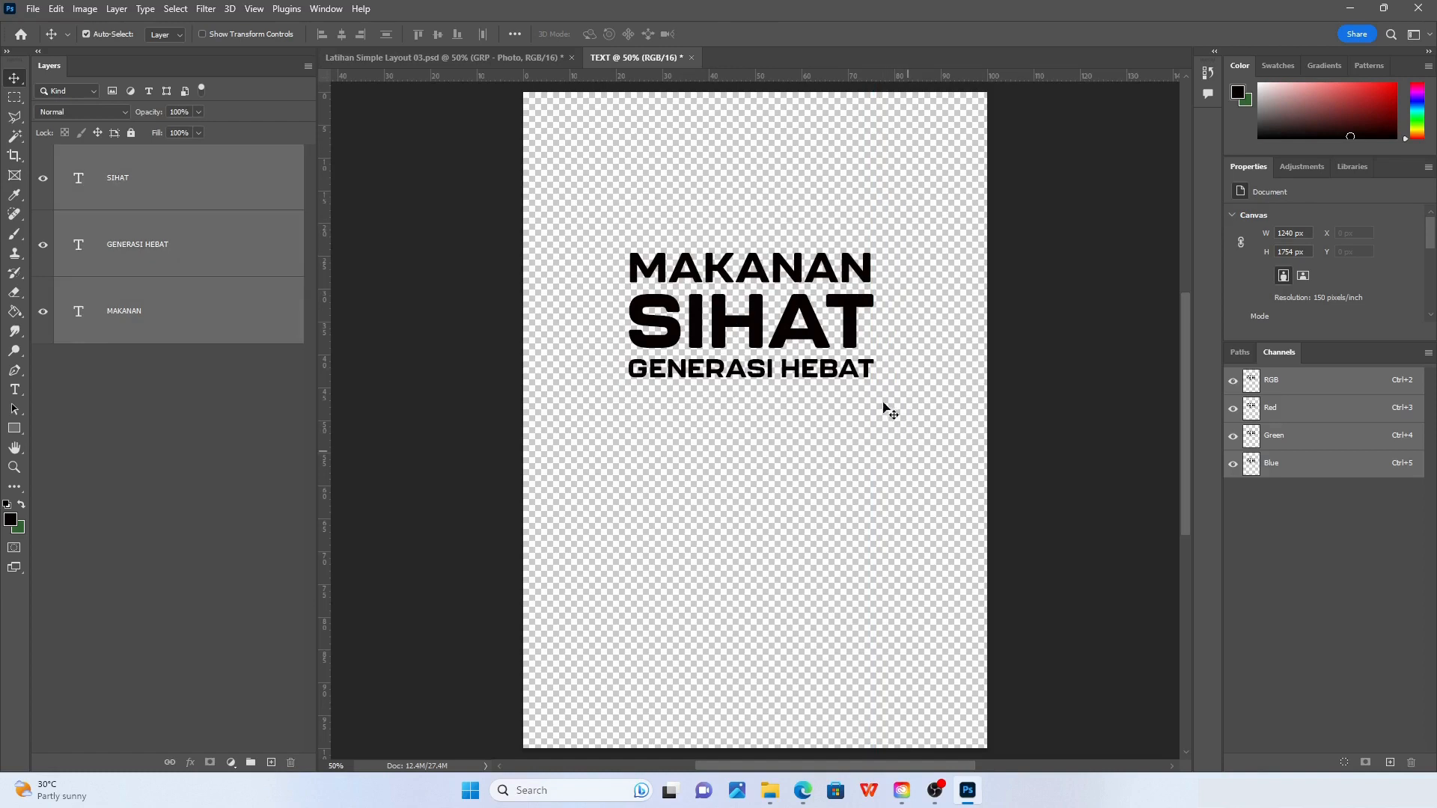
pyautogui.moveTo(808, 288); pyautogui.dragTo(806, 368)
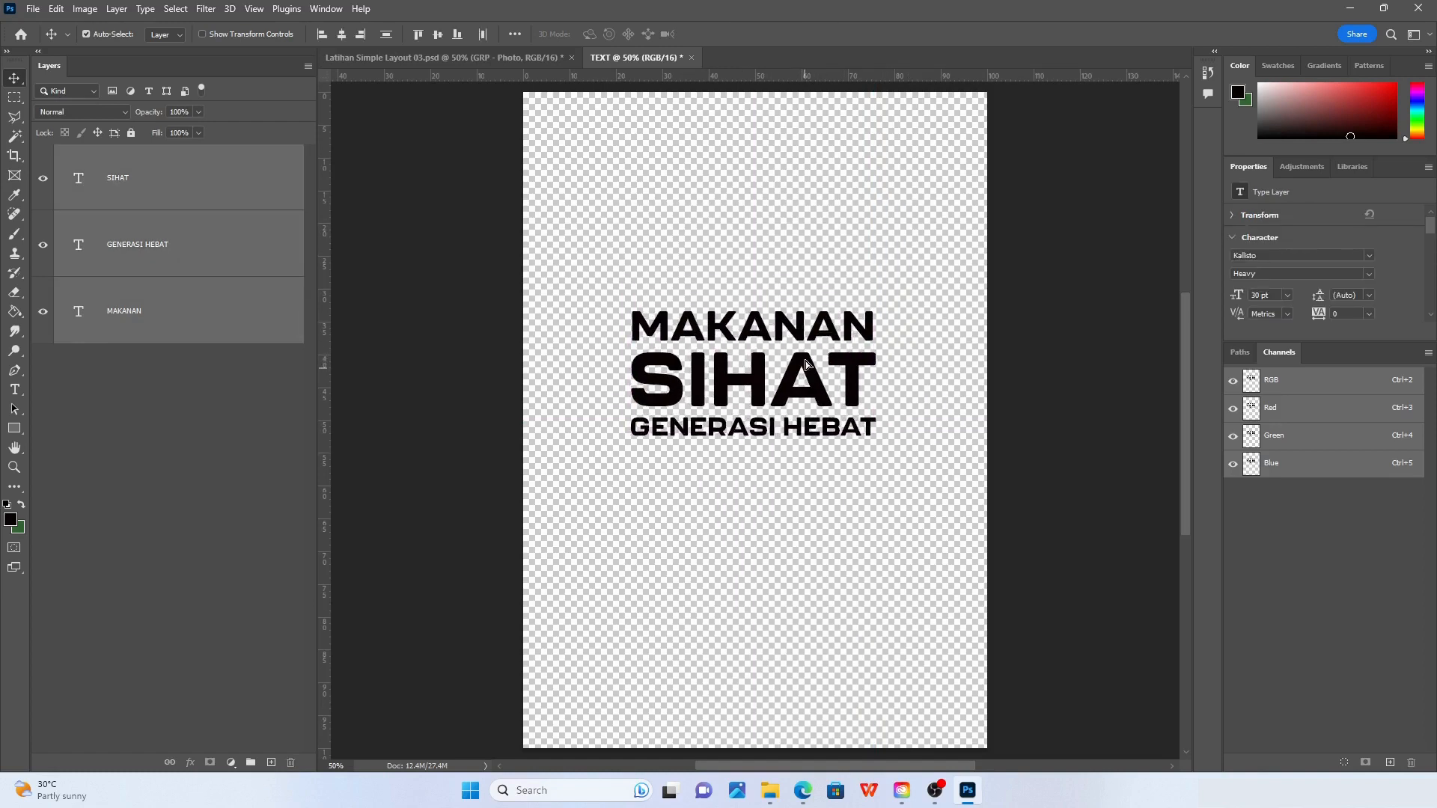
pyautogui.click(747, 283)
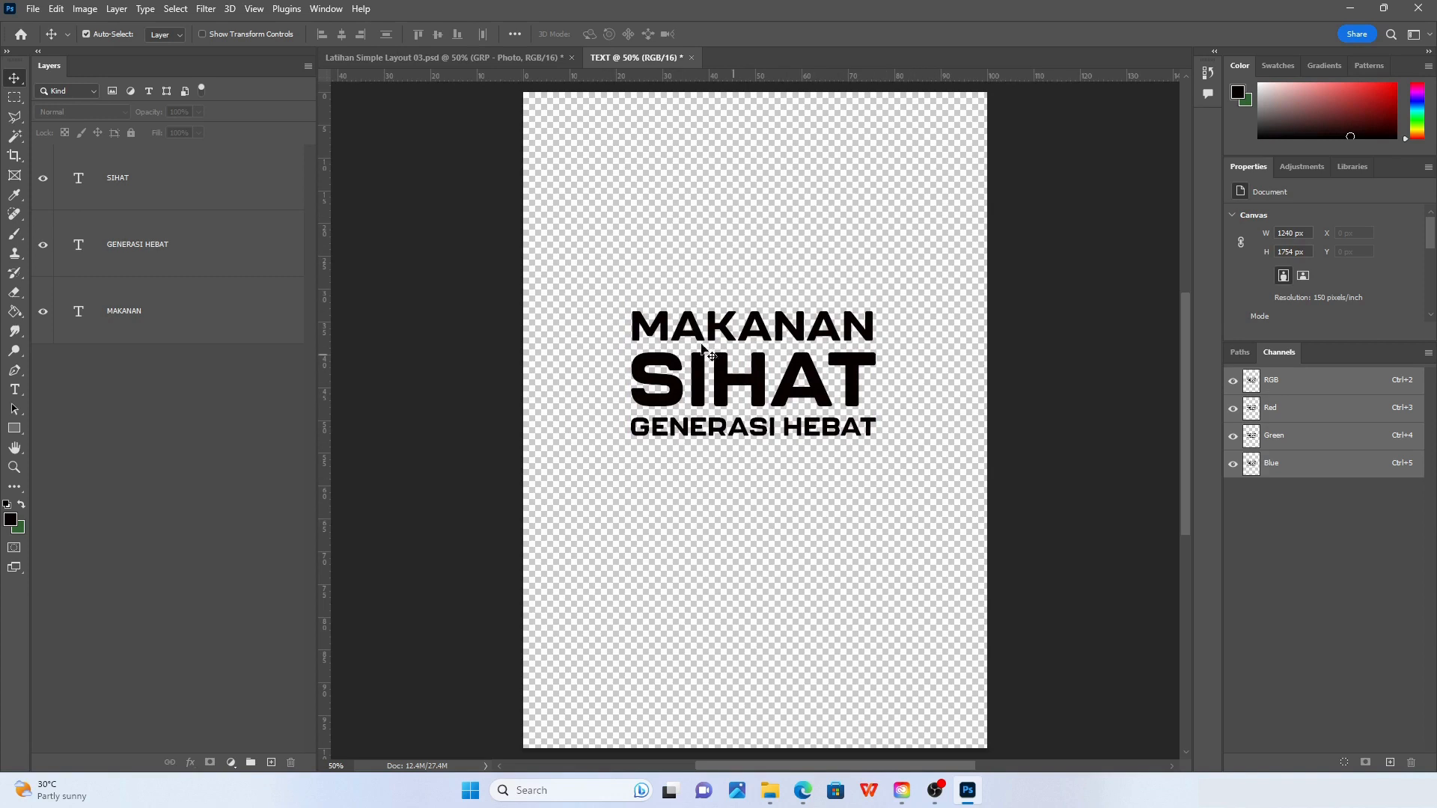
# Compare the title in the TEXT document with the fruit layout in Latihan Simple Layout 03
pyautogui.click(411, 60)
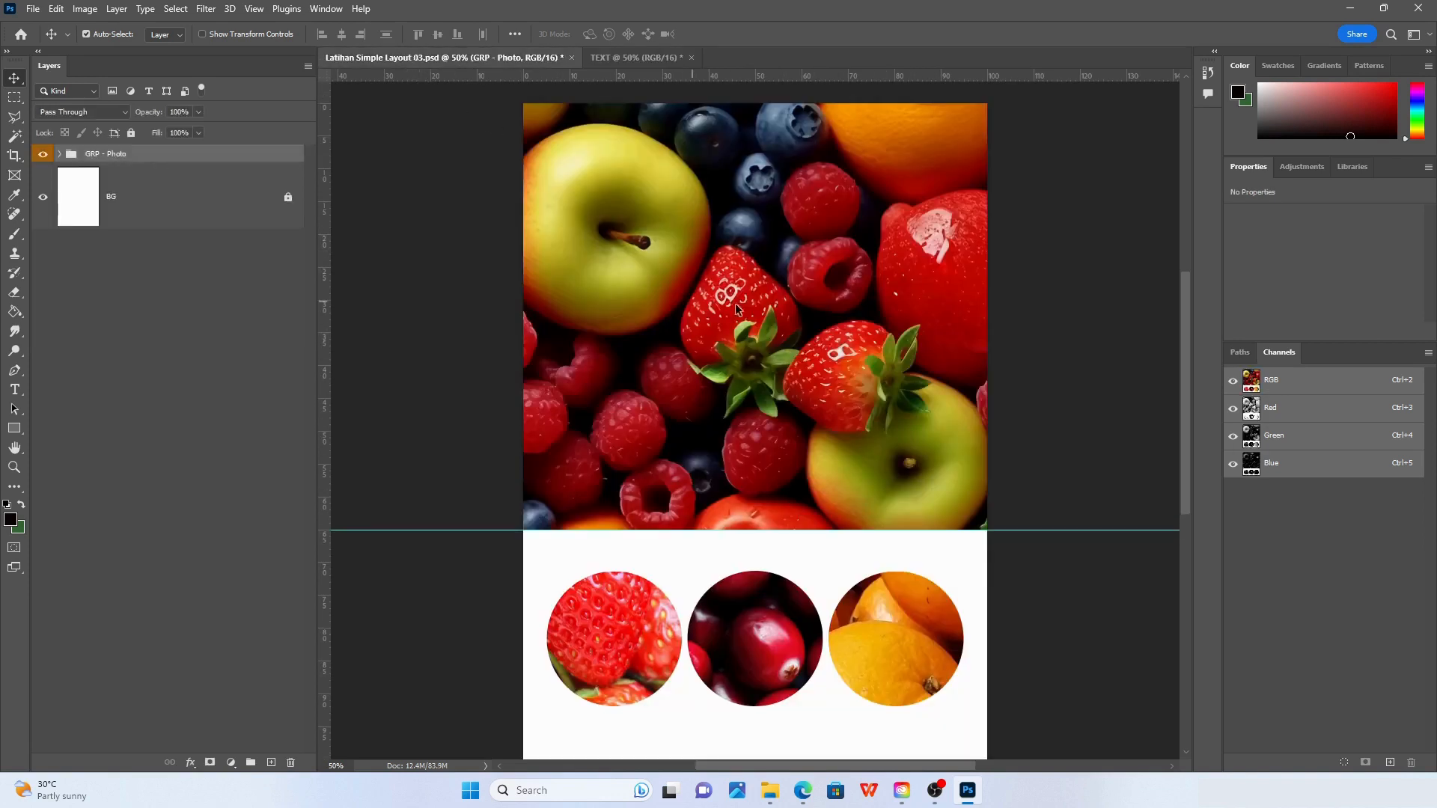
pyautogui.click(632, 59)
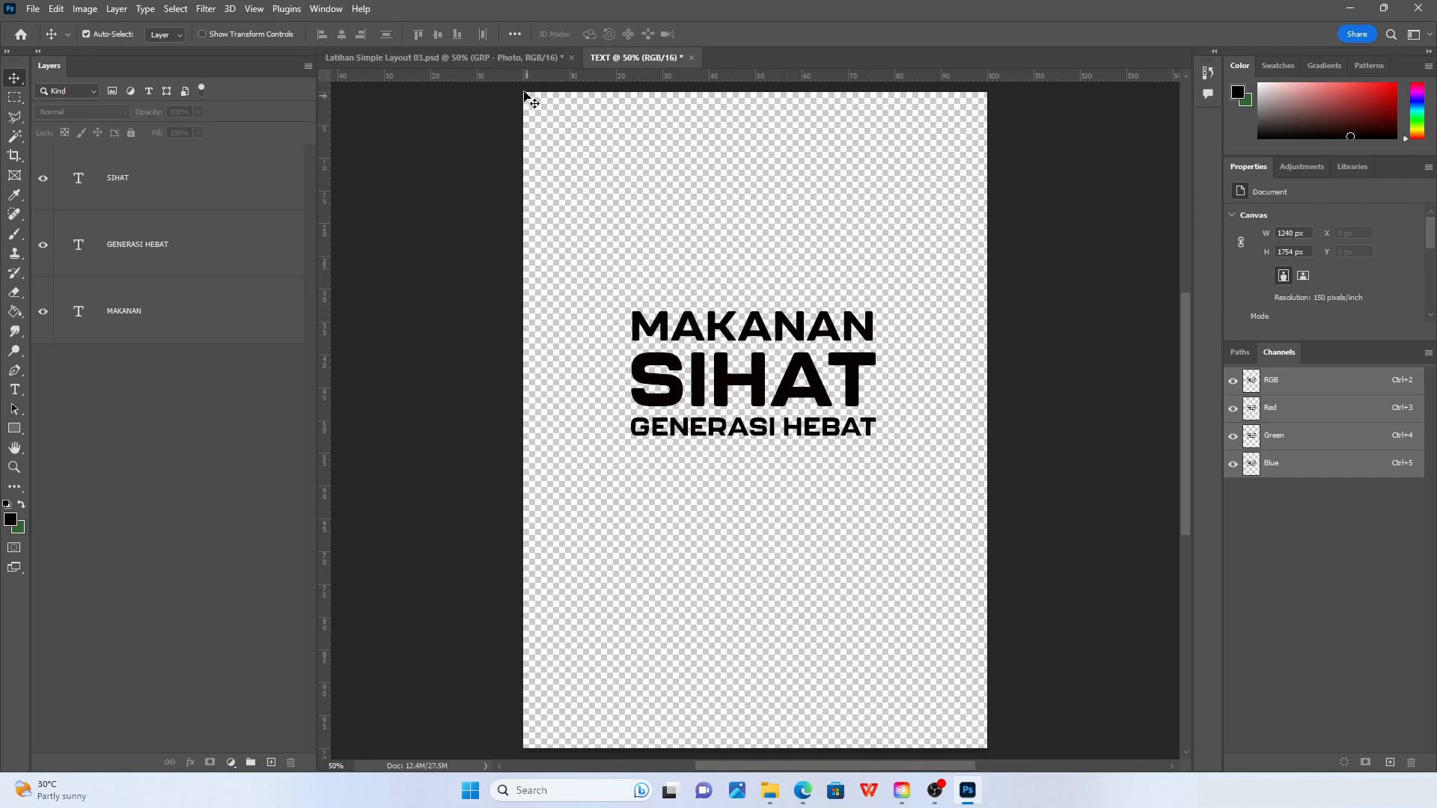
pyautogui.click(497, 60)
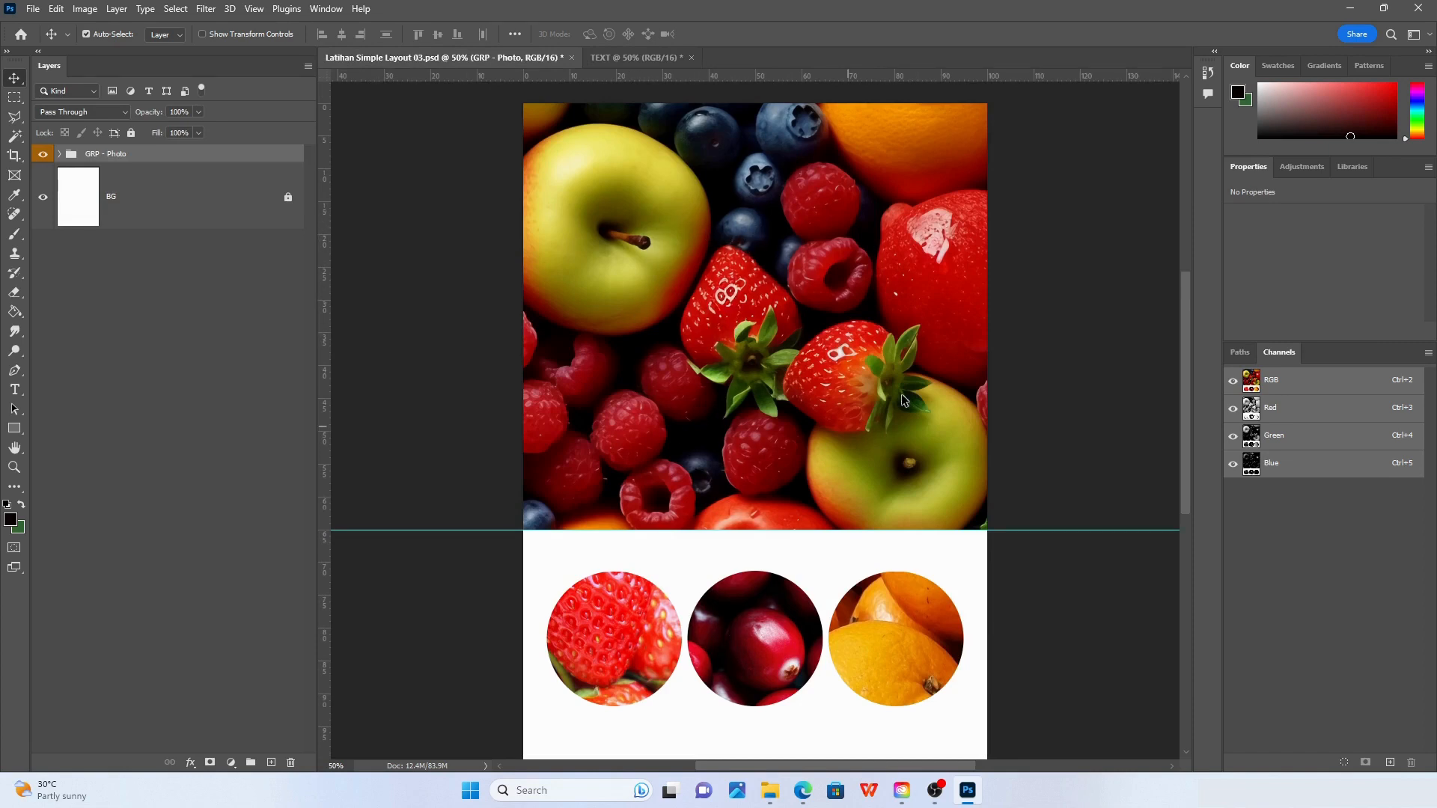
pyautogui.click(605, 57)
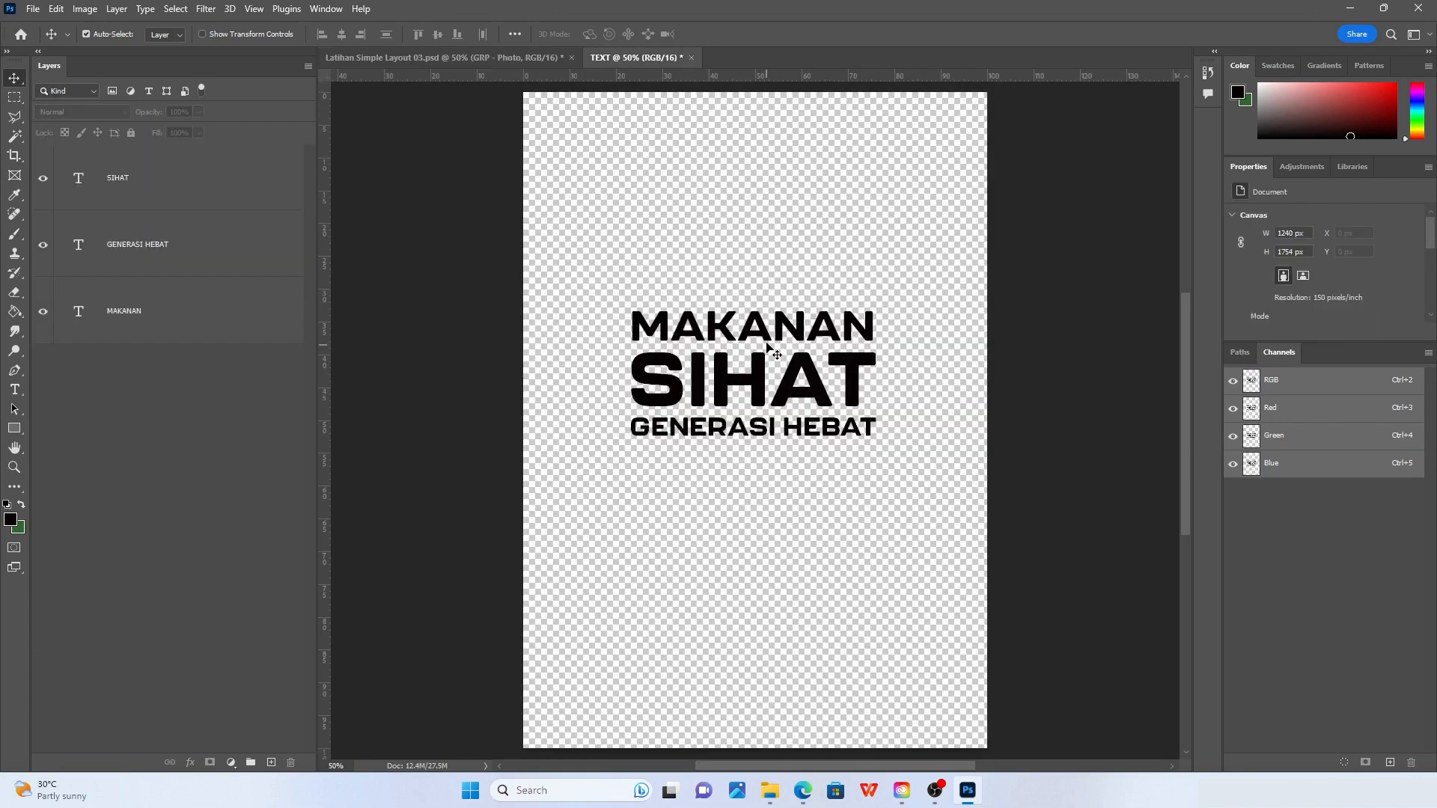
pyautogui.click(517, 57)
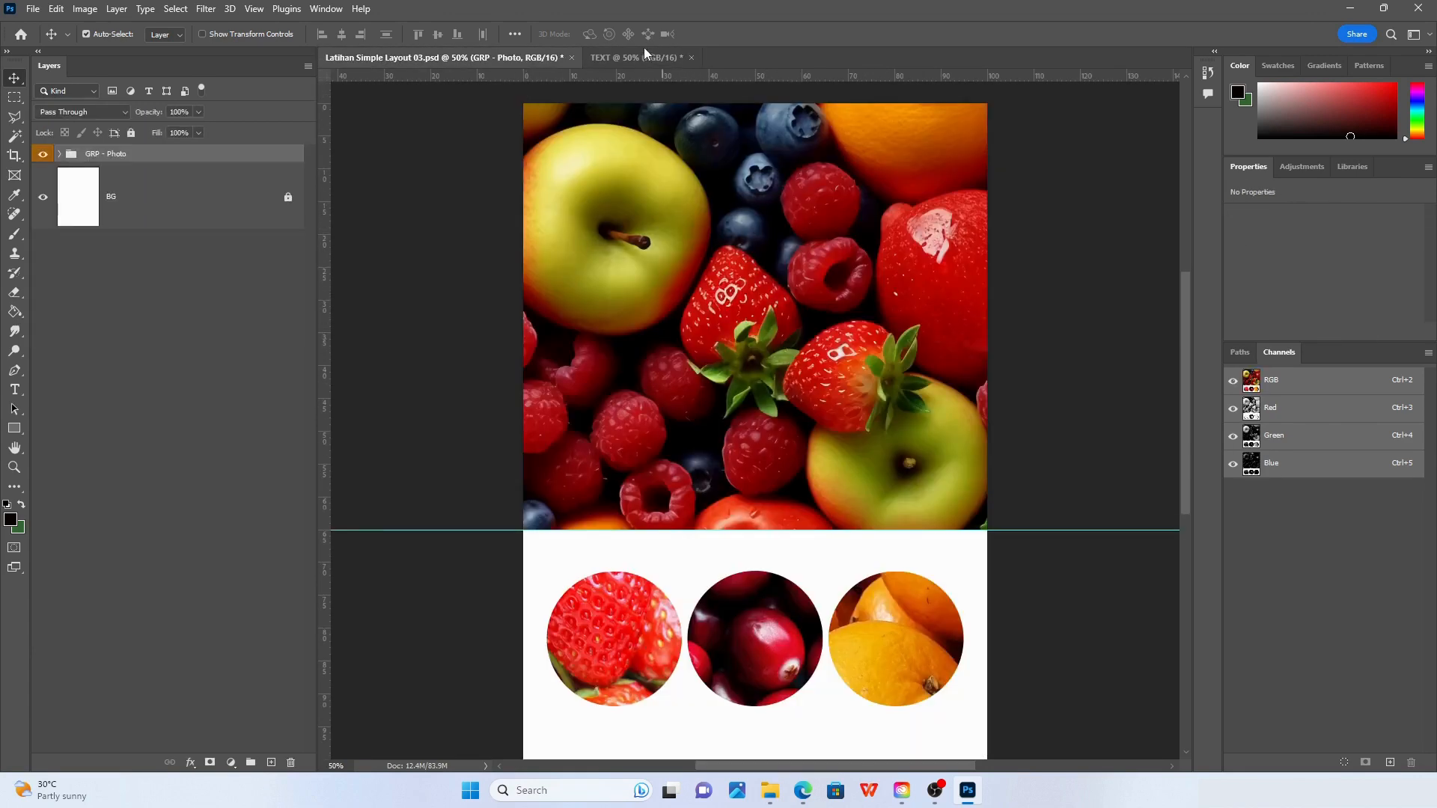
pyautogui.click(645, 55)
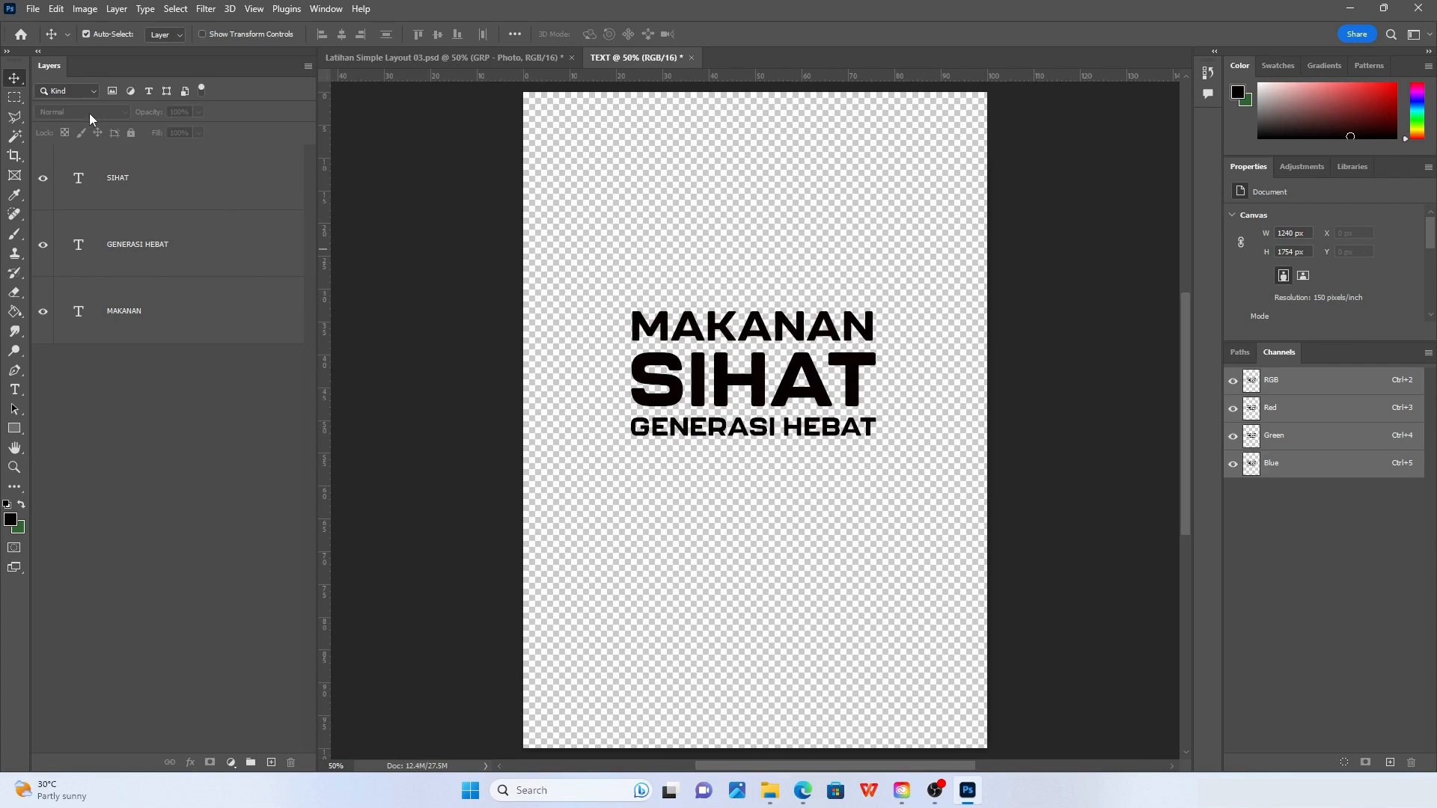
# Create a new empty layer above SIHAT and name it Pattern for TEXT
pyautogui.click(15, 99)
pyautogui.click(15, 100)
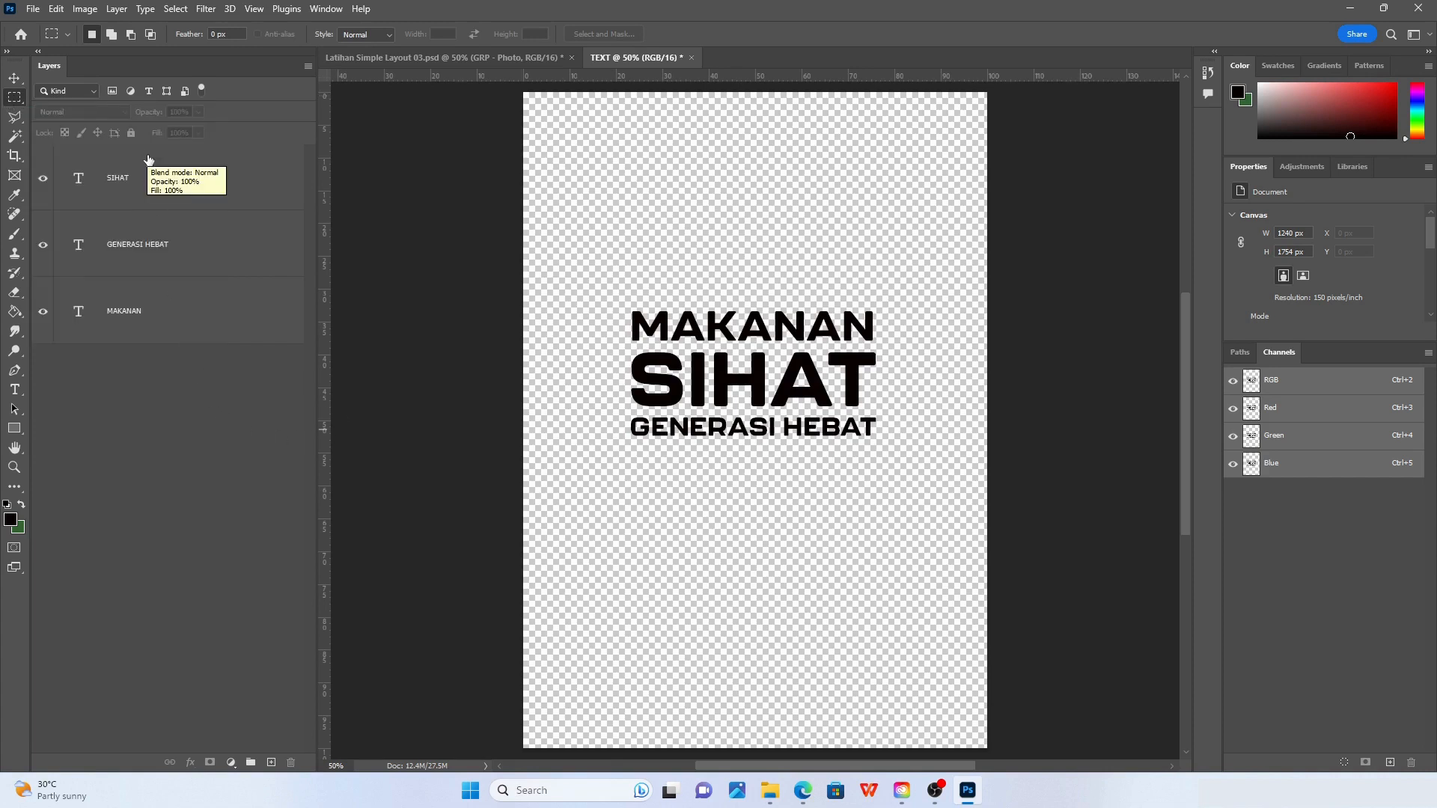
pyautogui.click(119, 200)
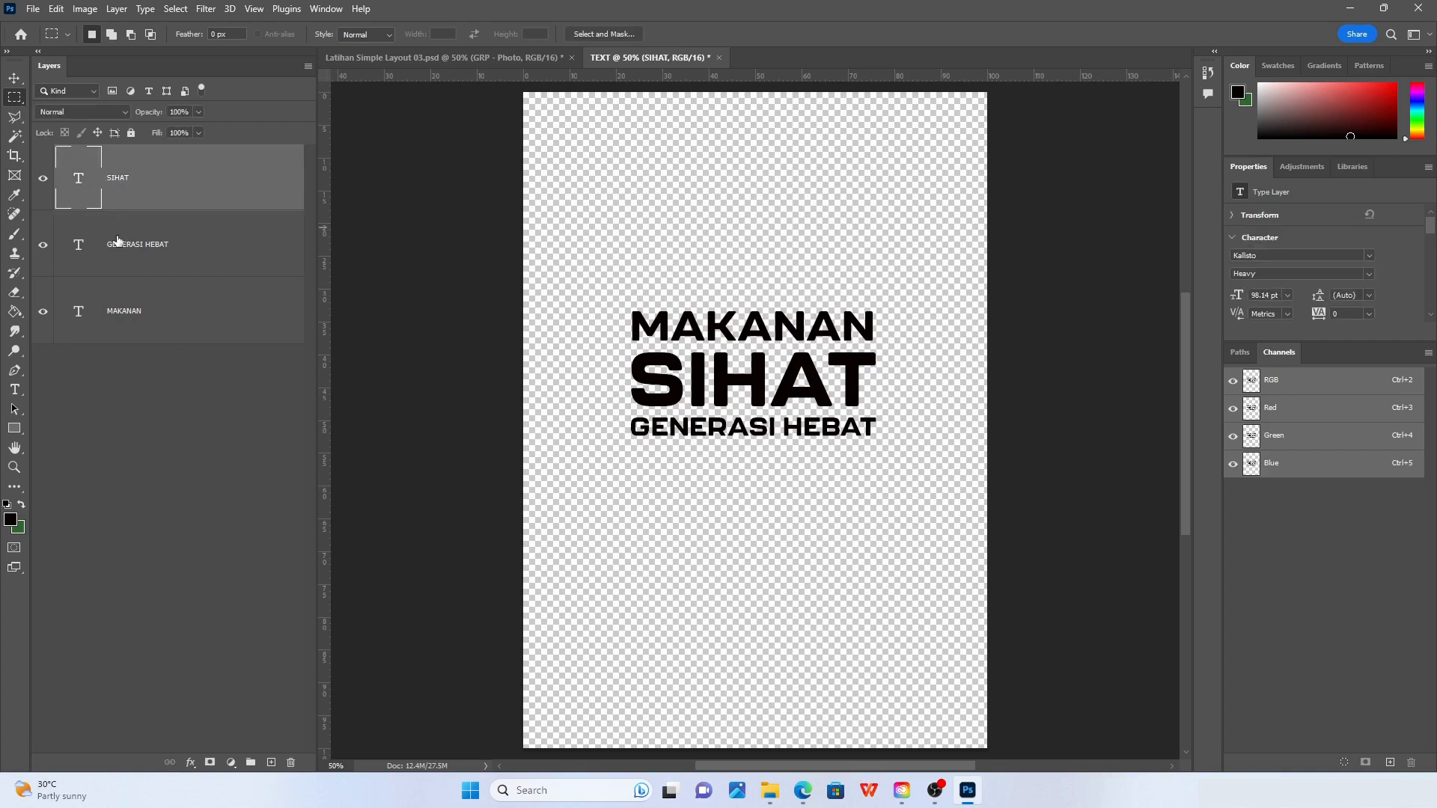
pyautogui.click(119, 247)
pyautogui.click(116, 313)
pyautogui.click(137, 200)
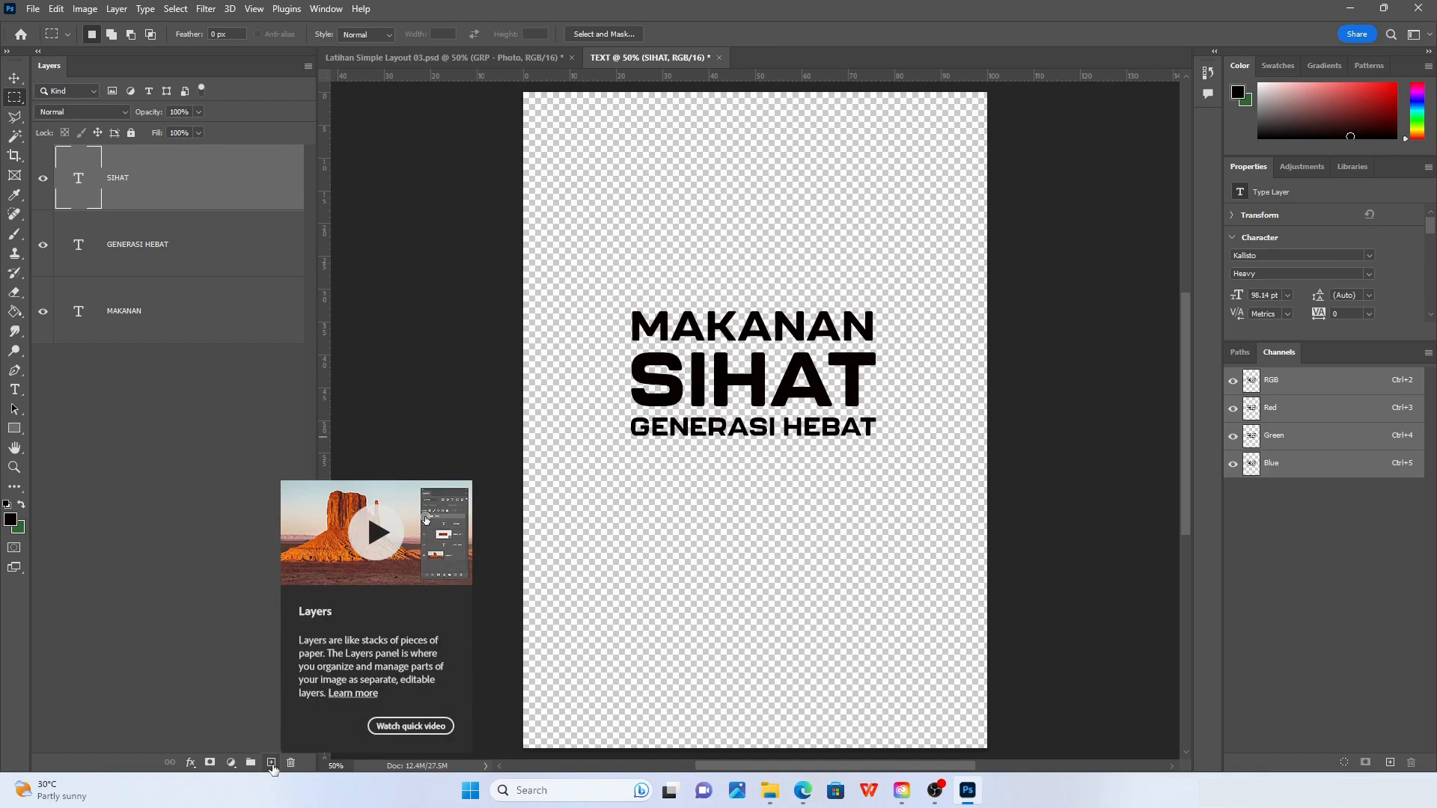
pyautogui.click(271, 764)
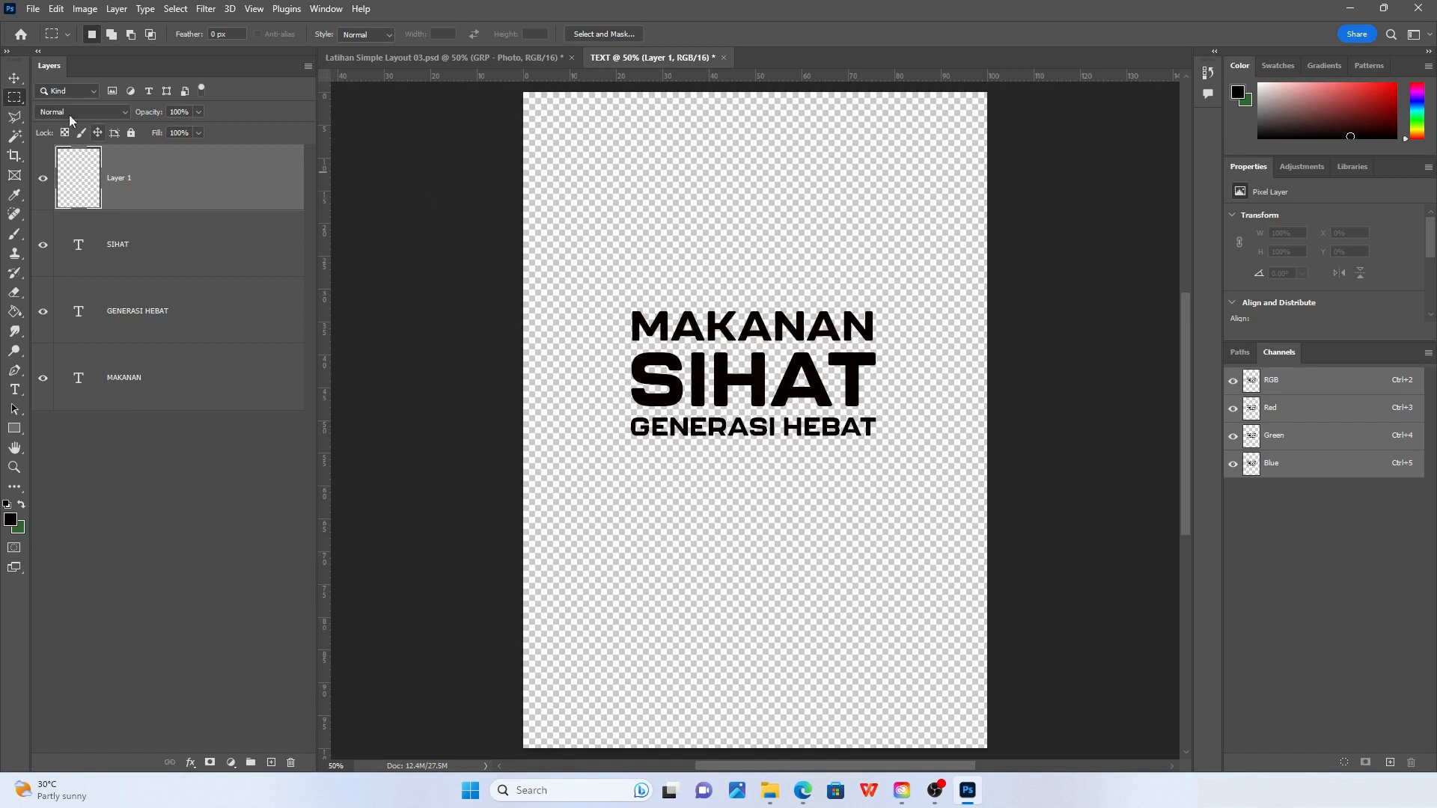
pyautogui.click(14, 78)
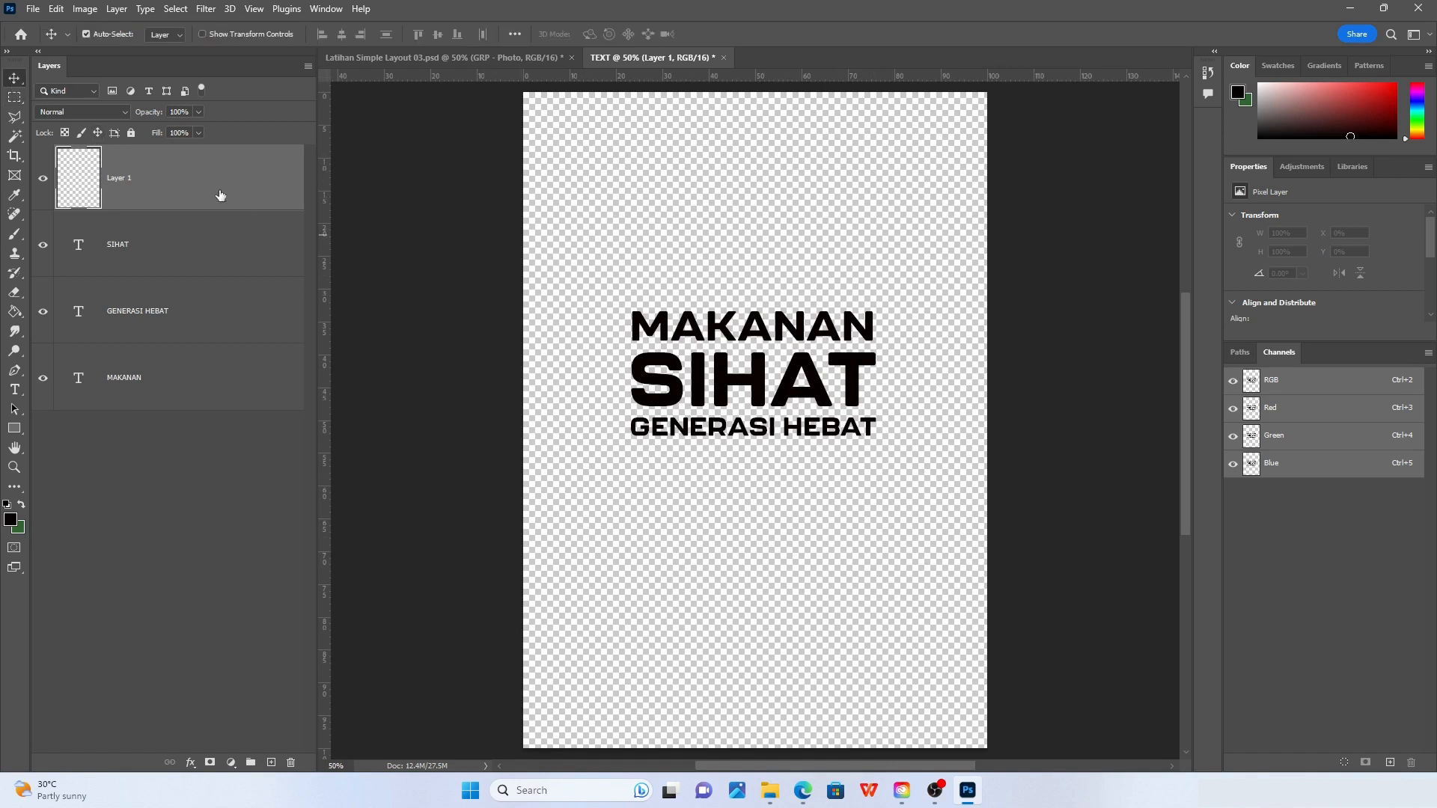
pyautogui.doubleClick(119, 180)
pyautogui.press('Return')
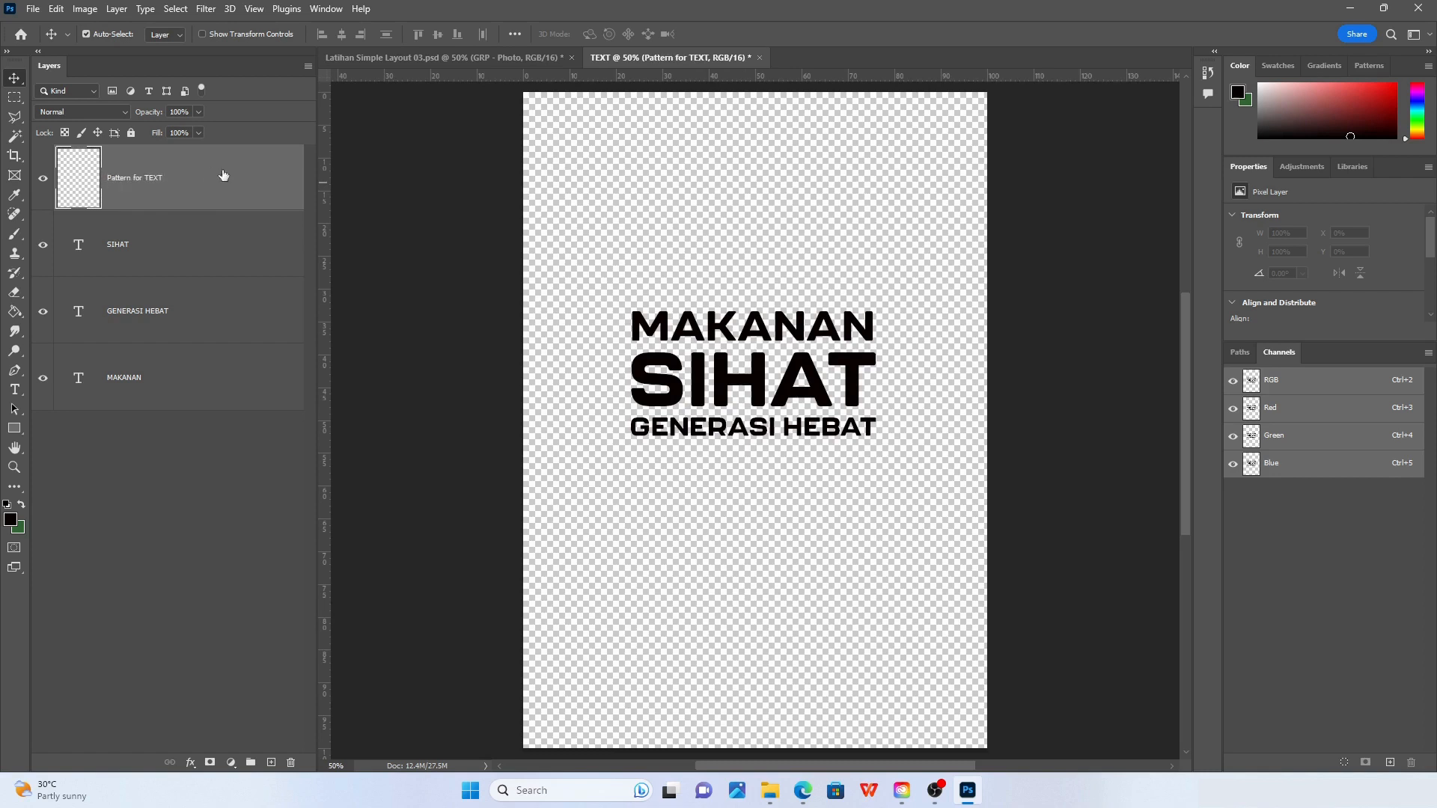
# Draw a circular marquee selection around the three title lines, about 66% of the page width across, with the Pattern for TEXT layer active
pyautogui.click(11, 105)
pyautogui.rightClick(14, 101)
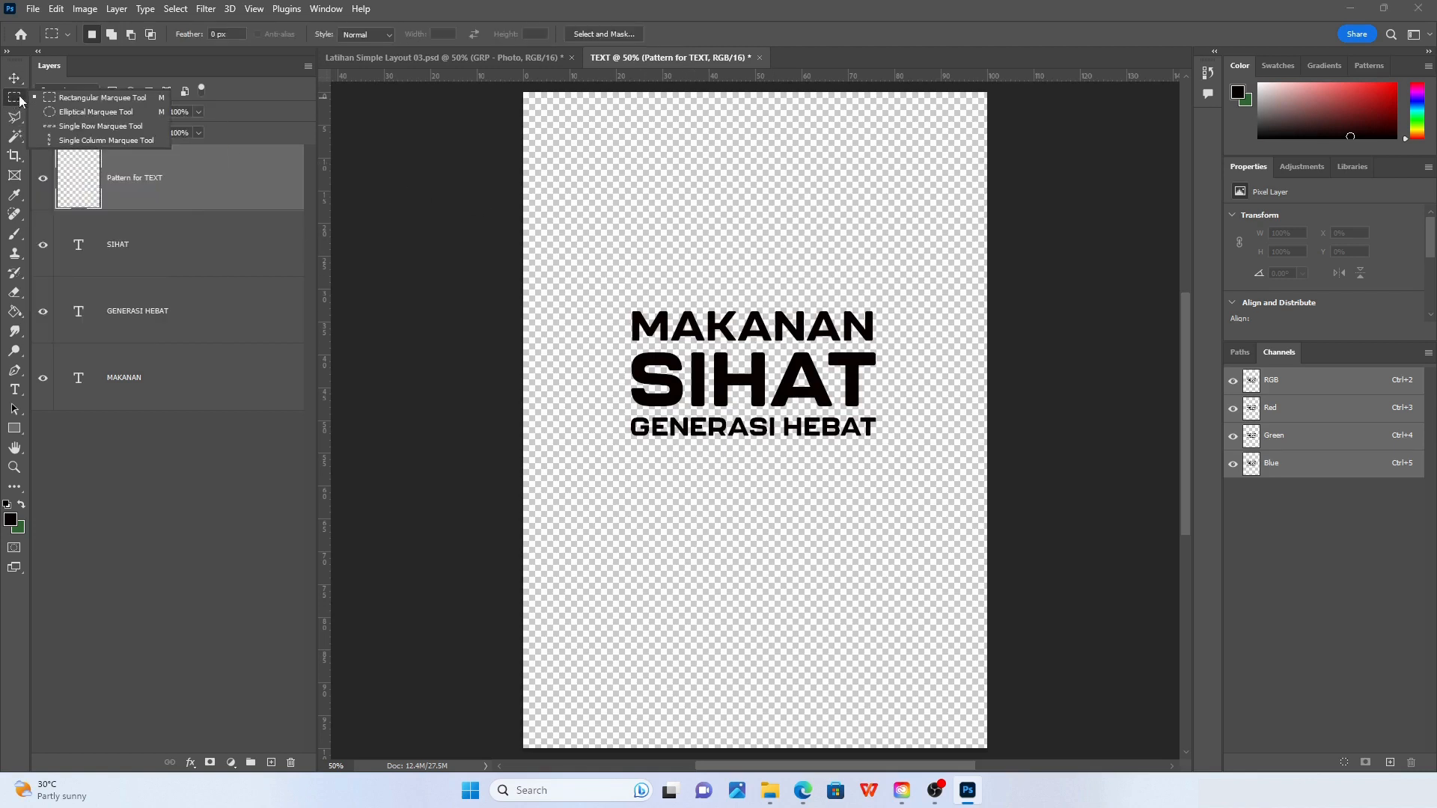
pyautogui.click(18, 103)
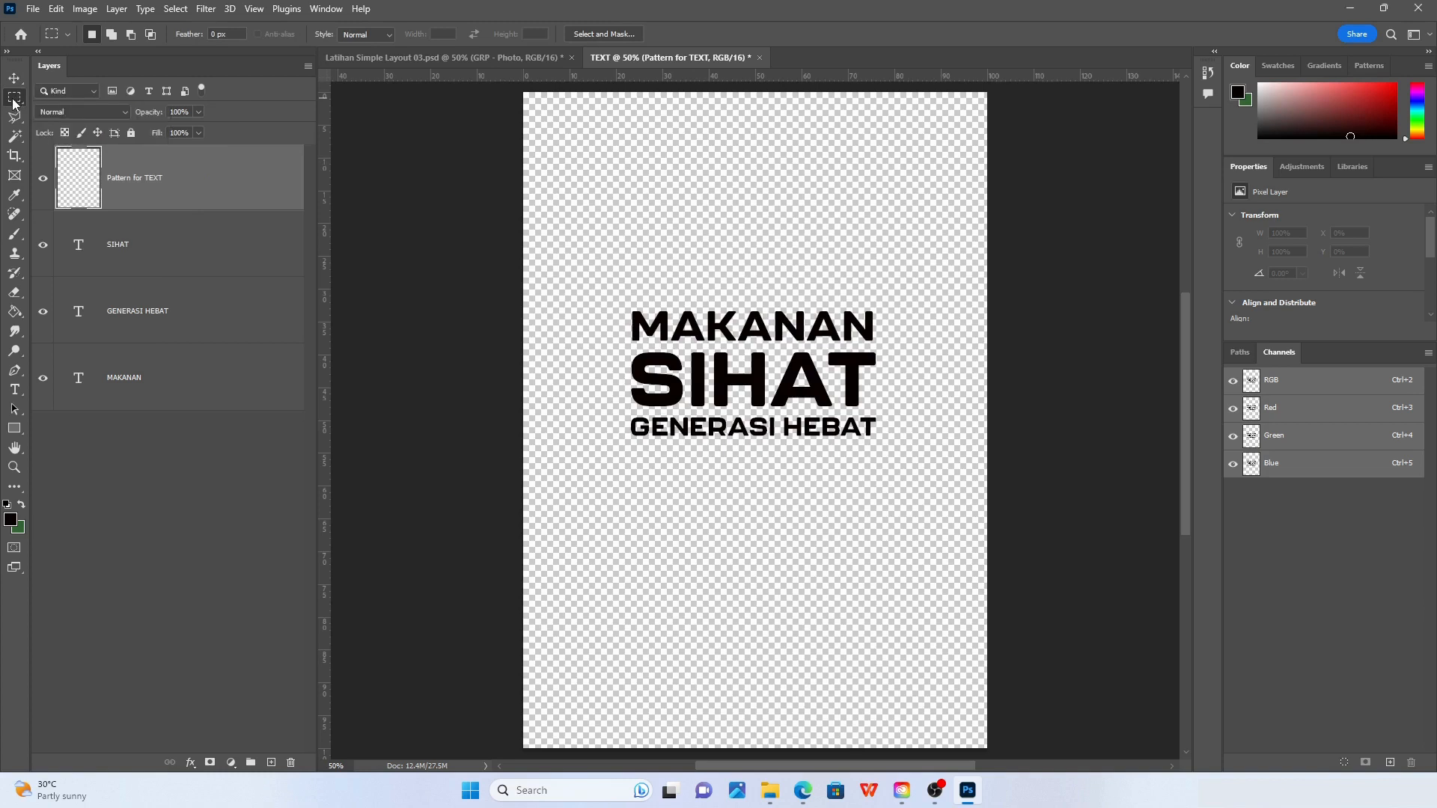
pyautogui.rightClick(13, 104)
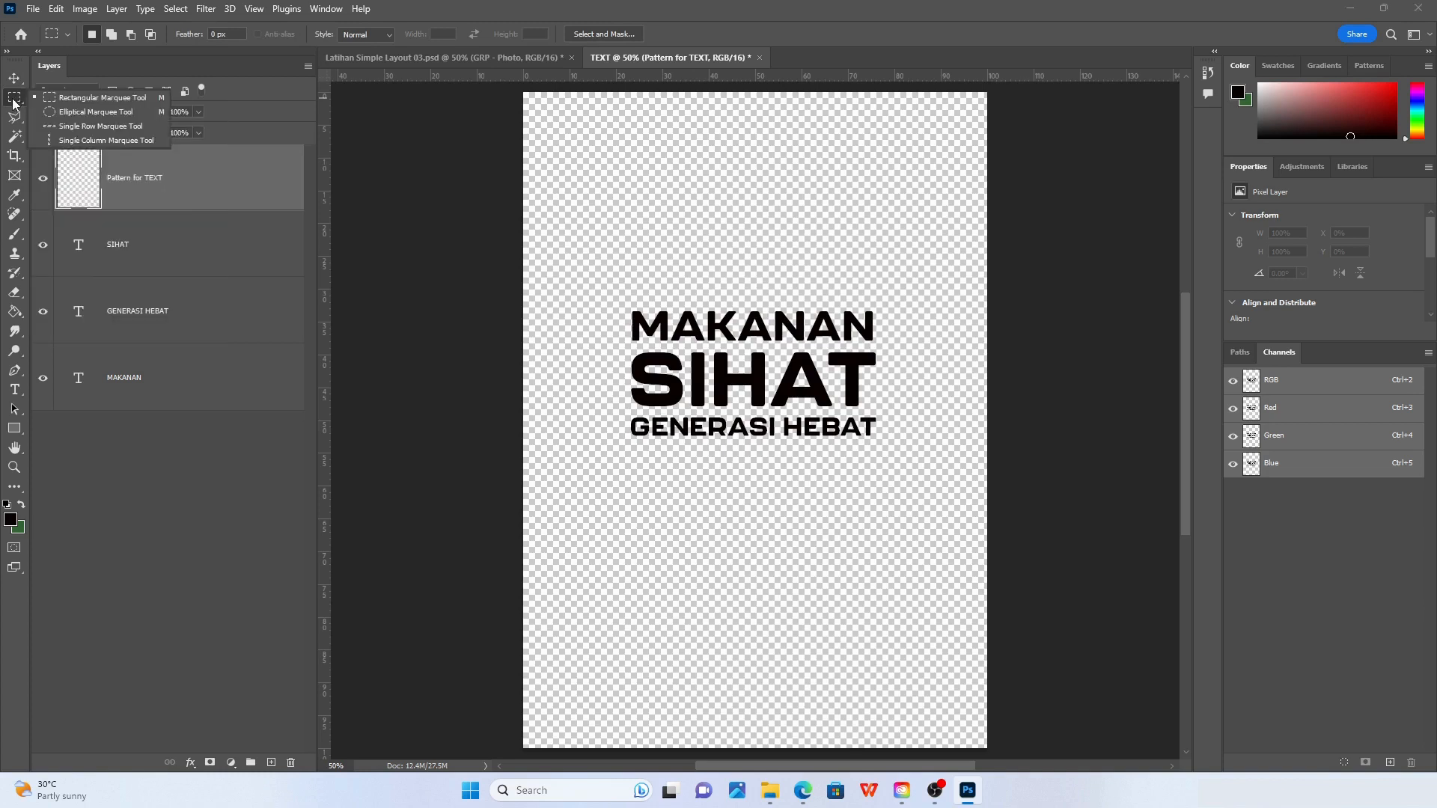
pyautogui.click(51, 112)
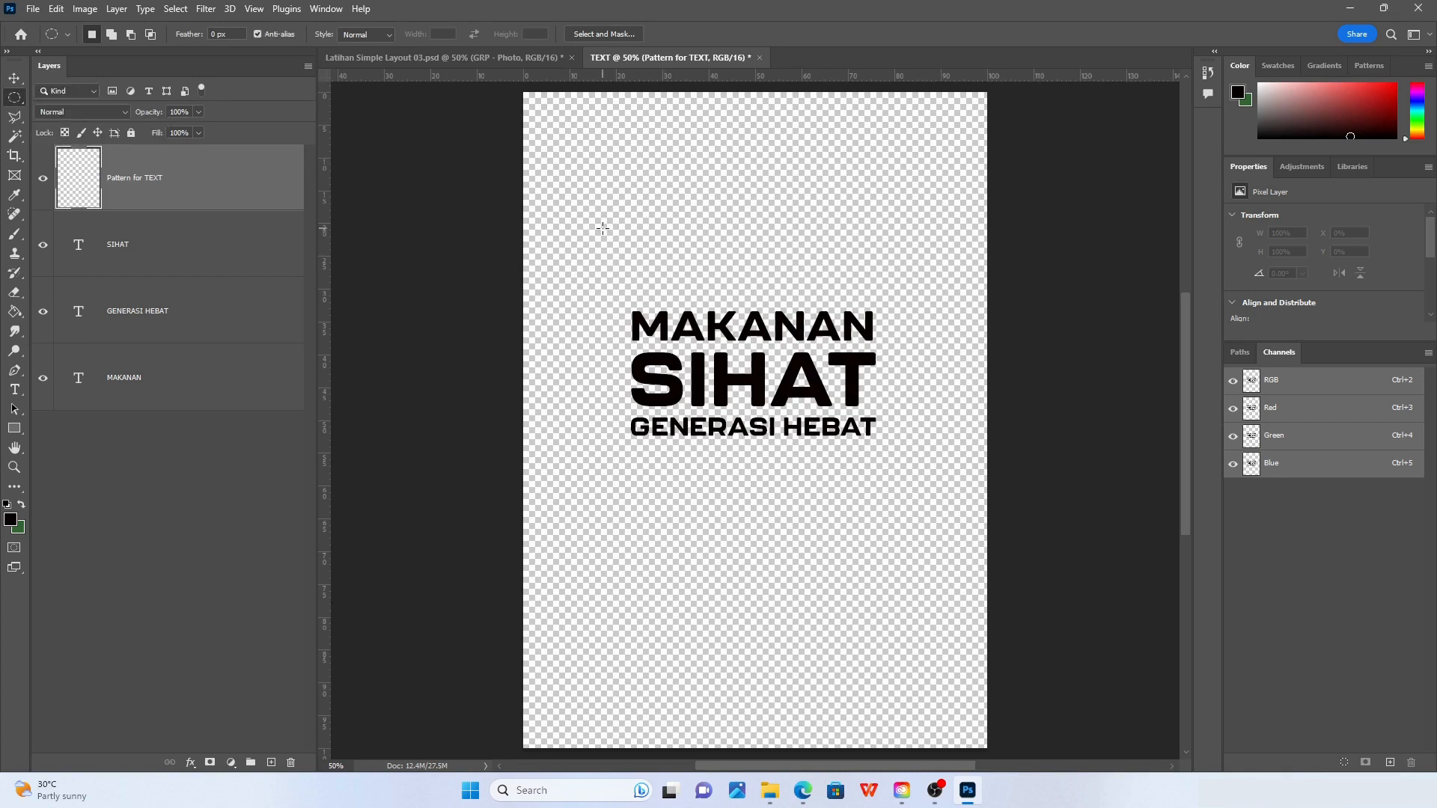
pyautogui.moveTo(599, 223); pyautogui.dragTo(908, 536)
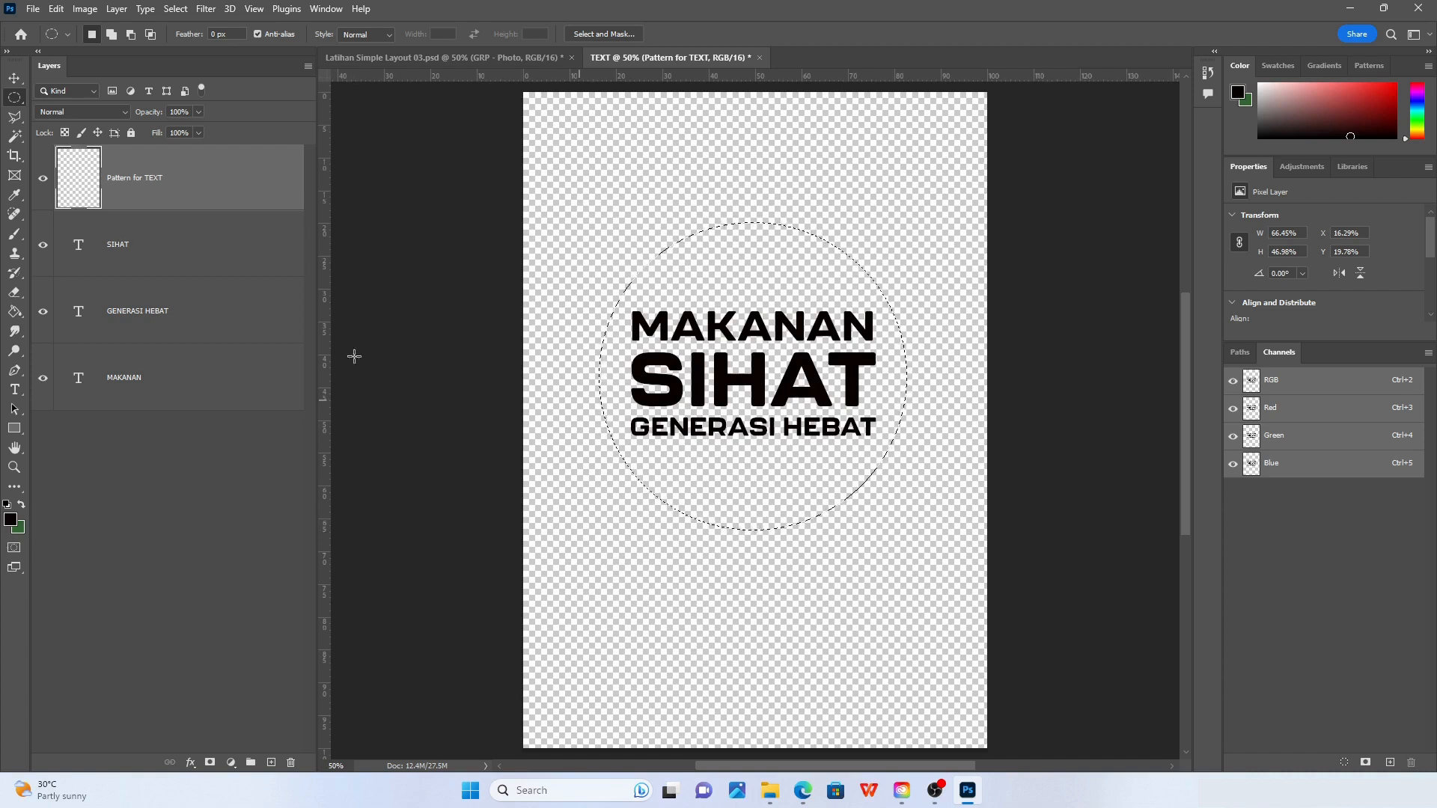
# Set the foreground colour to a neutral off-white just below full brightness
pyautogui.click(10, 520)
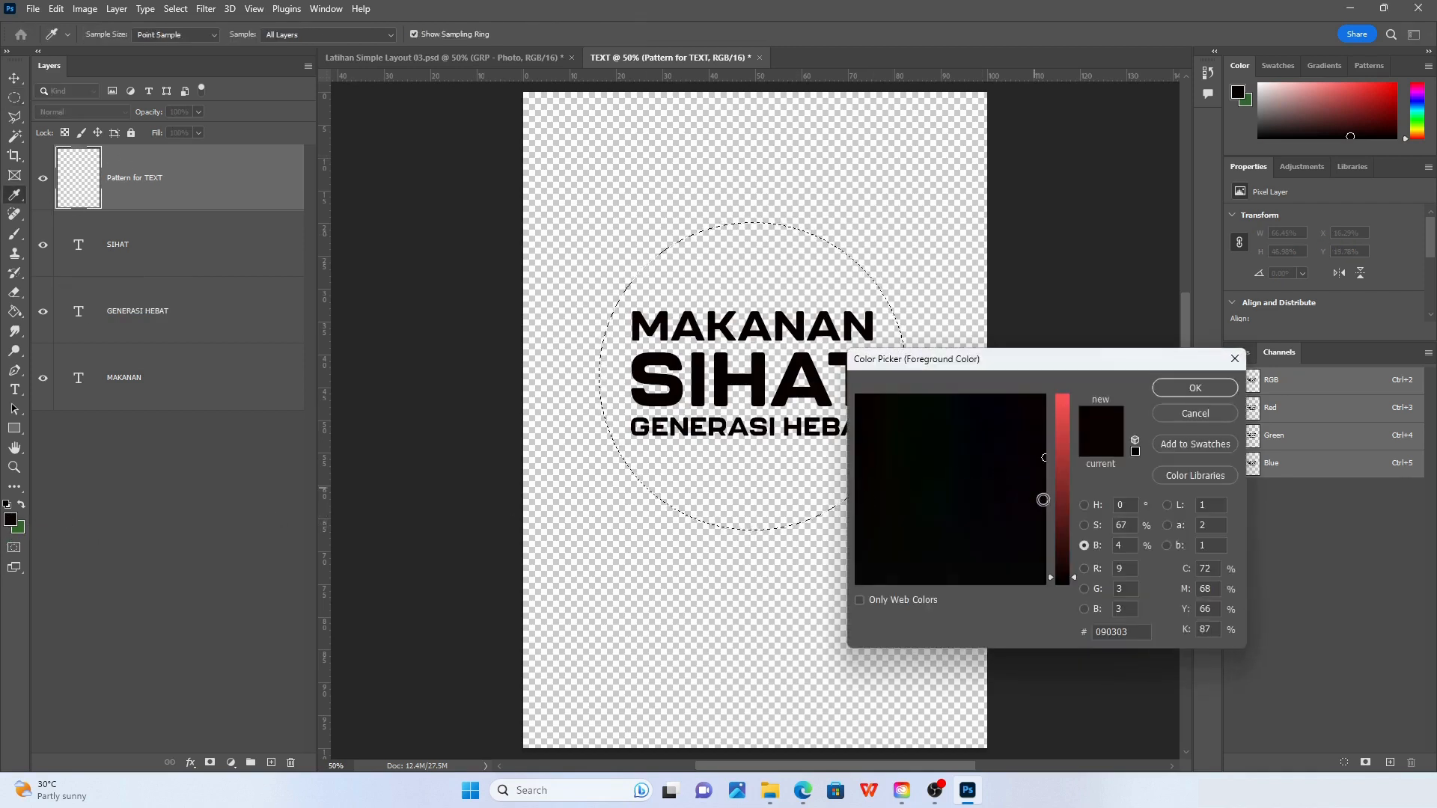
pyautogui.moveTo(985, 501)
pyautogui.mouseDown()
pyautogui.moveTo(933, 522)
pyautogui.moveTo(943, 507)
pyautogui.moveTo(893, 483)
pyautogui.moveTo(997, 424)
pyautogui.mouseUp()
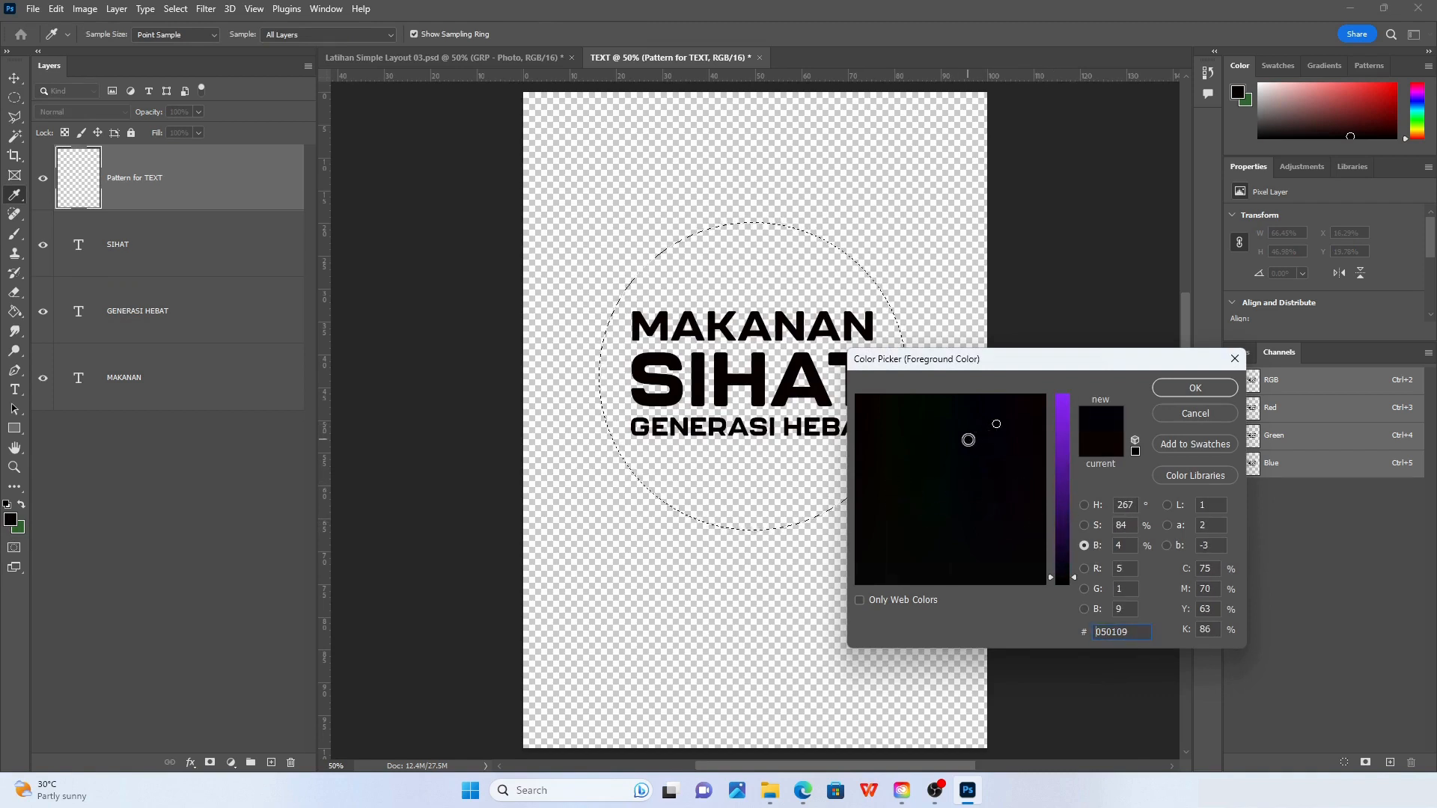
pyautogui.moveTo(1073, 576); pyautogui.dragTo(1073, 395)
pyautogui.moveTo(969, 455)
pyautogui.mouseDown()
pyautogui.moveTo(936, 546)
pyautogui.moveTo(825, 602)
pyautogui.mouseUp()
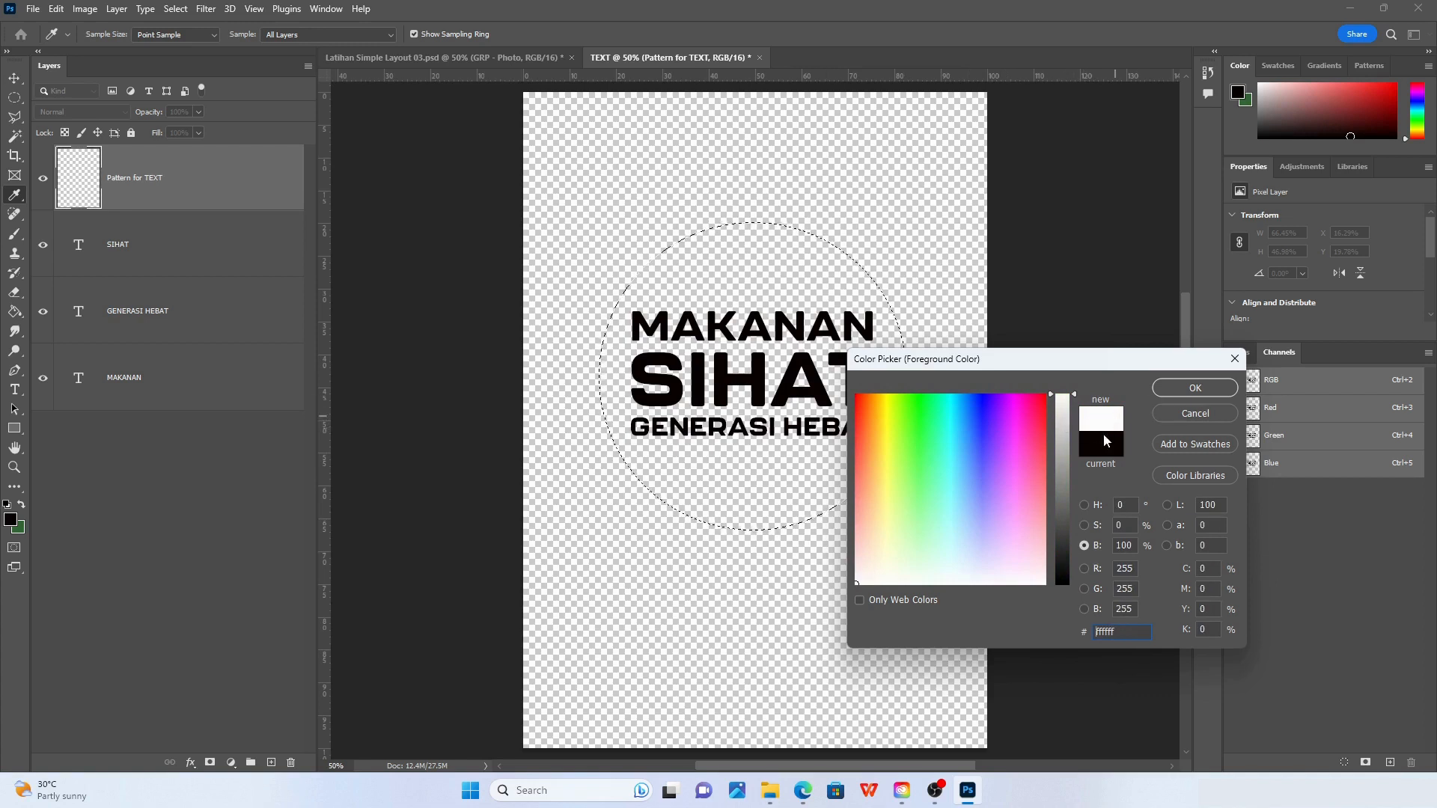
pyautogui.click(985, 435)
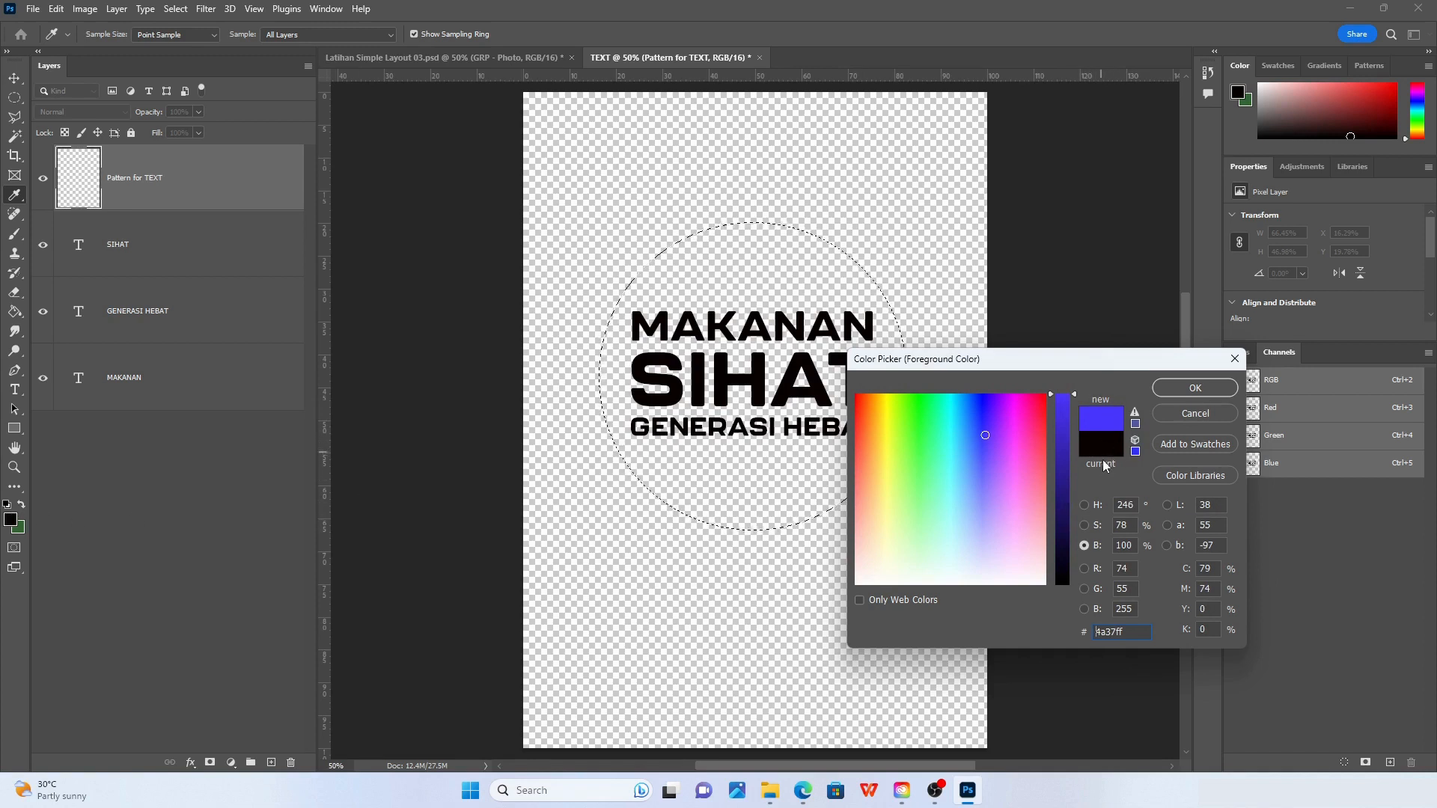
pyautogui.moveTo(986, 438)
pyautogui.mouseDown()
pyautogui.moveTo(932, 409)
pyautogui.moveTo(954, 437)
pyautogui.moveTo(902, 577)
pyautogui.moveTo(848, 573)
pyautogui.moveTo(862, 577)
pyautogui.mouseUp()
pyautogui.moveTo(1037, 578)
pyautogui.mouseDown()
pyautogui.moveTo(920, 572)
pyautogui.moveTo(835, 601)
pyautogui.mouseUp()
pyautogui.click(1064, 402)
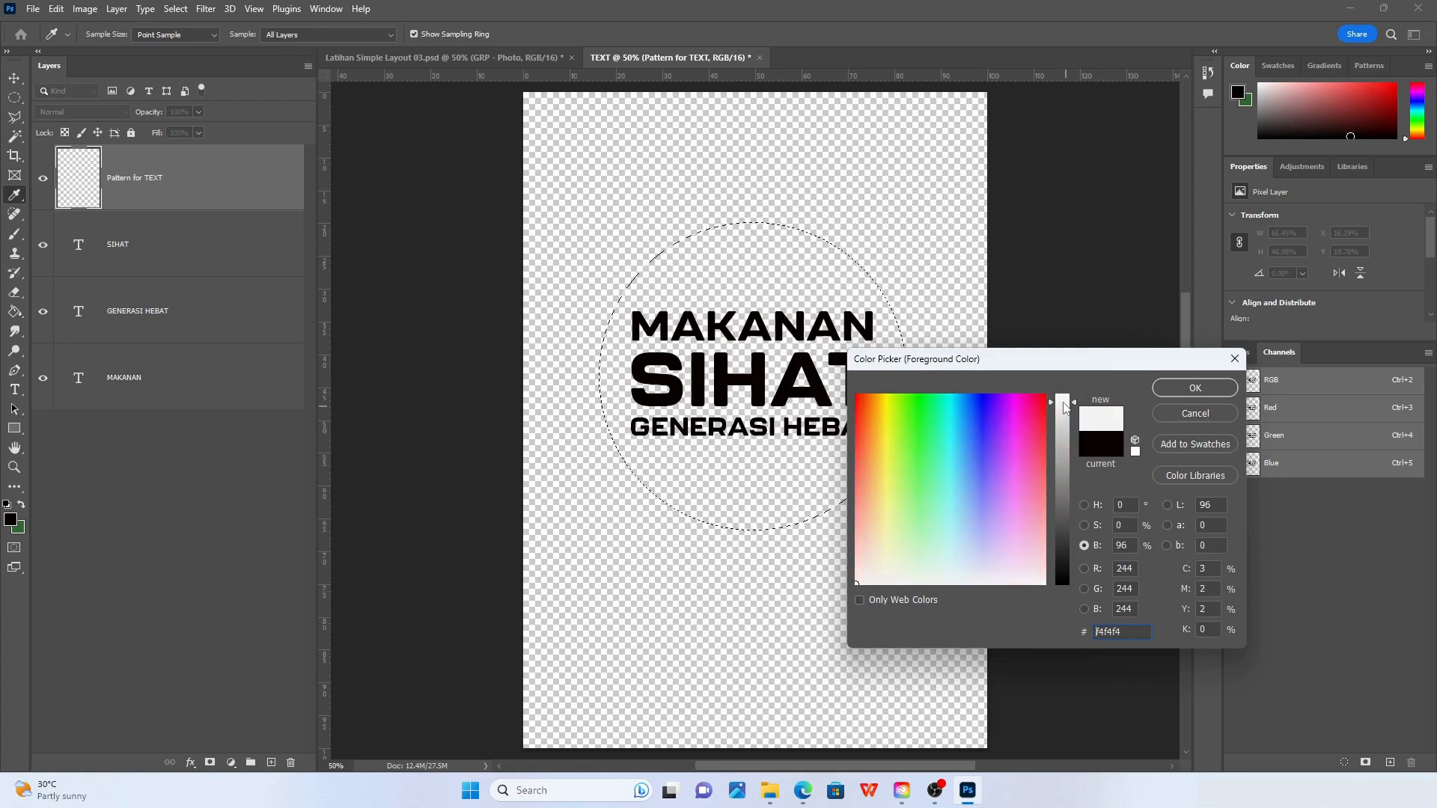
pyautogui.moveTo(1066, 405); pyautogui.dragTo(1068, 408)
pyautogui.click(1207, 387)
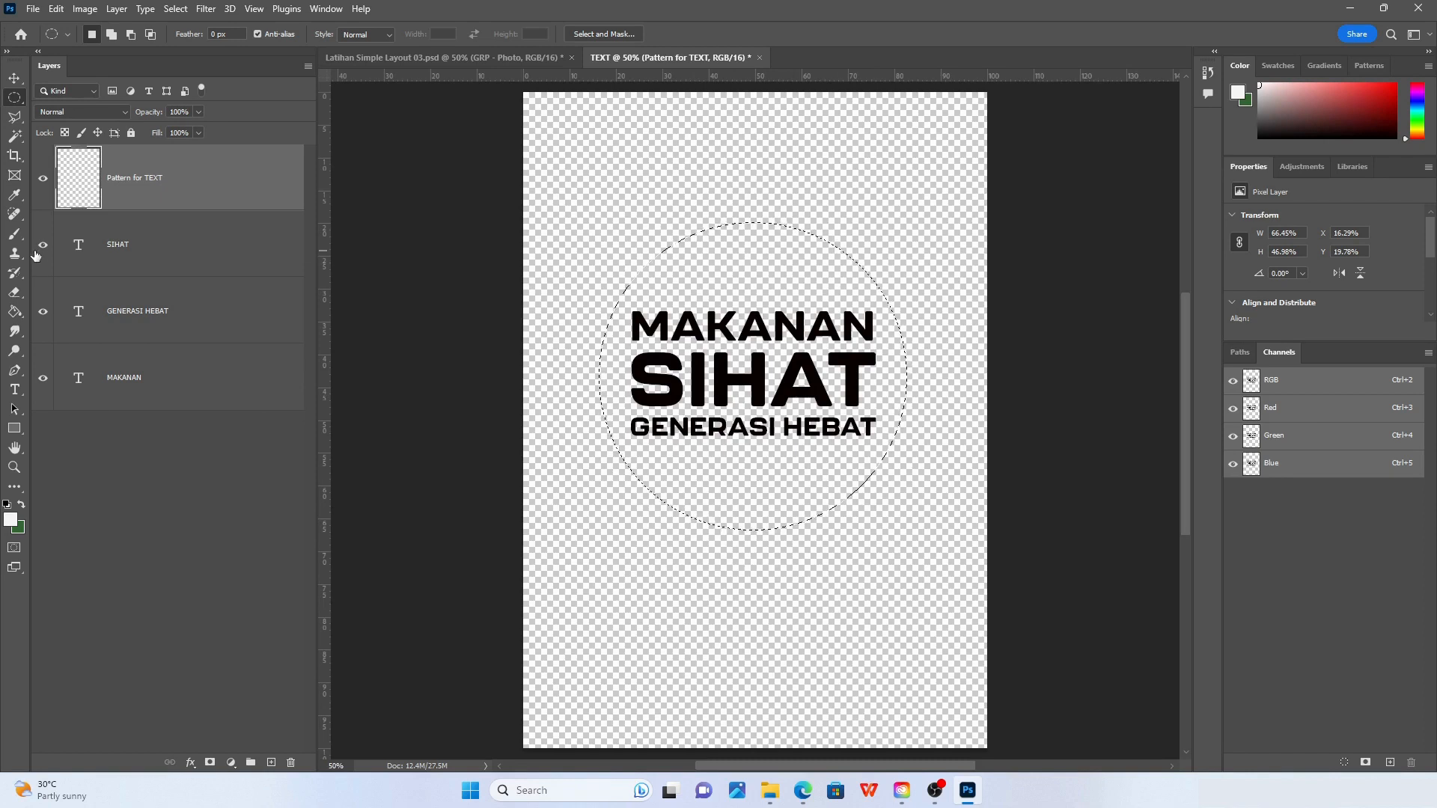
# Switch from the Paint Bucket to the Gradient tool and bring up the choice of fill tools again
pyautogui.click(15, 314)
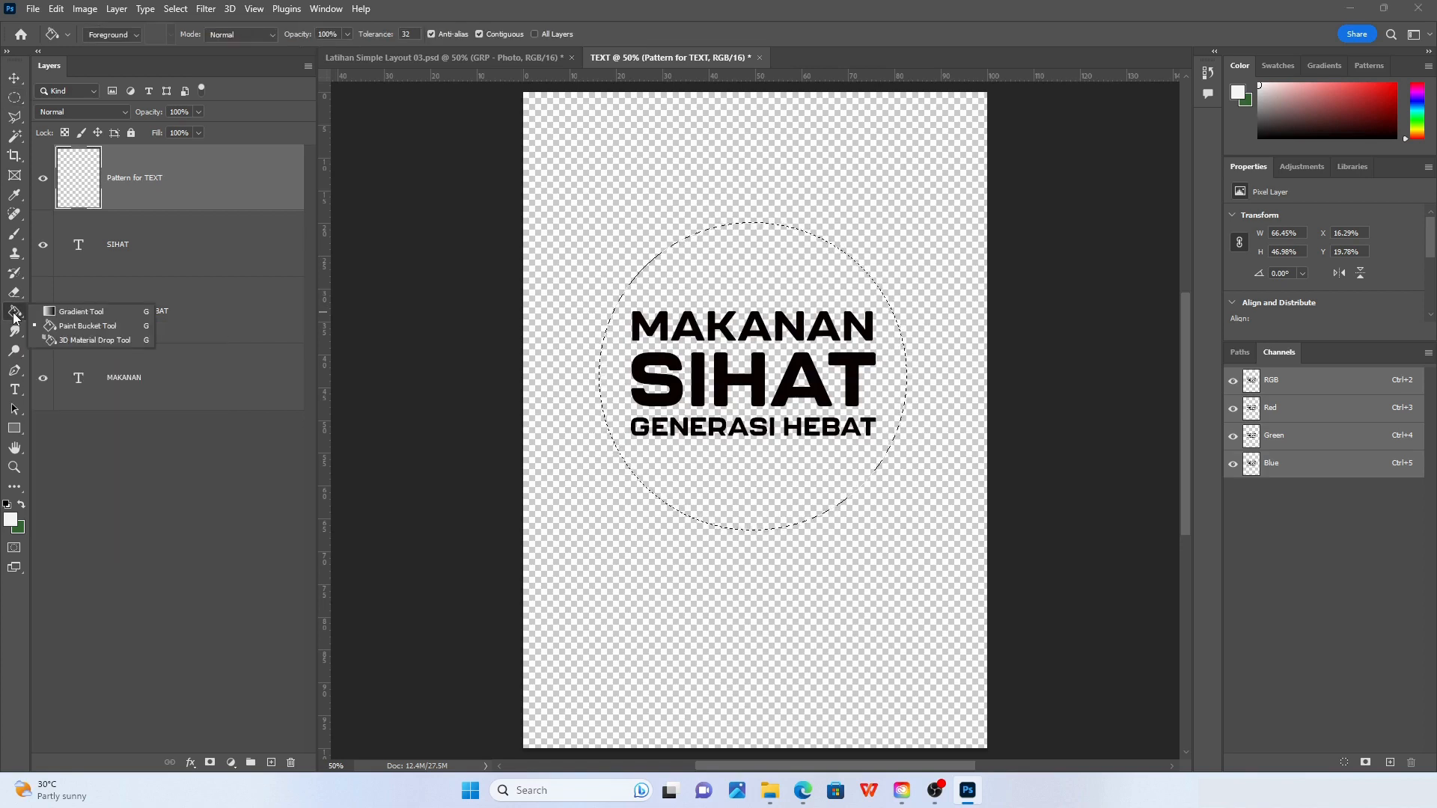
pyautogui.click(68, 313)
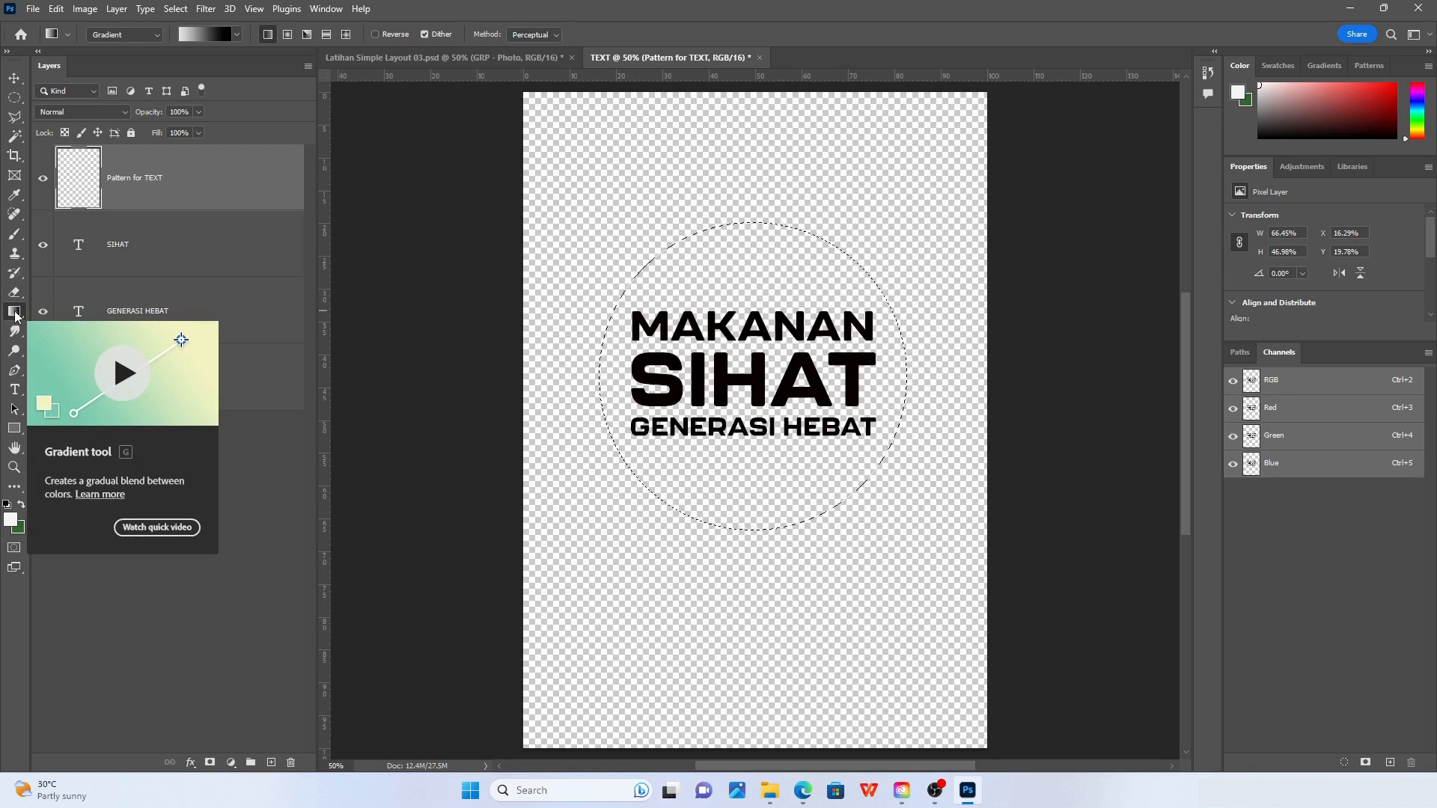
pyautogui.click(15, 315)
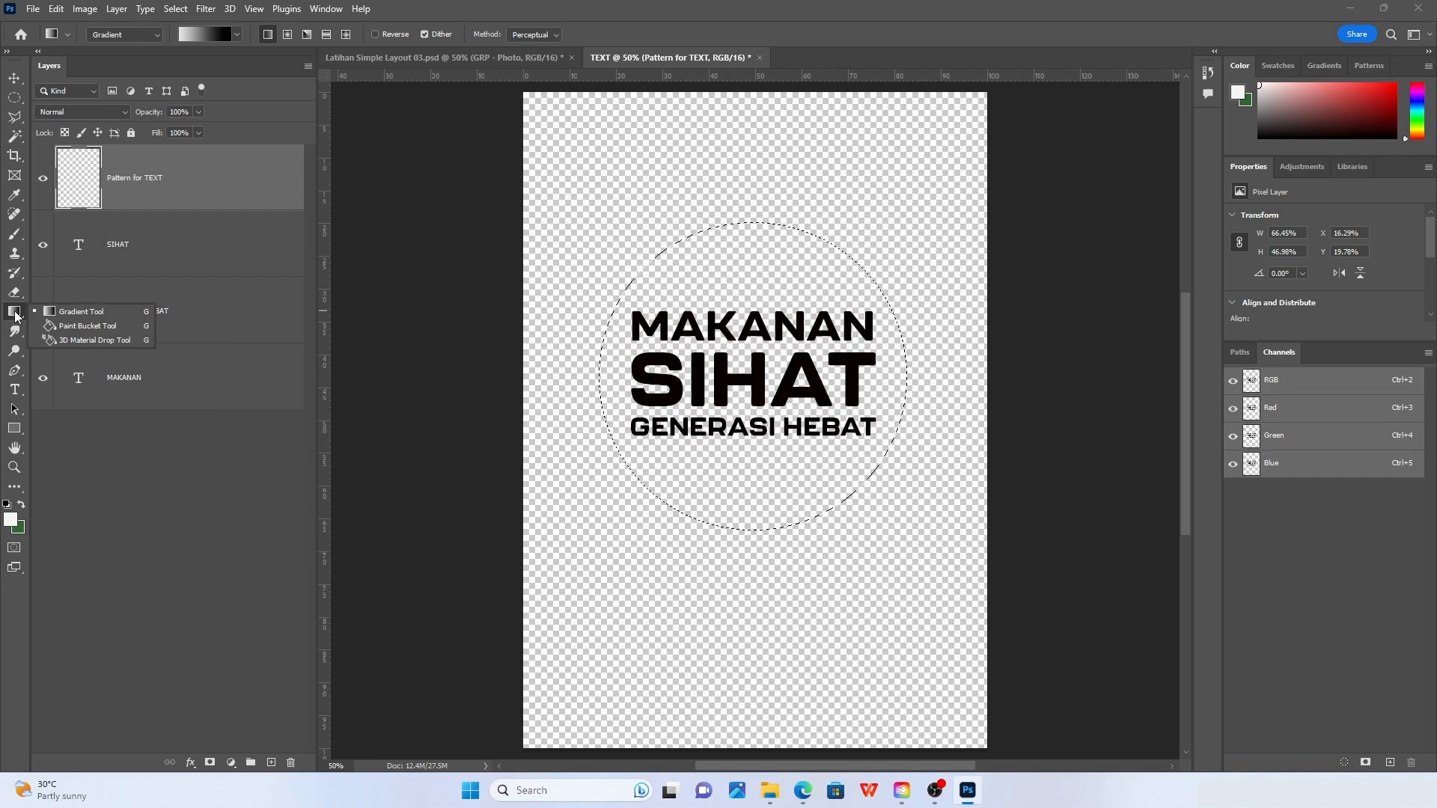
# Fill the circular selection on the Pattern for TEXT layer with the off-white foreground color using the Paint Bucket
pyautogui.click(80, 326)
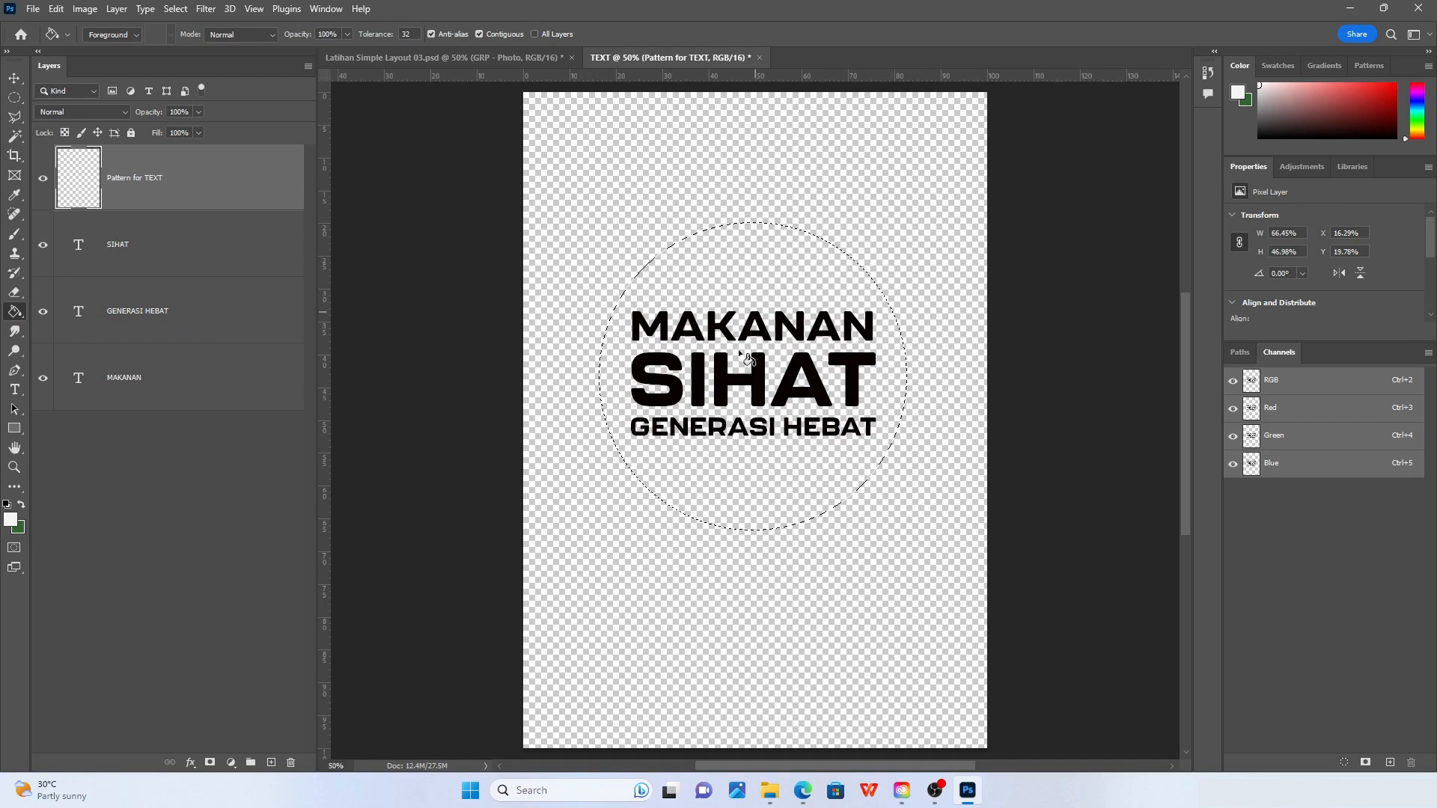
pyautogui.click(806, 324)
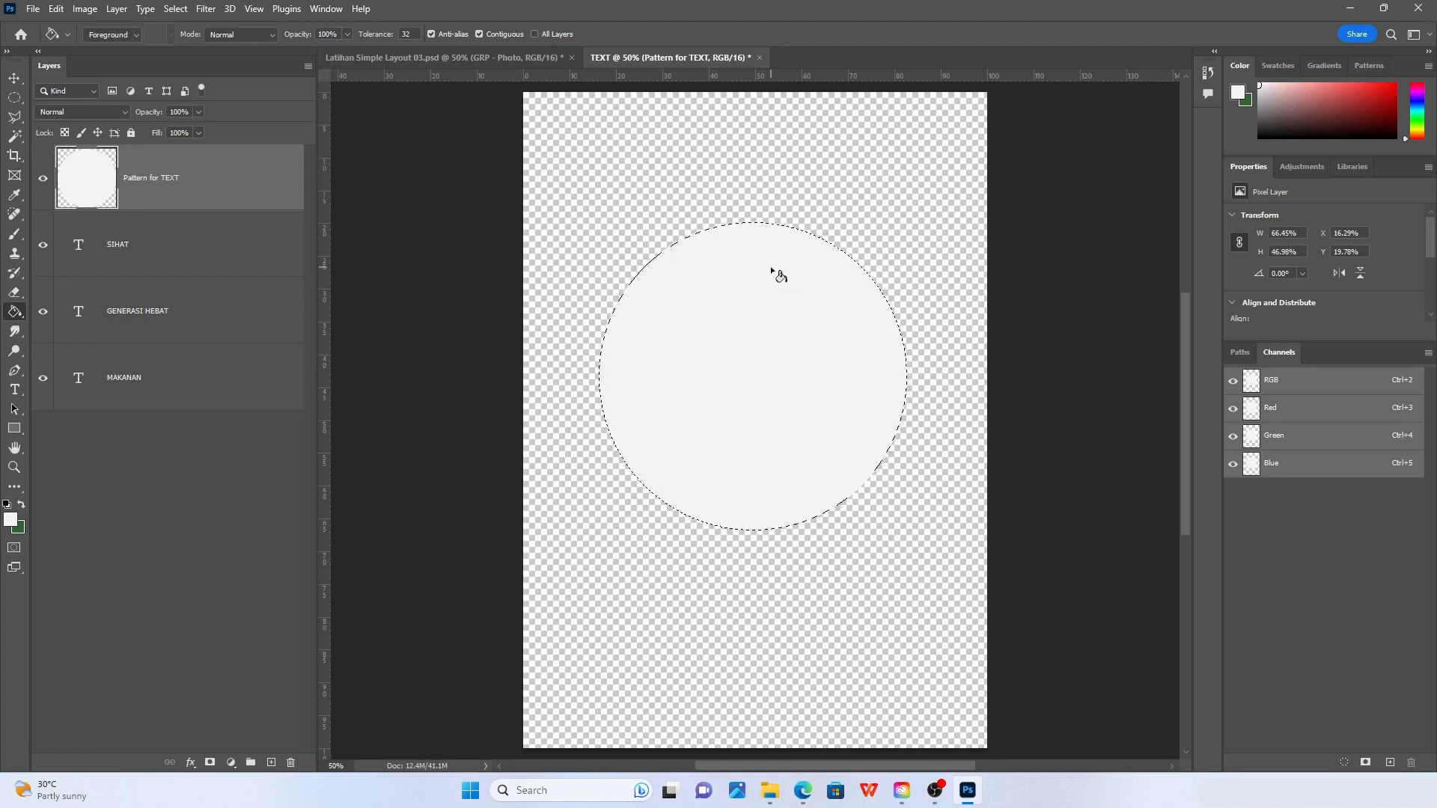
# Deselect the circle and move it slightly up, aligned with the canvas's vertical center line
pyautogui.click(15, 80)
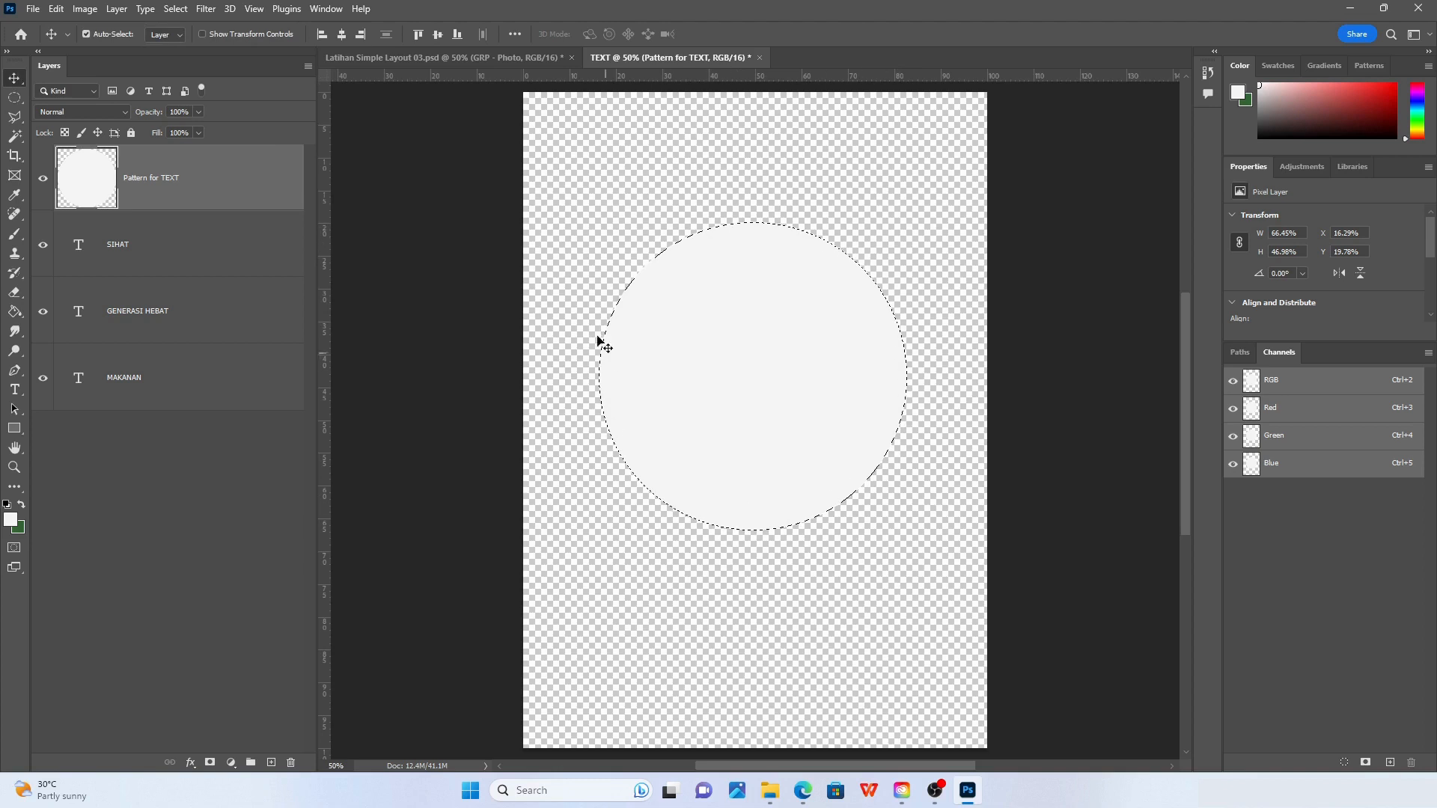
pyautogui.click(170, 11)
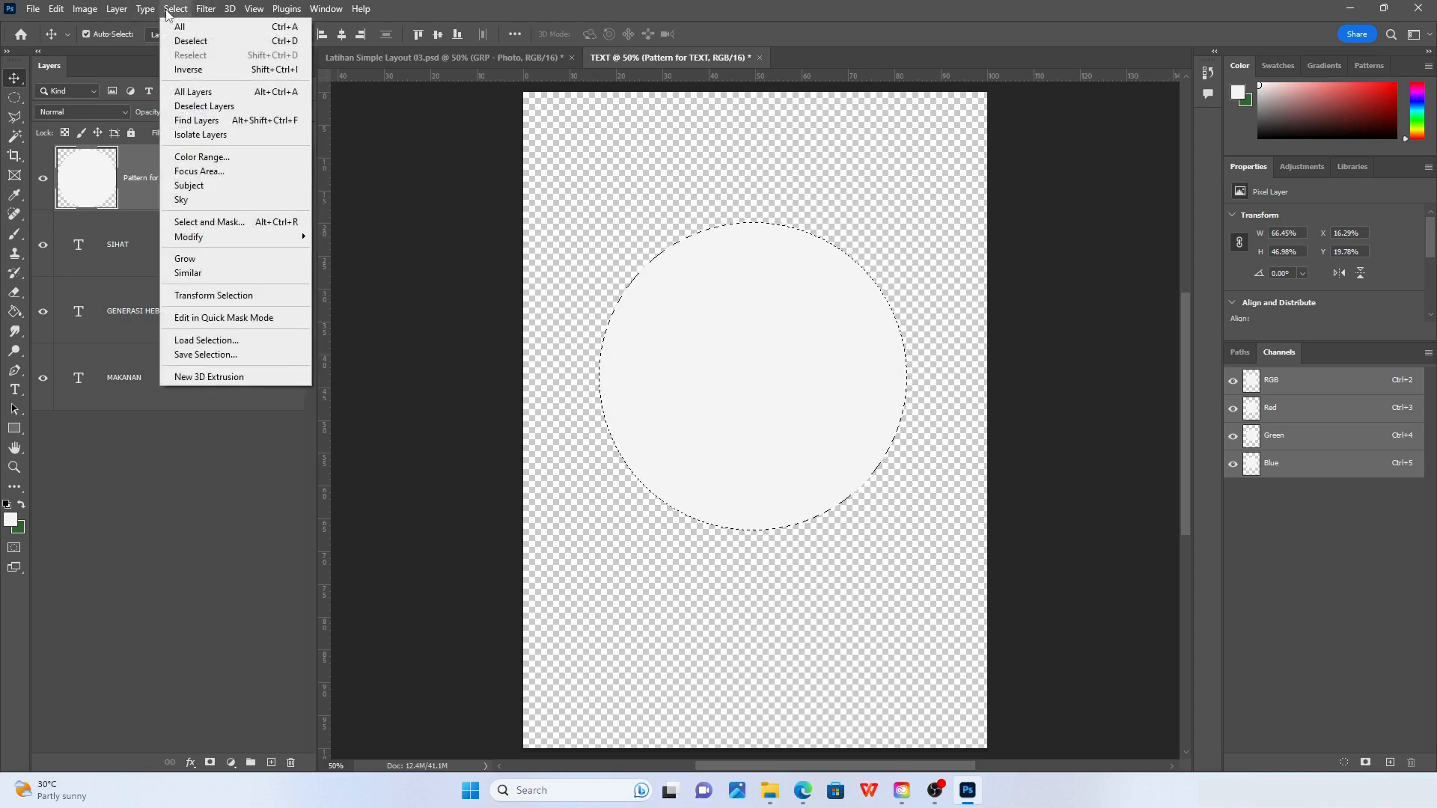
pyautogui.click(205, 40)
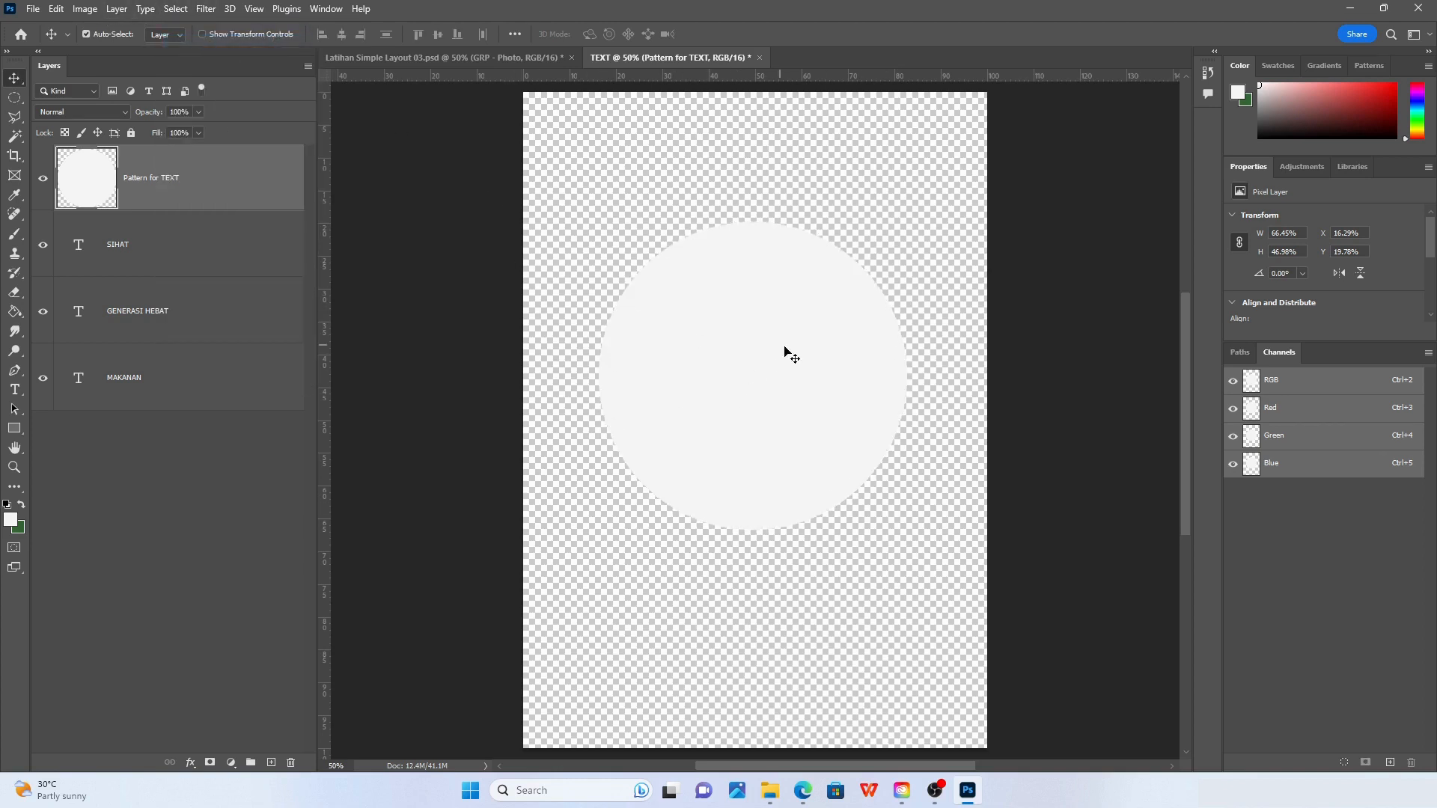
pyautogui.moveTo(768, 342)
pyautogui.mouseDown()
pyautogui.moveTo(858, 370)
pyautogui.moveTo(722, 356)
pyautogui.moveTo(772, 472)
pyautogui.moveTo(693, 381)
pyautogui.moveTo(844, 474)
pyautogui.moveTo(725, 442)
pyautogui.moveTo(721, 414)
pyautogui.moveTo(774, 369)
pyautogui.moveTo(788, 341)
pyautogui.moveTo(776, 337)
pyautogui.mouseUp()
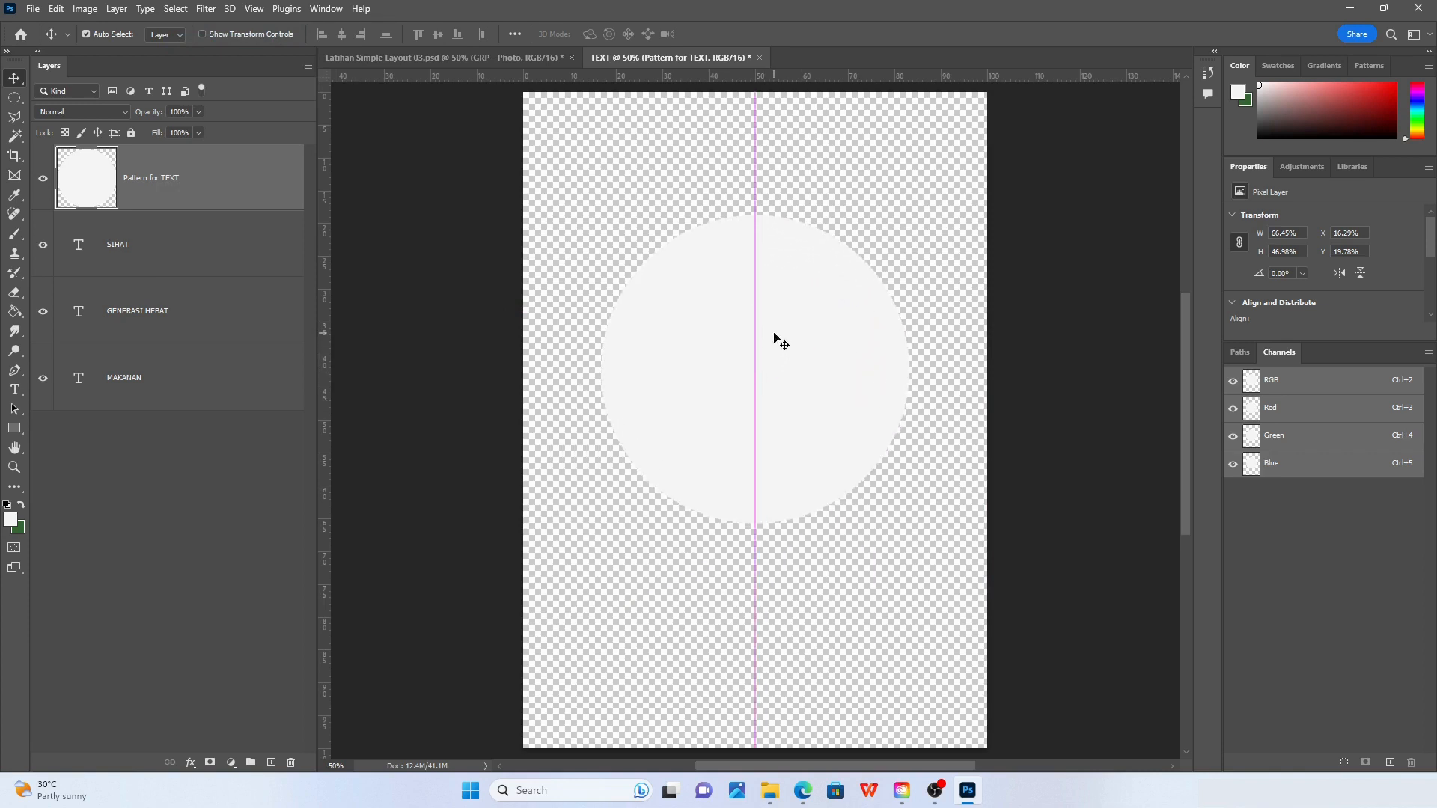
# Rename the circle's layer from Pattern for TEXT to Shape for TEXT
pyautogui.doubleClick(140, 178)
pyautogui.moveTo(150, 180); pyautogui.dragTo(83, 181)
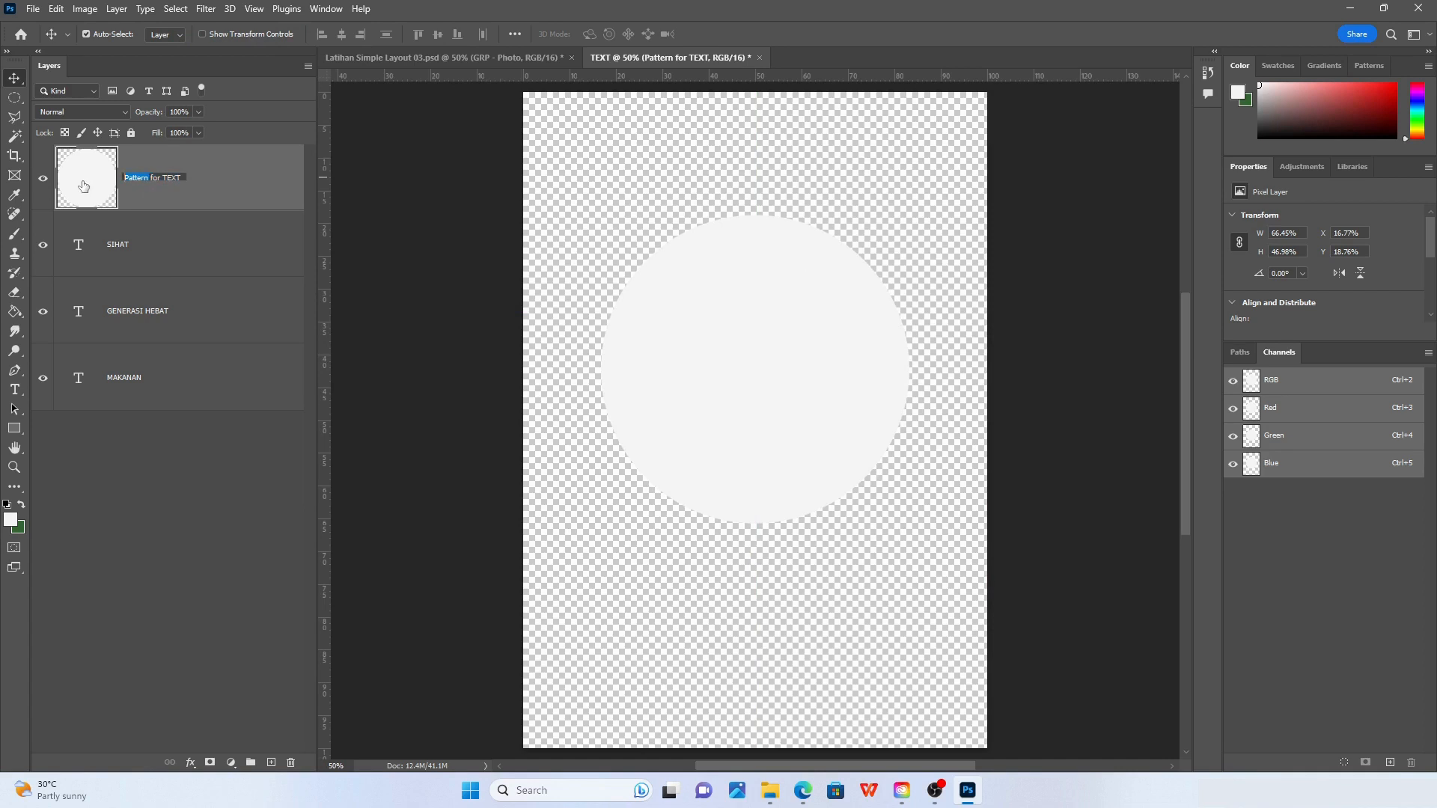
pyautogui.write('Sahpe')
pyautogui.press('BackSpace')
pyautogui.press('BackSpace')
pyautogui.press('BackSpace')
pyautogui.press('BackSpace')
pyautogui.write('hape')
pyautogui.press('Return')
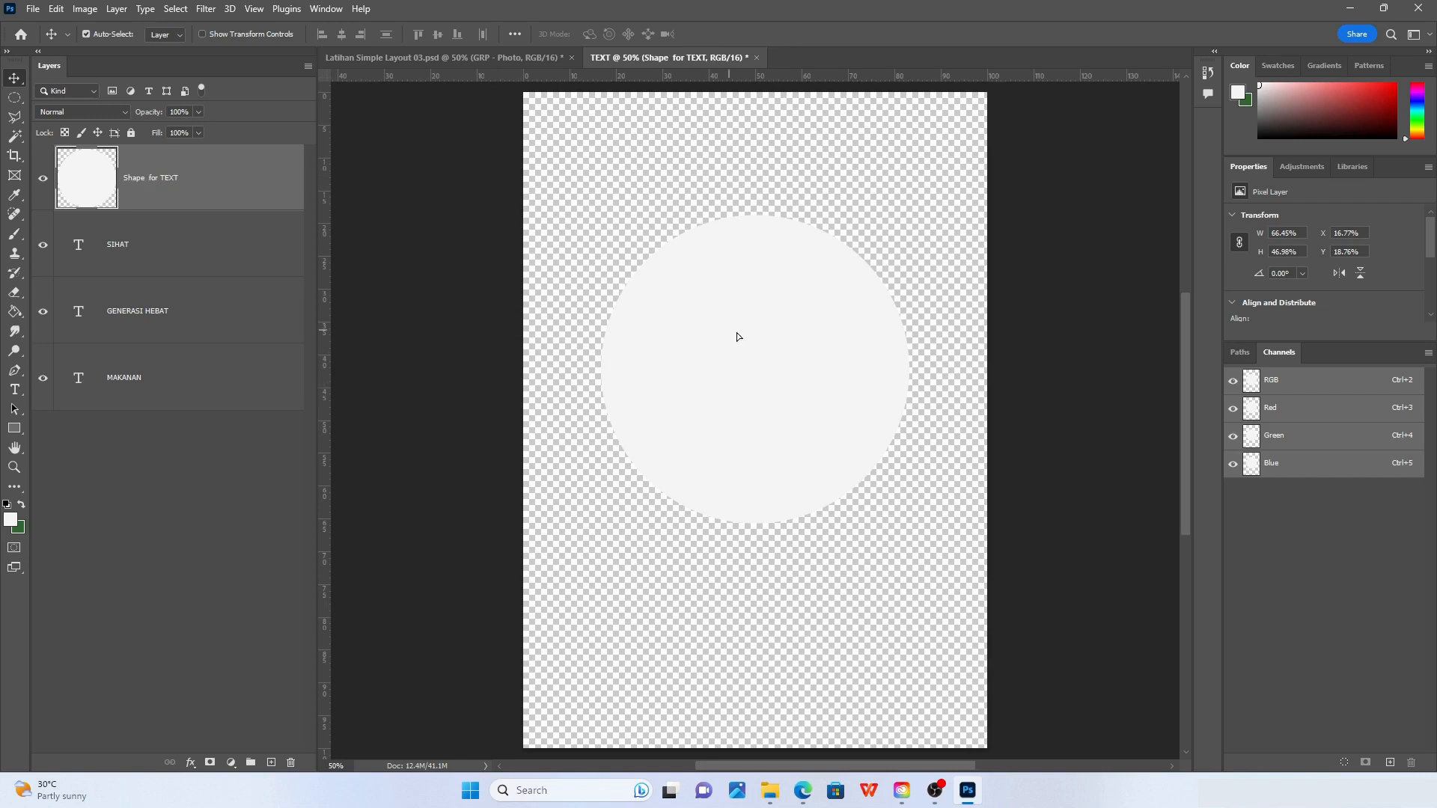
# Place the Shape for TEXT layer beneath the MAKANAN layer and reposition the circle around the text
pyautogui.moveTo(736, 333)
pyautogui.mouseDown()
pyautogui.moveTo(697, 334)
pyautogui.moveTo(738, 461)
pyautogui.moveTo(735, 503)
pyautogui.moveTo(670, 407)
pyautogui.moveTo(731, 385)
pyautogui.moveTo(711, 370)
pyautogui.moveTo(726, 324)
pyautogui.mouseUp()
pyautogui.moveTo(166, 185); pyautogui.dragTo(121, 407)
pyautogui.moveTo(755, 275); pyautogui.dragTo(753, 279)
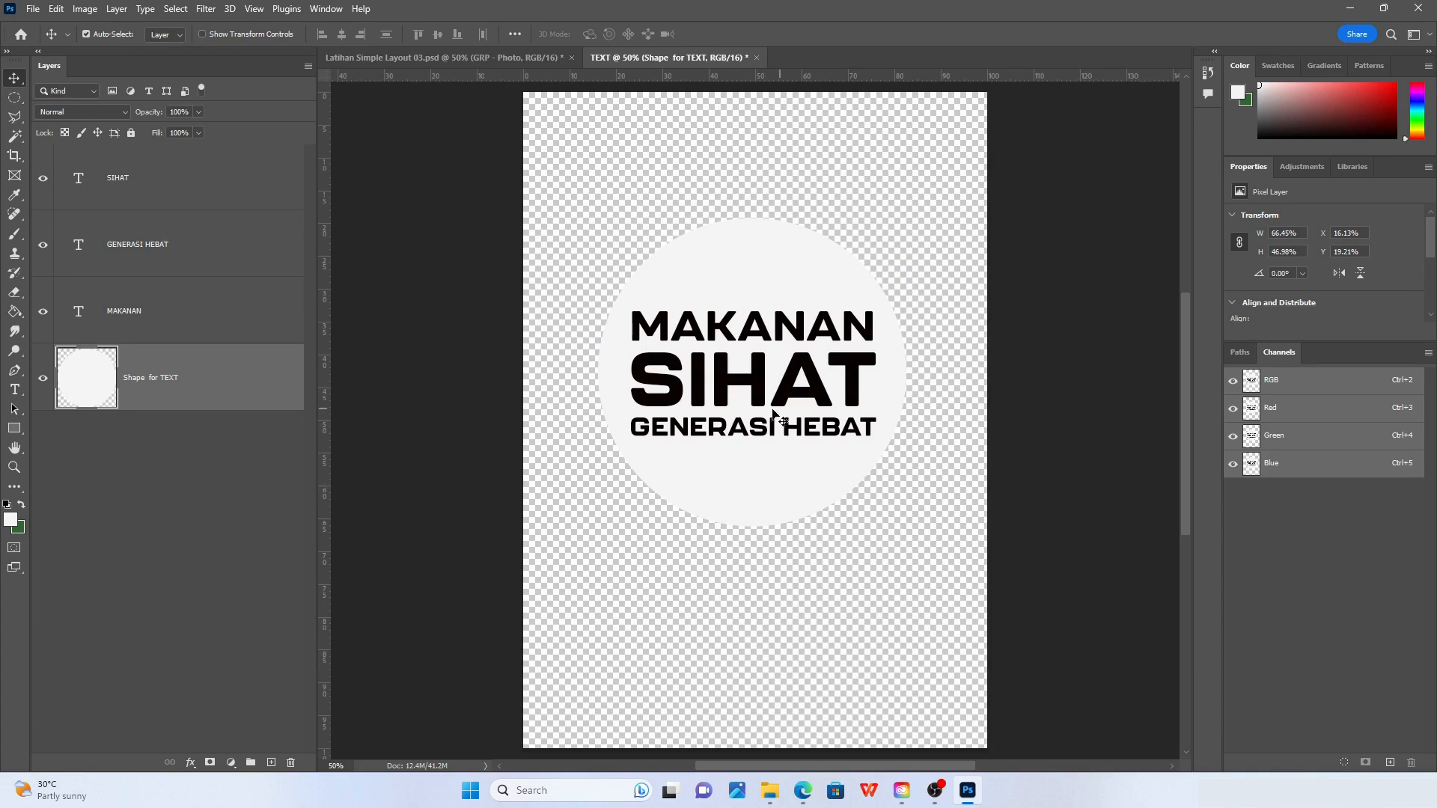
# Scale the SIHAT, GENERASI HEBAT and MAKANAN text layers together to about 90.81% within the circle
pyautogui.click(175, 181)
pyautogui.keyDown('shift'); pyautogui.click(147, 306); pyautogui.keyUp('shift')
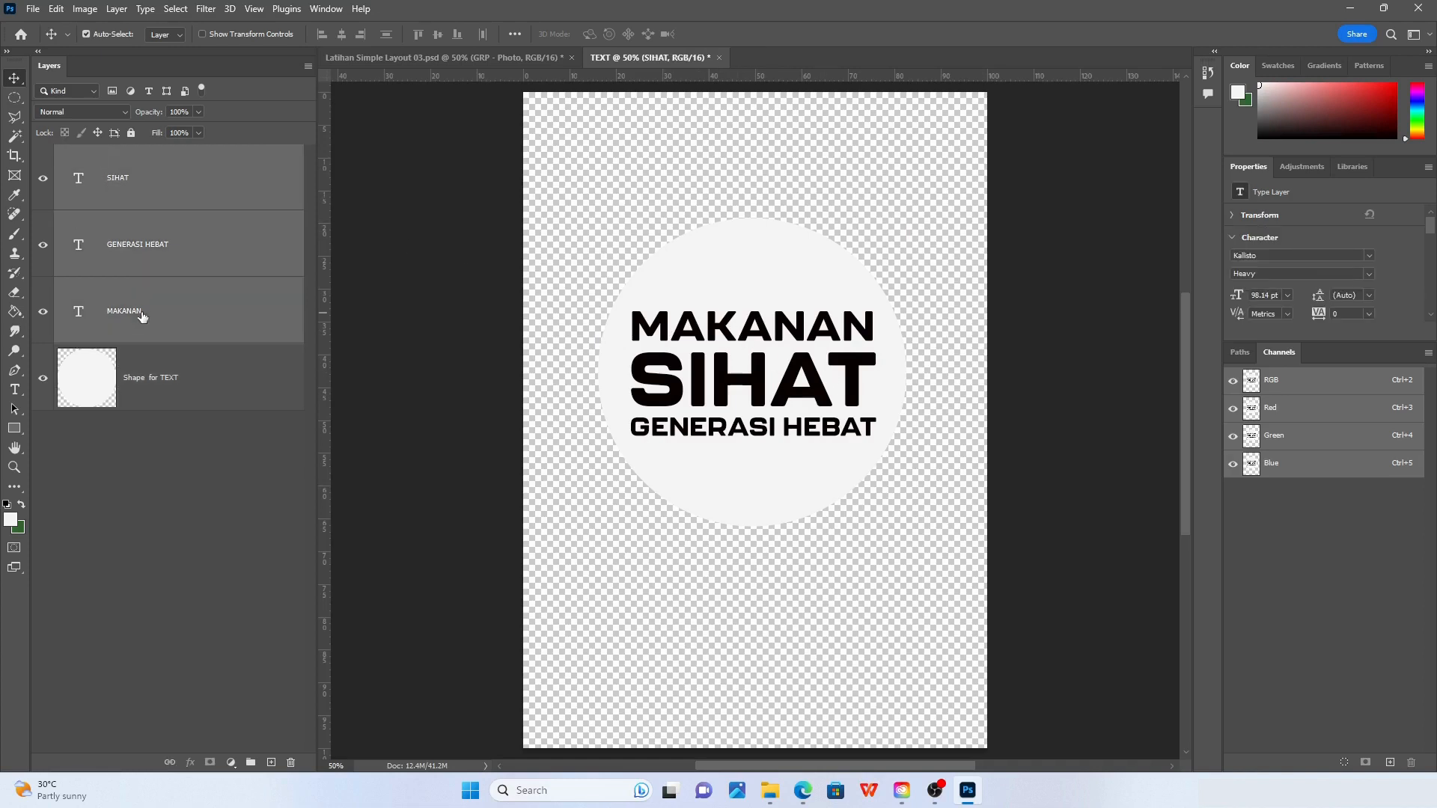
pyautogui.click(159, 189)
pyautogui.keyDown('ctrl'); pyautogui.click(160, 259); pyautogui.keyUp('ctrl')
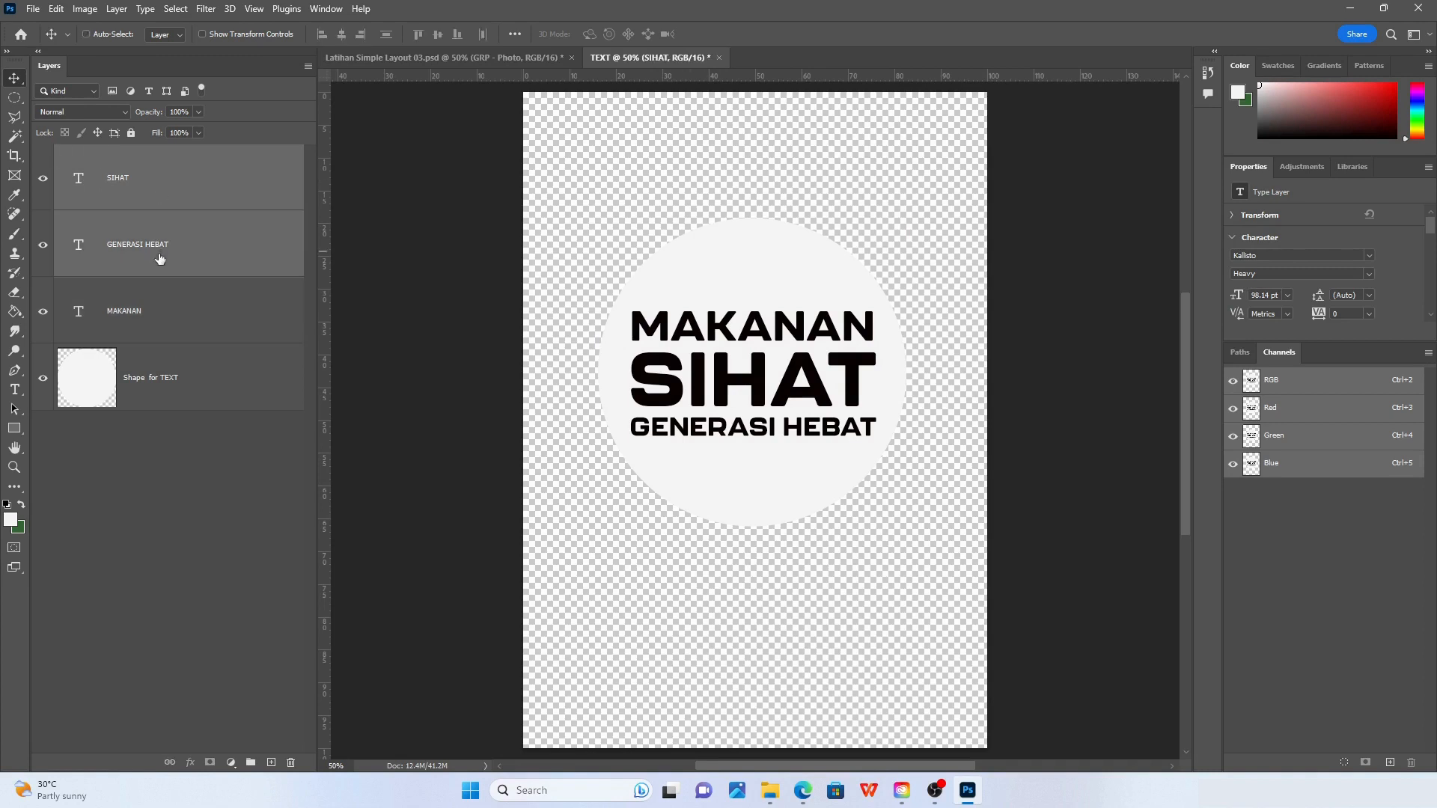
pyautogui.keyDown('ctrl'); pyautogui.click(170, 315); pyautogui.keyUp('ctrl')
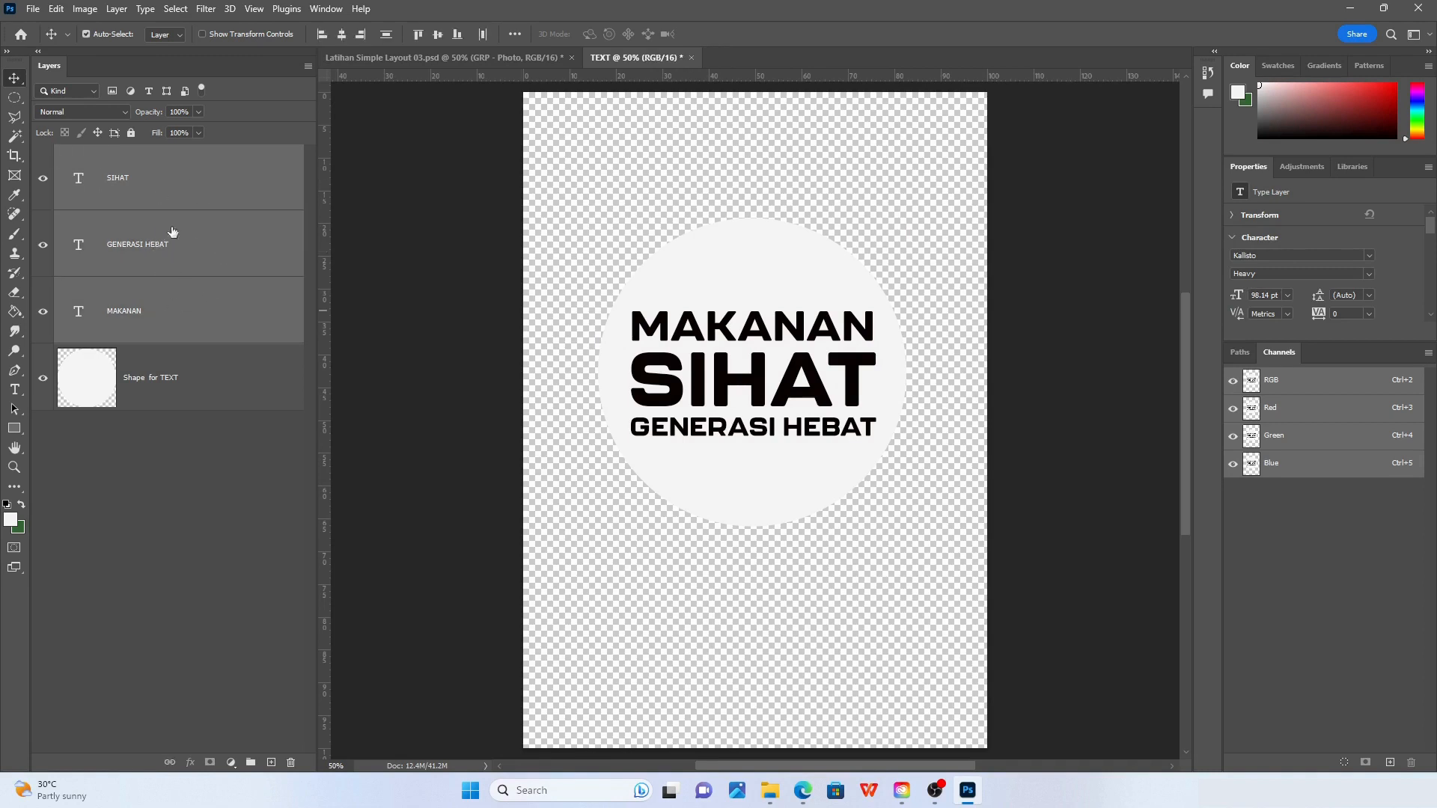
pyautogui.click(199, 201)
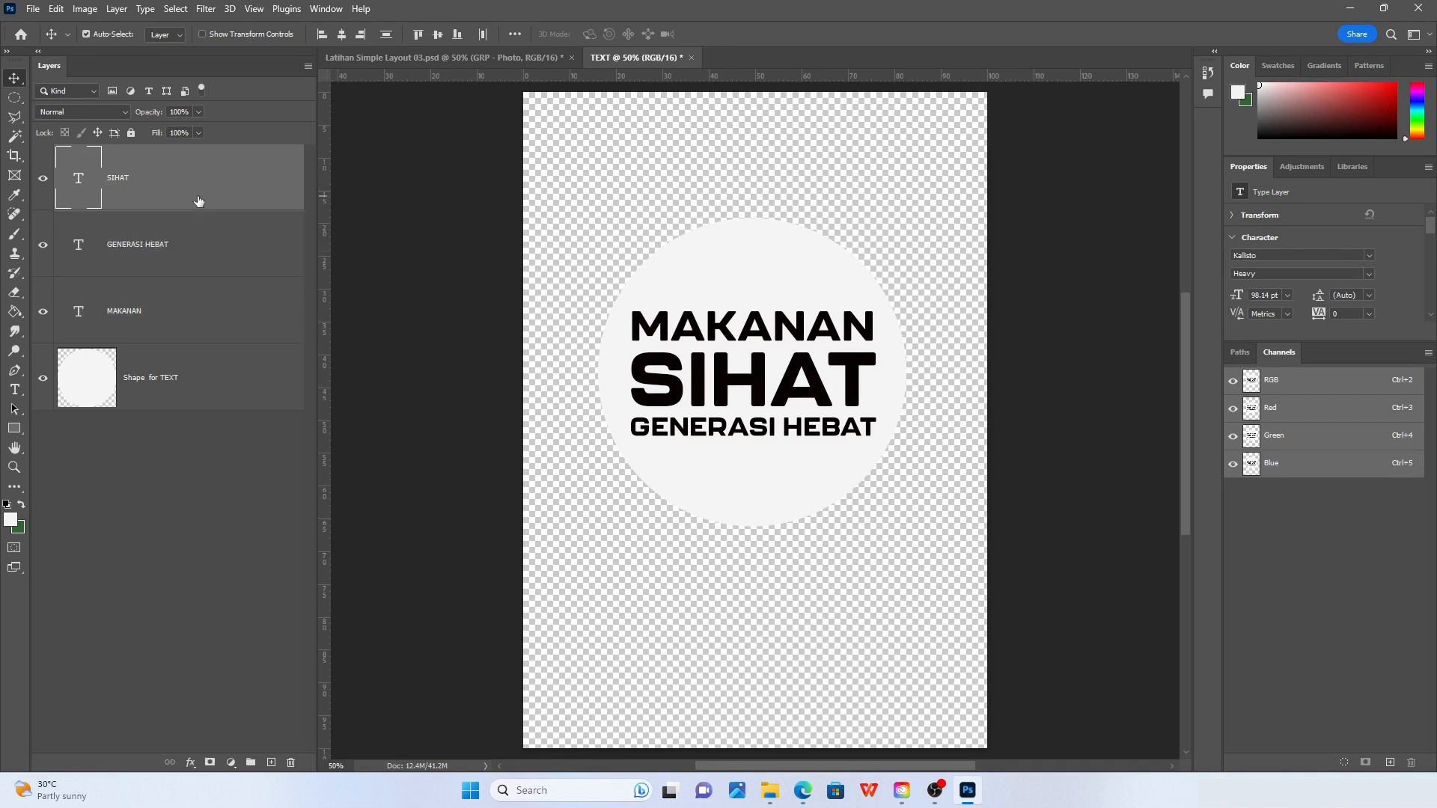
pyautogui.keyDown('shift'); pyautogui.click(165, 328); pyautogui.keyUp('shift')
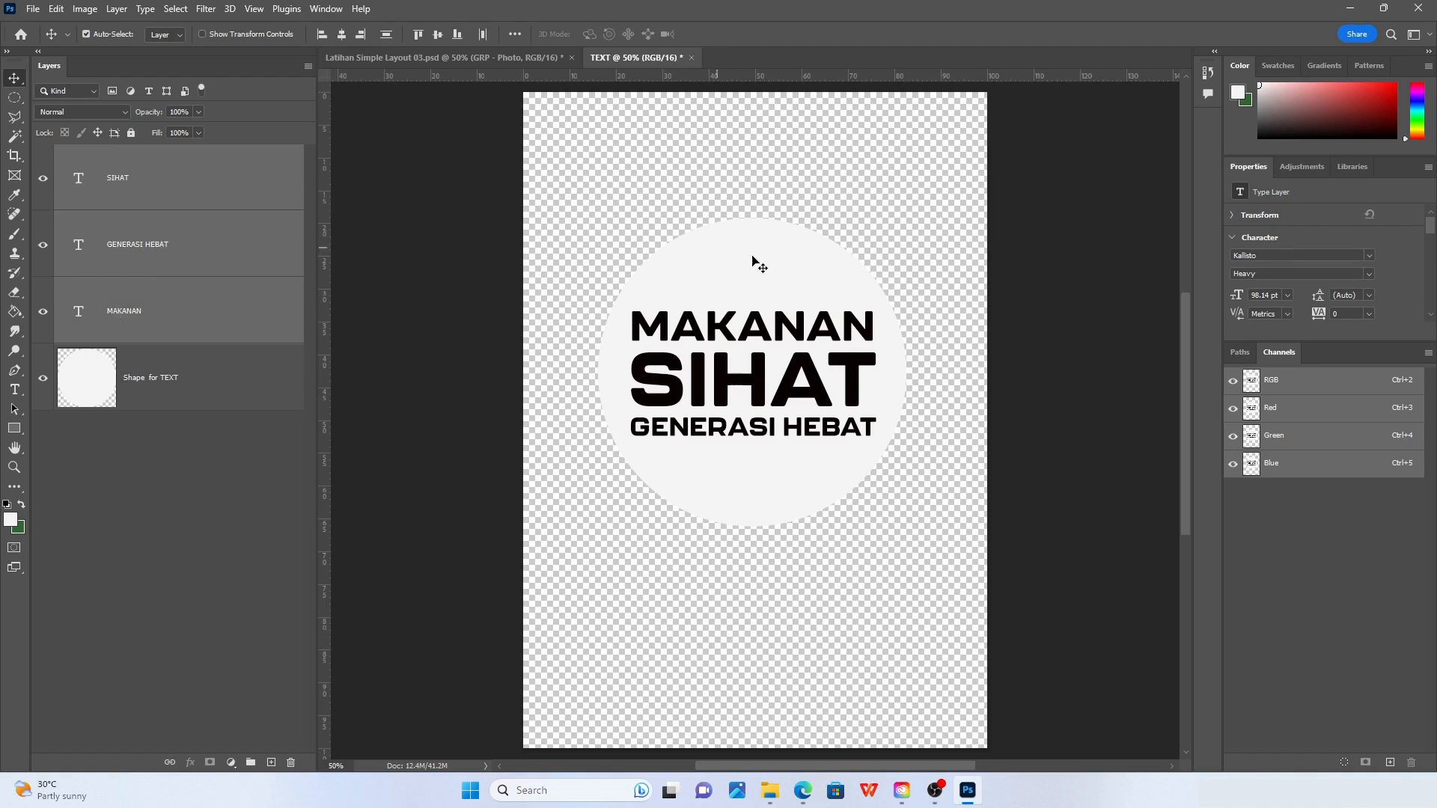
pyautogui.hotkey('ctrl', 't')
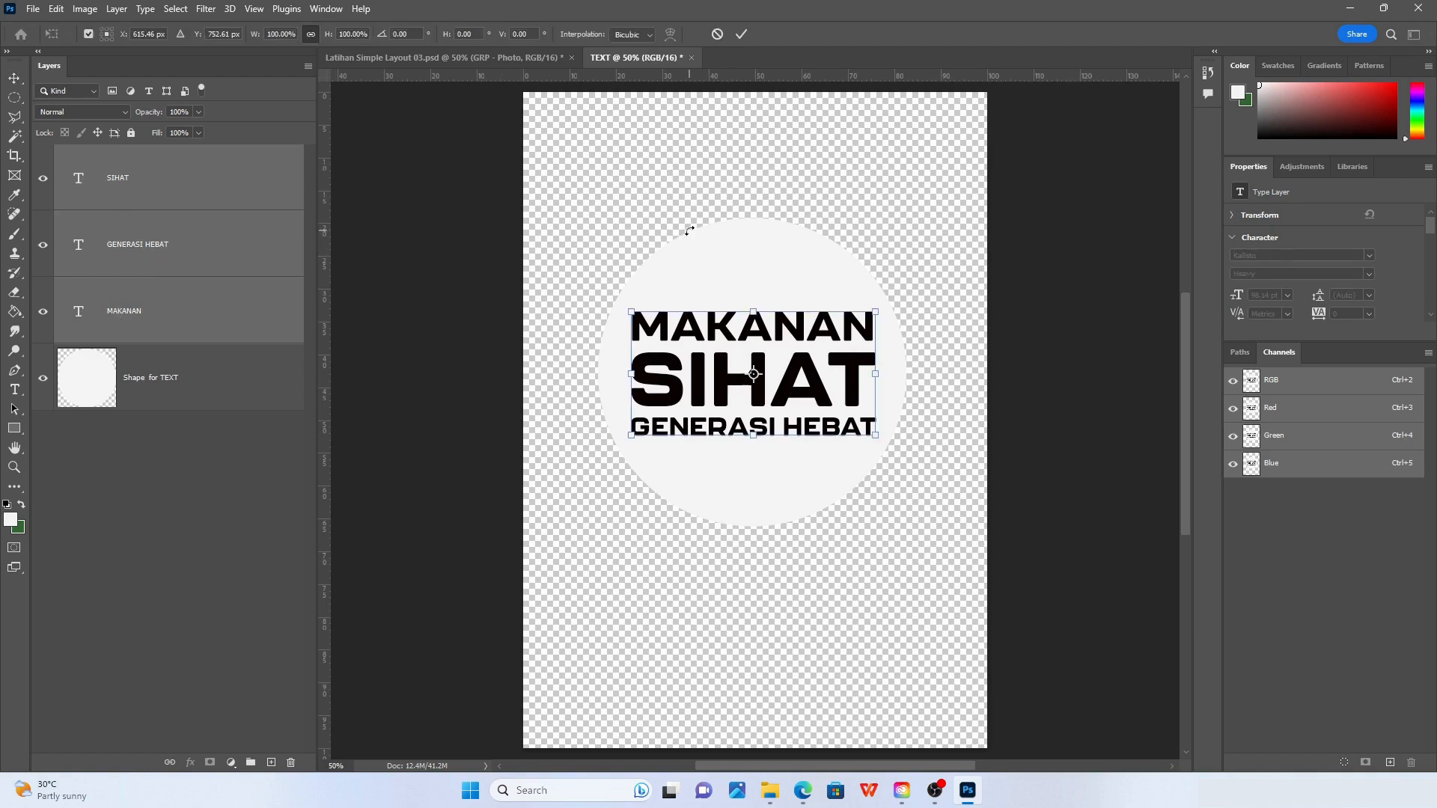
pyautogui.moveTo(881, 311); pyautogui.dragTo(835, 308)
pyautogui.moveTo(836, 307)
pyautogui.mouseDown()
pyautogui.moveTo(895, 278)
pyautogui.moveTo(842, 319)
pyautogui.moveTo(863, 302)
pyautogui.mouseUp()
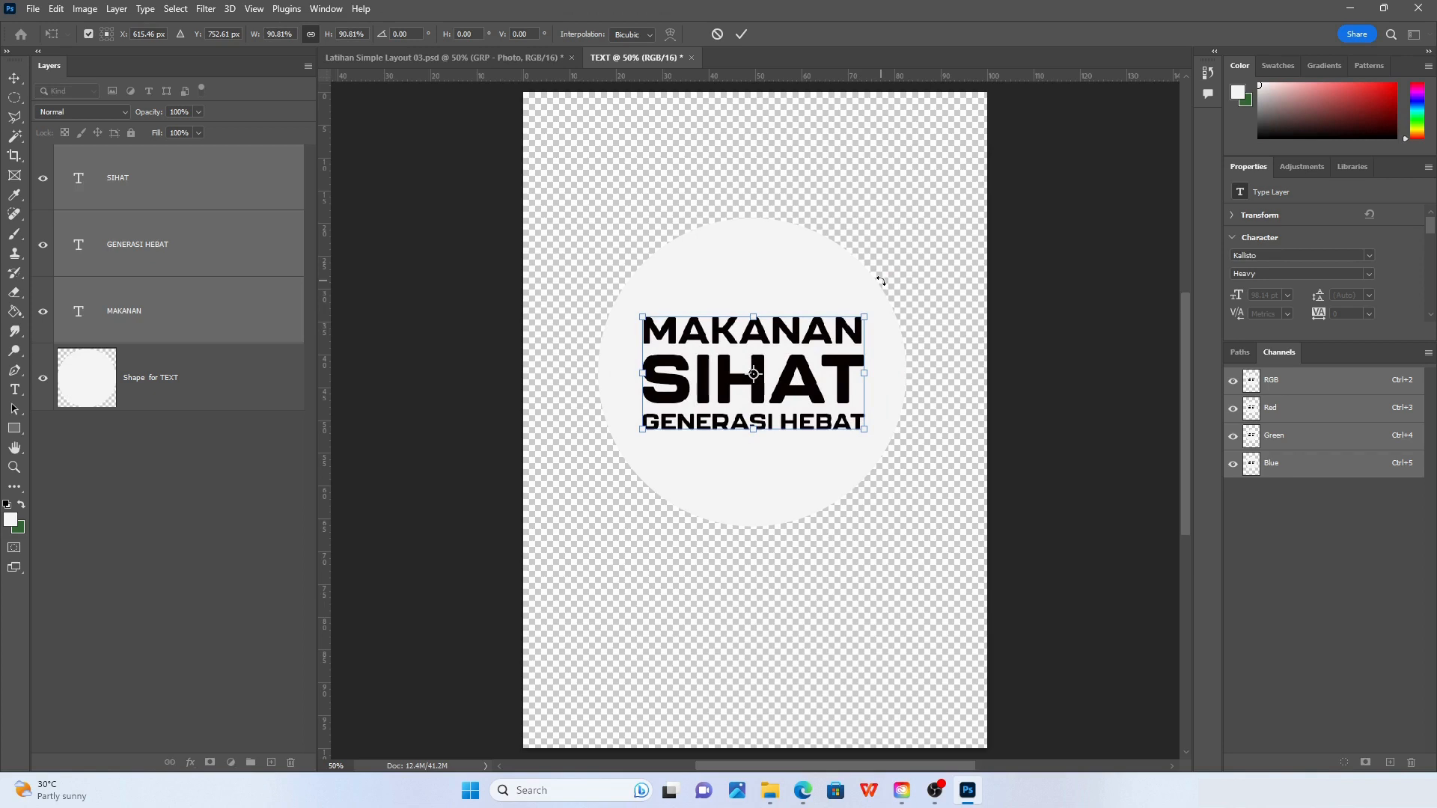
pyautogui.press('Return')
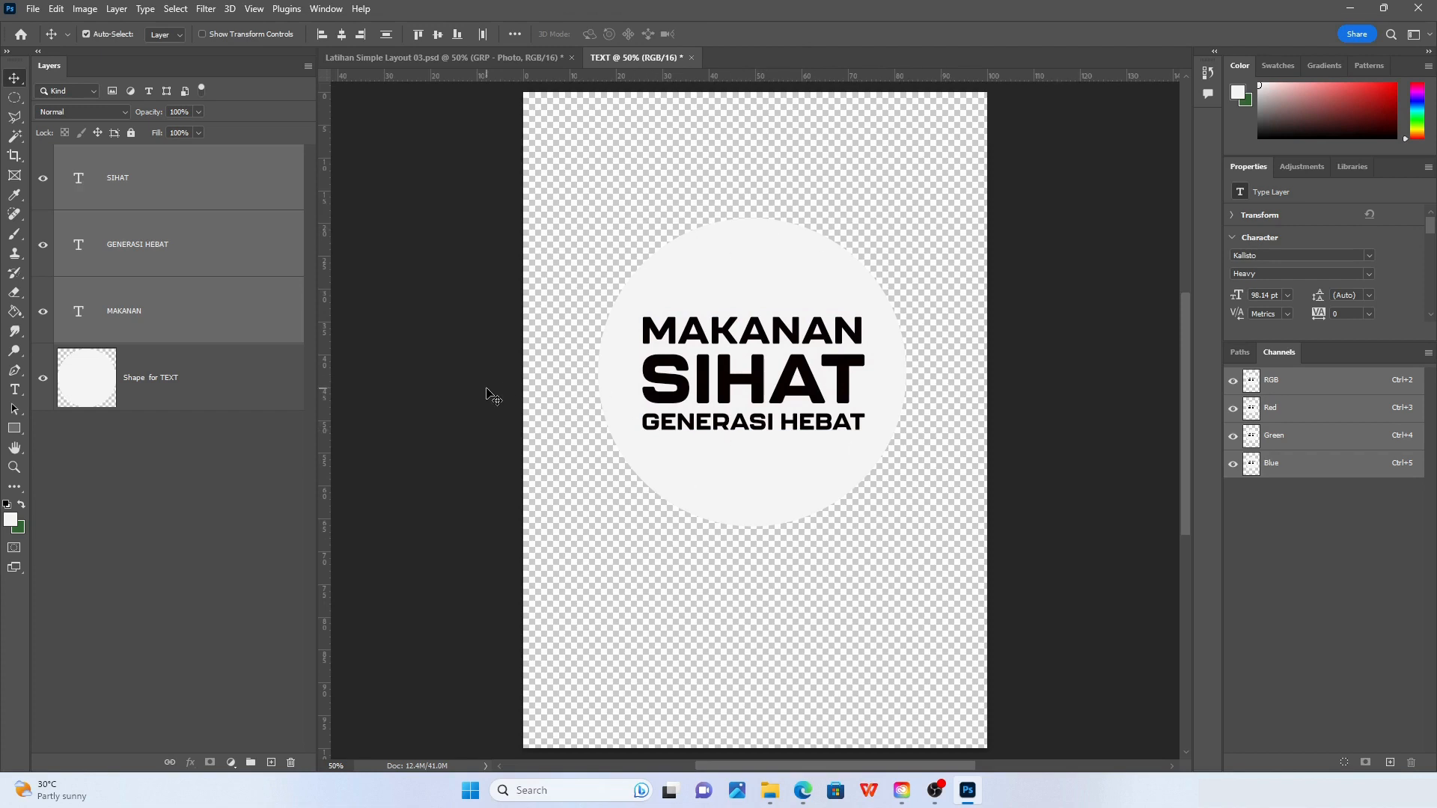
# Create a new layer group named GROUP - TEXT in the TEXT document
pyautogui.click(453, 59)
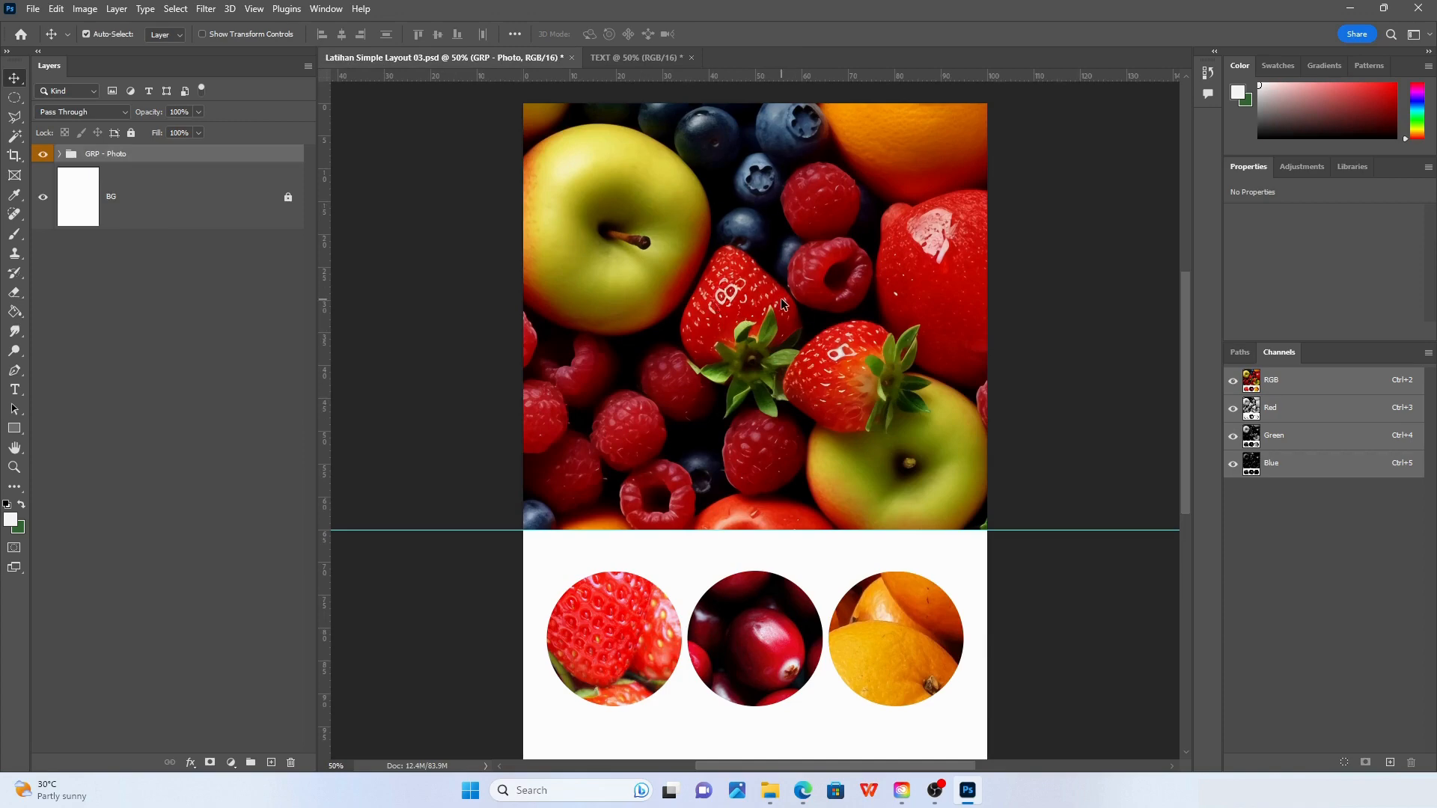
pyautogui.click(614, 59)
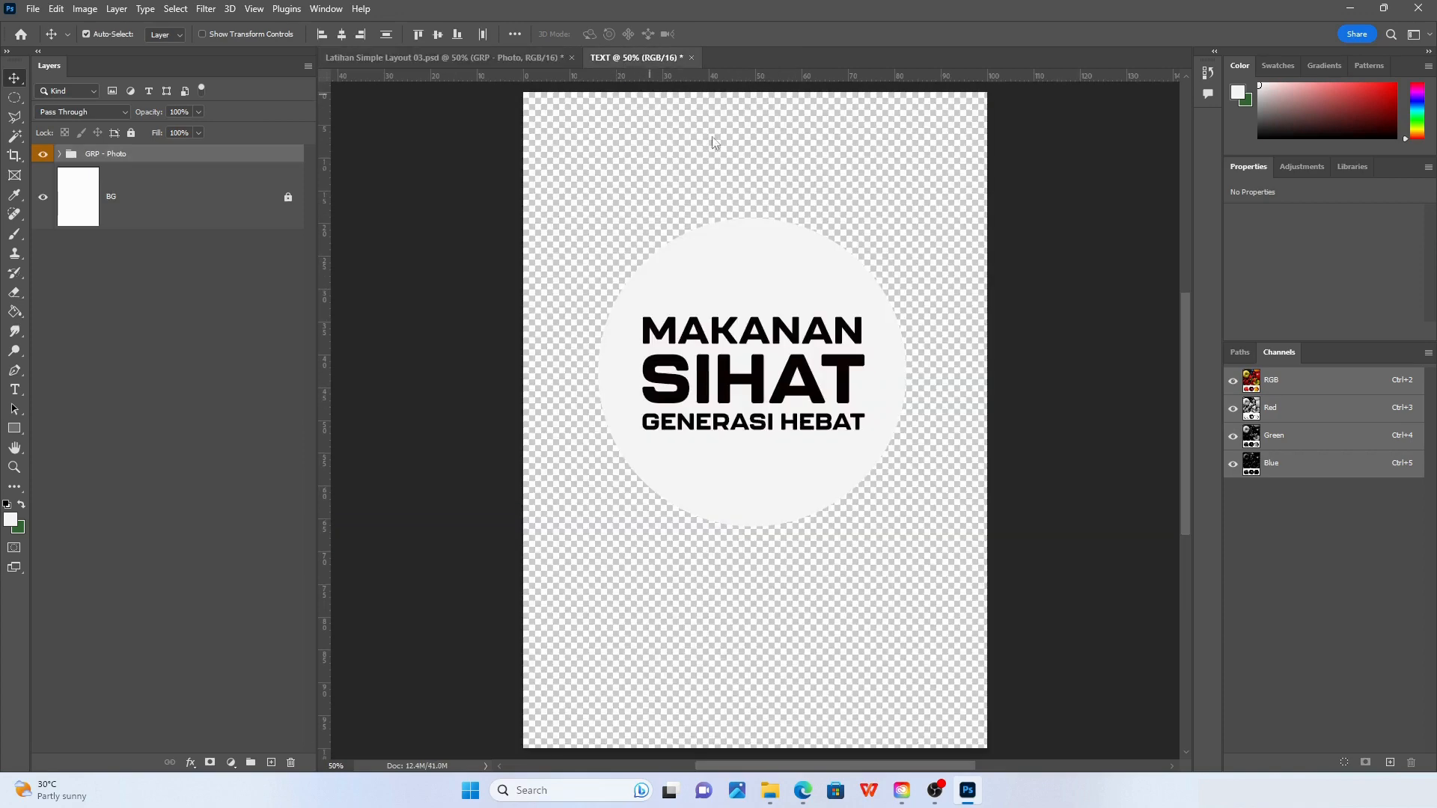
pyautogui.click(235, 521)
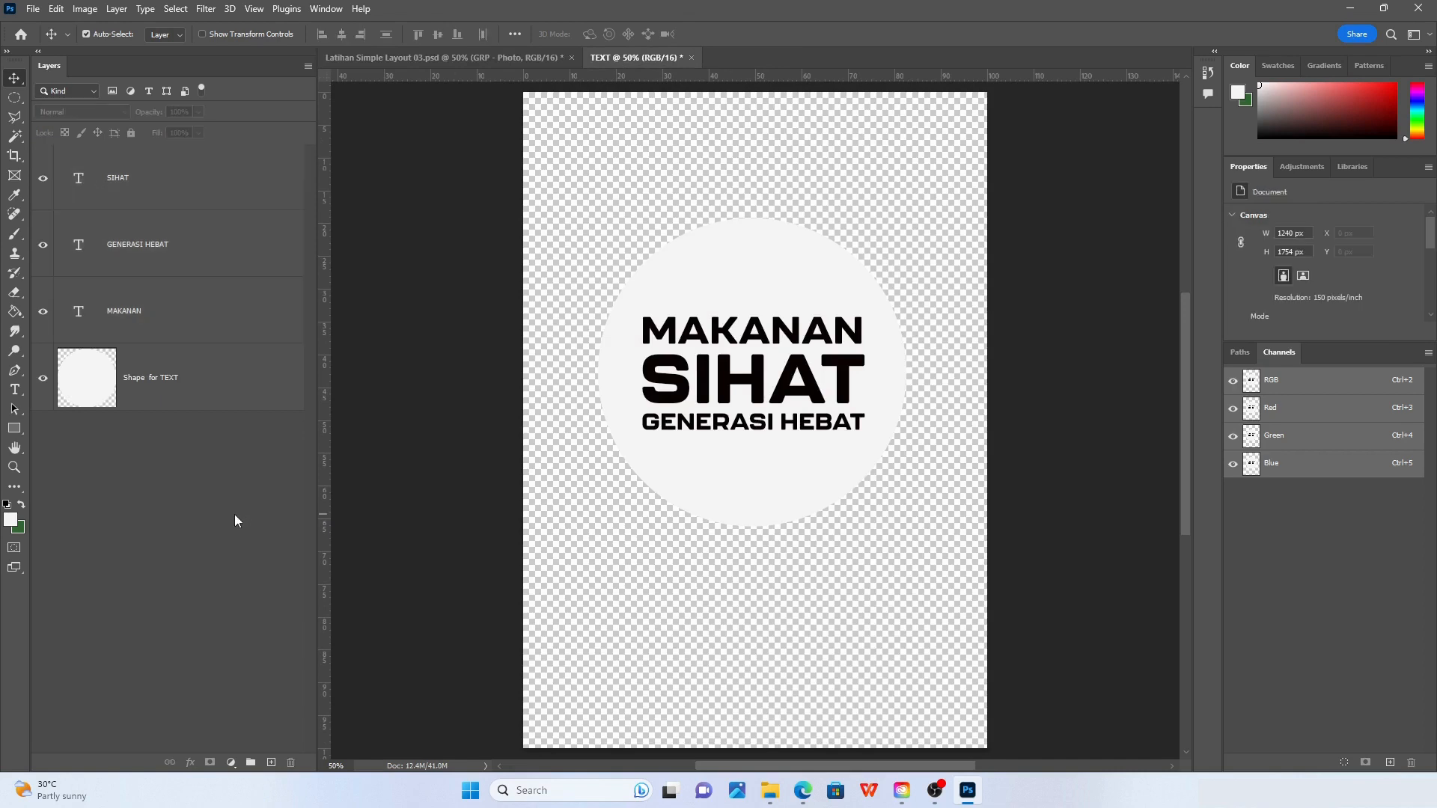
pyautogui.click(251, 763)
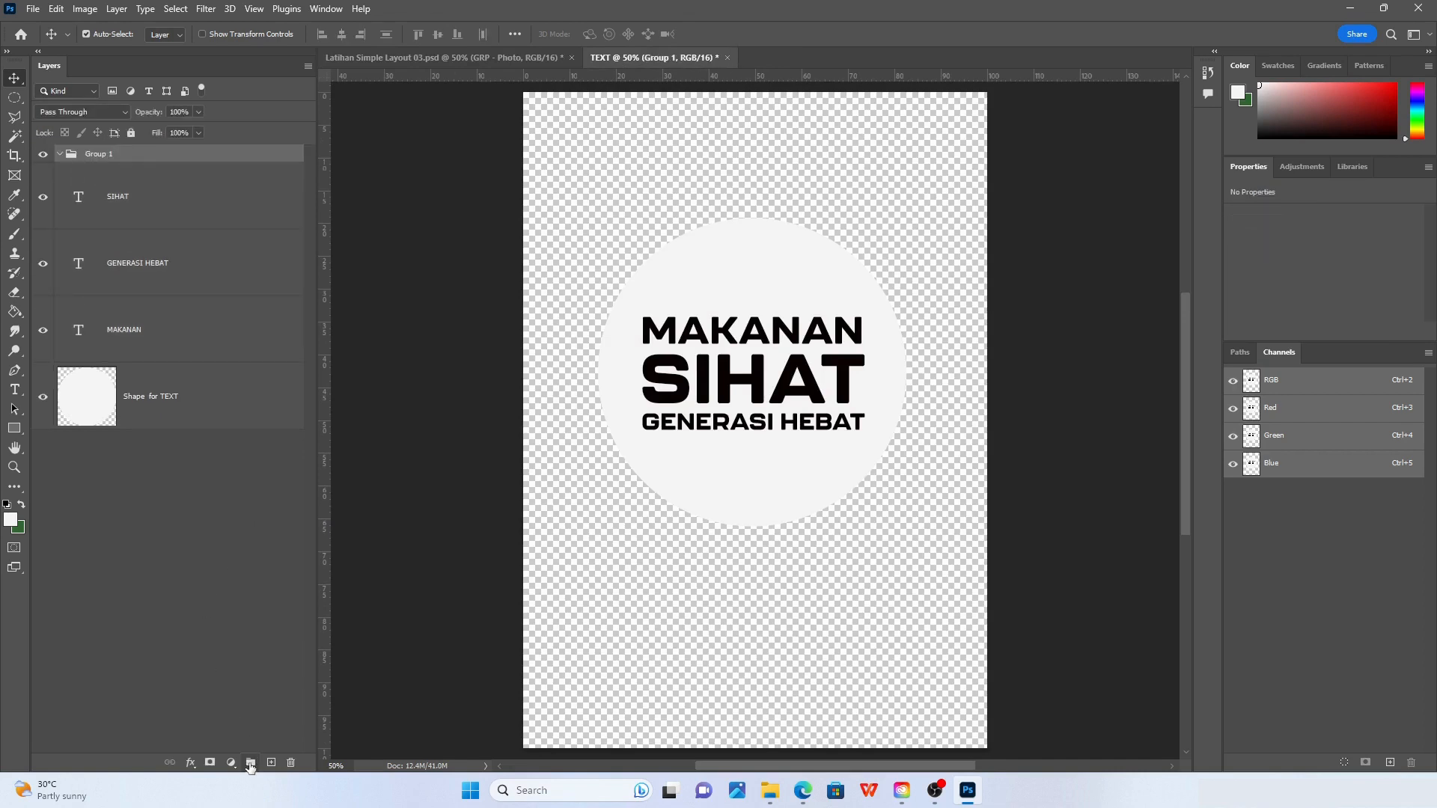
pyautogui.doubleClick(108, 154)
pyautogui.write('GROUP - TEXT')
pyautogui.press('Return')
# Put the three text layers and the Shape for TEXT layer into GROUP - TEXT and collapse the group
pyautogui.click(141, 213)
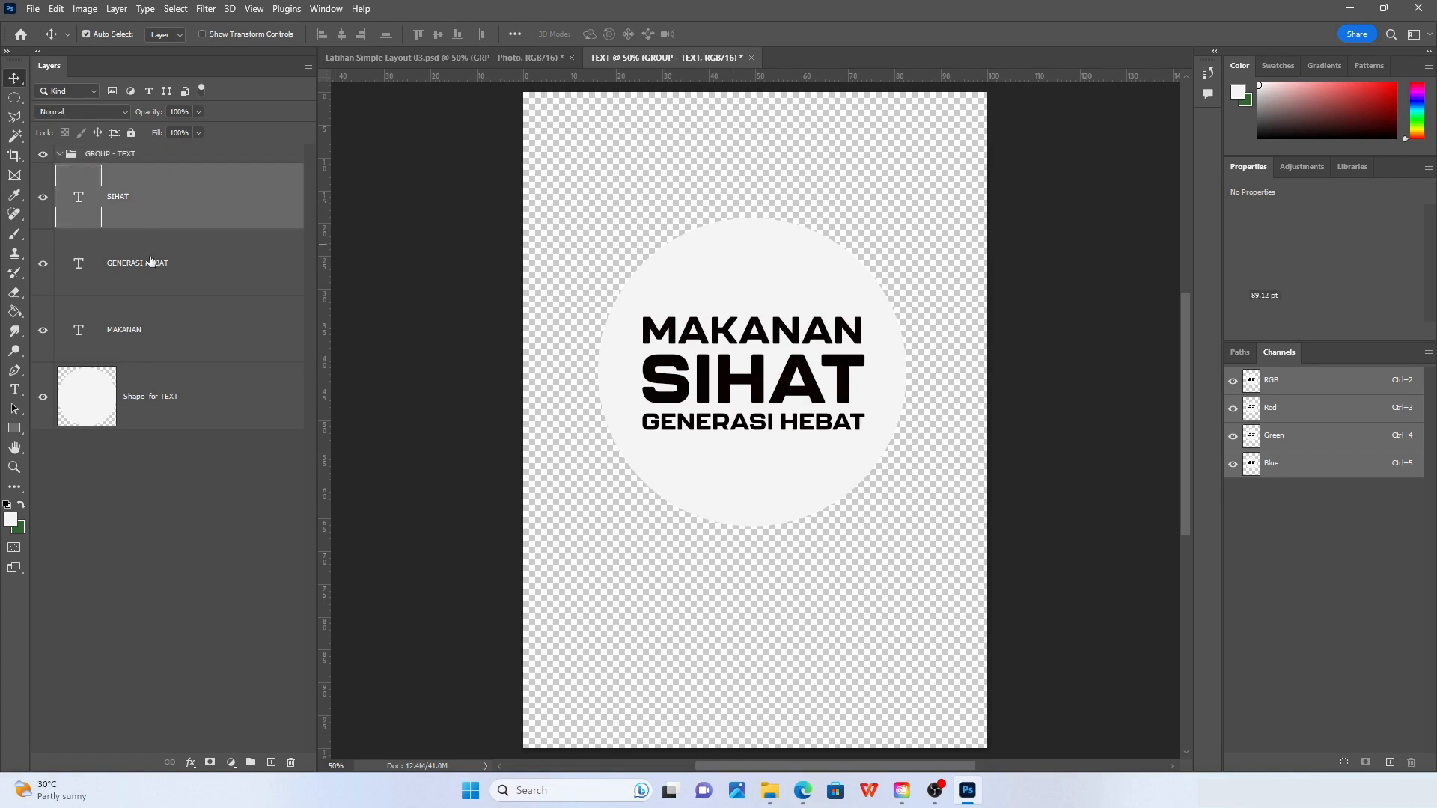
pyautogui.keyDown('shift'); pyautogui.click(152, 399); pyautogui.keyUp('shift')
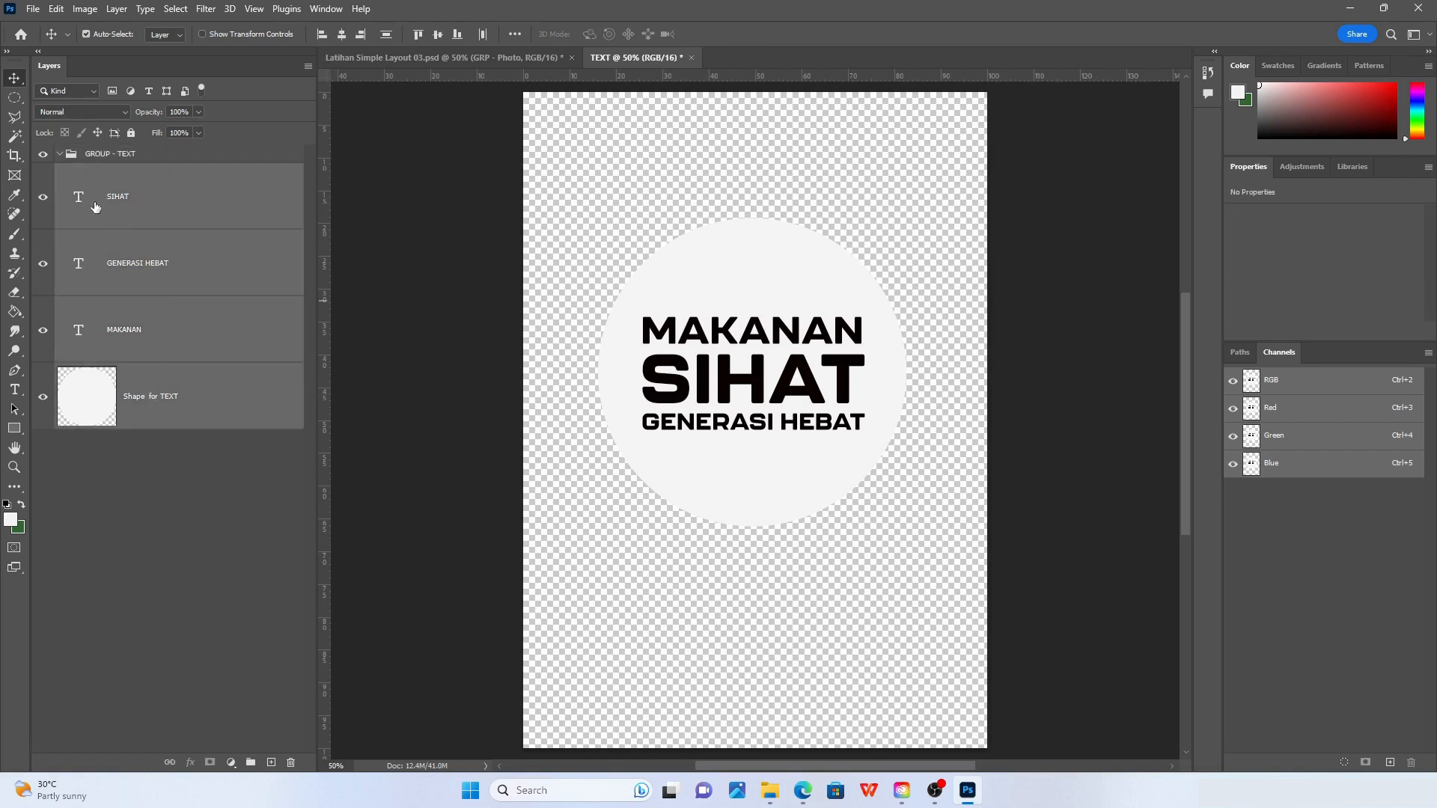
pyautogui.moveTo(95, 206); pyautogui.dragTo(109, 154)
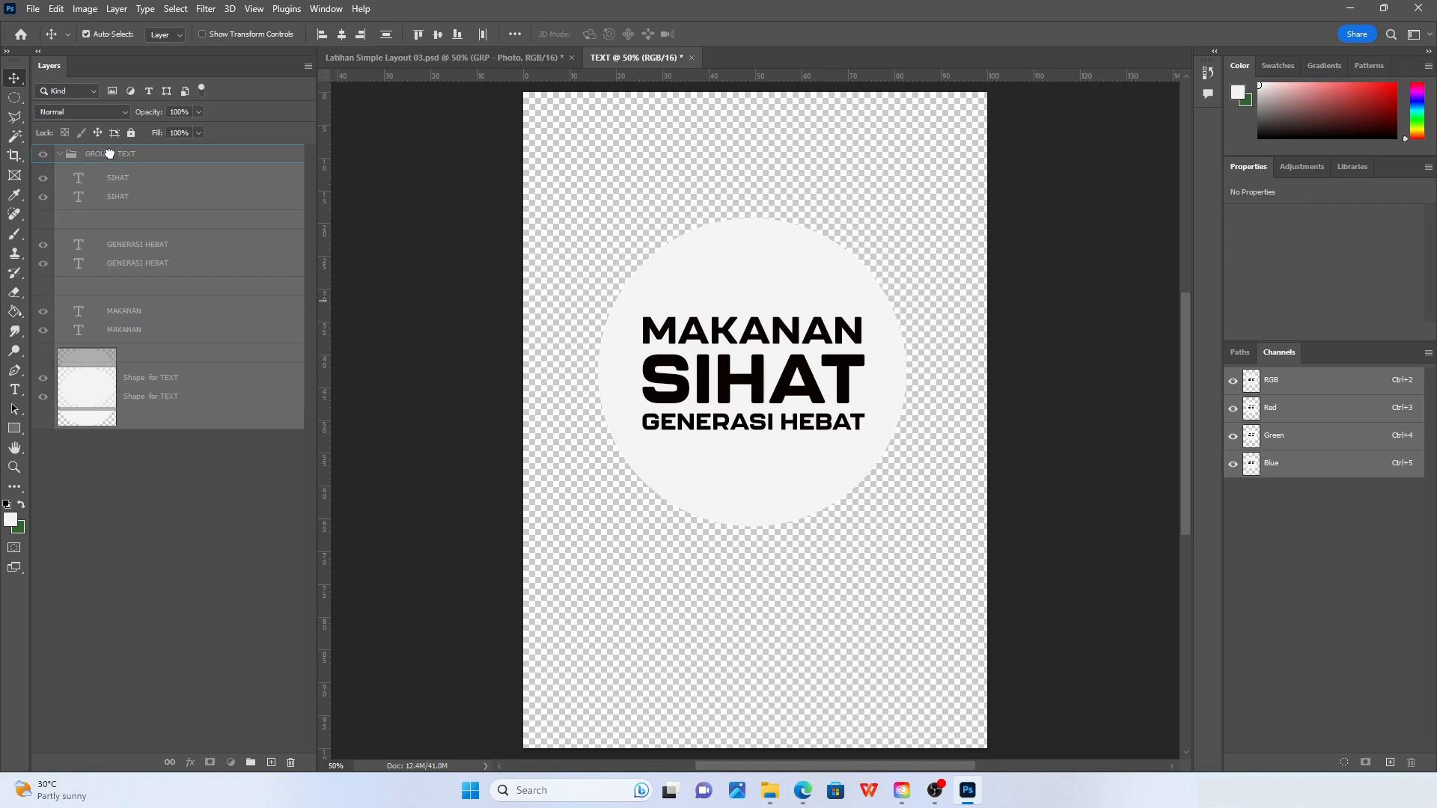
pyautogui.moveTo(110, 153); pyautogui.dragTo(111, 156)
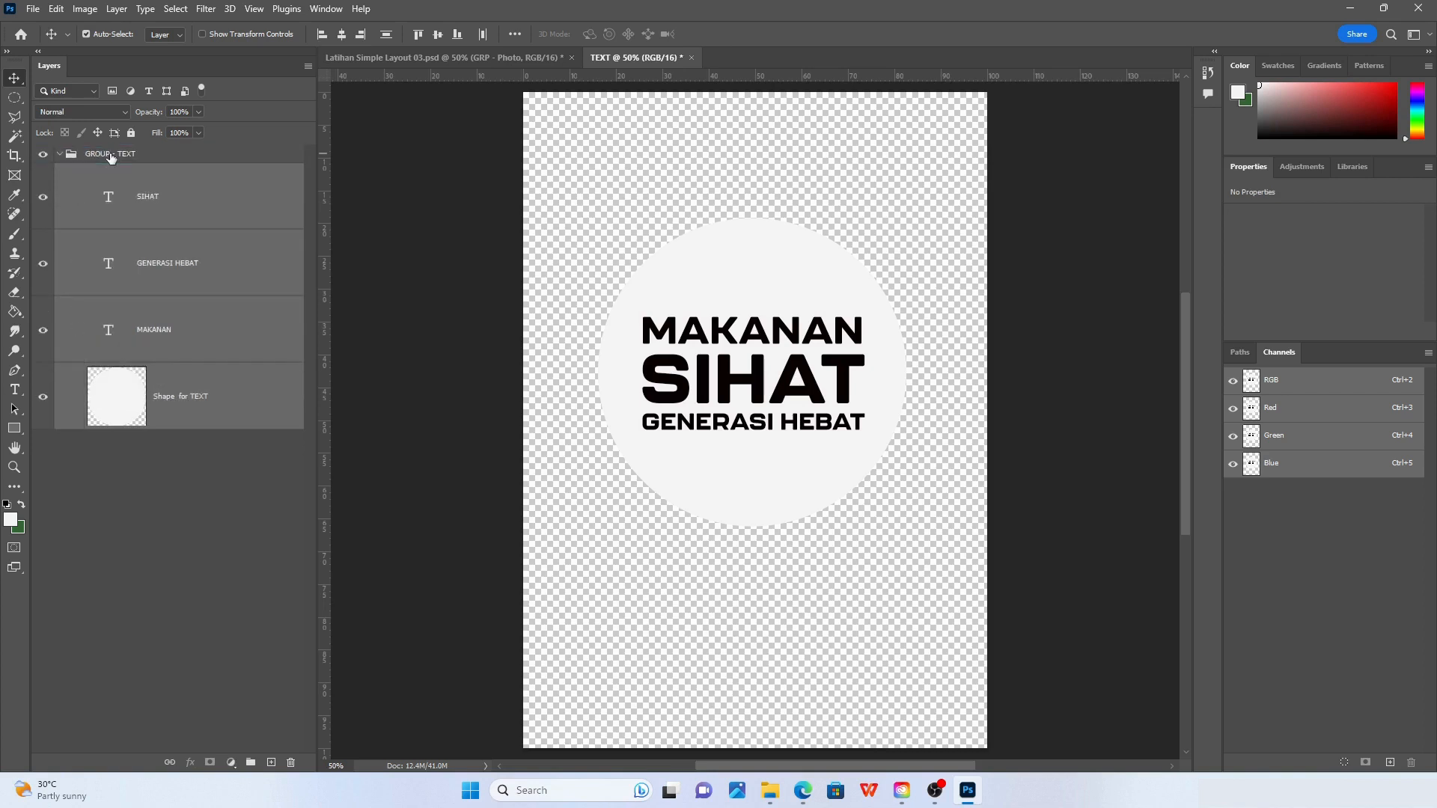
pyautogui.click(58, 155)
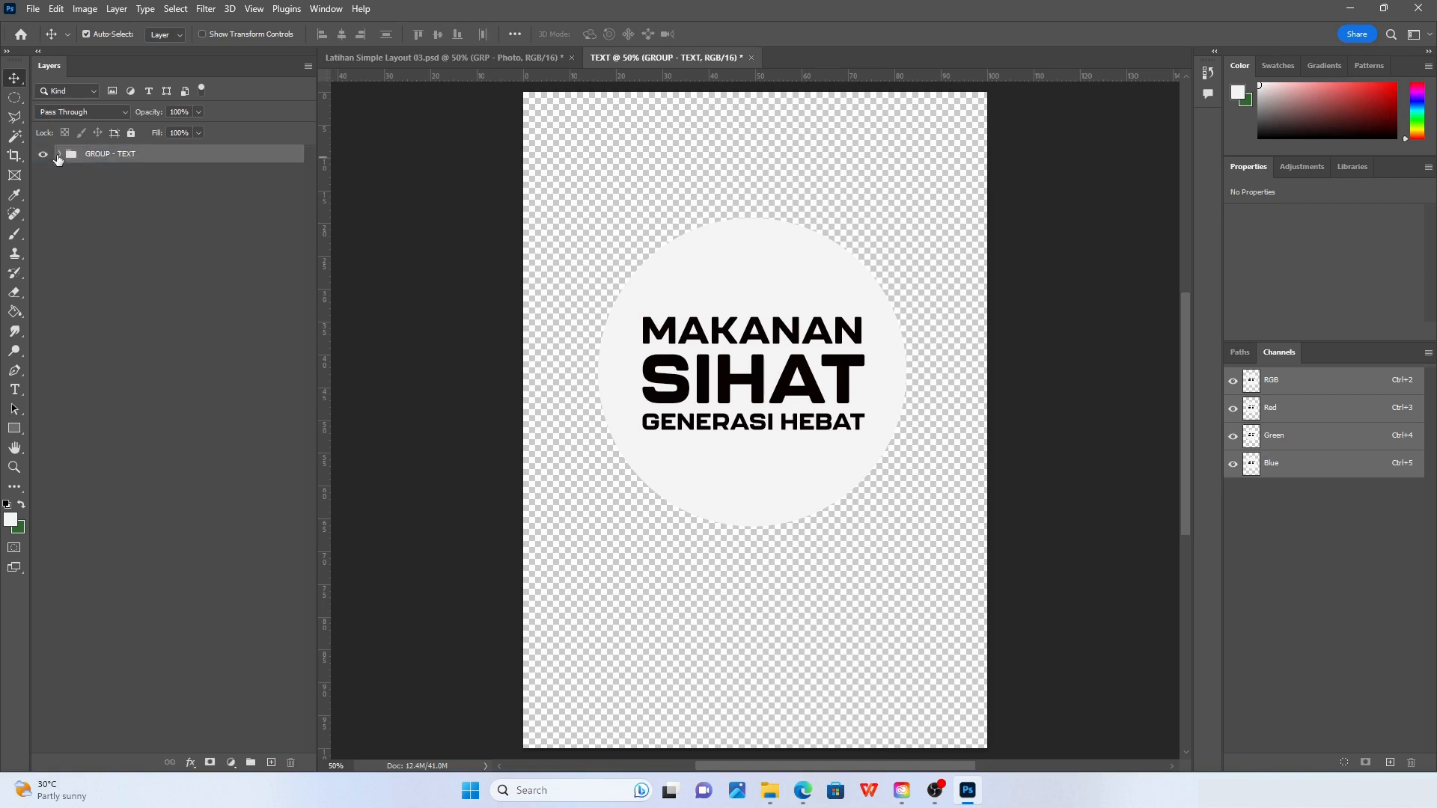
pyautogui.click(59, 155)
pyautogui.click(58, 155)
# Assign the Blue color label to GROUP - TEXT and check its layers
pyautogui.rightClick(72, 156)
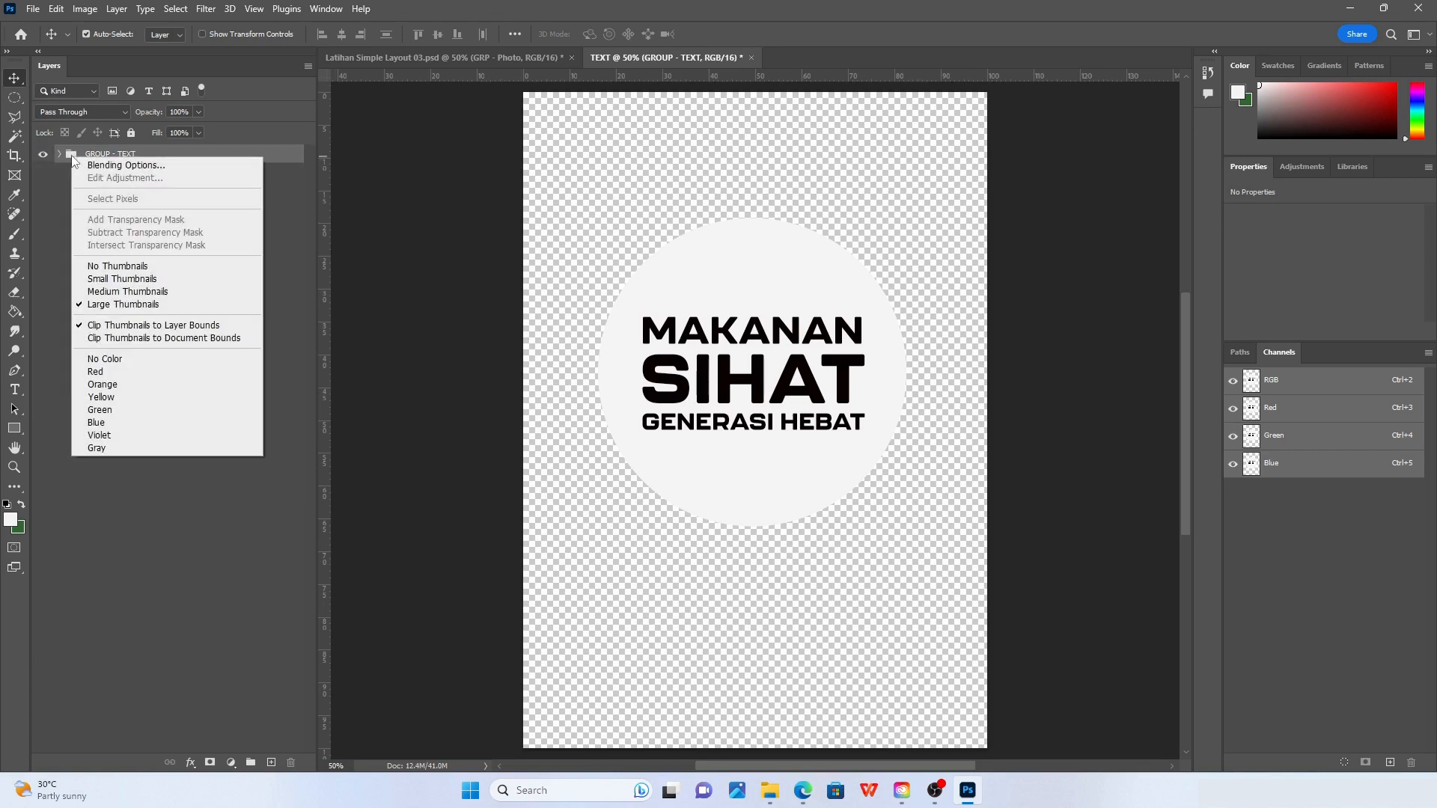
pyautogui.click(114, 424)
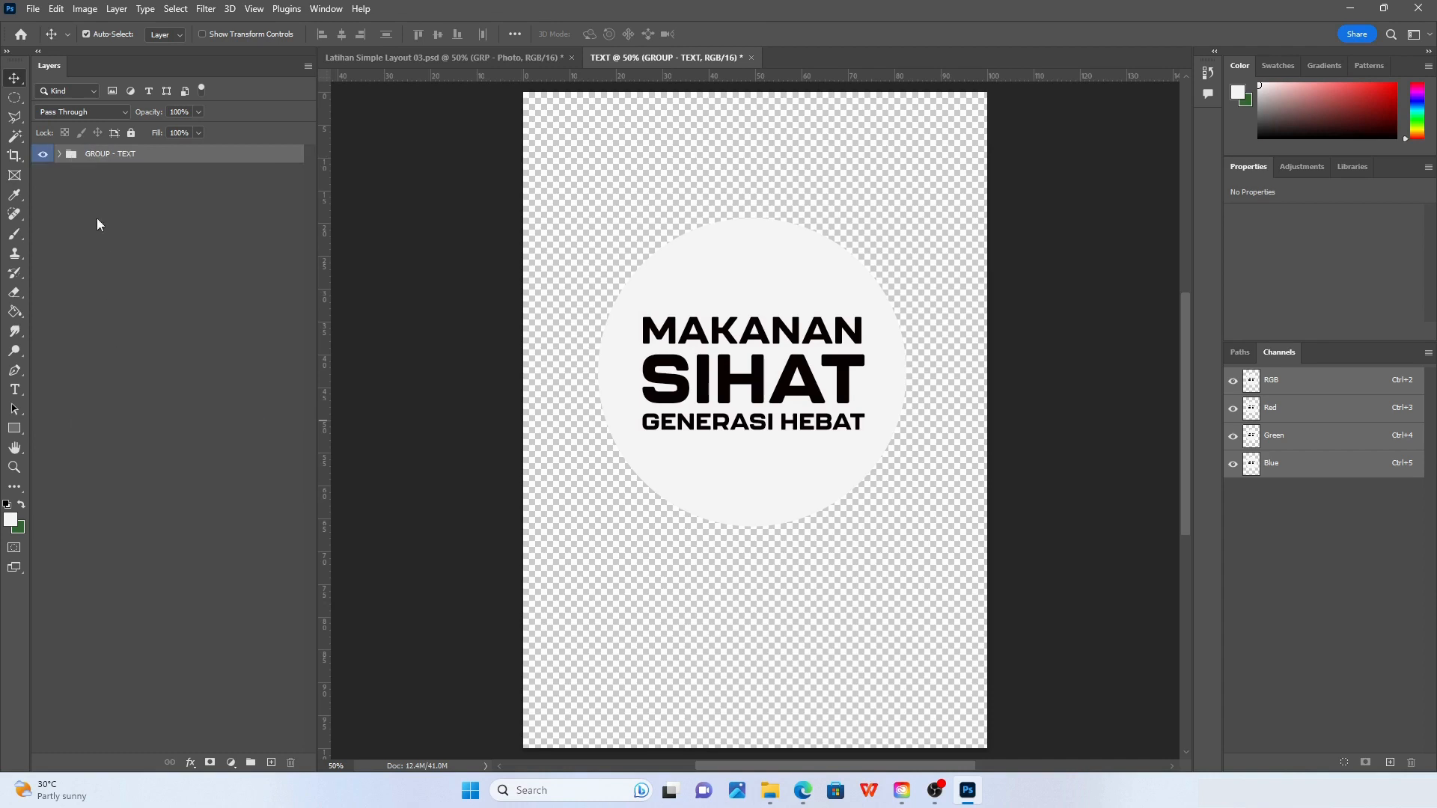
pyautogui.click(60, 155)
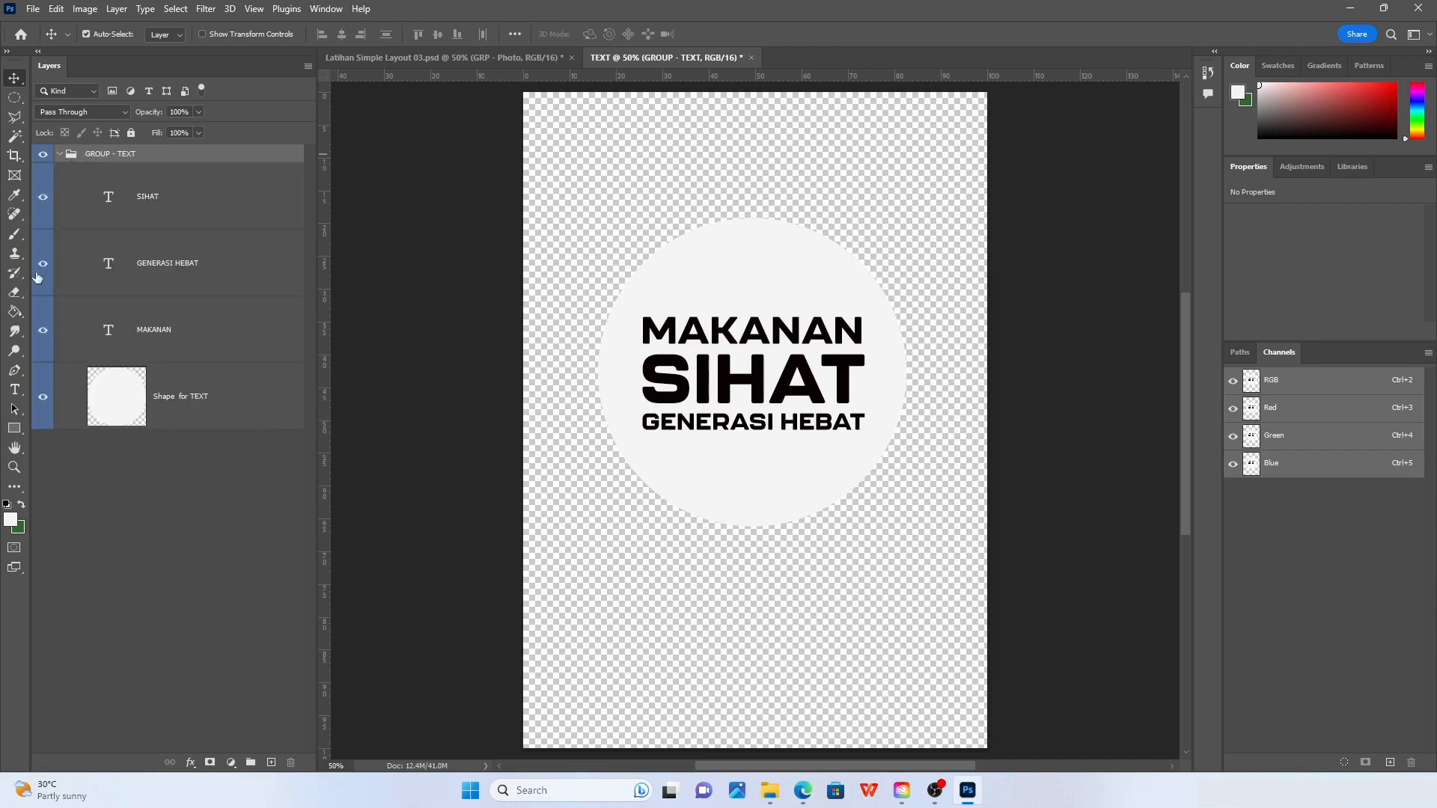
pyautogui.click(60, 153)
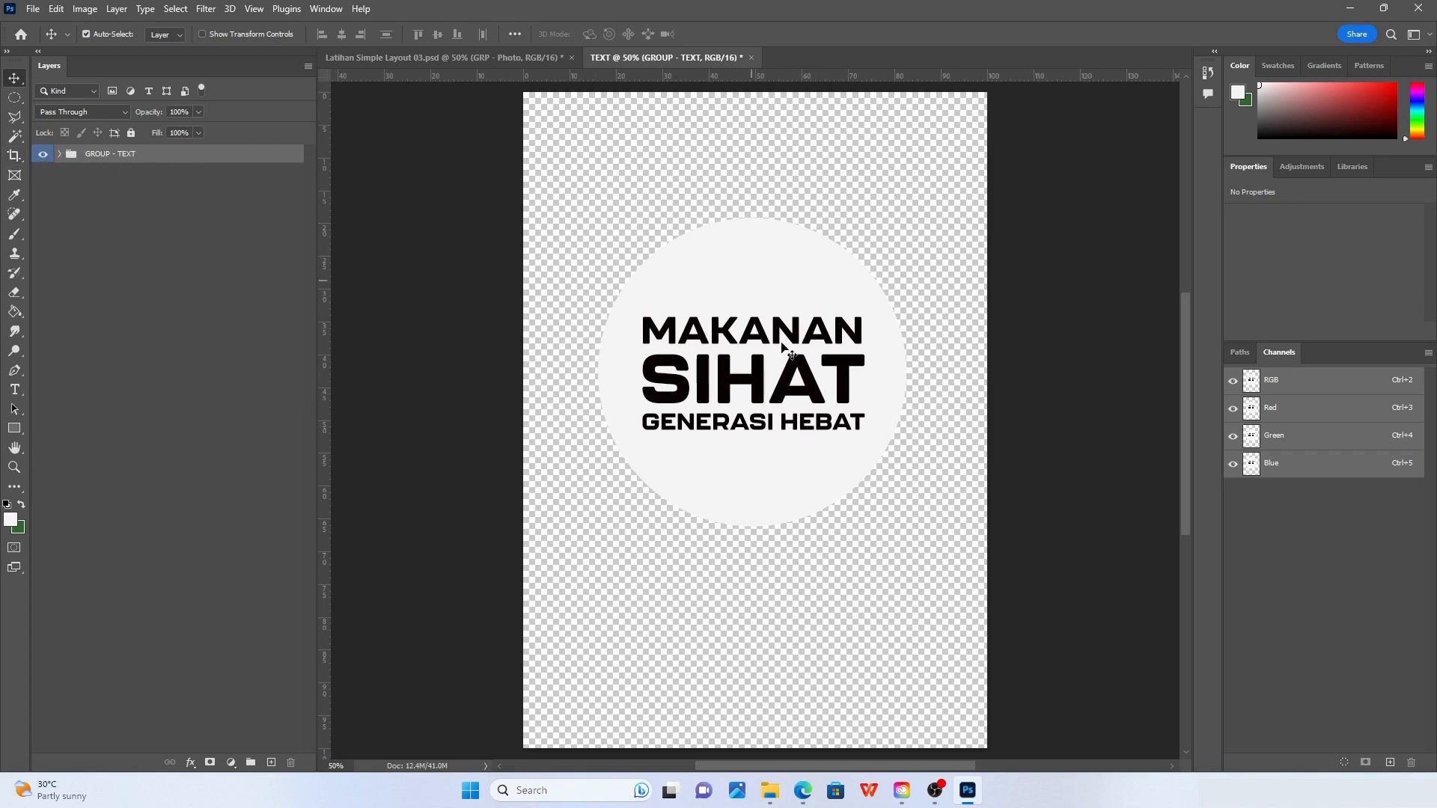
# Float the TEXT document in its own window beside the Latihan Simple Layout 03.psd artwork and select GROUP - TEXT
pyautogui.click(489, 57)
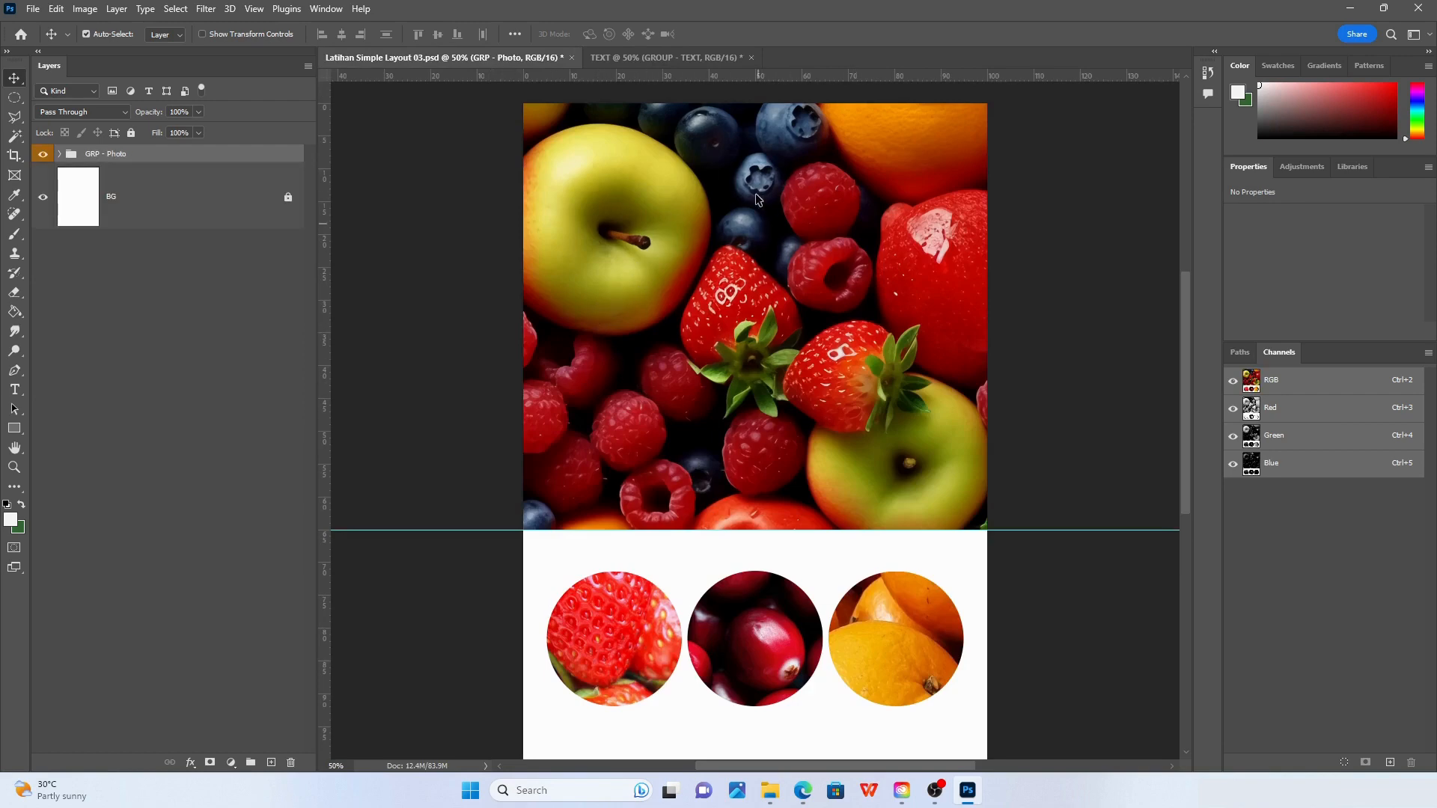
pyautogui.click(685, 58)
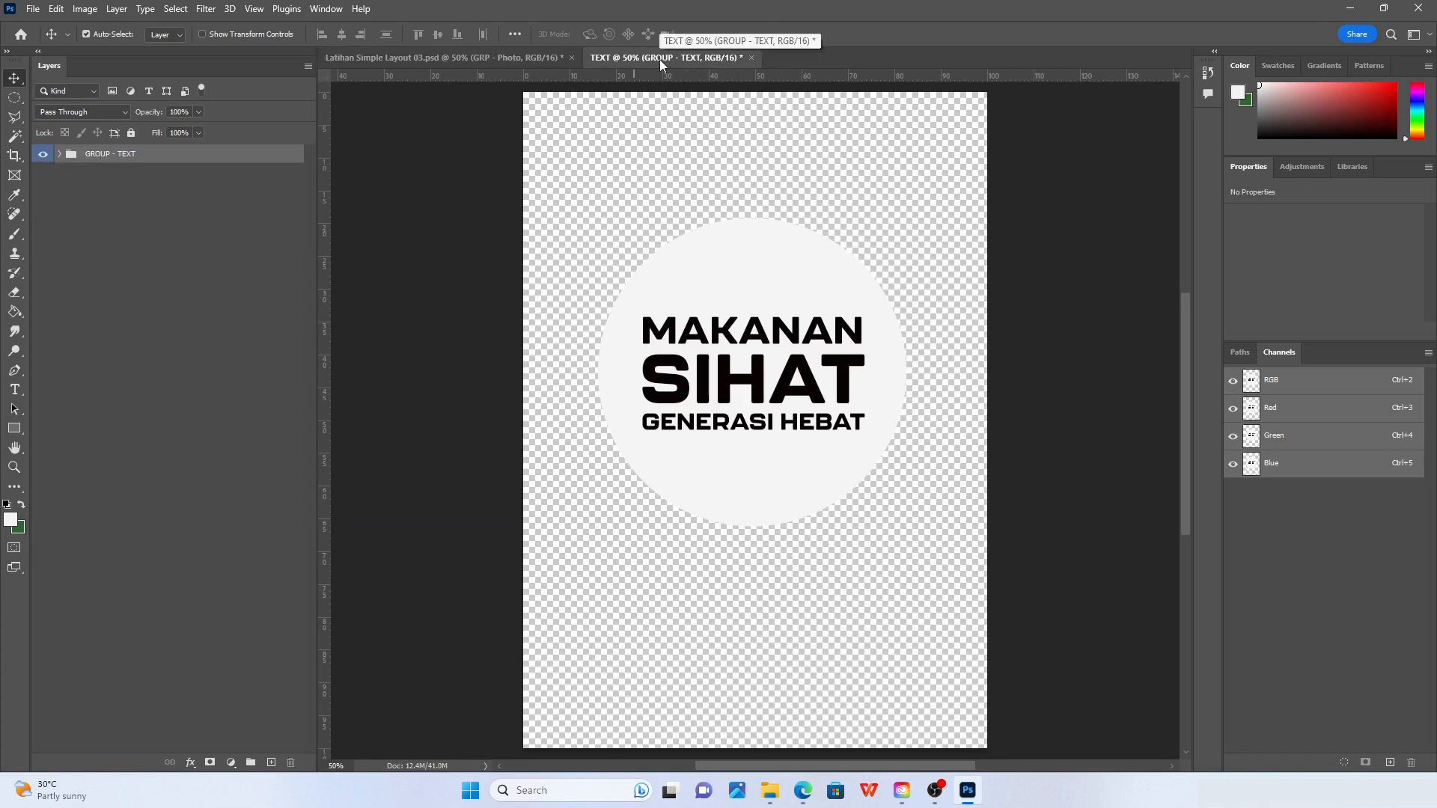
pyautogui.moveTo(665, 55); pyautogui.dragTo(988, 234)
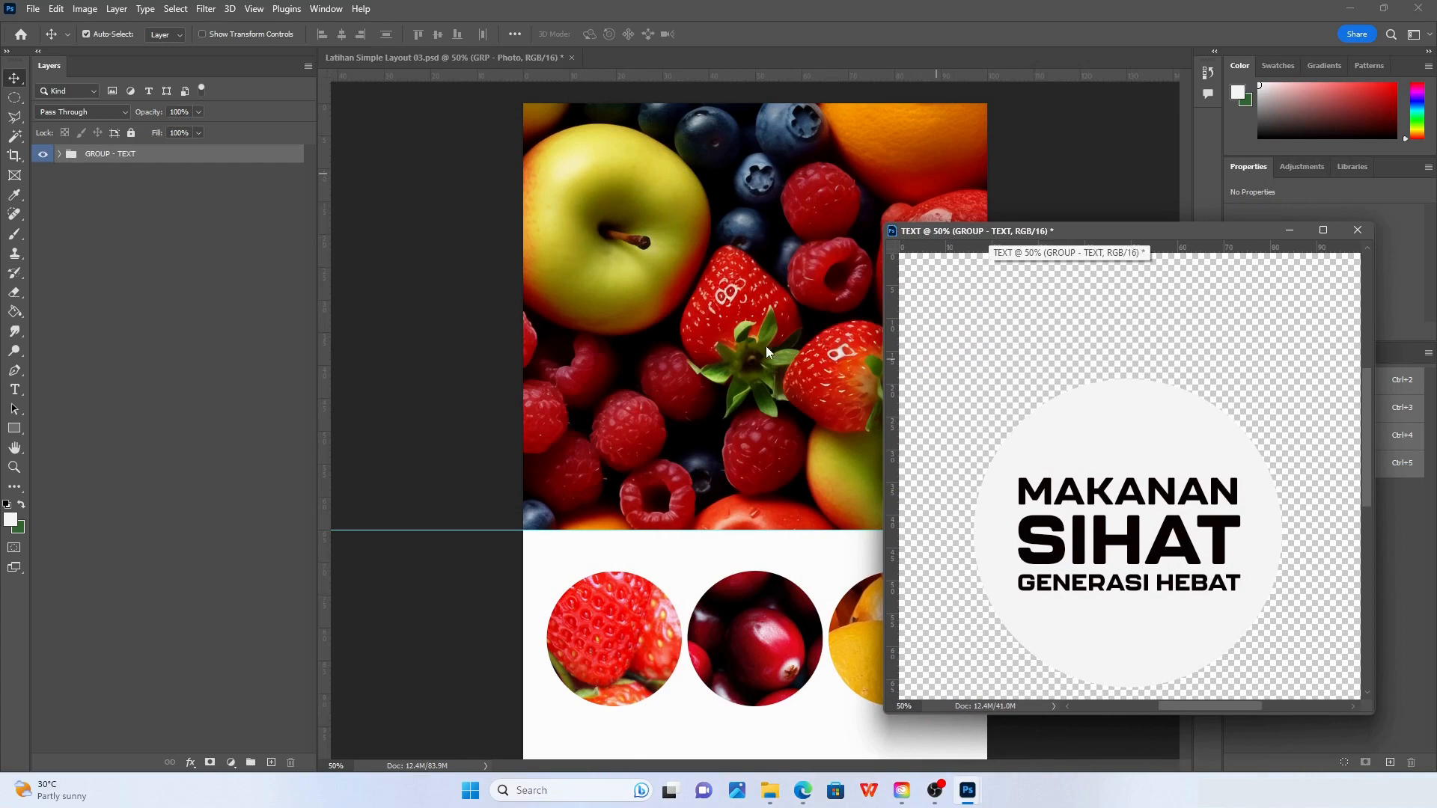
pyautogui.moveTo(1165, 232); pyautogui.dragTo(1284, 223)
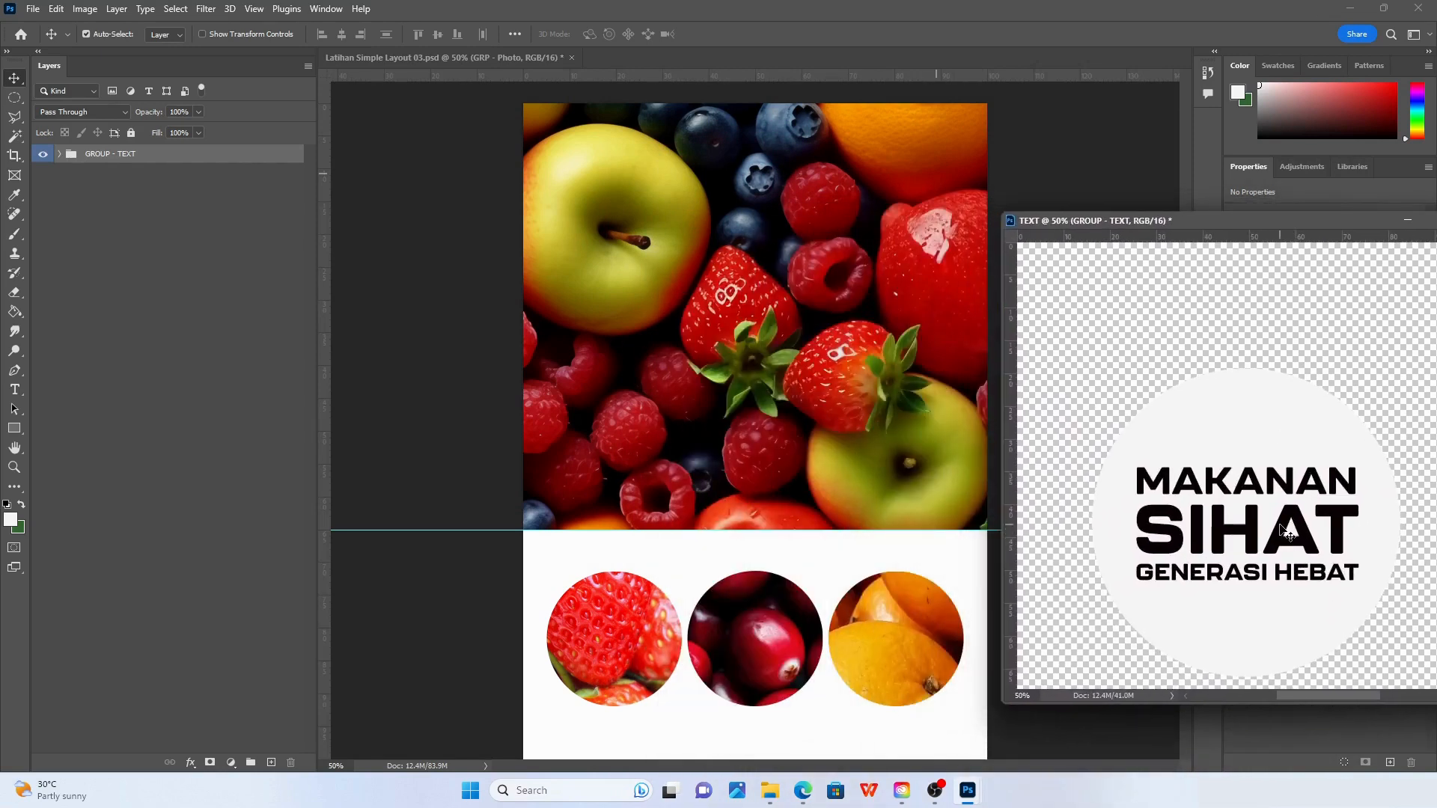
pyautogui.click(69, 196)
pyautogui.click(86, 156)
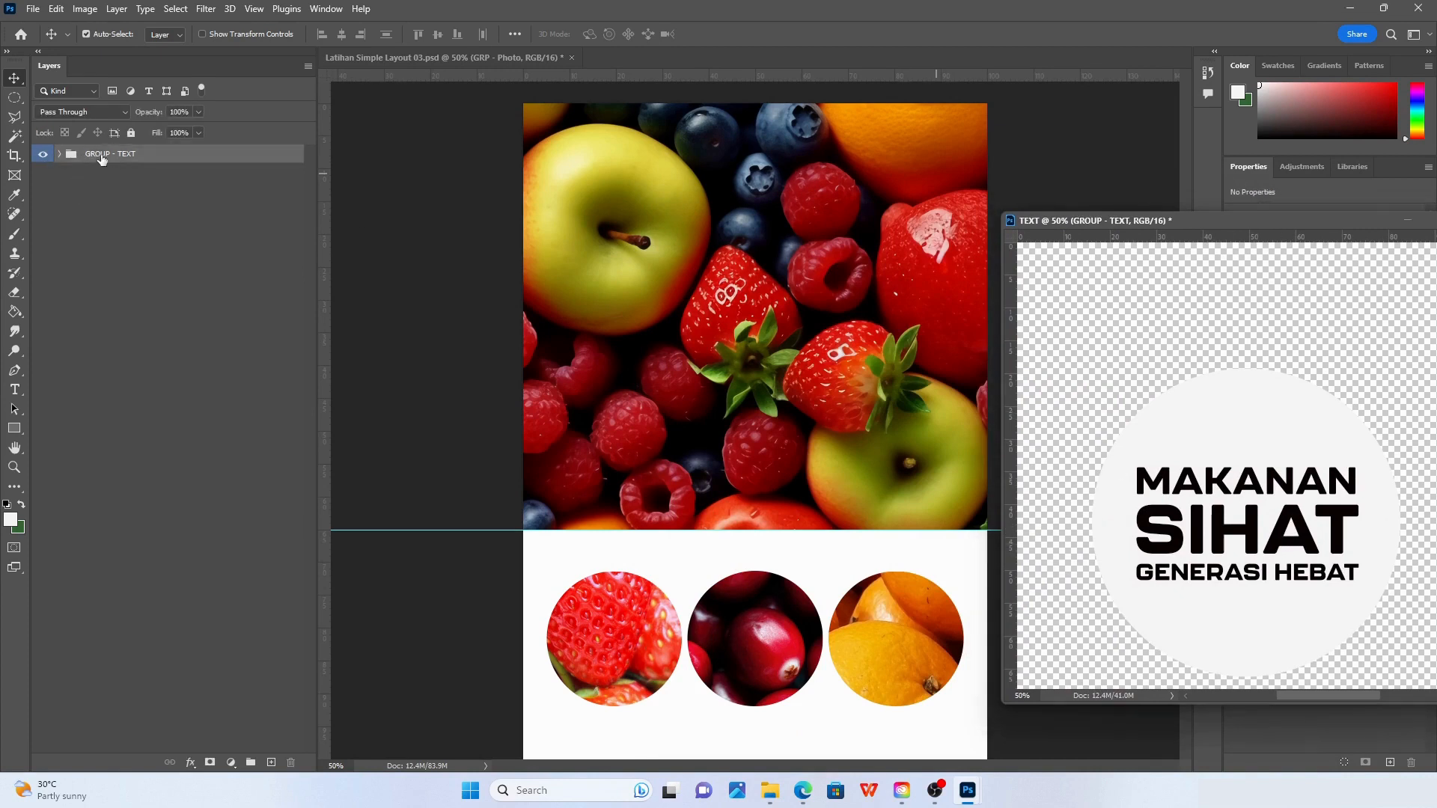
# Copy GROUP - TEXT from the TEXT document into the Latihan Simple Layout 03.psd poster, placing it over the upper fruit photo
pyautogui.click(60, 155)
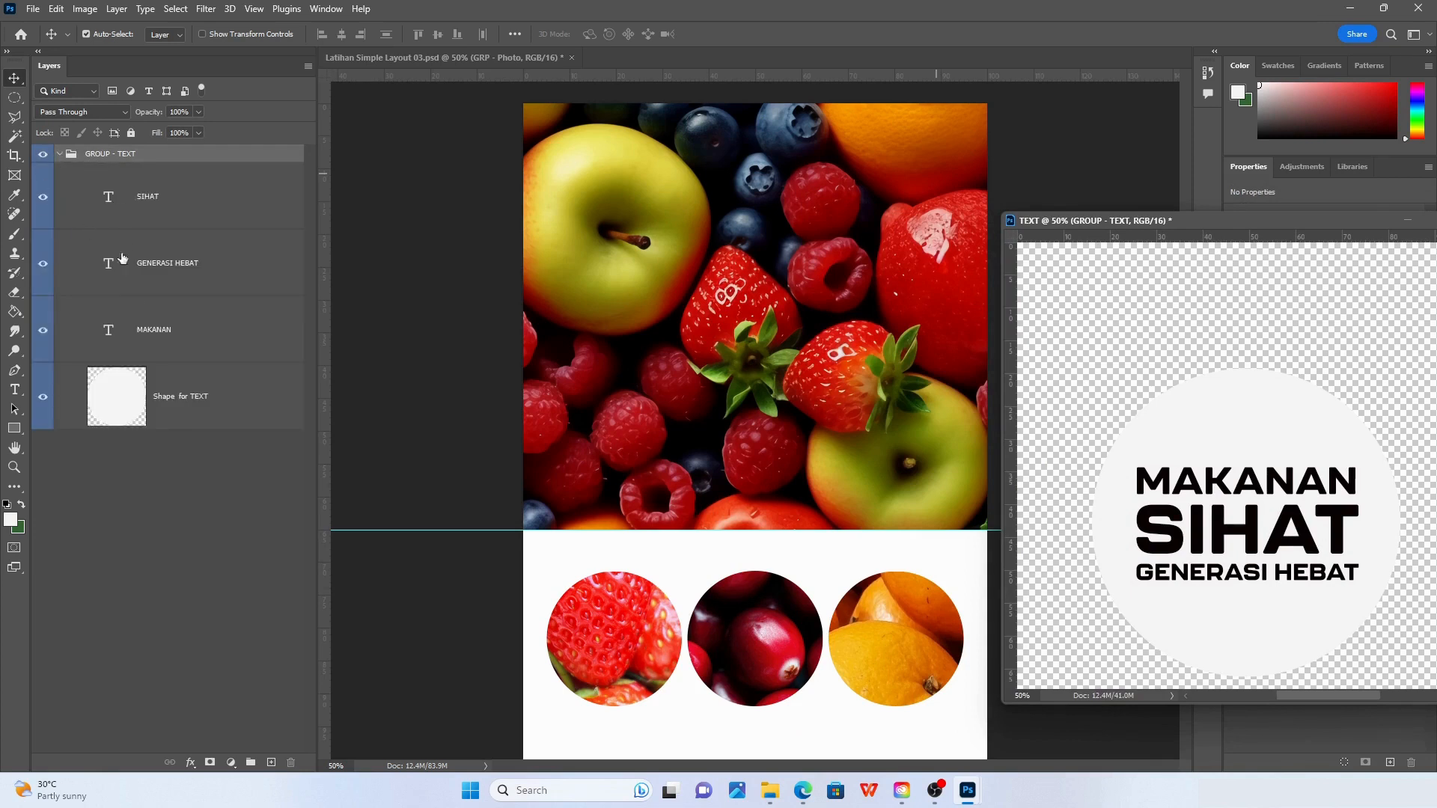
pyautogui.click(59, 154)
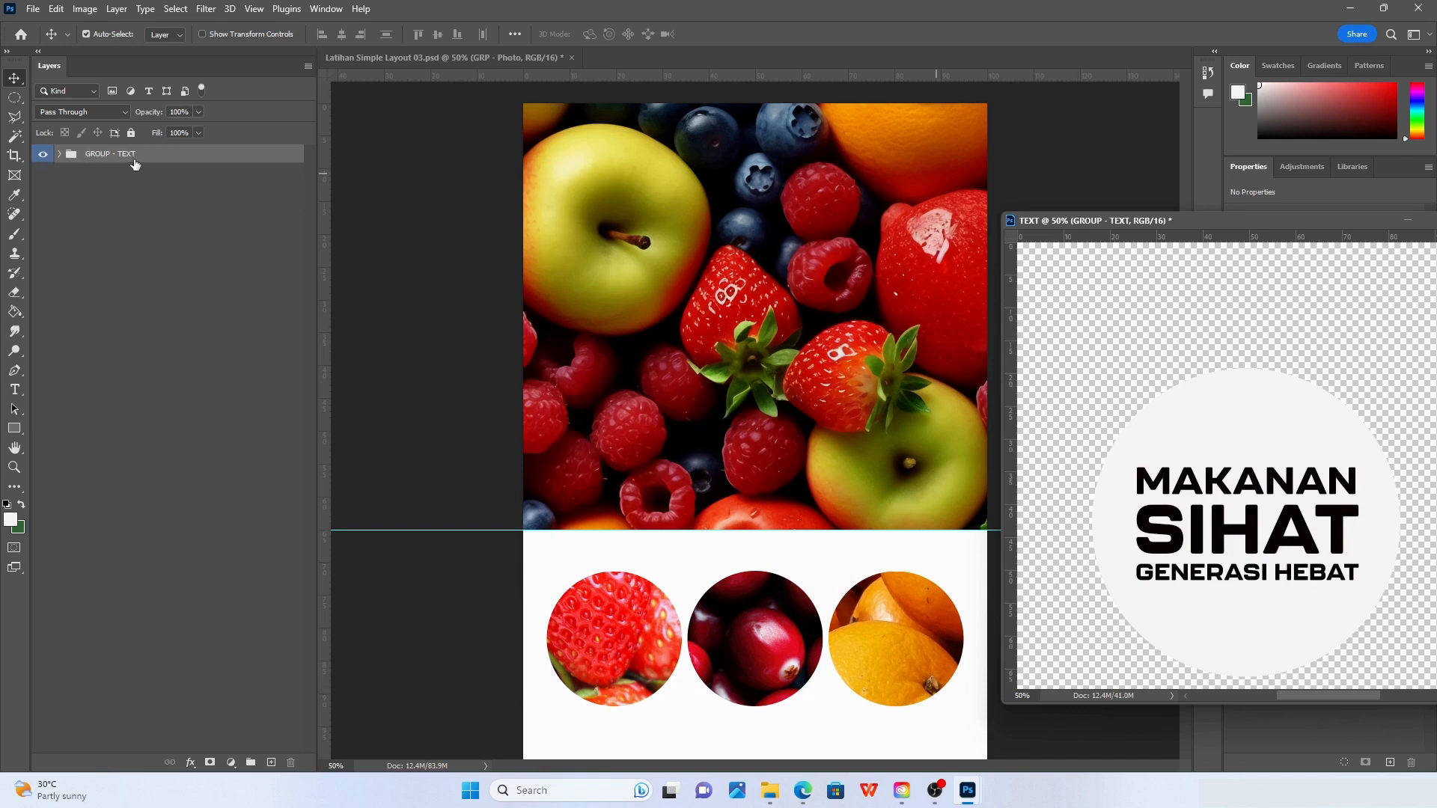
pyautogui.moveTo(1059, 220); pyautogui.dragTo(953, 218)
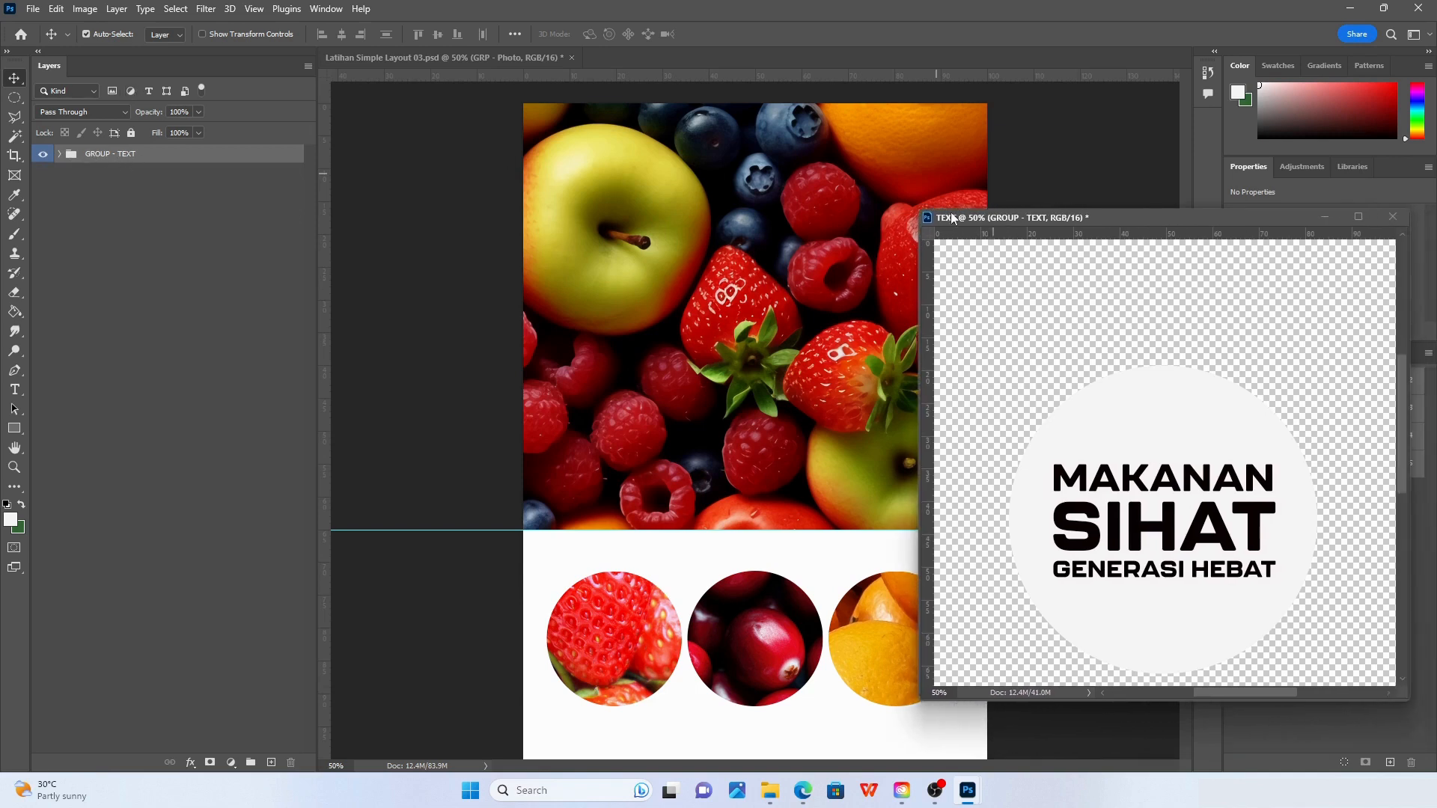
pyautogui.click(460, 60)
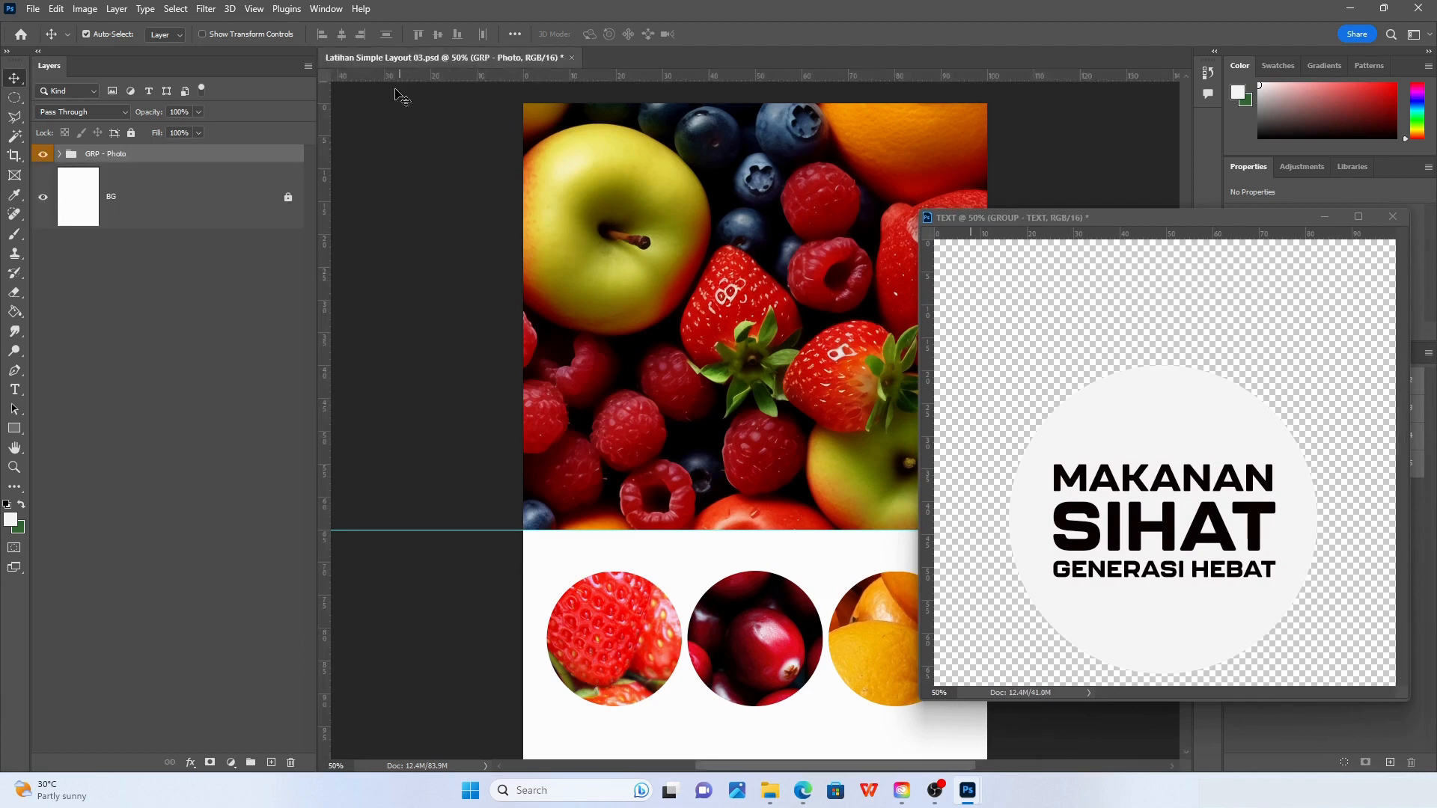
pyautogui.click(1030, 216)
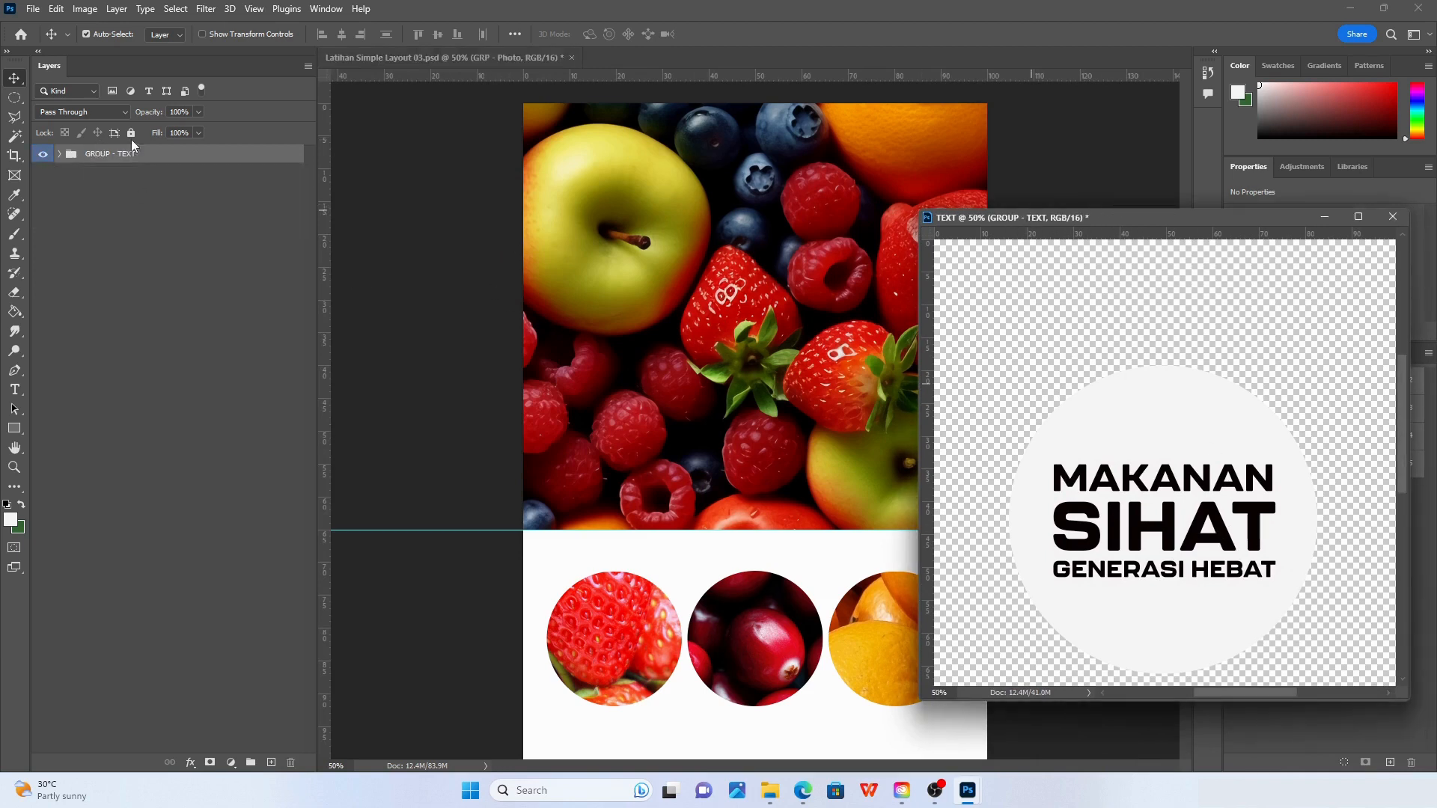
pyautogui.moveTo(1398, 415); pyautogui.dragTo(1397, 434)
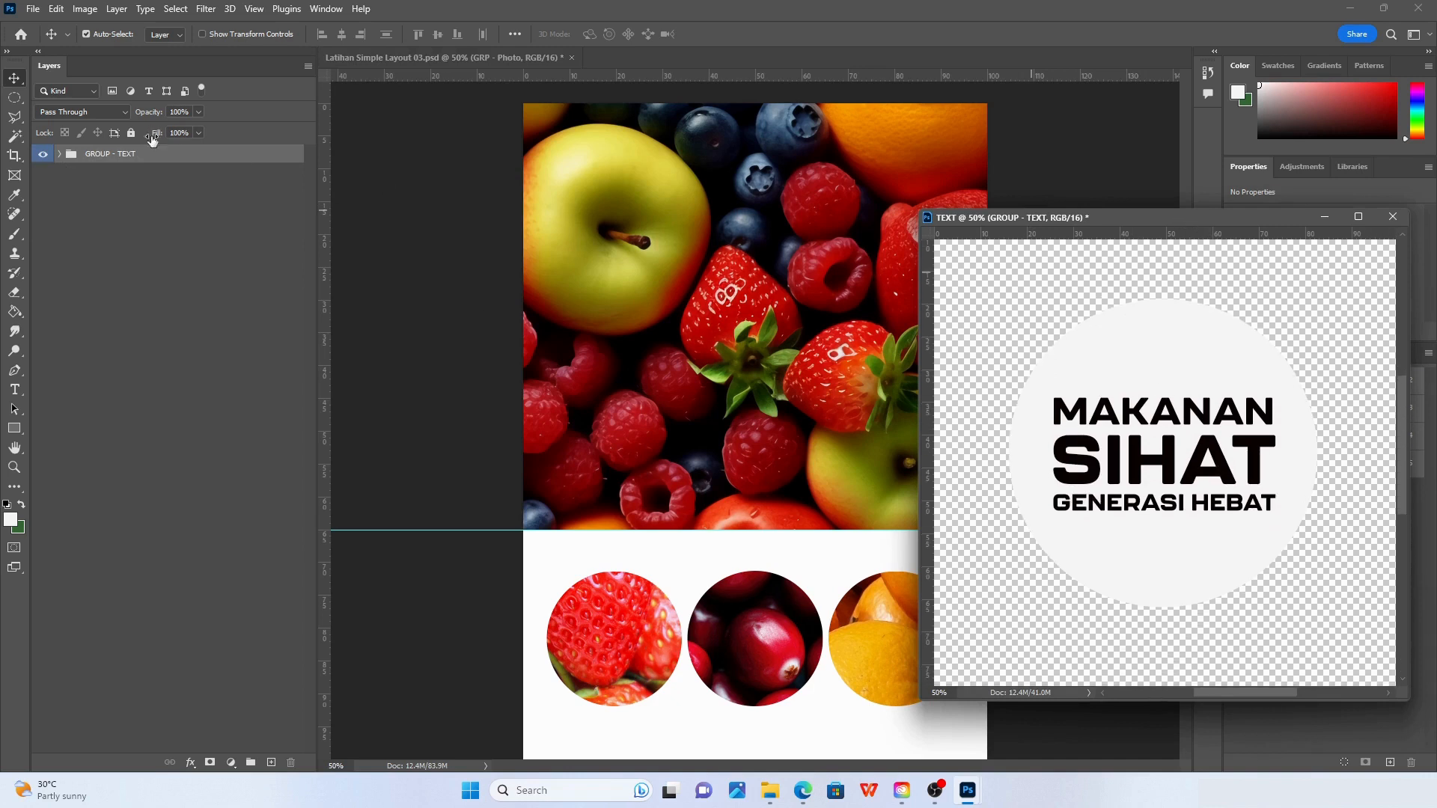
pyautogui.click(76, 159)
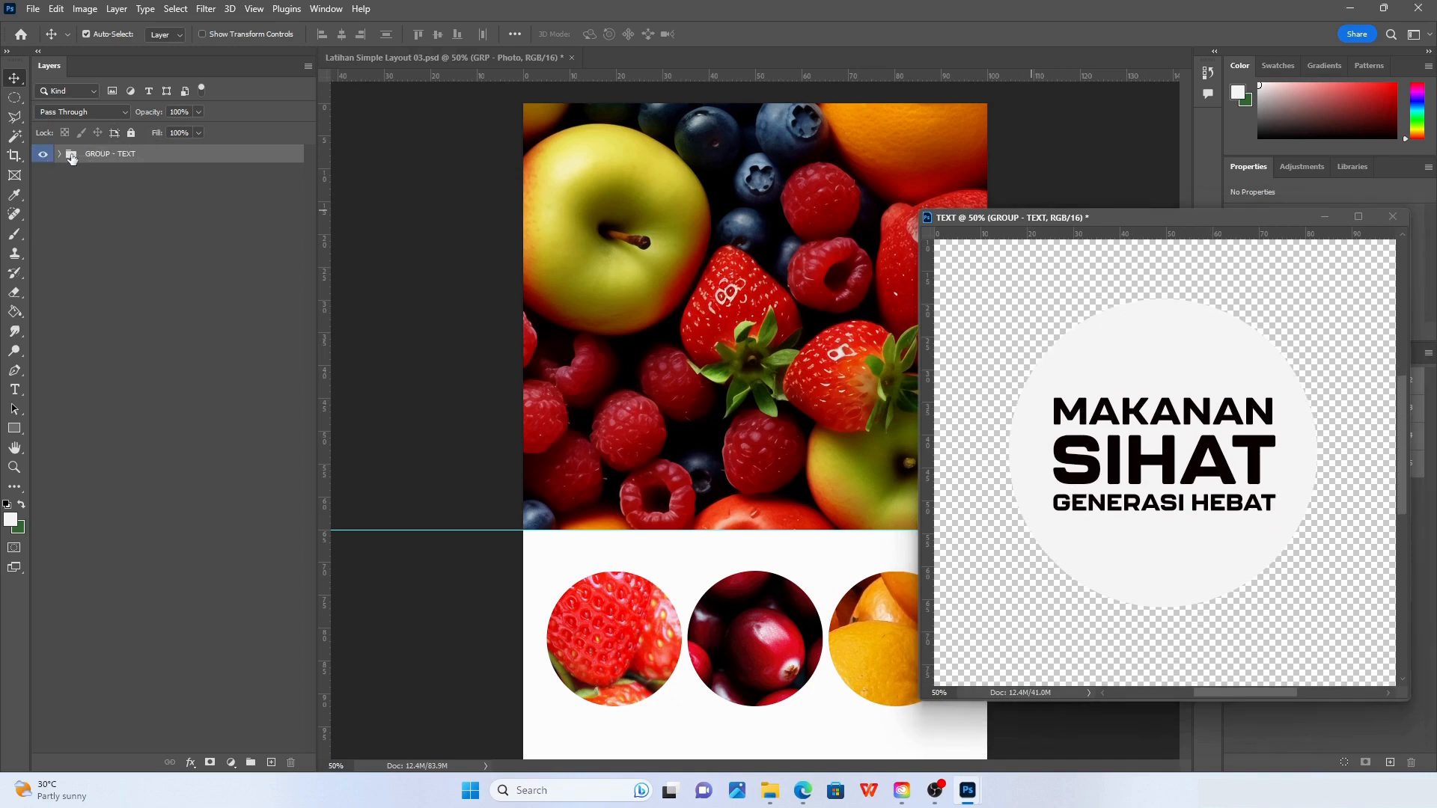
pyautogui.moveTo(72, 157); pyautogui.dragTo(720, 244)
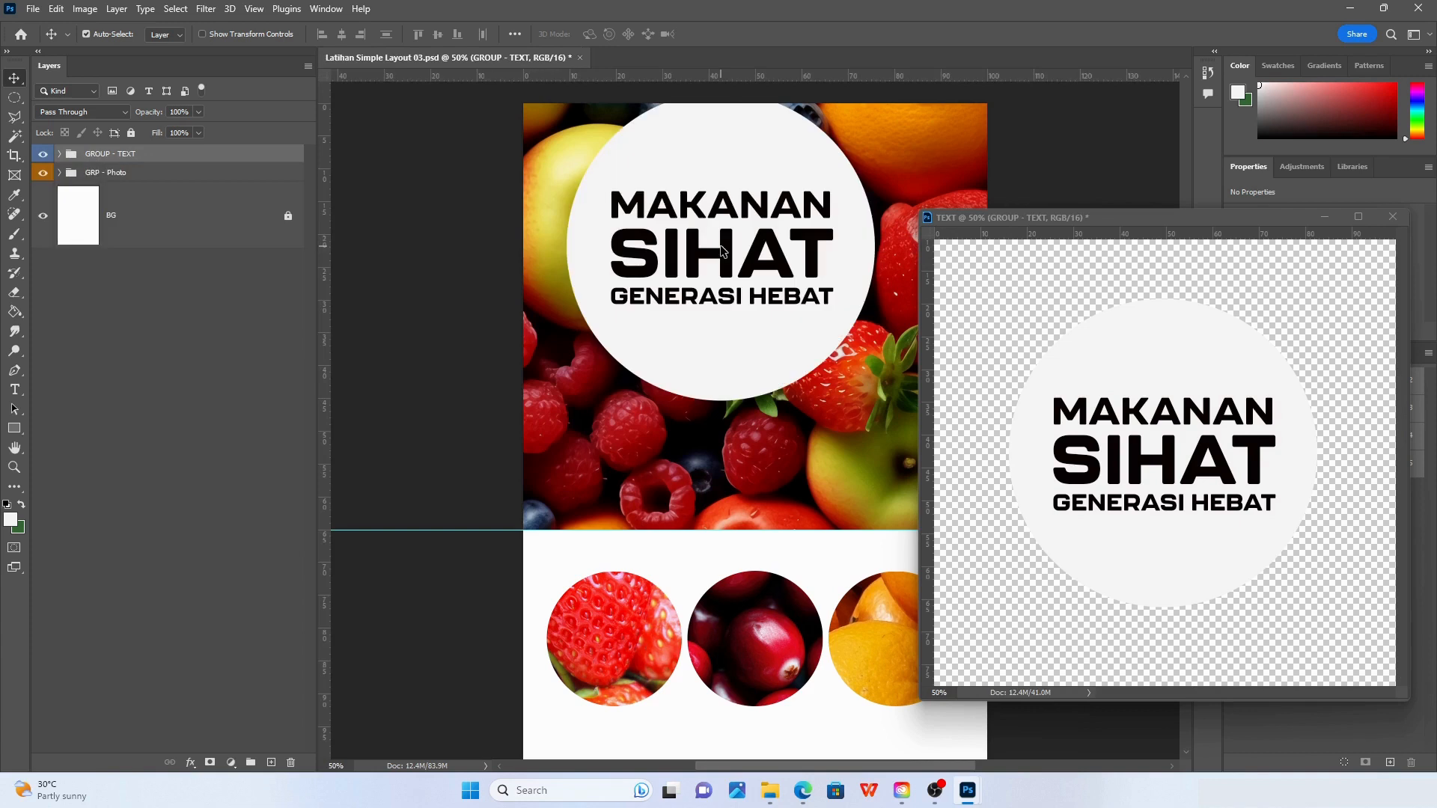
pyautogui.moveTo(710, 185)
pyautogui.mouseDown()
pyautogui.moveTo(730, 200)
pyautogui.moveTo(707, 189)
pyautogui.mouseUp()
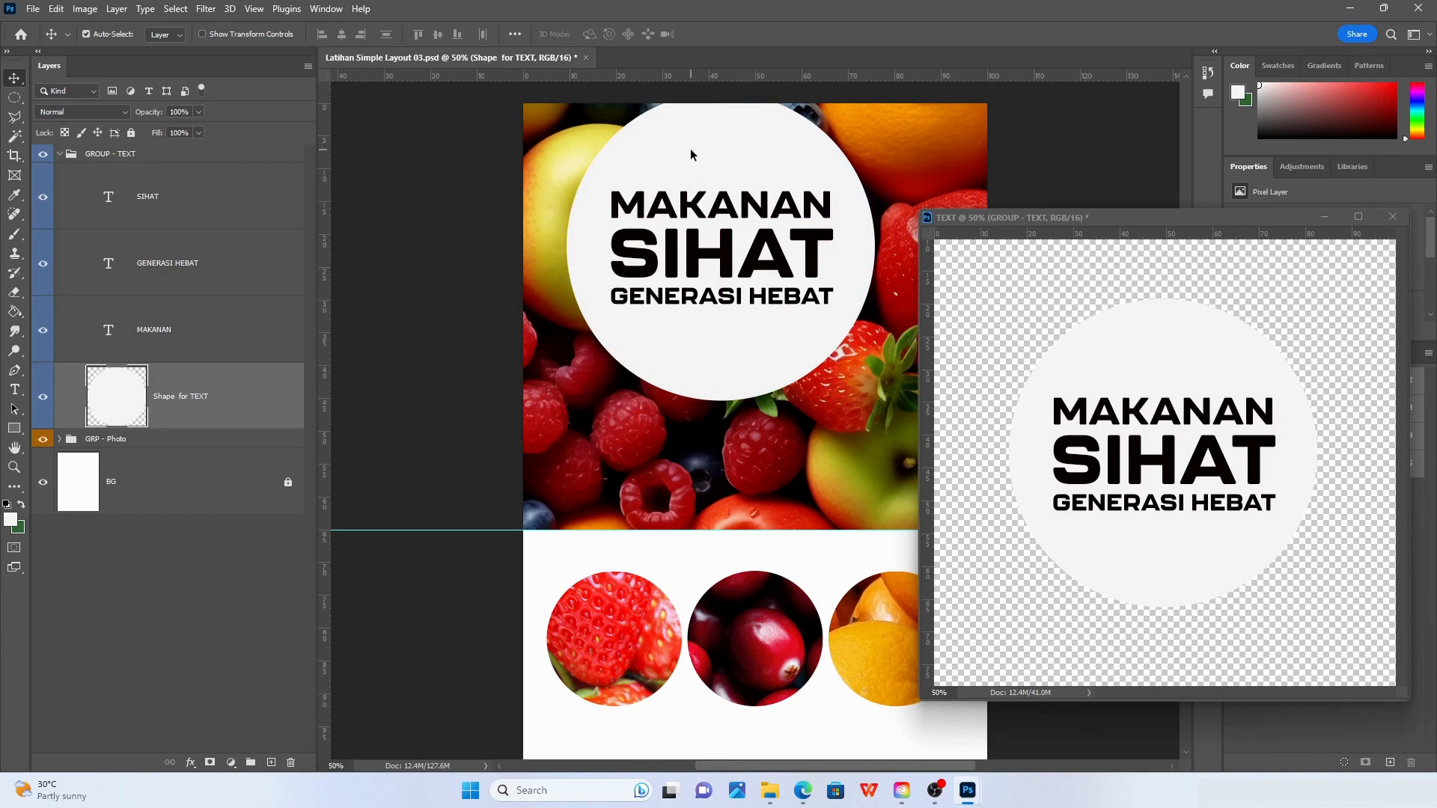
pyautogui.moveTo(691, 155); pyautogui.dragTo(771, 218)
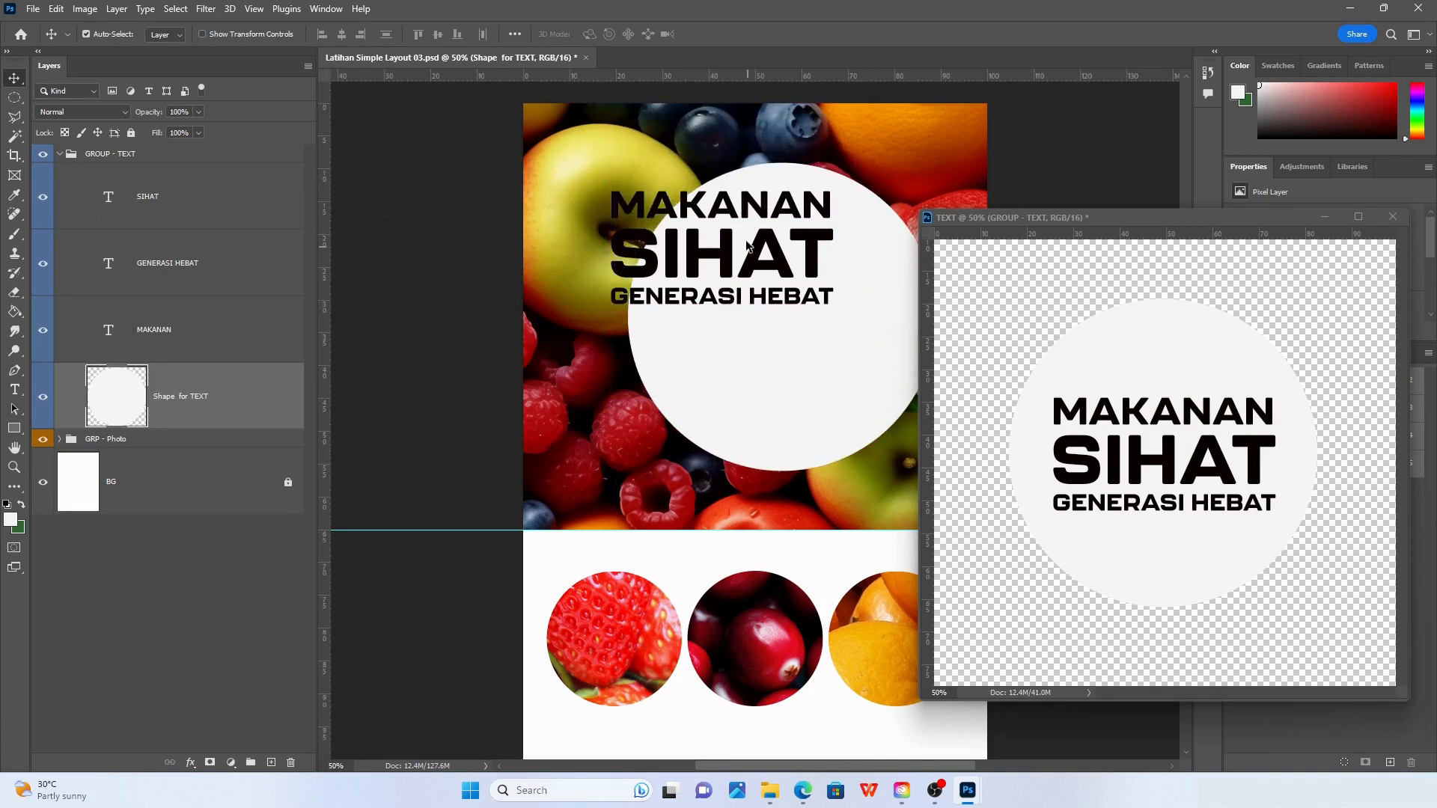
pyautogui.hotkey('ctrl', 'z')
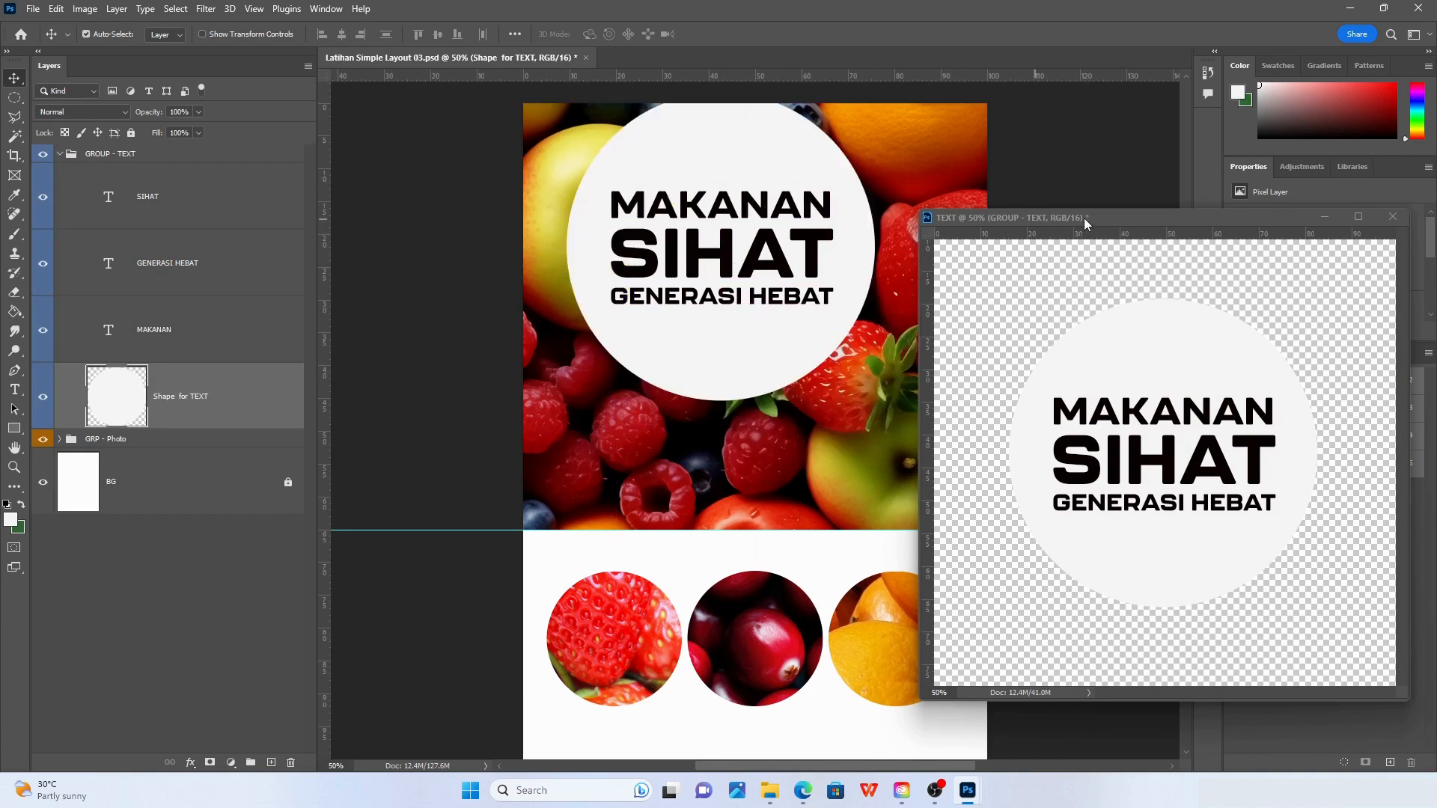
# Close the floating TEXT document without saving and collapse GROUP - TEXT in the poster's layers
pyautogui.moveTo(1084, 224); pyautogui.dragTo(813, 311)
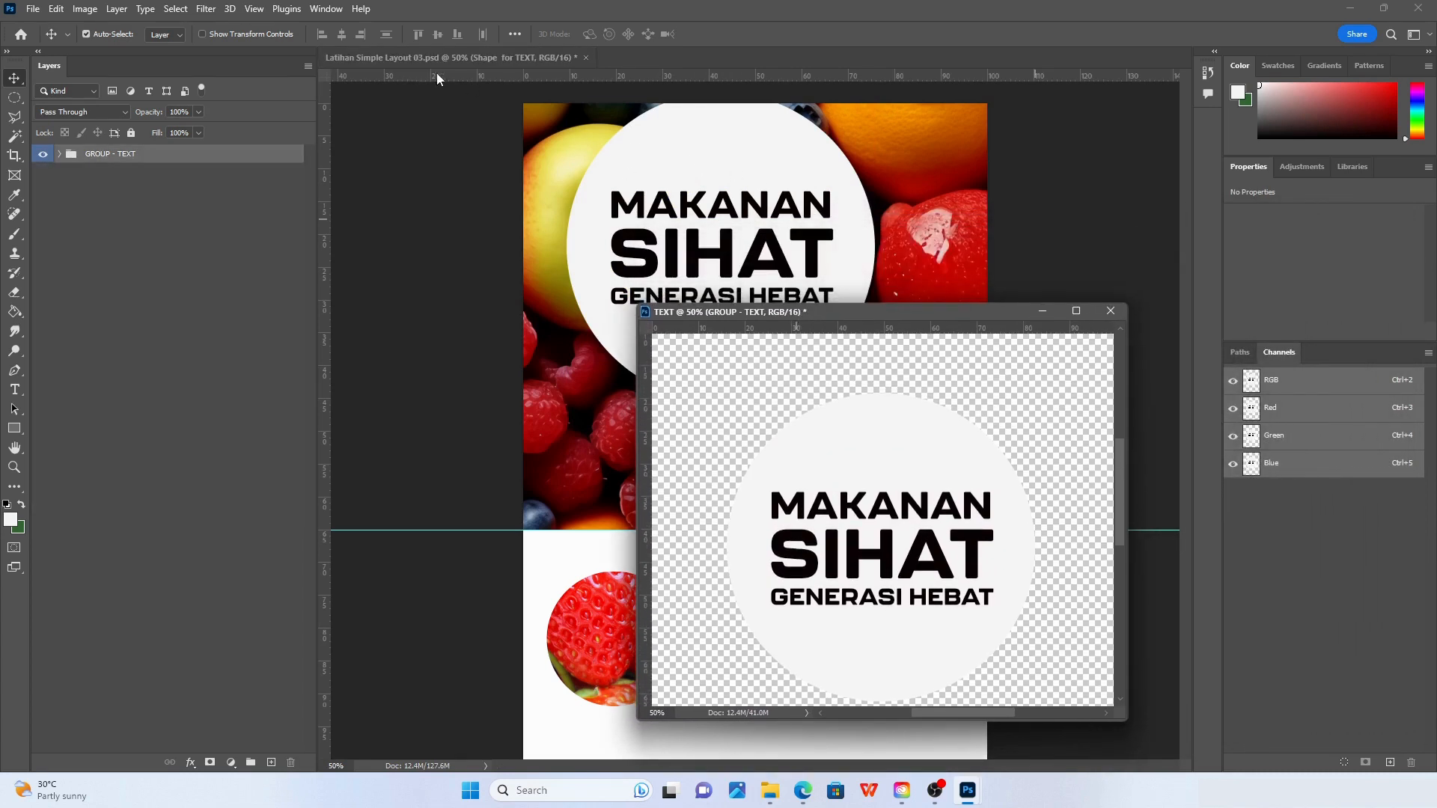
pyautogui.moveTo(977, 311); pyautogui.dragTo(971, 328)
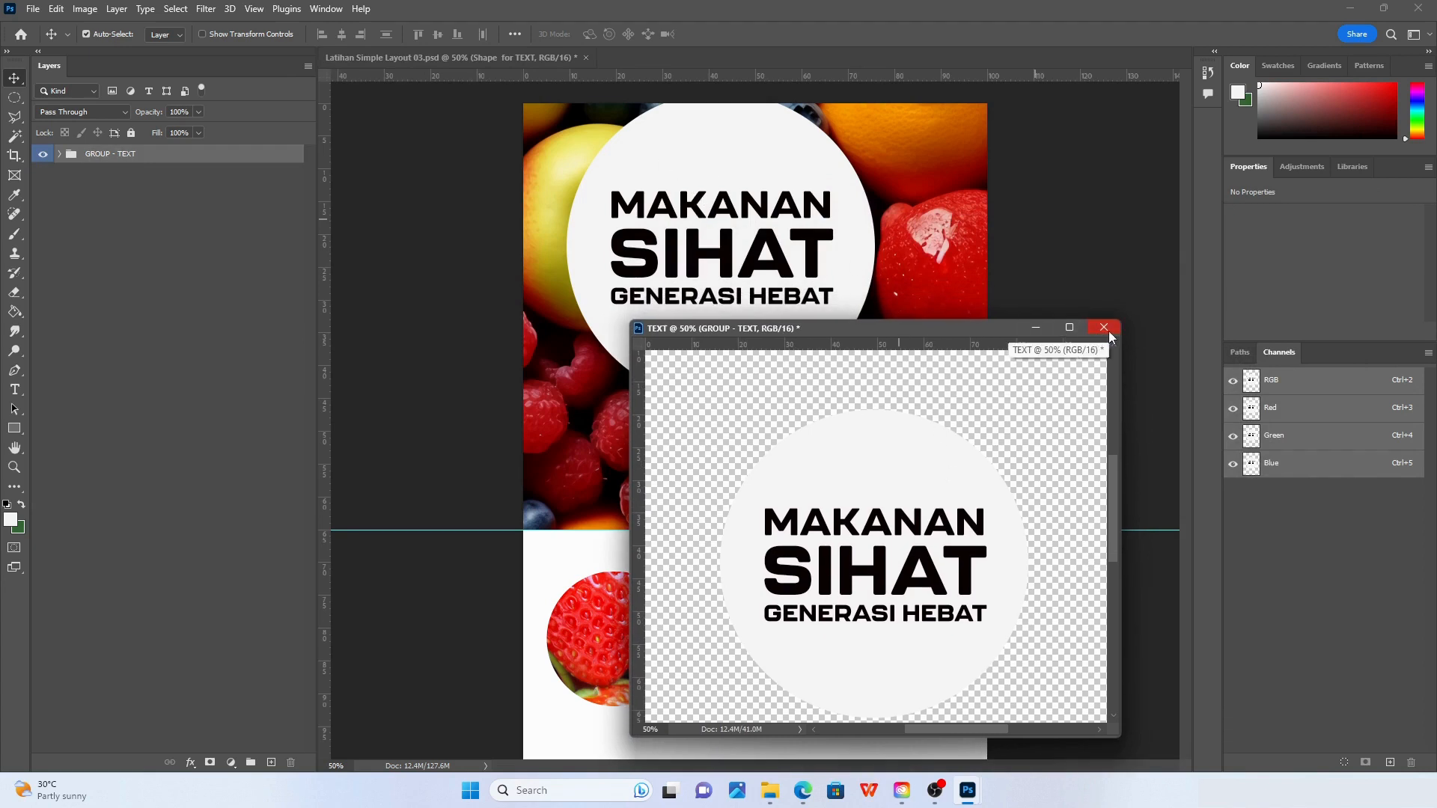
pyautogui.moveTo(953, 332)
pyautogui.mouseDown()
pyautogui.moveTo(933, 302)
pyautogui.moveTo(965, 308)
pyautogui.mouseUp()
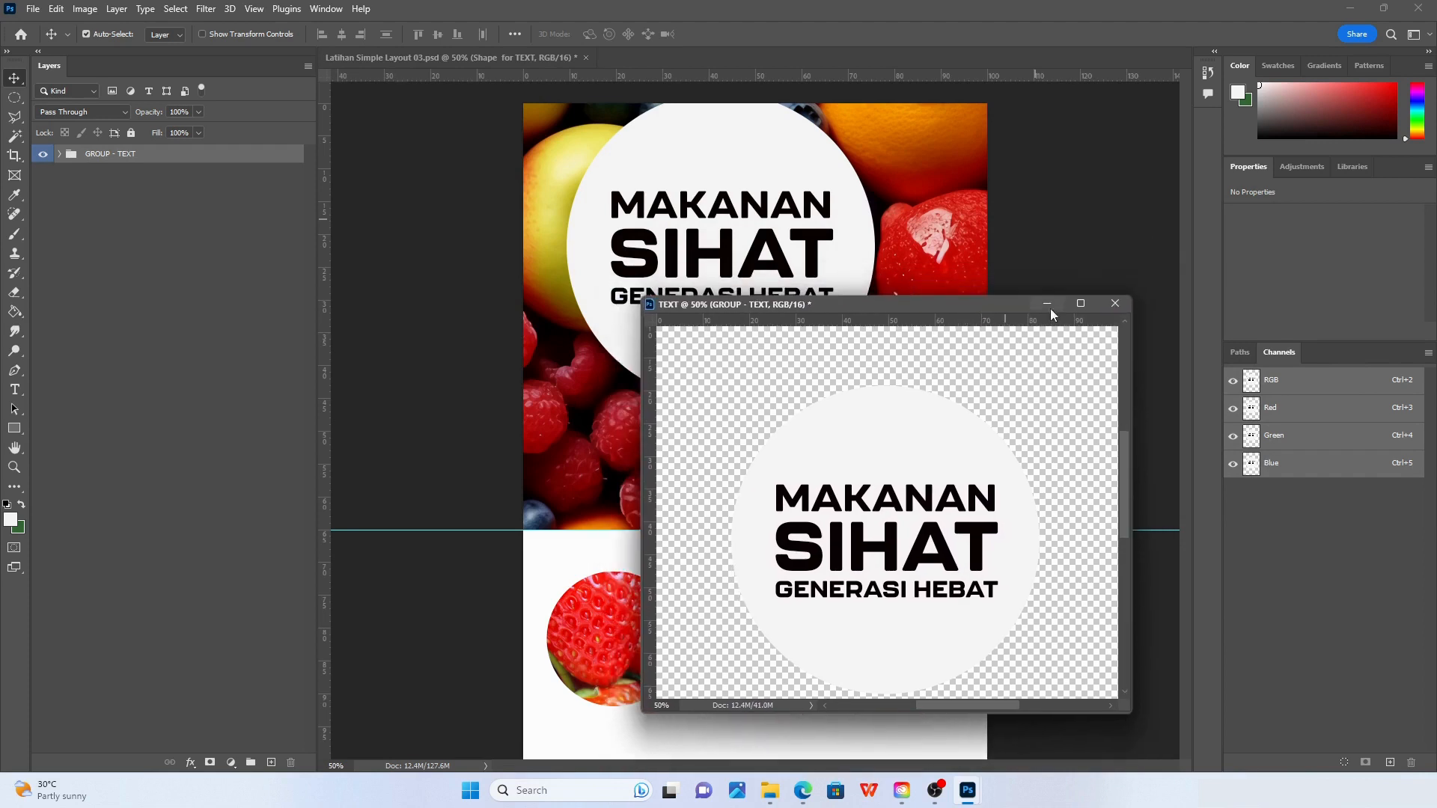
pyautogui.click(1116, 302)
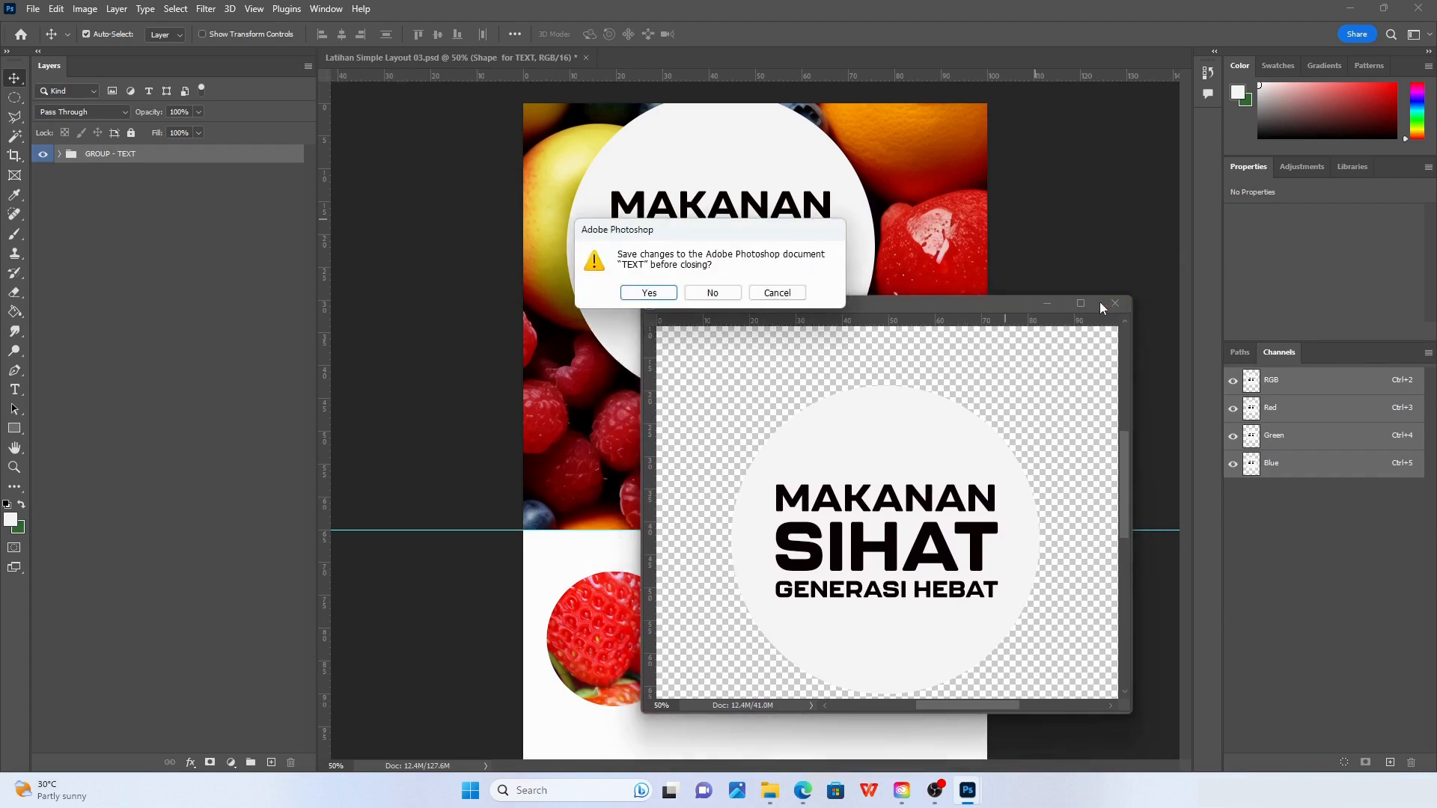
pyautogui.click(714, 296)
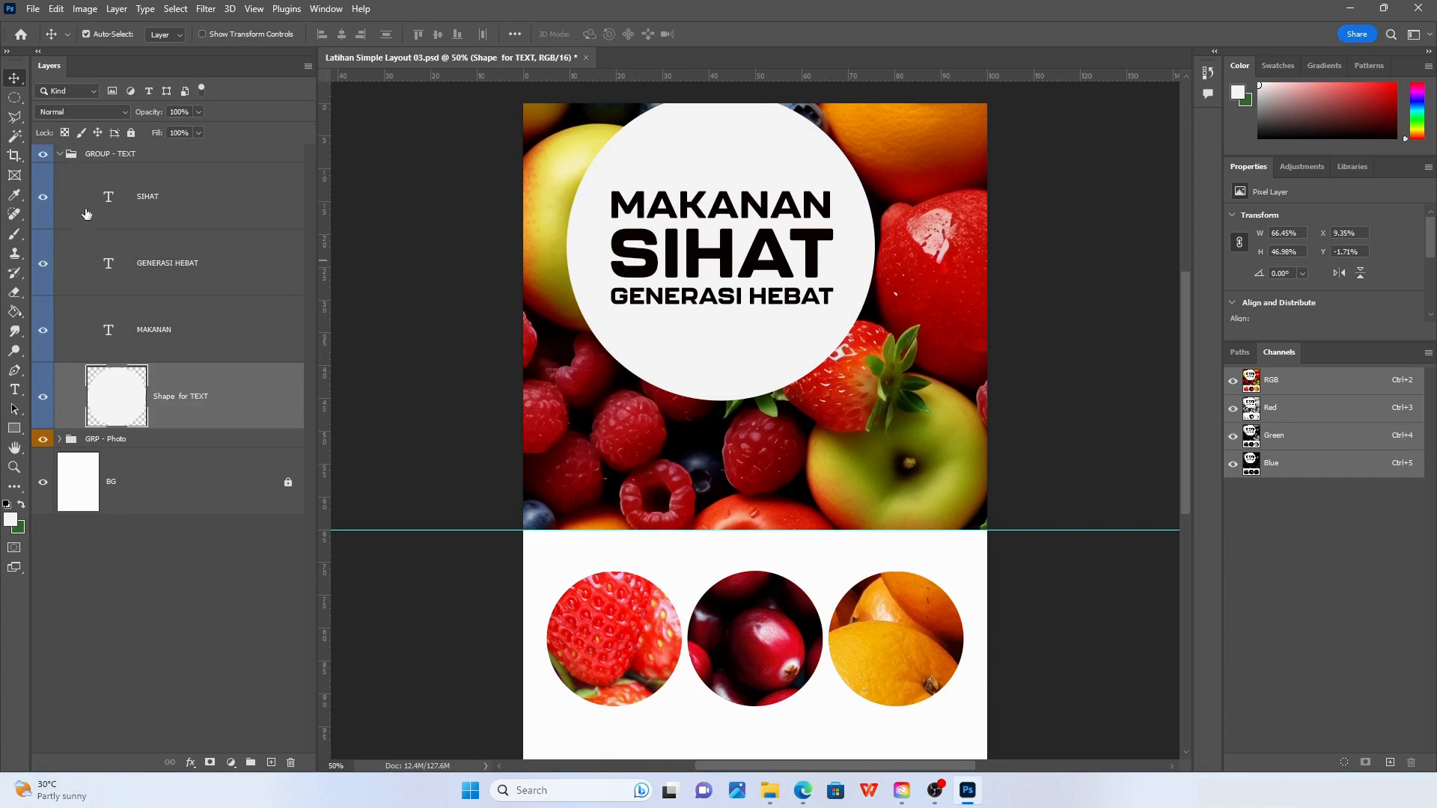
pyautogui.click(60, 154)
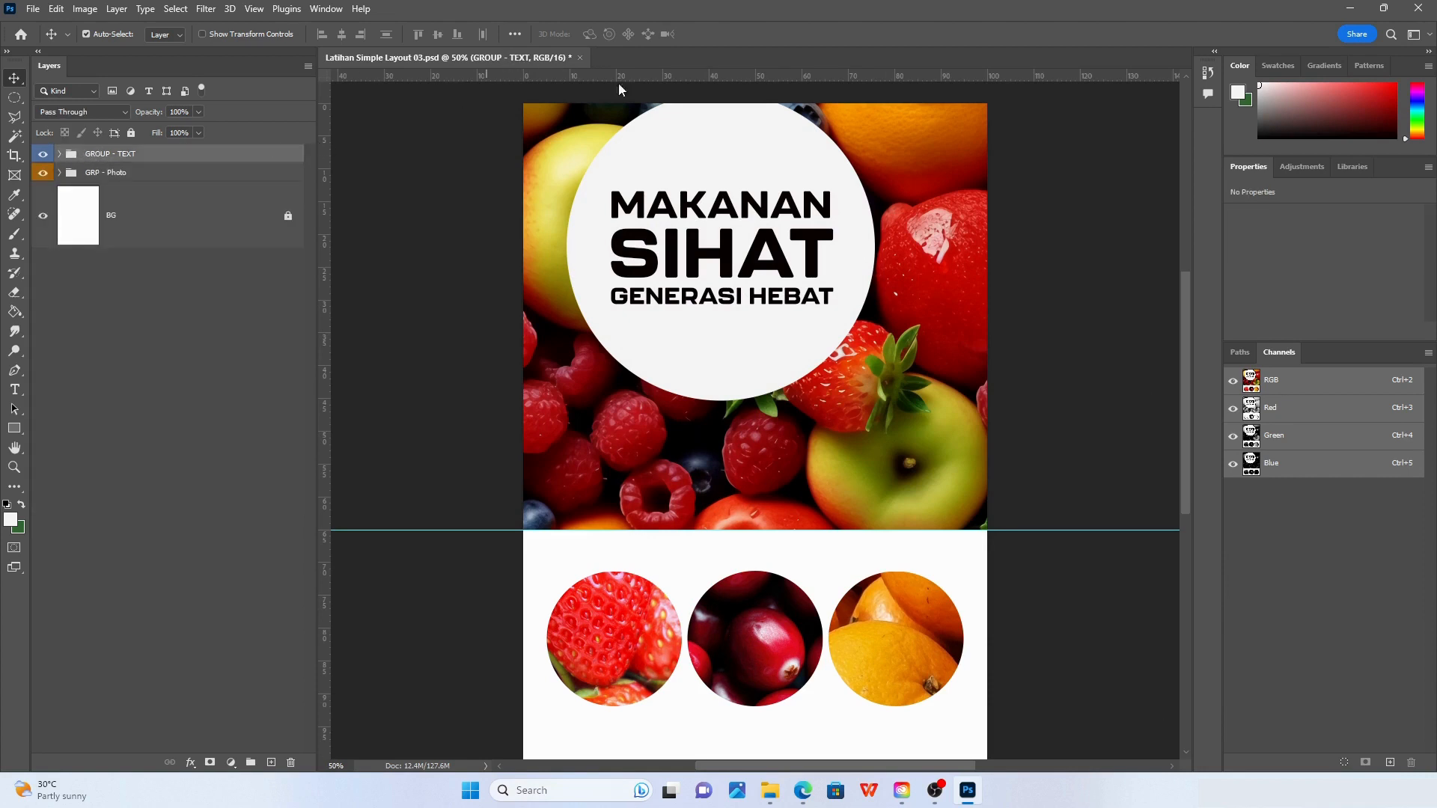
pyautogui.click(94, 171)
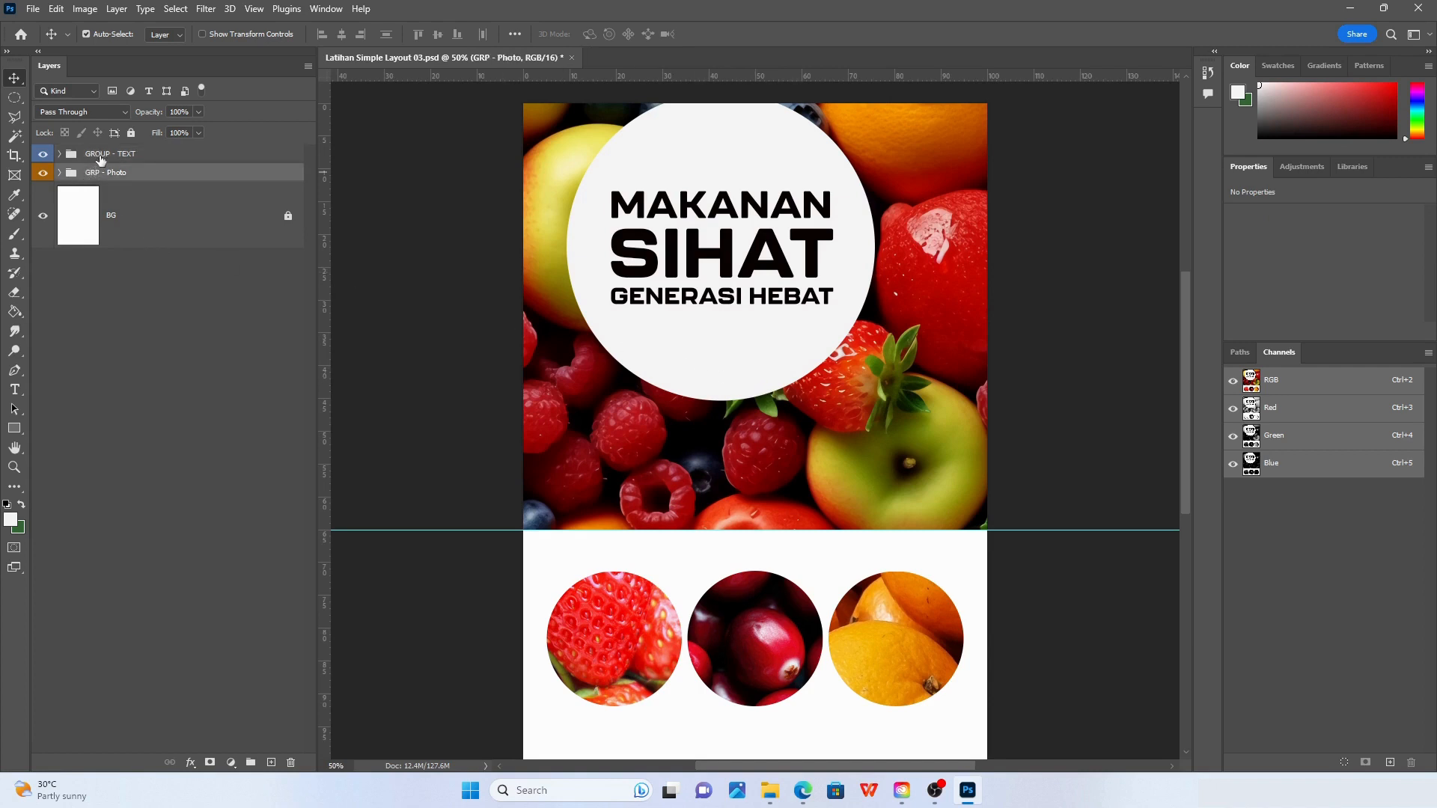
pyautogui.click(105, 156)
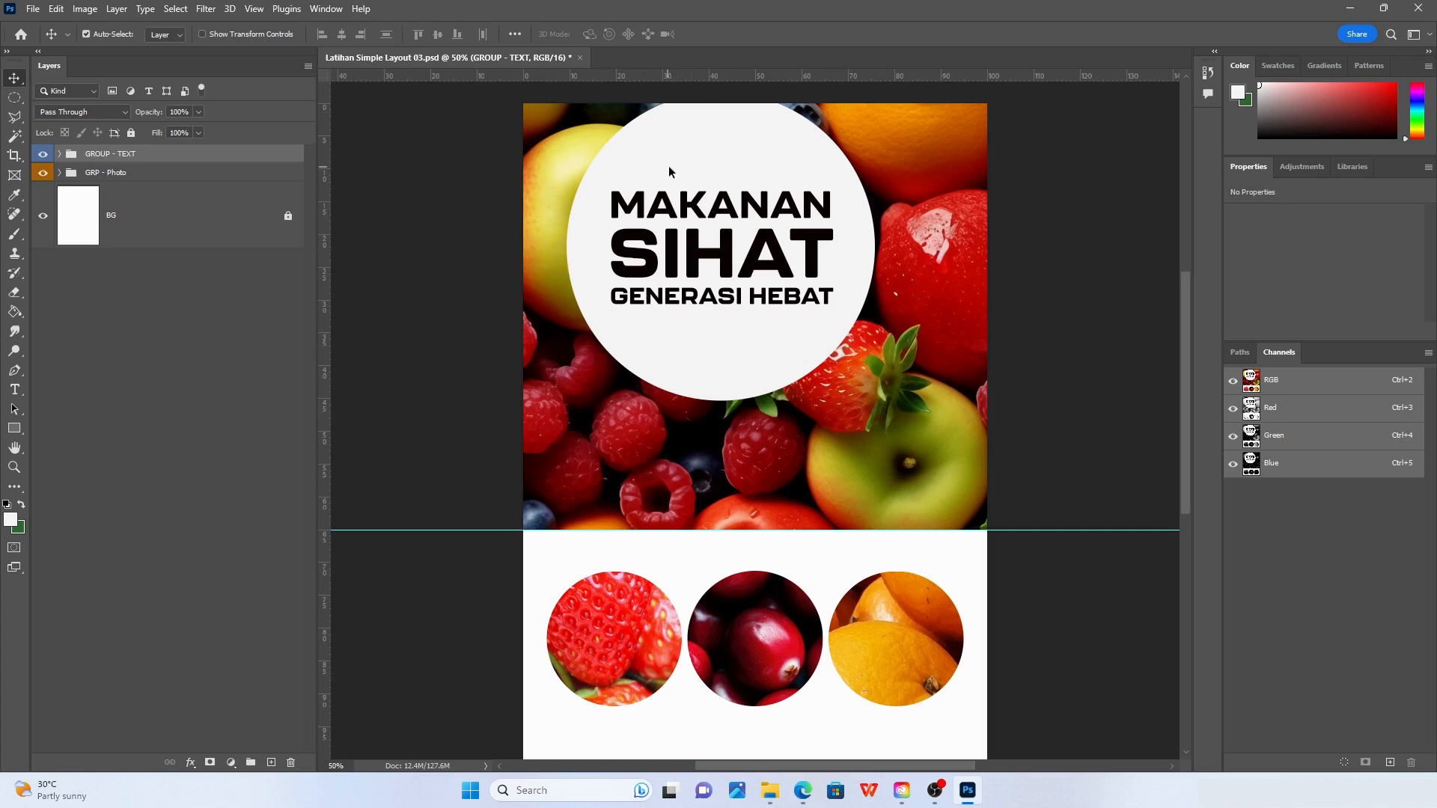
pyautogui.moveTo(734, 156); pyautogui.dragTo(651, 285)
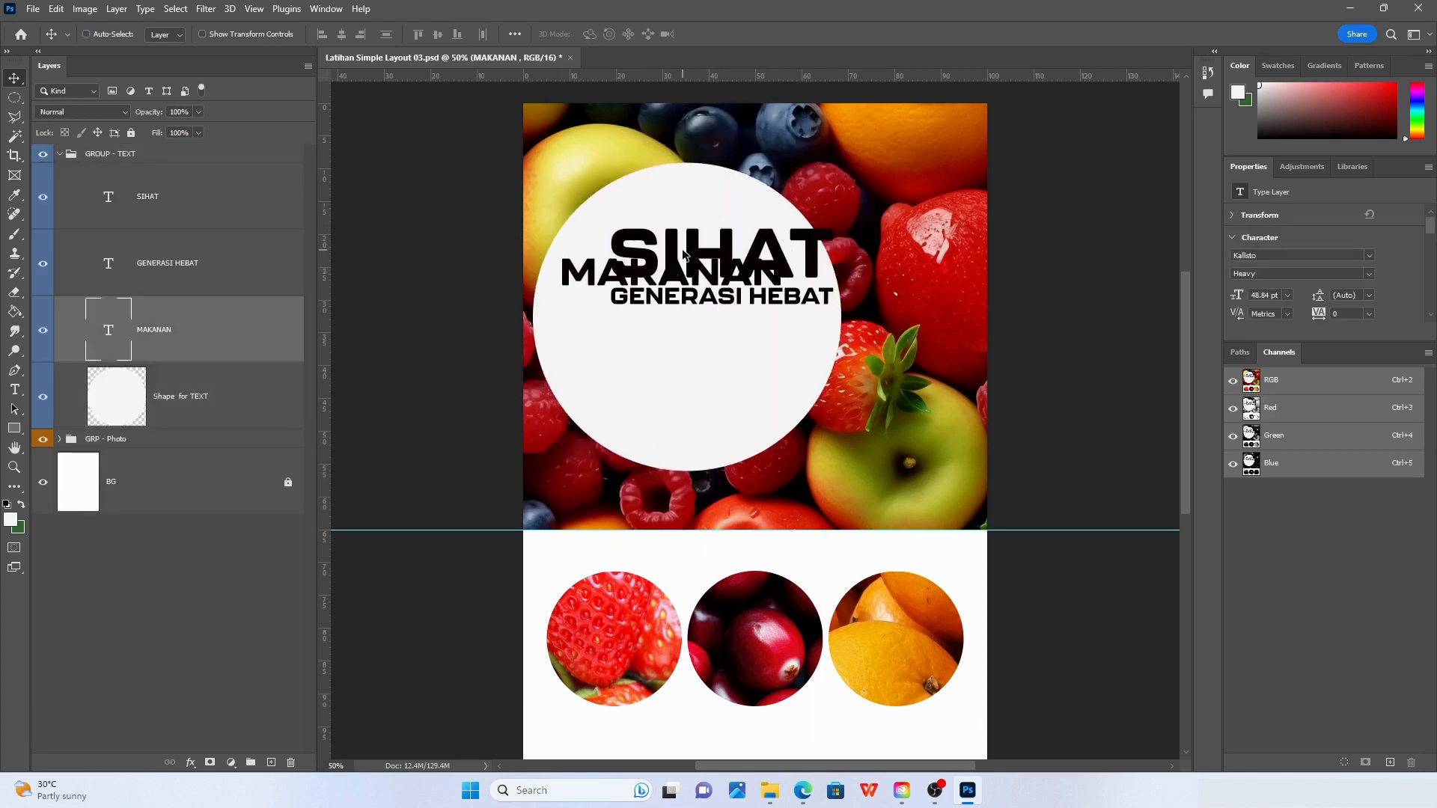
pyautogui.hotkey('ctrl', 'z')
pyautogui.hotkey('ctrl', 'z')
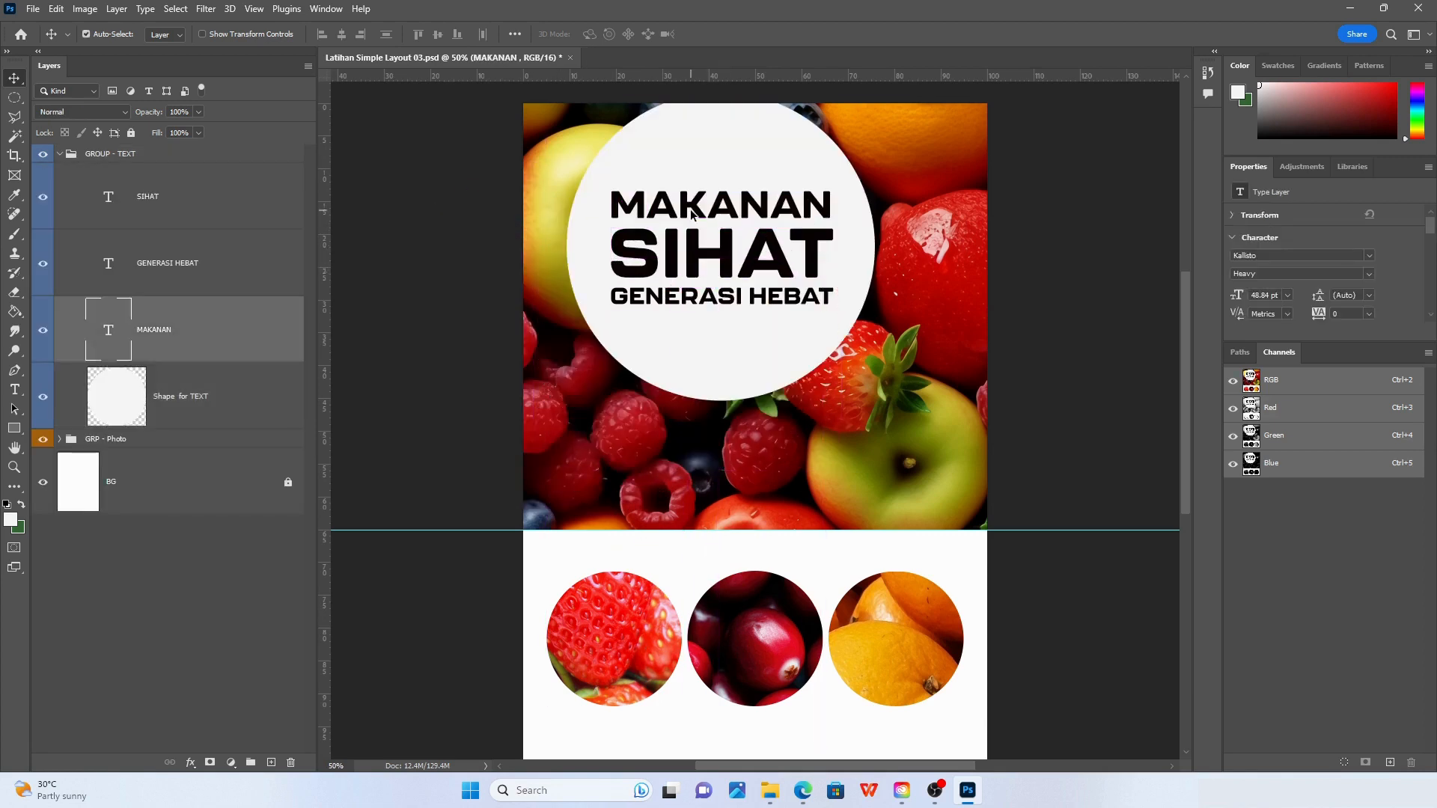
# Scale GROUP - TEXT proportionally to about 83.5%, position the badge left of centre on the large fruit photo, and collapse the group
pyautogui.click(94, 156)
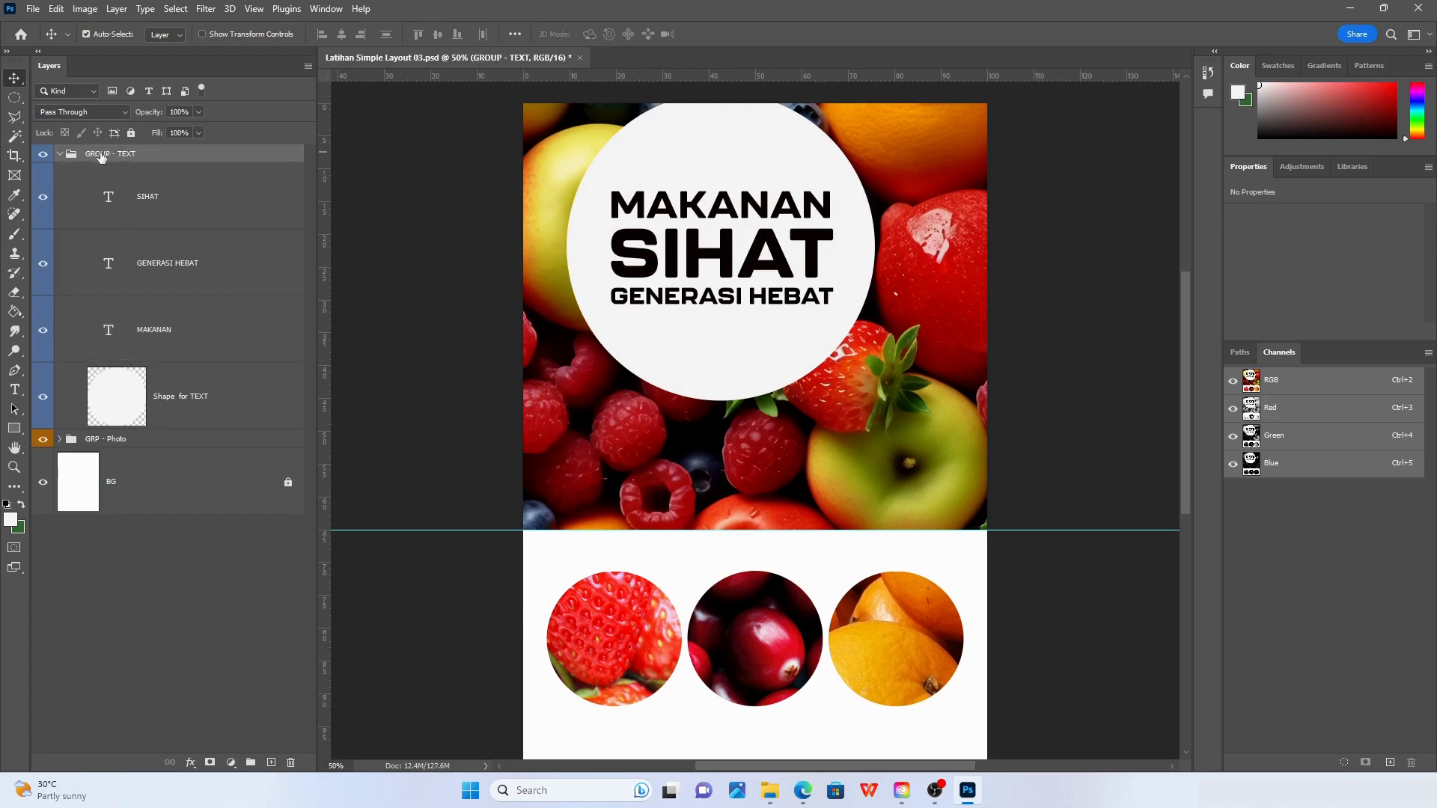
pyautogui.hotkey('ctrl', 't')
pyautogui.moveTo(698, 154); pyautogui.dragTo(681, 219)
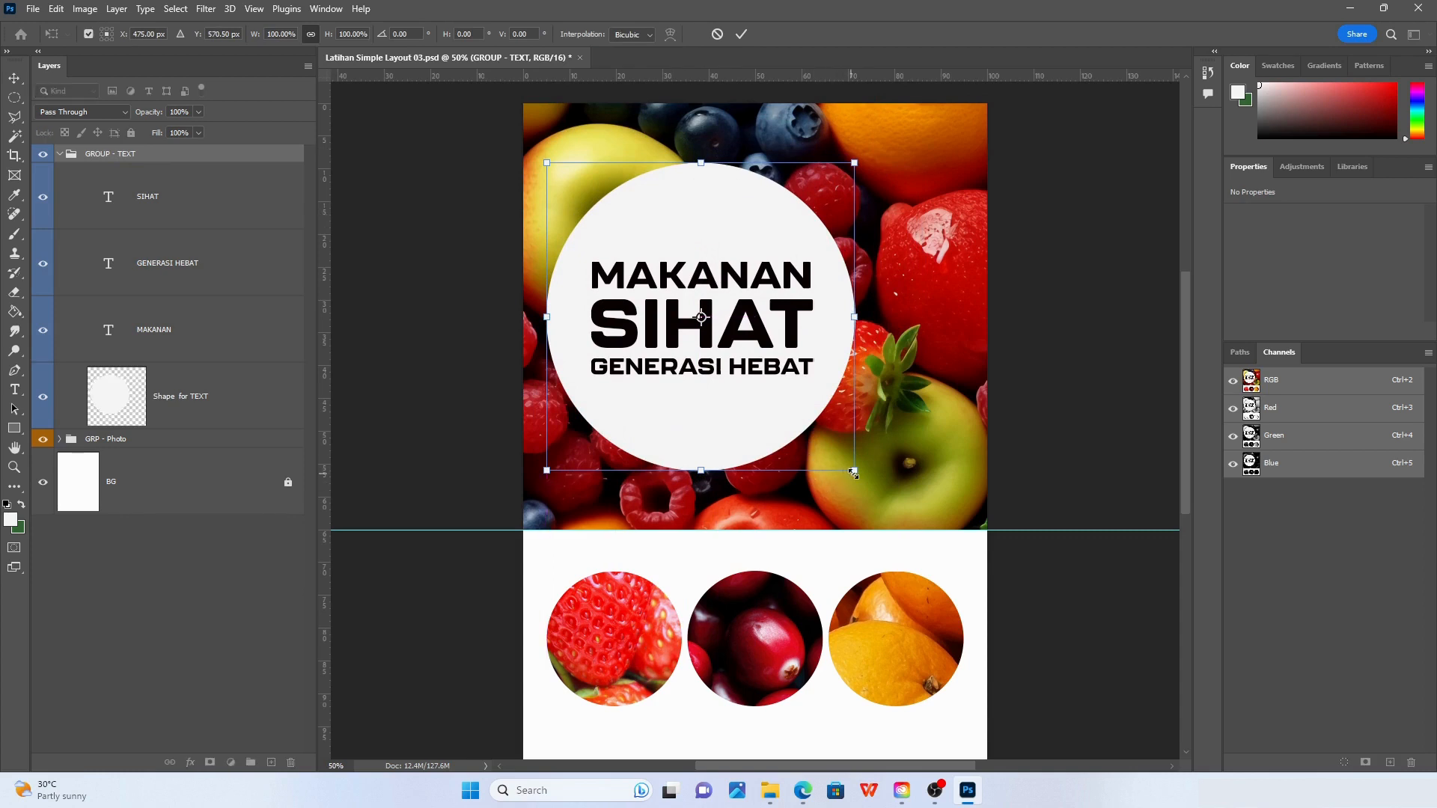
pyautogui.moveTo(854, 473); pyautogui.dragTo(796, 411)
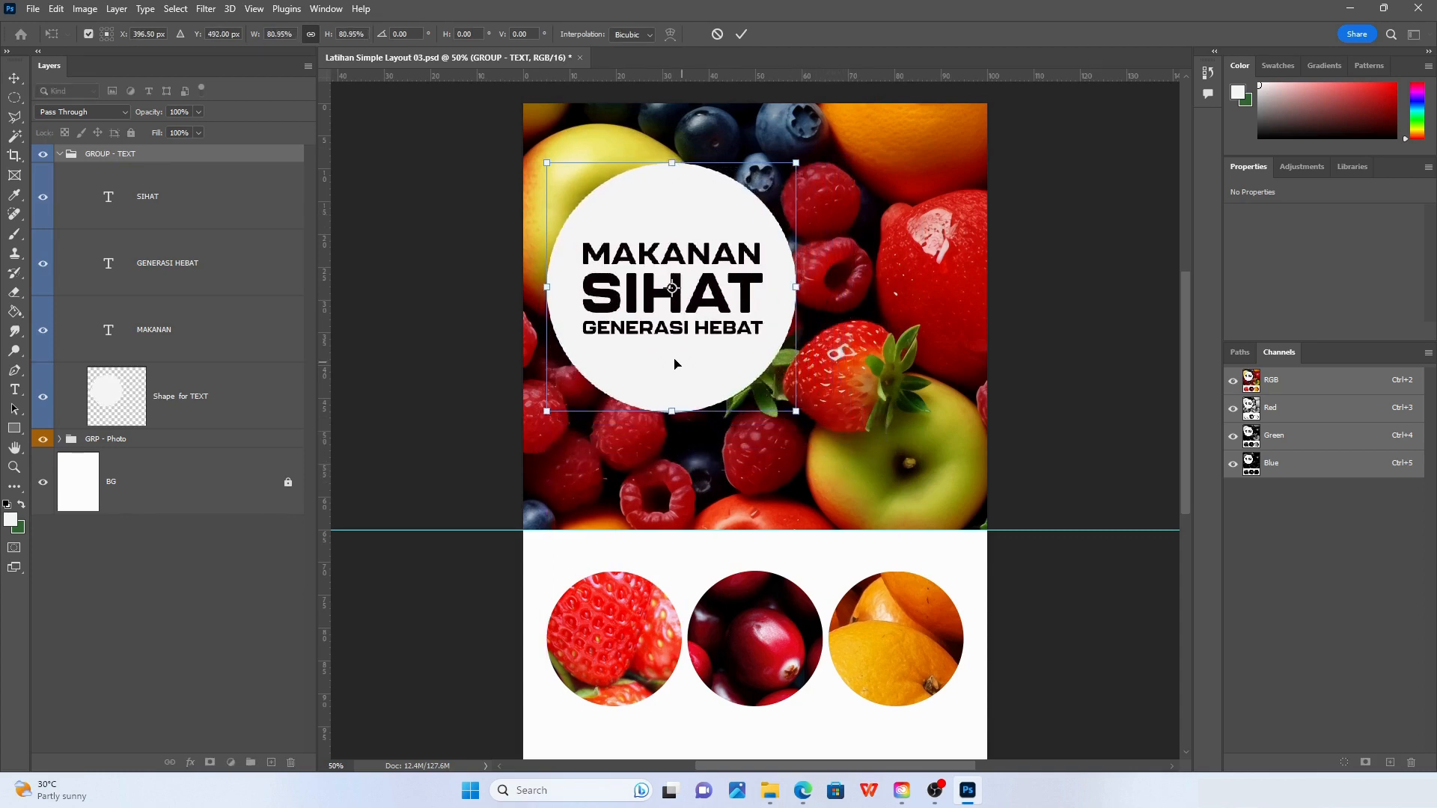
pyautogui.moveTo(675, 364); pyautogui.dragTo(706, 448)
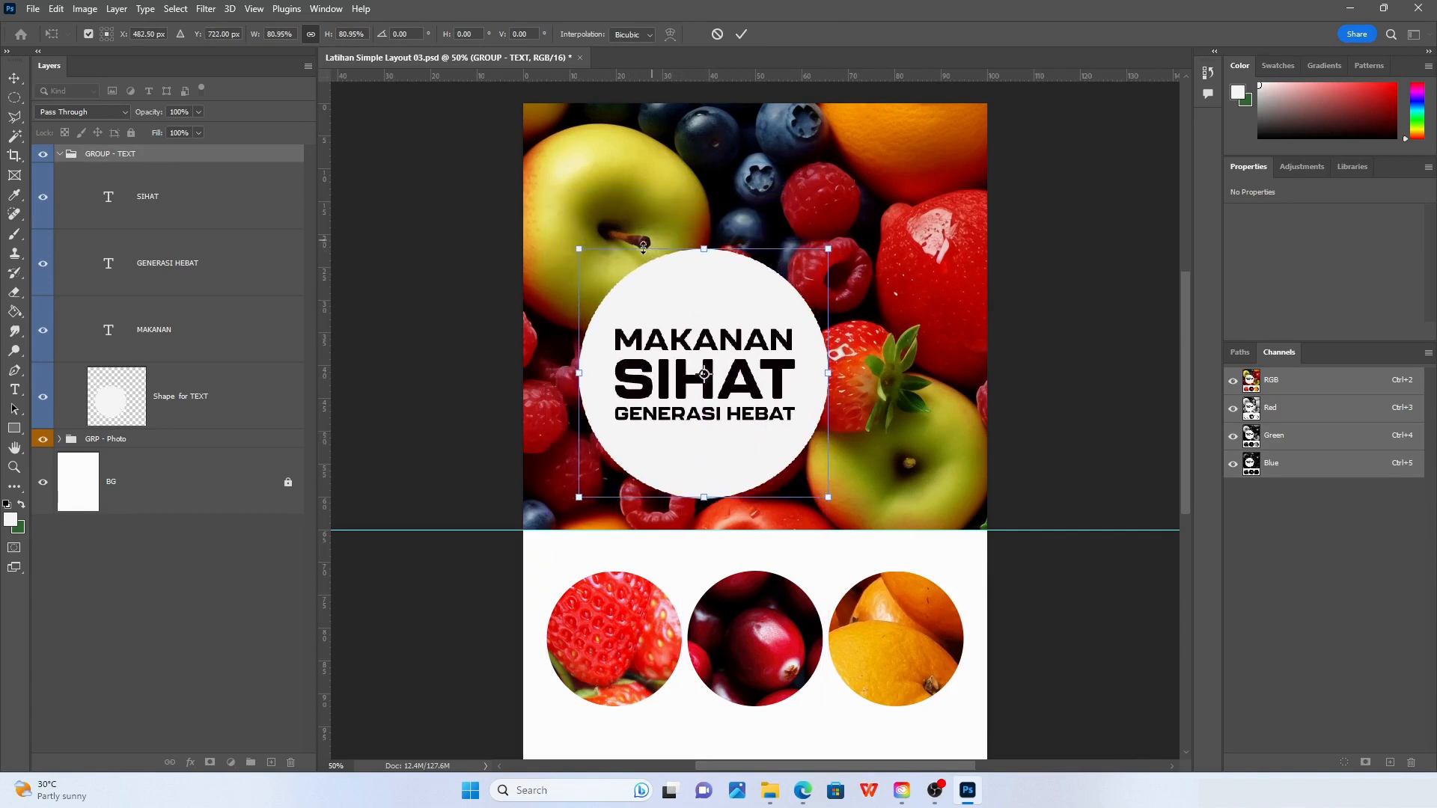
pyautogui.moveTo(687, 308); pyautogui.dragTo(671, 248)
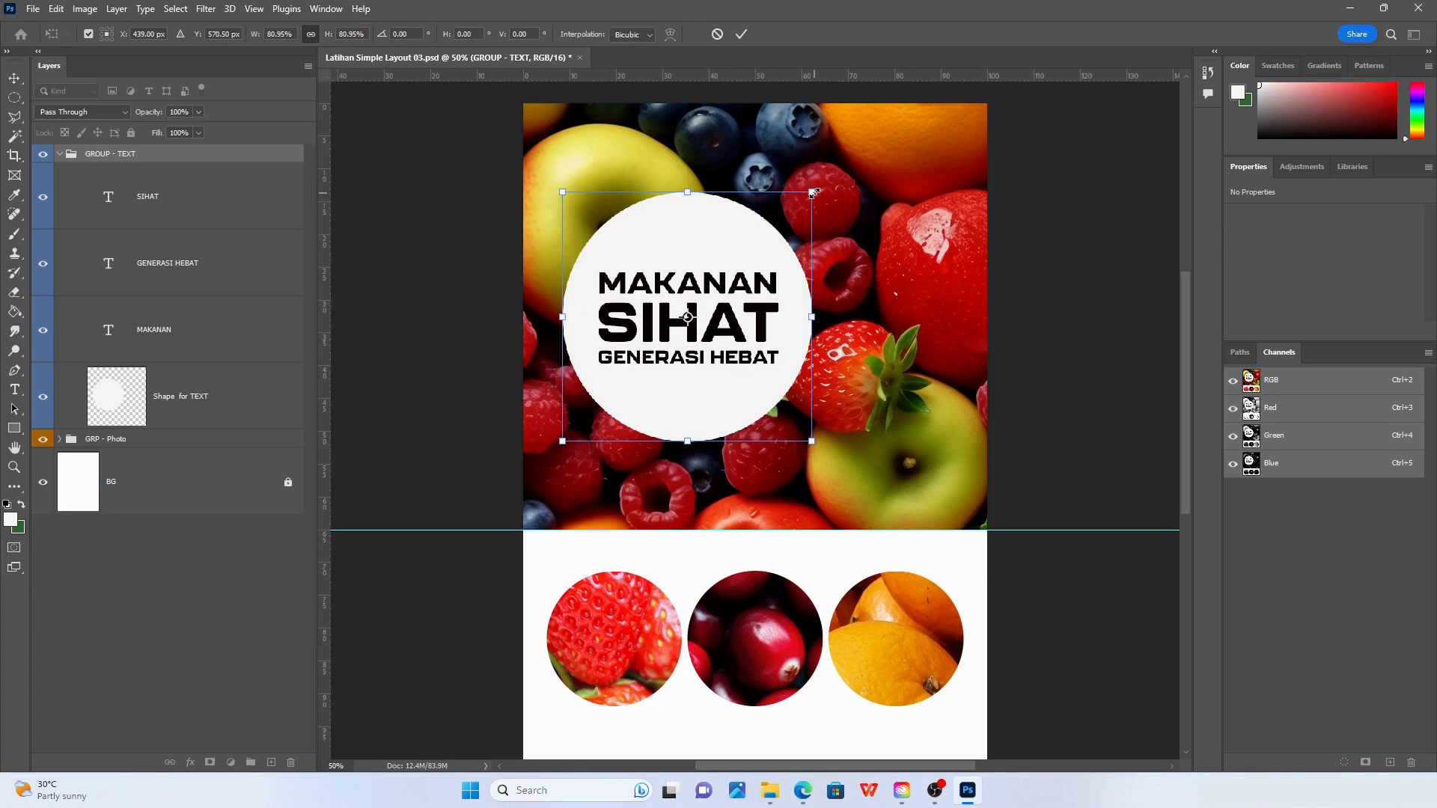
pyautogui.moveTo(801, 187); pyautogui.dragTo(818, 184)
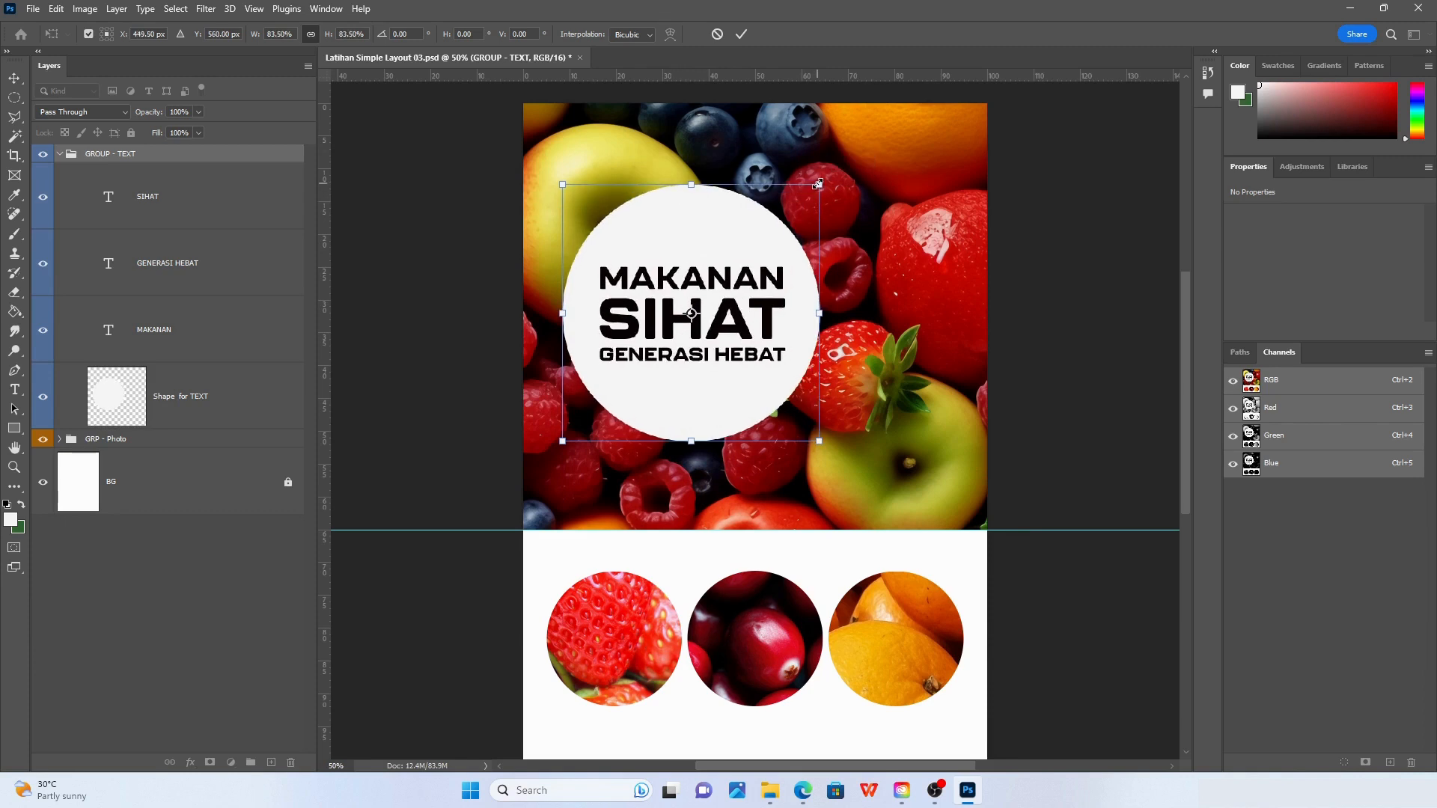
pyautogui.press('Return')
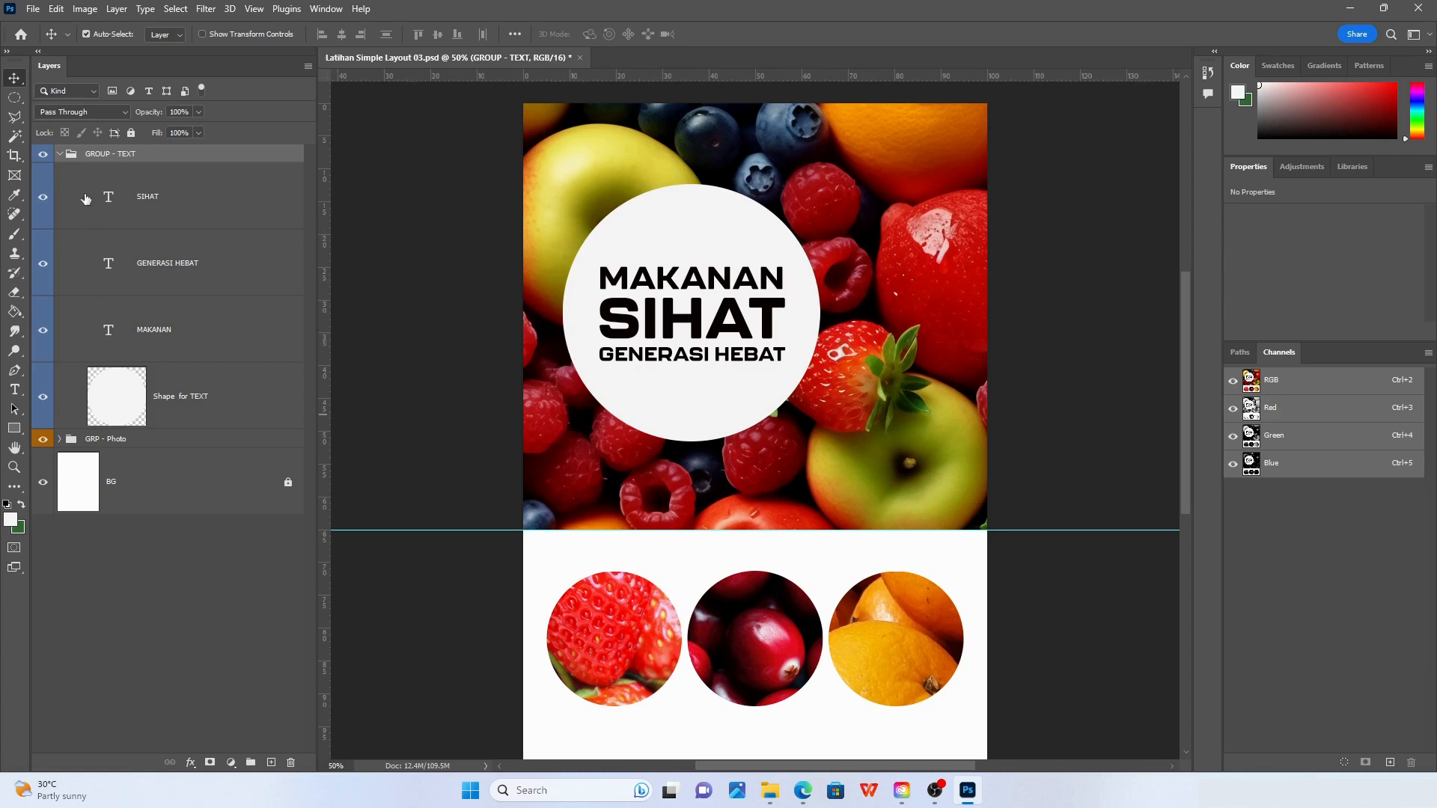
pyautogui.click(59, 154)
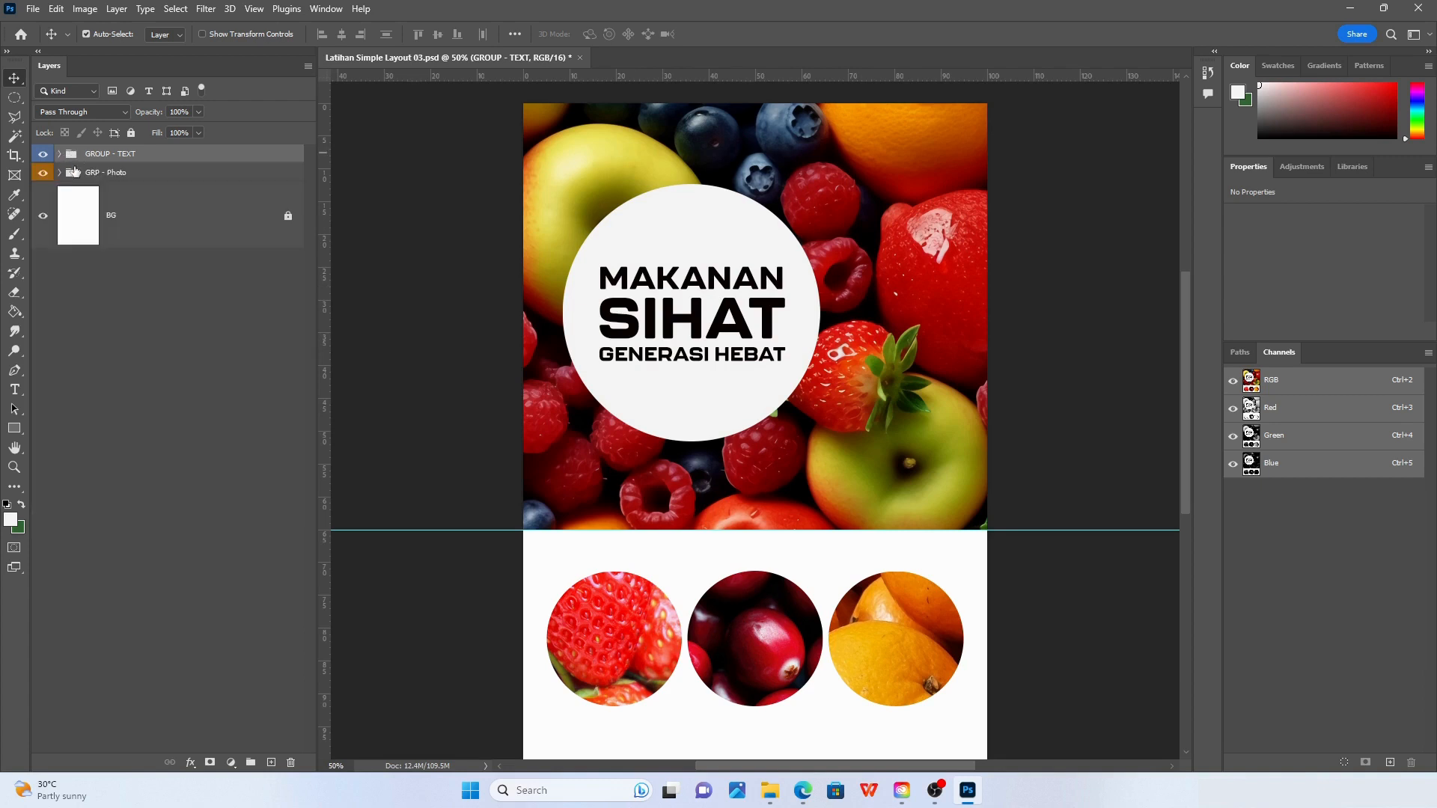
# Expand the GRP - Photo group, show the hidden Model / Talent layer, and delete that layer
pyautogui.click(60, 173)
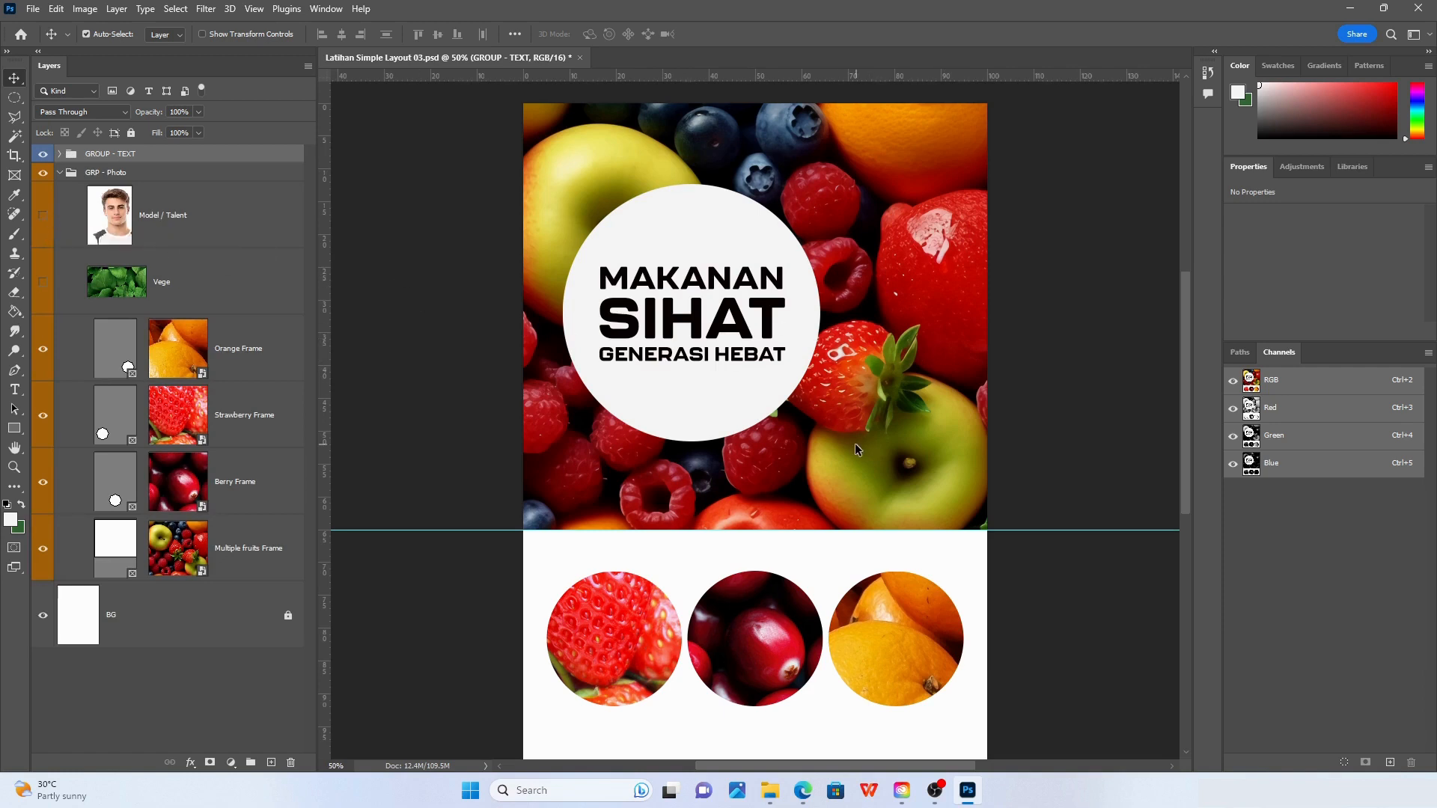
pyautogui.click(43, 217)
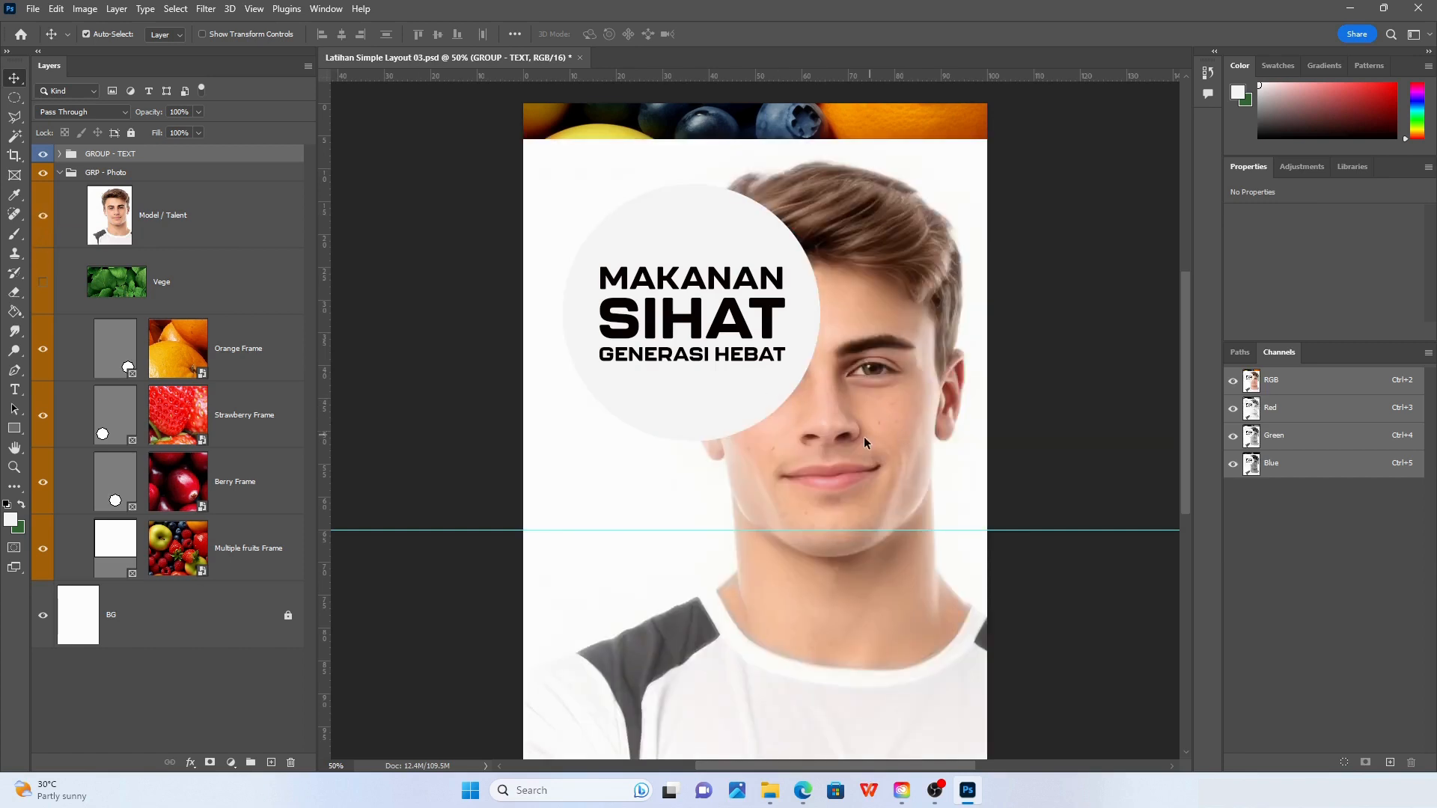
pyautogui.moveTo(864, 437); pyautogui.dragTo(913, 414)
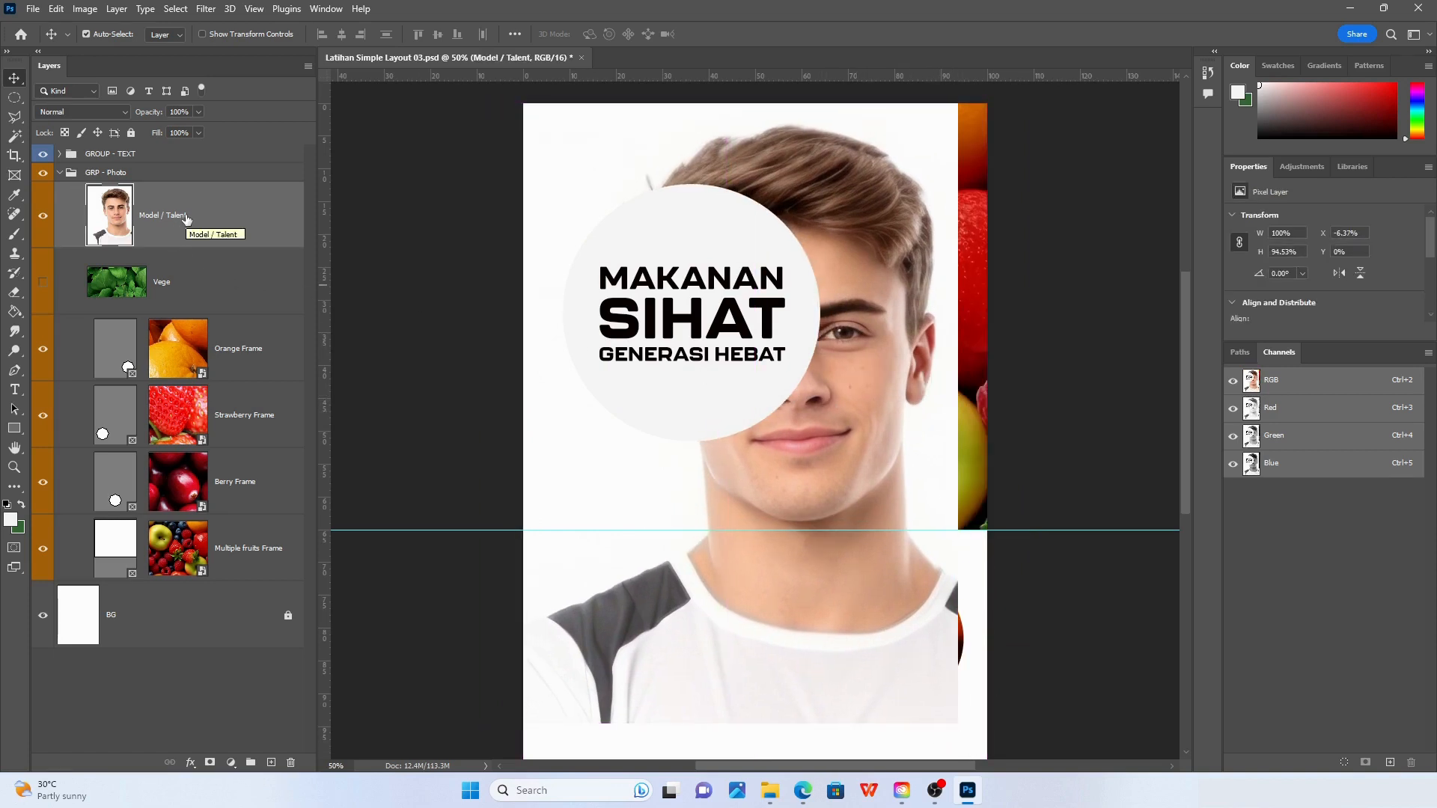
pyautogui.press('Delete')
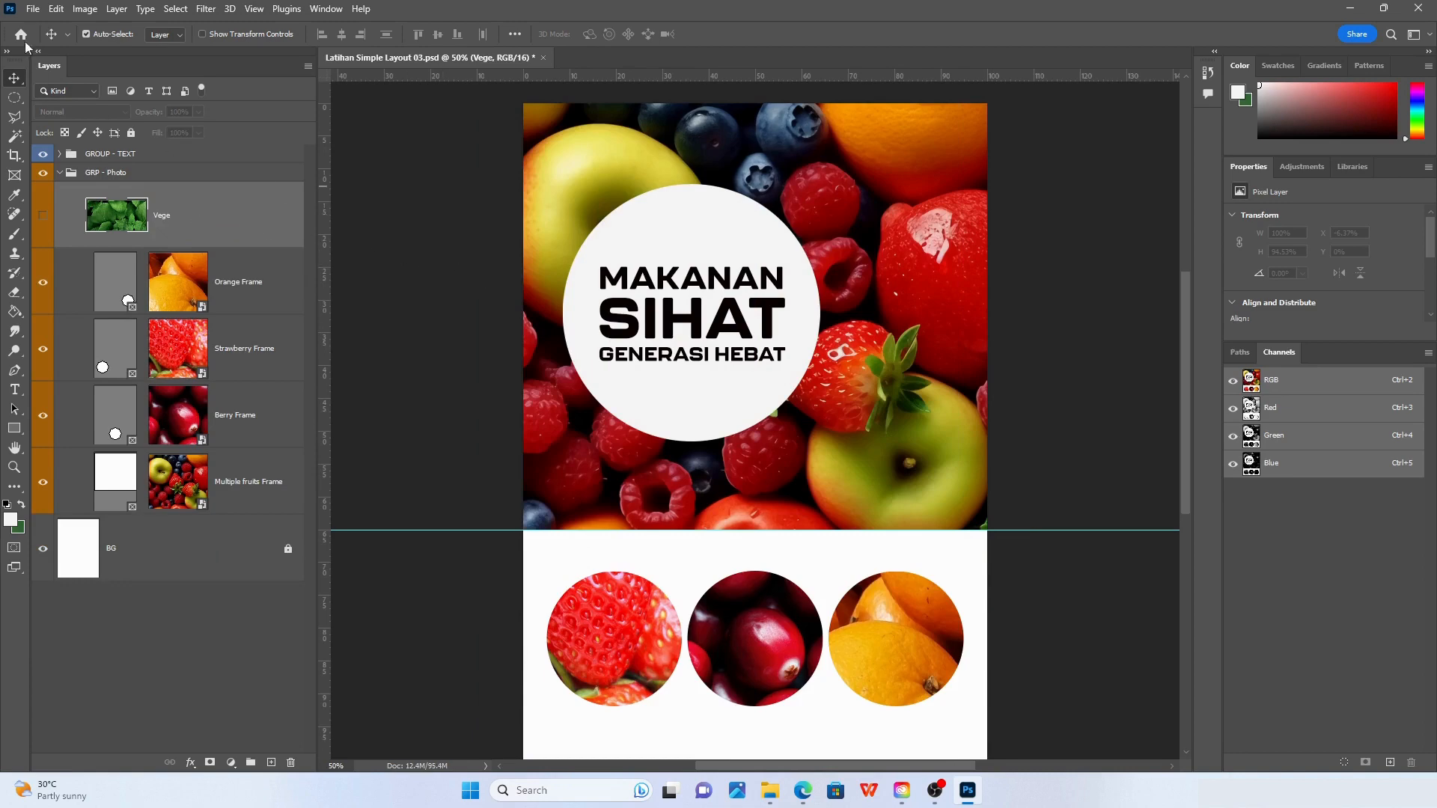
# Open the photo vecteezy_man-in-sportwear-isolated_26992215_285.jpg from the Video 6 - Latihan 1 folder
pyautogui.click(33, 9)
pyautogui.click(41, 42)
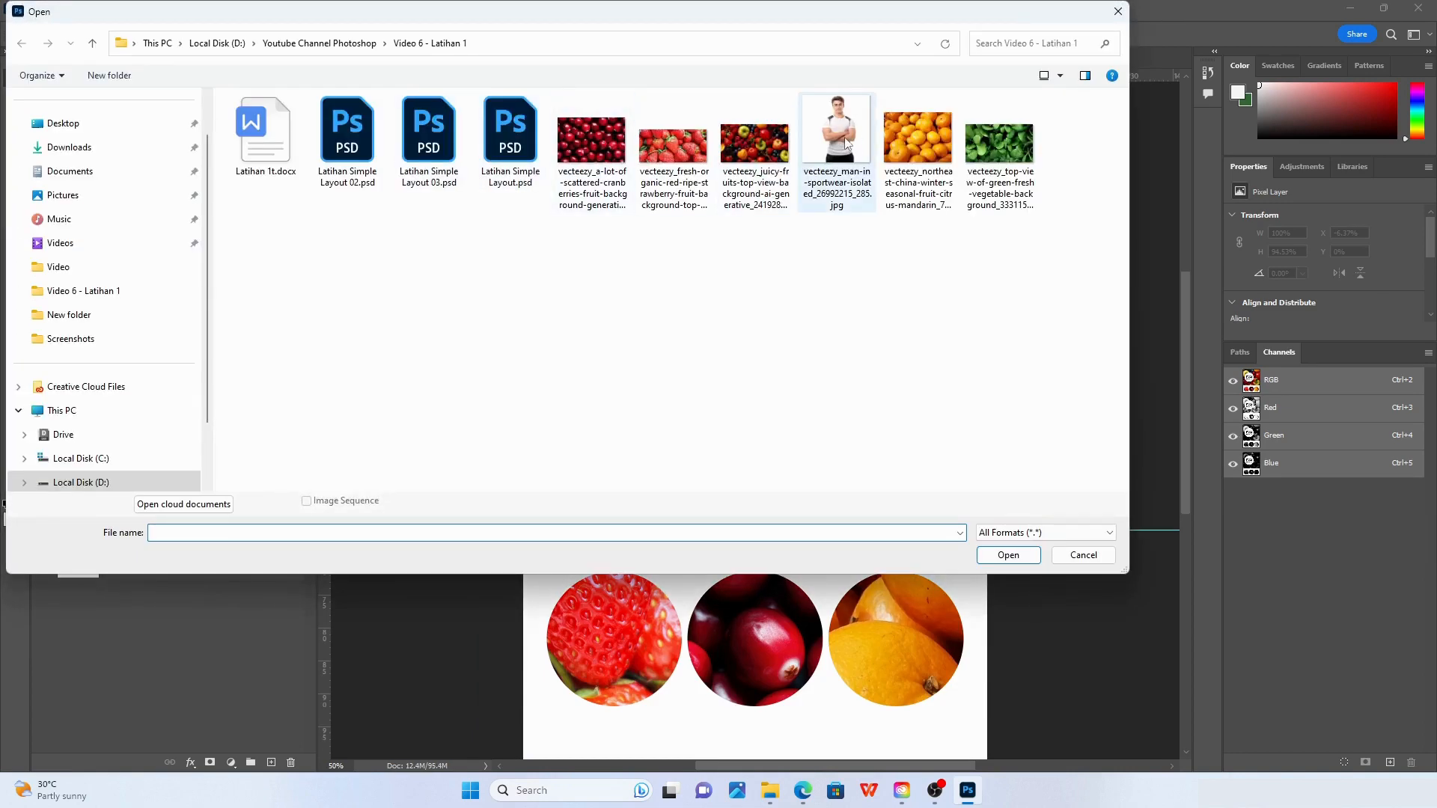
pyautogui.moveTo(836, 12); pyautogui.dragTo(879, 78)
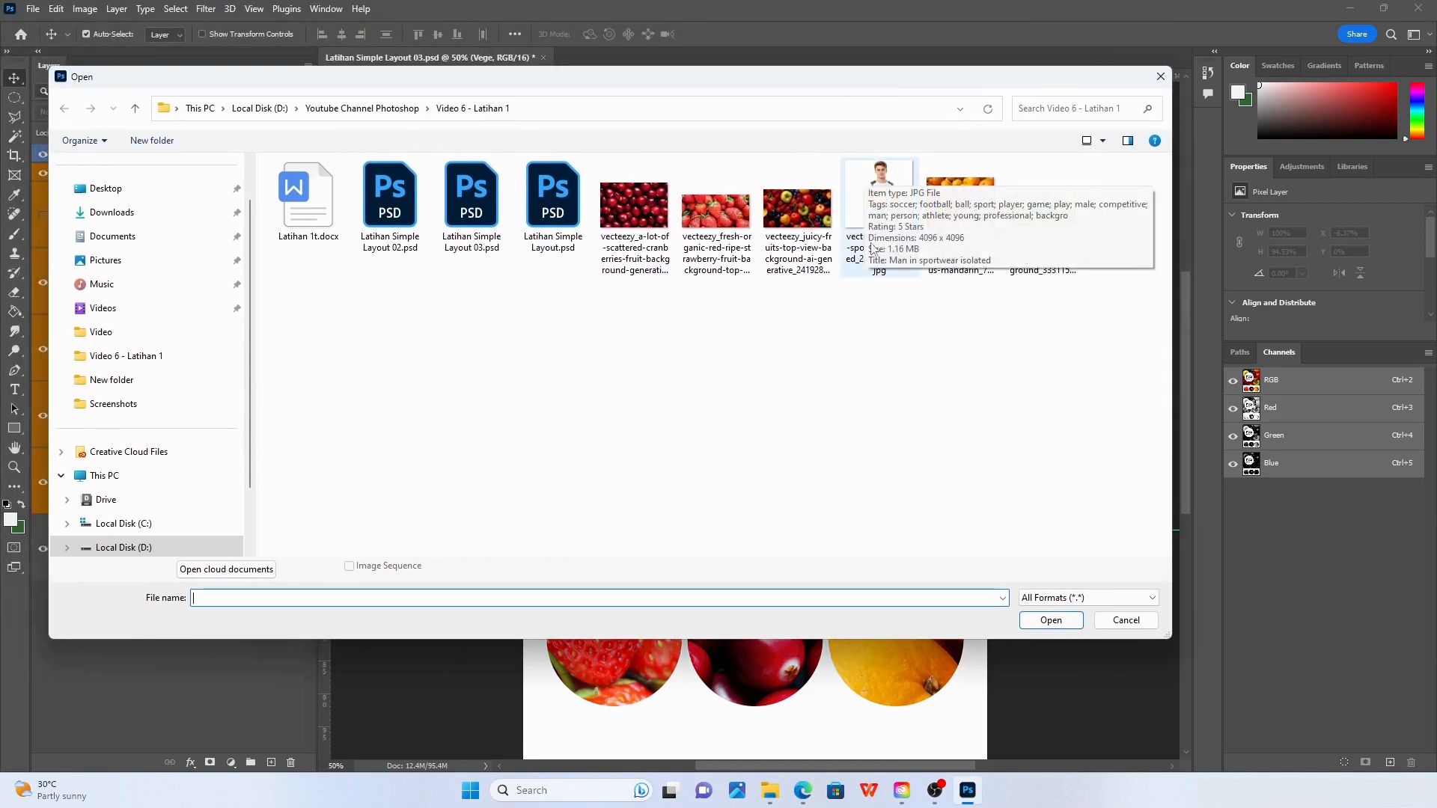
pyautogui.doubleClick(874, 200)
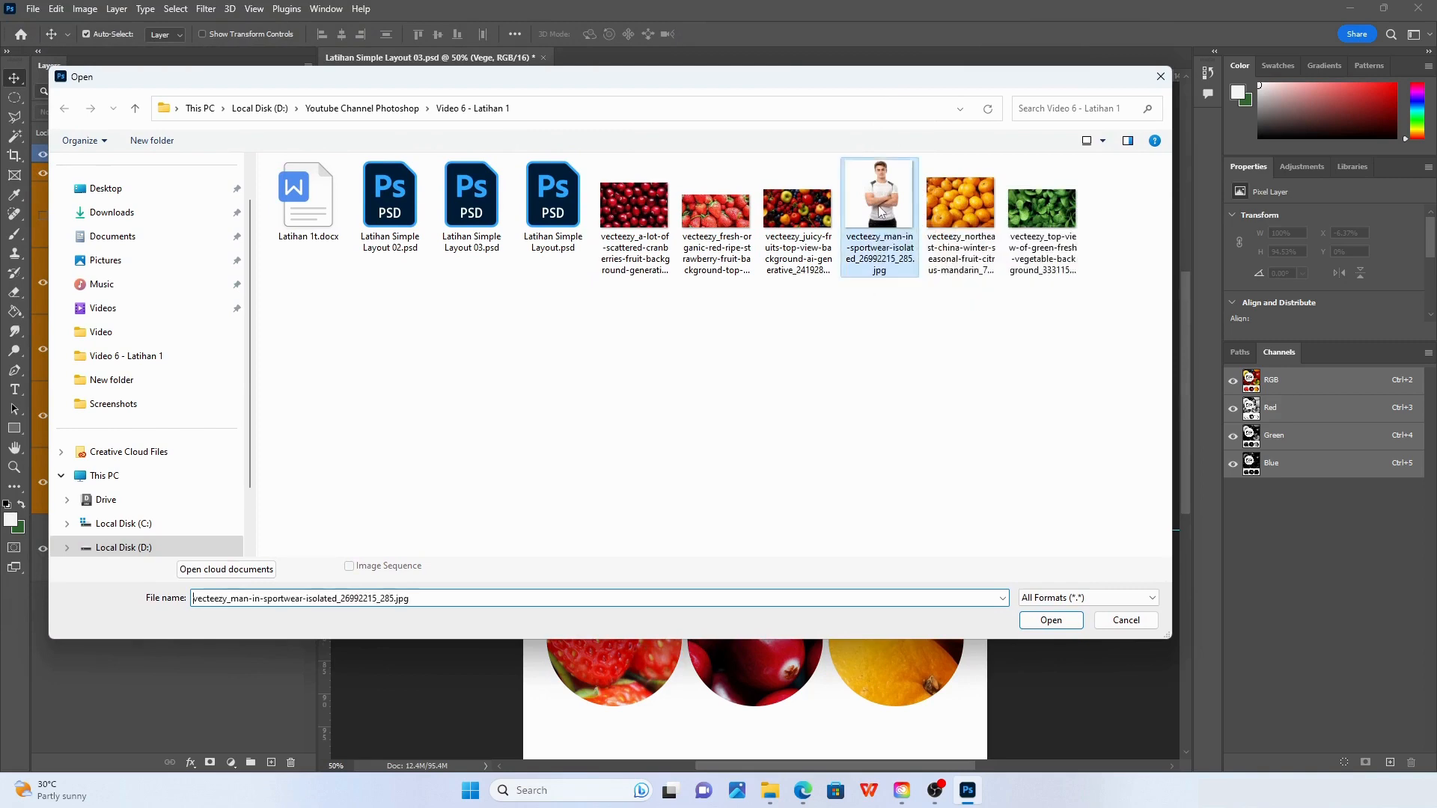
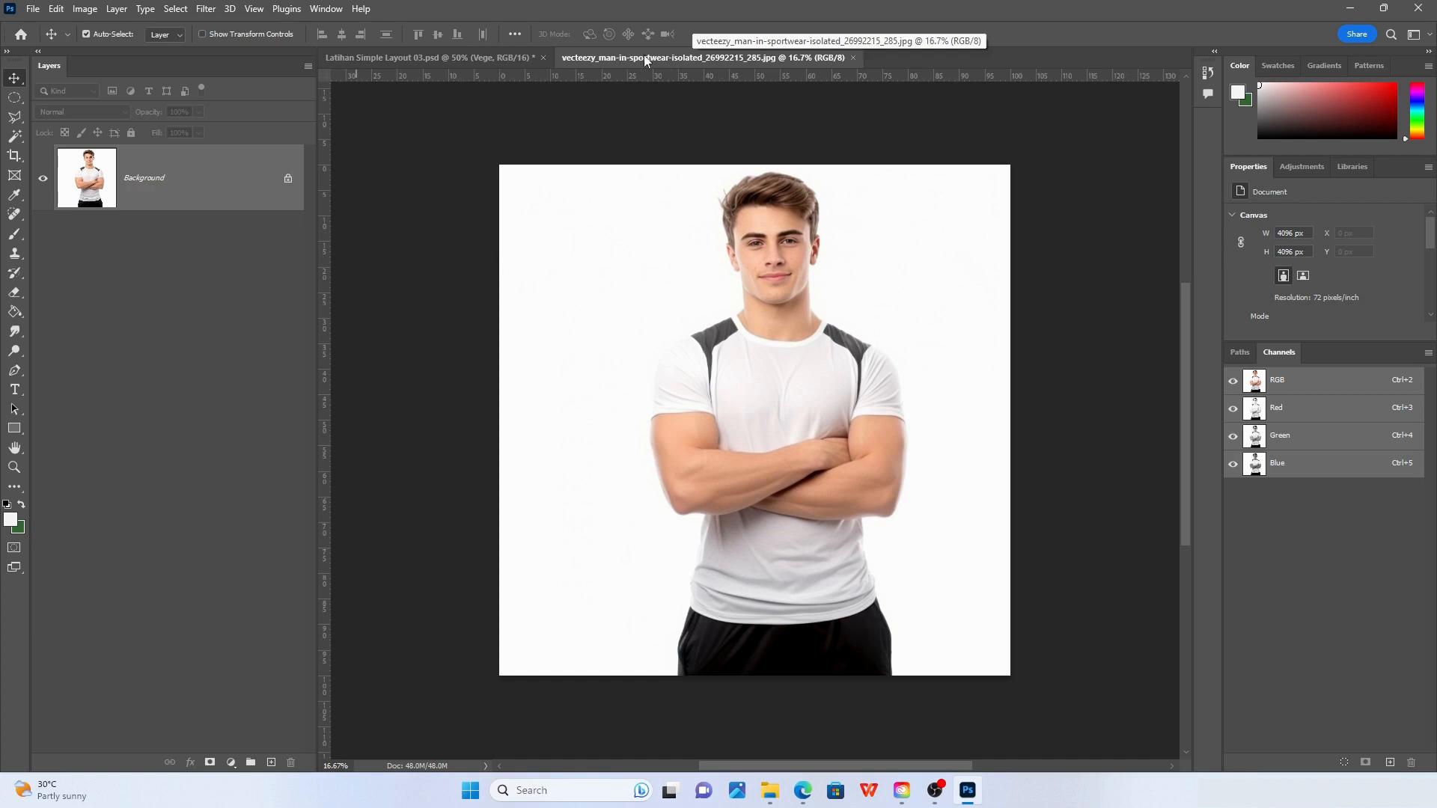
# Float the sportswear photo document and copy its image into the Latihan Simple Layout 03.psd poster, accepting the bit-depth difference
pyautogui.click(495, 54)
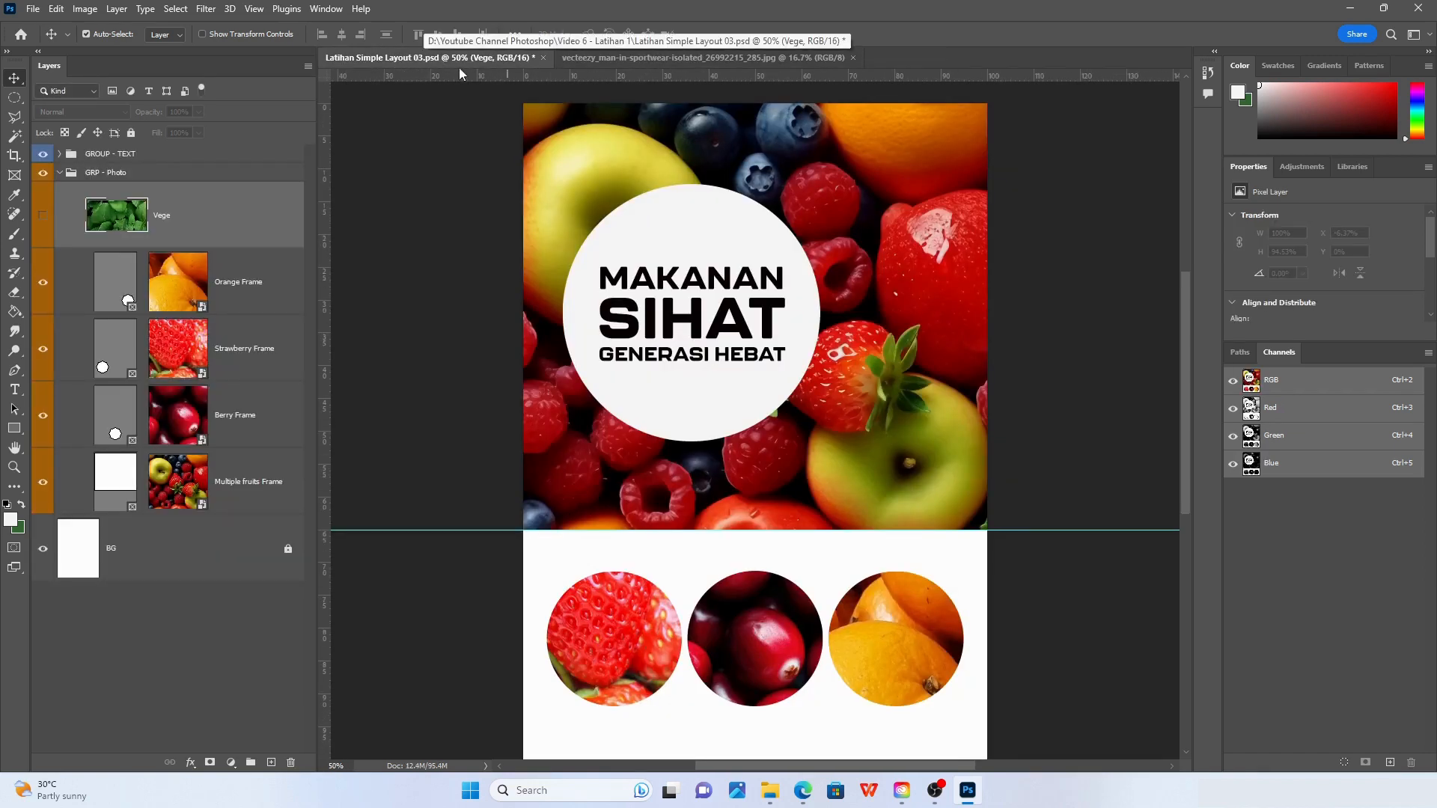
pyautogui.click(648, 59)
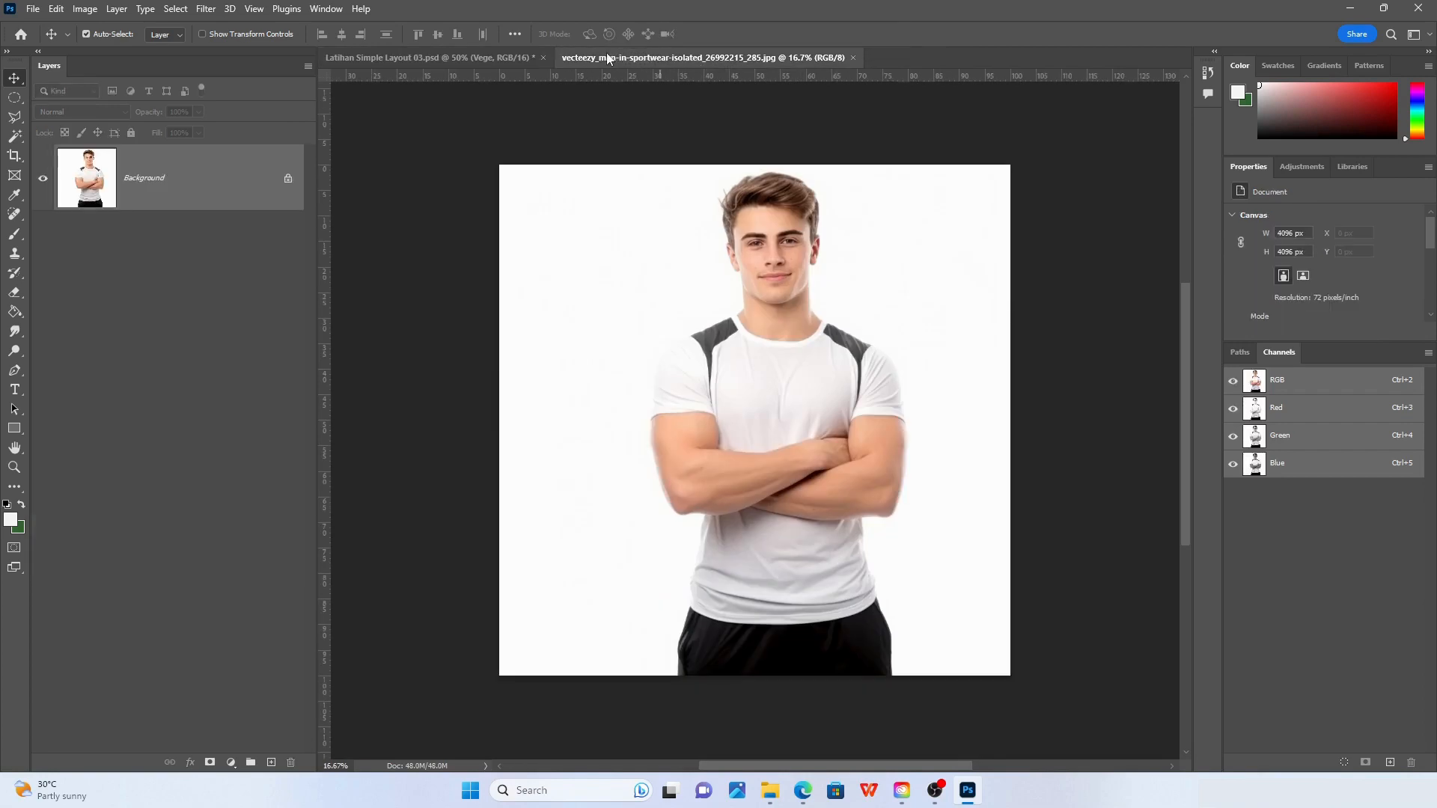
pyautogui.moveTo(606, 57); pyautogui.dragTo(824, 161)
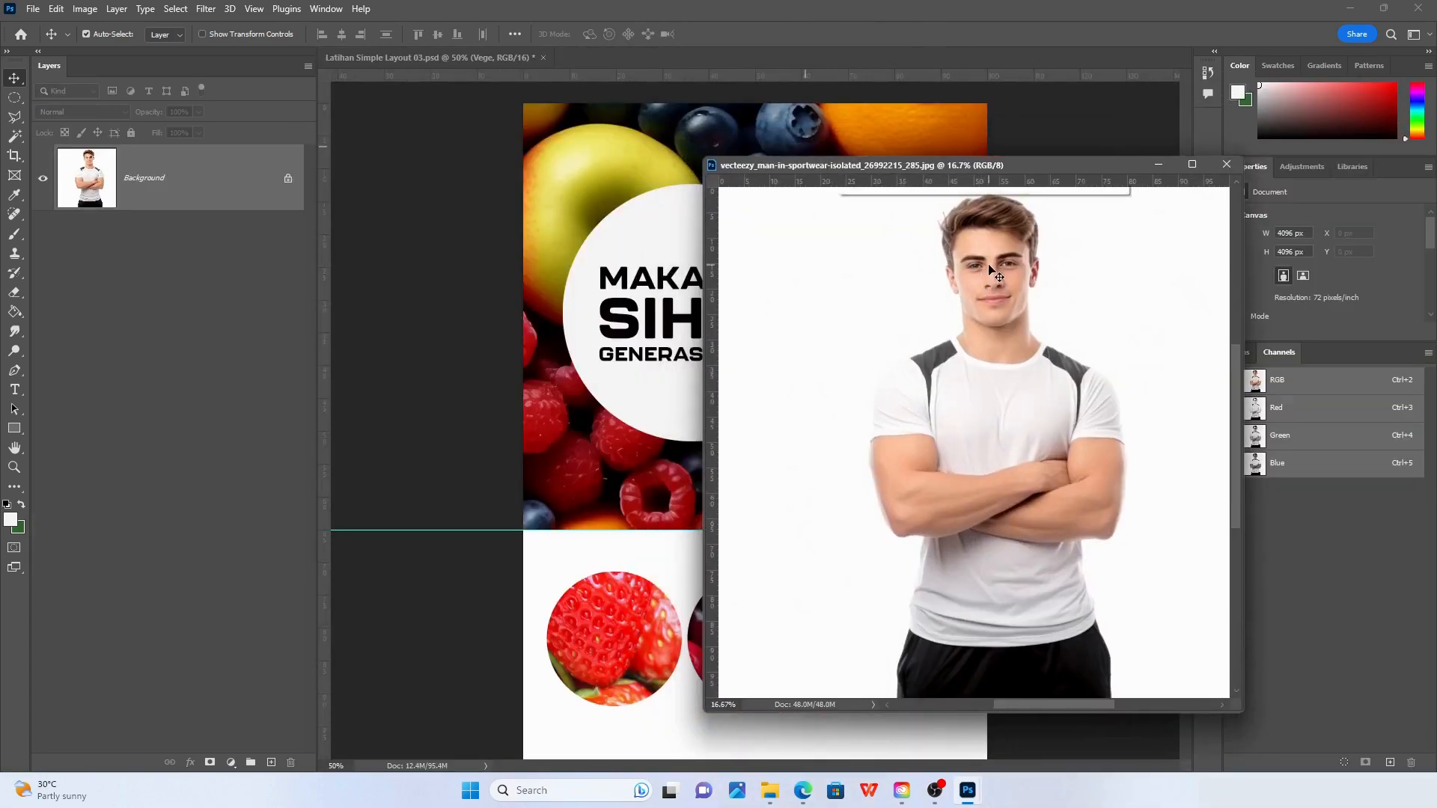
pyautogui.moveTo(990, 270); pyautogui.dragTo(607, 436)
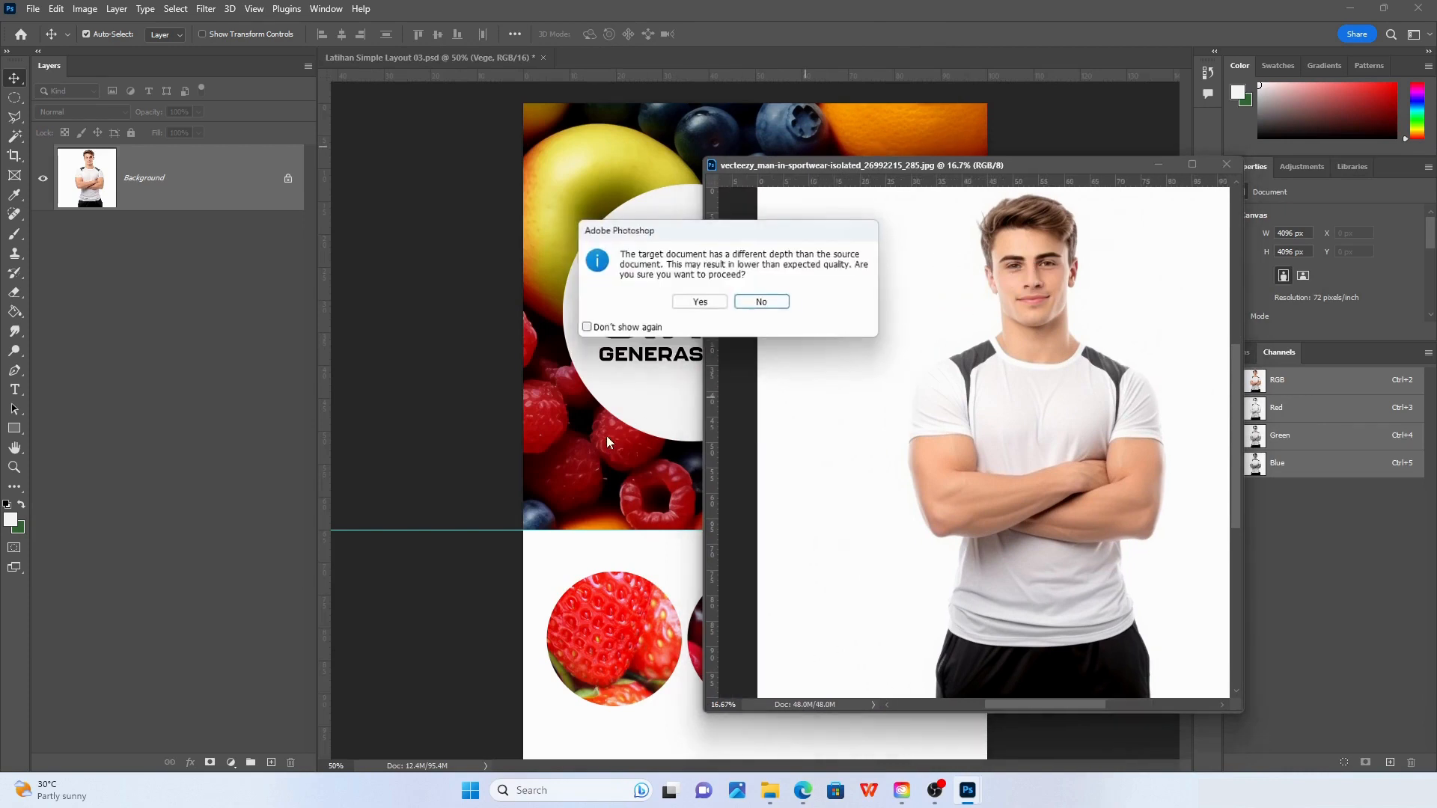
pyautogui.click(699, 304)
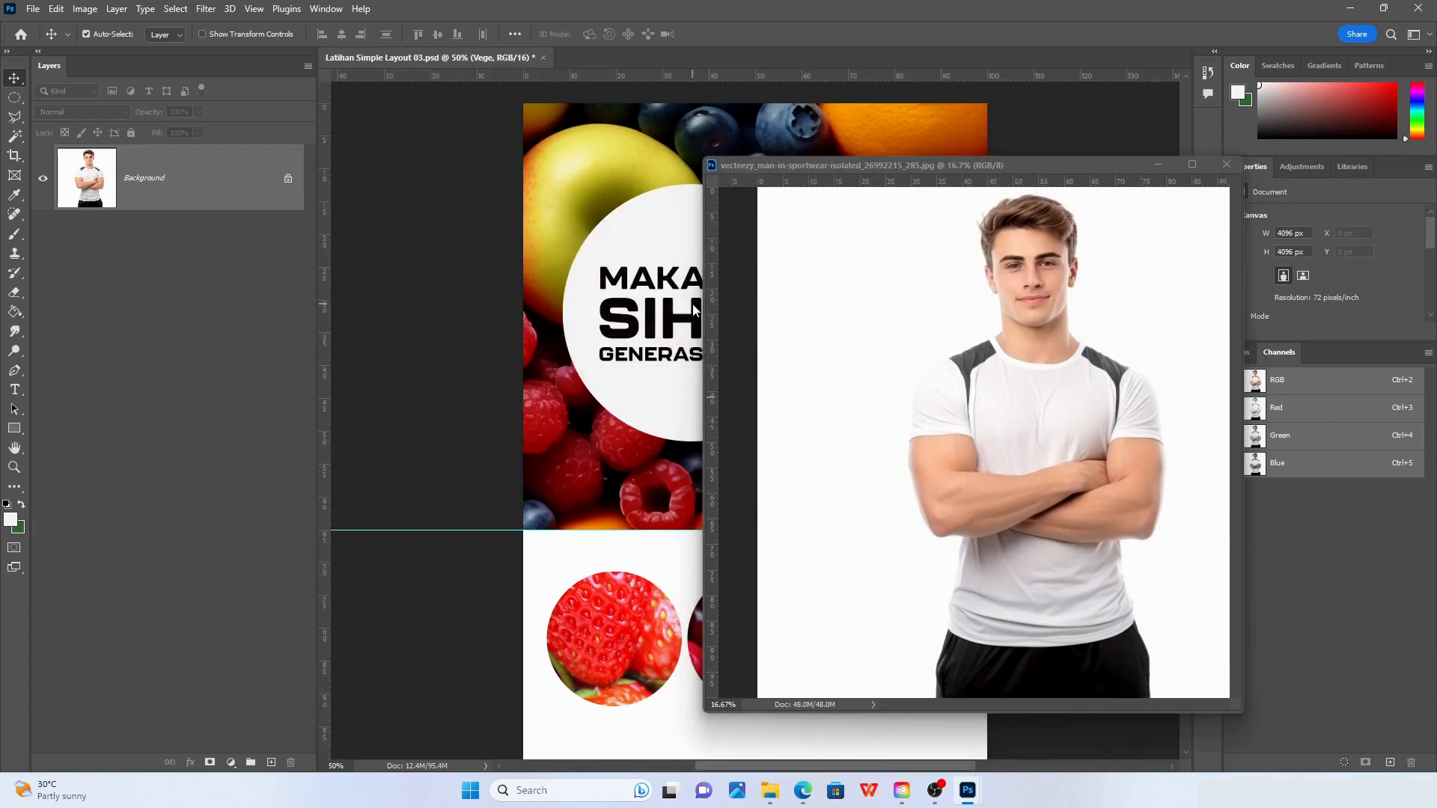
# Close the floating photo document and shift the oversized man photo so his head fills the upper part of the poster
pyautogui.moveTo(1124, 168); pyautogui.dragTo(1096, 178)
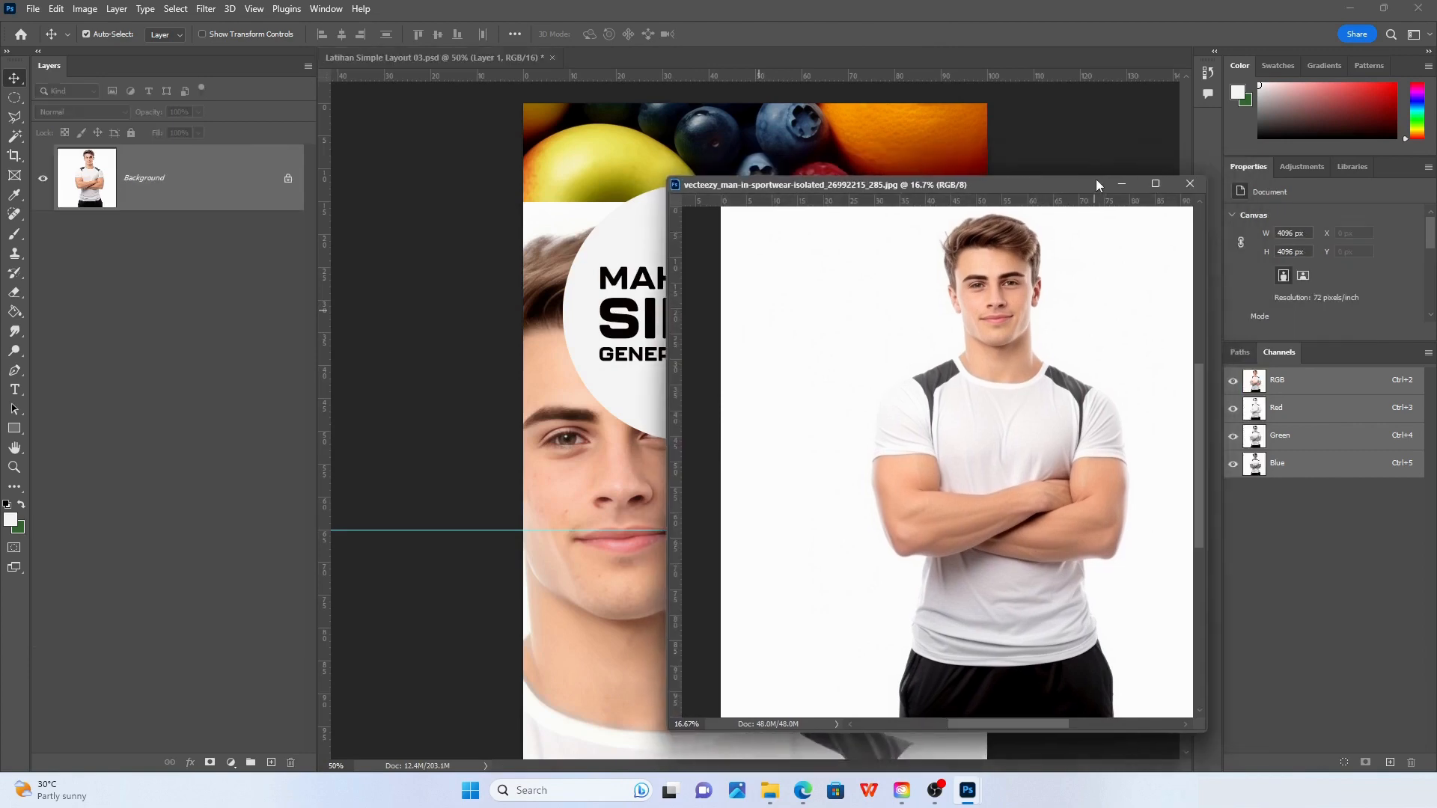
pyautogui.click(1189, 184)
pyautogui.moveTo(667, 444); pyautogui.dragTo(803, 335)
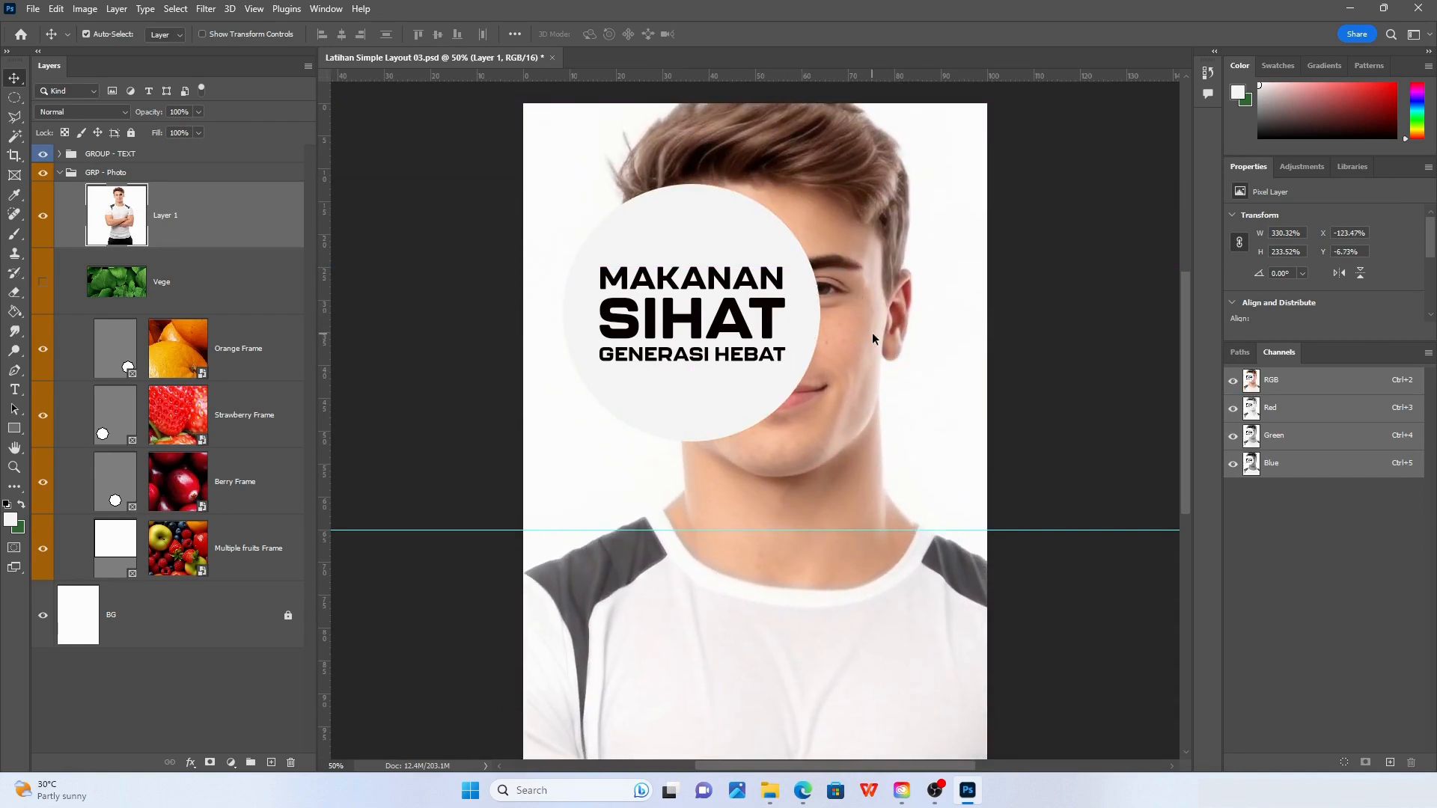
pyautogui.scroll(-5, 878, 328)
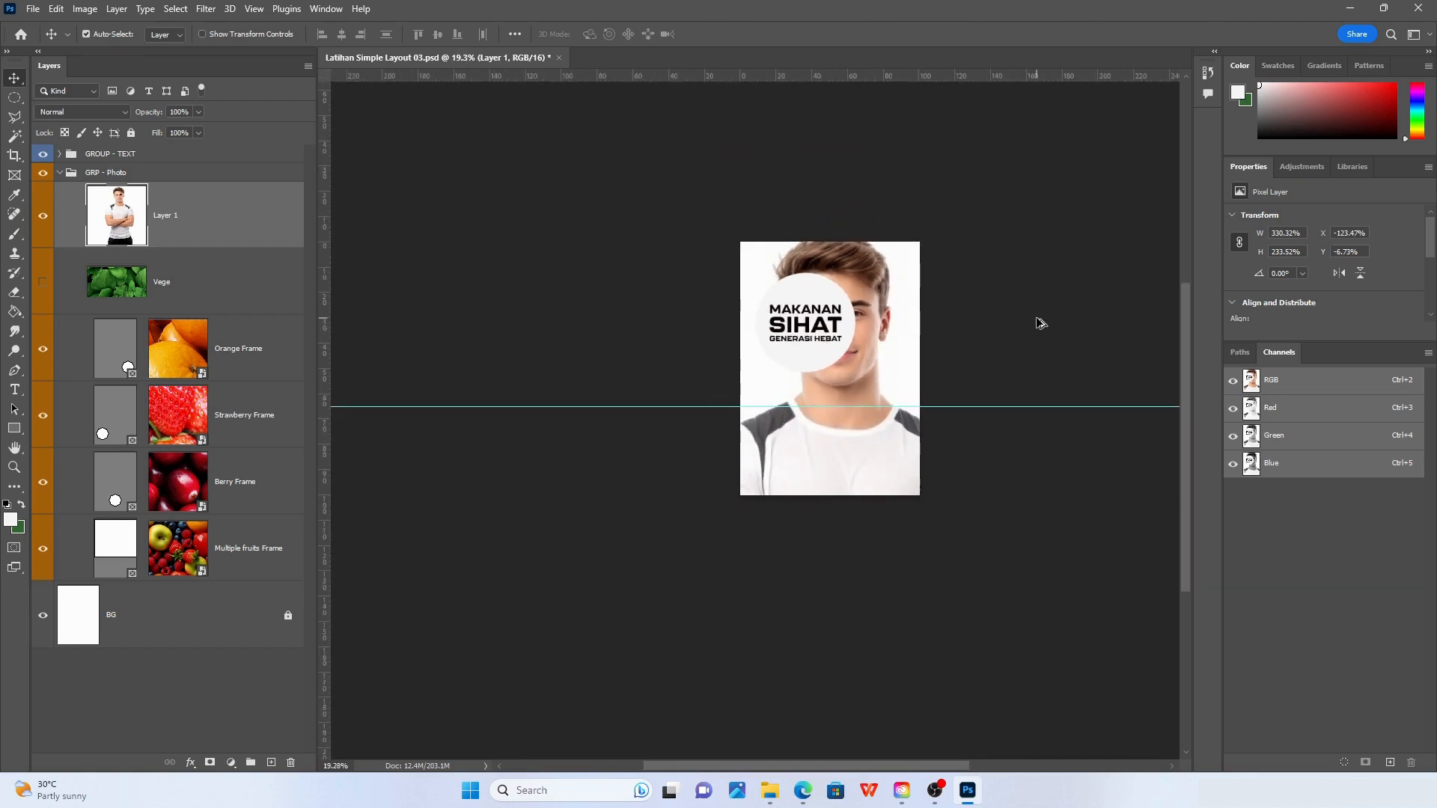
pyautogui.scroll(1, 1041, 323)
pyautogui.scroll(-2, 1041, 324)
pyautogui.scroll(2, 1042, 323)
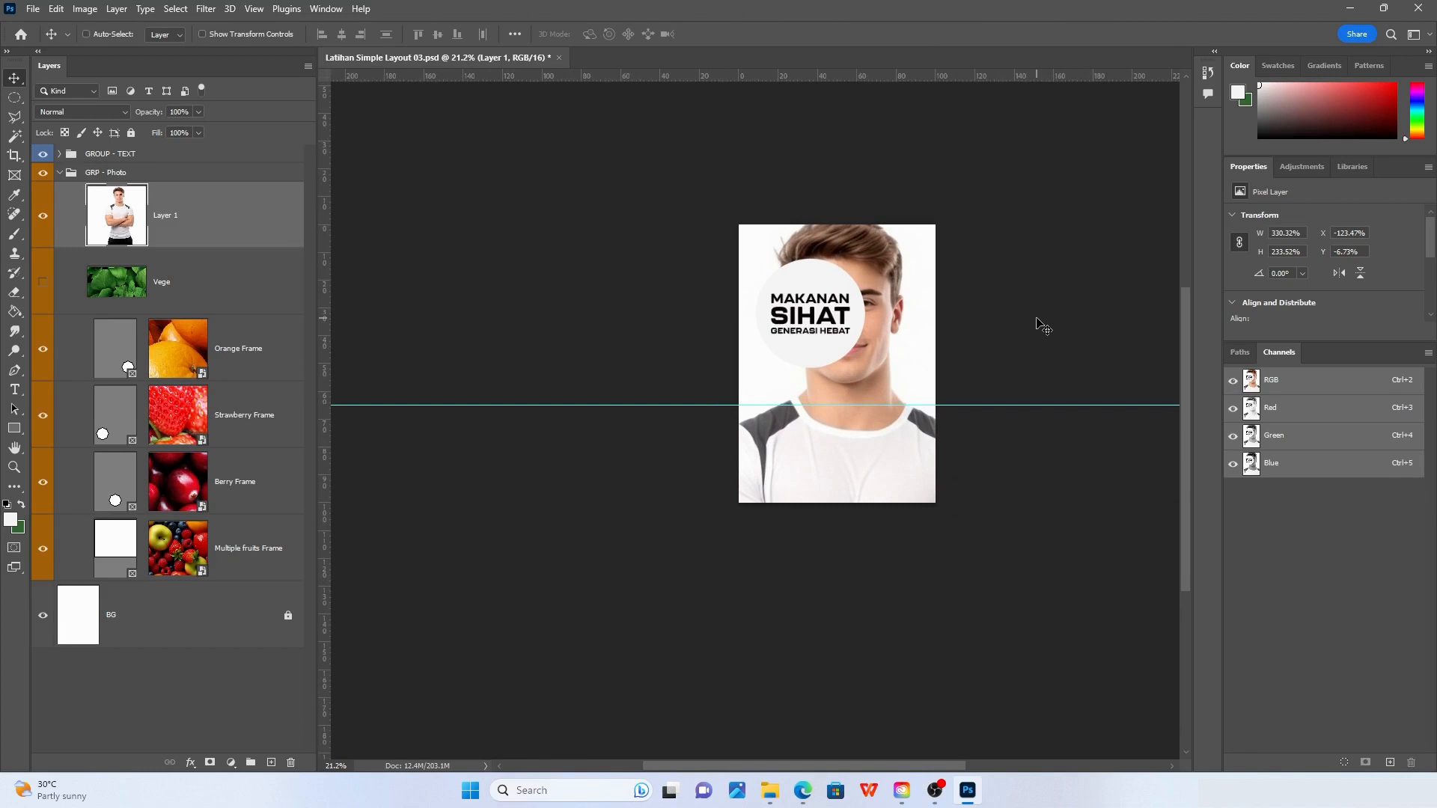
pyautogui.scroll(4, 1041, 326)
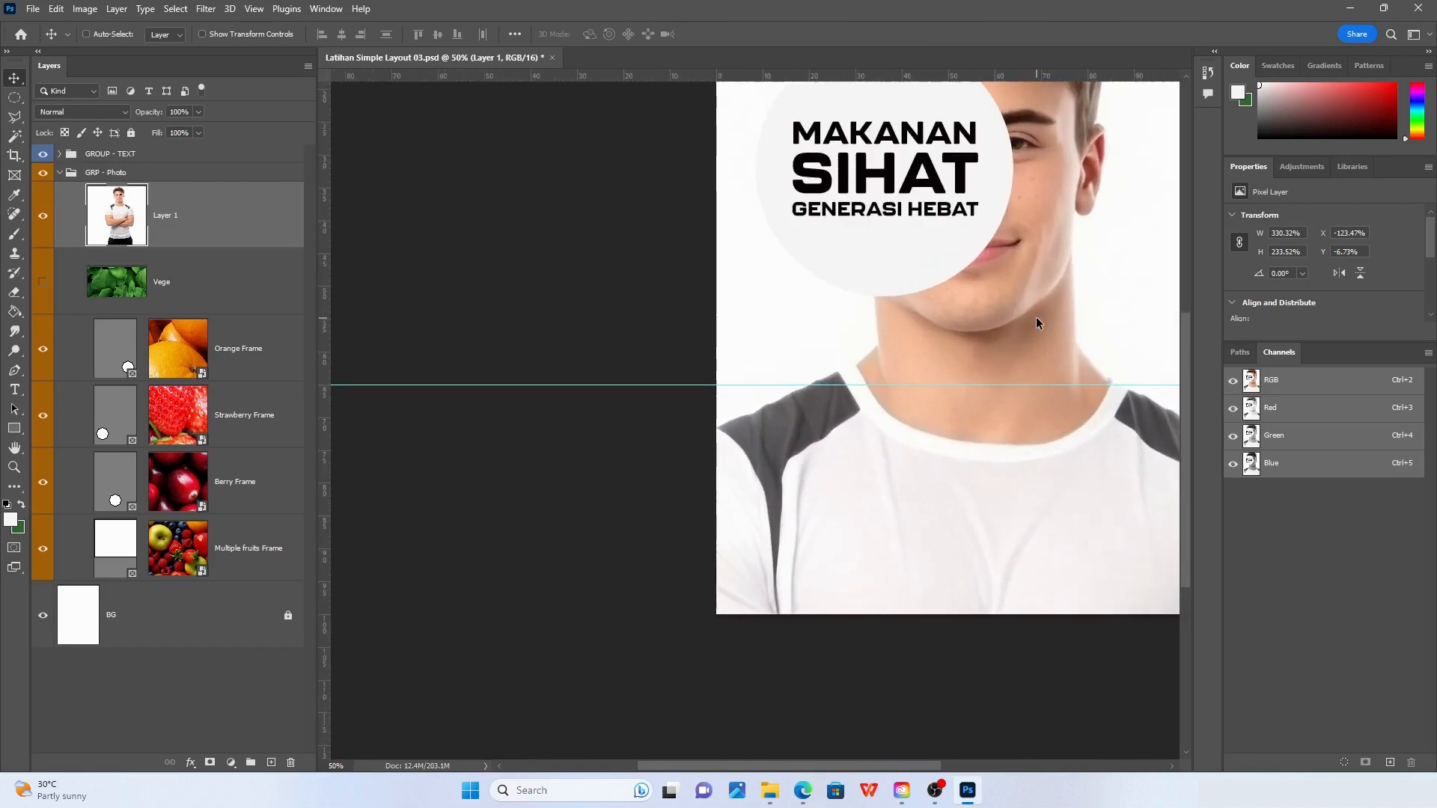
pyautogui.scroll(-4, 1036, 322)
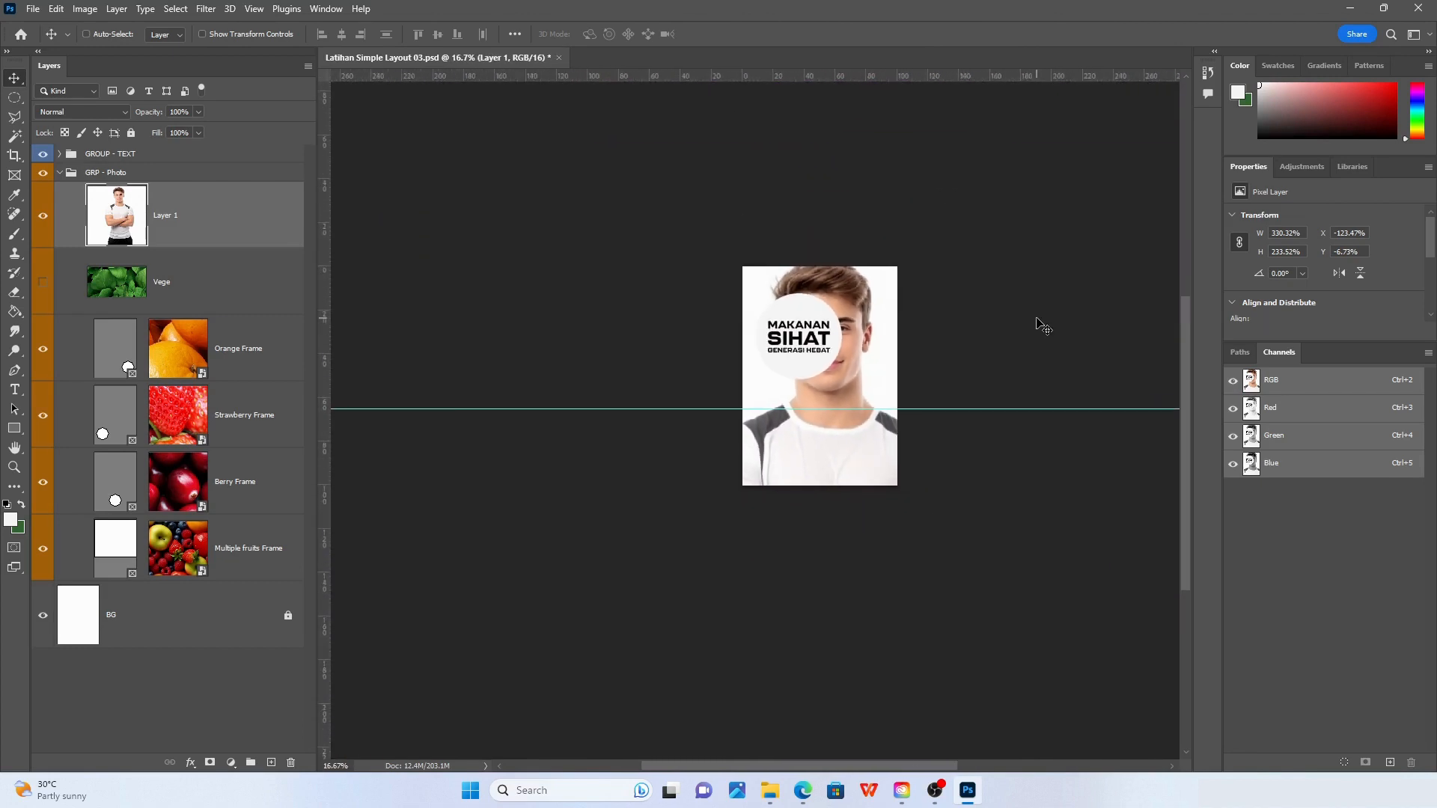
pyautogui.scroll(2, 1038, 324)
pyautogui.scroll(3, 1042, 326)
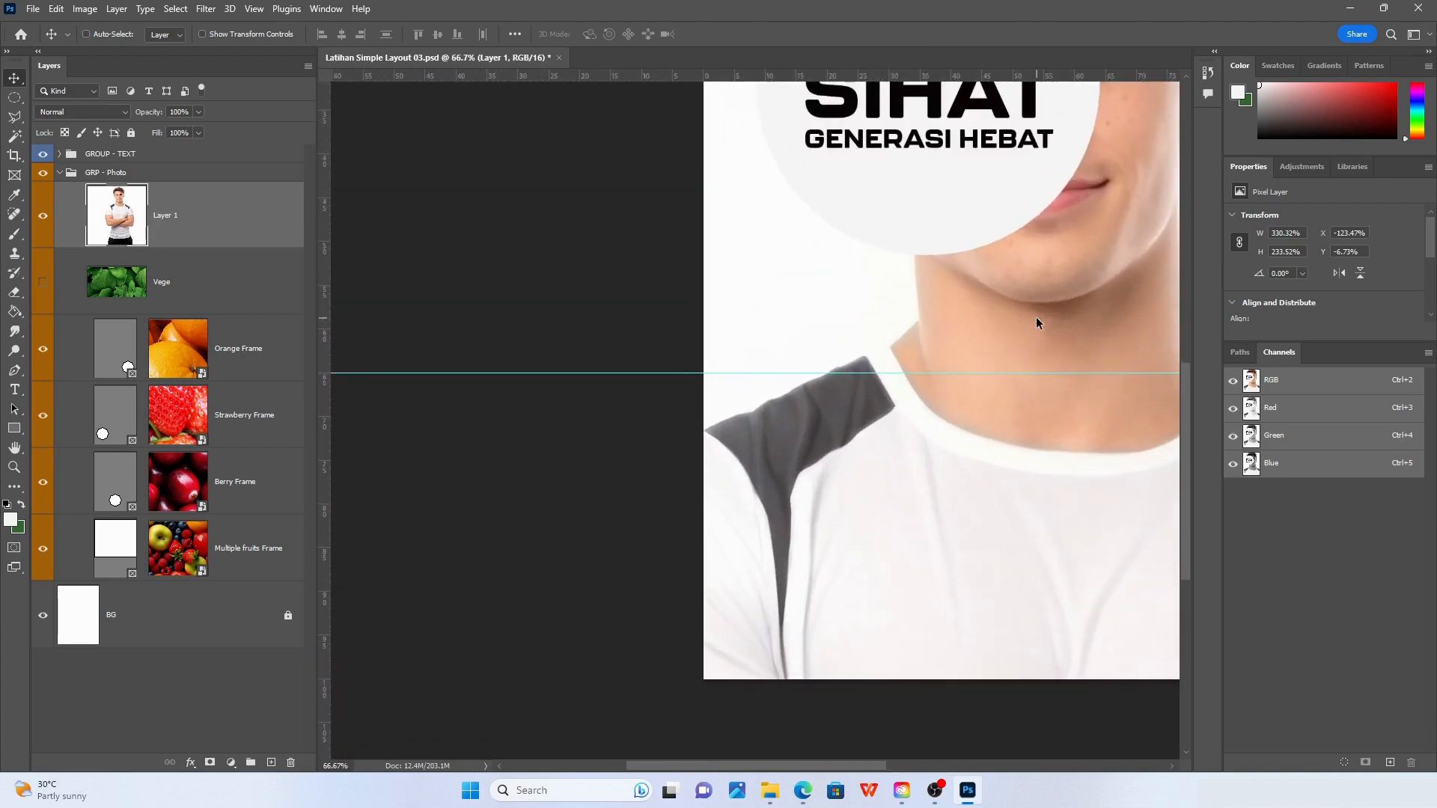
pyautogui.scroll(-5, 1041, 326)
pyautogui.scroll(4, 1041, 326)
pyautogui.moveTo(1023, 241); pyautogui.dragTo(771, 339)
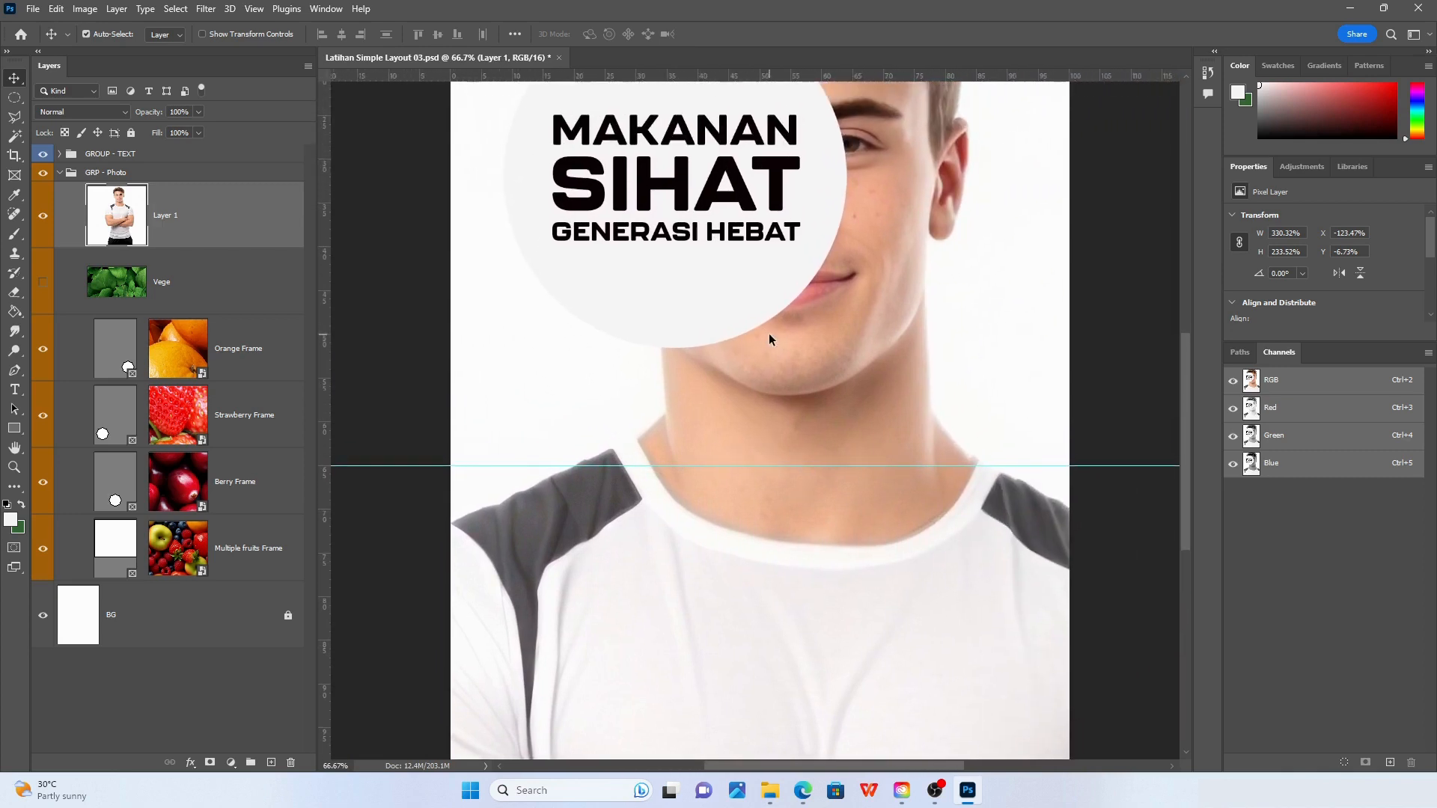
pyautogui.scroll(-2, 768, 339)
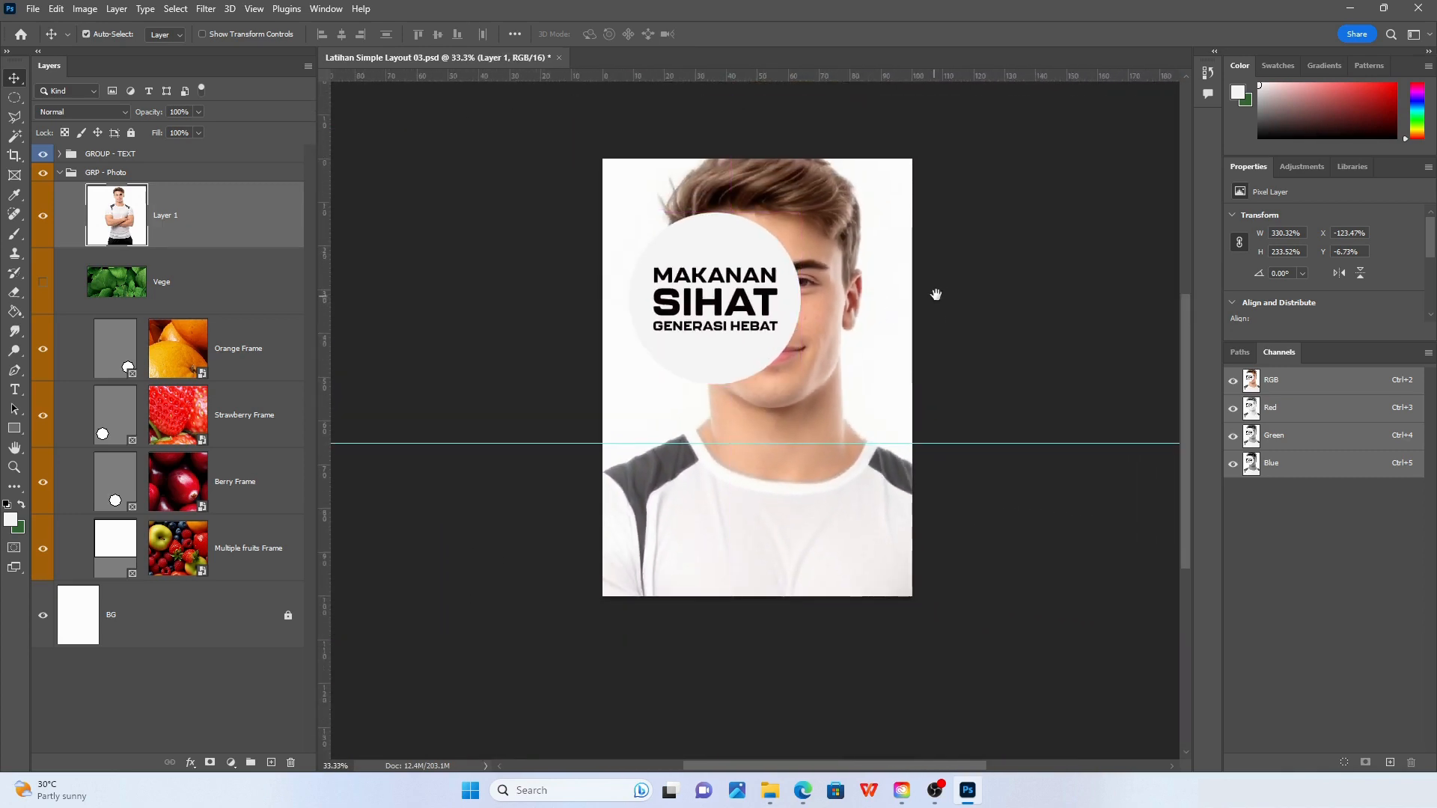
# Free-transform the man photo, scaling it proportionally to about 41.3% and moving it back over the poster
pyautogui.moveTo(807, 322)
pyautogui.mouseDown()
pyautogui.moveTo(829, 334)
pyautogui.moveTo(862, 300)
pyautogui.moveTo(806, 303)
pyautogui.mouseUp()
pyautogui.hotkey('ctrl', 't')
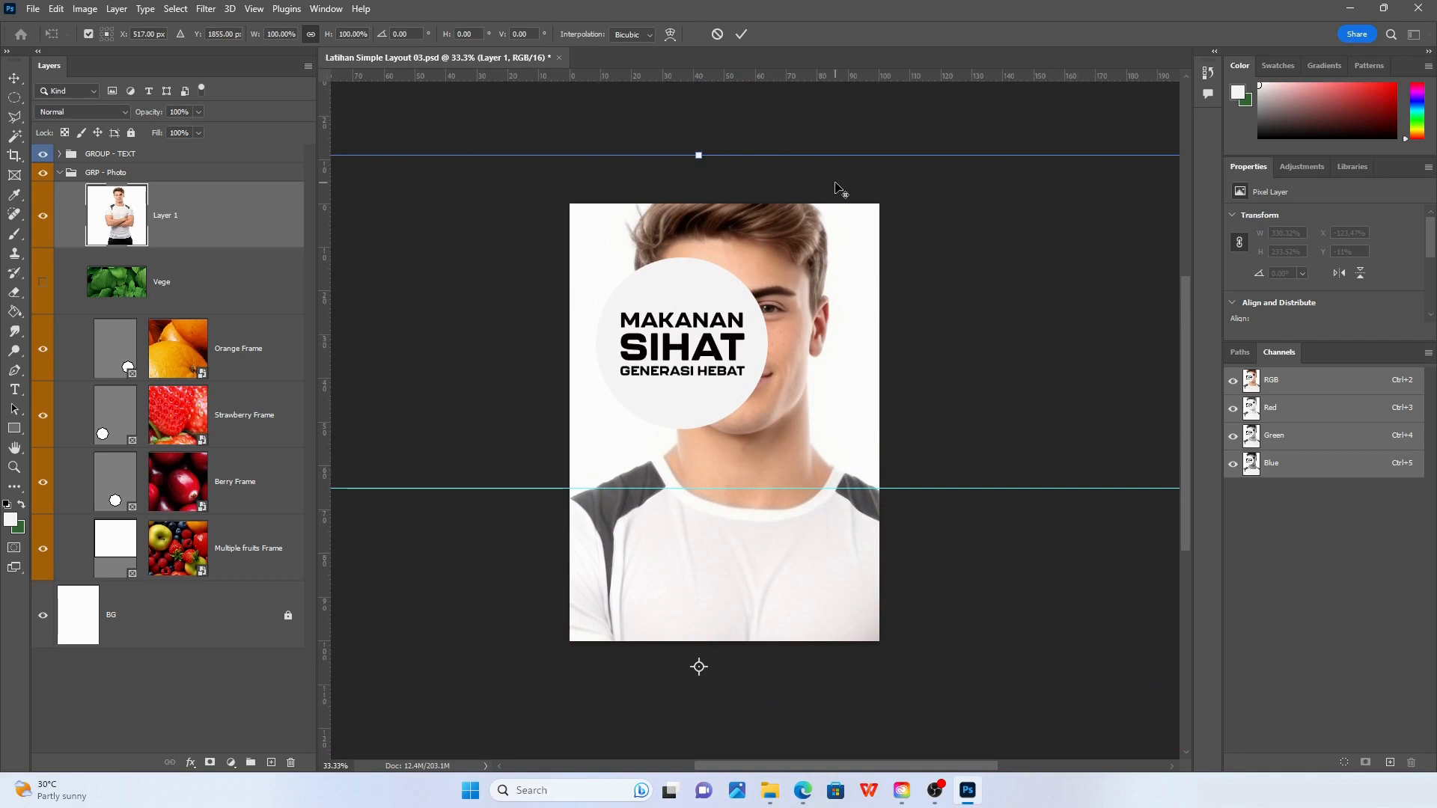
pyautogui.scroll(-2, 836, 194)
pyautogui.scroll(-4, 835, 194)
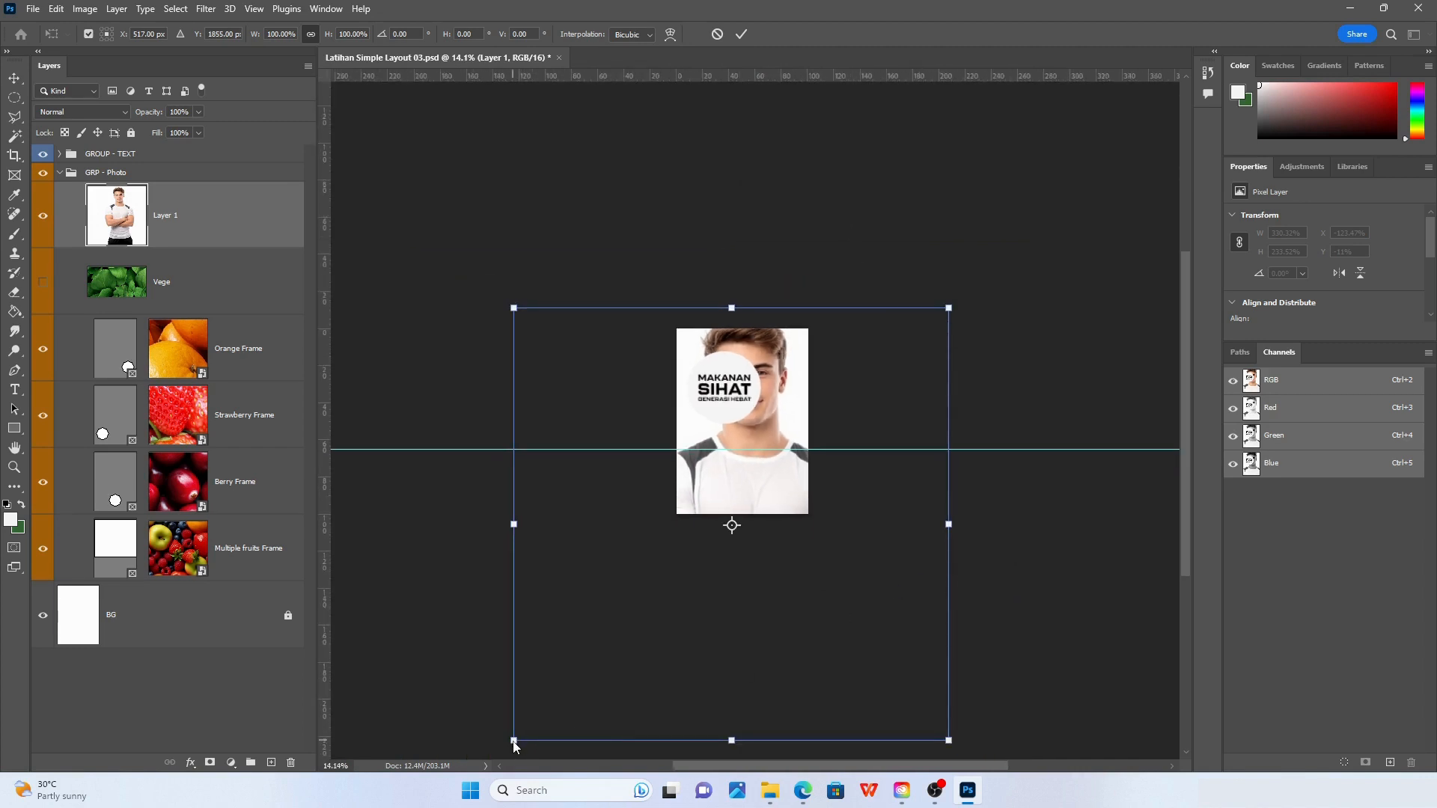
pyautogui.moveTo(514, 741); pyautogui.dragTo(769, 486)
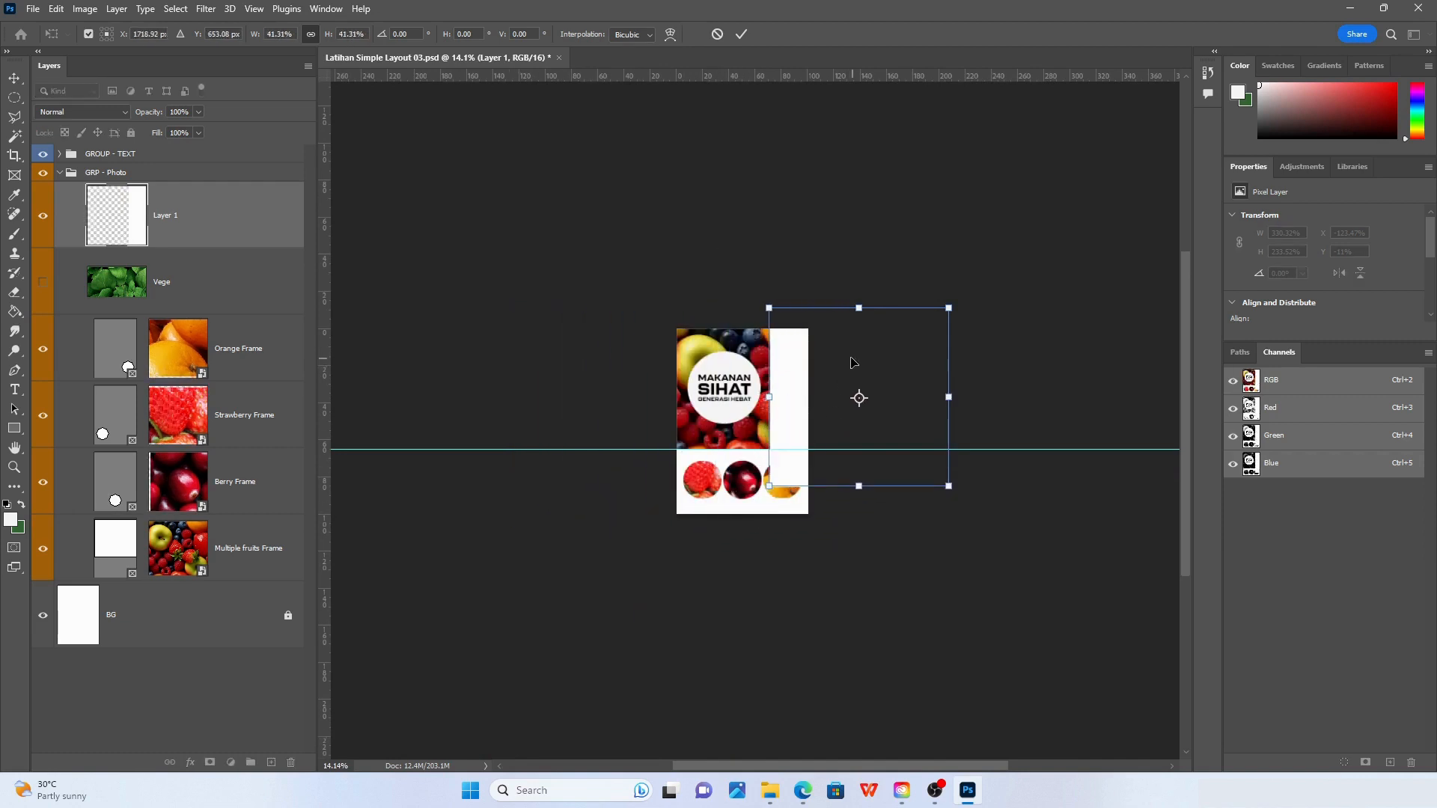
pyautogui.moveTo(851, 362); pyautogui.dragTo(739, 387)
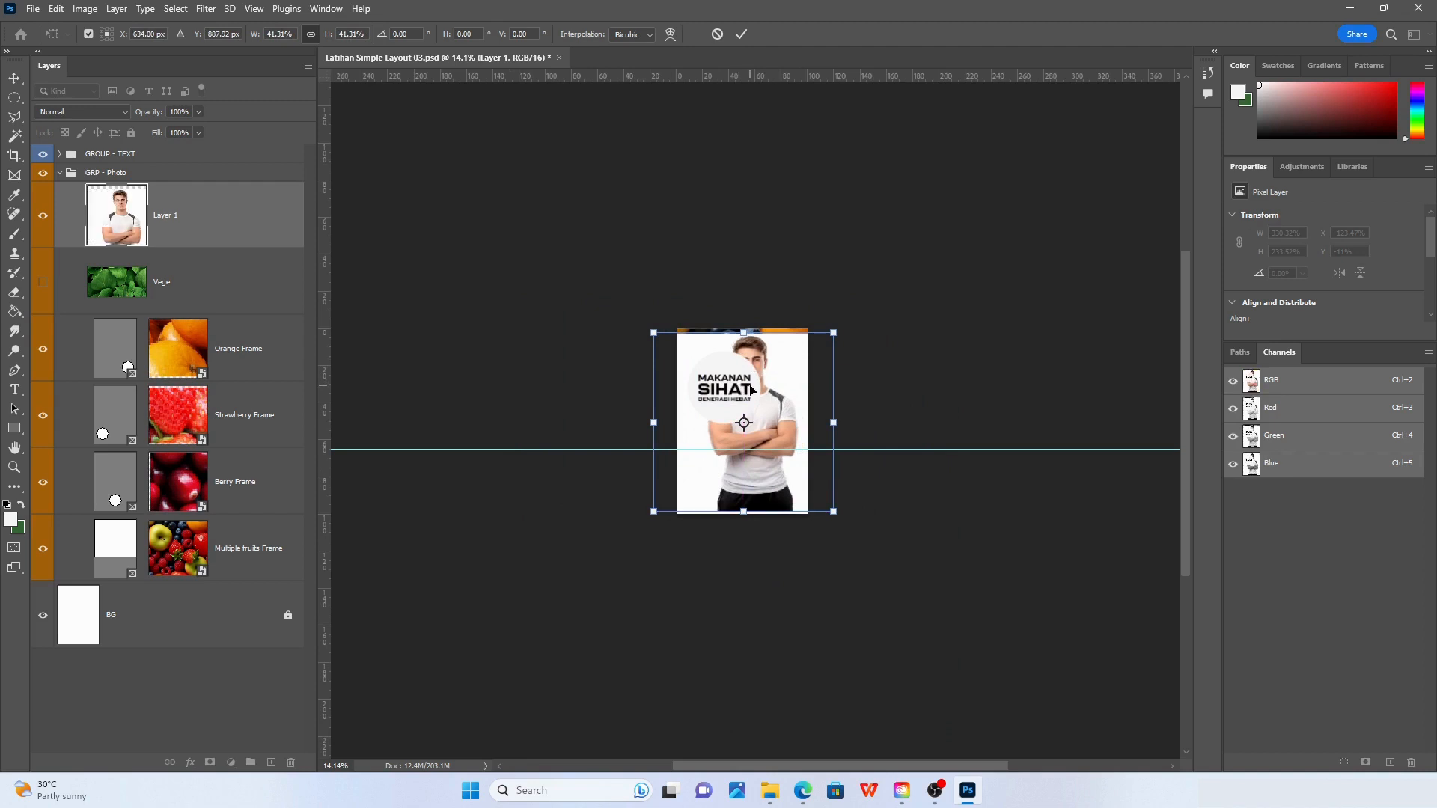
# Reduce the man photo to about 30.35% so it spans the poster's width, and apply the transform
pyautogui.scroll(5, 747, 424)
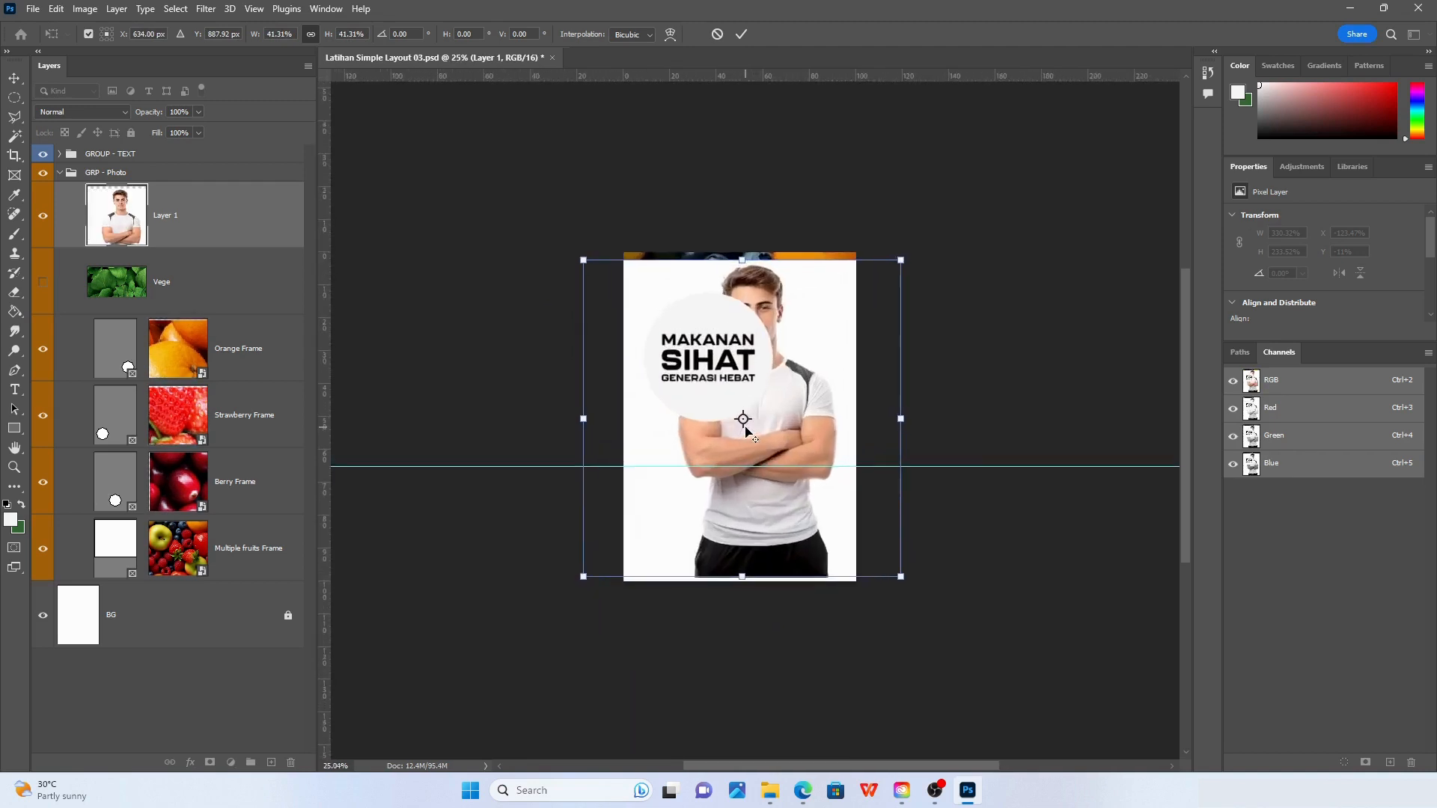
pyautogui.scroll(2, 746, 431)
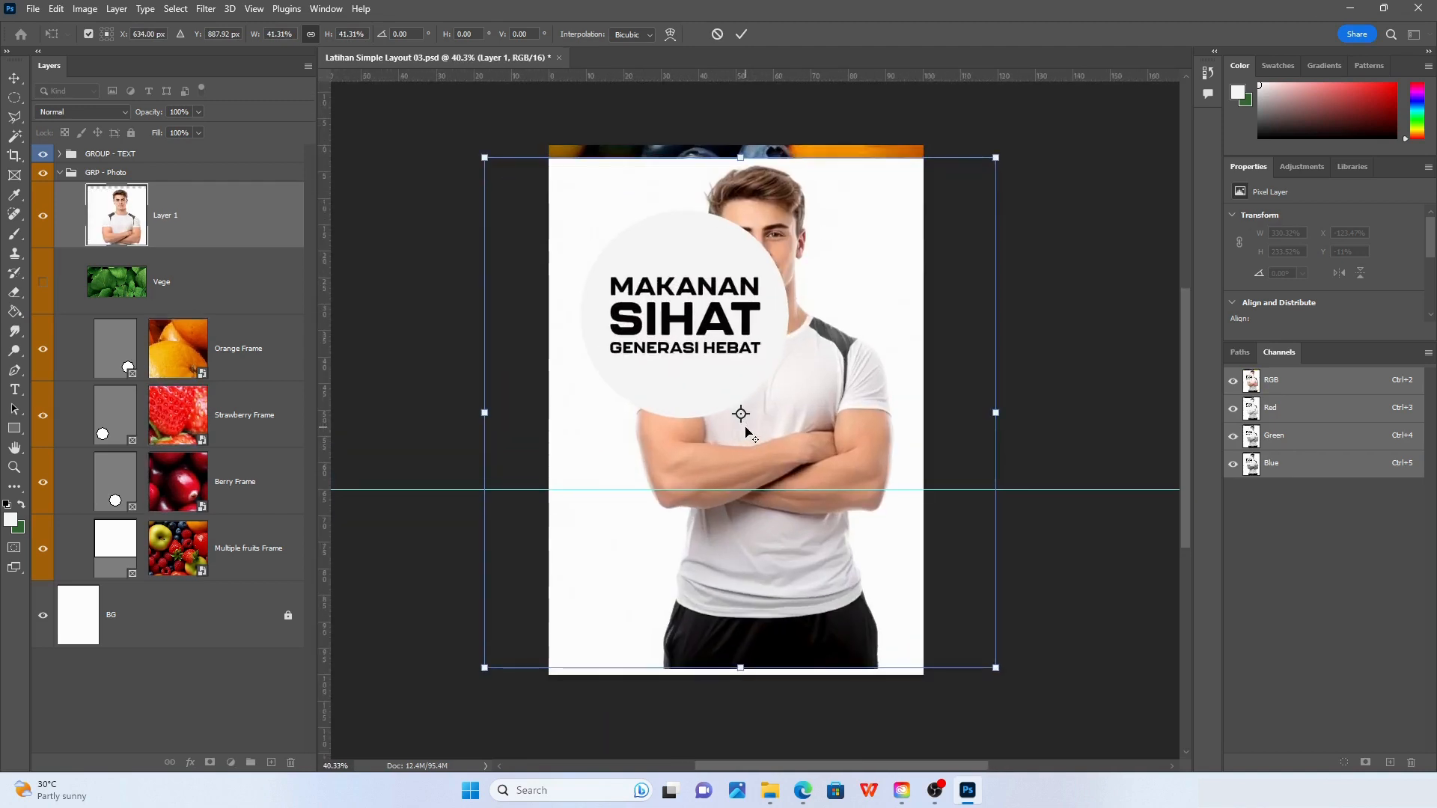
pyautogui.scroll(1, 746, 430)
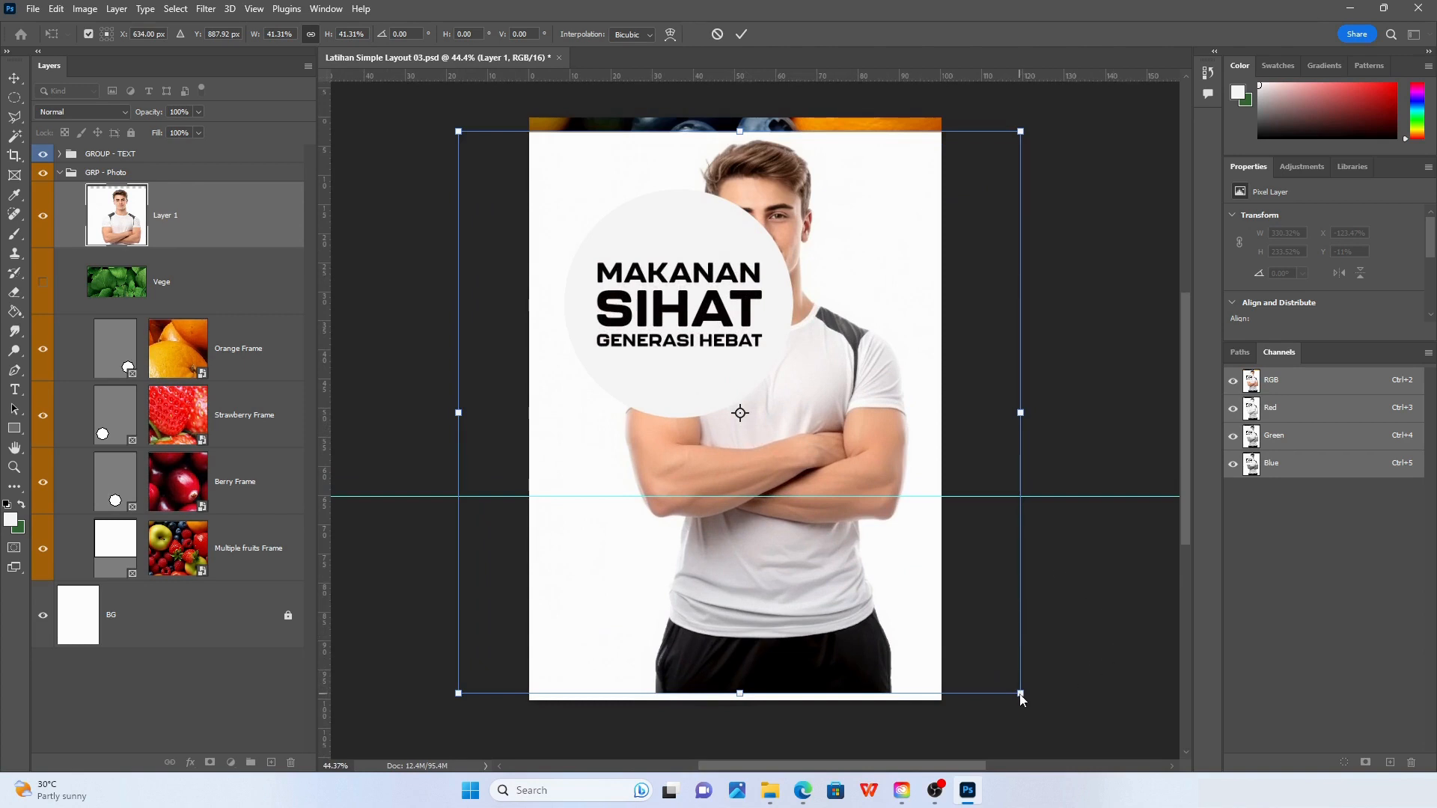
pyautogui.moveTo(1023, 700); pyautogui.dragTo(869, 560)
pyautogui.moveTo(815, 459); pyautogui.dragTo(878, 554)
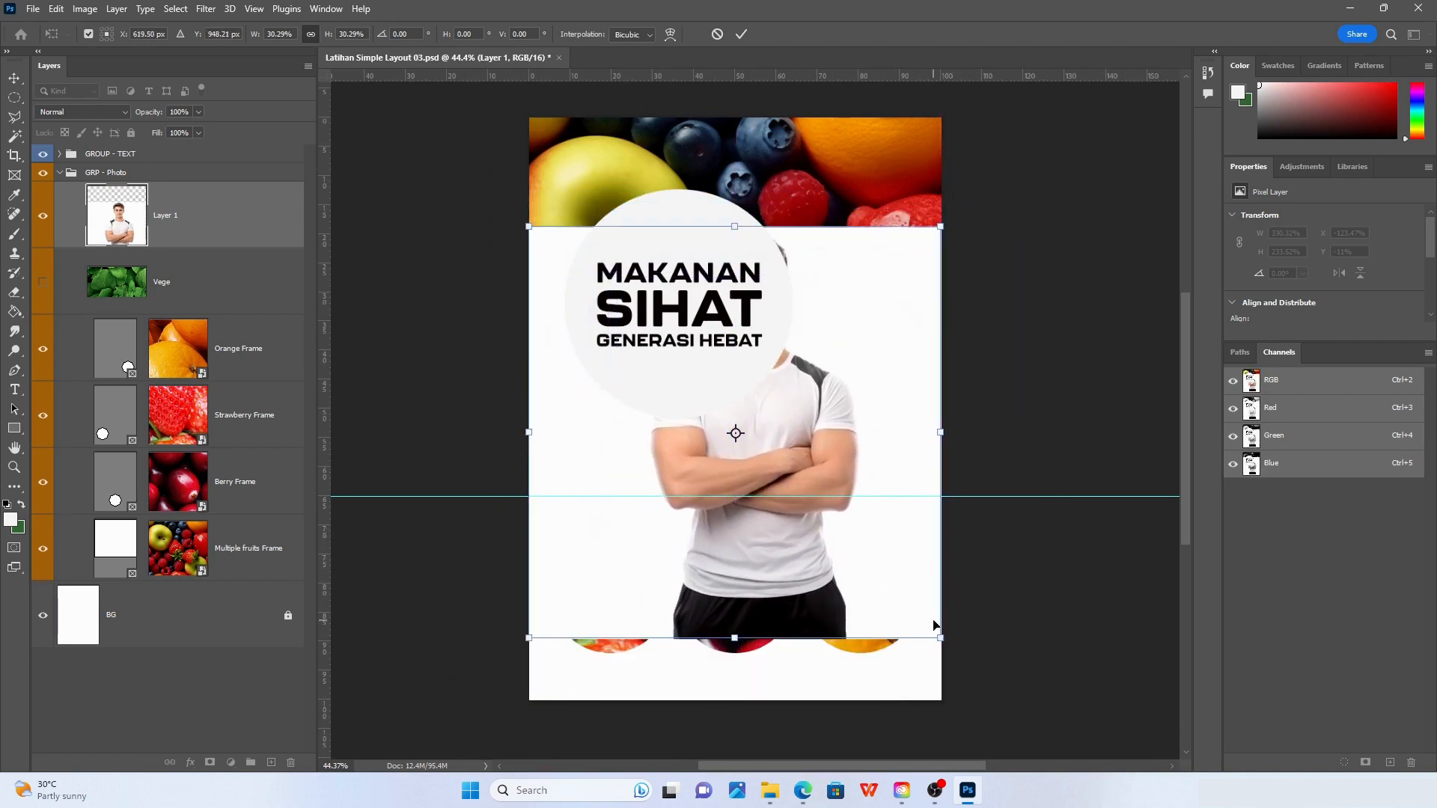
pyautogui.moveTo(945, 639); pyautogui.dragTo(944, 640)
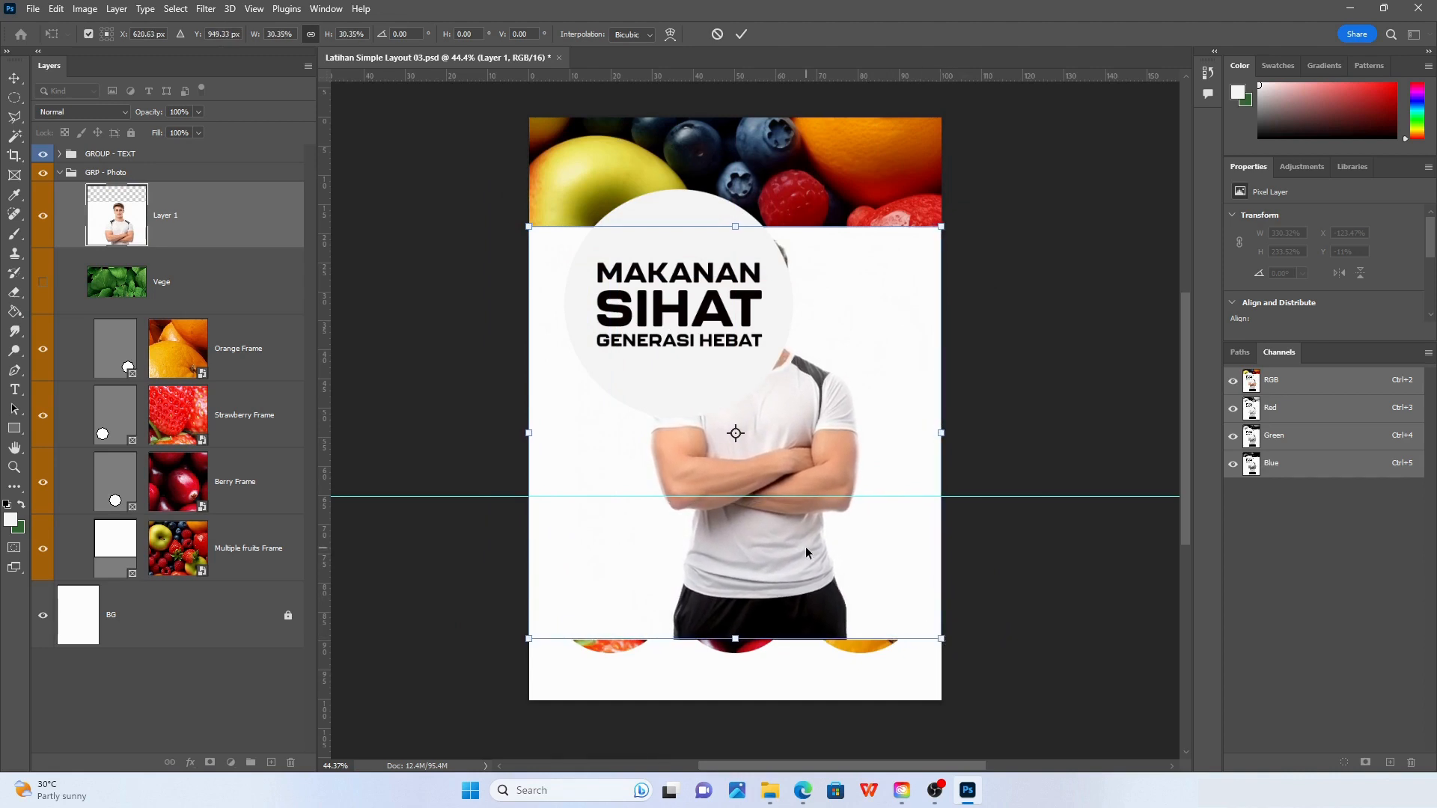
pyautogui.press('Return')
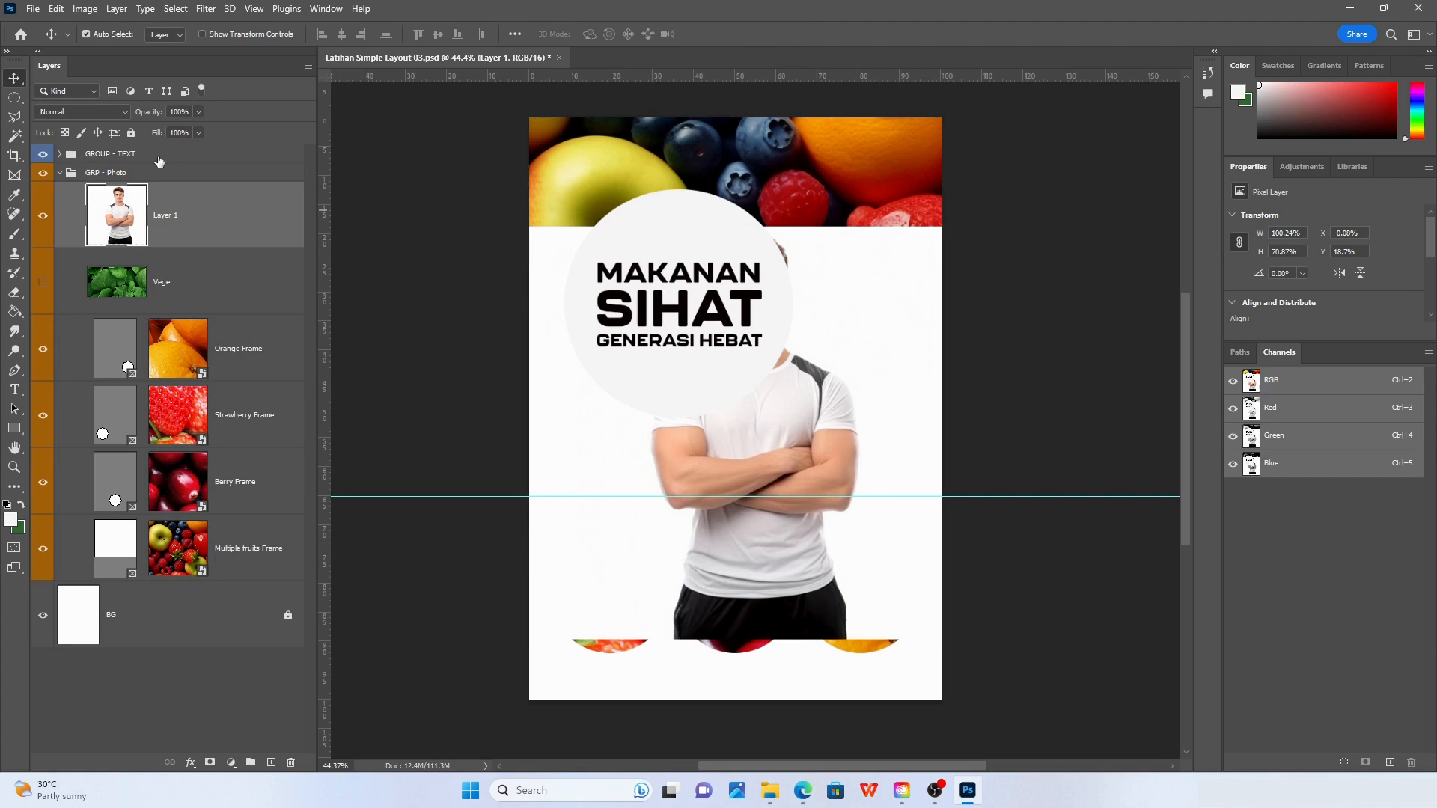
# Move the man photo slightly up to about Y 16.13% and show only its layer, hiding all others
pyautogui.moveTo(797, 411); pyautogui.dragTo(780, 370)
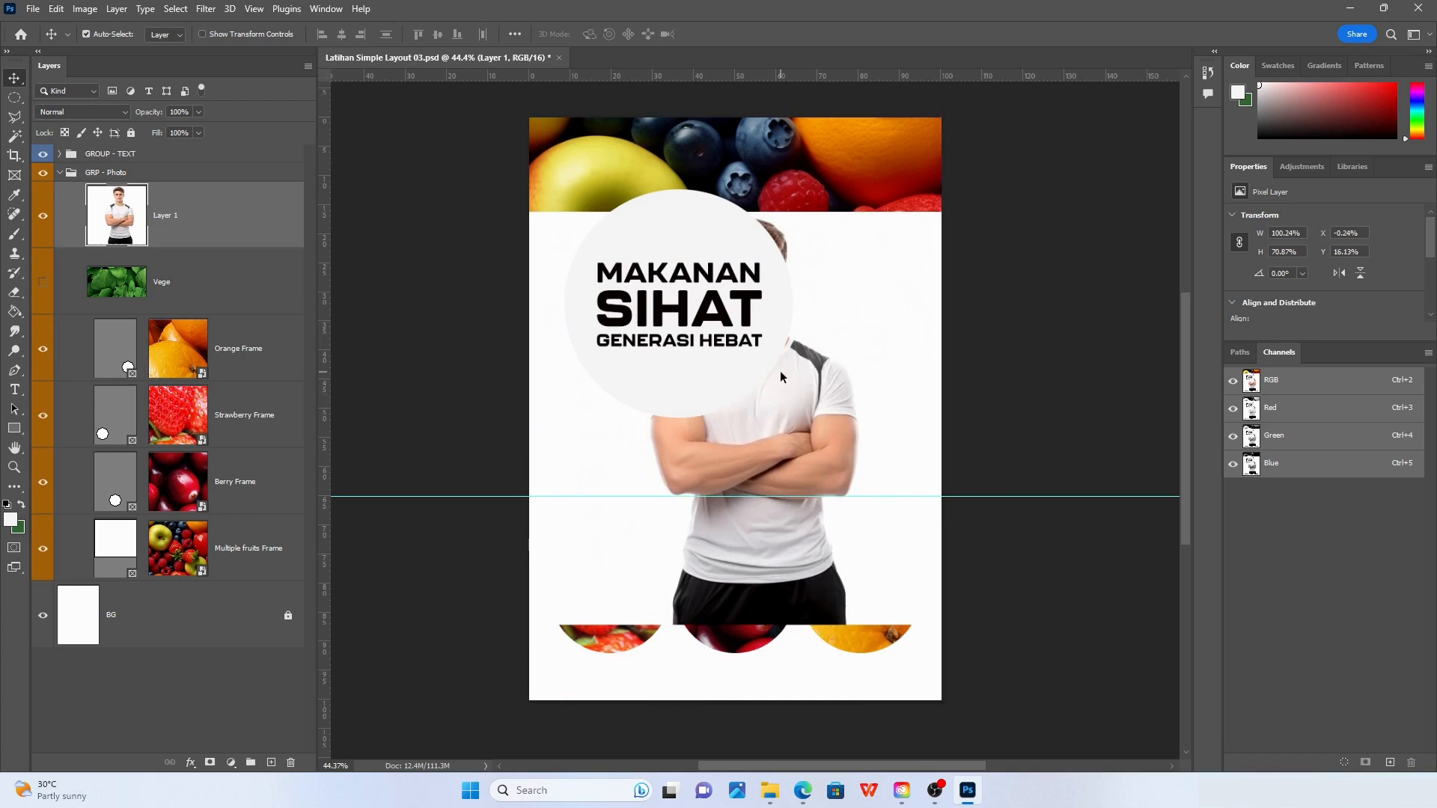
pyautogui.keyDown('alt'); pyautogui.click(43, 219); pyautogui.keyUp('alt')
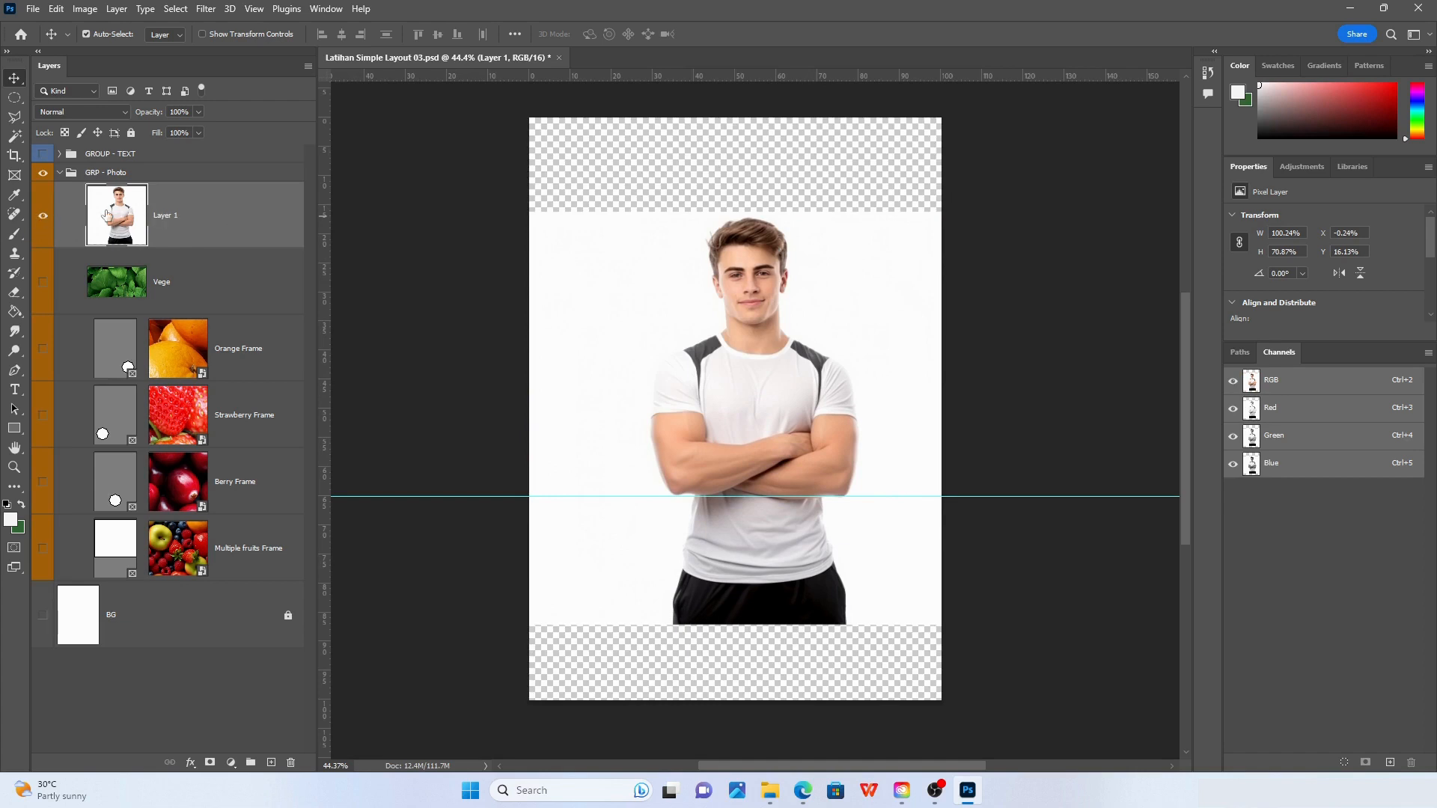
pyautogui.keyDown('alt'); pyautogui.click(43, 219); pyautogui.keyUp('alt')
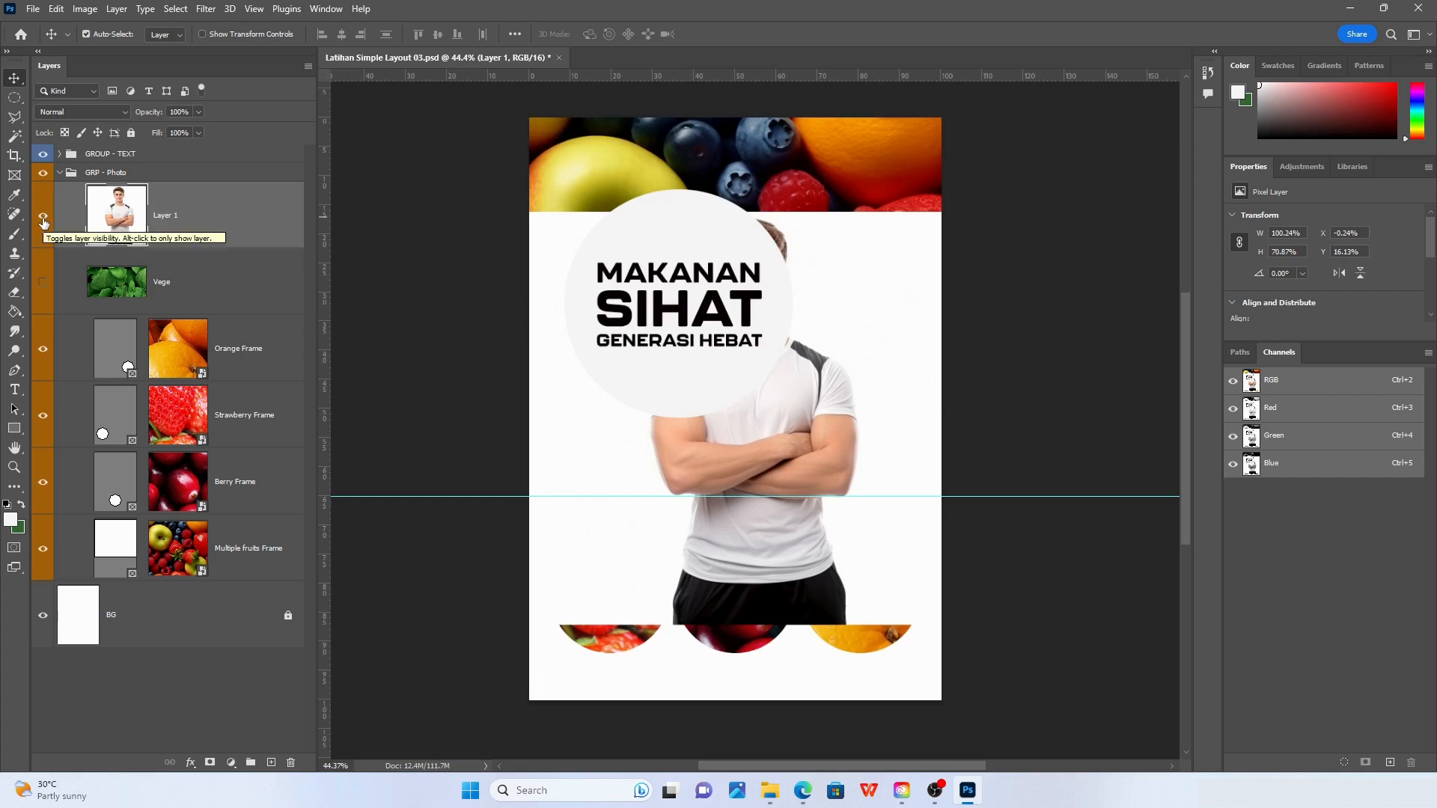
pyautogui.keyDown('alt'); pyautogui.click(43, 219); pyautogui.keyUp('alt')
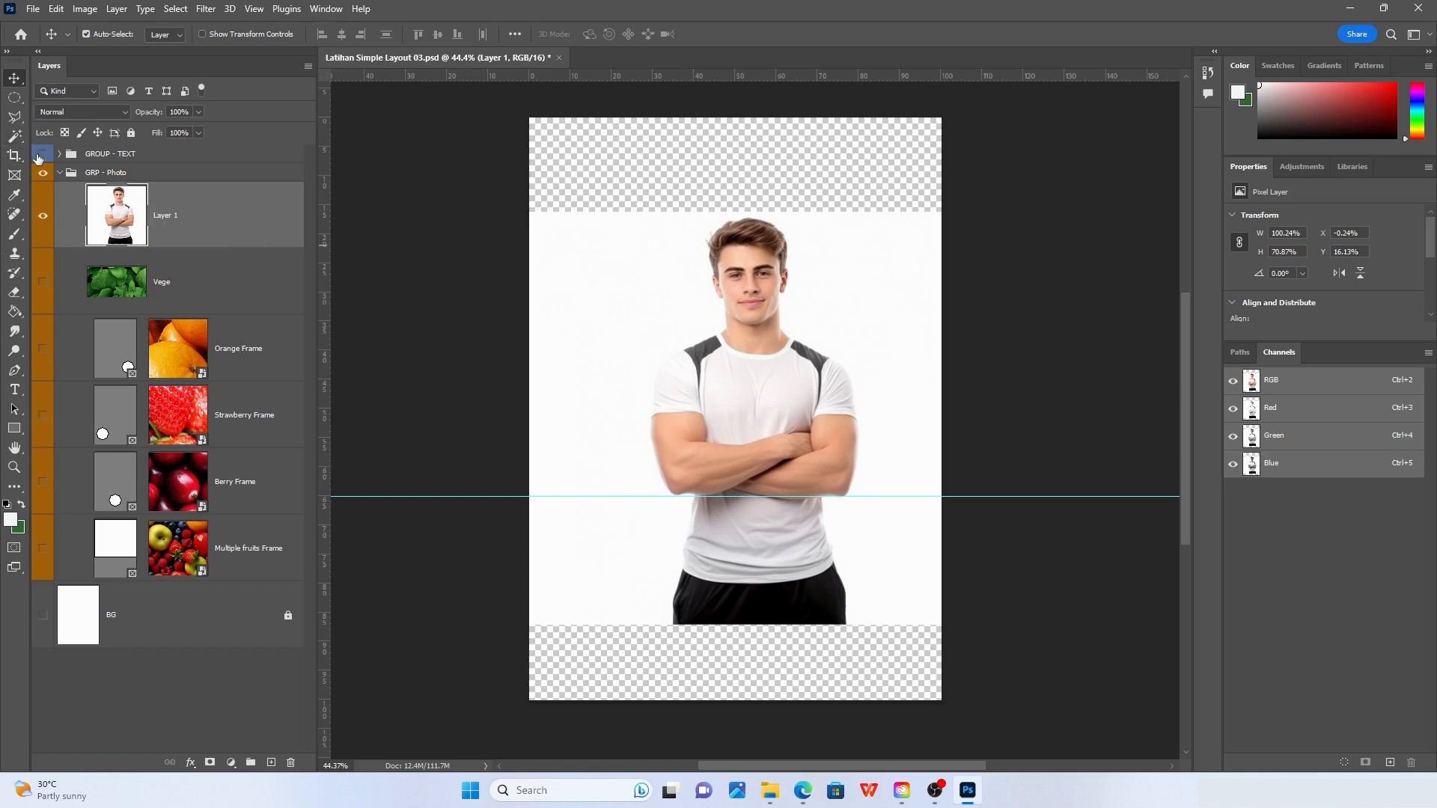
# Move the isolated photo up to about X 0%, Y 12.14%, and select the man with Select Subject
pyautogui.moveTo(710, 358)
pyautogui.mouseDown()
pyautogui.moveTo(669, 364)
pyautogui.moveTo(749, 348)
pyautogui.moveTo(712, 352)
pyautogui.moveTo(714, 312)
pyautogui.moveTo(714, 332)
pyautogui.mouseUp()
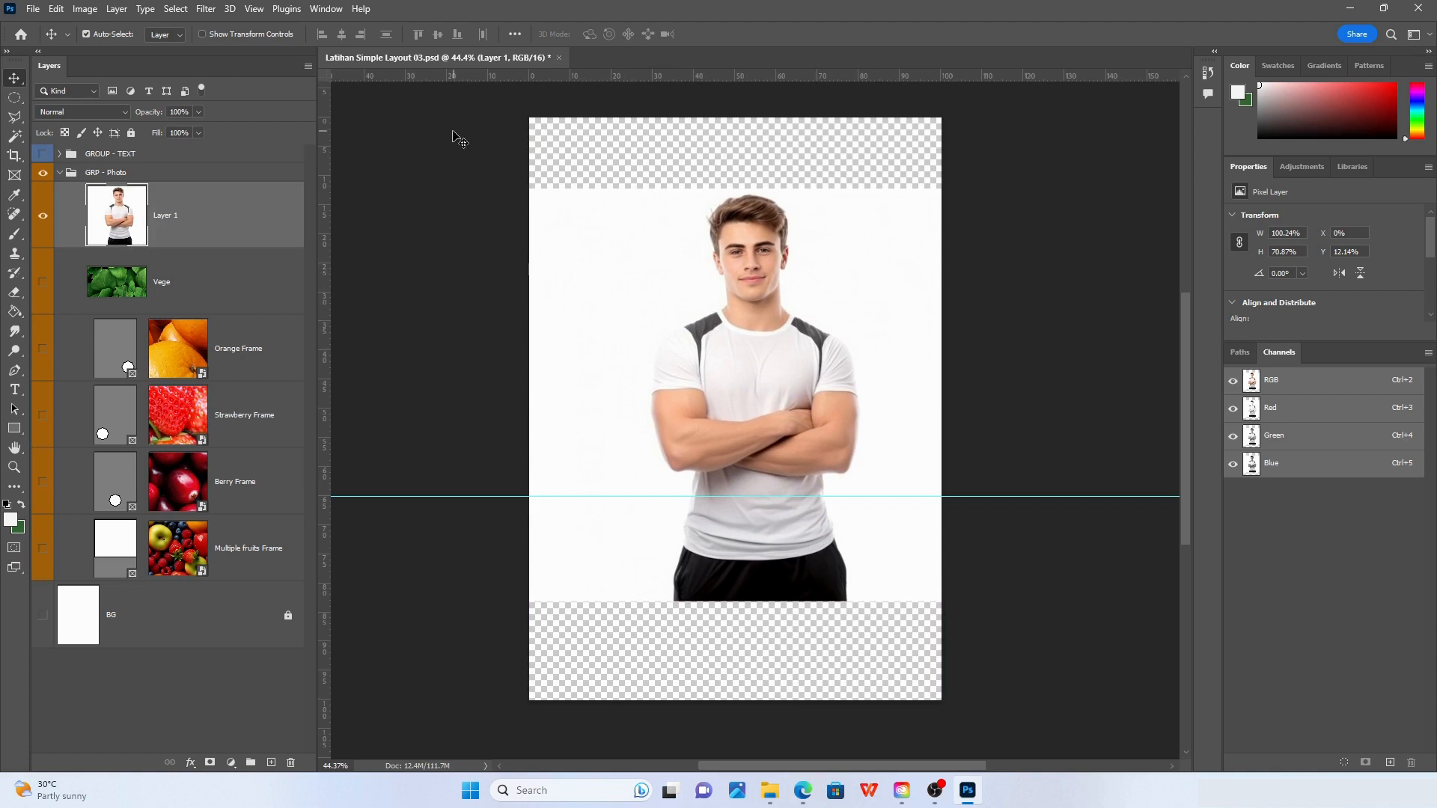
pyautogui.click(176, 9)
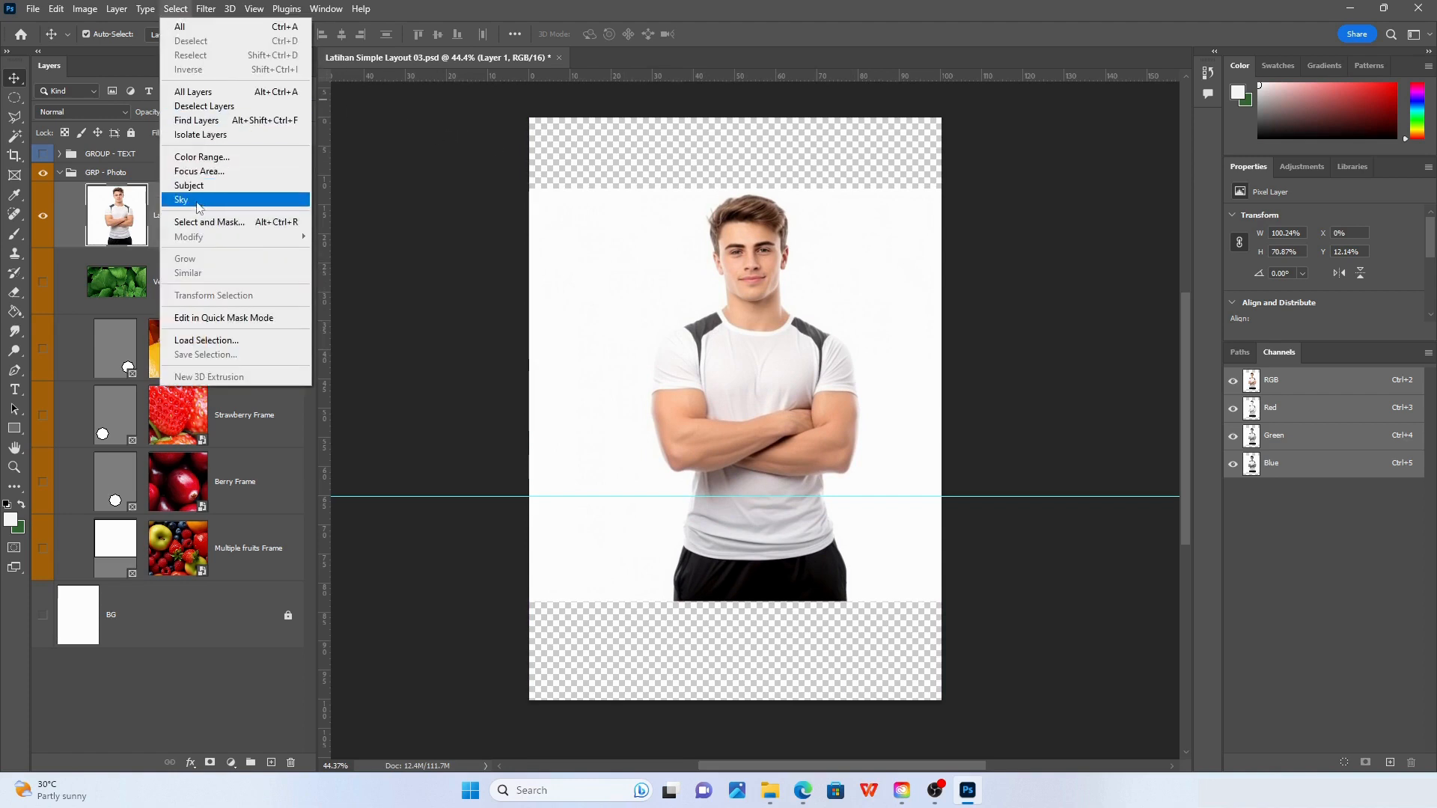
pyautogui.click(236, 187)
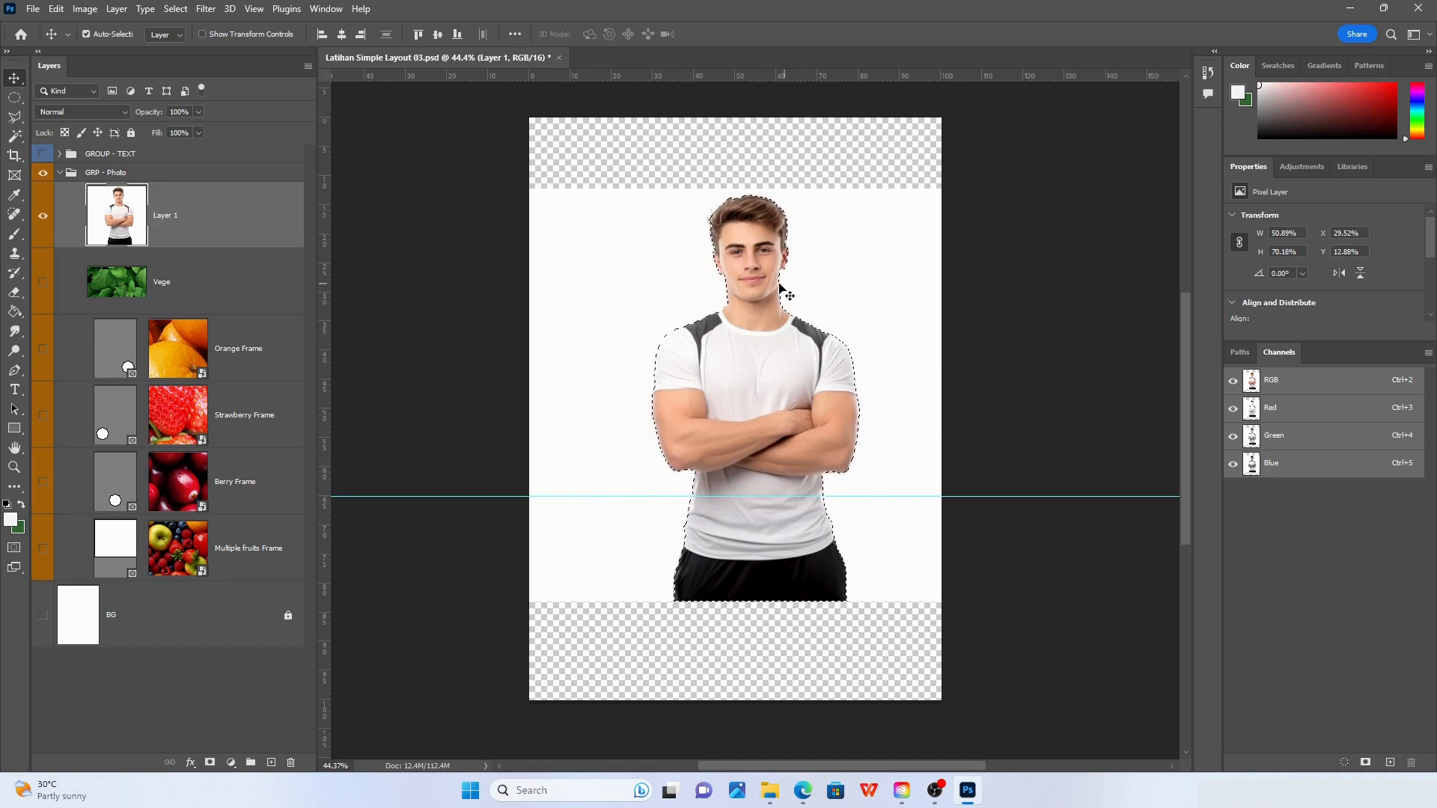
# Invert the selection of the man, delete the white background around him from Layer 1, and deselect
pyautogui.press('Delete')
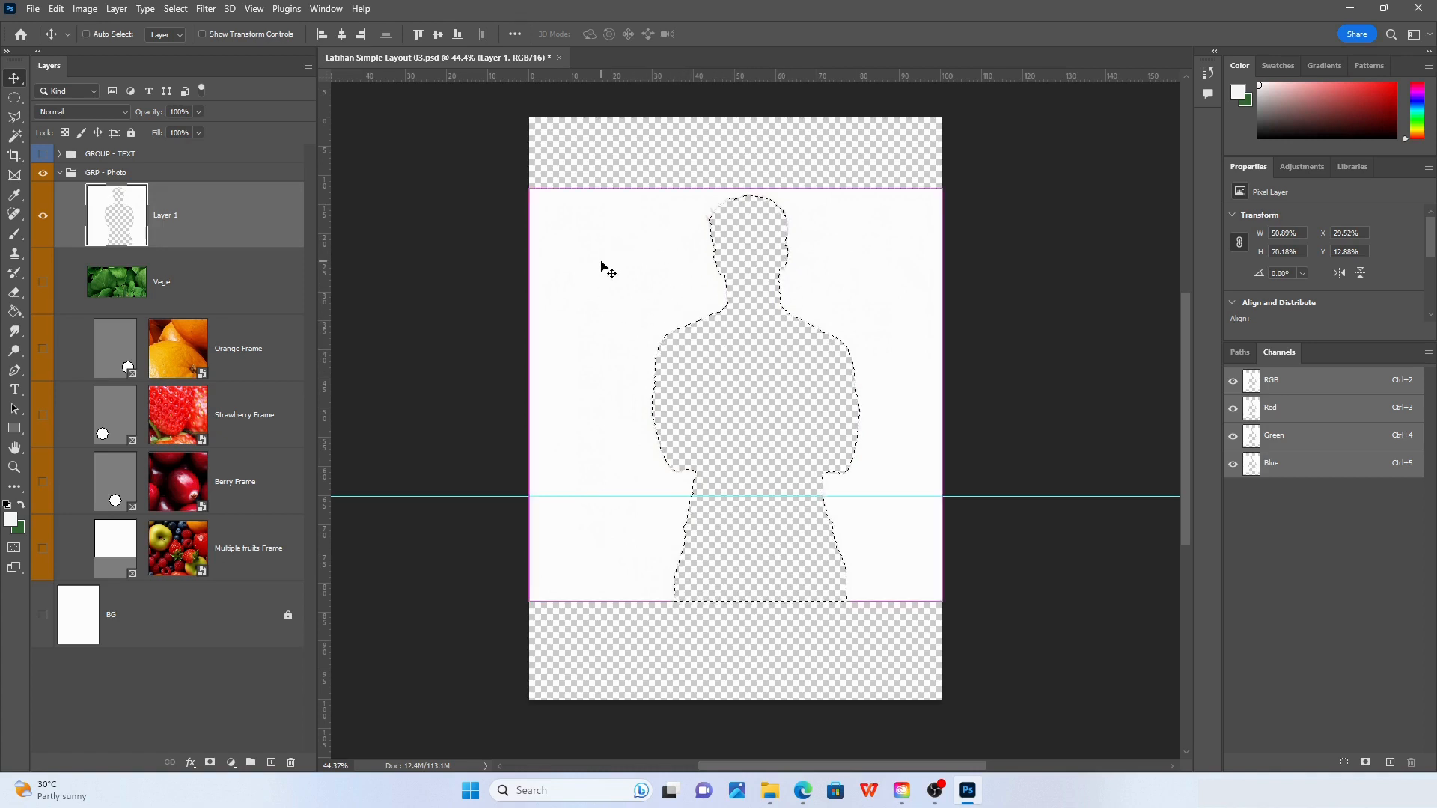
pyautogui.hotkey('ctrl', 'z')
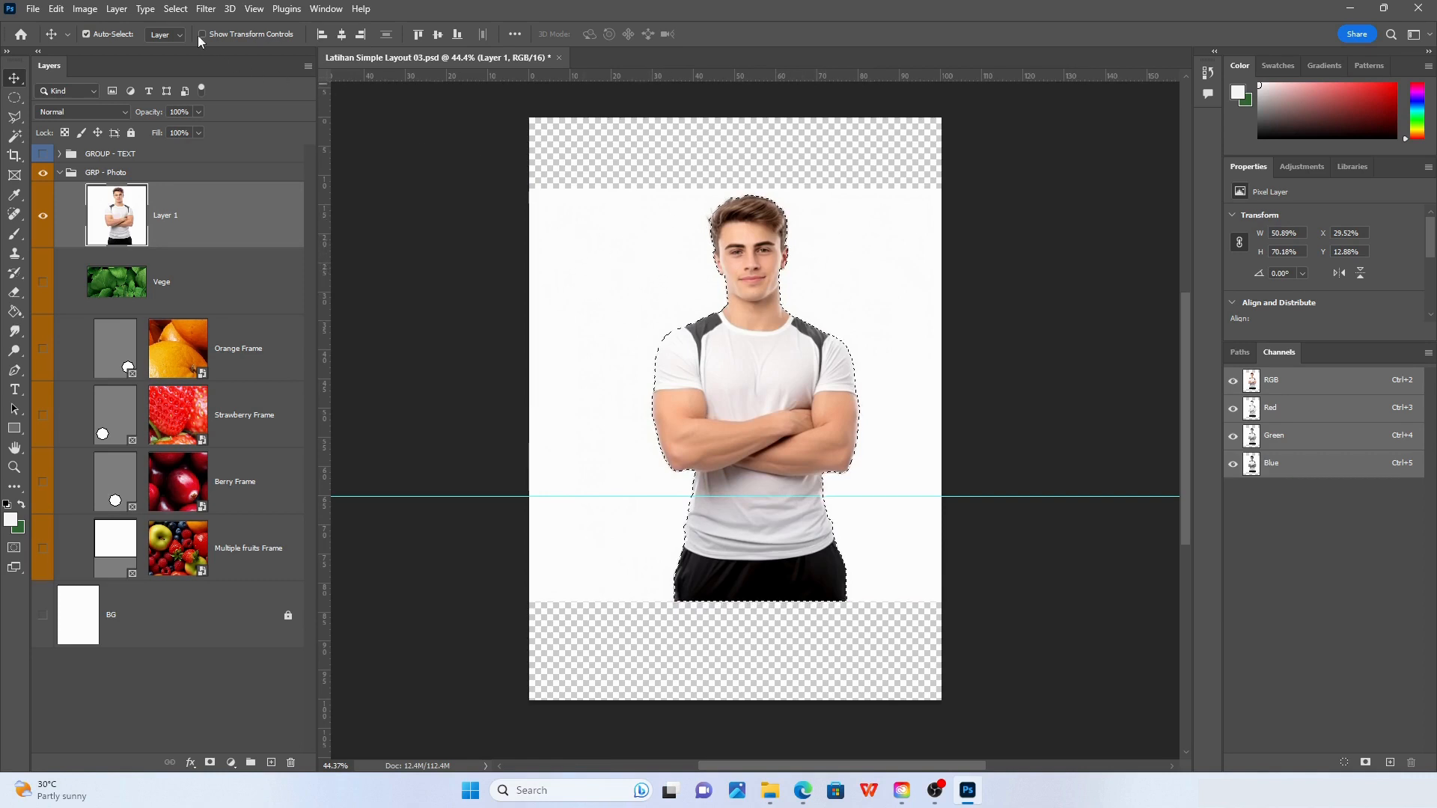
pyautogui.click(176, 9)
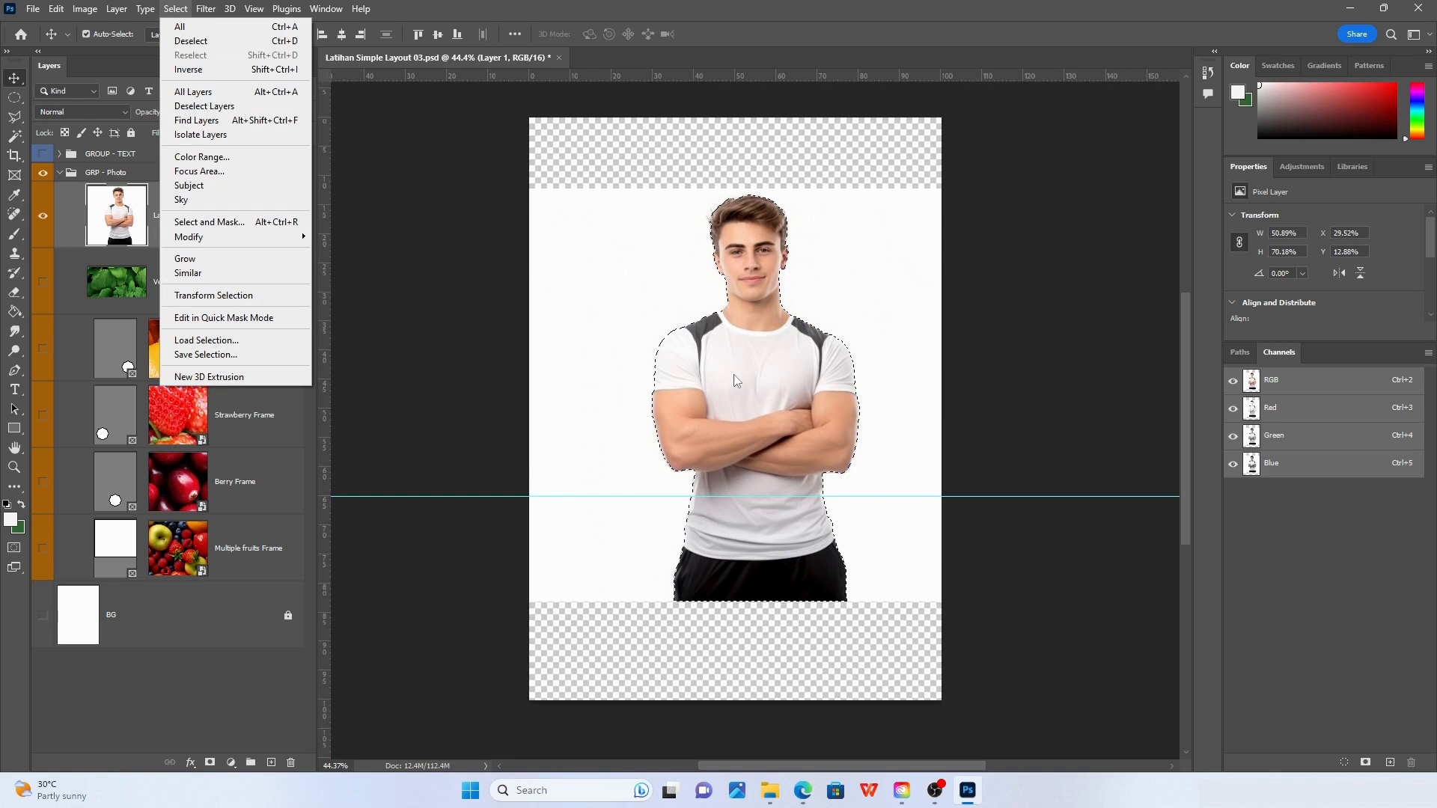
pyautogui.click(188, 69)
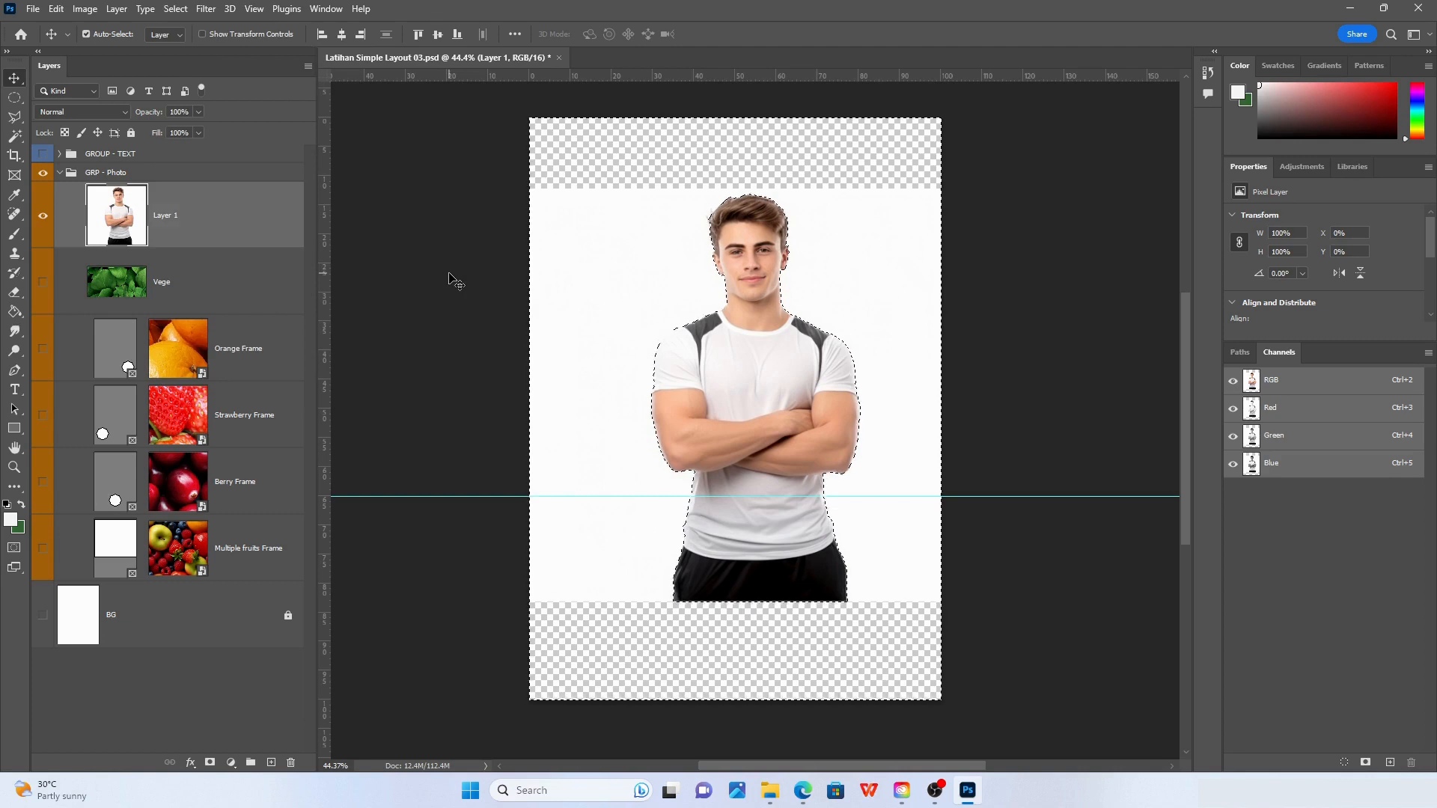
pyautogui.press('Delete')
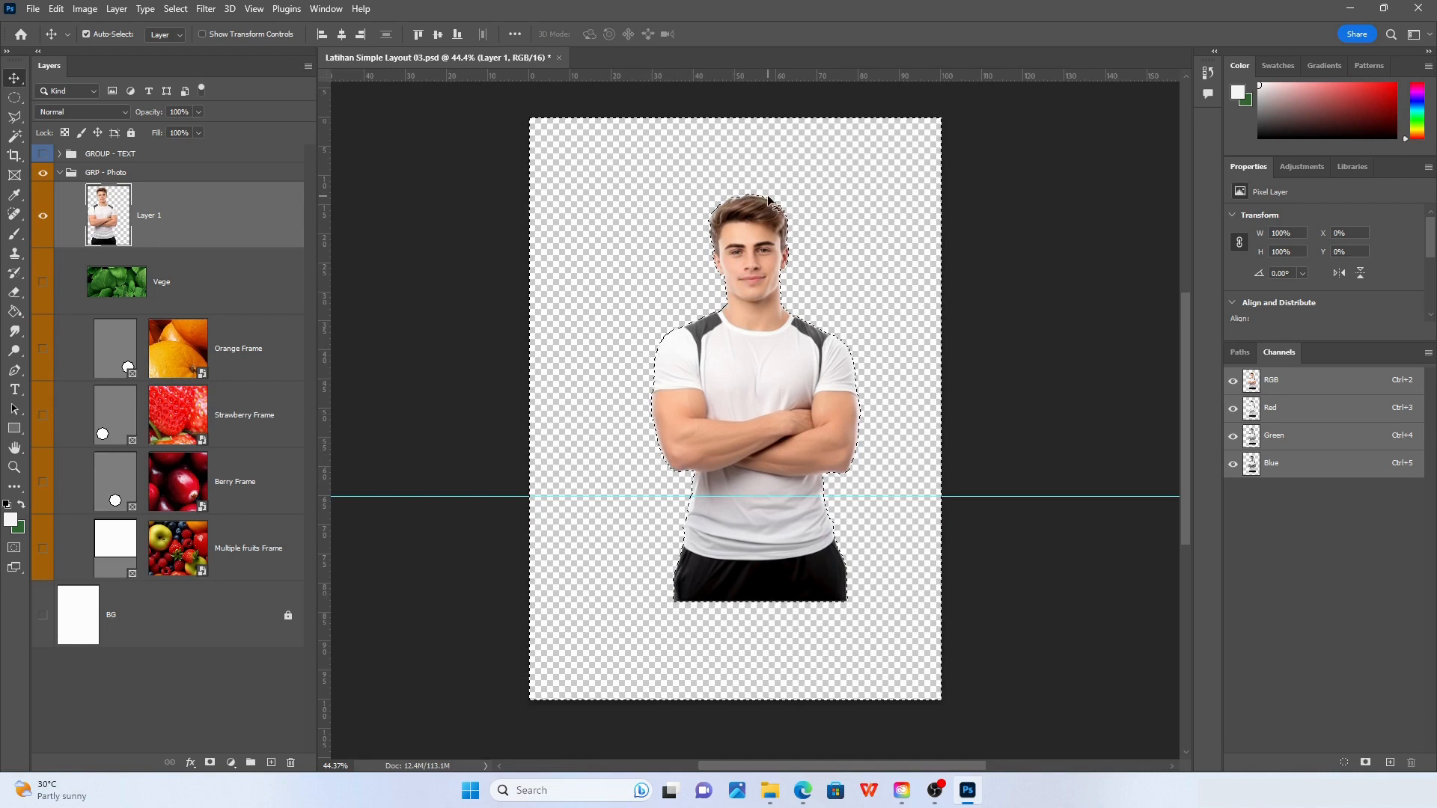
pyautogui.click(198, 10)
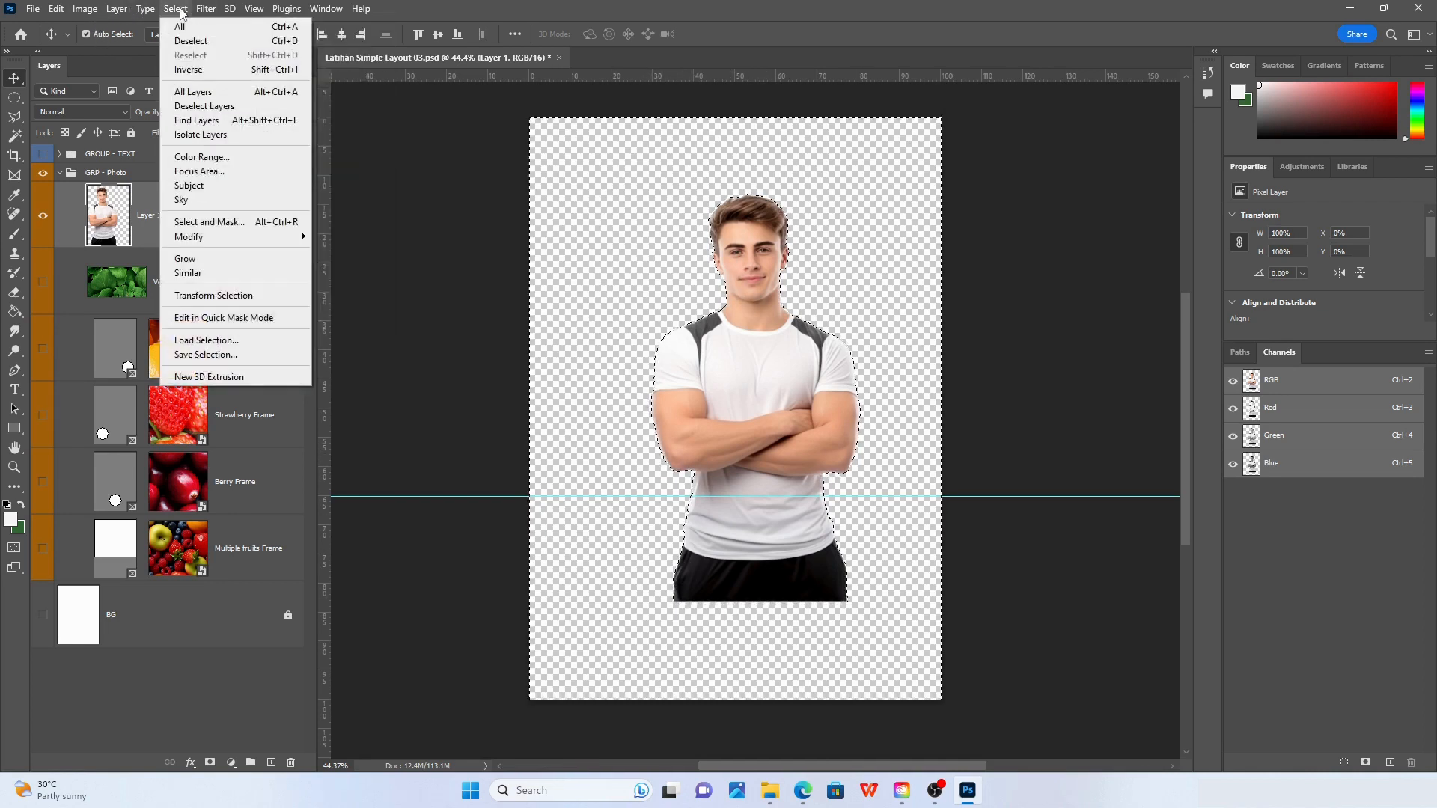
pyautogui.click(188, 41)
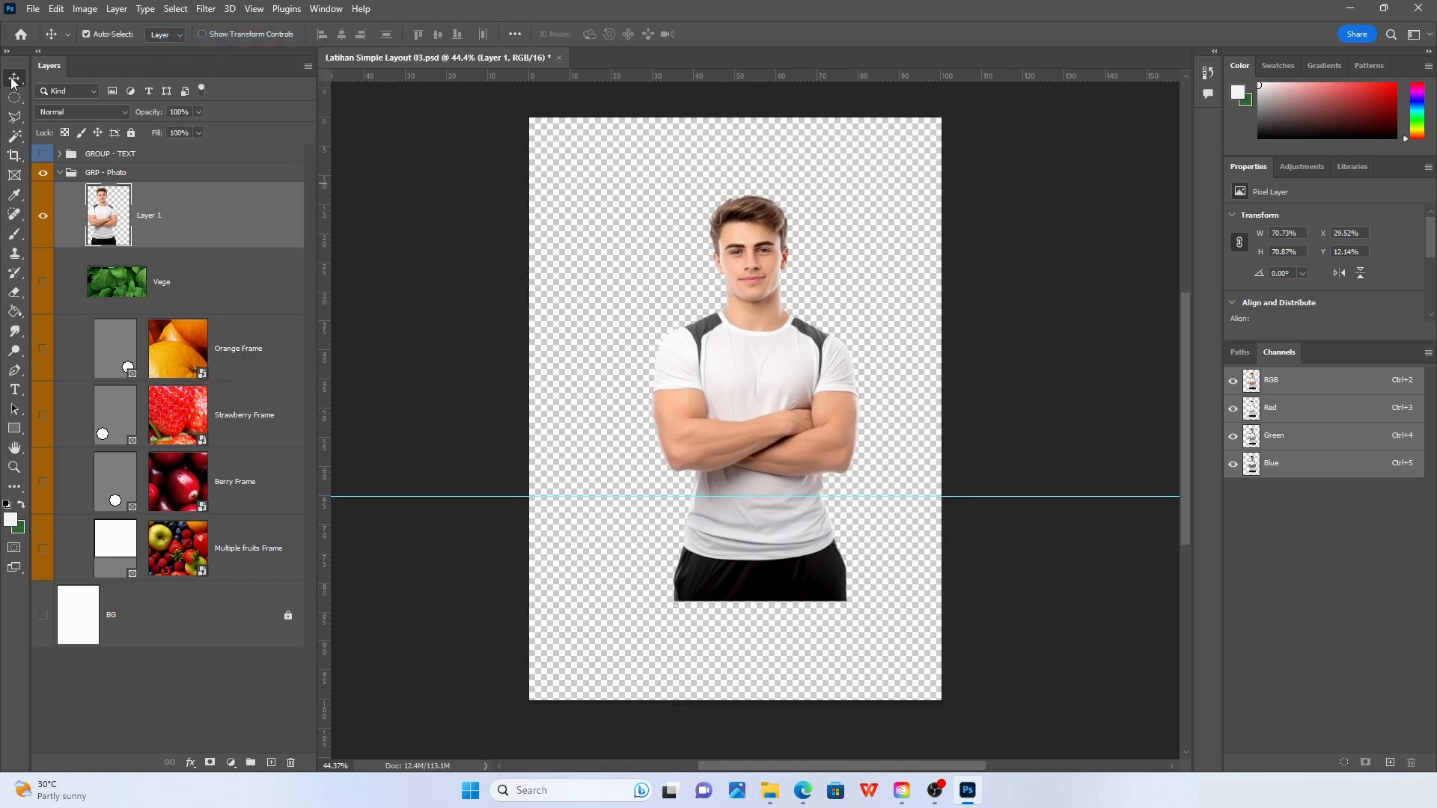
# Move the cut-out man away from the poster's right edge to about X 12.18%, Y 12.14%
pyautogui.moveTo(768, 347); pyautogui.dragTo(709, 358)
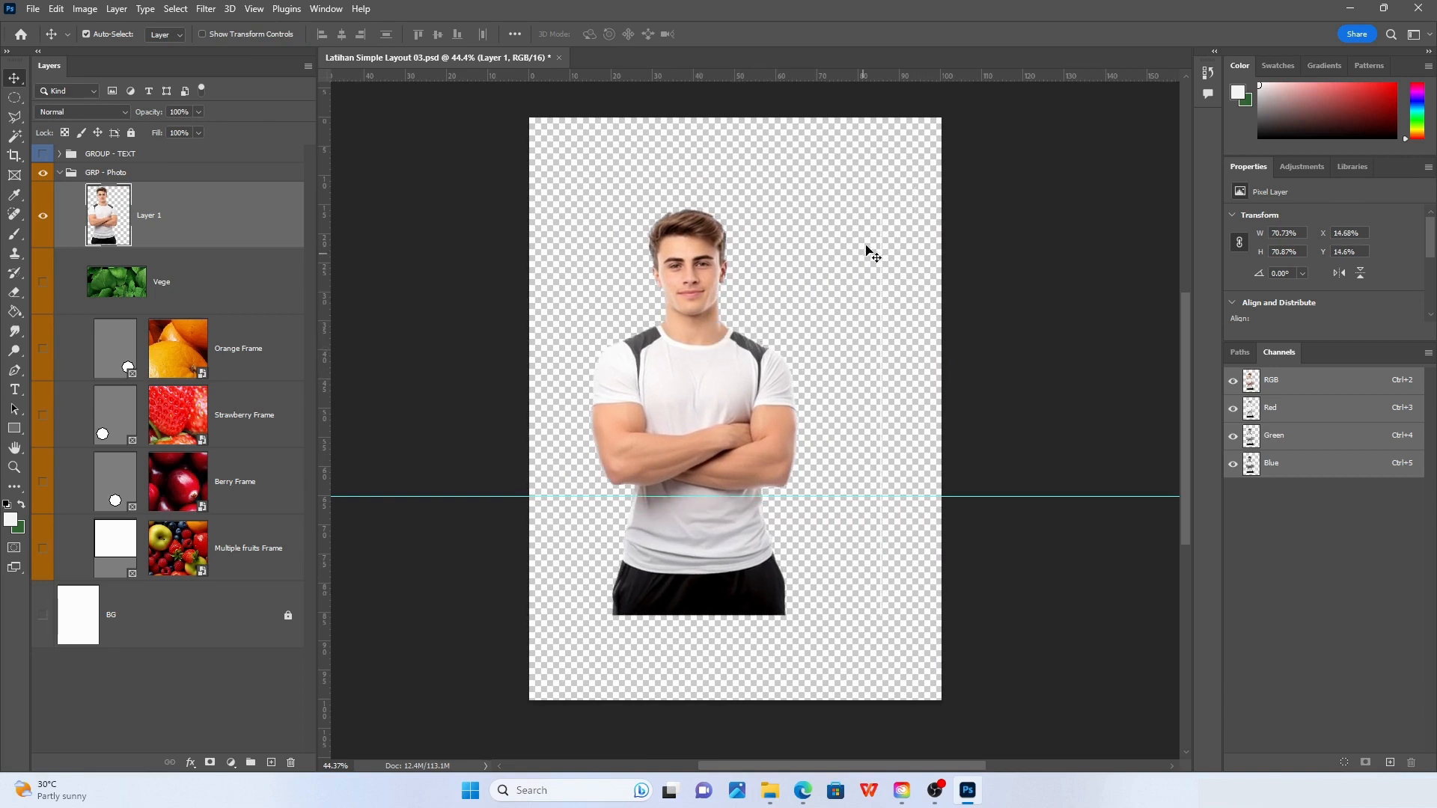
pyautogui.moveTo(750, 408)
pyautogui.mouseDown()
pyautogui.moveTo(722, 416)
pyautogui.moveTo(741, 402)
pyautogui.mouseUp()
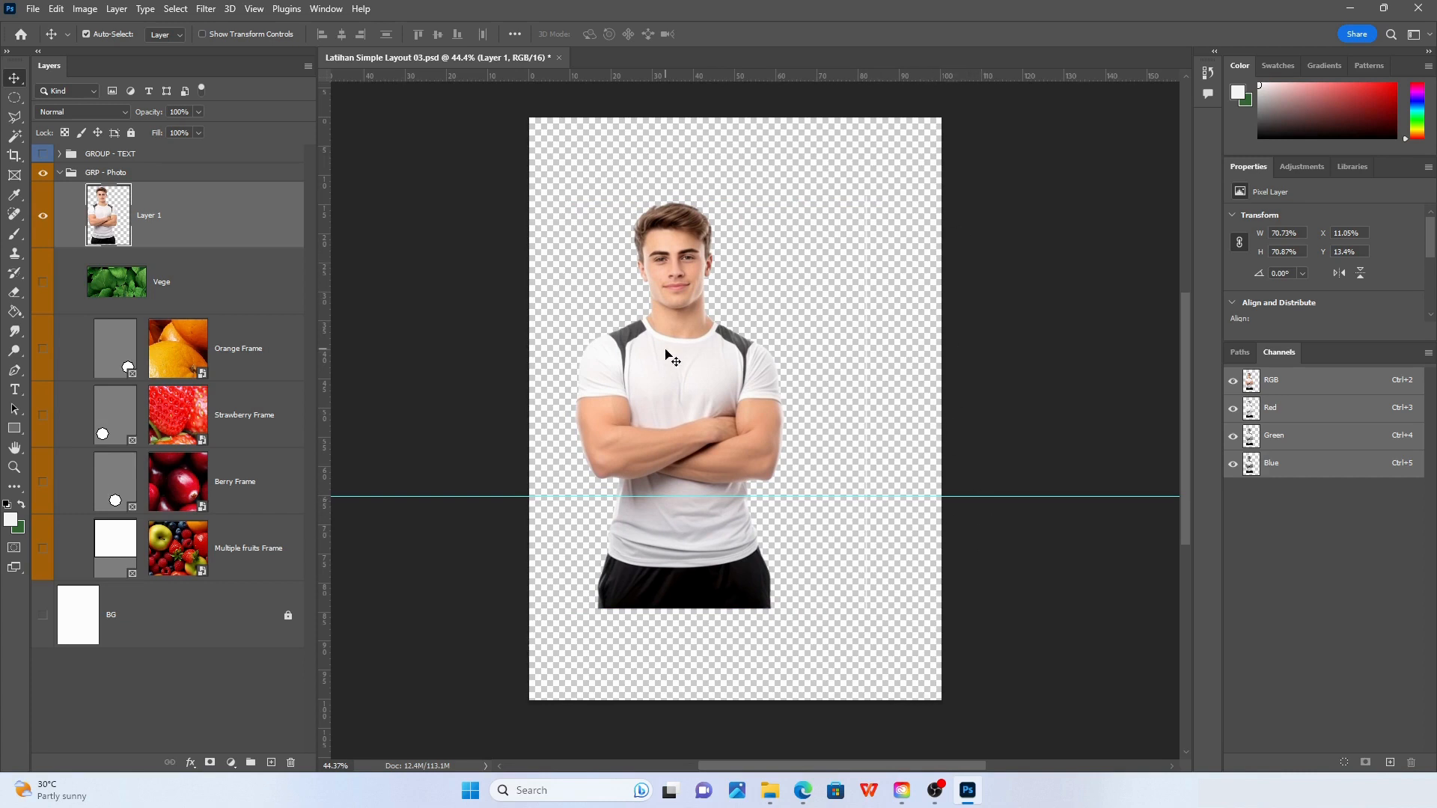
pyautogui.moveTo(667, 349); pyautogui.dragTo(678, 347)
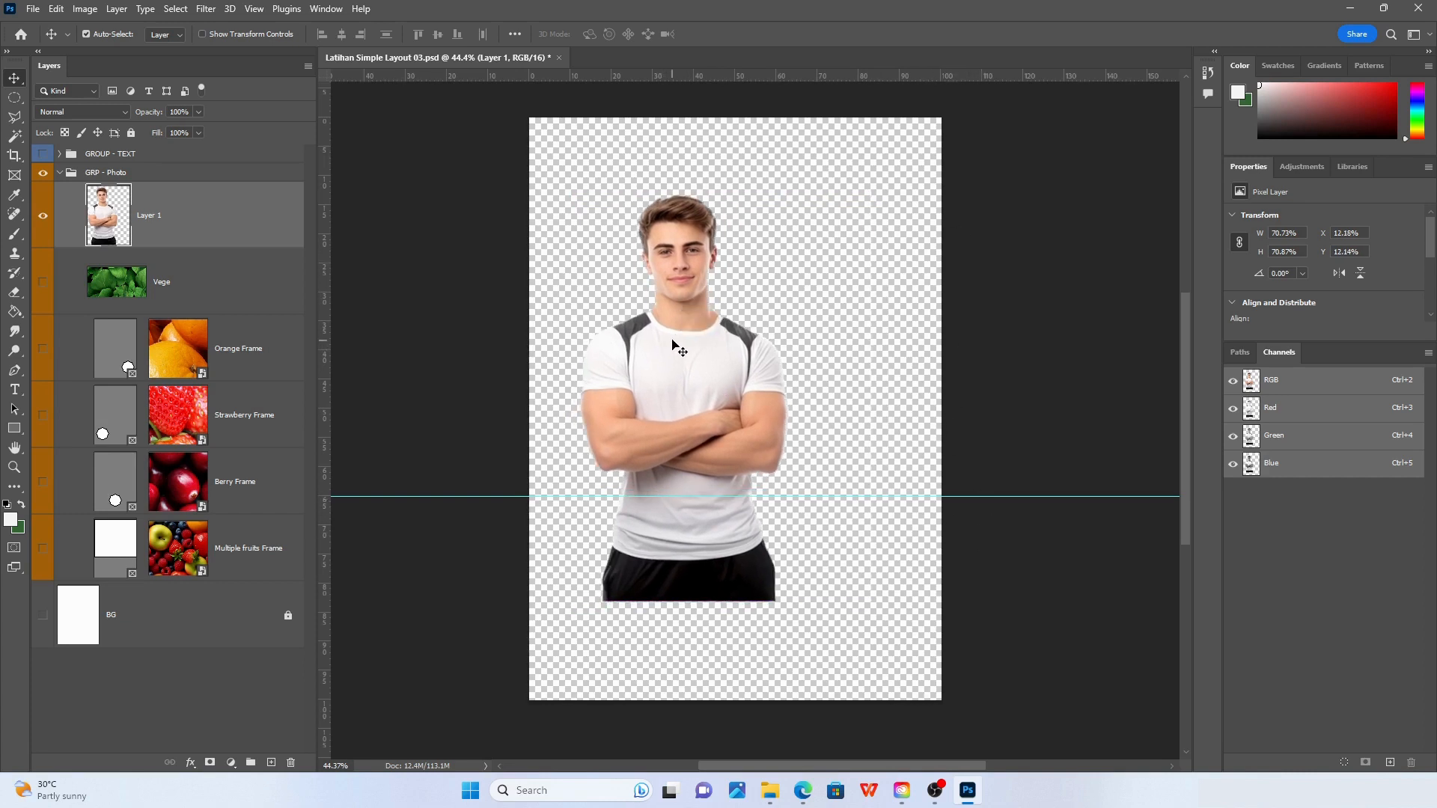
# Clear the leftover background pixels inside a tall rectangular marquee to the right of the man, and deselect
pyautogui.click(14, 98)
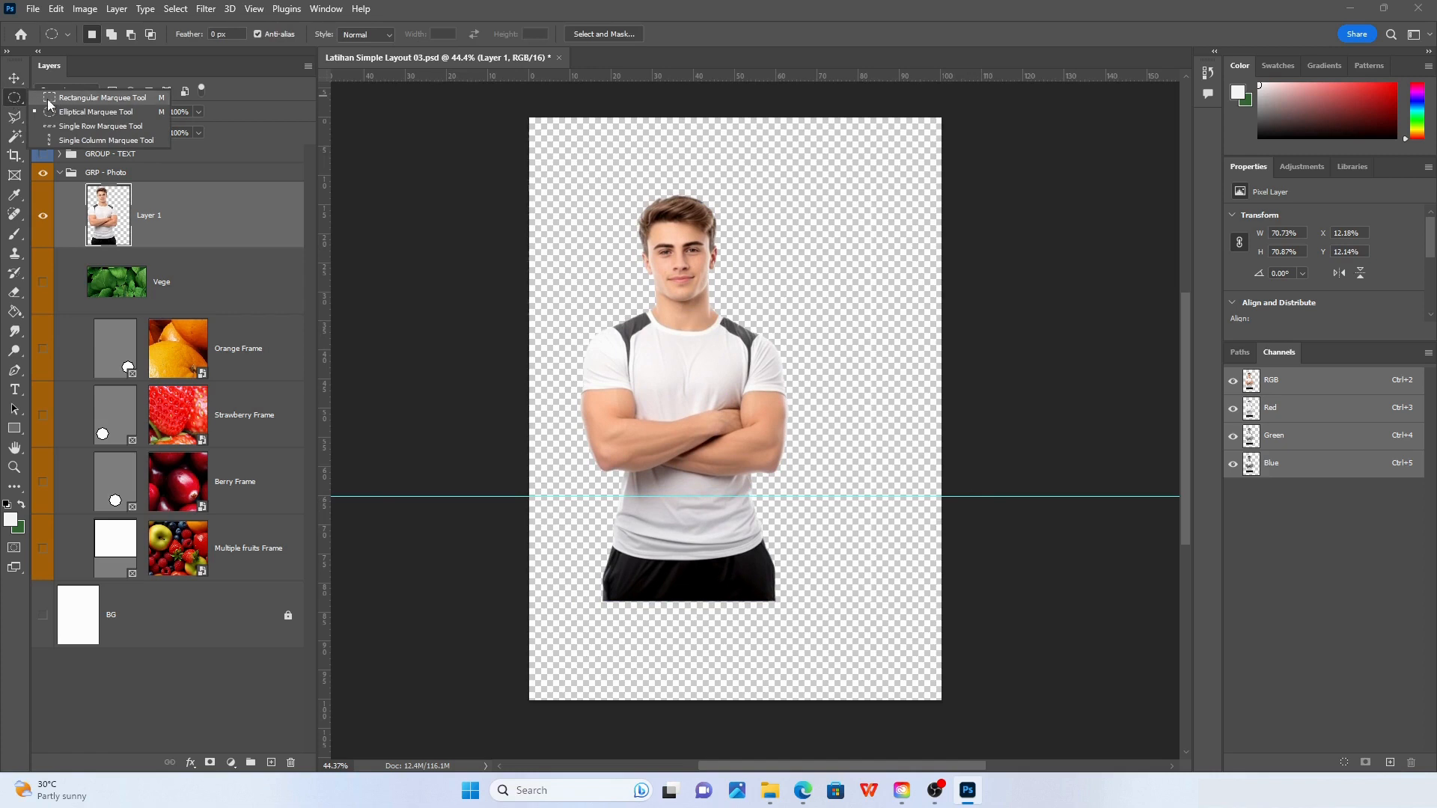
pyautogui.click(51, 101)
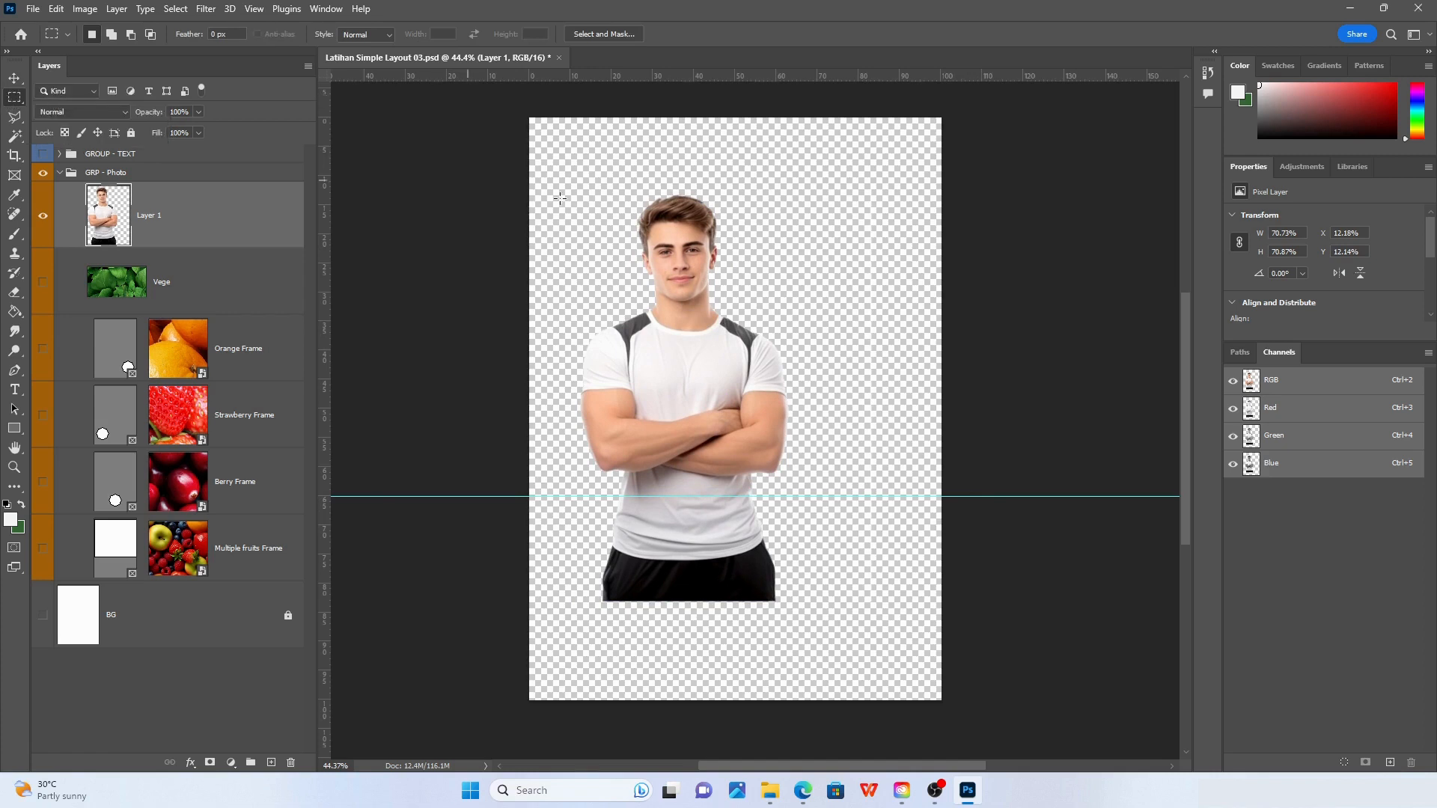
pyautogui.moveTo(842, 173); pyautogui.dragTo(920, 648)
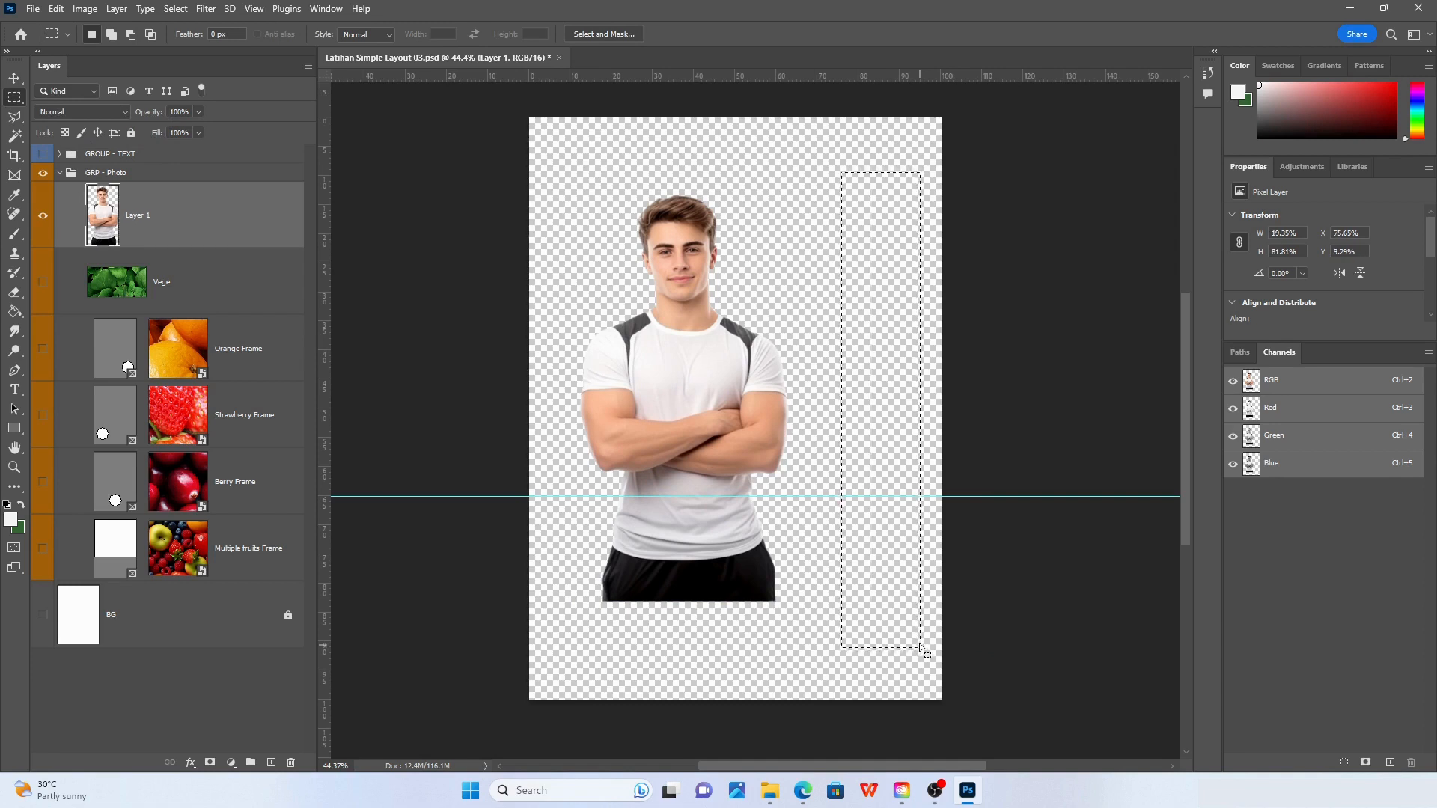
pyautogui.click(176, 8)
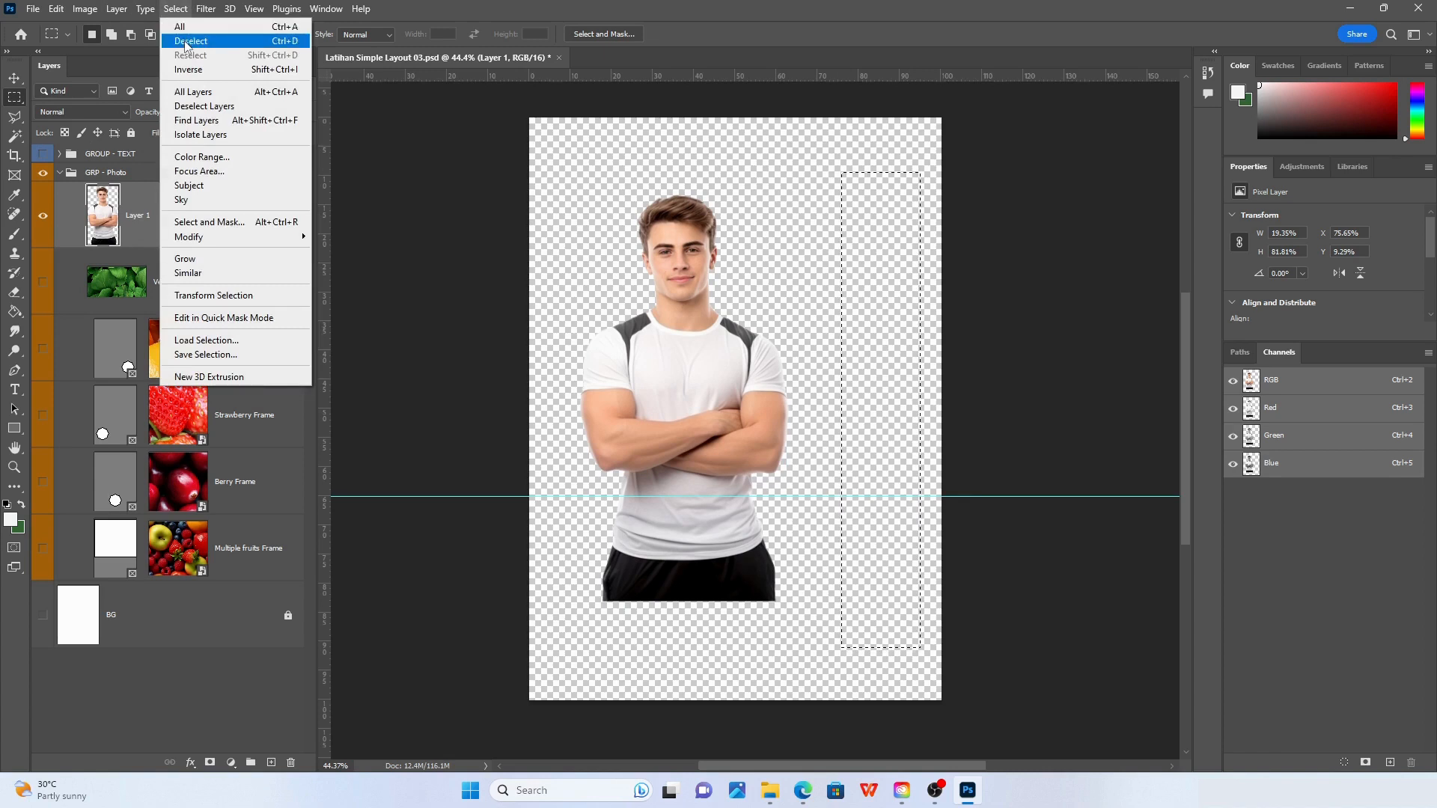
pyautogui.click(187, 36)
# Show all poster layers again and place the man at about X 46.85%, Y 23.38%, to the right of the title circle
pyautogui.click(13, 78)
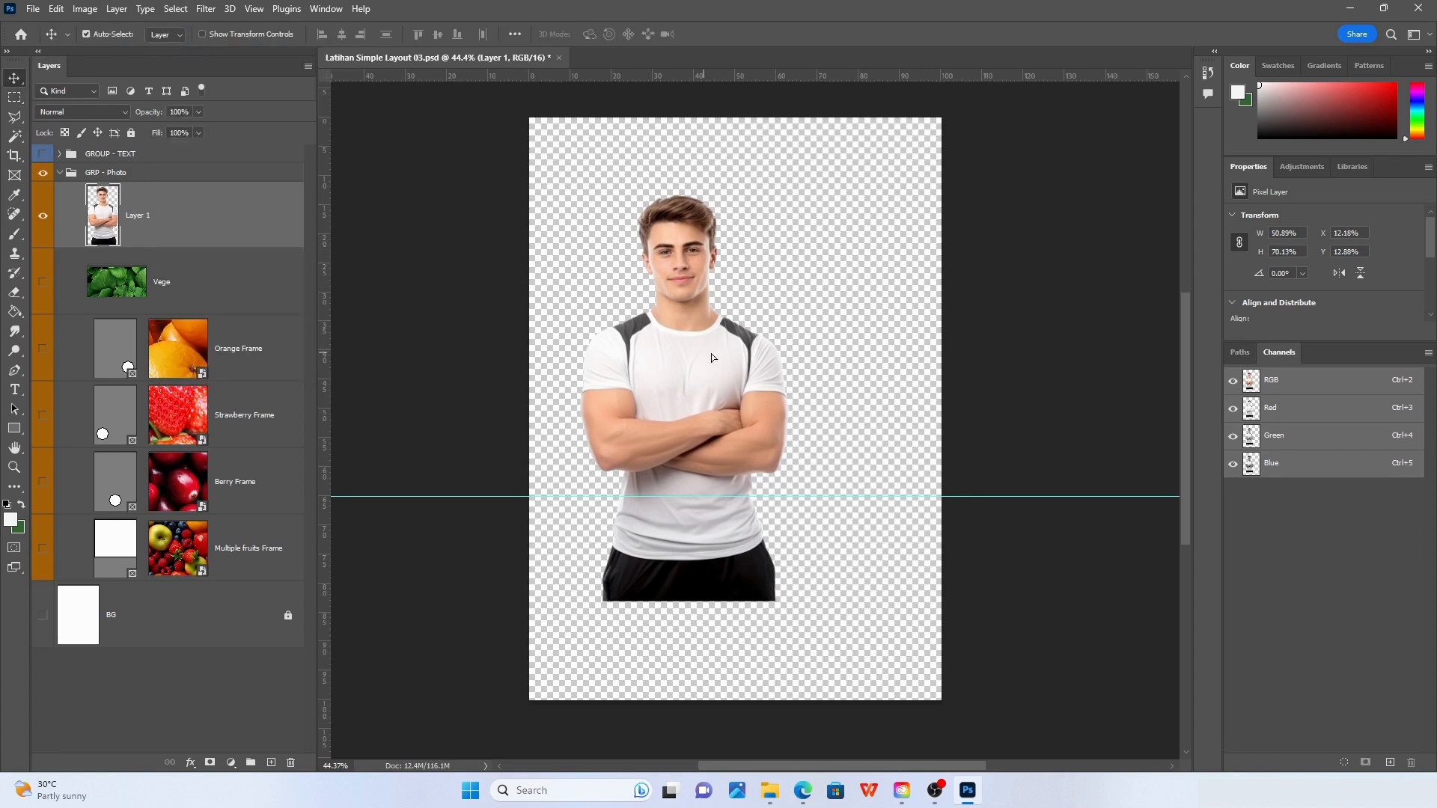
pyautogui.moveTo(711, 354); pyautogui.dragTo(843, 399)
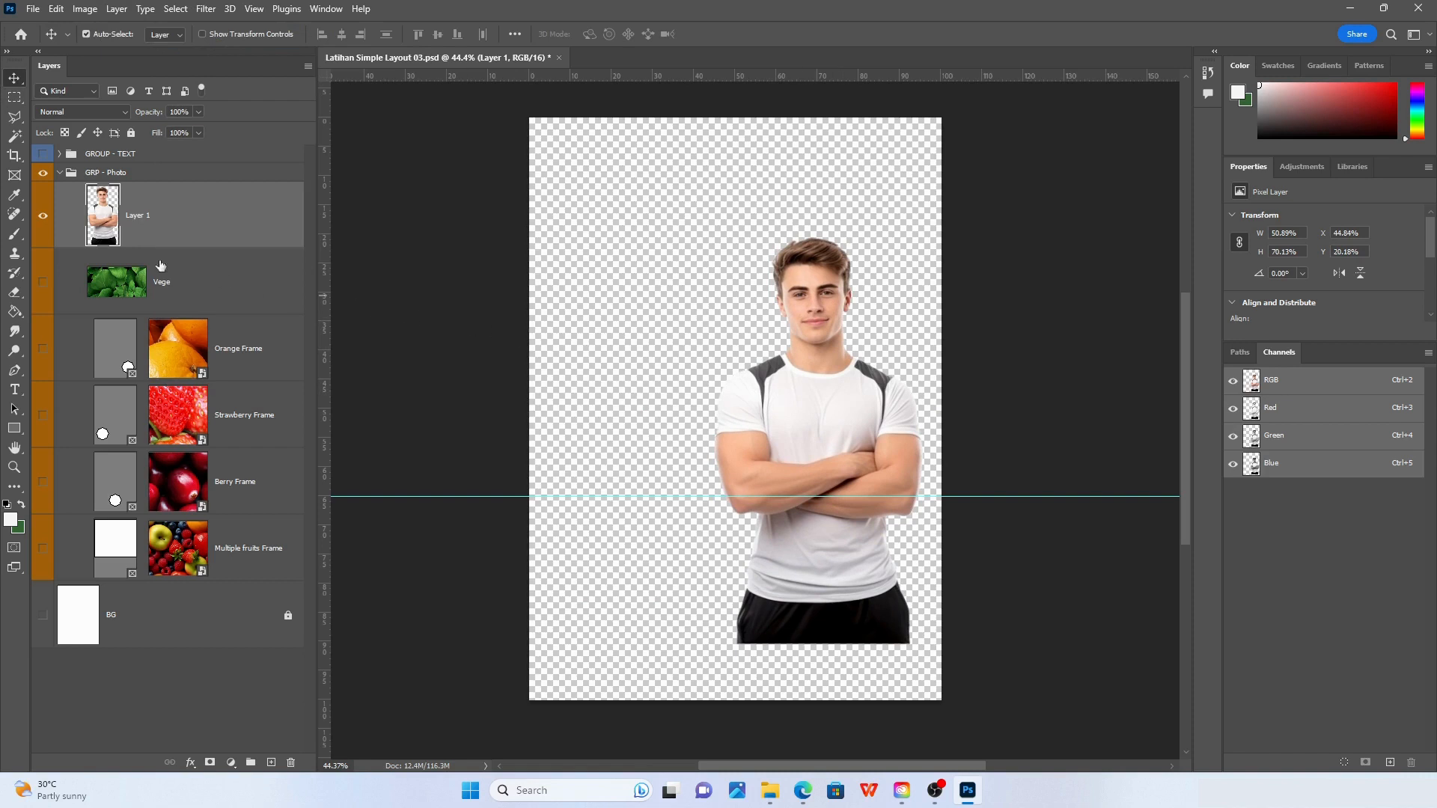
pyautogui.keyDown('alt'); pyautogui.click(42, 220); pyautogui.keyUp('alt')
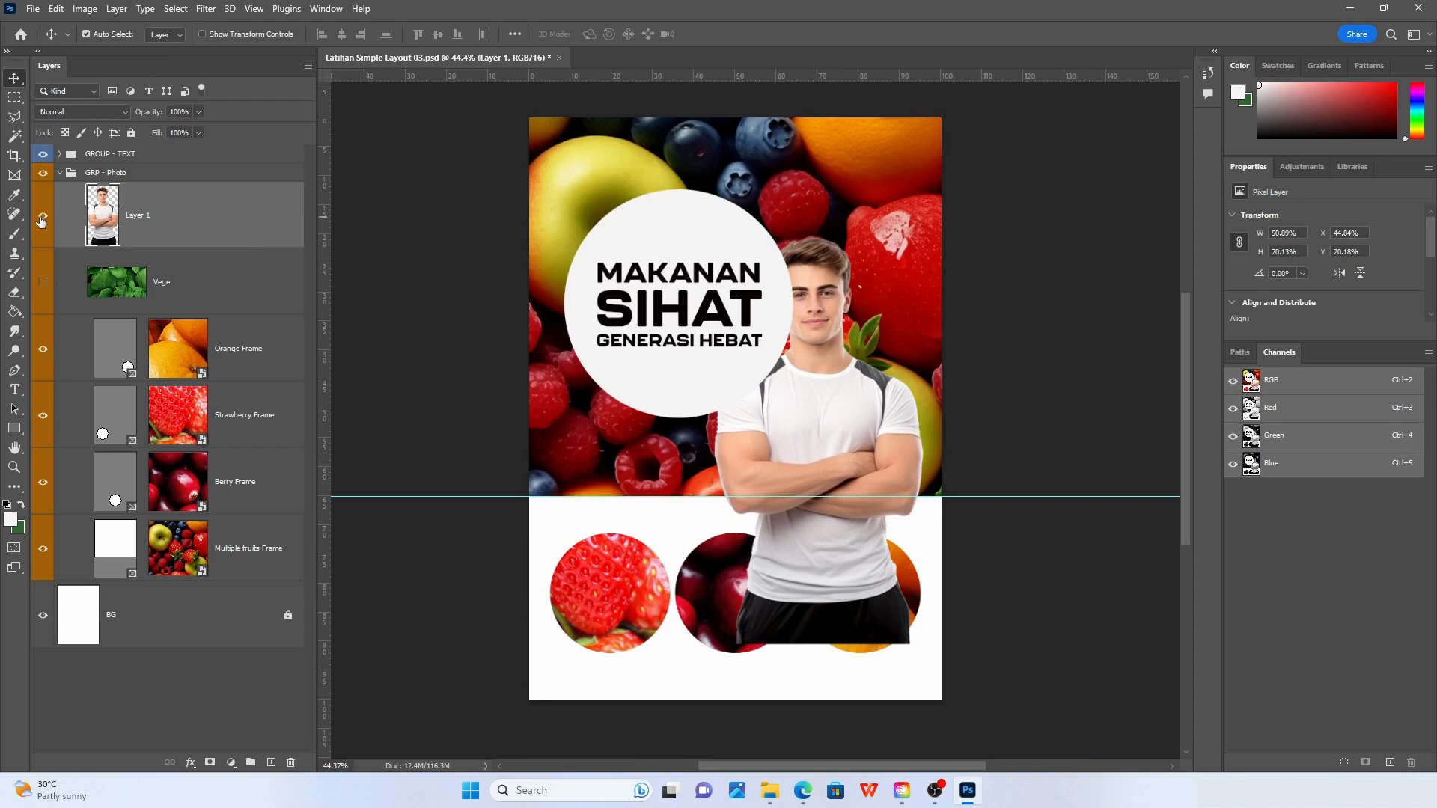
pyautogui.moveTo(861, 405)
pyautogui.mouseDown()
pyautogui.moveTo(882, 417)
pyautogui.moveTo(869, 428)
pyautogui.mouseUp()
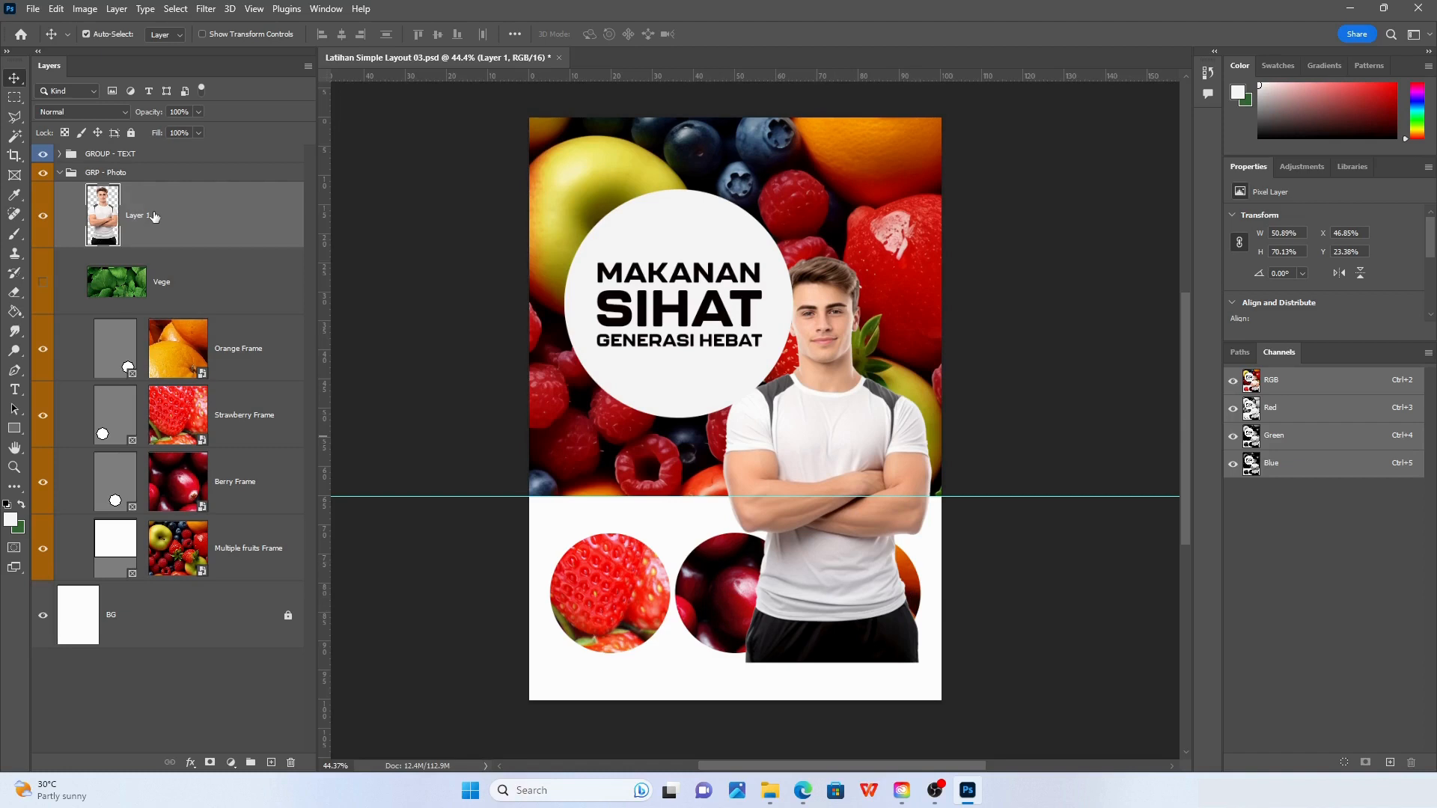
# Reorder the man's Layer 1 so it sits between Berry Frame and Multiple fruits Frame in the layer stack
pyautogui.moveTo(154, 216); pyautogui.dragTo(138, 521)
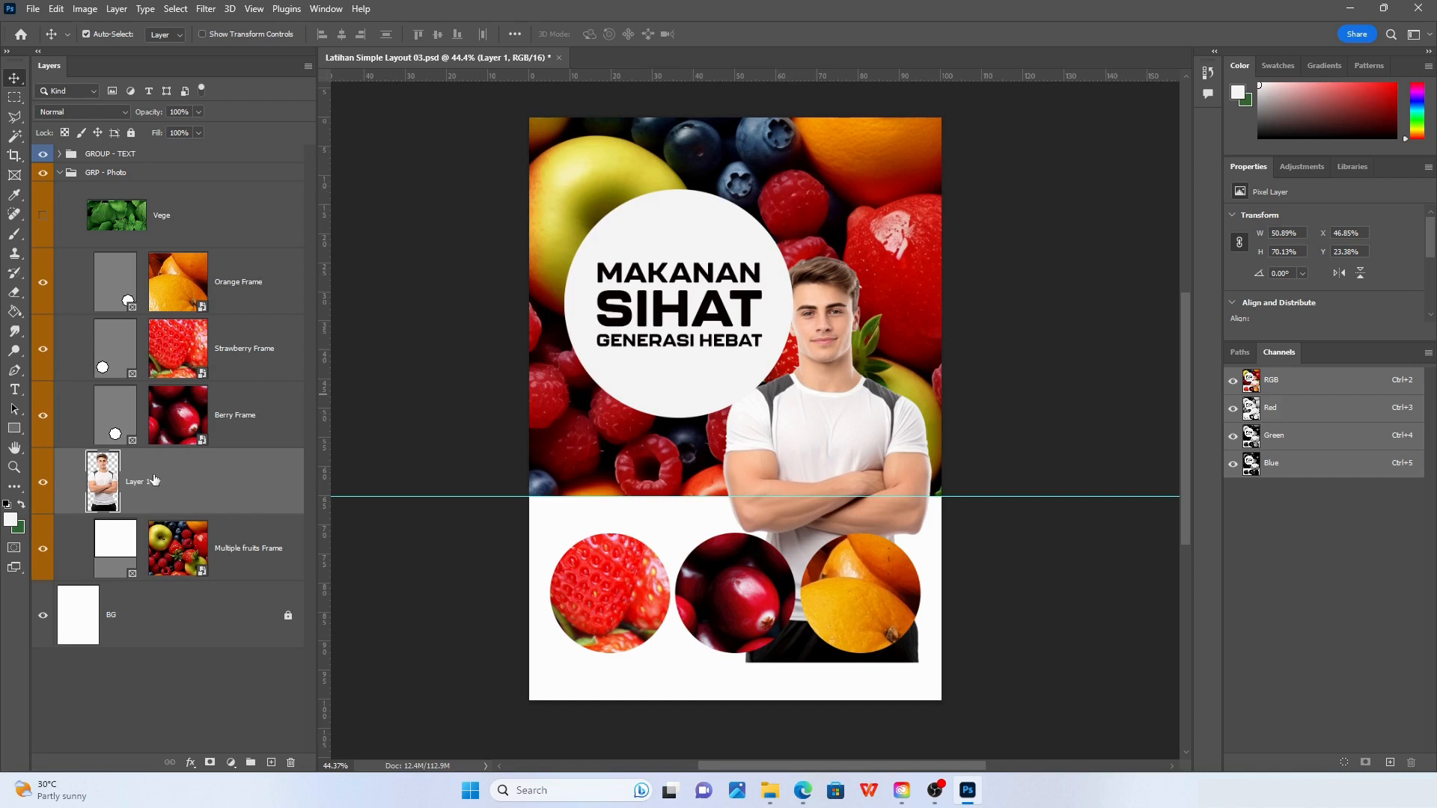
pyautogui.moveTo(154, 479); pyautogui.dragTo(131, 599)
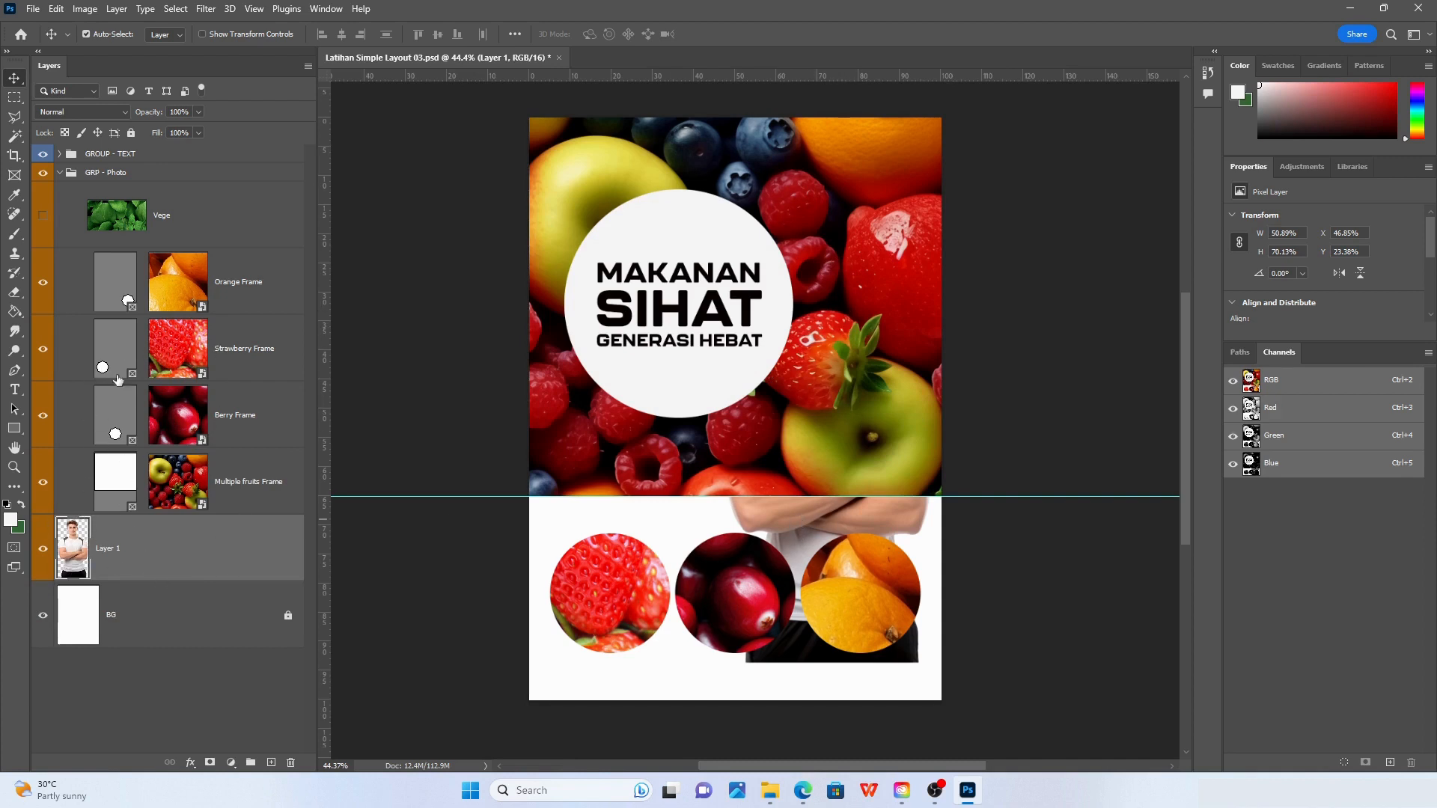
pyautogui.moveTo(159, 563); pyautogui.dragTo(192, 455)
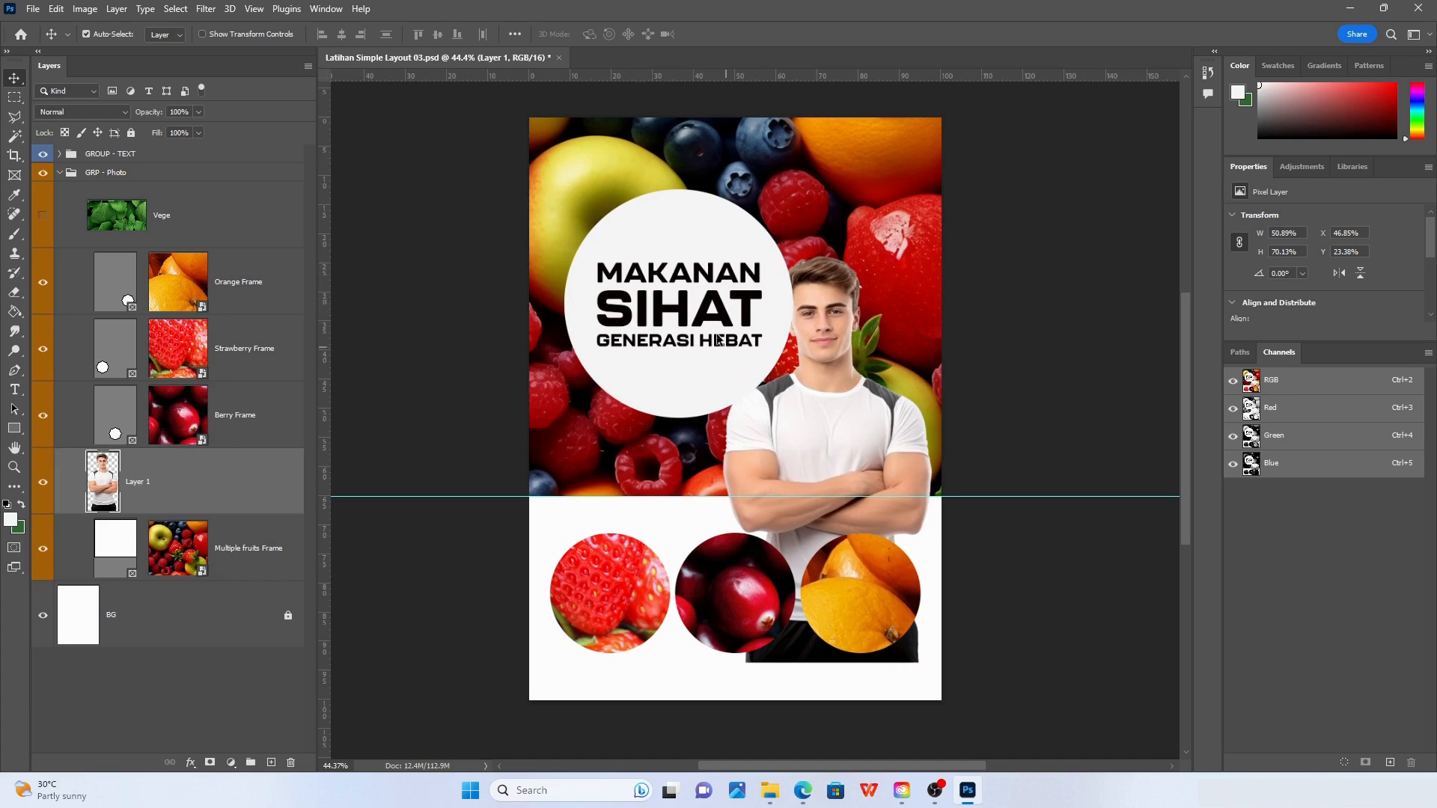
# Free-transform GROUP - TEXT to about 94.27%, centre it at about X 387 px, Y 446 px, and apply
pyautogui.click(94, 157)
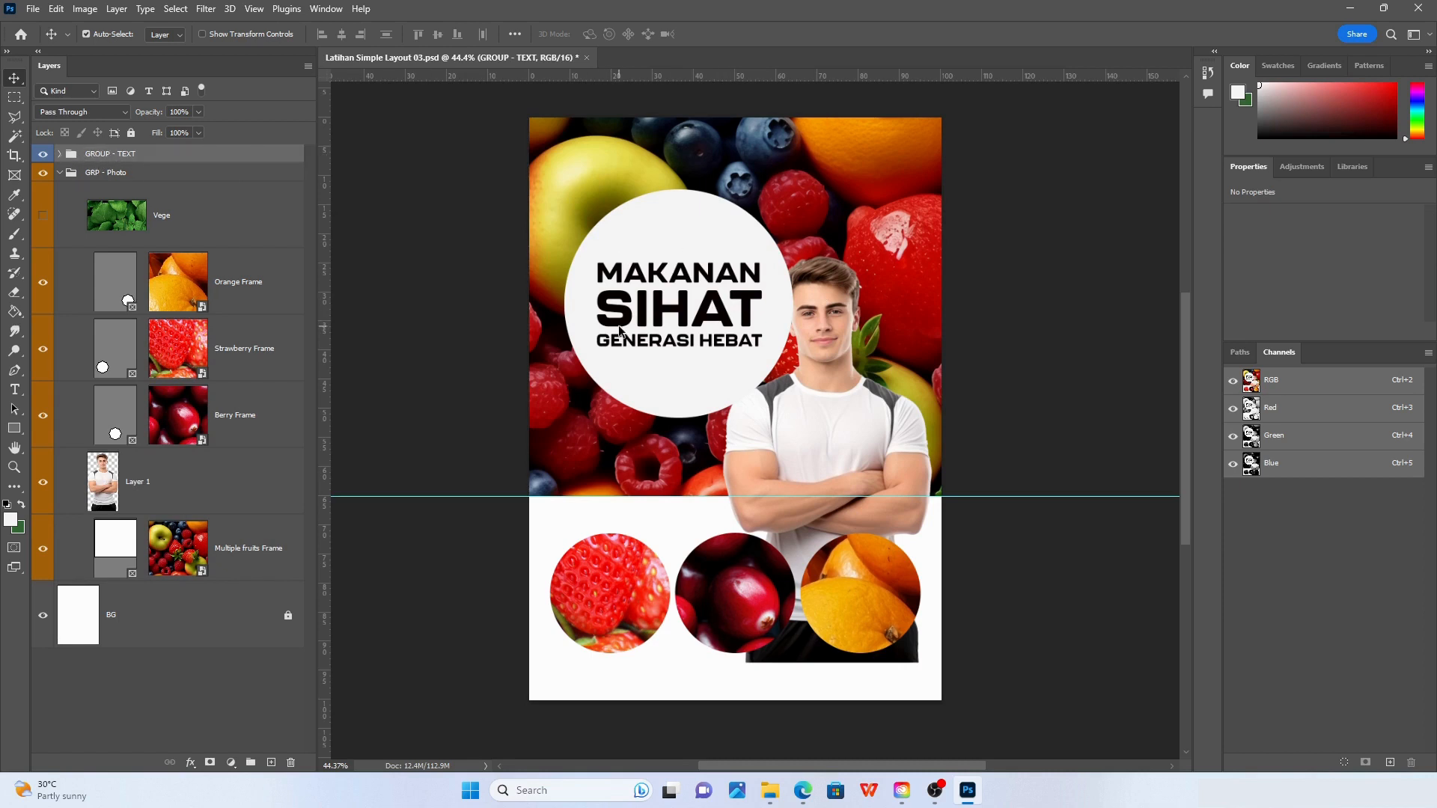
pyautogui.hotkey('ctrl', 't')
pyautogui.moveTo(707, 358); pyautogui.dragTo(681, 322)
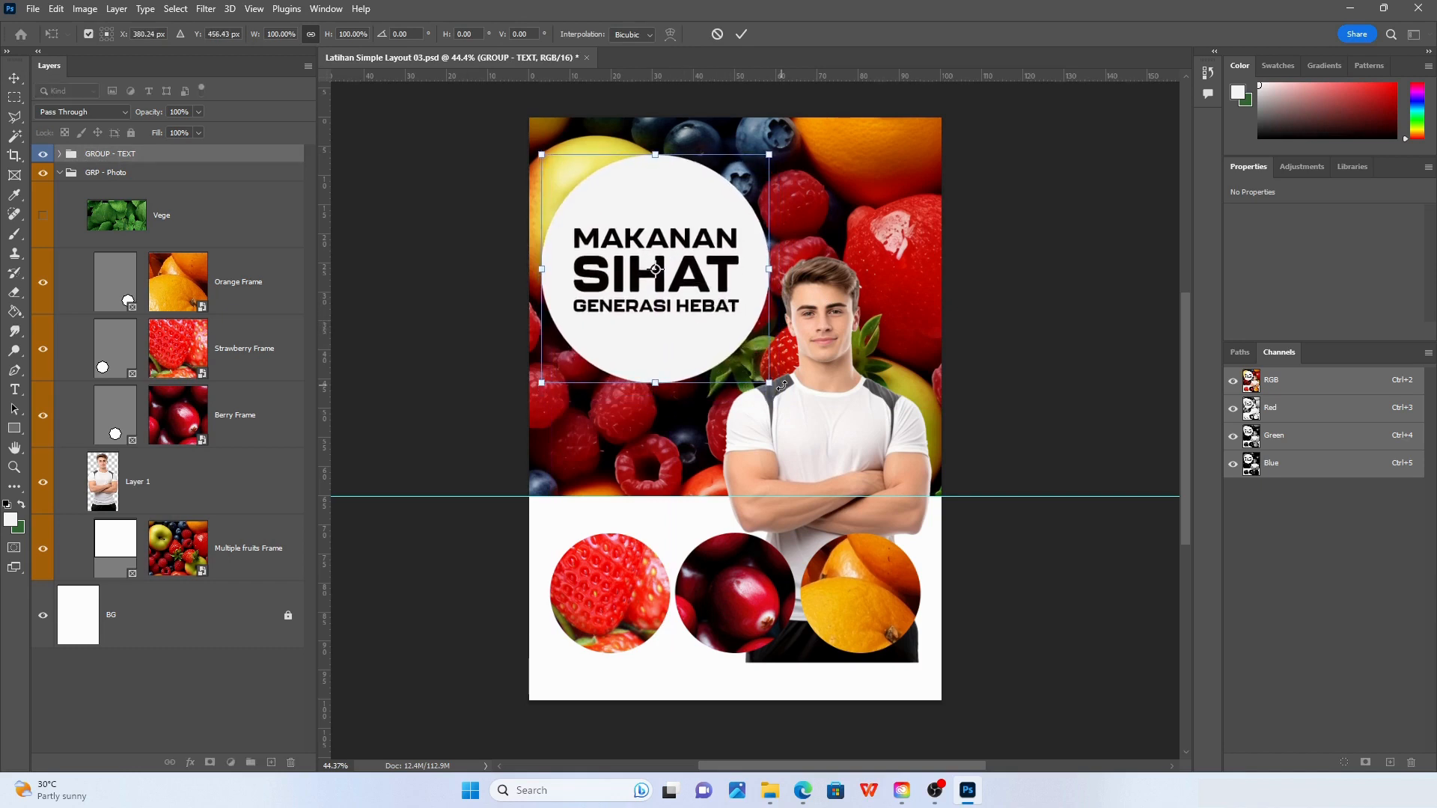
pyautogui.moveTo(768, 382)
pyautogui.mouseDown()
pyautogui.moveTo(740, 349)
pyautogui.moveTo(757, 370)
pyautogui.mouseUp()
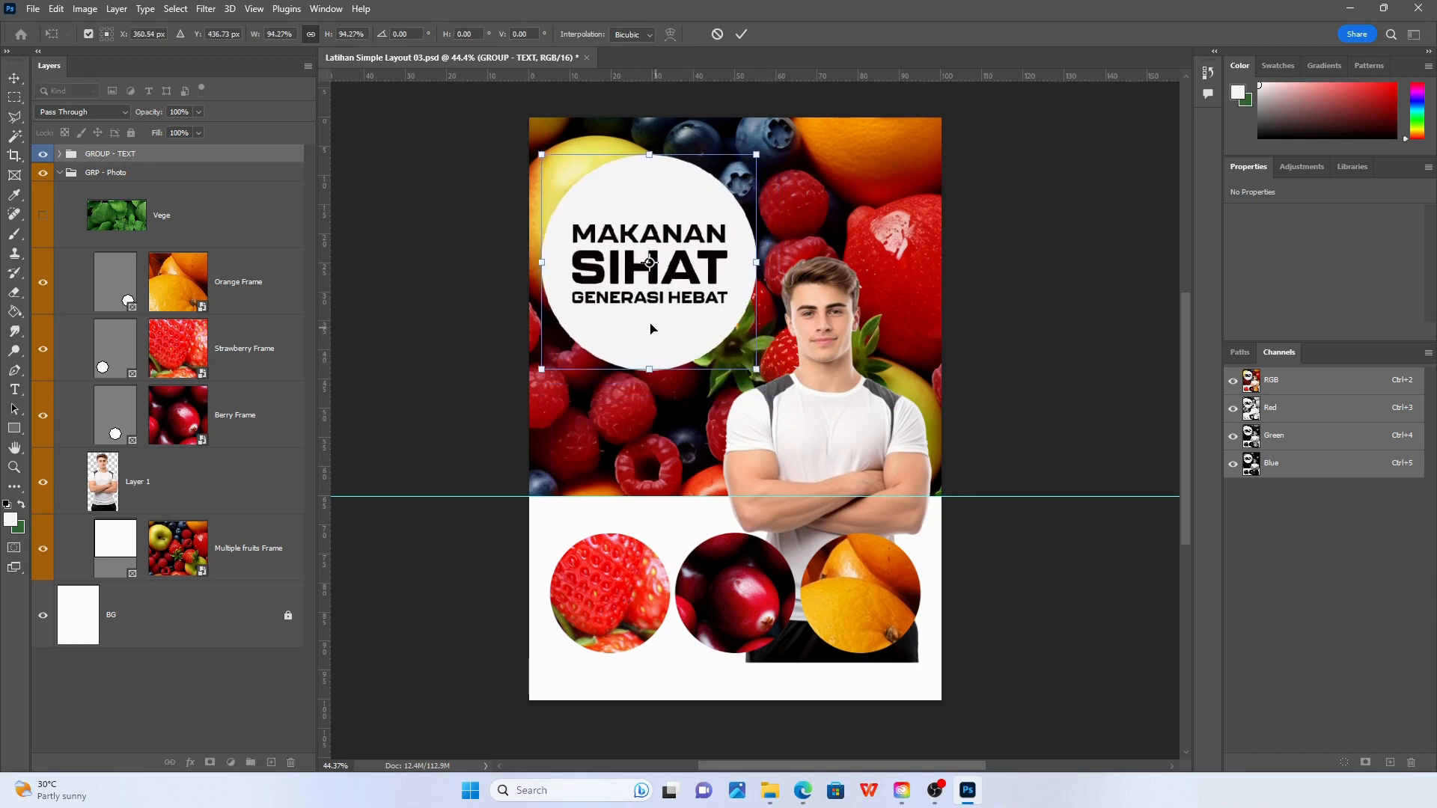
pyautogui.moveTo(651, 327); pyautogui.dragTo(659, 332)
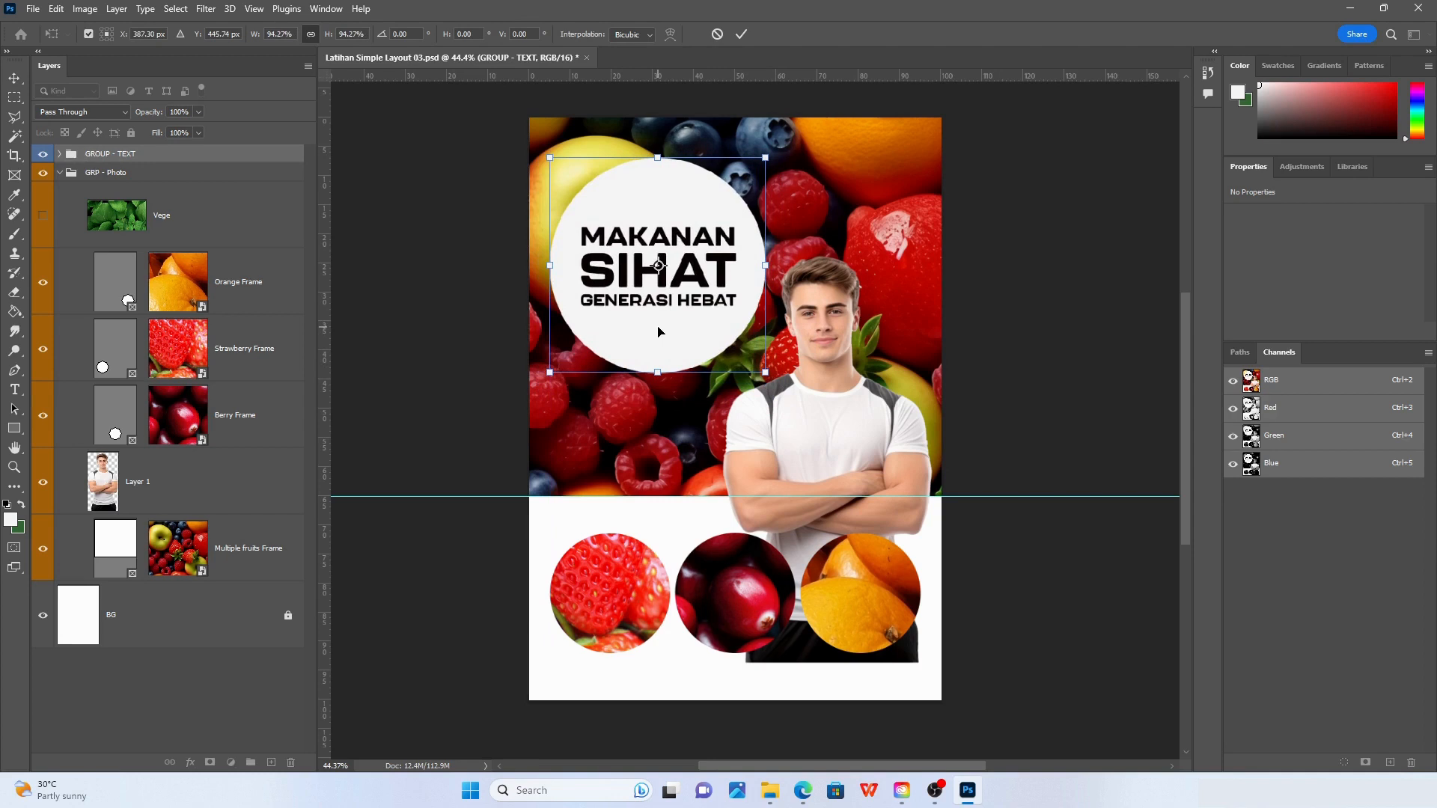
pyautogui.press('Return')
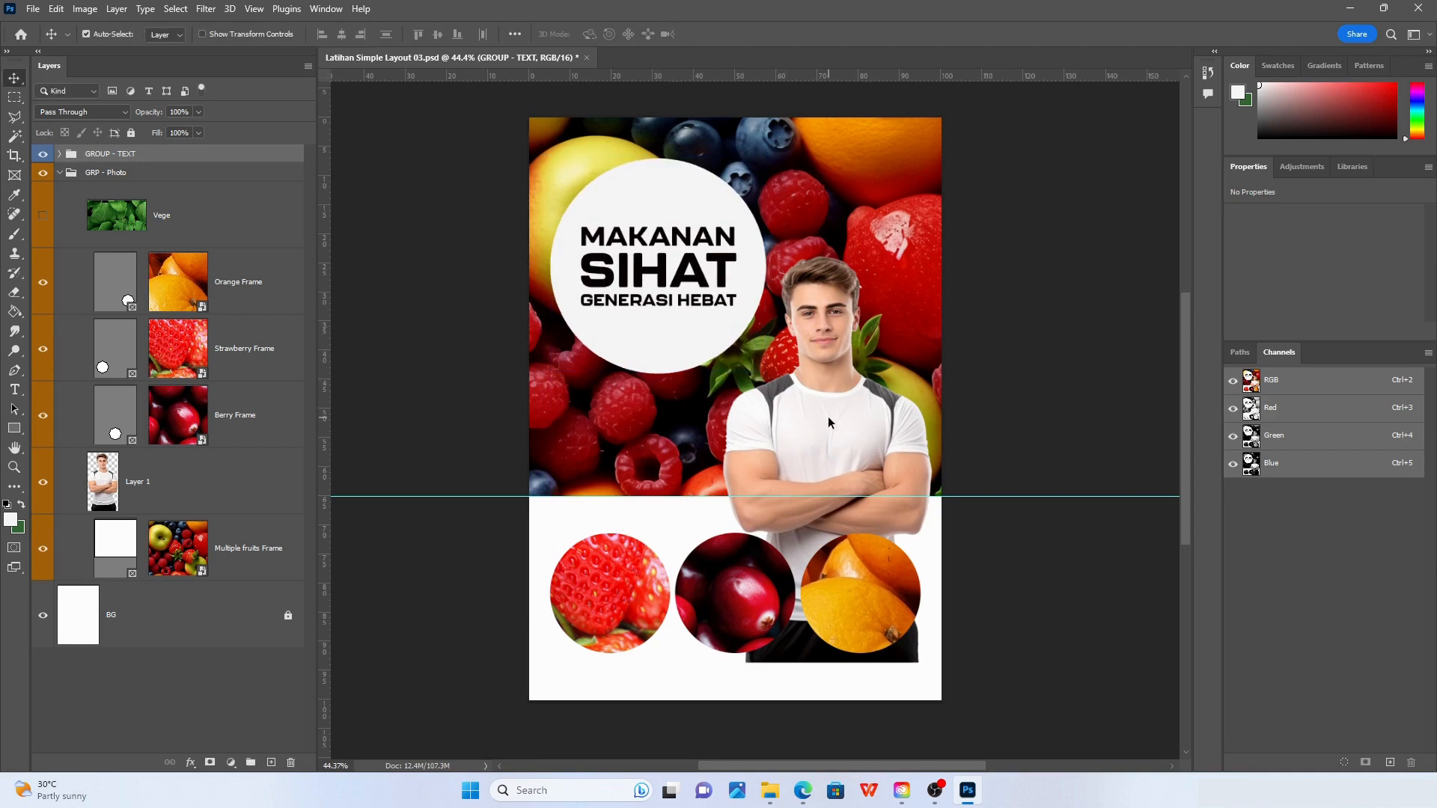
# Enlarge the man proportionally to about 60.16% wide and 82.95% high, positioned at about X 35.73%, Y 17.05%
pyautogui.moveTo(832, 424); pyautogui.dragTo(801, 465)
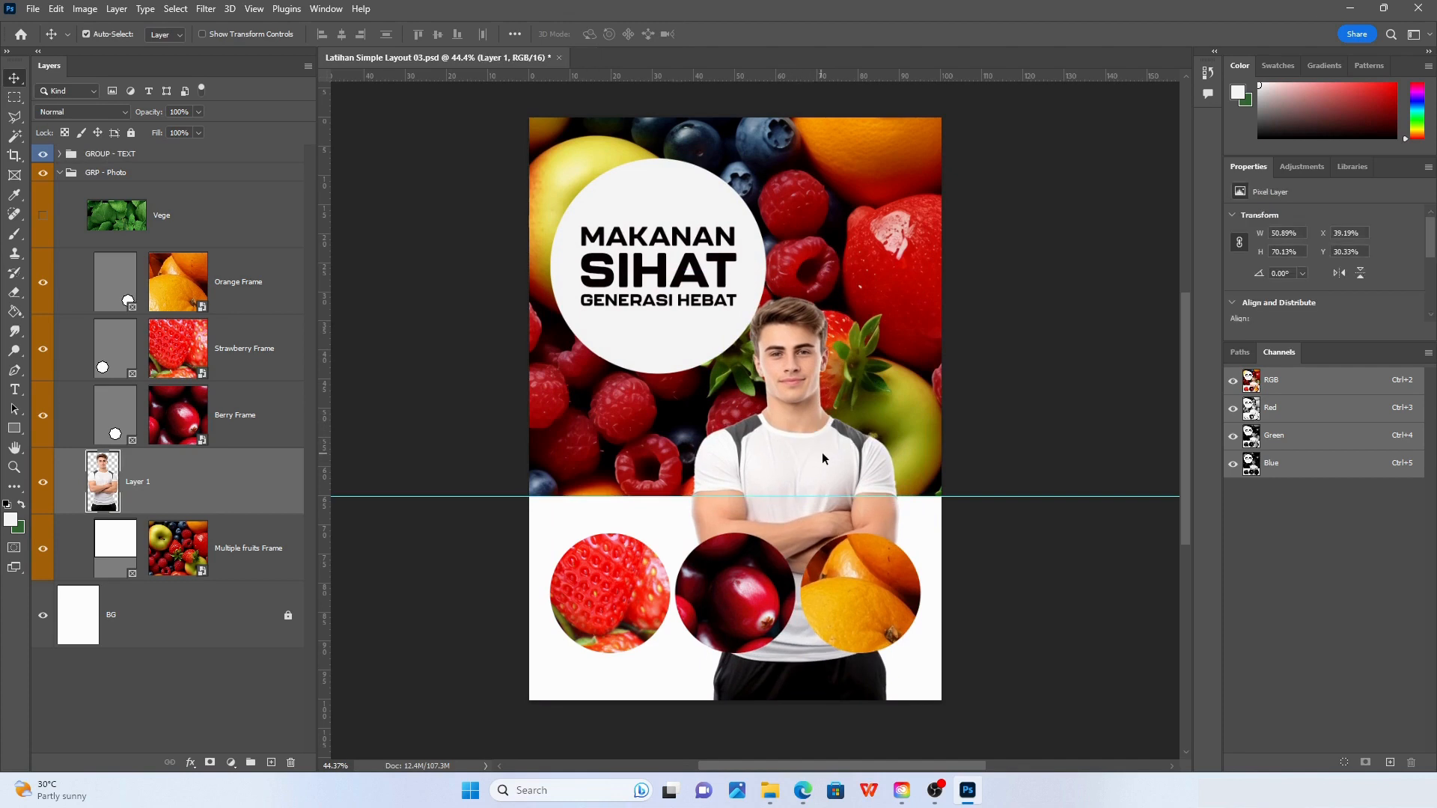
pyautogui.hotkey('ctrl', 't')
pyautogui.moveTo(900, 295); pyautogui.dragTo(938, 218)
pyautogui.moveTo(842, 378); pyautogui.dragTo(826, 371)
pyautogui.press('Return')
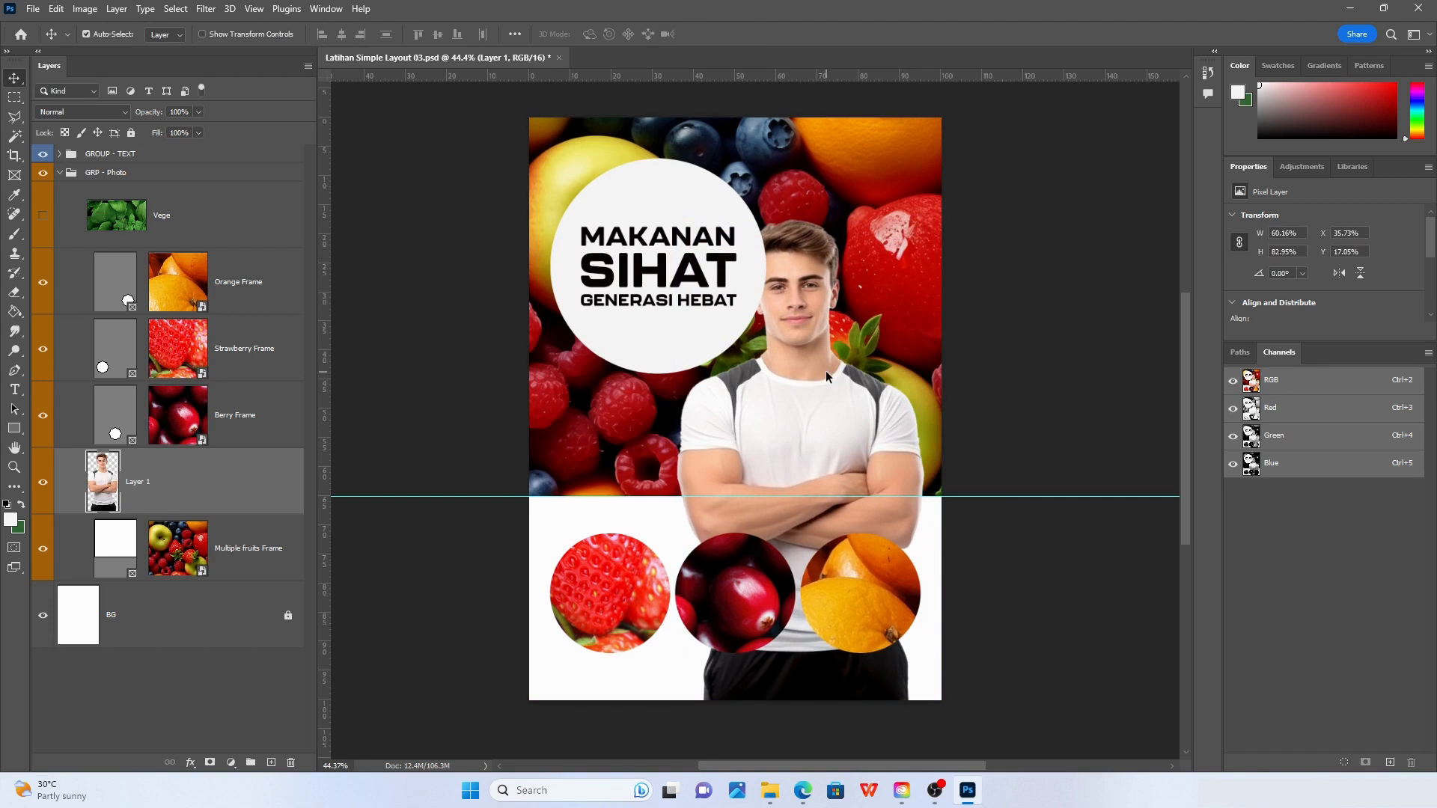
# Scale GROUP - TEXT down to about 85.95% from its upper-left corner and apply the transform
pyautogui.click(98, 155)
pyautogui.hotkey('ctrl', 't')
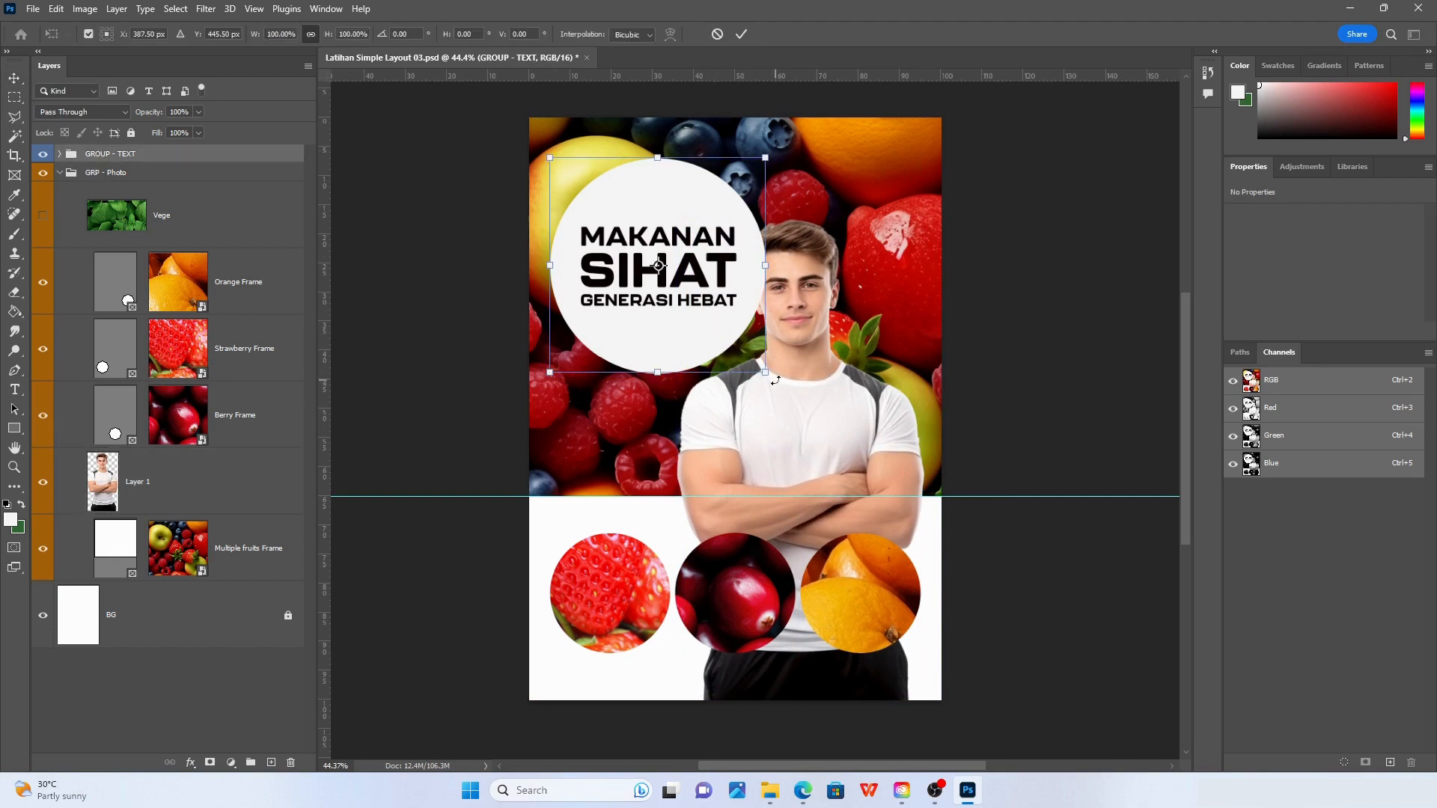
pyautogui.moveTo(765, 373); pyautogui.dragTo(735, 343)
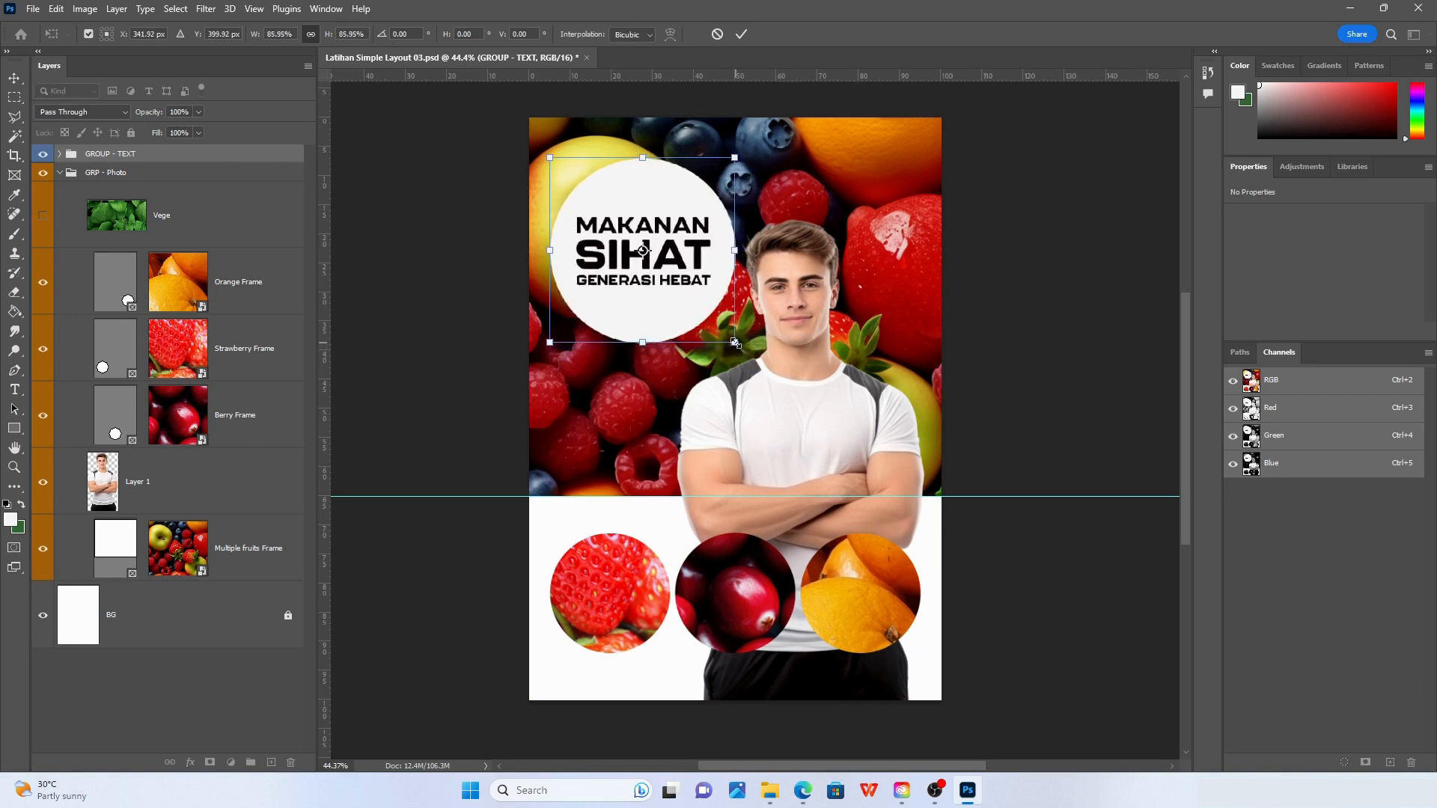
pyautogui.press('Return')
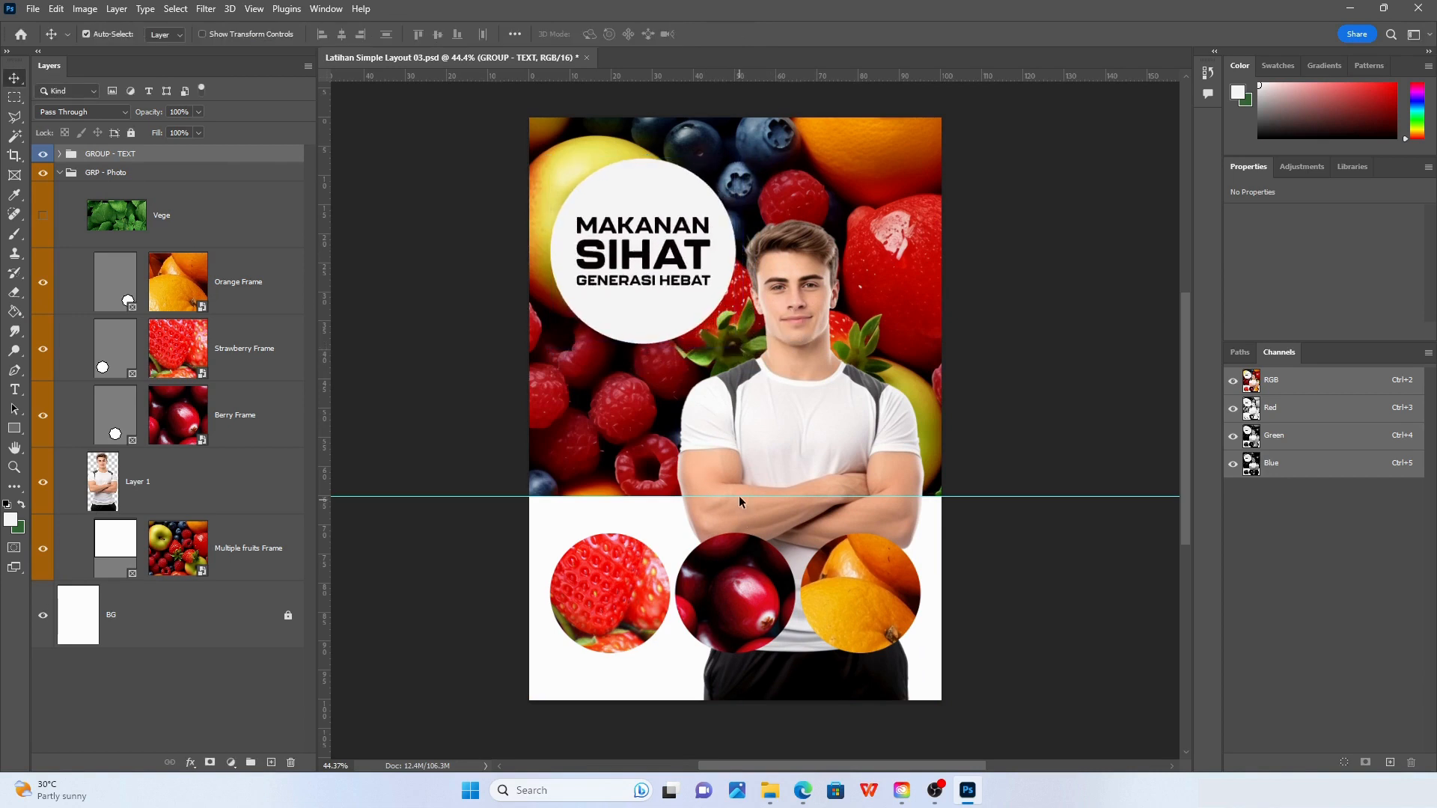
# Select the Strawberry, Berry and Orange frames together and move them down to about Y 72.98%
pyautogui.click(806, 422)
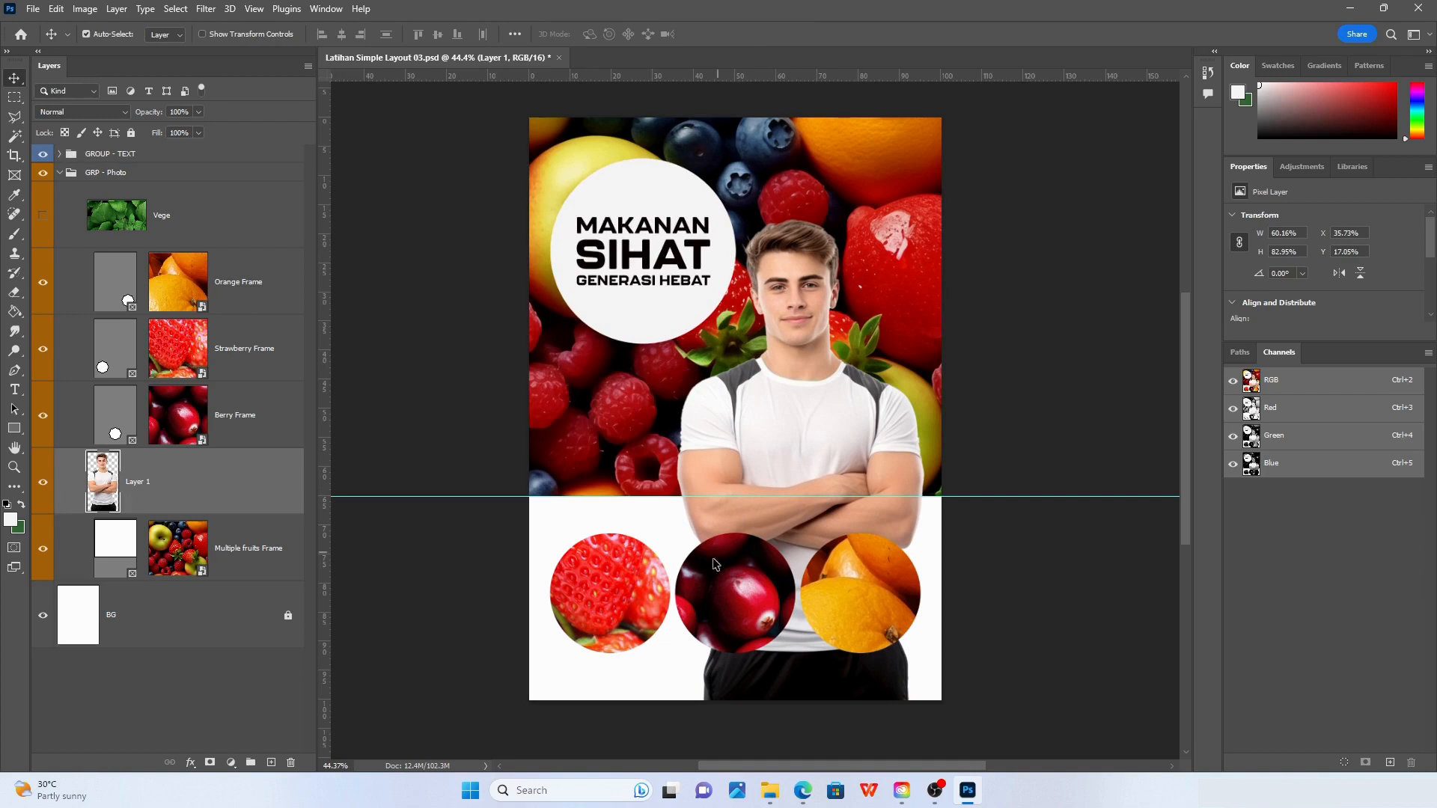
pyautogui.click(631, 595)
pyautogui.keyDown('shift'); pyautogui.click(726, 592); pyautogui.keyUp('shift')
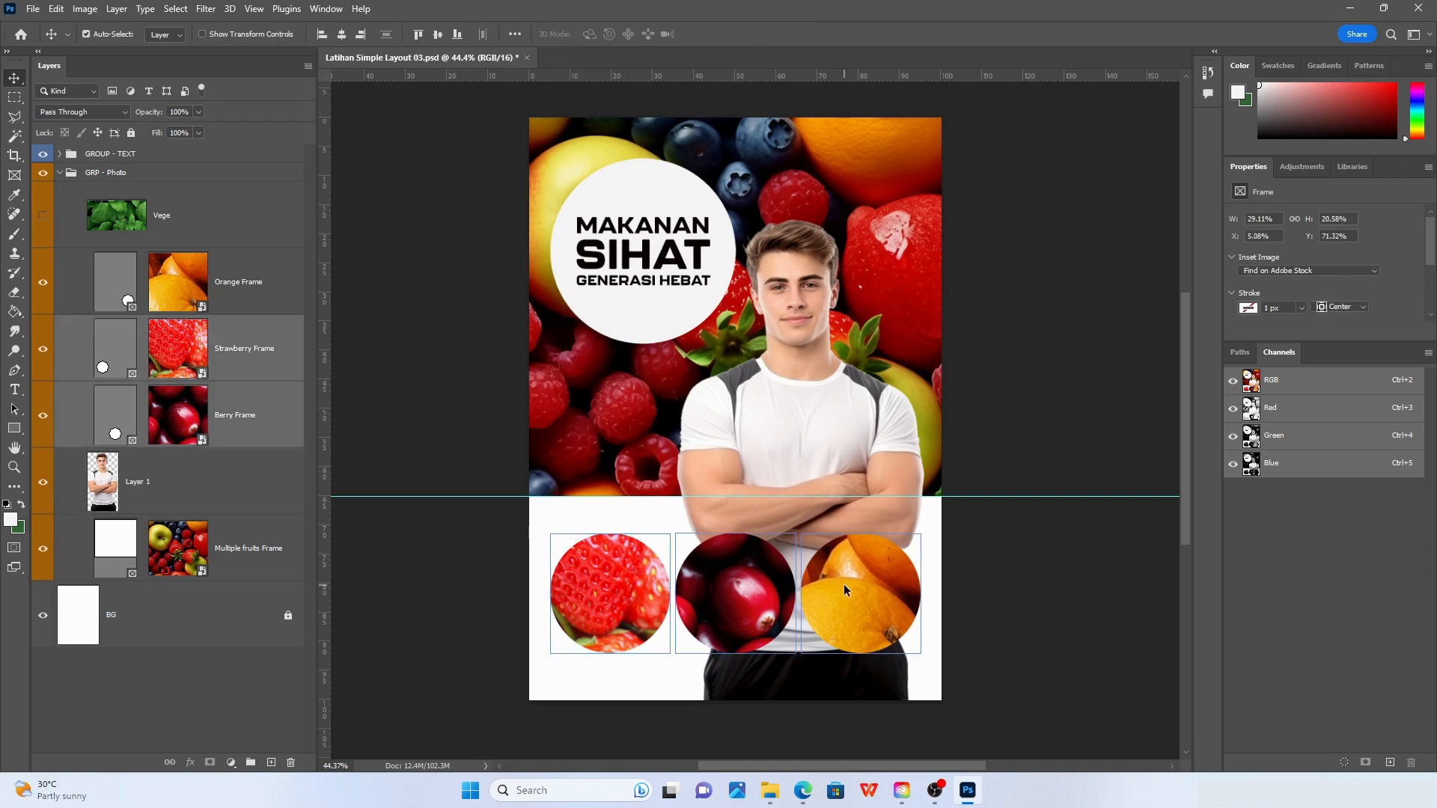
pyautogui.keyDown('shift'); pyautogui.click(855, 590); pyautogui.keyUp('shift')
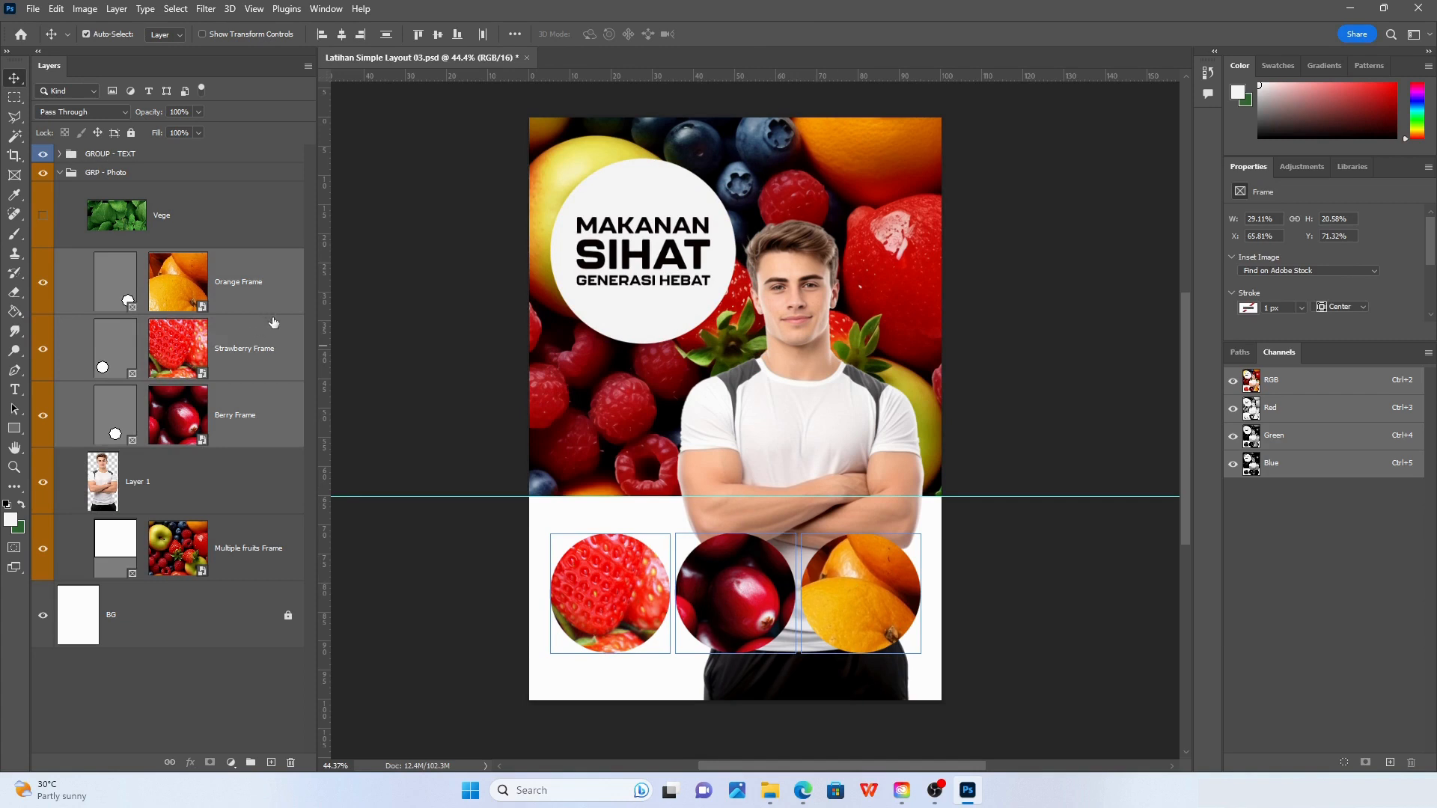
pyautogui.moveTo(842, 582); pyautogui.dragTo(842, 591)
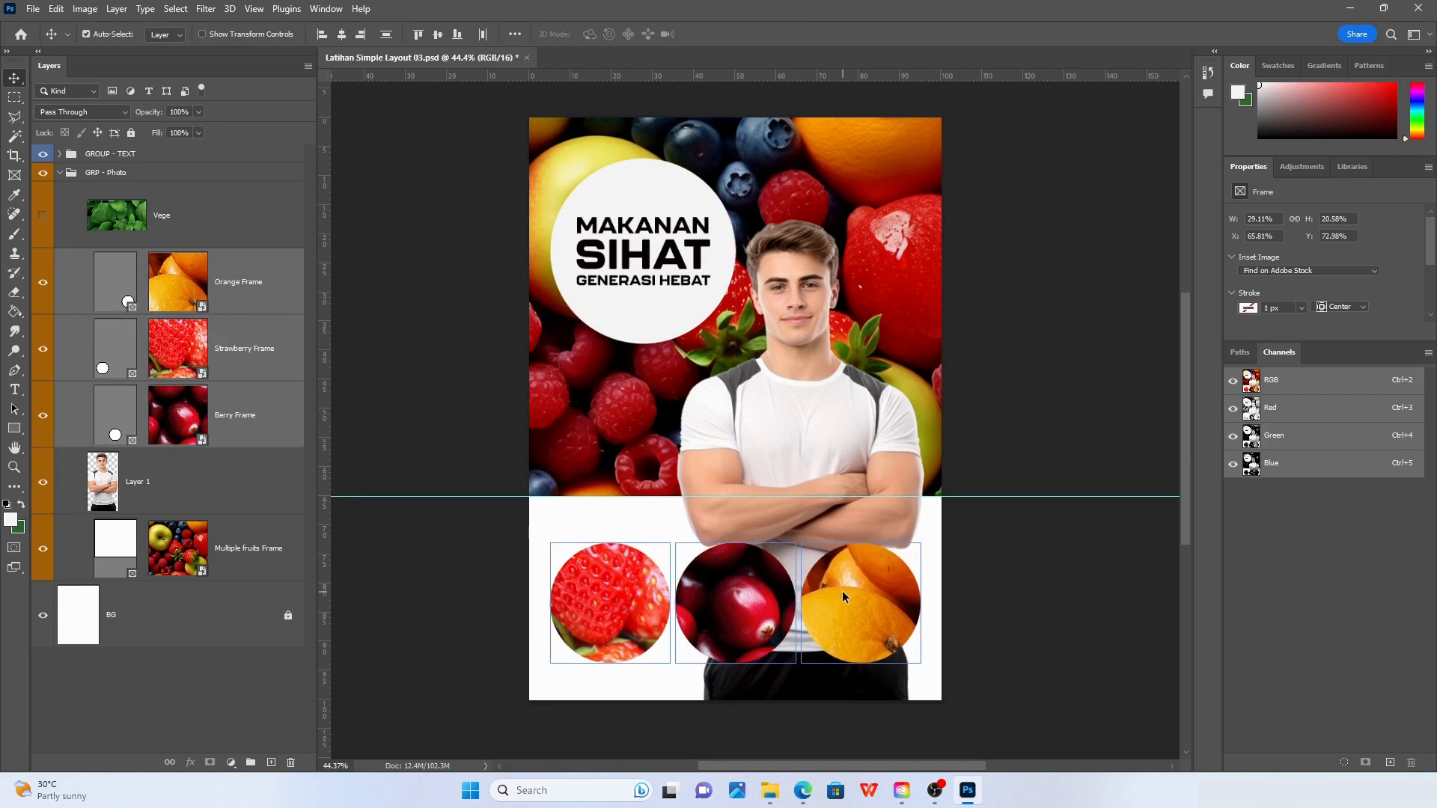
# Duplicate the GENERASI HEBAT text layer and place the copy in the white area above the strawberry circle
pyautogui.click(970, 558)
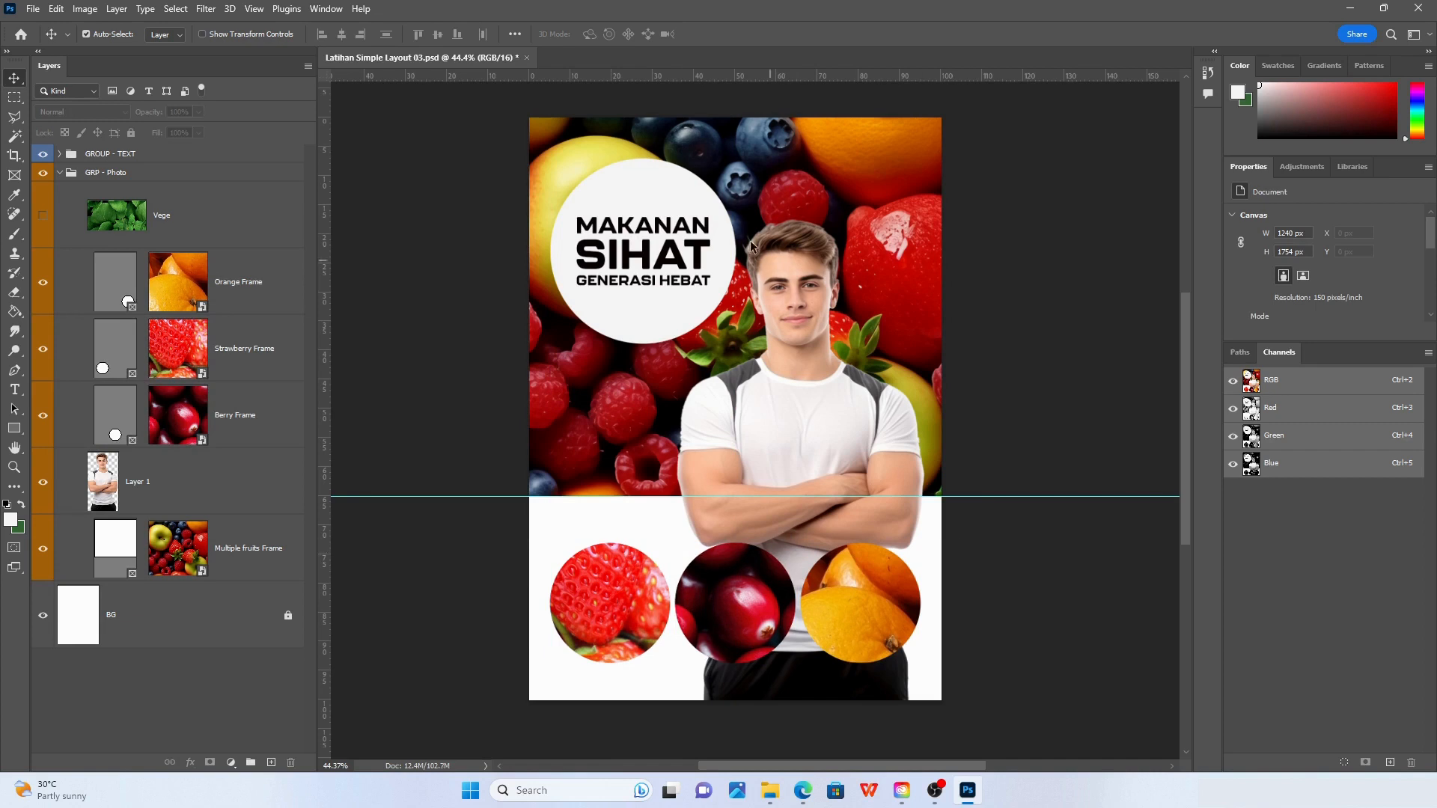
pyautogui.click(637, 285)
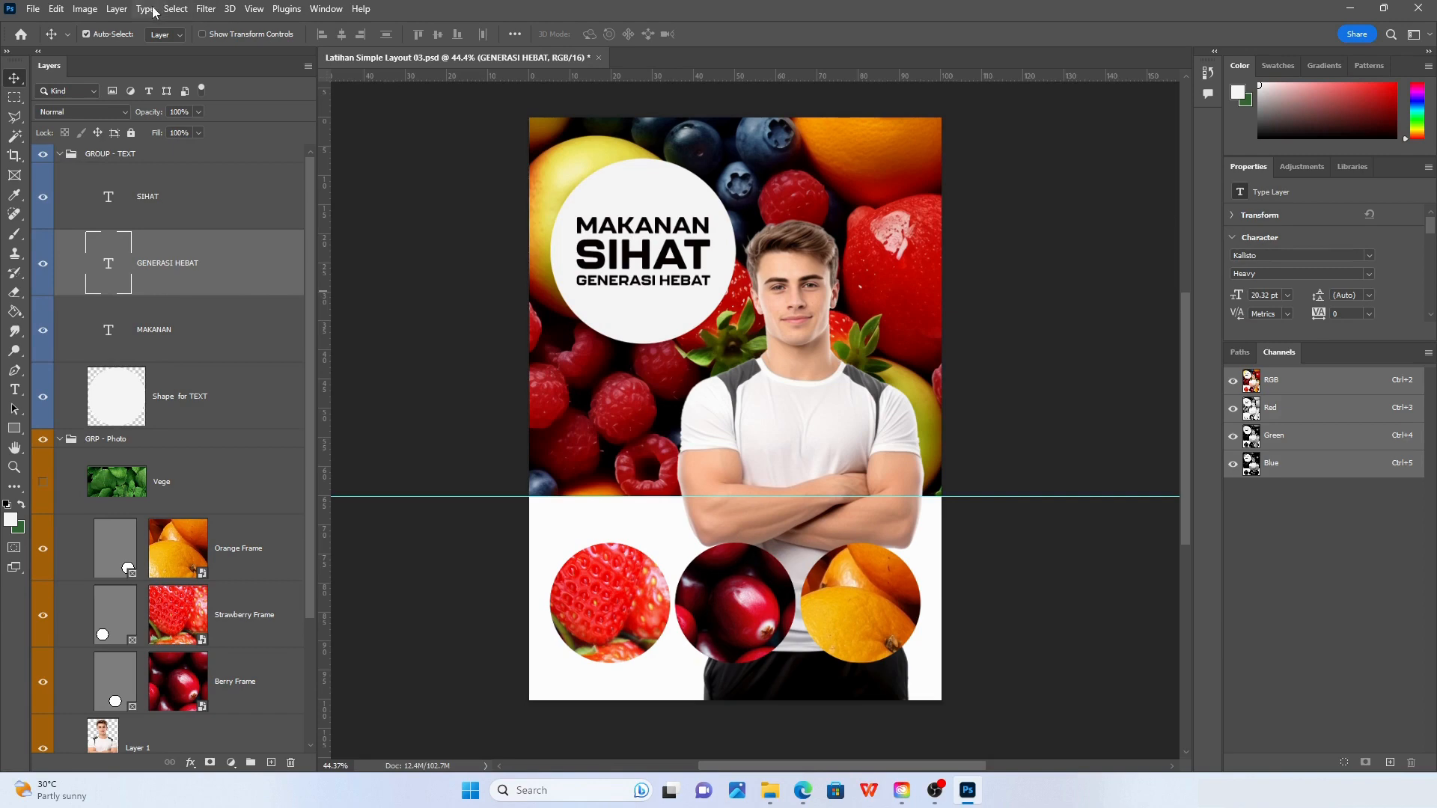
pyautogui.click(116, 8)
pyautogui.moveTo(134, 28)
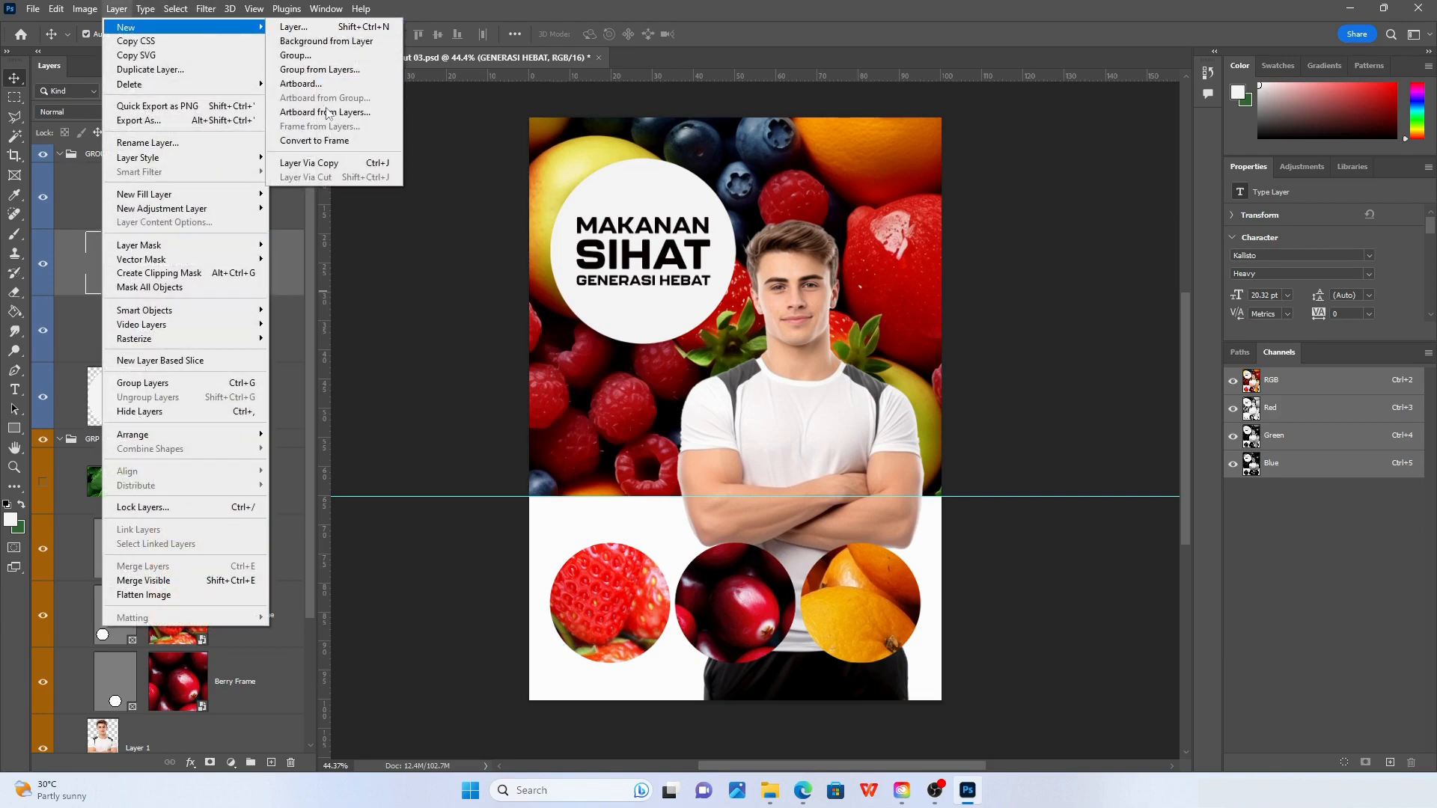
pyautogui.click(309, 162)
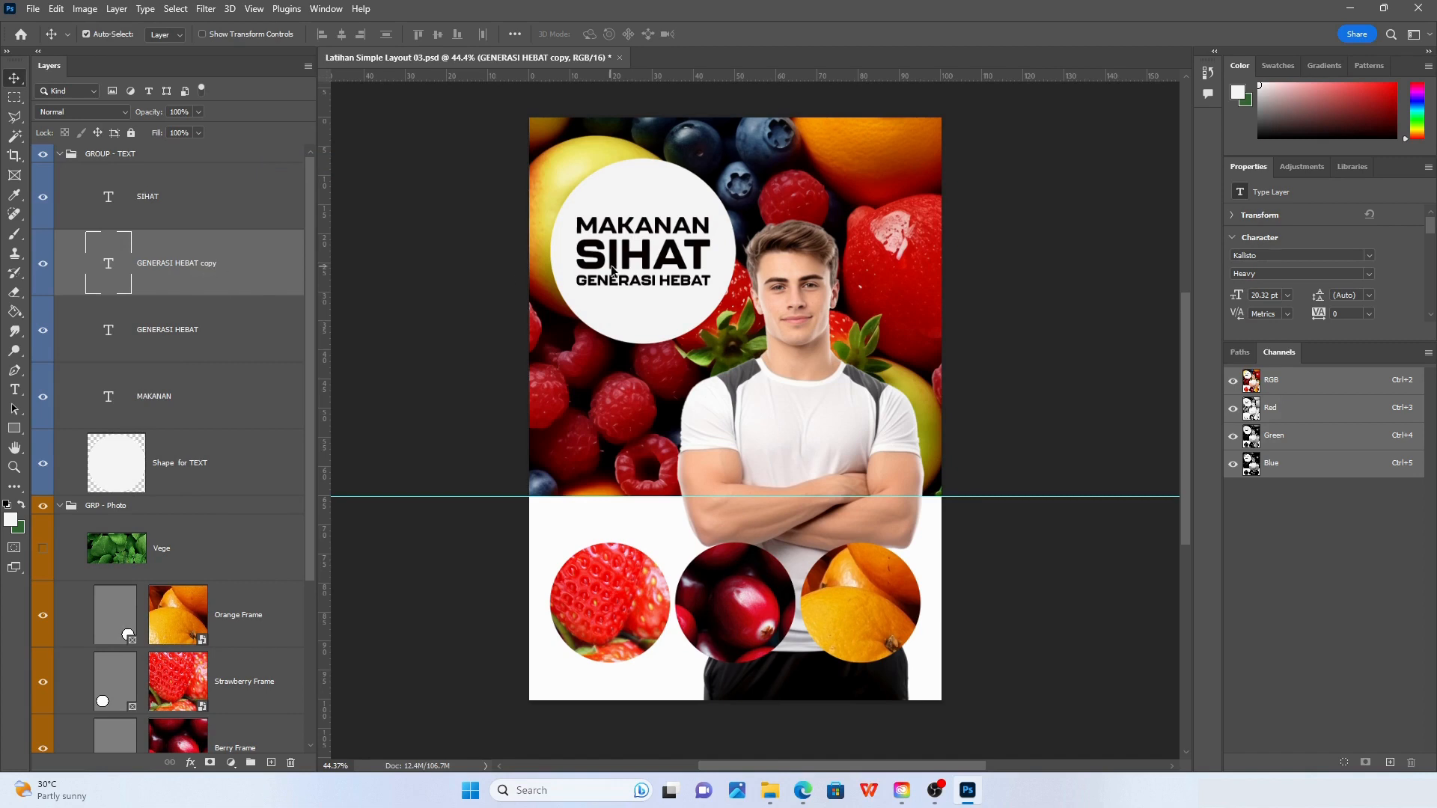
pyautogui.moveTo(612, 271); pyautogui.dragTo(611, 523)
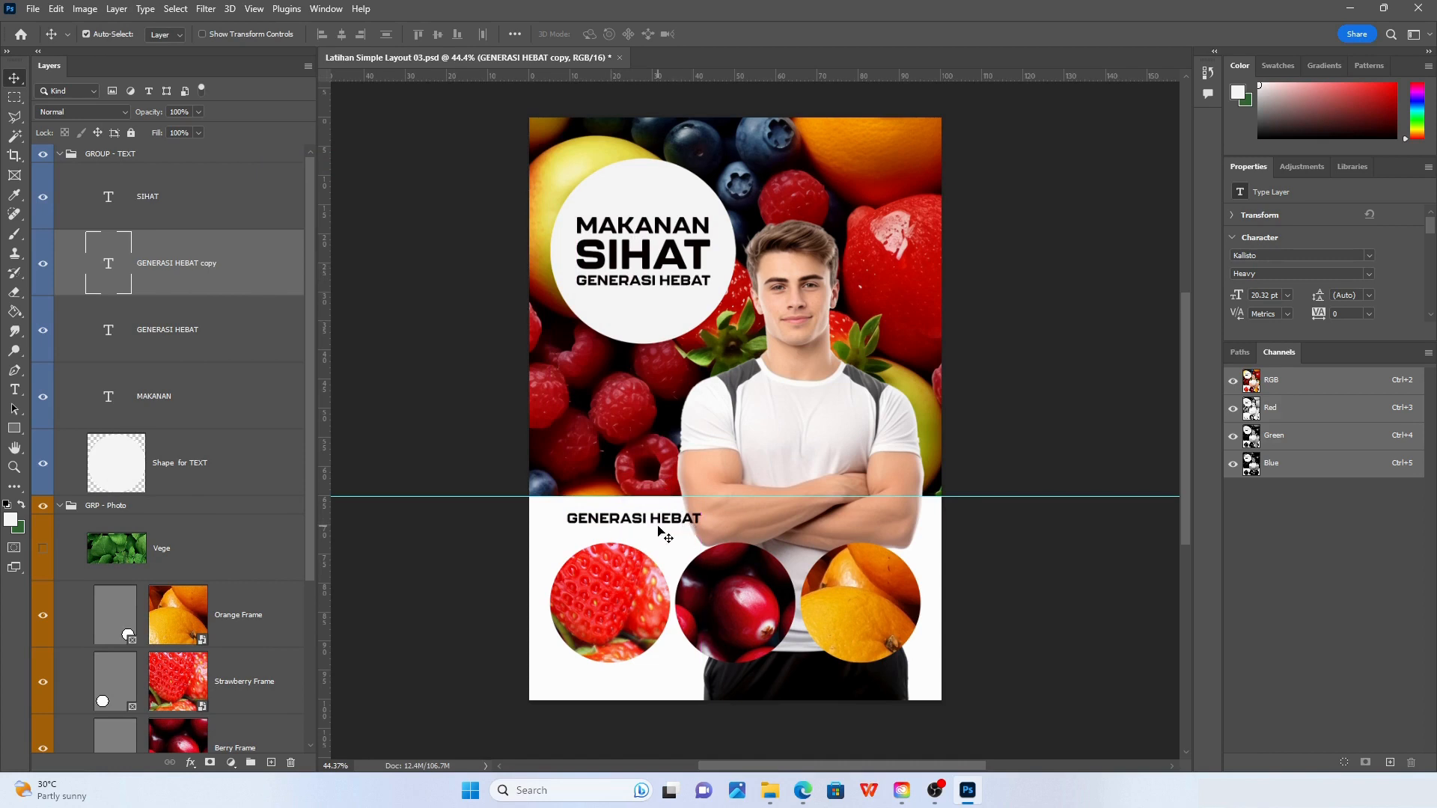
# Shrink the man proportionally to about 53.79% wide and 74.17% high, positioned at about X 44.11%, Y 26%
pyautogui.click(801, 398)
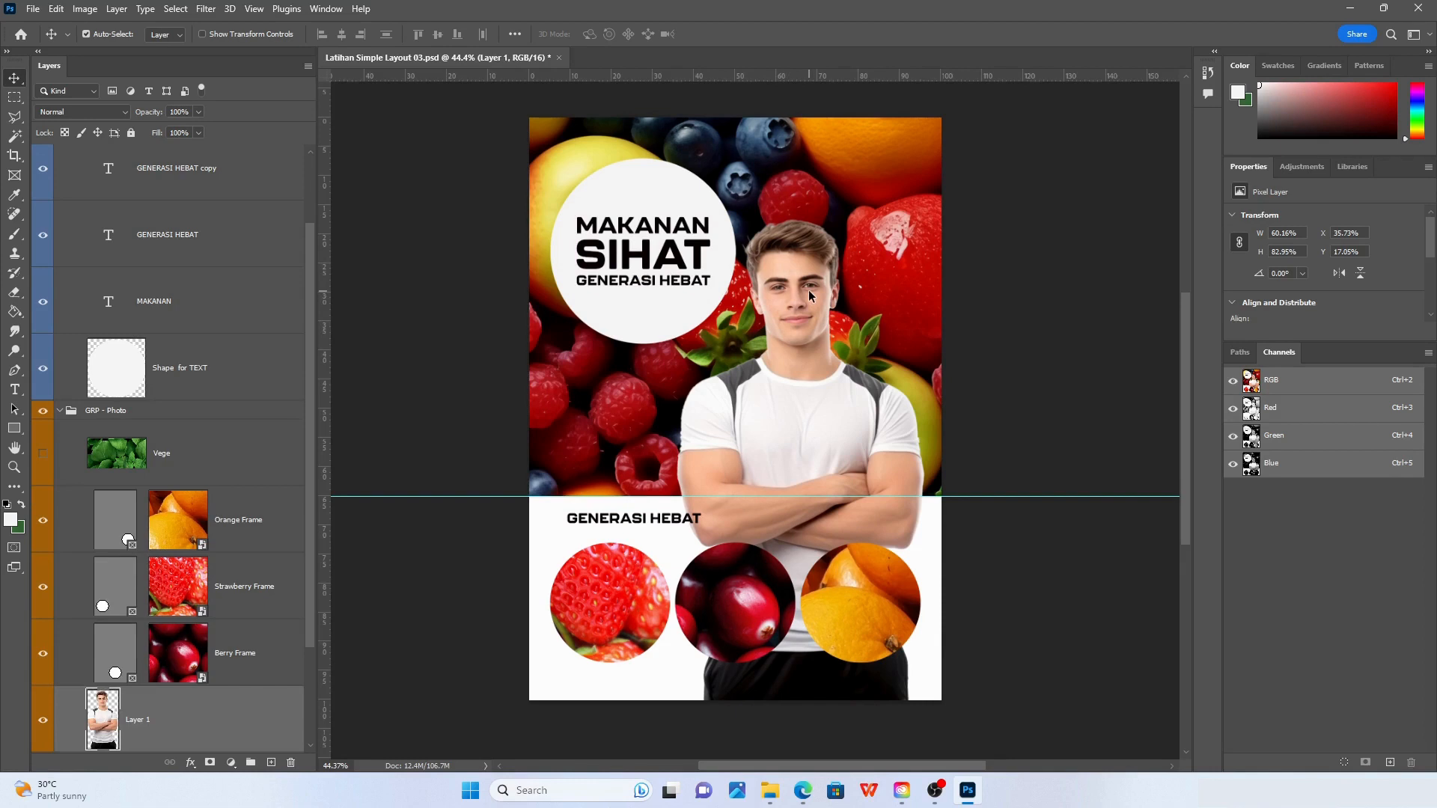
pyautogui.hotkey('ctrl', 't')
pyautogui.moveTo(676, 217); pyautogui.dragTo(769, 291)
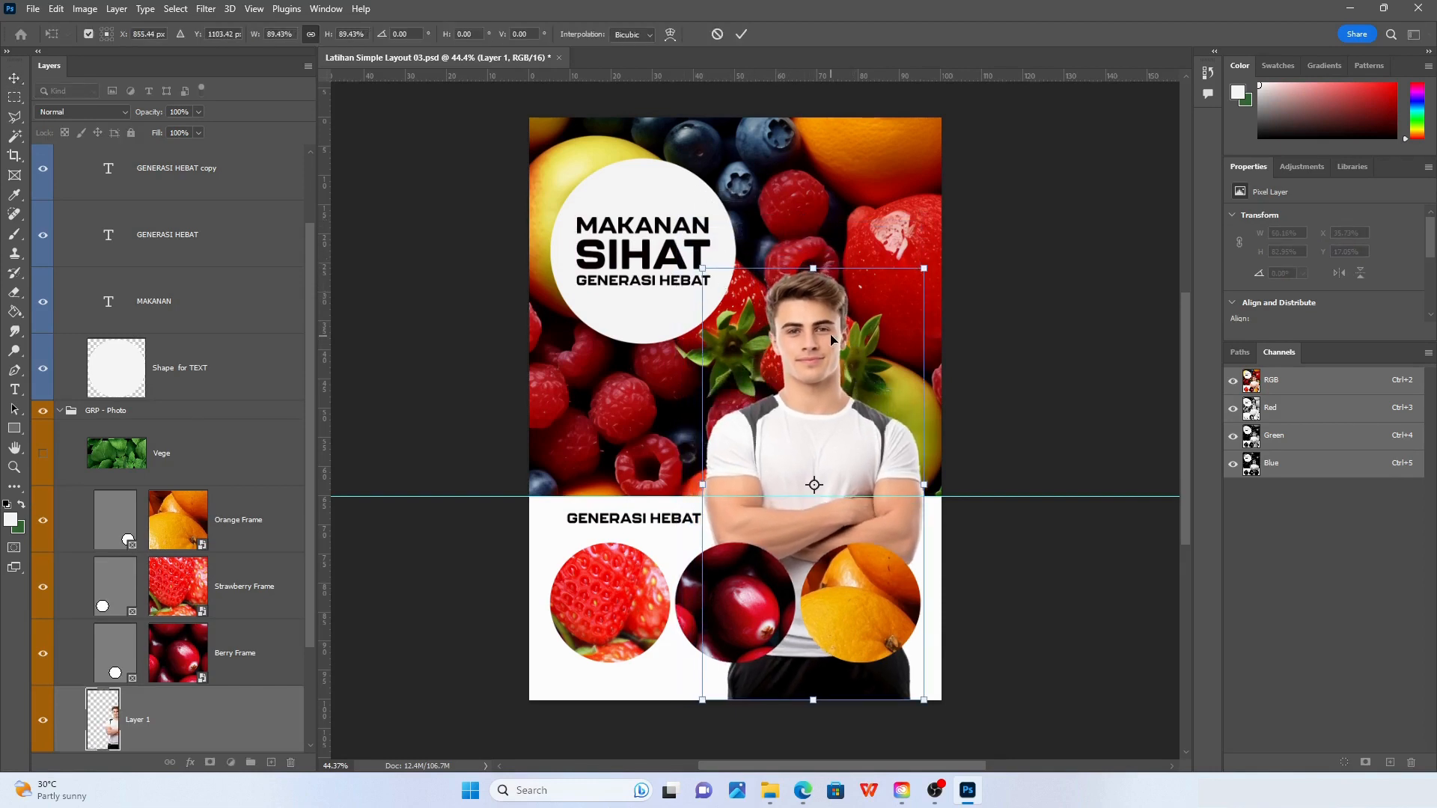
pyautogui.moveTo(827, 338); pyautogui.dragTo(834, 340)
pyautogui.press('Return')
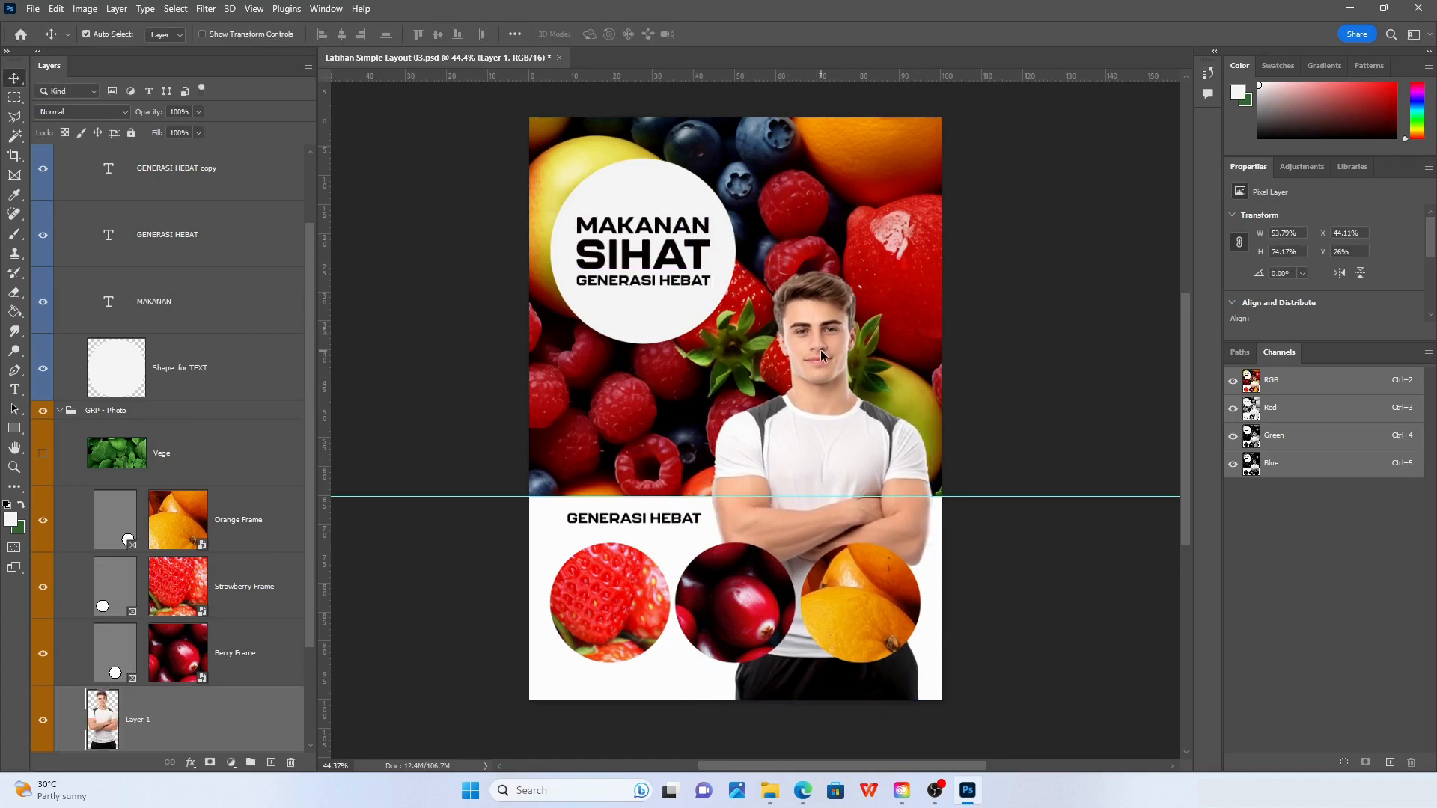
# Replace the wording of the copied text above the strawberry circle with HIDUP BAHAGIA
pyautogui.click(682, 526)
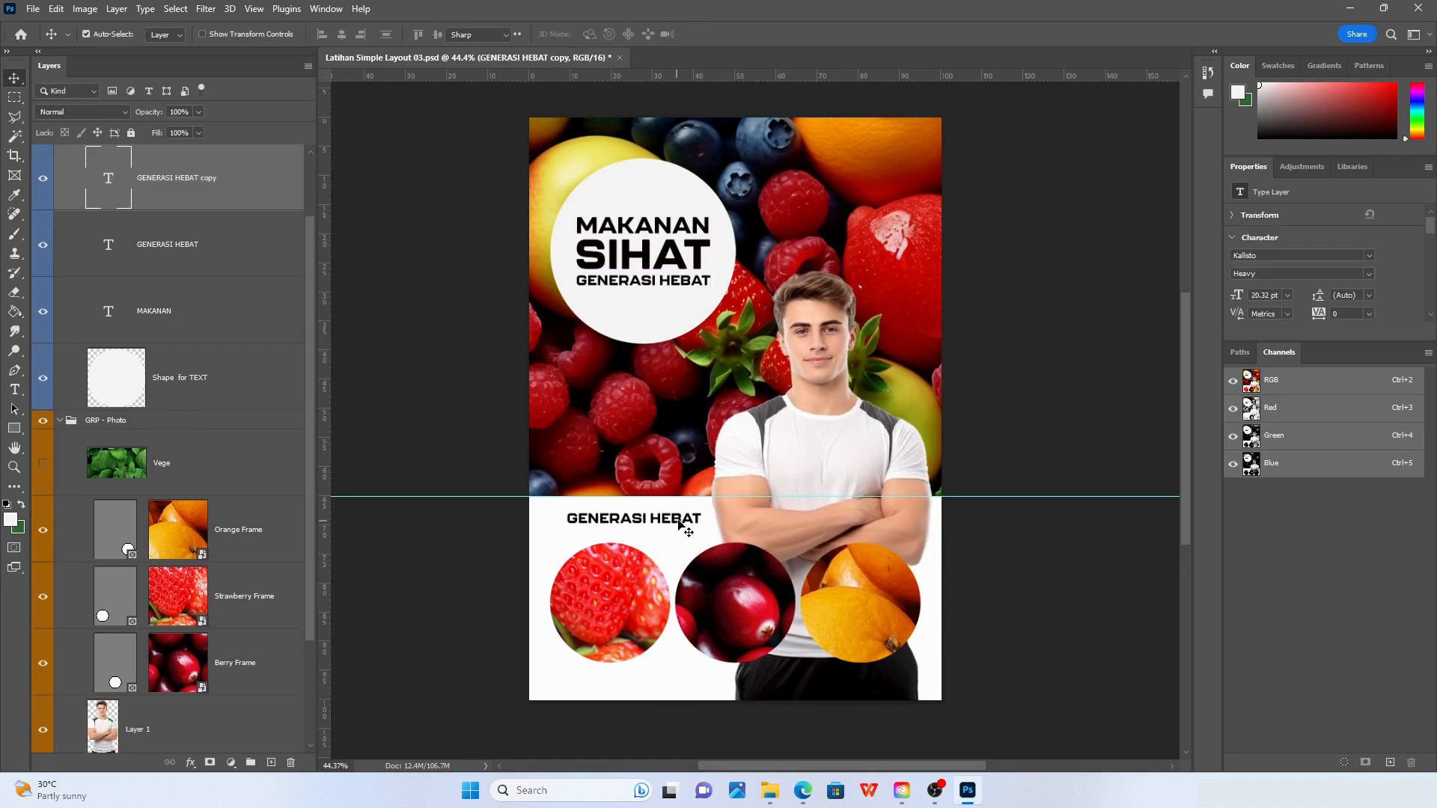
pyautogui.doubleClick(683, 525)
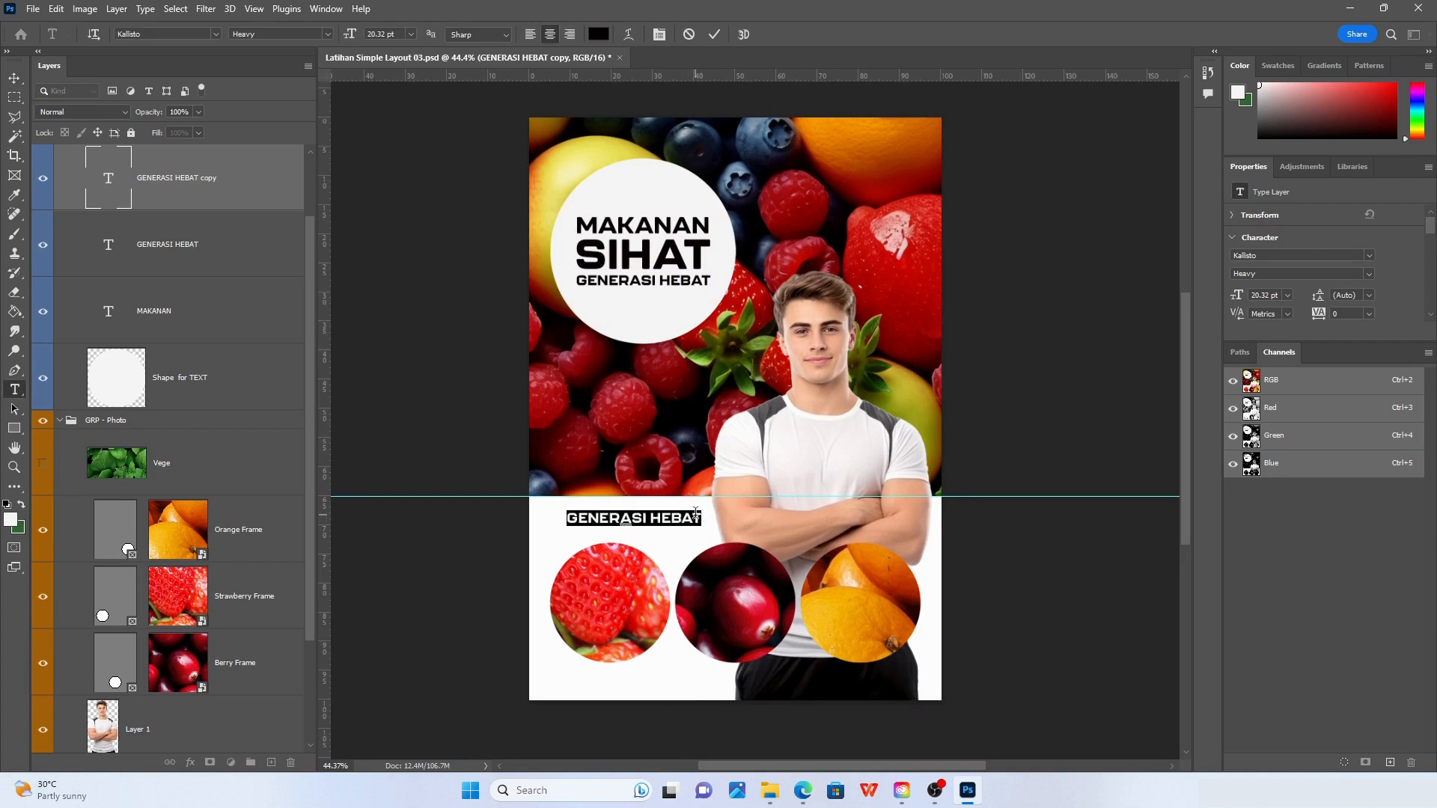
pyautogui.write('HIDUP')
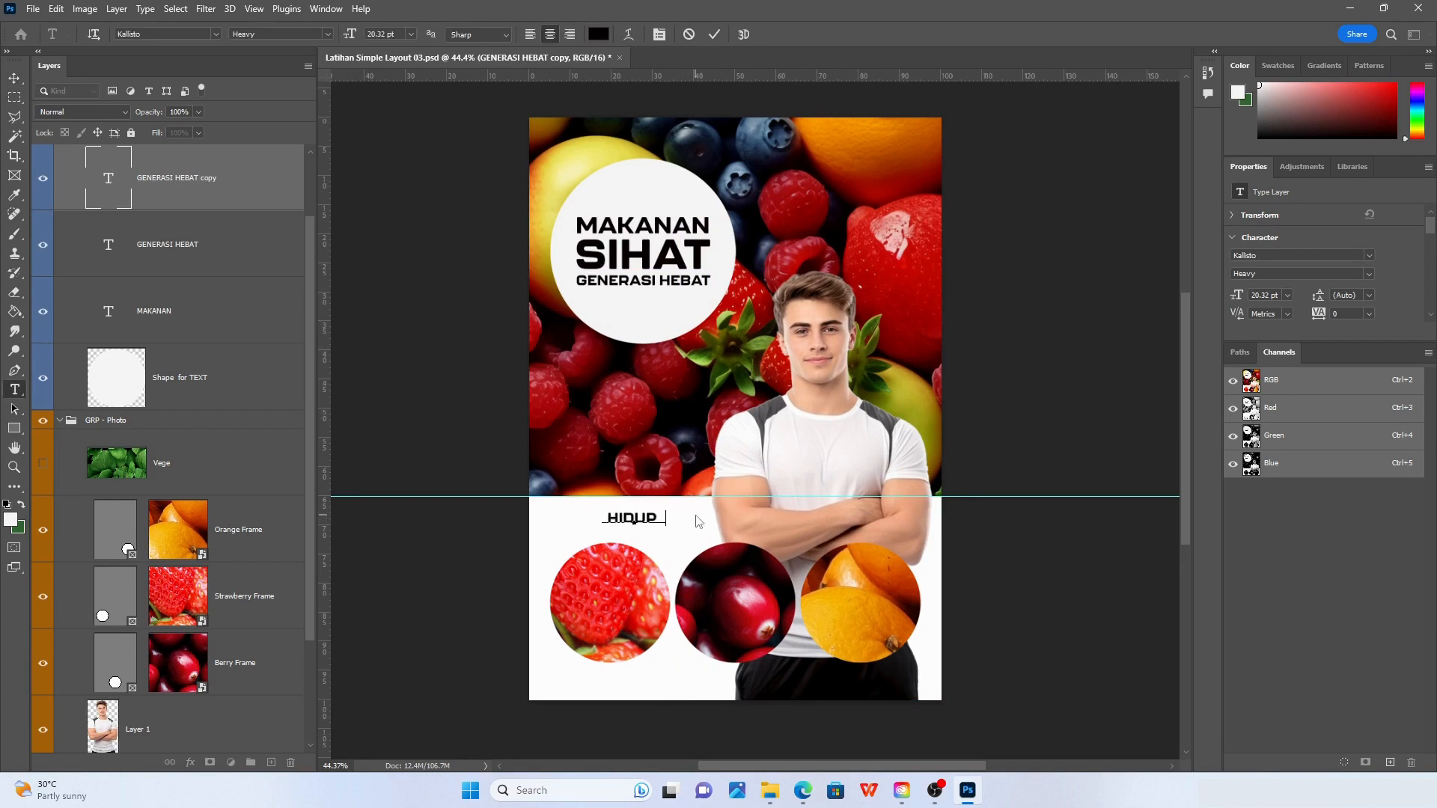
pyautogui.write(' BAHAGIA')
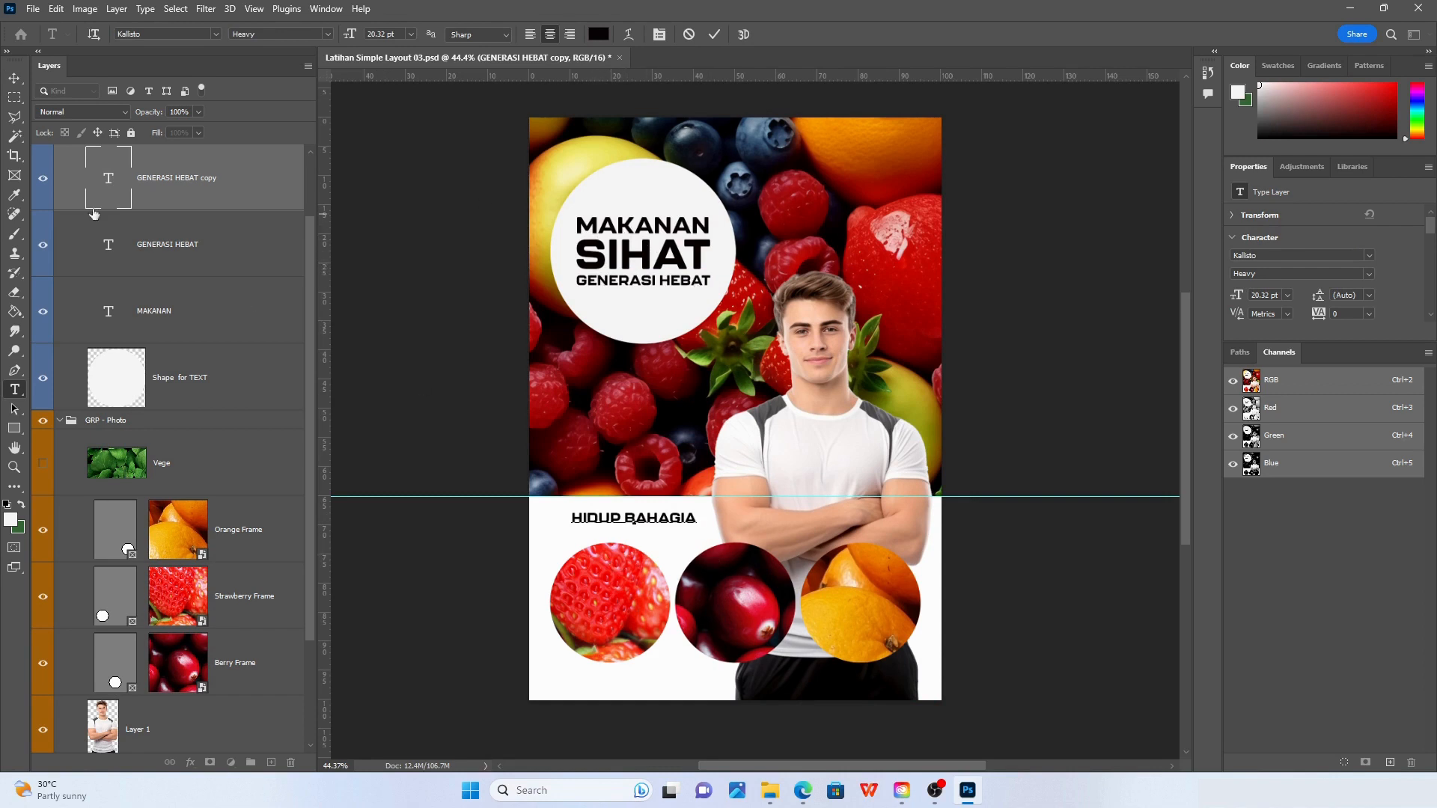
pyautogui.click(14, 78)
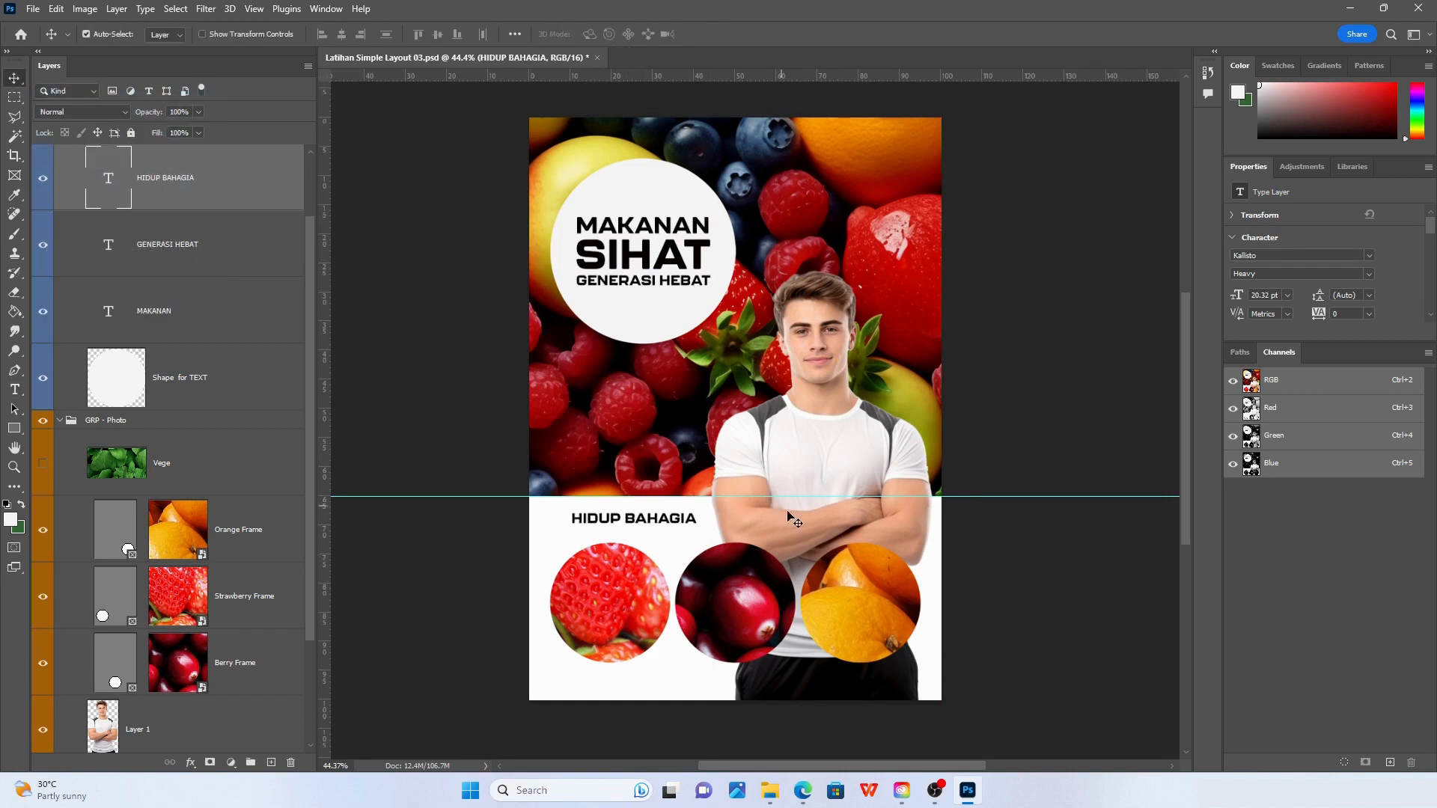
# Unlock the guides and remove the horizontal guide at the lower edge of the fruit photo
pyautogui.click(978, 506)
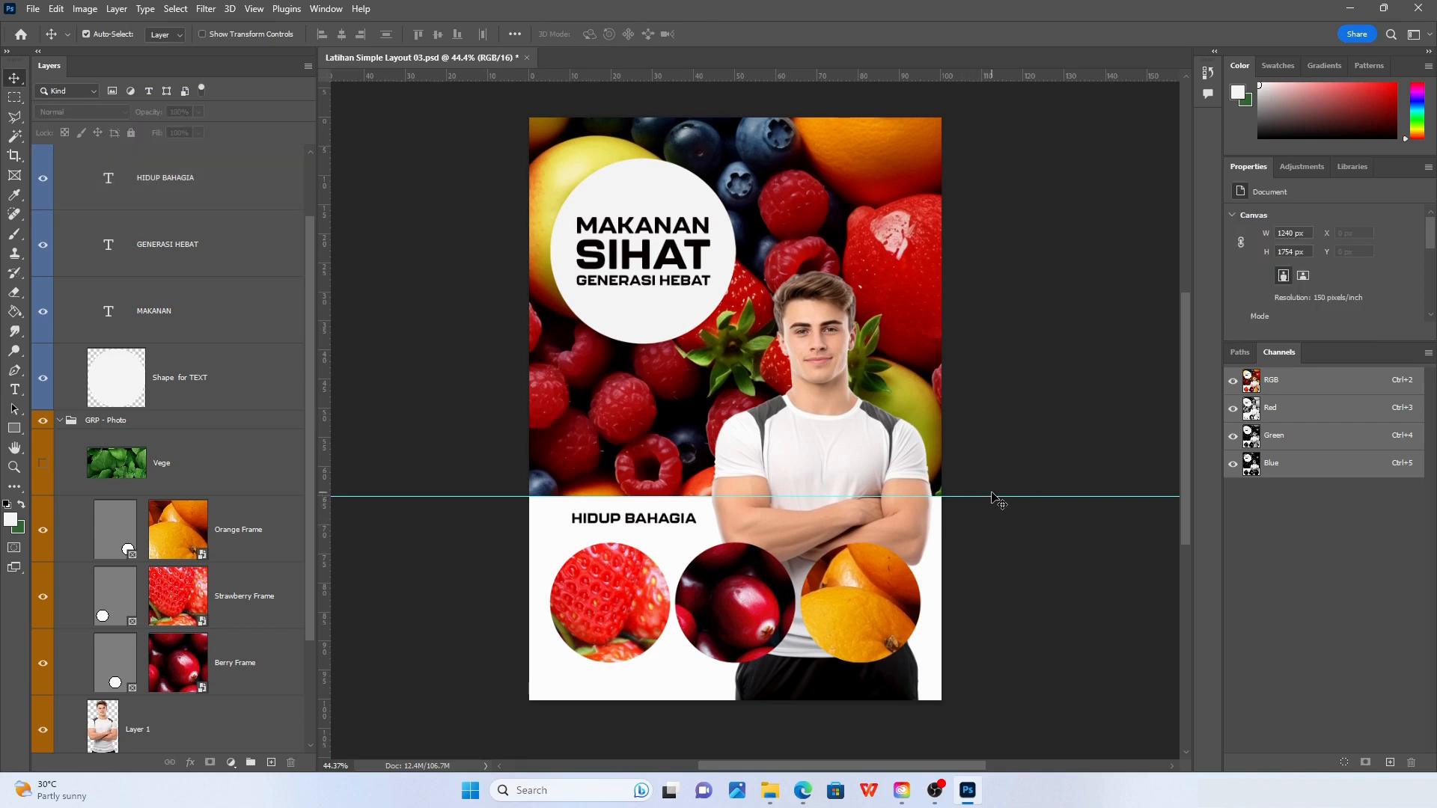
pyautogui.click(248, 11)
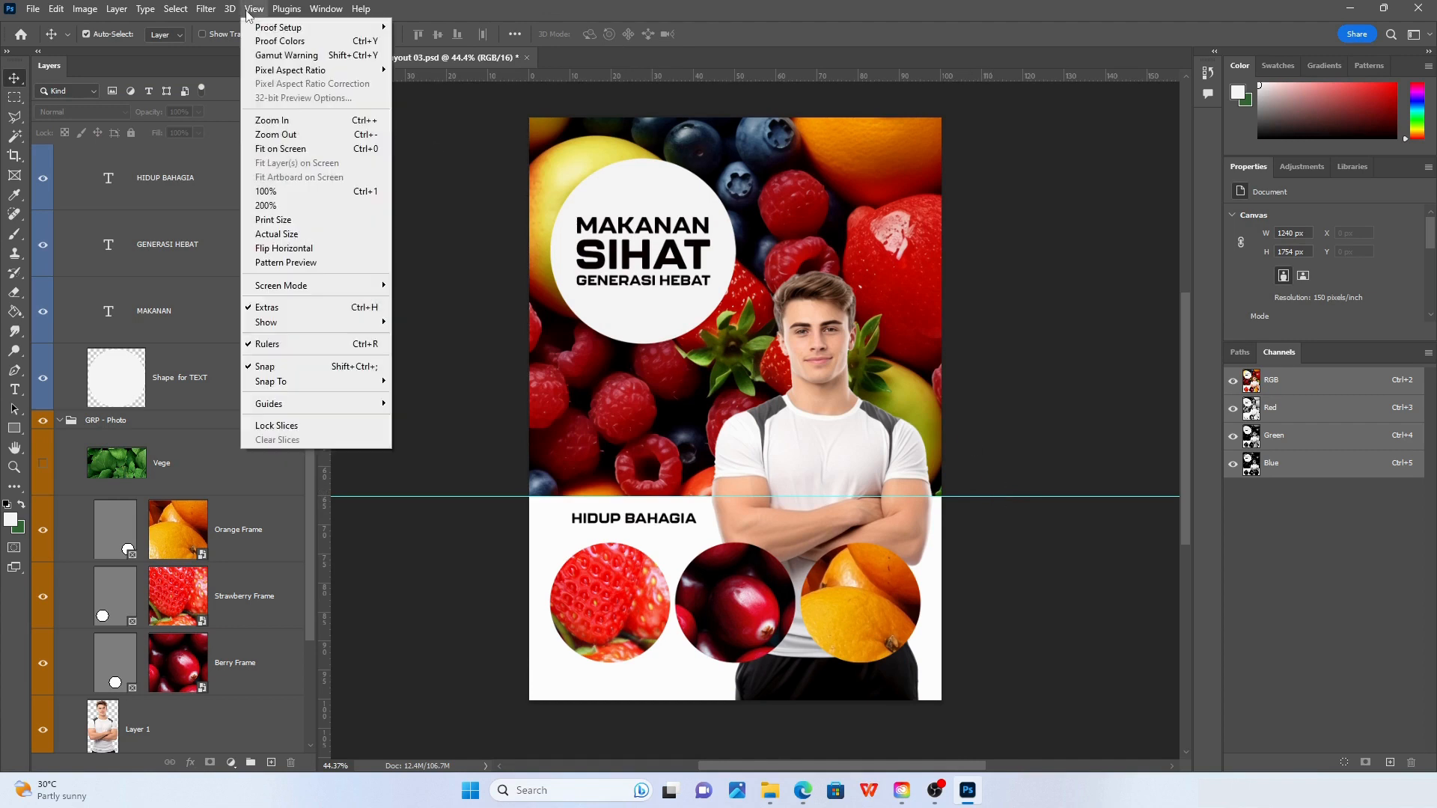
pyautogui.moveTo(294, 403)
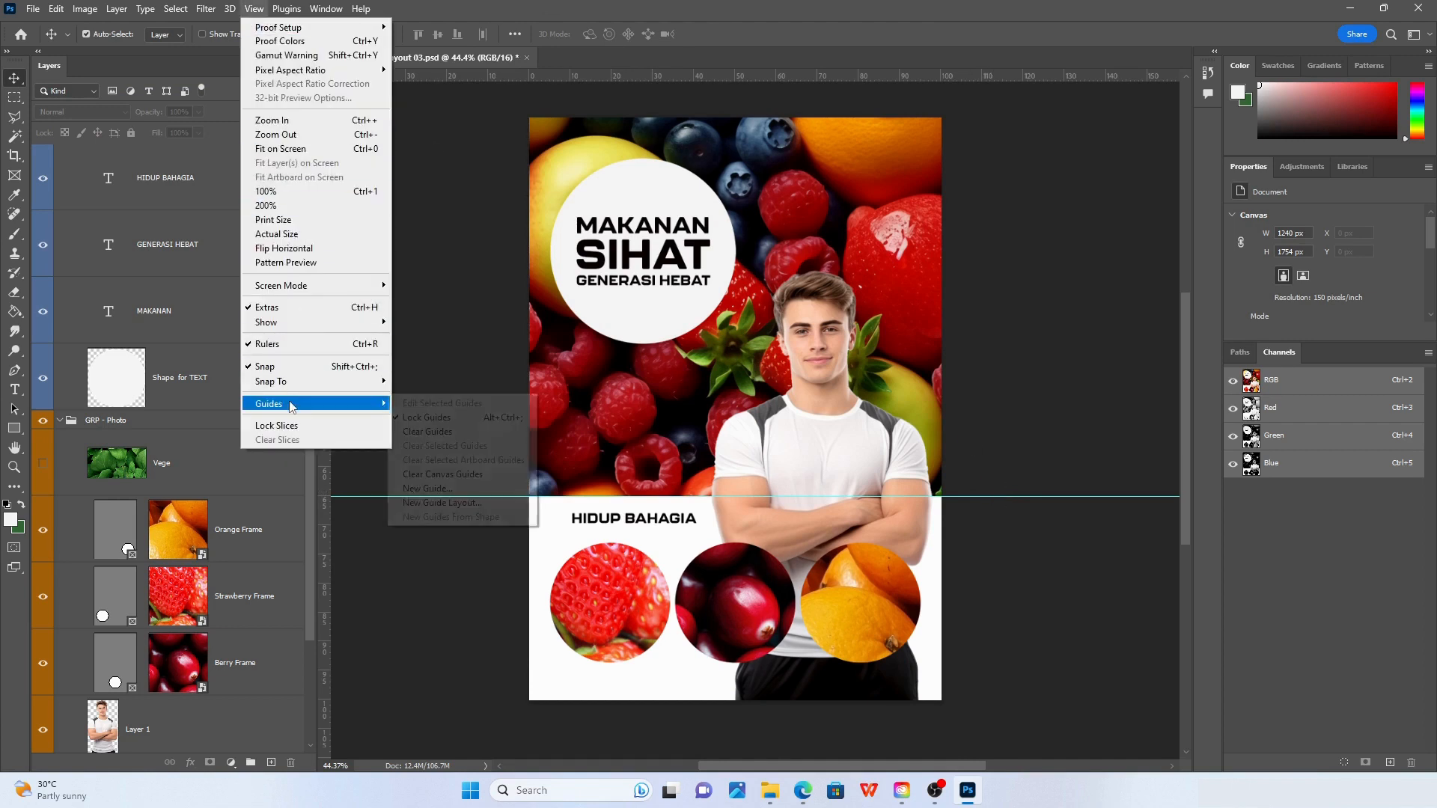
pyautogui.click(397, 421)
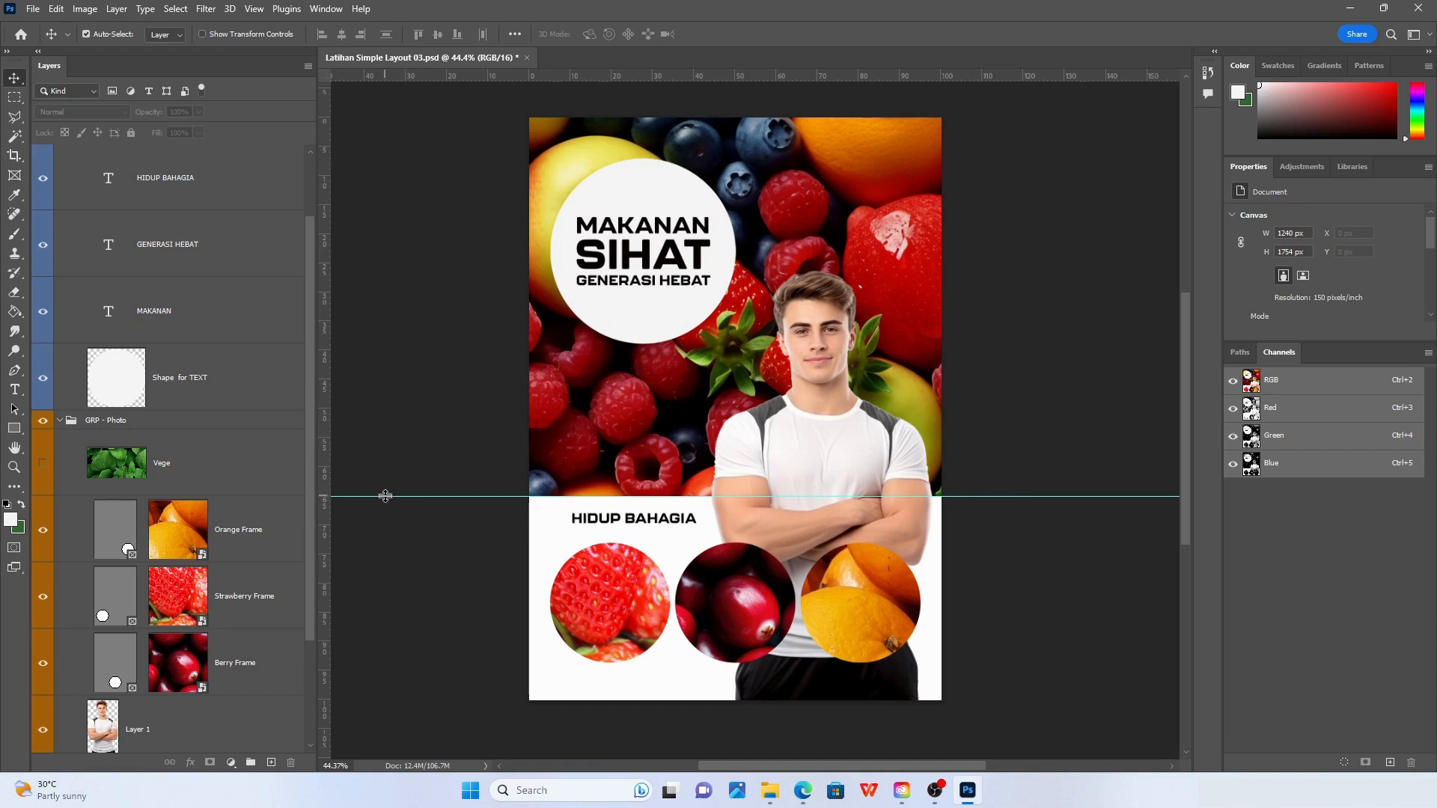
pyautogui.moveTo(385, 494); pyautogui.dragTo(428, 81)
pyautogui.scroll(1, 1022, 402)
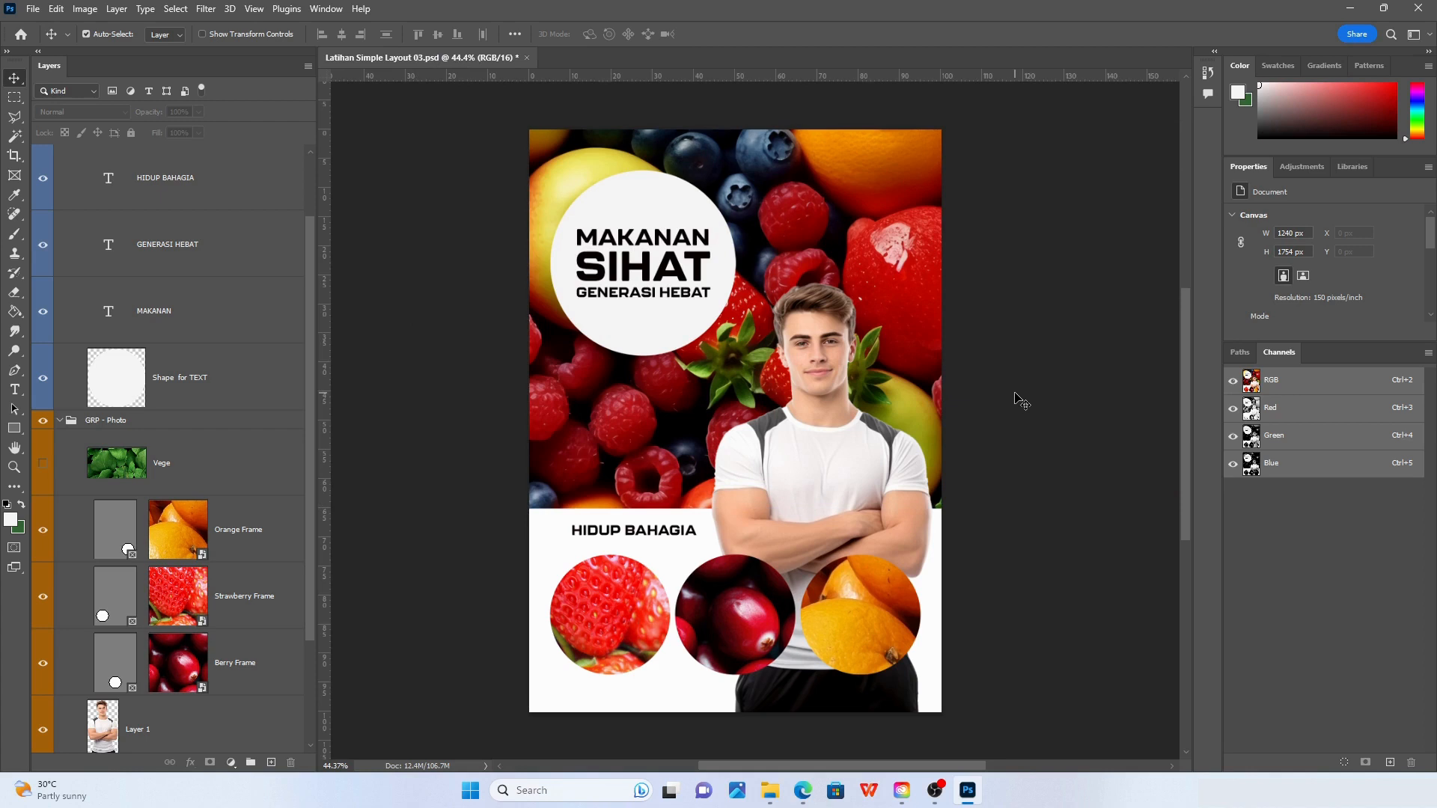
# Nudge the HIDUP BAHAGIA text slightly down, roughly midway between the fruit photo's lower edge and the circles
pyautogui.click(657, 533)
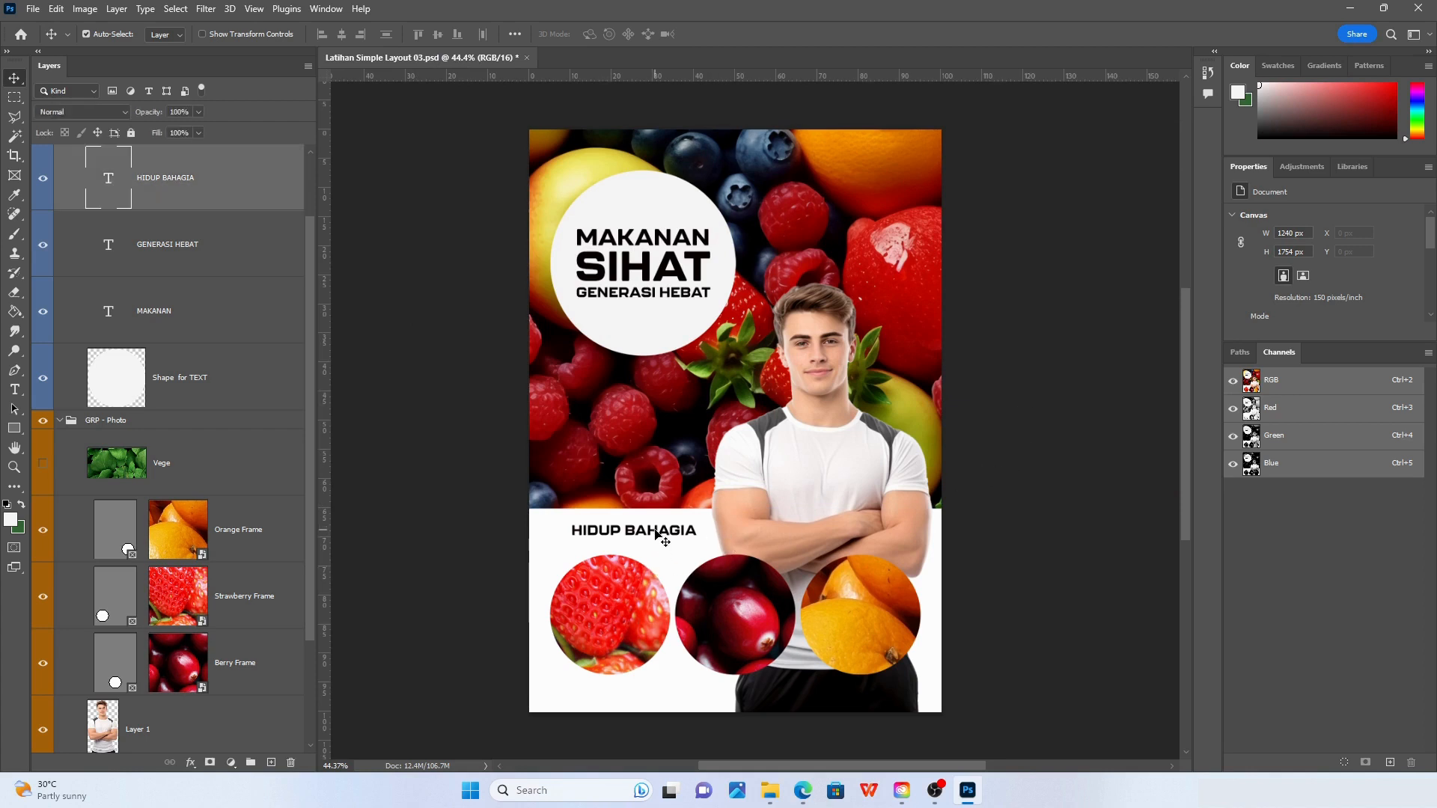
pyautogui.press('Down')
pyautogui.press('Down')
pyautogui.press('Down')
pyautogui.press('Down')
pyautogui.press('Down')
pyautogui.press('Down')
pyautogui.press('Down')
pyautogui.press('Down')
pyautogui.press('Down')
pyautogui.press('Down')
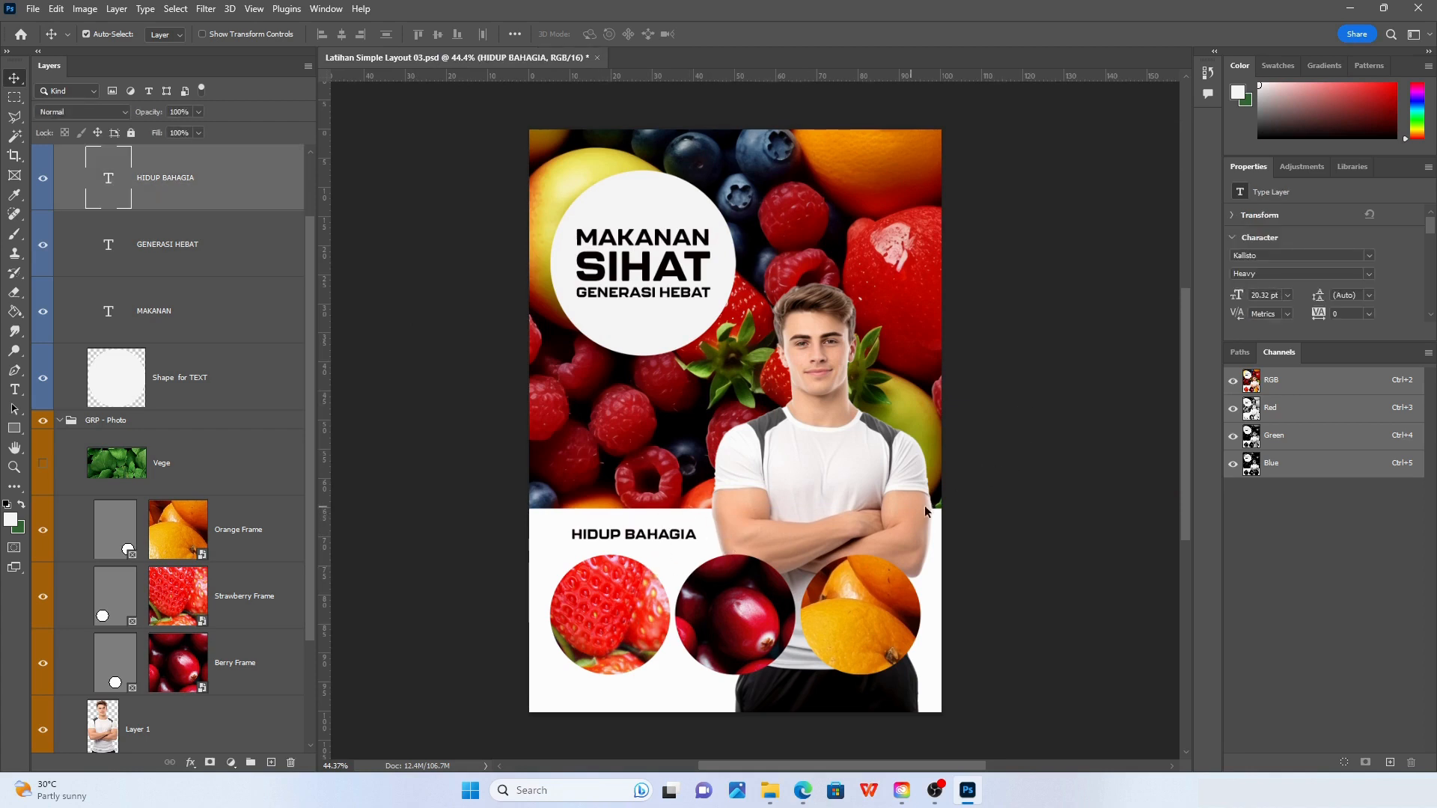
pyautogui.press('Up')
pyautogui.press('Up')
pyautogui.press('Up')
pyautogui.press('Up')
pyautogui.press('Up')
pyautogui.click(1024, 510)
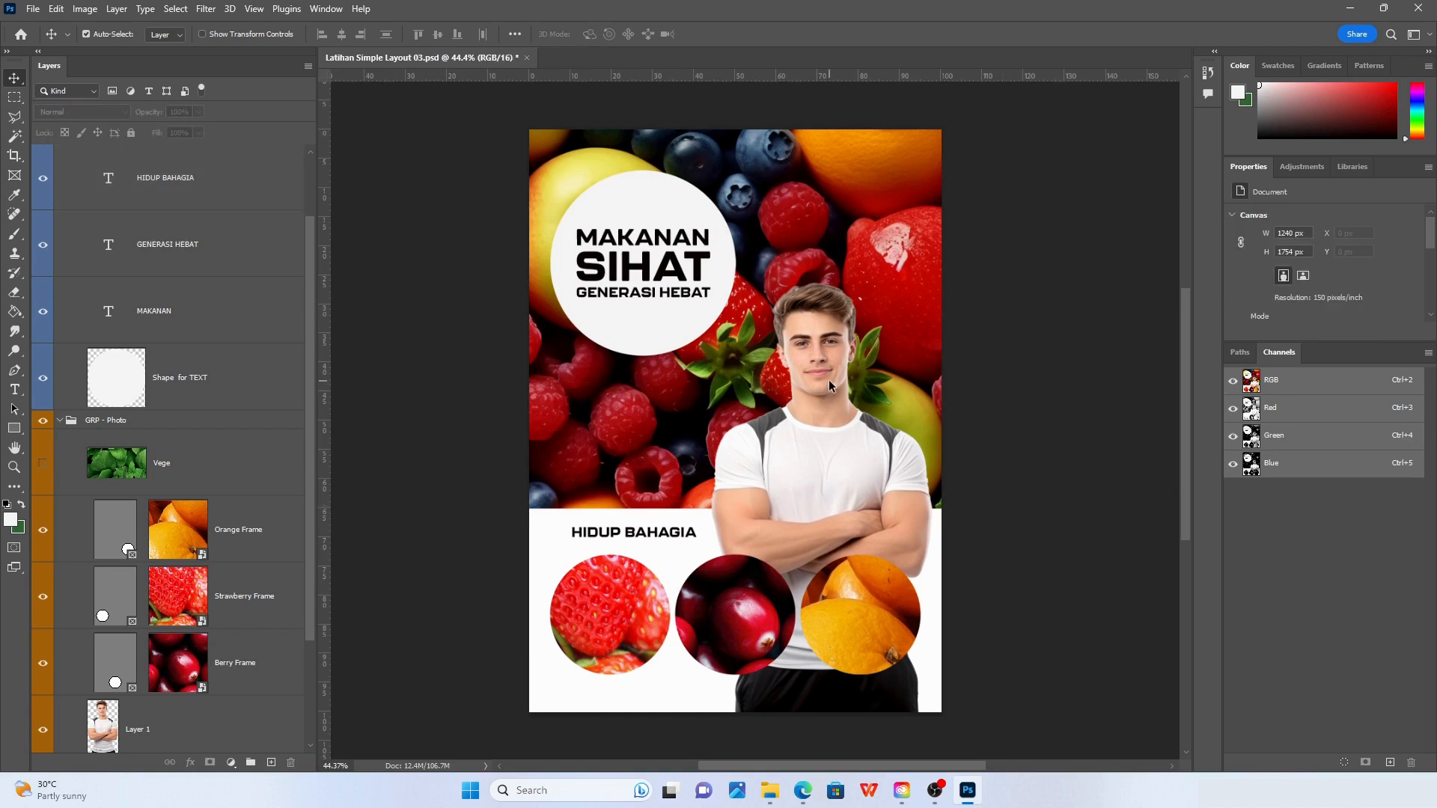
# Enlarge the man proportionally from his upper-left corner to about 58.79% wide and 81.07% high
pyautogui.click(829, 386)
pyautogui.hotkey('ctrl', 't')
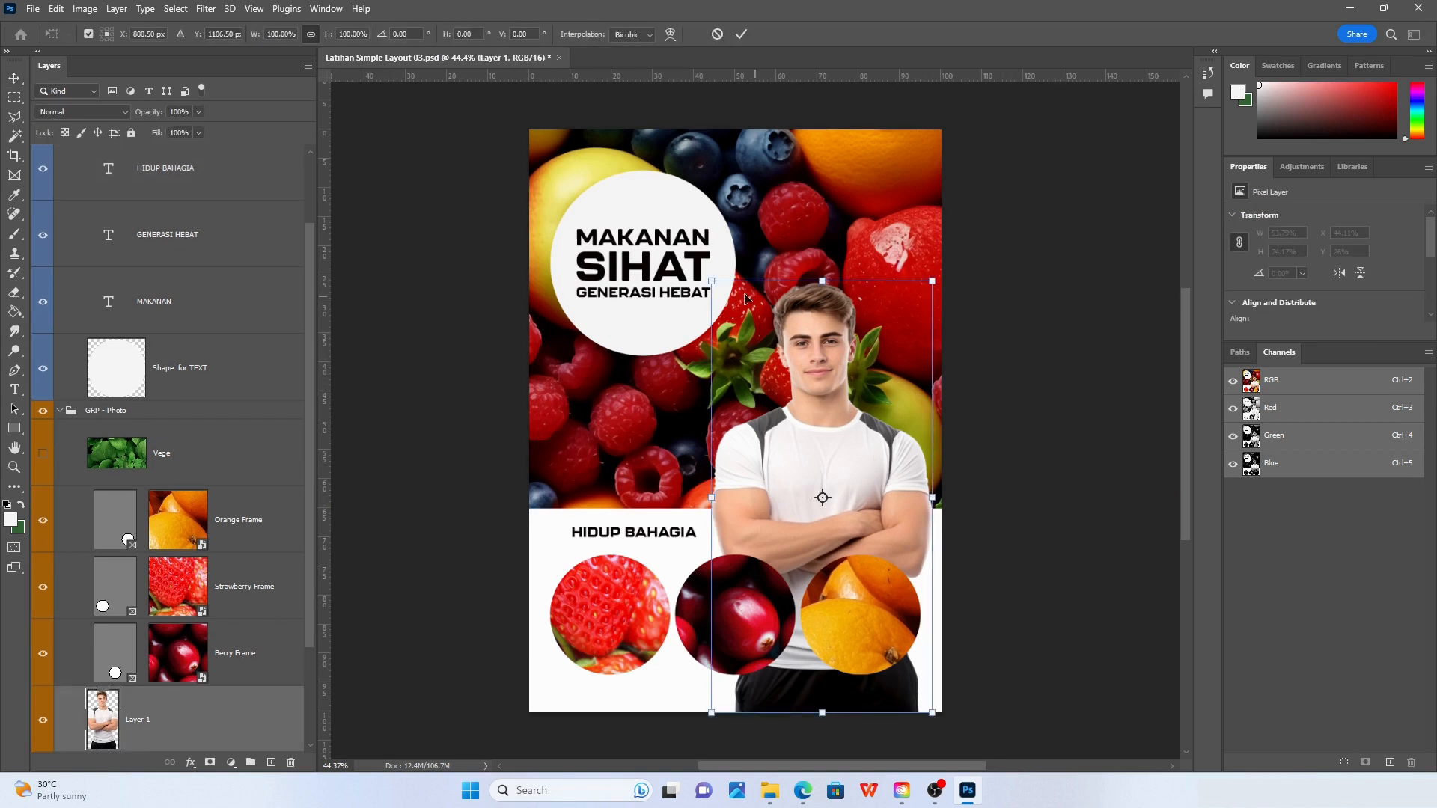
pyautogui.moveTo(714, 280); pyautogui.dragTo(678, 247)
pyautogui.press('Return')
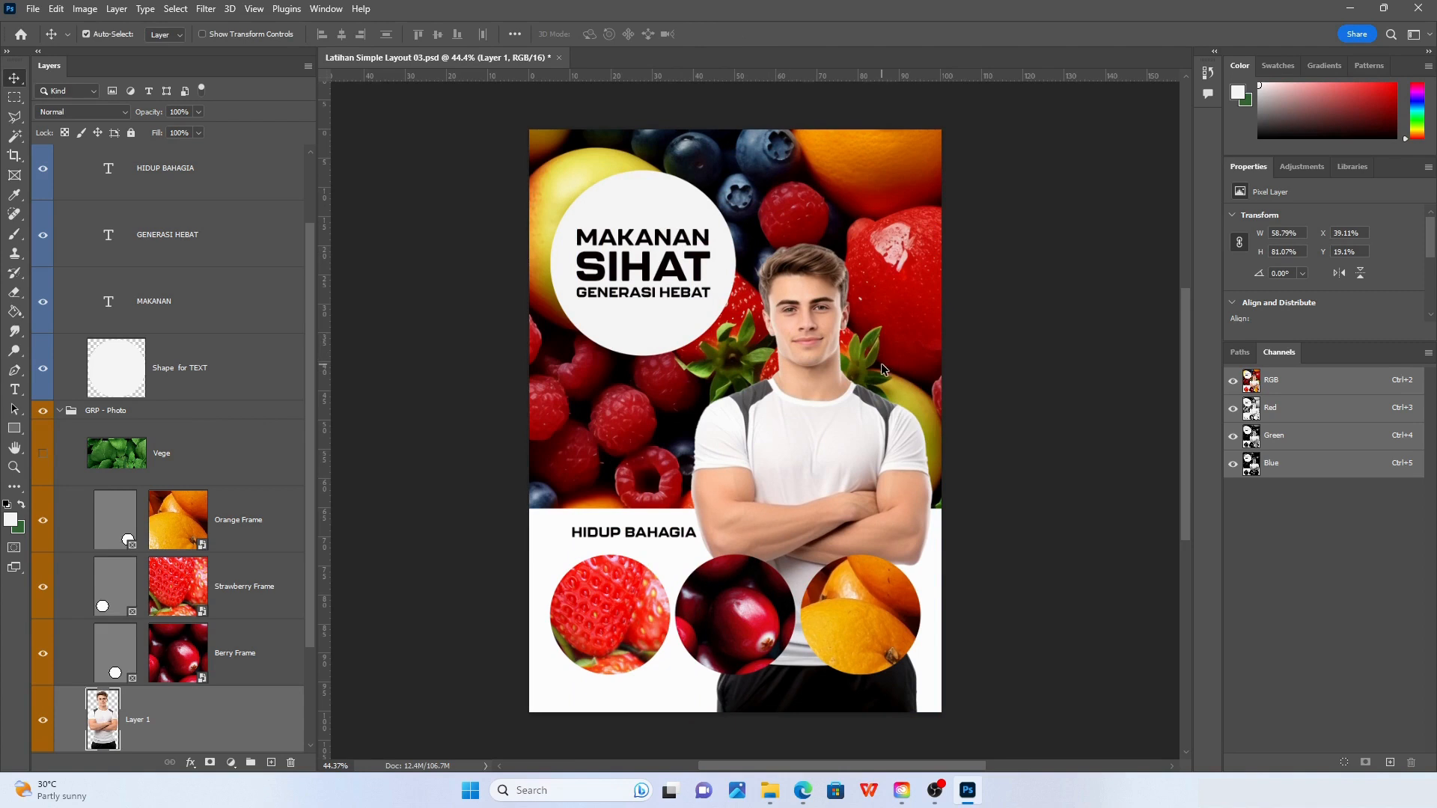
# Add an Outer Glow layer style to the Shape for TEXT circle, keeping the artwork in view beside the settings
pyautogui.hotkey('ctrl', '+')
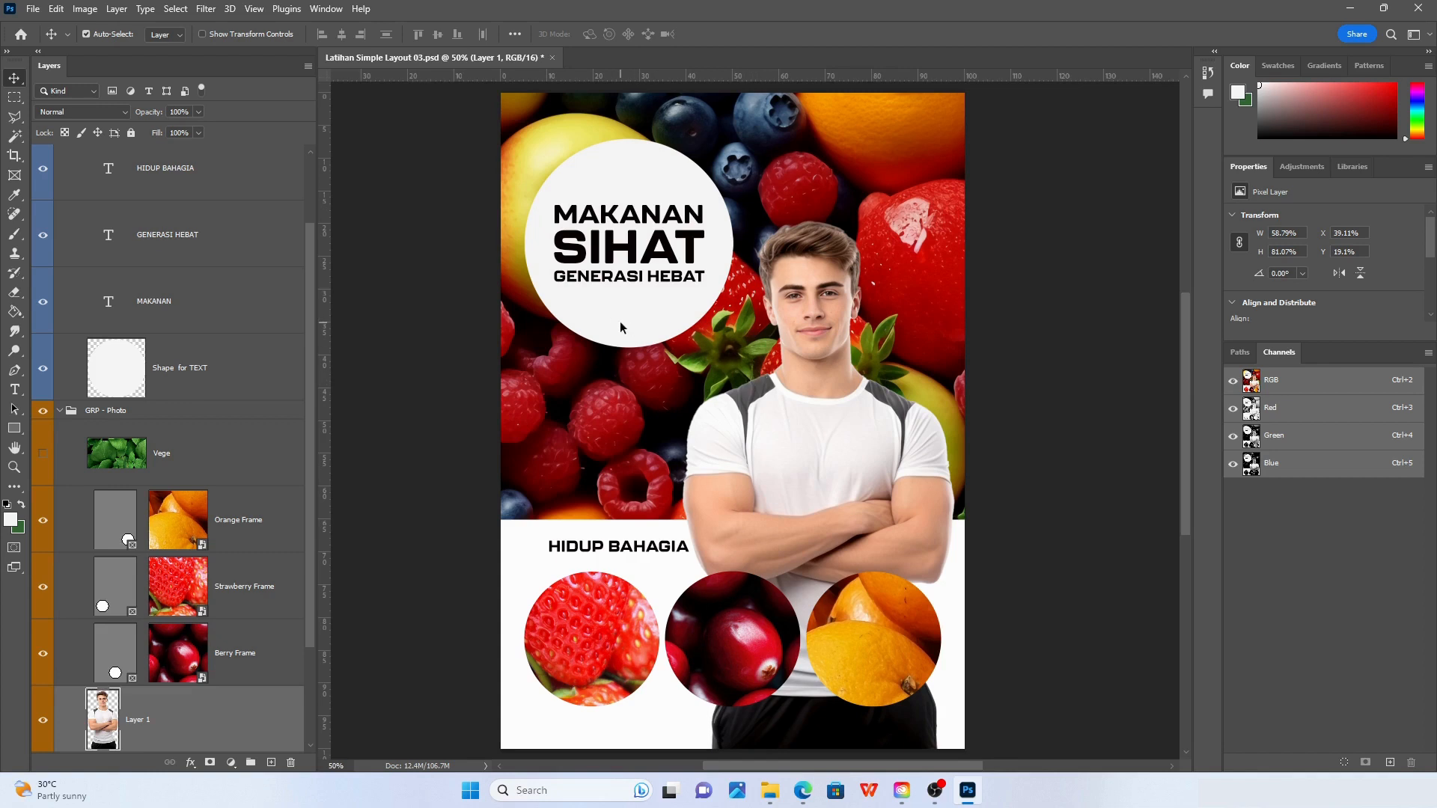
pyautogui.click(623, 196)
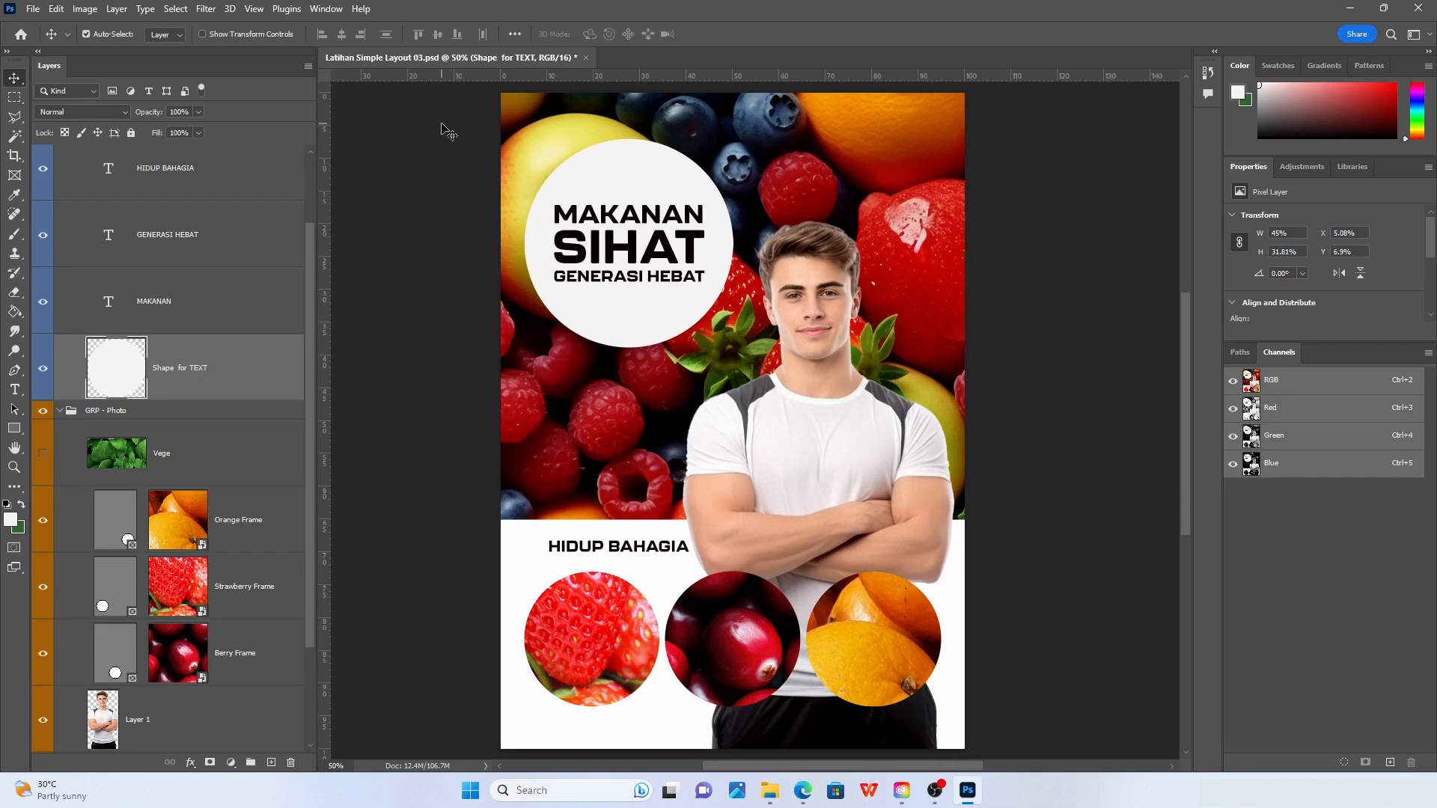
pyautogui.click(116, 9)
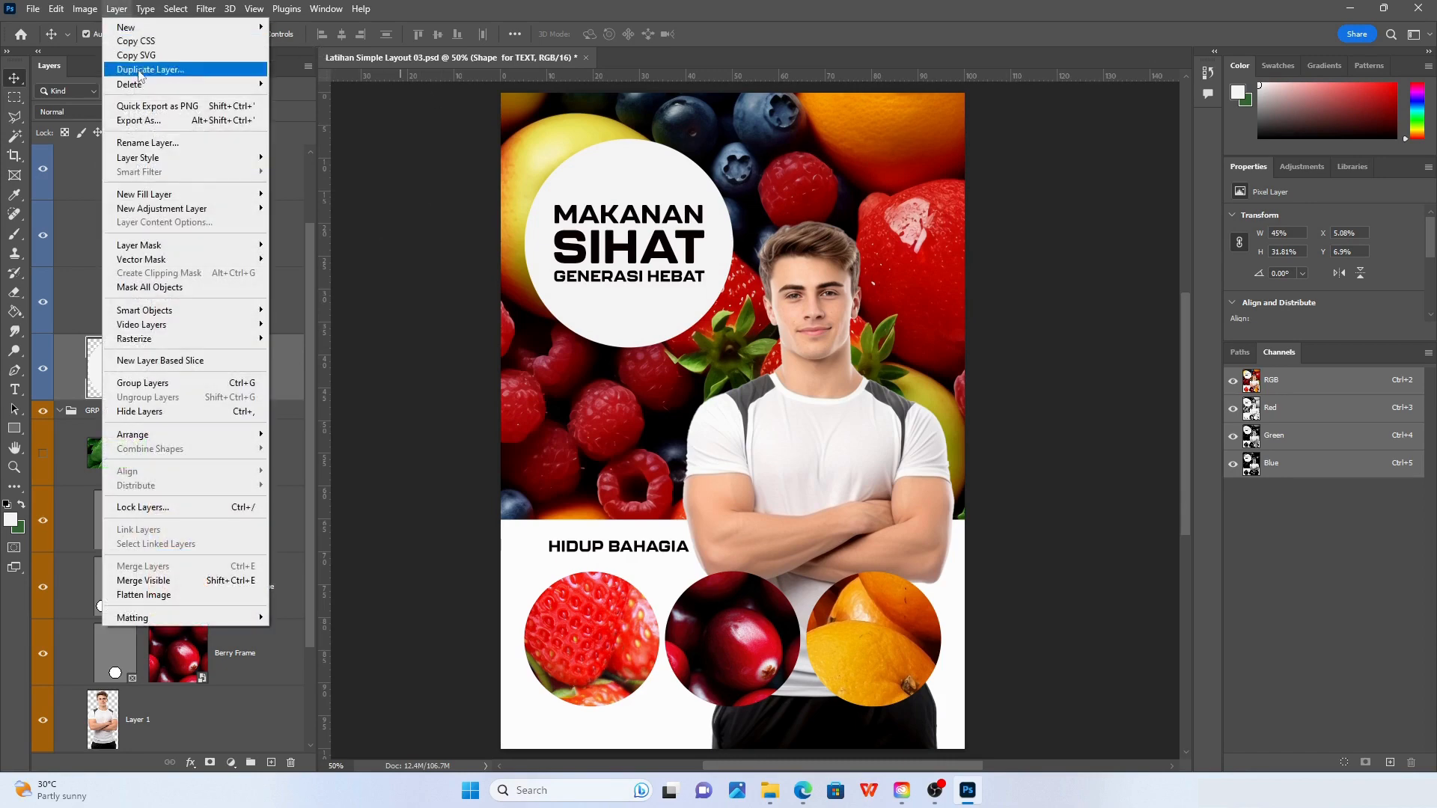
pyautogui.moveTo(180, 158)
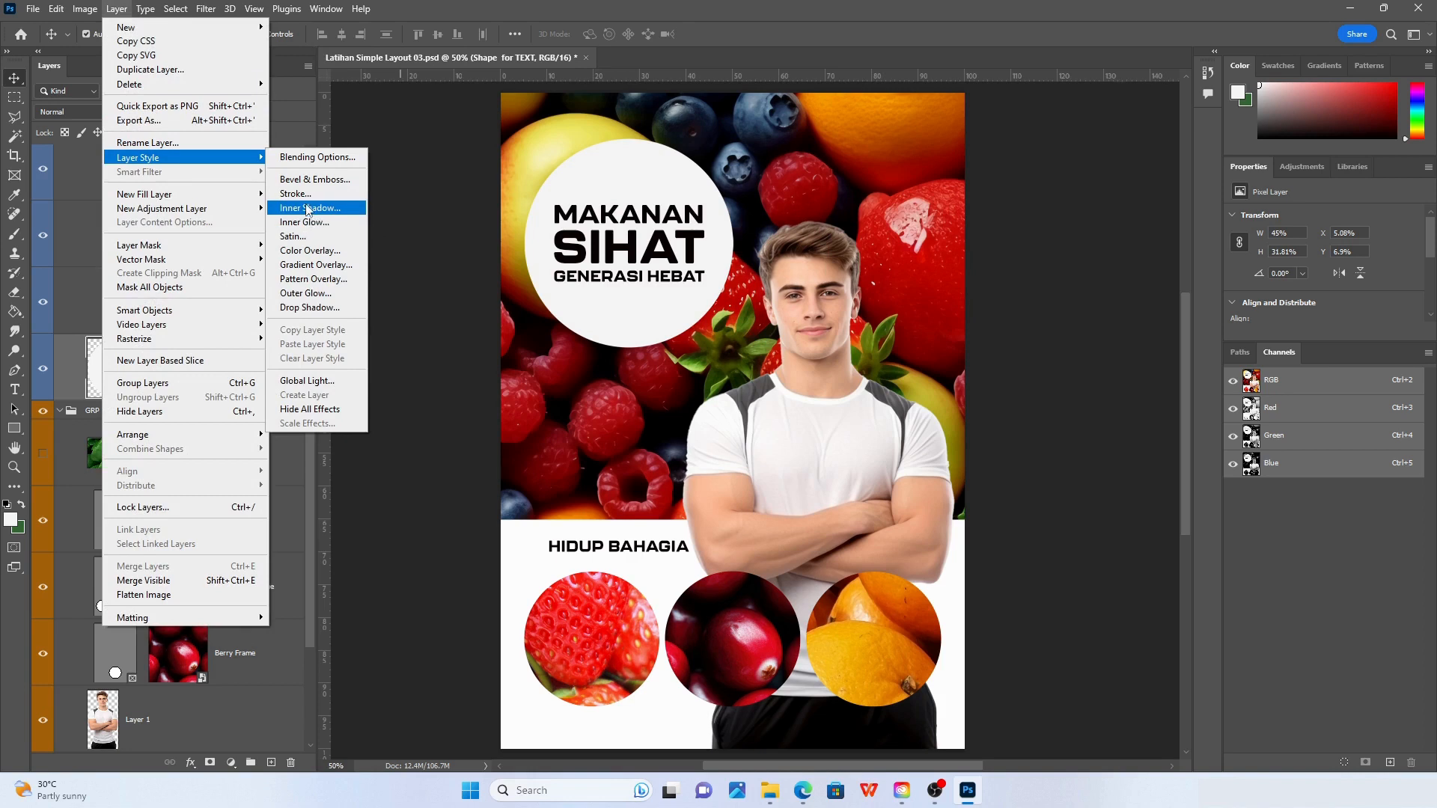
pyautogui.click(318, 294)
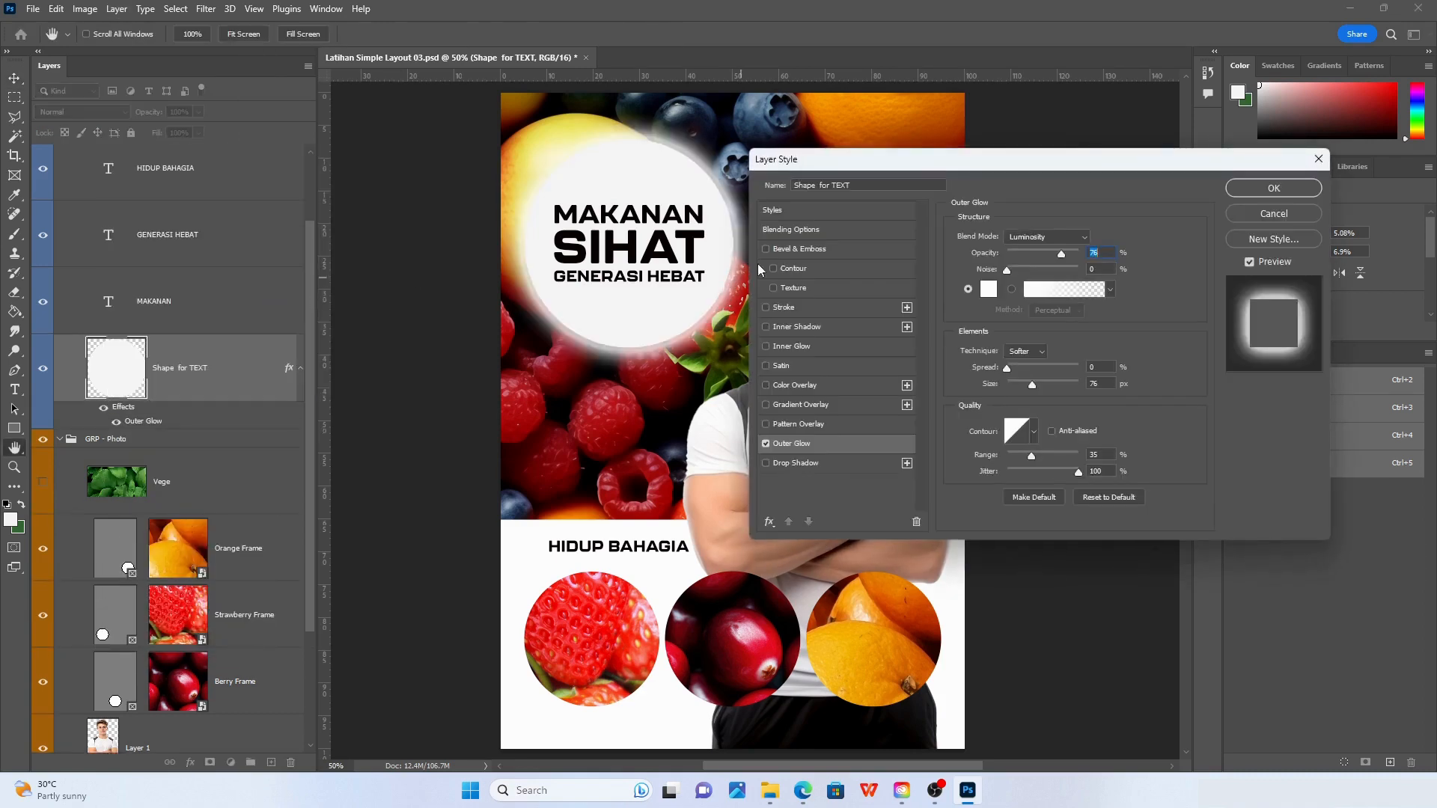
pyautogui.moveTo(834, 172); pyautogui.dragTo(929, 219)
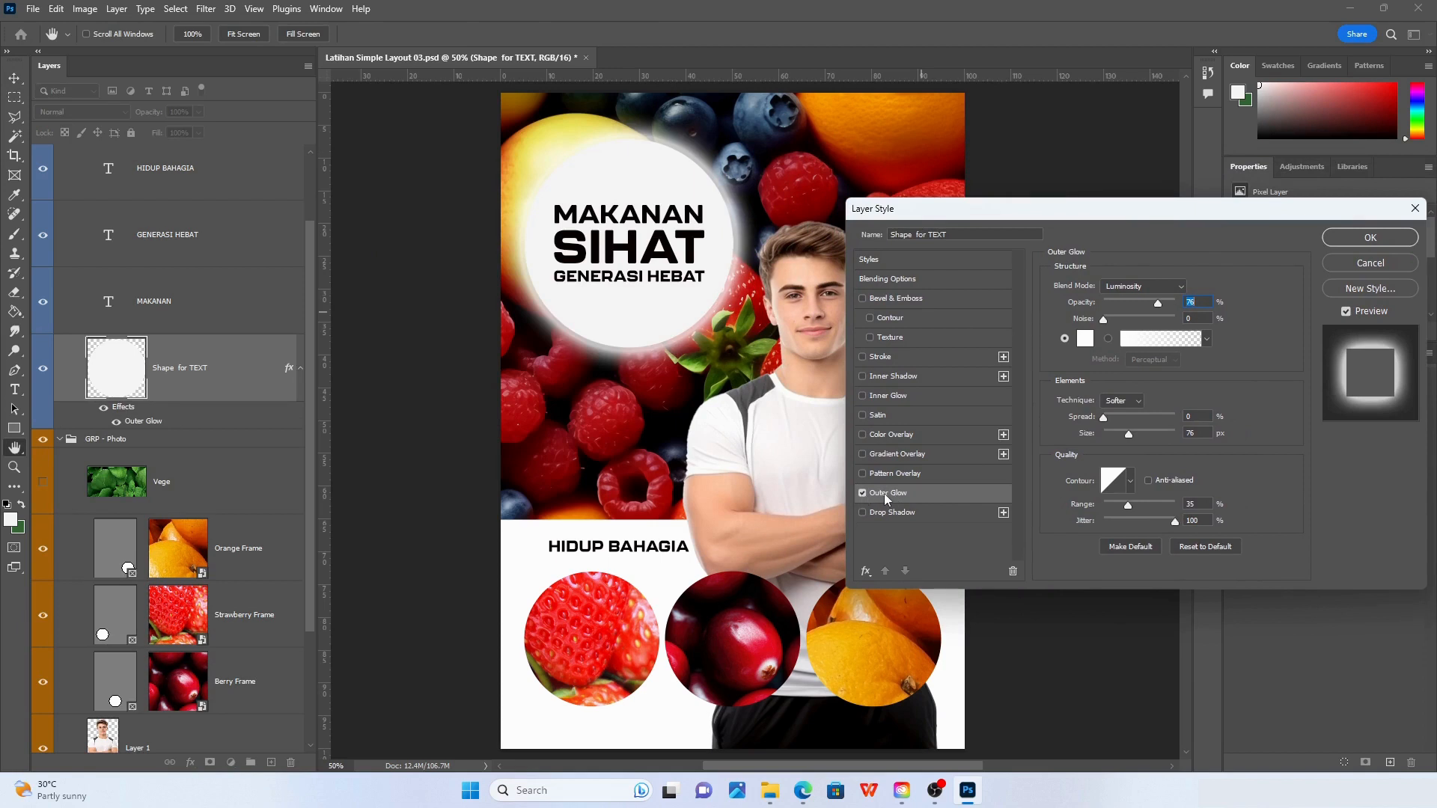
# Try the Dissolve, Darken and Multiply blend modes on the outer glow and return it to Luminosity
pyautogui.click(1143, 292)
pyautogui.click(1136, 303)
pyautogui.click(1143, 291)
pyautogui.click(1138, 304)
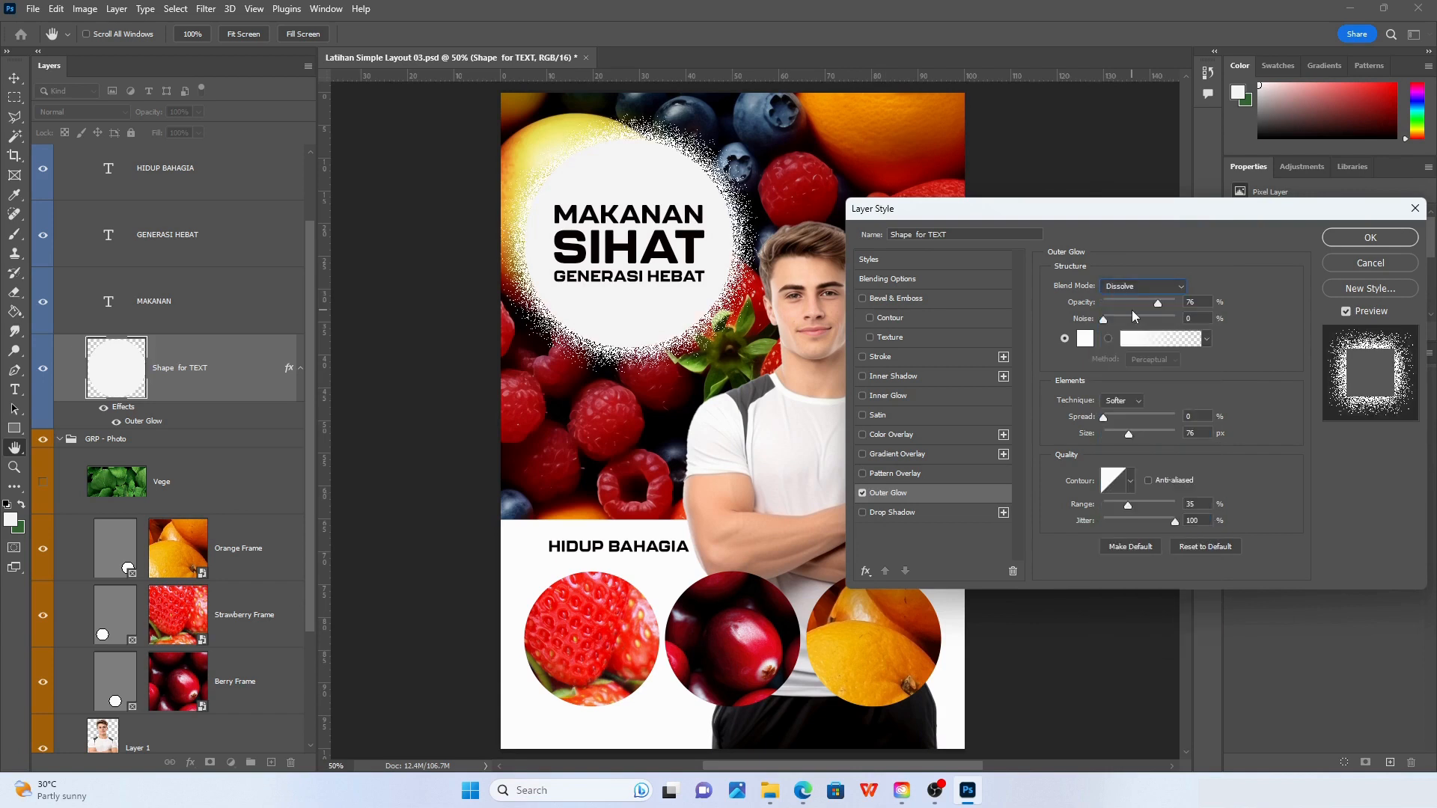
pyautogui.click(1174, 289)
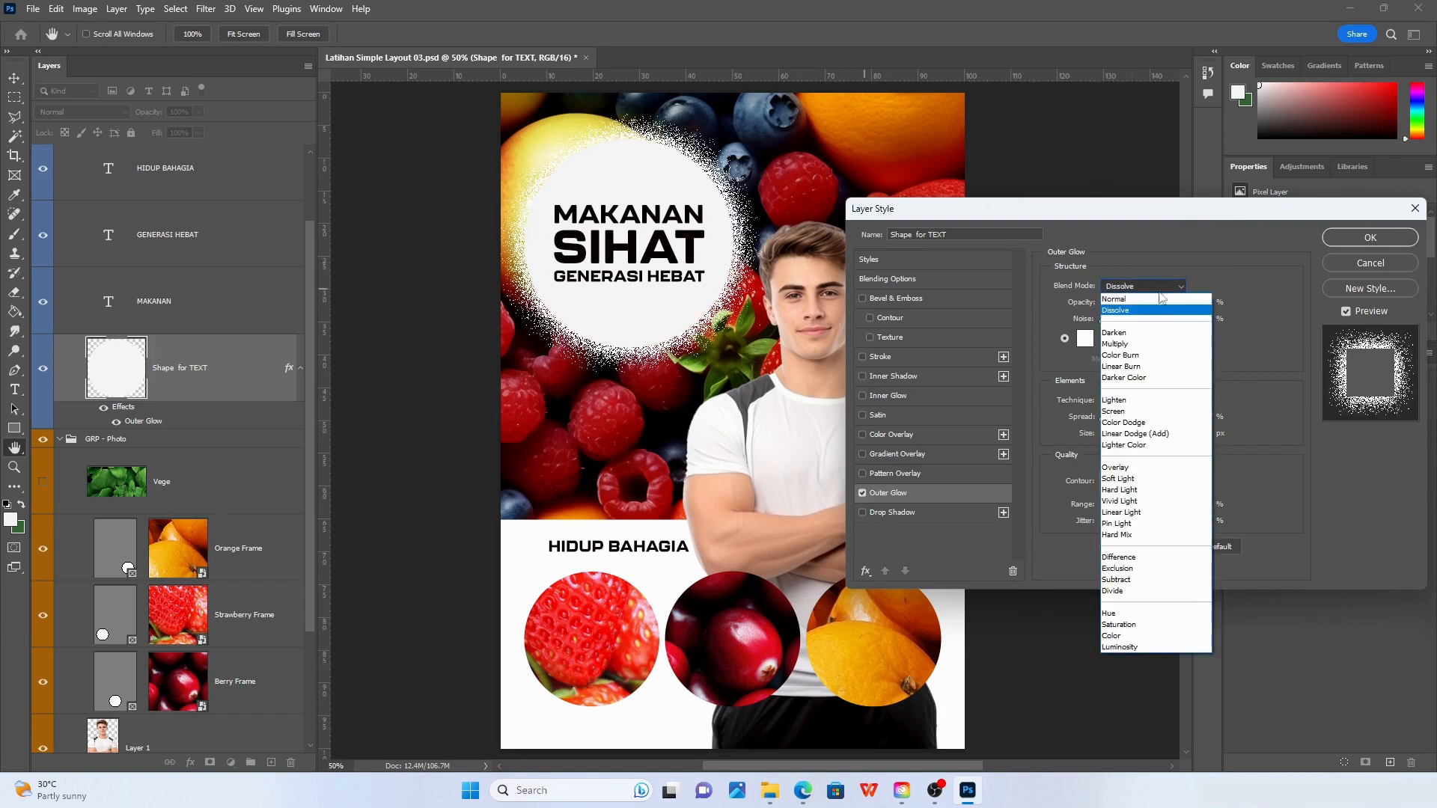
pyautogui.click(1143, 334)
pyautogui.click(1136, 294)
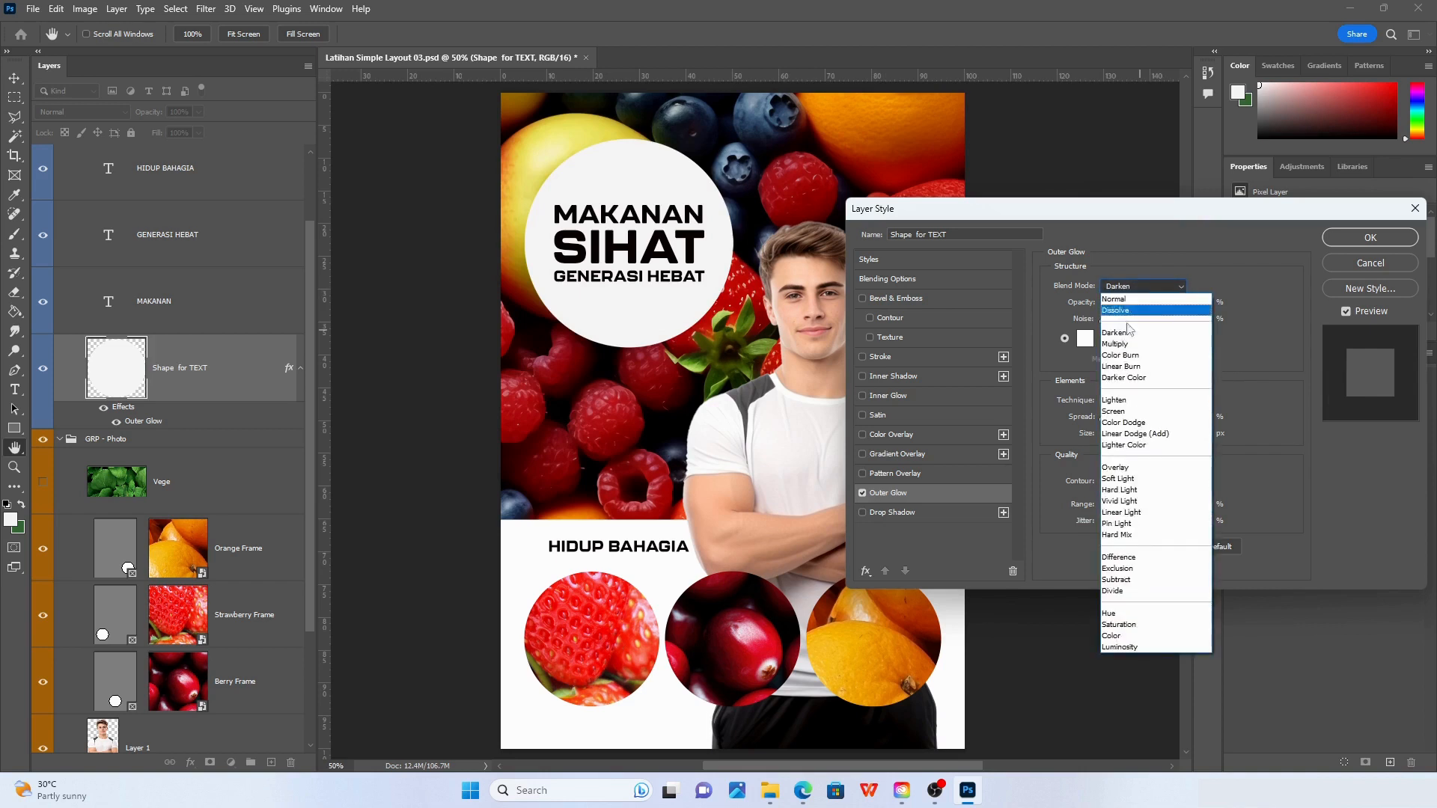
pyautogui.click(1125, 345)
pyautogui.click(1141, 287)
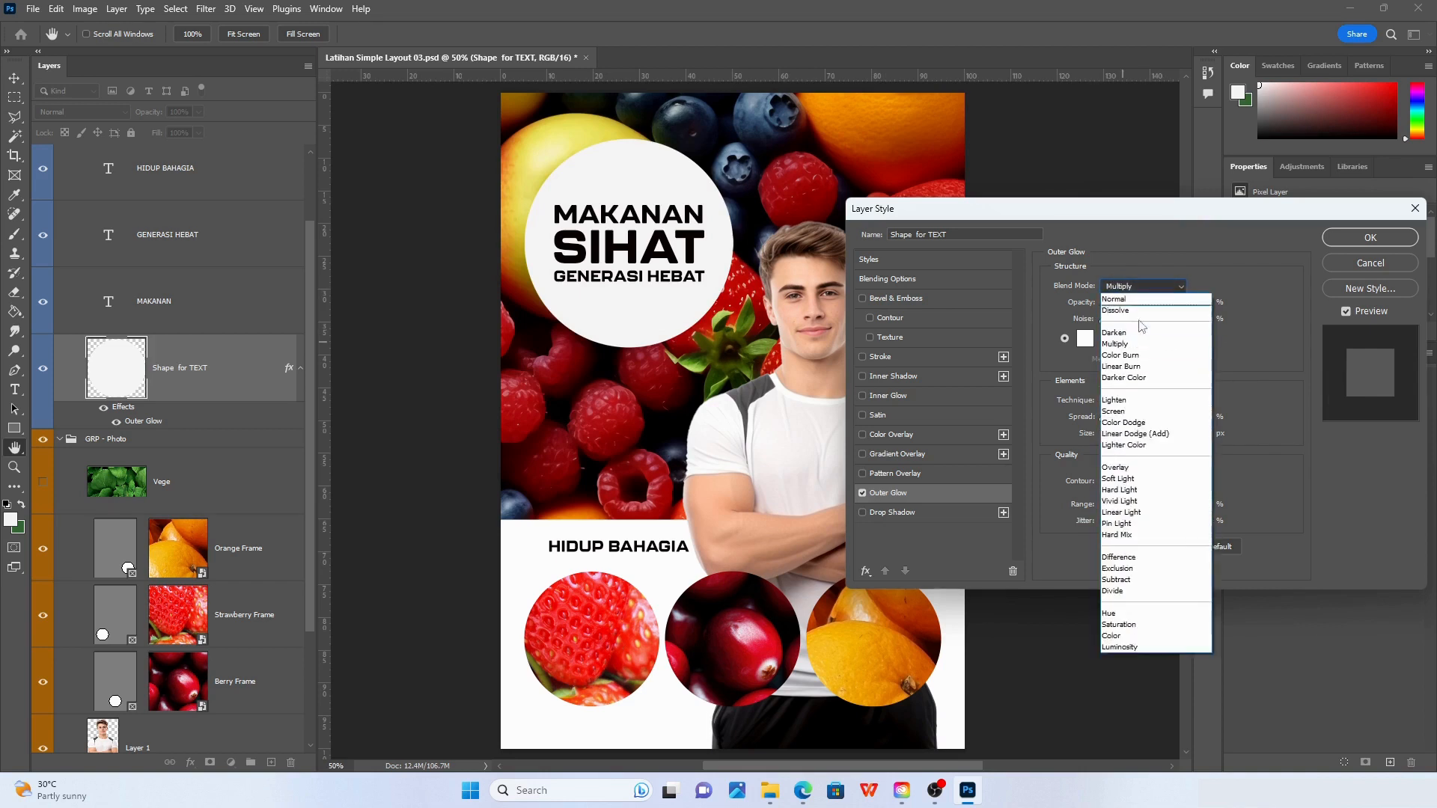
pyautogui.click(1170, 648)
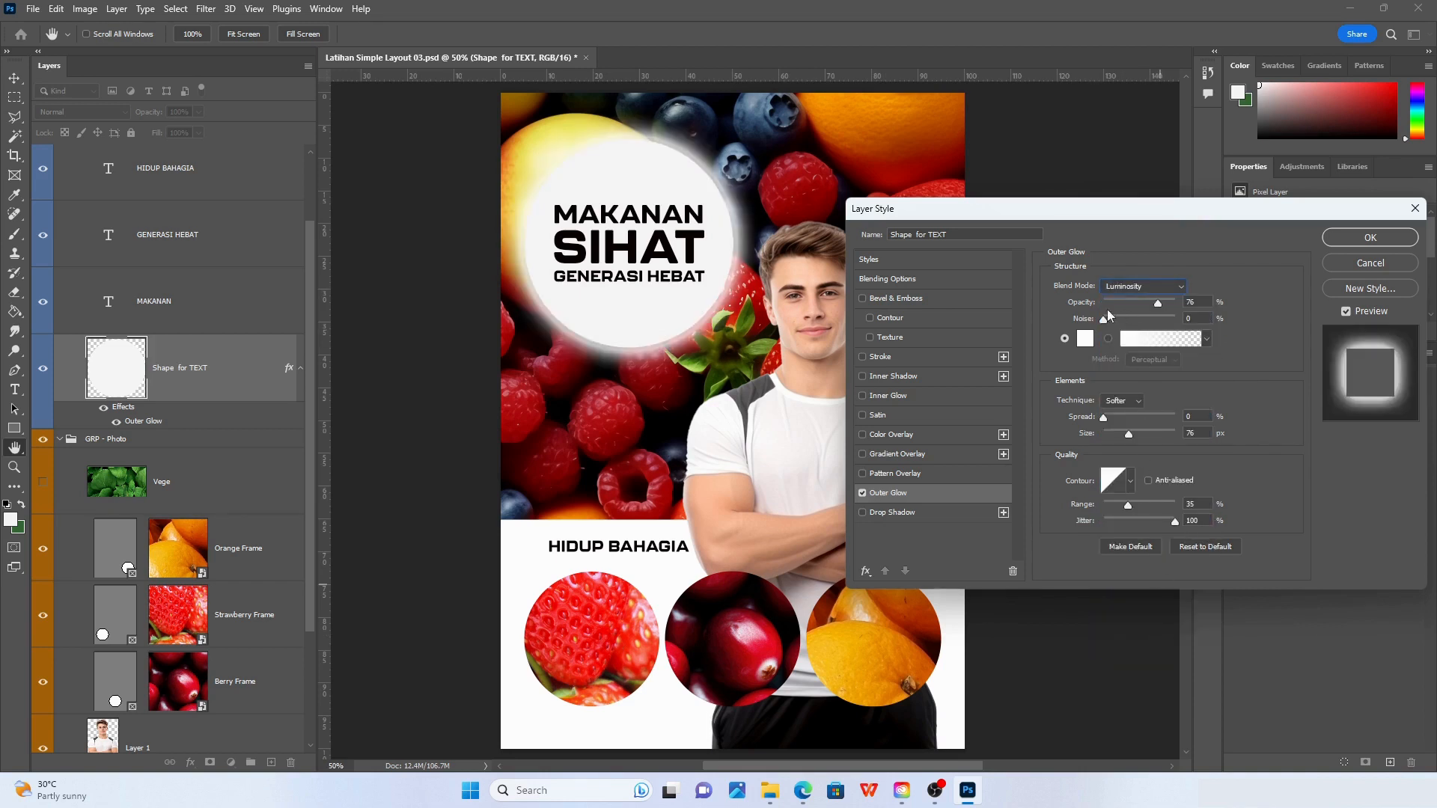
# Set the outer glow's opacity to 73%, try its noise at 100% and return the noise to 0%
pyautogui.moveTo(1158, 305); pyautogui.dragTo(1193, 321)
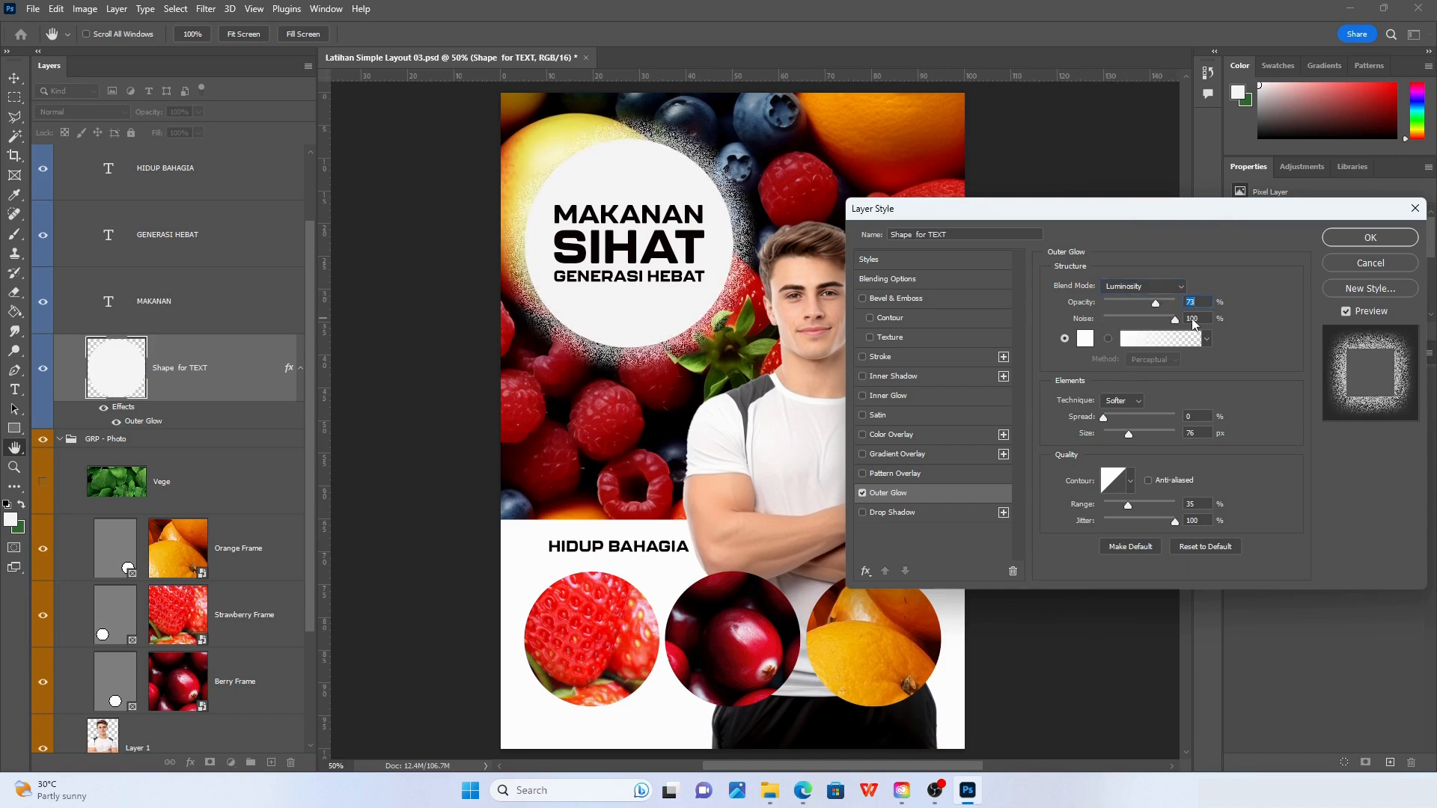
pyautogui.click(1194, 320)
pyautogui.moveTo(1175, 321); pyautogui.dragTo(1094, 325)
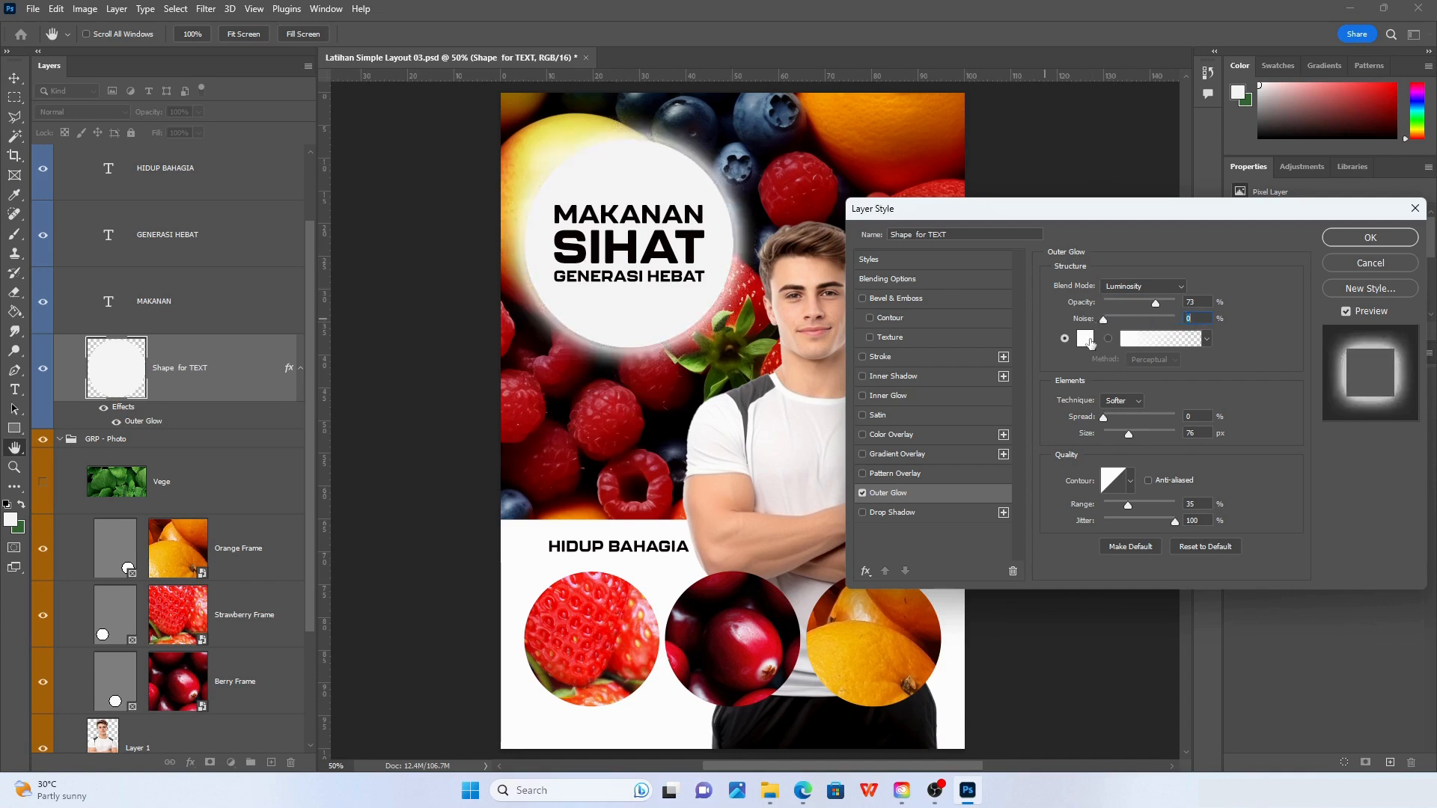
# Try a turquoise outer glow colour (4fffec) and return it to white (ffffff)
pyautogui.click(1085, 338)
pyautogui.moveTo(902, 456); pyautogui.dragTo(947, 453)
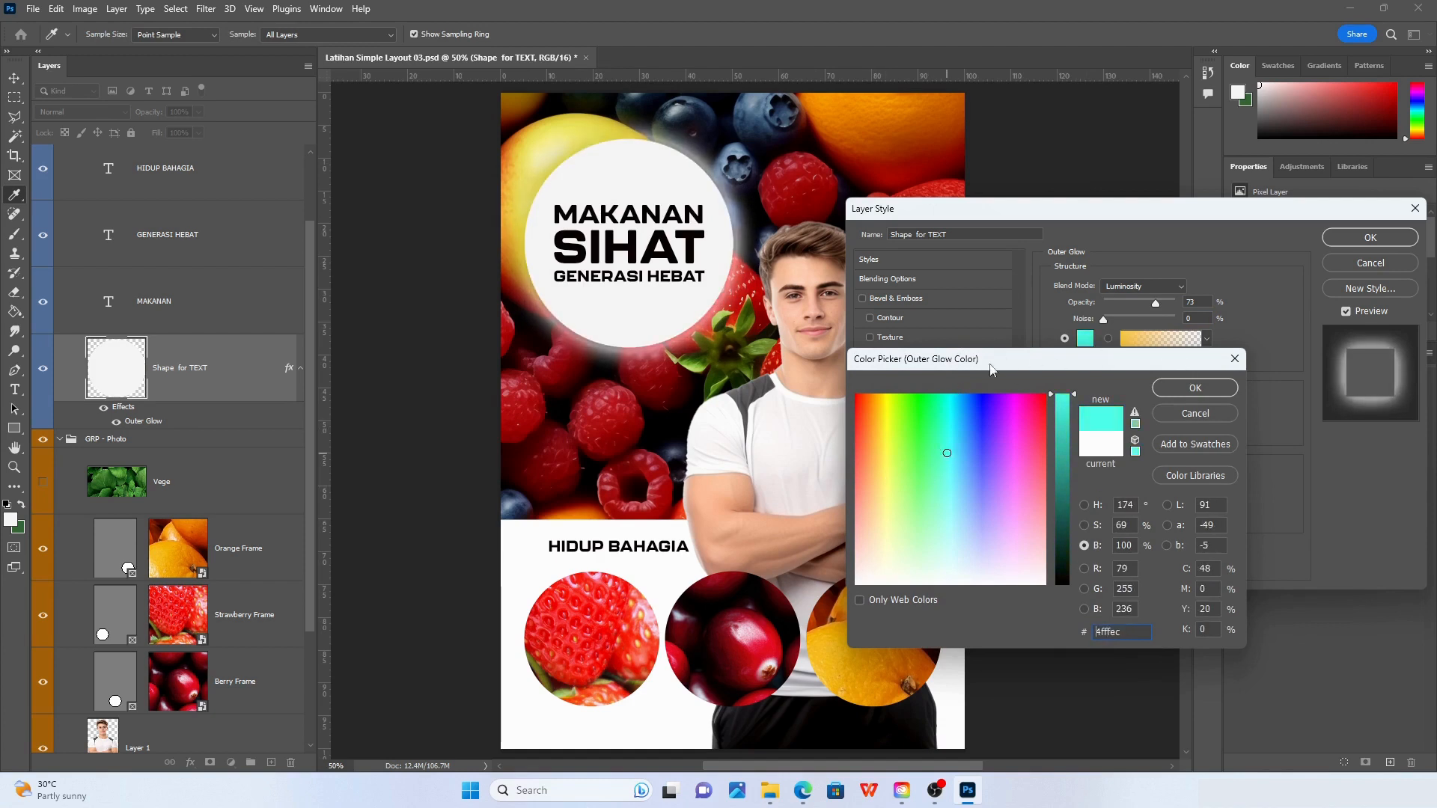
pyautogui.moveTo(905, 581); pyautogui.dragTo(855, 599)
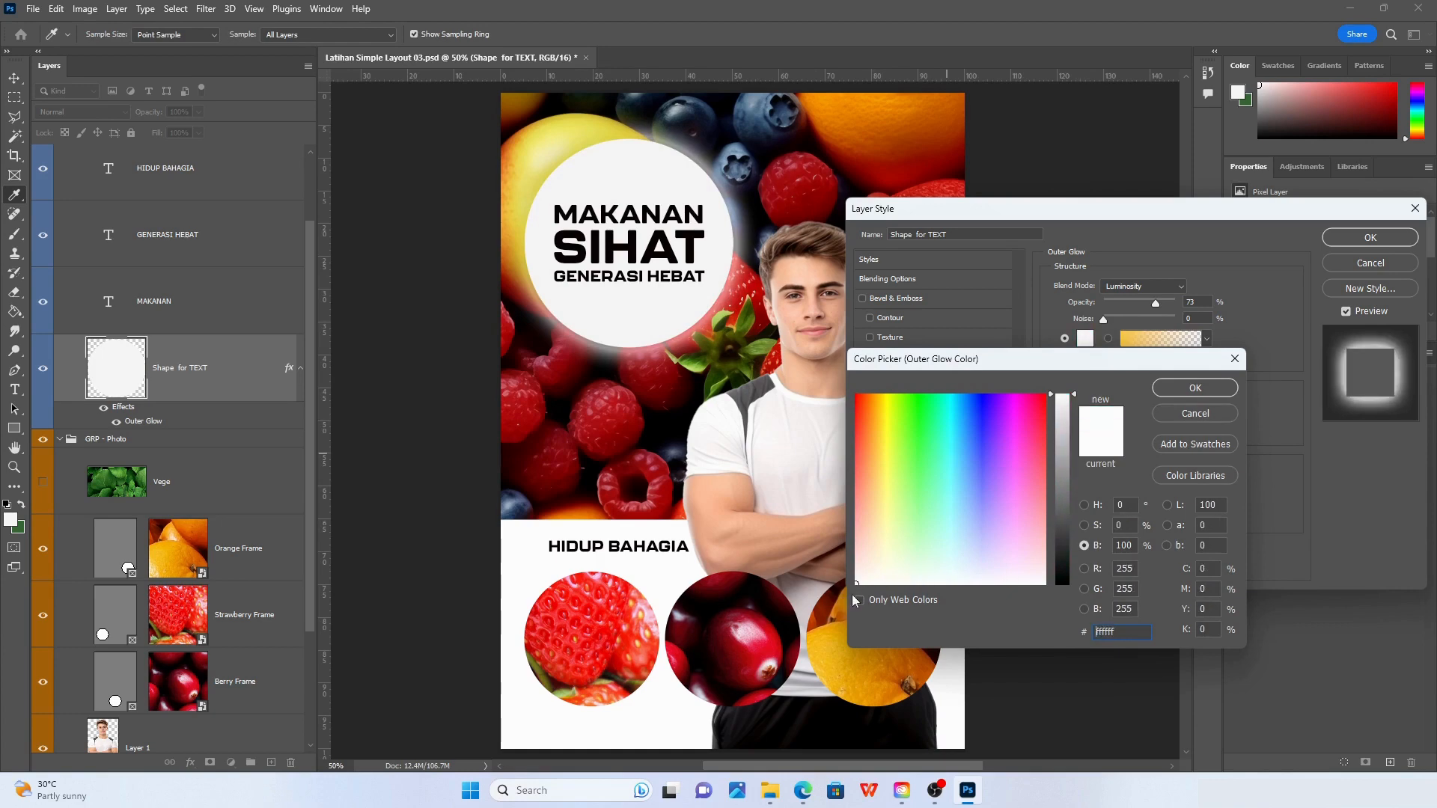
pyautogui.click(1168, 388)
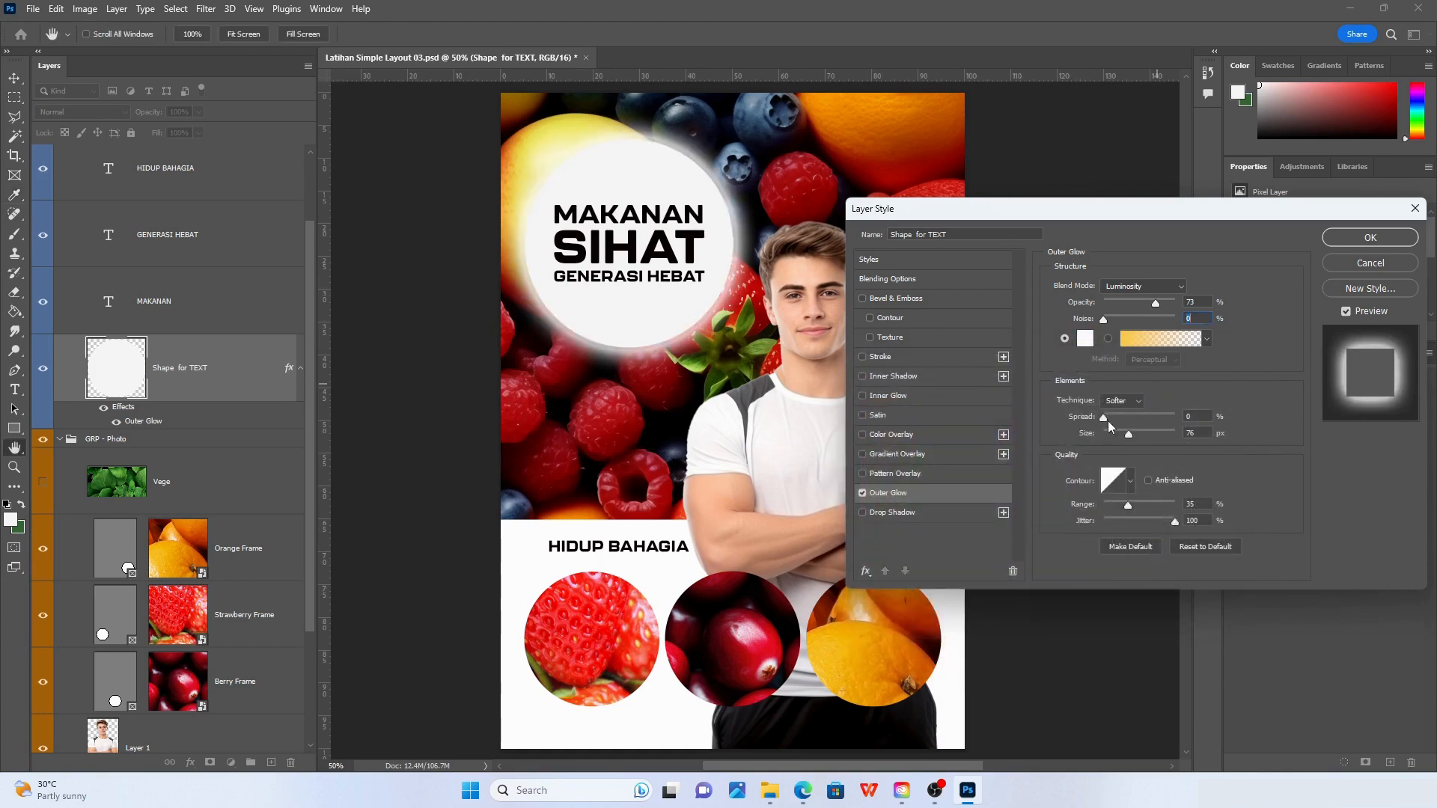
# Keep the outer glow's spread at 0%, set its size to 70 px and apply the layer style
pyautogui.moveTo(1107, 418)
pyautogui.mouseDown()
pyautogui.moveTo(1124, 417)
pyautogui.moveTo(1103, 423)
pyautogui.moveTo(1135, 441)
pyautogui.moveTo(1170, 435)
pyautogui.moveTo(1126, 434)
pyautogui.moveTo(1129, 420)
pyautogui.moveTo(1189, 420)
pyautogui.moveTo(1093, 421)
pyautogui.mouseUp()
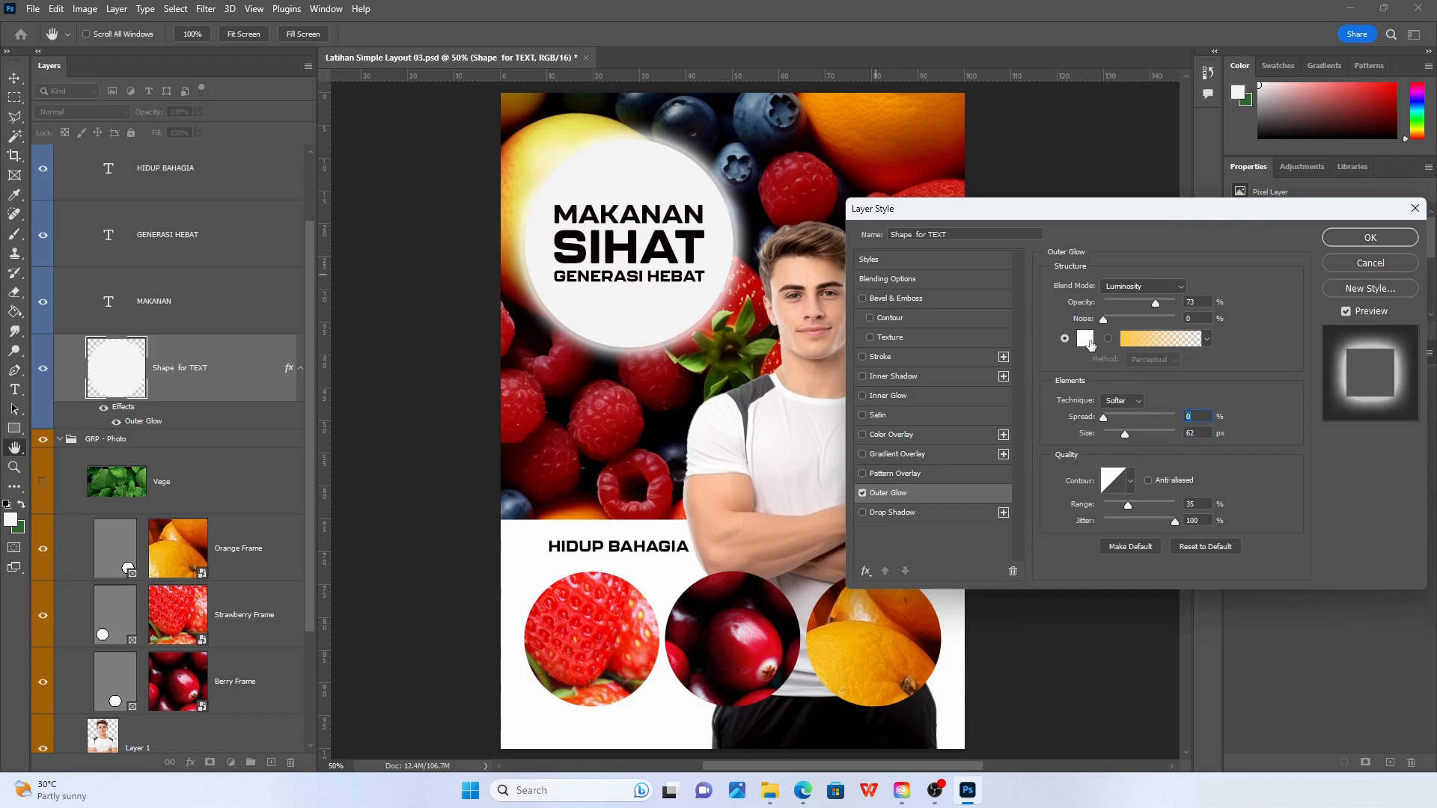
pyautogui.moveTo(1119, 428); pyautogui.dragTo(1129, 435)
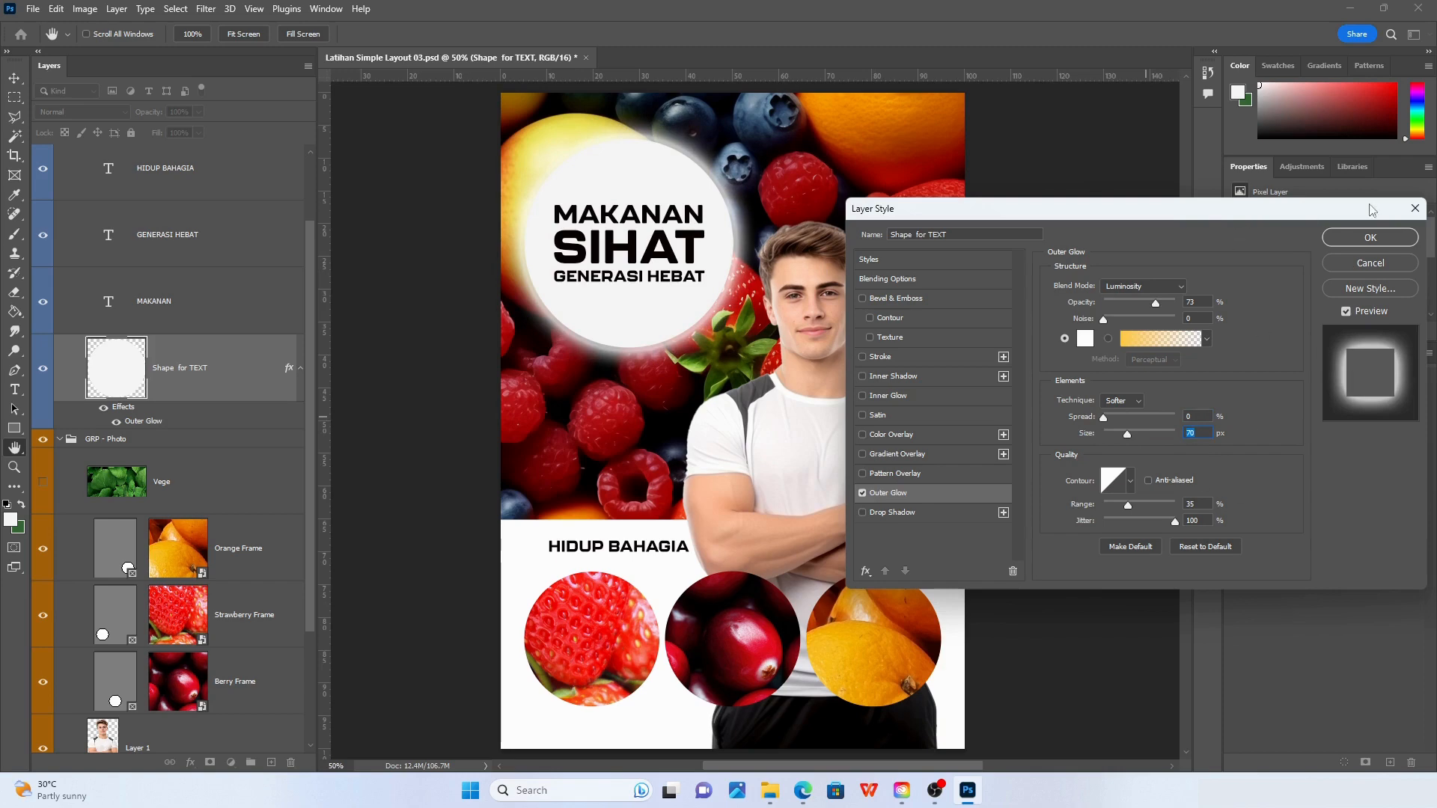
pyautogui.click(1370, 239)
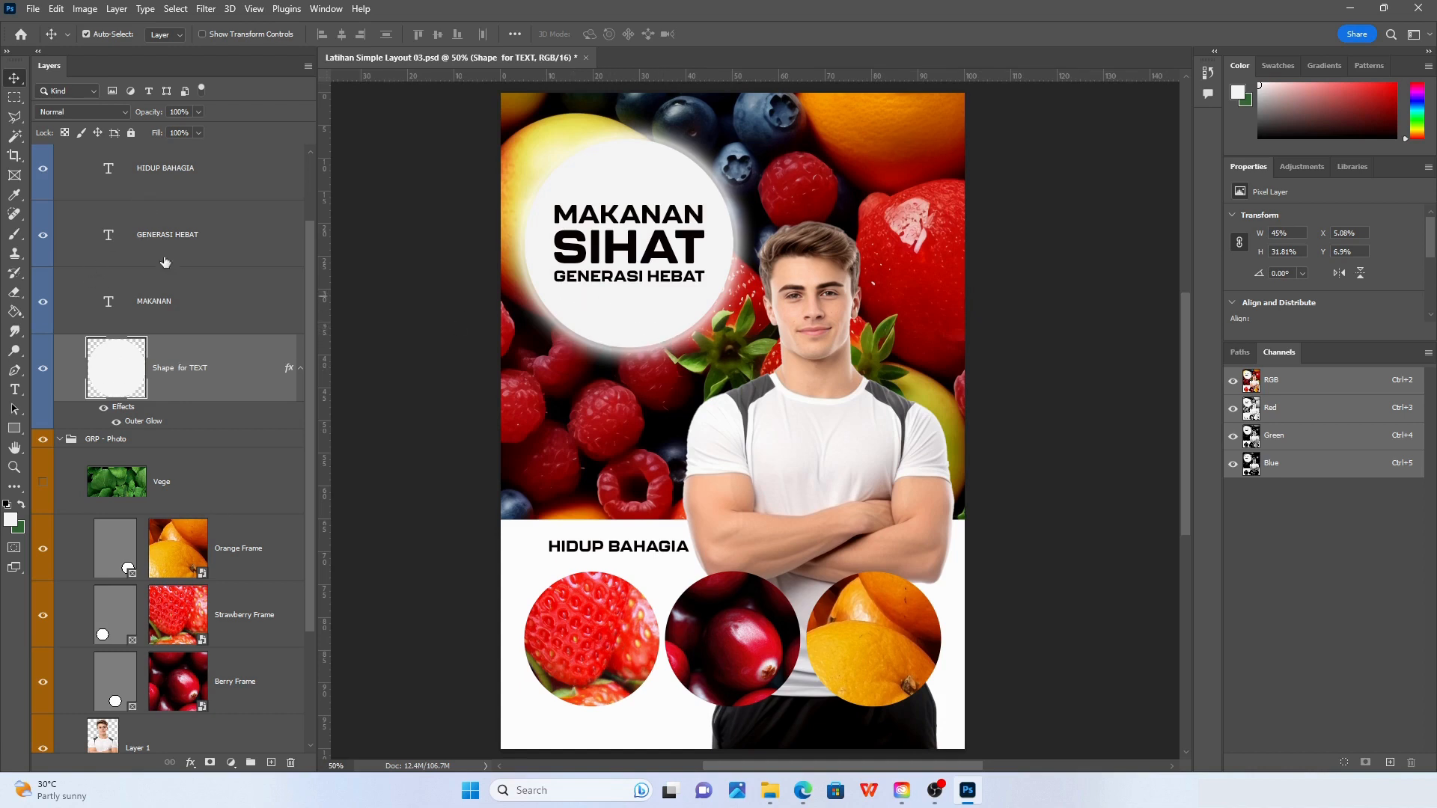
# Reopen the Shape for TEXT circle's outer glow, try 53% opacity, then set it to 72% and apply it
pyautogui.doubleClick(142, 424)
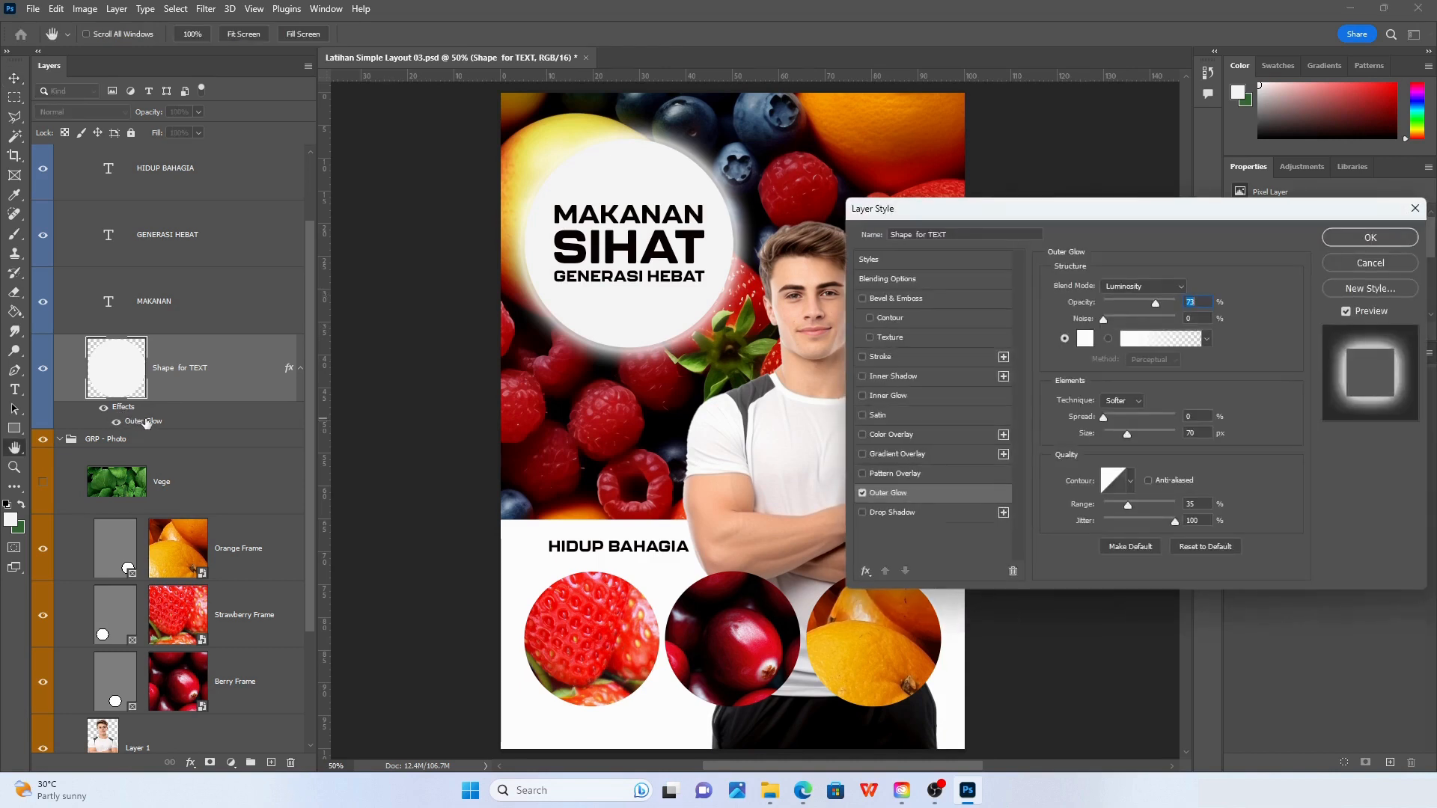
pyautogui.moveTo(937, 218); pyautogui.dragTo(874, 230)
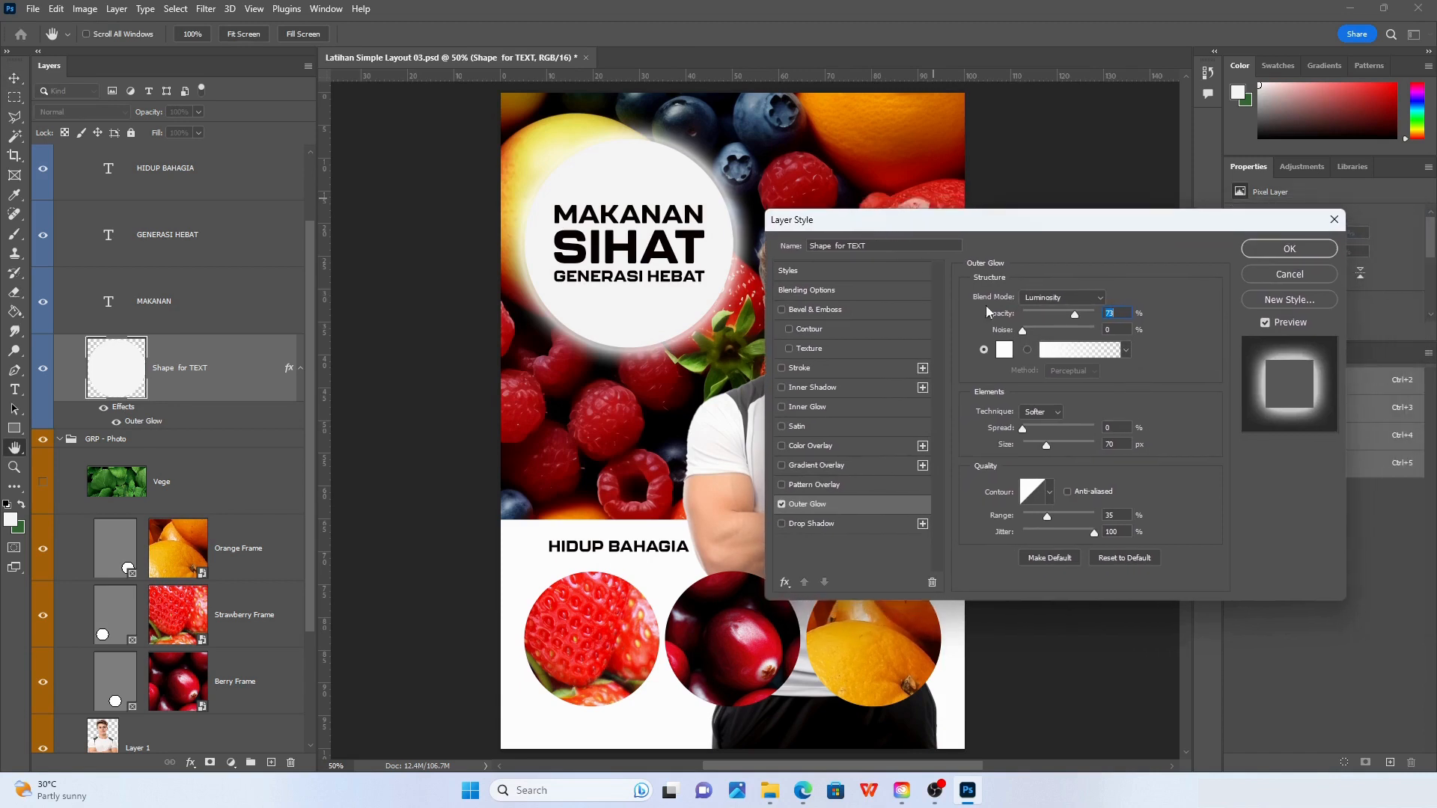
pyautogui.moveTo(1076, 318)
pyautogui.mouseDown()
pyautogui.moveTo(1043, 317)
pyautogui.moveTo(1062, 319)
pyautogui.mouseUp()
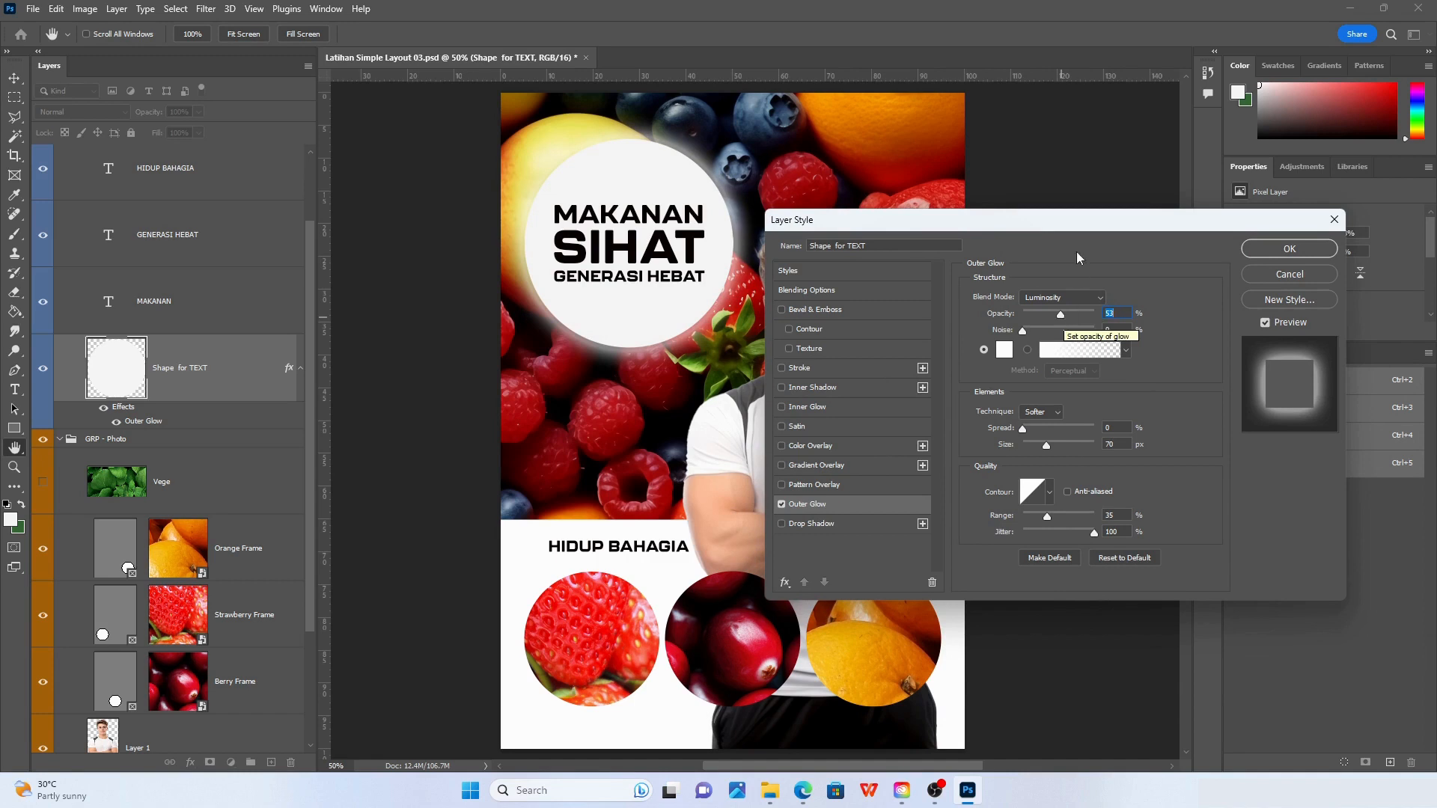
pyautogui.moveTo(1152, 219); pyautogui.dragTo(1128, 258)
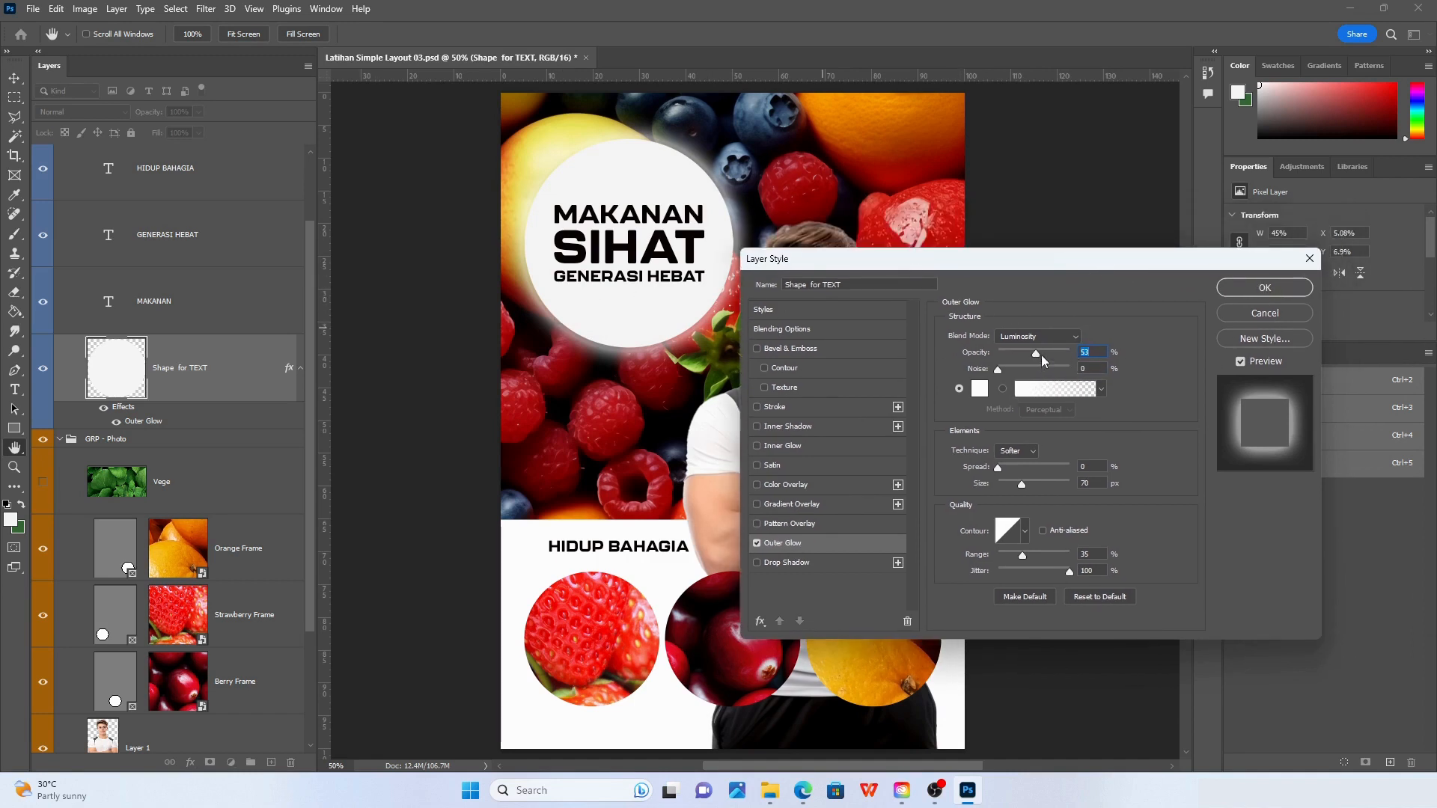
pyautogui.moveTo(1041, 354); pyautogui.dragTo(1051, 353)
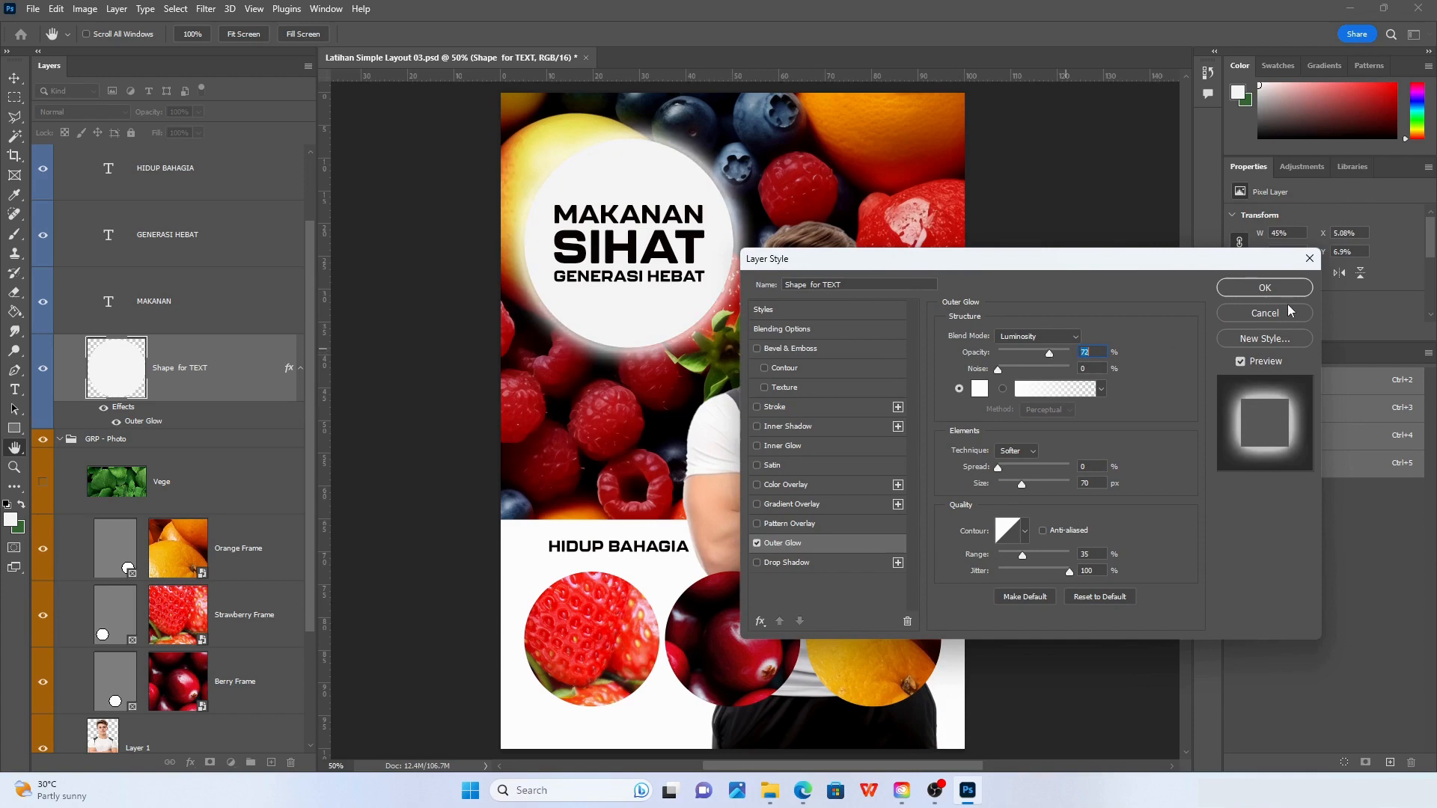
pyautogui.click(1269, 289)
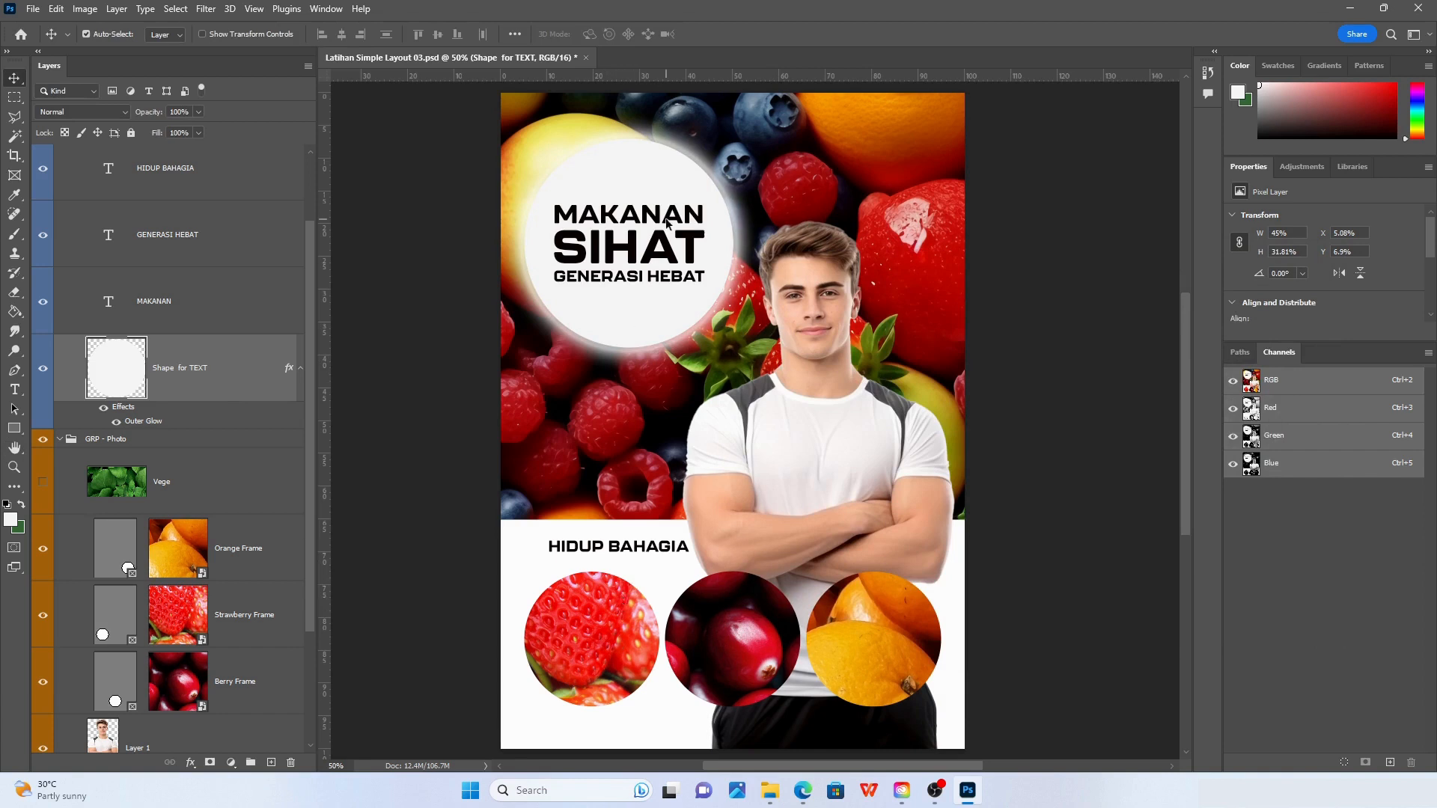
# Select the man's layer and raise its contrast to 53 with a Brightness/Contrast adjustment
pyautogui.click(829, 325)
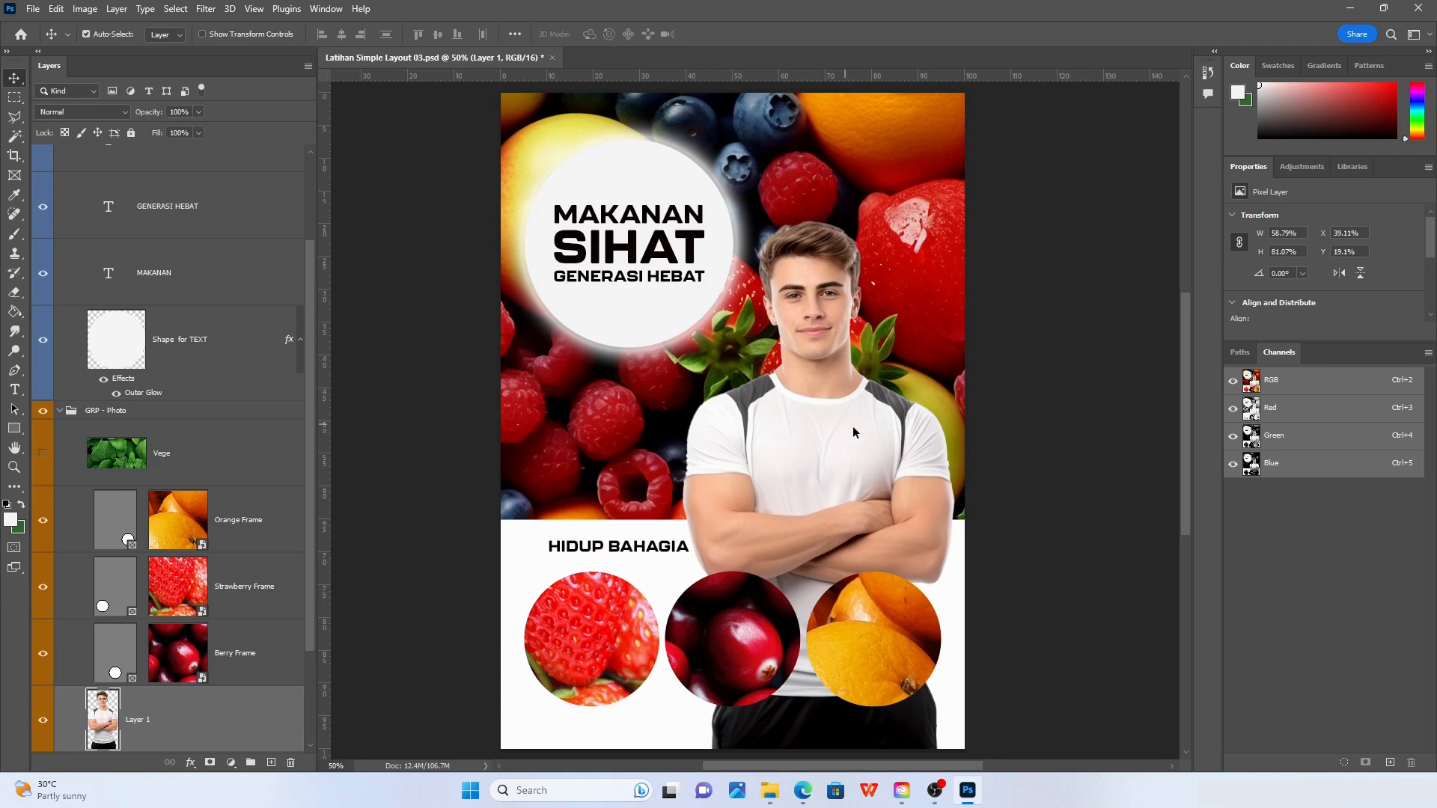
pyautogui.scroll(-1, 250, 449)
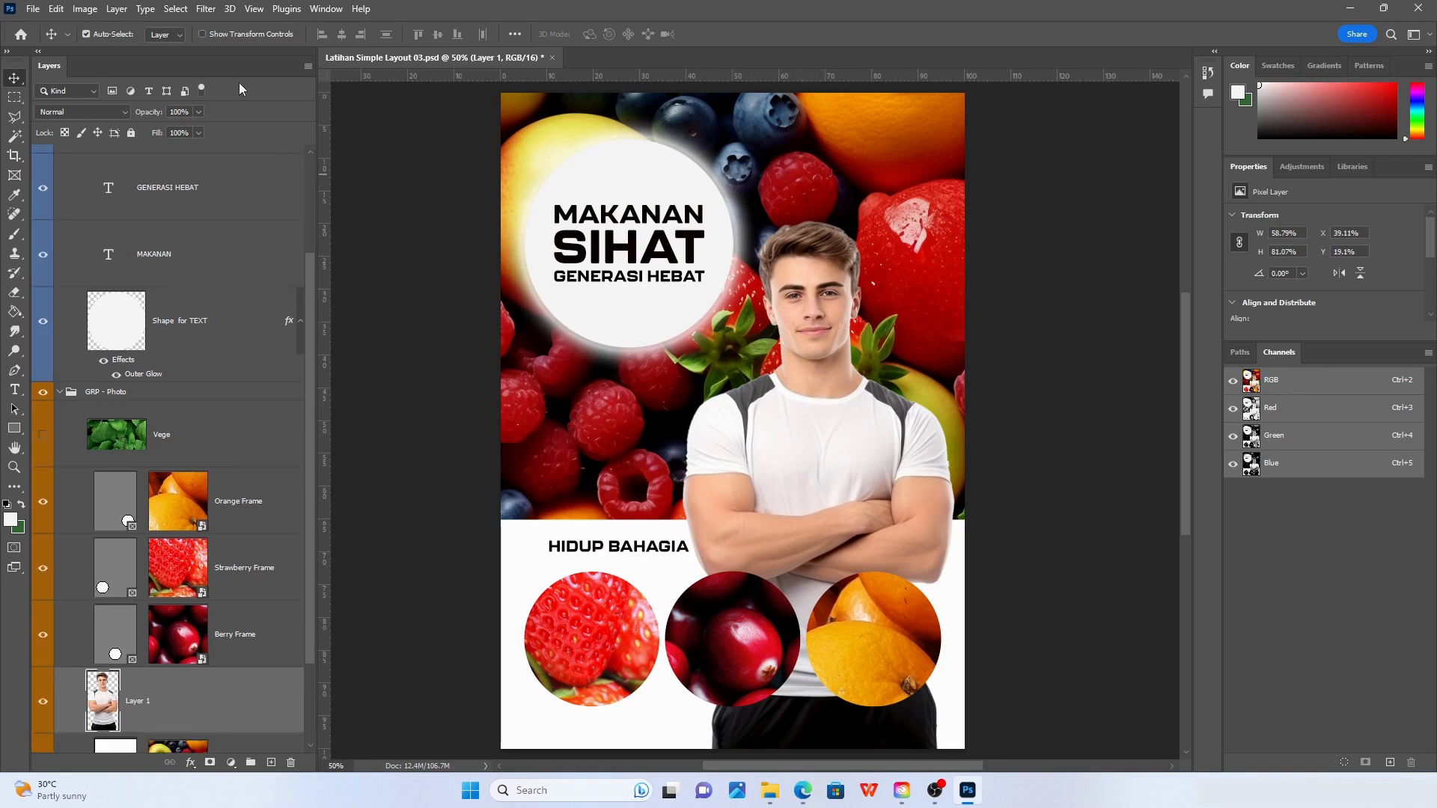
pyautogui.click(88, 12)
pyautogui.moveTo(102, 50)
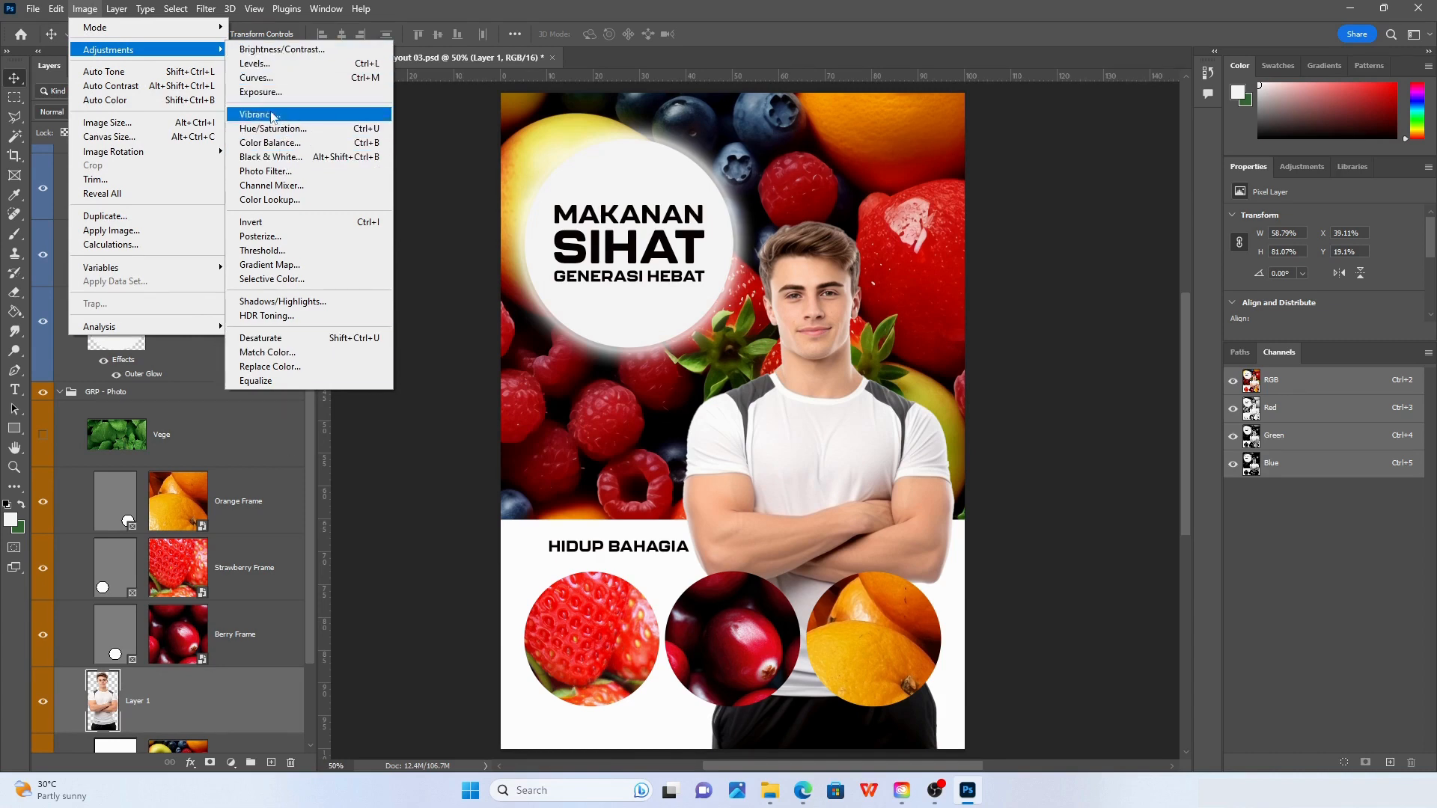
pyautogui.click(329, 51)
pyautogui.moveTo(961, 378); pyautogui.dragTo(1046, 263)
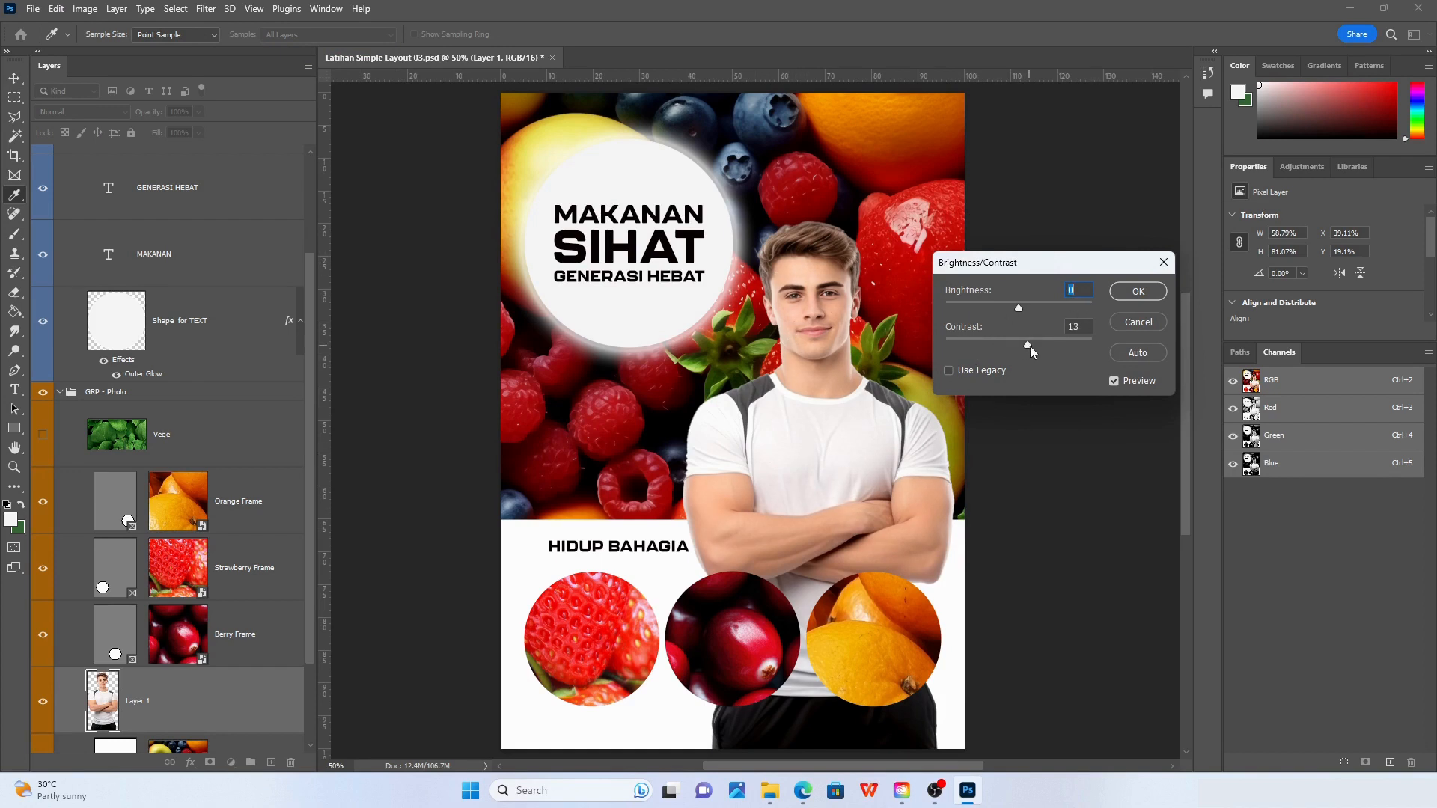
pyautogui.moveTo(1089, 346)
pyautogui.mouseDown()
pyautogui.moveTo(1048, 346)
pyautogui.moveTo(1069, 346)
pyautogui.mouseUp()
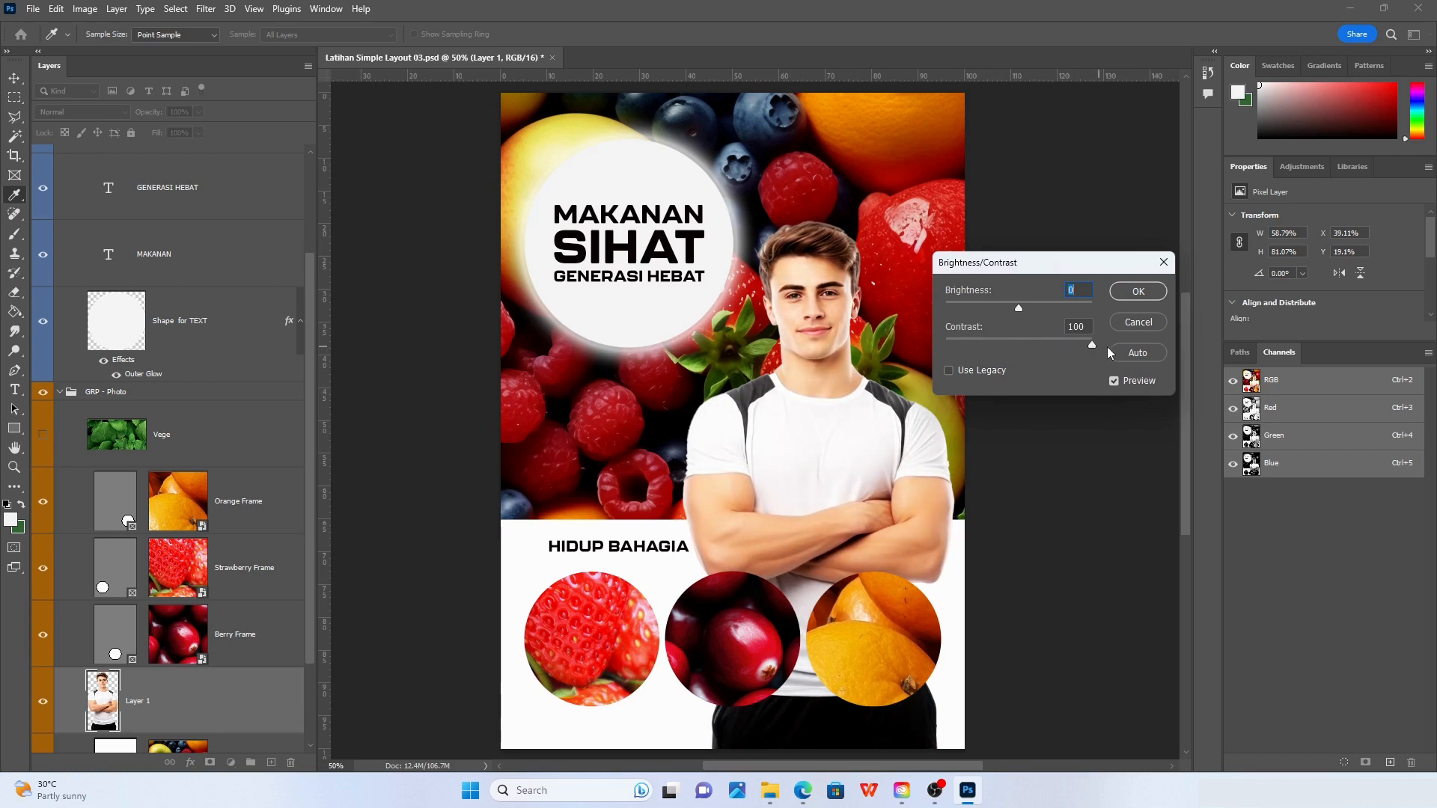
pyautogui.press('Tab')
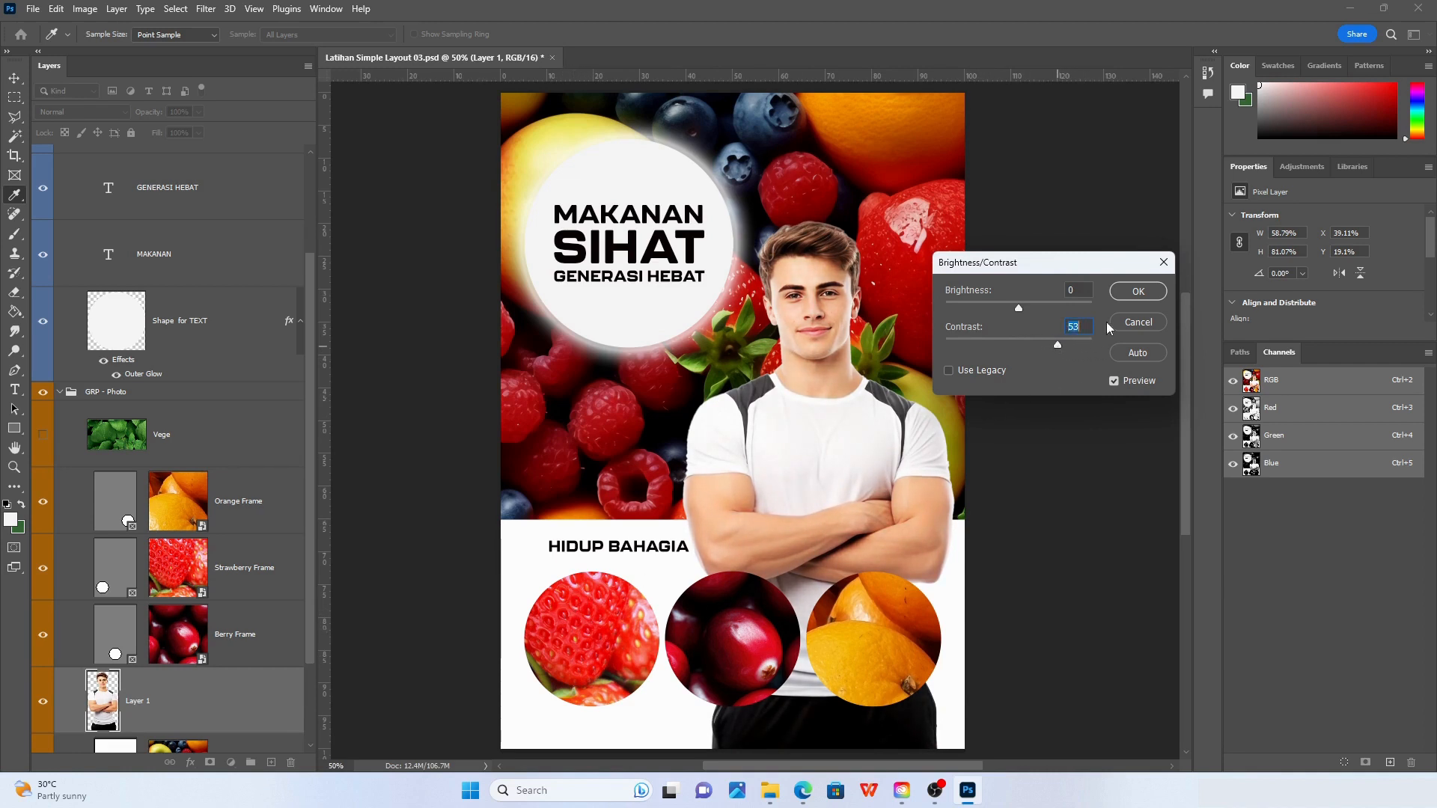
pyautogui.click(1137, 291)
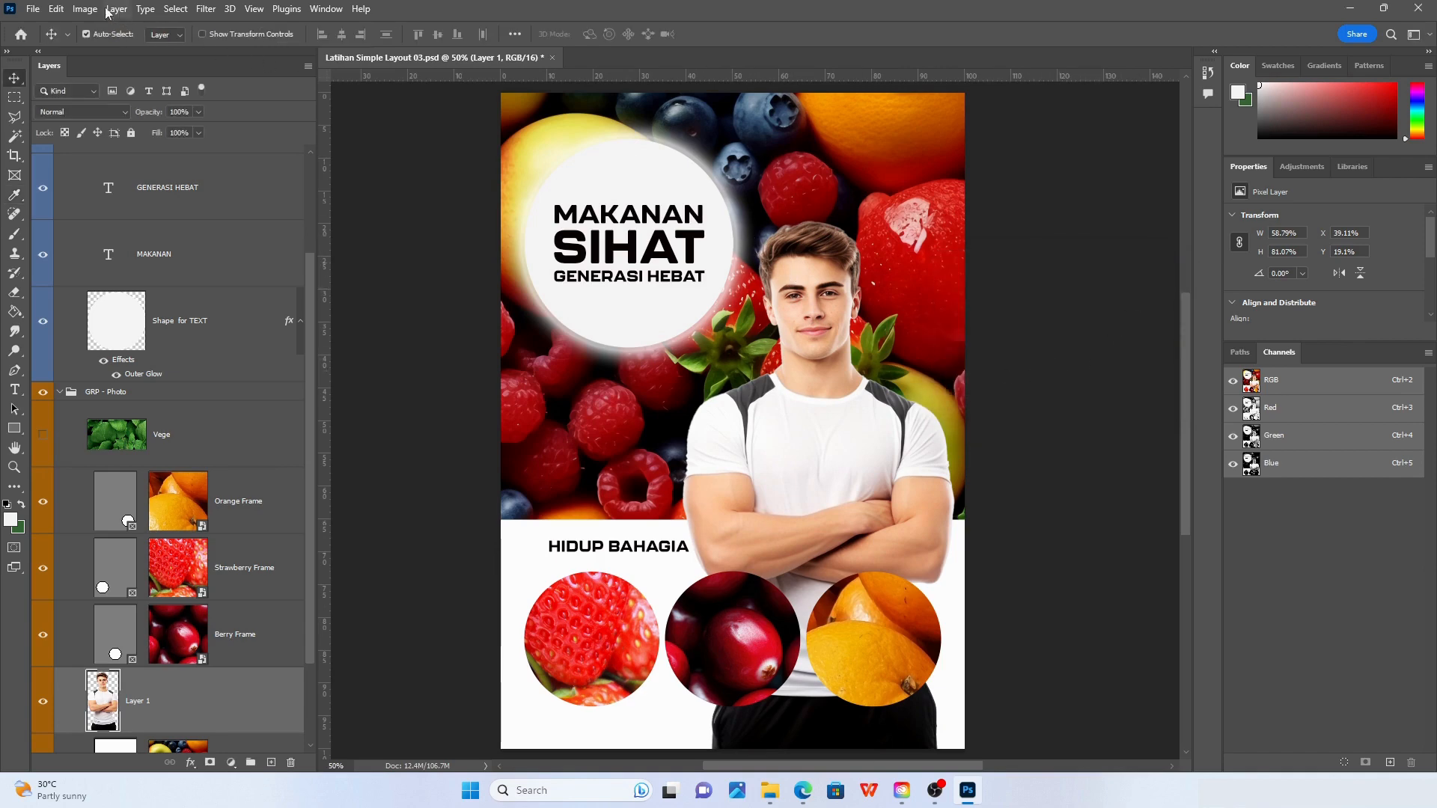
# Apply a Vibrance adjustment to the man's layer, trying vibrance at +100 before reducing it and adjusting the saturation
pyautogui.click(80, 10)
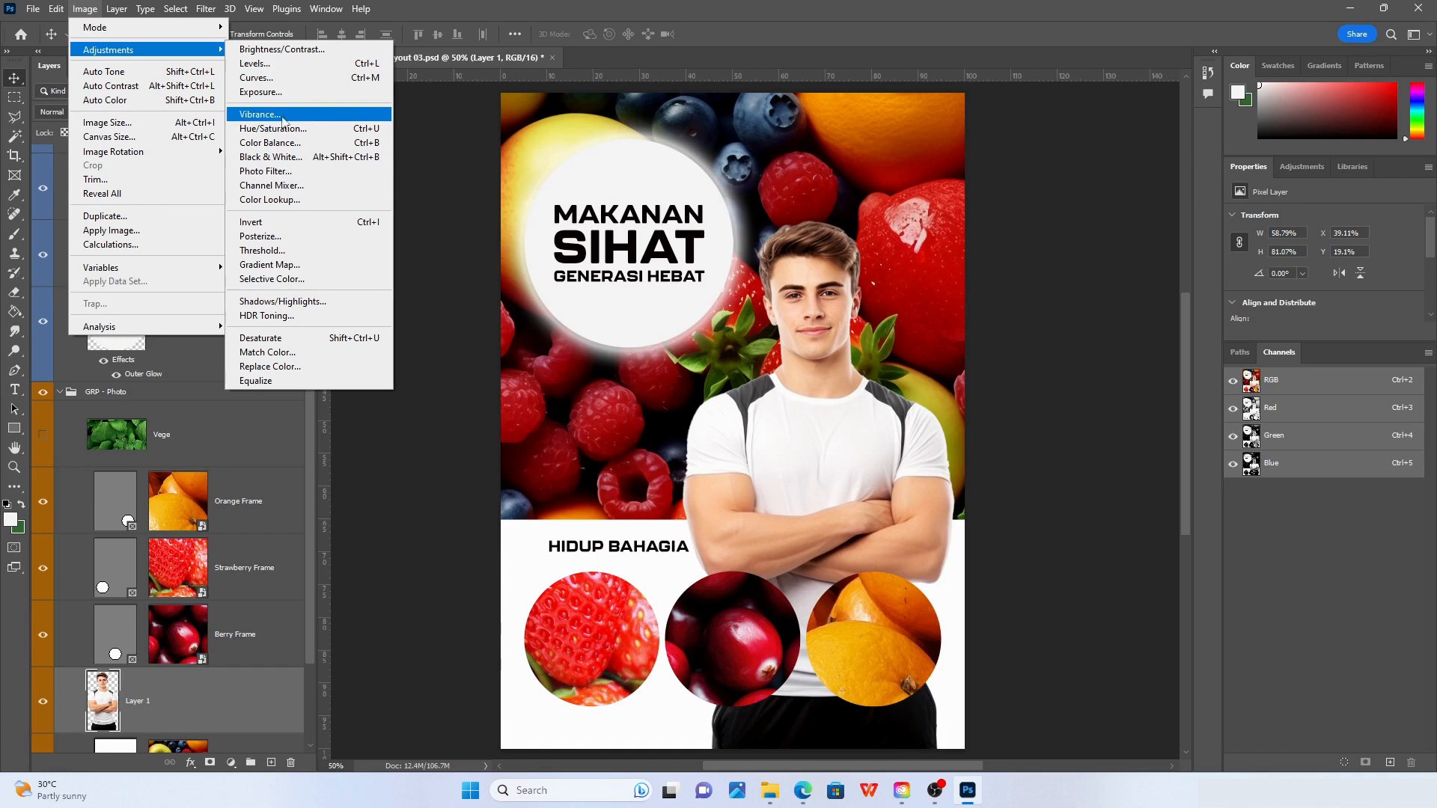
pyautogui.click(259, 118)
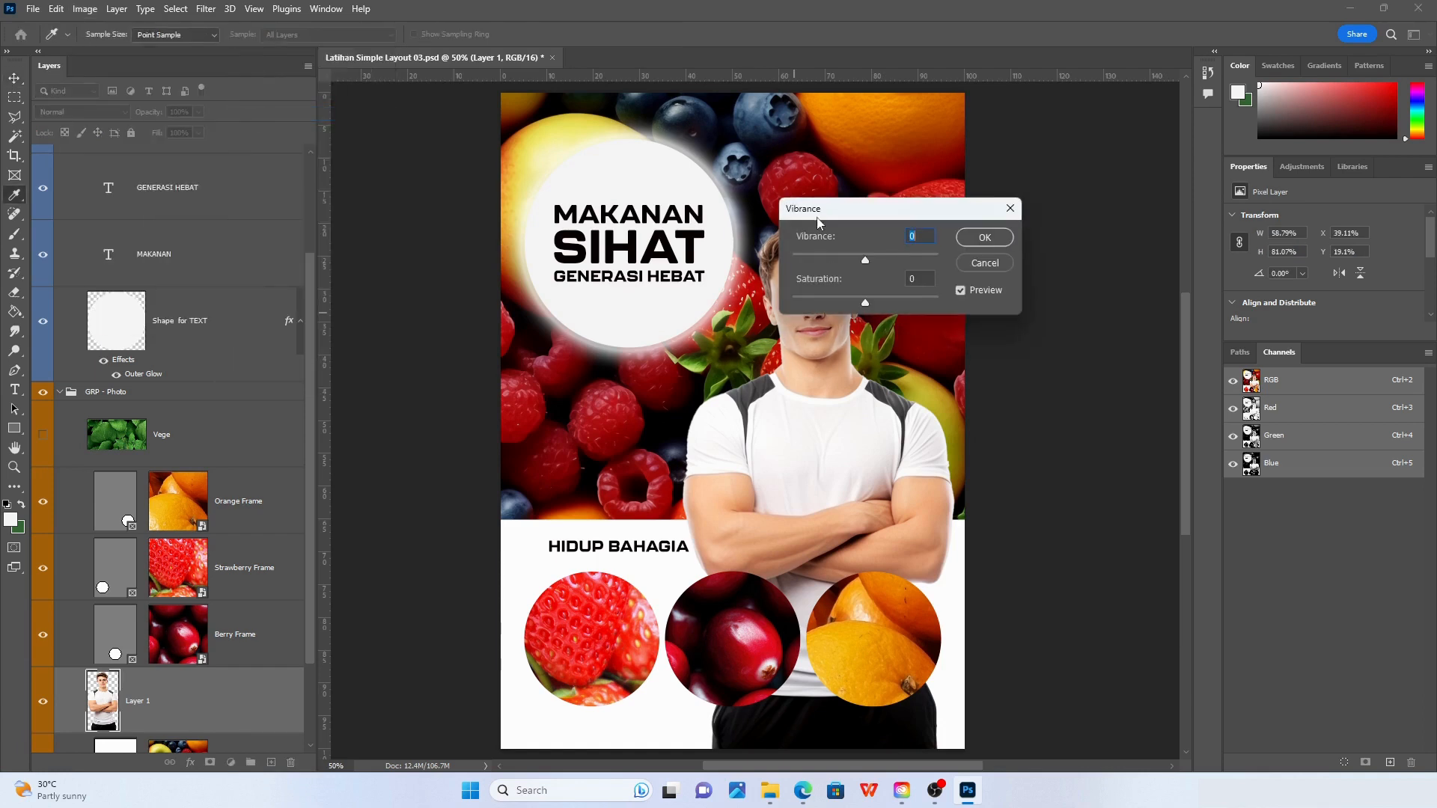
pyautogui.moveTo(829, 225); pyautogui.dragTo(1156, 316)
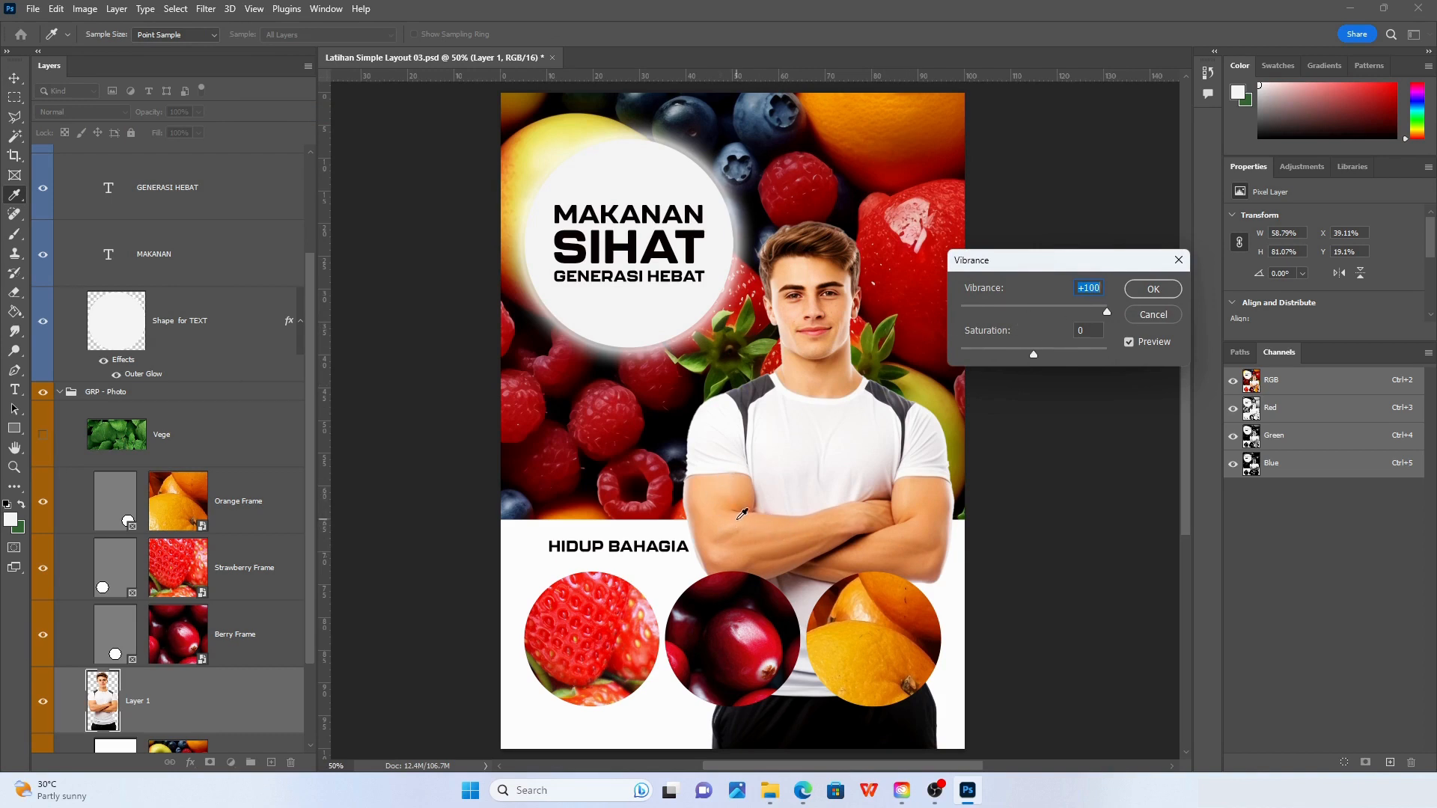
pyautogui.moveTo(1098, 311); pyautogui.dragTo(1068, 311)
pyautogui.click(1033, 358)
pyautogui.moveTo(1053, 360)
pyautogui.mouseDown()
pyautogui.moveTo(1103, 358)
pyautogui.moveTo(943, 357)
pyautogui.moveTo(1041, 358)
pyautogui.mouseUp()
pyautogui.click(1096, 334)
pyautogui.click(1152, 289)
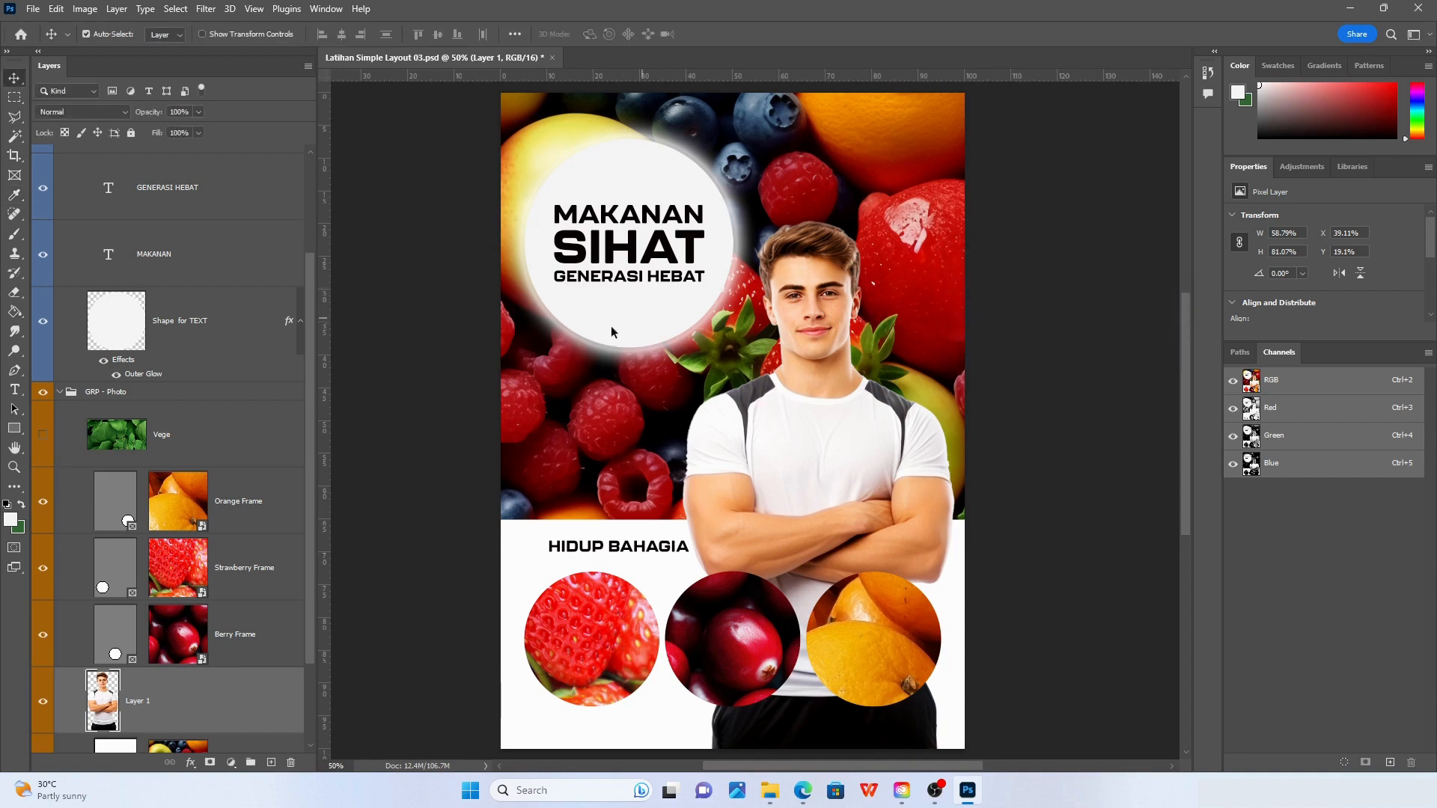
pyautogui.scroll(-3, 234, 397)
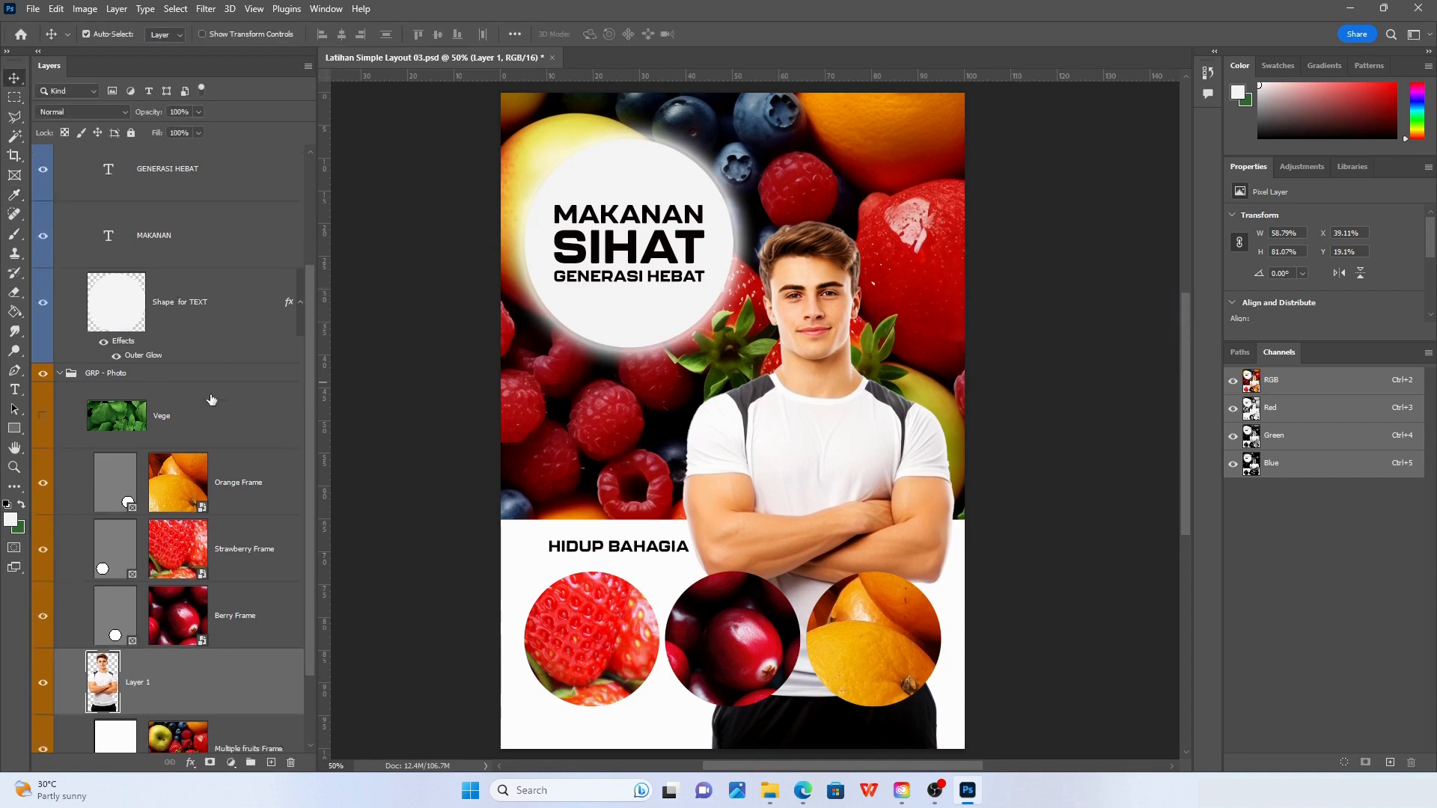
pyautogui.click(86, 9)
pyautogui.moveTo(101, 53)
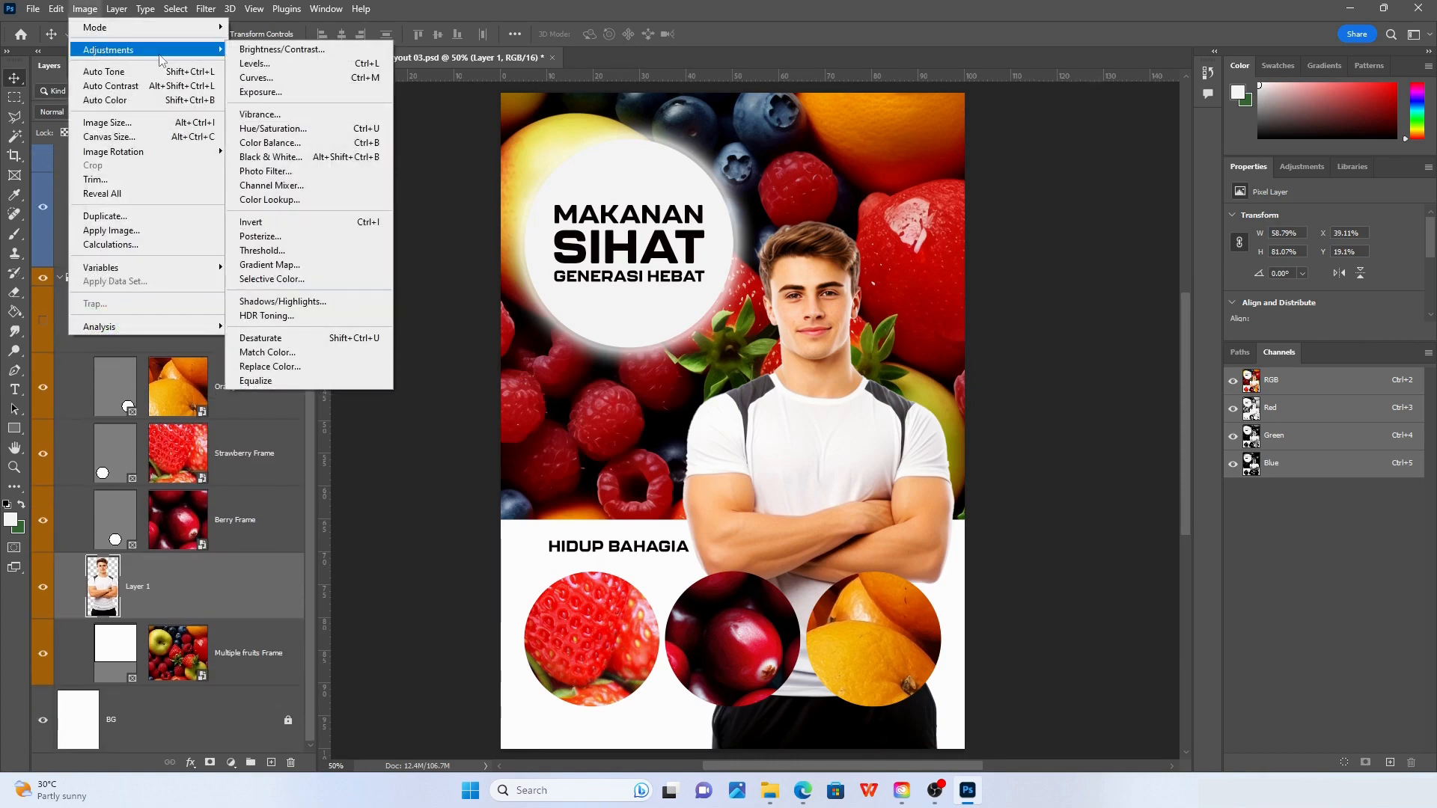
pyautogui.click(483, 6)
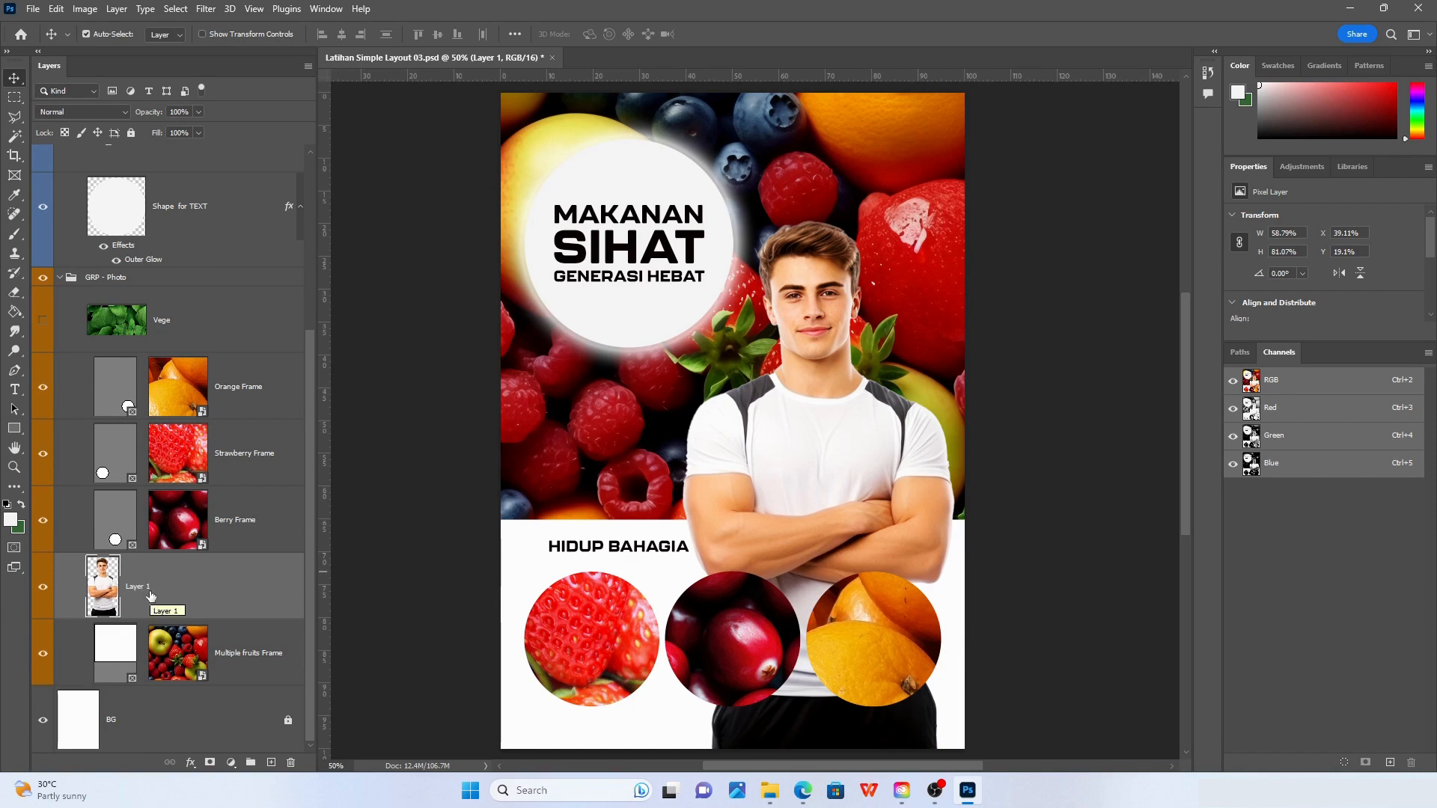
pyautogui.scroll(3, 142, 359)
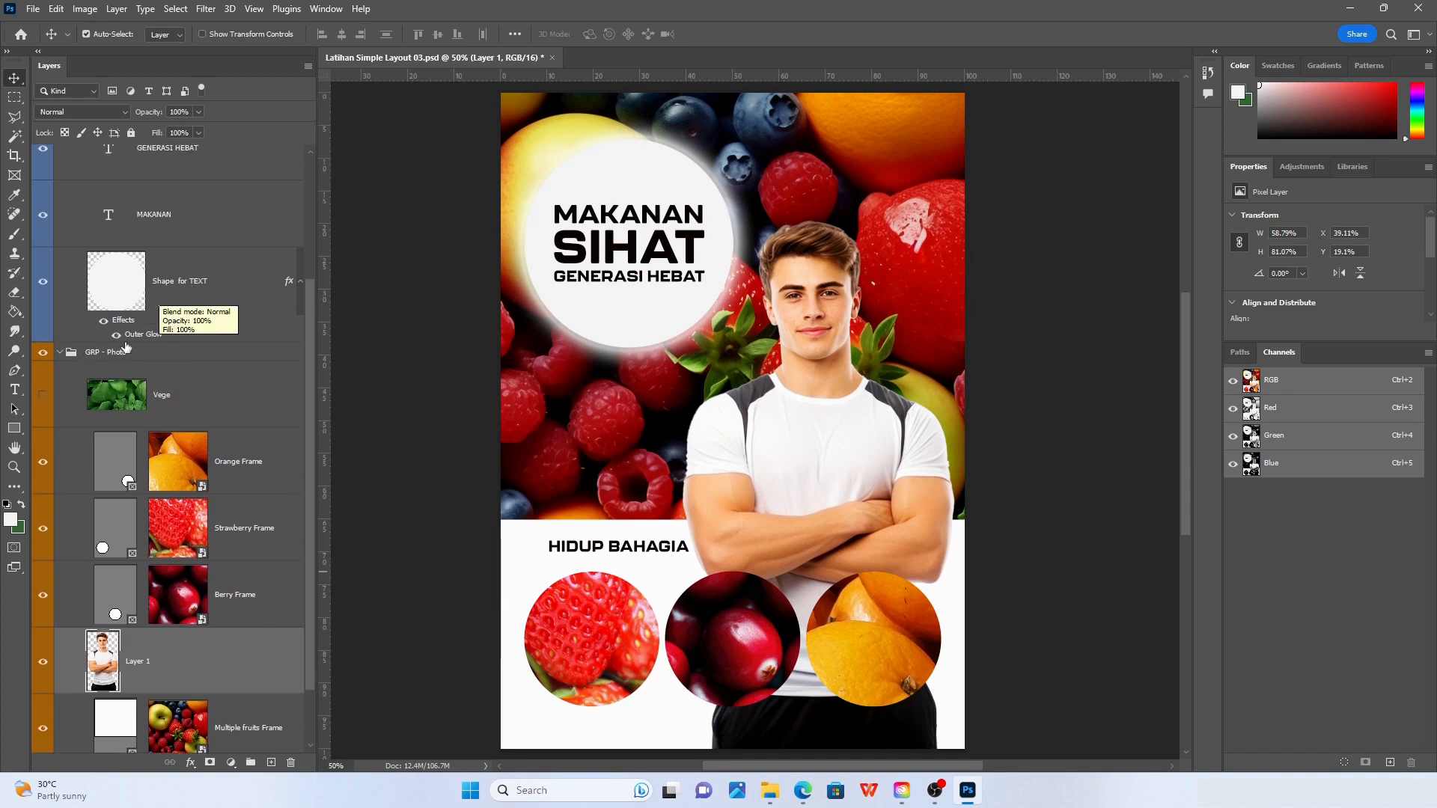
pyautogui.scroll(-2, 154, 575)
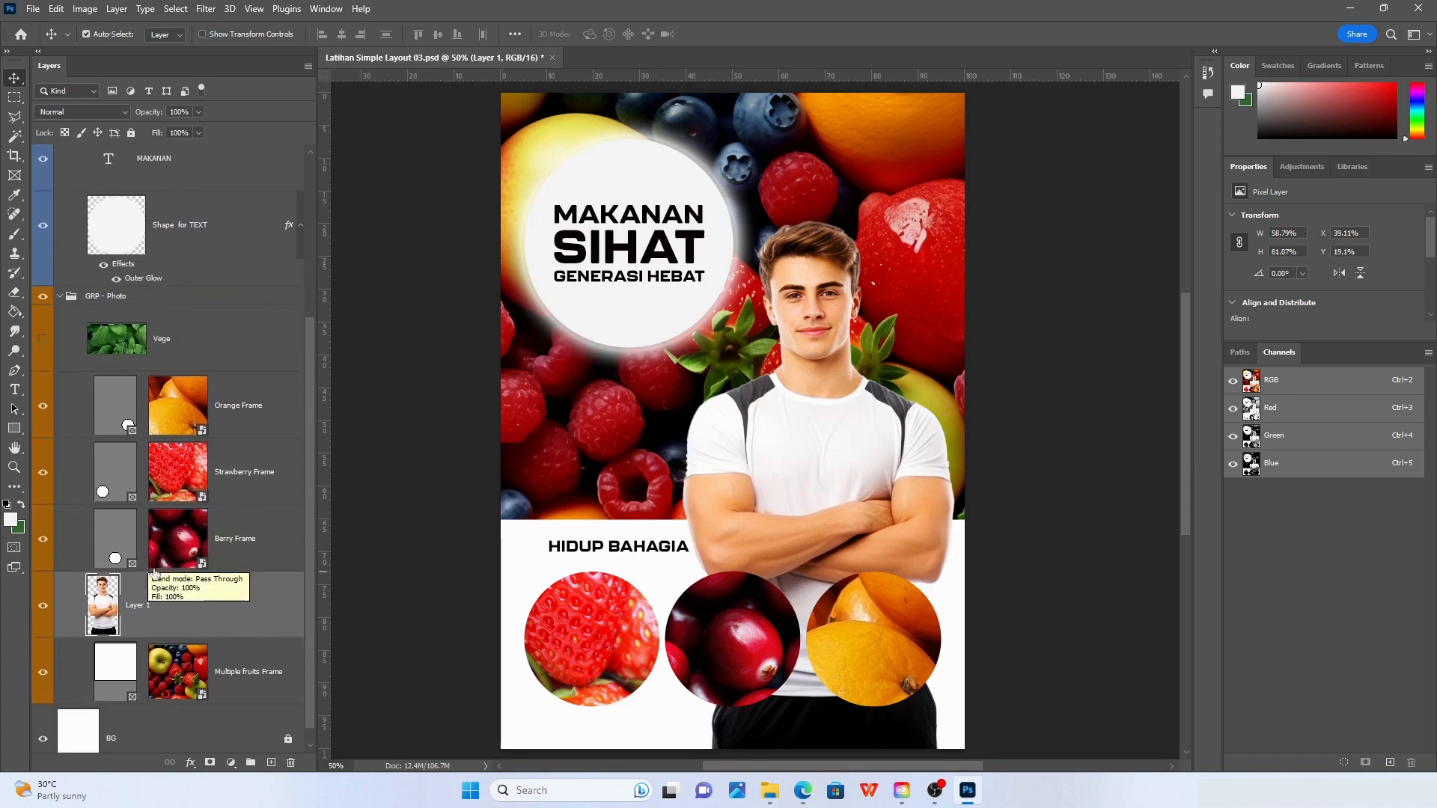
pyautogui.scroll(-1, 154, 574)
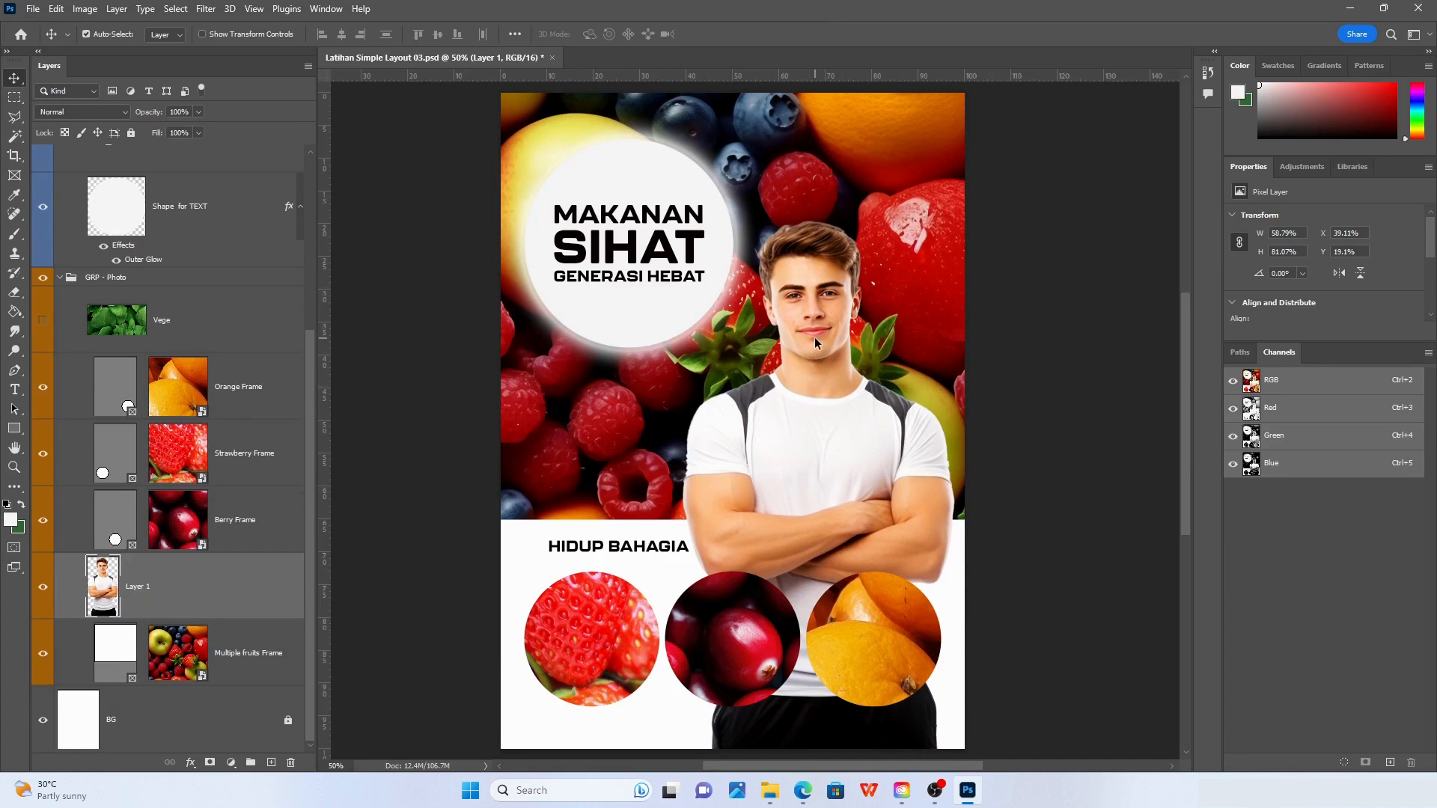
# Undo the previous contrast and vibrance adjustments on the man's layer and apply a Brightness/Contrast adjustment with contrast set to 60
pyautogui.press('ctrl')
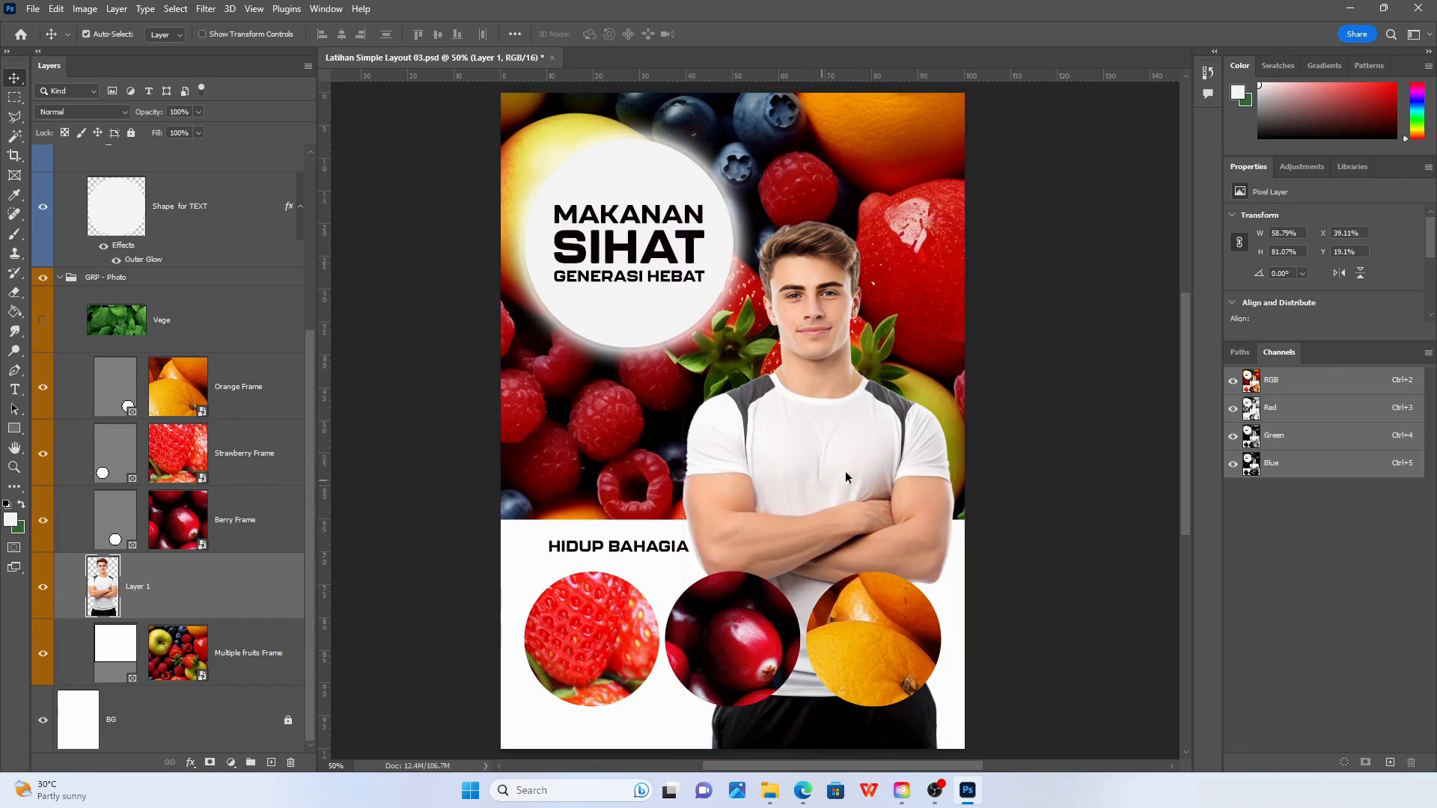
pyautogui.click(85, 9)
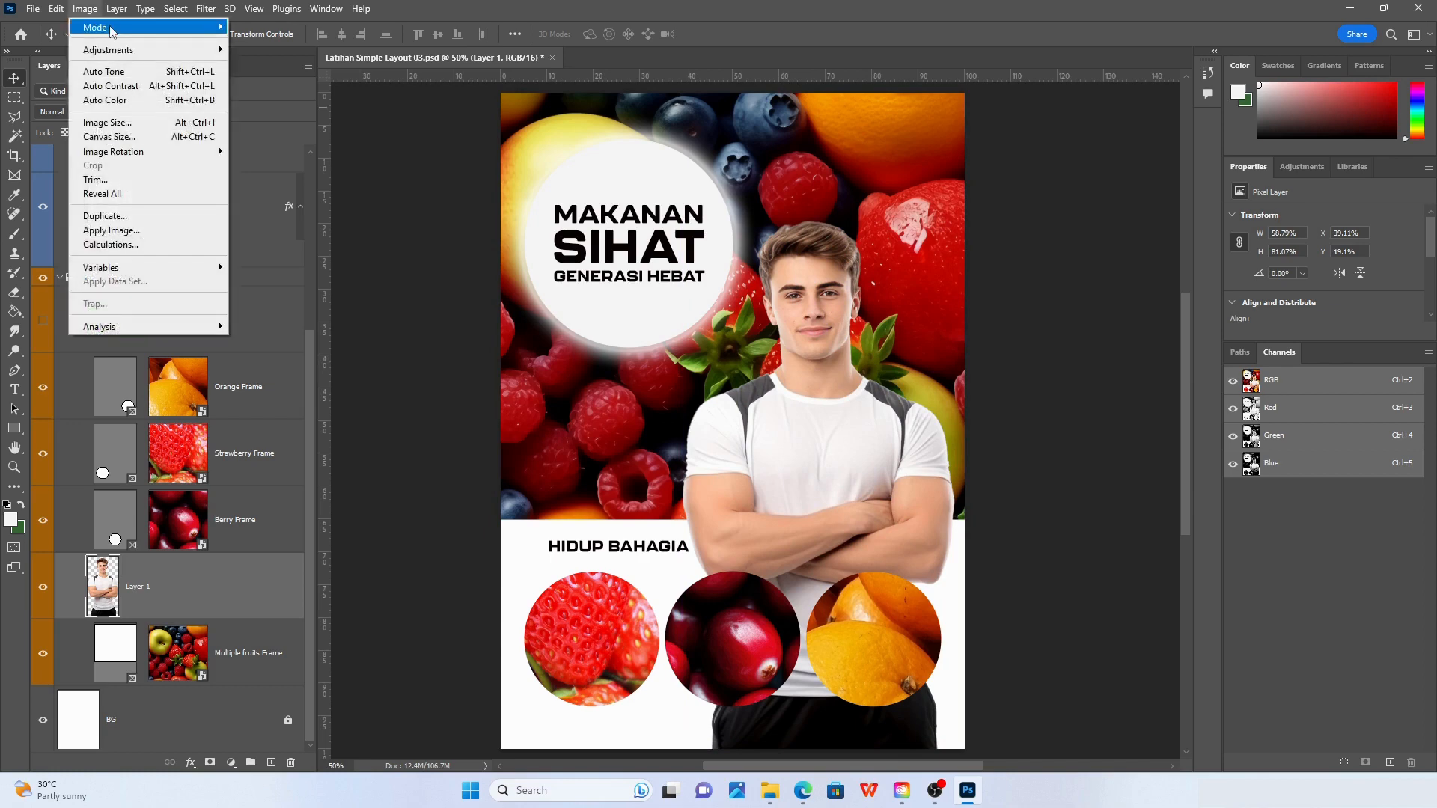
pyautogui.moveTo(108, 50)
pyautogui.click(269, 50)
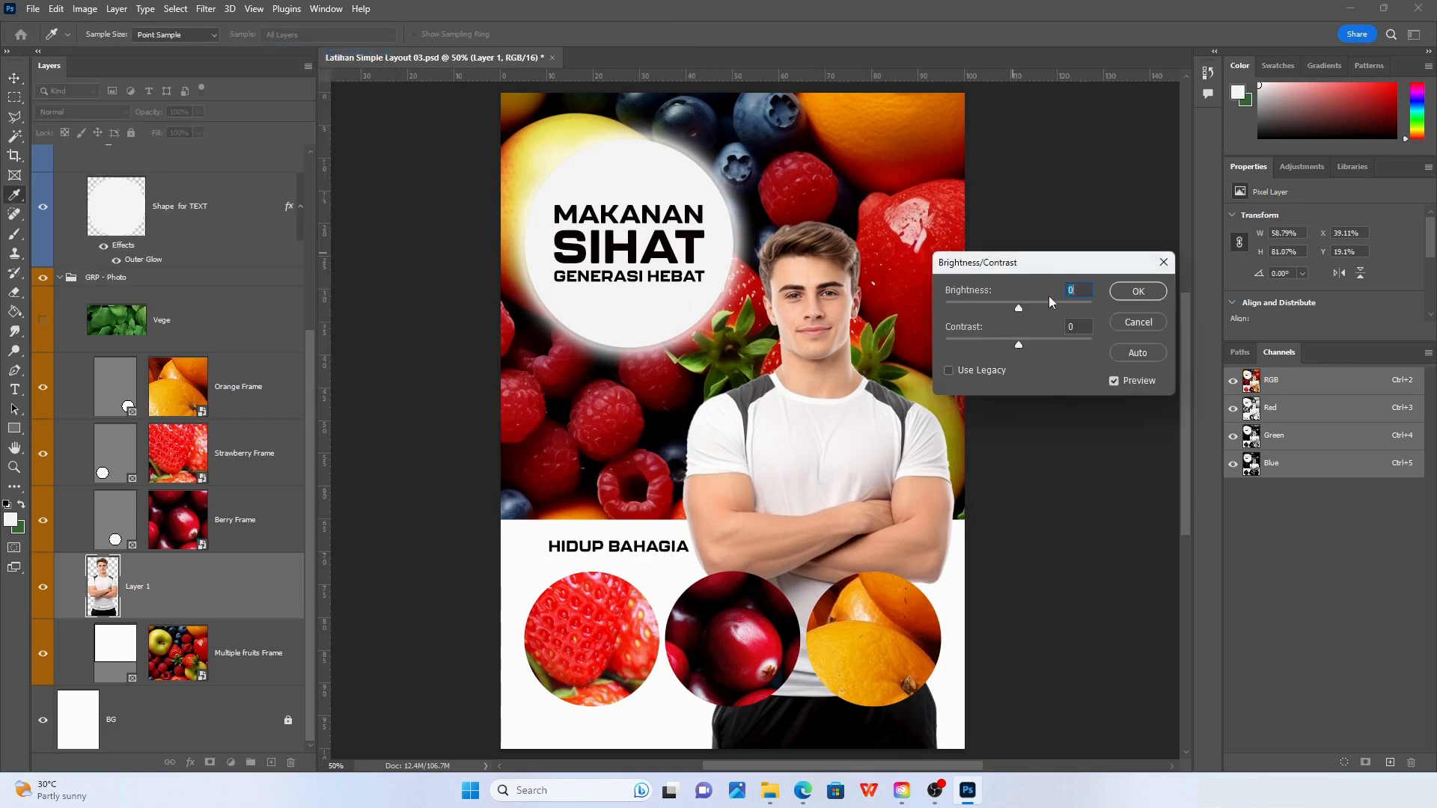
pyautogui.moveTo(1022, 346); pyautogui.dragTo(1061, 346)
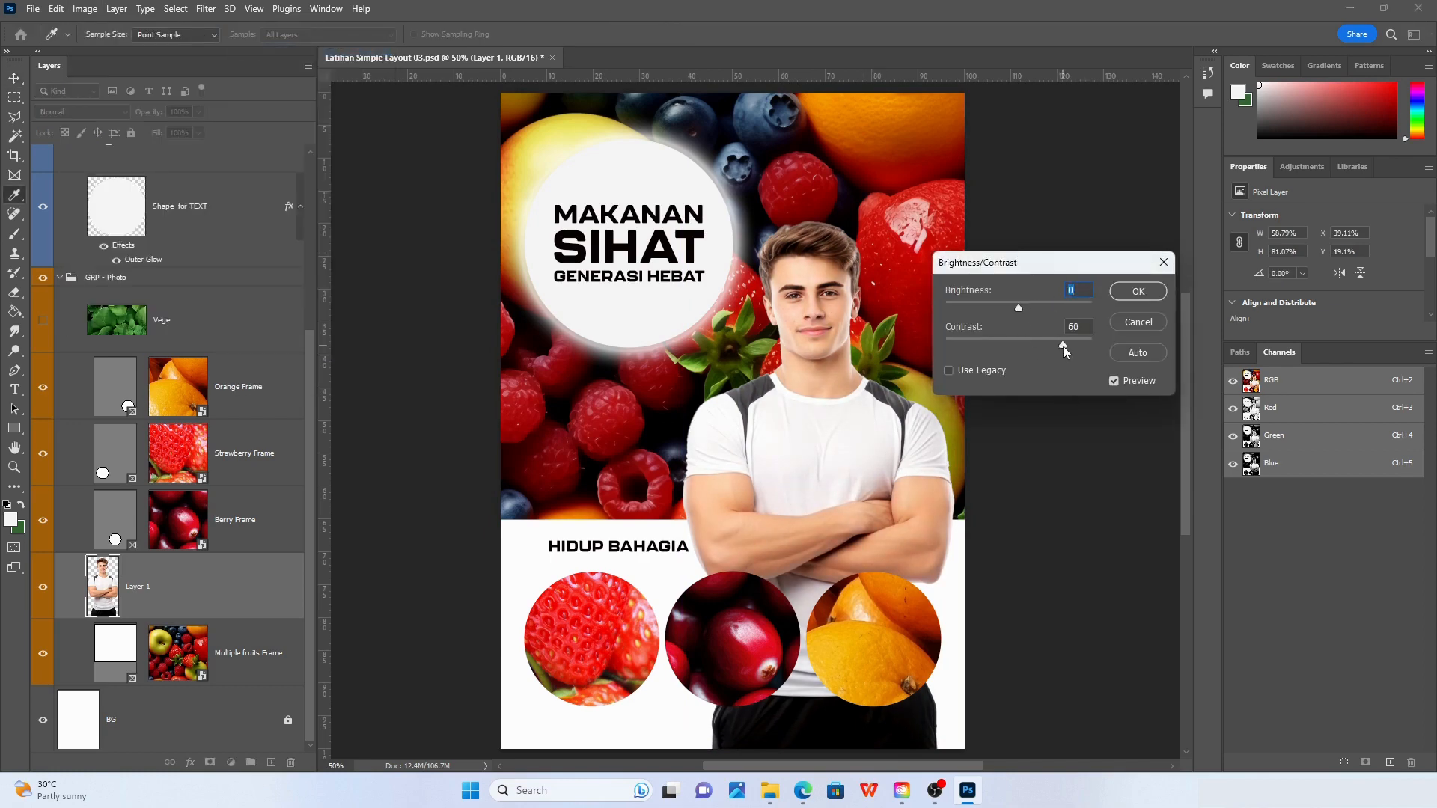
pyautogui.click(1132, 293)
# Strongly raise the vibrance of the man's layer with a Vibrance adjustment and apply it
pyautogui.click(85, 9)
pyautogui.moveTo(108, 50)
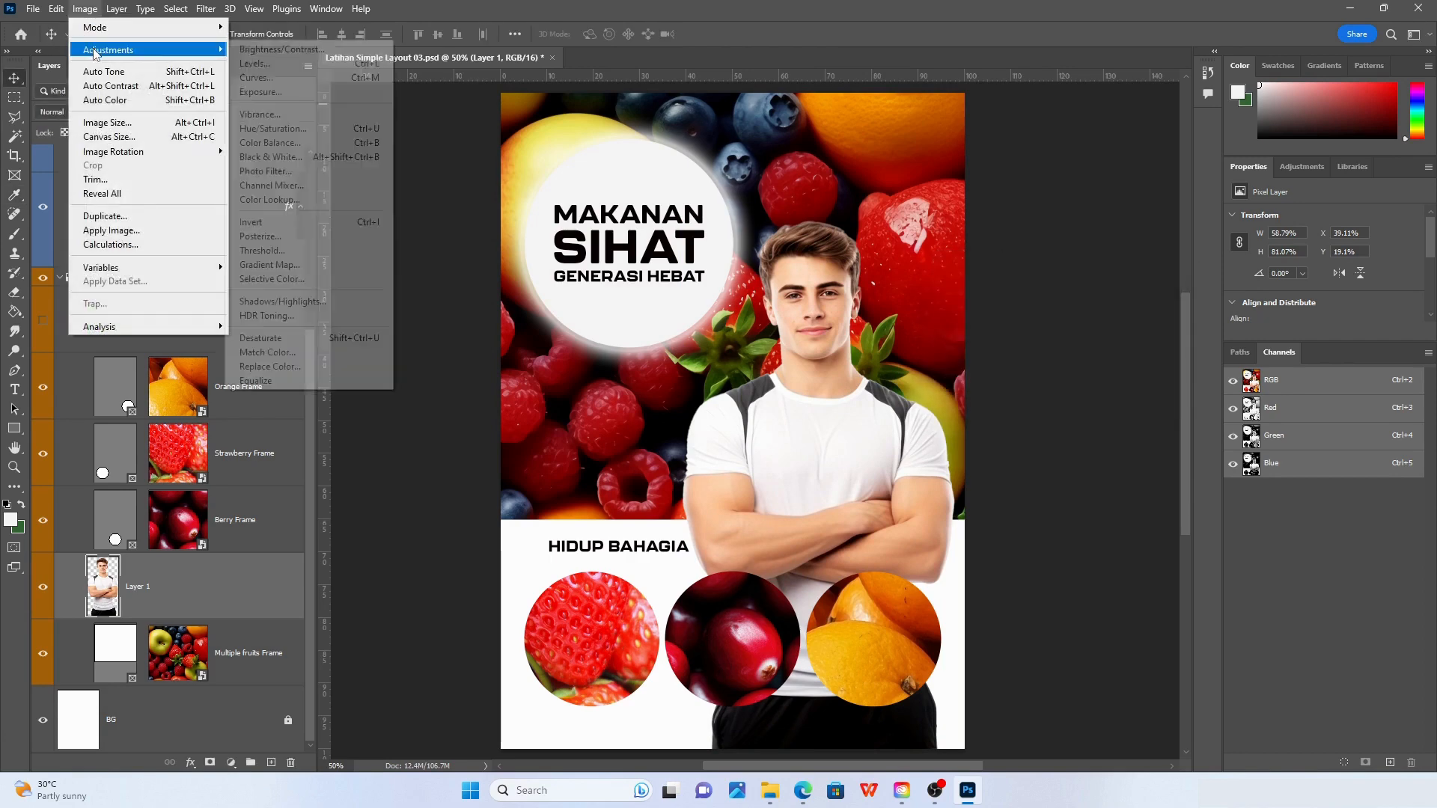
pyautogui.click(260, 114)
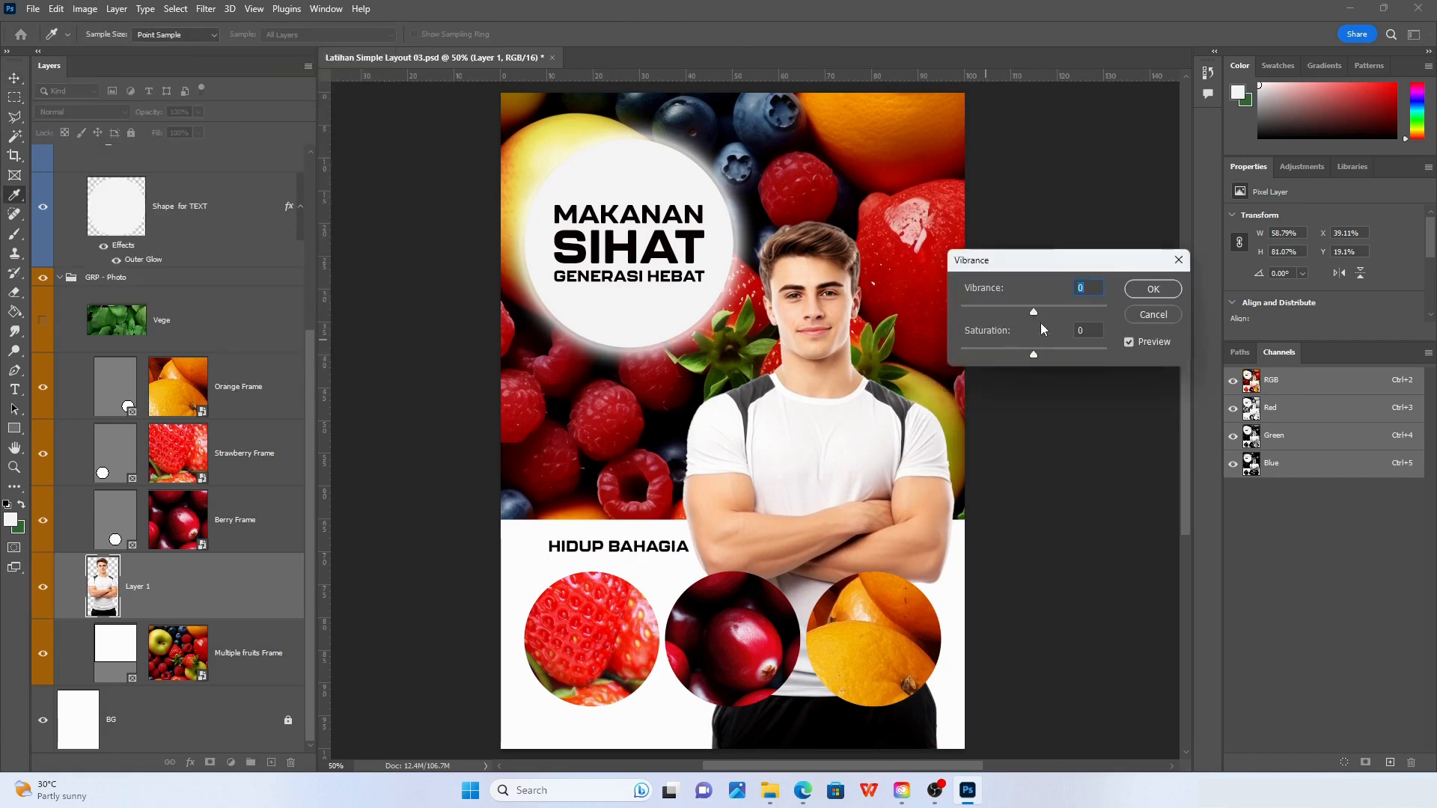
pyautogui.moveTo(1035, 308); pyautogui.dragTo(1093, 310)
pyautogui.click(1141, 292)
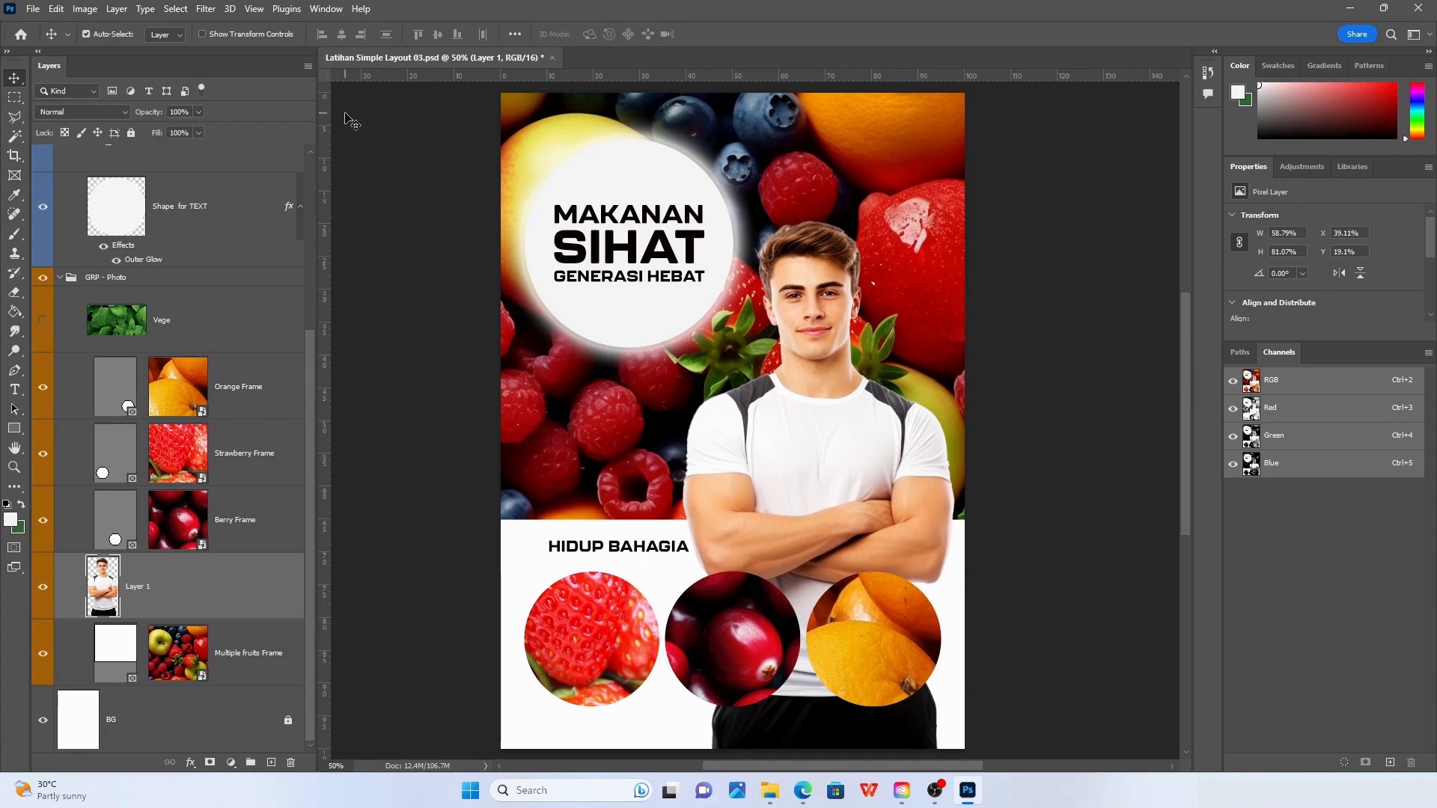
# Show the document's History and enlarge its list so more recorded states fit
pyautogui.click(314, 8)
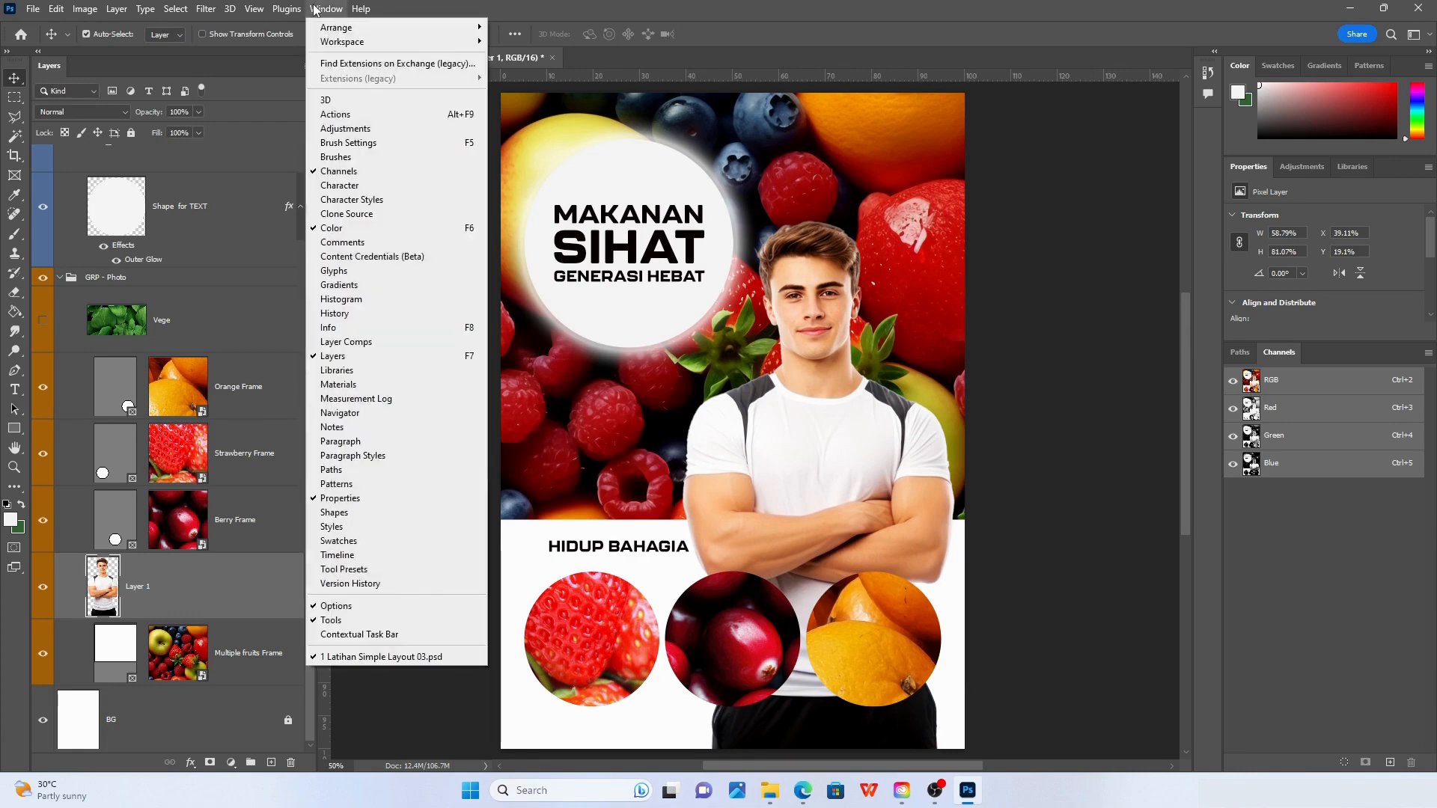
pyautogui.click(347, 314)
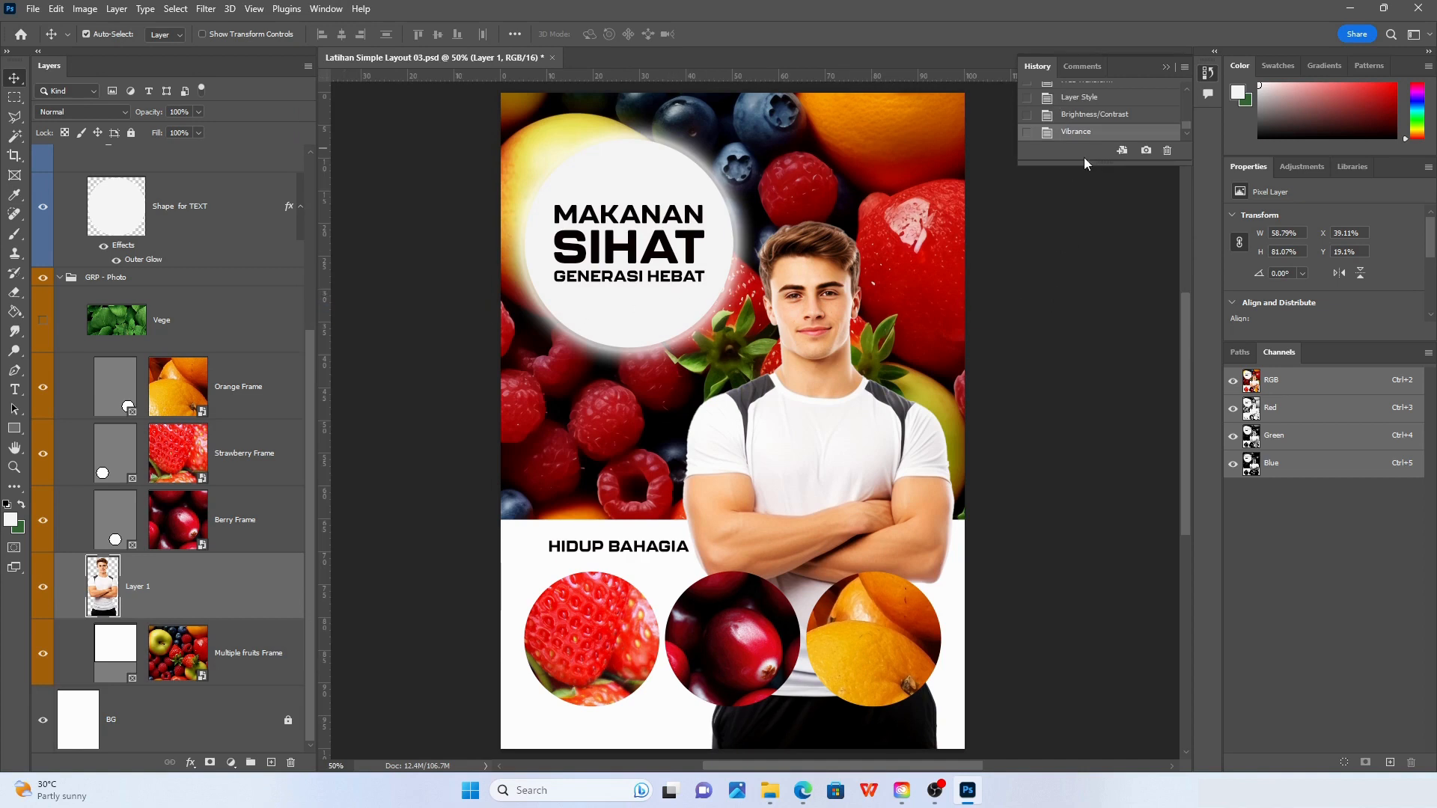
pyautogui.moveTo(1084, 163); pyautogui.dragTo(1069, 367)
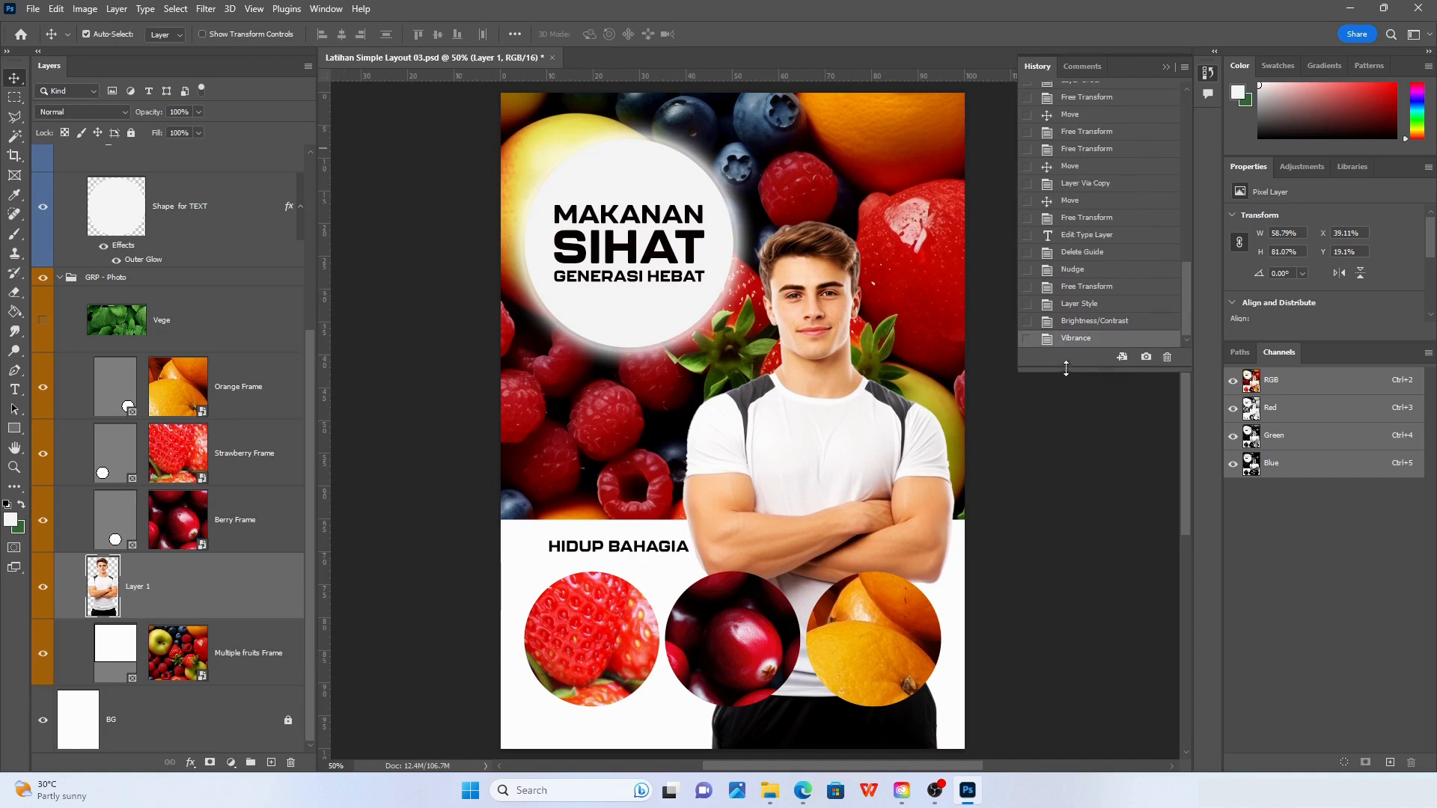
# Look through the recorded history states, delete the man's layer and return to the Vibrance state
pyautogui.click(1027, 305)
pyautogui.moveTo(1187, 322); pyautogui.dragTo(1180, 275)
pyautogui.scroll(-3, 1180, 275)
pyautogui.press('Delete')
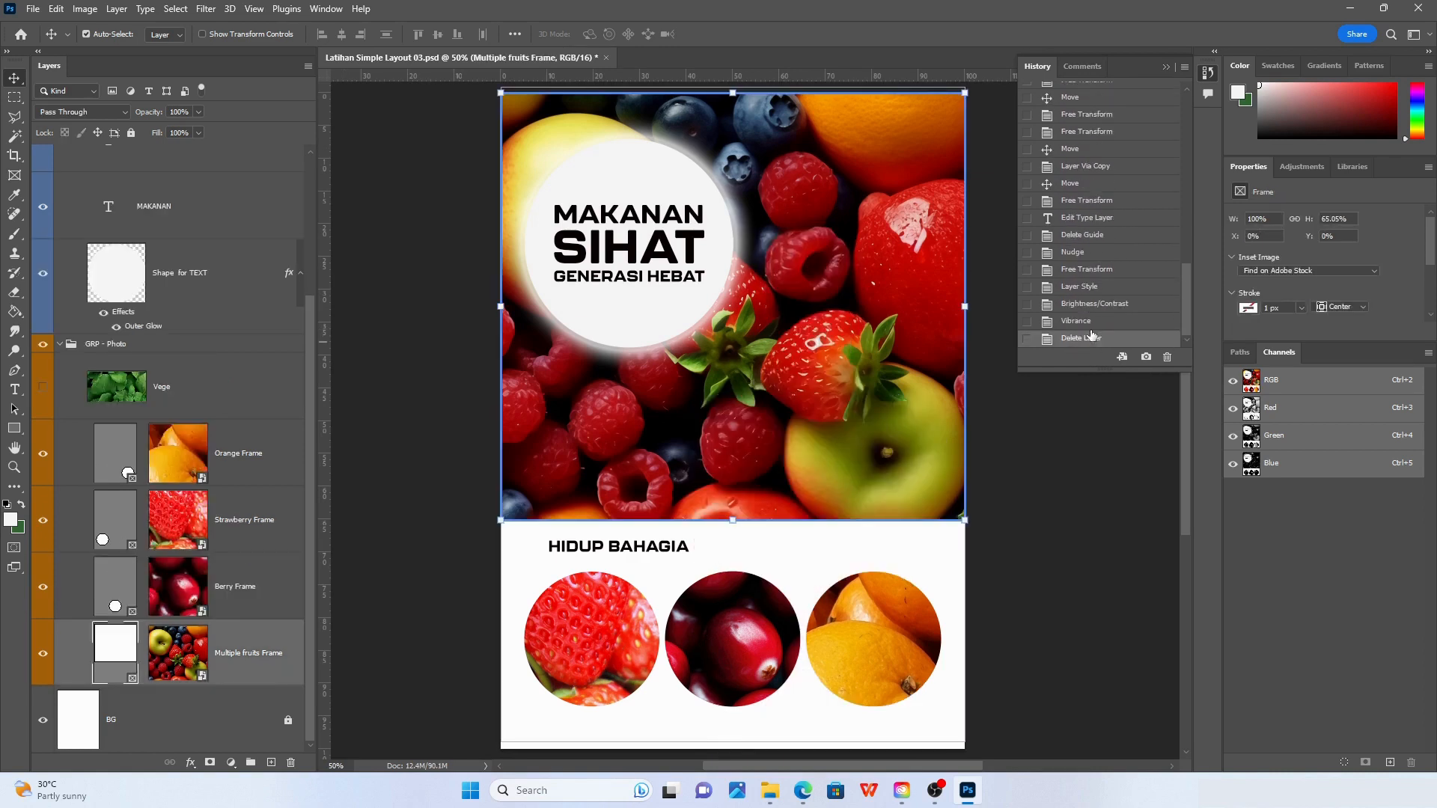
pyautogui.click(1087, 324)
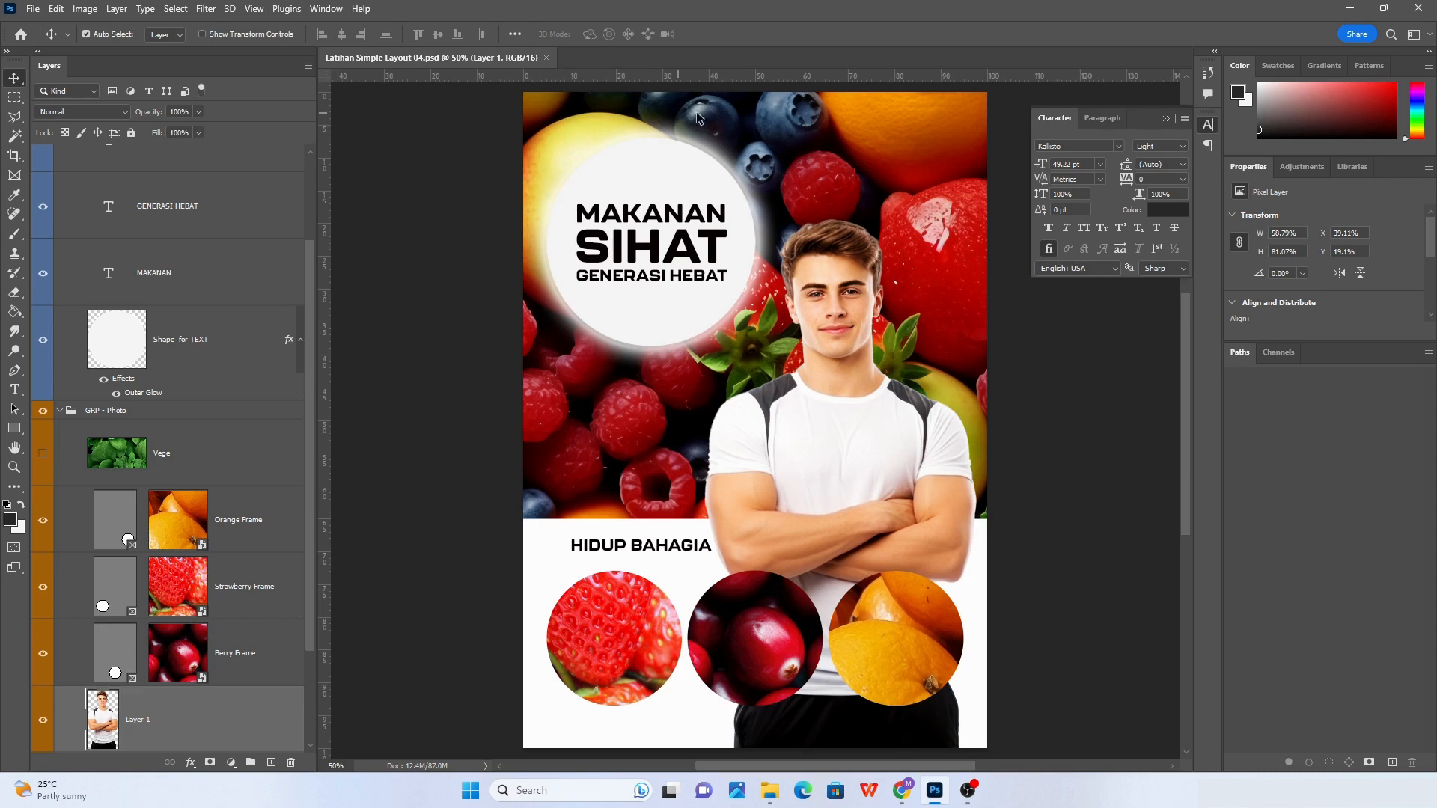
# Move the Multiple fruits Frame down and to the right on the poster and try to move the locked BG layer
pyautogui.moveTo(719, 119); pyautogui.dragTo(987, 237)
pyautogui.moveTo(575, 114); pyautogui.dragTo(657, 130)
# Unlock the BG layer, move it away from the canvas corner and return it to X 0%, Y 0%
pyautogui.scroll(-1, 325, 424)
pyautogui.scroll(-2, 304, 409)
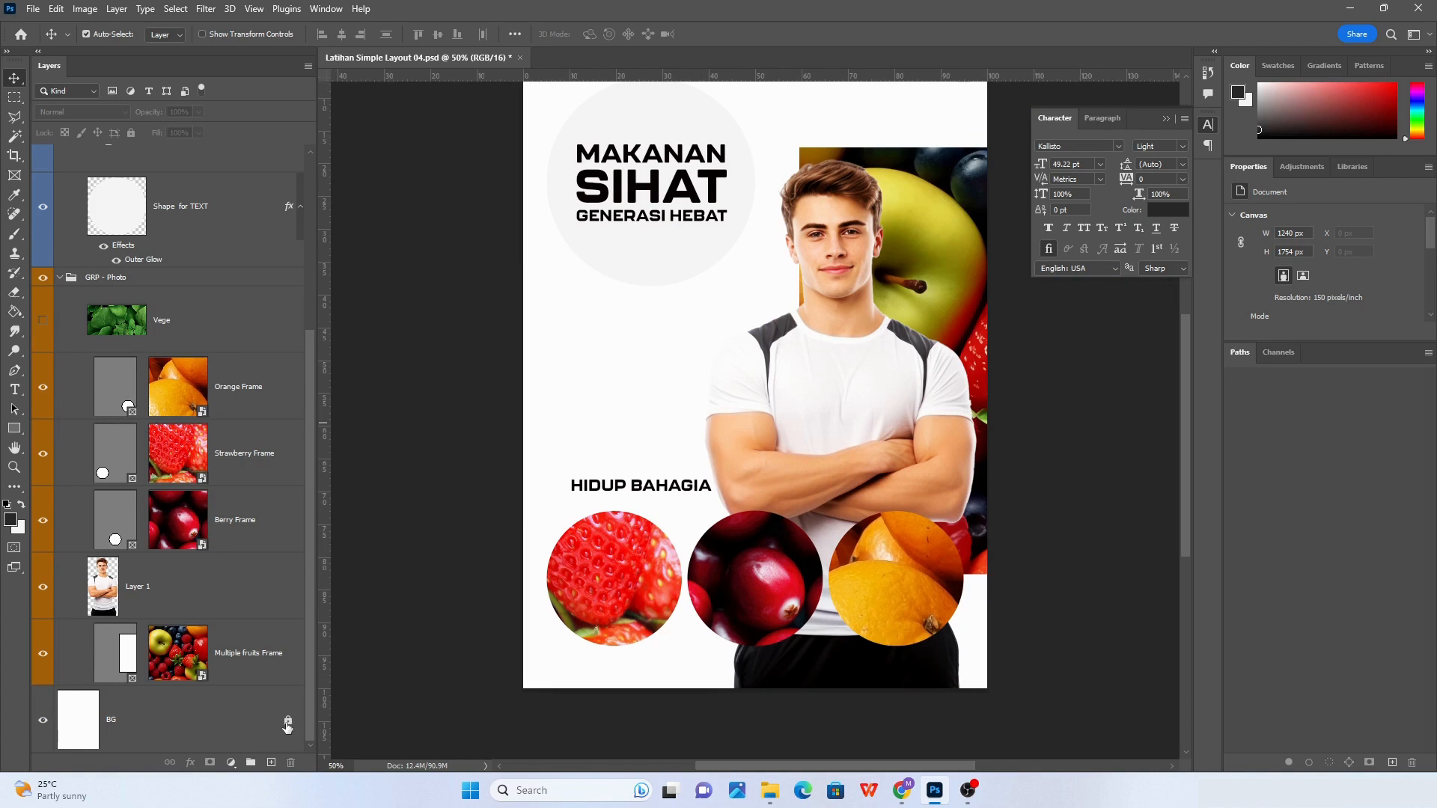
pyautogui.scroll(2, 528, 280)
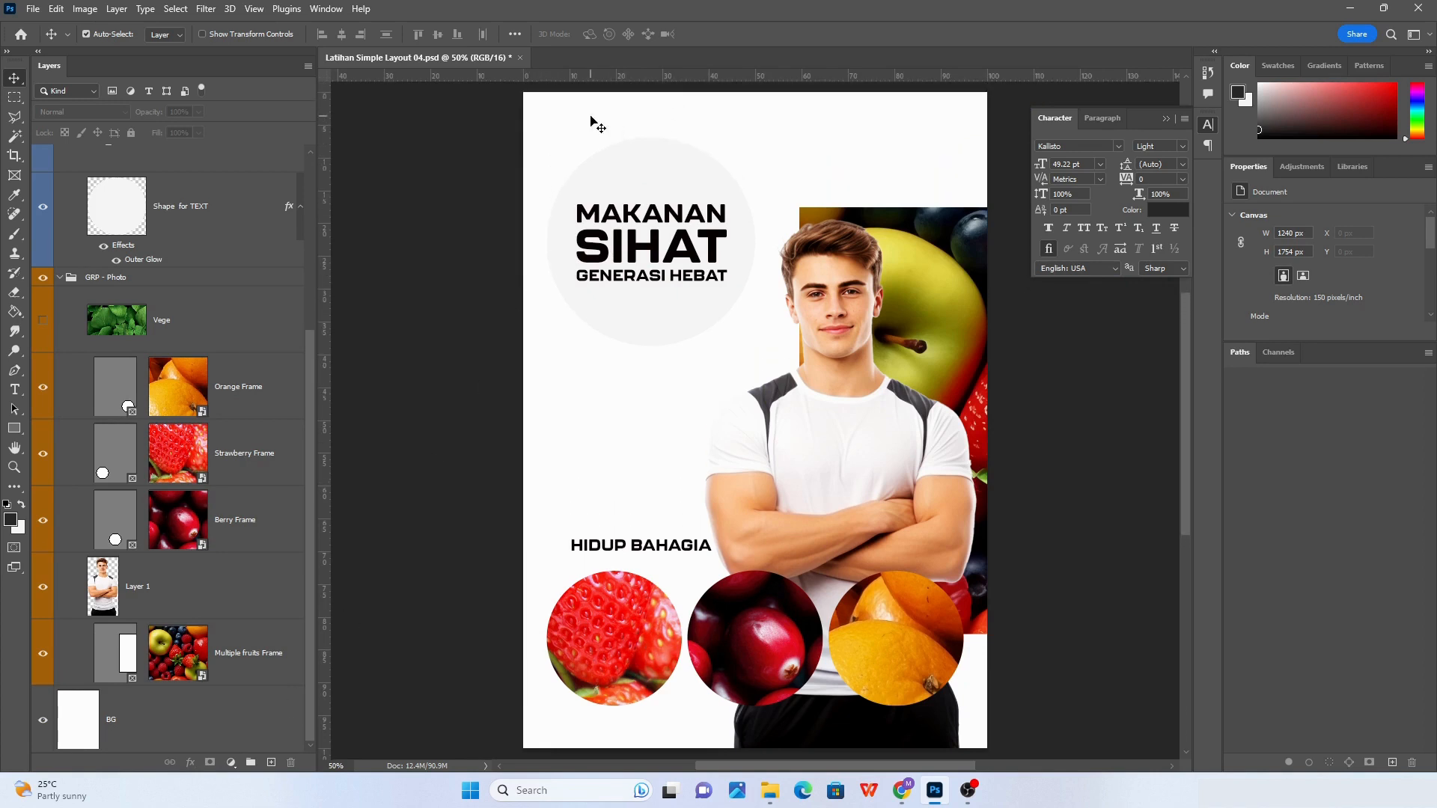
pyautogui.moveTo(589, 126); pyautogui.dragTo(904, 196)
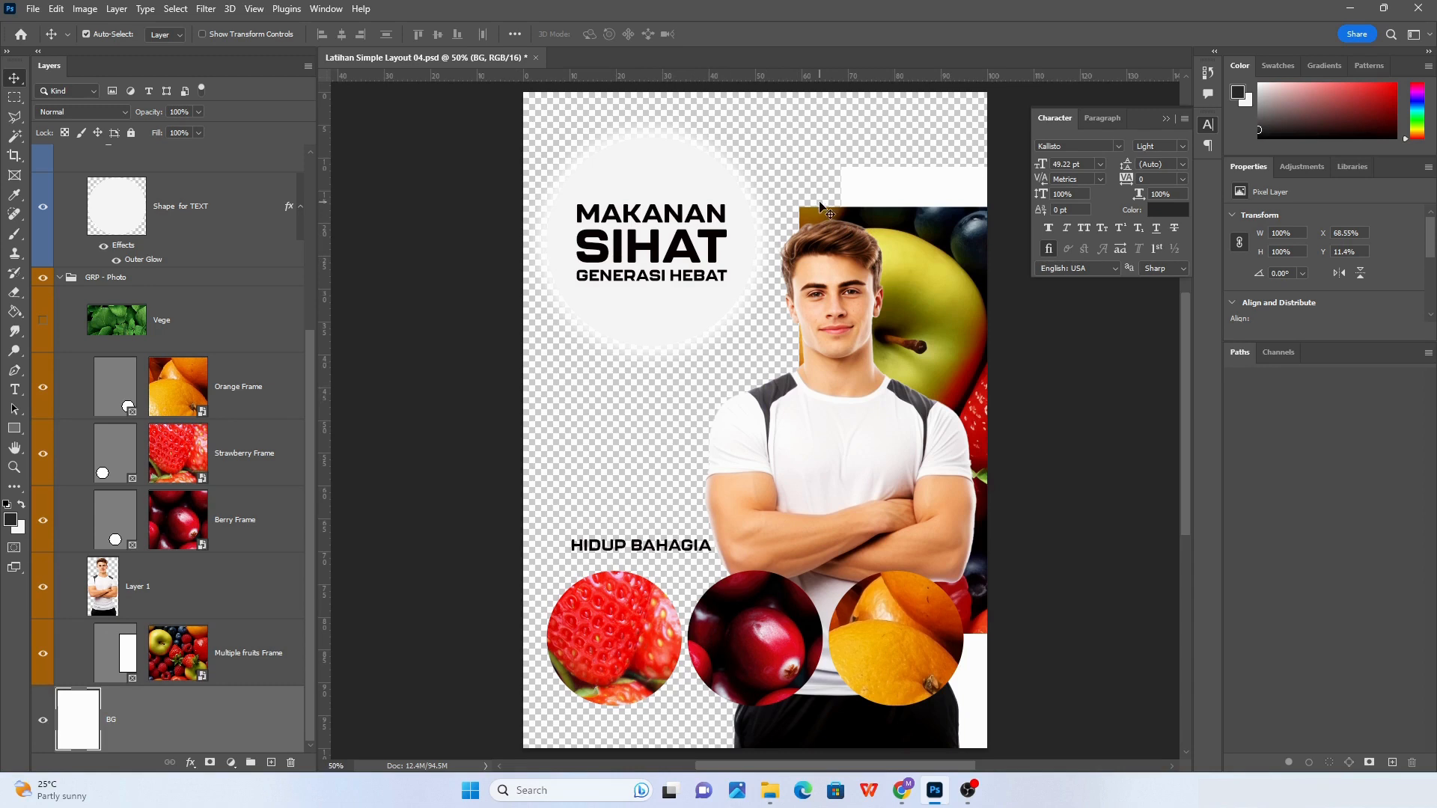
pyautogui.moveTo(903, 194); pyautogui.dragTo(587, 118)
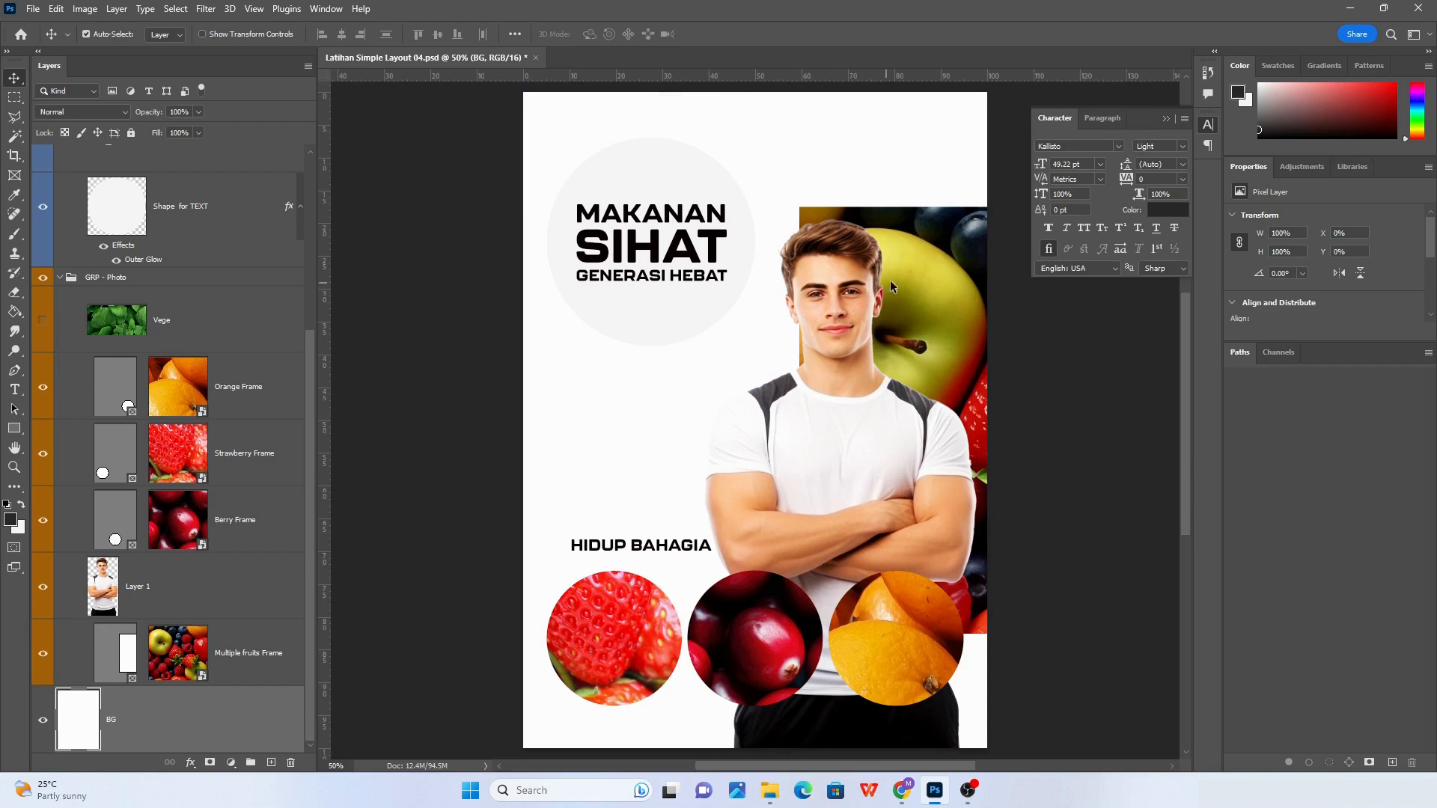
# Move the Multiple fruits Frame back so it fills the poster's upper area, and select the BG layer
pyautogui.moveTo(927, 272); pyautogui.dragTo(655, 163)
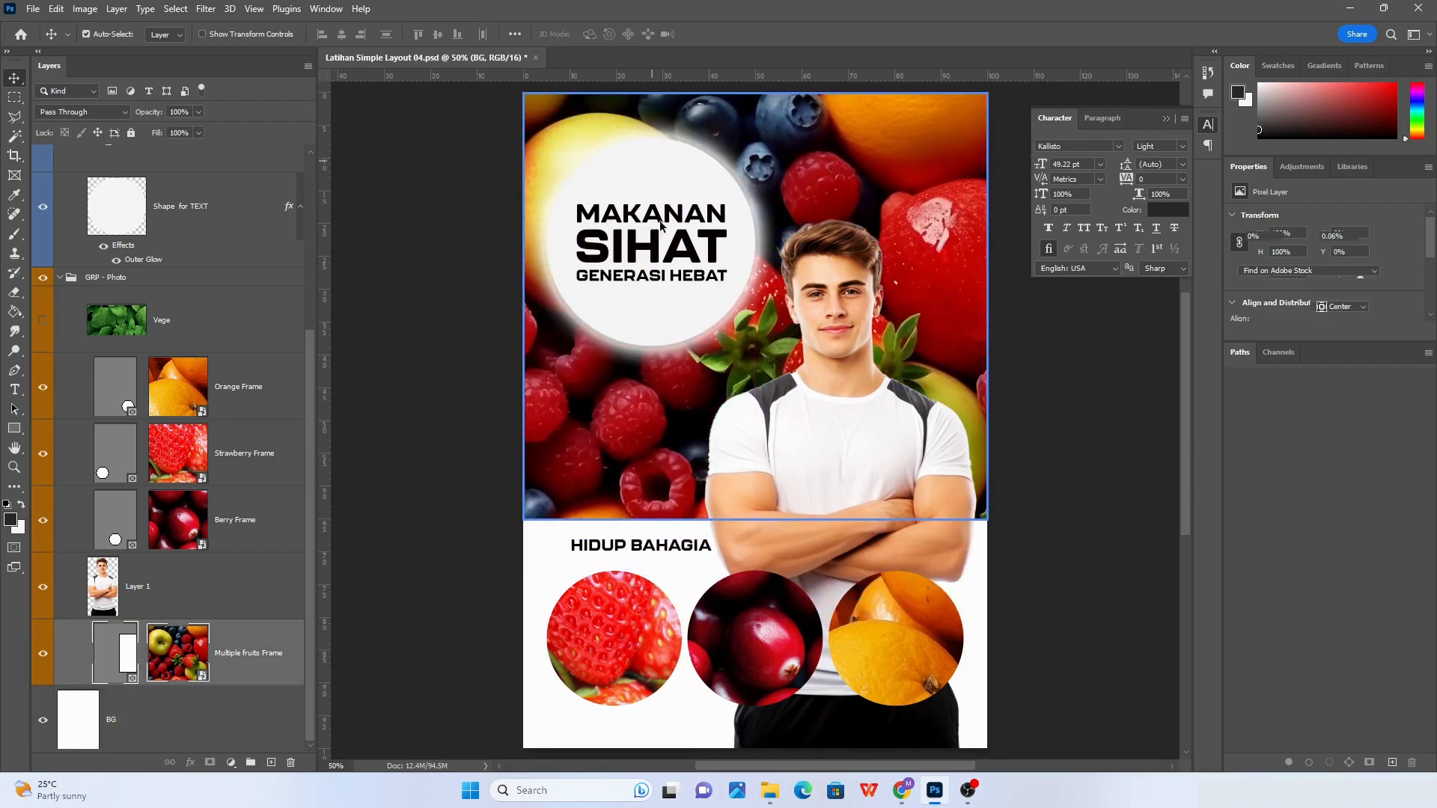
pyautogui.click(555, 561)
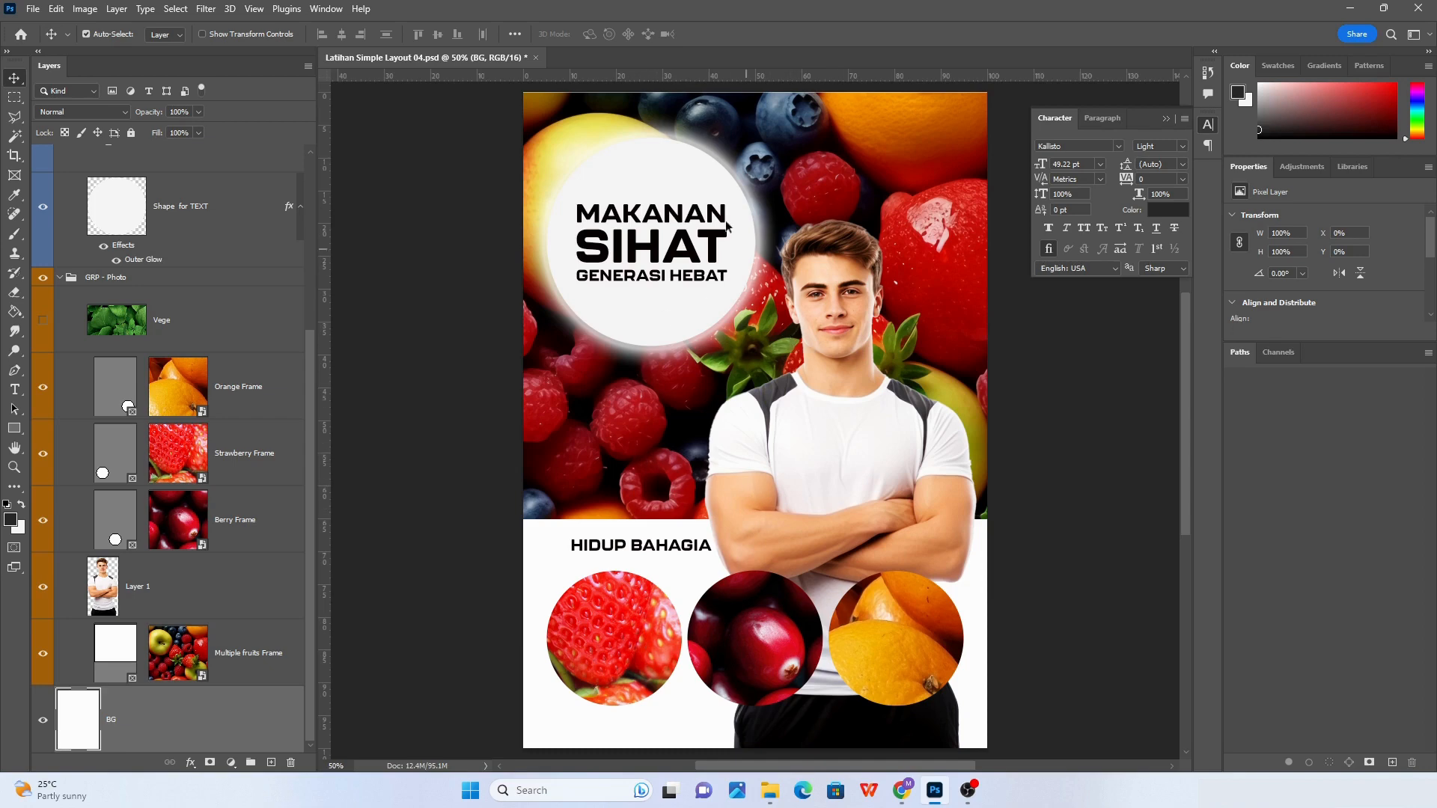
# Examine the file types that Save As offers for the poster and leave without saving
pyautogui.click(33, 9)
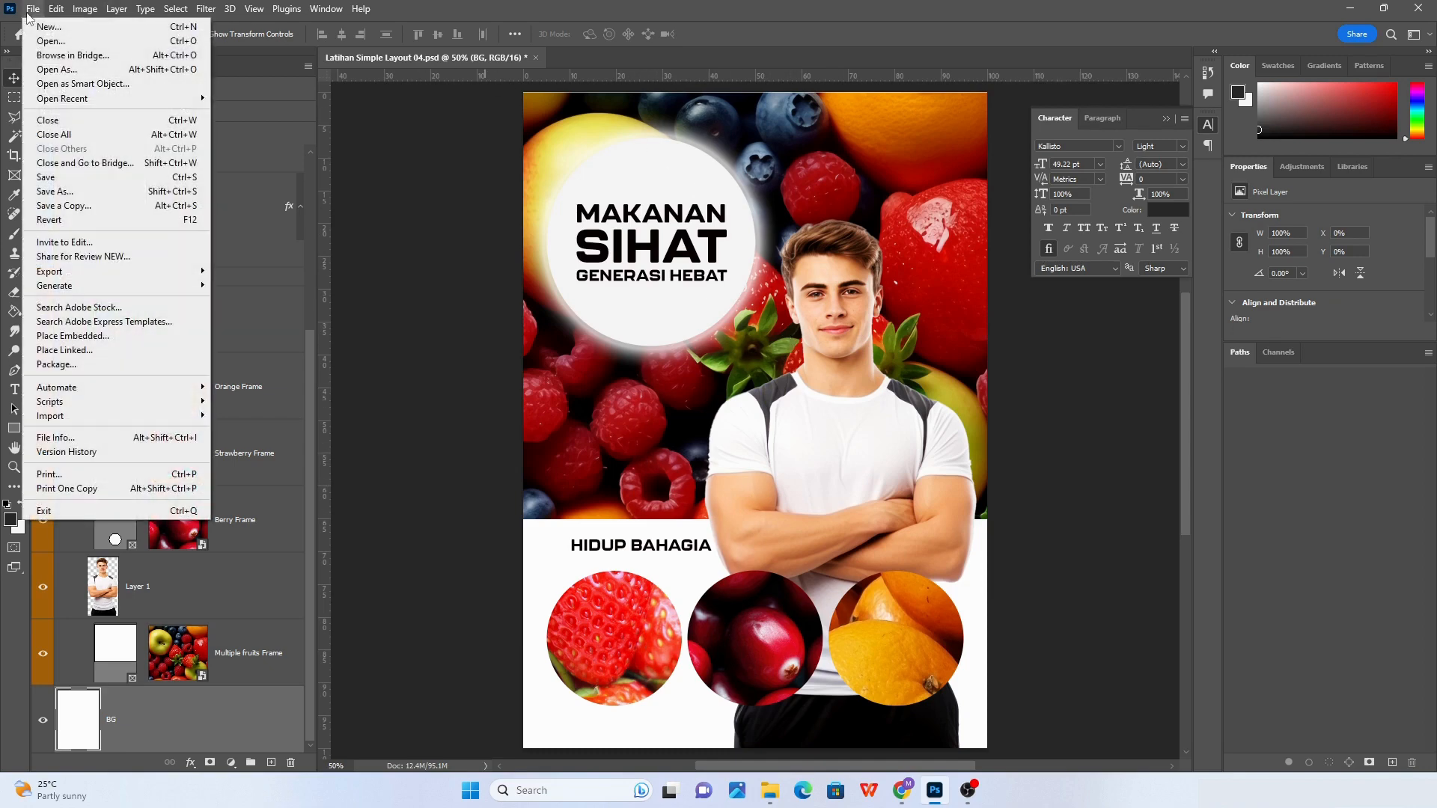
pyautogui.click(48, 192)
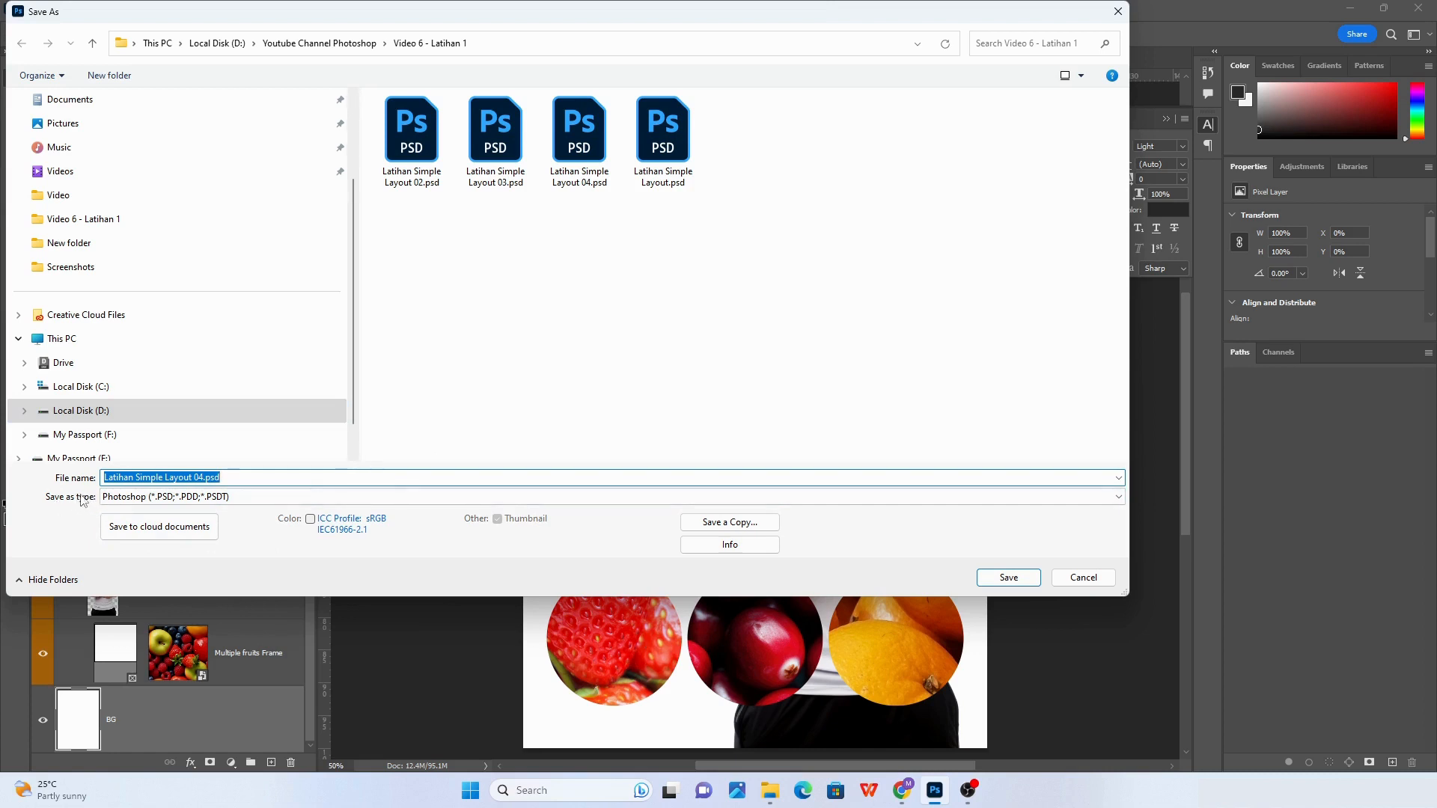
pyautogui.click(550, 501)
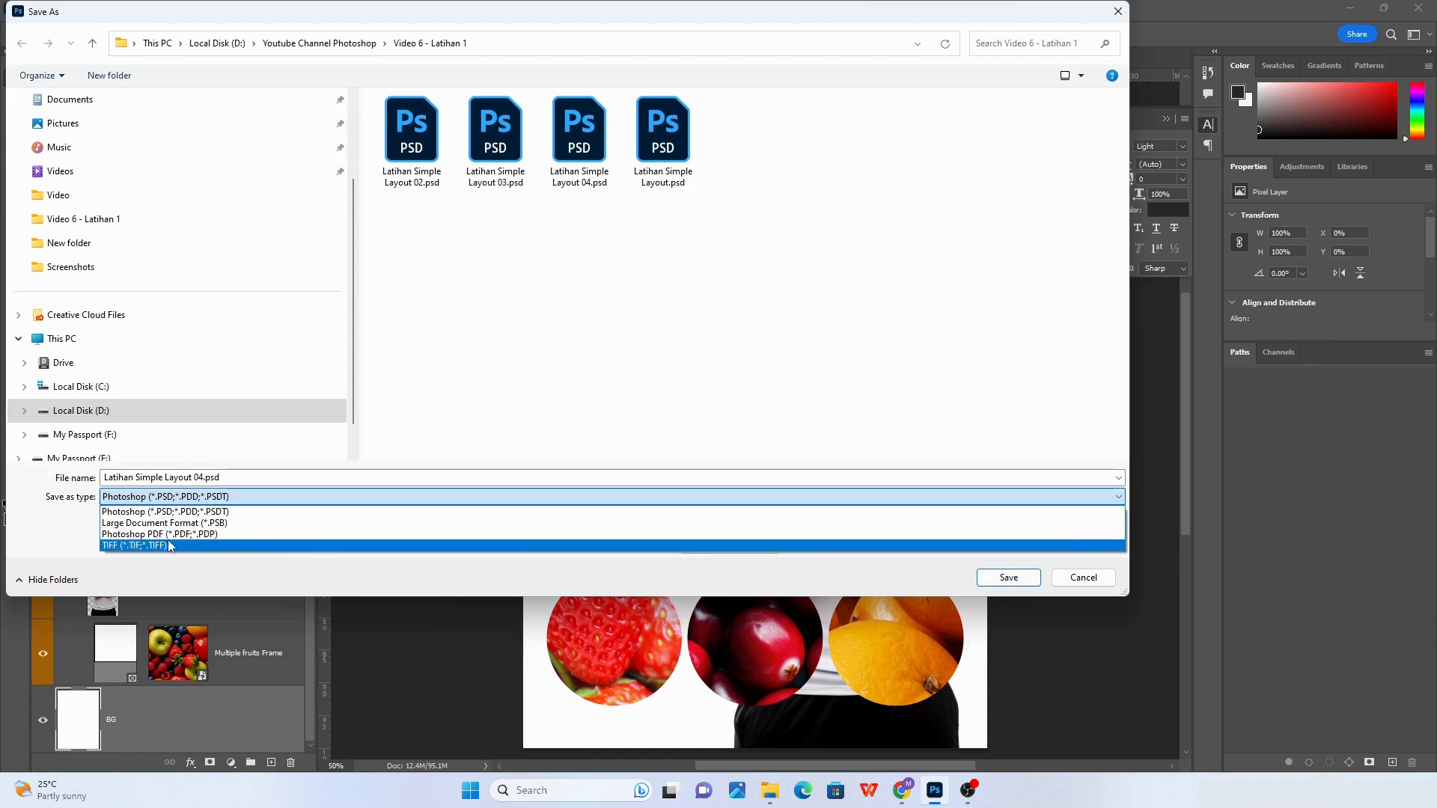
pyautogui.click(620, 584)
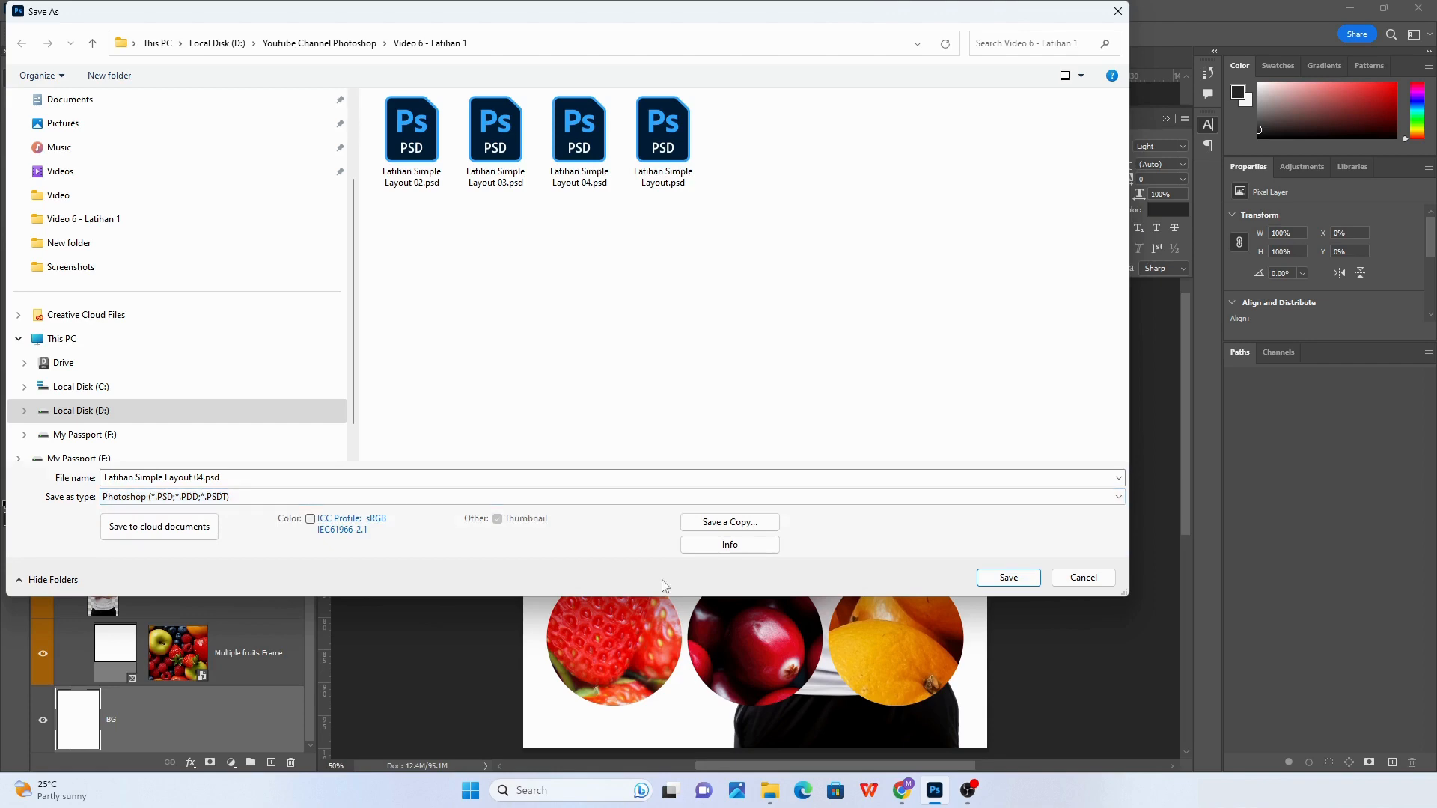
pyautogui.click(1078, 584)
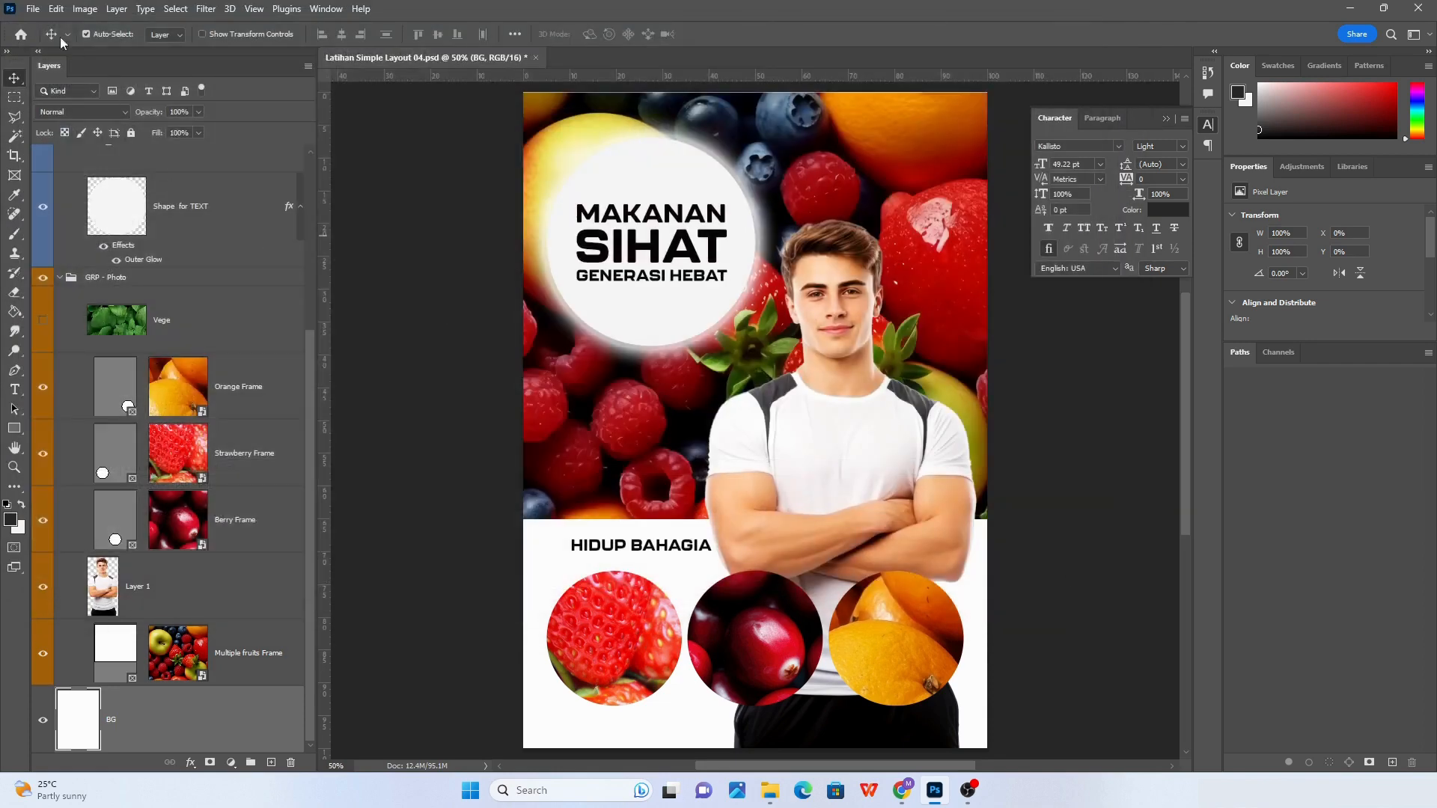
# Export the poster with Export As, keeping the JPG format, quality 6 and a size of 1240 × 1754 px
pyautogui.click(33, 8)
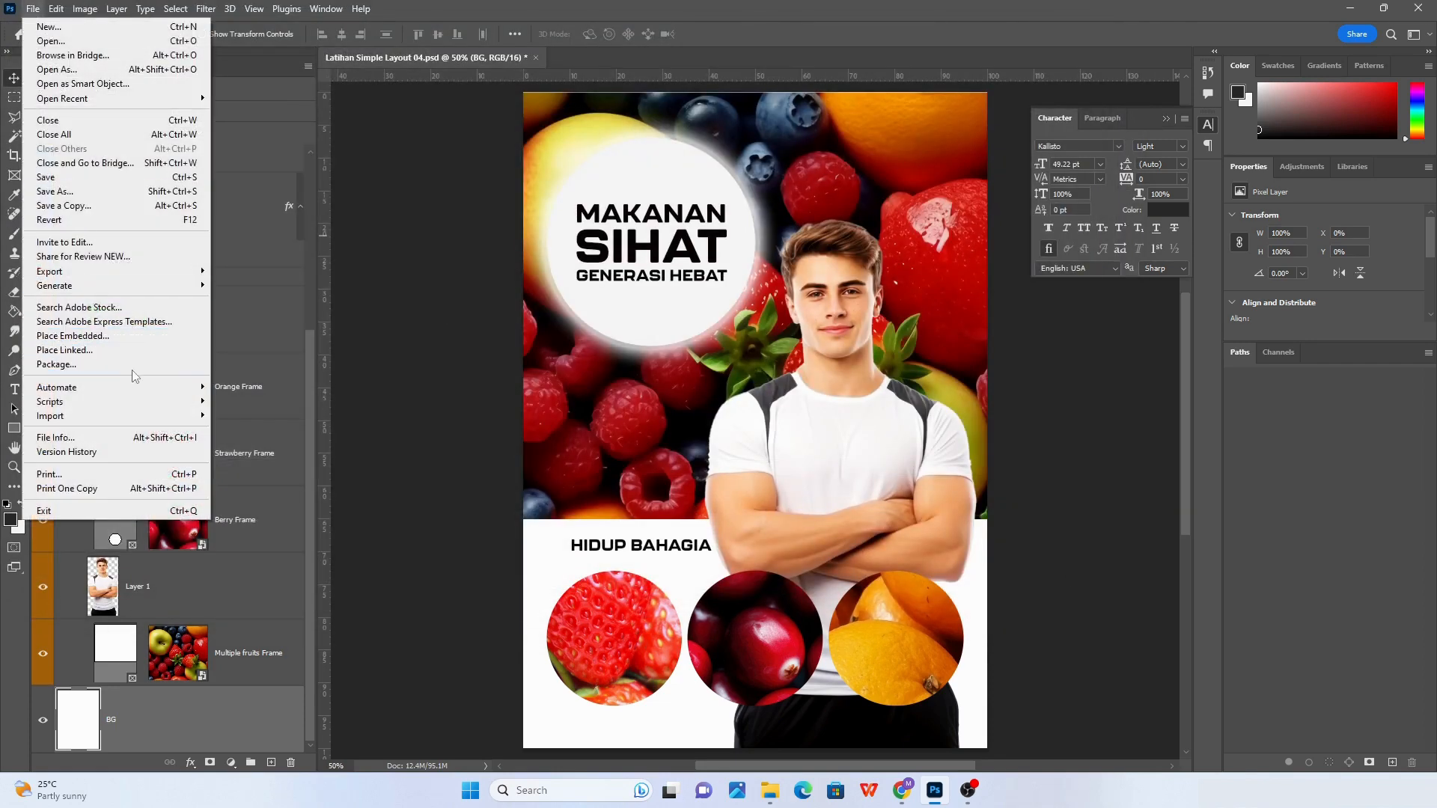
pyautogui.moveTo(126, 280)
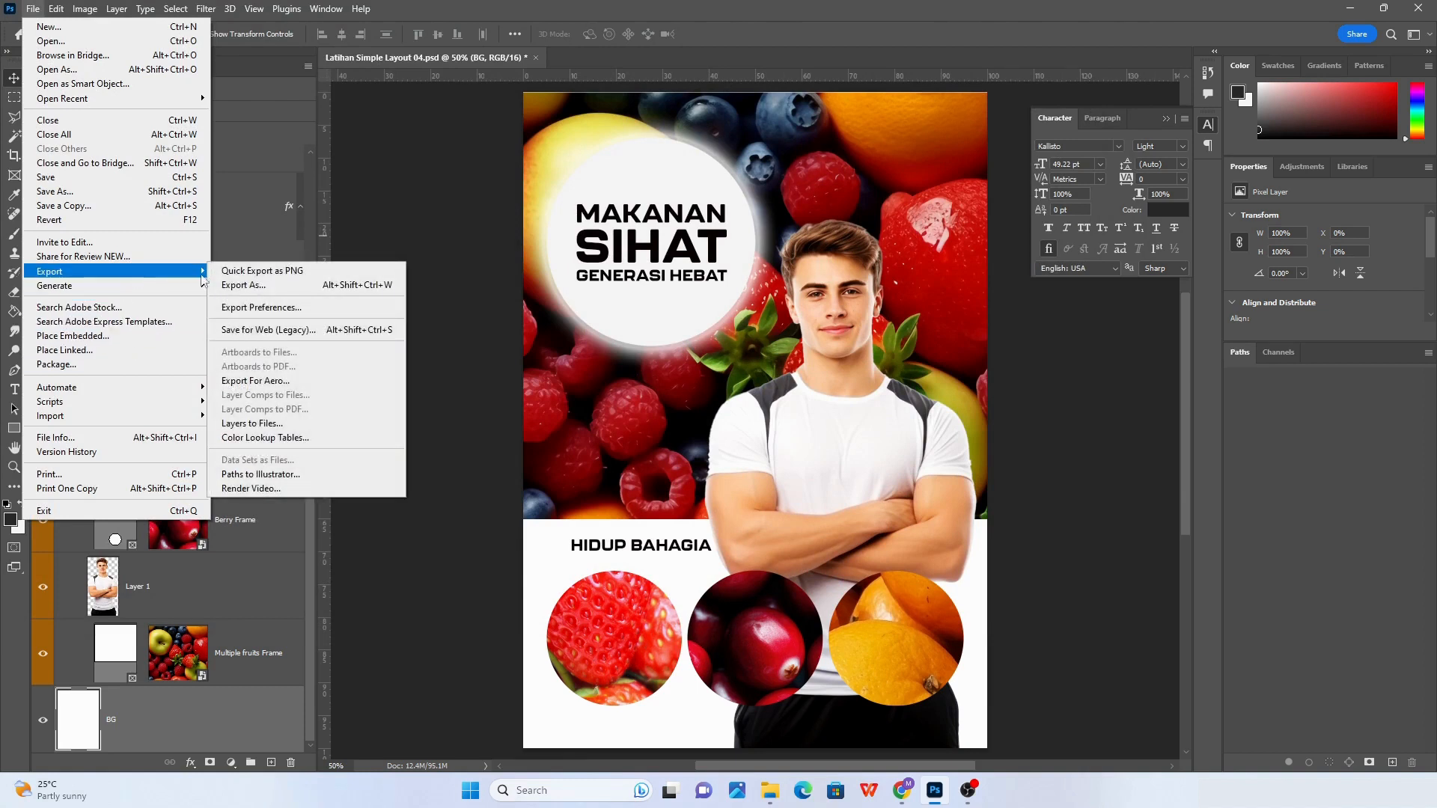
pyautogui.click(282, 289)
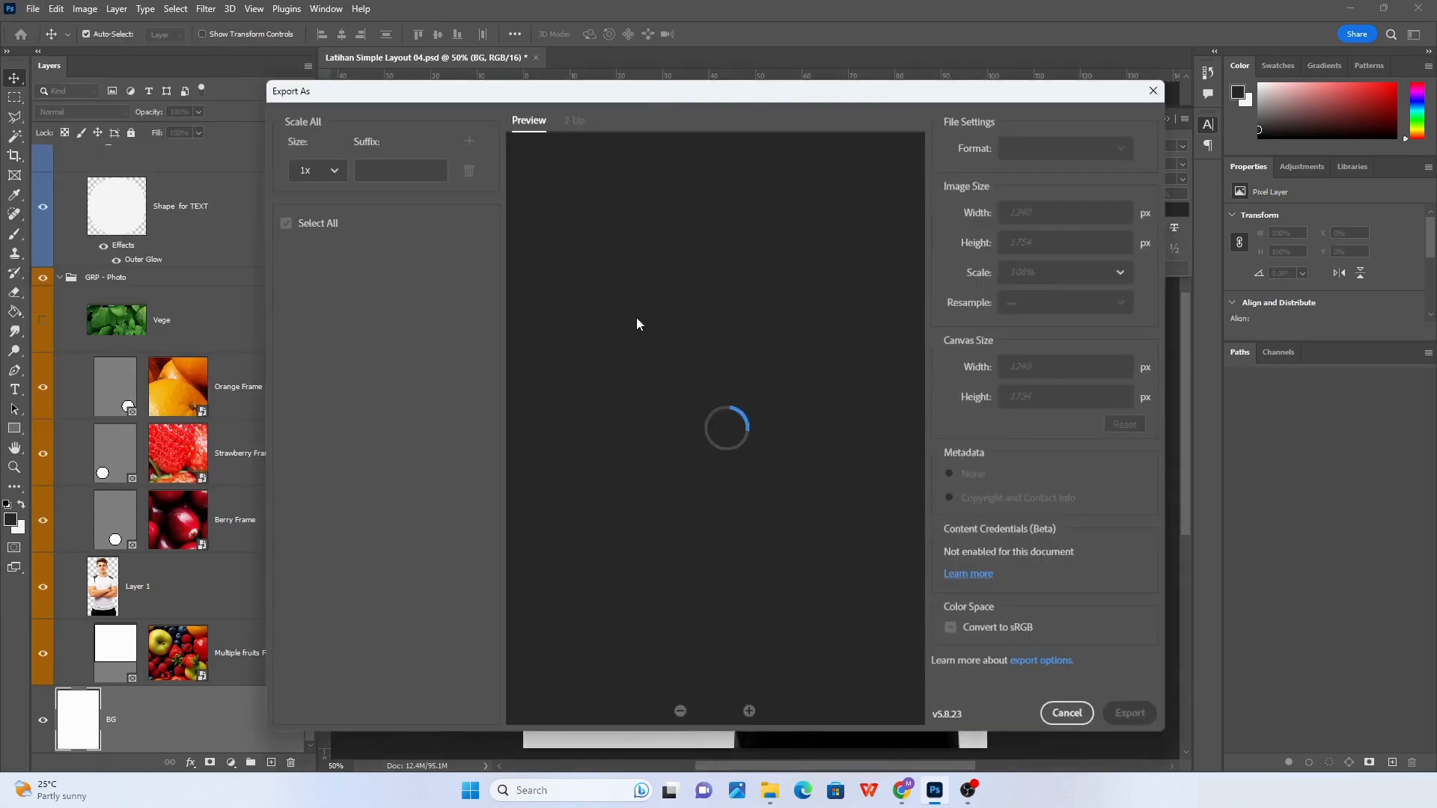
pyautogui.moveTo(684, 96); pyautogui.dragTo(672, 93)
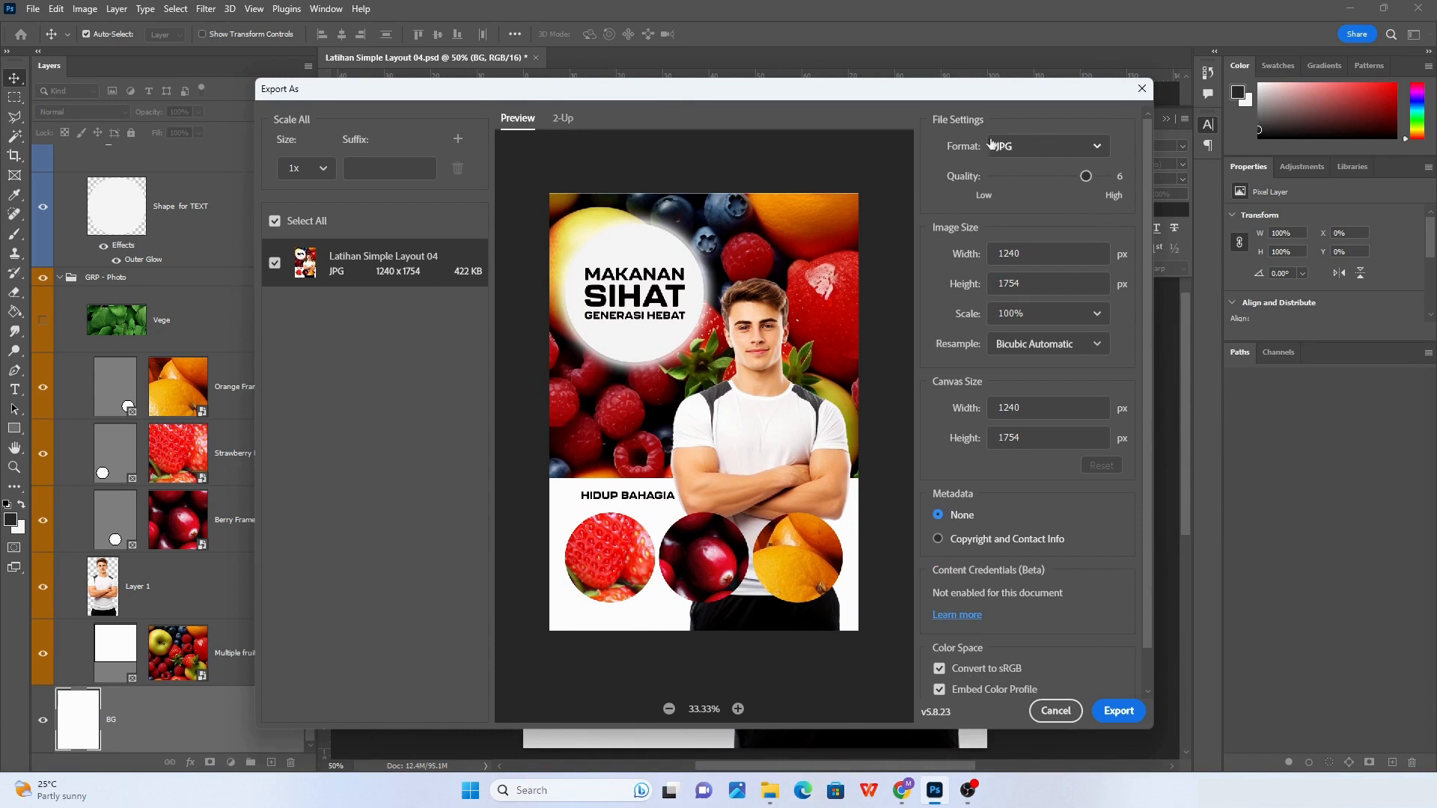
pyautogui.click(1074, 146)
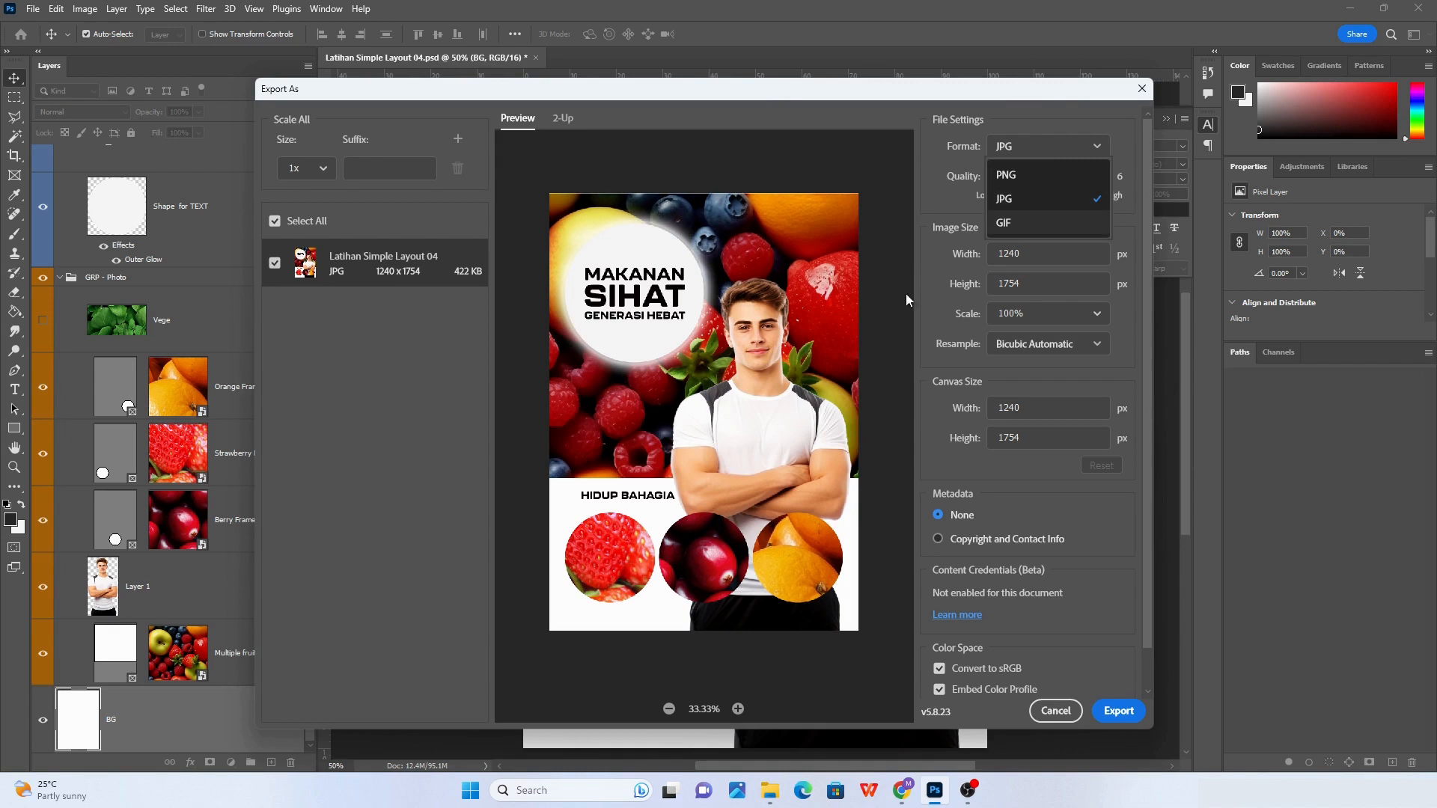
pyautogui.click(925, 315)
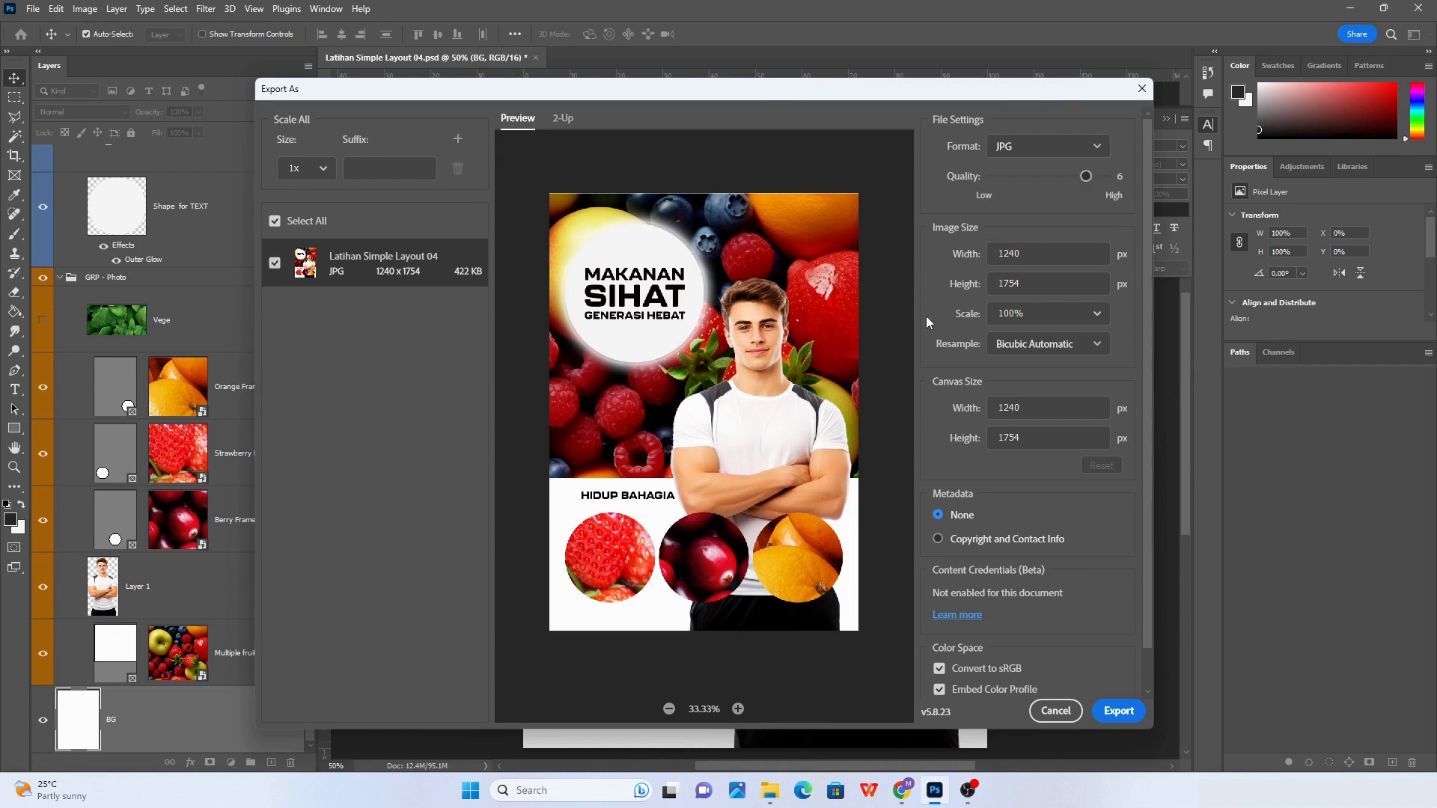
pyautogui.click(1124, 716)
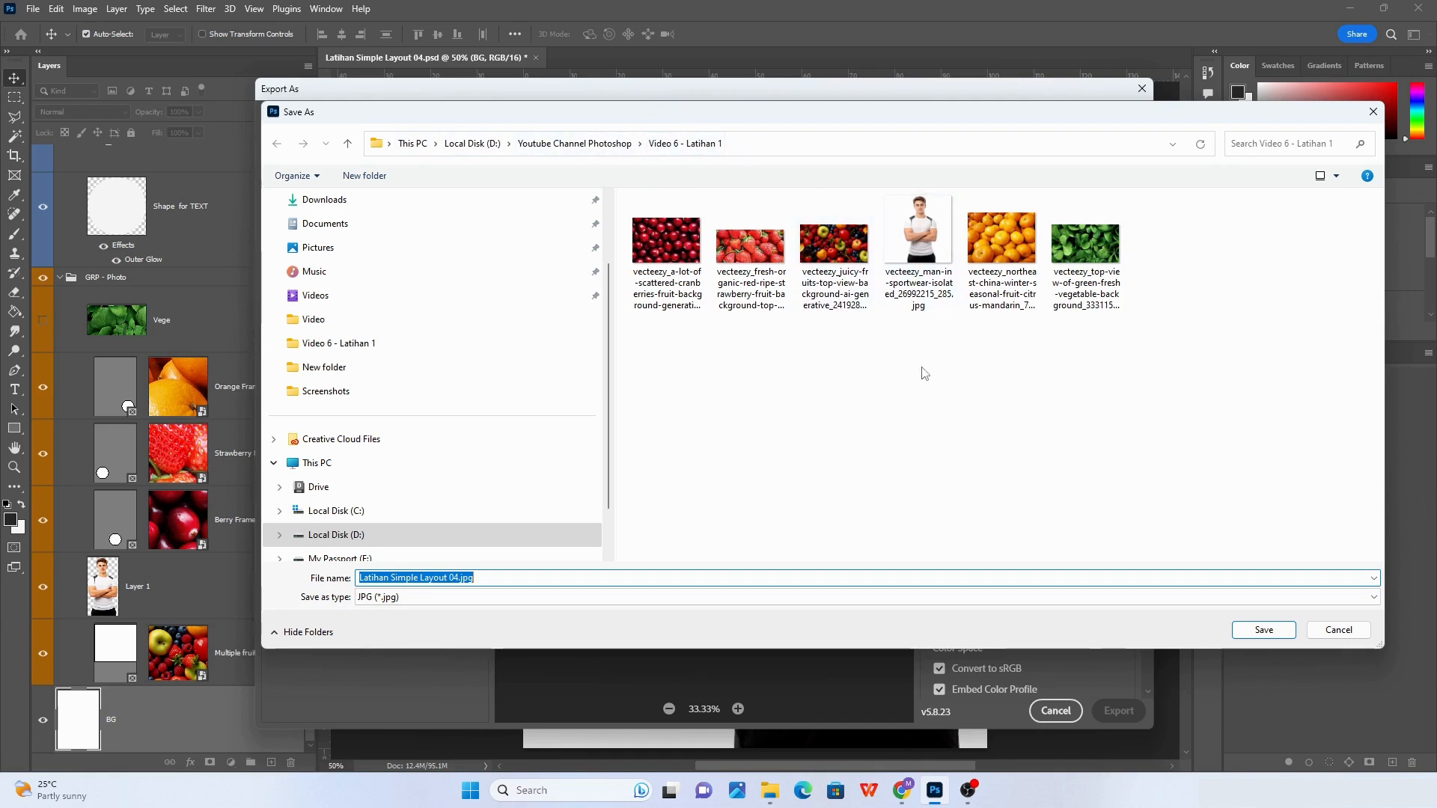
# Name the exported poster file "Latihan design format JPG.jpg" and save it in the Video 6 - Latihan 1 folder
pyautogui.click(452, 581)
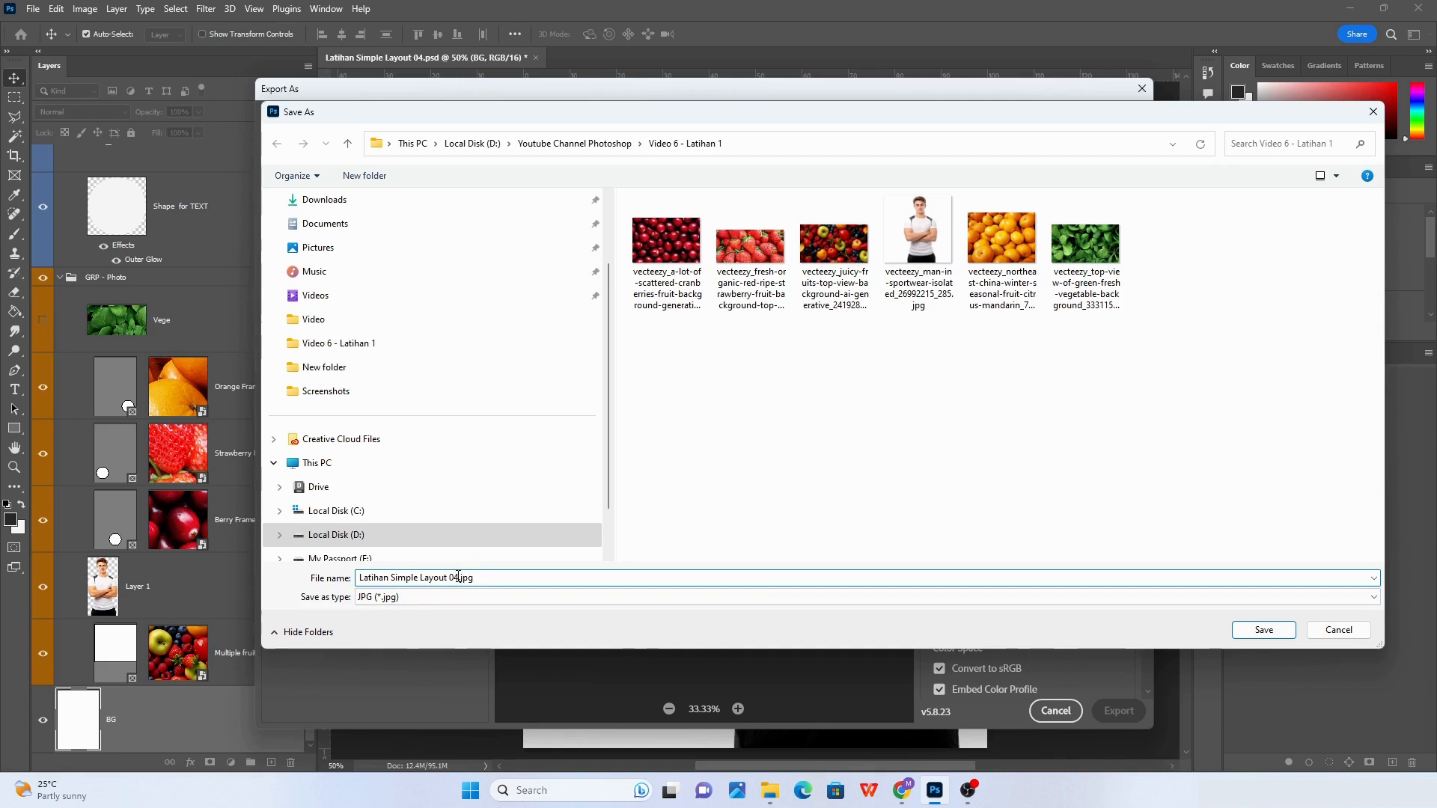
pyautogui.moveTo(458, 577); pyautogui.dragTo(355, 576)
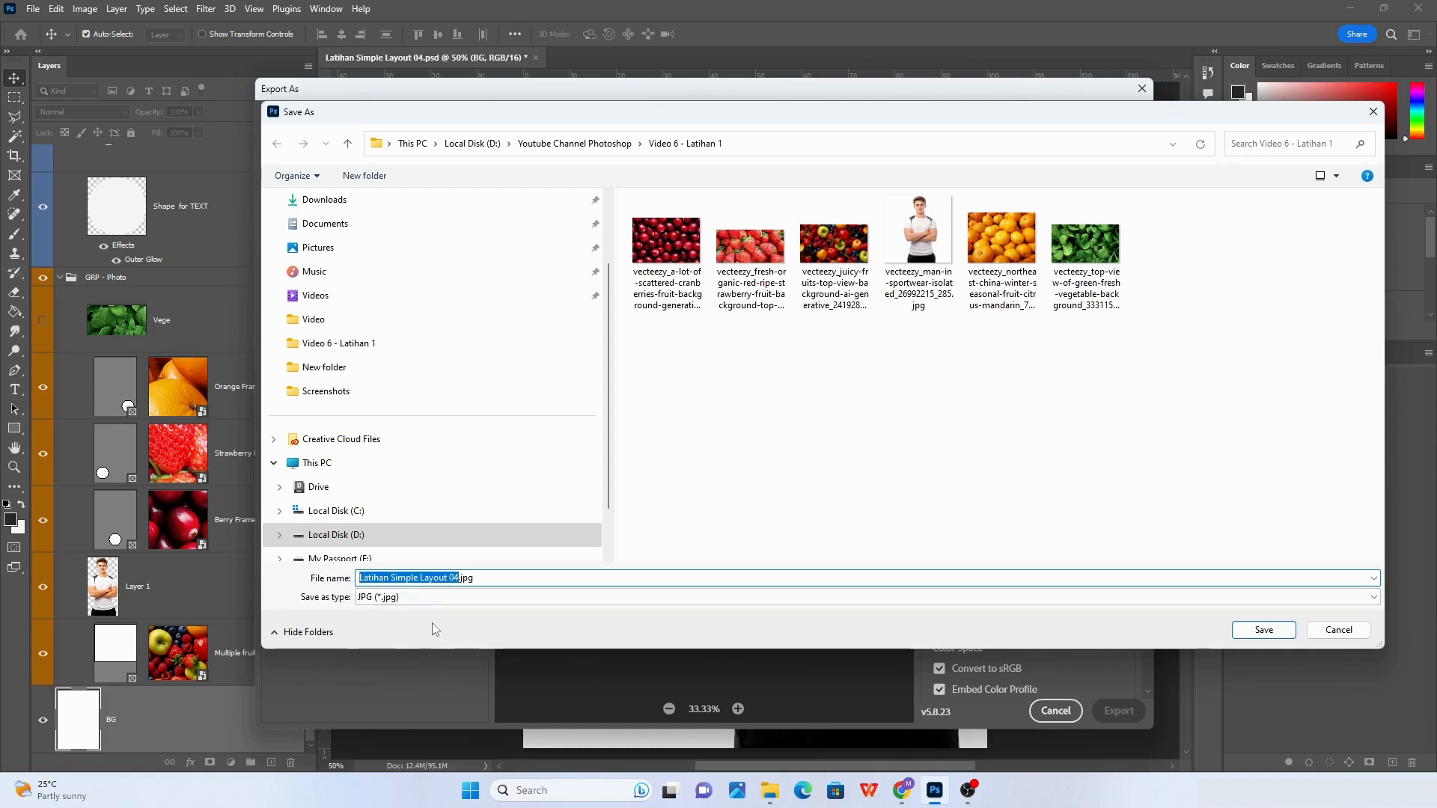
pyautogui.press('BackSpace')
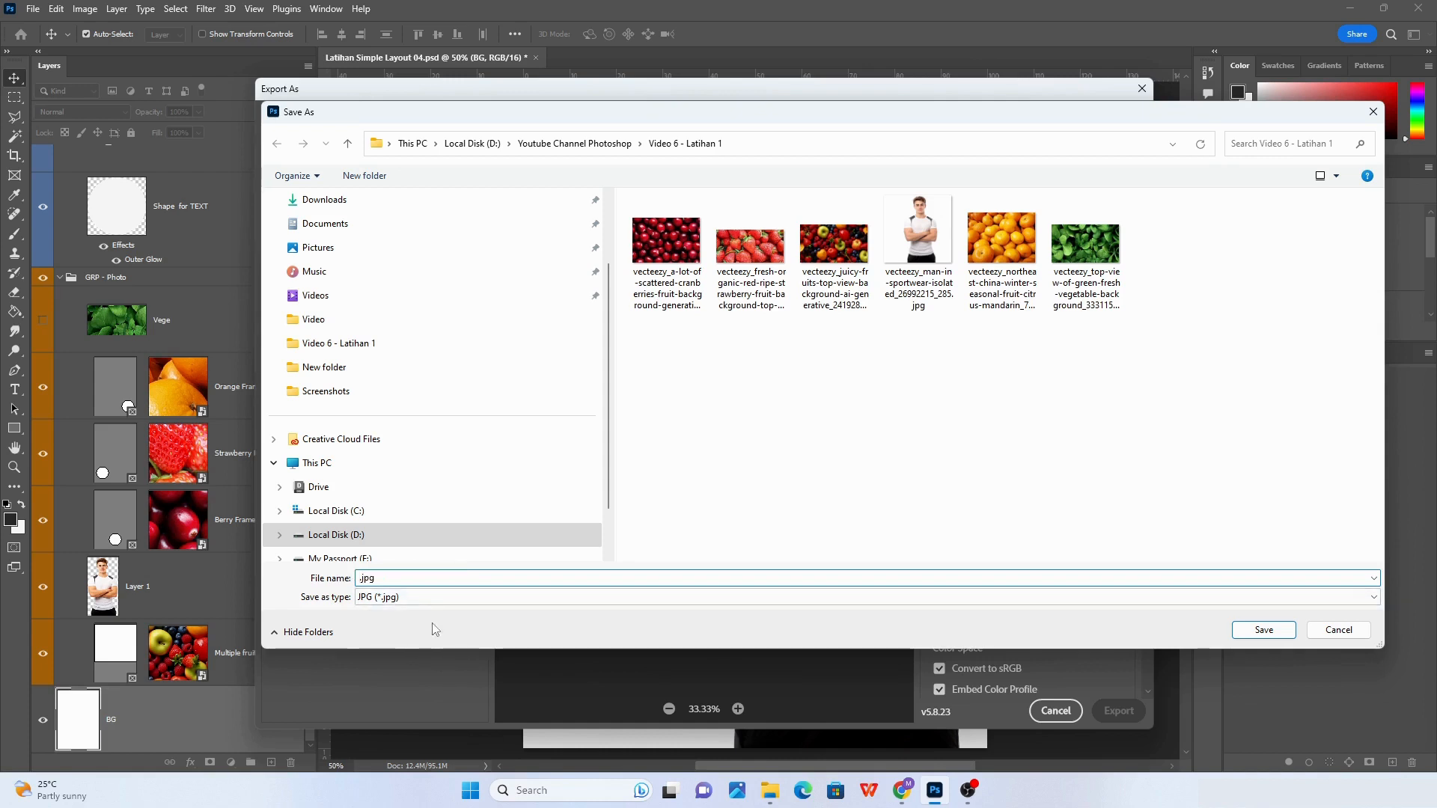
pyautogui.write('Latihan')
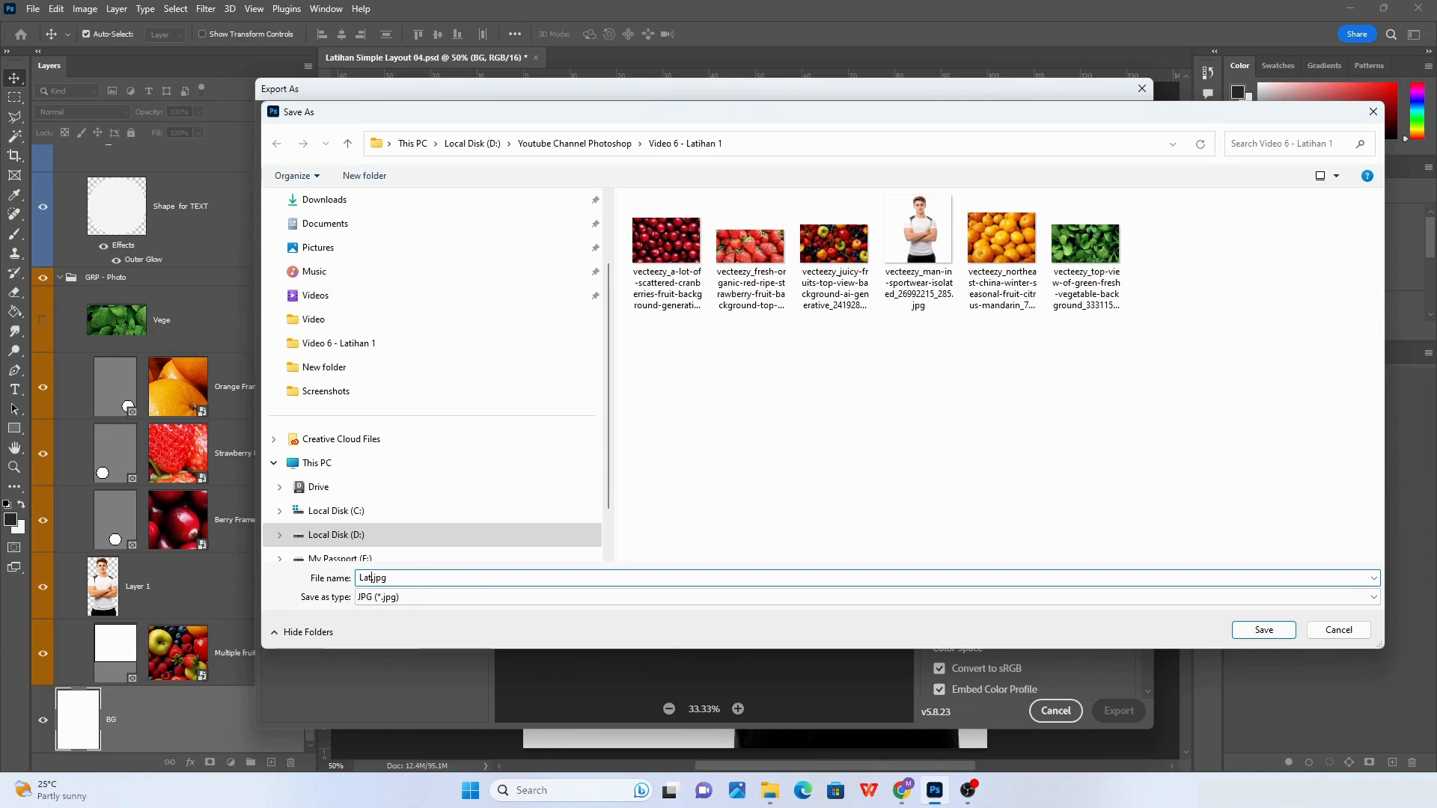
pyautogui.write(' design')
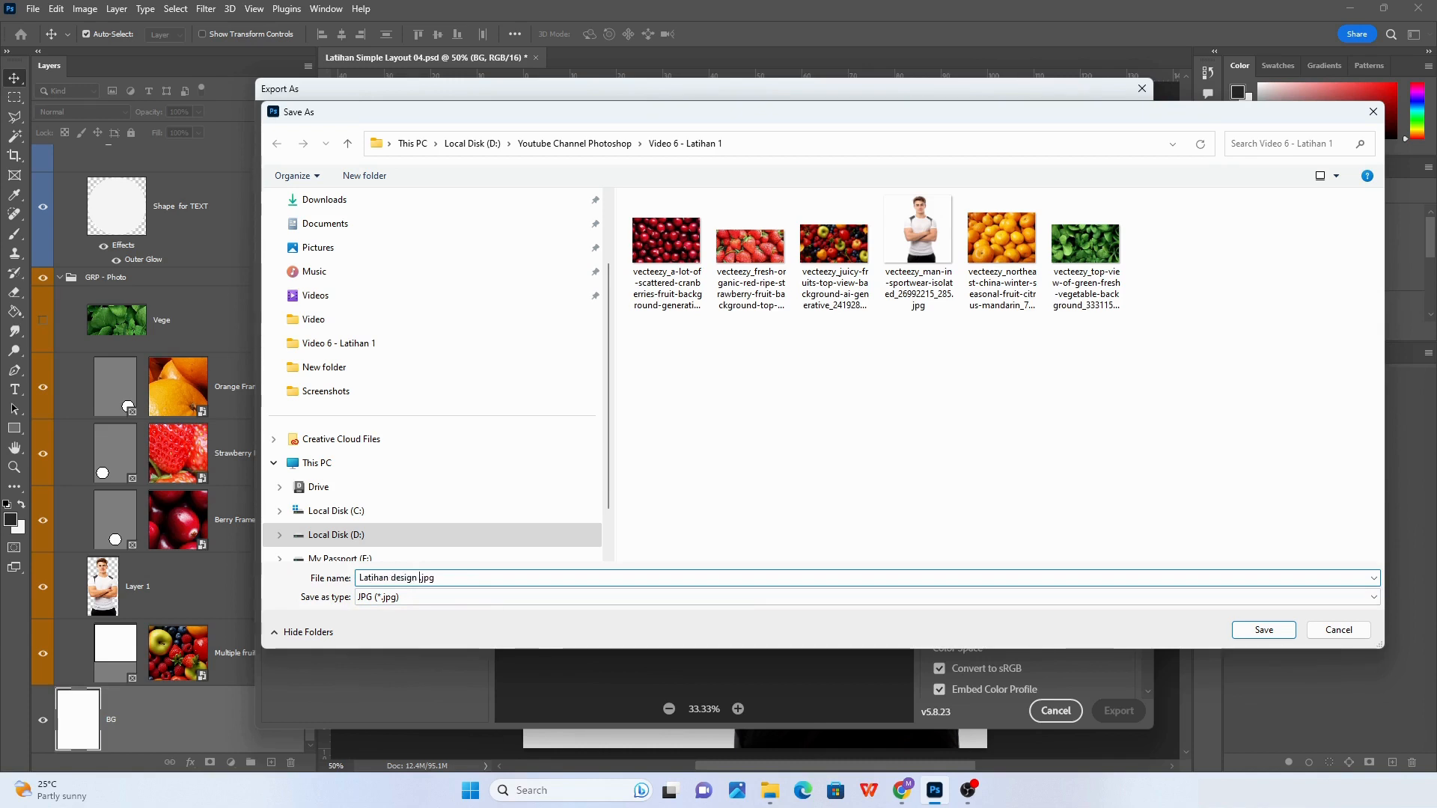
pyautogui.write(' format')
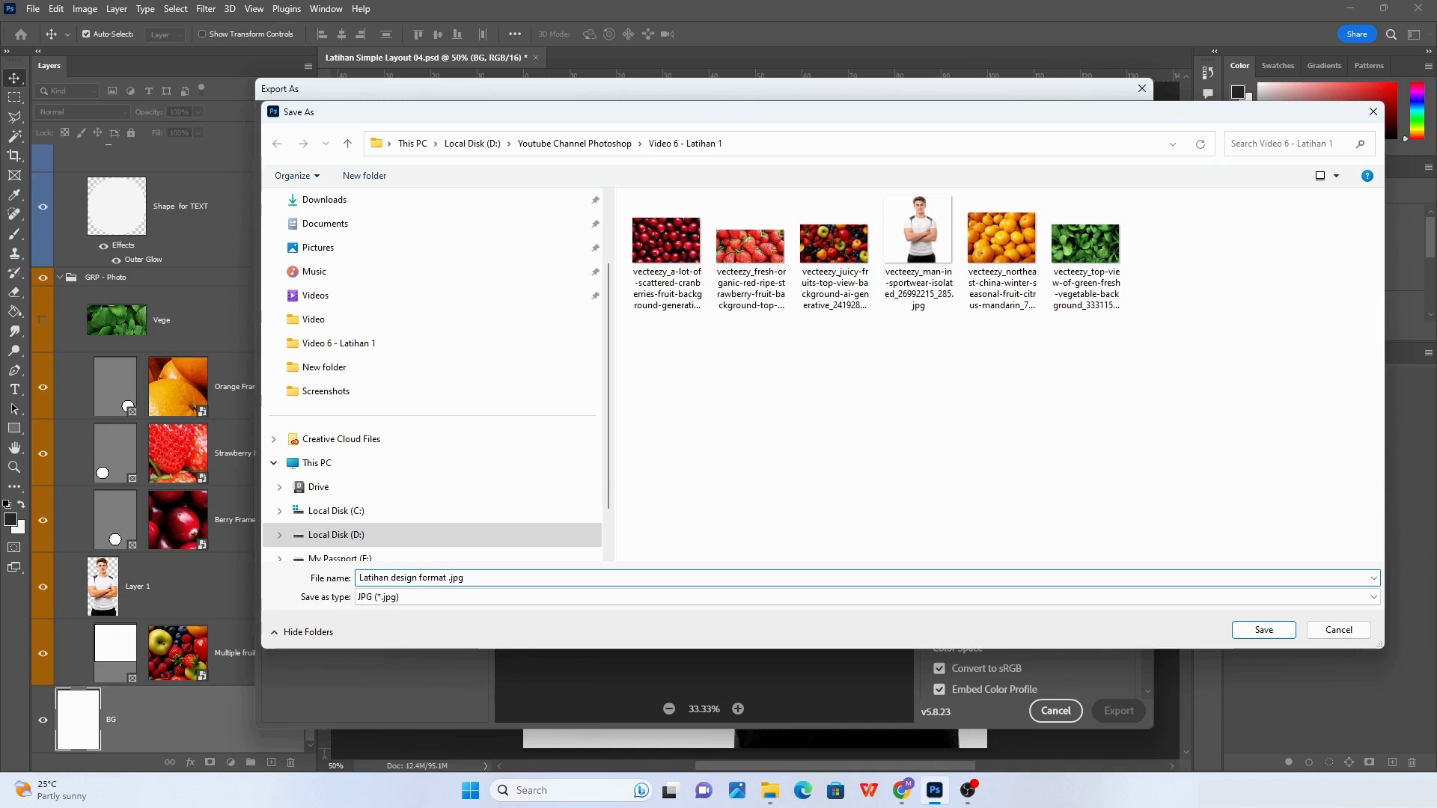
pyautogui.write(' JPG')
pyautogui.click(1263, 629)
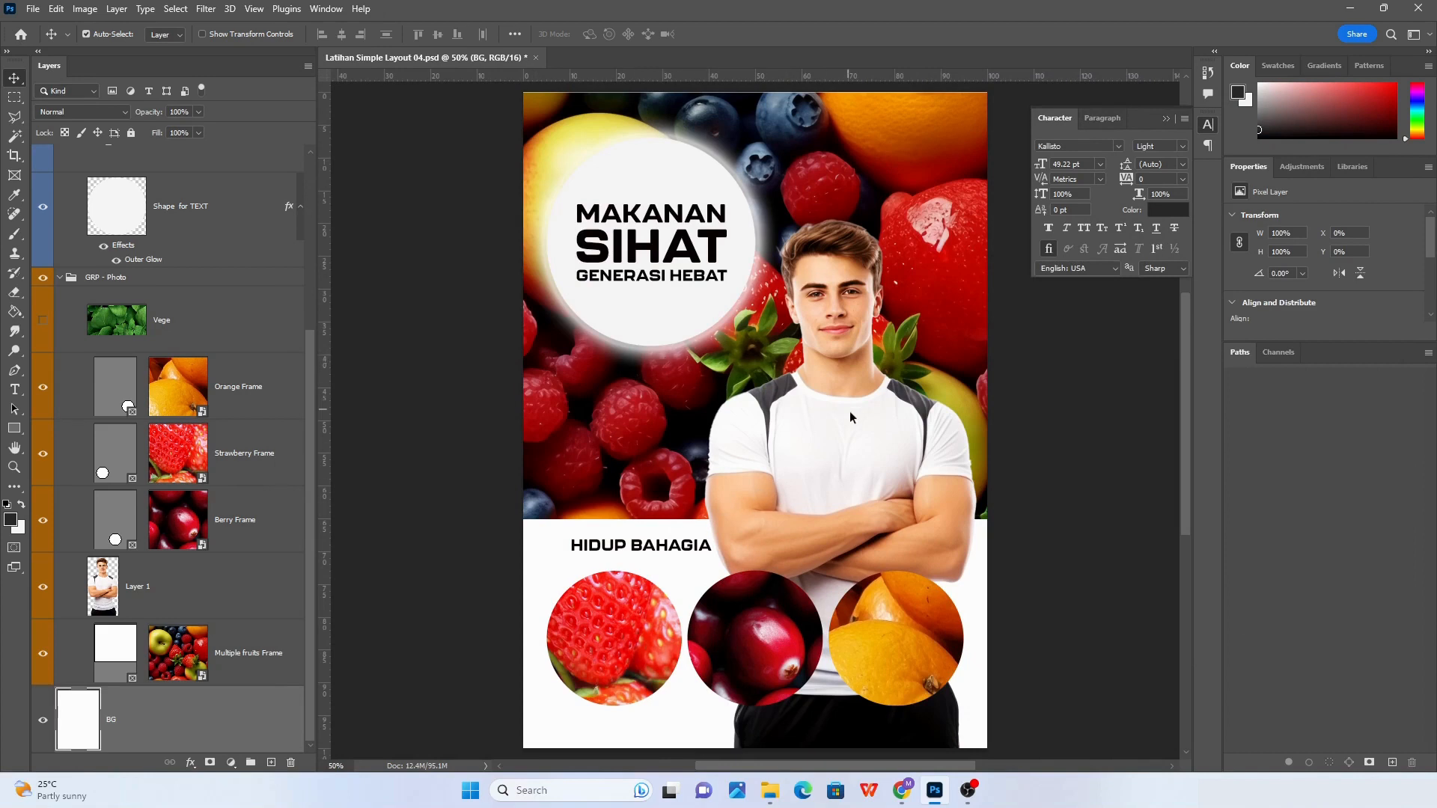
# Switch to File Explorer and examine the exported JPG in the Video 6 - Latihan 1 folder using larger icons
pyautogui.click(771, 795)
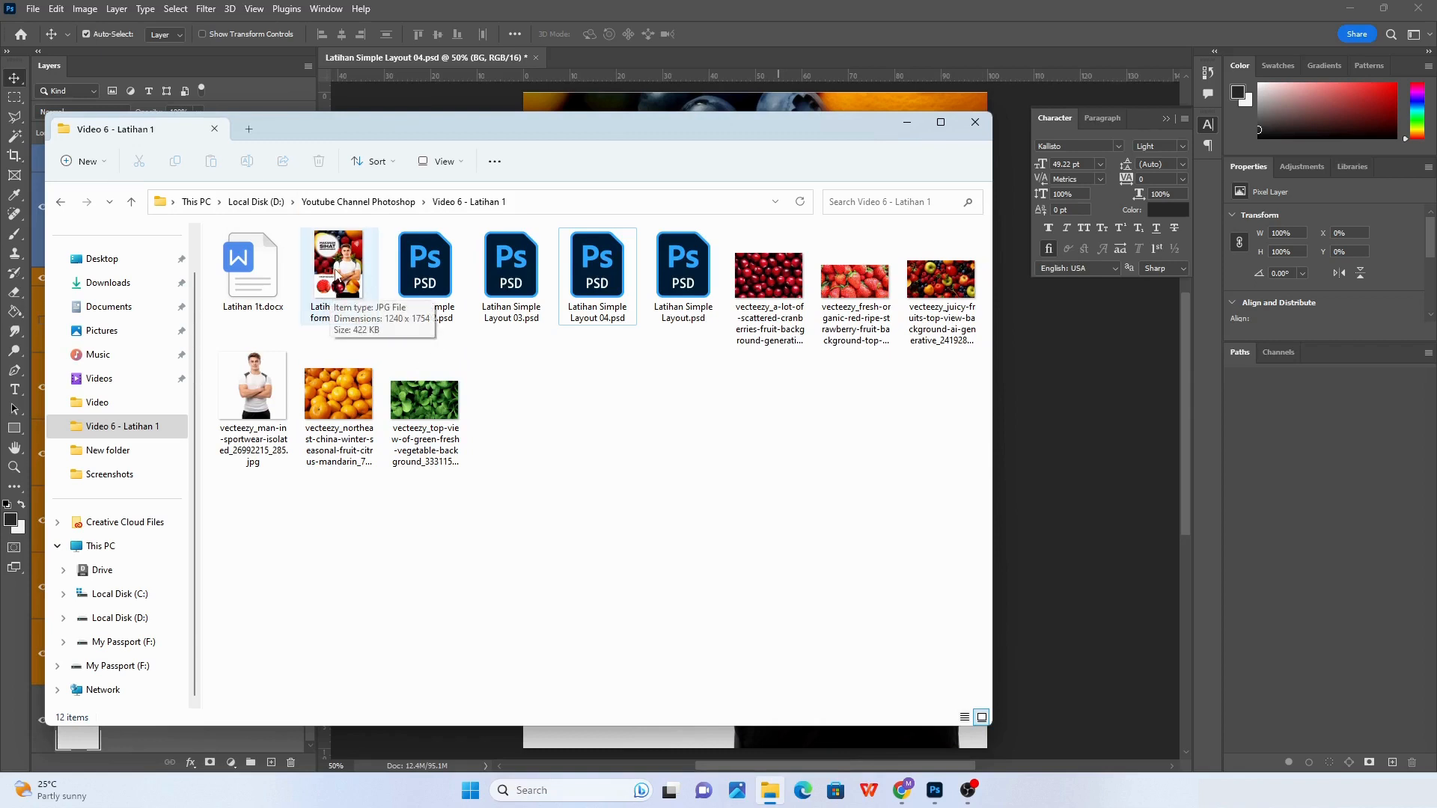
pyautogui.rightClick(611, 408)
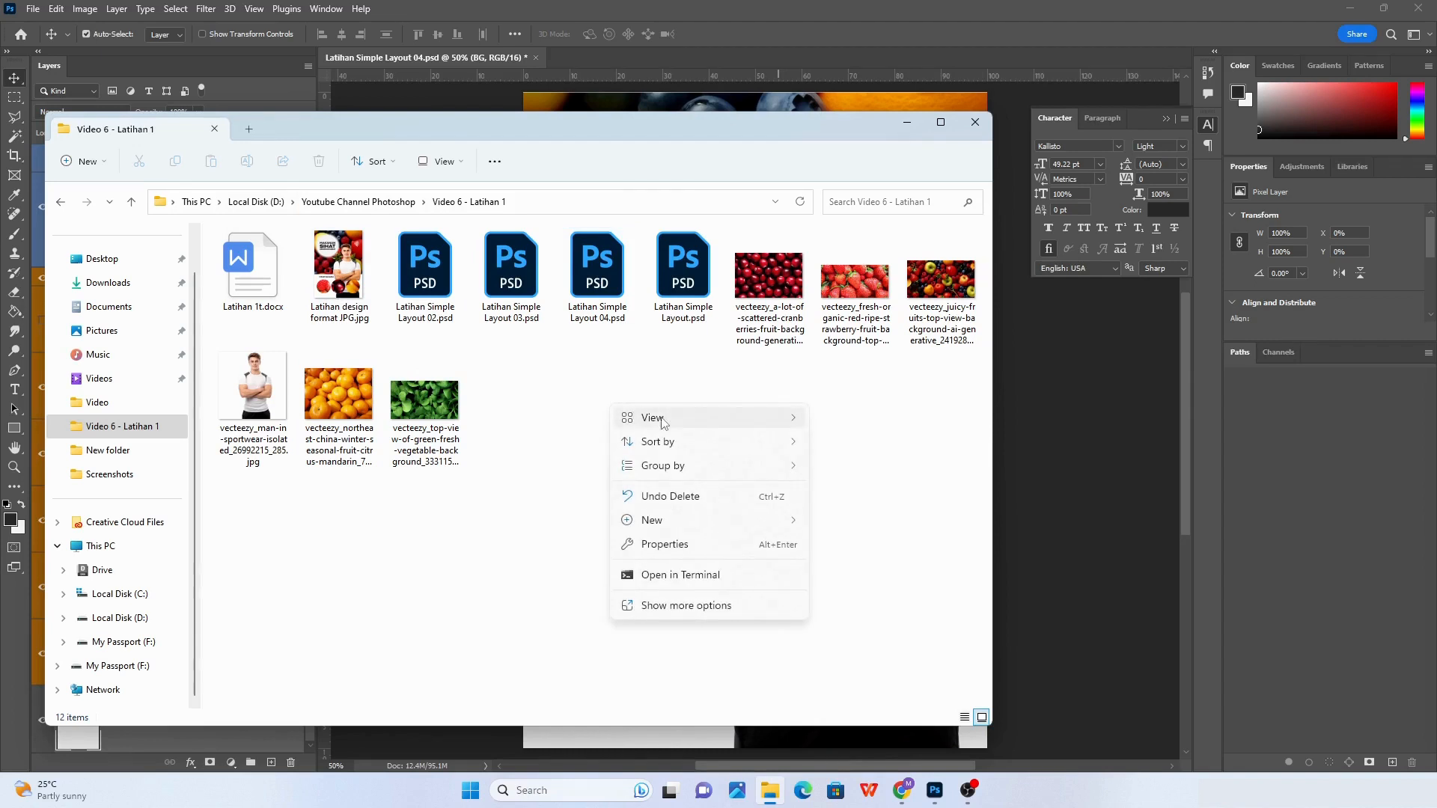
pyautogui.moveTo(758, 423)
pyautogui.click(835, 421)
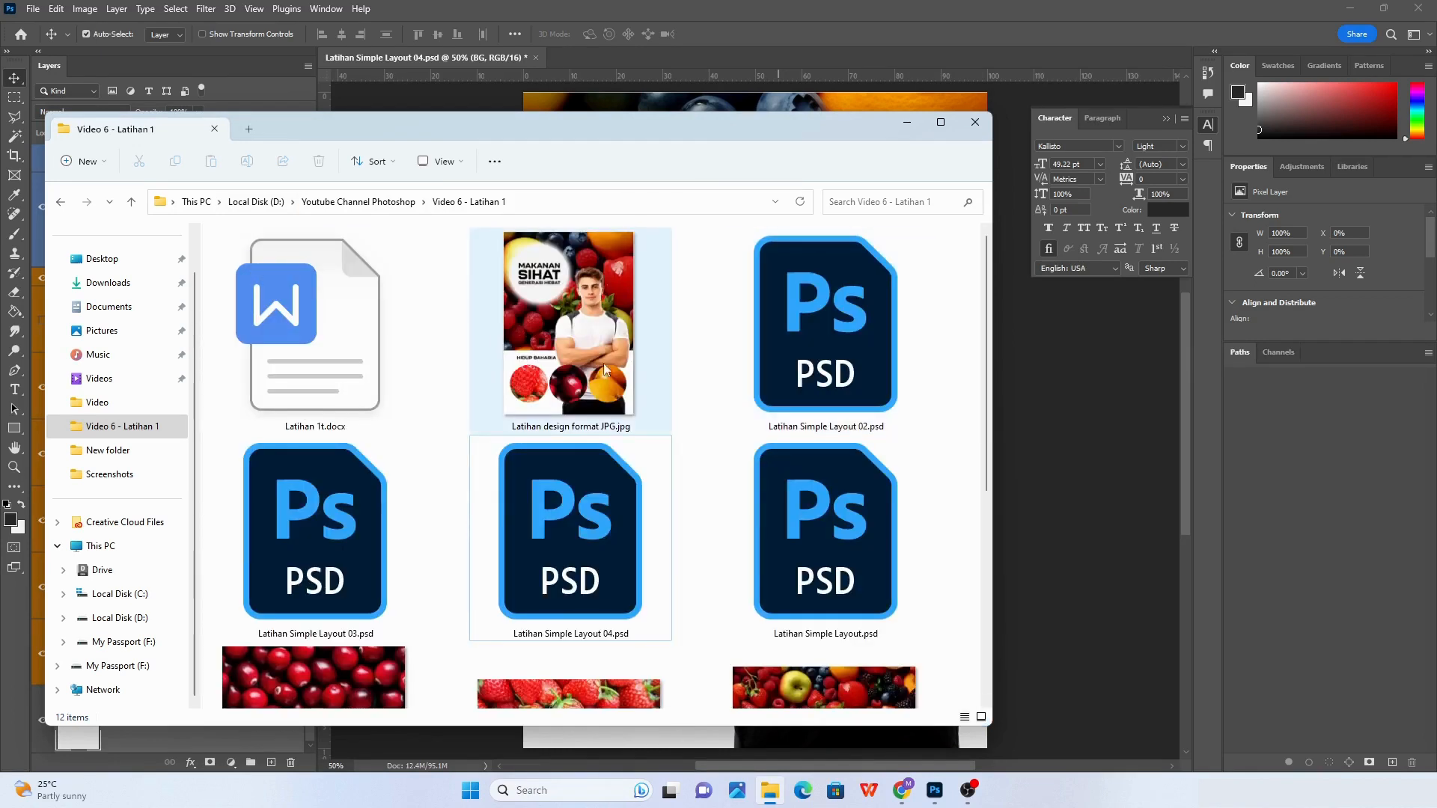
pyautogui.click(617, 343)
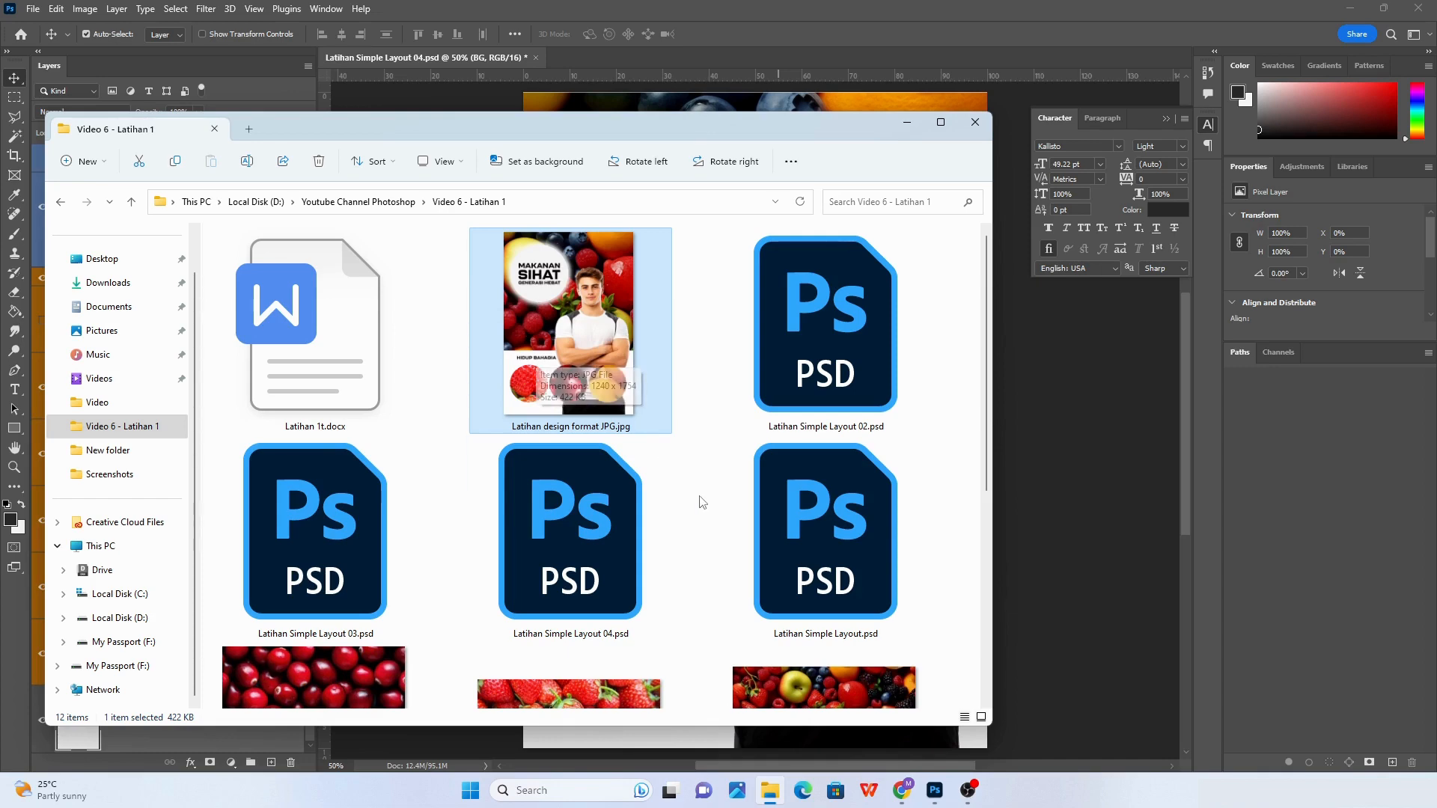
pyautogui.scroll(-4, 700, 501)
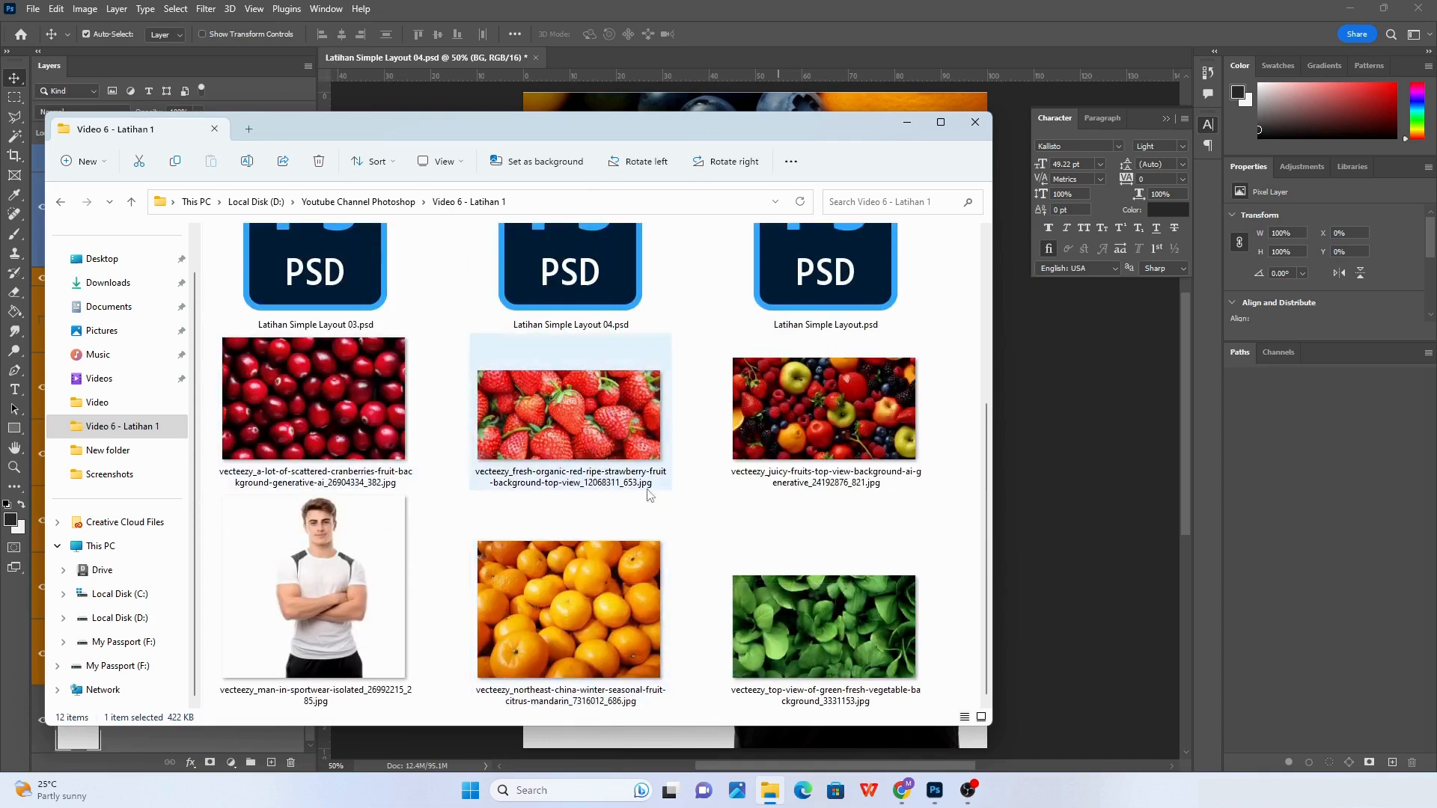
pyautogui.scroll(4, 558, 417)
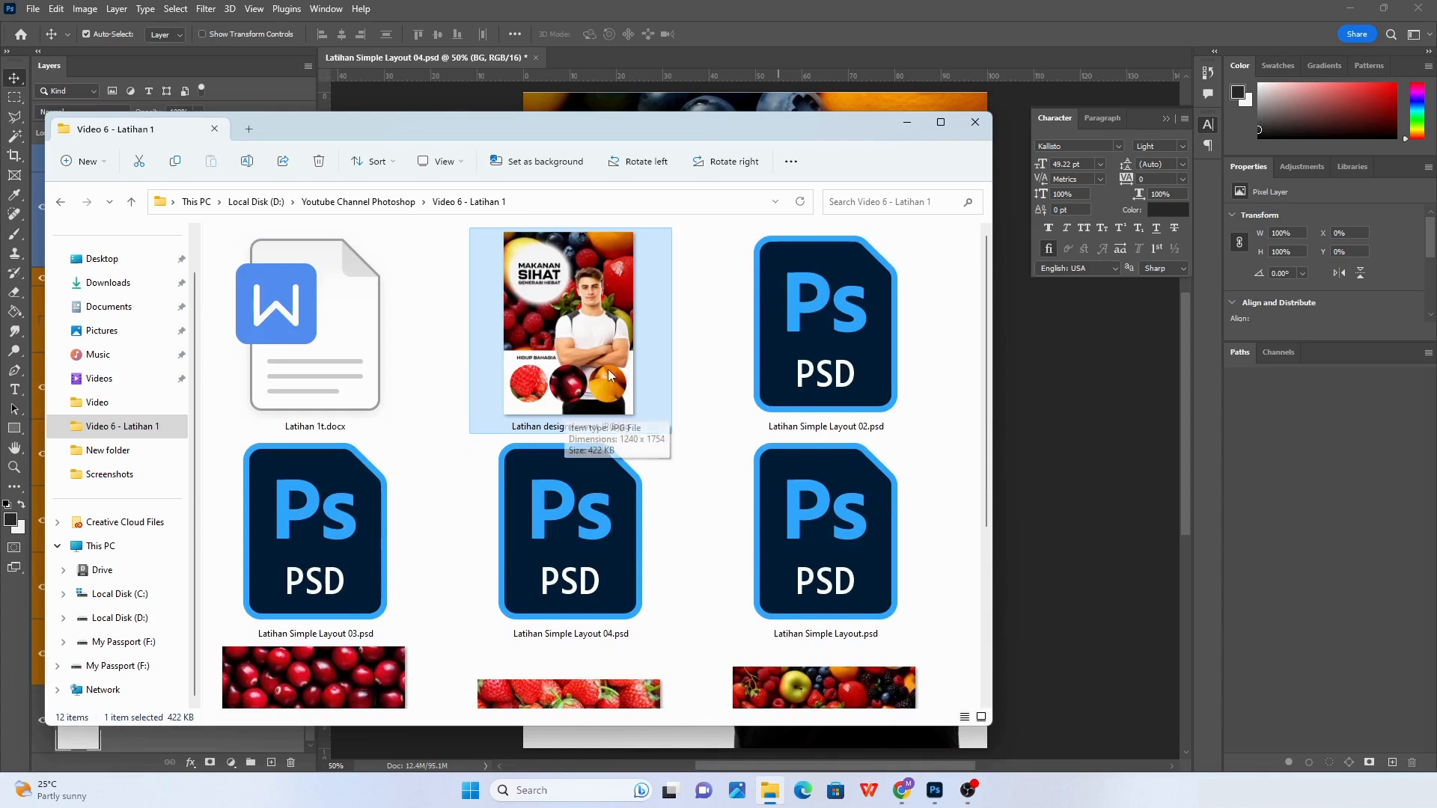
pyautogui.click(701, 304)
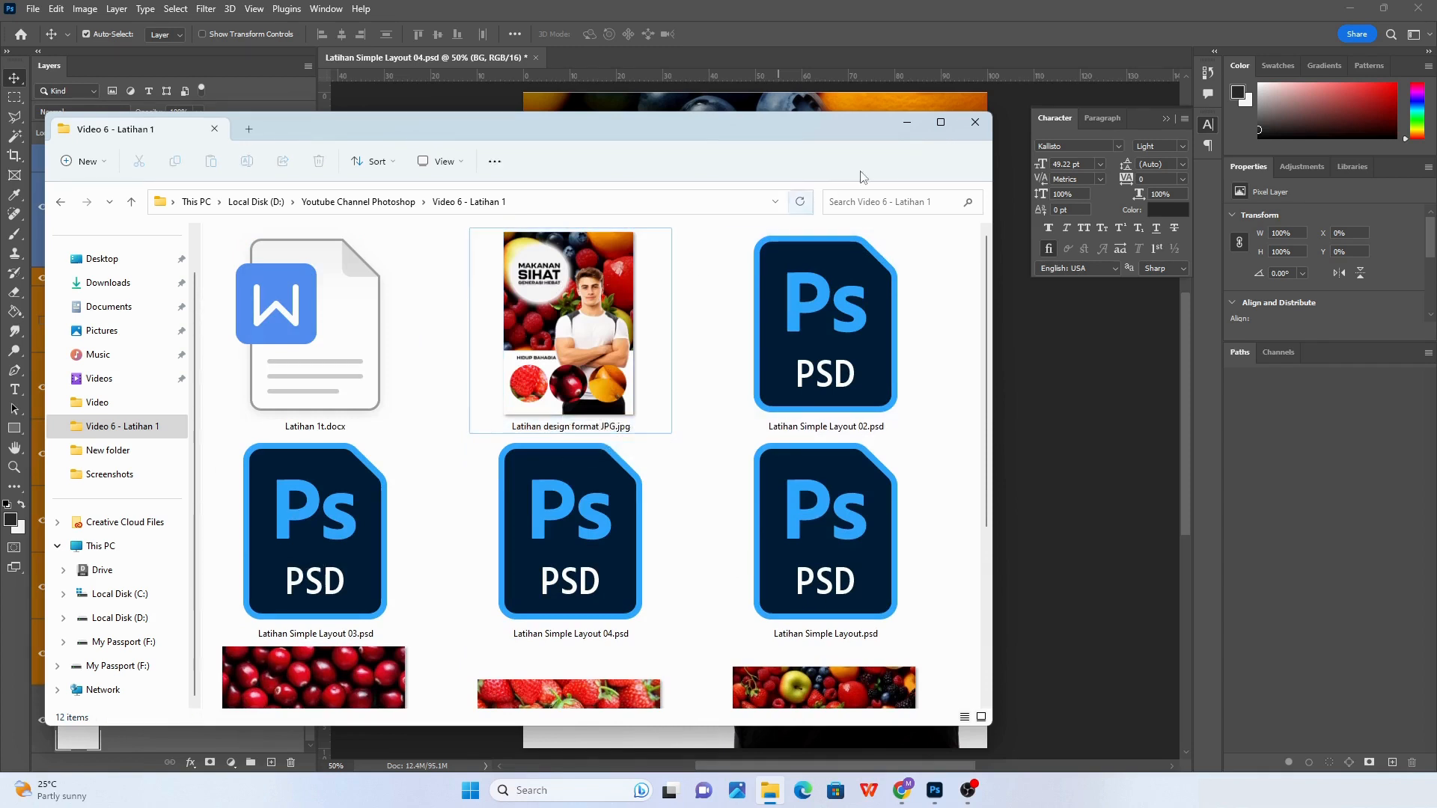
pyautogui.click(975, 122)
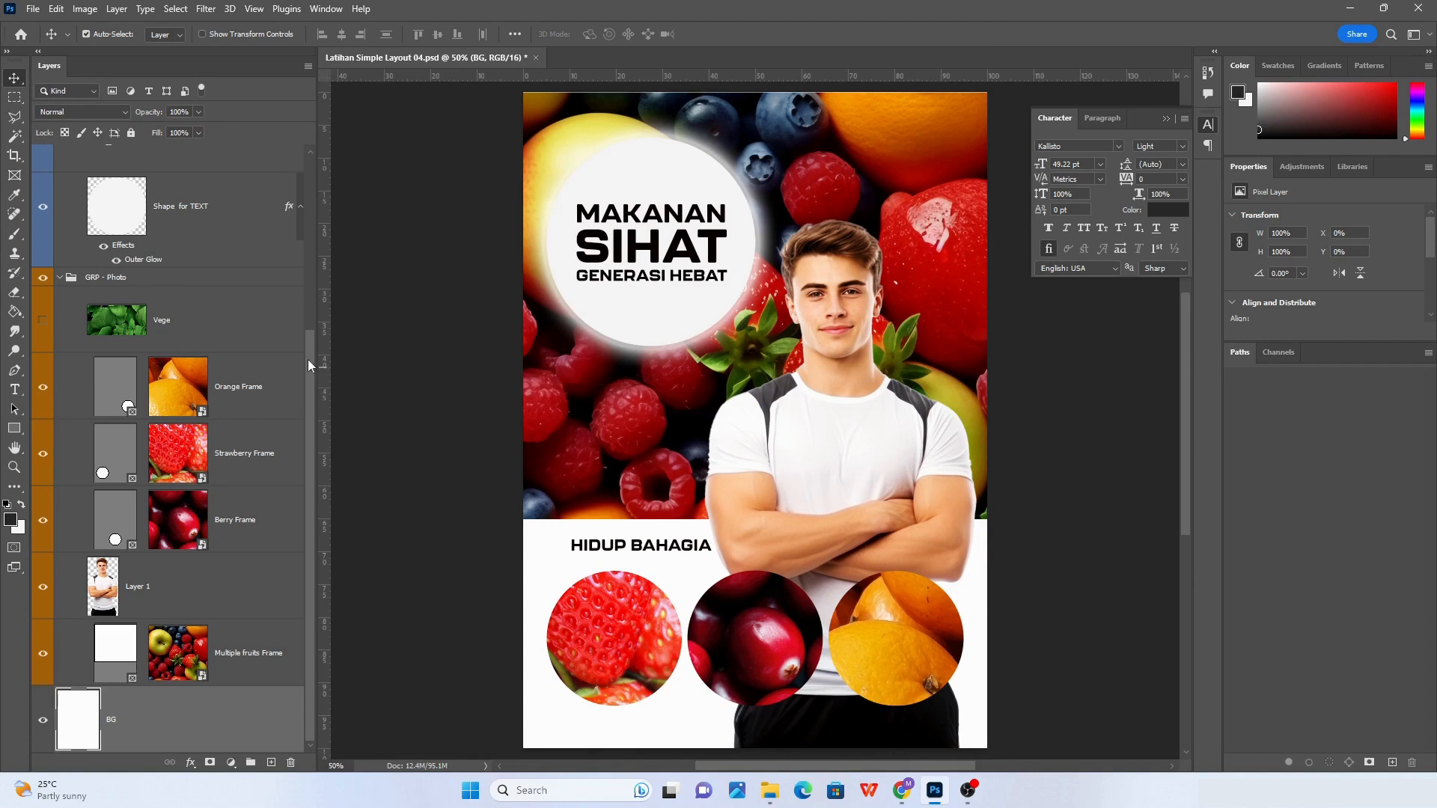
# Hide the BG and Multiple fruits Frame layers and start exporting the poster in PNG format with Export As
pyautogui.click(44, 727)
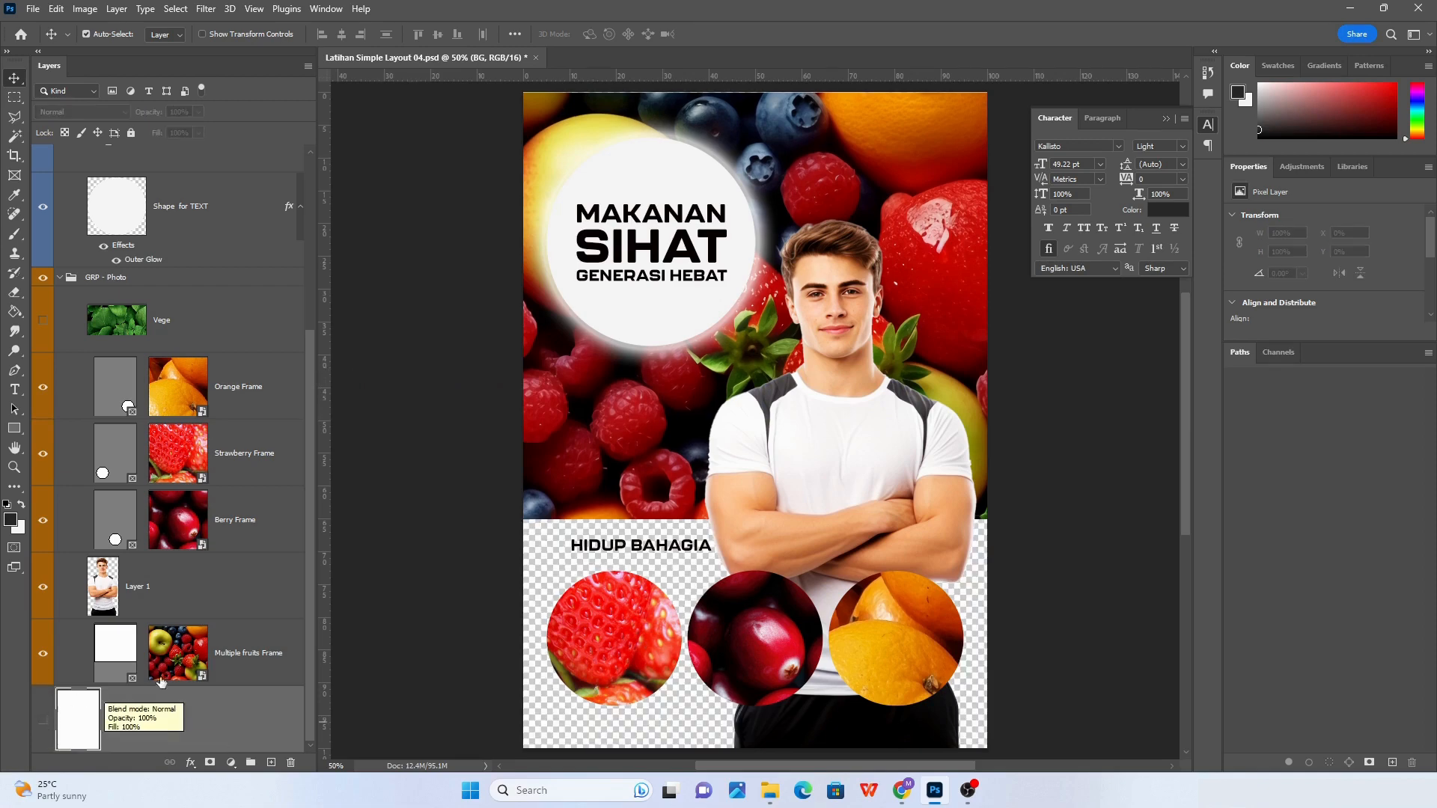
pyautogui.click(42, 657)
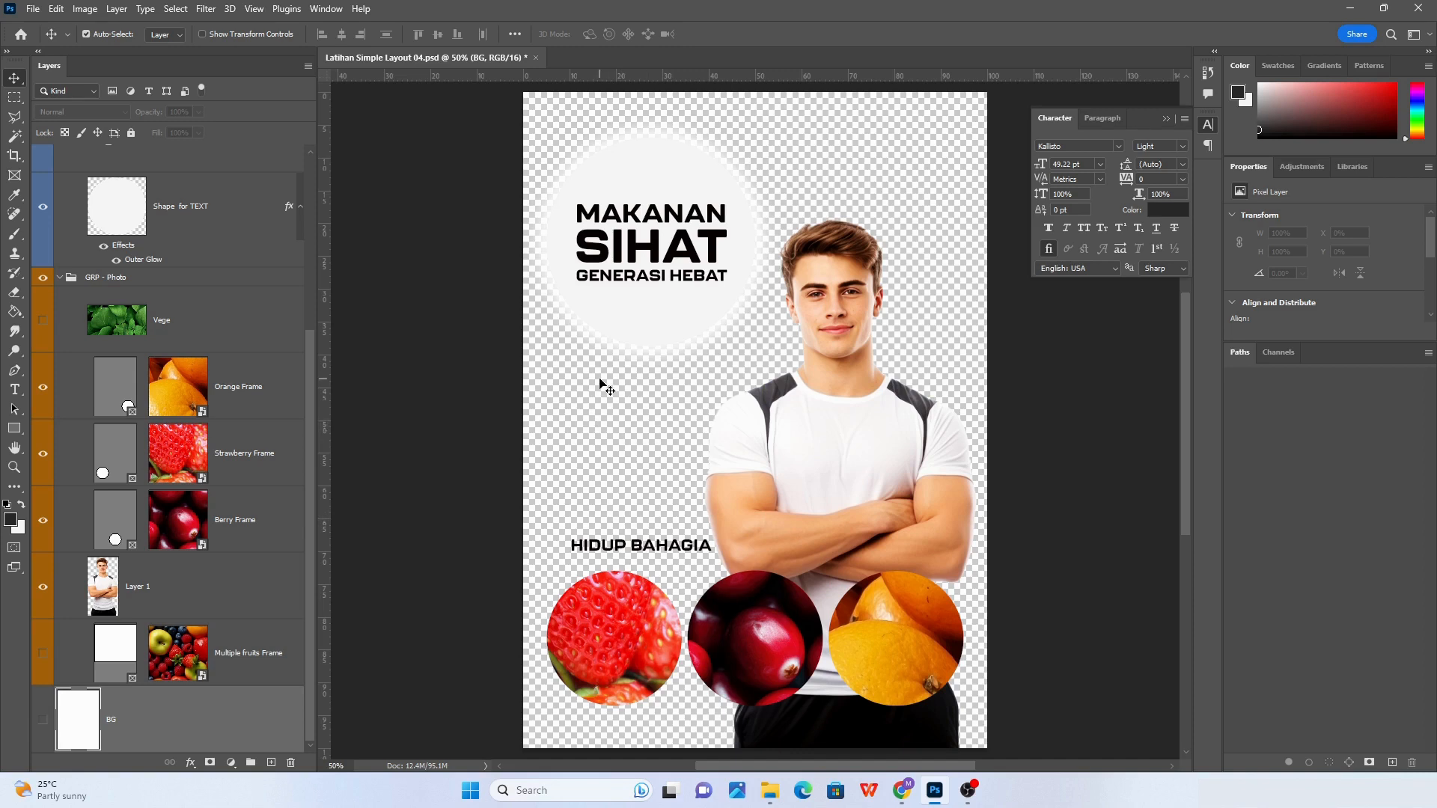
pyautogui.click(32, 9)
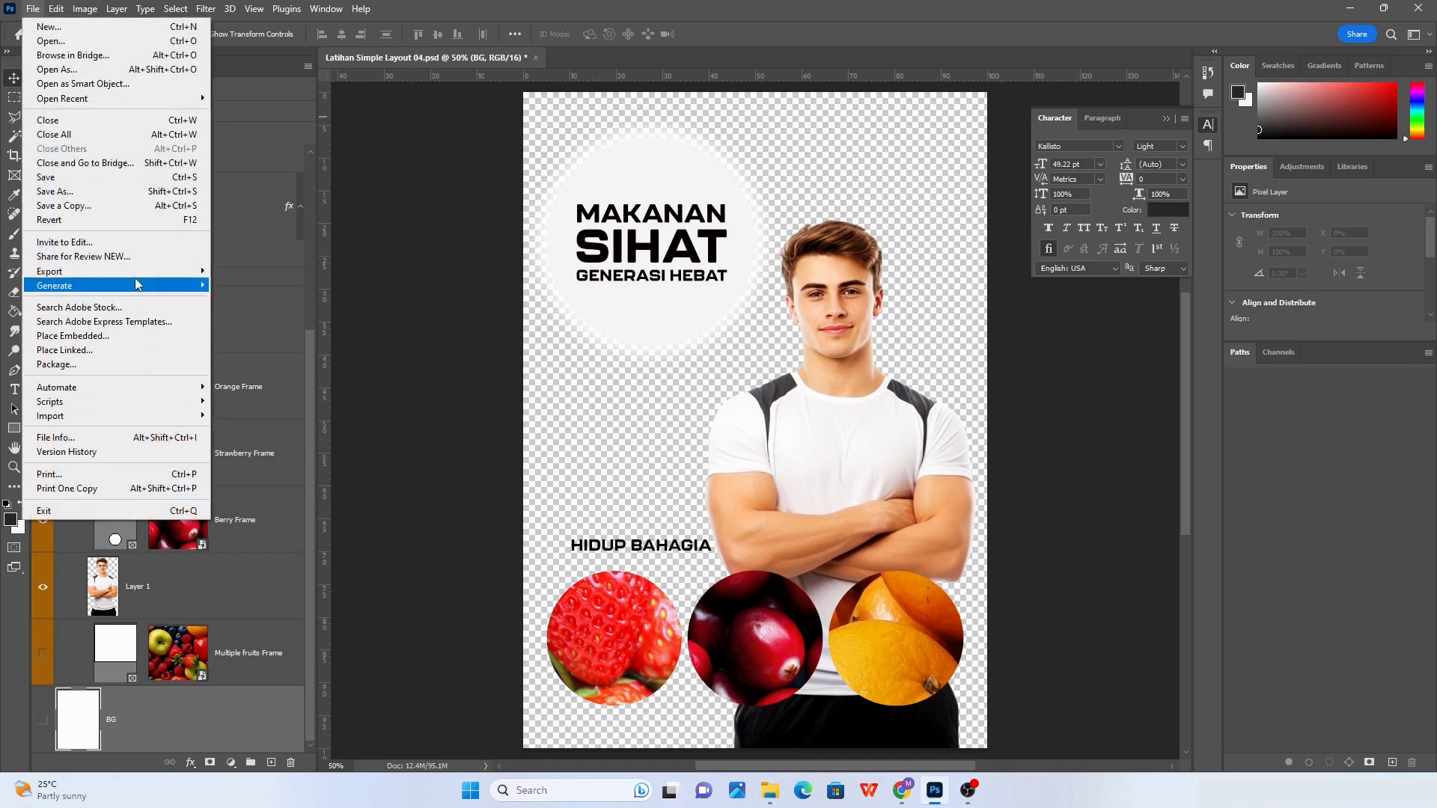
pyautogui.moveTo(138, 277)
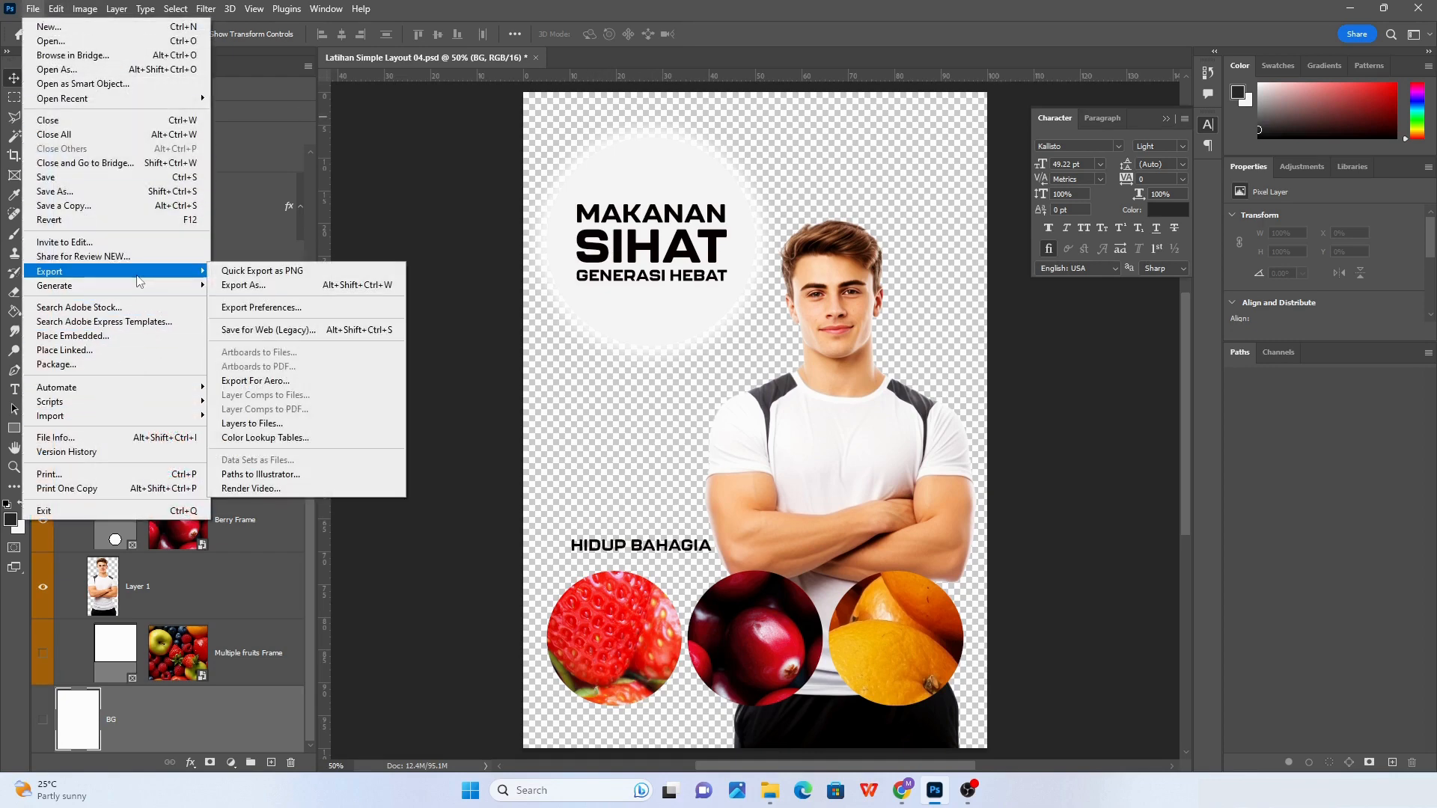
pyautogui.click(279, 292)
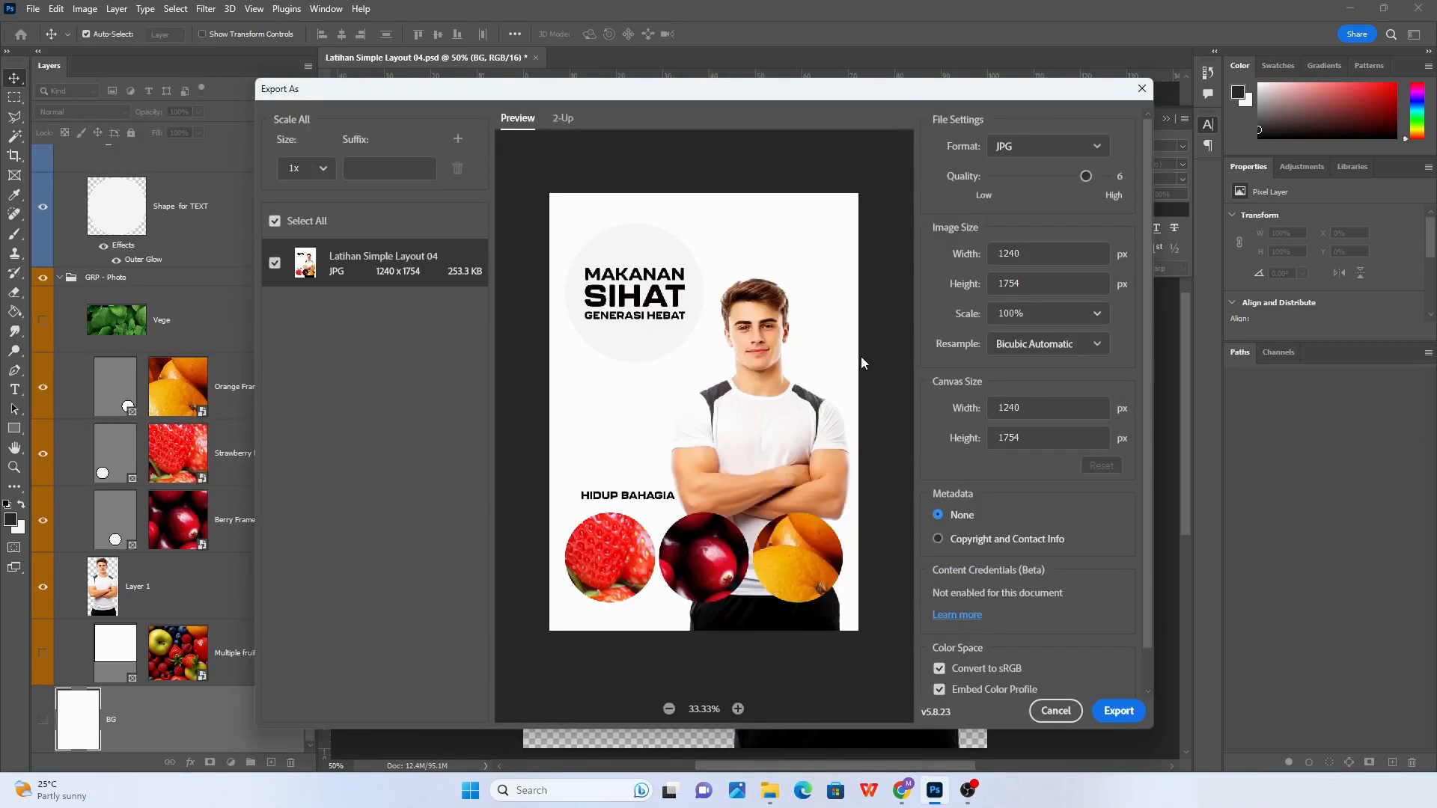
pyautogui.click(1048, 154)
pyautogui.click(1023, 174)
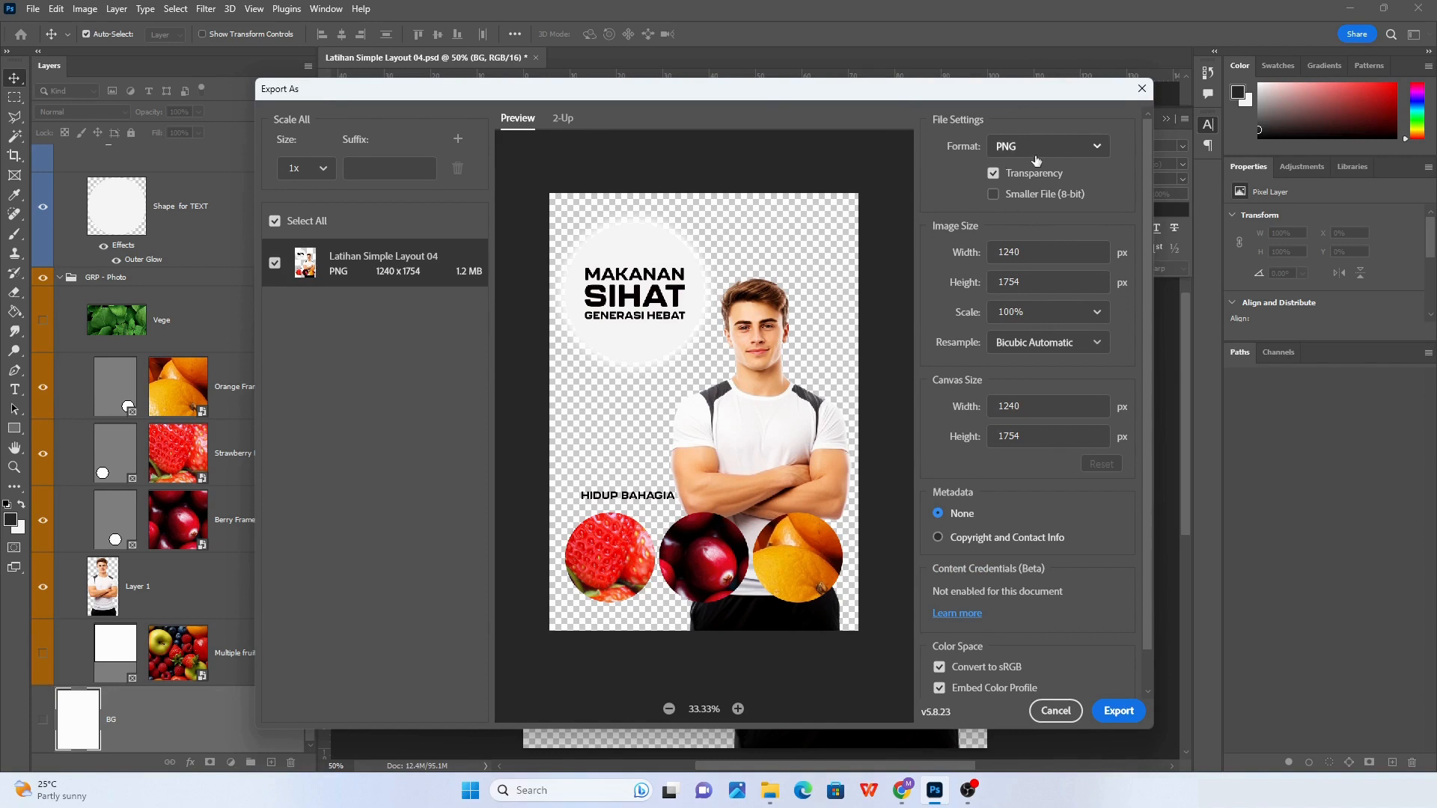
pyautogui.click(1119, 712)
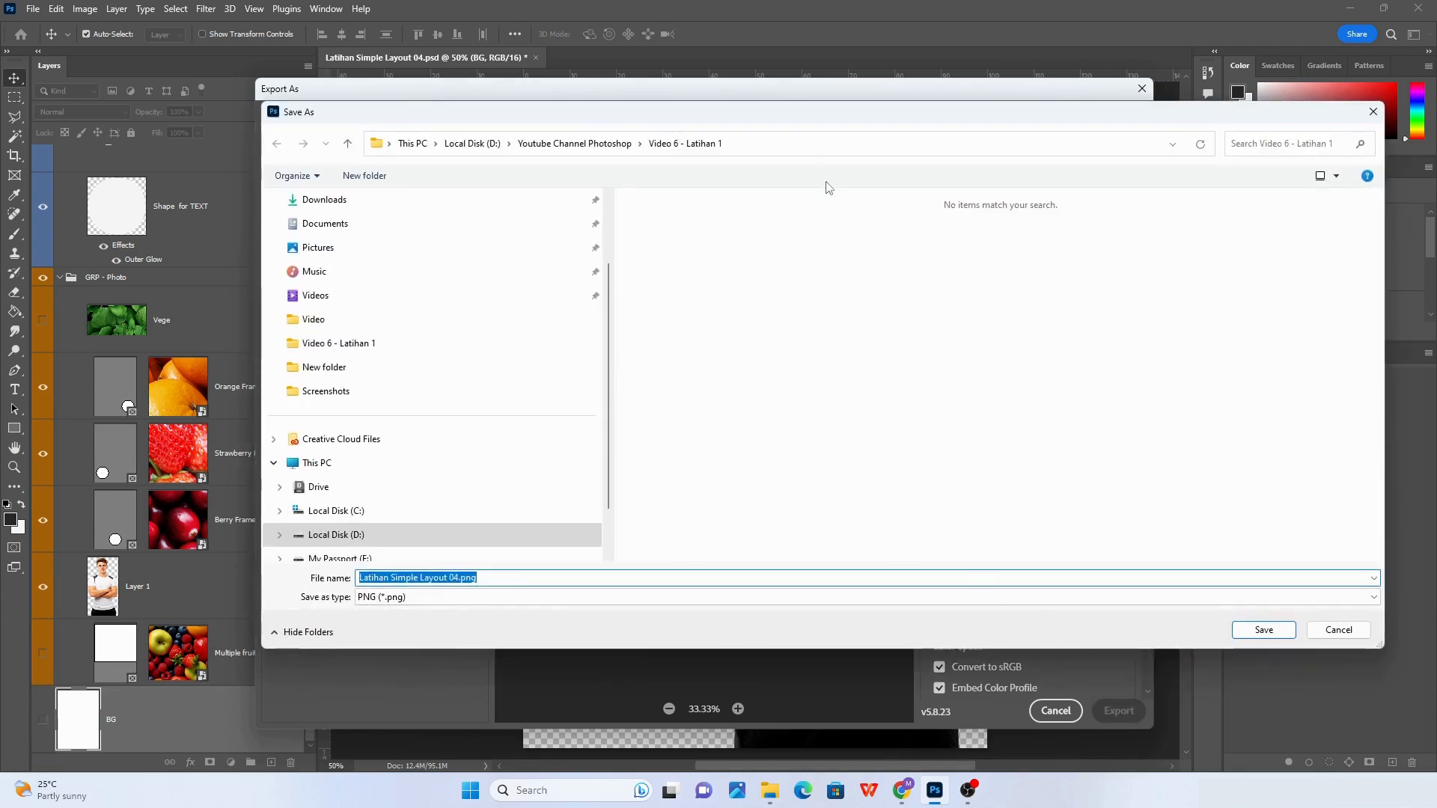
pyautogui.moveTo(865, 120); pyautogui.dragTo(831, 146)
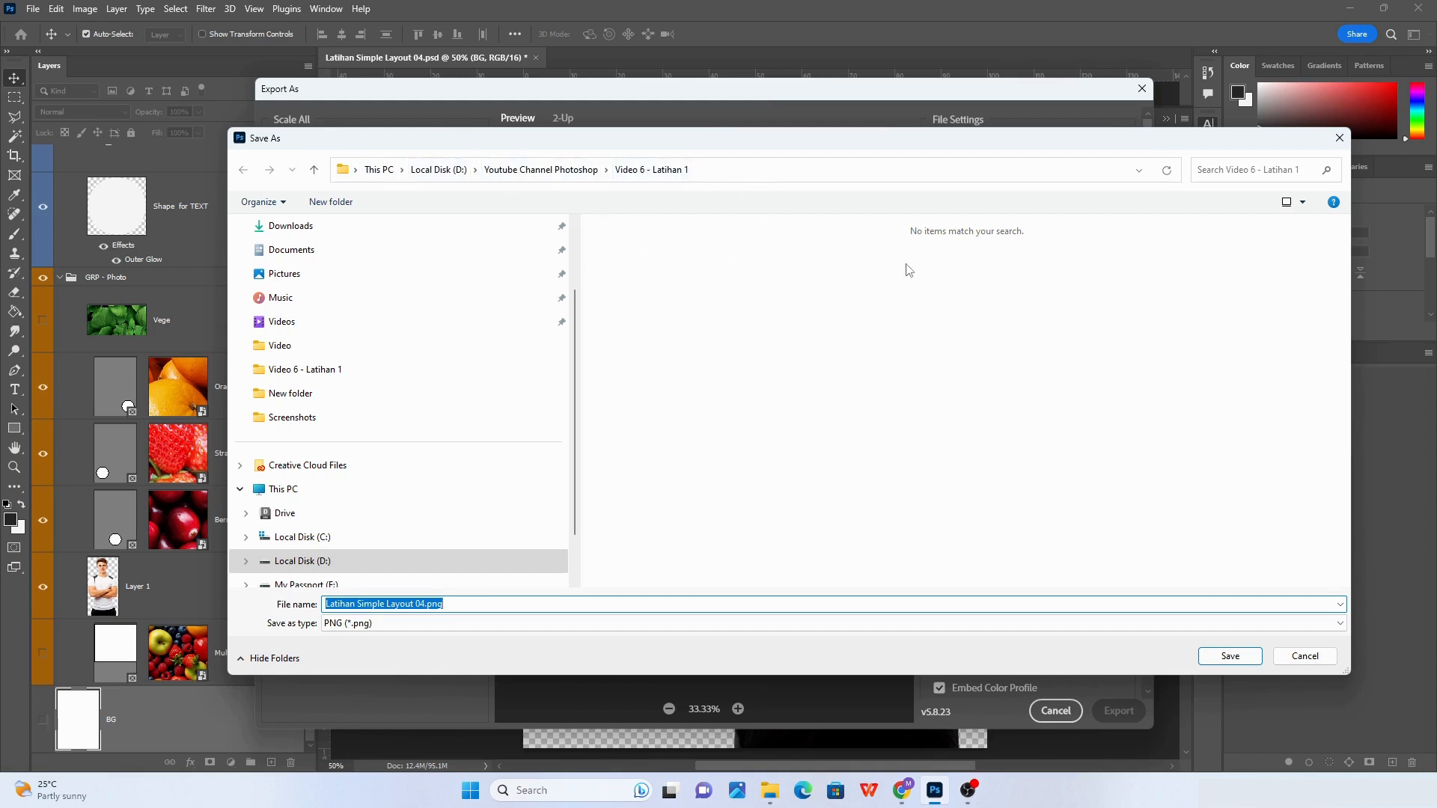
pyautogui.moveTo(887, 142); pyautogui.dragTo(814, 144)
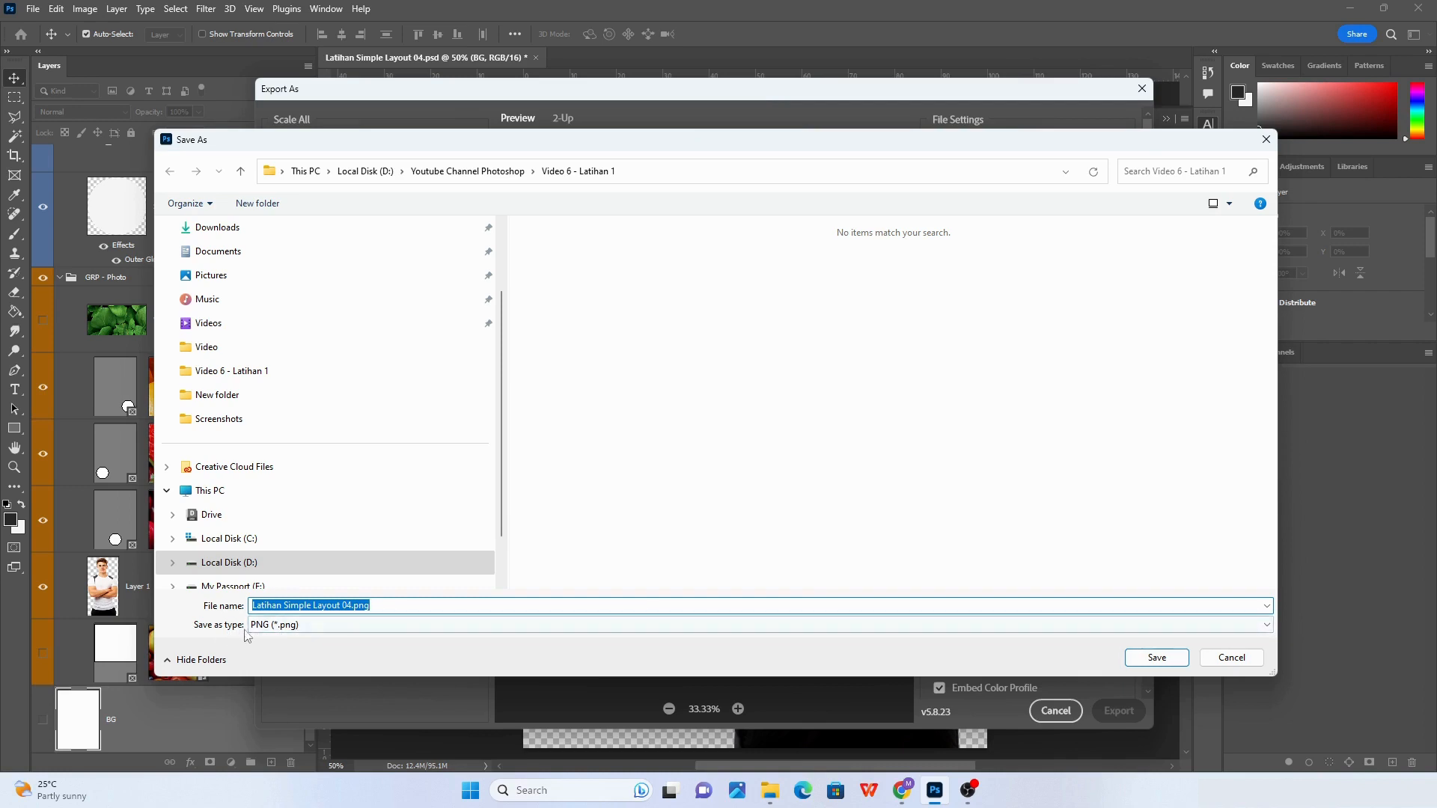
pyautogui.moveTo(975, 150); pyautogui.dragTo(922, 242)
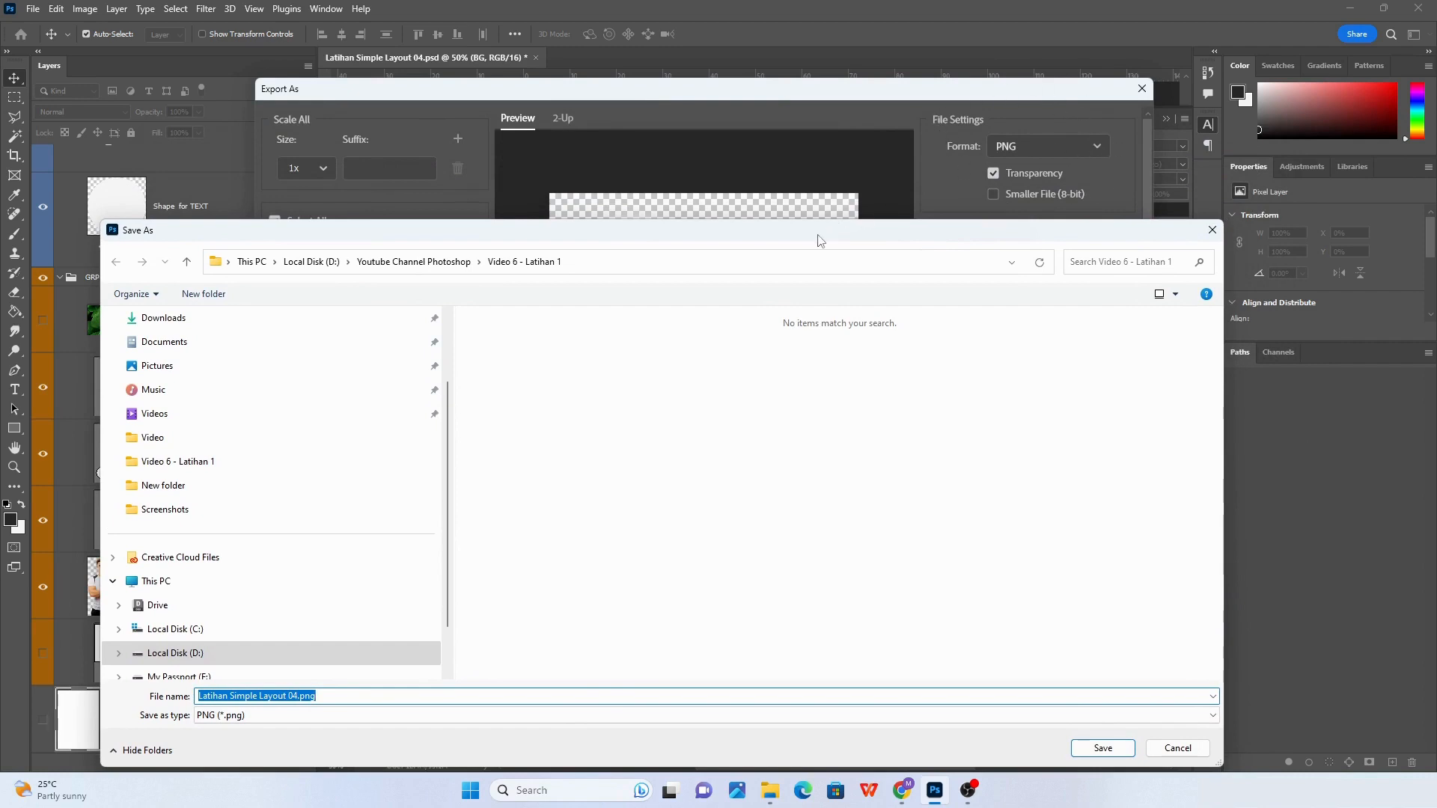
pyautogui.moveTo(818, 240); pyautogui.dragTo(866, 111)
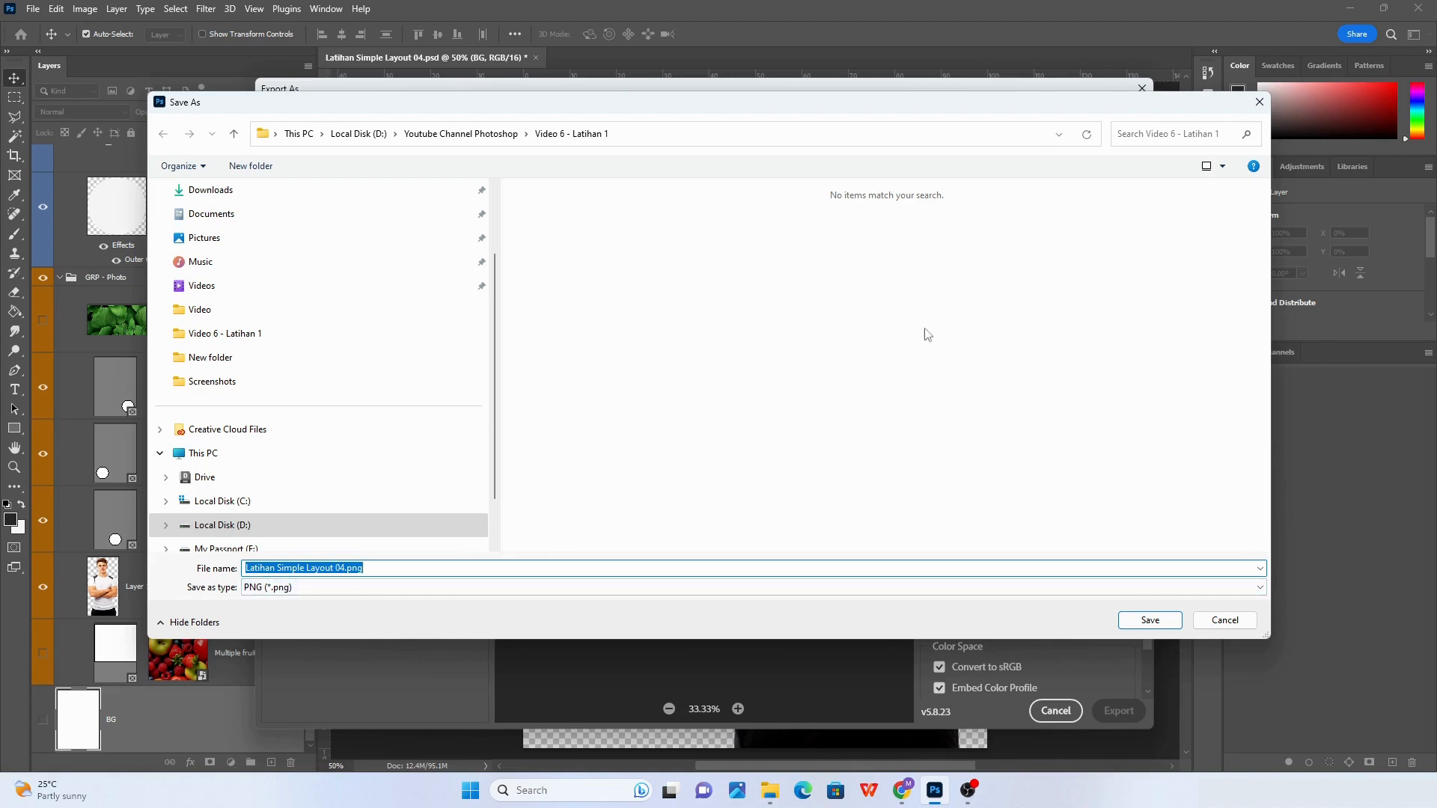
pyautogui.click(343, 589)
pyautogui.click(334, 603)
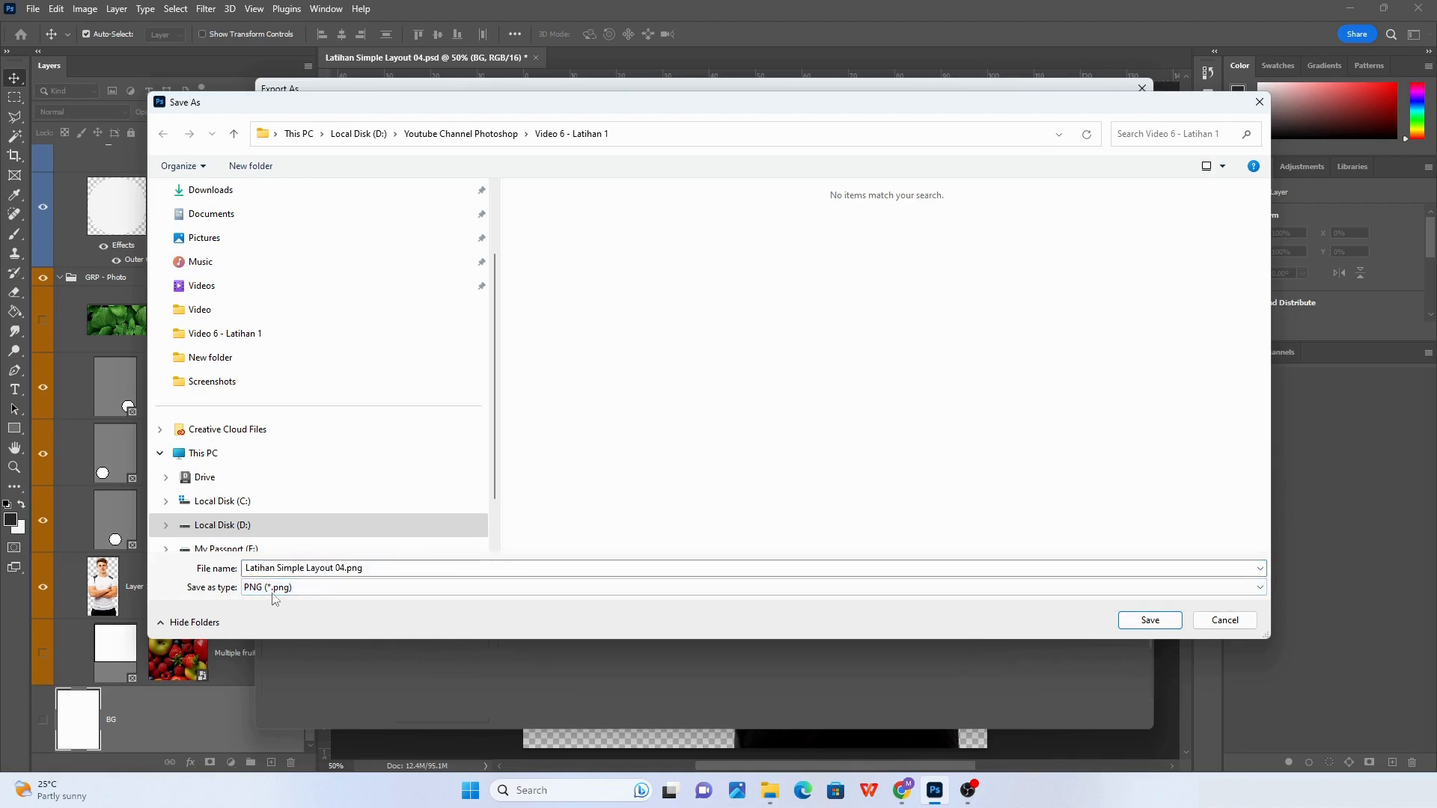
pyautogui.click(567, 569)
pyautogui.moveTo(697, 105); pyautogui.dragTo(697, 141)
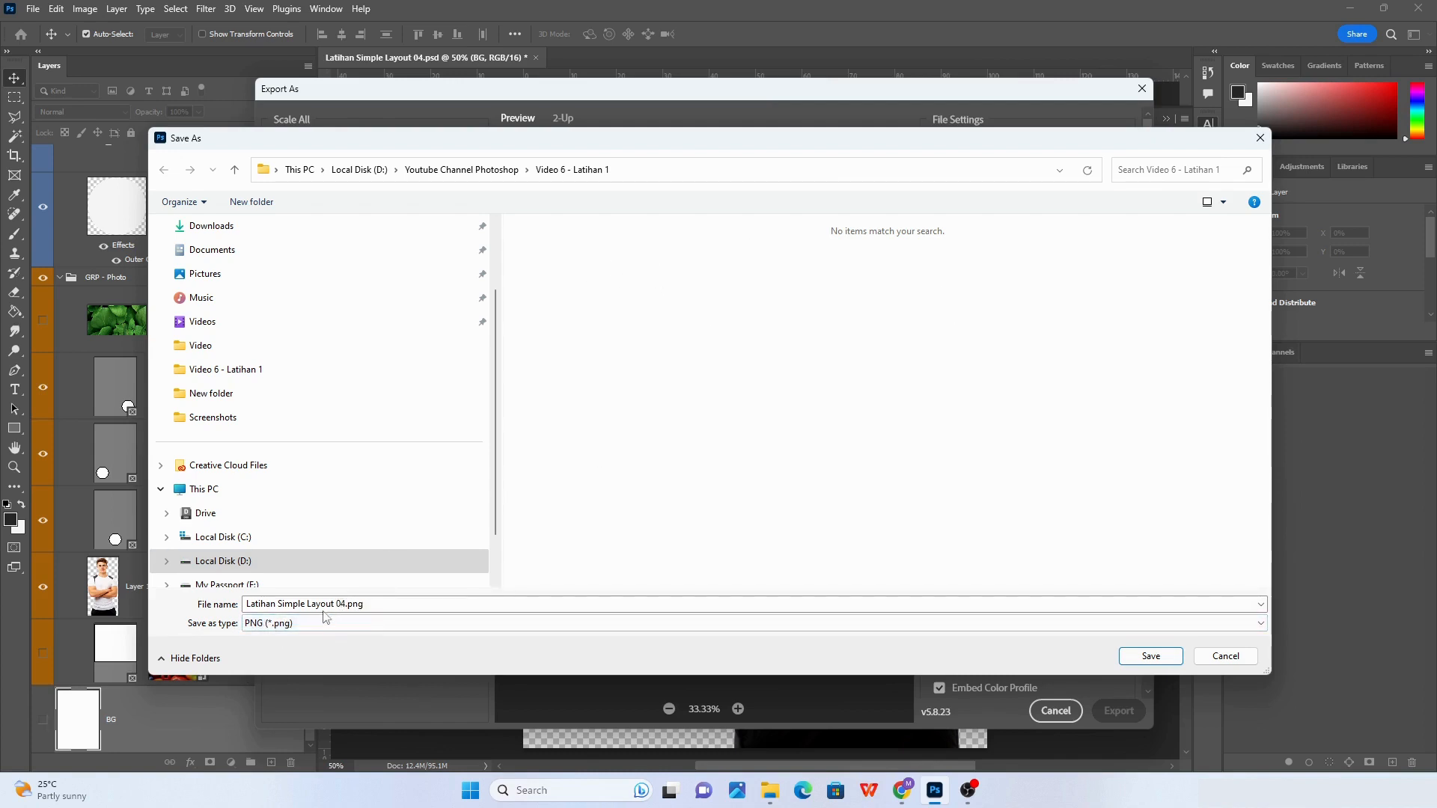
# Name the transparent export "Latihan Simple Design PNG.png" and save it in the Video 6 - Latihan 1 folder
pyautogui.click(344, 605)
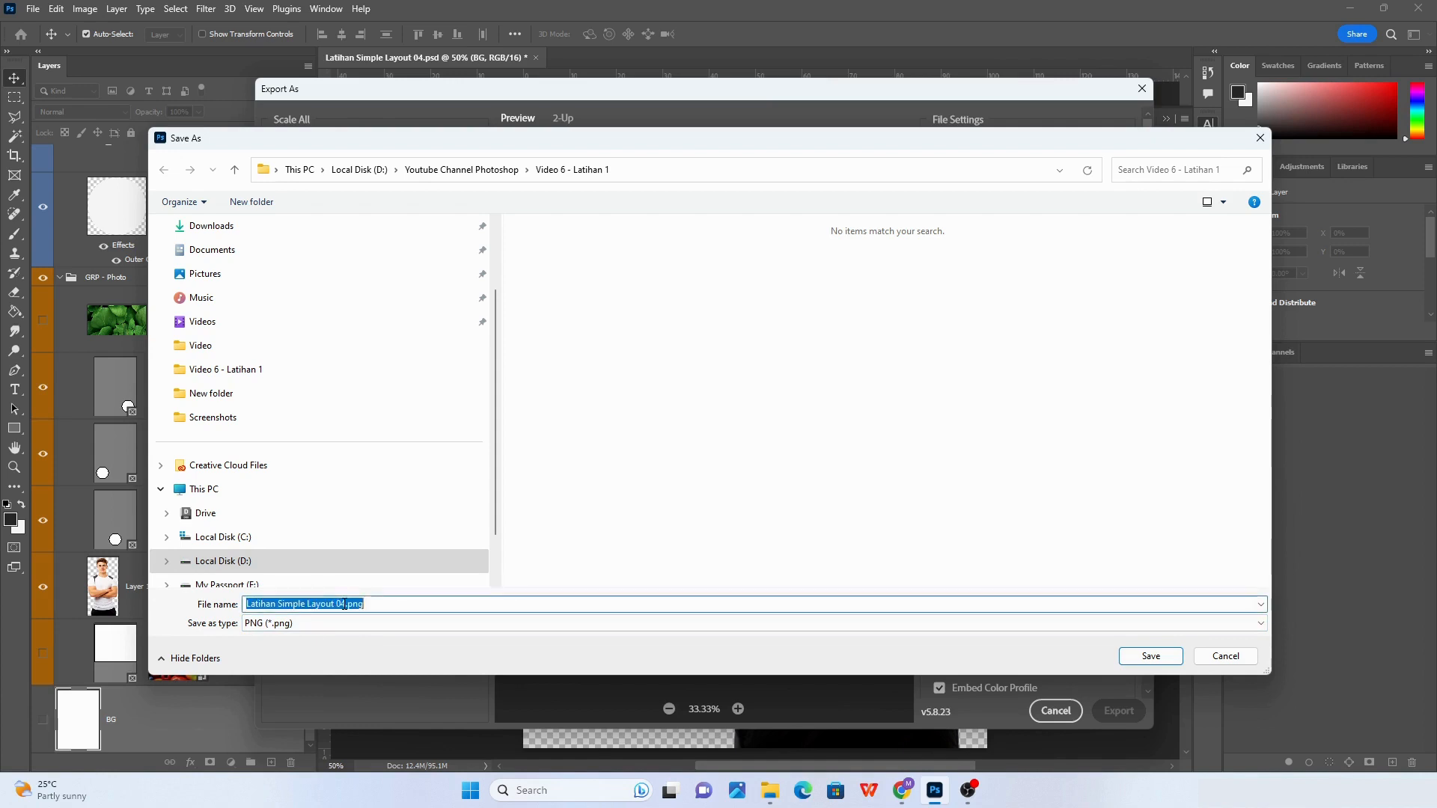
pyautogui.click(344, 604)
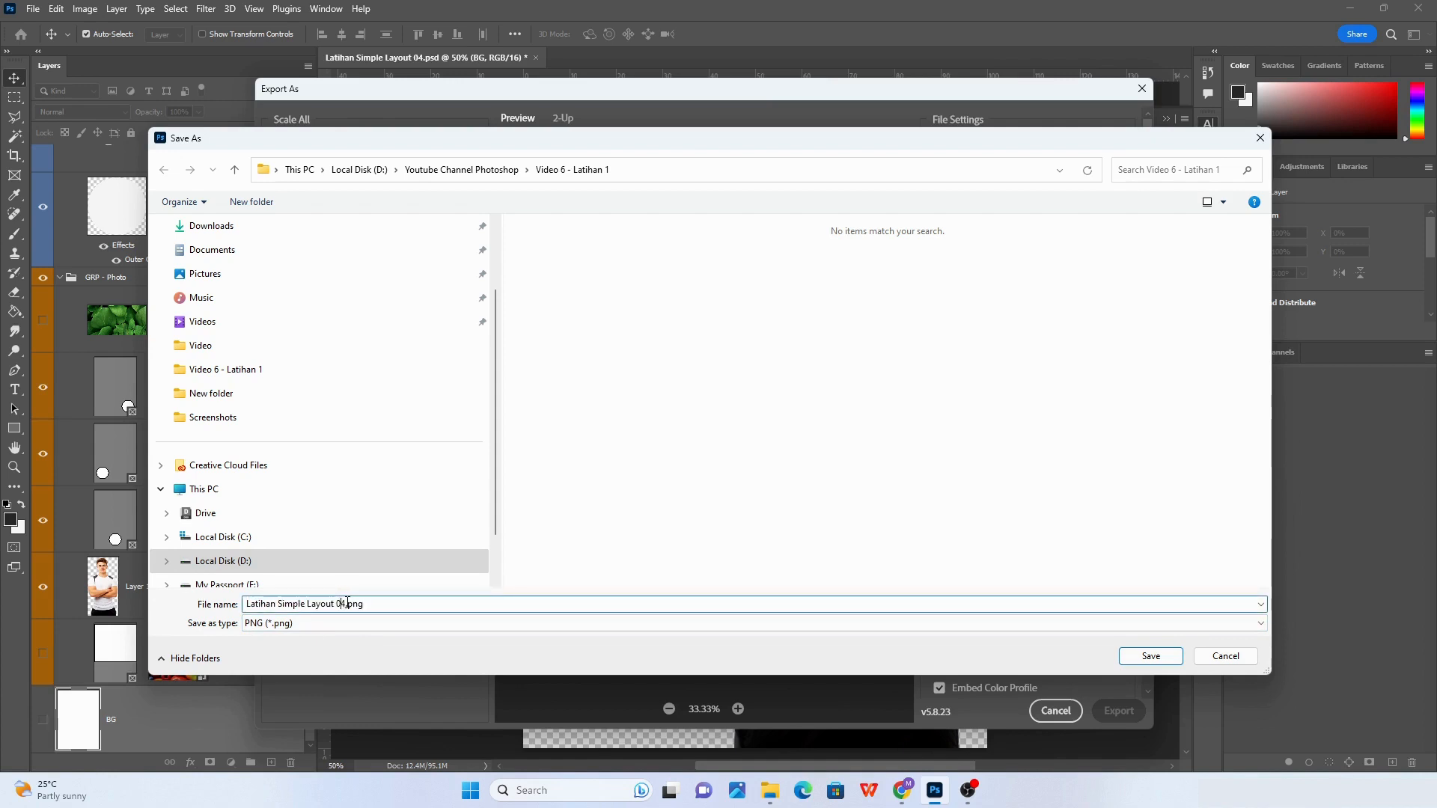
pyautogui.moveTo(343, 604); pyautogui.dragTo(244, 604)
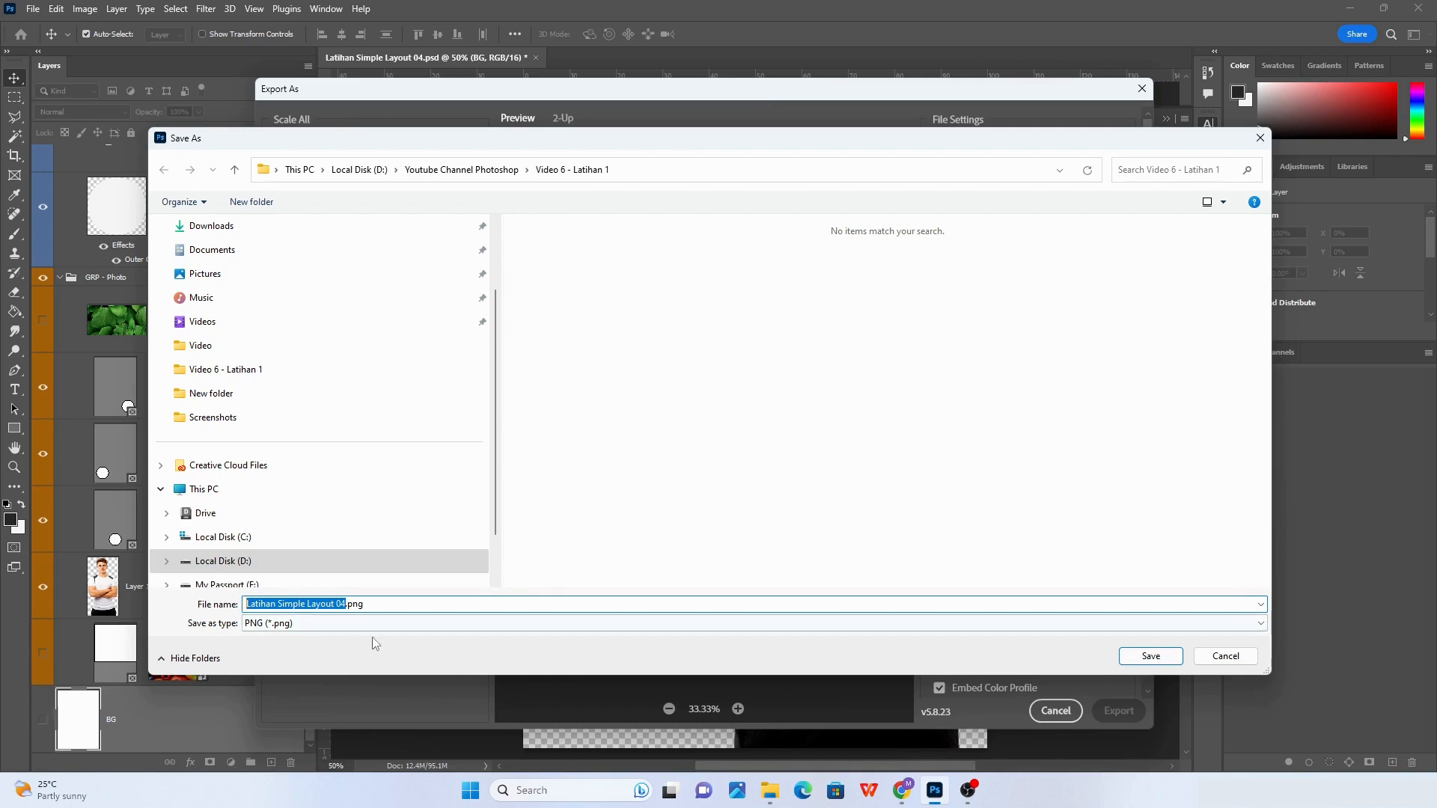
pyautogui.write('Latihan De')
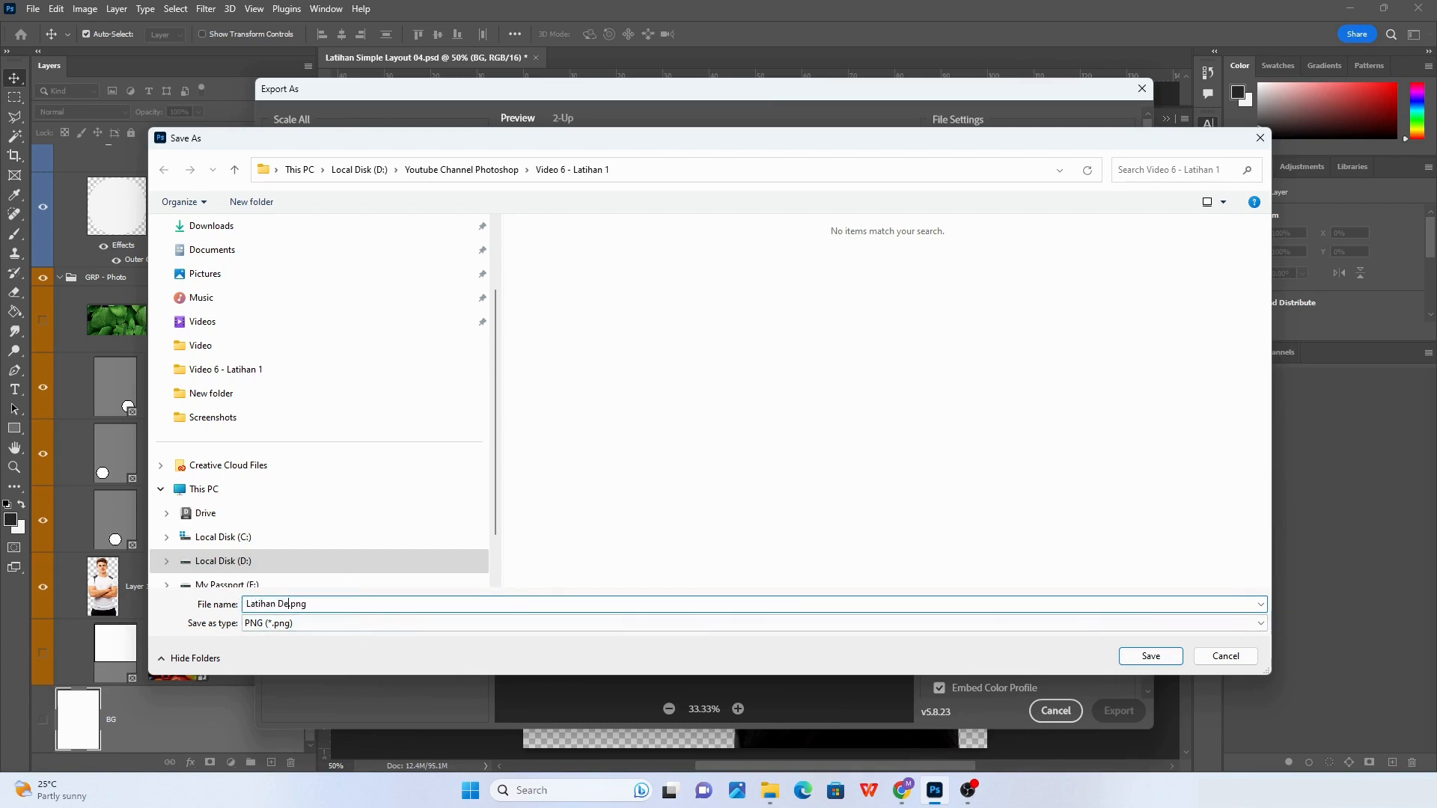
pyautogui.write('s')
pyautogui.press('BackSpace')
pyautogui.press('BackSpace')
pyautogui.press('BackSpace')
pyautogui.write('Simple Design PNG')
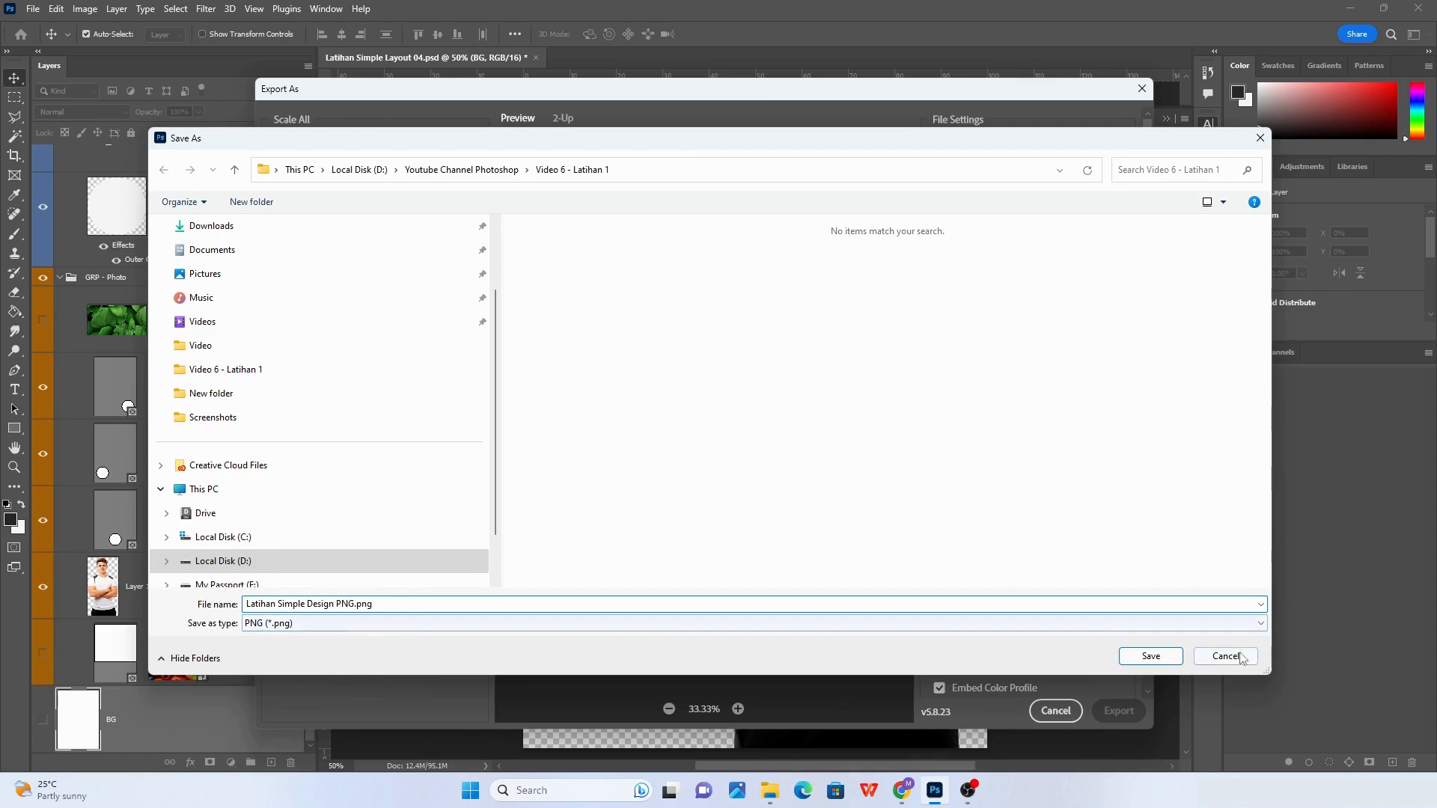
pyautogui.click(1152, 662)
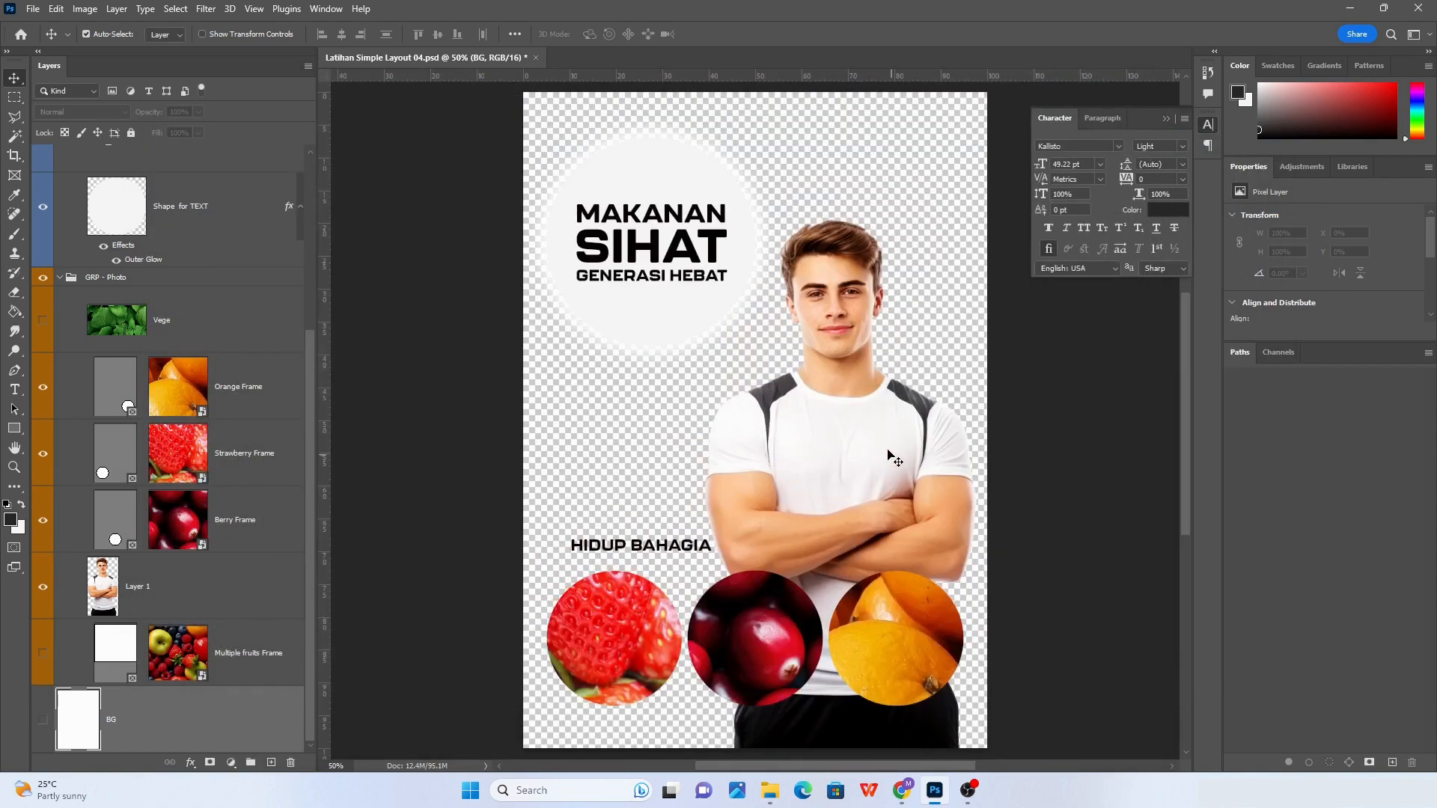
# Switch to File Explorer and compare the exported Latihan design format JPG.jpg and Latihan Simple Design PNG.png in the Video 6 - Latihan 1 folder
pyautogui.click(770, 790)
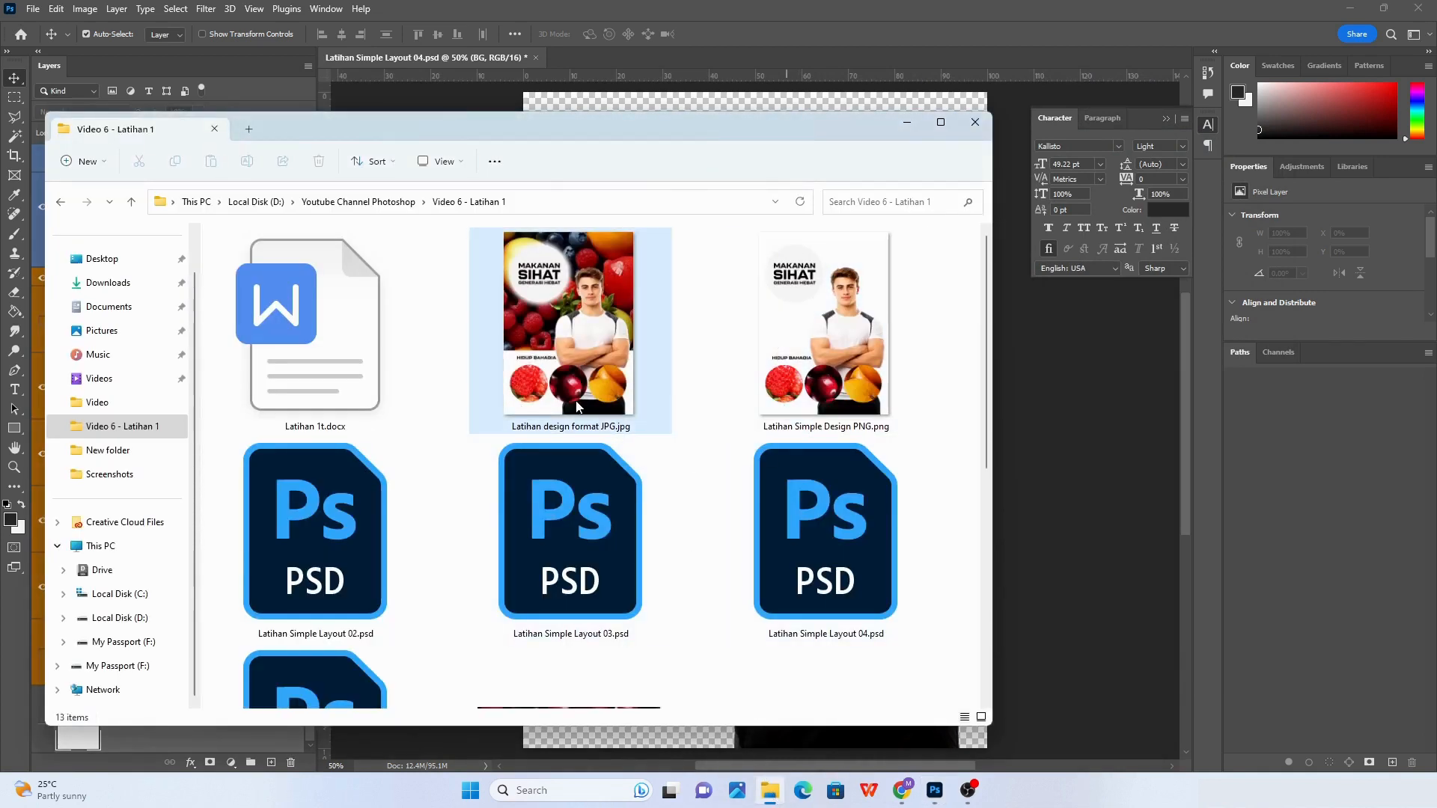
pyautogui.click(567, 381)
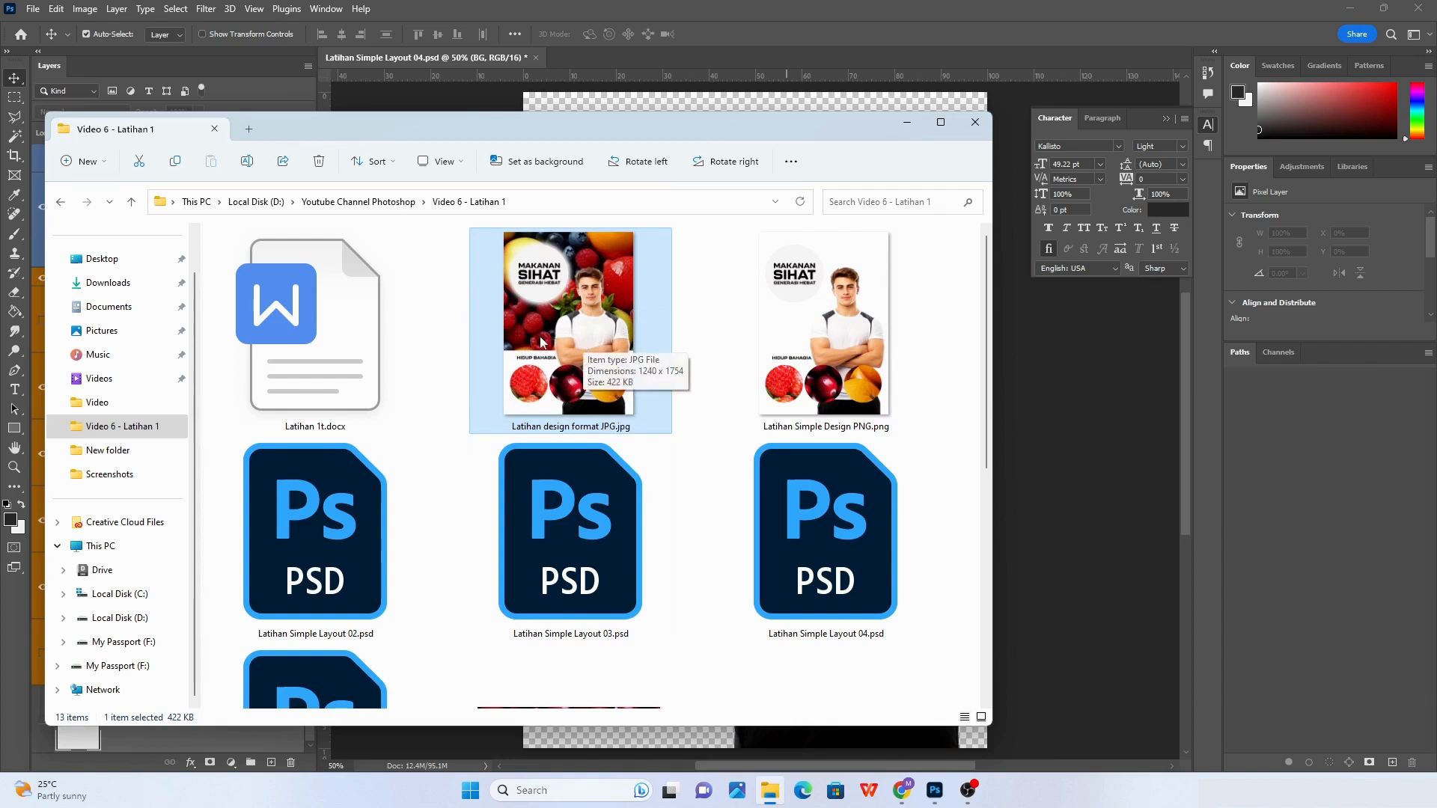
pyautogui.click(836, 280)
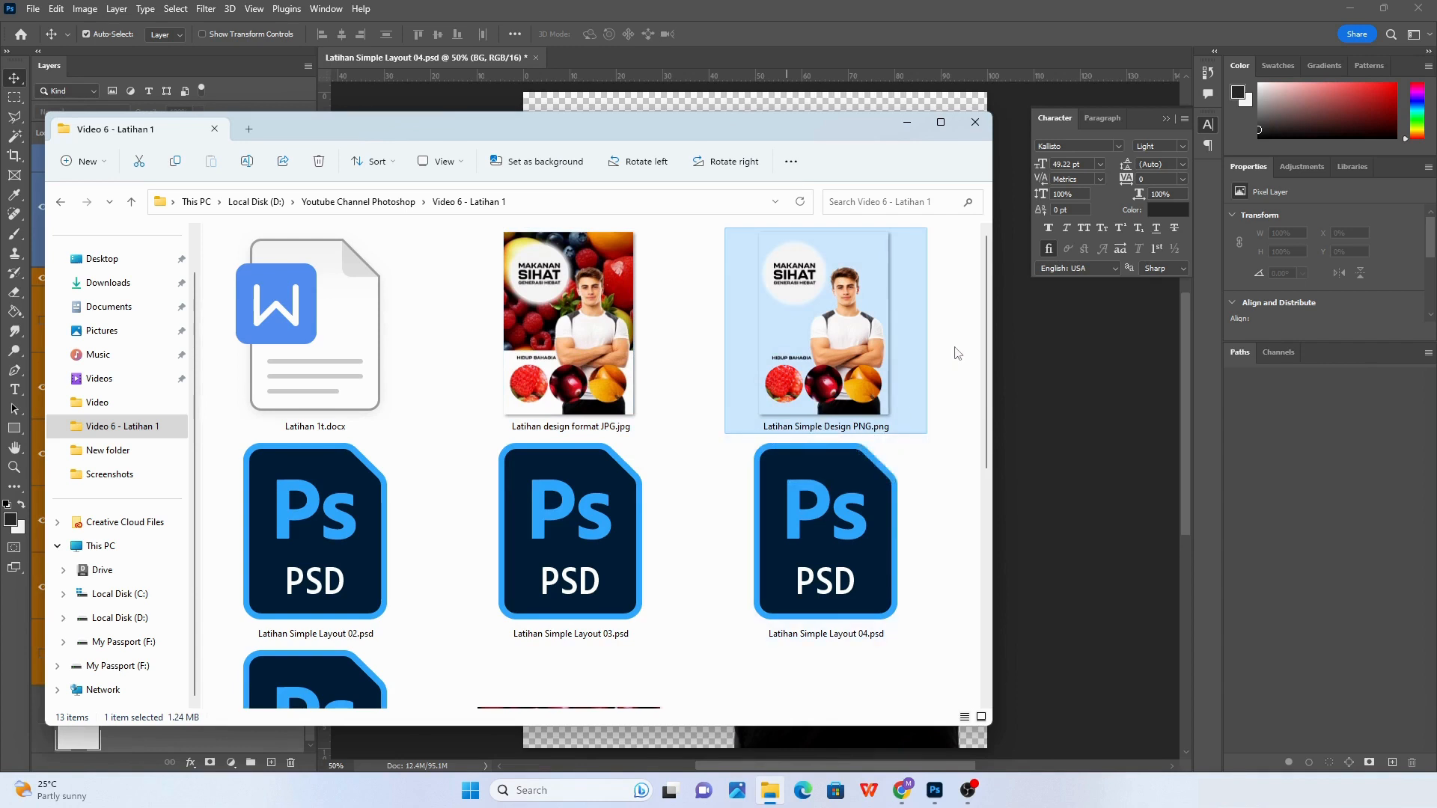
pyautogui.click(945, 274)
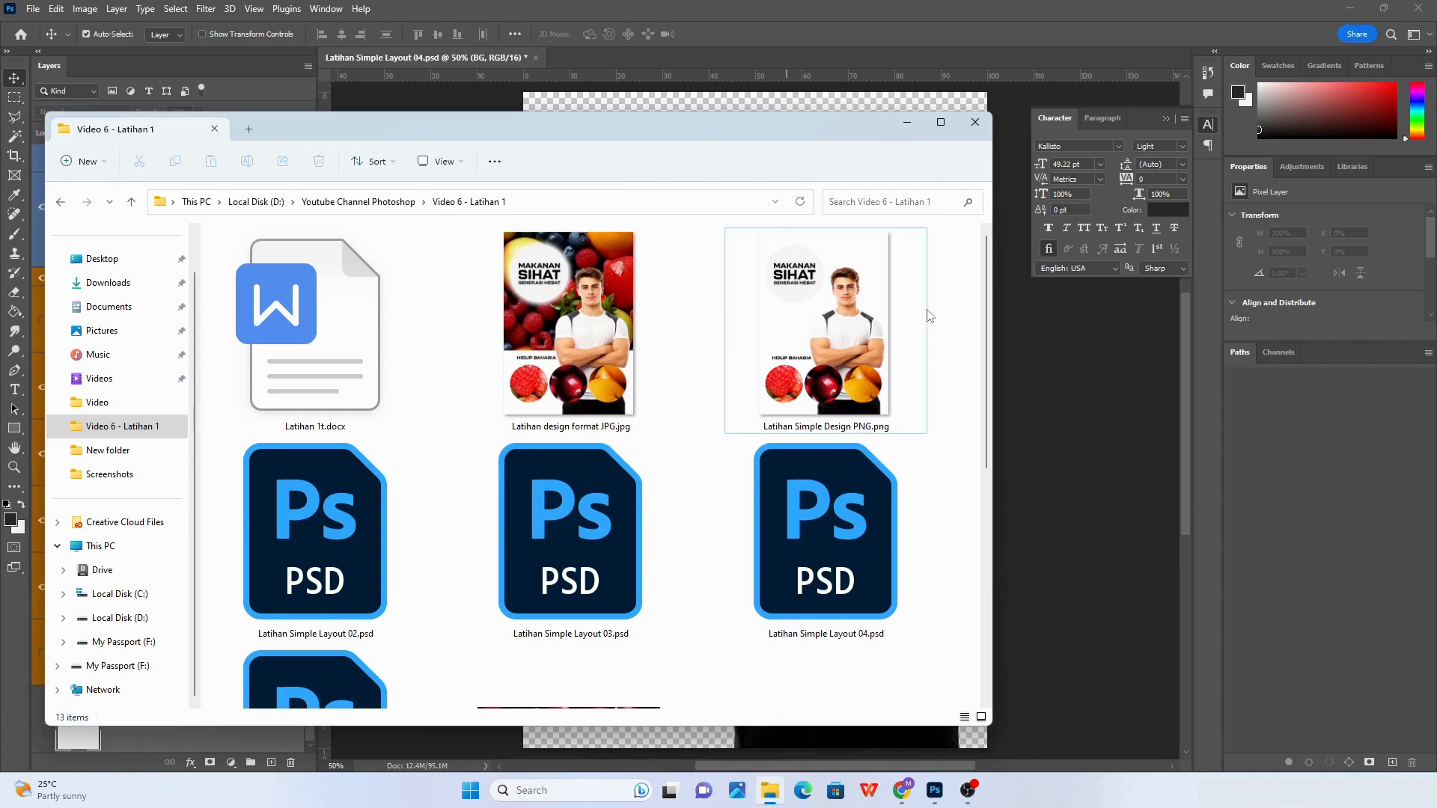
pyautogui.moveTo(860, 126); pyautogui.dragTo(917, 578)
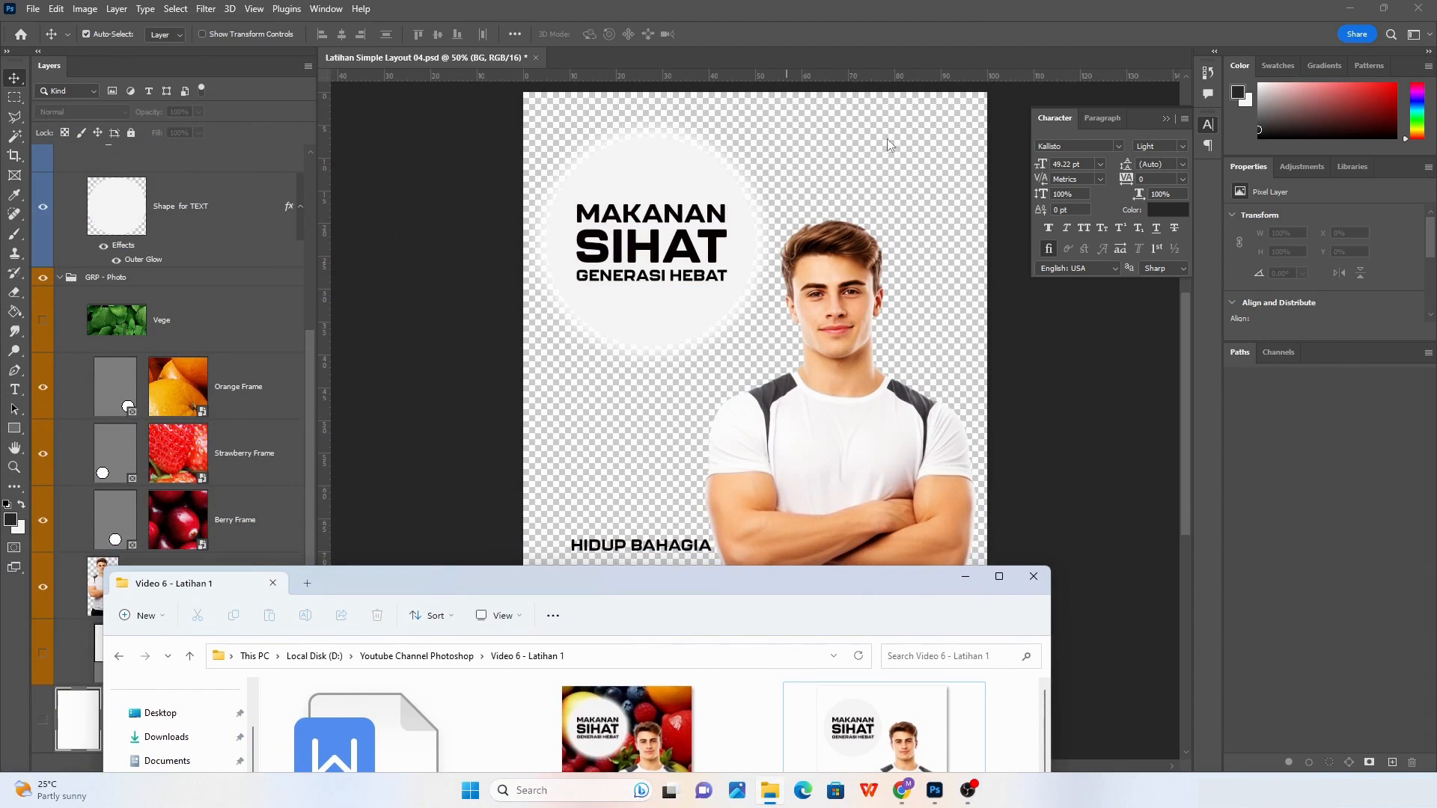
pyautogui.moveTo(679, 569); pyautogui.dragTo(620, 100)
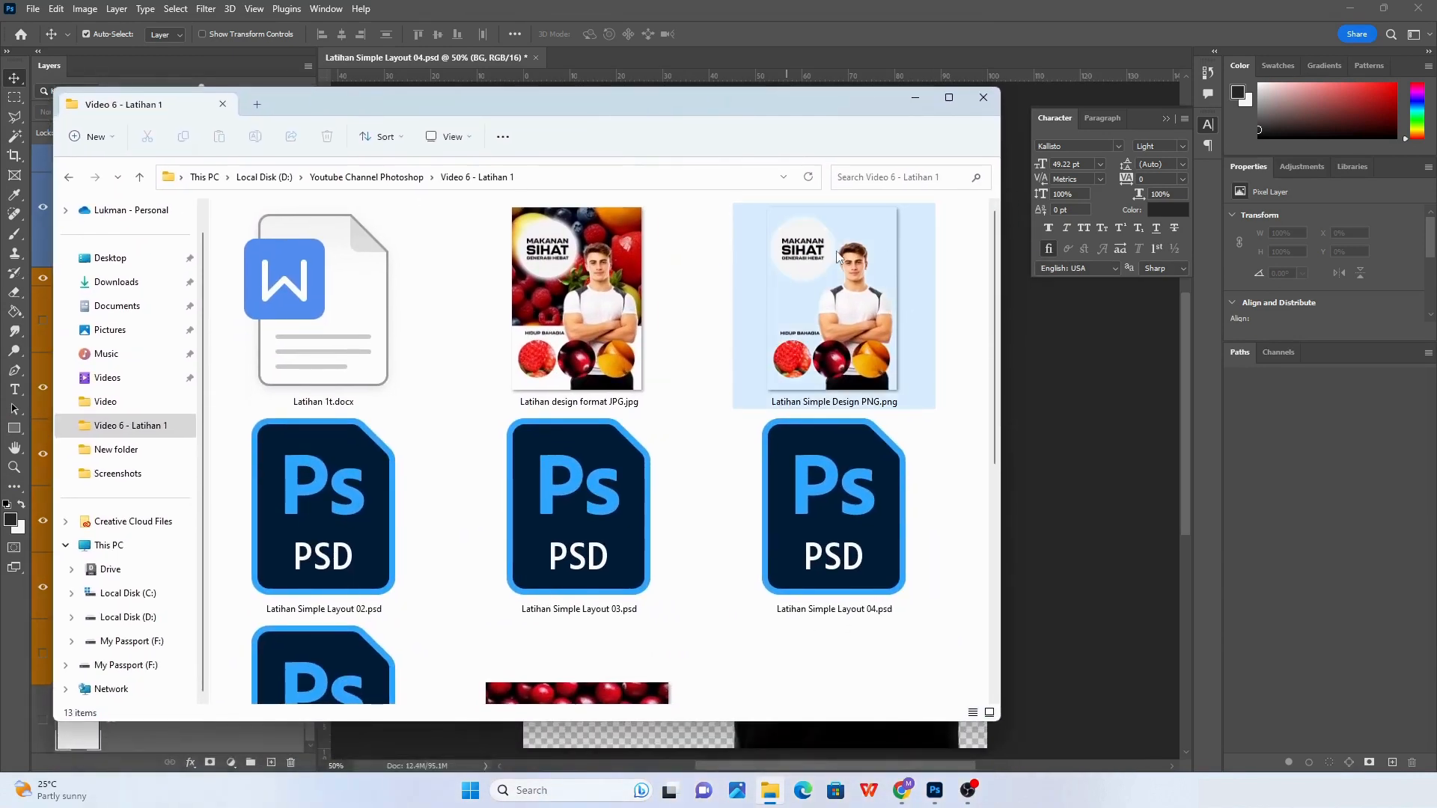
pyautogui.click(803, 330)
pyautogui.click(961, 308)
# Open Latihan Simple Design PNG.png from File Explorer in Photoshop as a separate document beside the poster
pyautogui.moveTo(778, 110); pyautogui.dragTo(676, 128)
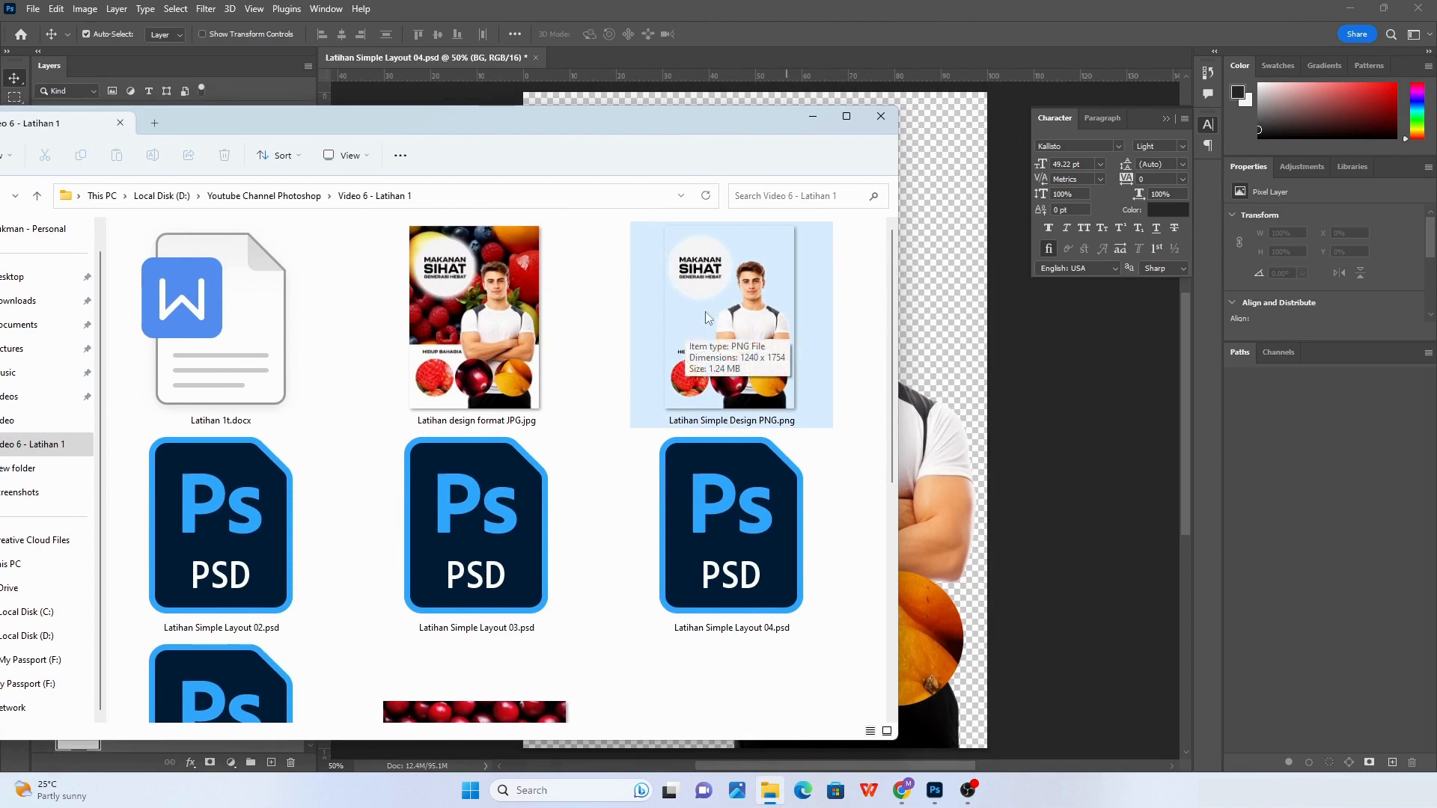
pyautogui.moveTo(608, 119); pyautogui.dragTo(402, 155)
pyautogui.click(515, 331)
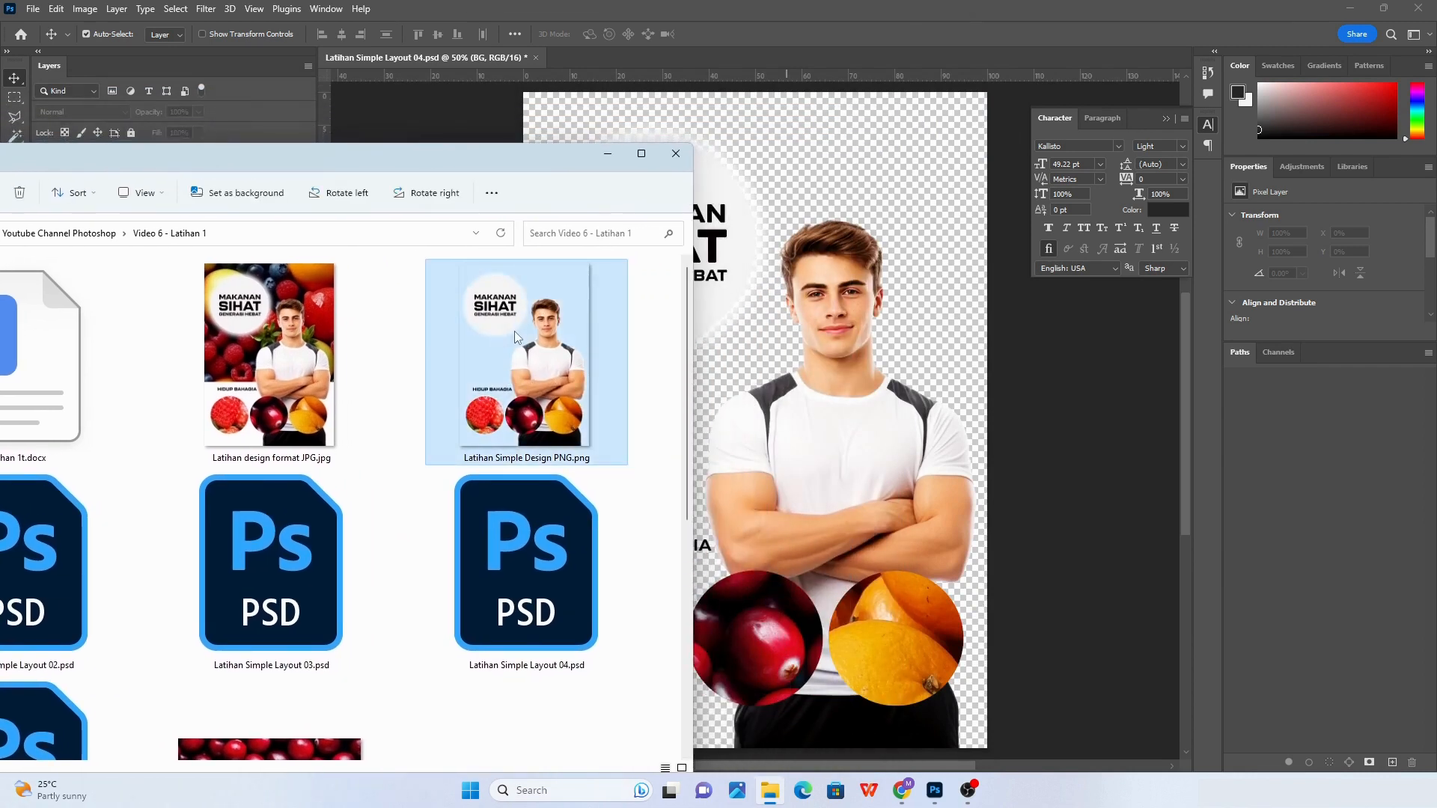
pyautogui.moveTo(533, 368); pyautogui.dragTo(831, 430)
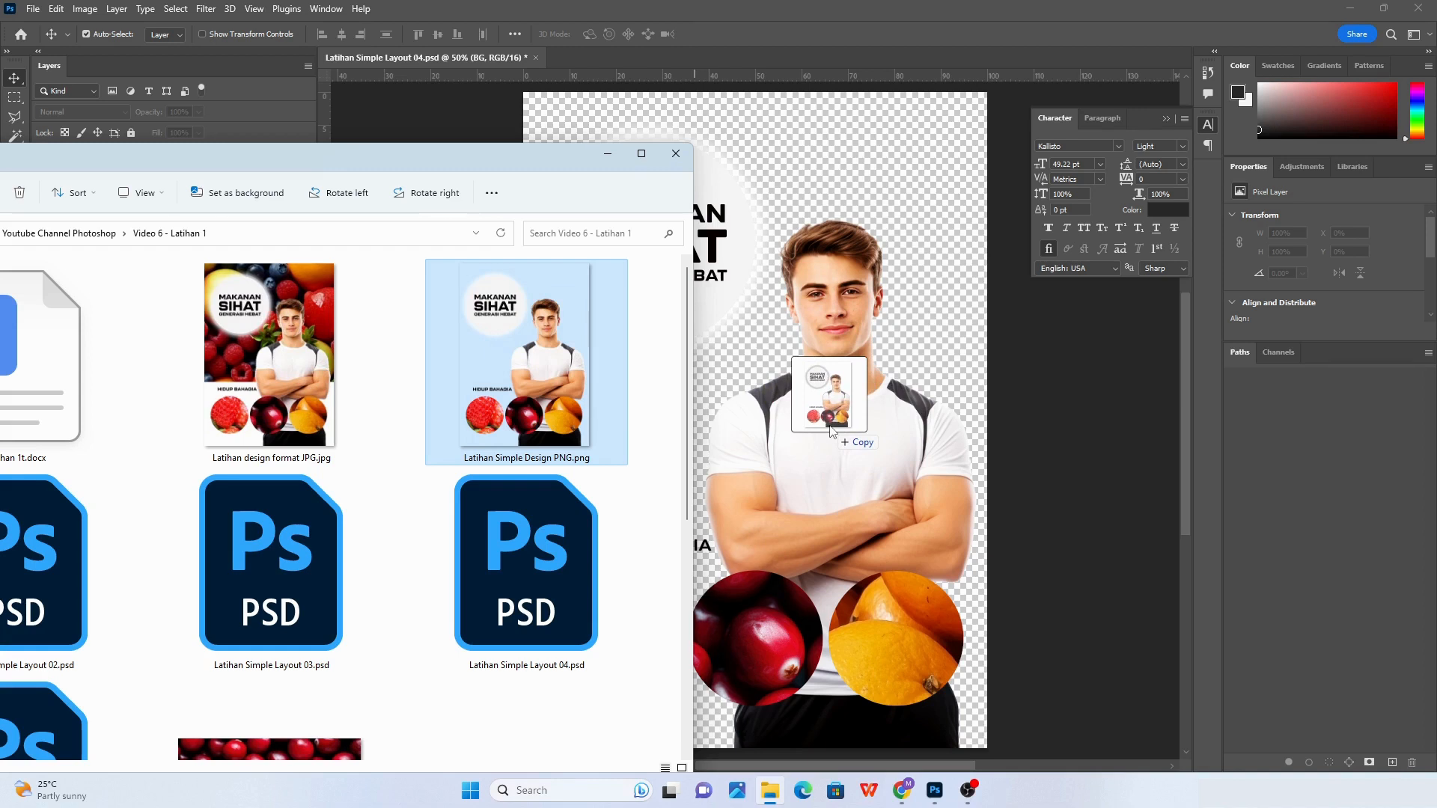
pyautogui.moveTo(831, 430); pyautogui.dragTo(400, 90)
pyautogui.moveTo(606, 285); pyautogui.dragTo(765, 65)
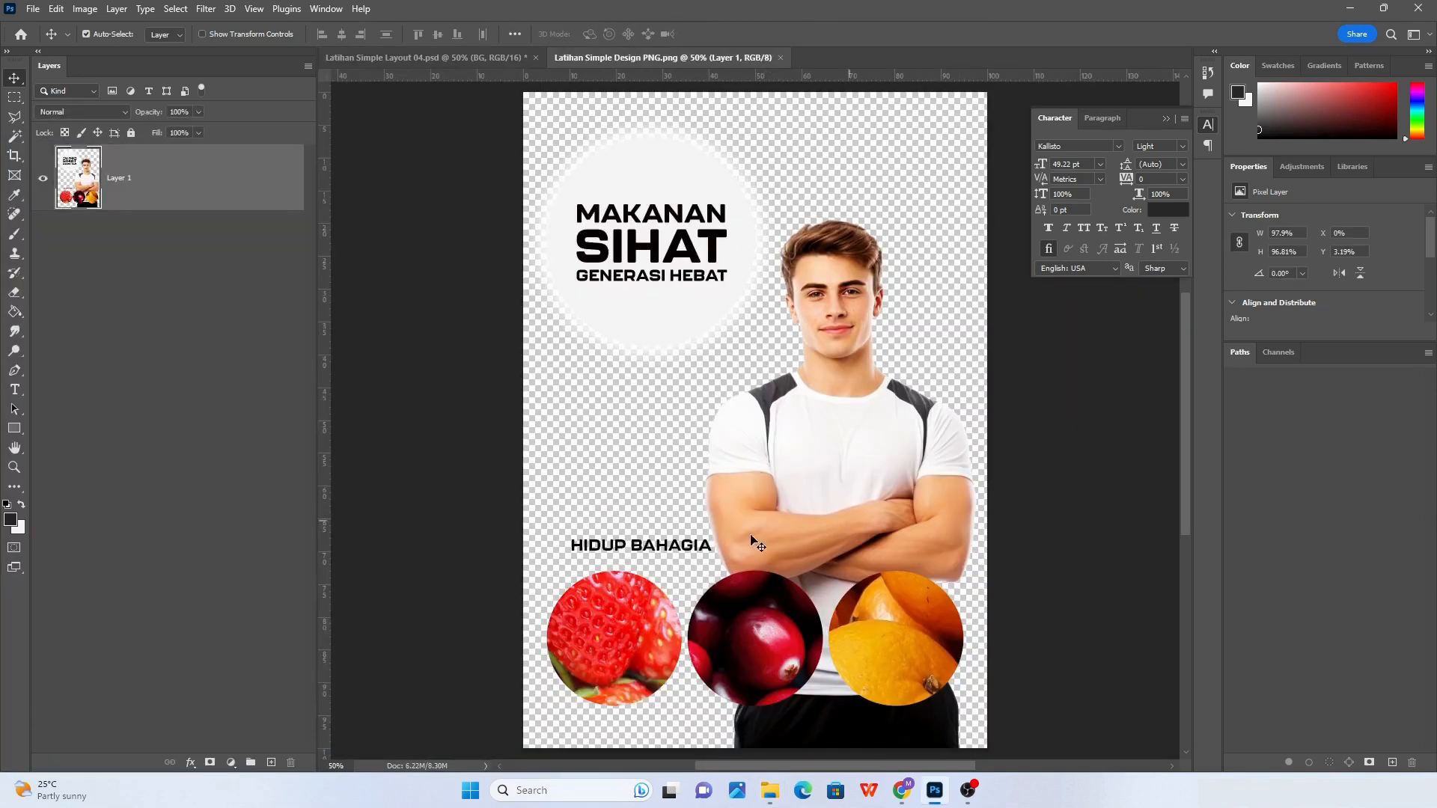
# Compare the layers of Latihan Simple Layout 04.psd with those of the opened Latihan Simple Design PNG.png
pyautogui.click(479, 63)
pyautogui.click(602, 59)
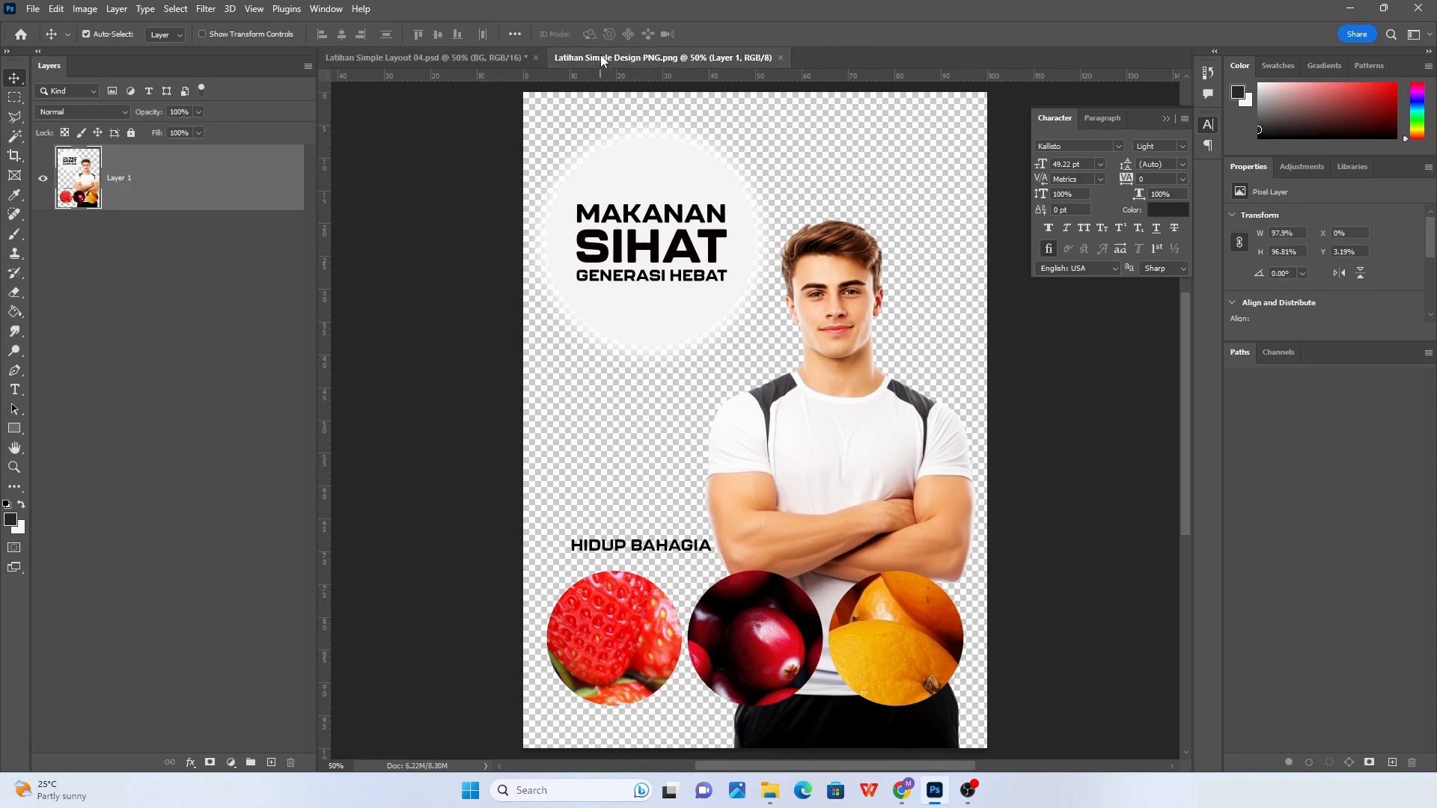
pyautogui.click(414, 57)
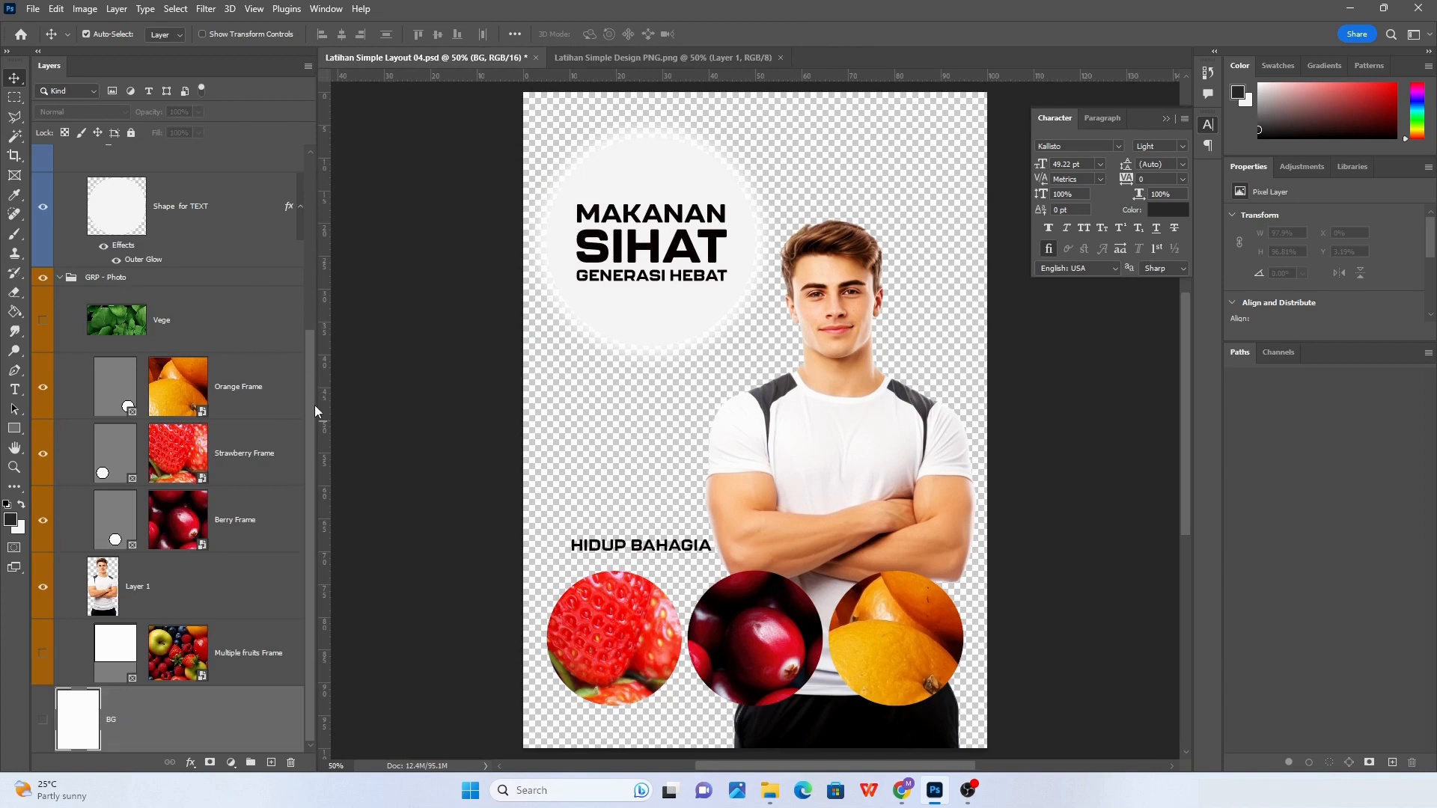
pyautogui.scroll(4, 312, 405)
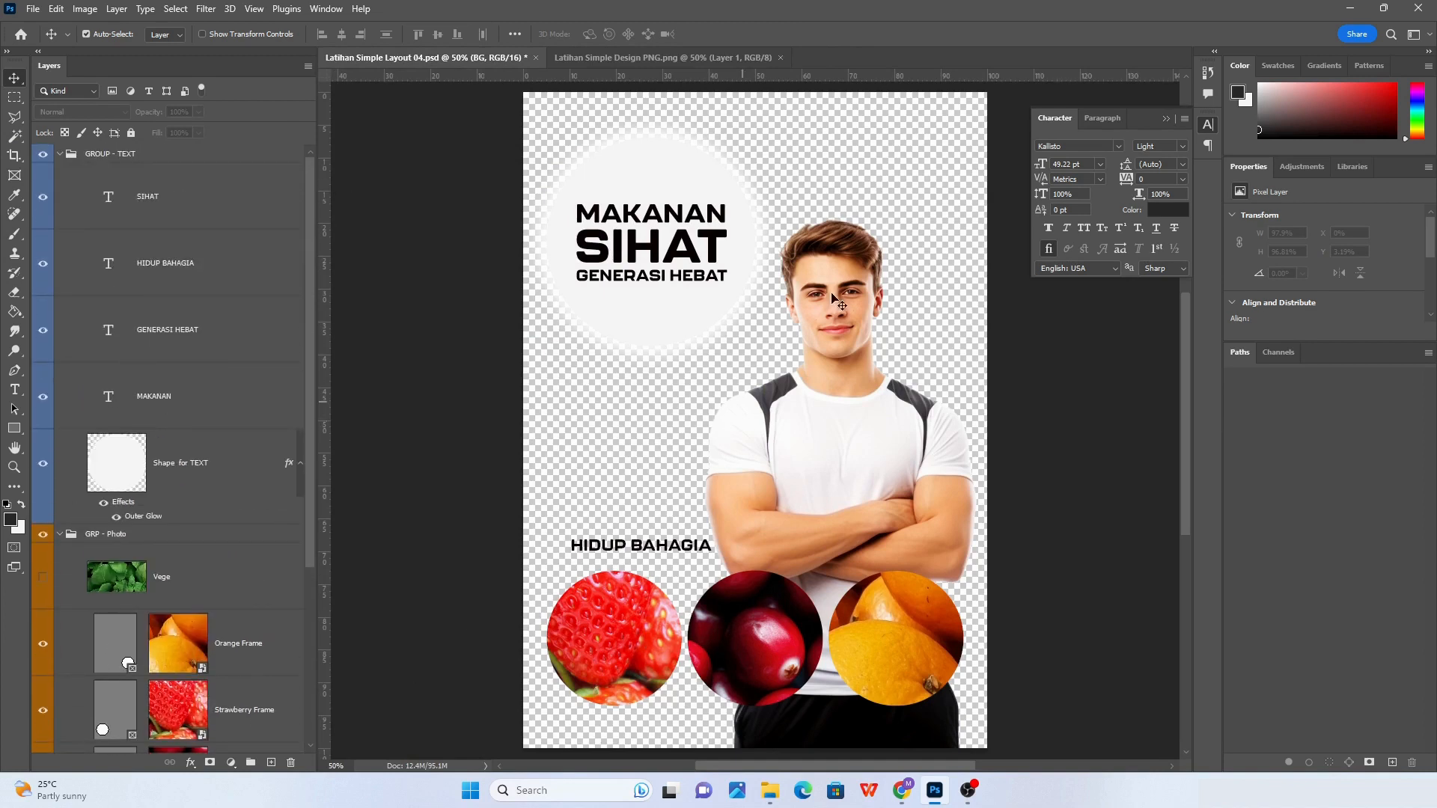
pyautogui.click(652, 59)
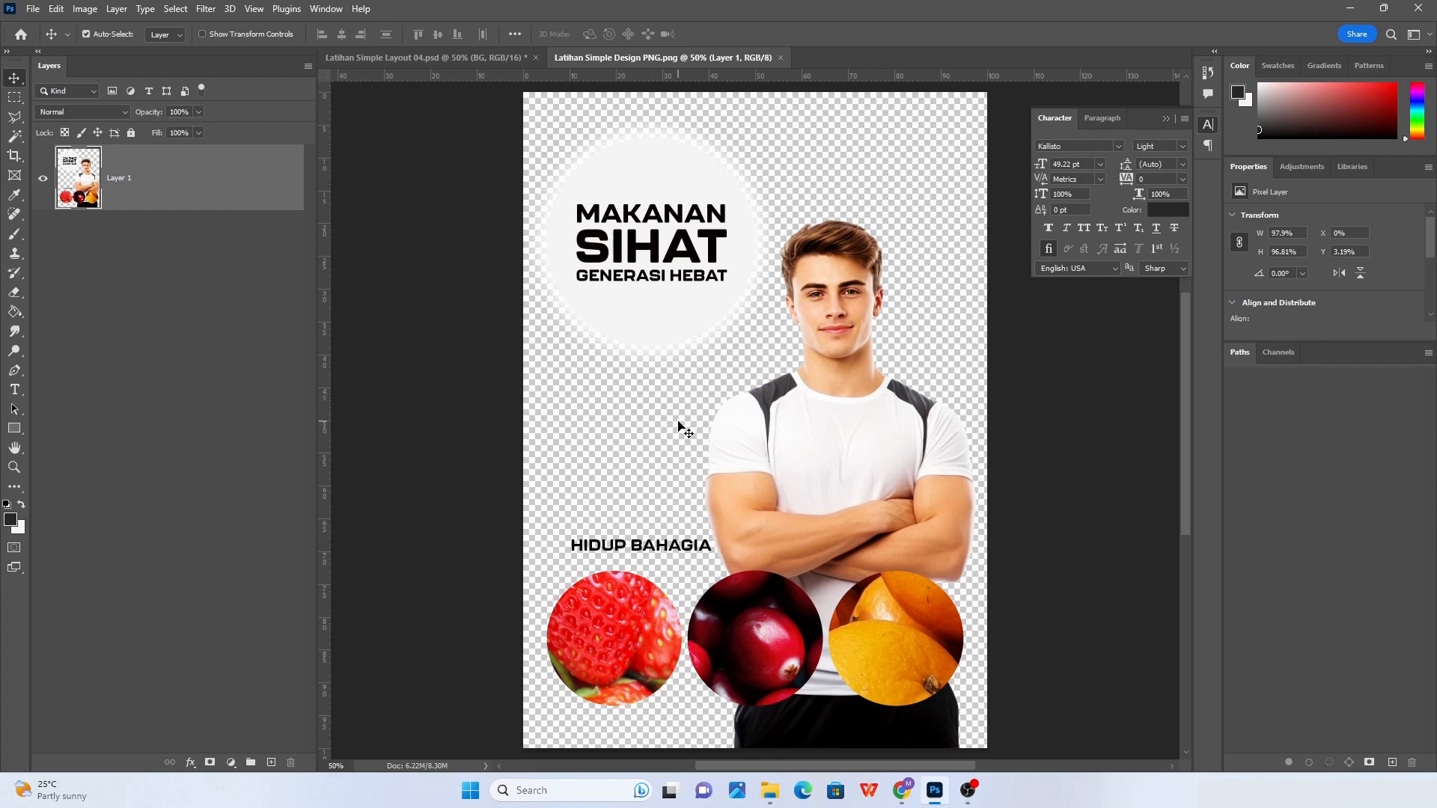
# Open the green vegetable photo vecteezy_top-view-of-green-fresh-vegetable-background_3331153.jpg from the Video 6 - Latihan 1 folder
pyautogui.click(33, 9)
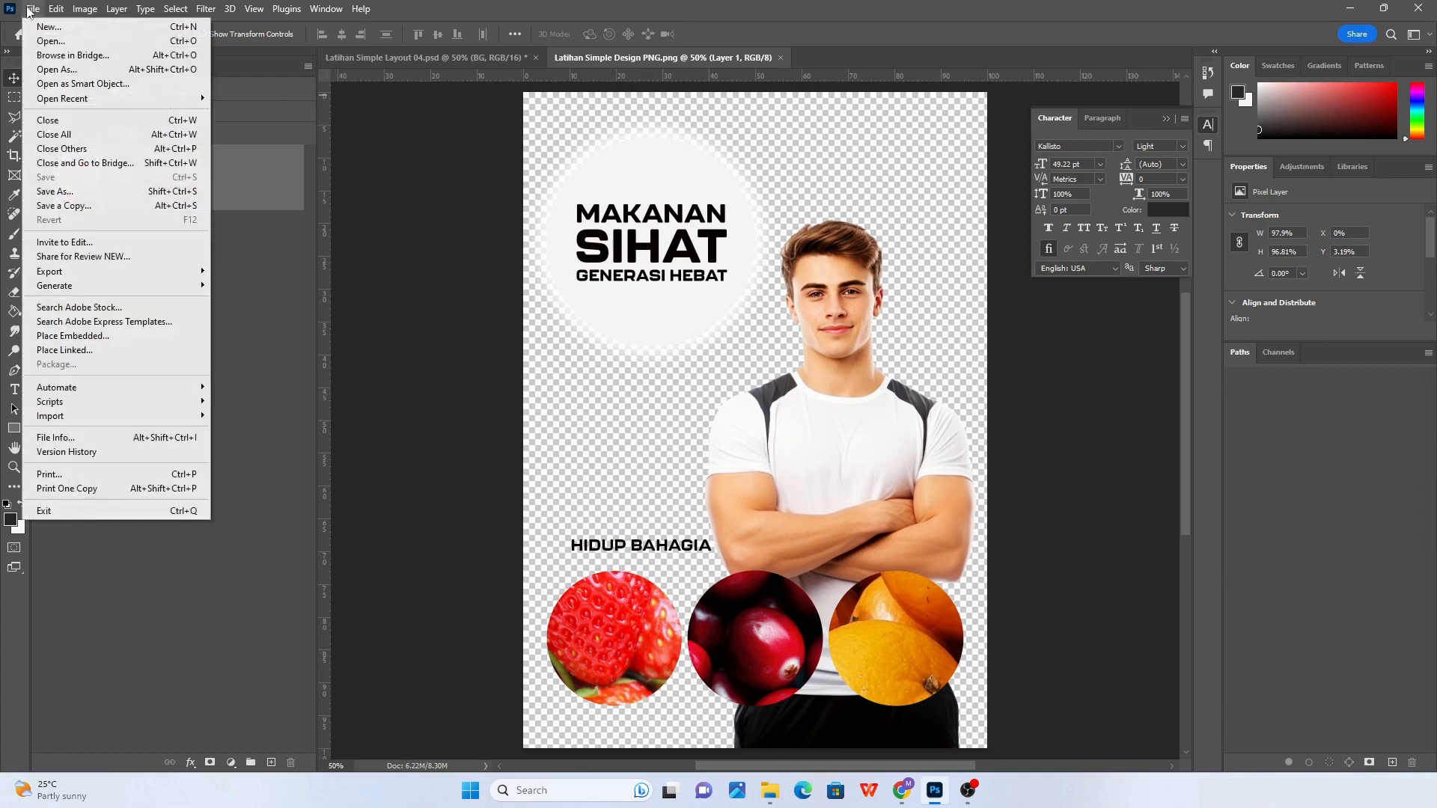
pyautogui.click(51, 42)
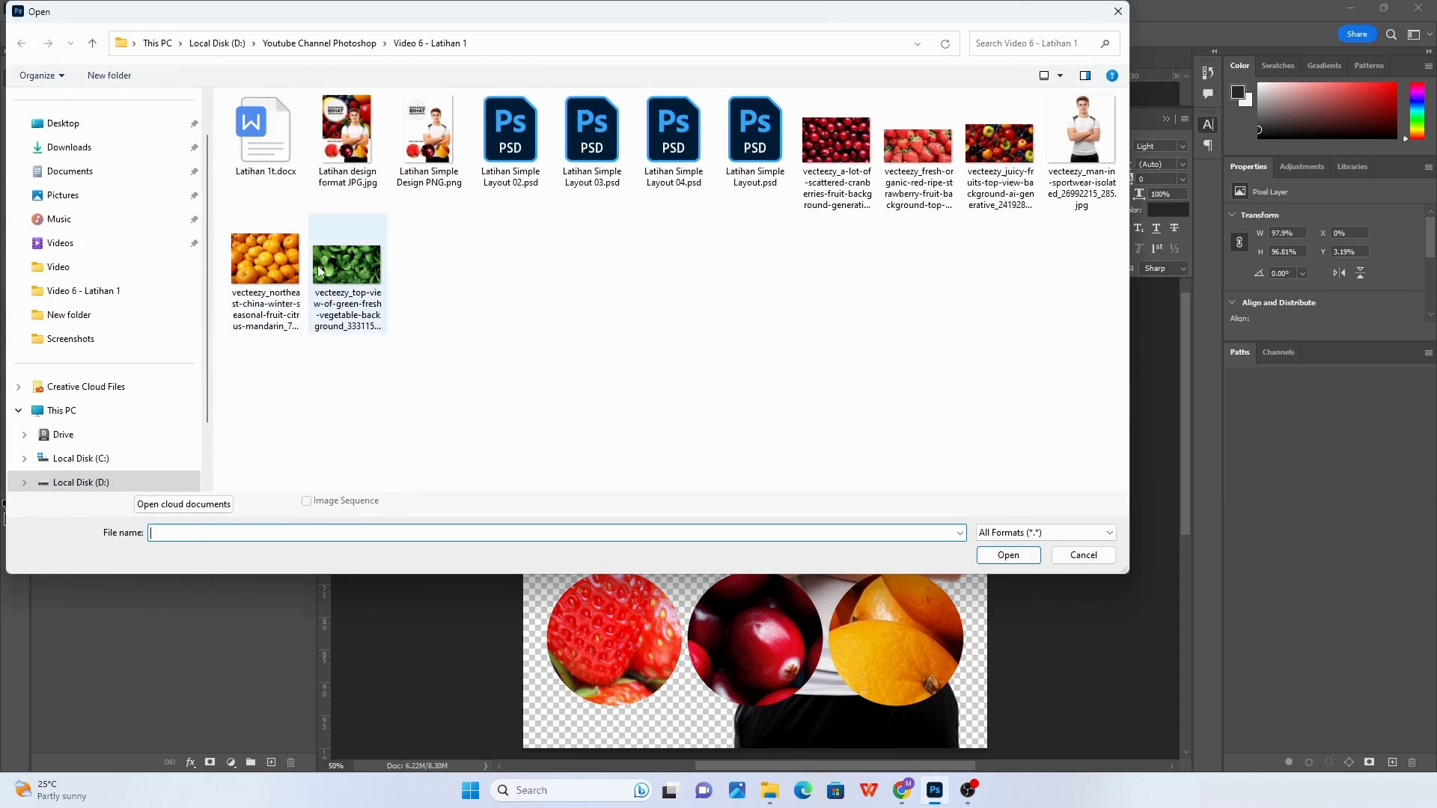
pyautogui.click(364, 280)
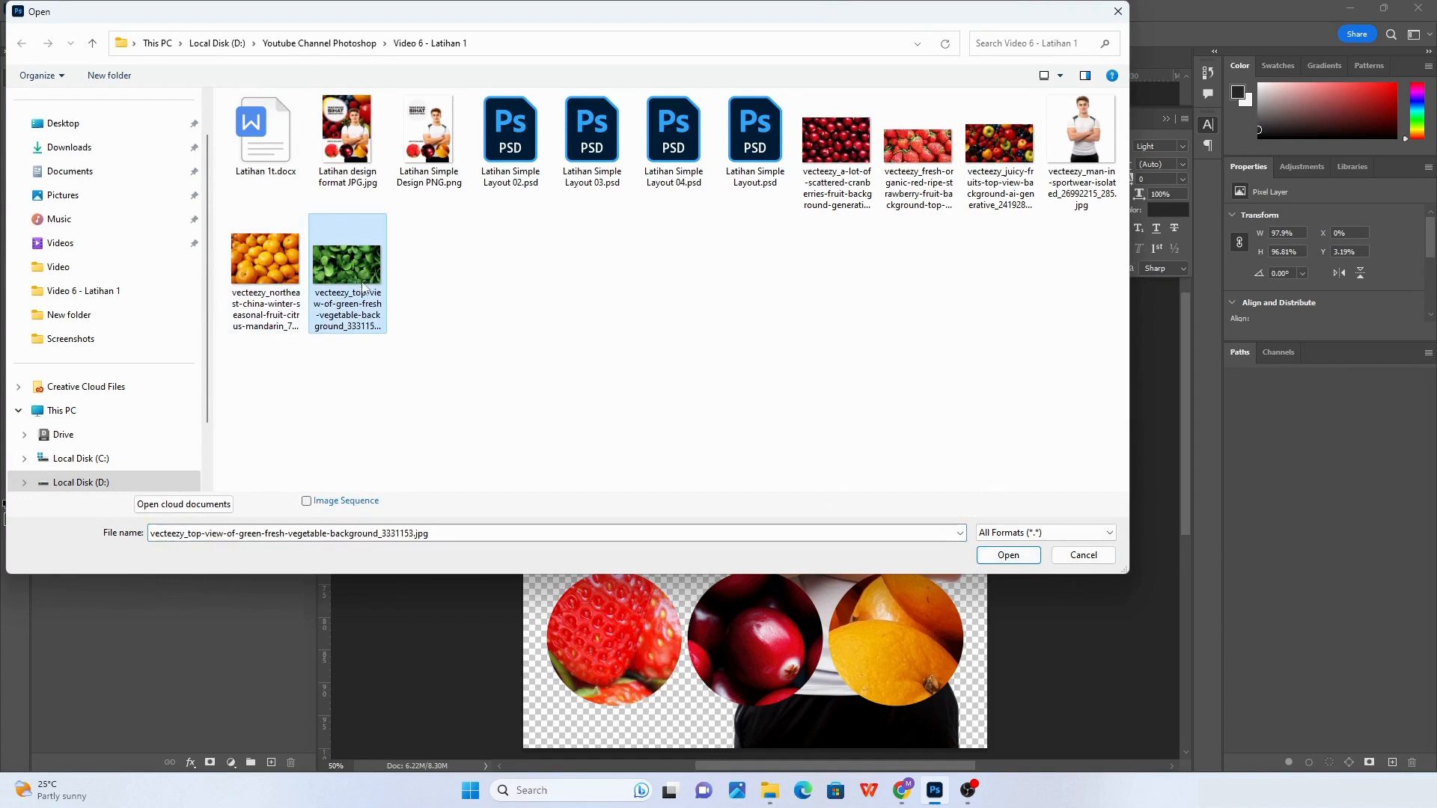
pyautogui.moveTo(363, 288)
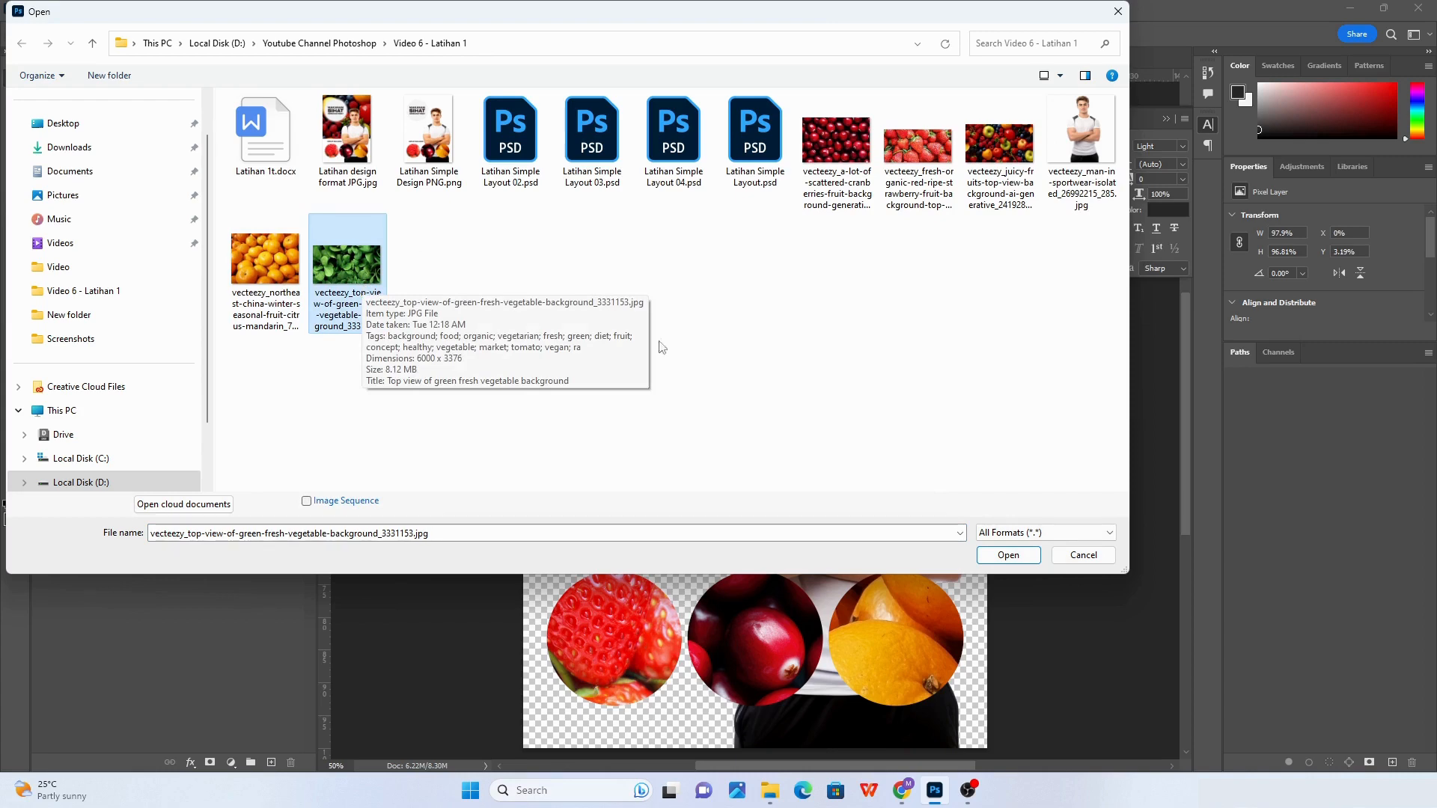
pyautogui.click(1008, 556)
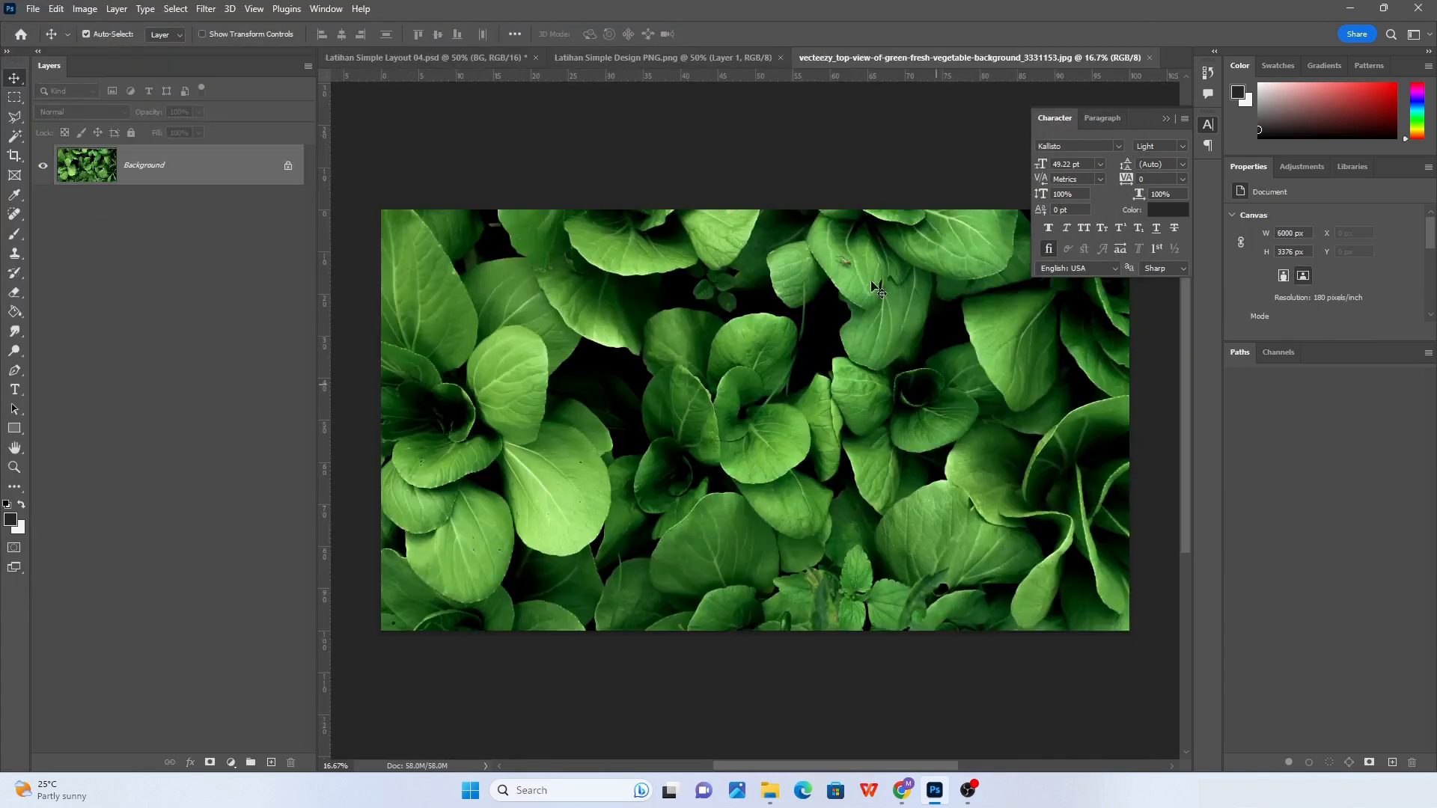
# Float the green vegetable photo's window, copy the image into Latihan Simple Design PNG.png, and close the photo document
pyautogui.click(478, 63)
pyautogui.click(608, 60)
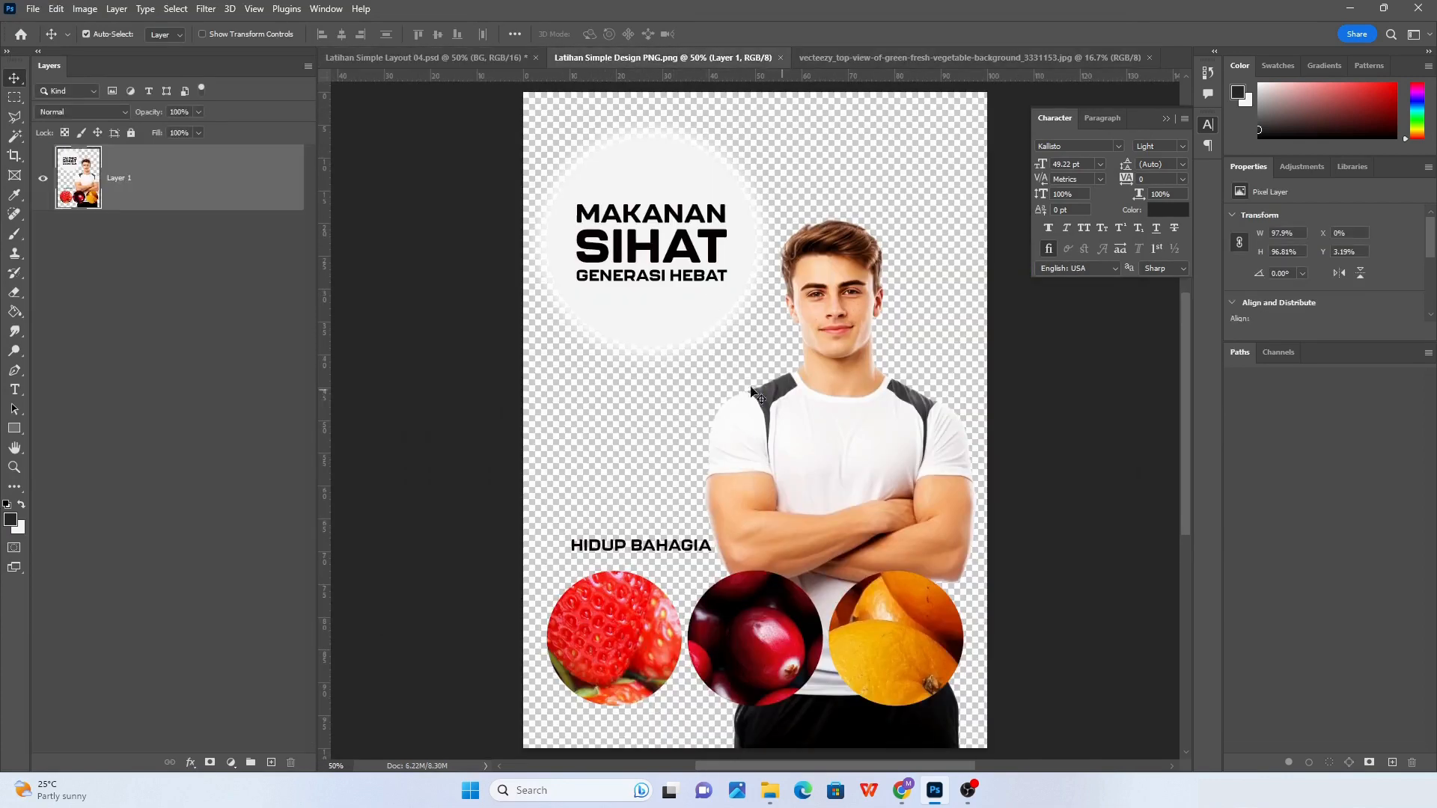
pyautogui.click(901, 58)
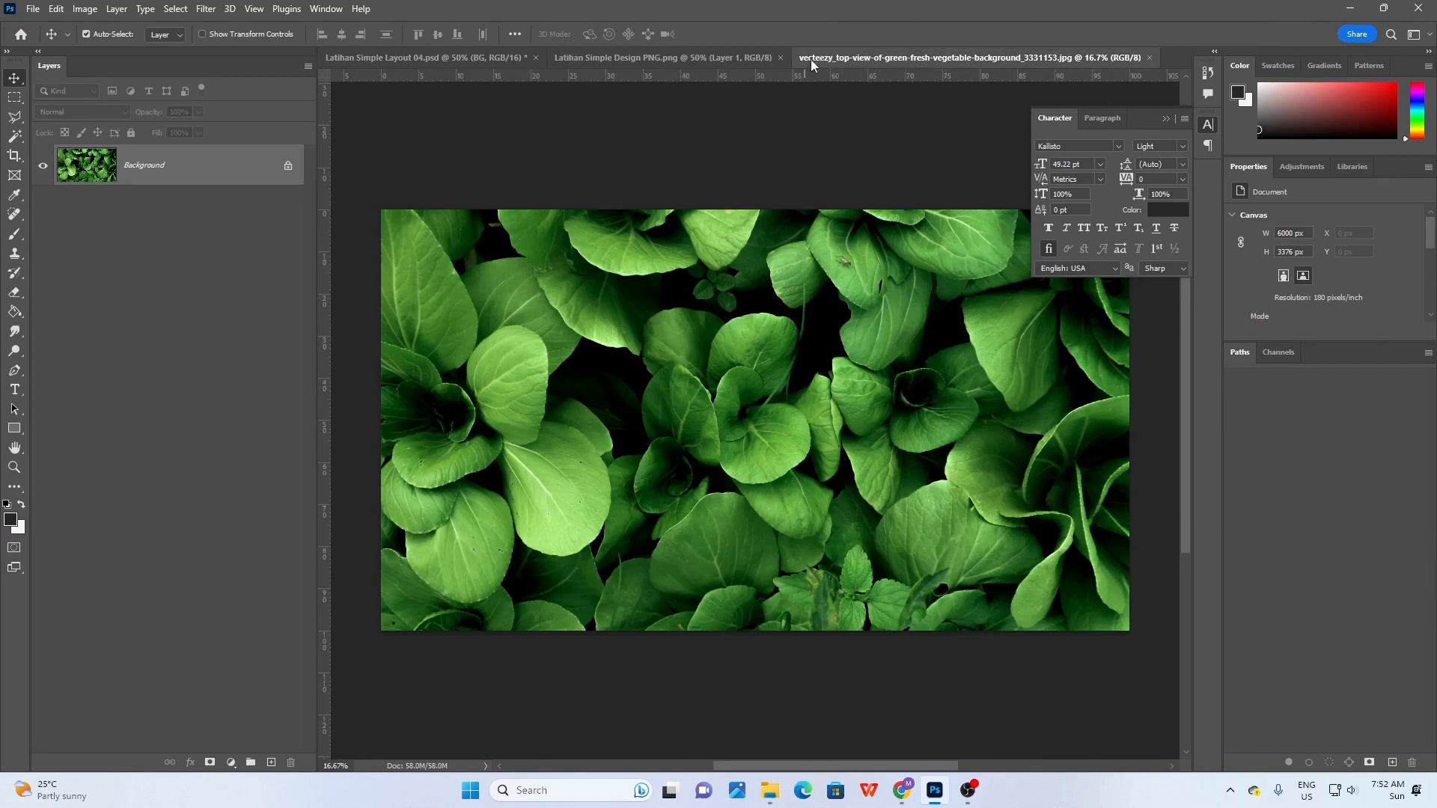
pyautogui.moveTo(810, 60); pyautogui.dragTo(896, 320)
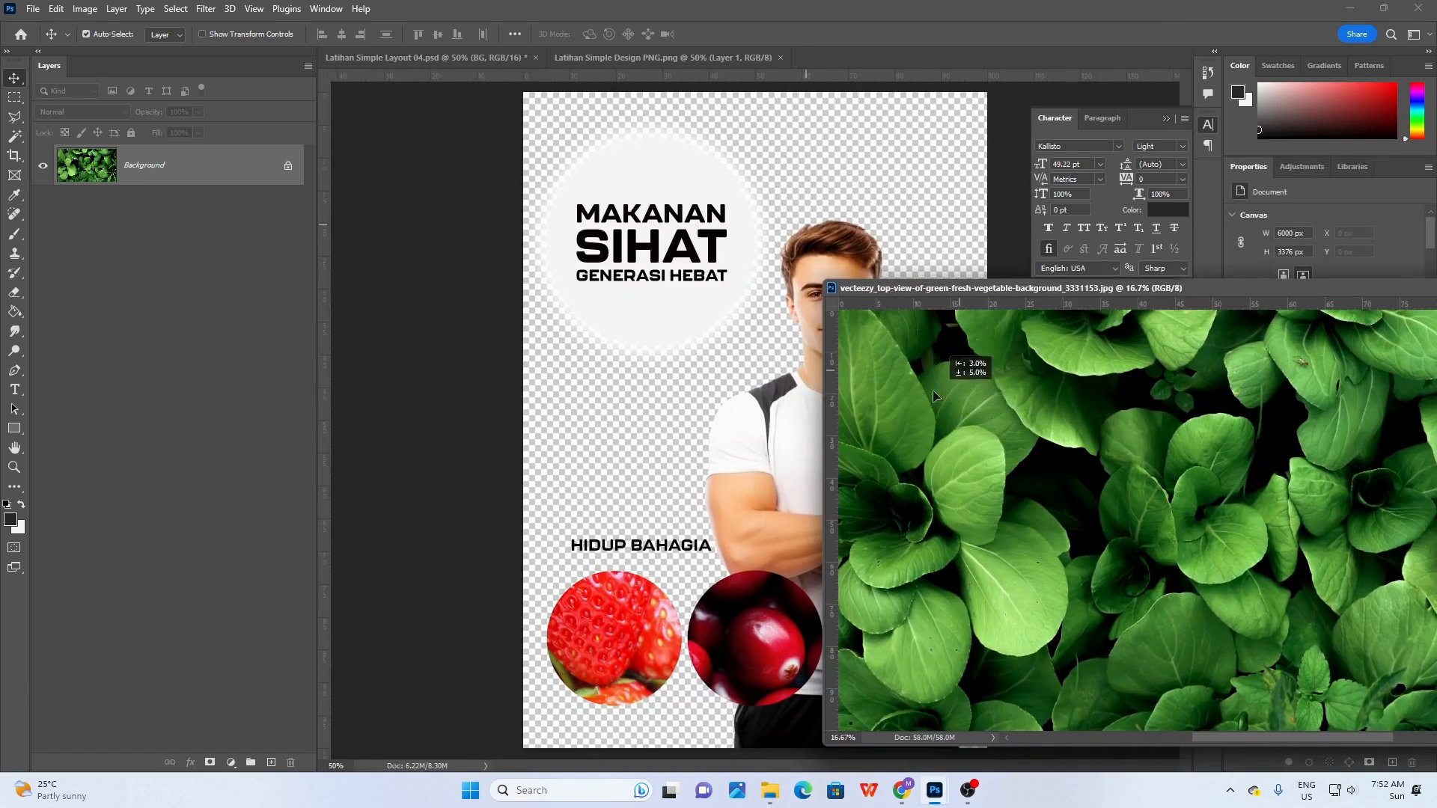
pyautogui.moveTo(961, 374); pyautogui.dragTo(649, 390)
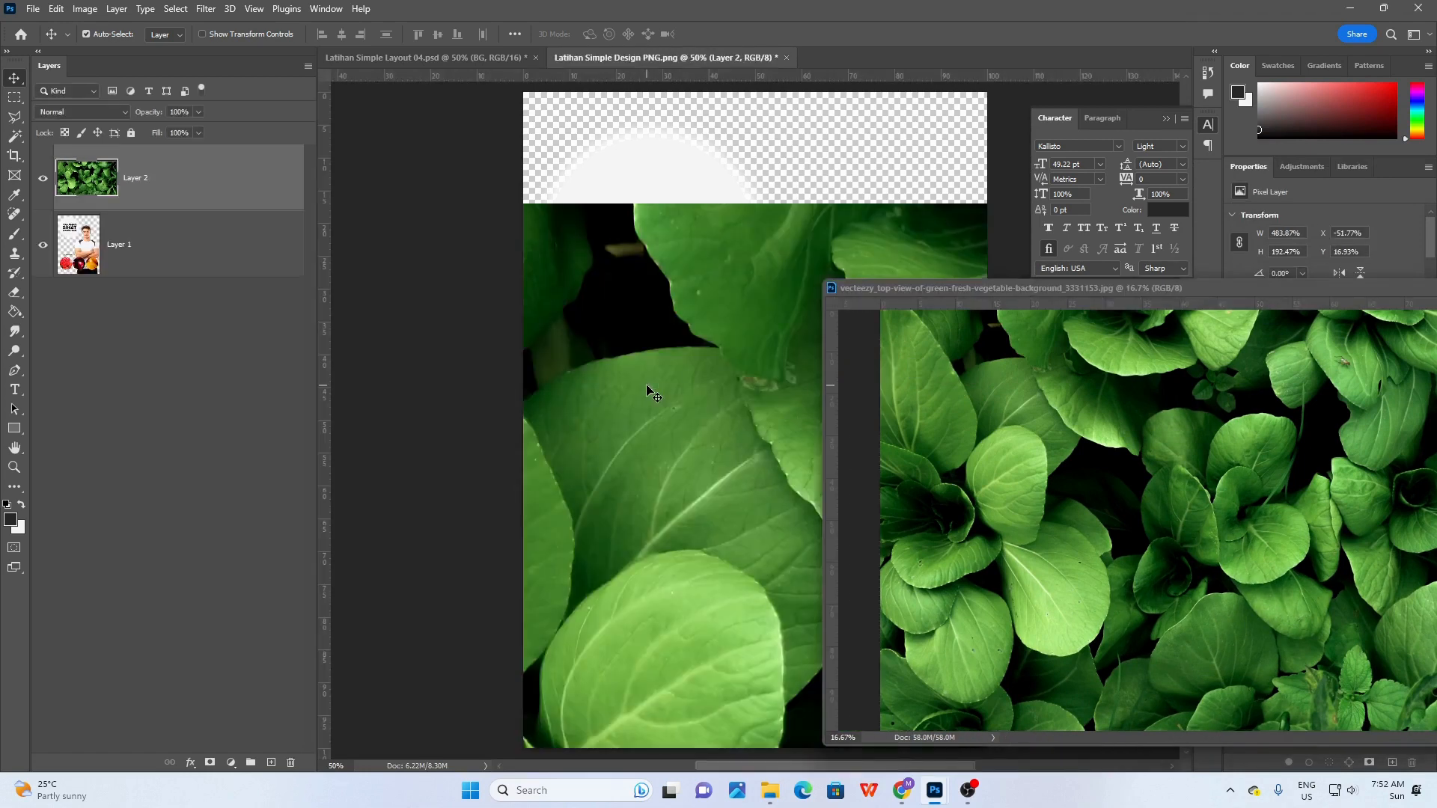
pyautogui.moveTo(1143, 287); pyautogui.dragTo(549, 236)
pyautogui.click(988, 232)
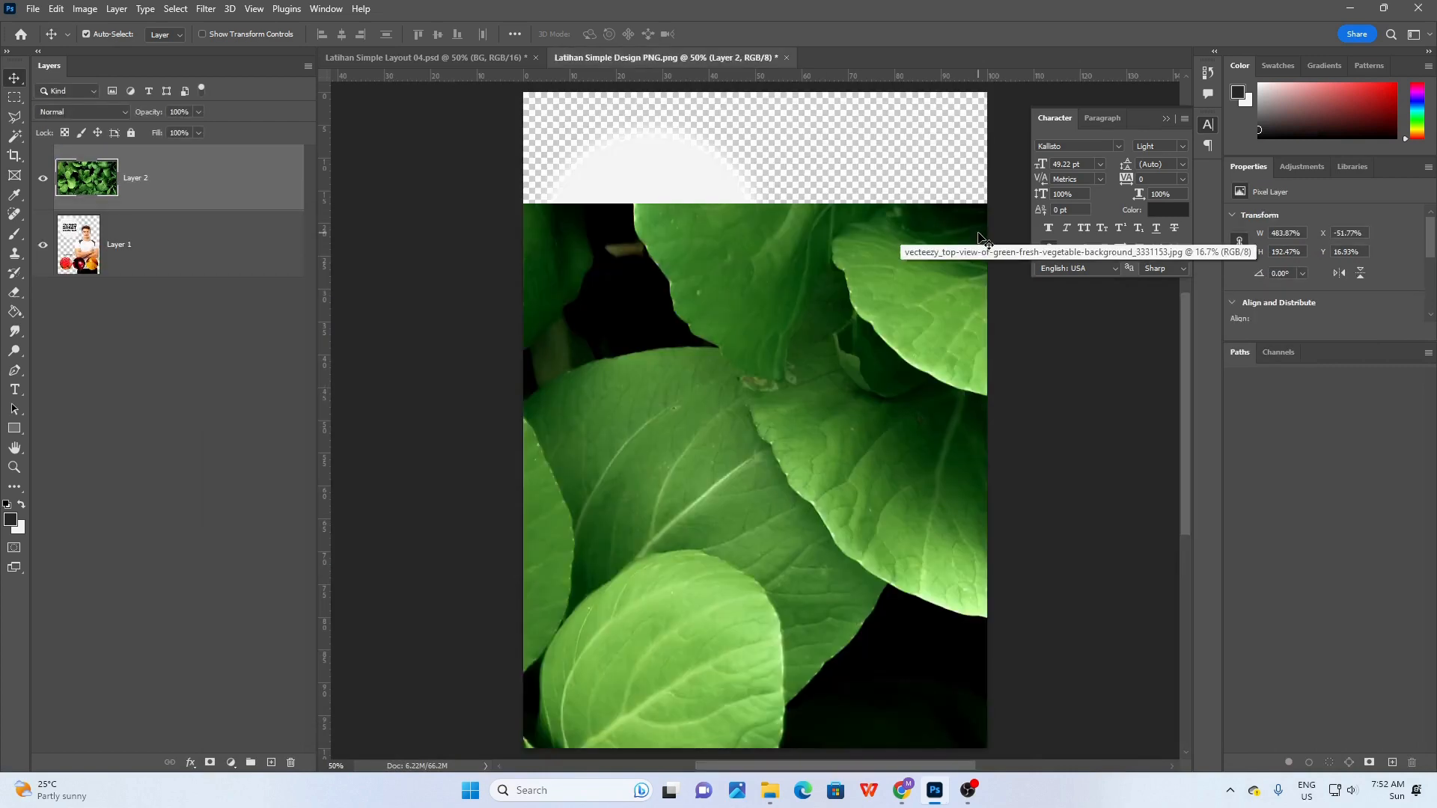
# Place the vegetable layer beneath the poster layer and position it as a leafy background behind the design
pyautogui.moveTo(791, 465); pyautogui.dragTo(727, 345)
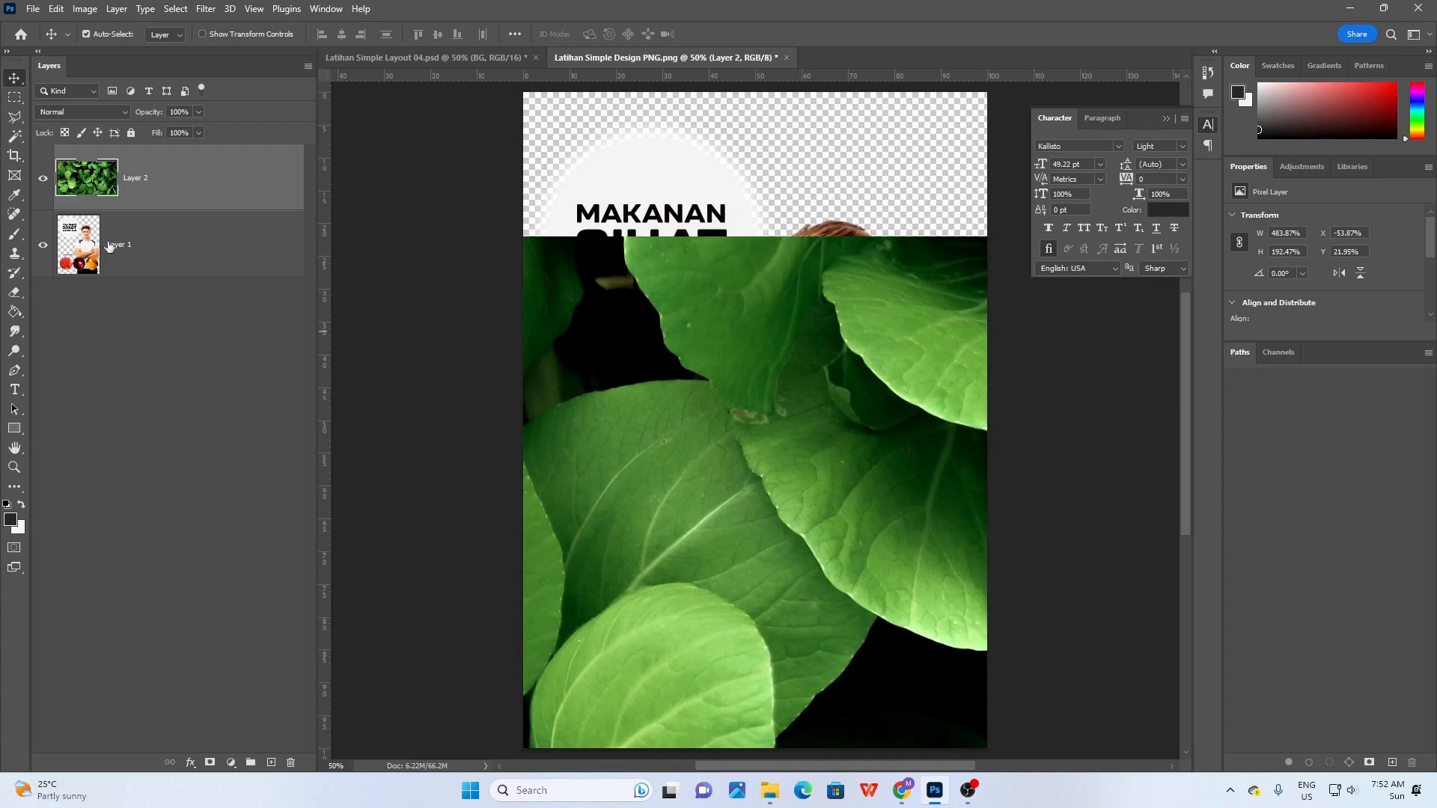
pyautogui.moveTo(667, 320); pyautogui.dragTo(747, 136)
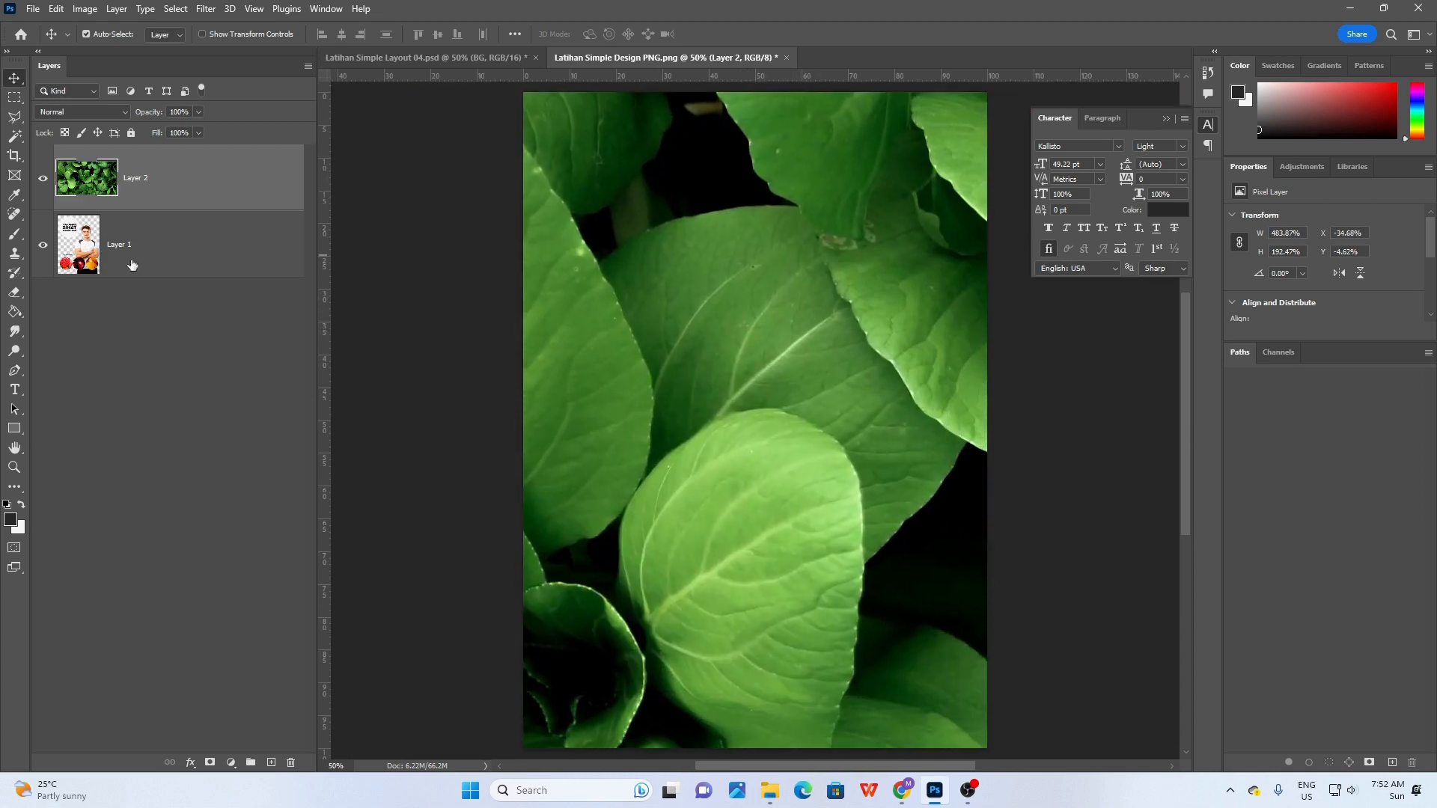
pyautogui.moveTo(139, 187); pyautogui.dragTo(137, 291)
pyautogui.moveTo(844, 192); pyautogui.dragTo(753, 219)
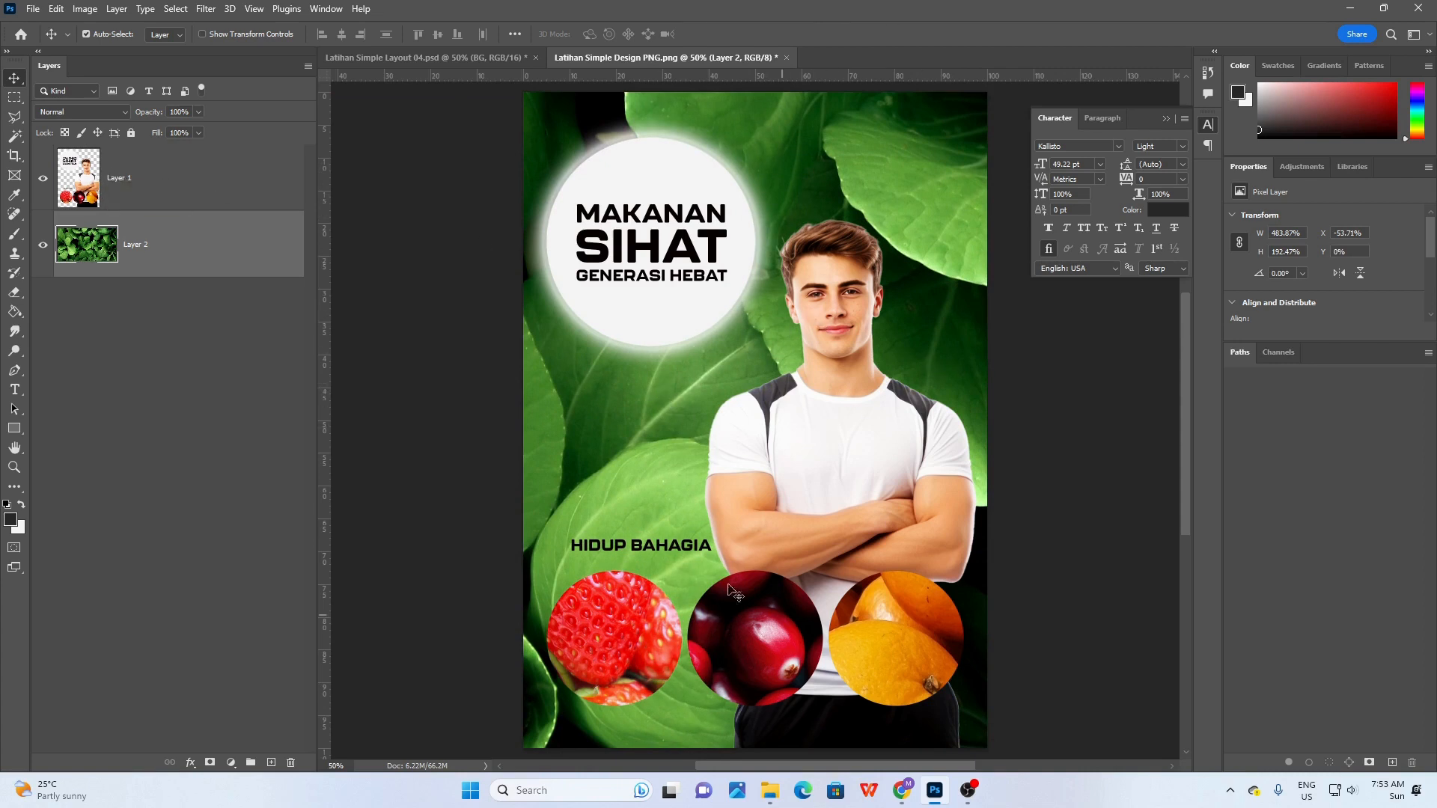
pyautogui.moveTo(601, 430); pyautogui.dragTo(598, 405)
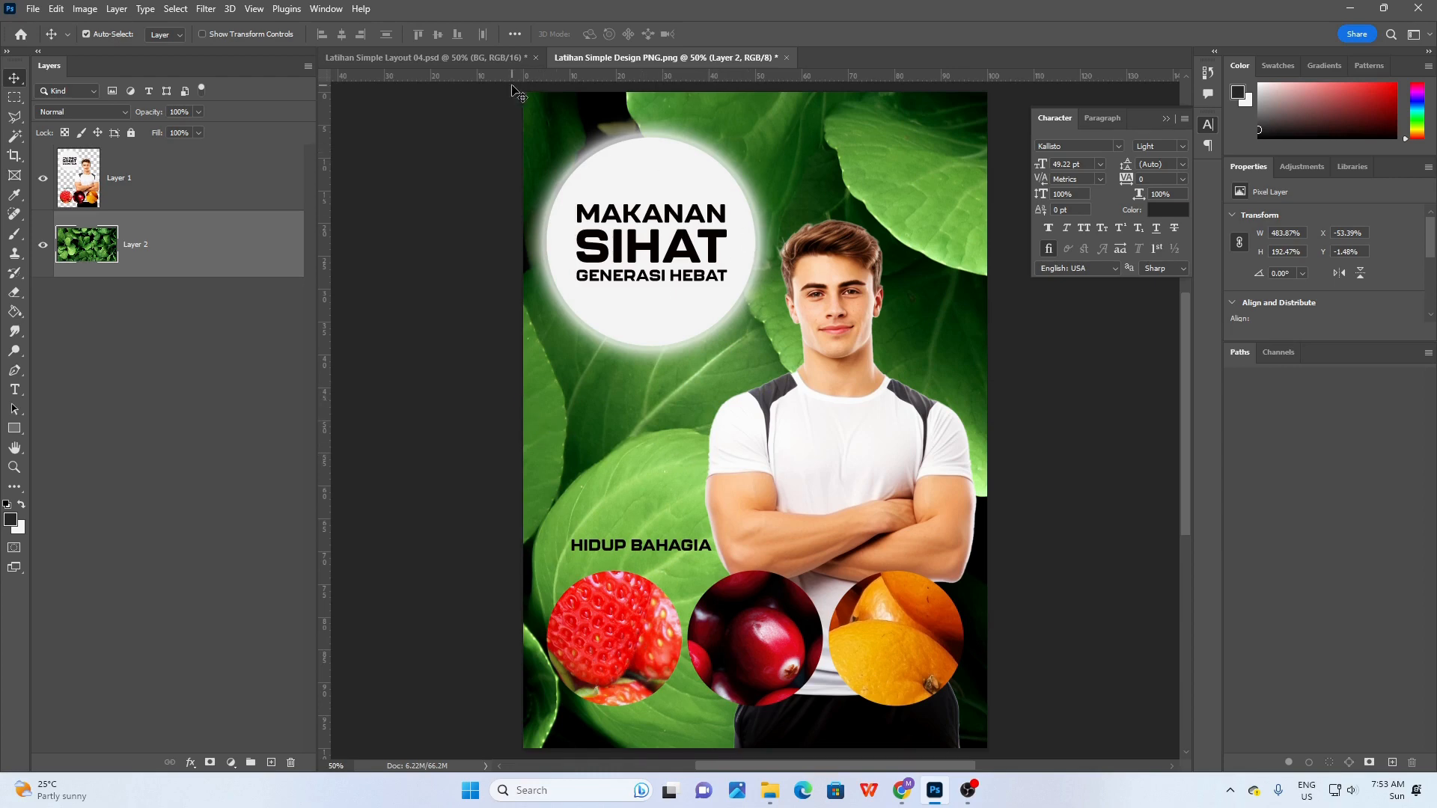
# Return to Latihan Simple Layout 04.psd and show the Multiple fruits Frame and BG layers again
pyautogui.click(437, 57)
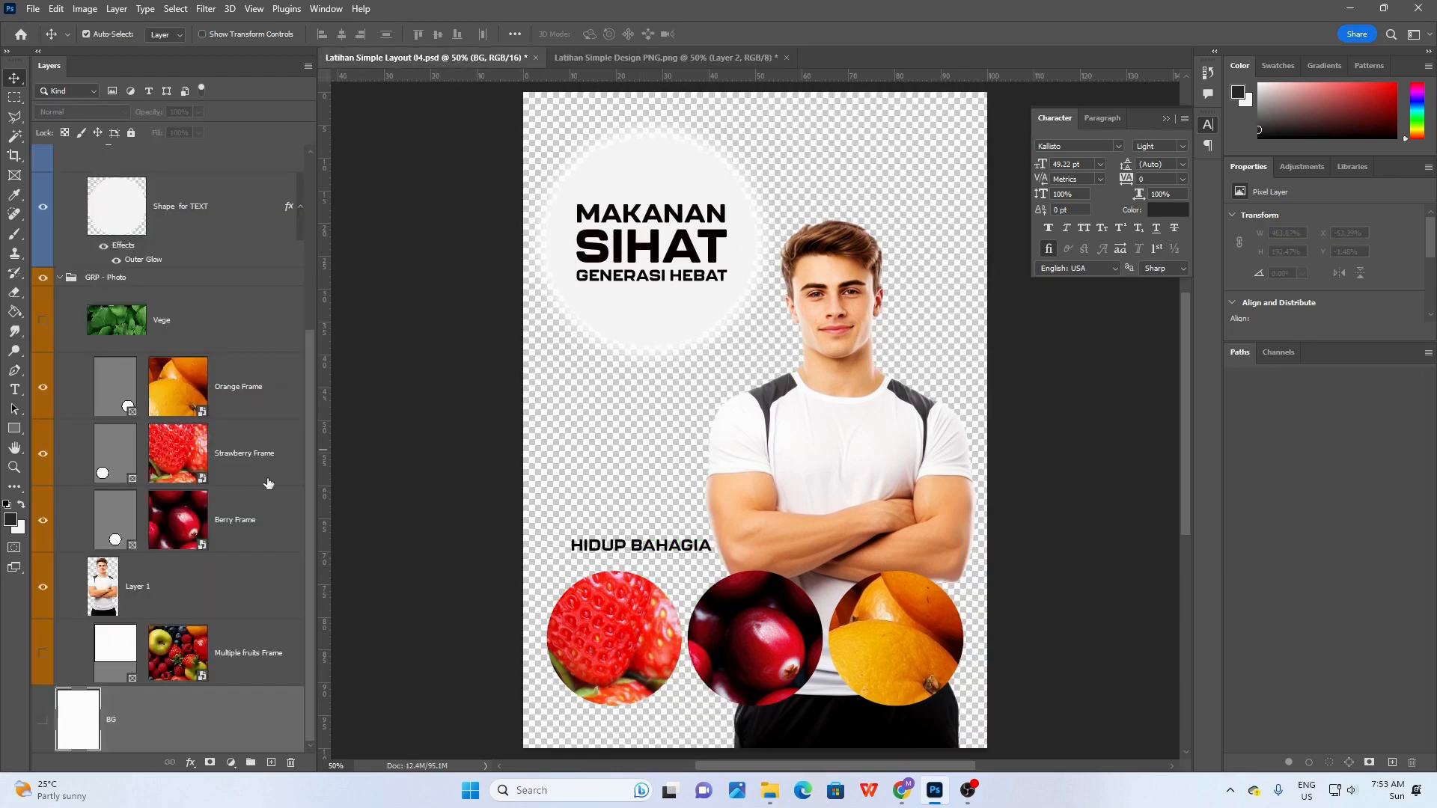
pyautogui.click(42, 656)
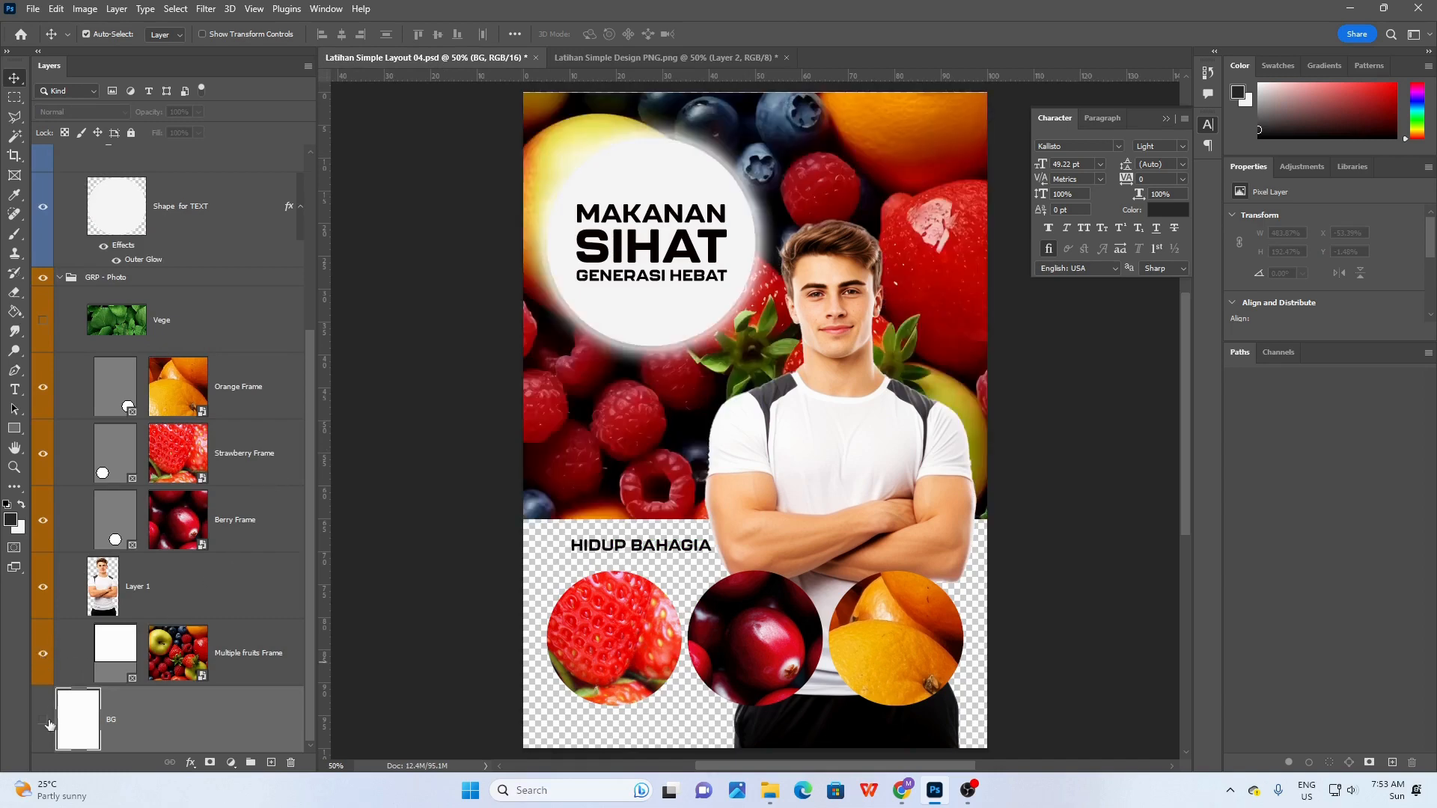
pyautogui.click(43, 720)
pyautogui.moveTo(307, 440); pyautogui.dragTo(306, 496)
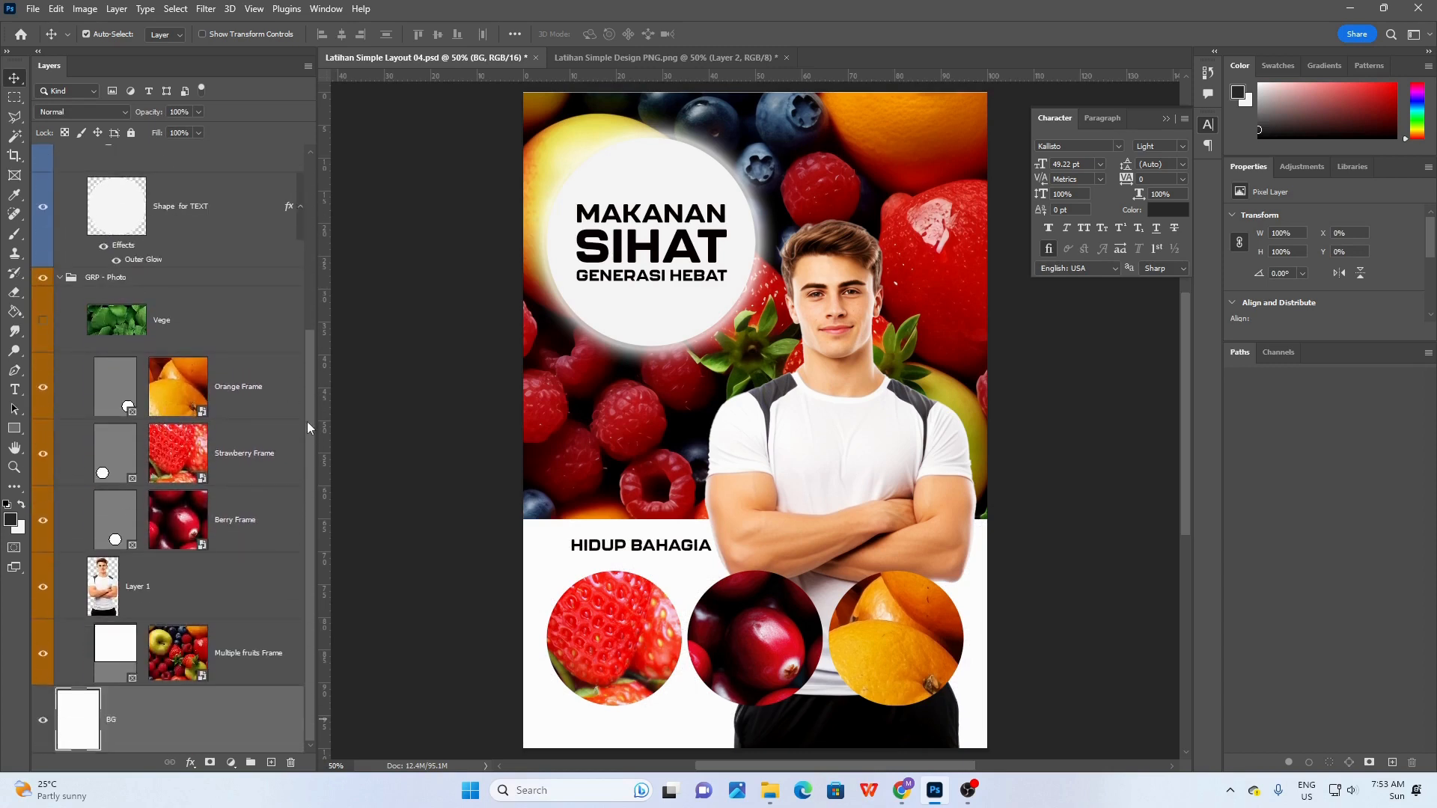
pyautogui.moveTo(311, 349); pyautogui.dragTo(307, 177)
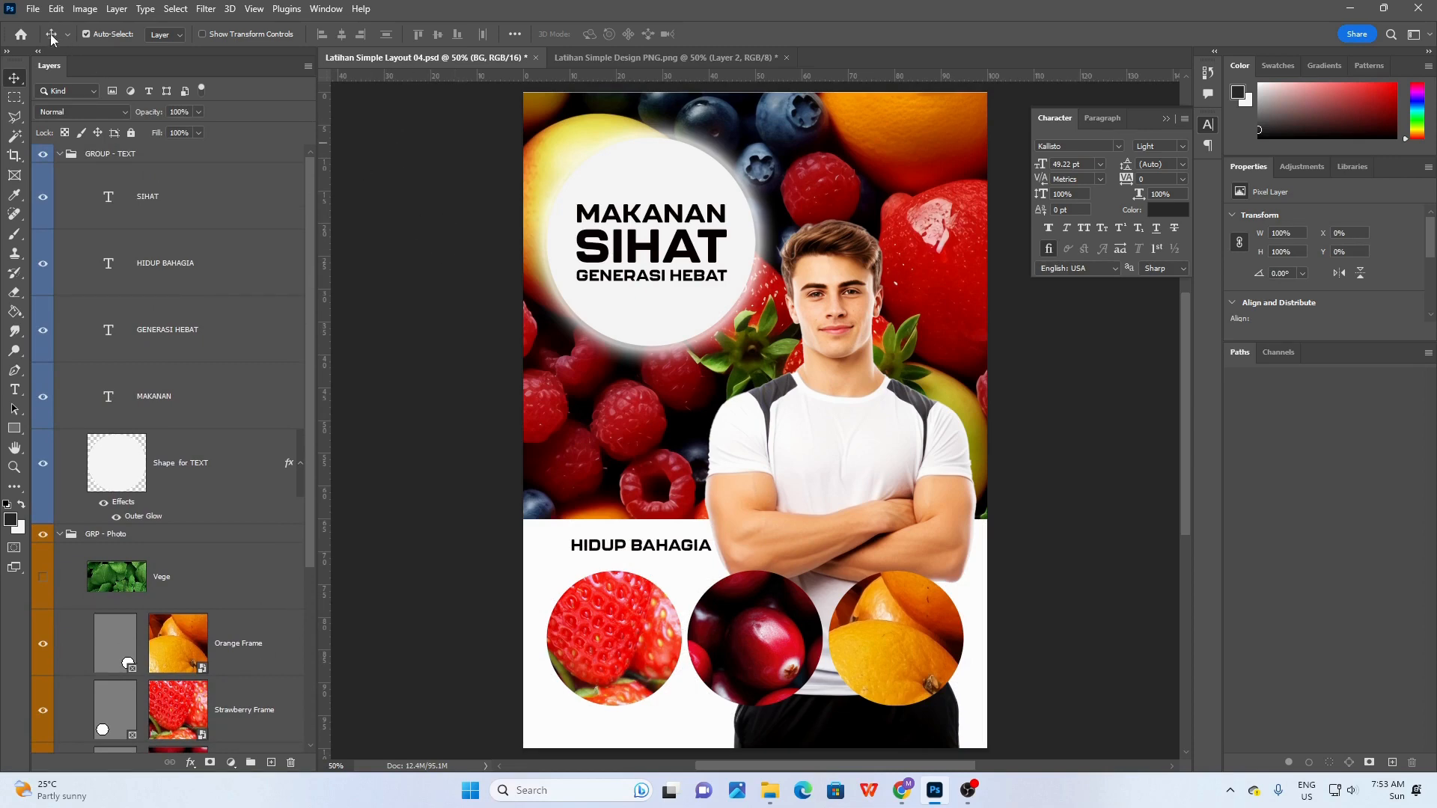
# Save the poster as Latihan Simple Layout 05.psd in Photoshop format in the Video 6 - Latihan 1 folder, with Maximize Compatibility on
pyautogui.click(32, 11)
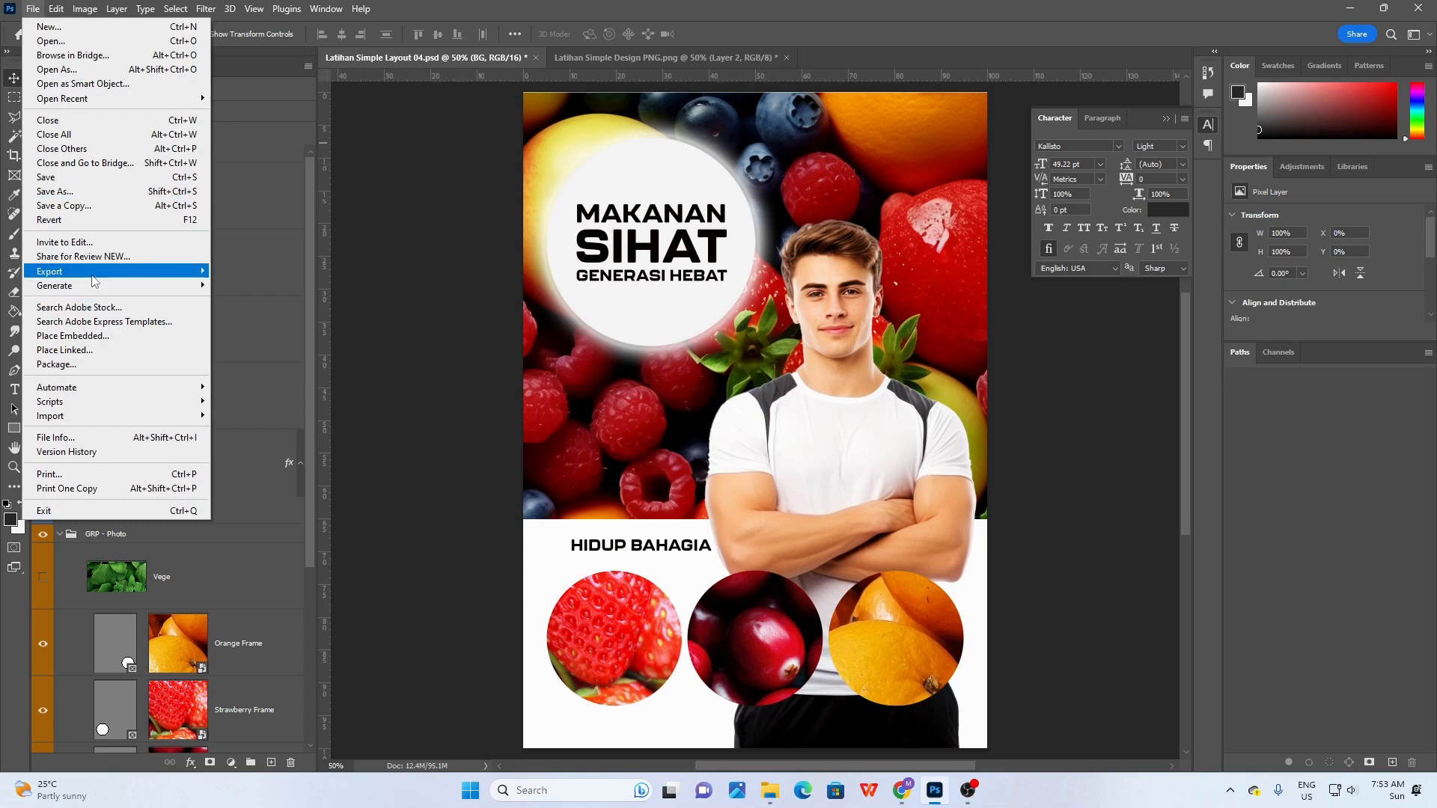
pyautogui.click(102, 193)
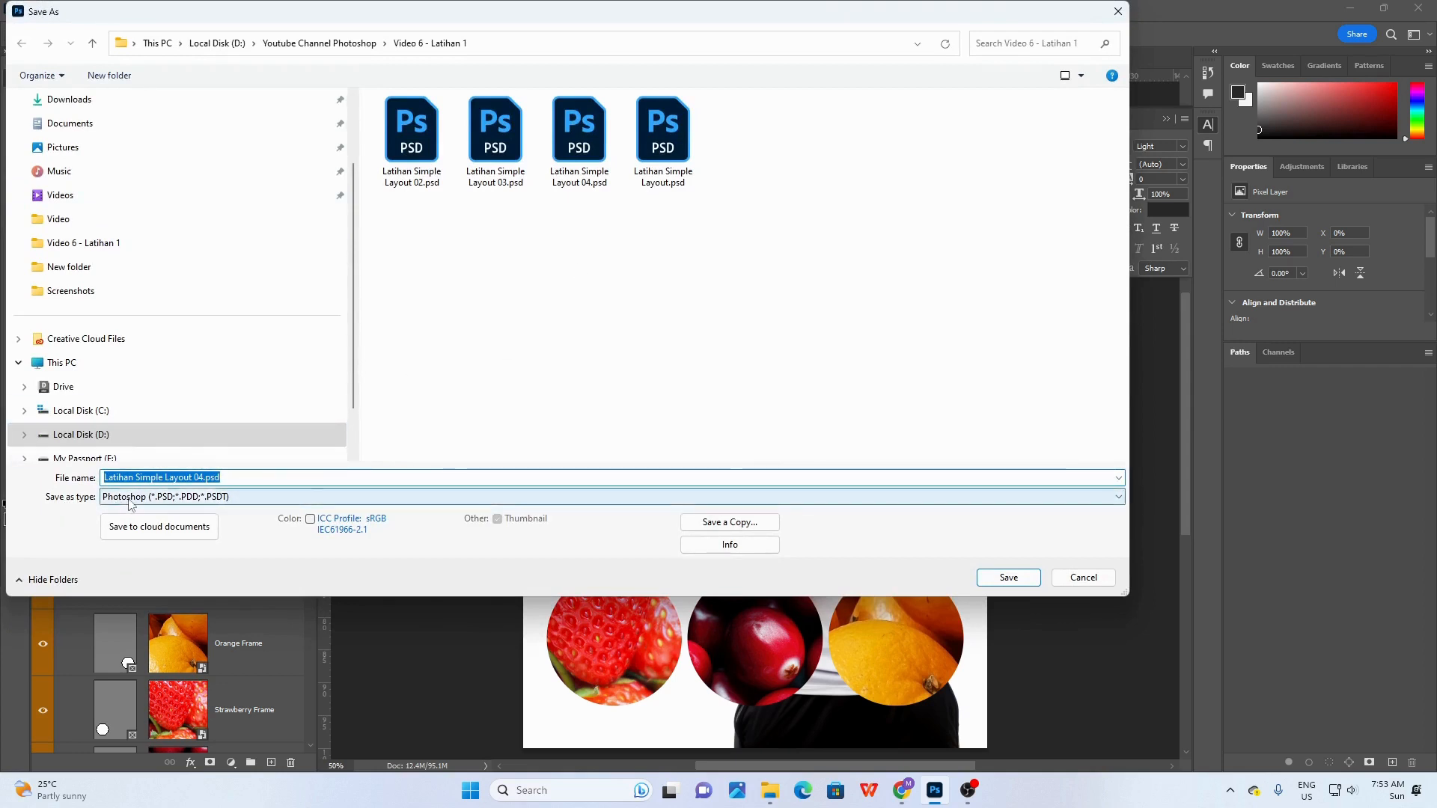
pyautogui.click(113, 500)
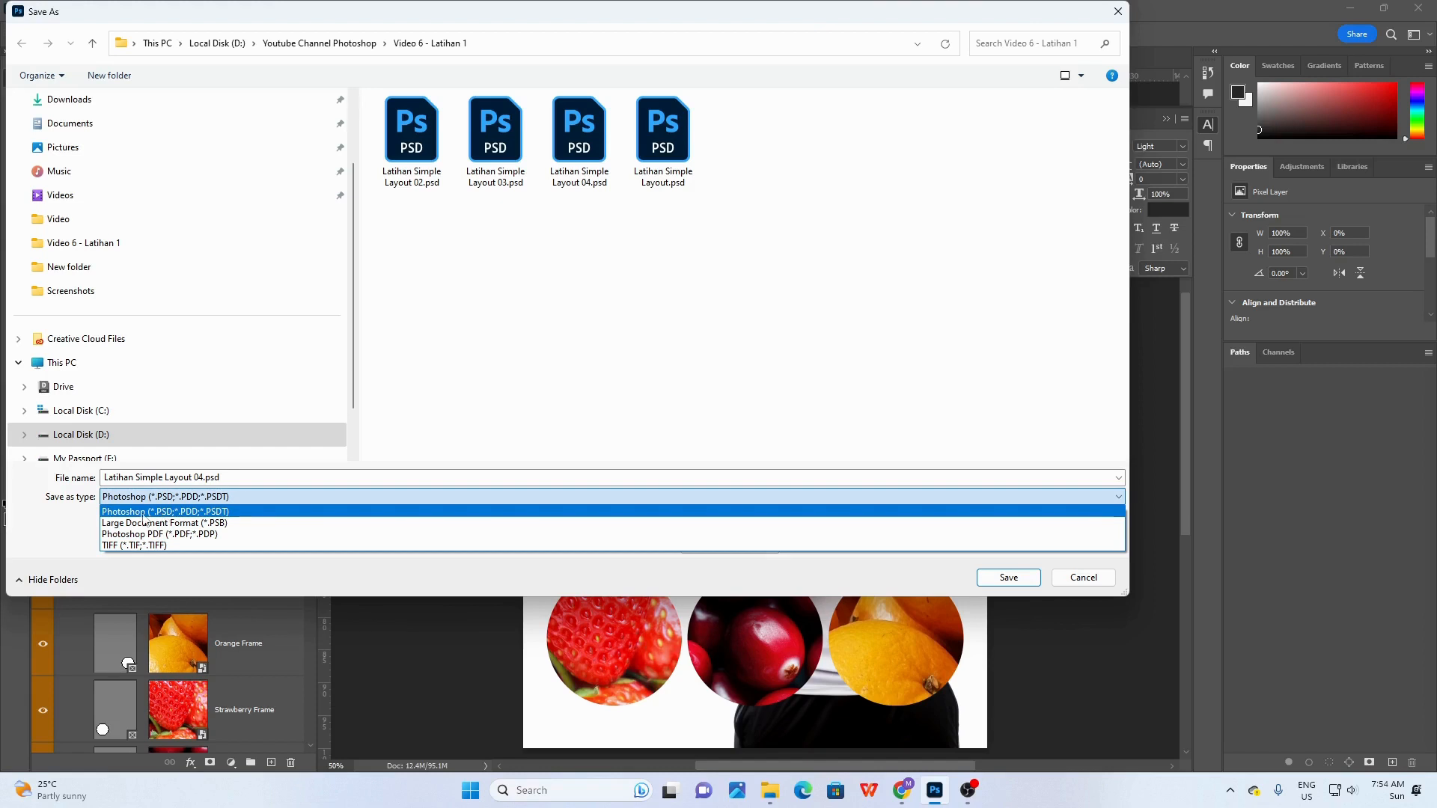
pyautogui.click(117, 516)
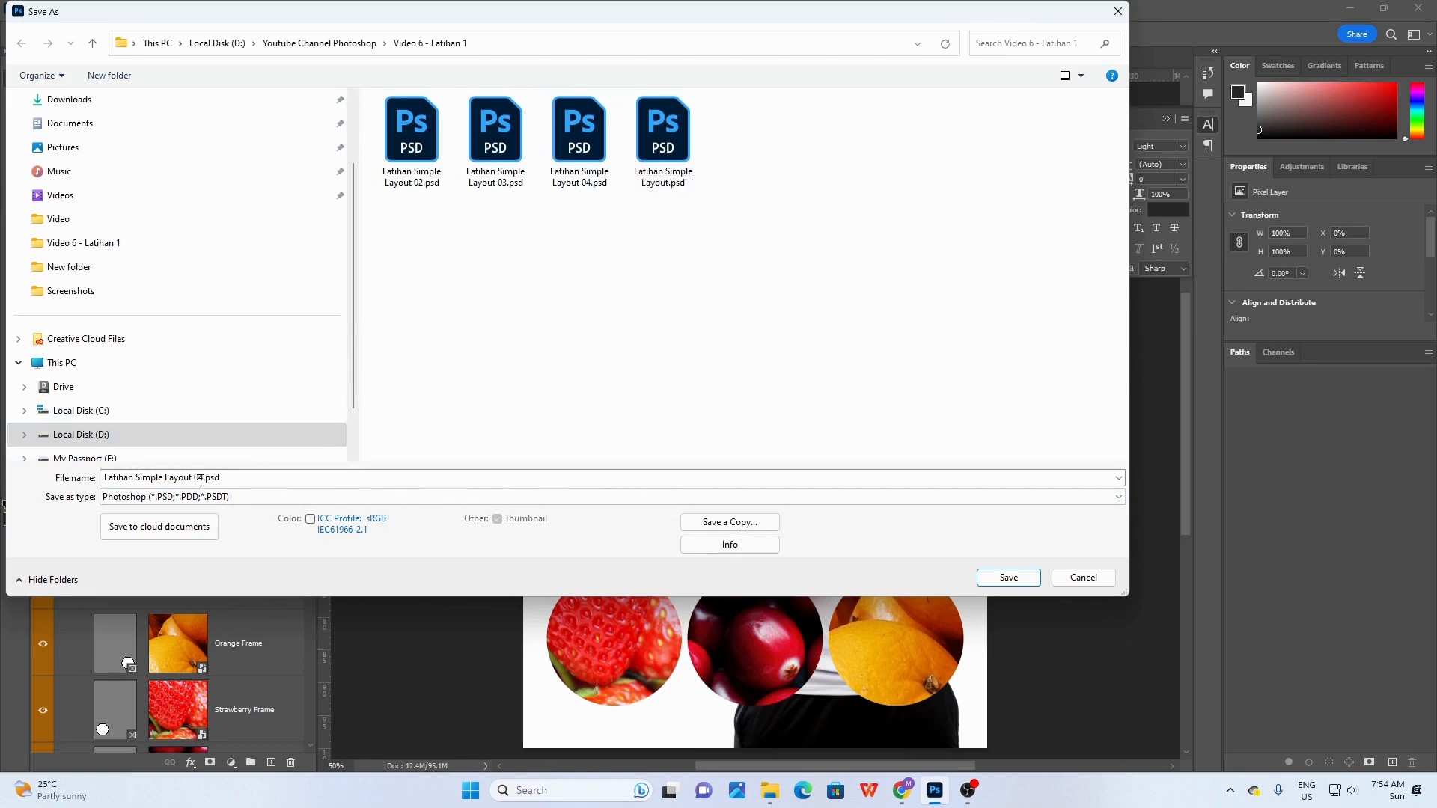
pyautogui.click(202, 478)
pyautogui.click(202, 477)
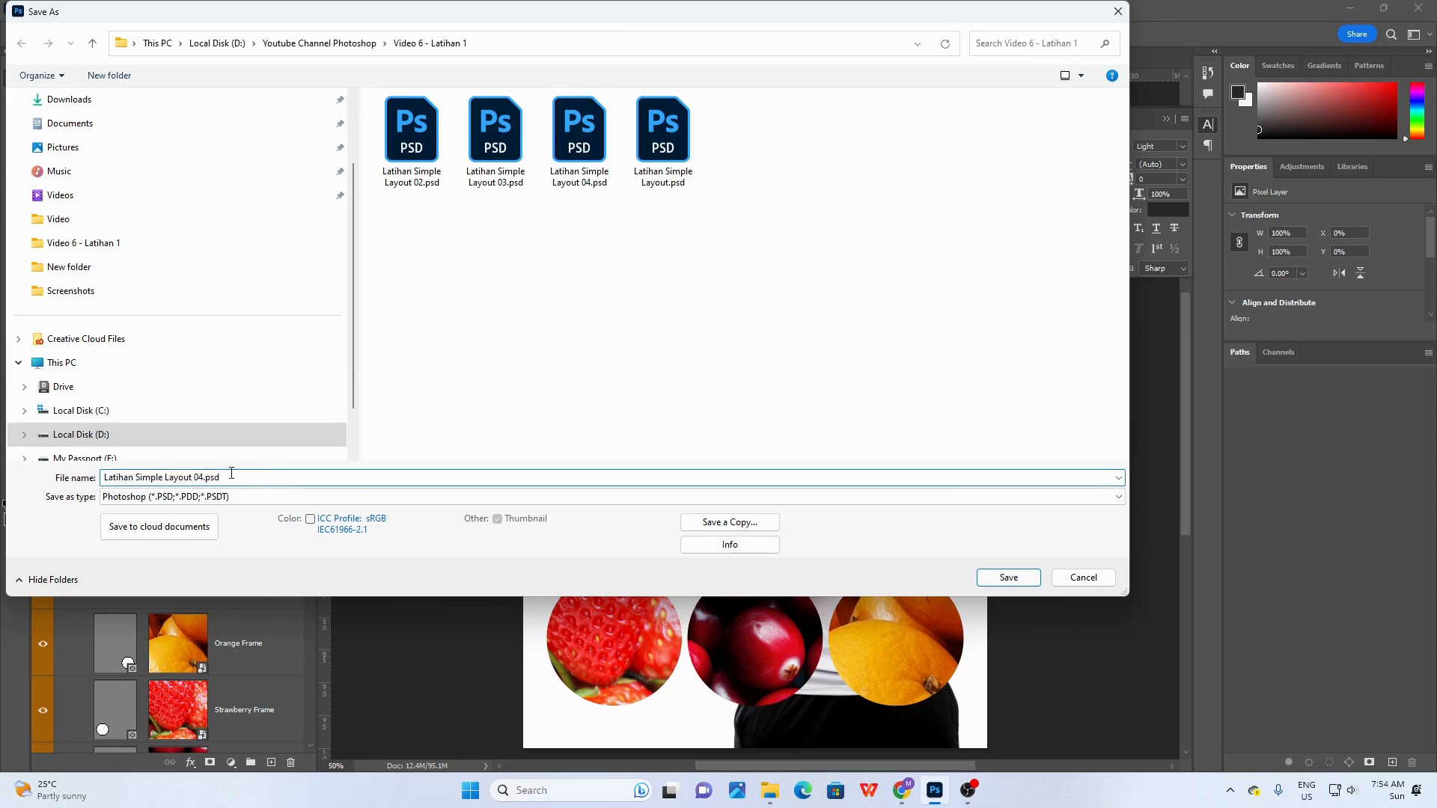
pyautogui.press('BackSpace')
pyautogui.write('5')
pyautogui.click(1019, 579)
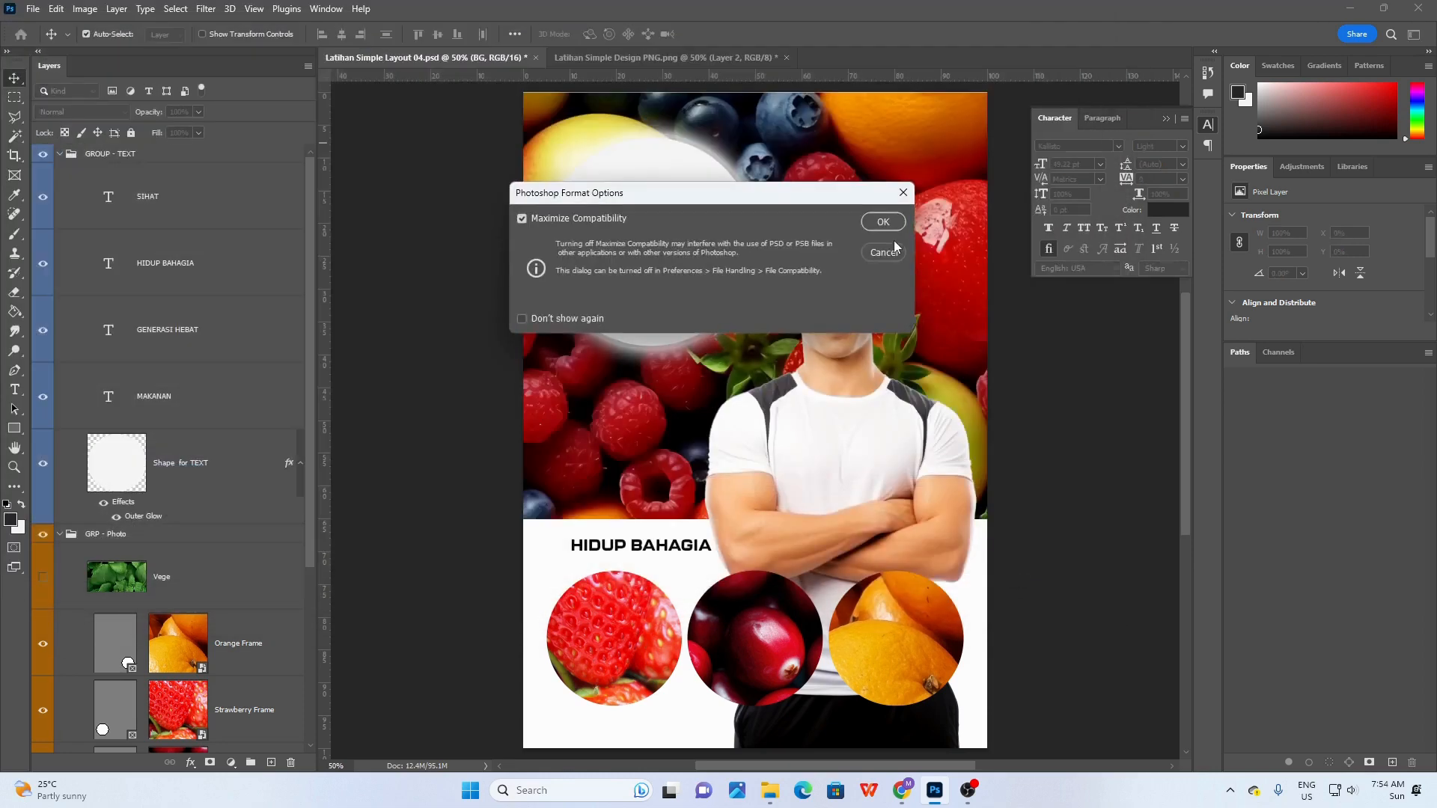
pyautogui.click(883, 223)
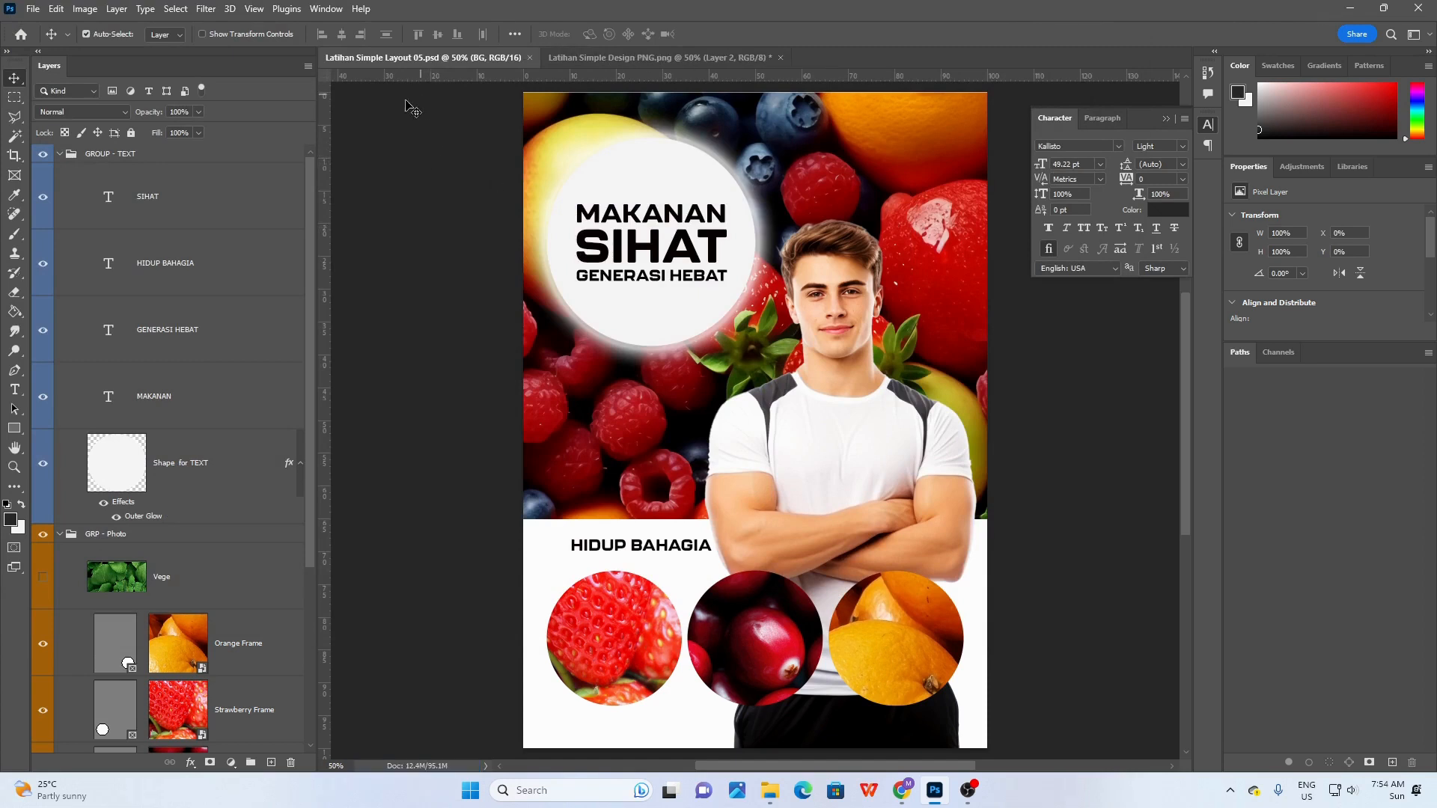
# Review the layer stack of the saved poster from the text group through GRP - Photo down to BG
pyautogui.moveTo(313, 222); pyautogui.dragTo(325, 487)
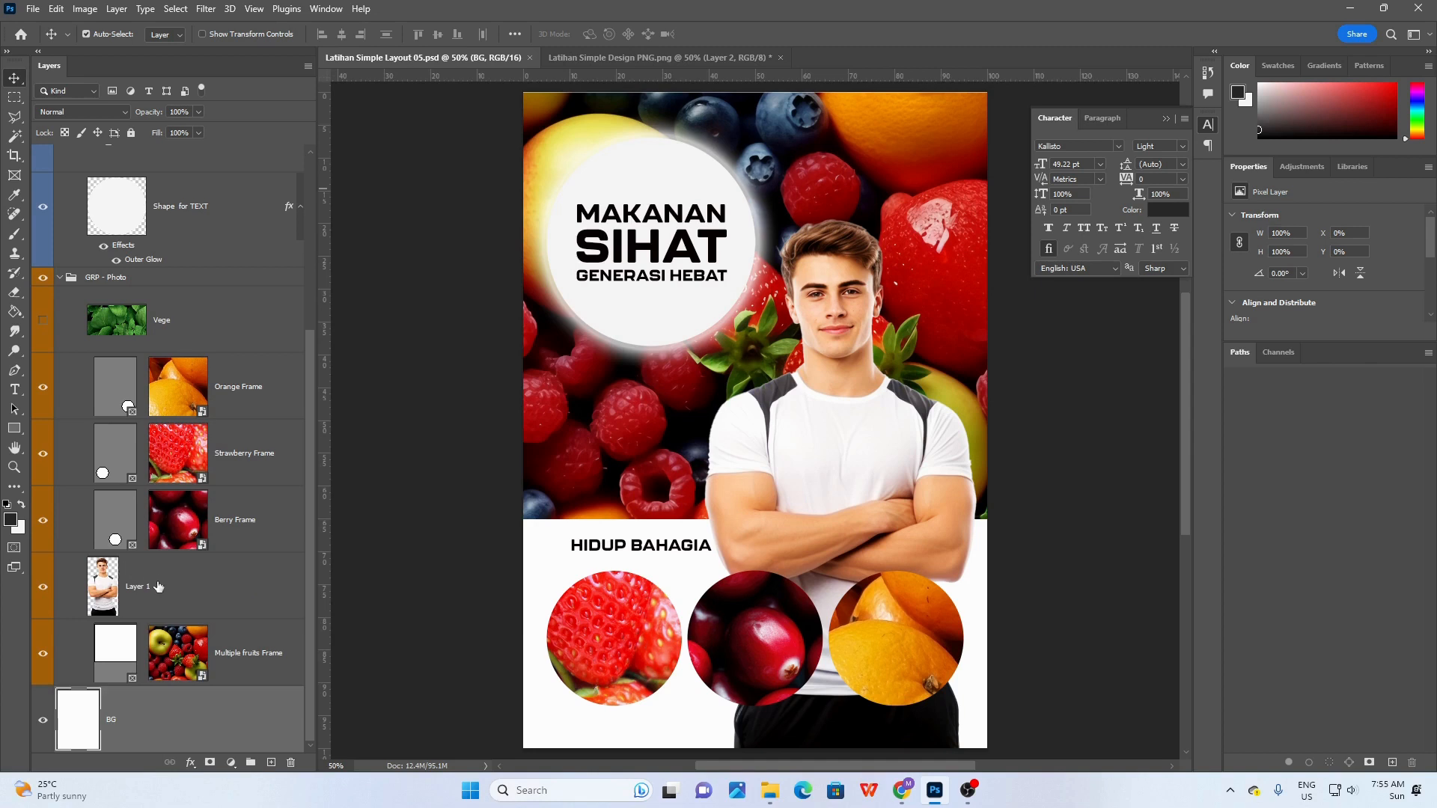
pyautogui.moveTo(310, 378); pyautogui.dragTo(308, 173)
pyautogui.scroll(-3, 161, 362)
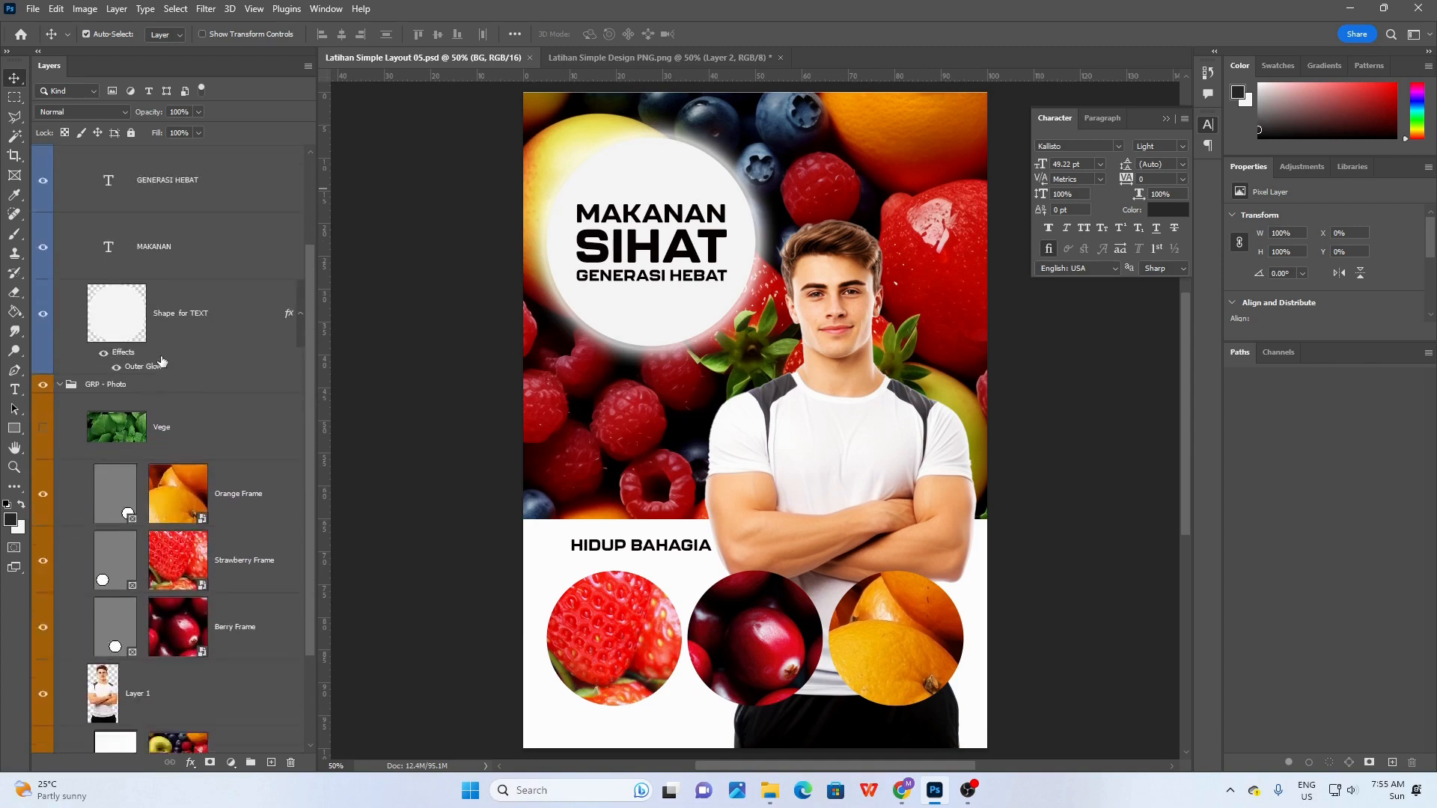
pyautogui.scroll(-1, 161, 362)
pyautogui.scroll(-1, 199, 517)
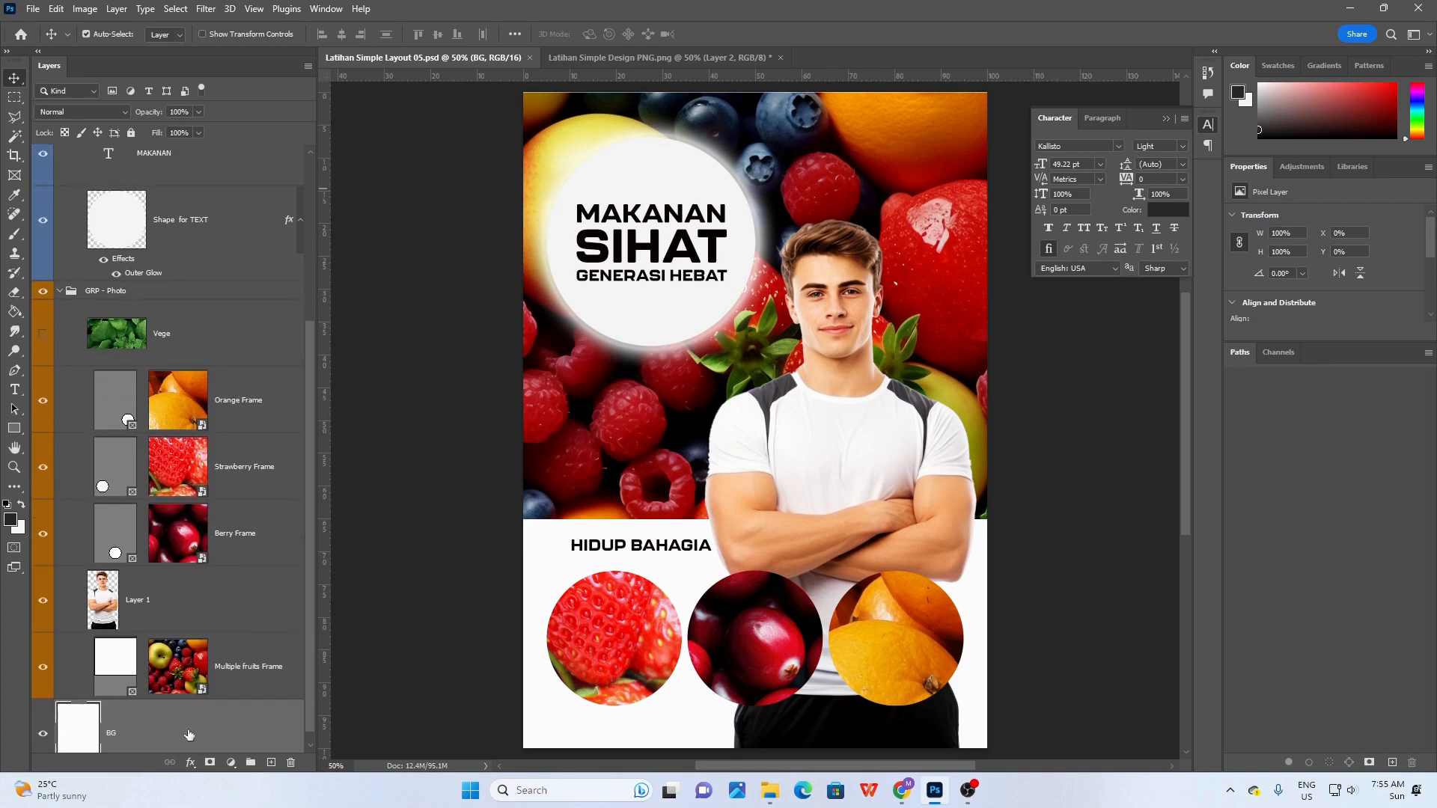
pyautogui.scroll(5, 203, 402)
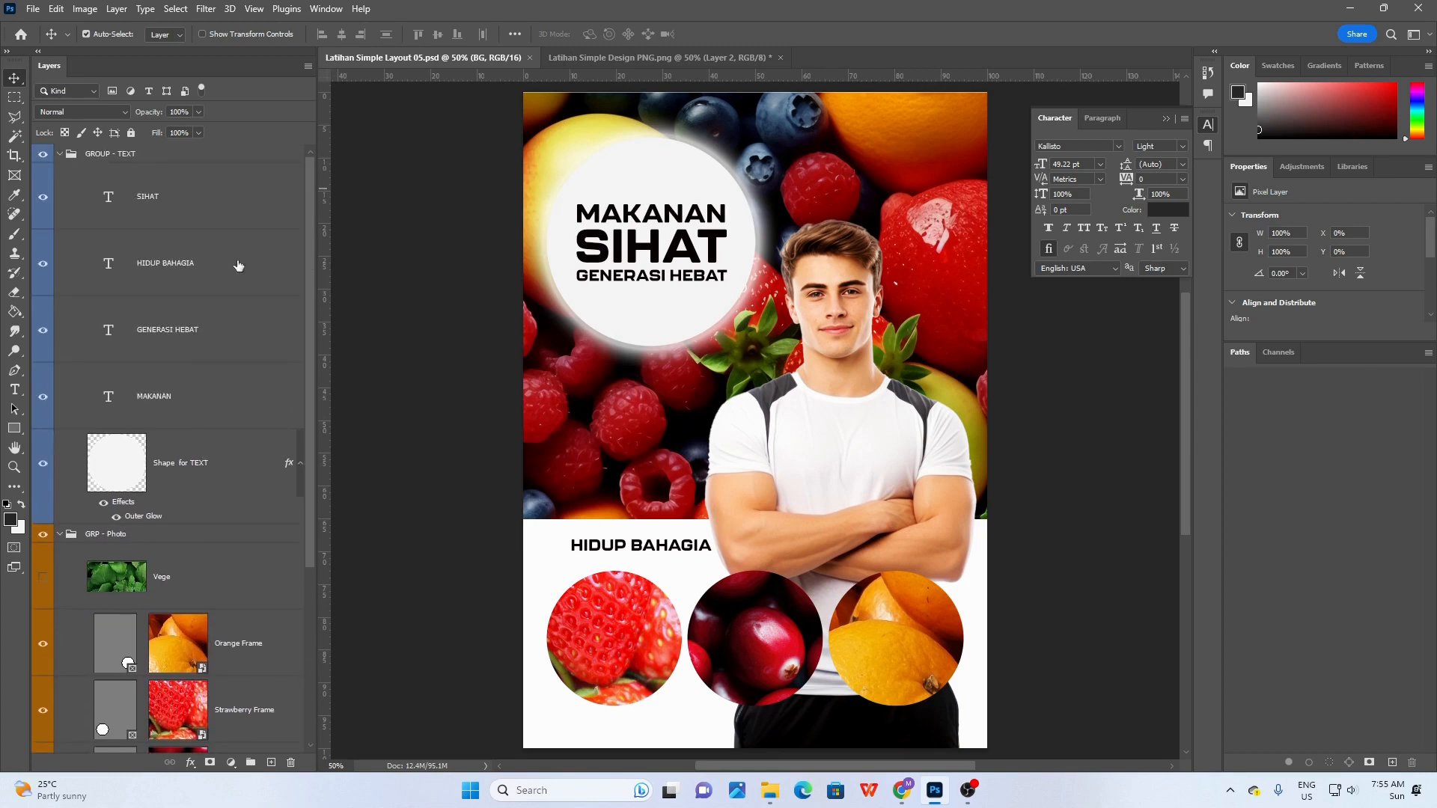